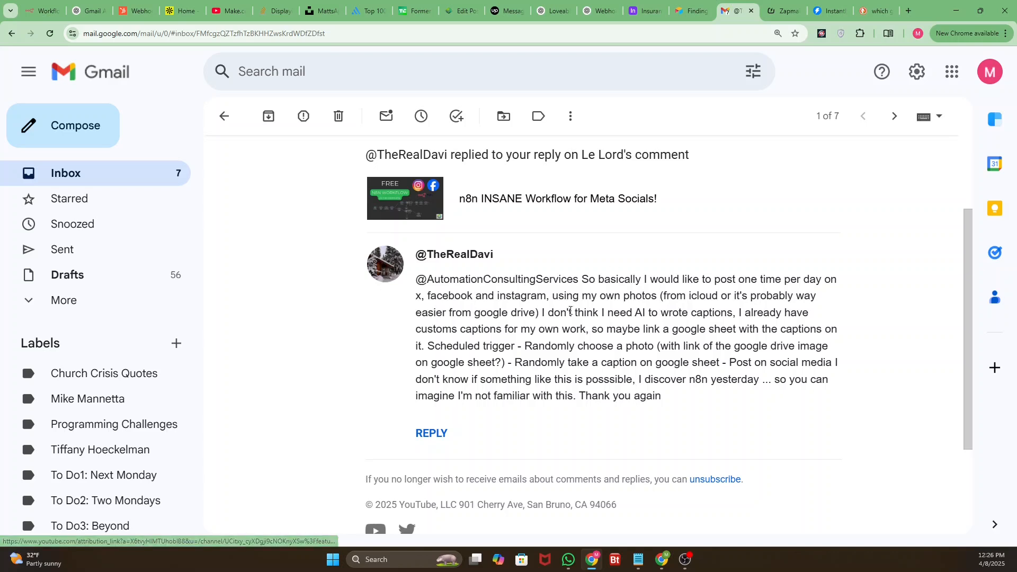
Read the YouTube comment e-mail requesting a daily automated photo and caption post to X, Facebook and Instagram
scroll(571, 311, "down", 1)
scroll(571, 312, "up", 1)
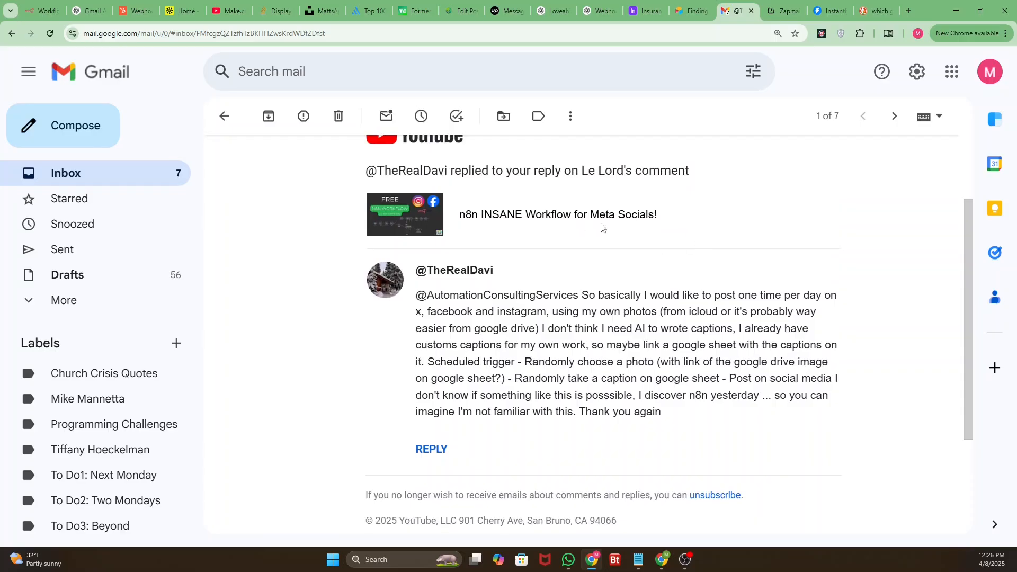
scroll(712, 267, "down", 1)
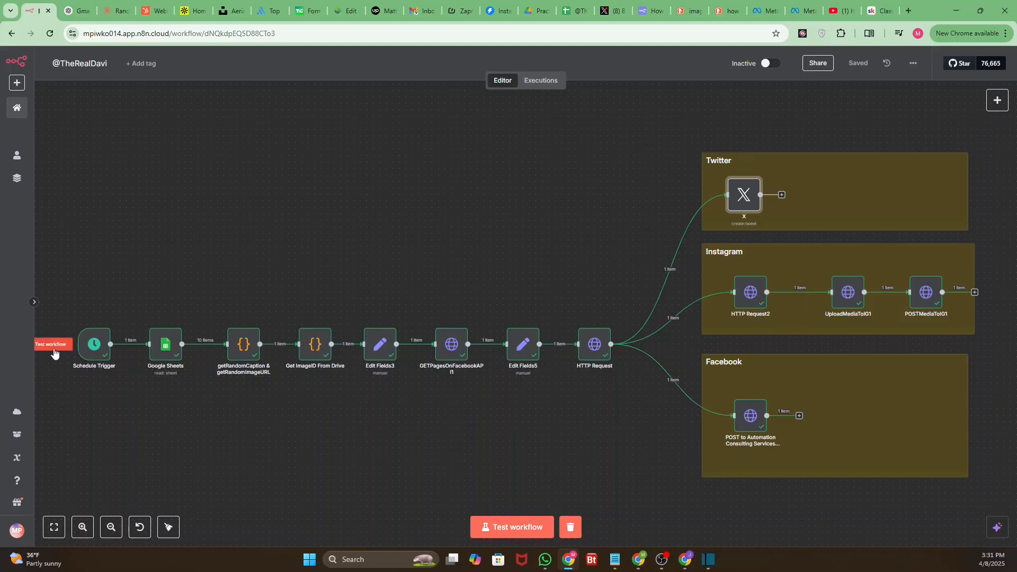
Run the social posting workflow from its Schedule Trigger and open the newest post on the refreshed X profile
left_click(51, 344)
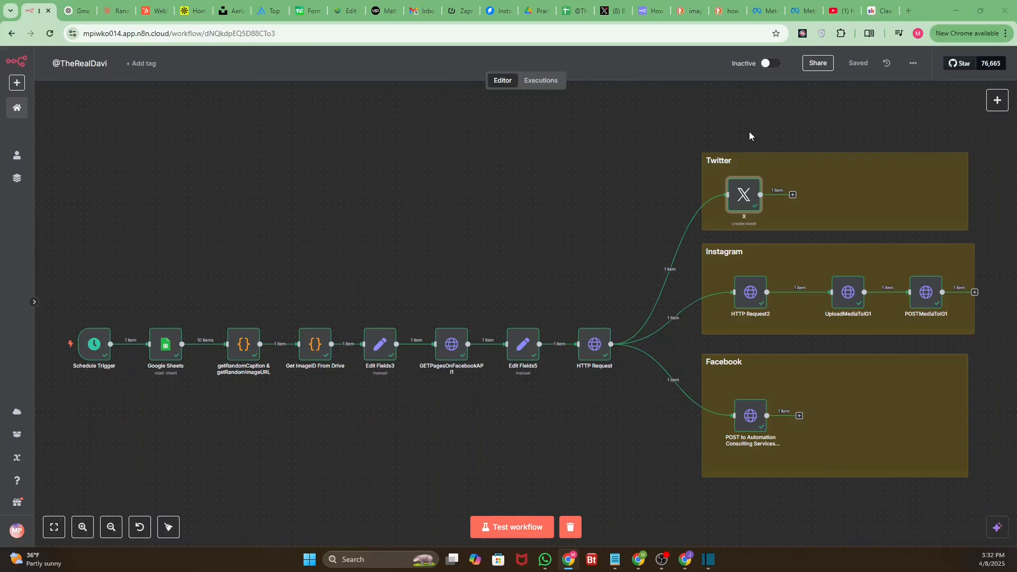
key("alt+Tab")
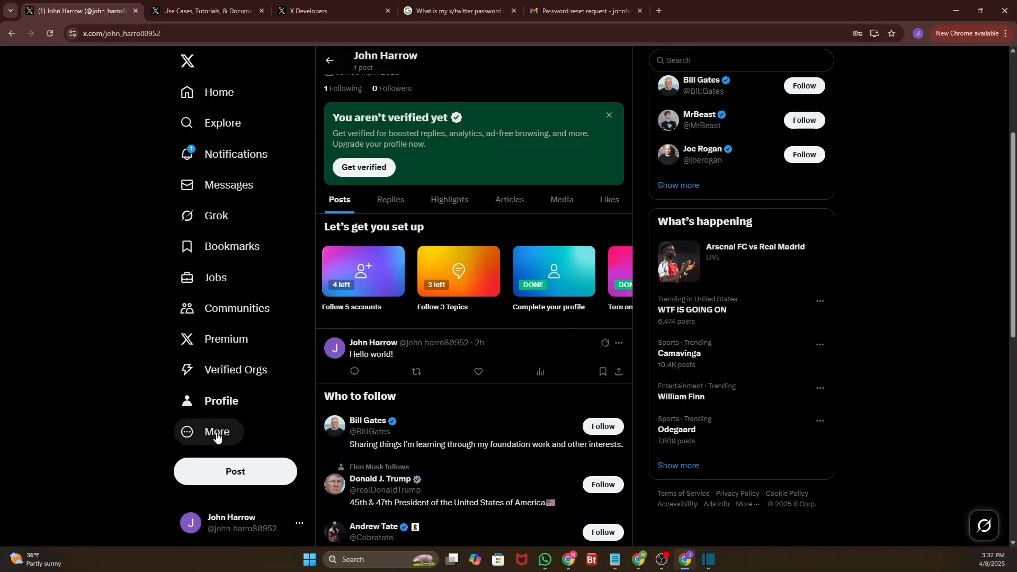
scroll(363, 257, "up", 4)
key("F5")
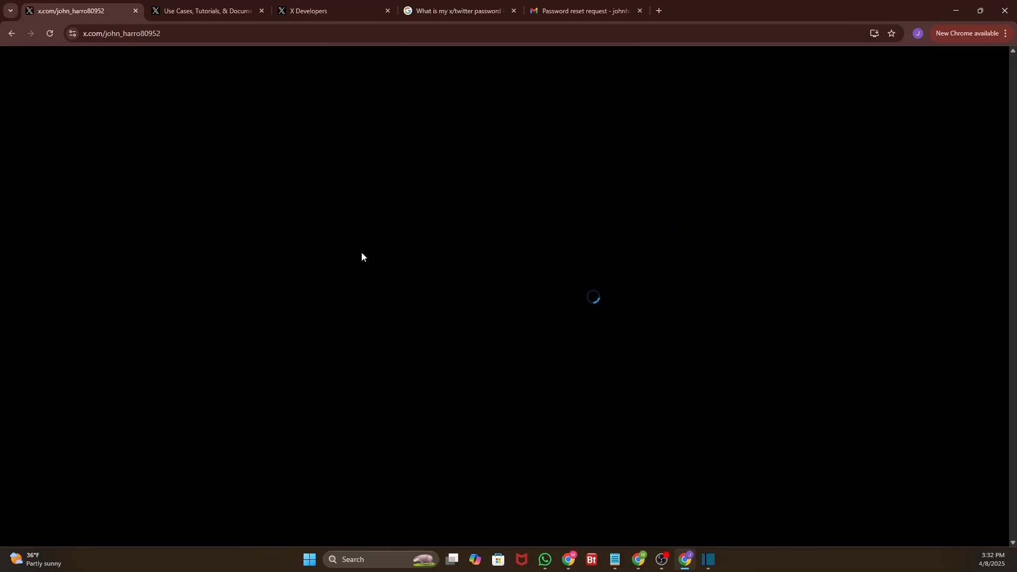
scroll(451, 247, "down", 3)
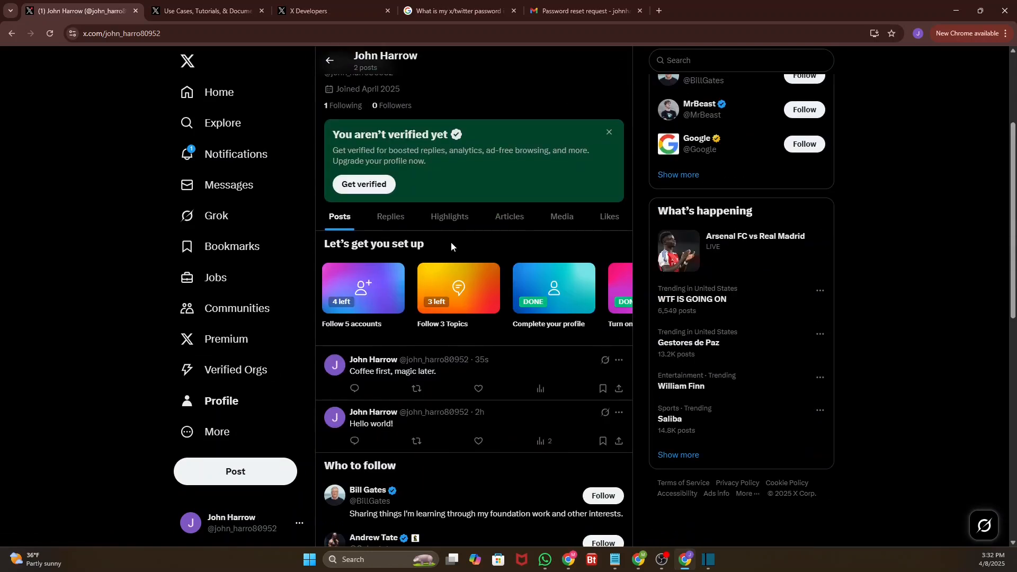
left_click(379, 373)
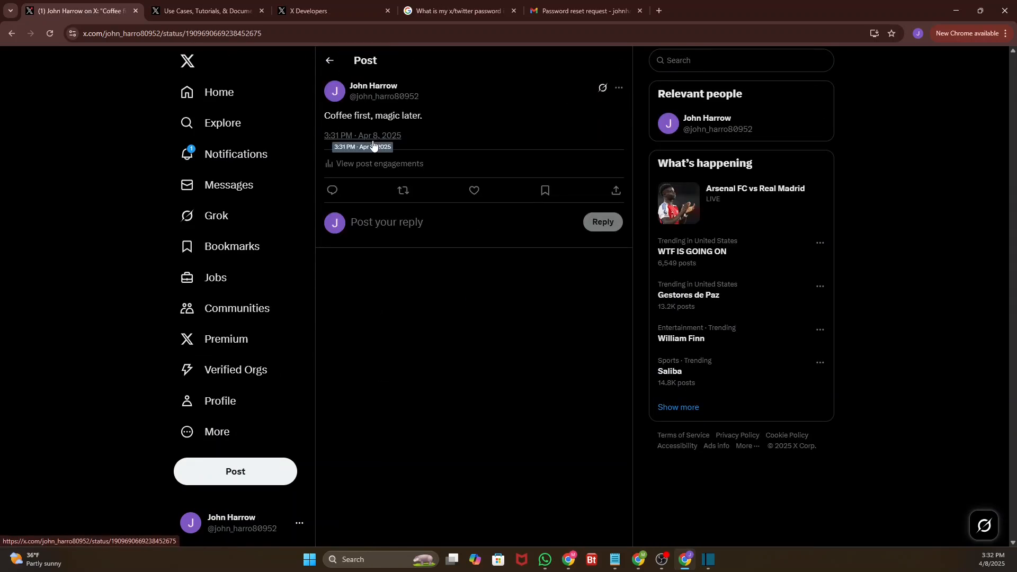
Switch to Instagram and check the newest photo posts and captions on the automation_consulting_services feed
key("alt+Tab")
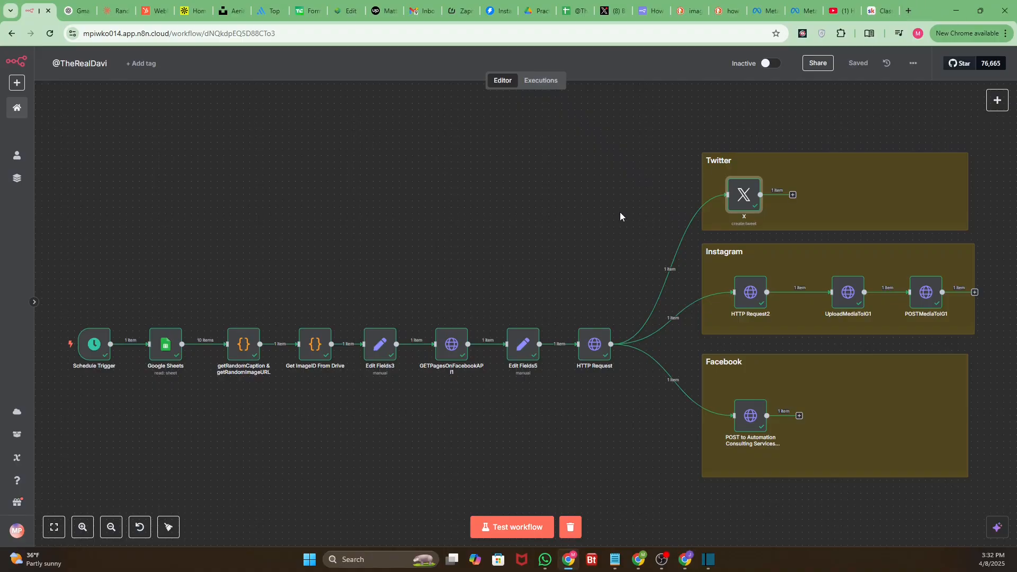
key("alt+Tab")
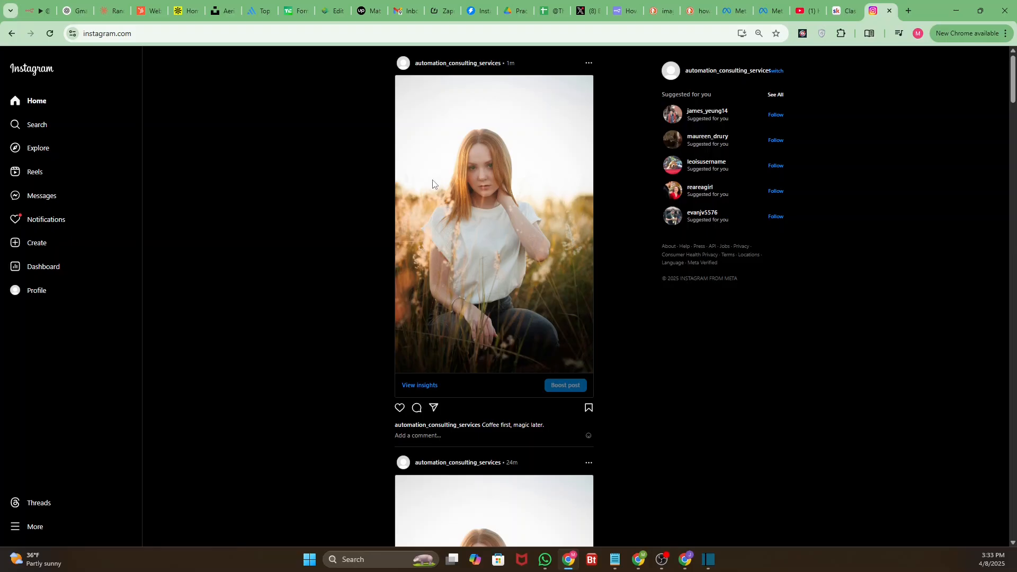
scroll(476, 238, "down", 7)
scroll(381, 169, "up", 2)
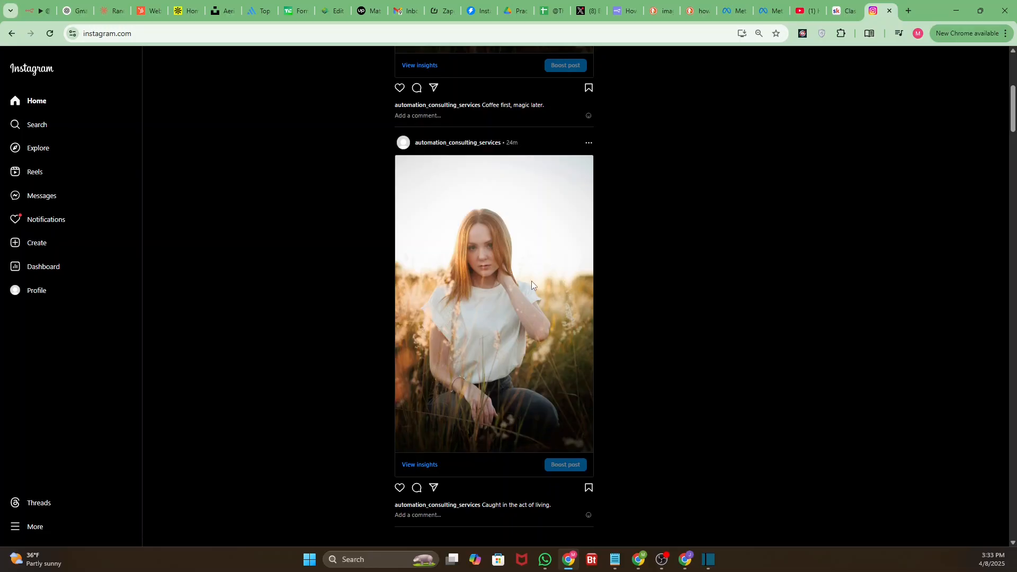
scroll(532, 285, "up", 5)
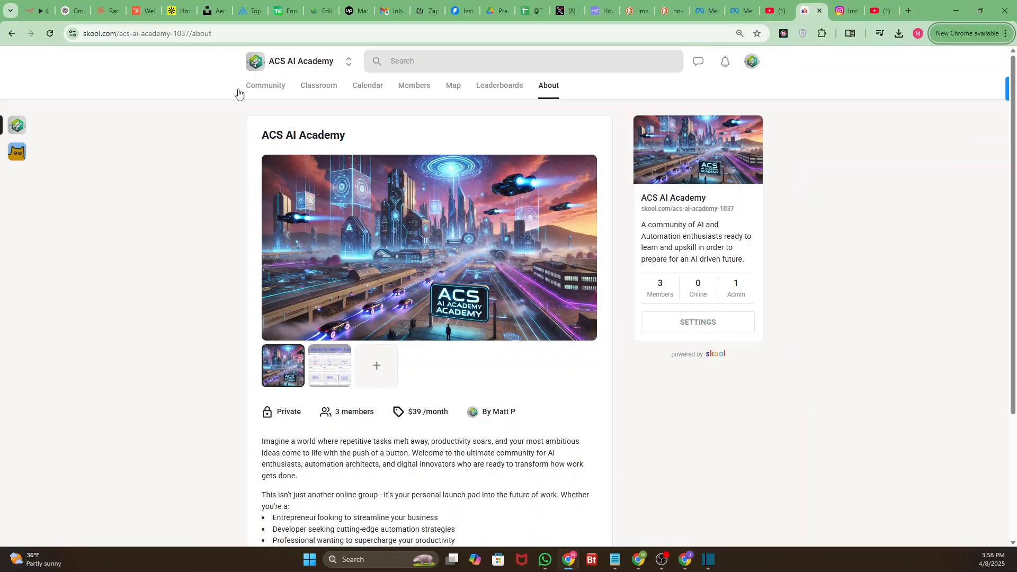
Open the User Requested Tutorials course in the ACS AI Academy classroom on Skool
left_click(313, 88)
scroll(524, 441, "down", 3)
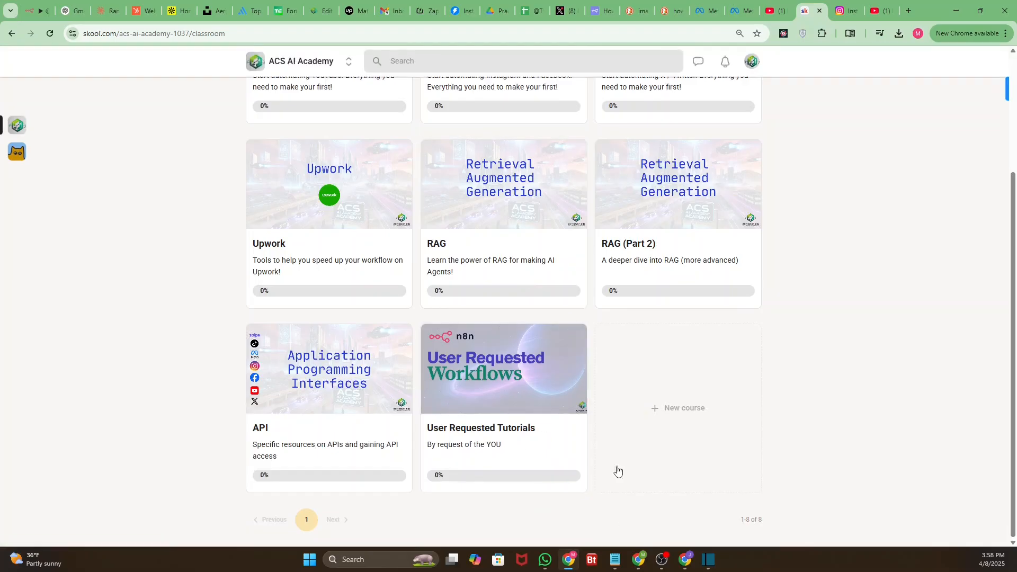
left_click(498, 376)
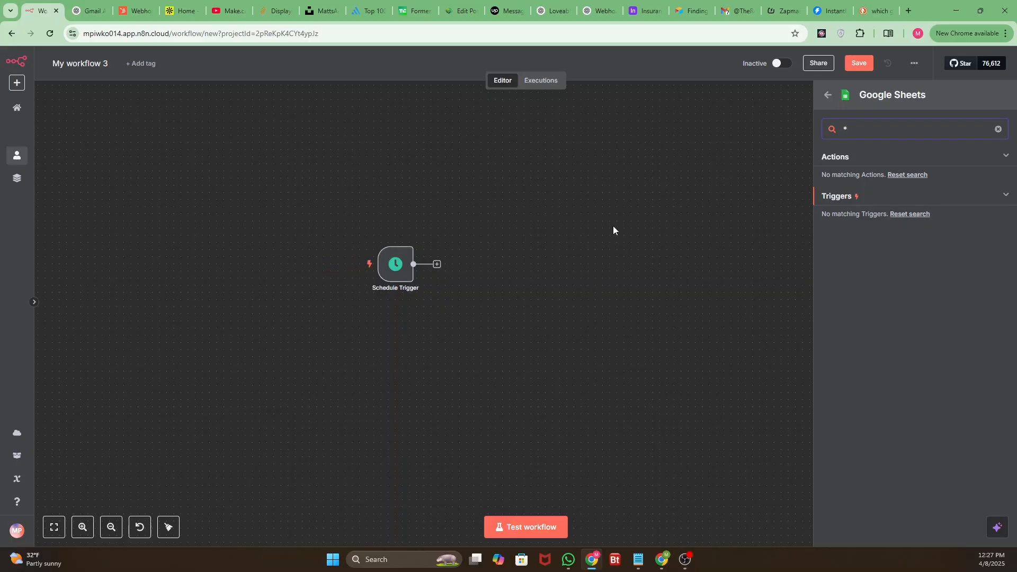
Open the Schedule Trigger node in the n8n workflow and review its interval, hour and minute trigger rules
mouse_move(395, 263)
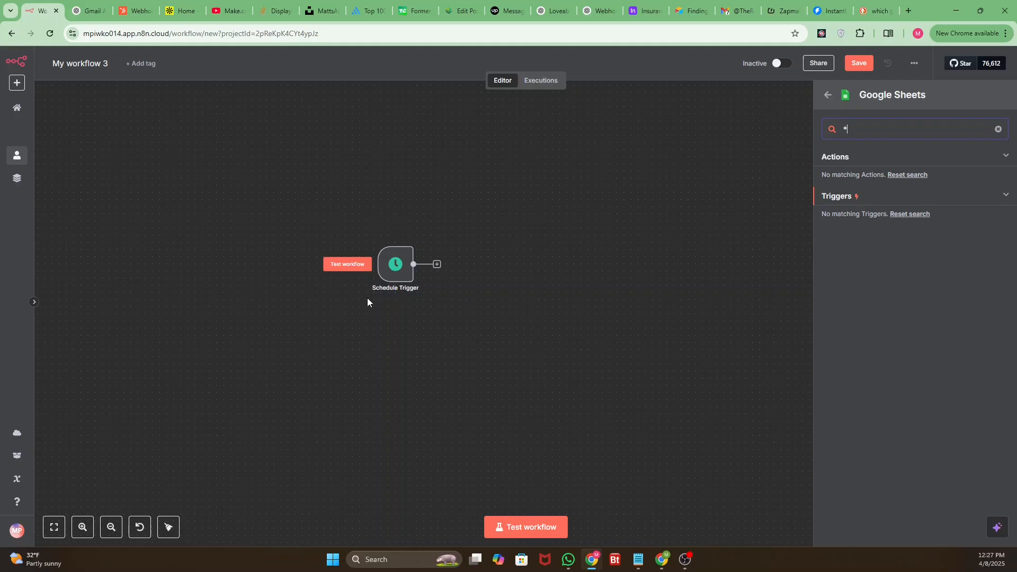
double_click(395, 267)
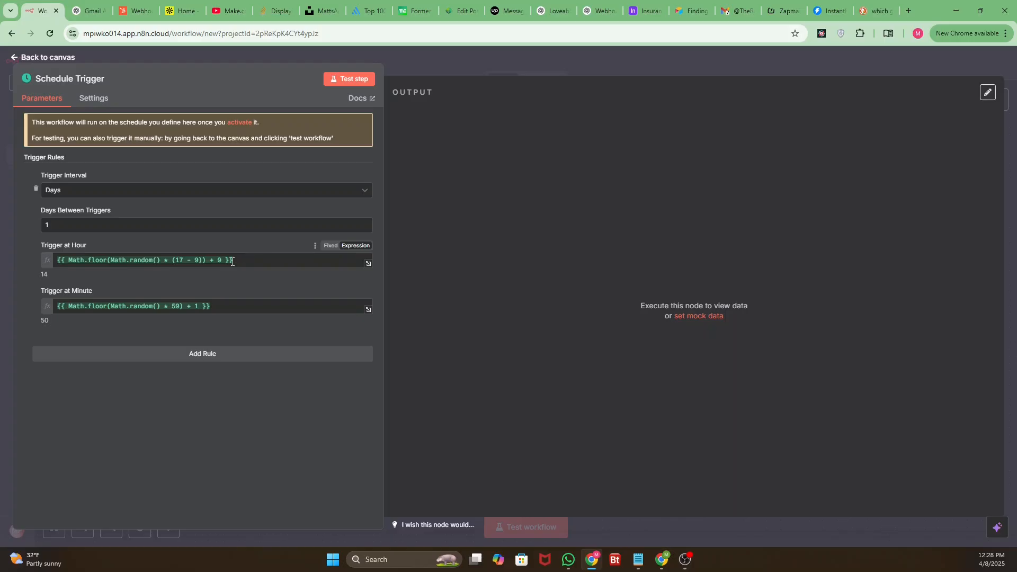
key("ctrl+plus")
key("ctrl+plus")
key("ctrl+plus")
key("ctrl+plus")
scroll(232, 265, "down", 3)
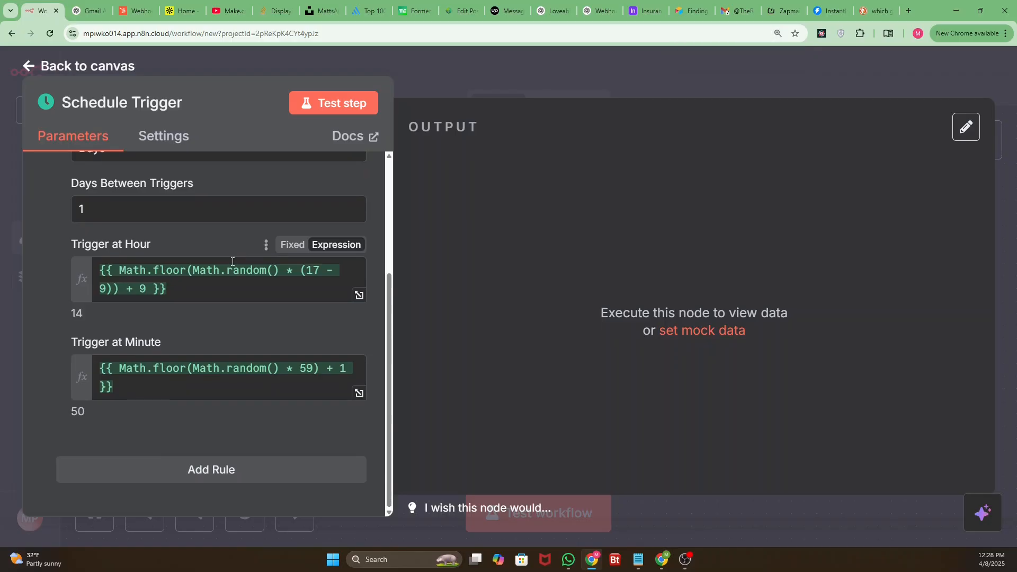
scroll(147, 247, "up", 2)
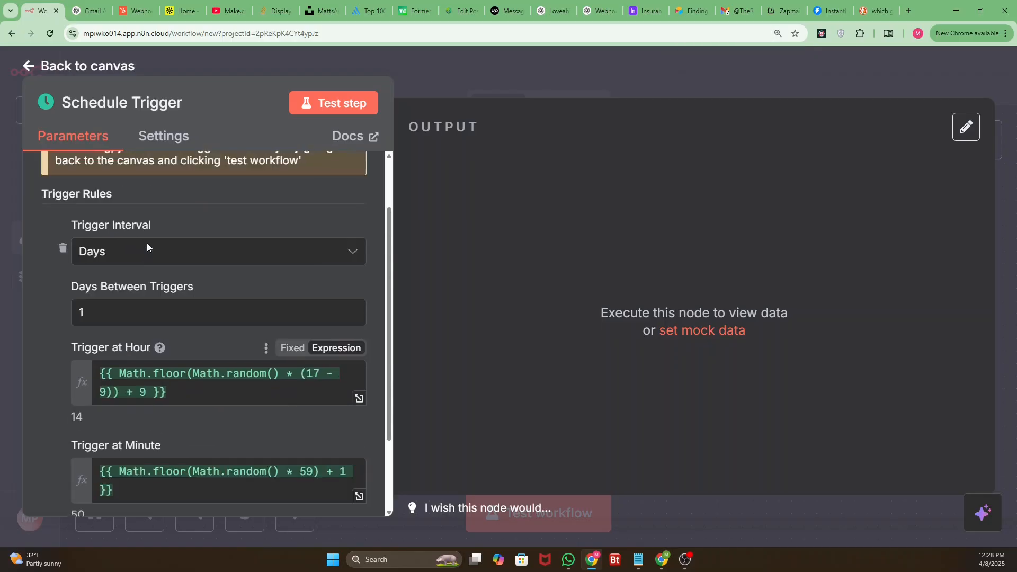
scroll(147, 246, "down", 2)
scroll(148, 246, "up", 1)
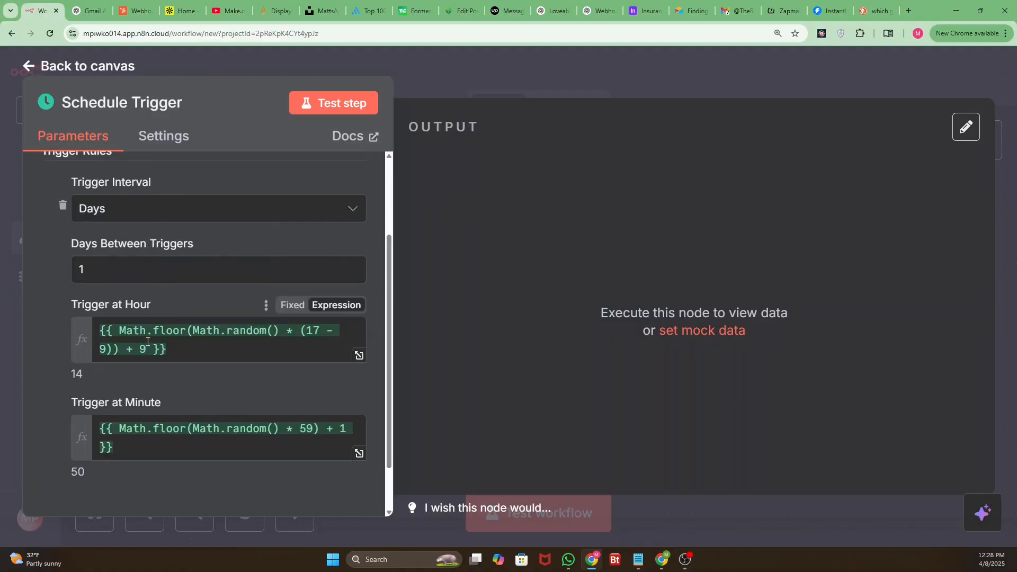
Examine the Trigger at Hour expression and its result preview in the Schedule Trigger
triple_click(191, 349)
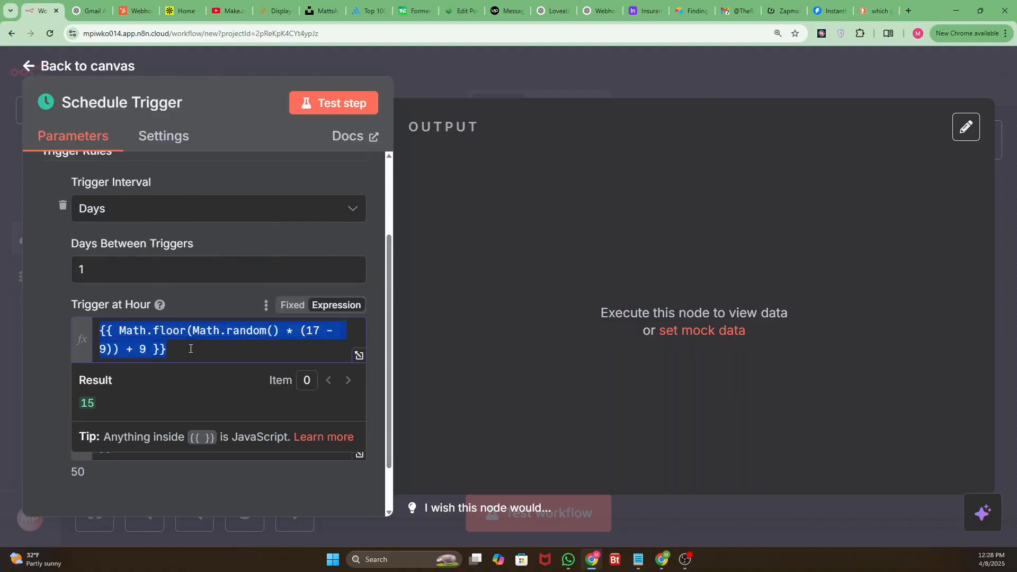
left_click(197, 294)
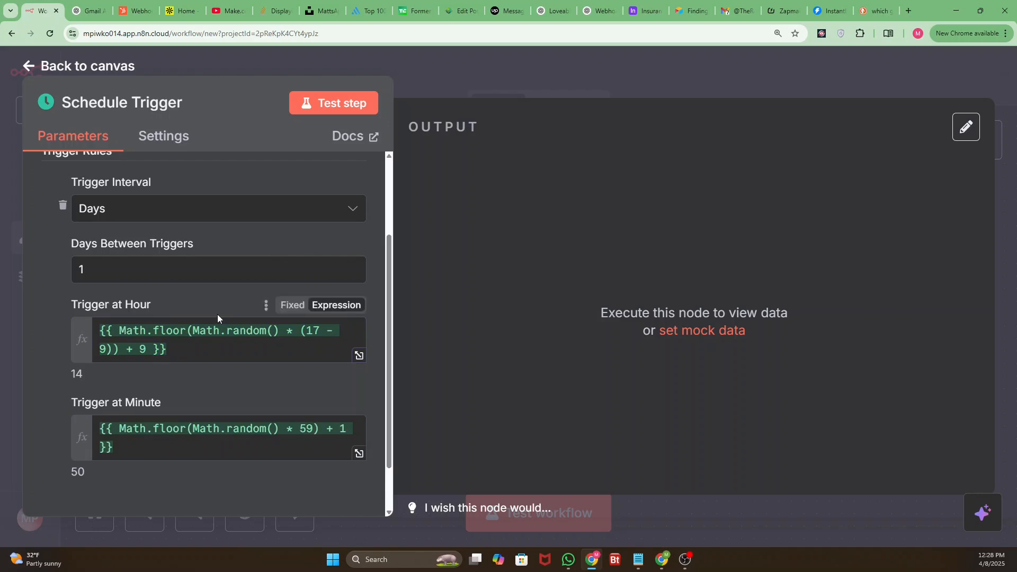
triple_click(190, 348)
left_click(191, 348)
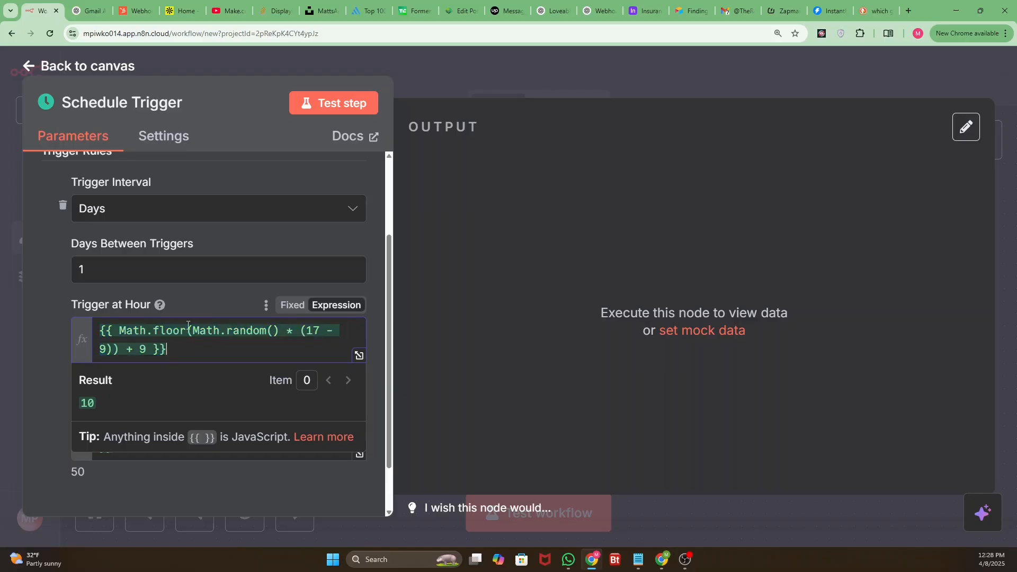
left_click(191, 304)
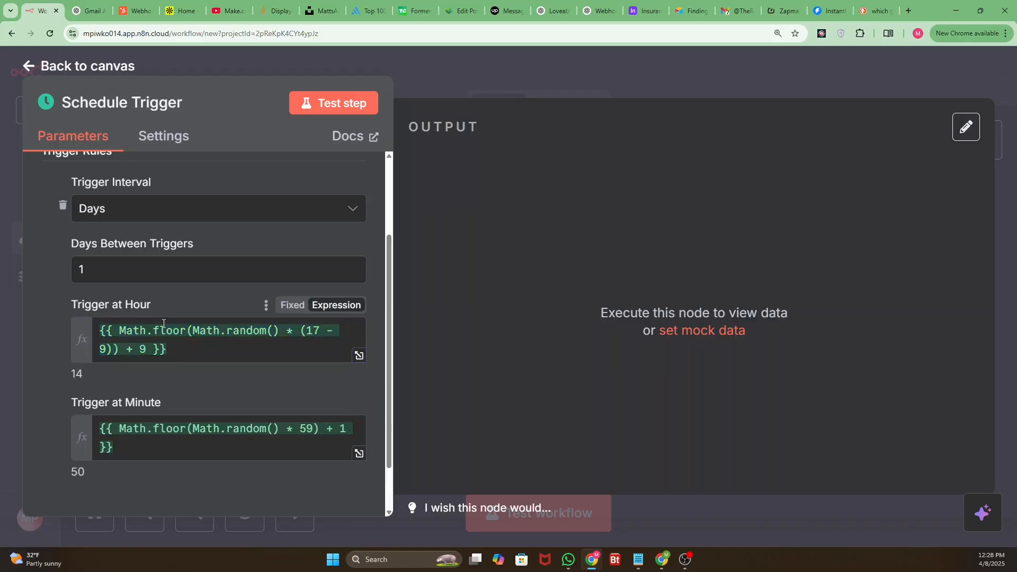
triple_click(199, 344)
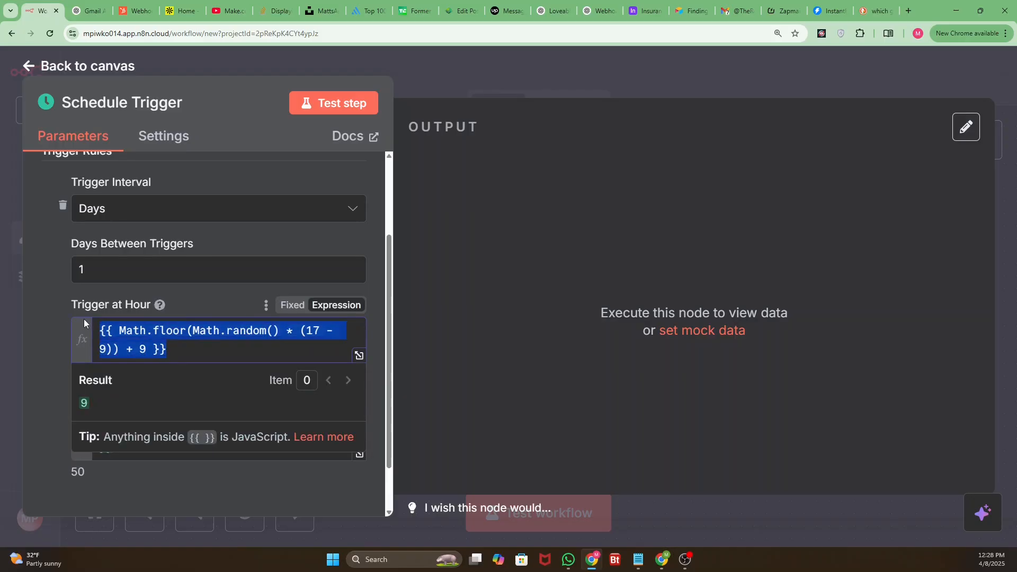
left_click(195, 347)
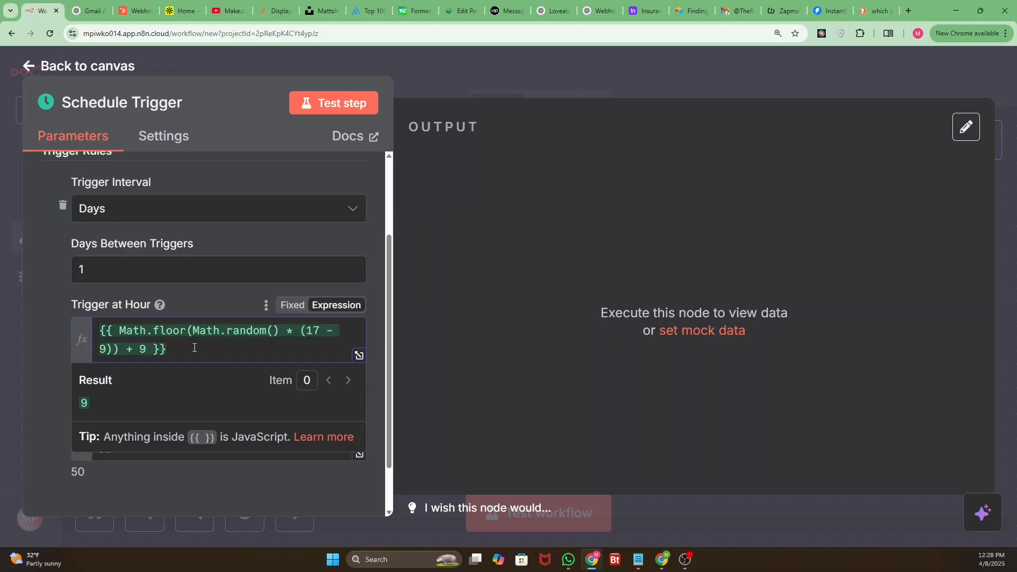
Review the ChatGPT answer on returning a random number between 1 and 59, then return to the Schedule Trigger
left_click(89, 11)
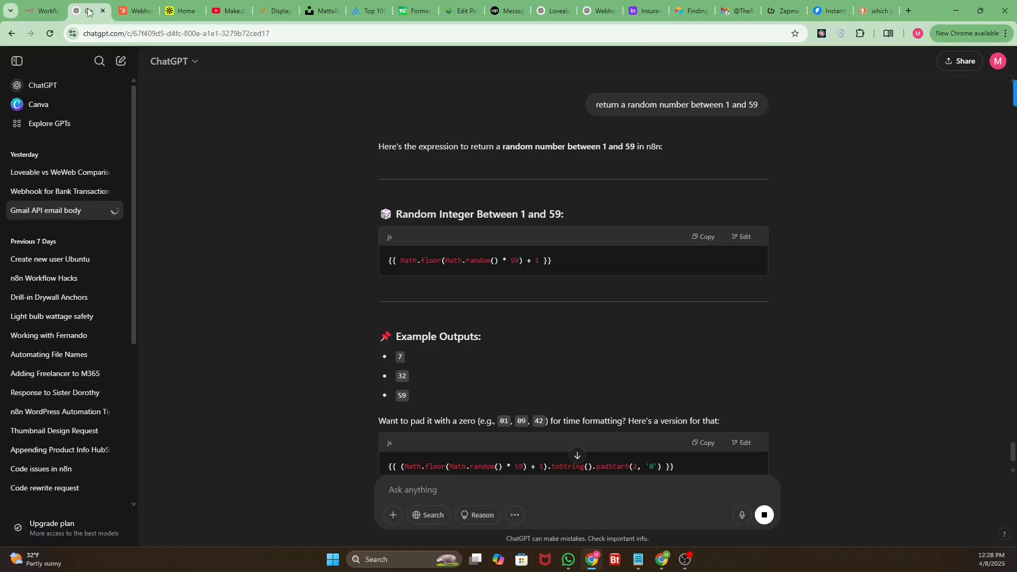
left_click(42, 10)
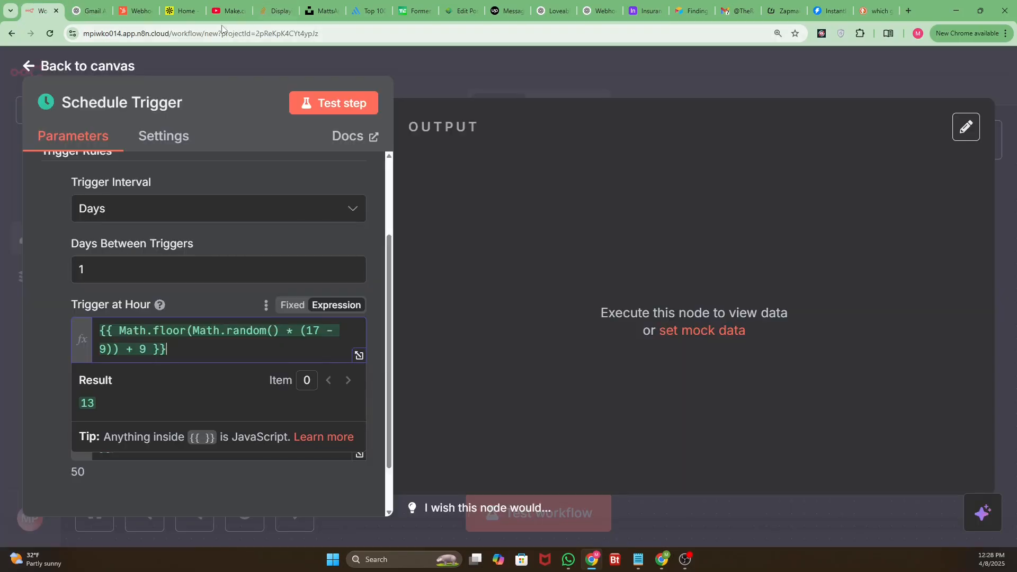
left_click(88, 12)
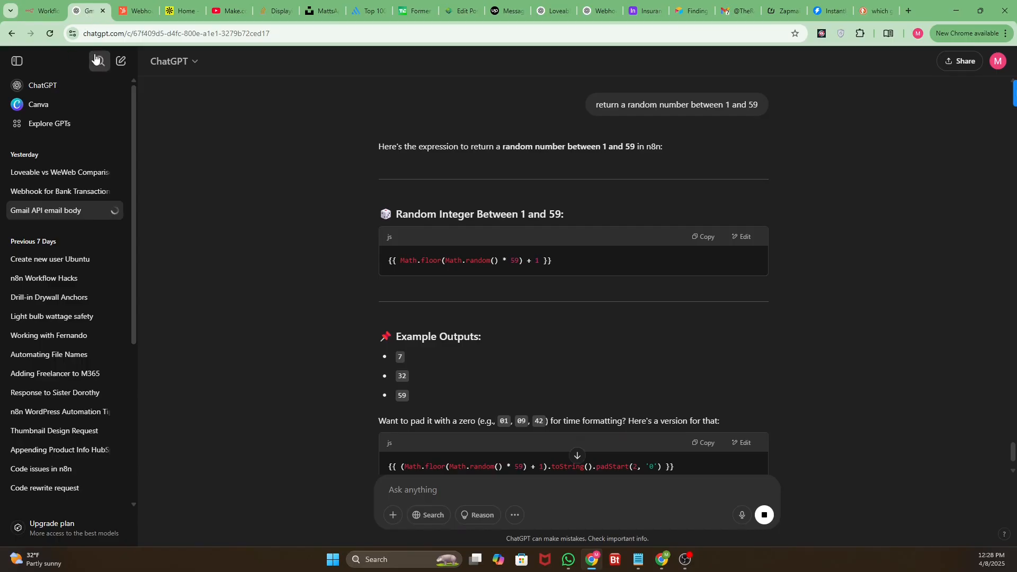
left_click(17, 61)
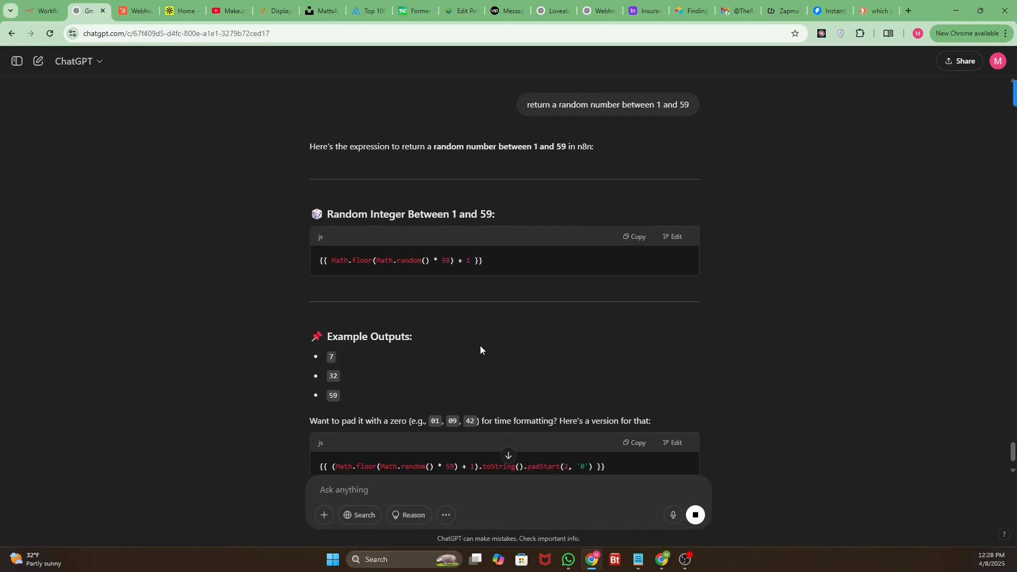
scroll(480, 346, "down", 1)
scroll(480, 346, "up", 2)
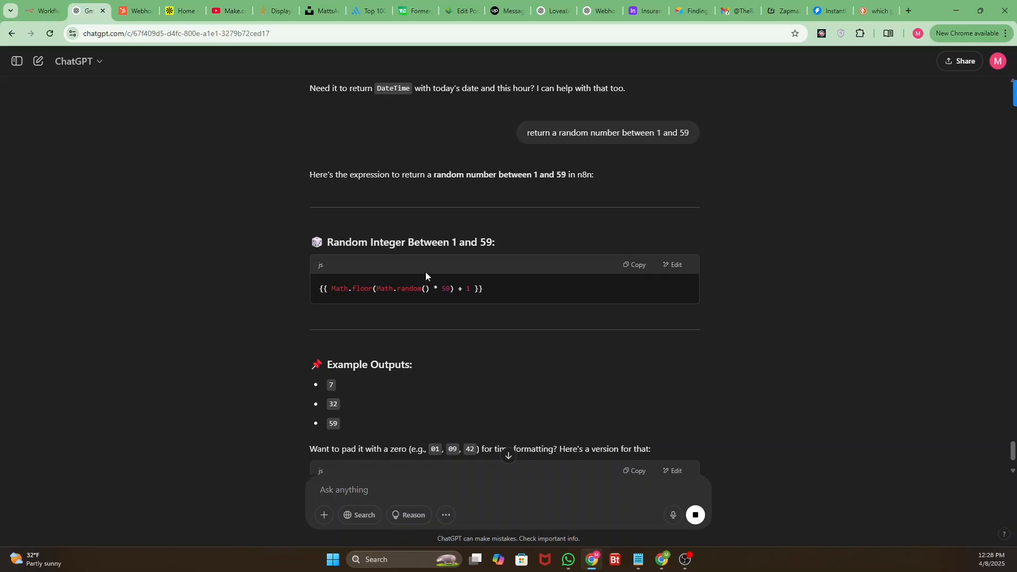
left_click(36, 12)
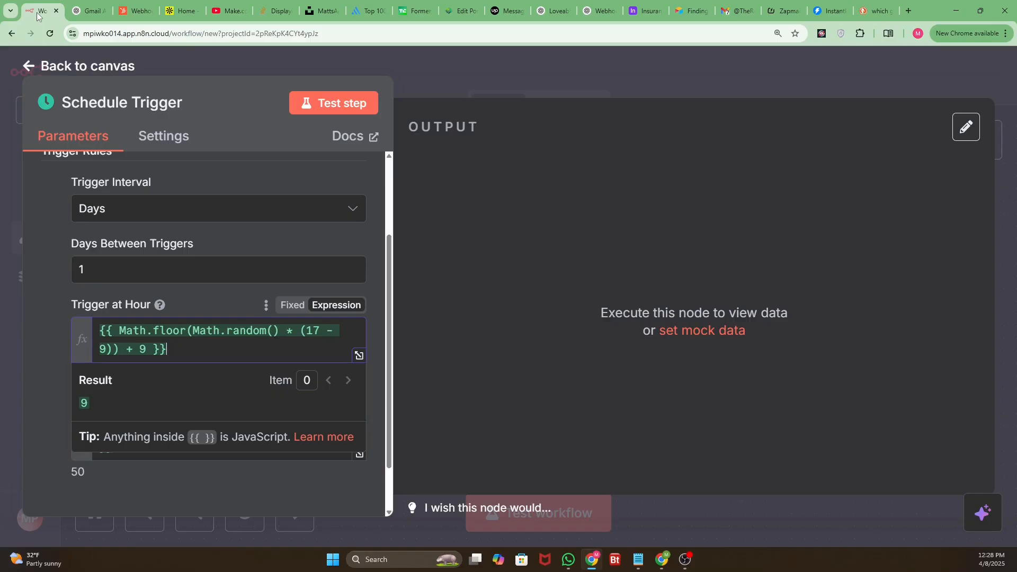
Compare the Trigger at Hour expression with the ChatGPT answer on returning an integer between 9 and 17
left_click(204, 290)
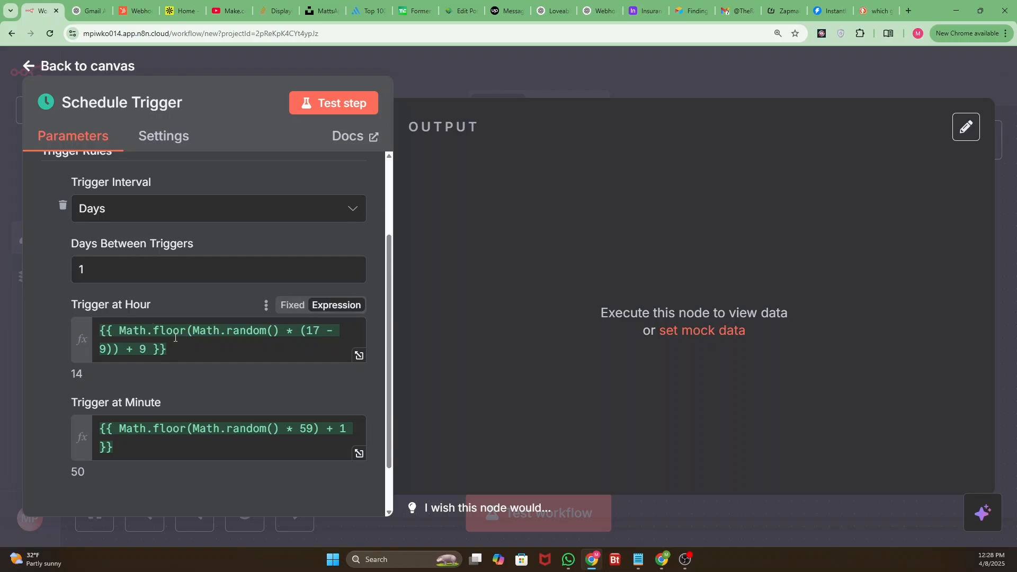
triple_click(203, 331)
left_click(208, 312)
left_click(81, 14)
scroll(507, 240, "up", 10)
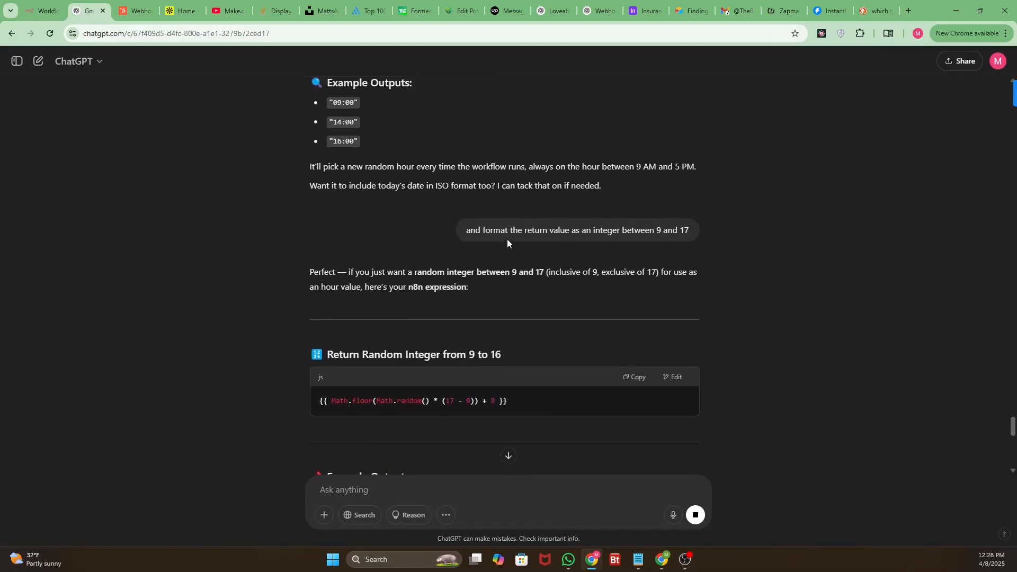
scroll(507, 239, "down", 2)
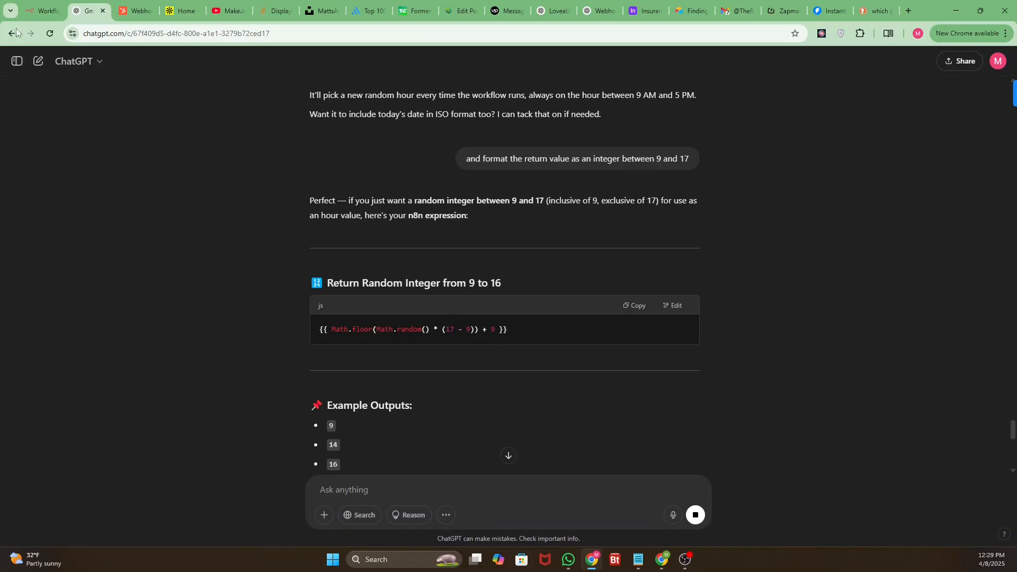
left_click(34, 14)
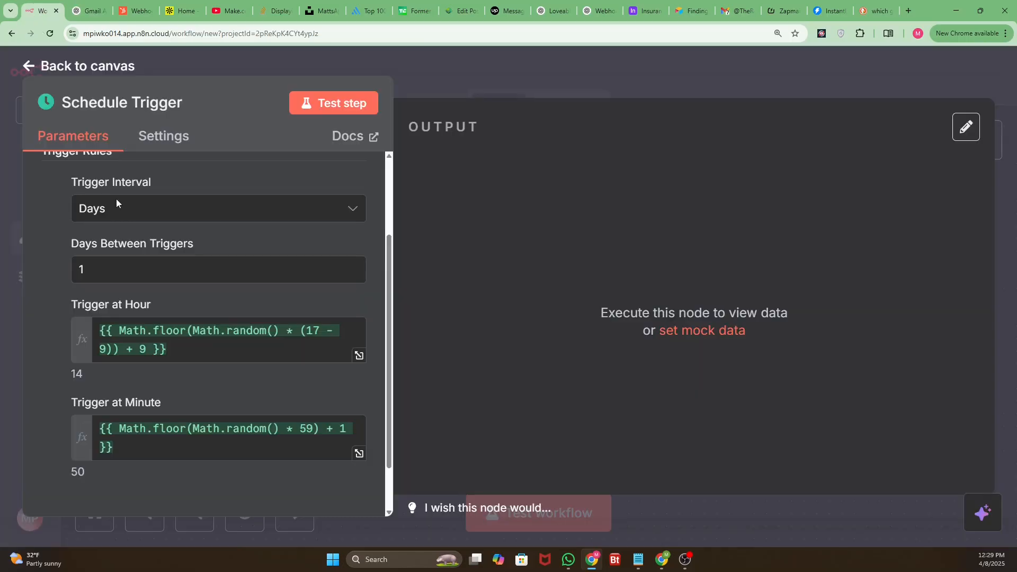
Review the Trigger at Hour expression, Days Between Triggers and Trigger at Minute settings of the Schedule Trigger
left_click(238, 338)
key("ctrl+a")
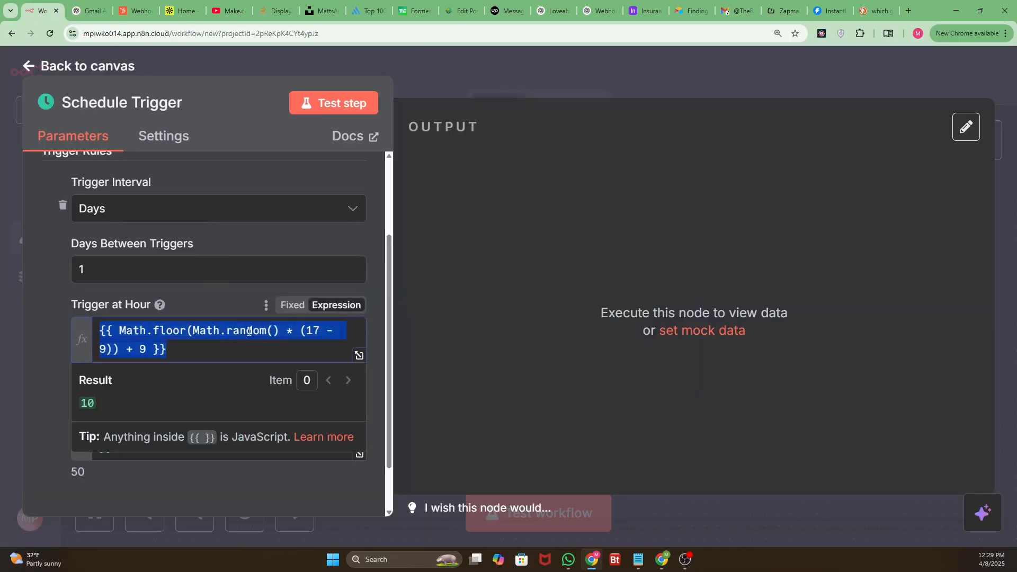
left_click(67, 291)
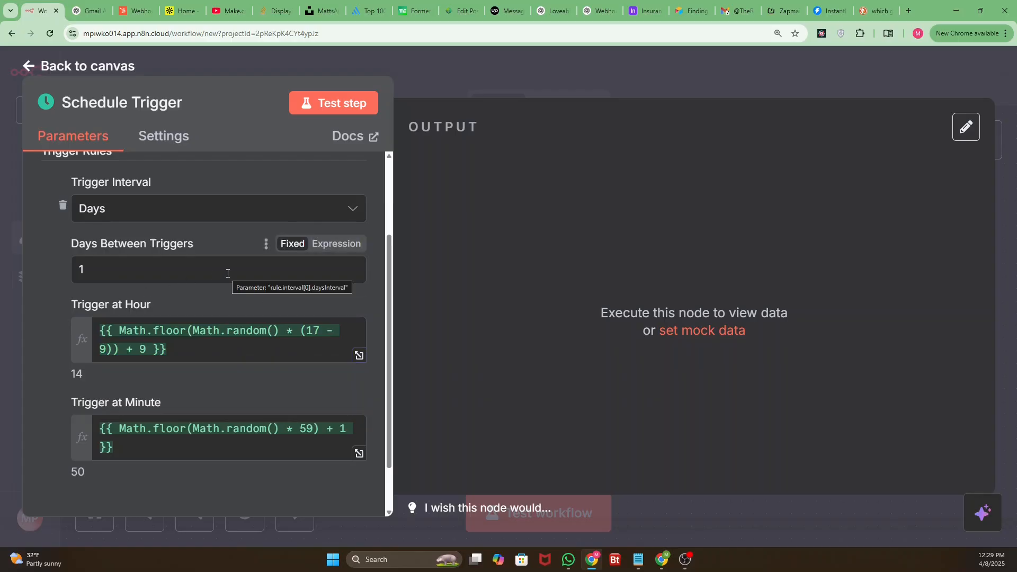
left_click(164, 275)
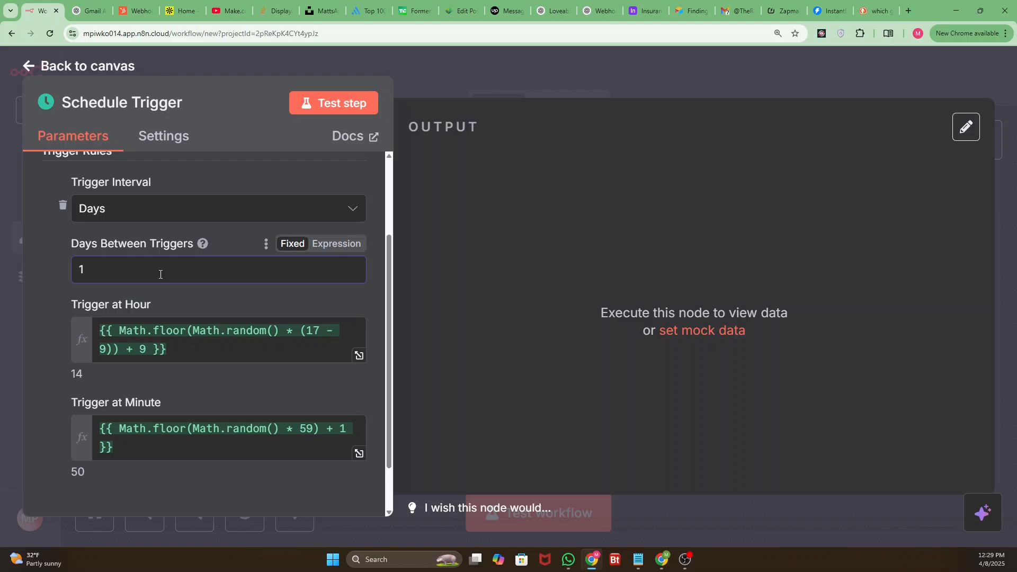
left_click(60, 242)
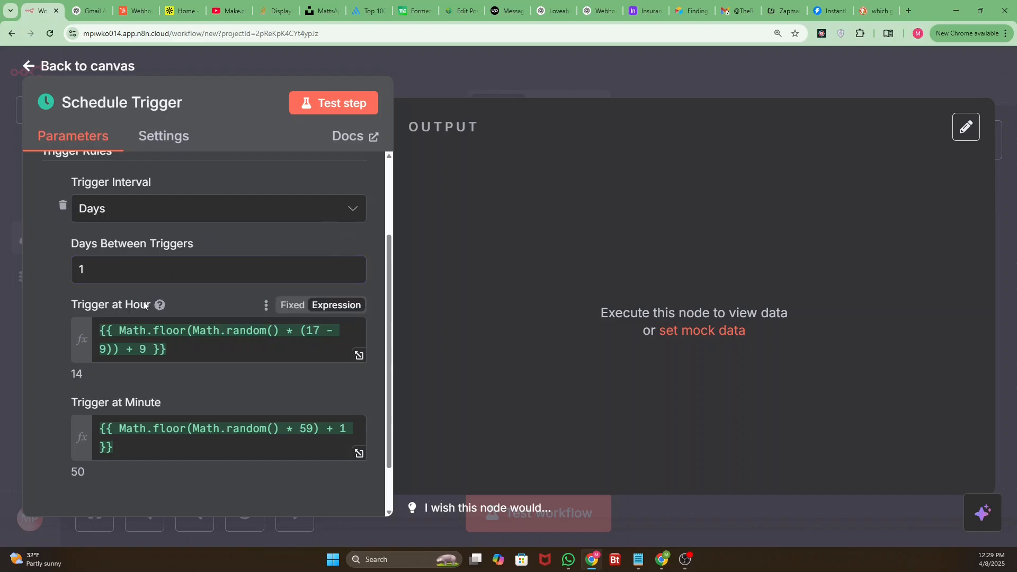
scroll(144, 306, "down", 2)
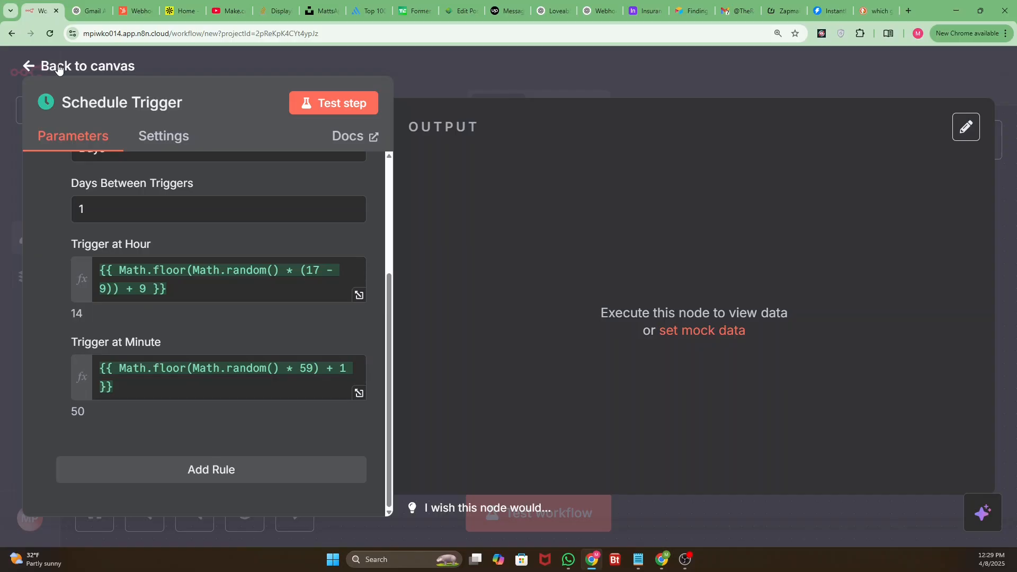
Close the Schedule Trigger settings and return to the workflow canvas, leaving room beside the node
key("ctrl+0")
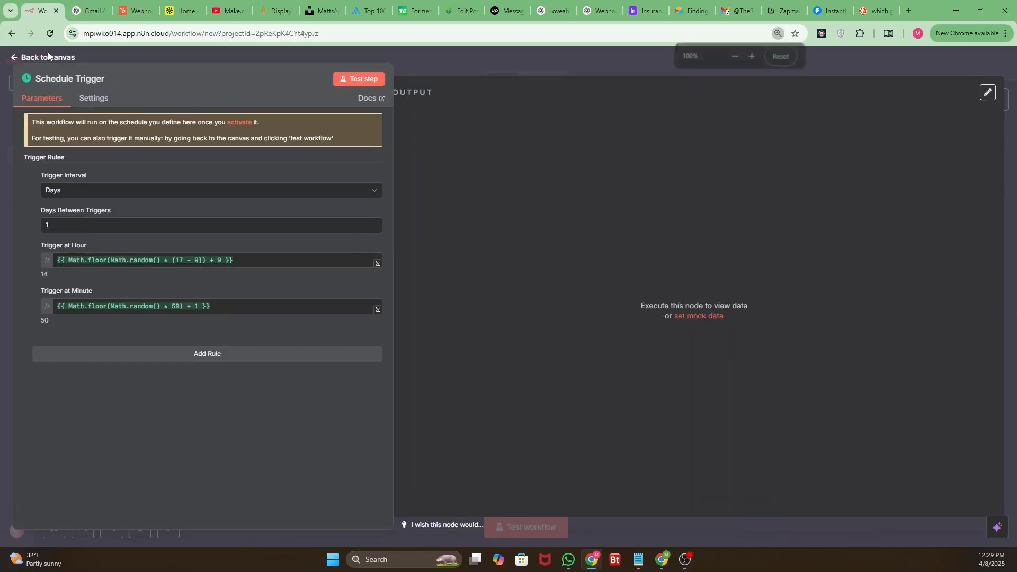
left_click(48, 57)
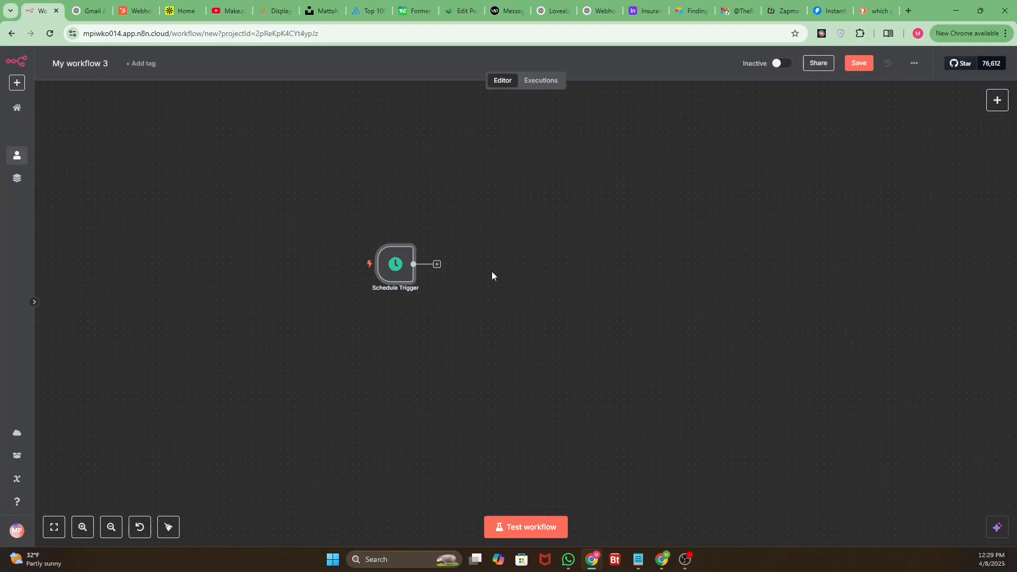
scroll(492, 271, "up", 6)
scroll(492, 271, "down", 6)
scroll(493, 272, "up", 4)
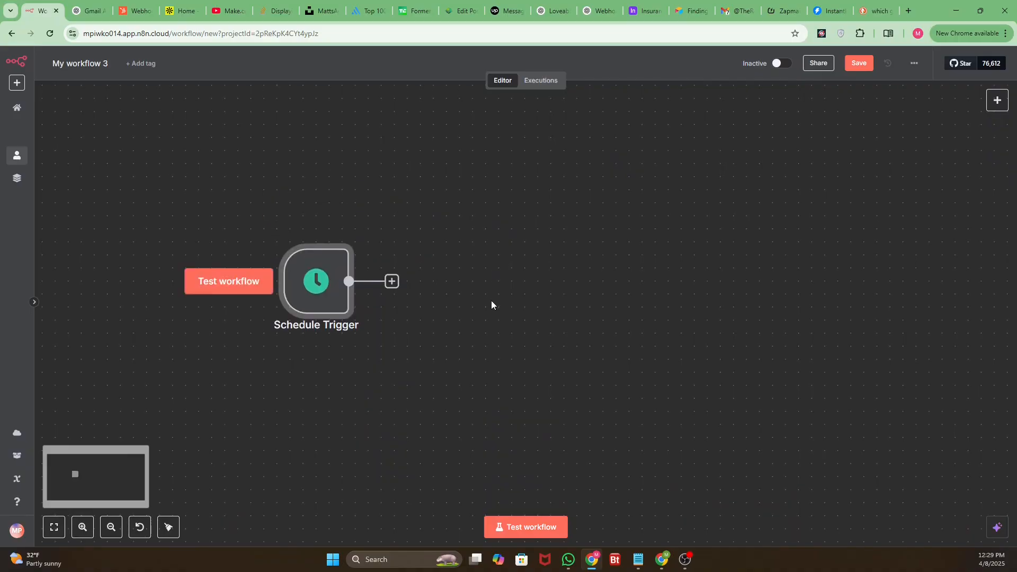
scroll(491, 300, "right", 2)
Read the part of the Gmail comment about existing captions in a Google Sheet, then return to the n8n workflow
left_click(729, 12)
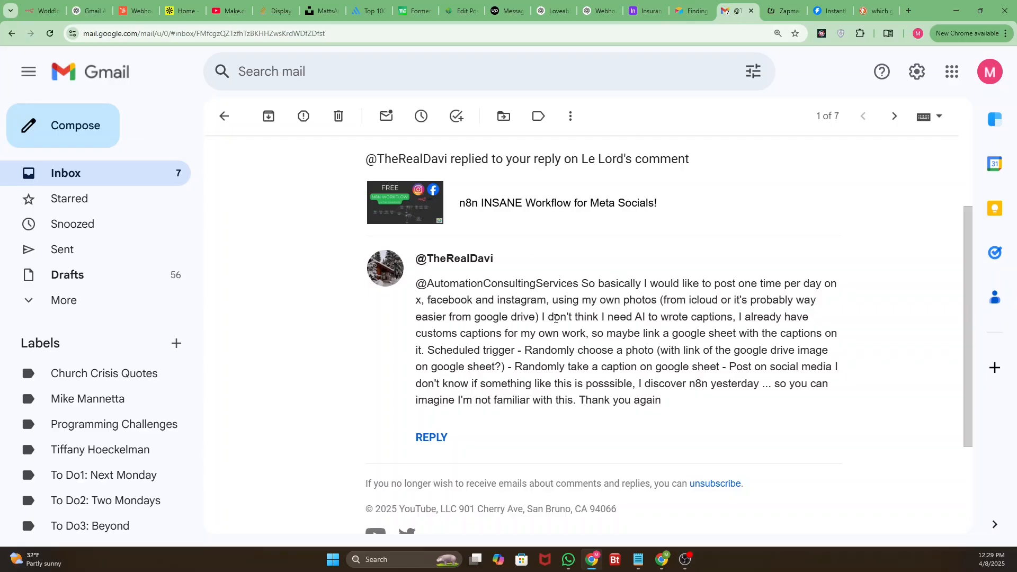
left_click_drag(544, 317, 423, 366)
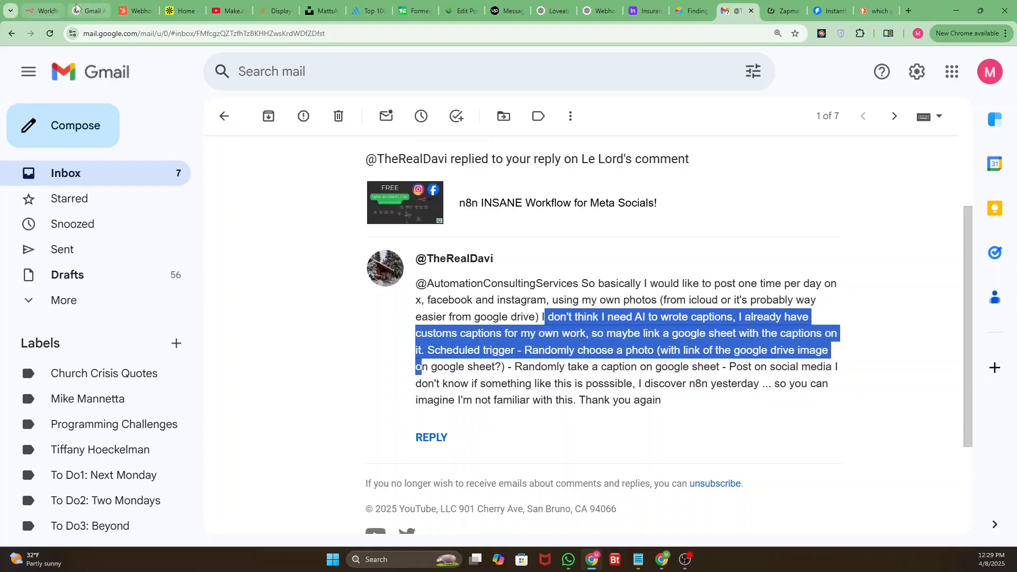
left_click(34, 11)
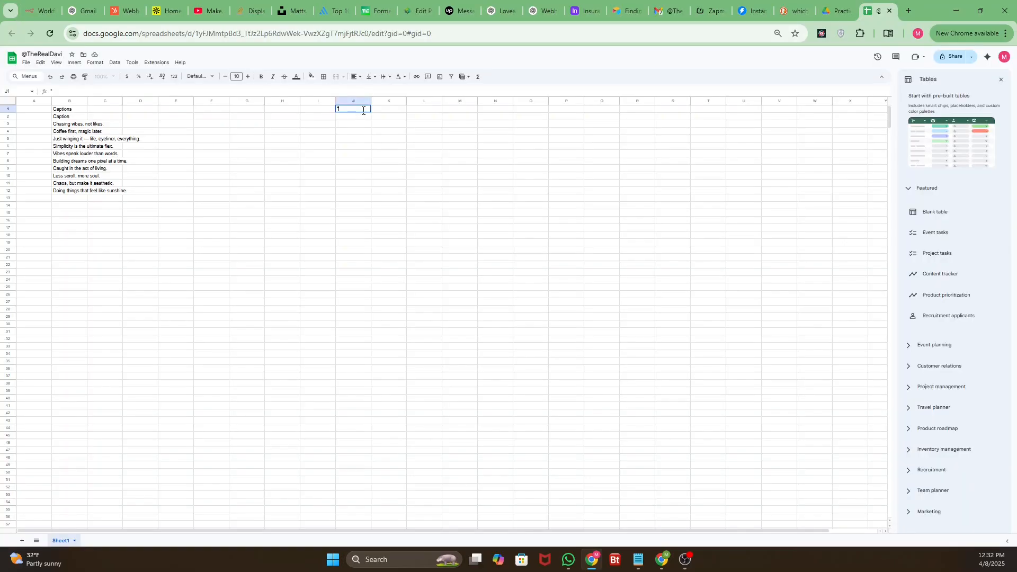
In the Google Sheets captions spreadsheet, close the Tables sidebar and clear the stray asterisk from cell J1
key("ctrl+0")
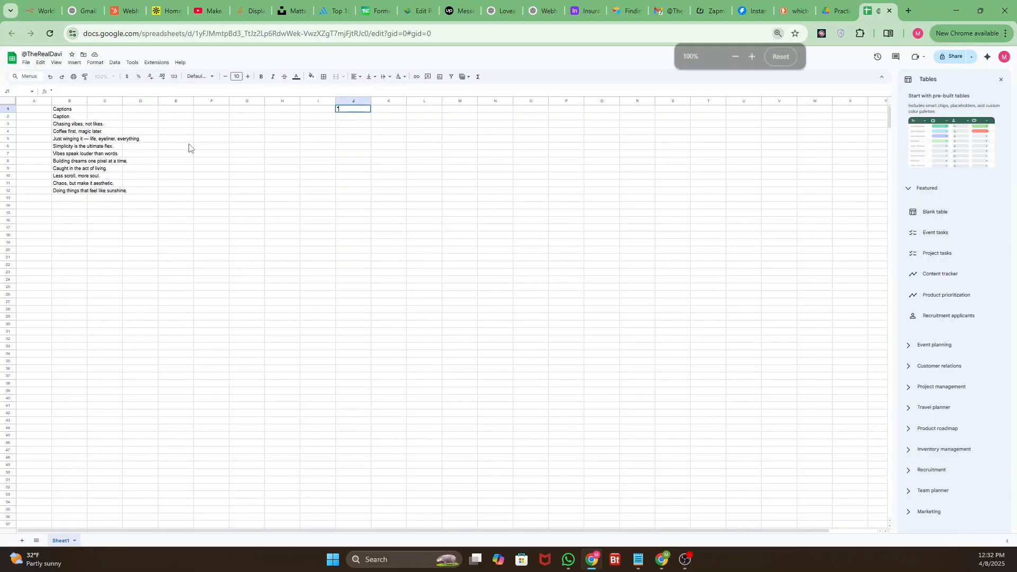
key("ctrl+plus")
key("ctrl+plus")
key("ctrl+plus")
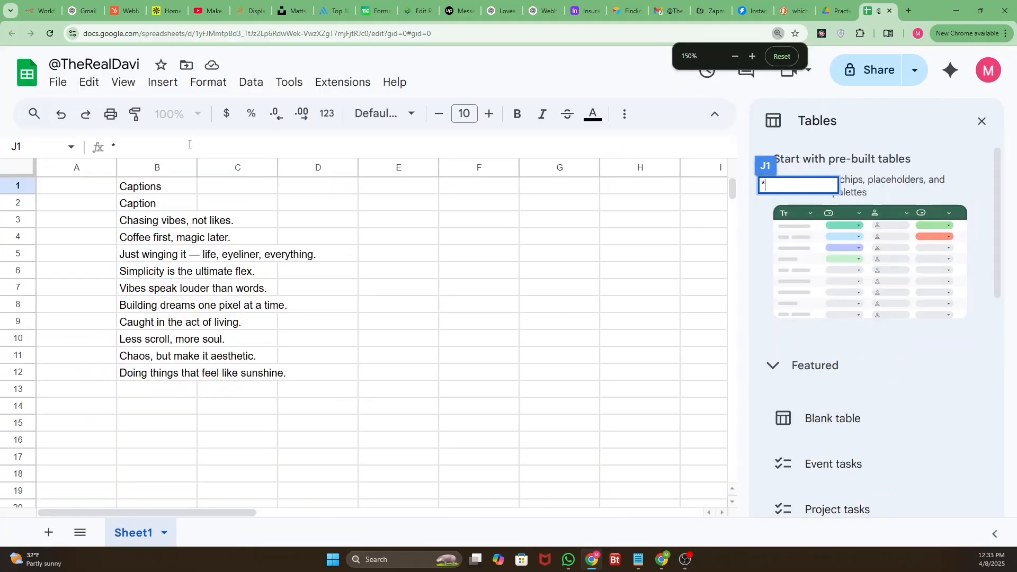
left_click(982, 123)
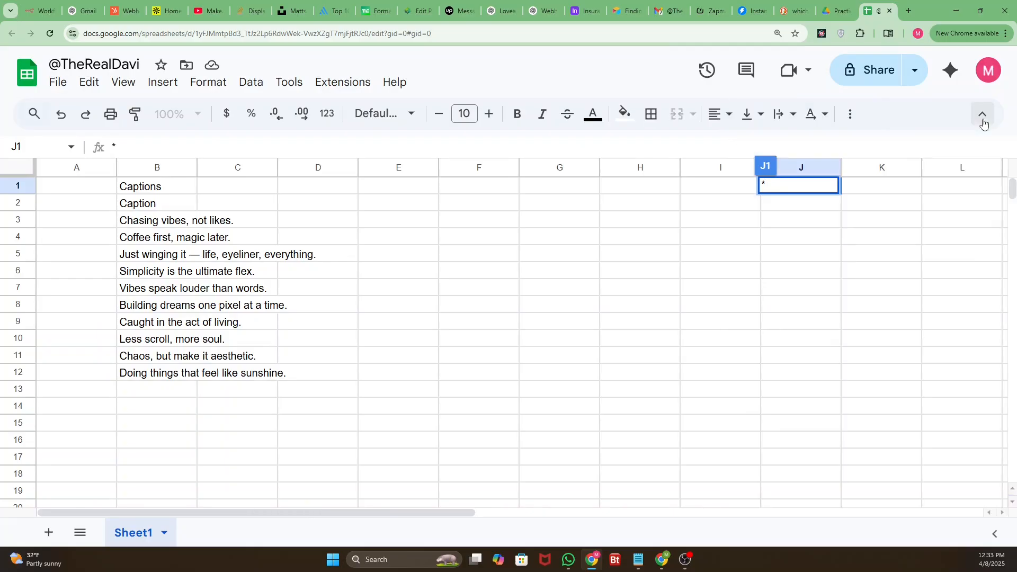
left_click(756, 203)
left_click(790, 186)
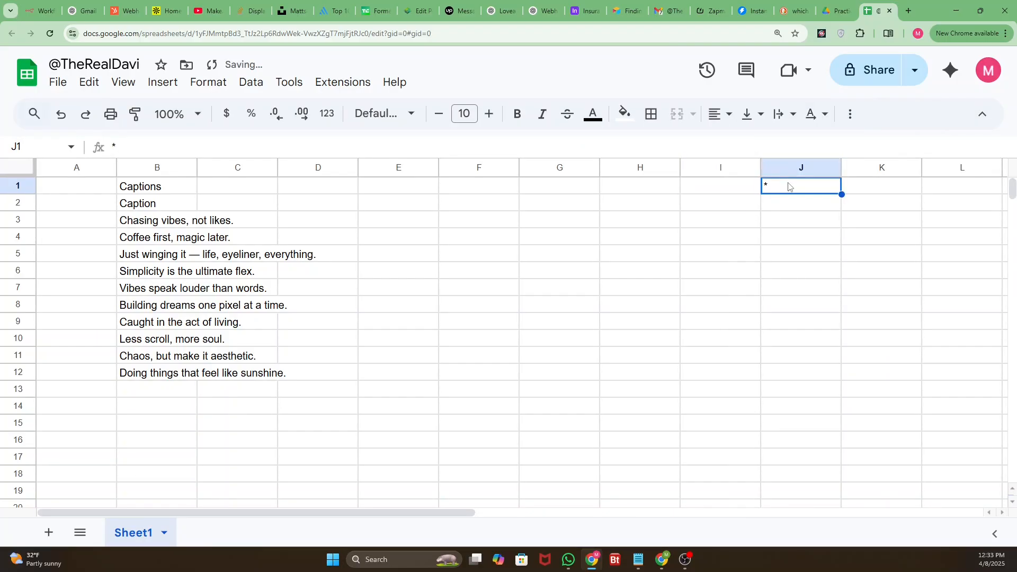
key("Return")
key("Return")
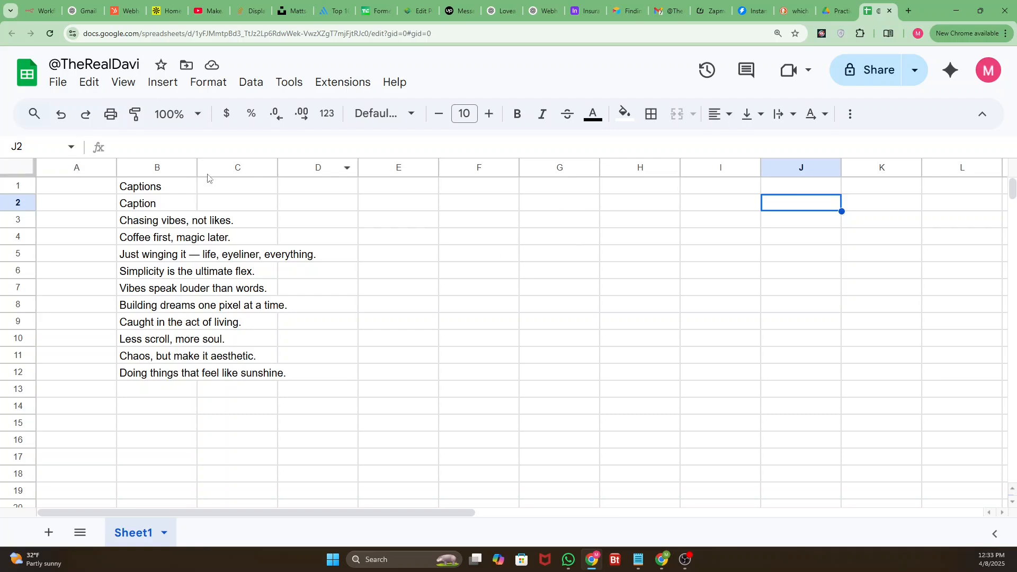
Delete the duplicate header "Caption" from cell B2 and move the captions in B3:B12 up to start at B2
left_click(173, 193)
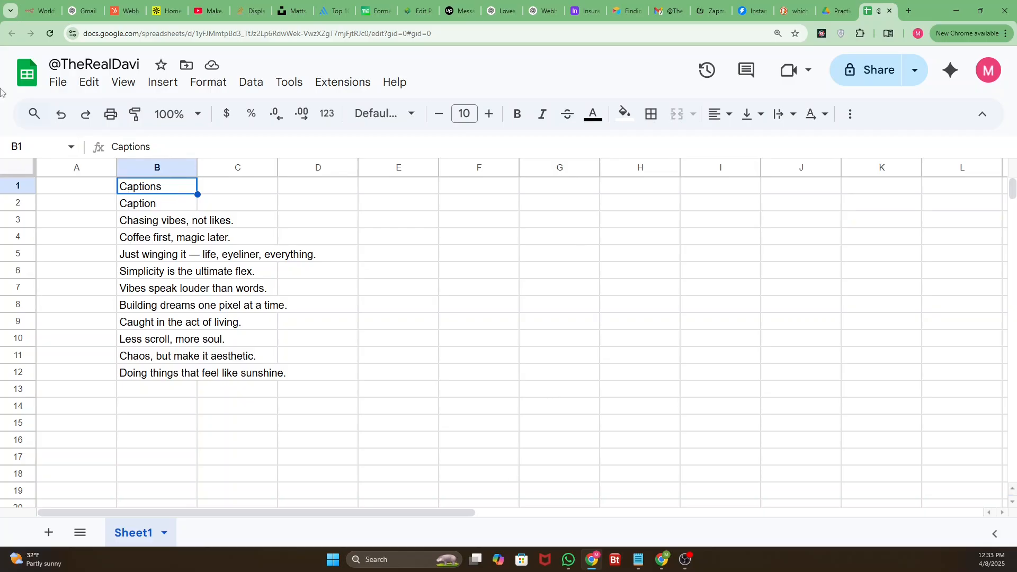
left_click(183, 208)
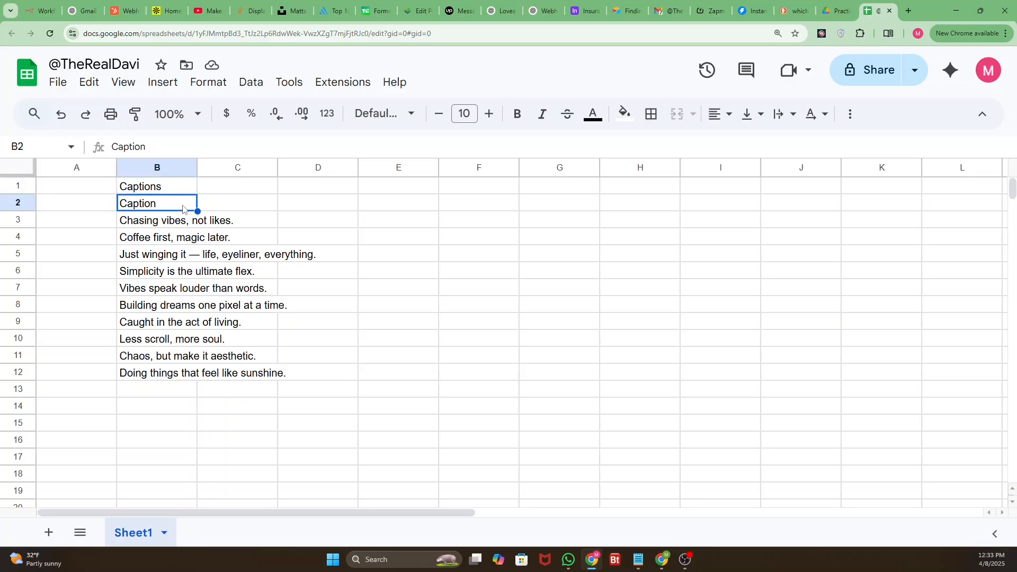
key("Delete")
key("Down")
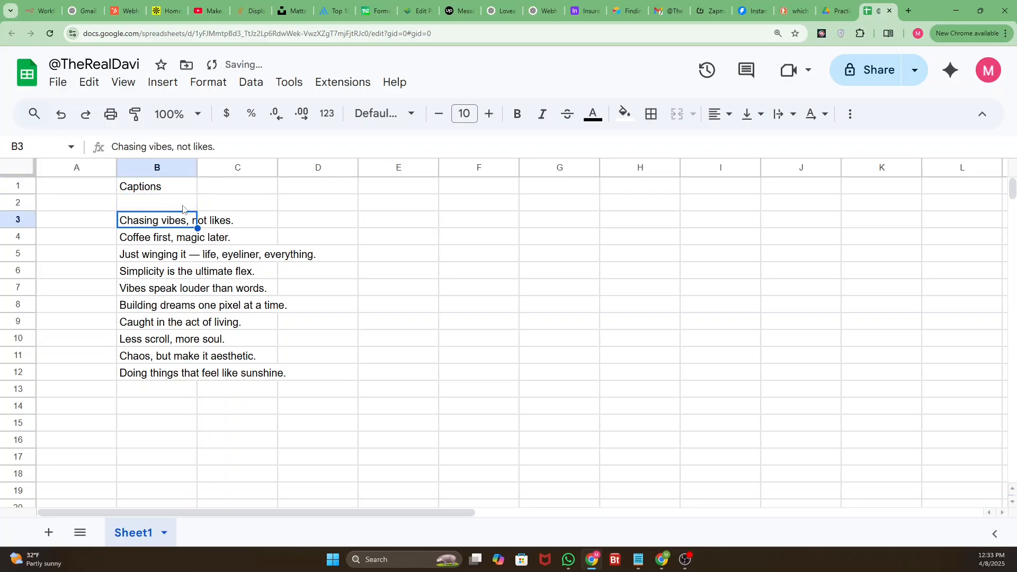
key("ctrl+shift+Down")
key("ctrl+x")
left_click(183, 209)
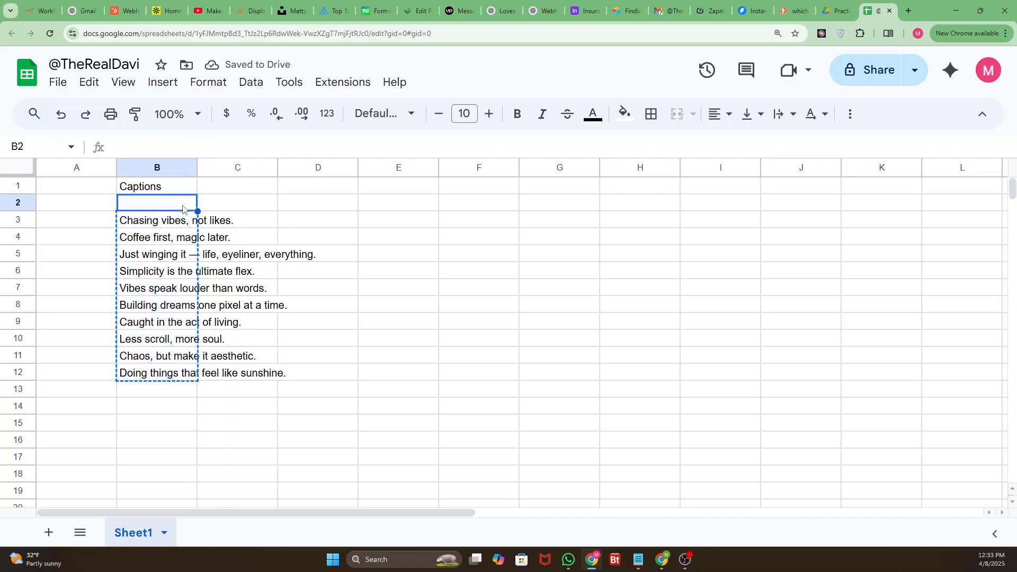
key("ctrl+v")
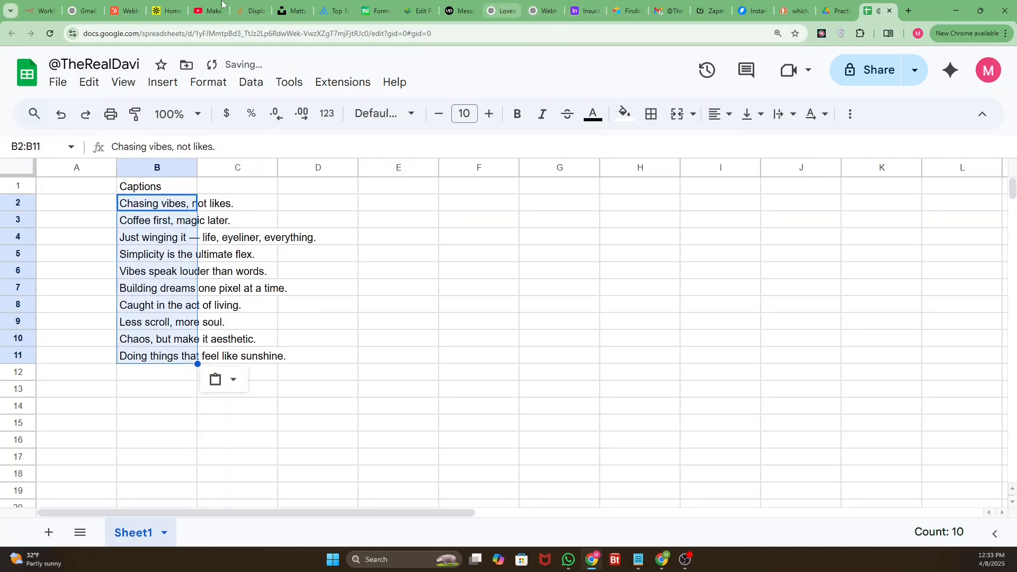
Switch to ChatGPT and review the prompt for 10 random captions in a one-column table and its answer
left_click(77, 10)
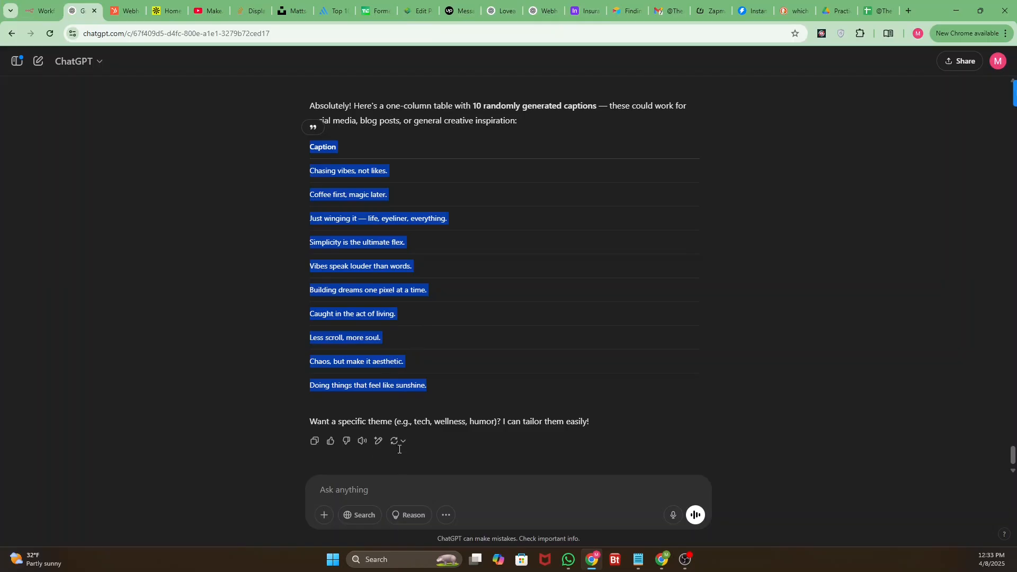
scroll(373, 254, "up", 2)
scroll(373, 253, "up", 3)
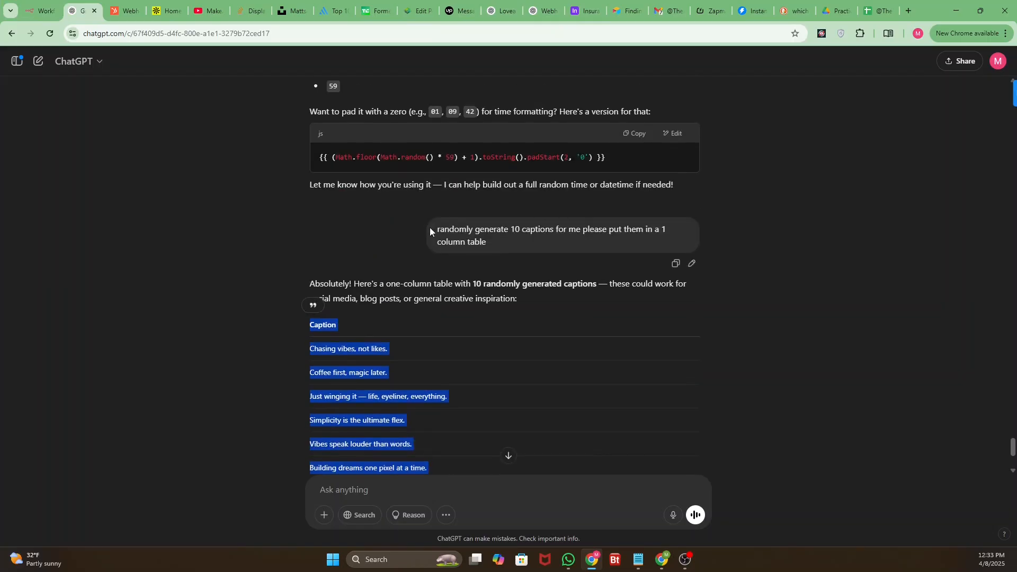
left_click_drag(430, 228, 504, 240)
left_click(532, 245)
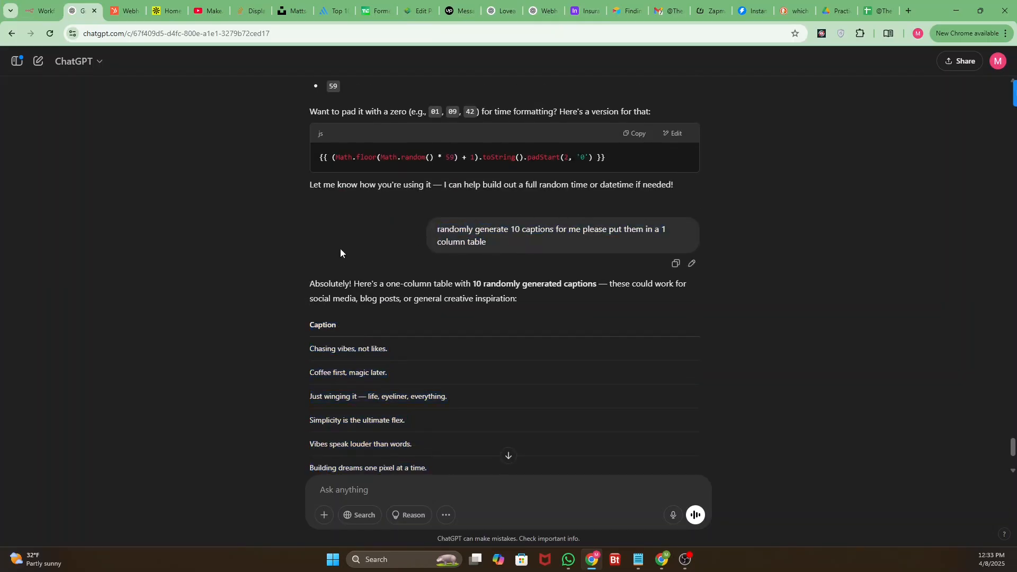
scroll(341, 249, "down", 3)
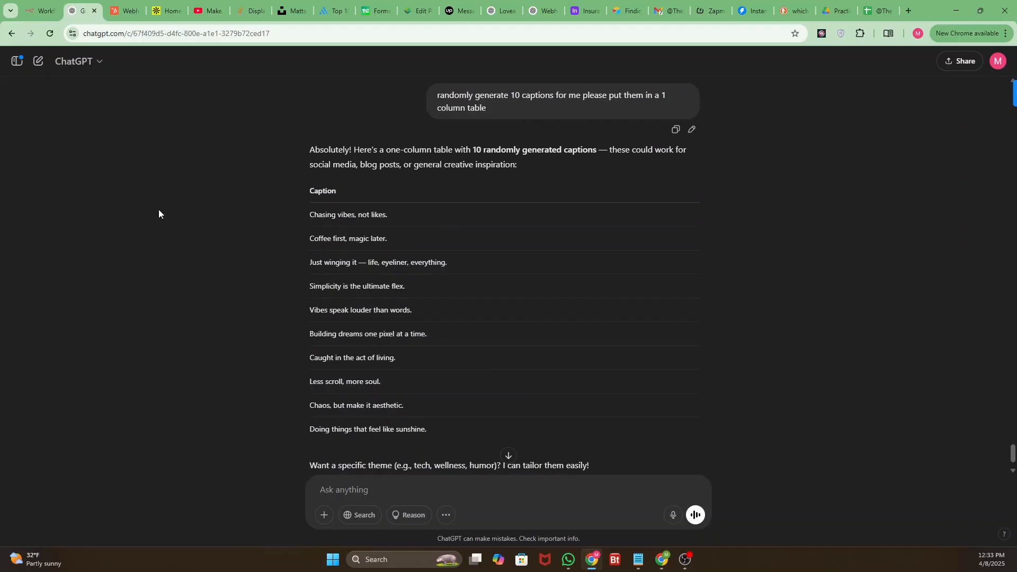
Return to the n8n workflow, then reread the Gmail comment about randomly choosing a photo and a caption
left_click(39, 10)
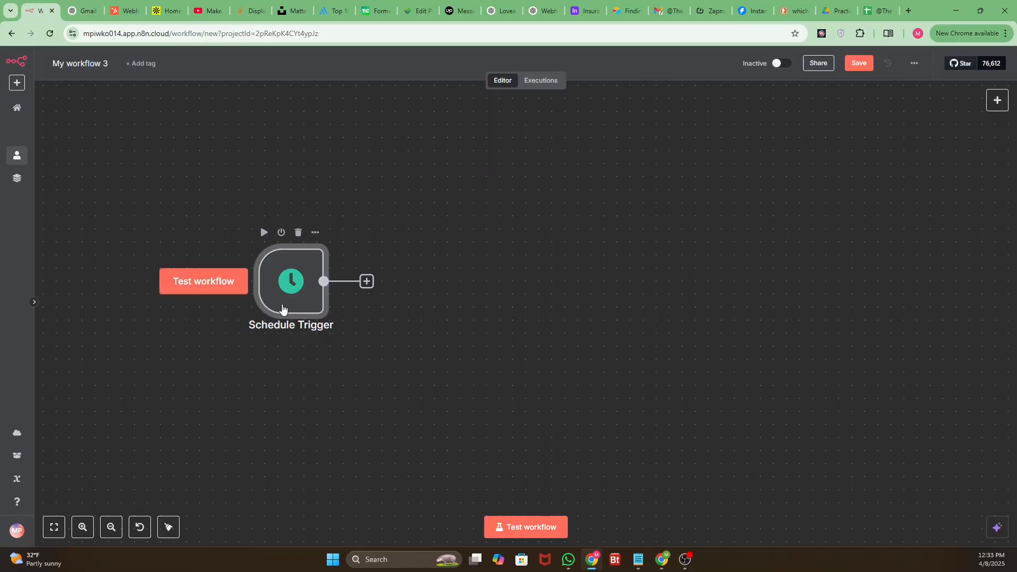
left_click(669, 10)
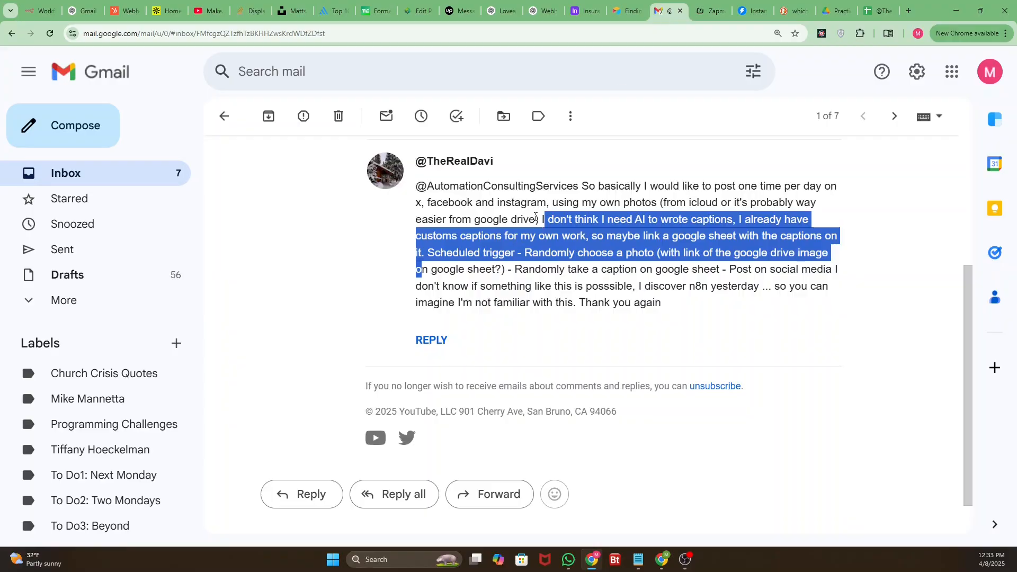
left_click(626, 234)
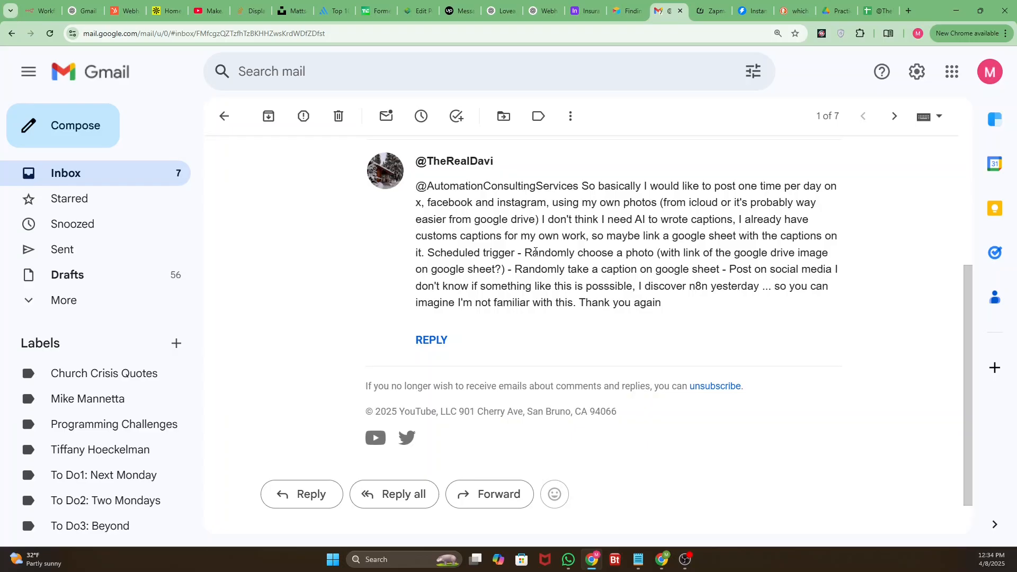
Switch to the captions spreadsheet and enter the header "Photo URL" in cell C1 beside Captions
left_click(872, 15)
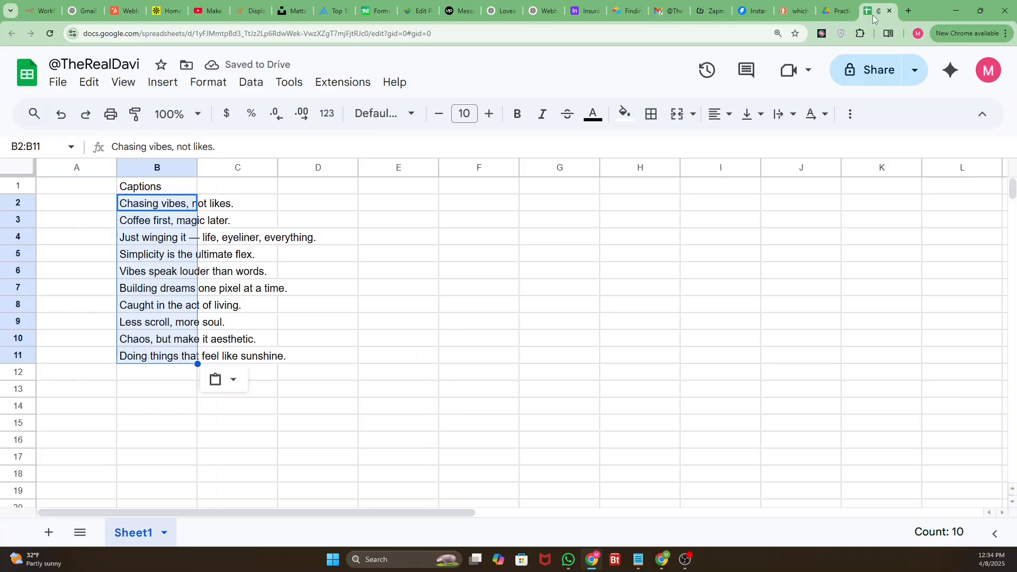
left_click(266, 189)
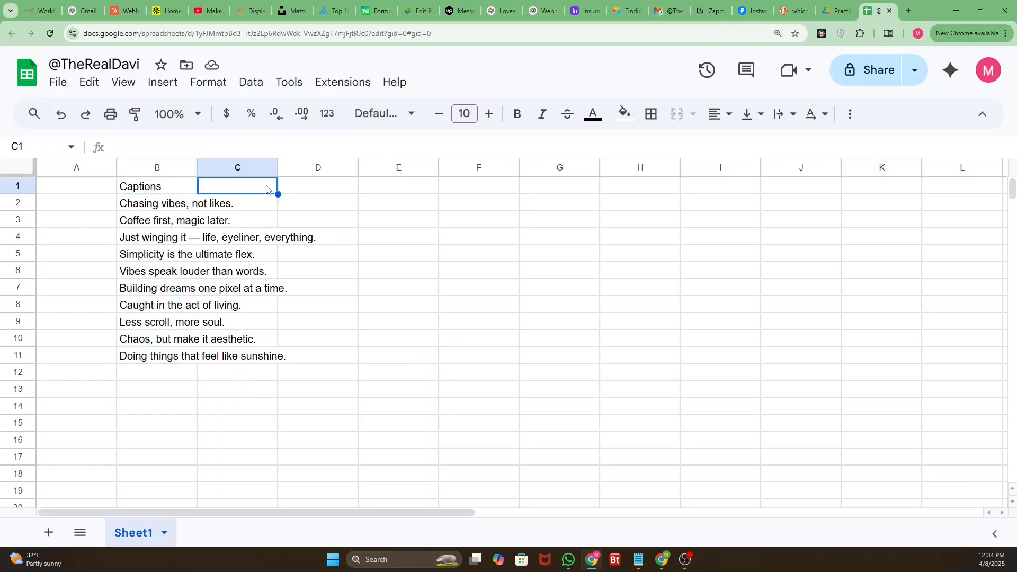
type("Photo UR")
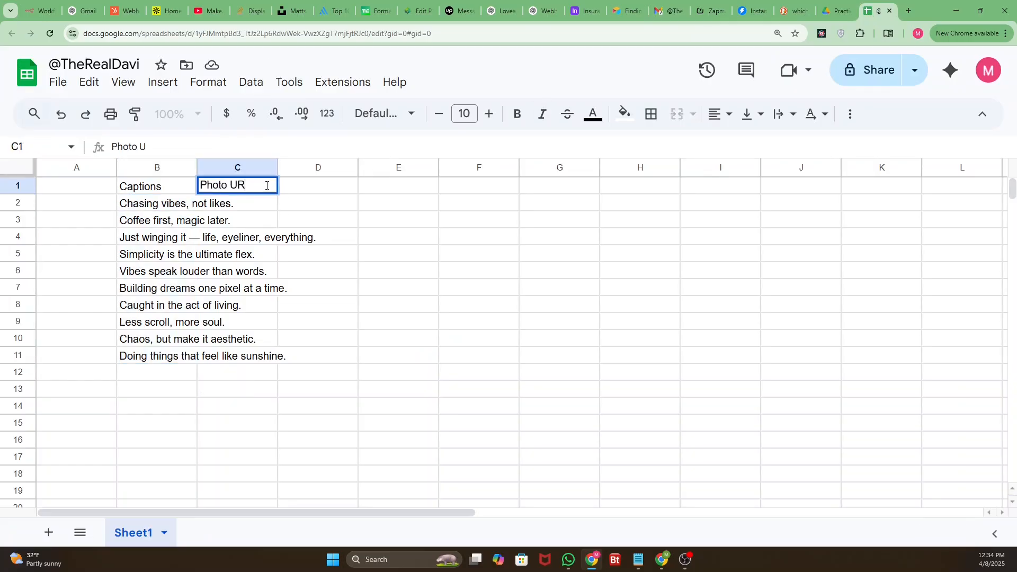
type("L")
key("Return")
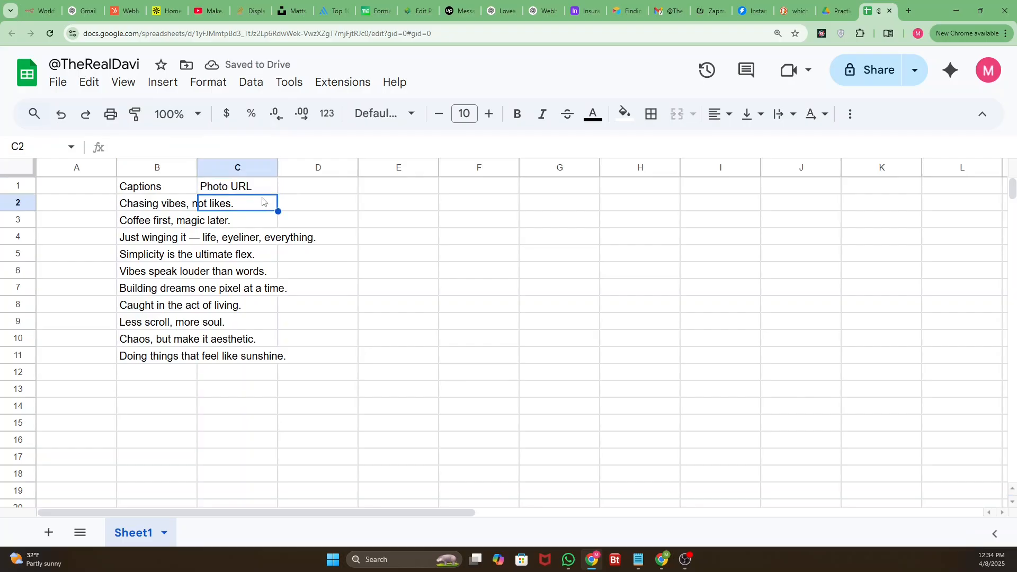
key("ctrl+z")
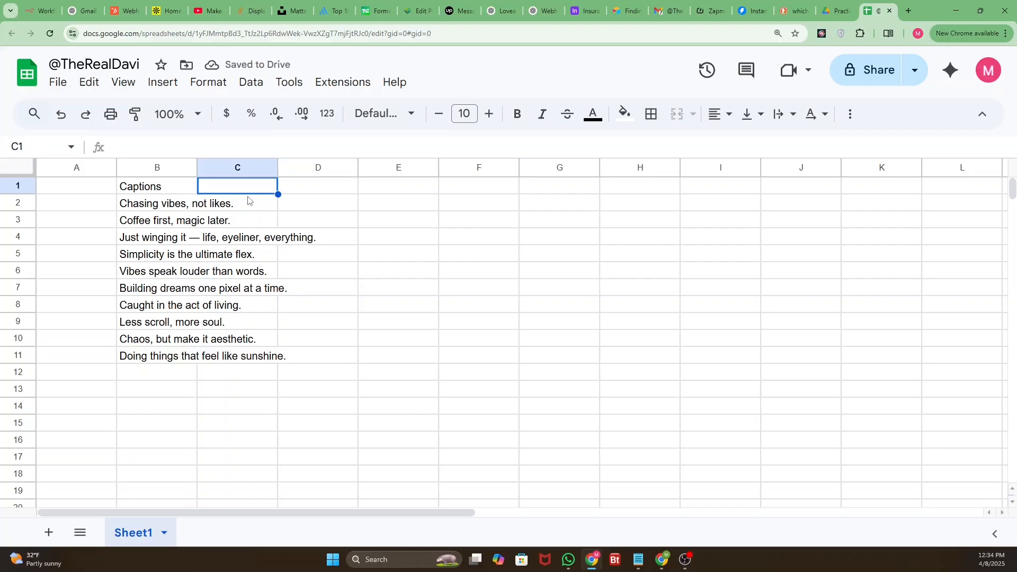
type("Photo URL")
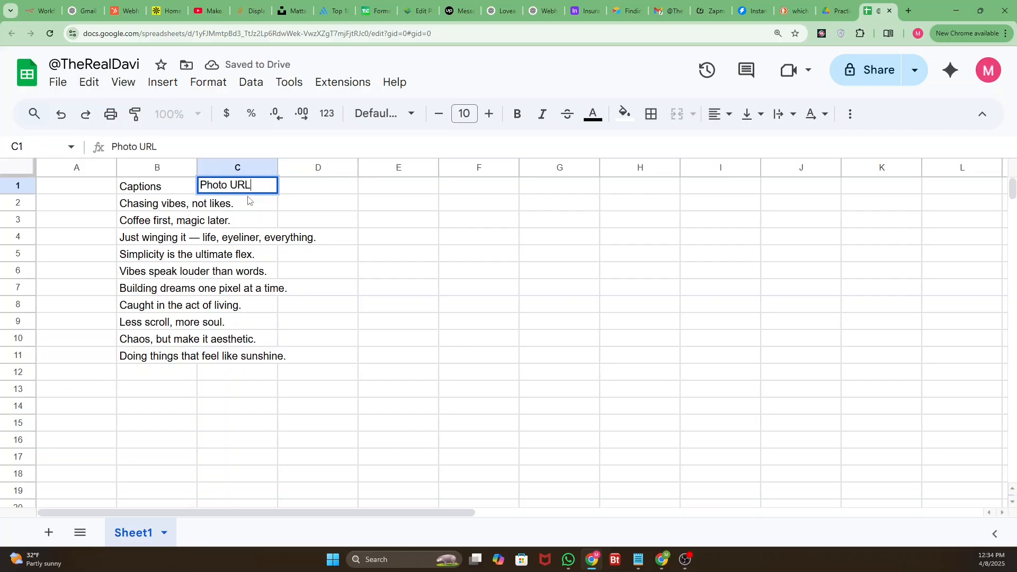
key("Return")
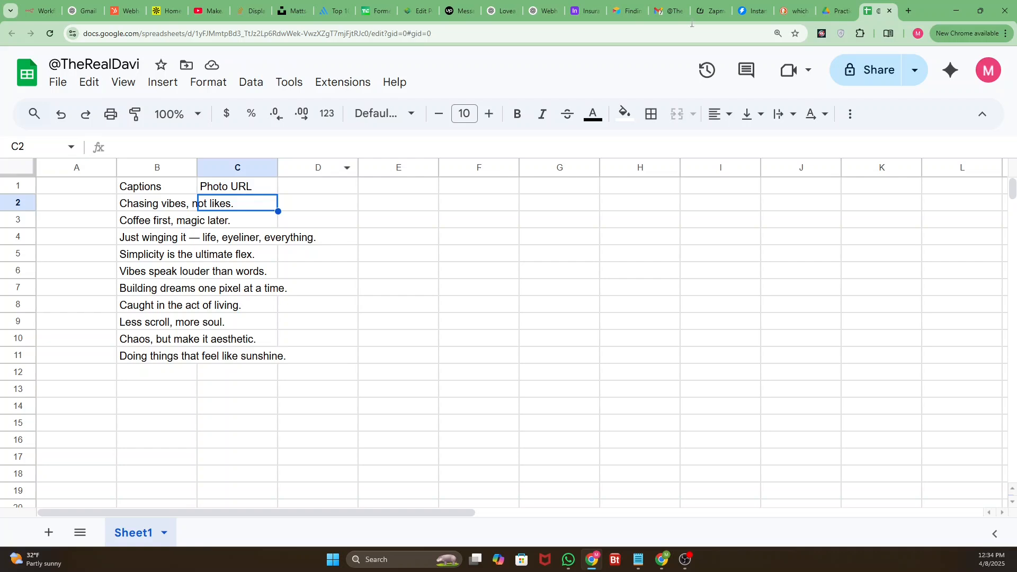
left_click(829, 16)
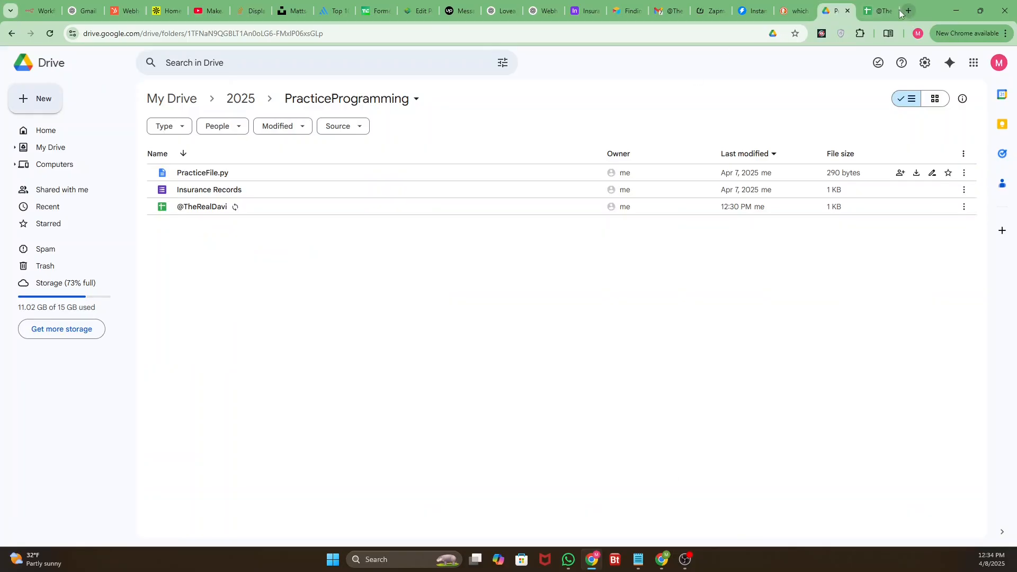
left_click(872, 12)
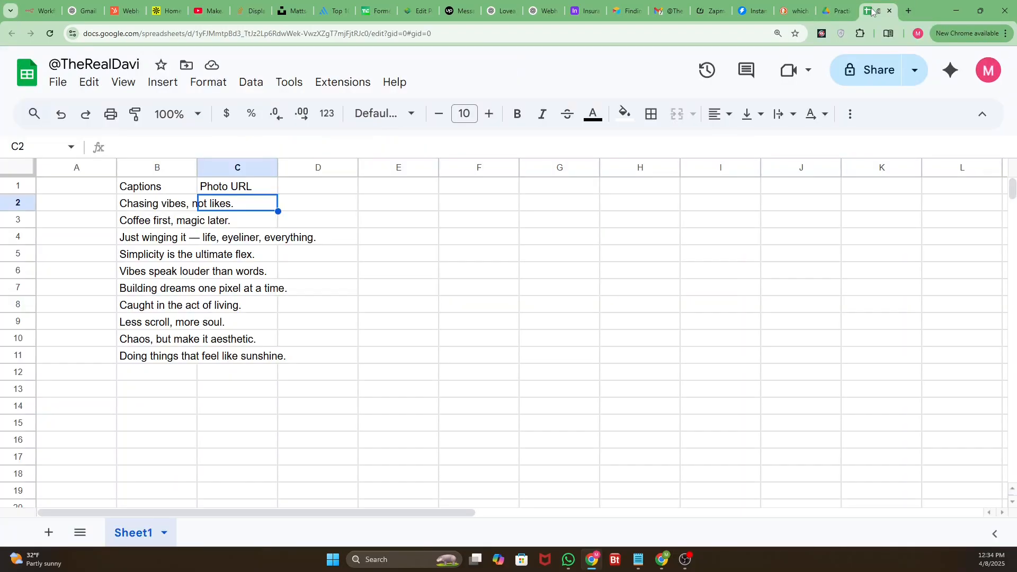
left_click(836, 11)
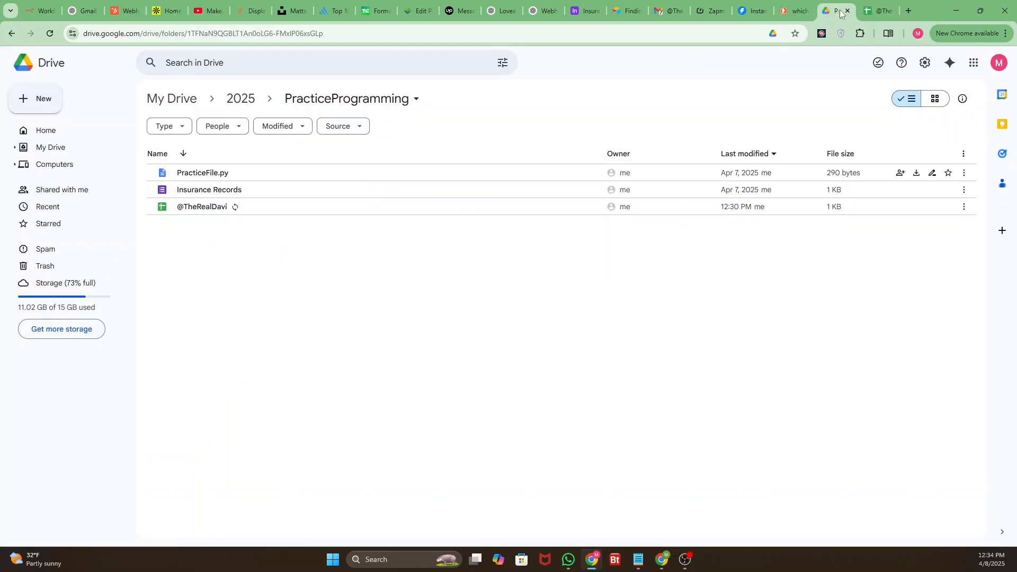
Open the unsplash.com home page in a new browser tab
left_click(910, 15)
type("un")
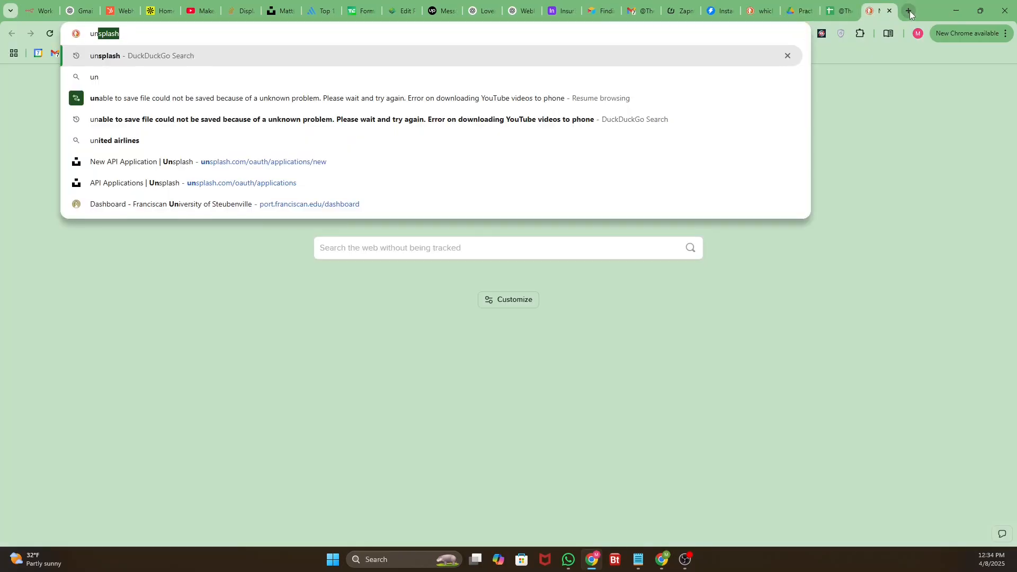
type("splash.")
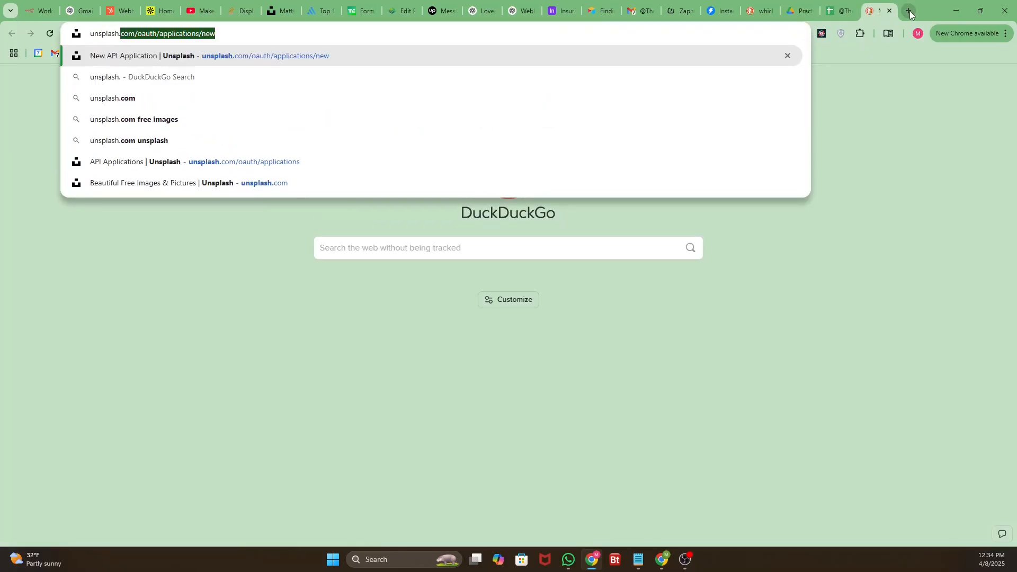
type("com")
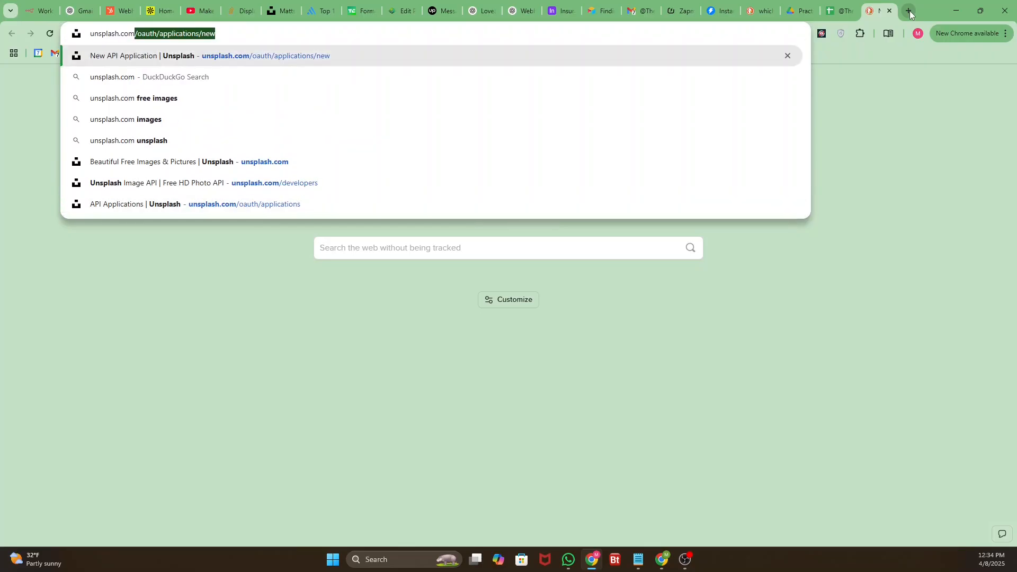
key("Up")
key("Up")
key("Up")
key("Return")
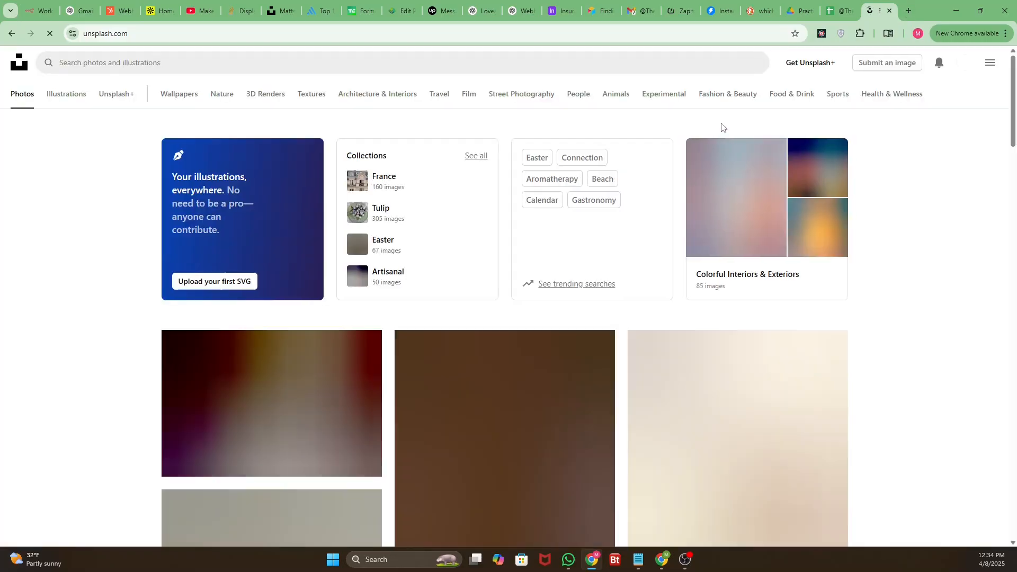
Open the photo of the woman on the beach at sunset from the Unsplash feed and download it
scroll(541, 326, "down", 3)
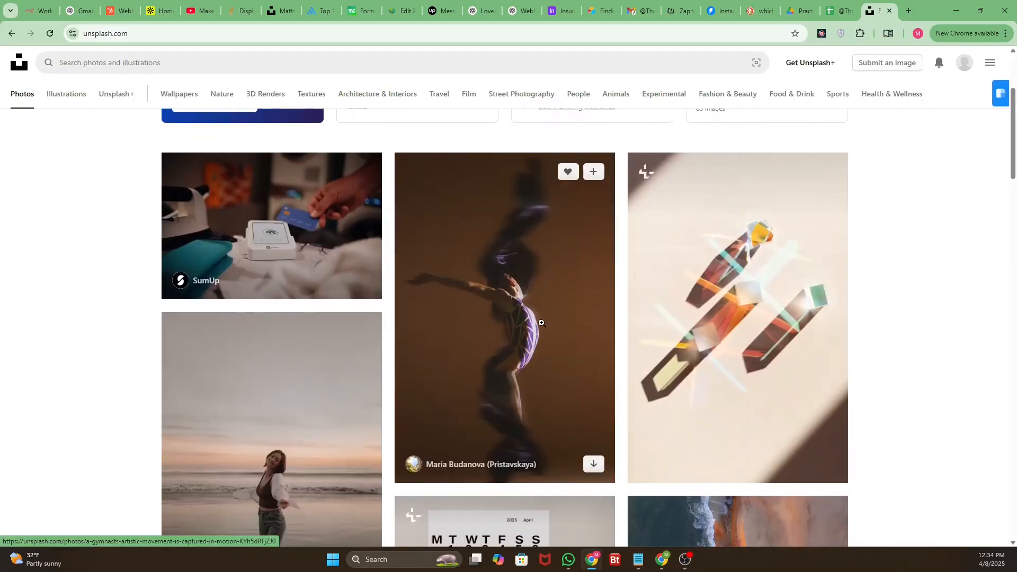
scroll(497, 321, "down", 4)
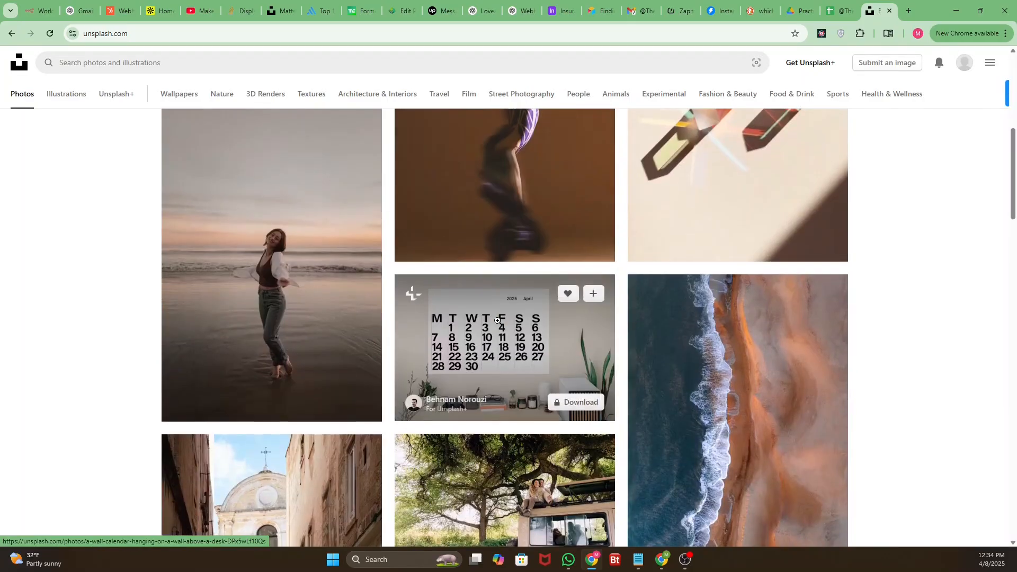
scroll(320, 292, "up", 1)
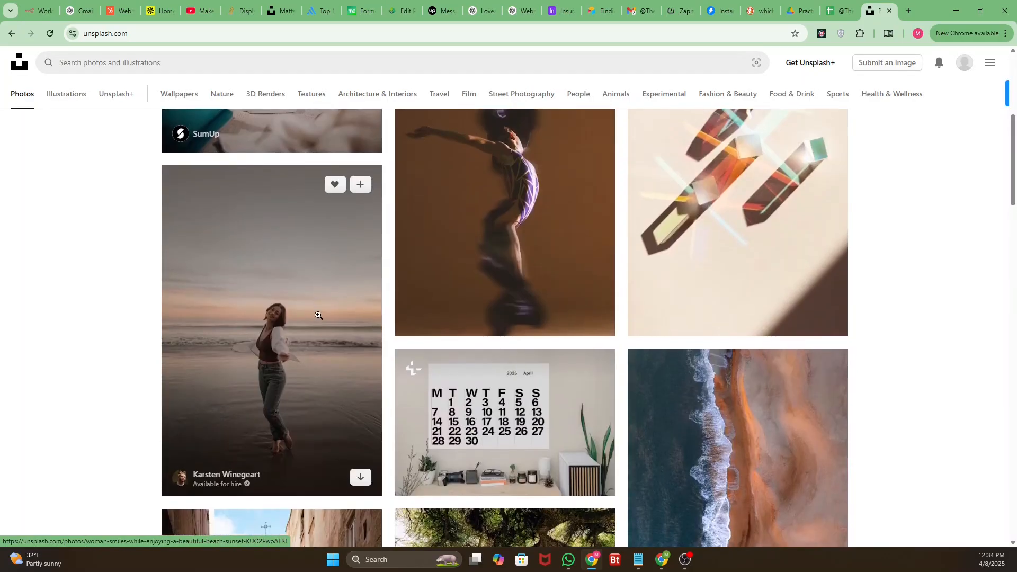
left_click(236, 327)
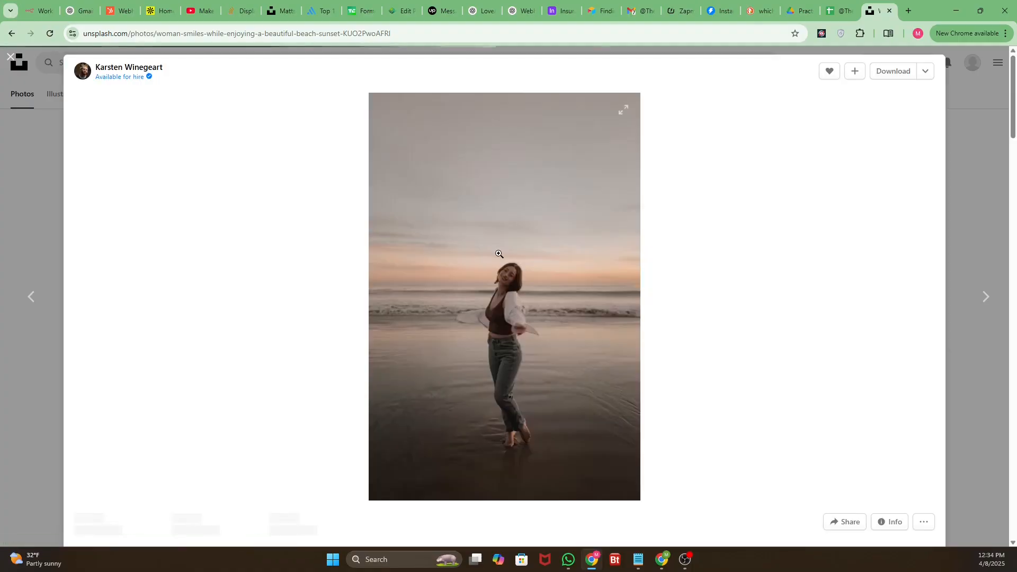
left_click(893, 76)
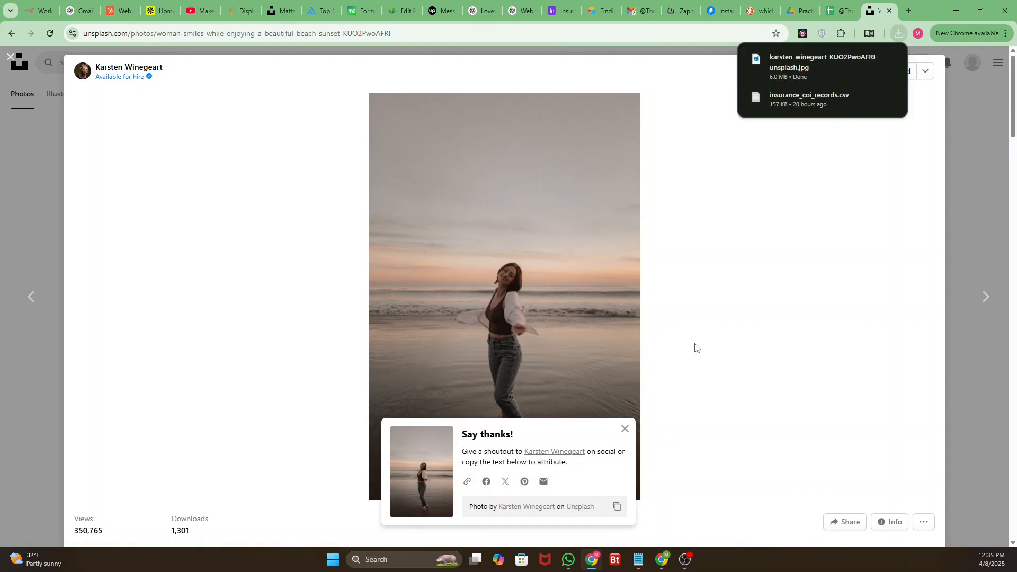
Close the beach photo and download the gymnast photo with the brown background from the Unsplash feed
left_click(797, 11)
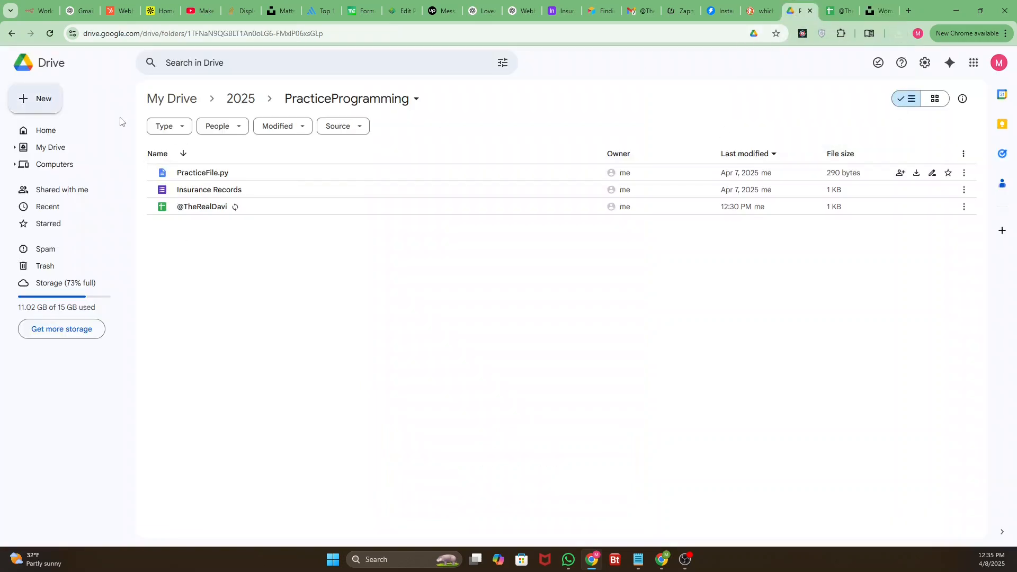
left_click(869, 10)
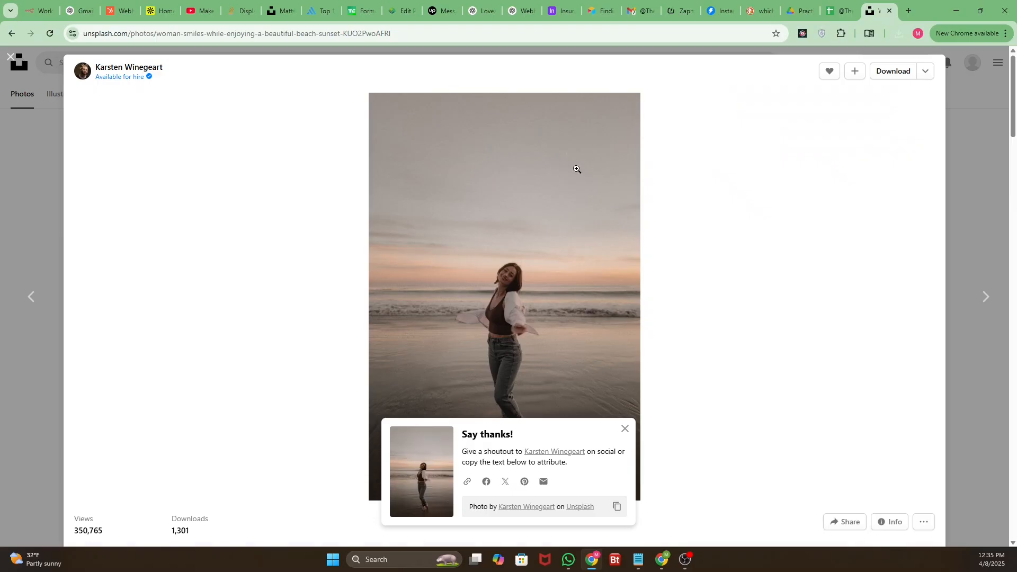
key("Escape")
scroll(688, 276, "up", 3)
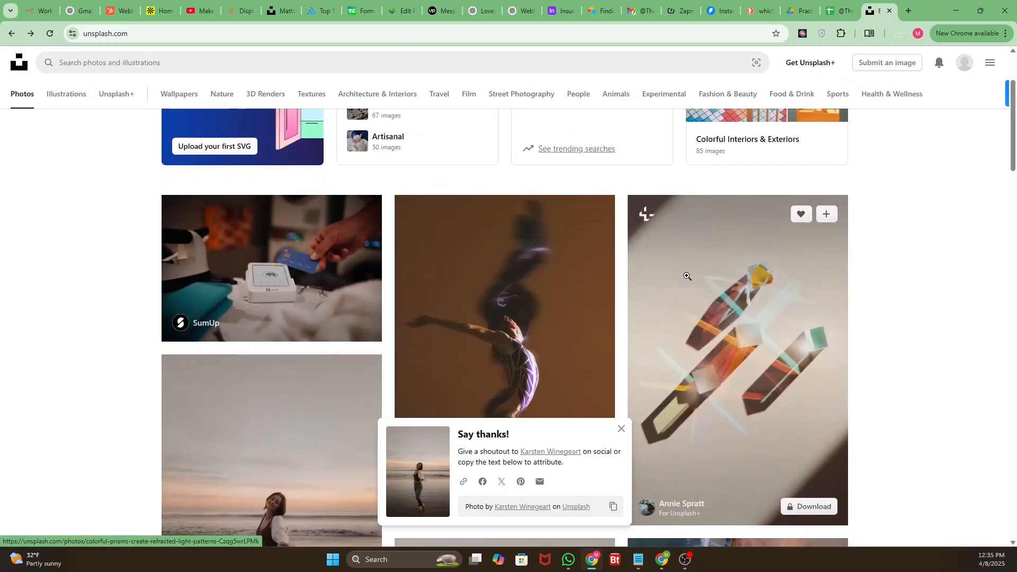
scroll(816, 225, "down", 8)
scroll(816, 226, "up", 1)
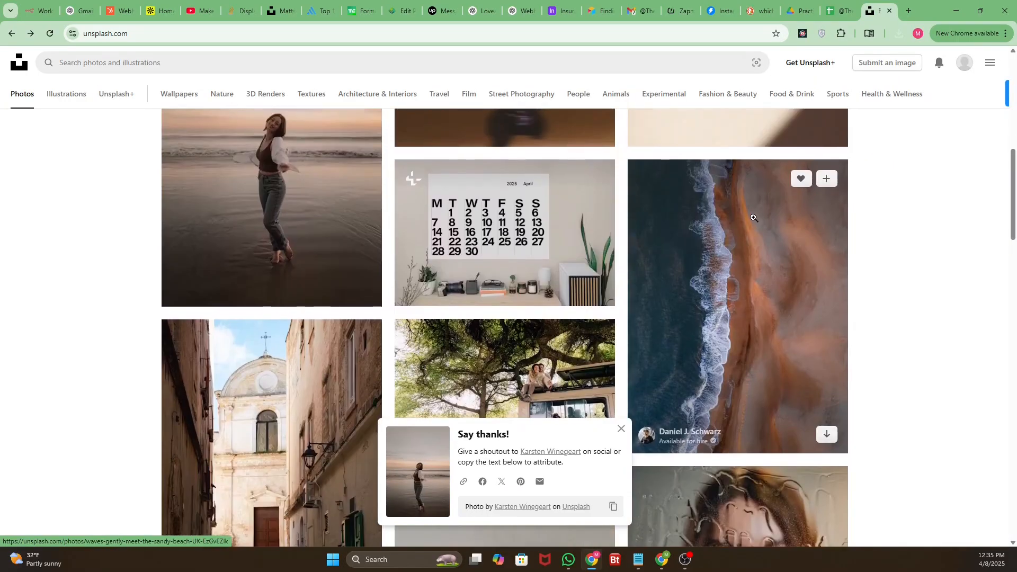
scroll(705, 270, "down", 3)
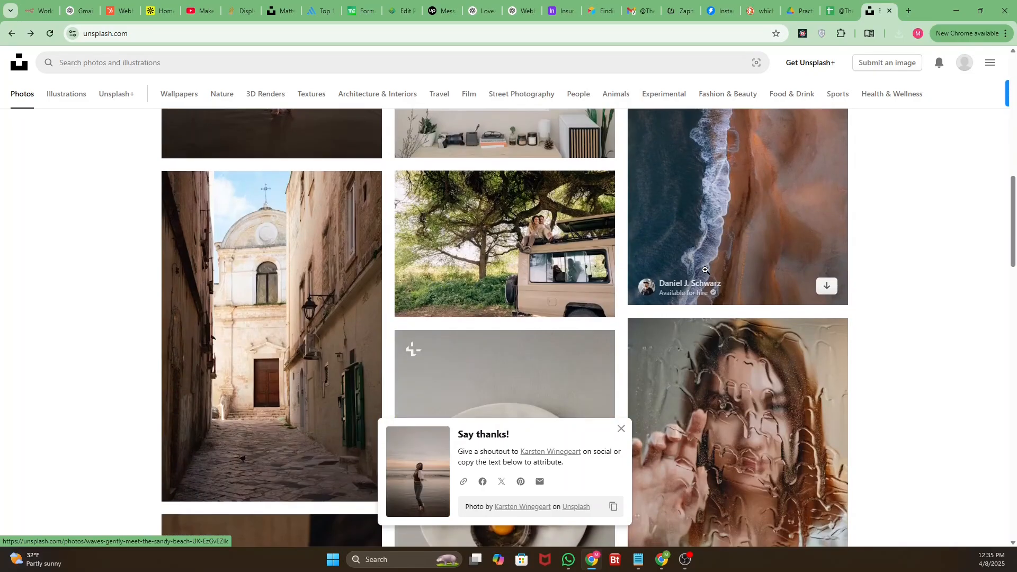
scroll(705, 269, "up", 9)
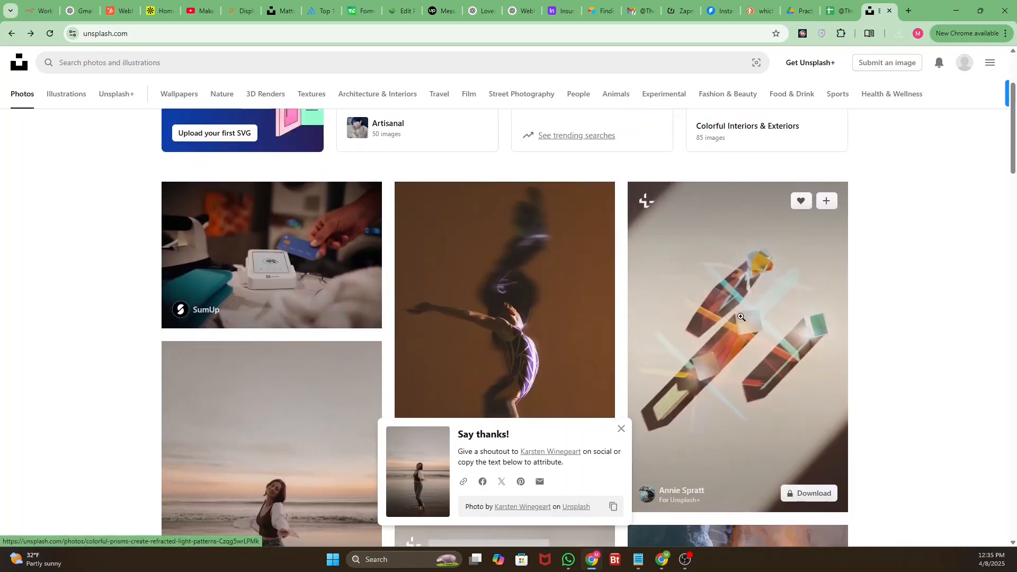
scroll(749, 352, "down", 5)
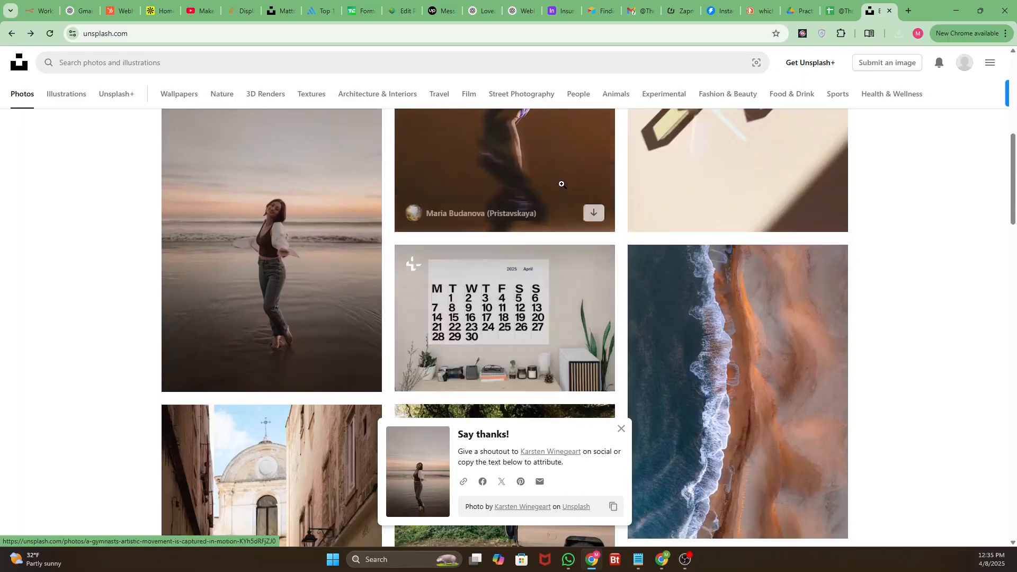
left_click(595, 214)
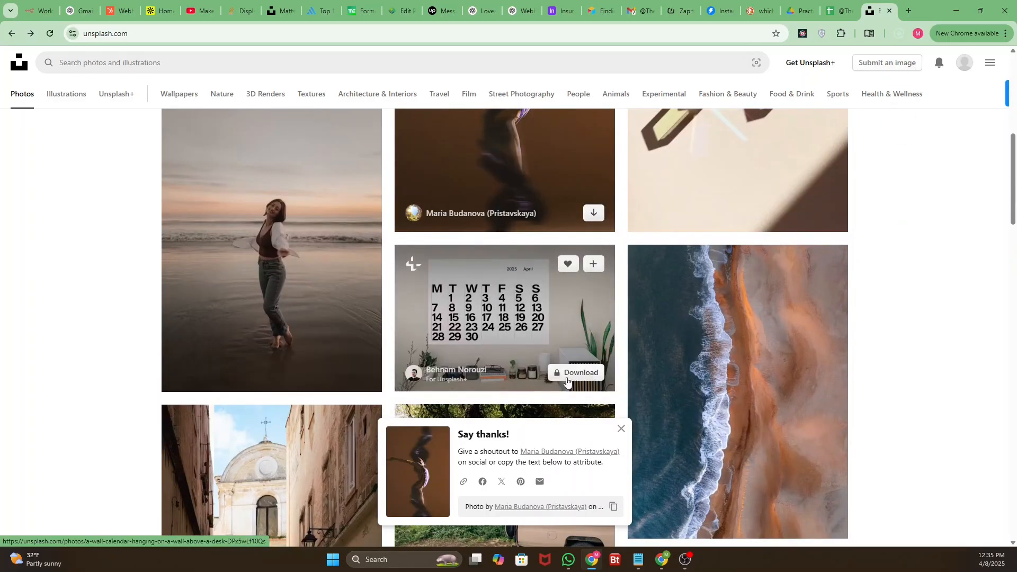
Download the photo of the narrow street leading to a church and the photo of the laptop showing Google
scroll(534, 339, "down", 7)
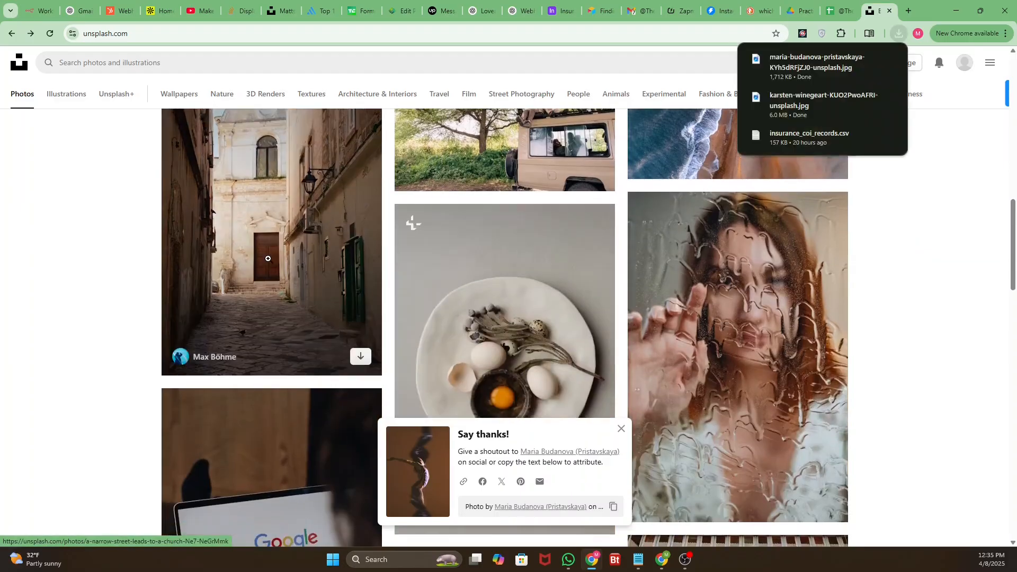
scroll(268, 259, "up", 2)
left_click(361, 459)
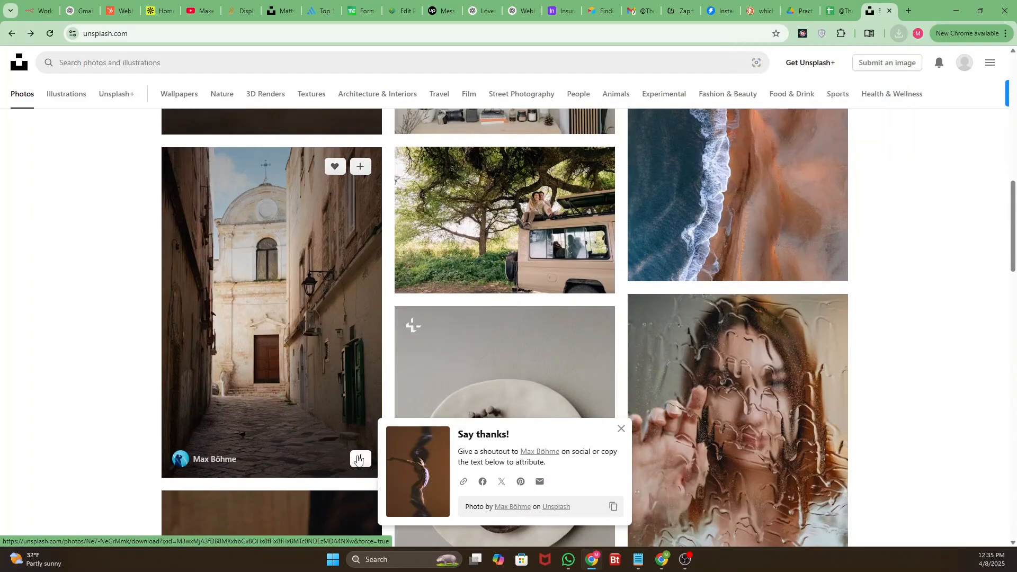
scroll(524, 345, "down", 7)
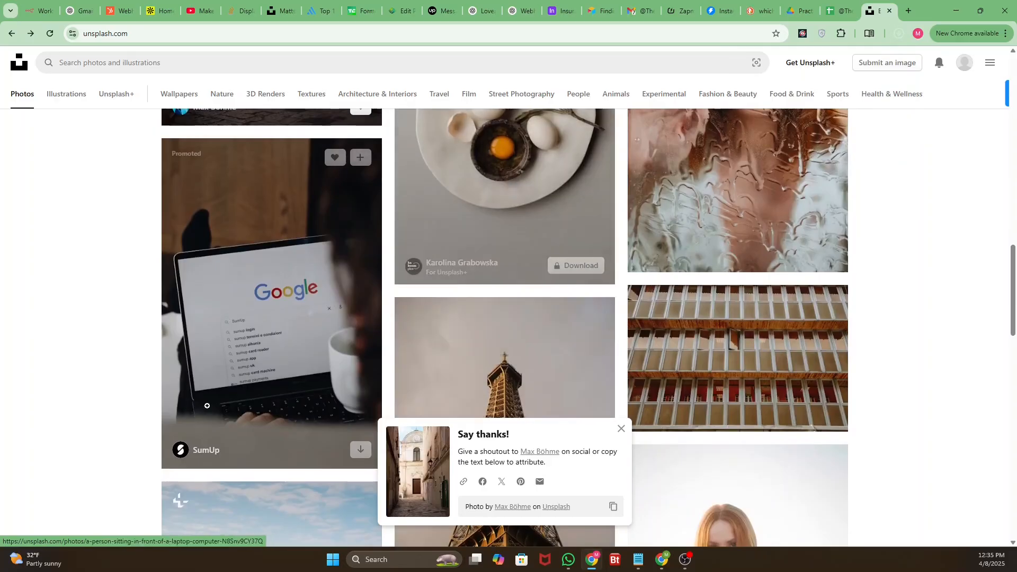
left_click(361, 449)
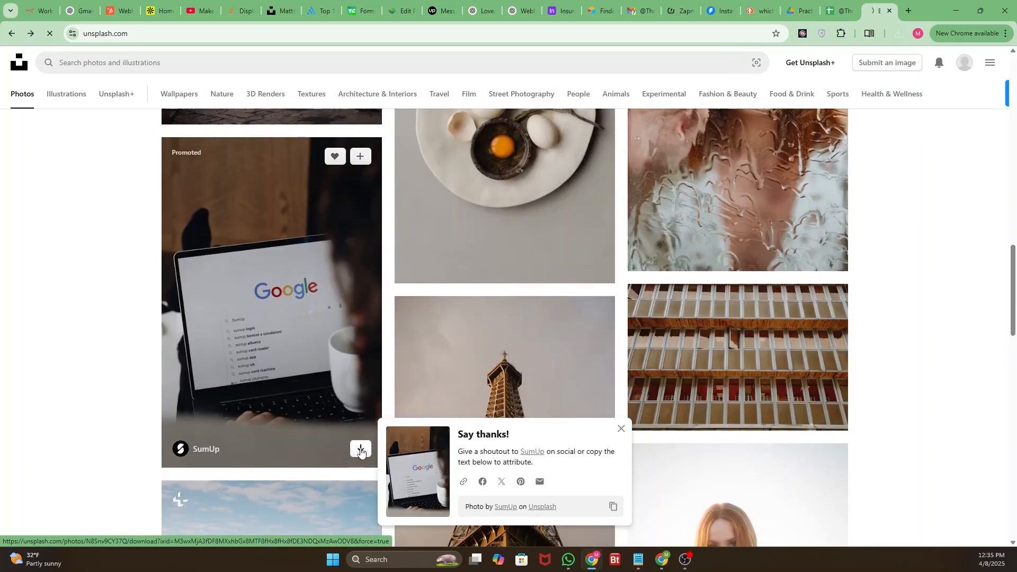
Download the close-up of the deer's eye and the photo of the young woman in tall grass
scroll(361, 449, "down", 7)
scroll(360, 449, "down", 1)
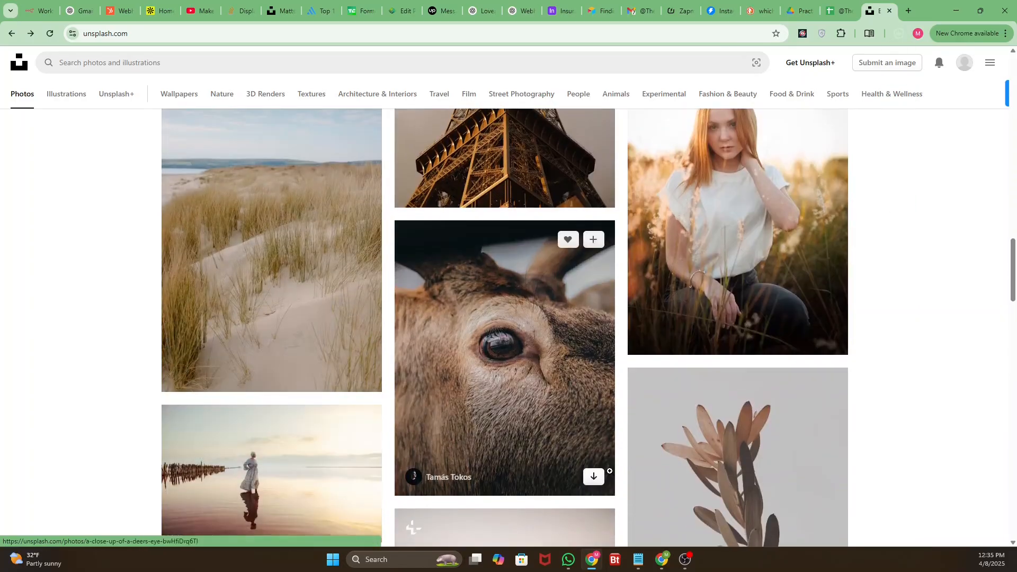
left_click(601, 479)
scroll(668, 233, "up", 3)
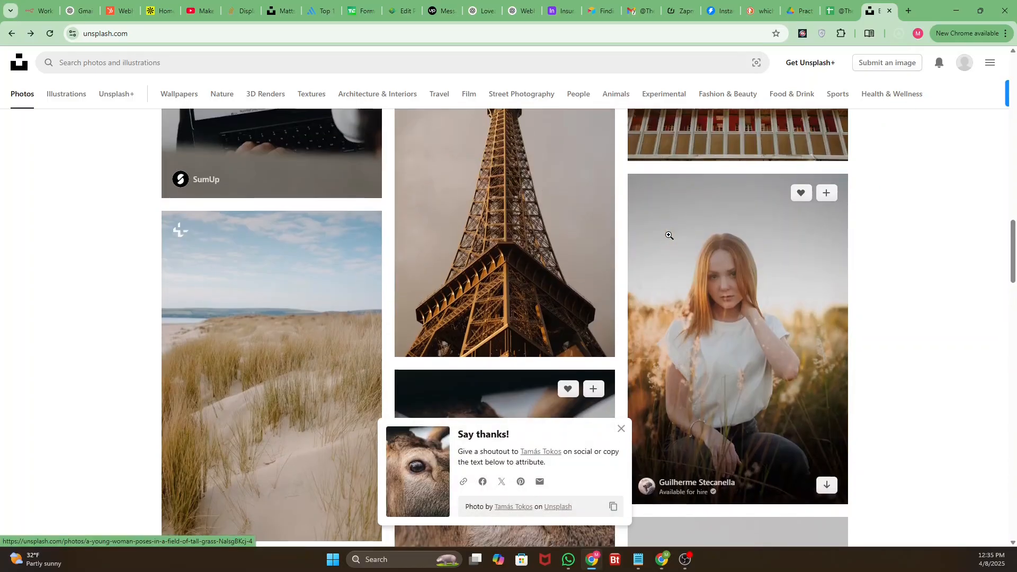
left_click(827, 487)
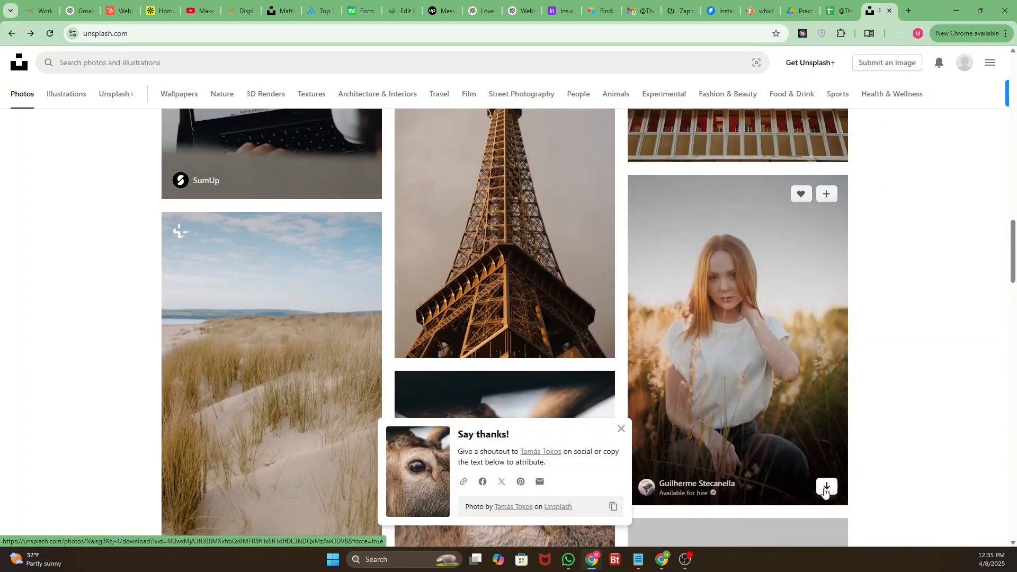
Switch to Google Drive and upload the six downloaded Unsplash photos from Downloads into the PracticeProgramming folder
left_click(797, 15)
left_click(900, 33)
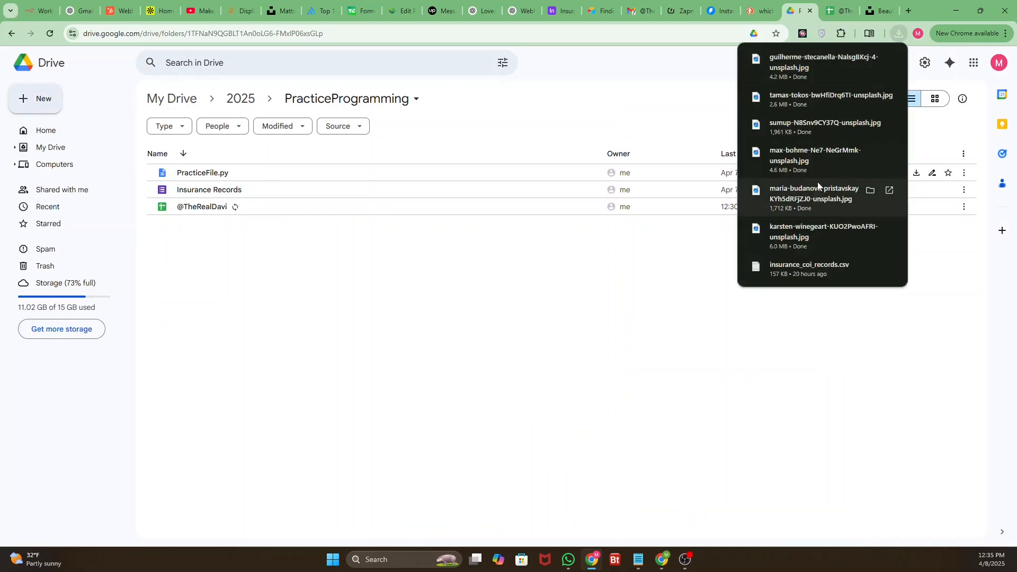
left_click(31, 95)
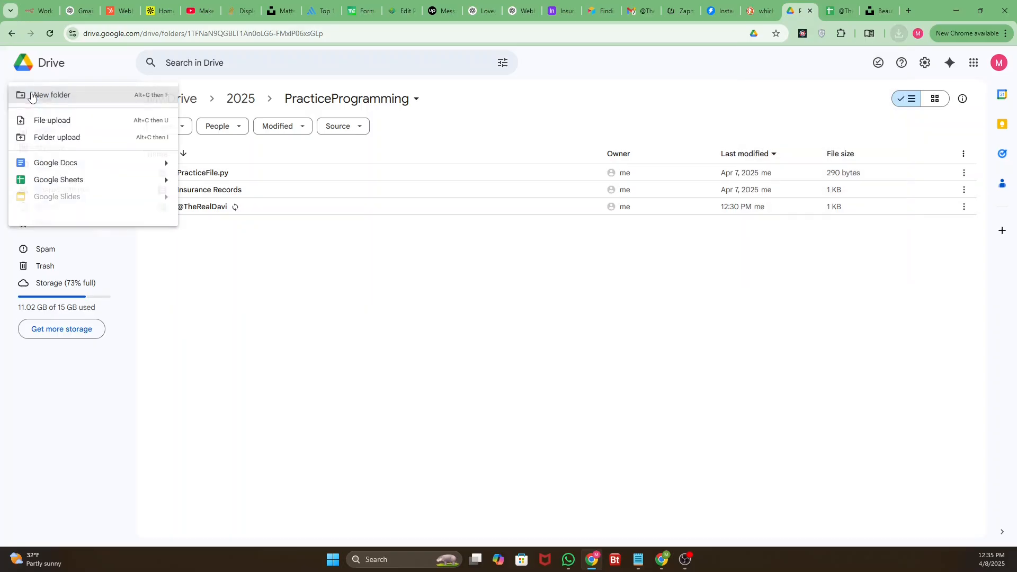
left_click(68, 125)
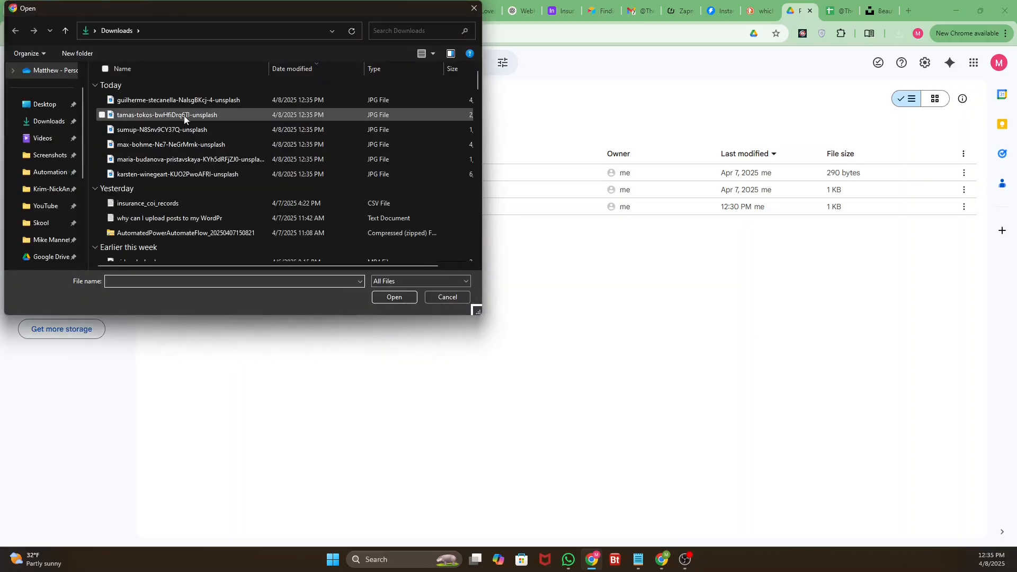
left_click(198, 99)
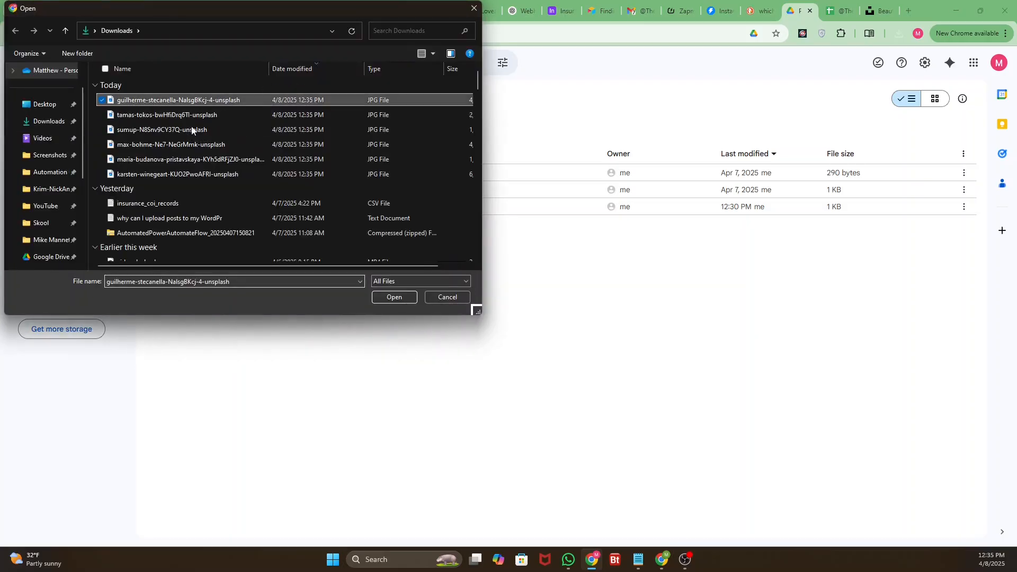
left_click(182, 173, "shift")
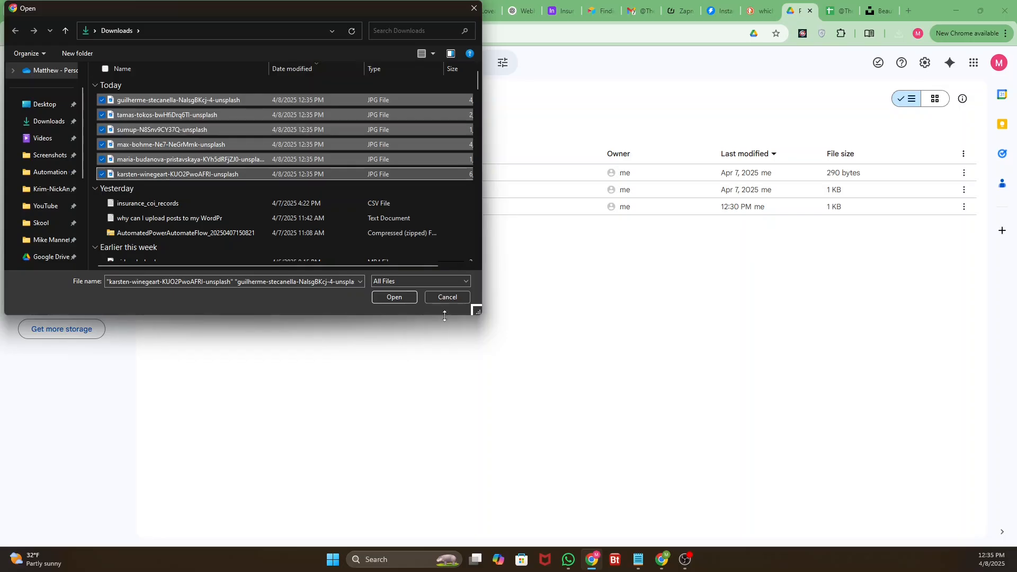
left_click(393, 298)
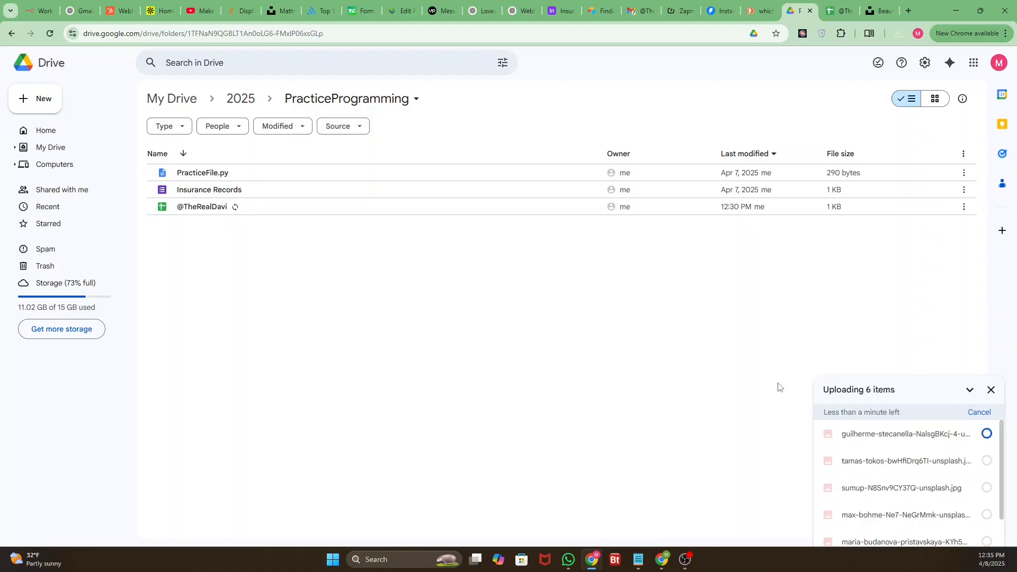
Reread the Gmail comment about the photo and caption requirements, and return to the n8n workflow with the Schedule Trigger
left_click(636, 15)
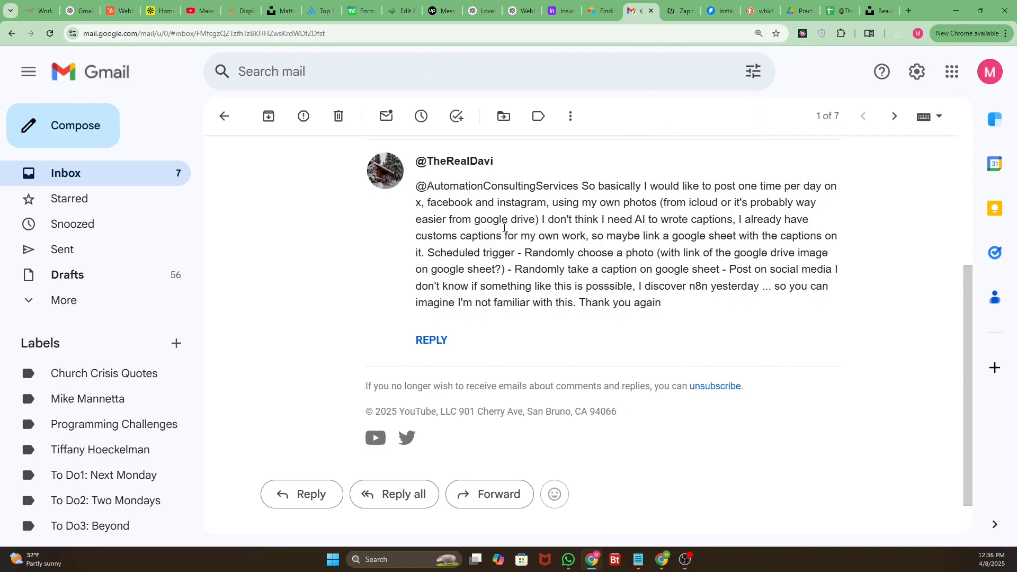
left_click(30, 14)
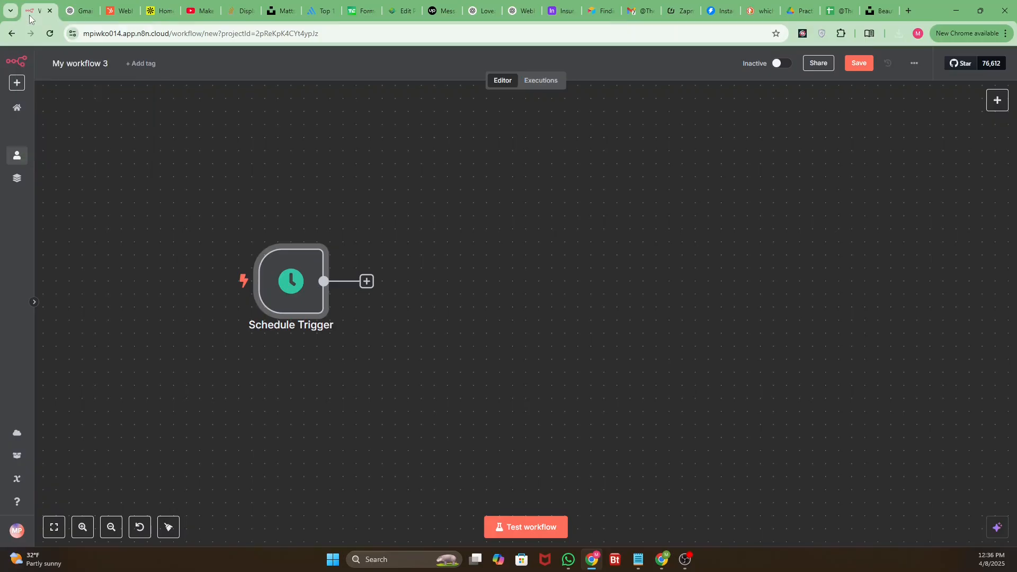
Add a Google Sheets node with the Get row(s) in sheet action after the Schedule Trigger
left_click(373, 288)
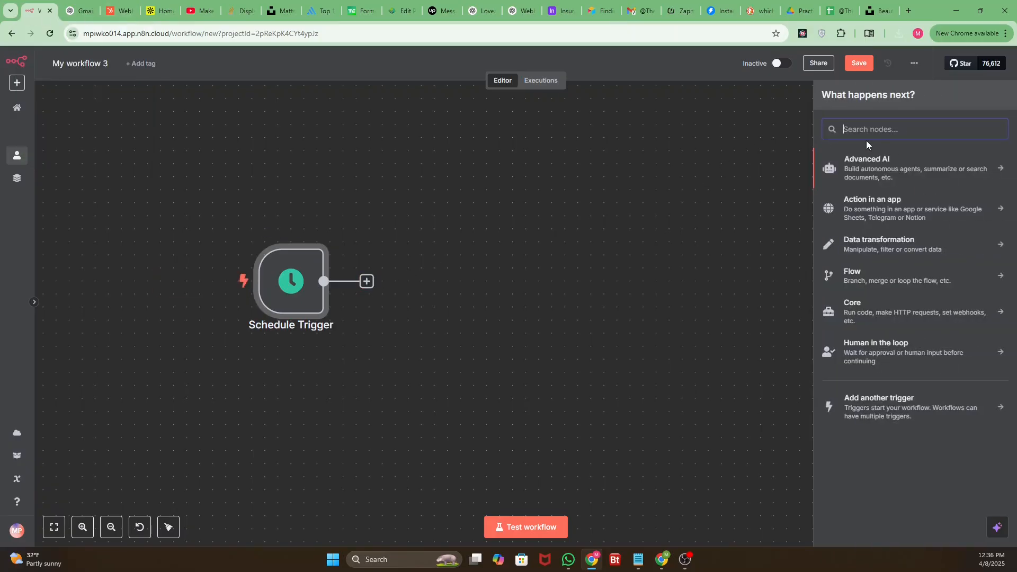
type("google sheets")
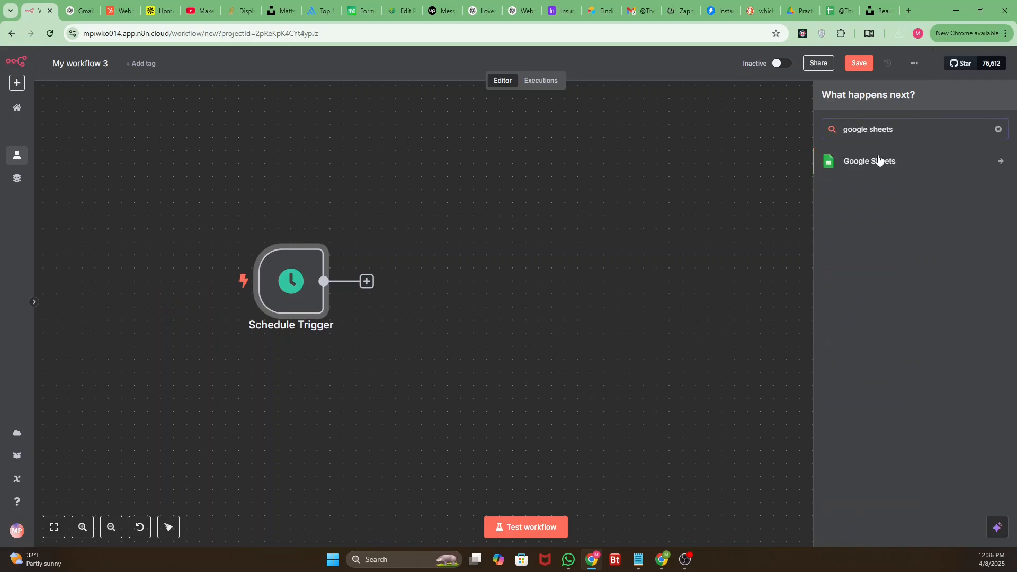
left_click(879, 161)
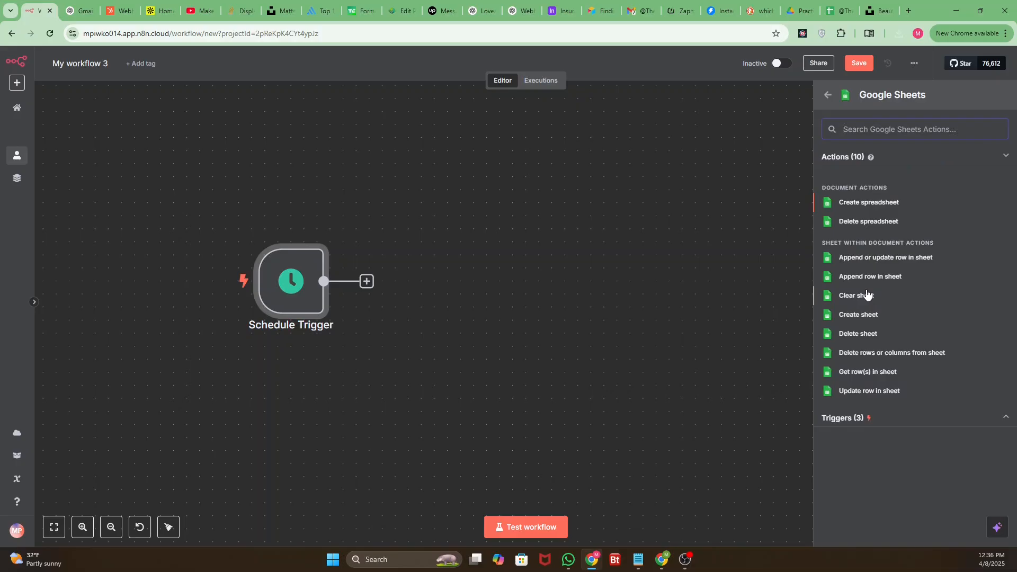
left_click(870, 373)
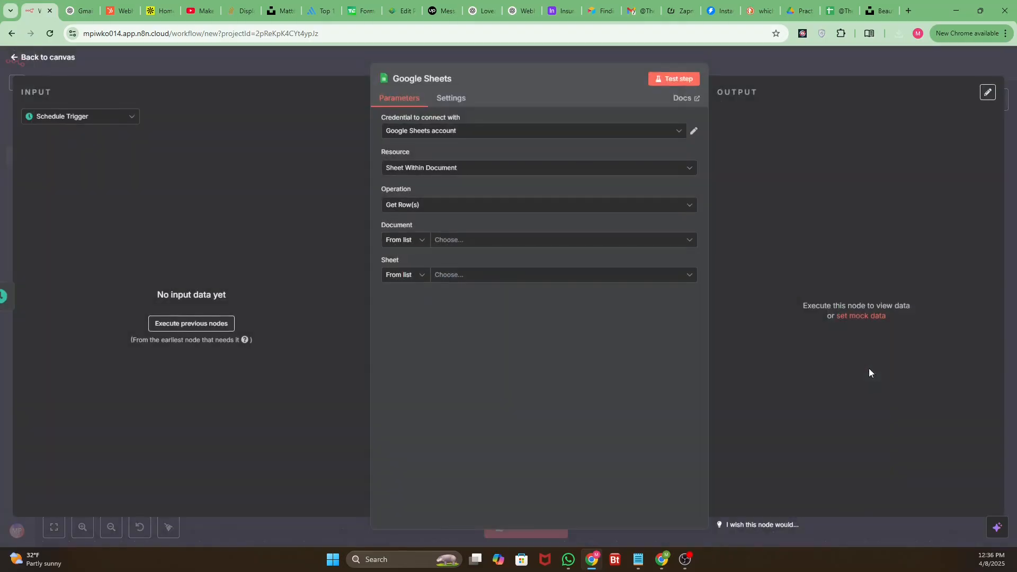
Review the Google Sheets node's credential choices and inspect the connection details of the Google Sheets account credential
left_click(674, 132)
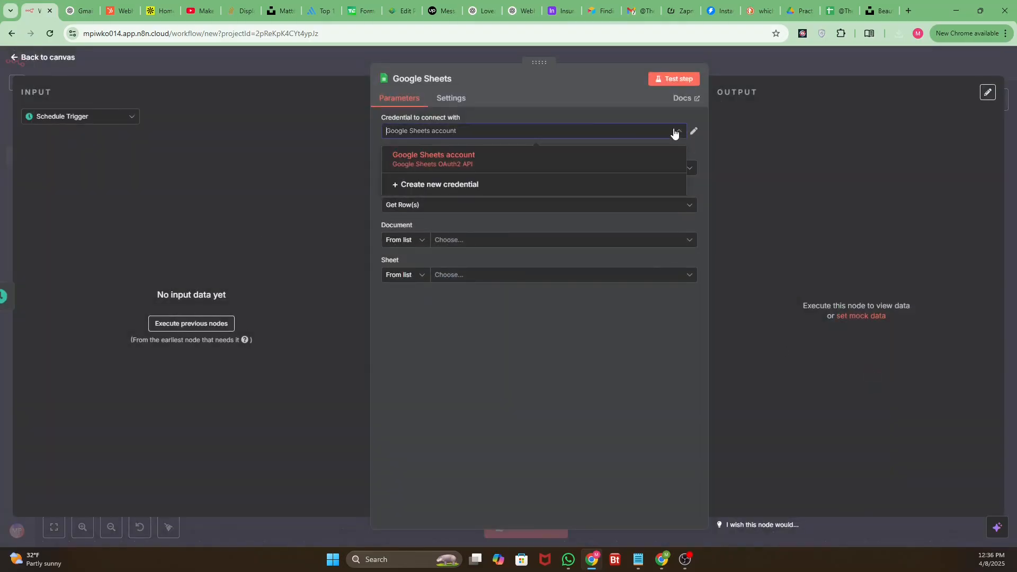
left_click(615, 111)
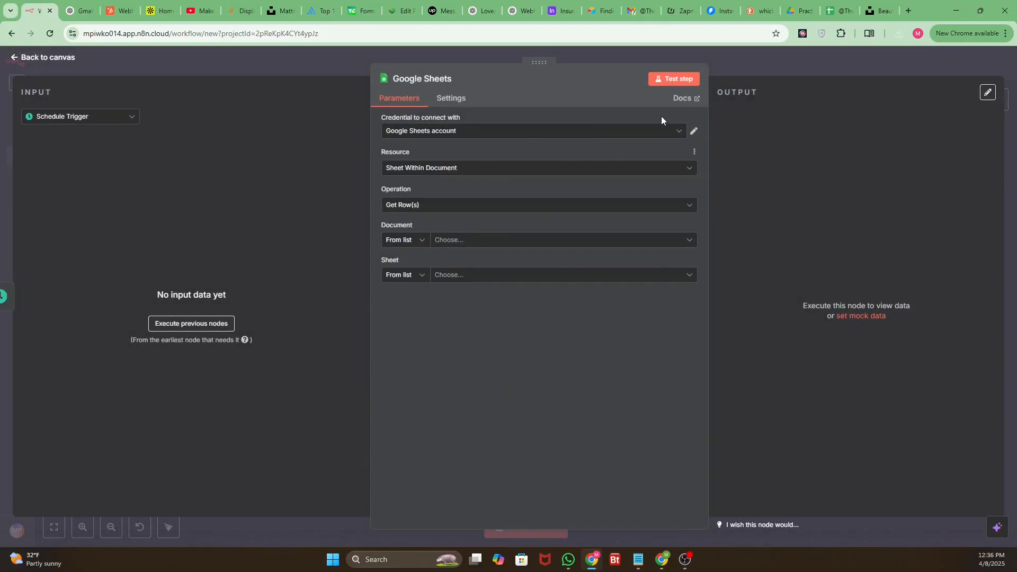
left_click(685, 134)
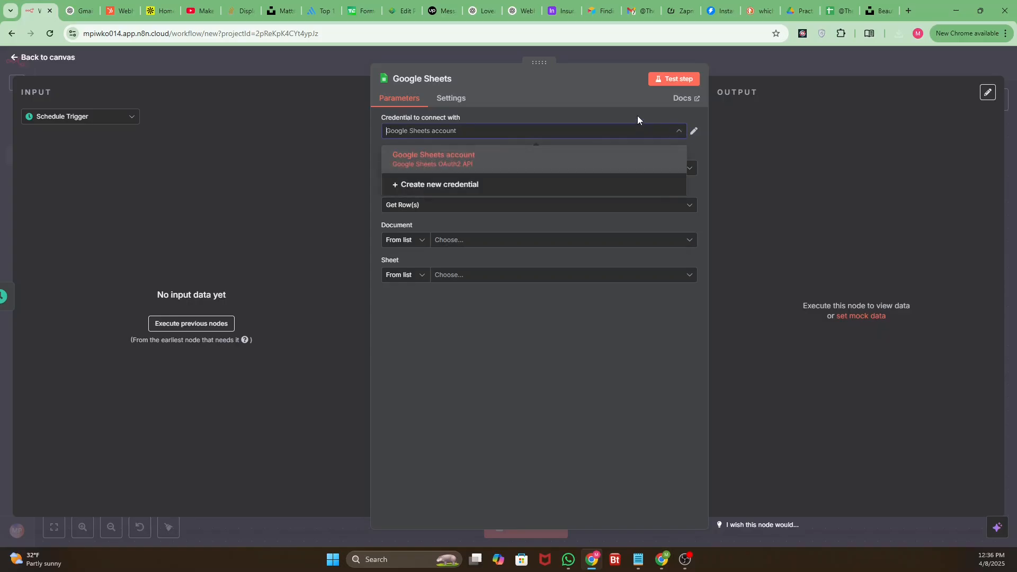
left_click(637, 116)
left_click(677, 130)
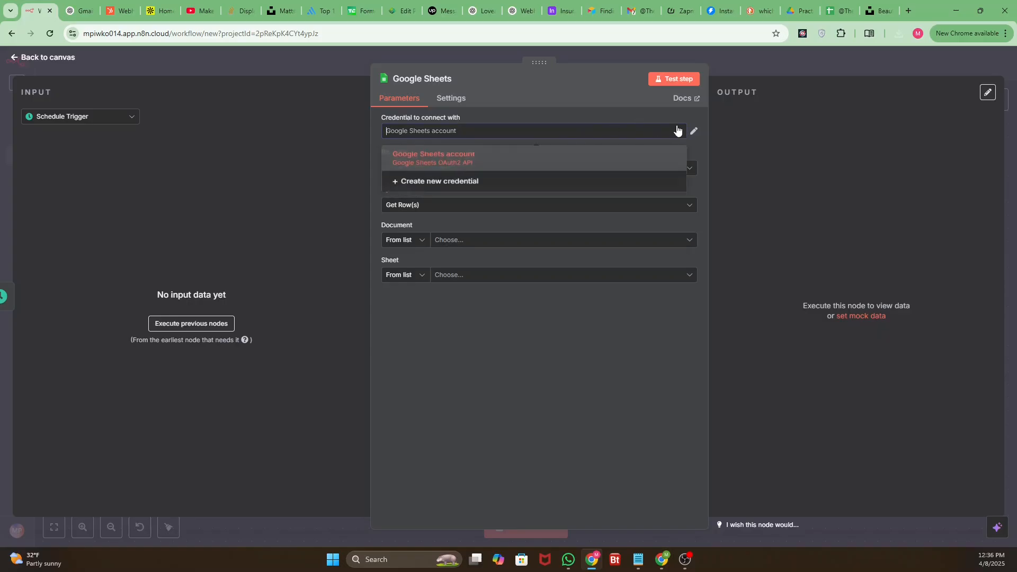
left_click(677, 131)
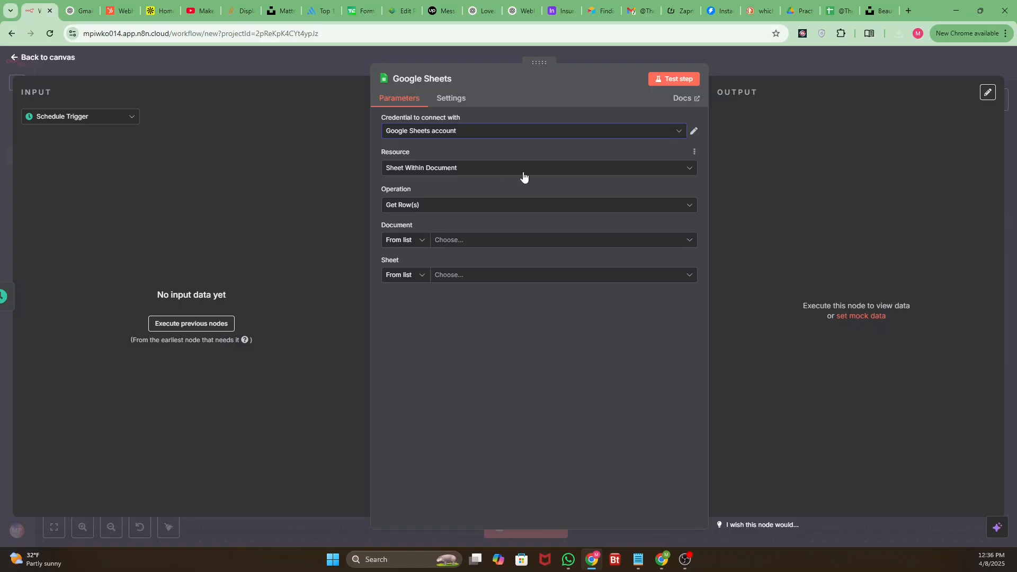
left_click(694, 131)
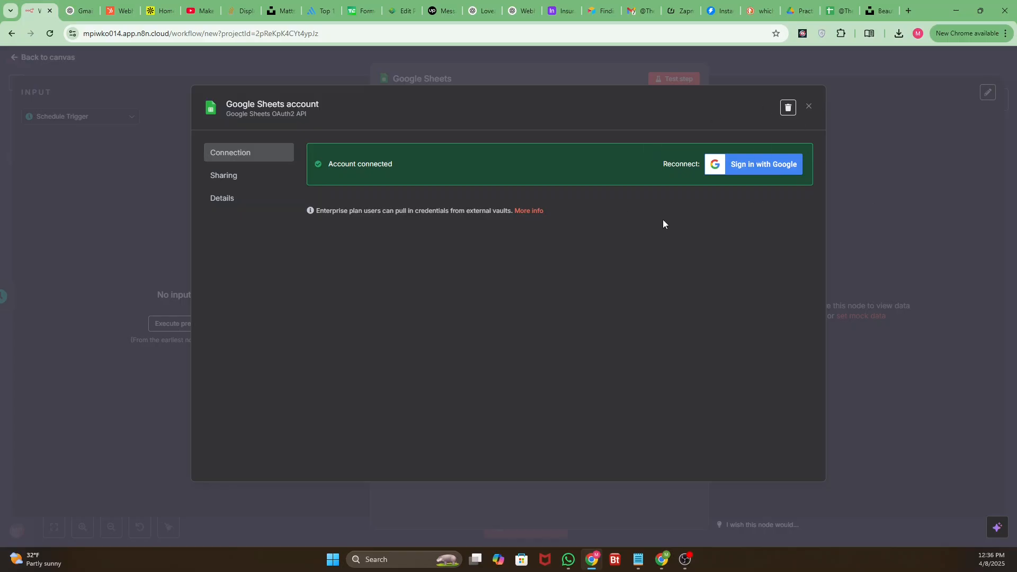
left_click(808, 107)
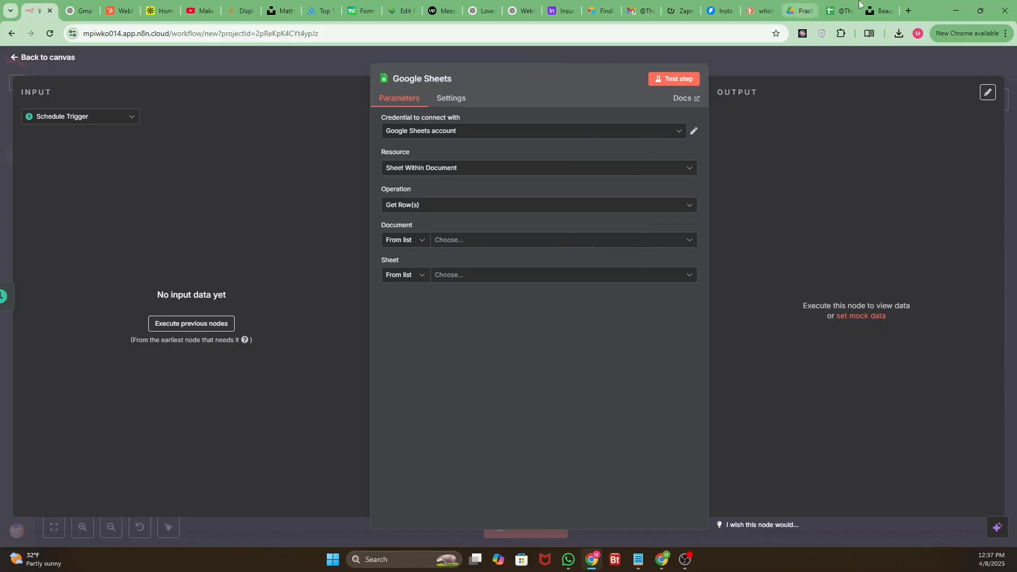
Open the Google Cloud console at console.cloud.google.com in a new browser tab and postpone the 2-step verification reminder
left_click(910, 13)
type("cloud.")
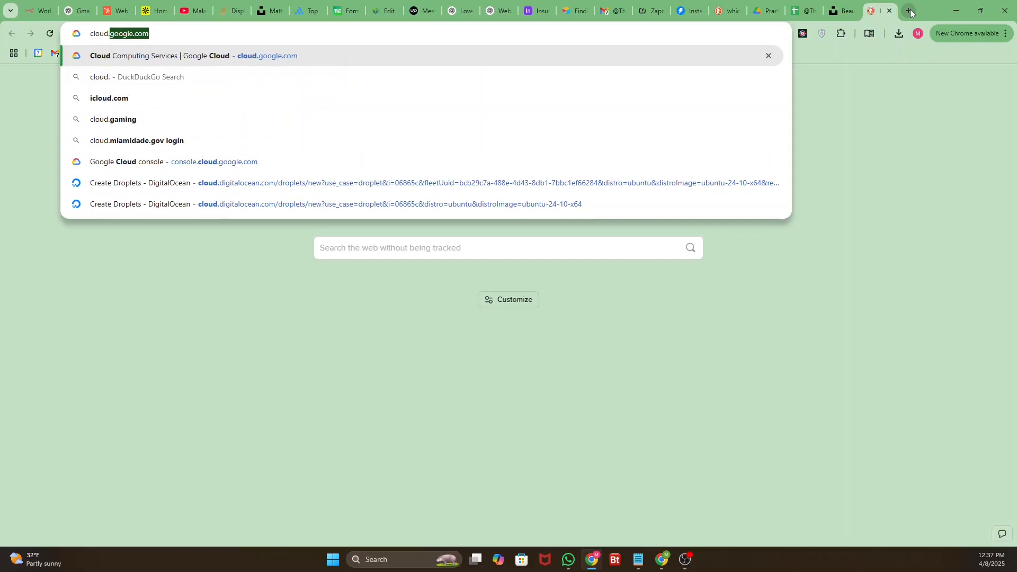
key("ctrl+a")
type("con")
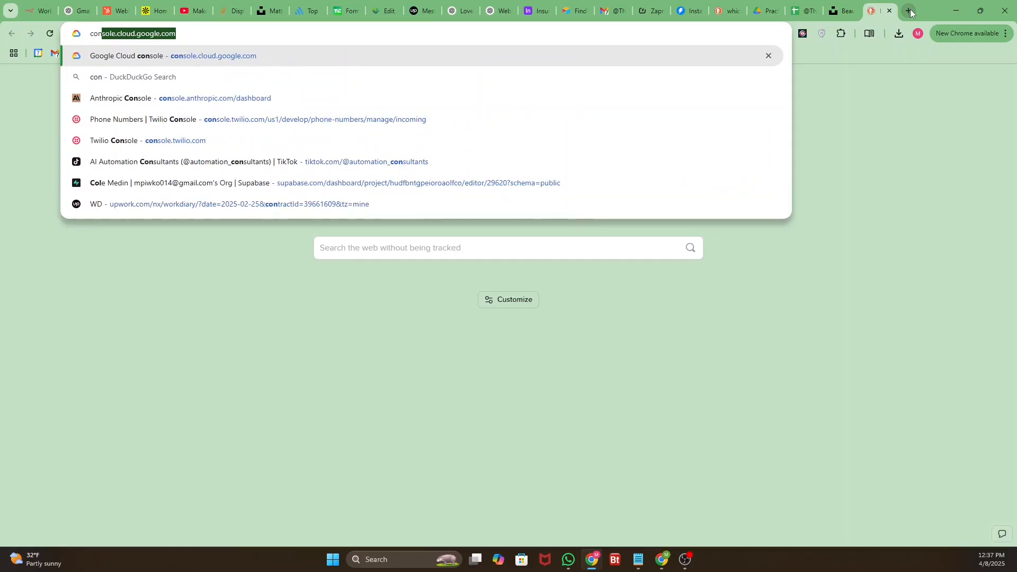
key("Return")
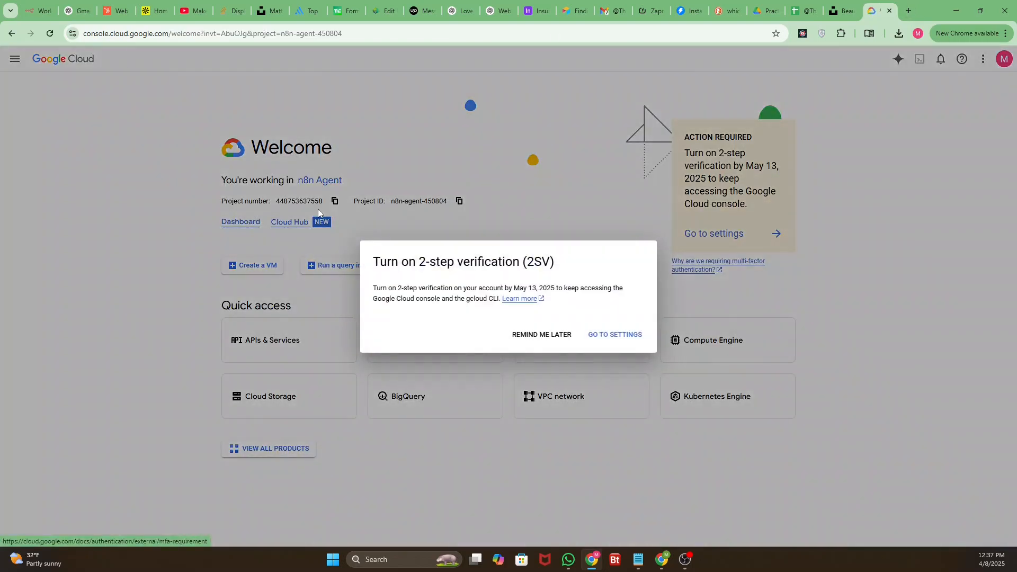
key("ctrl+plus")
key("ctrl+plus")
key("ctrl+plus")
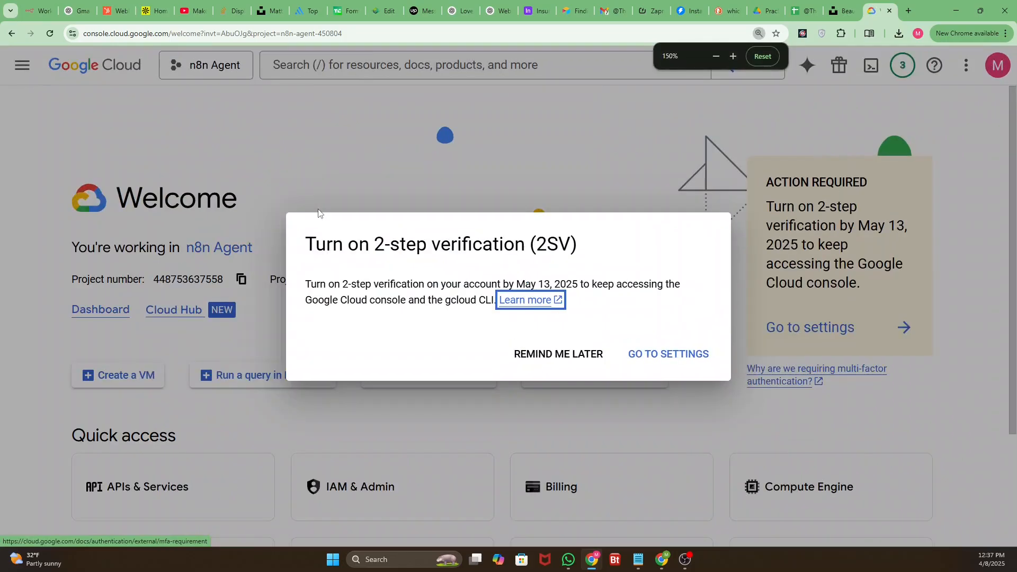
left_click(581, 363)
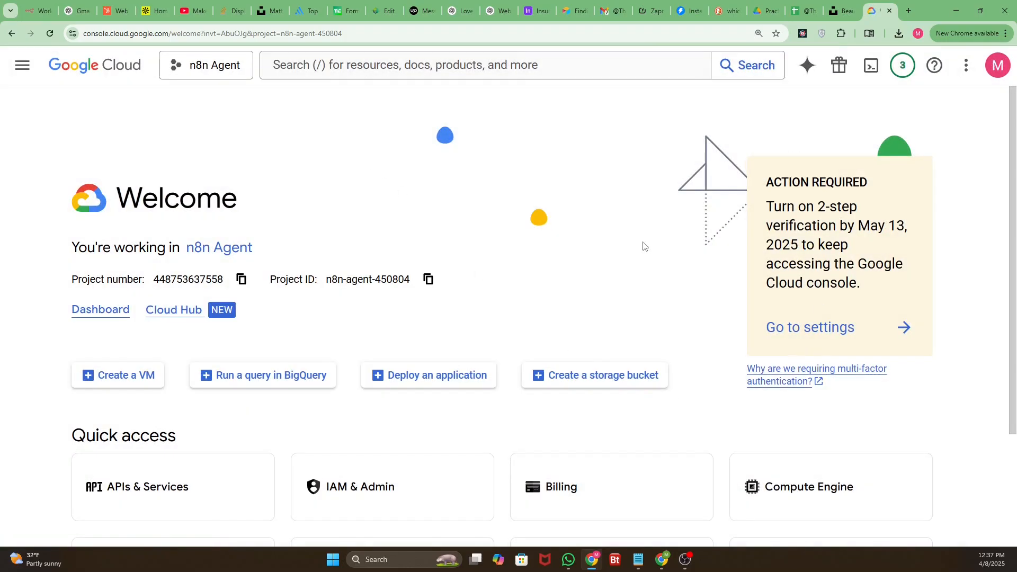
key("ctrl+minus")
key("ctrl+minus")
key("ctrl+minus")
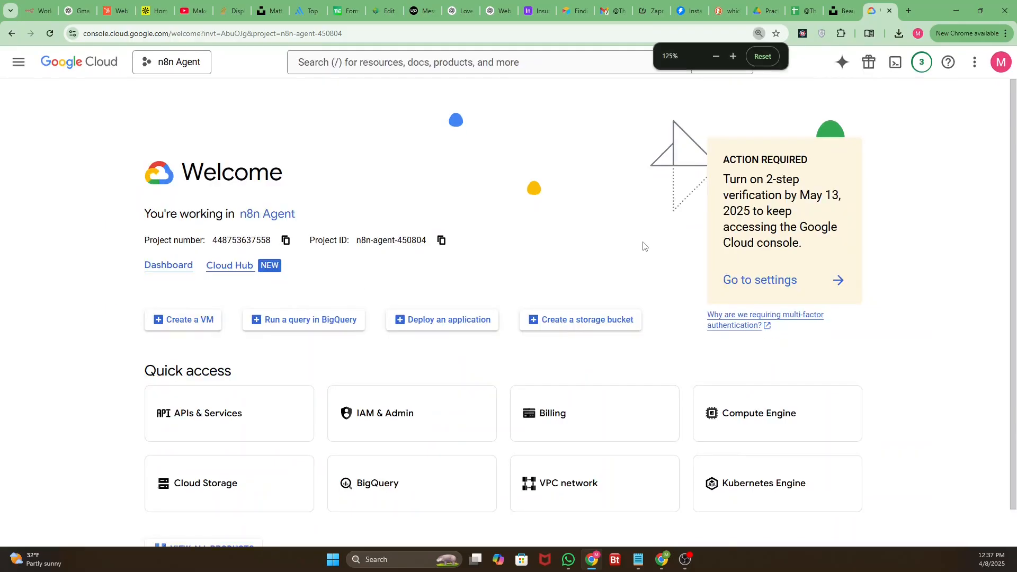
key("ctrl+plus")
key("ctrl+plus")
key("ctrl+plus")
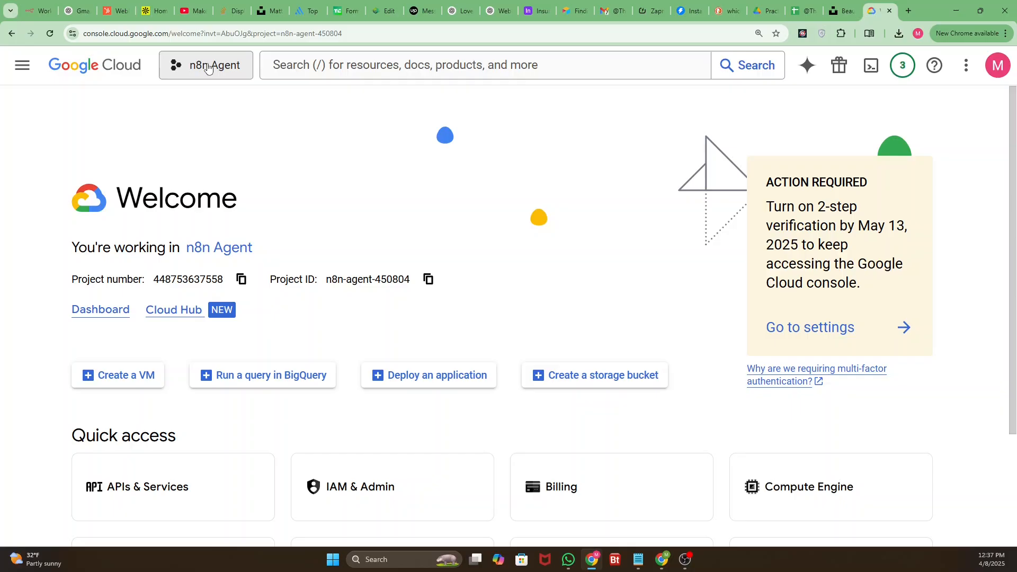
Switch to the first of the other Chrome profiles, open the Google Cloud console there and postpone the 2-step verification reminder
left_click(918, 33)
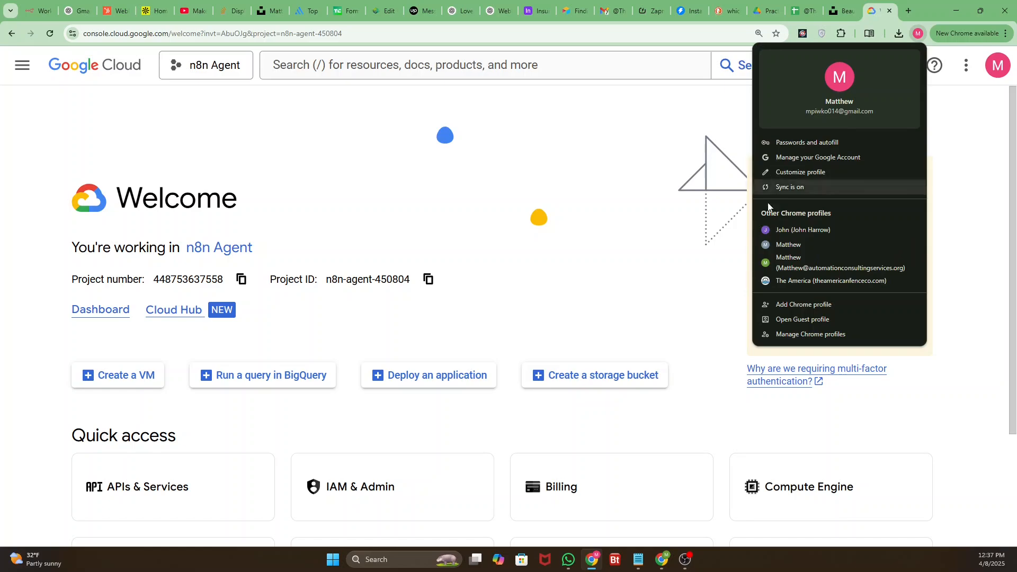
left_click(803, 231)
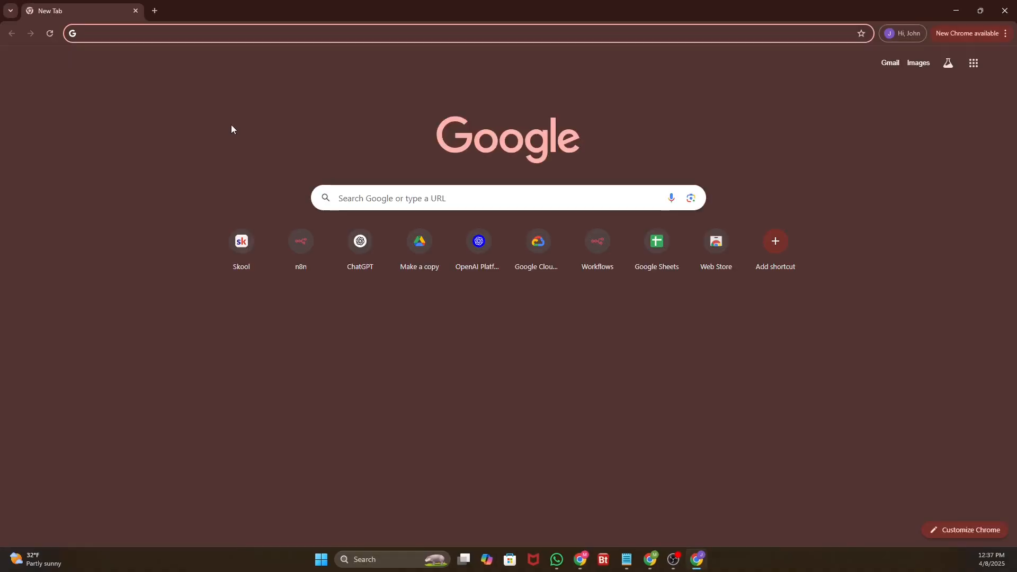
type("console")
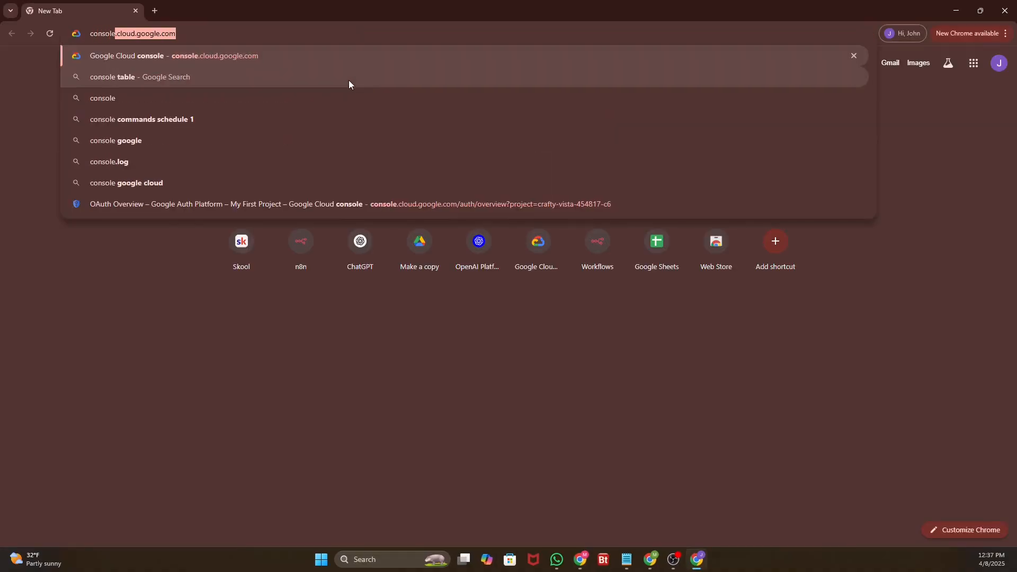
key("Return")
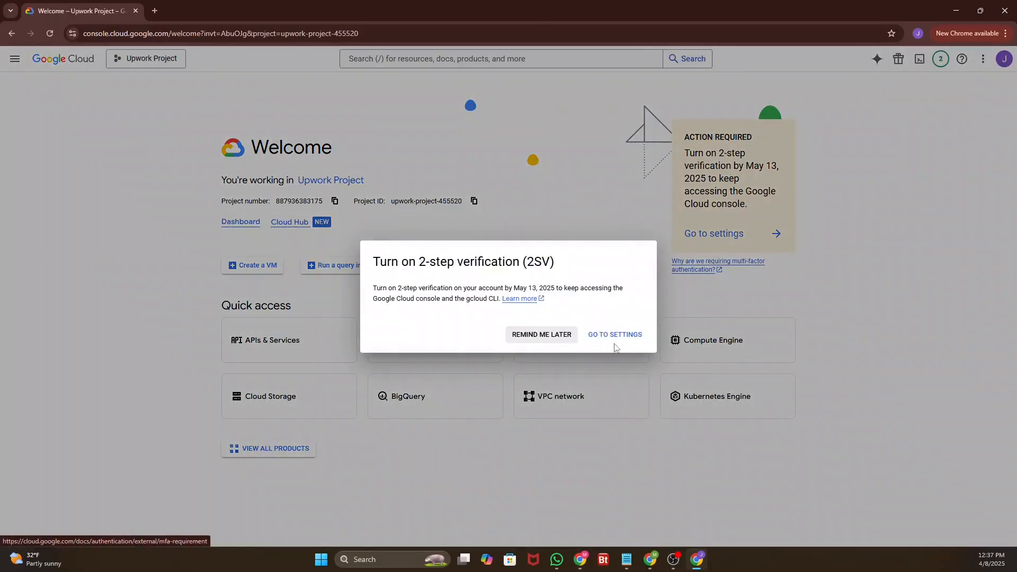
left_click(553, 336)
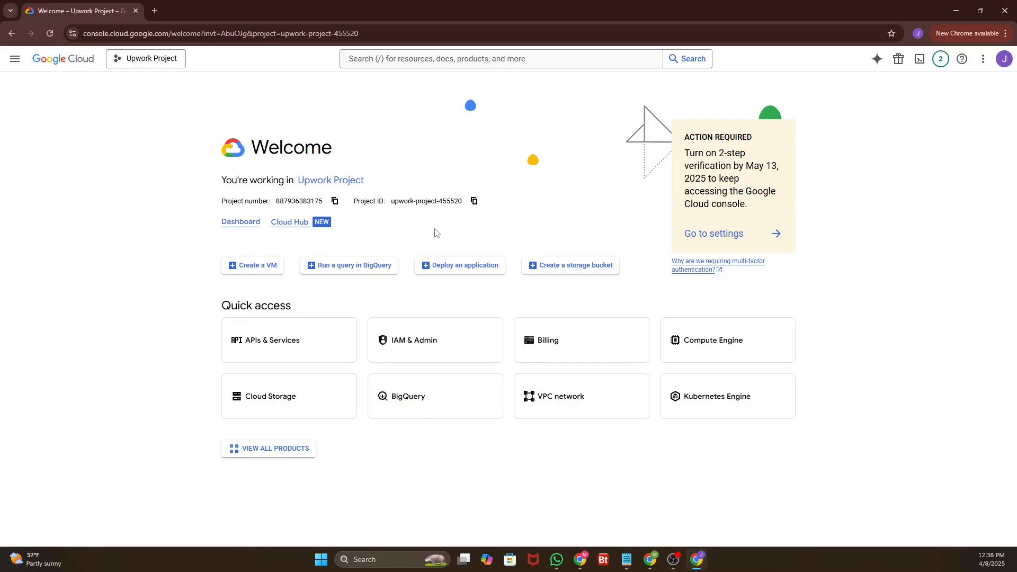
key("ctrl+plus")
key("ctrl+plus")
key("ctrl+plus")
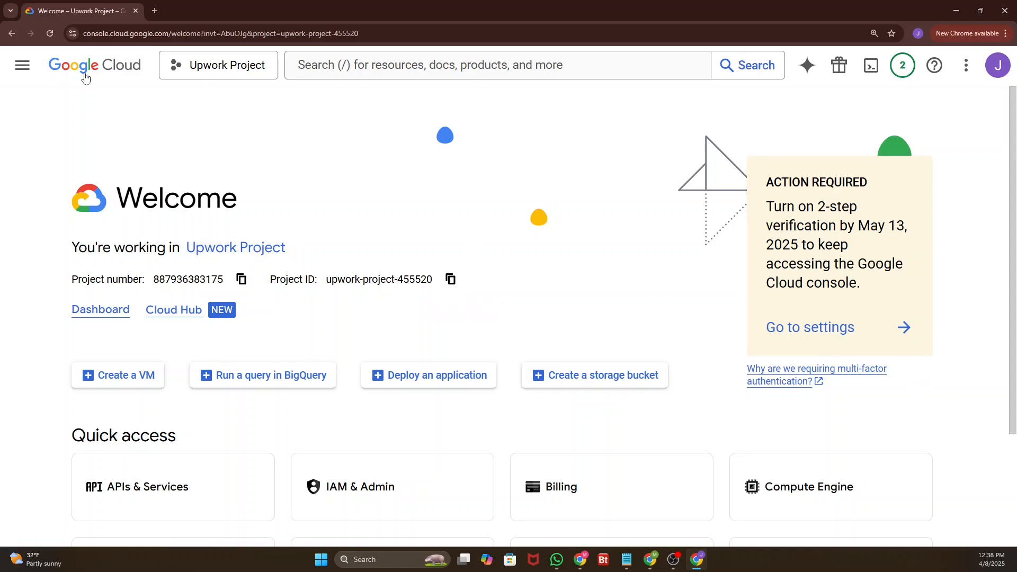
Create a new Google Cloud project named Project3 and make it the active project
left_click(207, 65)
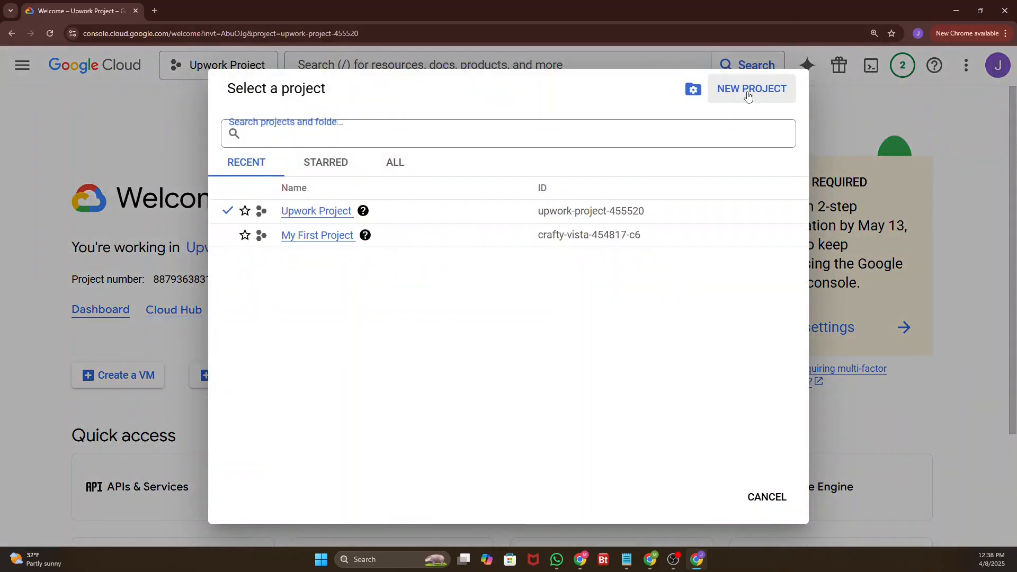
left_click(748, 96)
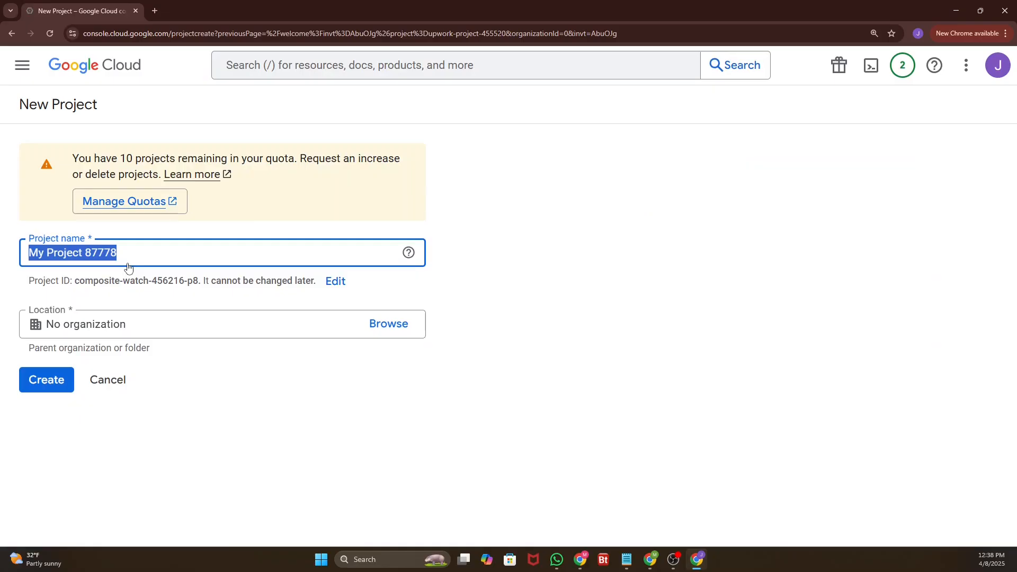
type("Project3")
left_click(50, 376)
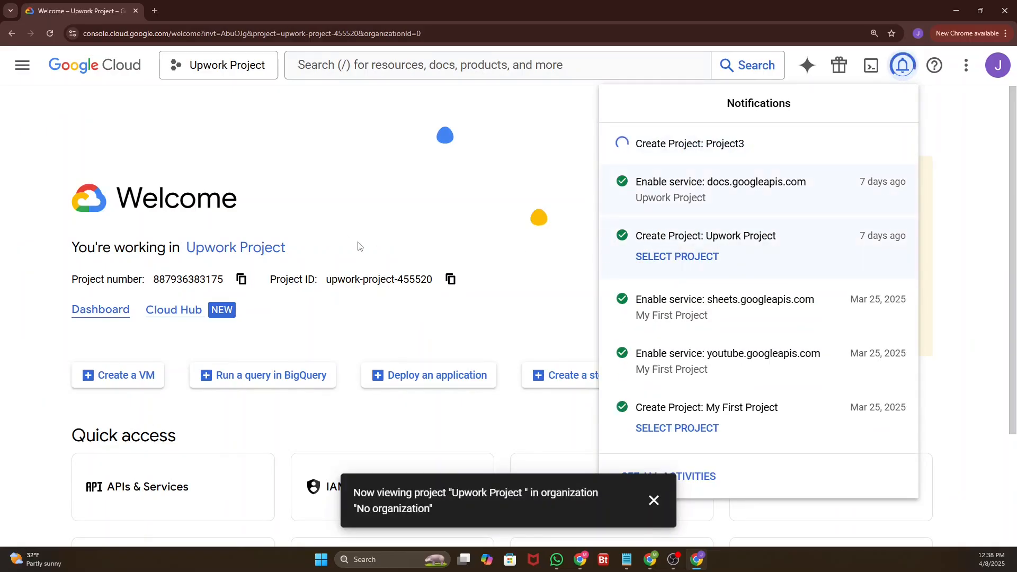
left_click(232, 70)
left_click(231, 70)
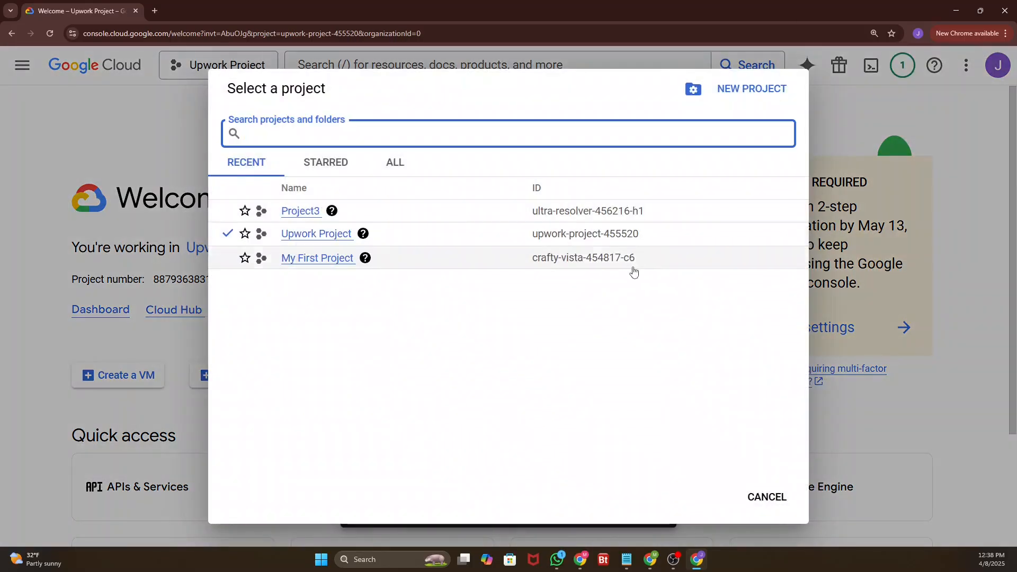
left_click(391, 212)
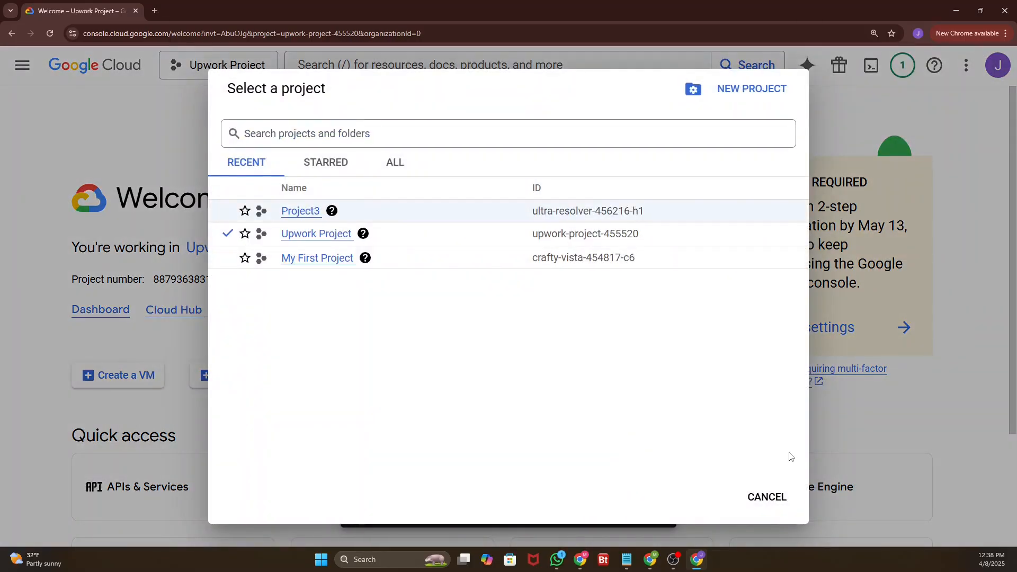
left_click(300, 211)
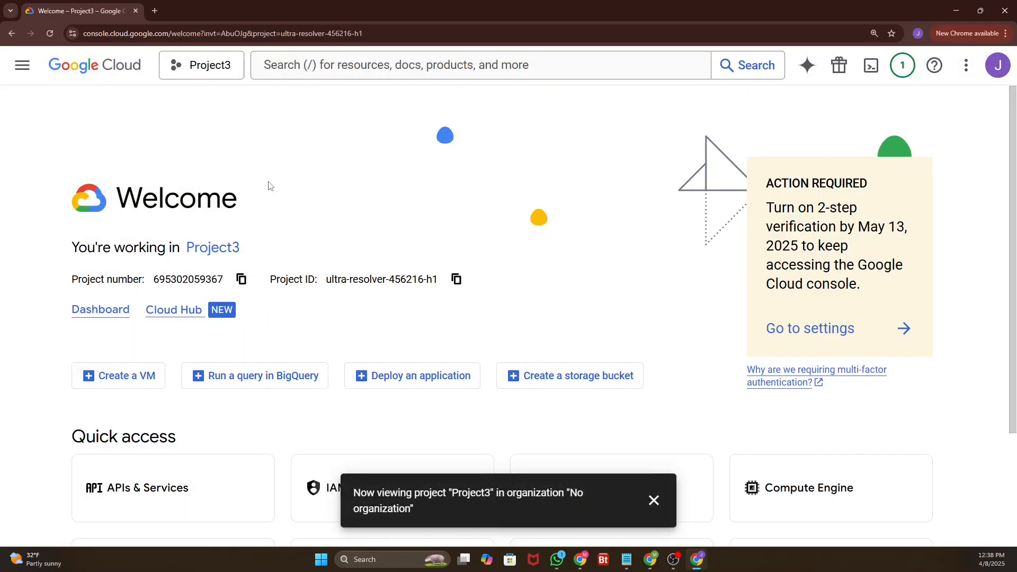
Search Project3 for google sheets to view the Google Sheets API page, and close both Cloud console tabs to return to n8n
left_click(355, 72)
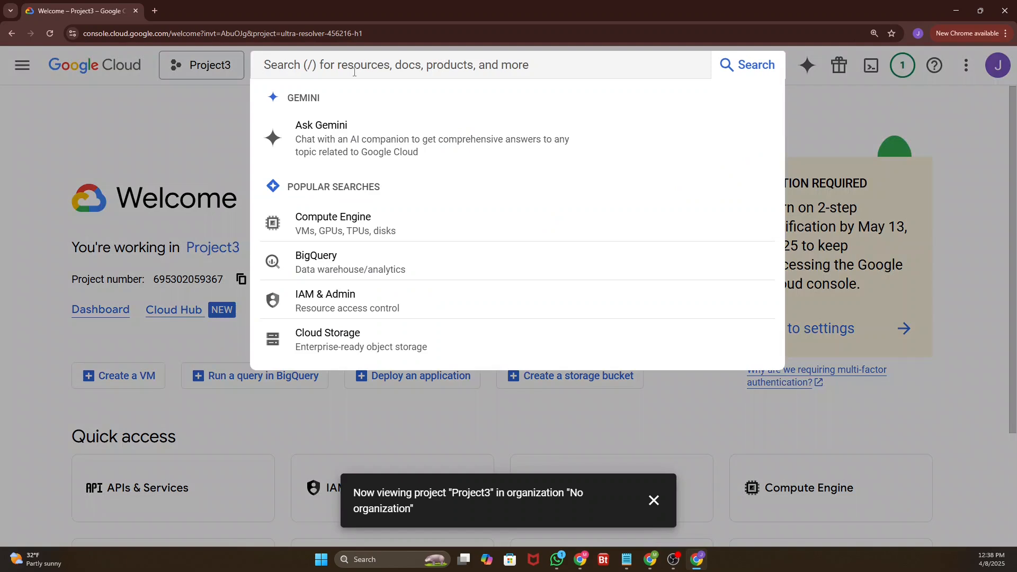
type("googel")
key("BackSpace")
key("BackSpace")
type("le sheets")
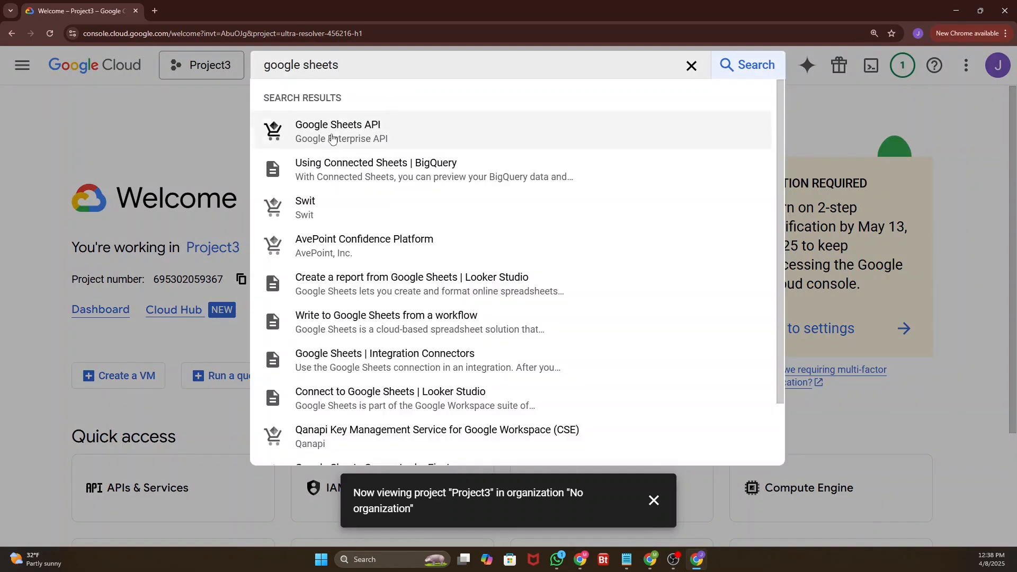
left_click(374, 130)
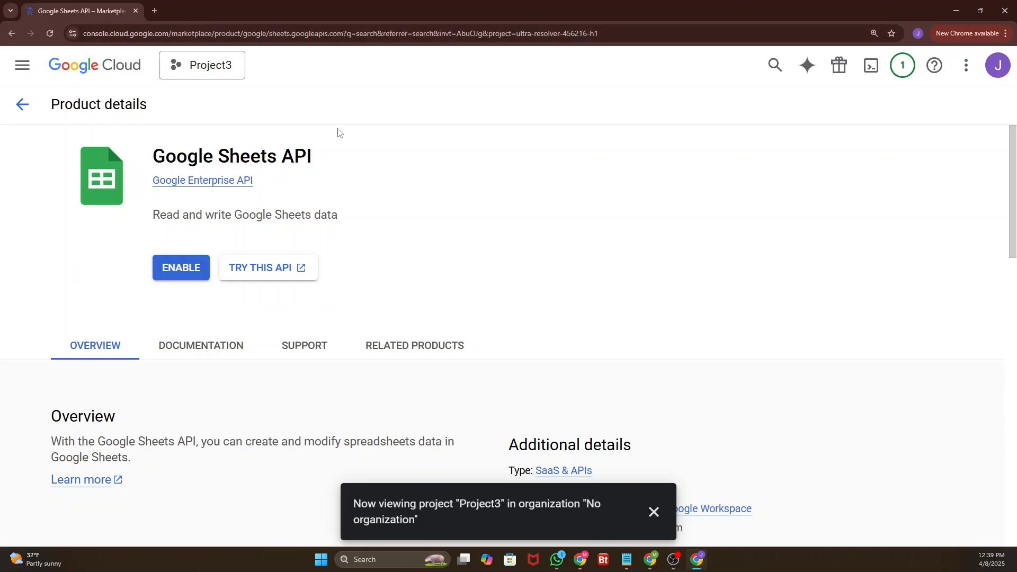
left_click(135, 11)
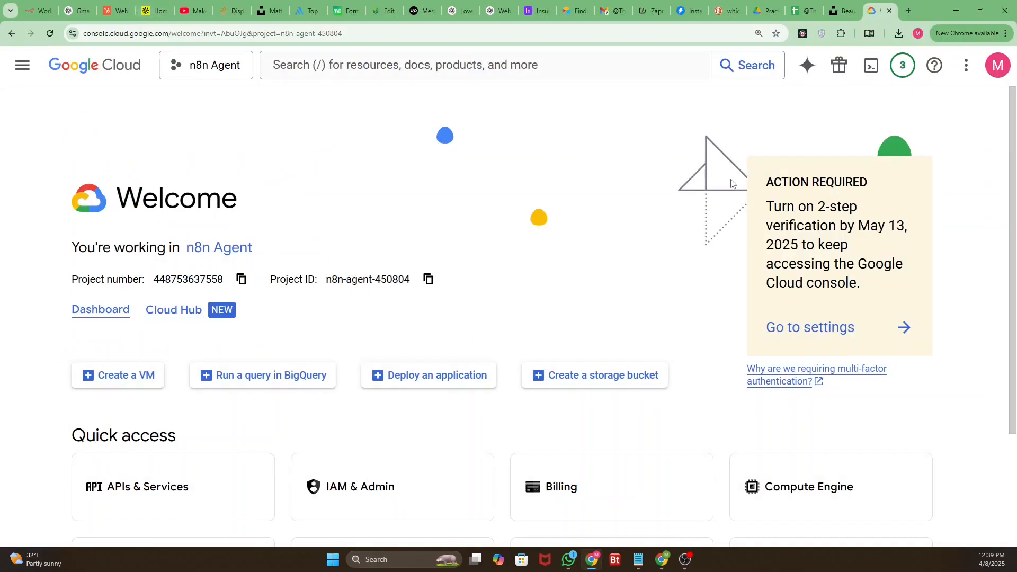
key("ctrl+w")
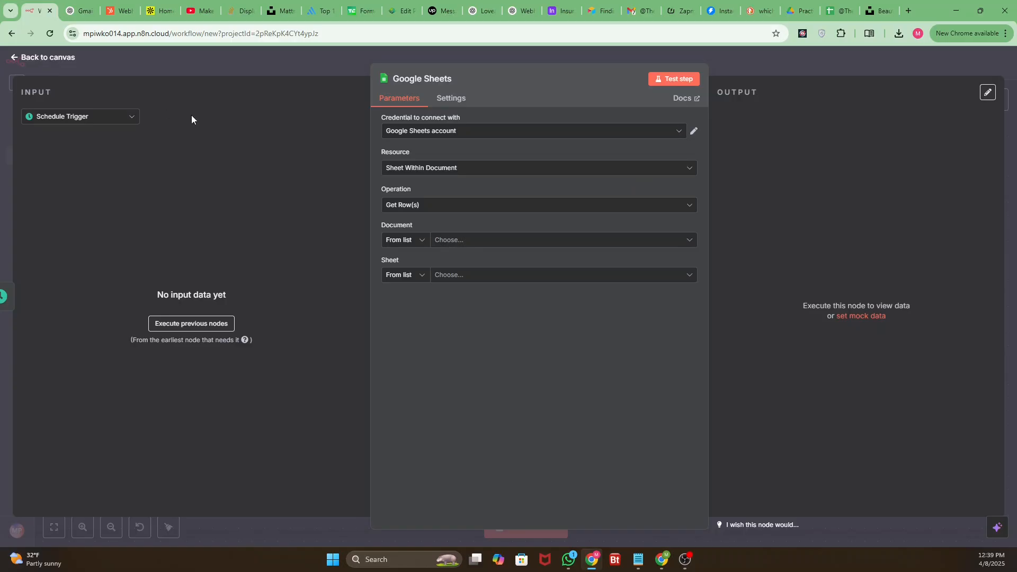
key("ctrl+plus")
key("ctrl+plus")
key("ctrl+plus")
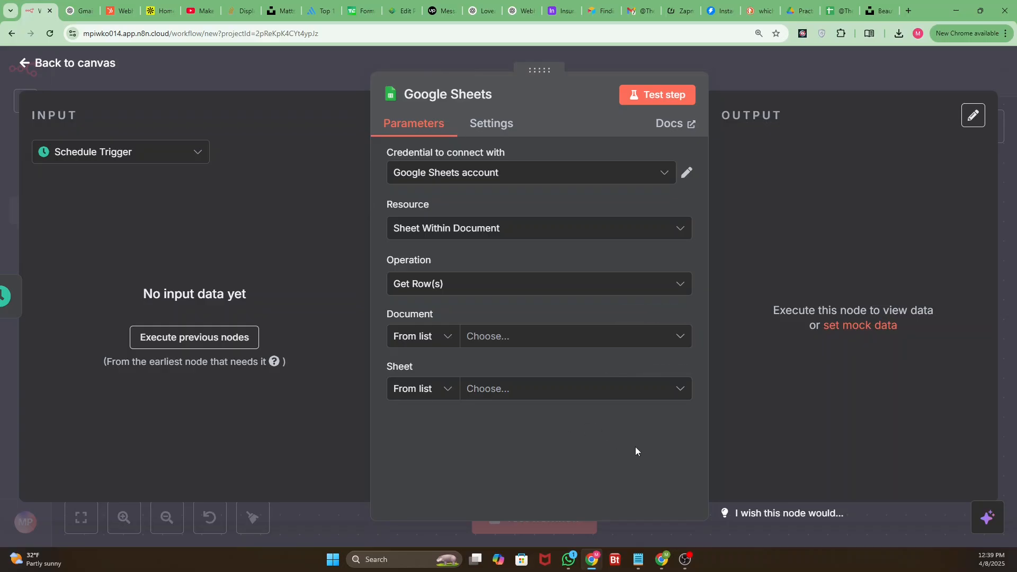
Copy the share link of the 4.2 MB Unsplash photo in the PracticeProgramming folder in Google Drive
left_click(793, 12)
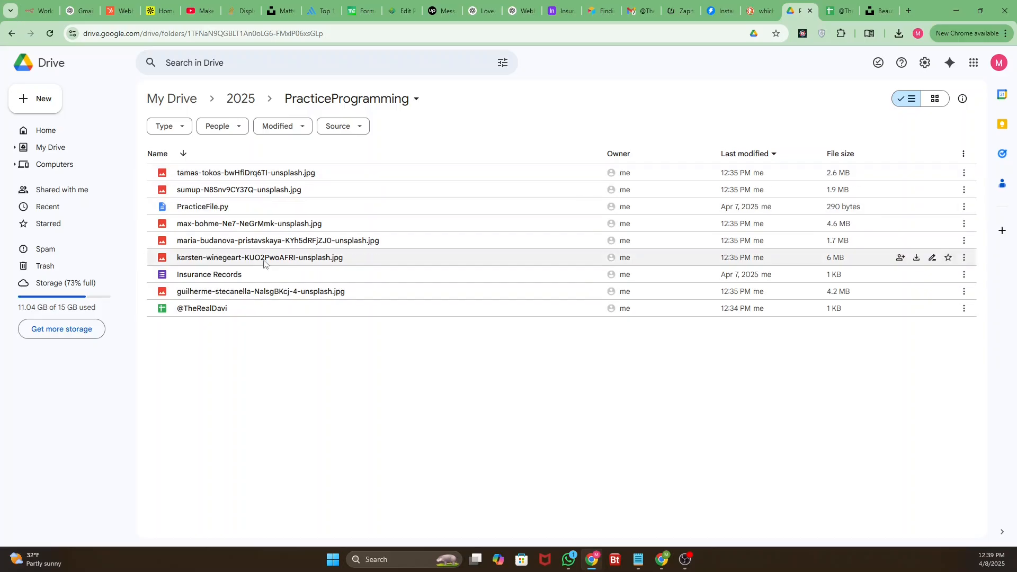
right_click(329, 295)
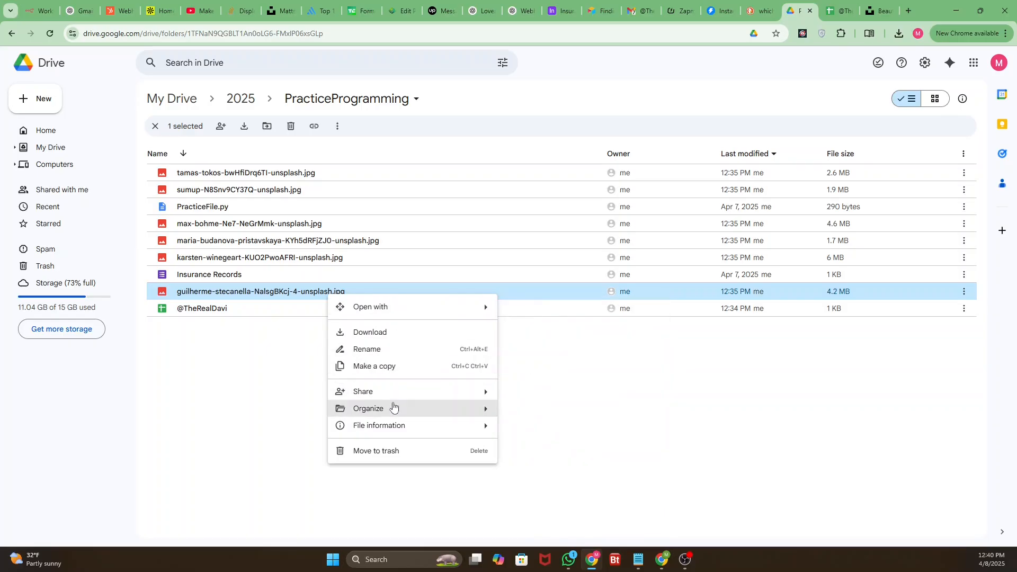
mouse_move(395, 395)
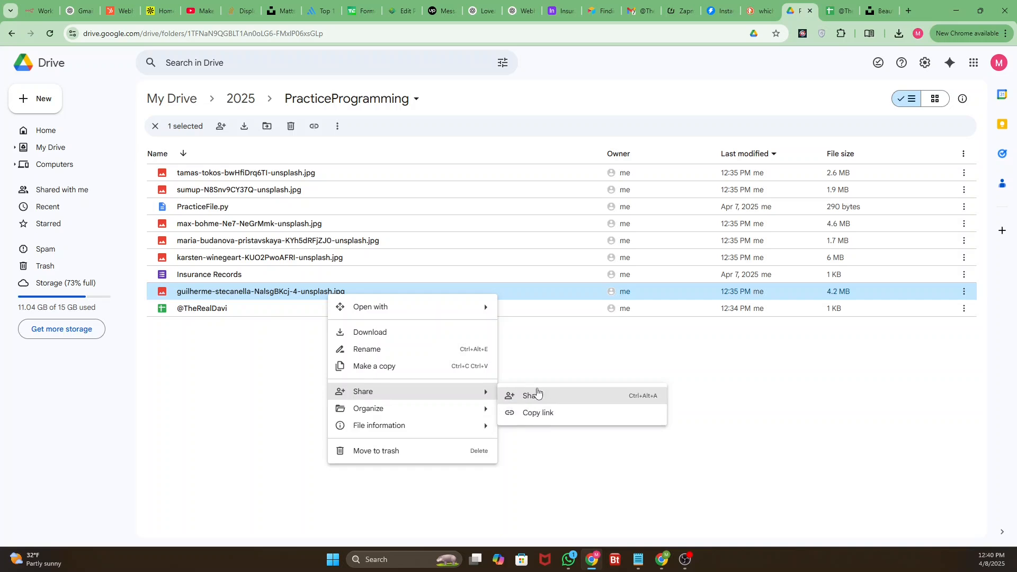
left_click(543, 413)
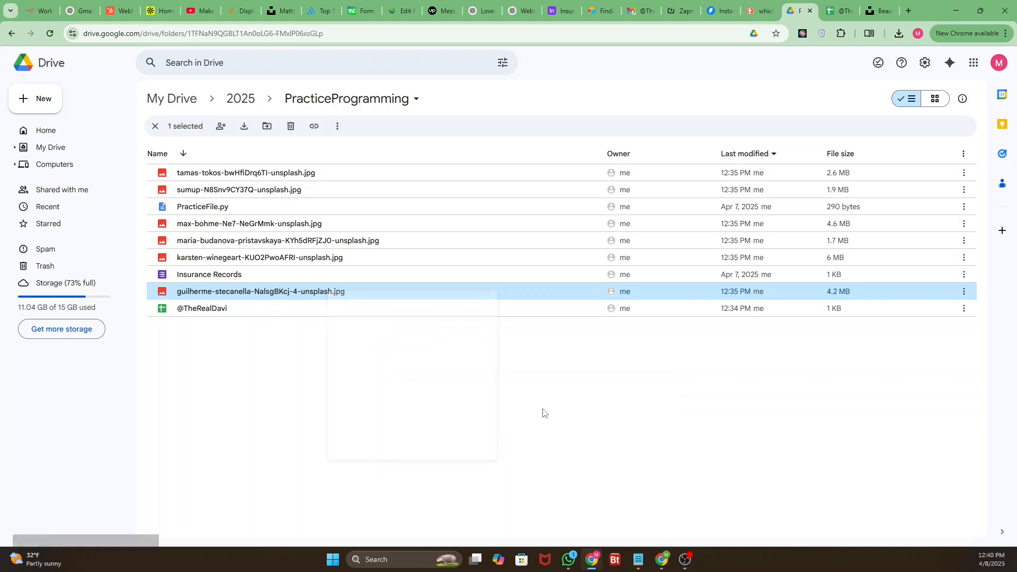
left_click(41, 12)
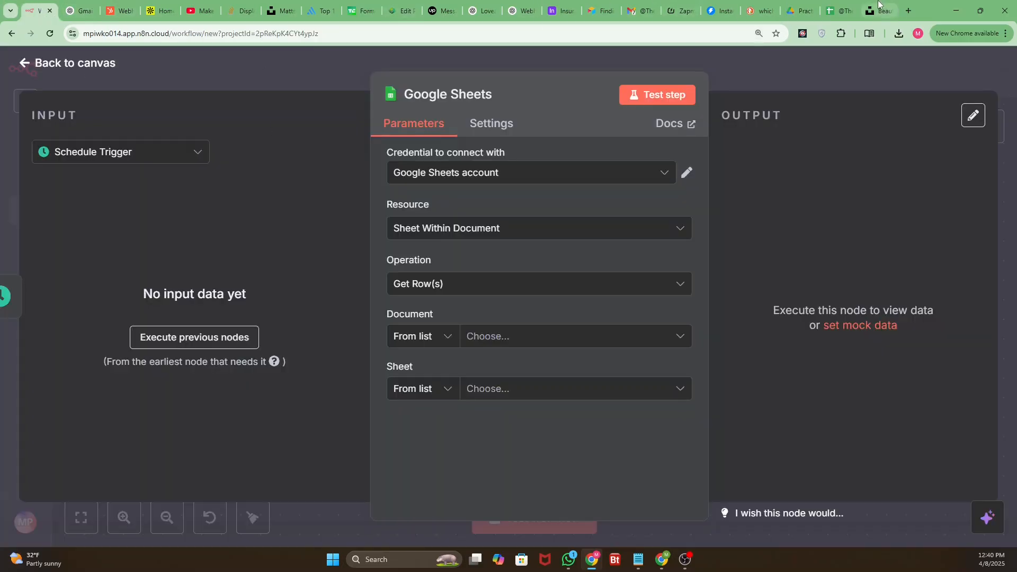
left_click(841, 11)
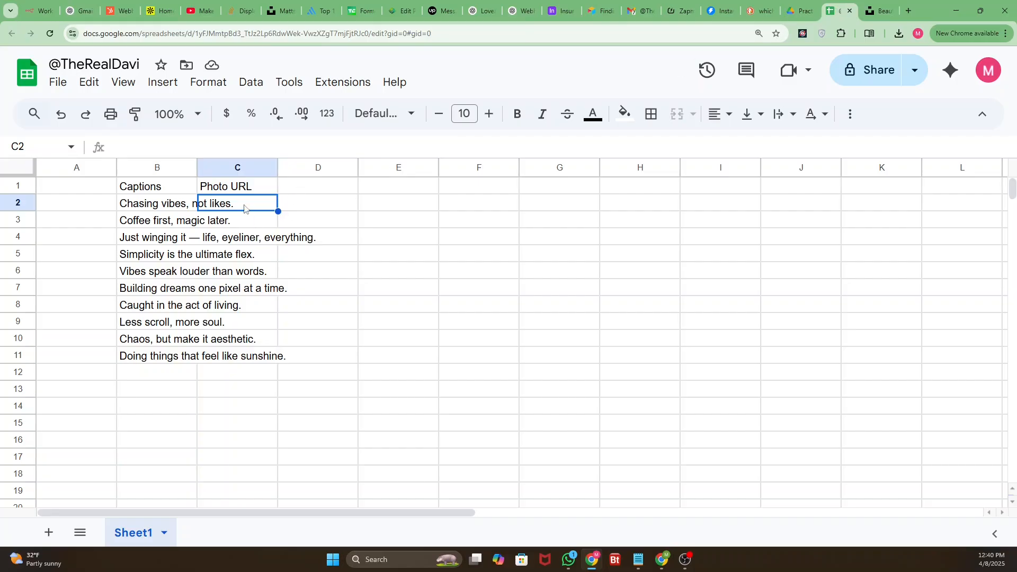
key("ctrl+v")
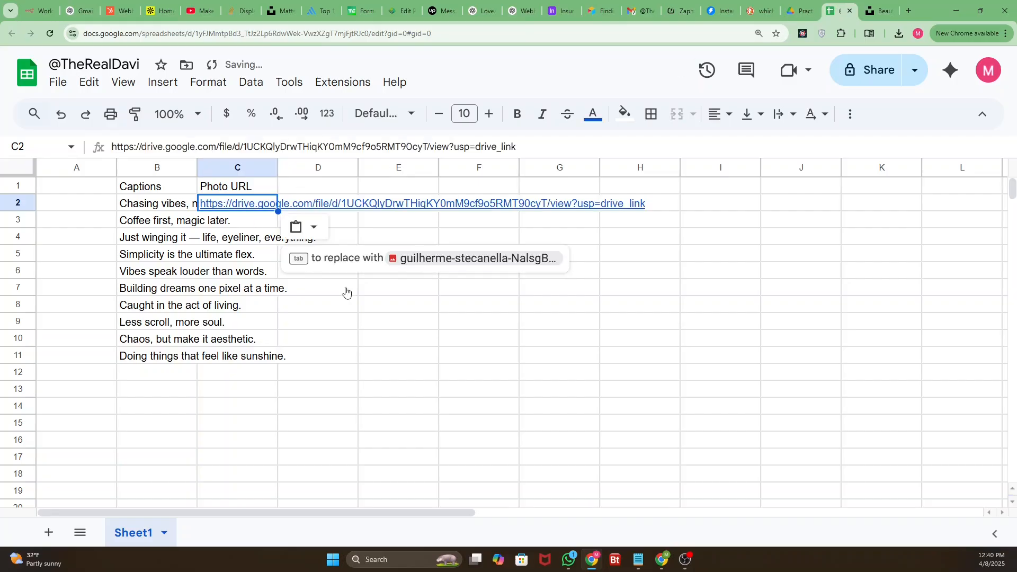
left_click(406, 345)
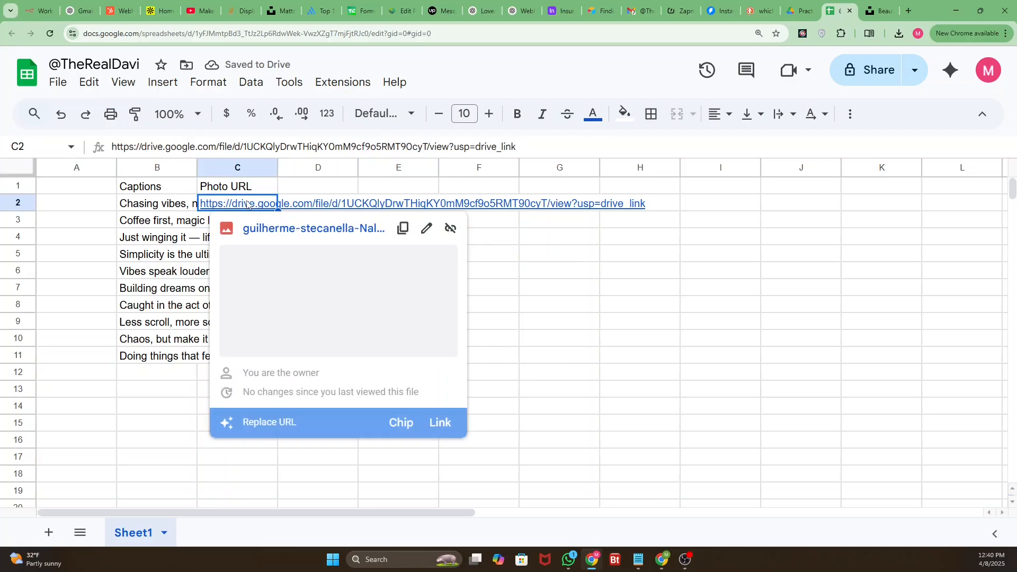
Preview the photo behind the Drive link in cell C2 and leave the cell unchanged
left_click(572, 276)
left_click(254, 209)
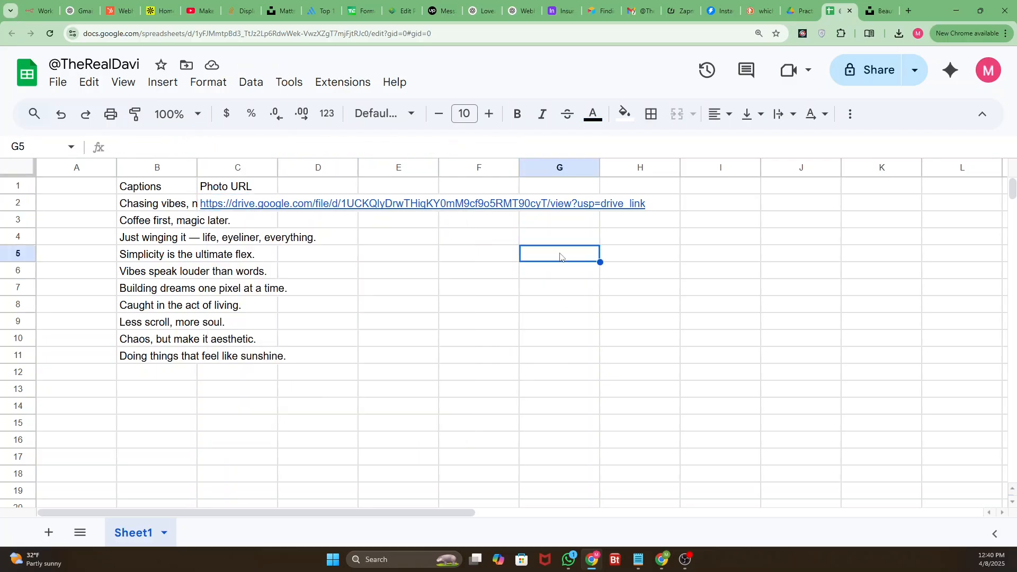
left_click(252, 205)
left_click(495, 261)
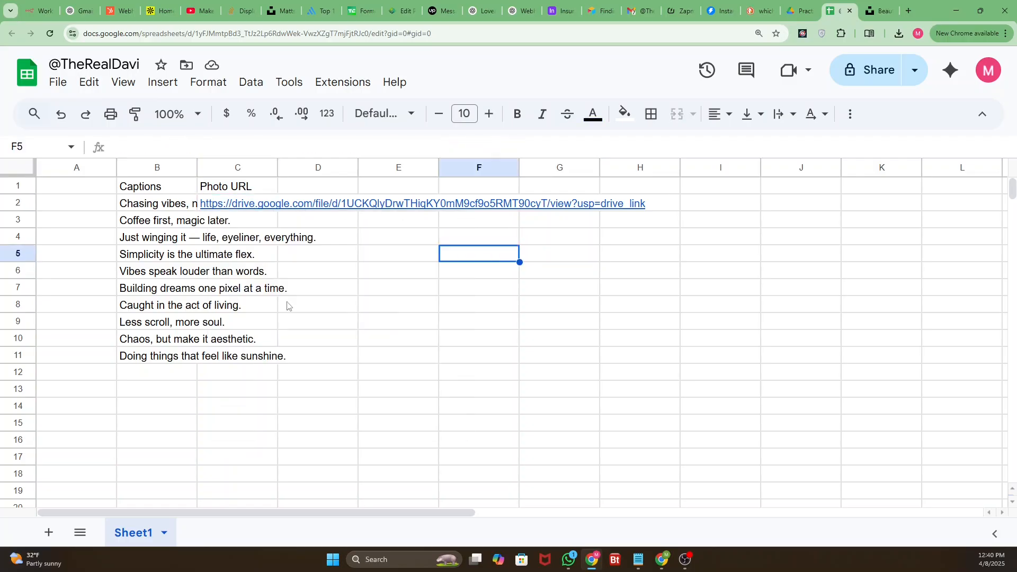
left_click(239, 211)
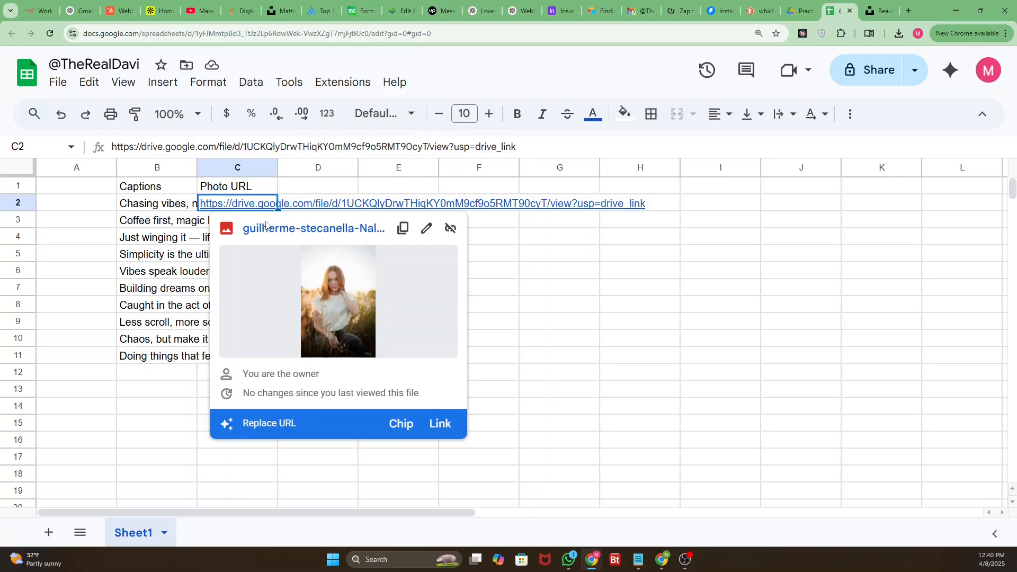
left_click(556, 289)
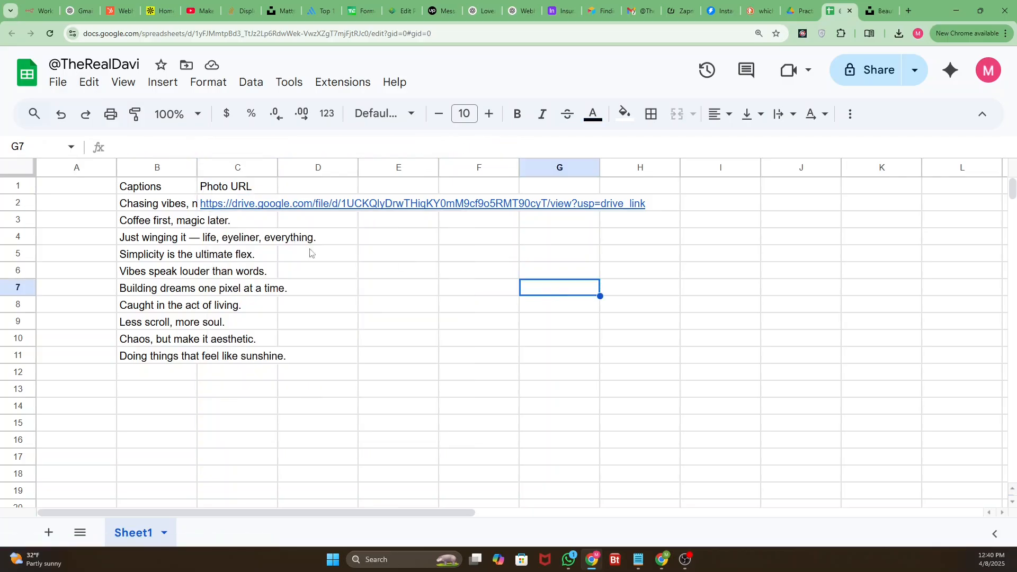
left_click(251, 208)
left_click(507, 241)
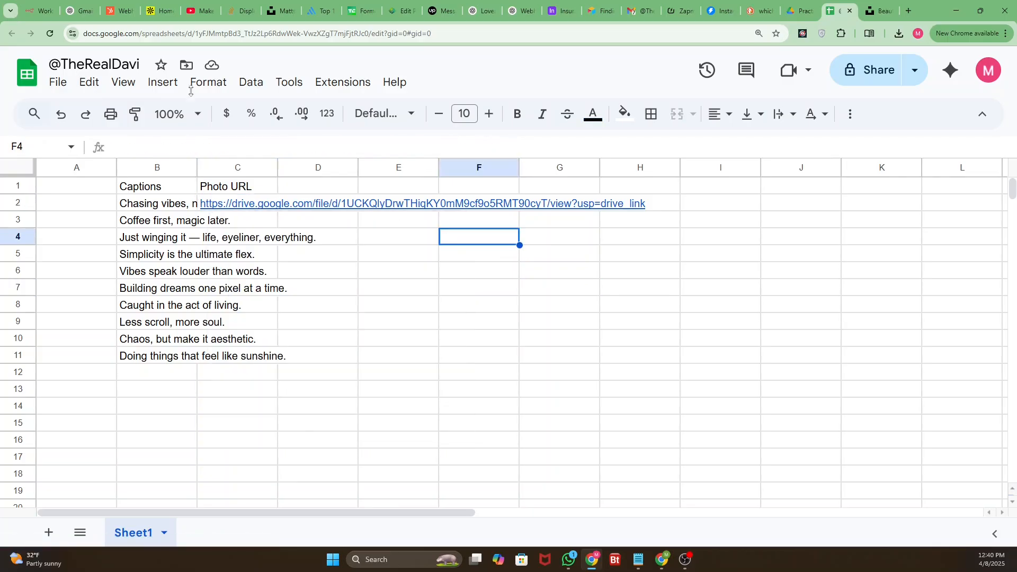
Return to n8n, examine the Google Sheets node's credential choices and account connection, and go back to the workflow canvas
left_click(43, 12)
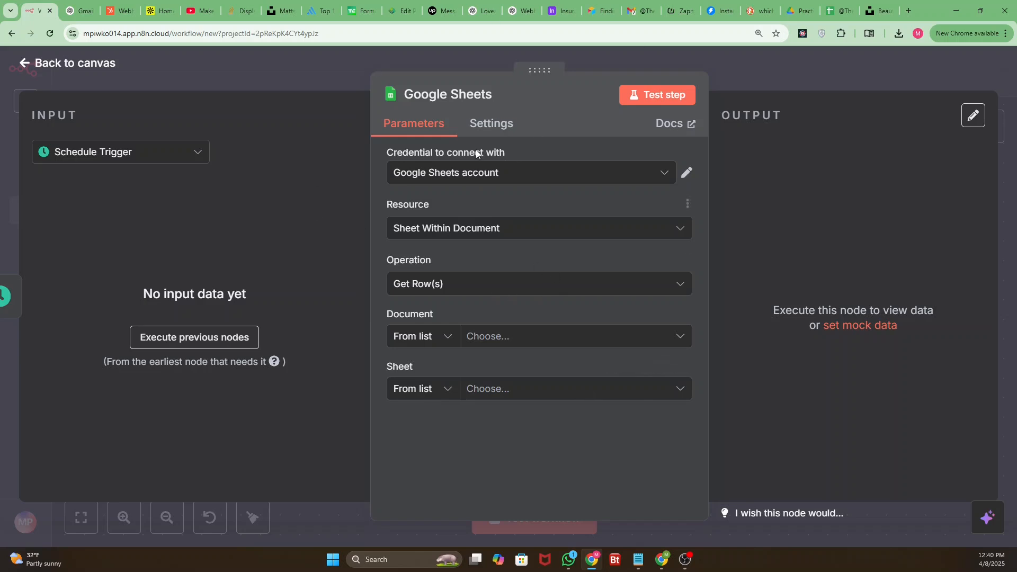
left_click(512, 171)
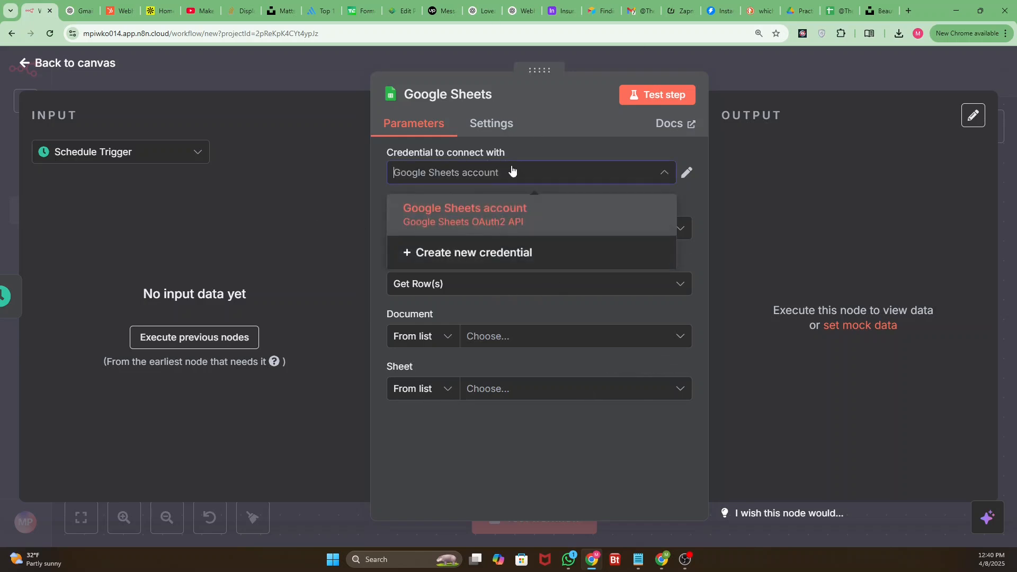
left_click(512, 170)
left_click(688, 171)
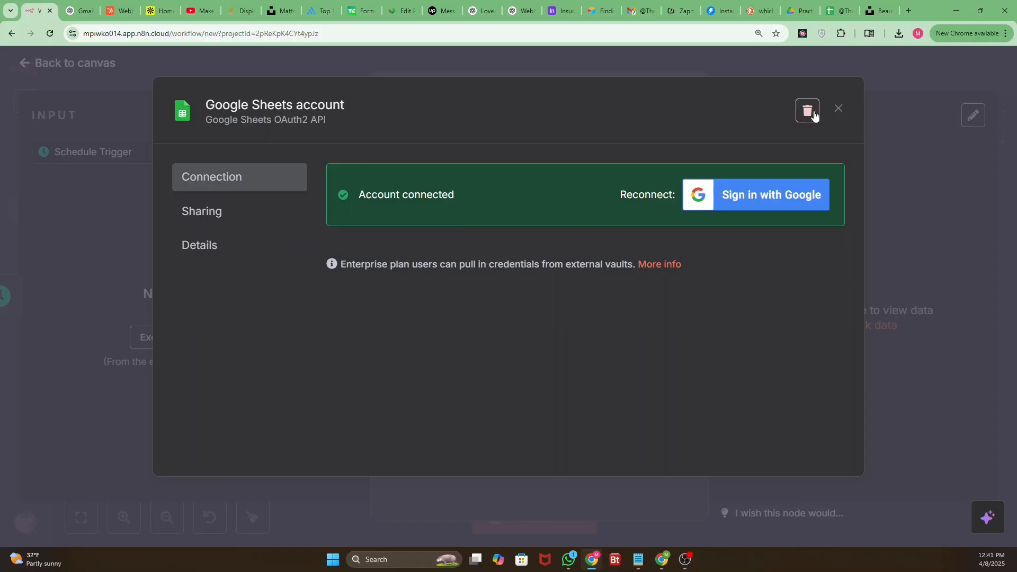
left_click(839, 109)
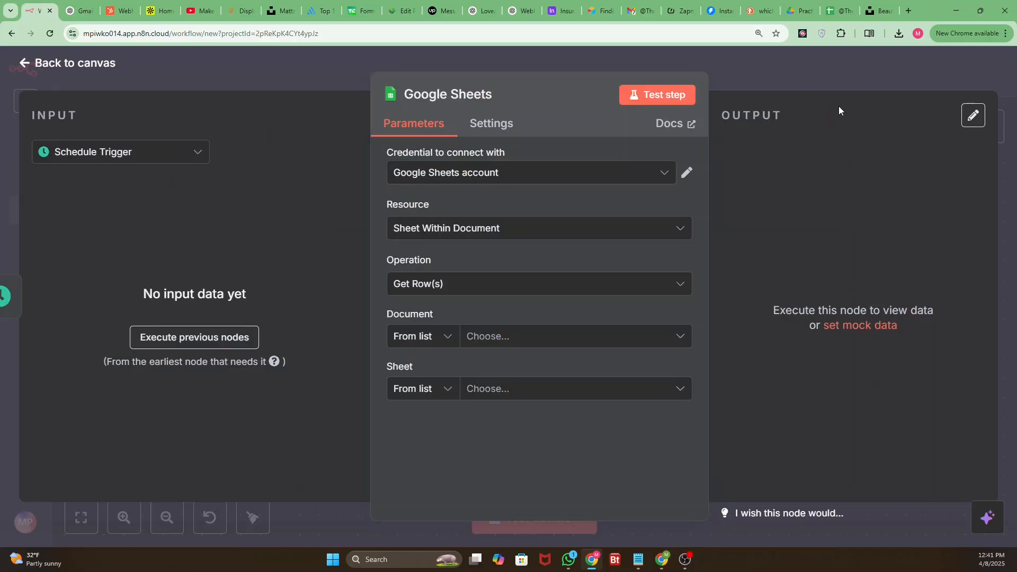
left_click(71, 64)
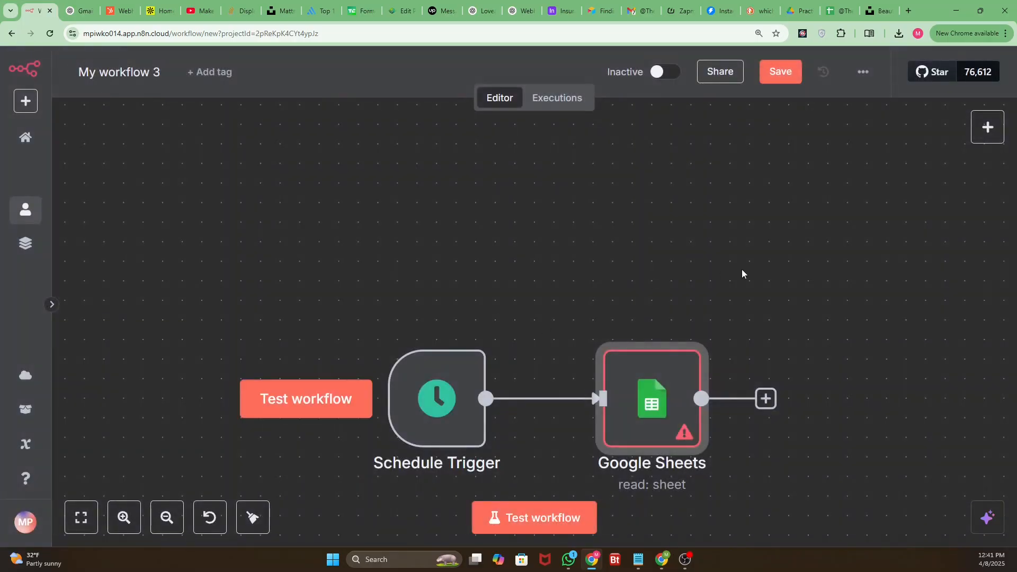
Add an X (Formerly Twitter) Create Tweet node after Google Sheets and place it above the main line of the workflow
scroll(742, 270, "down", 5)
scroll(742, 273, "right", 5)
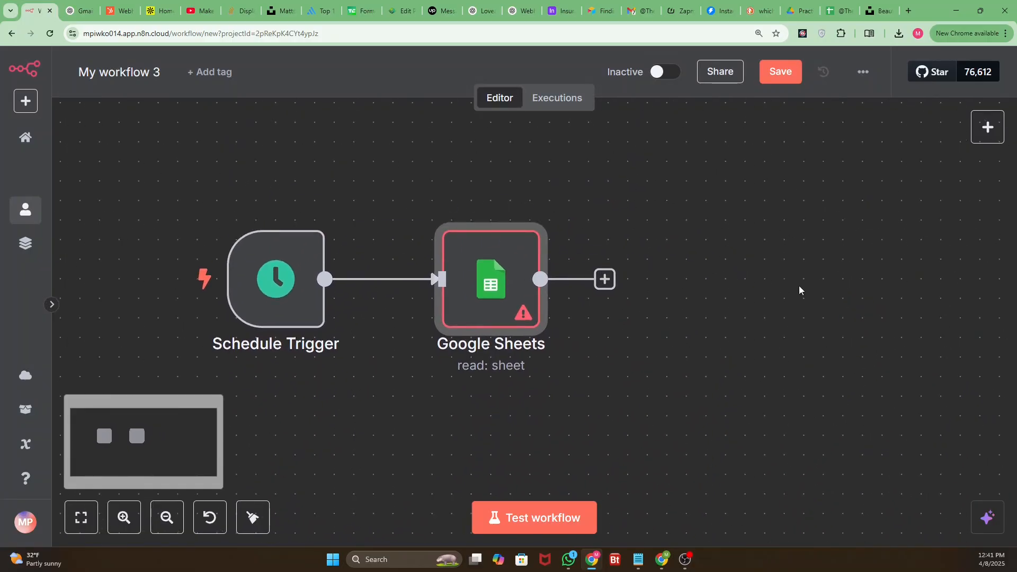
scroll(800, 289, "right", 4)
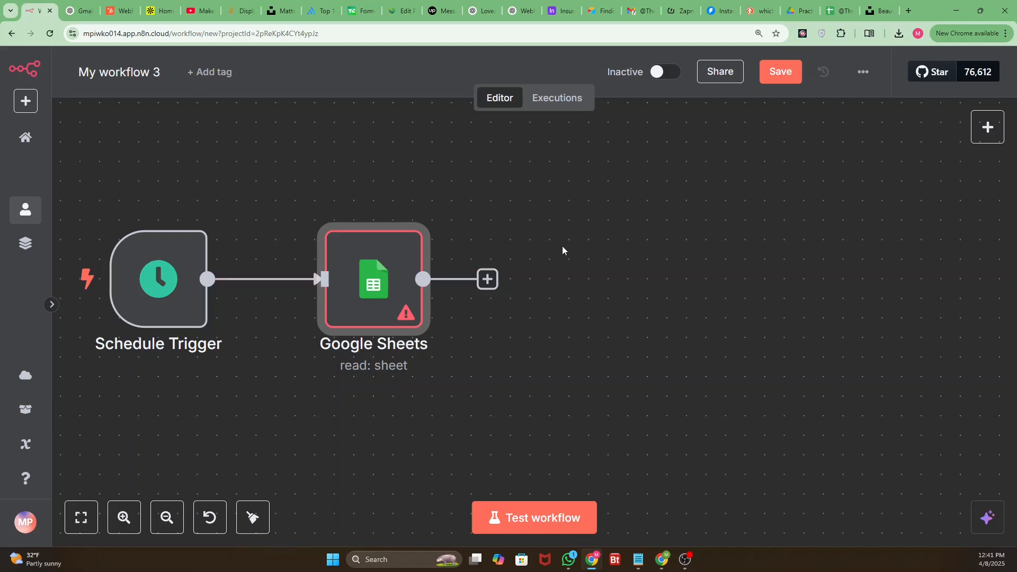
scroll(574, 240, "down", 1)
scroll(575, 240, "down", 2)
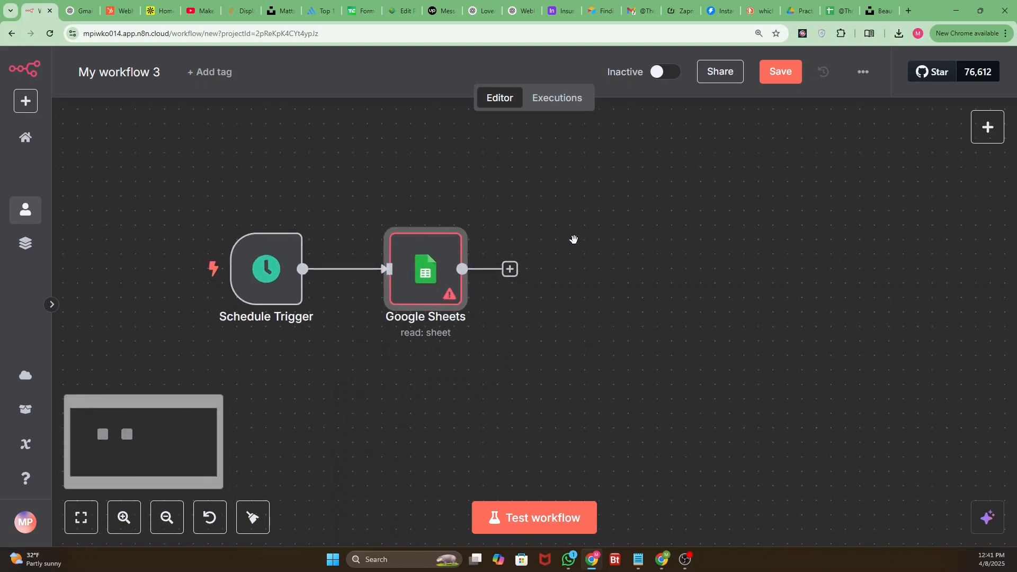
scroll(562, 243, "up", 2)
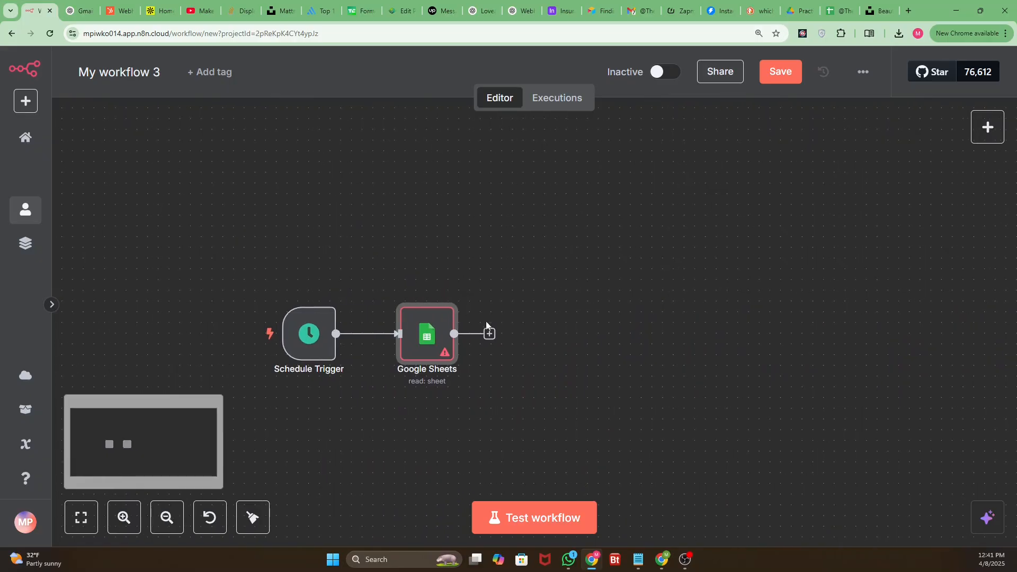
left_click(489, 334)
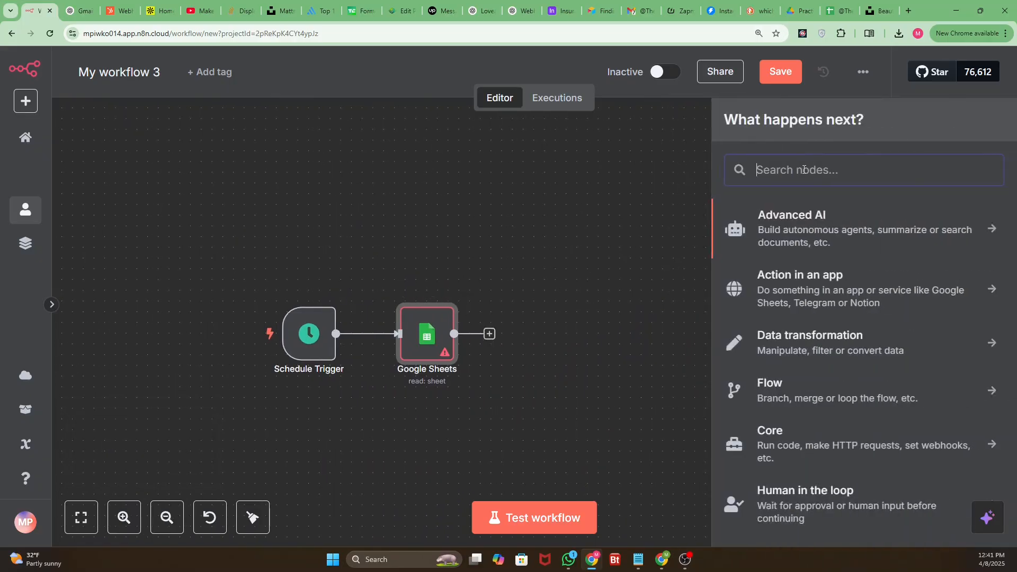
type("twitter")
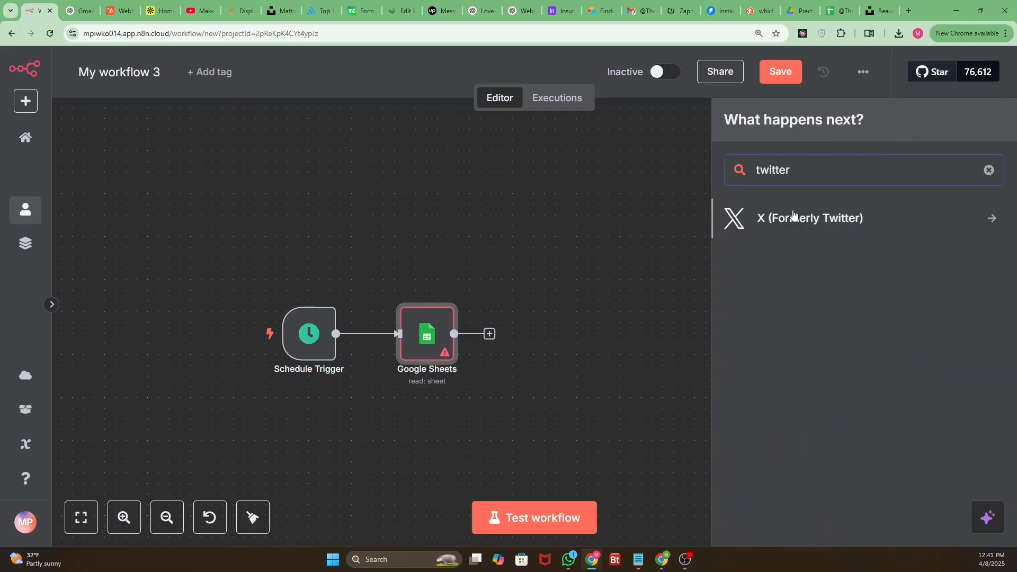
left_click(791, 220)
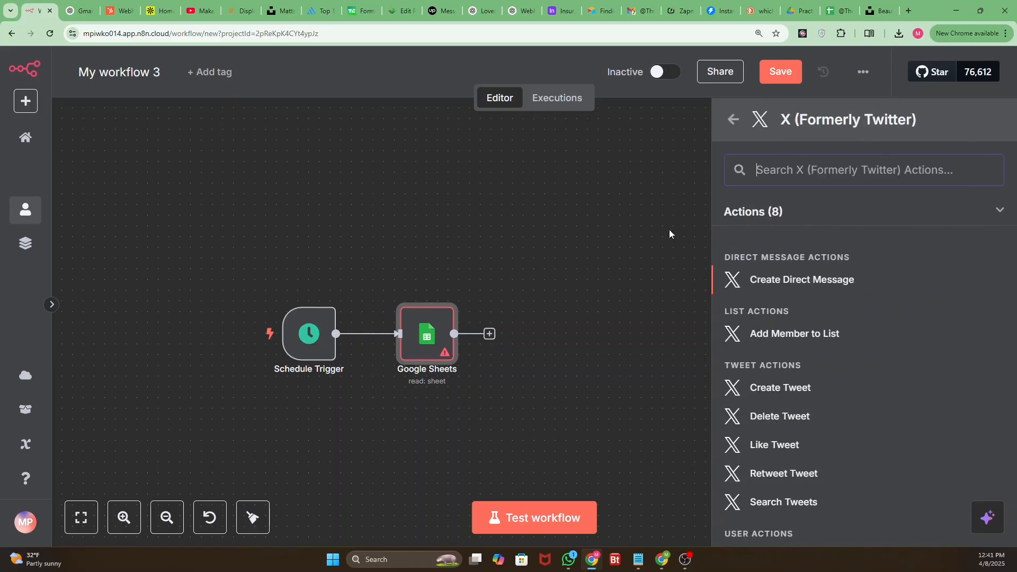
left_click(792, 391)
key("Escape")
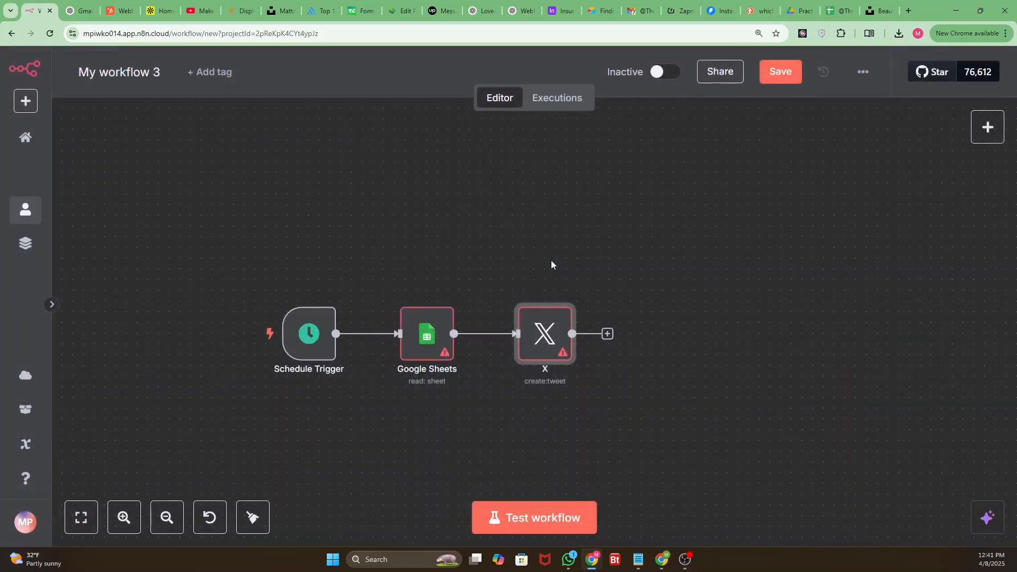
left_click_drag(567, 349, 610, 210)
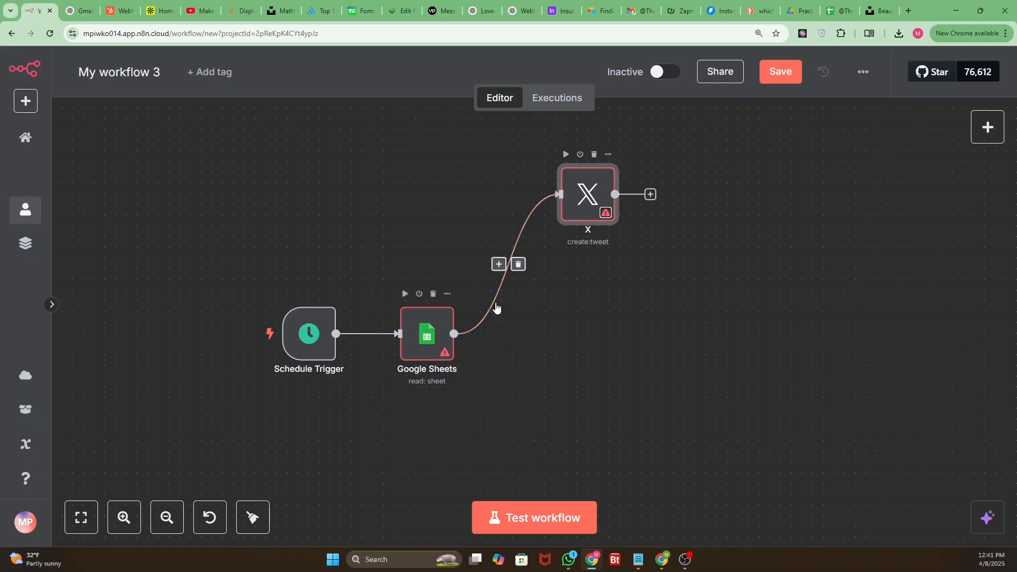
Search the nodes that can follow Google Sheets for "inst" and "face" to look for Instagram and Facebook options
left_click(451, 350)
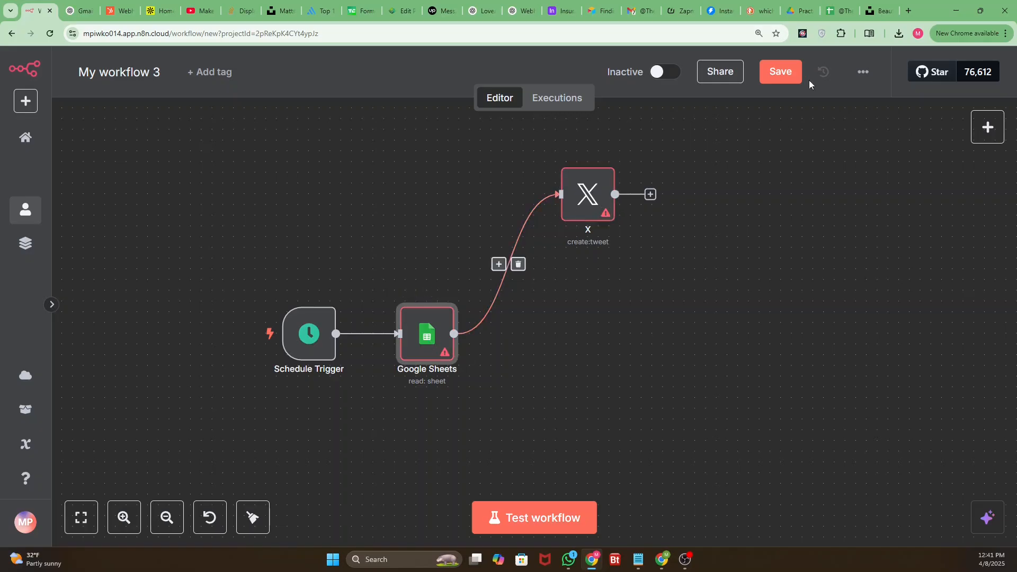
left_click(981, 124)
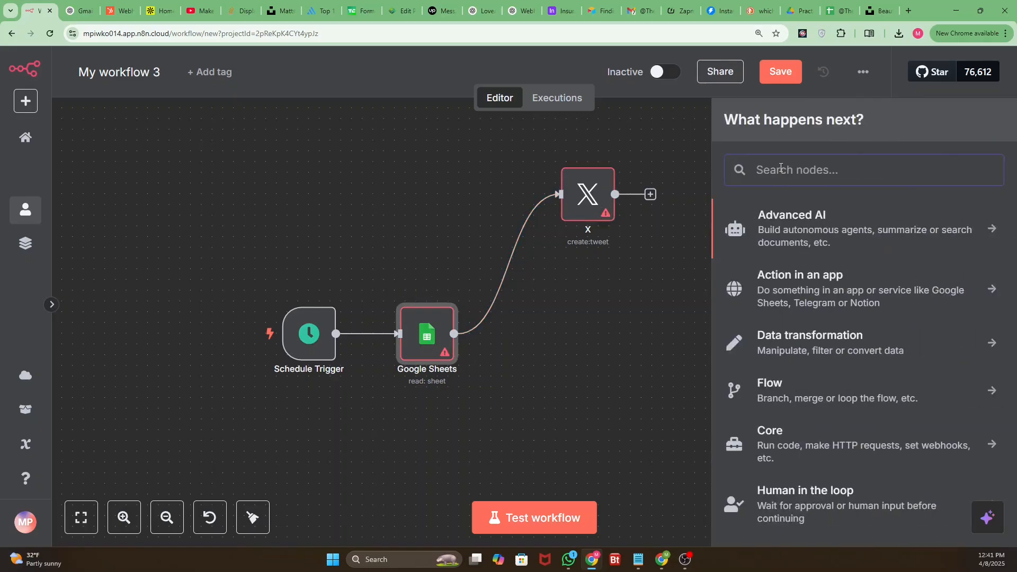
type("inst")
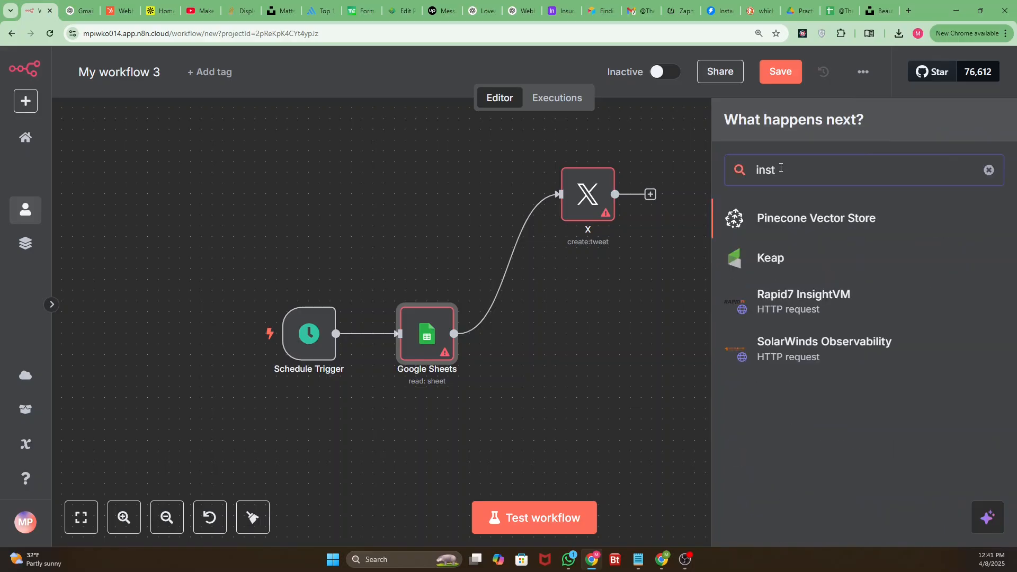
key("BackSpace")
key("BackSpace")
key("BackSpace")
key("BackSpace")
type("face")
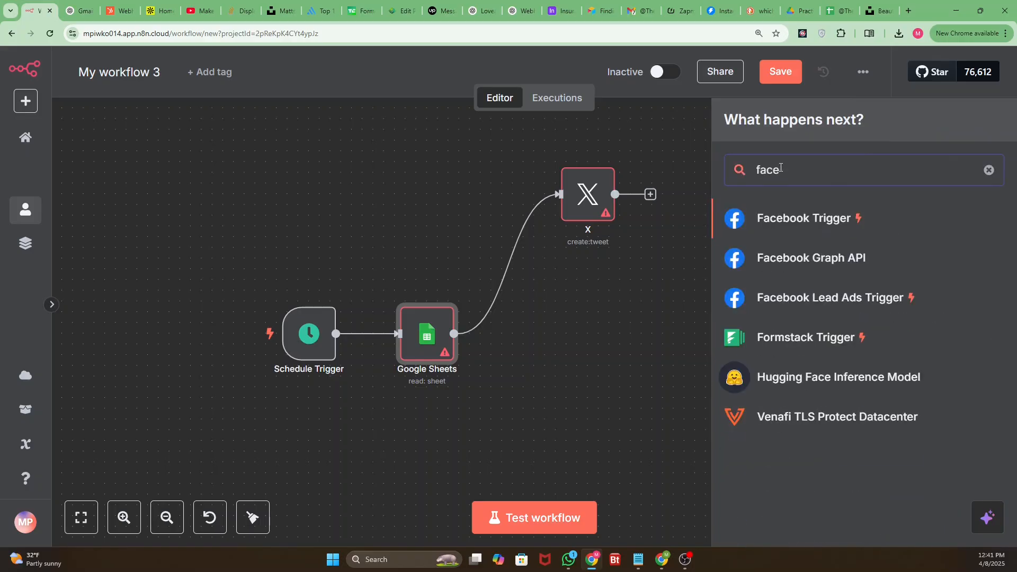
key("BackSpace")
key("BackSpace")
key("BackSpace")
key("BackSpace")
Add an HTTP Request node after Google Sheets as a second branch and place it farther along the row, below X
type("http")
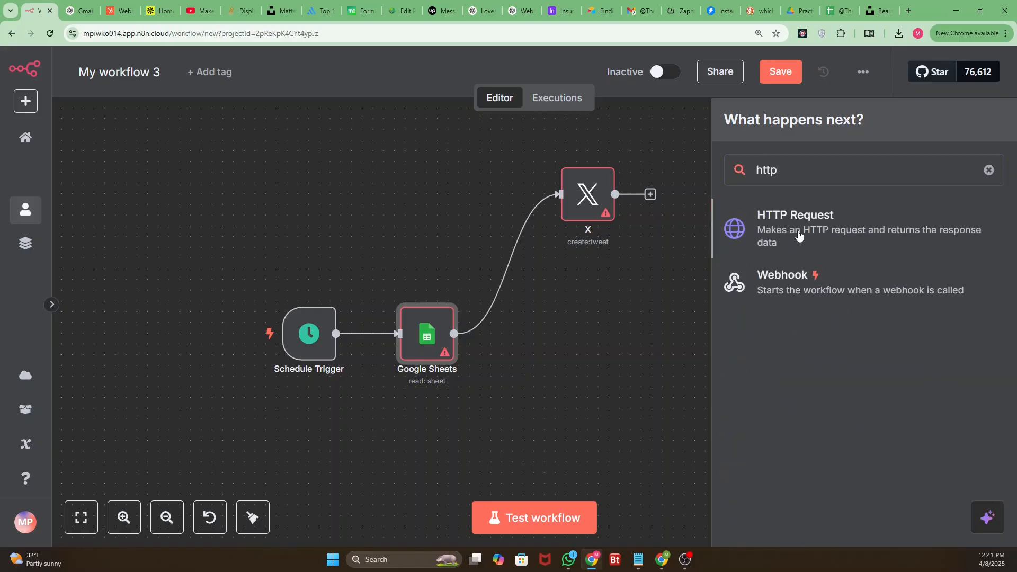
left_click(799, 236)
key("Escape")
left_click_drag(556, 330, 663, 330)
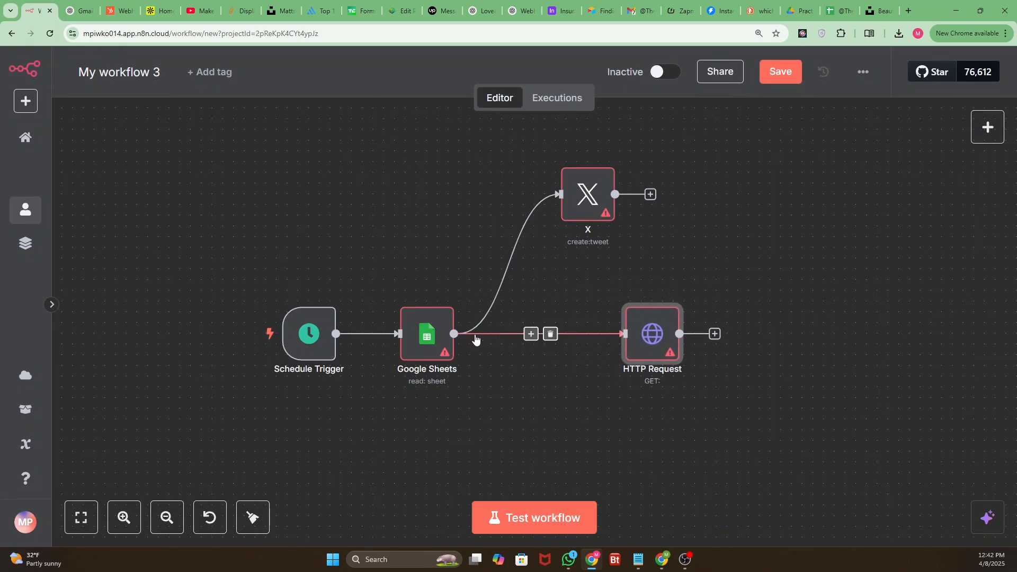
left_click(539, 434)
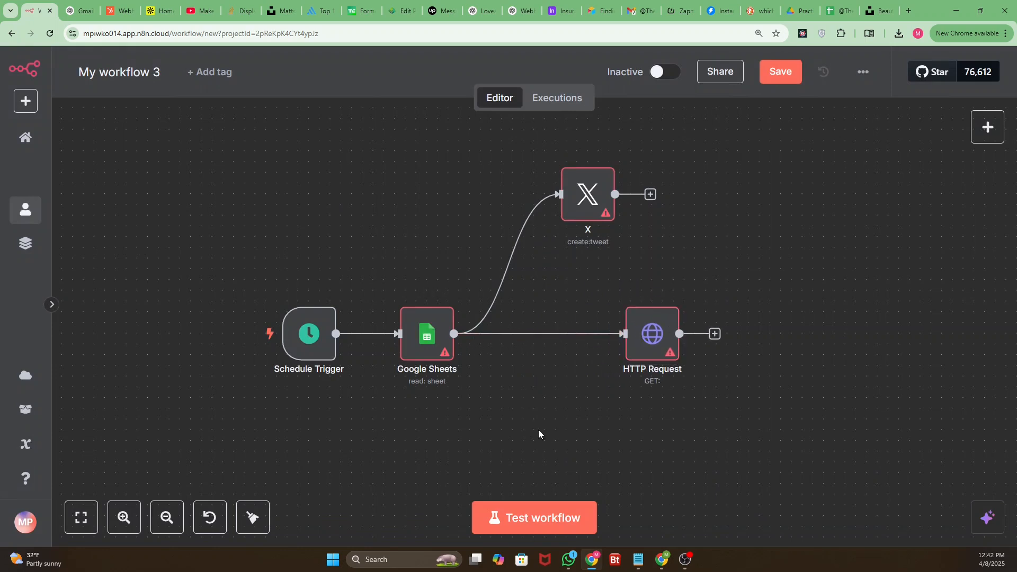
Add a second HTTP Request node, place it below the first one, and connect the Google Sheets output to it
scroll(539, 433, "down", 3)
mouse_move(406, 253)
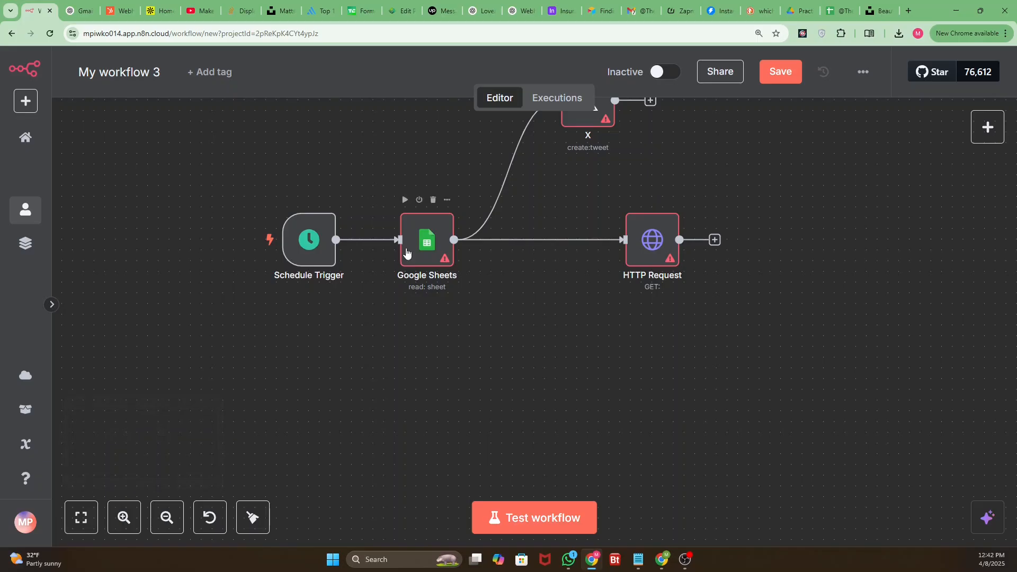
left_click(985, 125)
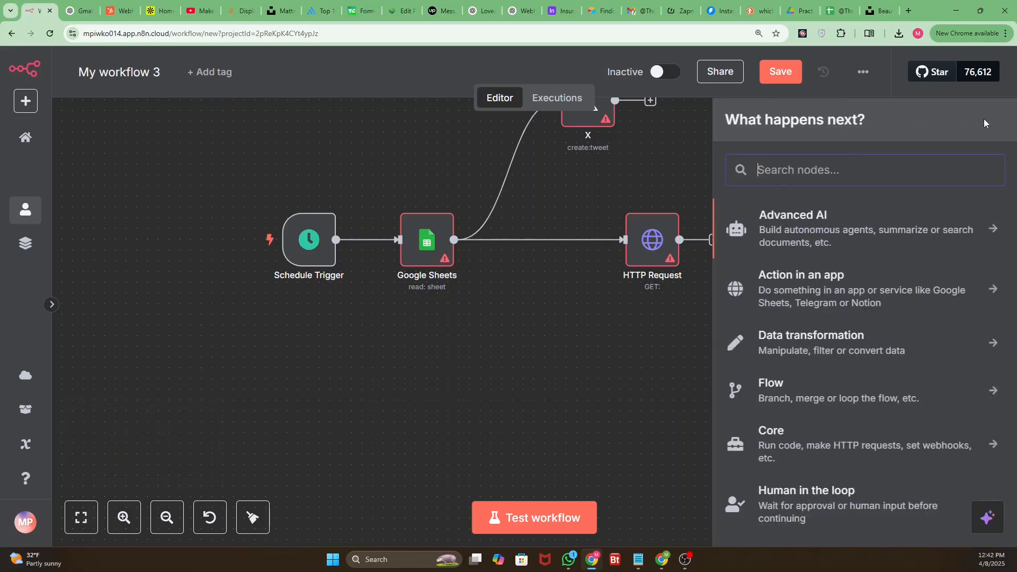
type("http")
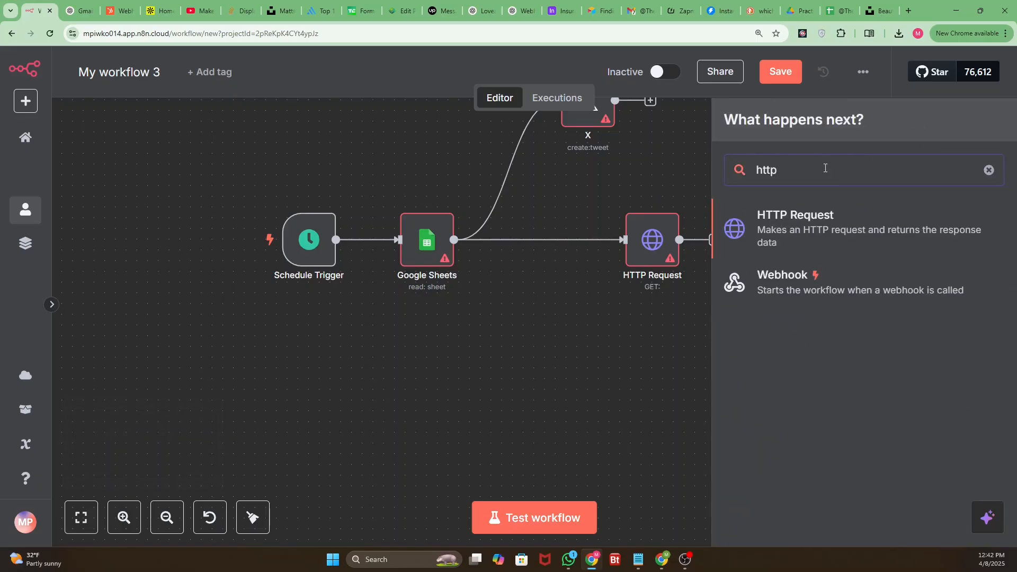
key("Return")
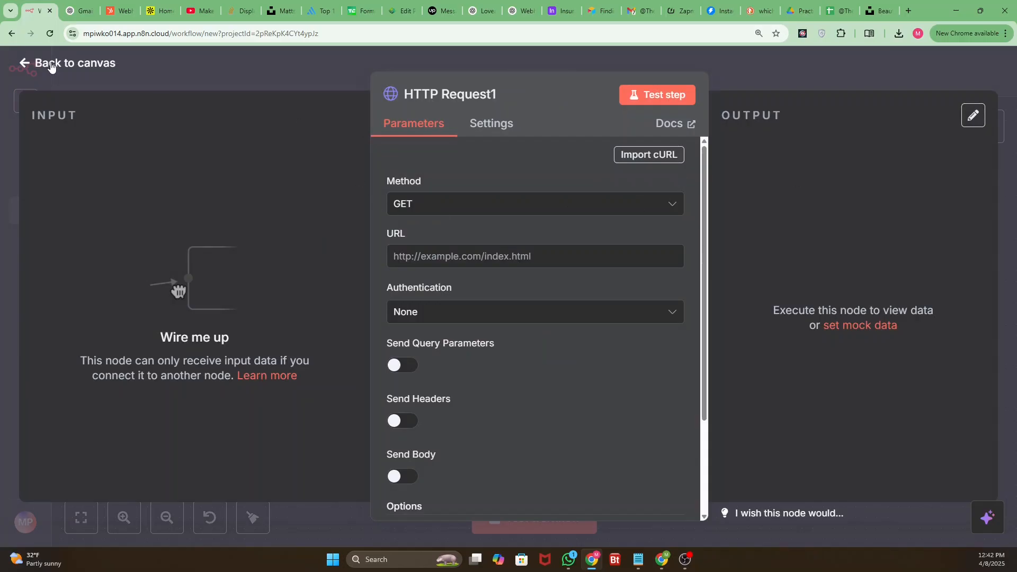
left_click(51, 64)
left_click_drag(580, 347, 678, 346)
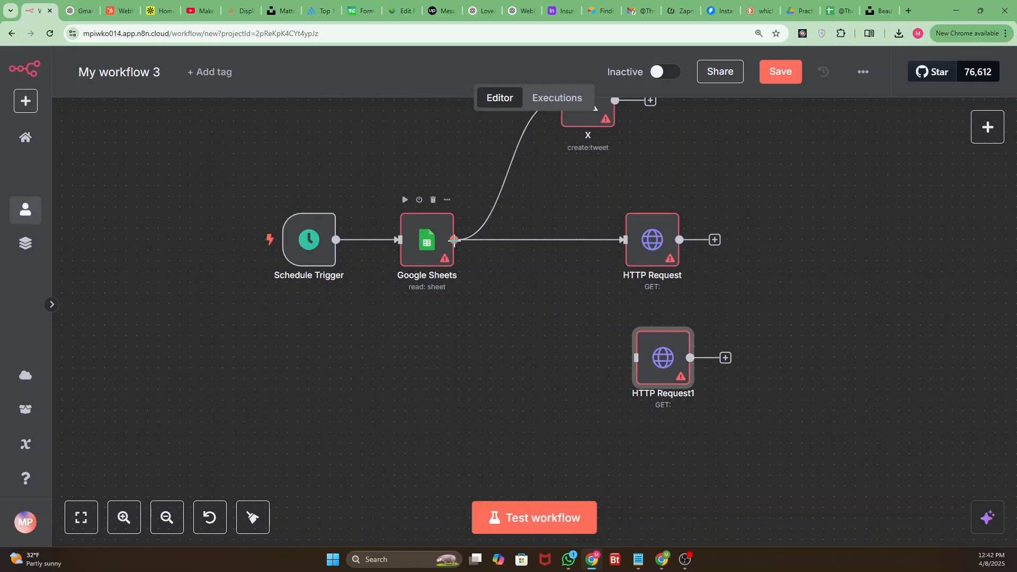
left_click_drag(454, 240, 636, 357)
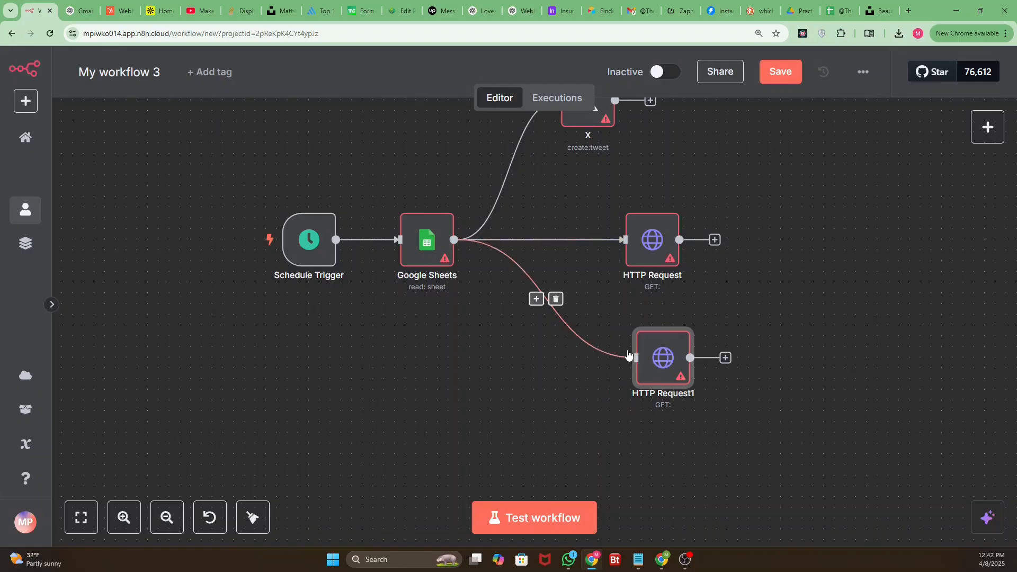
Look back at the request e-mail in Gmail, and open skool.com in a new browser tab
left_click(639, 16)
scroll(524, 231, "up", 4)
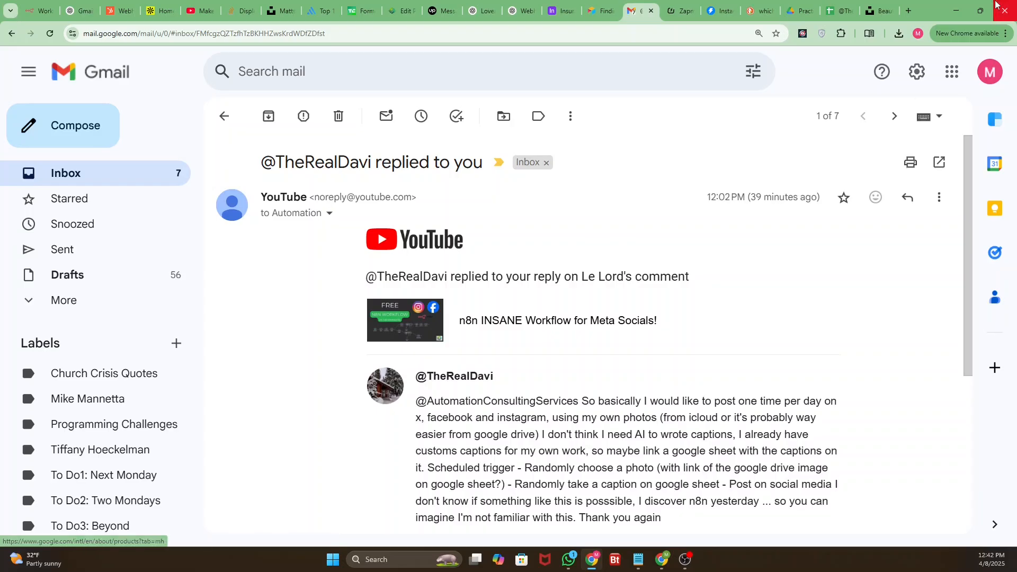
left_click(909, 12)
type("skool.com")
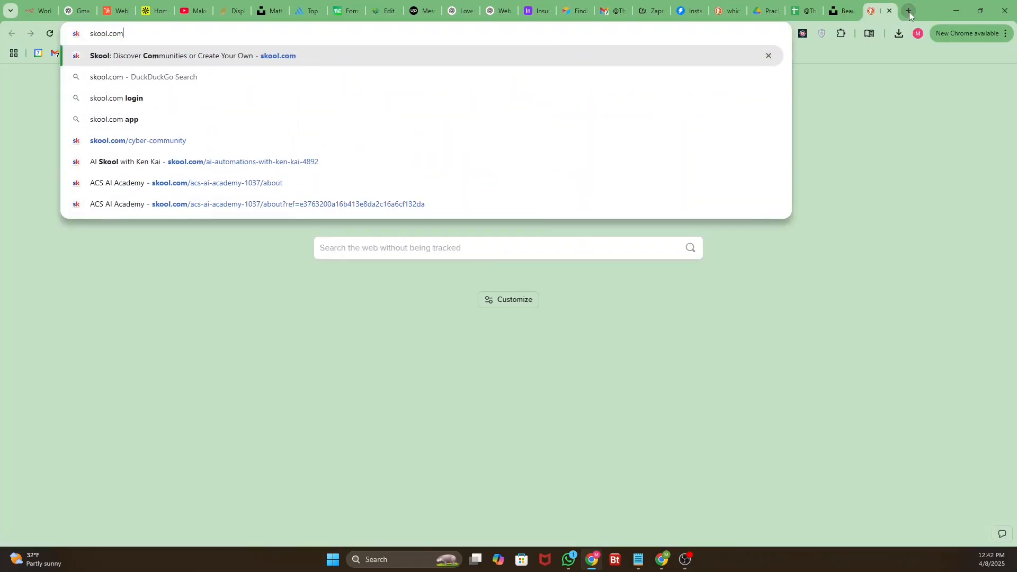
key("Return")
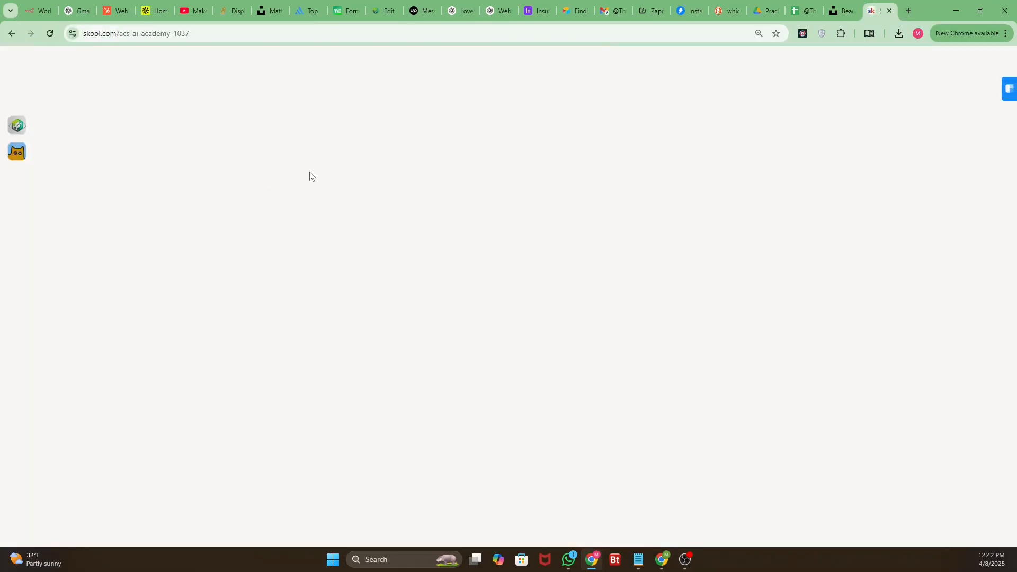
Browse the ACS AI Academy classroom, look at the Meta course's n8n workflow lesson, and return to the course list
left_click(323, 91)
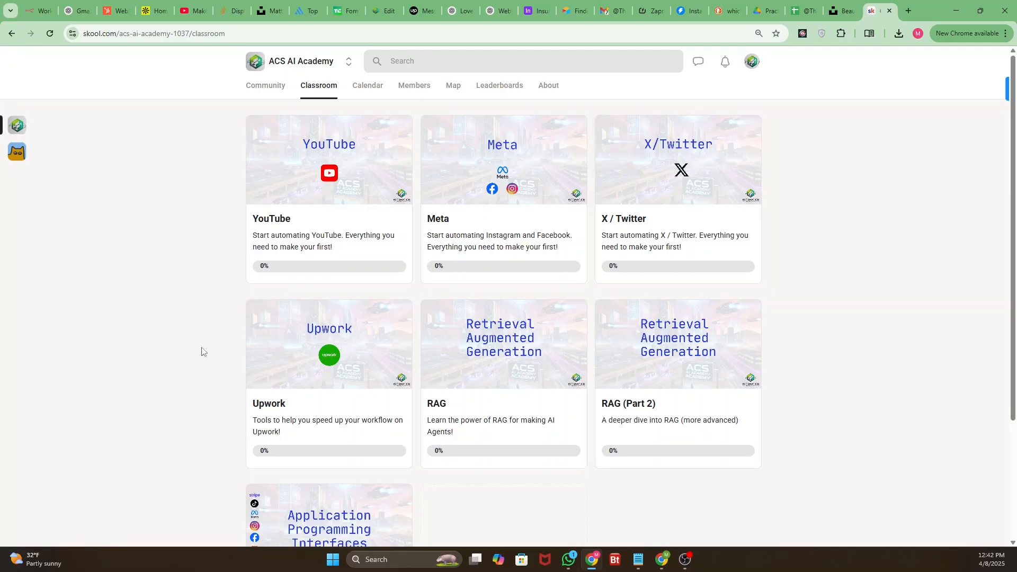
scroll(306, 378, "down", 1)
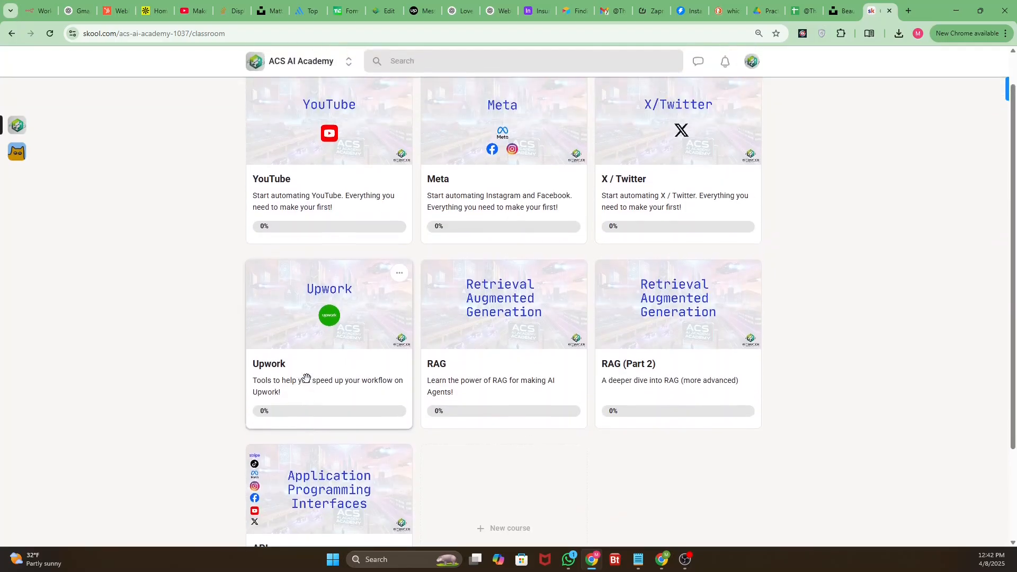
left_click(531, 140)
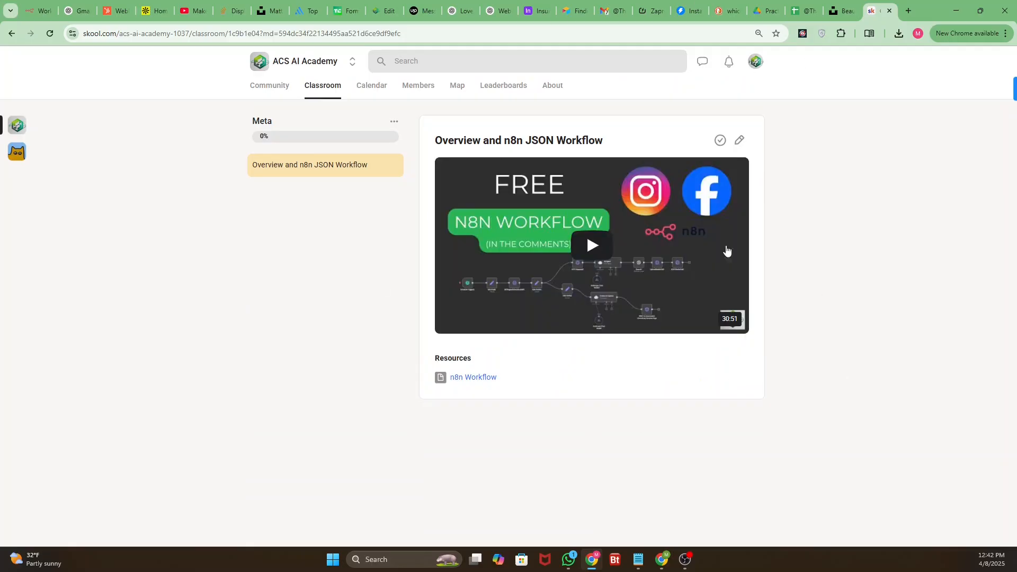
key("alt+Left")
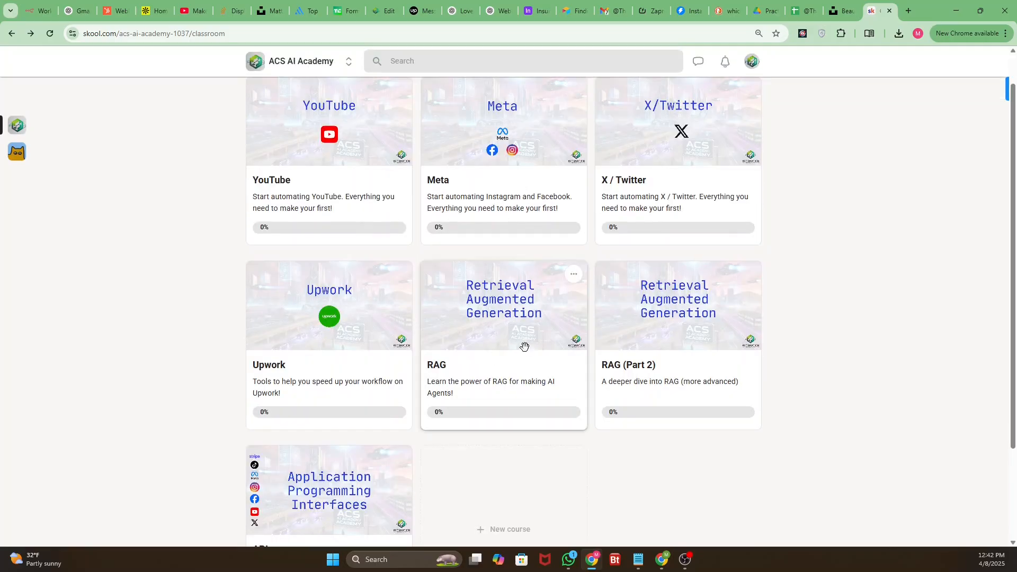
Open the API course in the classroom and look at its Anthropic and X / Twitter lessons
scroll(327, 424, "down", 3)
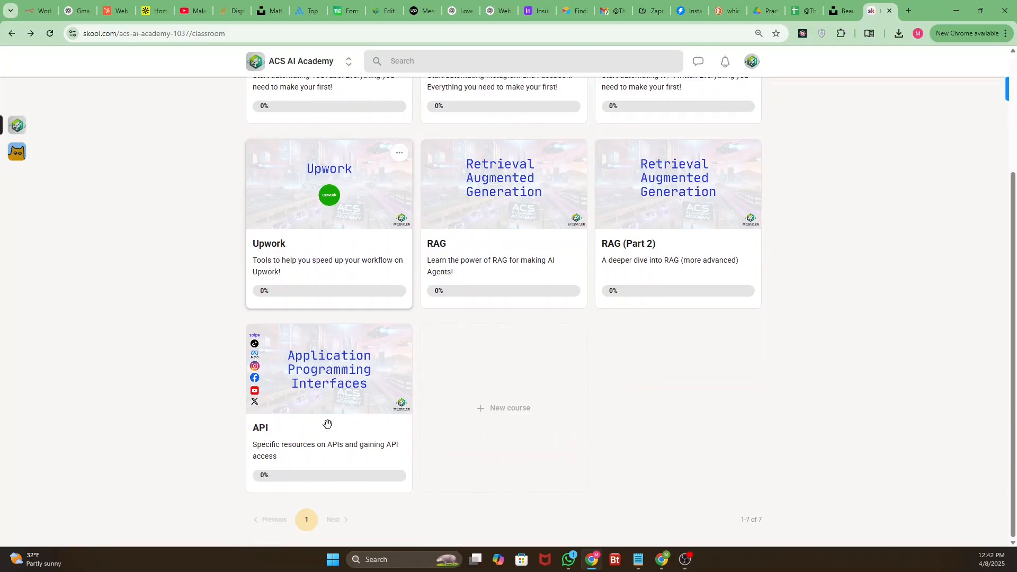
left_click(331, 380)
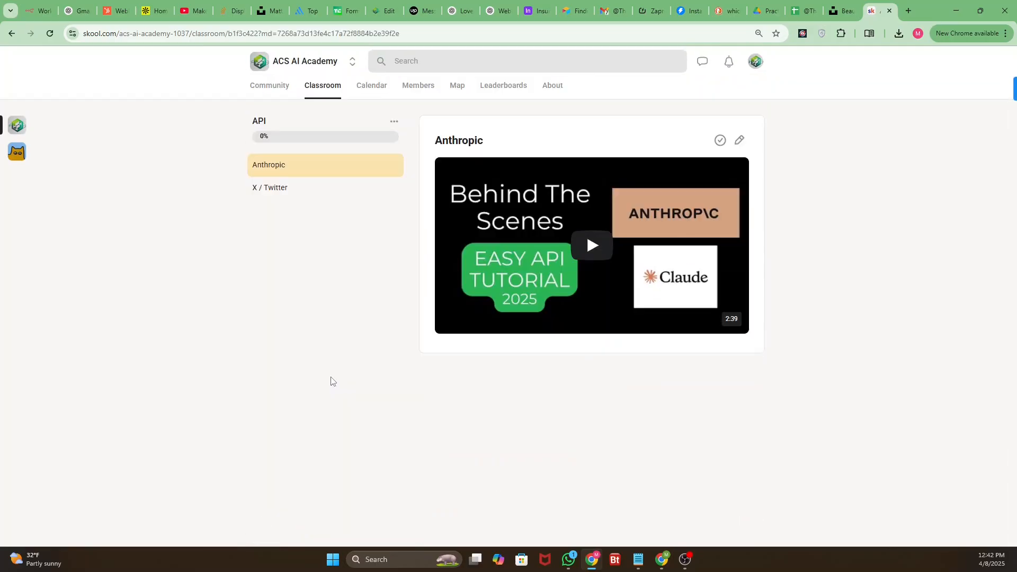
left_click(290, 191)
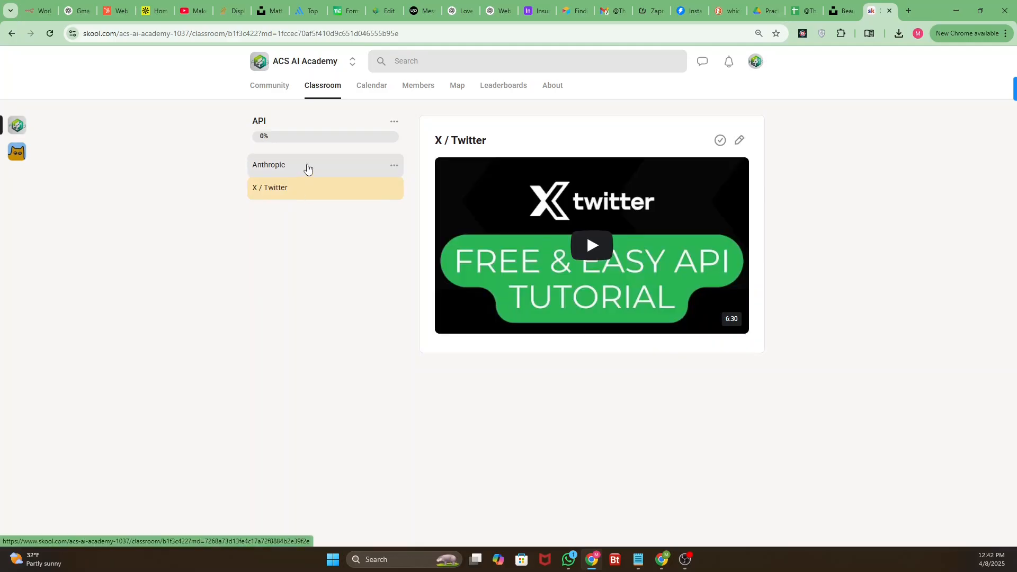
left_click(307, 169)
left_click(321, 186)
key("alt+Left")
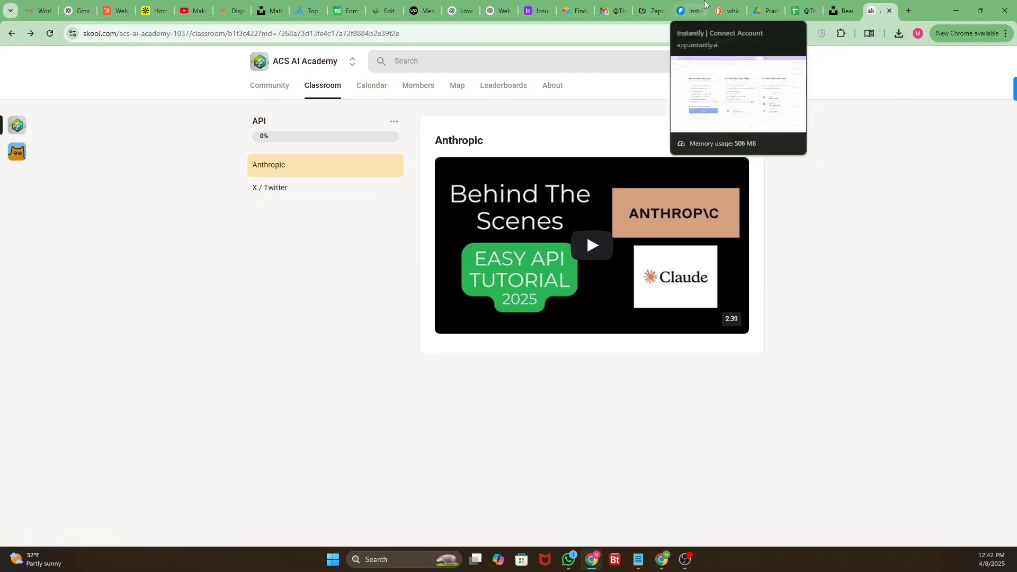
Switch to Gmail and reread the commenter's request for daily posting to X, Facebook and Instagram
left_click(605, 11)
scroll(576, 415, "down", 2)
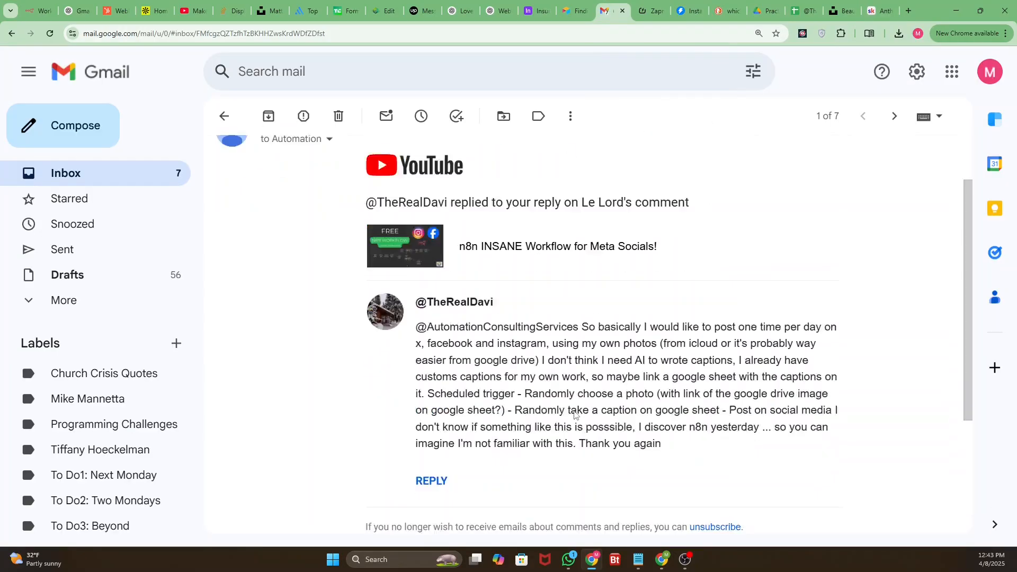
scroll(576, 415, "down", 2)
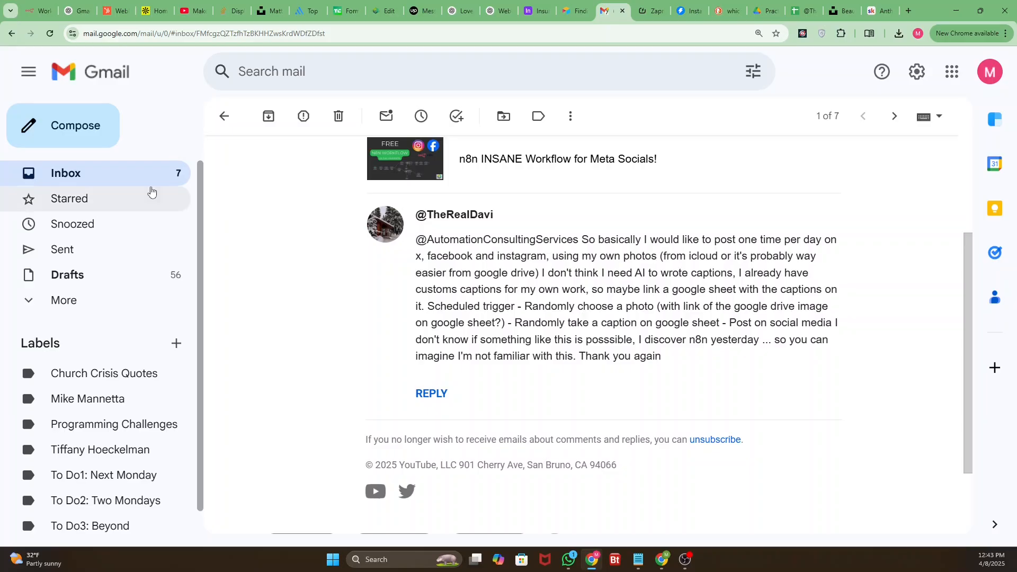
Return to n8n and save the workflow with its X and two HTTP Request branches
left_click(32, 11)
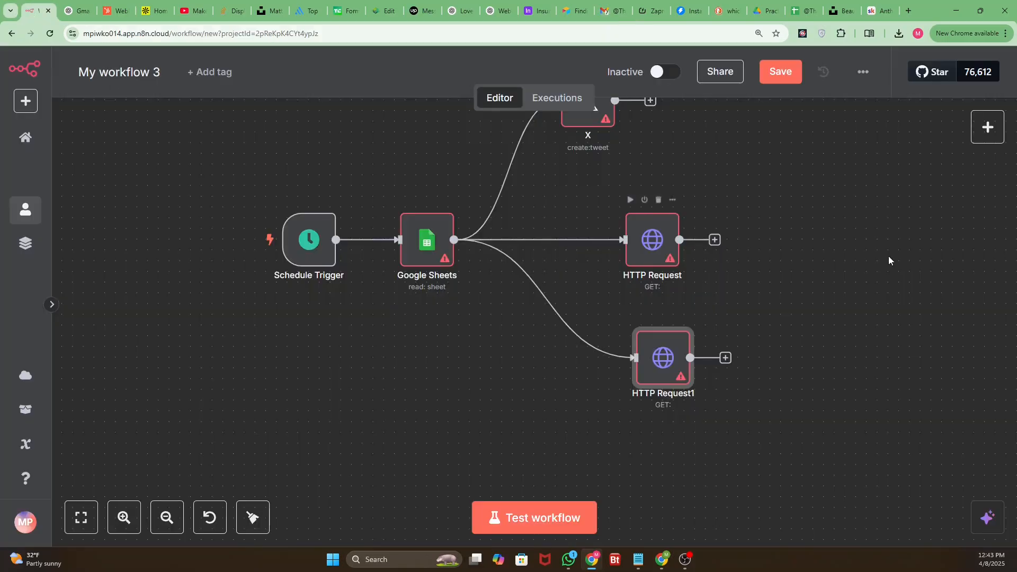
scroll(889, 256, "up", 3)
scroll(890, 257, "right", 2)
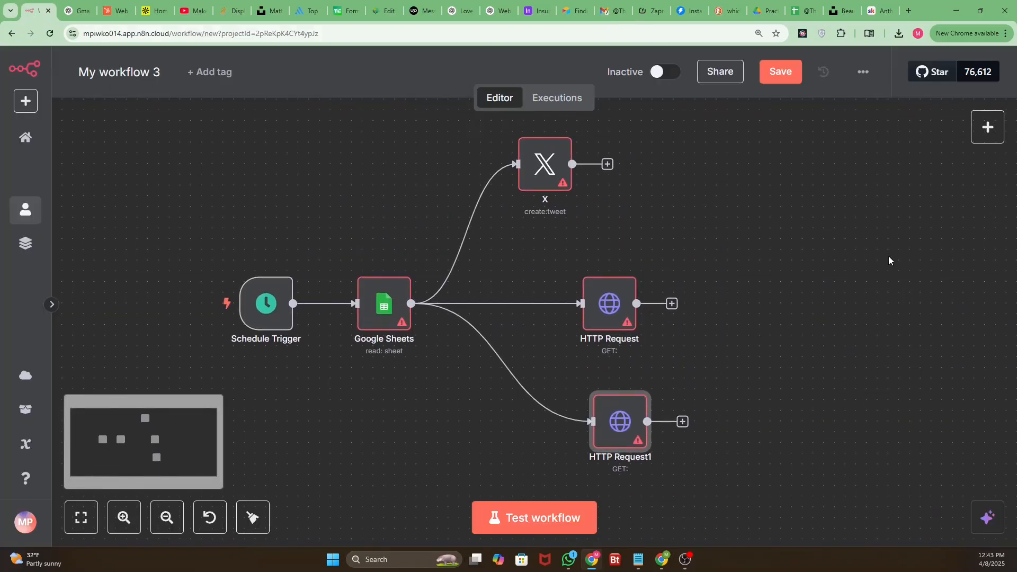
scroll(889, 256, "right", 5)
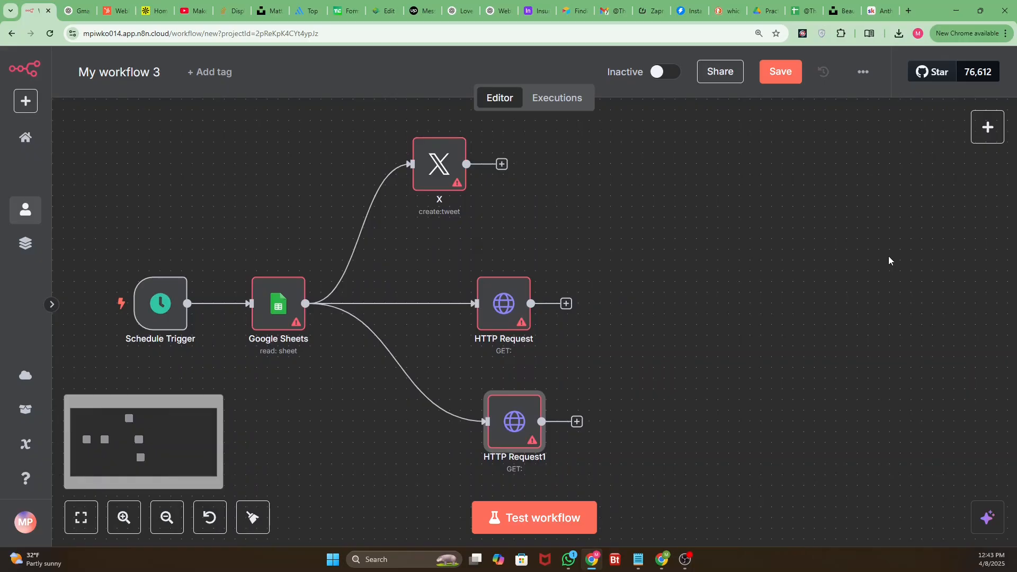
key("ctrl+s")
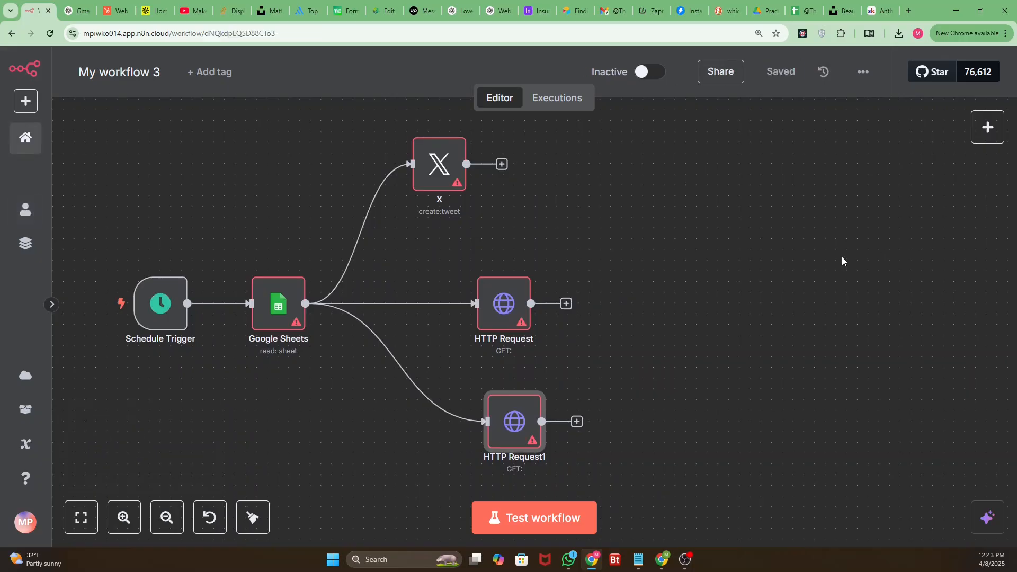
scroll(790, 270, "down", 2)
scroll(790, 270, "down", 3)
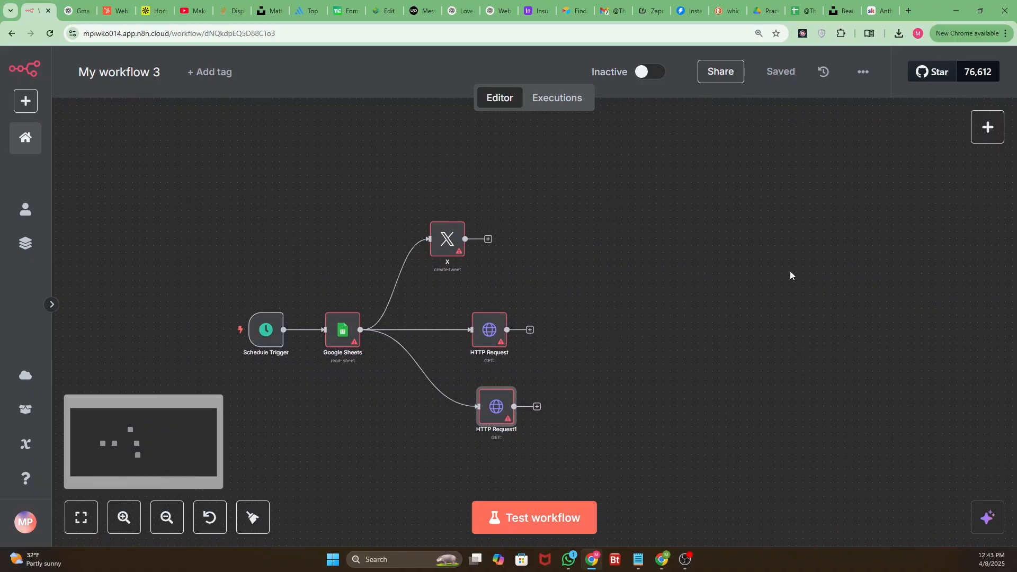
scroll(790, 272, "down", 2)
scroll(790, 271, "up", 1)
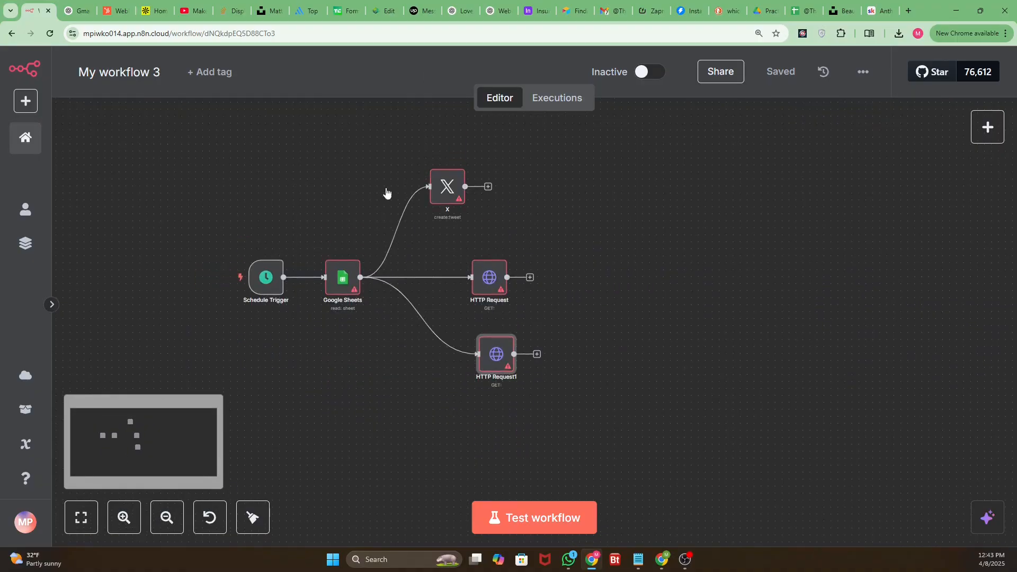
Switch to Skool and add a classroom course named "Facebook & Instagram & Twitter" with a description saying whose request it was made by
left_click(880, 13)
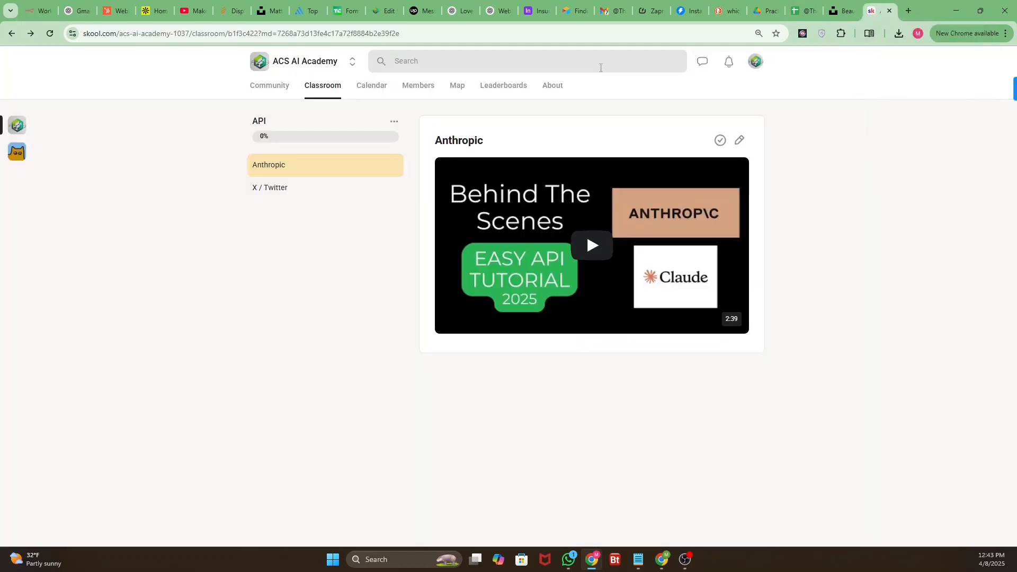
left_click(316, 87)
scroll(461, 350, "down", 3)
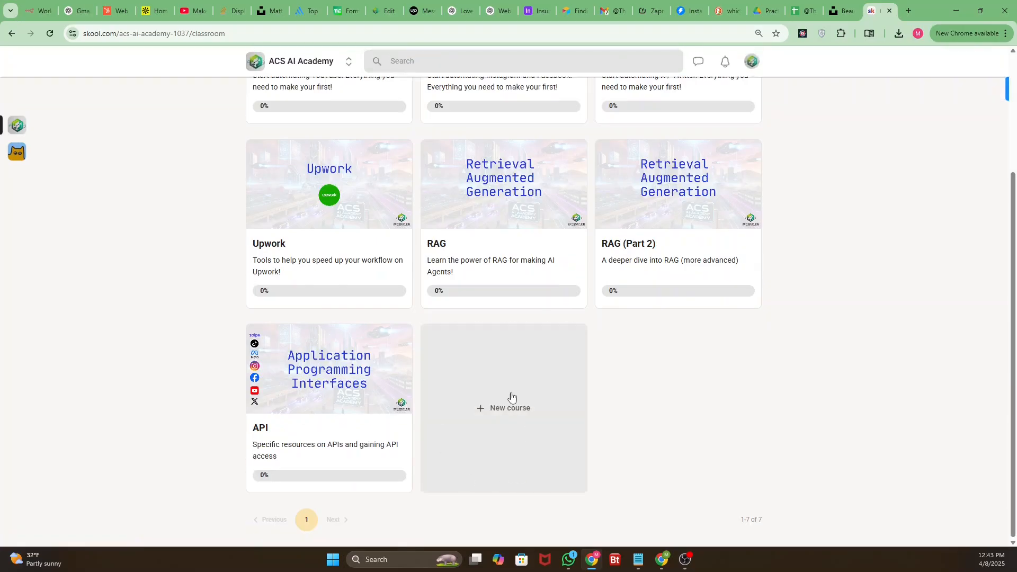
left_click(511, 397)
left_click(406, 162)
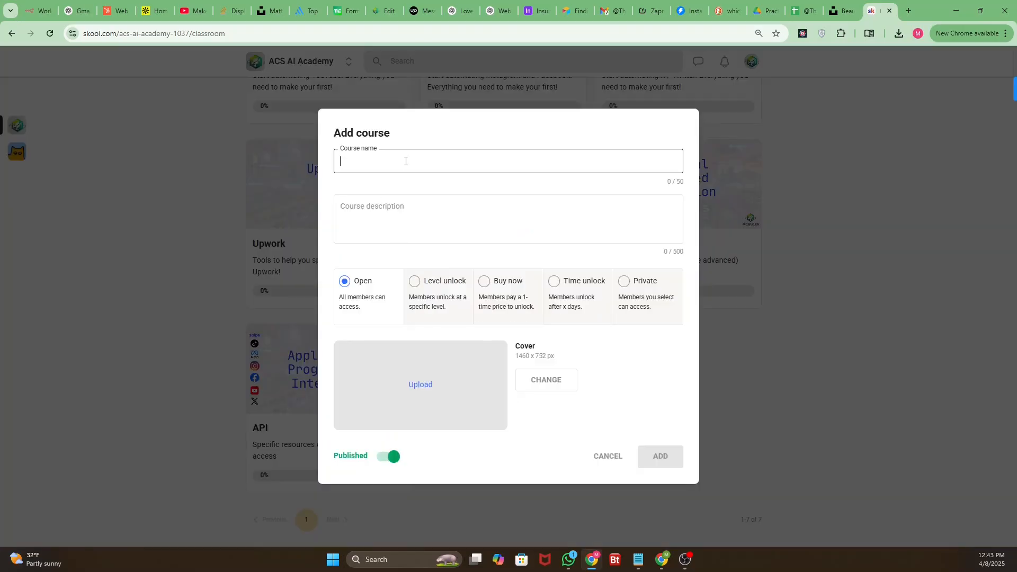
type("Facebook & Instagram & Twitter")
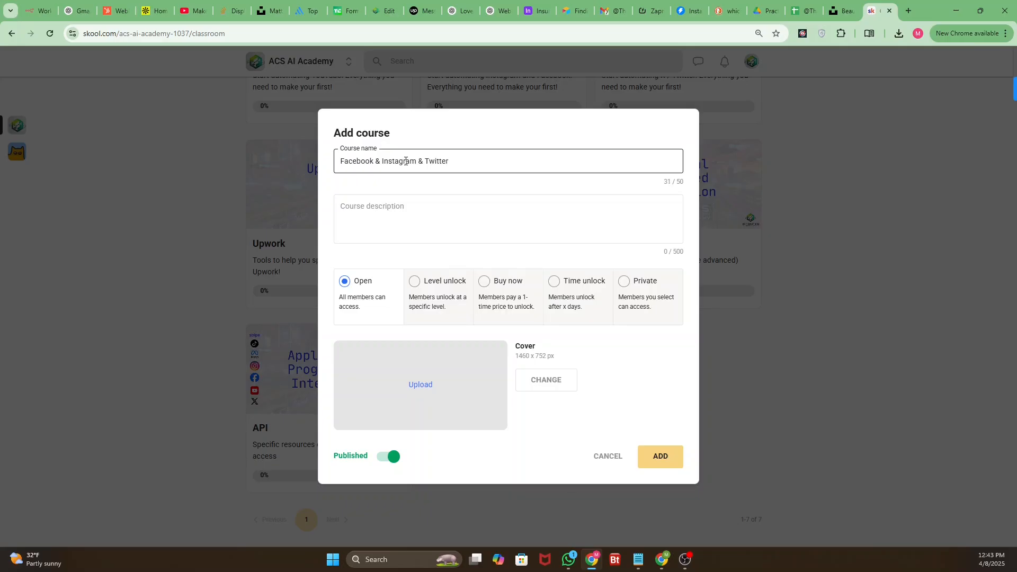
left_click(393, 228)
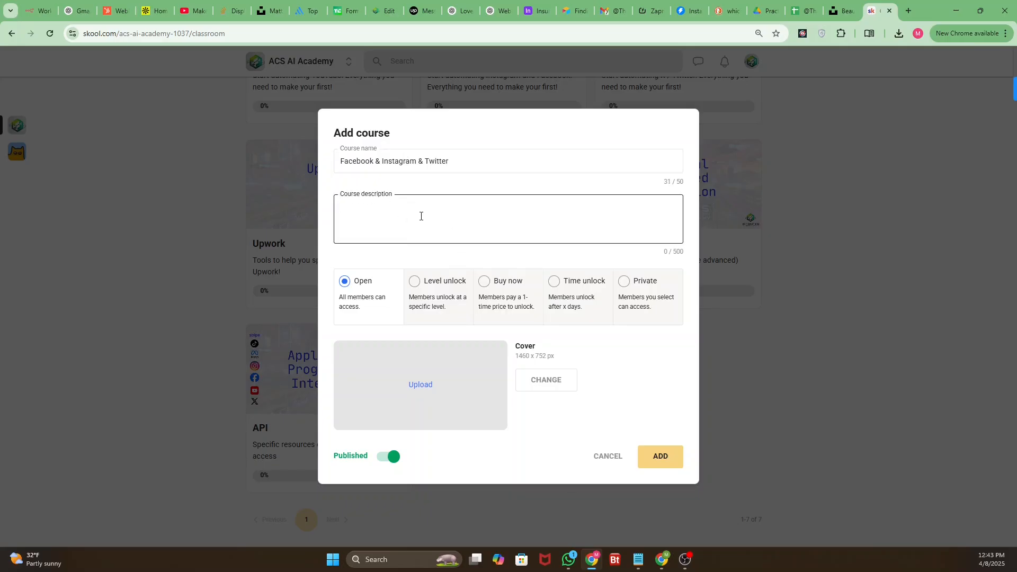
type("RealDaviBy request of the")
left_click(660, 458)
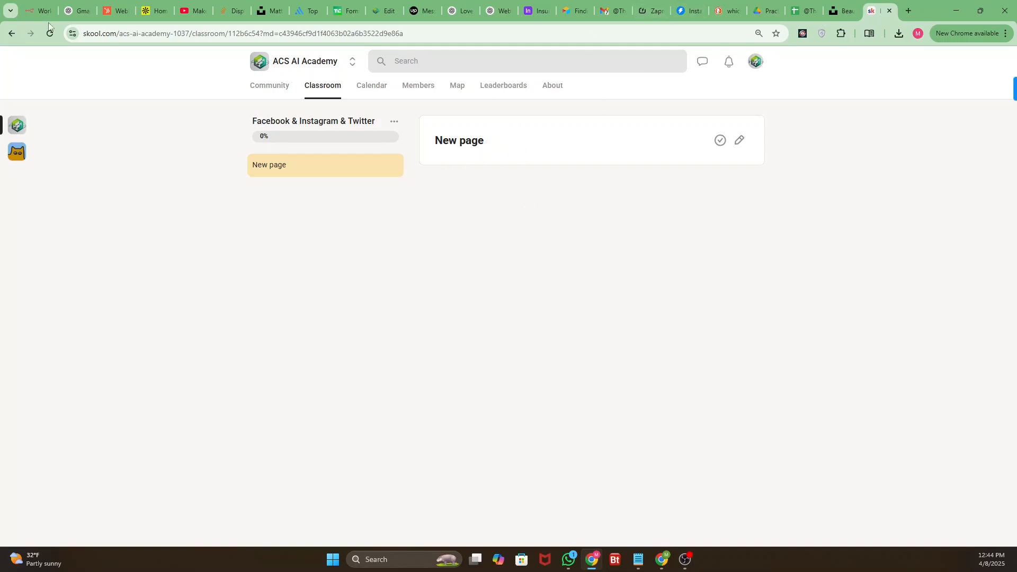
Return to n8n and examine the workflow's download and import options
left_click(37, 10)
left_click(856, 72)
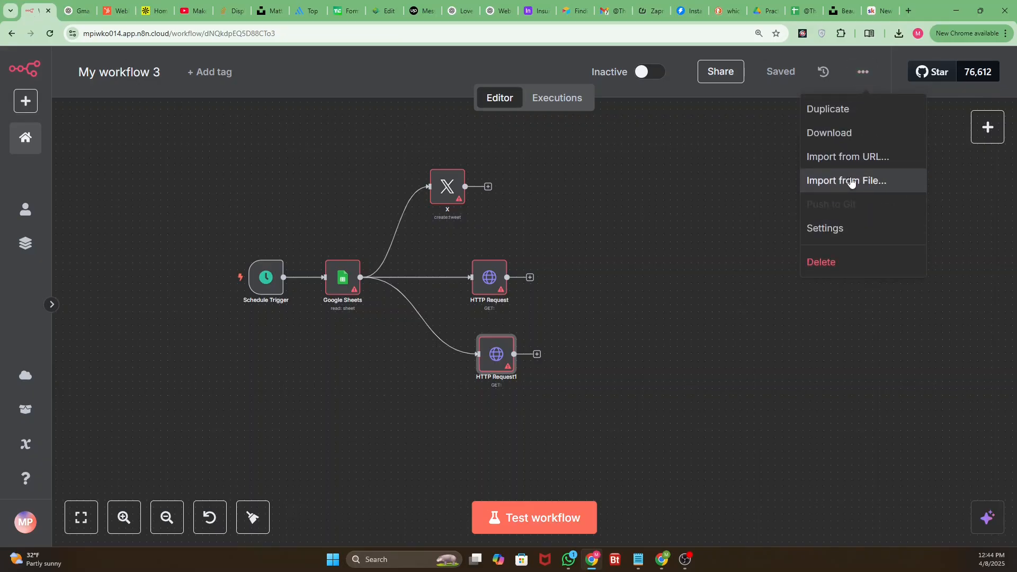
left_click(680, 202)
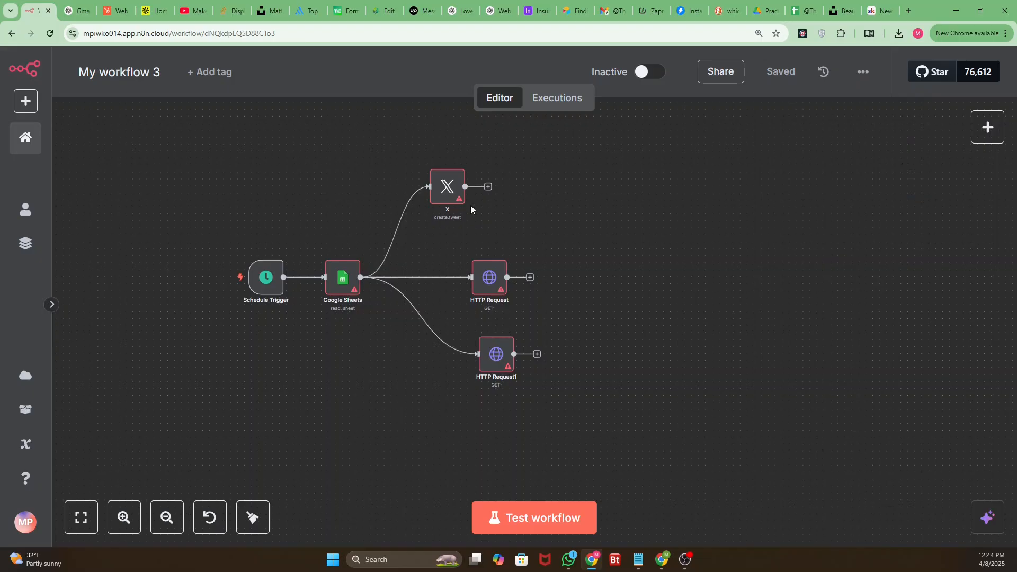
Line up the X node and the lower HTTP Request node vertically with the middle HTTP Request node
left_click_drag(440, 189, 475, 190)
mouse_move(493, 364)
left_mouse_down()
mouse_move(481, 400)
mouse_move(486, 379)
left_mouse_up()
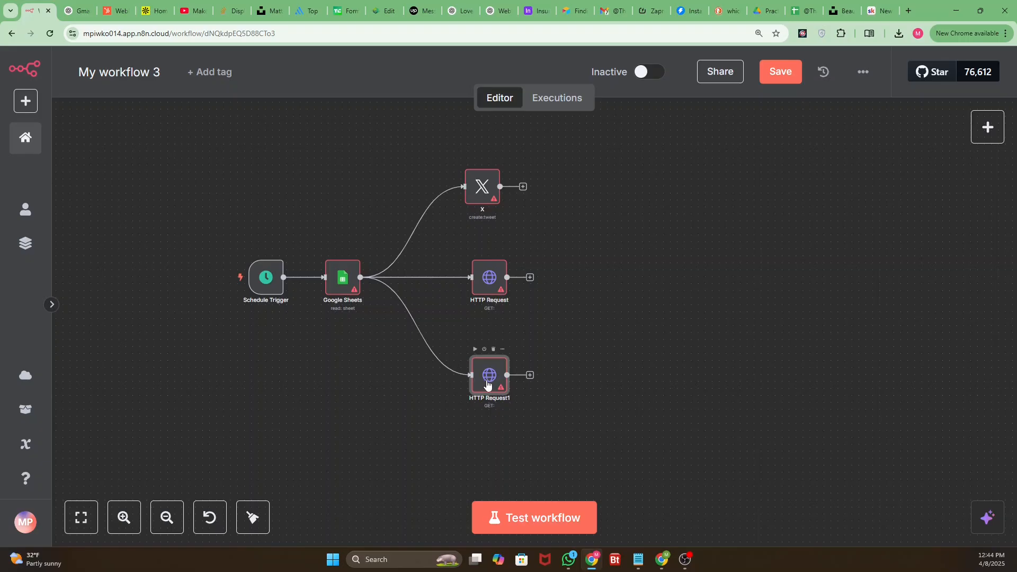
left_click_drag(475, 188, 487, 192)
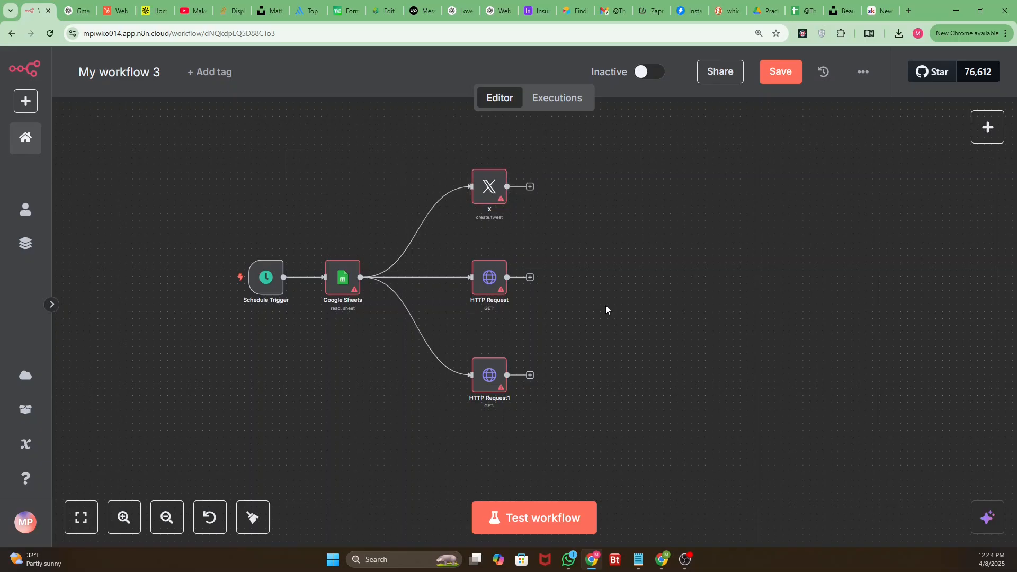
Save the workflow with its realigned X and HTTP Request nodes
key("ctrl+s")
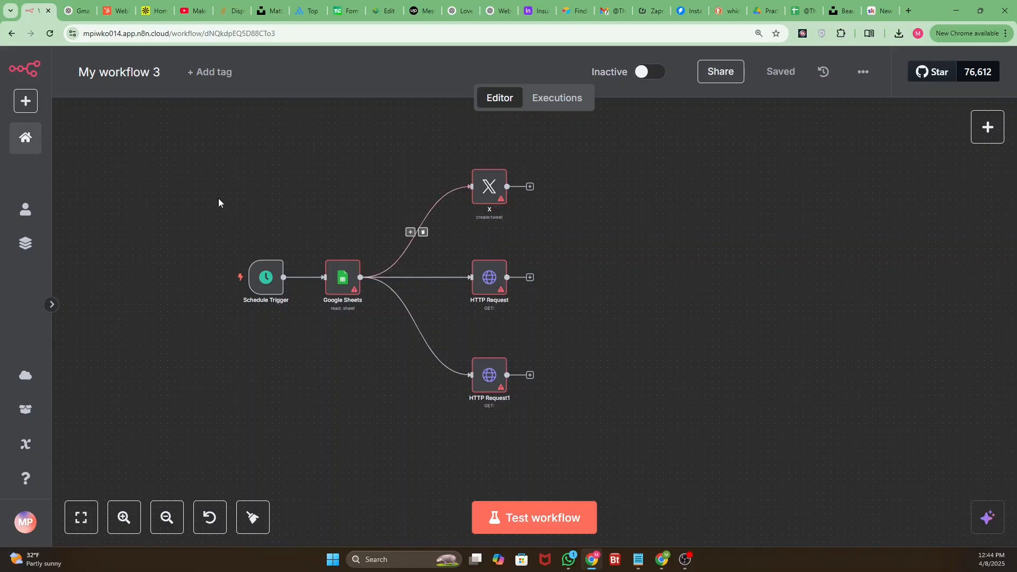
left_click_drag(185, 147, 231, 168)
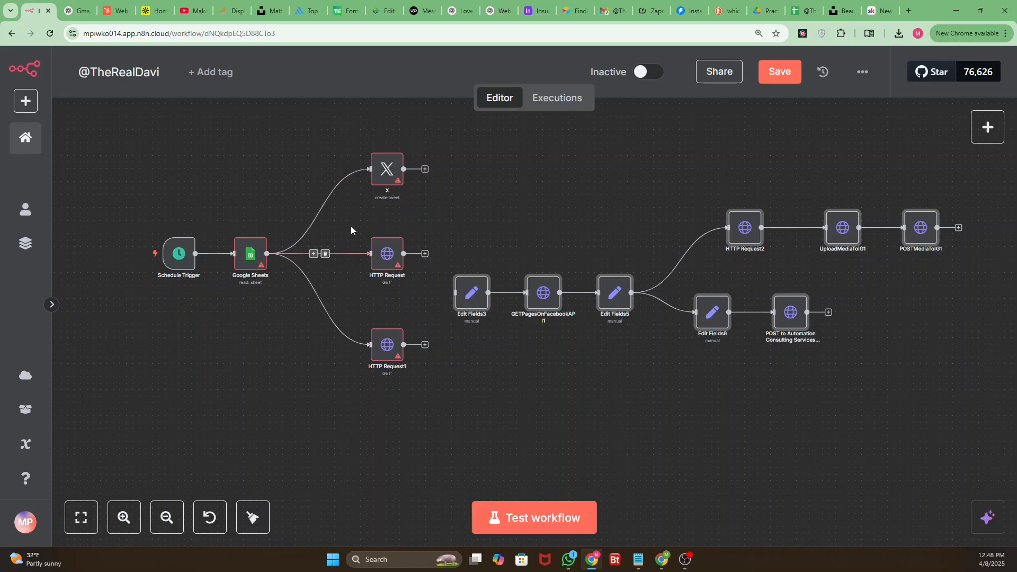
Delete the HTTP Request and HTTP Request1 nodes, and connect Google Sheets to the Edit Fields3 chain moved into their place
left_click_drag(347, 227, 430, 385)
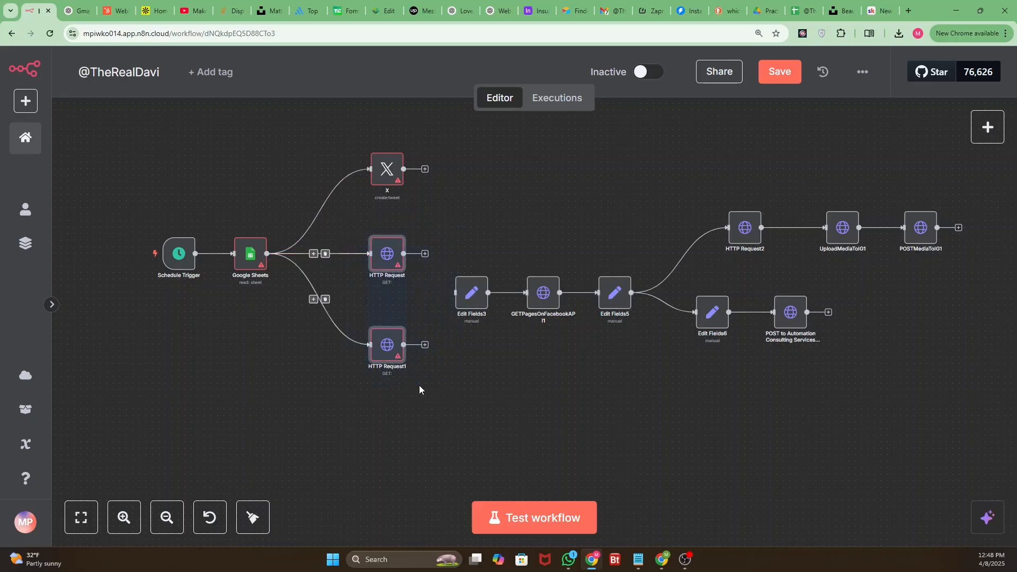
key("Delete")
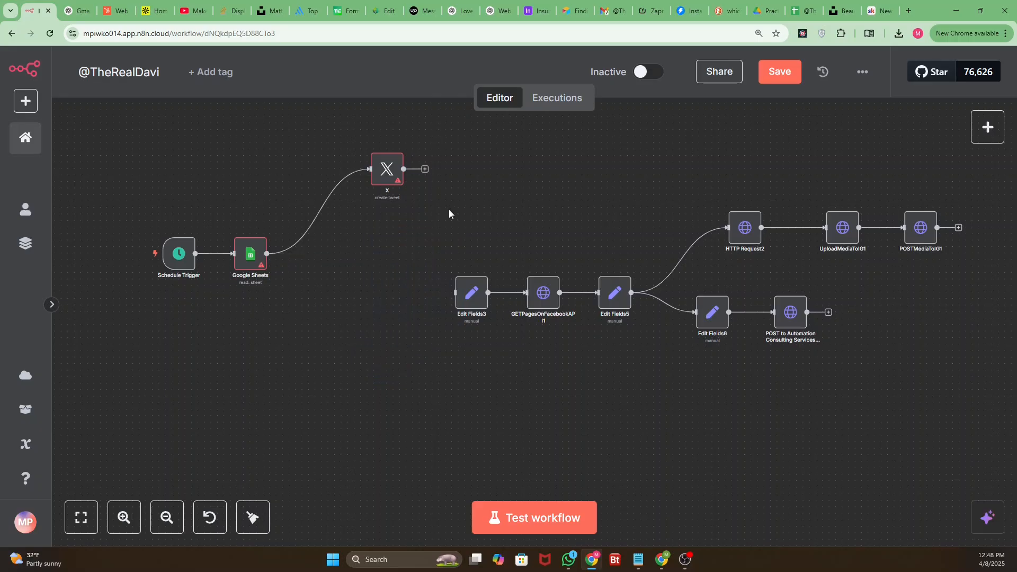
left_click_drag(435, 180, 975, 335)
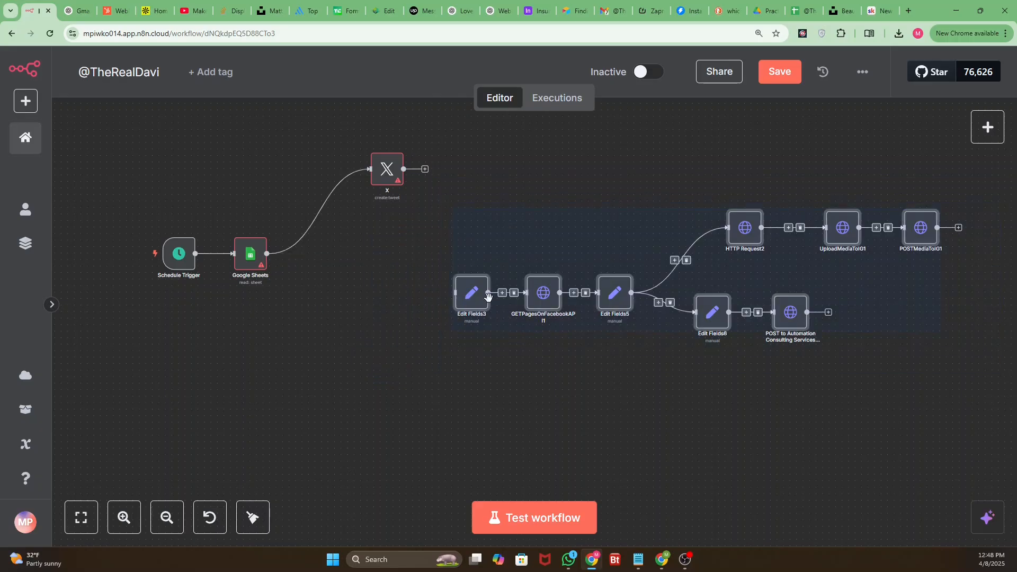
left_click_drag(545, 295, 401, 309)
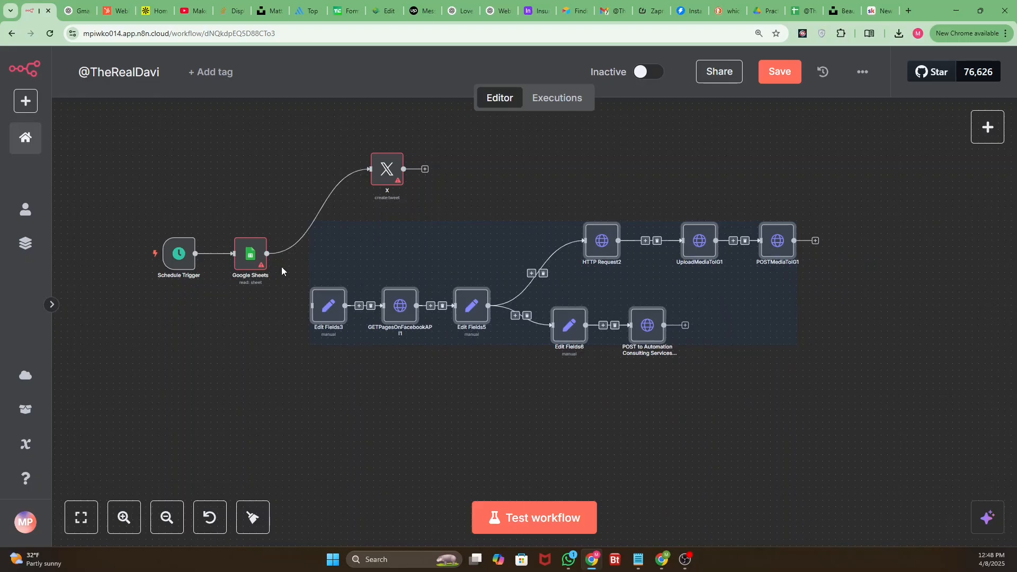
mouse_move(266, 254)
left_mouse_down()
mouse_move(318, 213)
mouse_move(312, 305)
left_mouse_up()
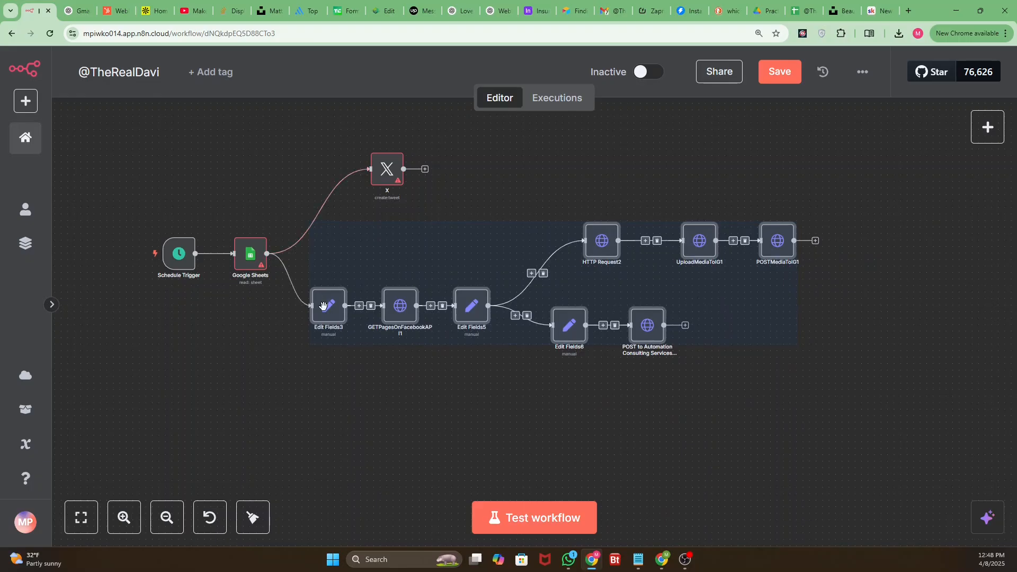
left_click(302, 365)
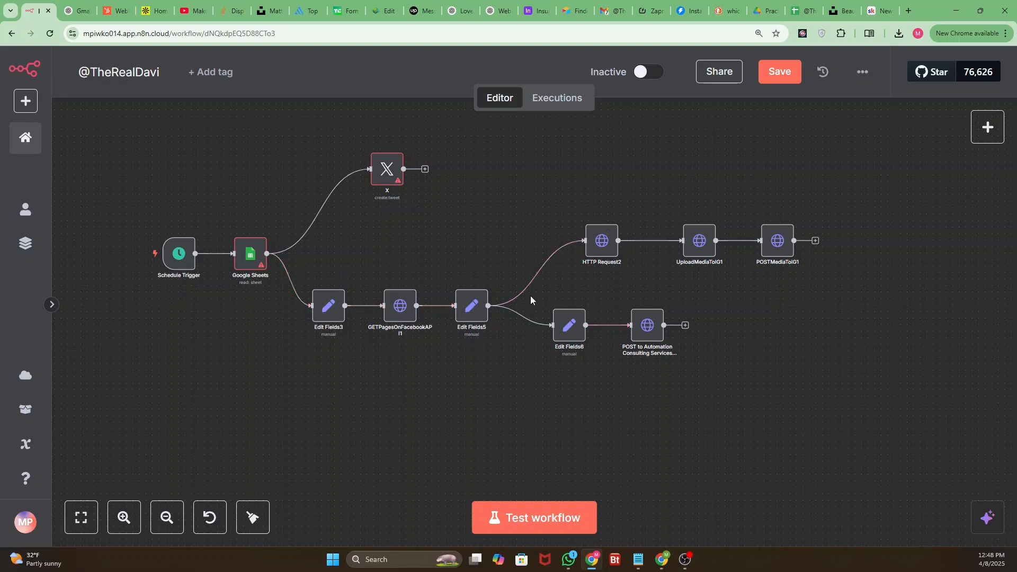
Move Edit Fields6 and the POST to Automation Consulting Services node lower, aligning them directly beneath HTTP Request2 and UploadMediaToIG1
left_click_drag(530, 294, 720, 379)
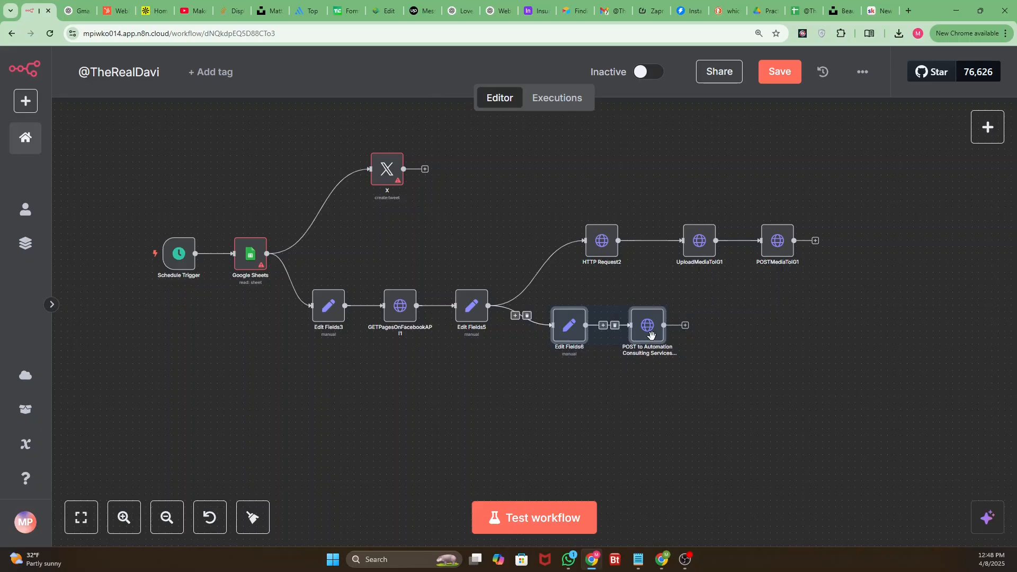
left_click_drag(651, 342, 671, 373)
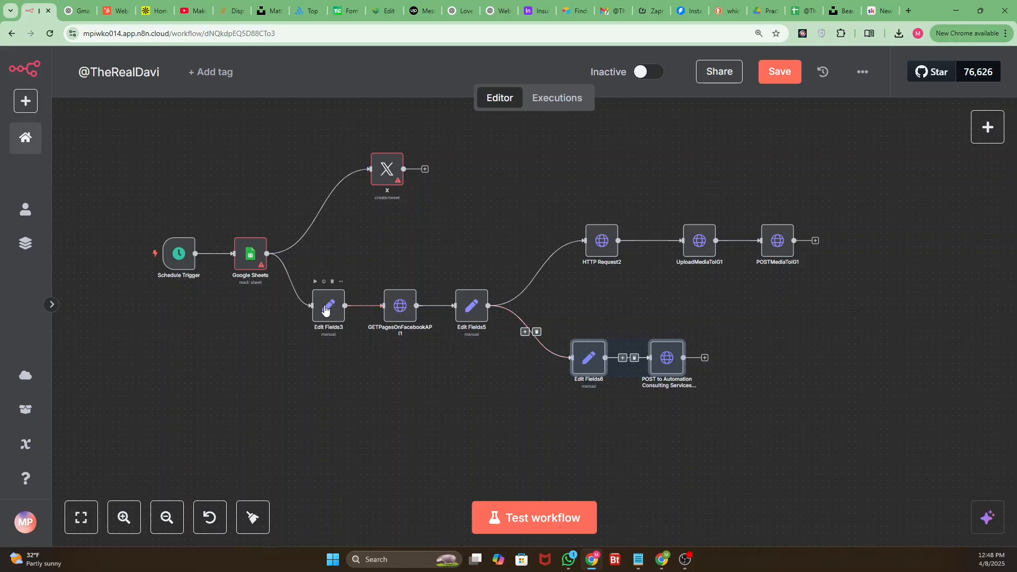
left_click_drag(578, 360, 604, 366)
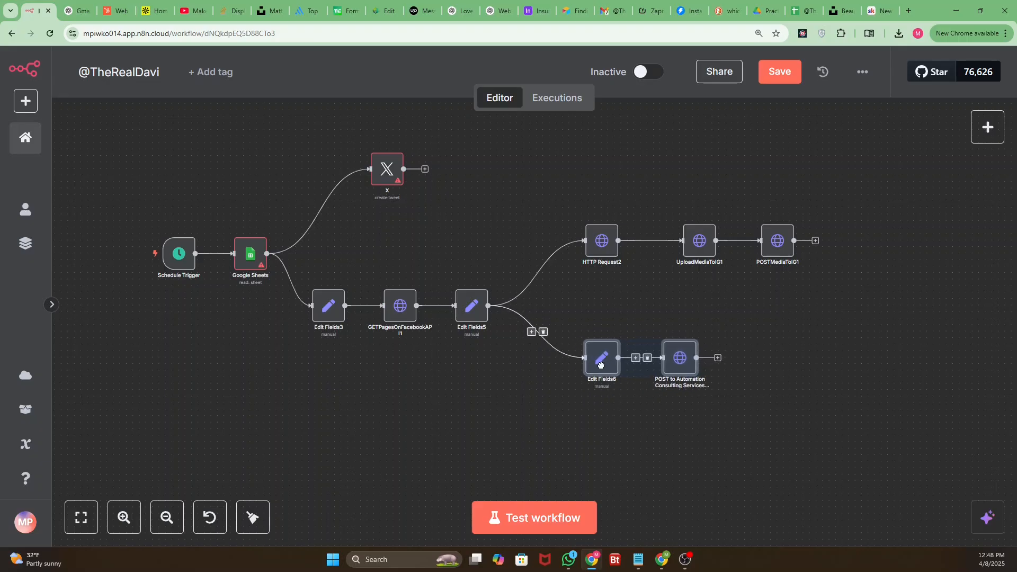
left_click(770, 422)
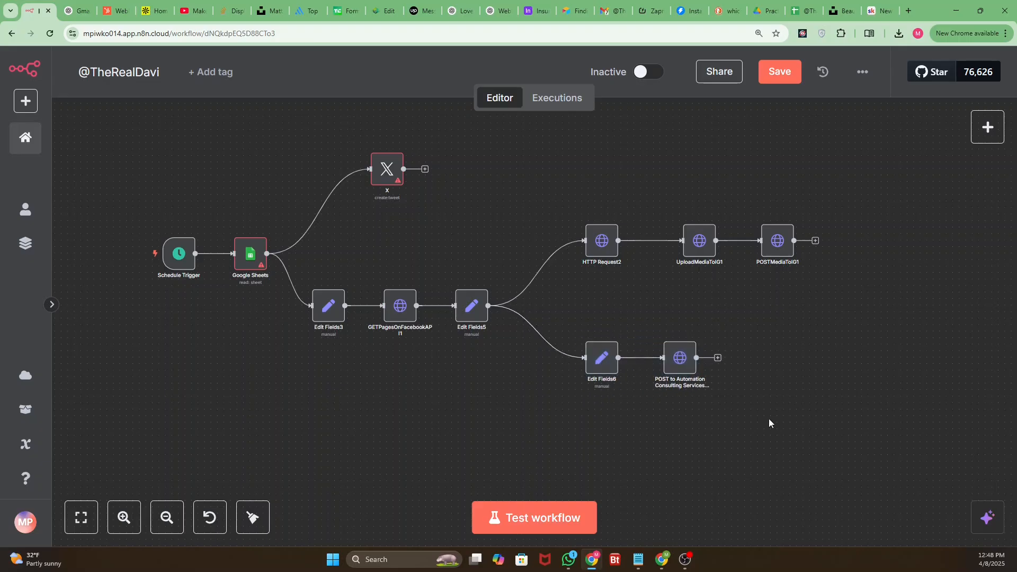
left_click_drag(688, 368, 709, 372)
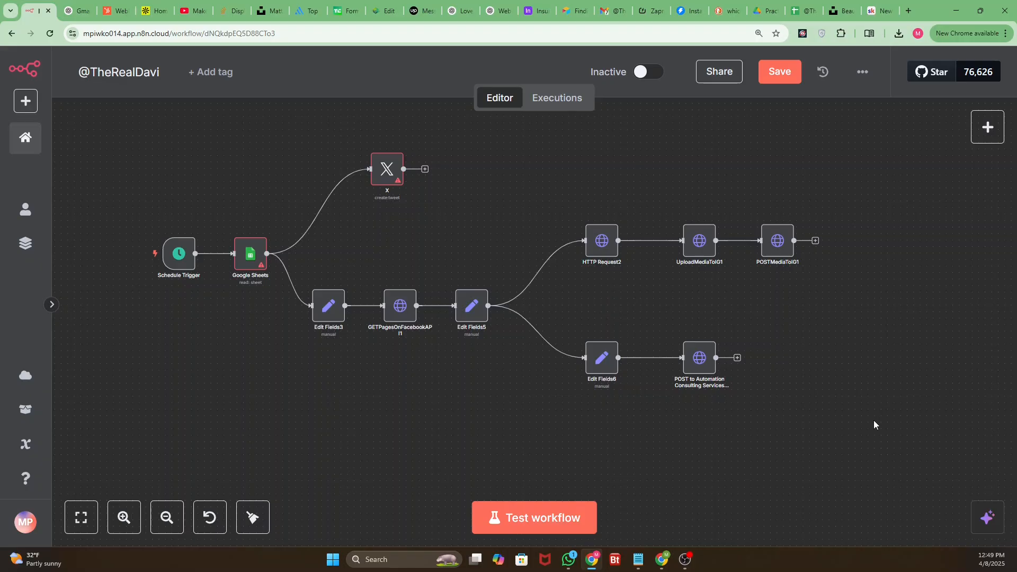
Open X in a new browser tab and log out of the Kinnect account
left_click(910, 11)
type("twitter")
key("Return")
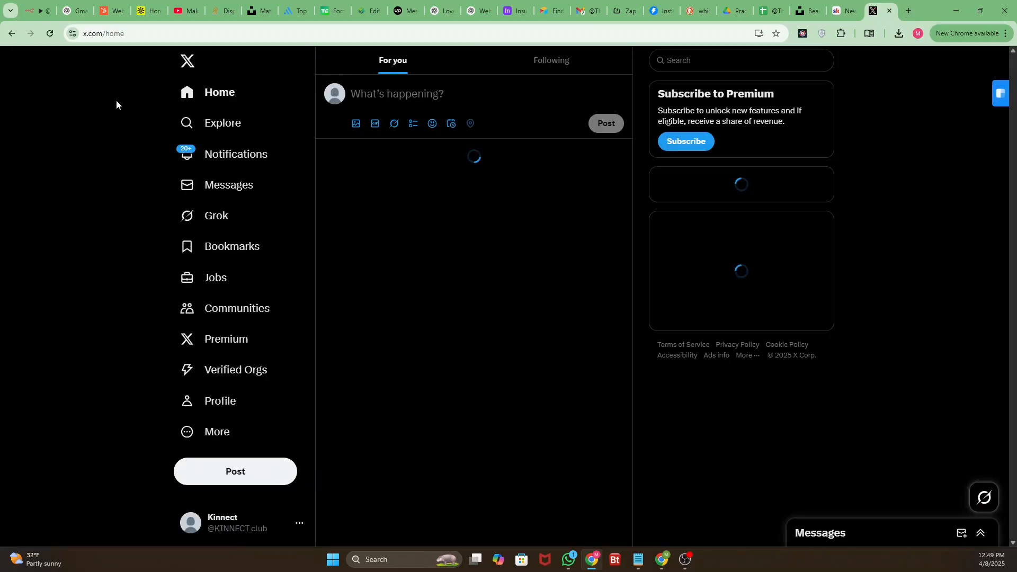
left_click(223, 522)
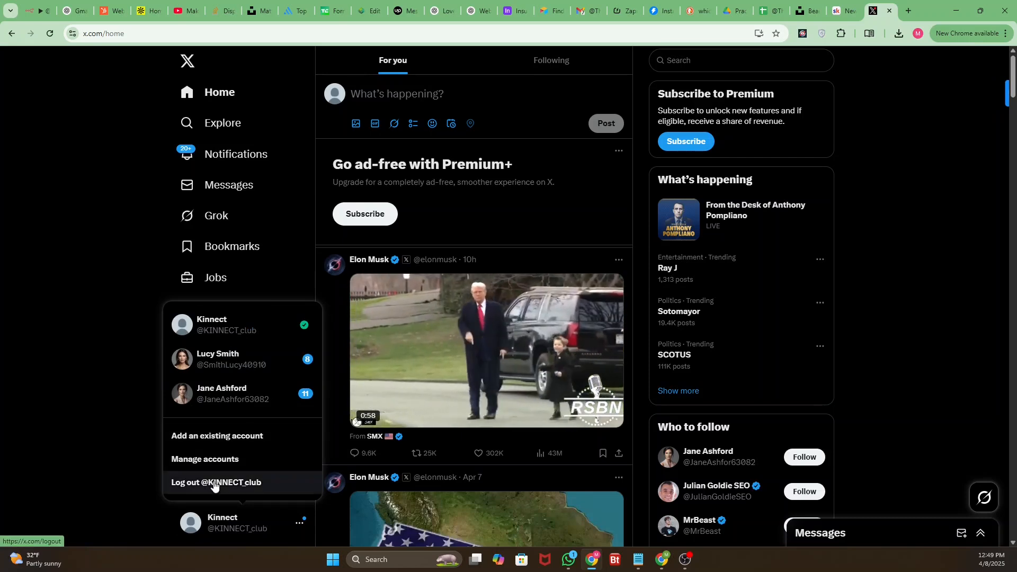
left_click(214, 483)
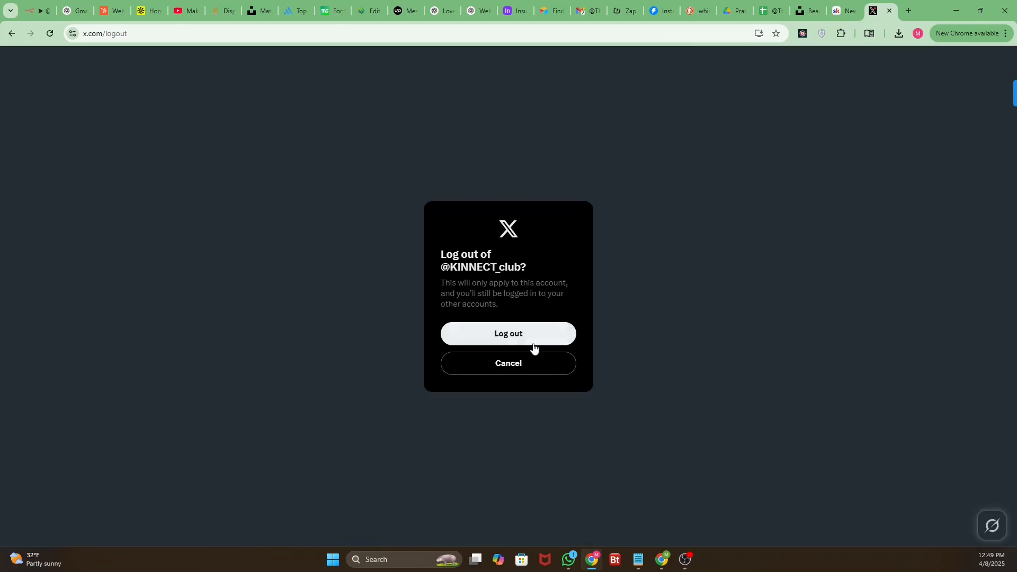
left_click(505, 330)
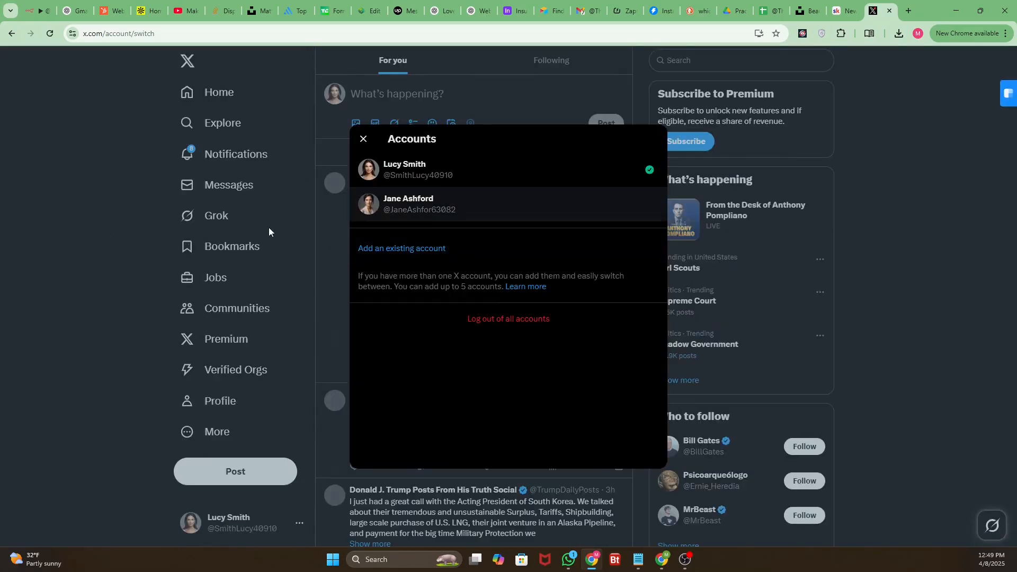
left_click(363, 139)
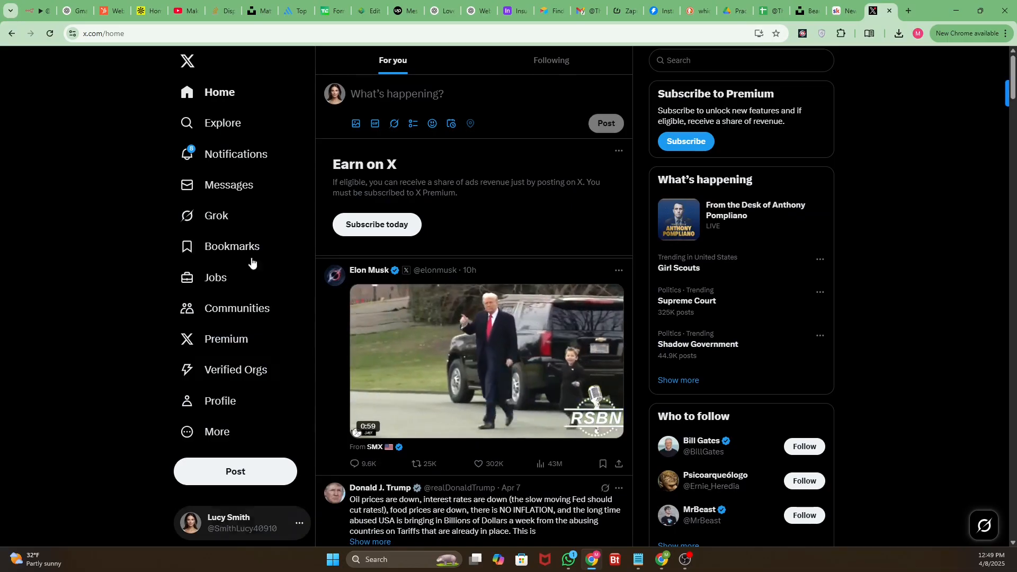
Switch to another Chrome profile, search Google for "twitter" and open the X home page from the results
left_click(918, 34)
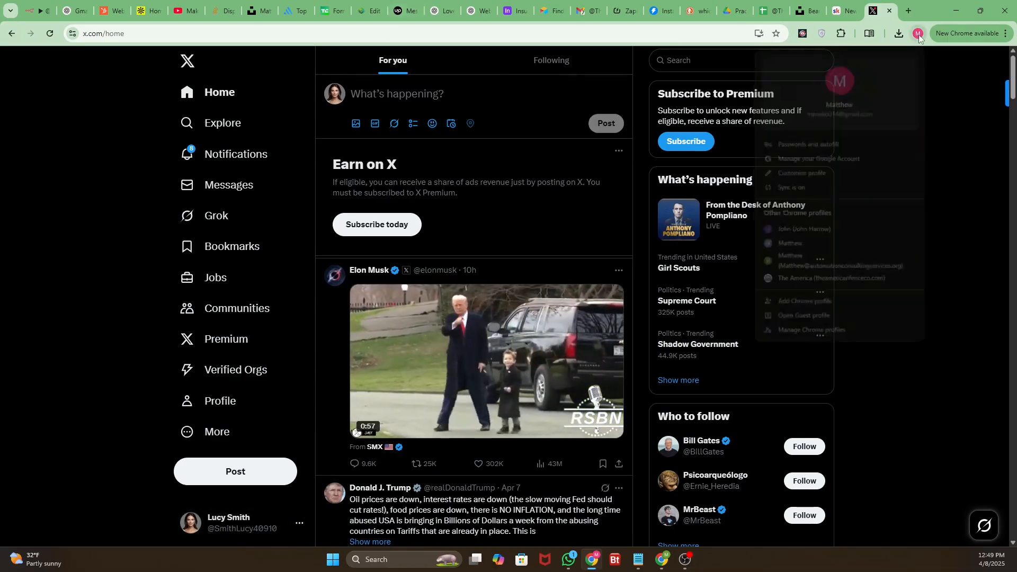
left_click(806, 231)
type("twitter")
key("Return")
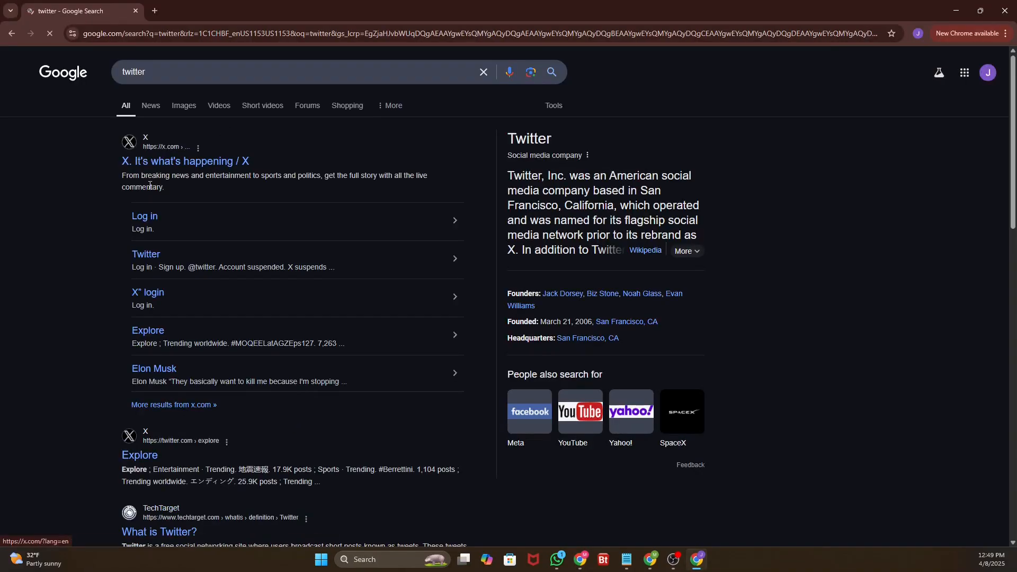
left_click(177, 164)
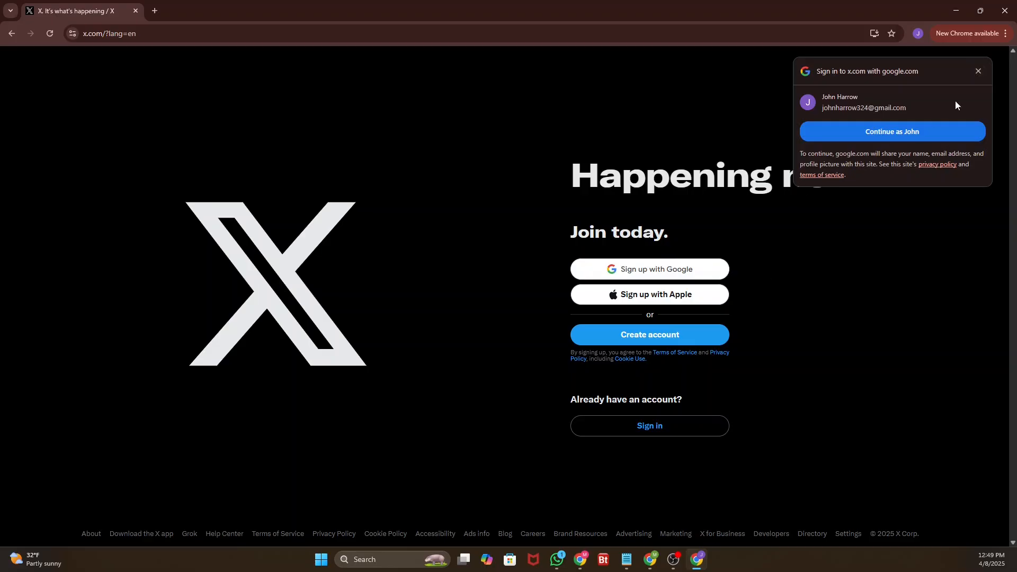
Dismiss the Google sign-in prompt and sign up for X with the profile's Google account
left_click(977, 71)
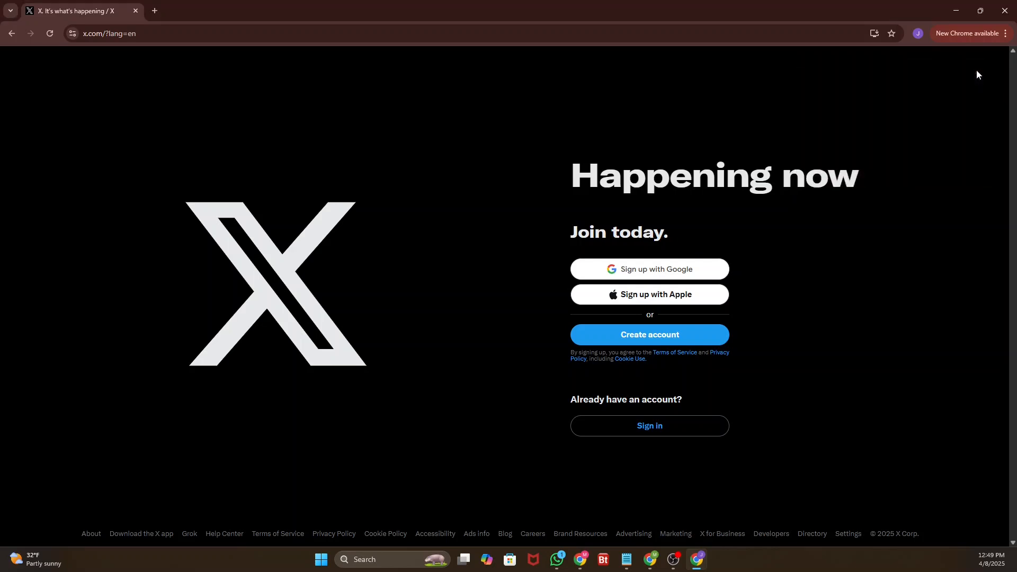
left_click(663, 272)
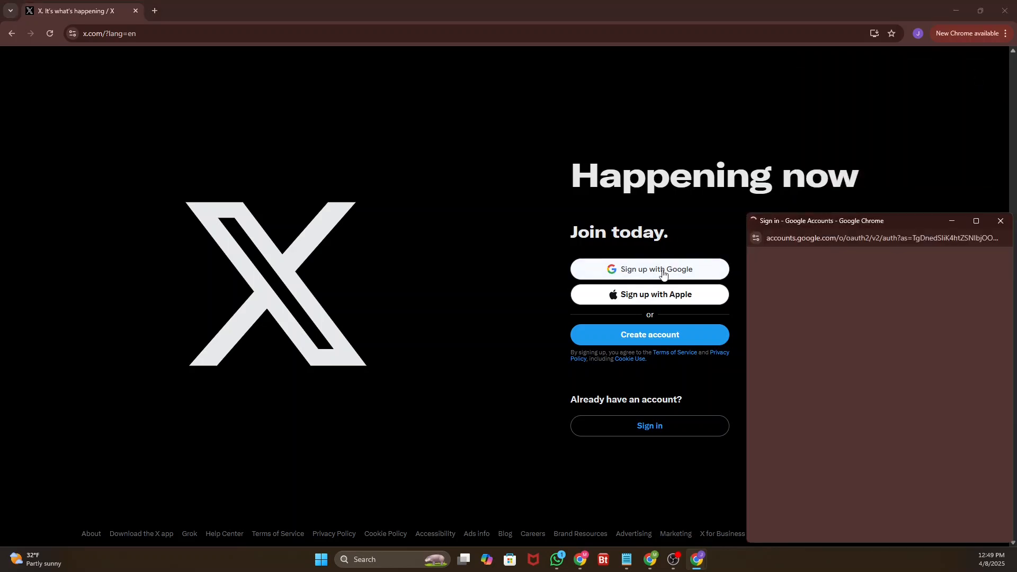
left_click(842, 377)
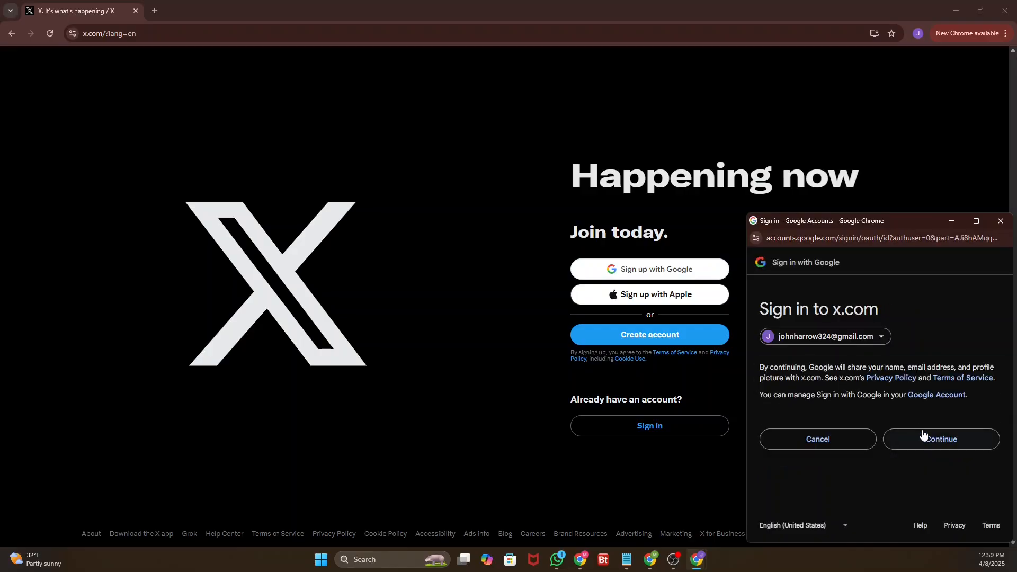
left_click(940, 440)
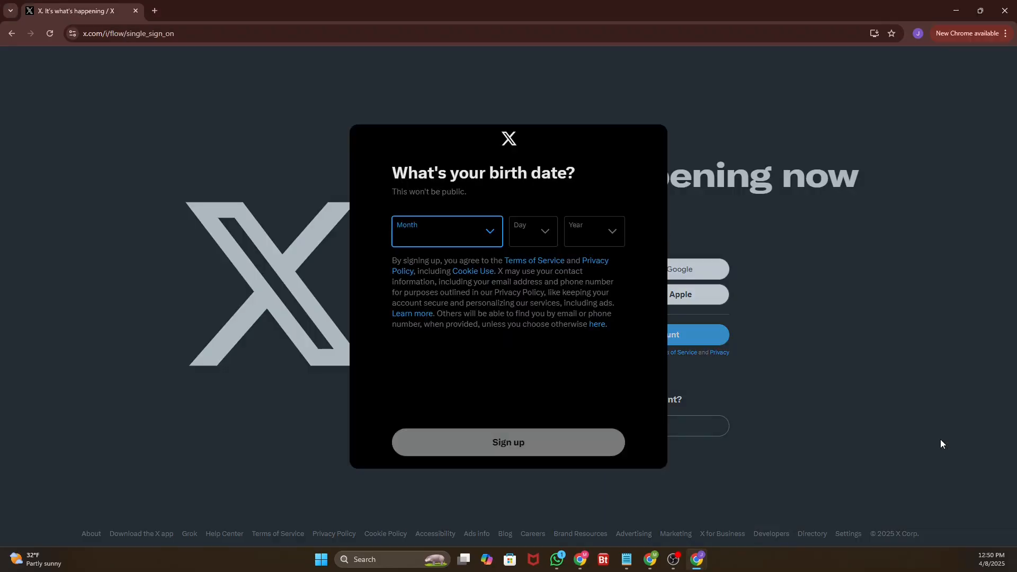
Fill in the birth date's month, day and year, and submit the X sign-up
left_click(474, 232)
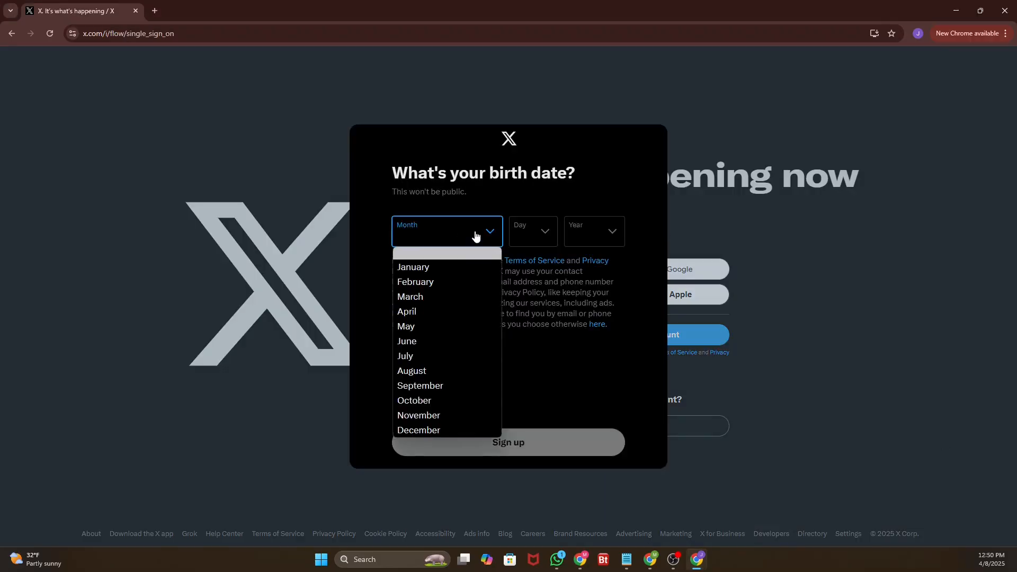
left_click(431, 268)
left_click(536, 244)
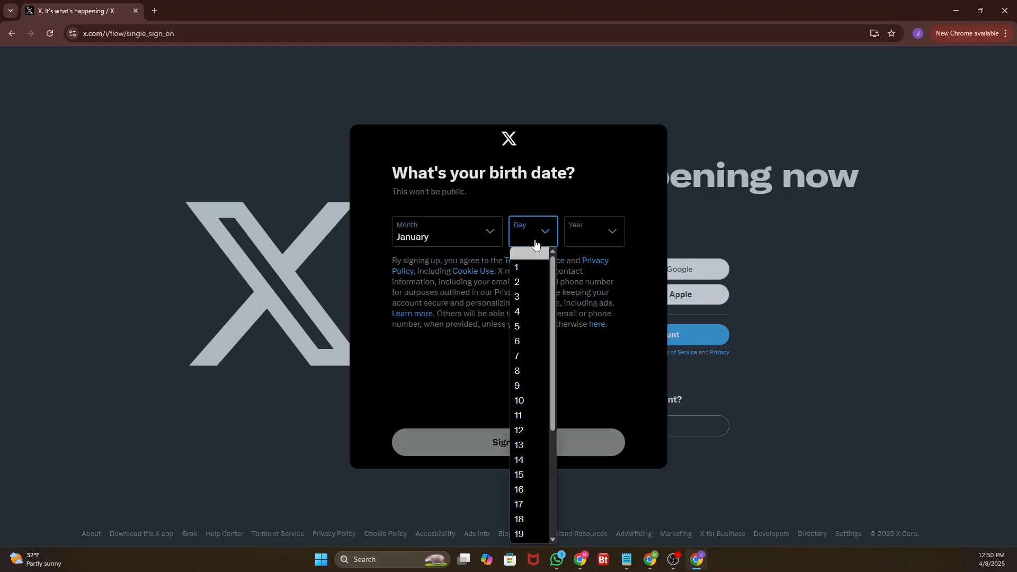
left_click(532, 266)
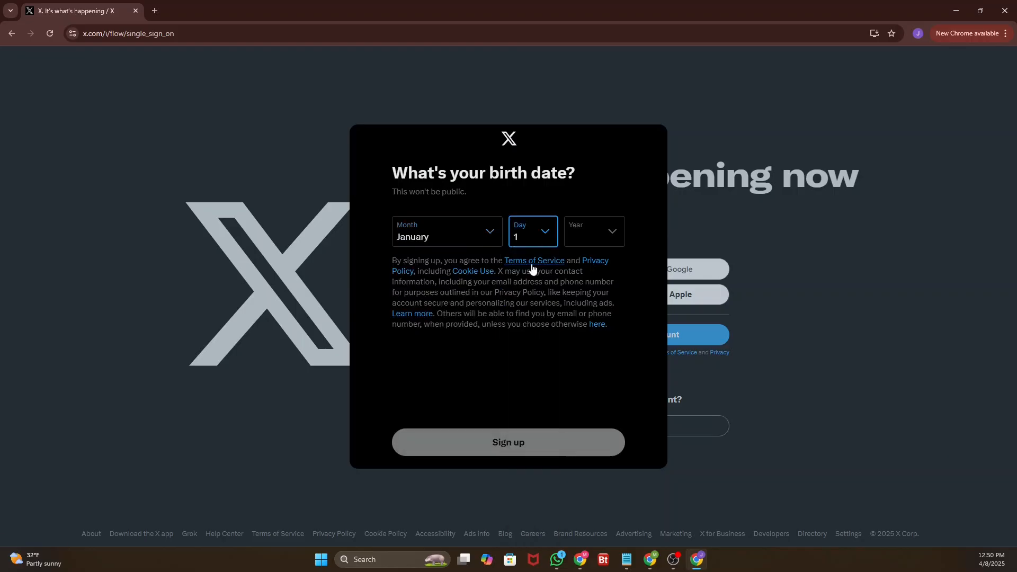
left_click(617, 233)
scroll(583, 516, "down", 4)
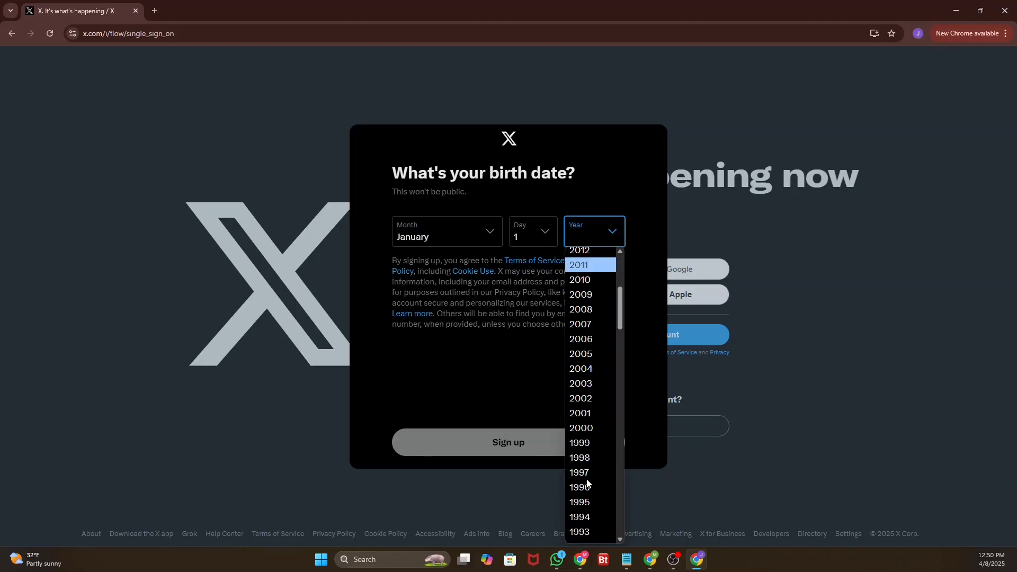
scroll(583, 522, "down", 2)
left_click(582, 493)
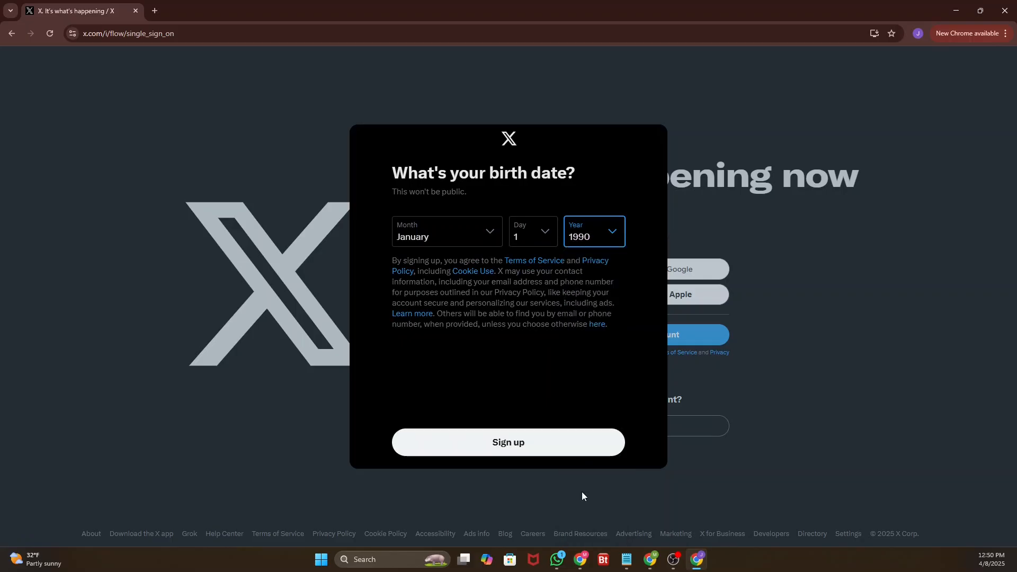
left_click(516, 452)
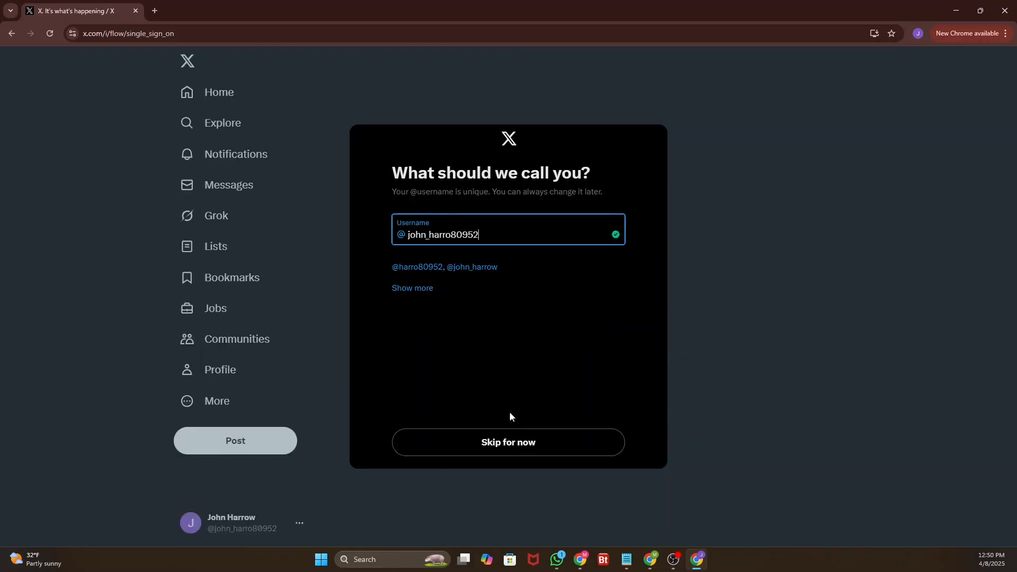
Keep the suggested username and skip the optional account setup prompts
double_click(485, 235)
left_click(493, 311)
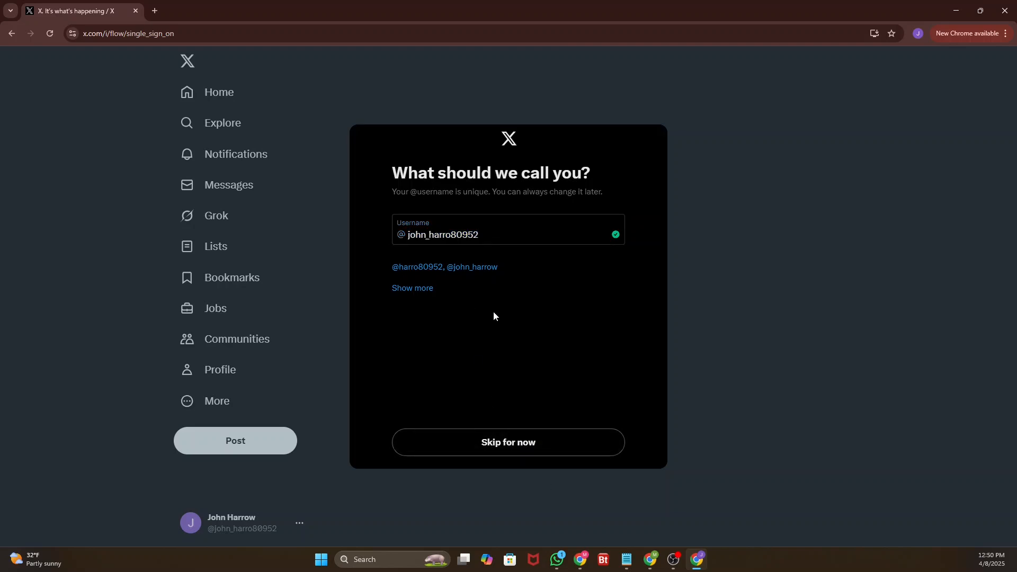
left_click(508, 443)
left_click(507, 350)
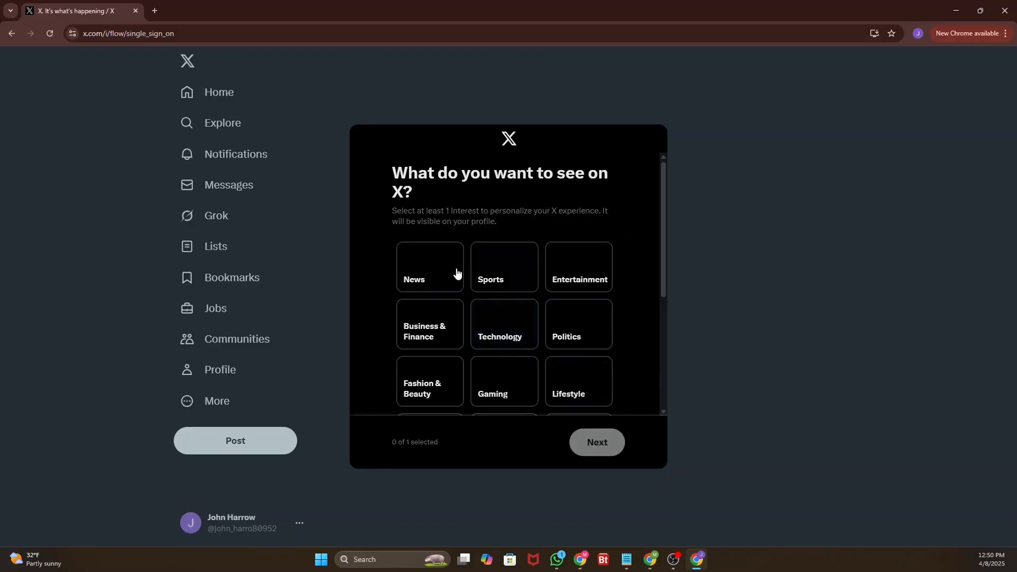
Choose Sports as the interest and follow Elon Musk to complete the X account setup
left_click(504, 279)
left_click(605, 442)
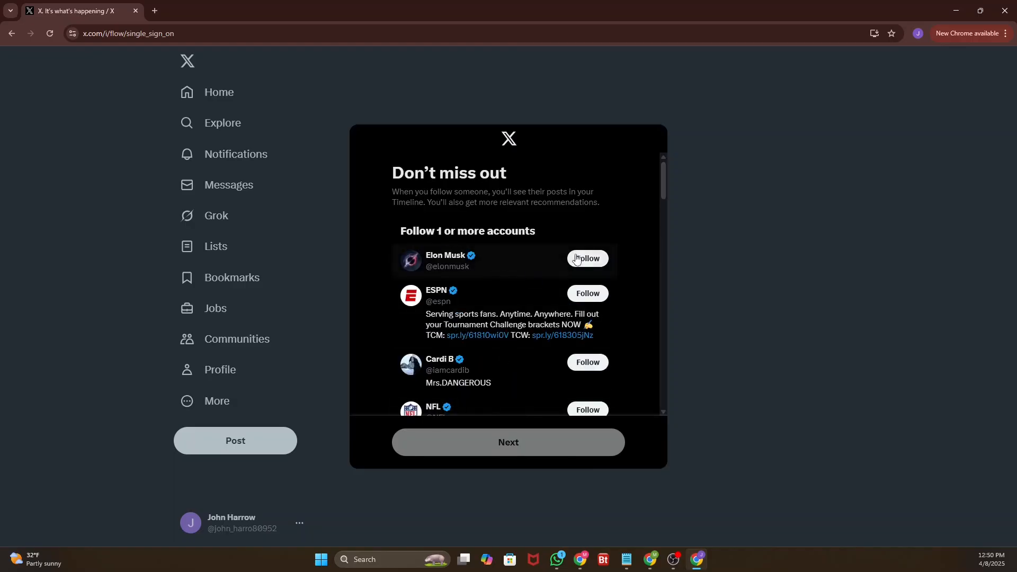
left_click(596, 268)
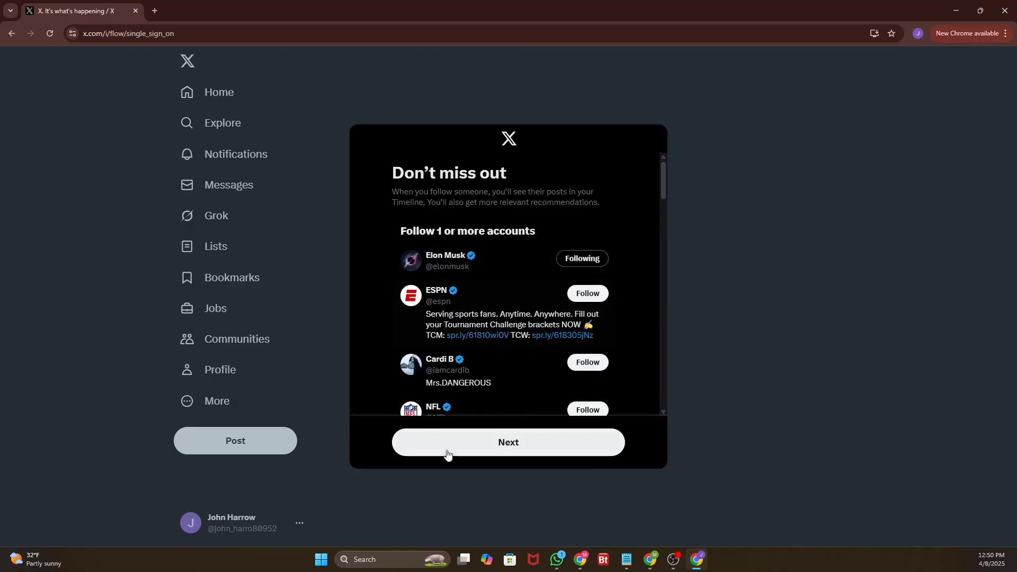
left_click(512, 444)
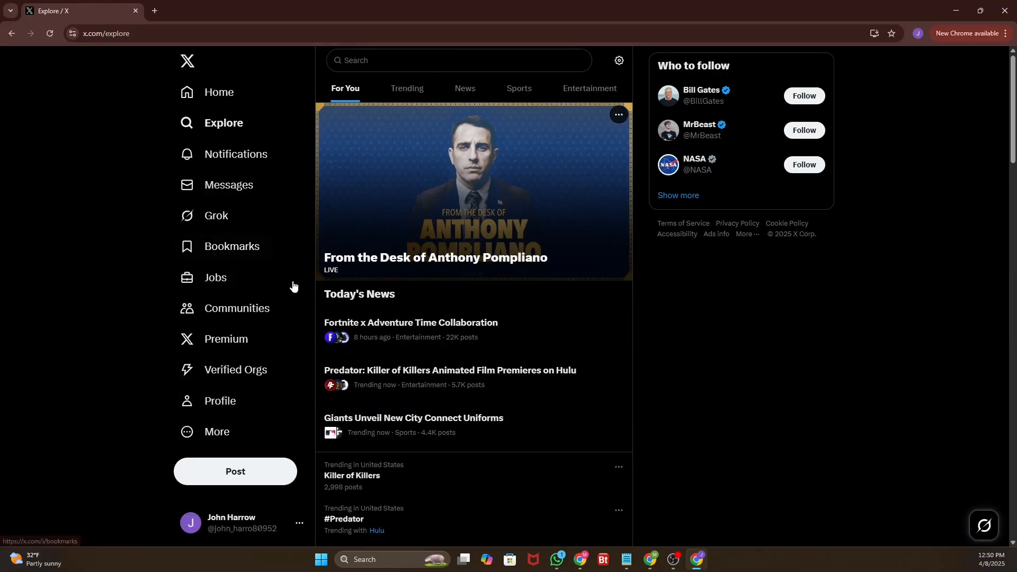
Search for "developer.x.com google search" in a new tab and open the Twitter Developer site from the results
scroll(432, 344, "down", 4)
scroll(432, 344, "up", 4)
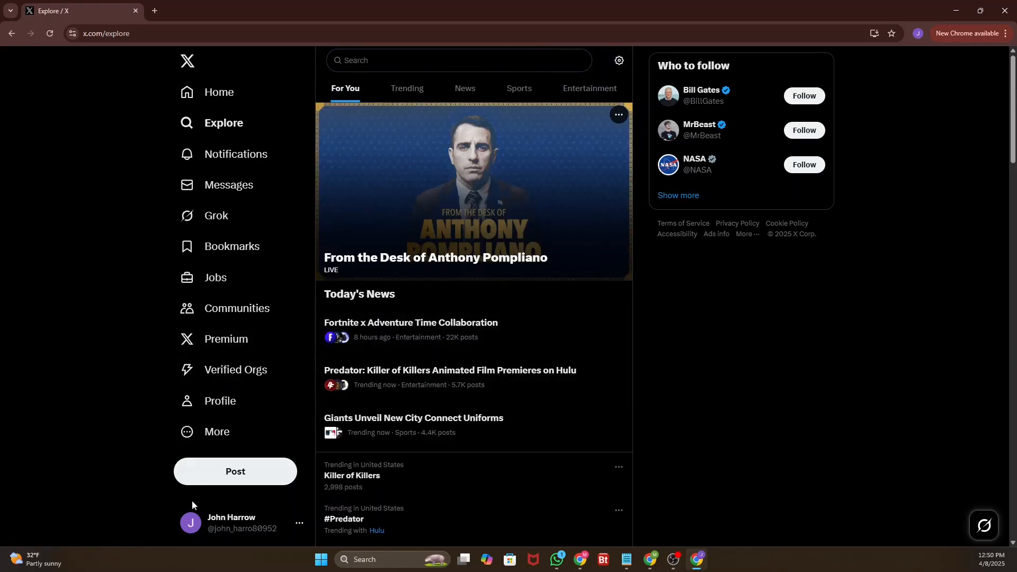
left_click(150, 10)
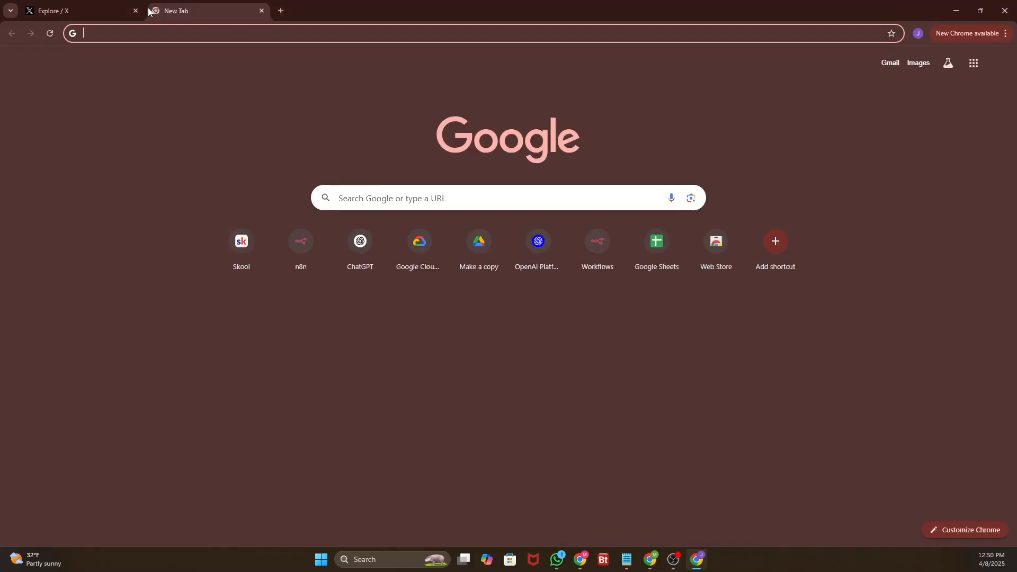
type("developer.")
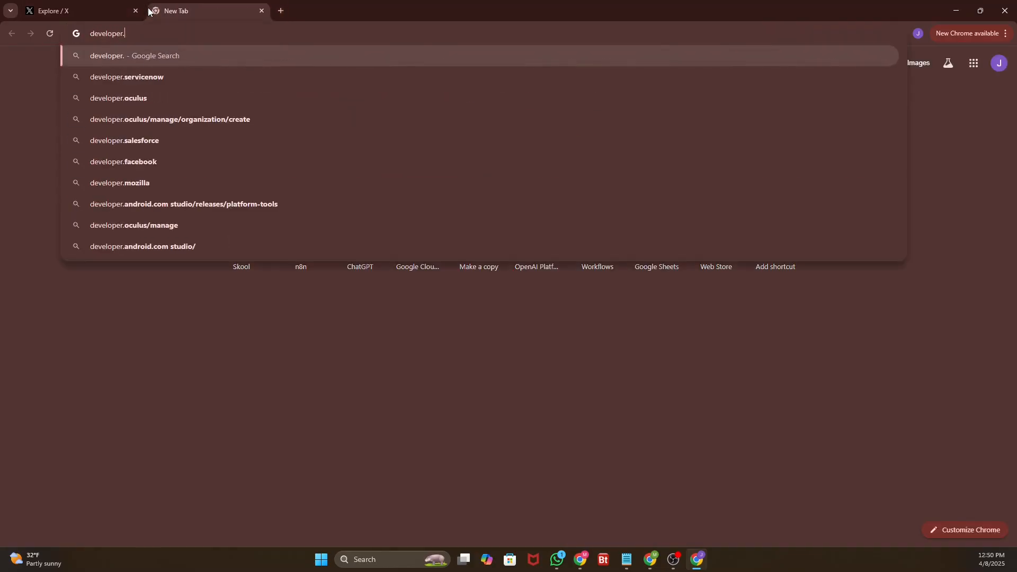
type("x.com google search")
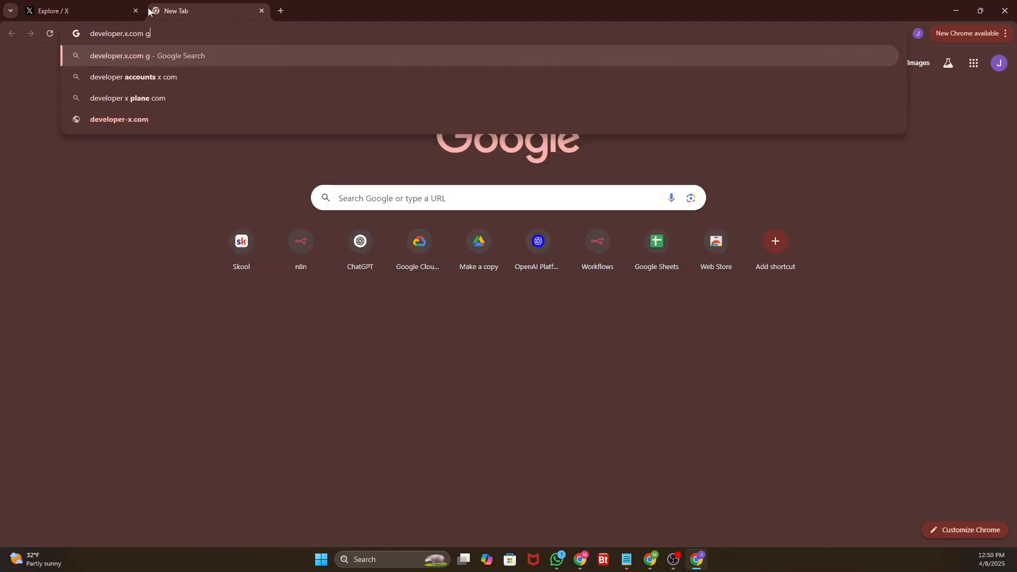
key("Return")
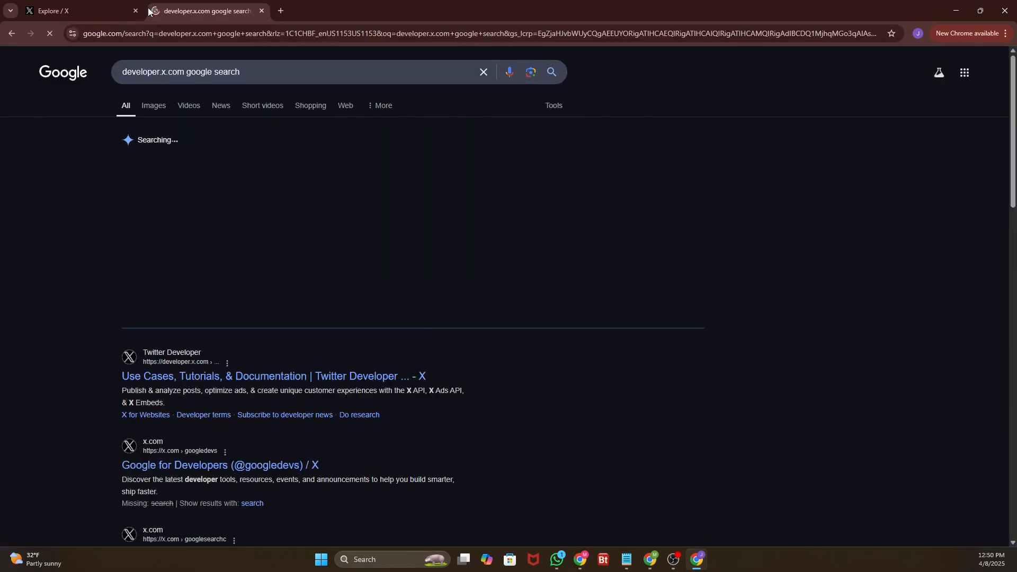
left_click(186, 361)
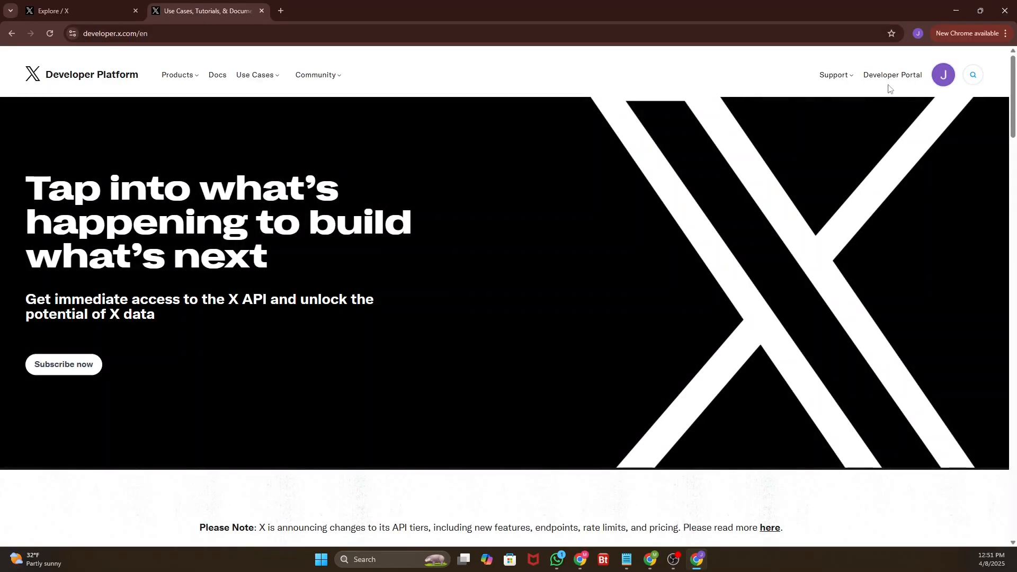
Examine the web address of the X Developer Platform page, developer.x.com/en
left_click(118, 32)
double_click(119, 30)
triple_click(119, 31)
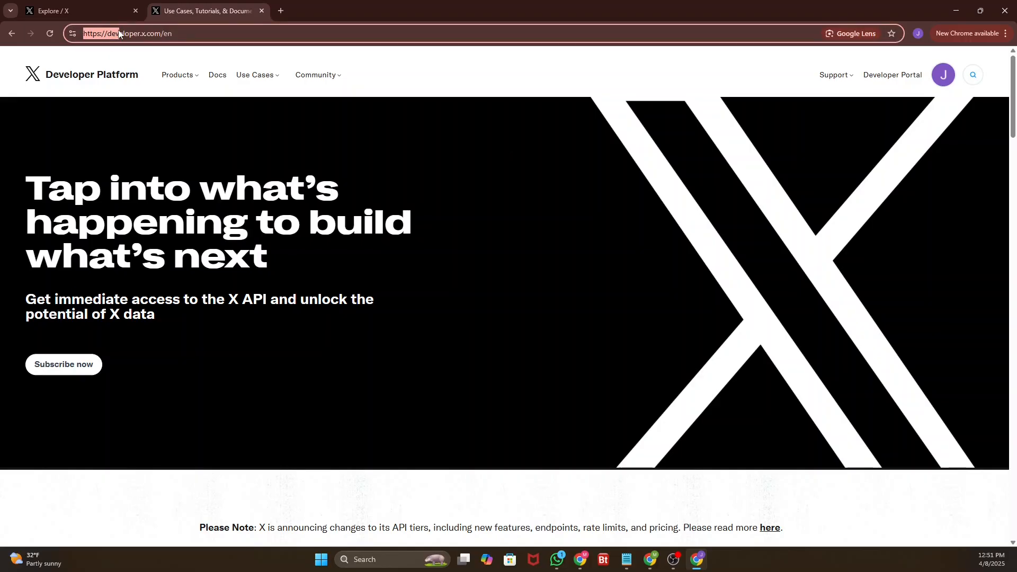
key("ctrl+plus")
key("ctrl+plus")
key("ctrl+minus")
key("ctrl+minus")
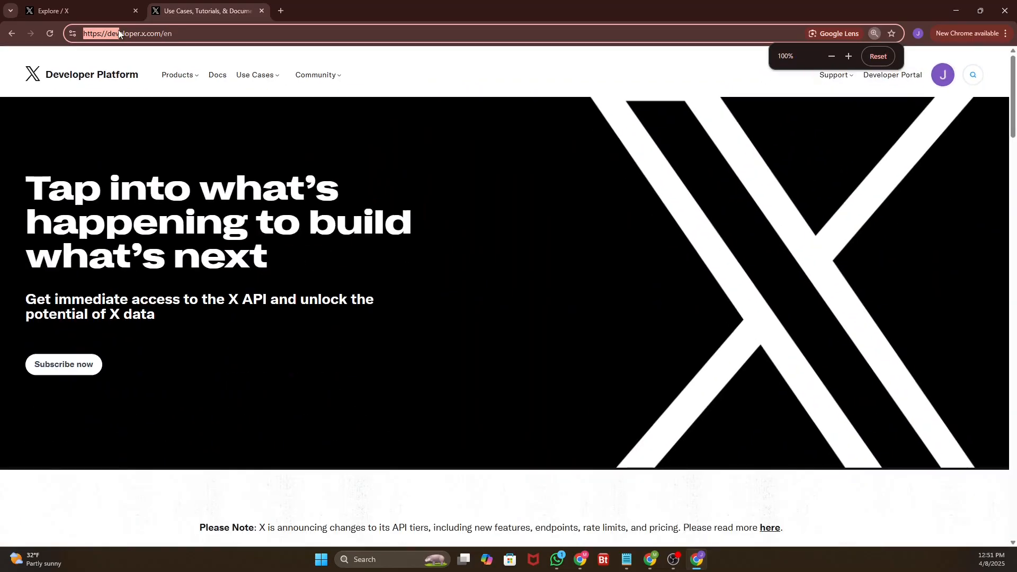
double_click(228, 29)
triple_click(209, 38)
double_click(209, 38)
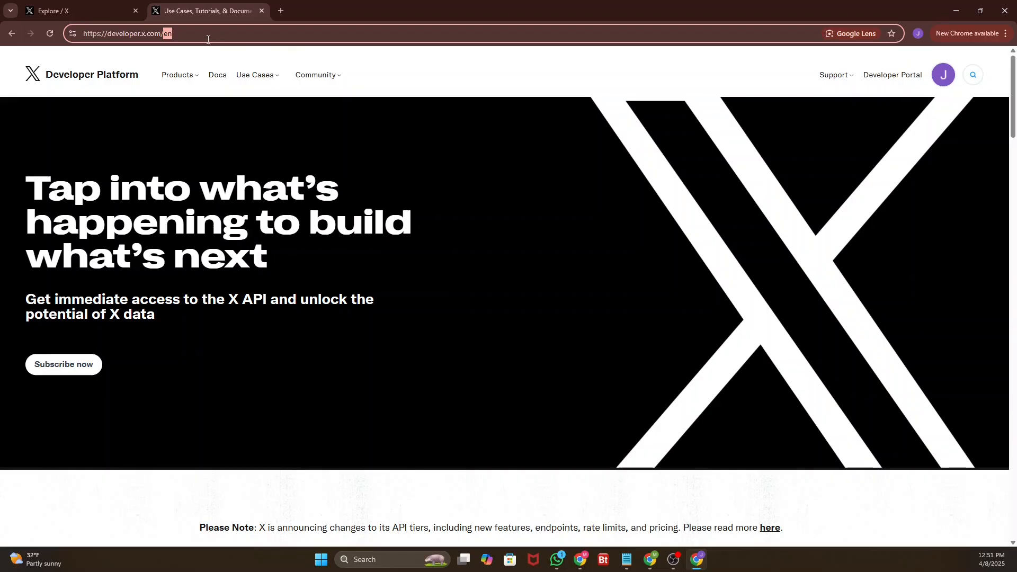
left_click(556, 71)
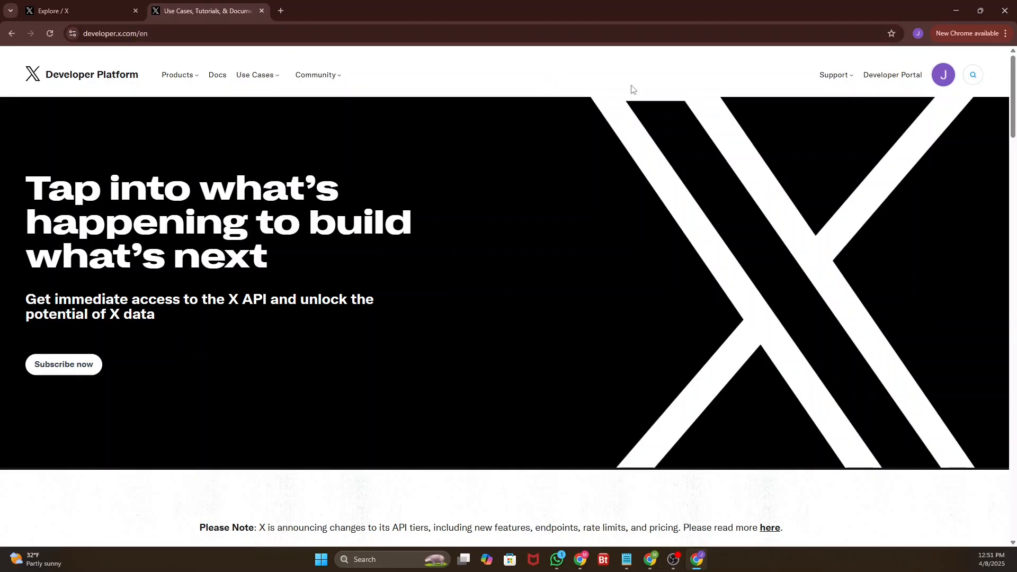
Open the Developer Portal and choose to sign up for a free account
left_click(894, 77)
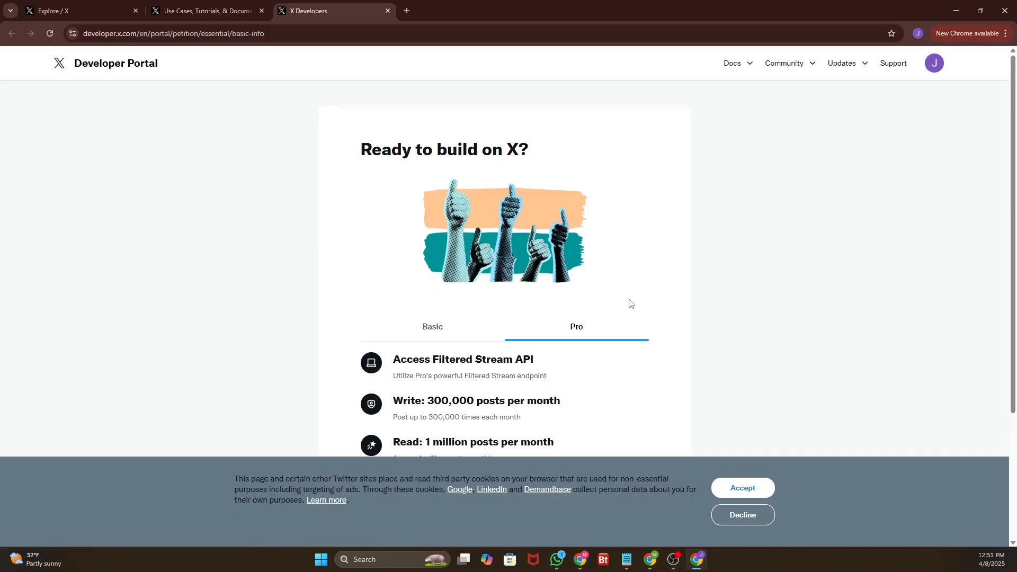
scroll(630, 303, "down", 3)
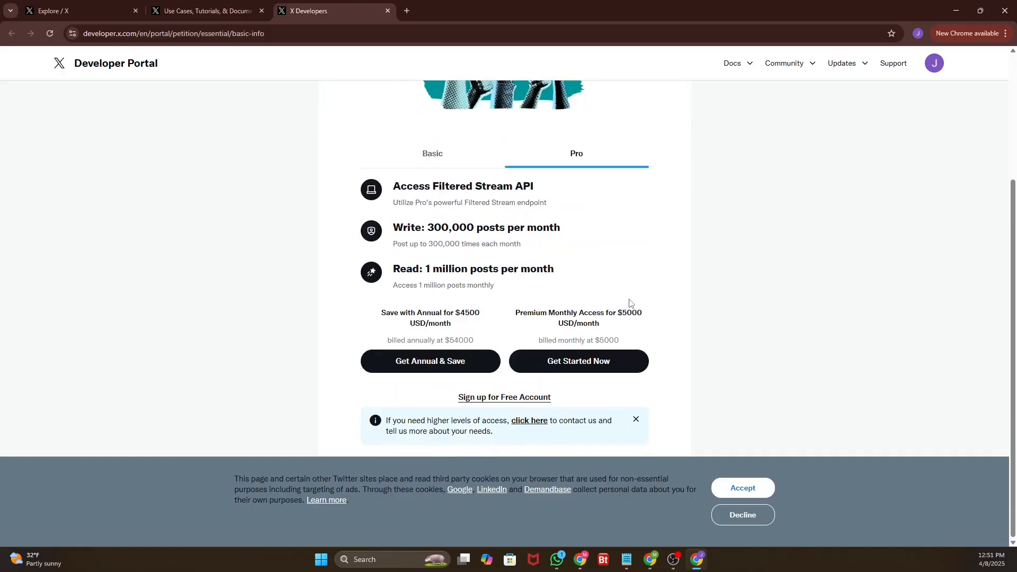
left_click(512, 398)
Describe the API use case as automating the Twitter account with cool posts people interact with, to get 1 million followers and become as famous as Elon Musk
left_click(456, 232)
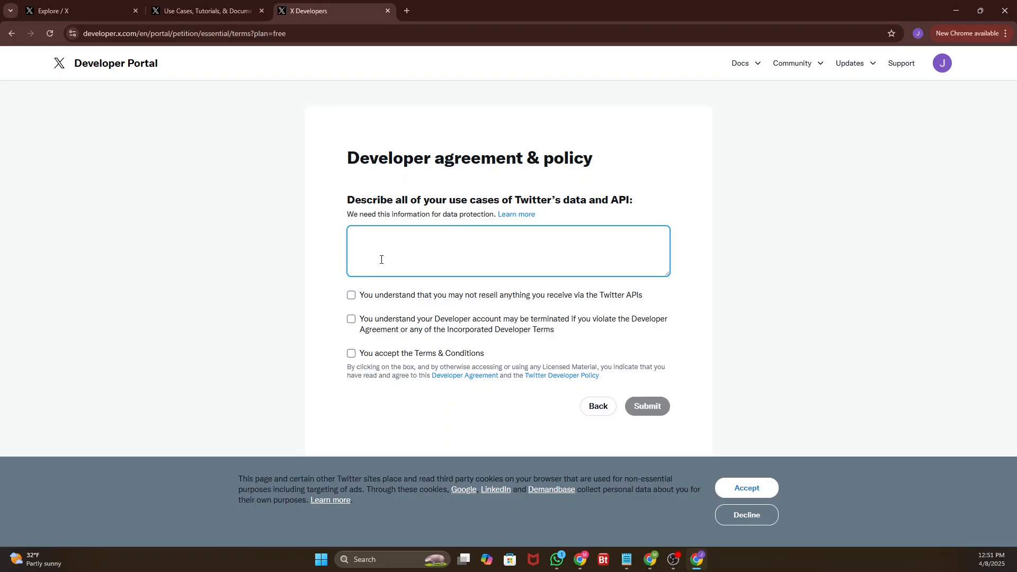
type("I am going to au")
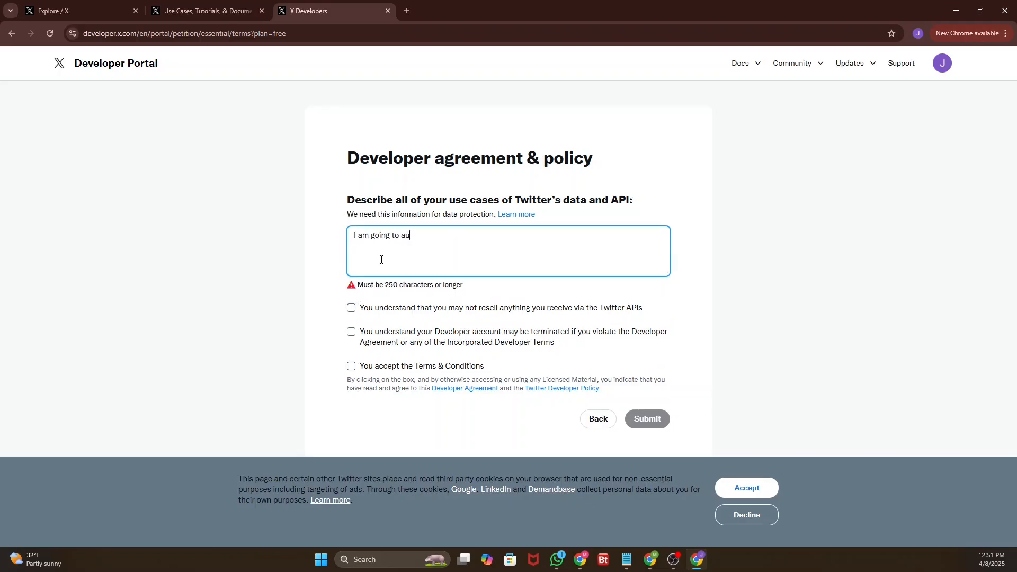
type("tomate my Twitter account I want to do sll sorts of co")
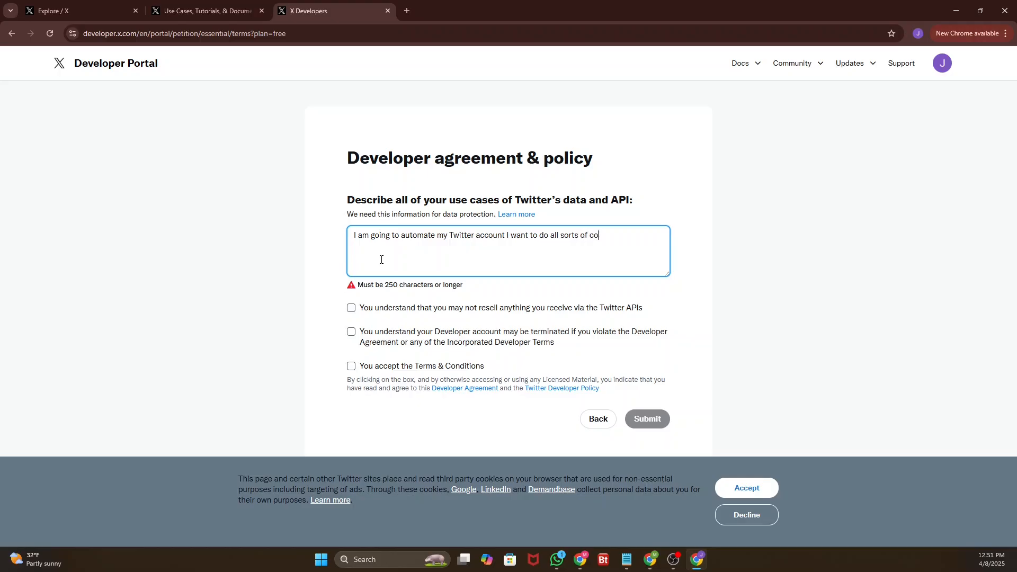
type("oo posts about cool stuff and I want people to int")
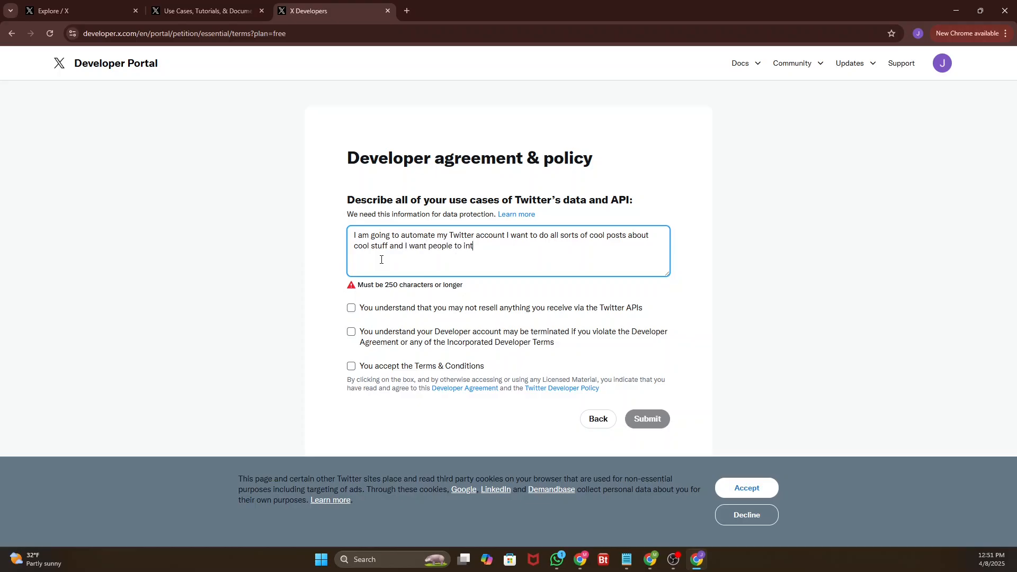
type("eract with it and I don't care who follows me a")
key("BackSpace")
type("or who")
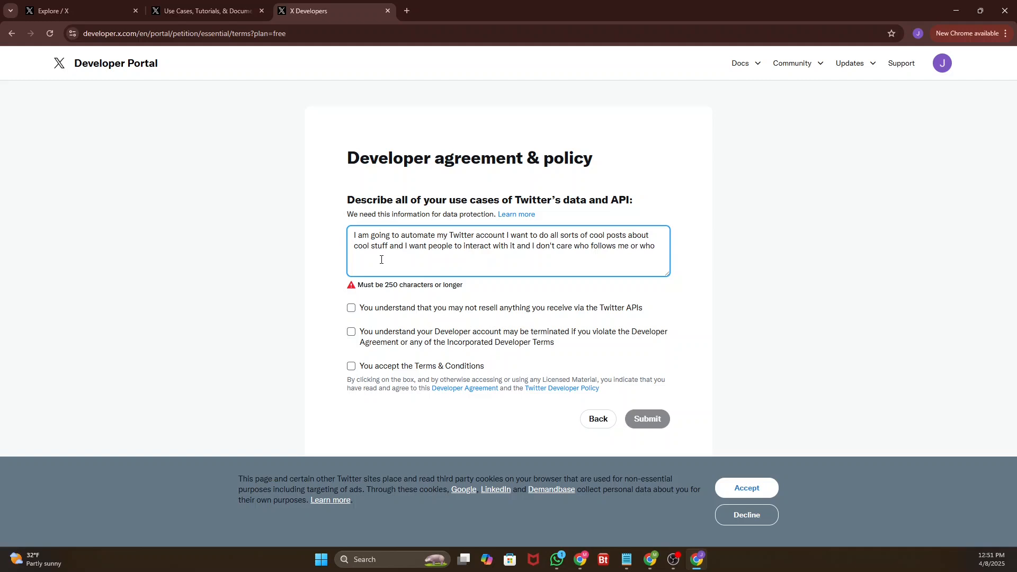
type(" reads my content as ")
type("longas")
type(" I get ")
type("1 million followers and ")
type("ep")
type("I becom")
type("e as rich and famous")
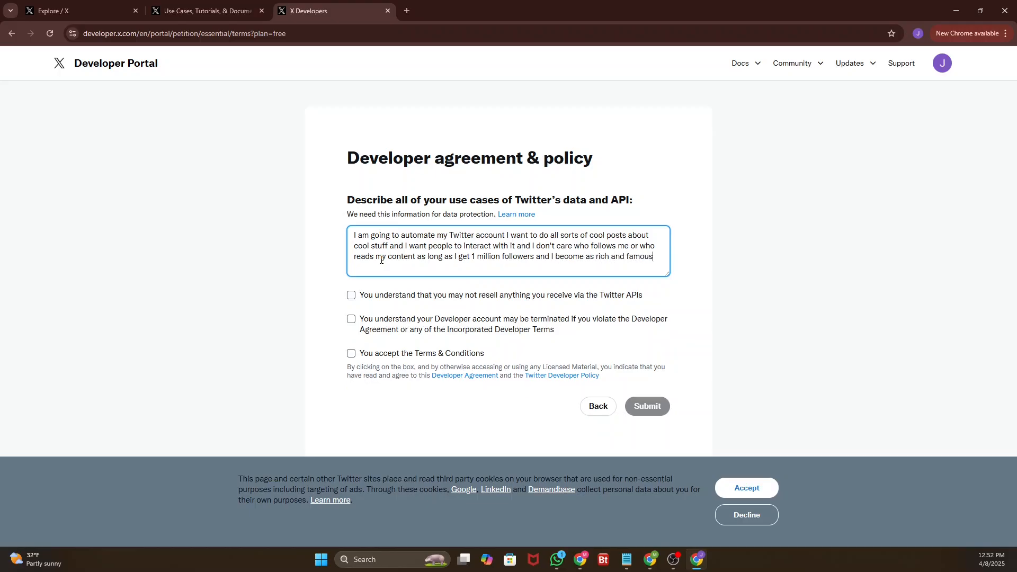
type(" as Elon Musk.")
Agree to the resale, account termination and Terms & Conditions statements, and submit the developer agreement
left_click(350, 295)
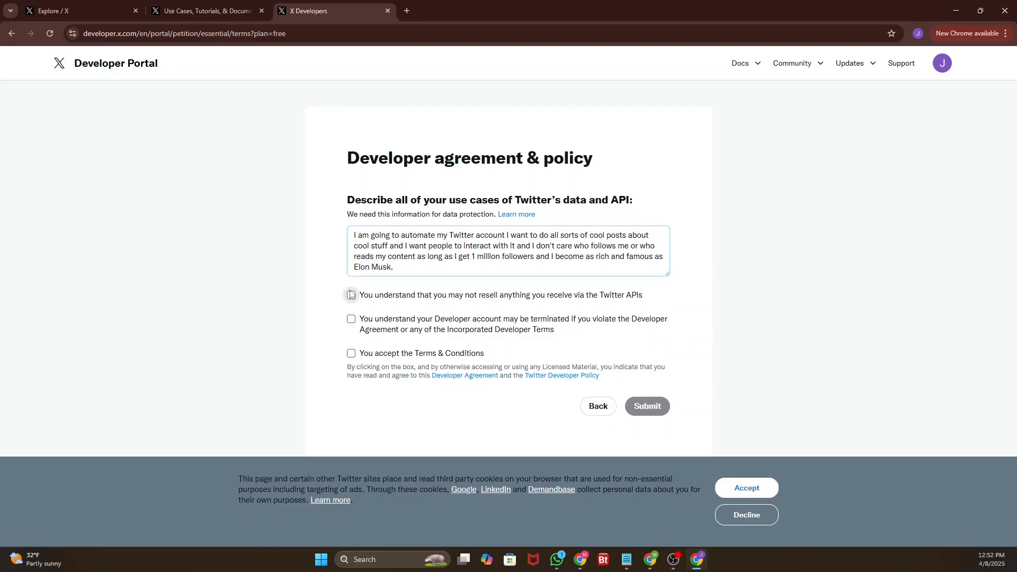
left_click(351, 295)
left_click(352, 319)
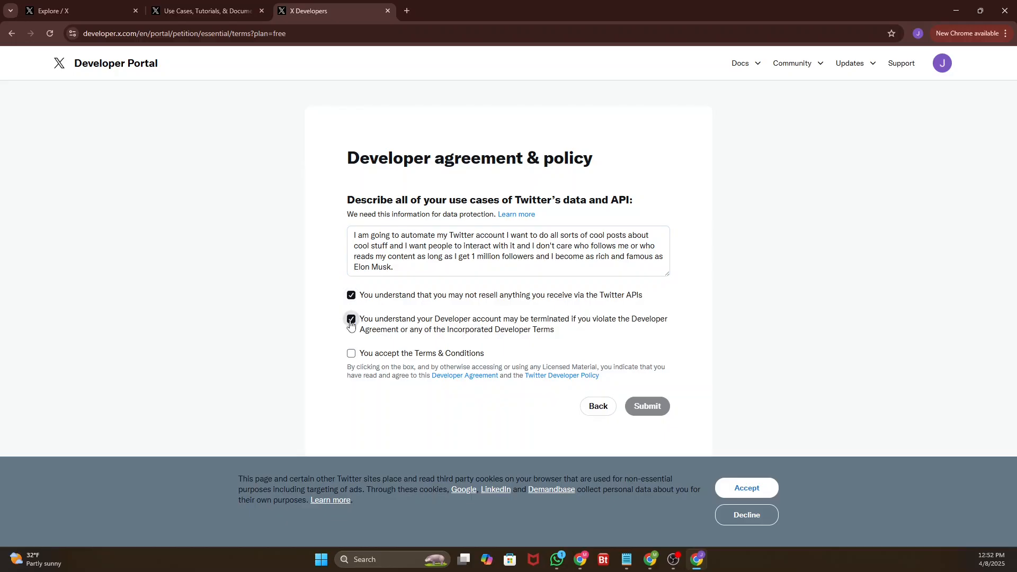
left_click(350, 354)
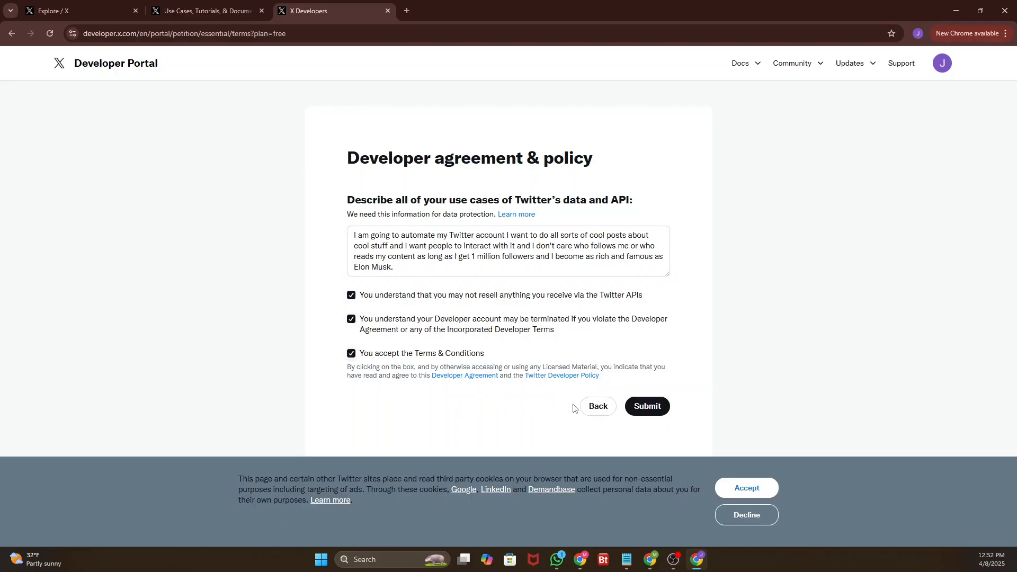
left_click(647, 411)
left_click(649, 412)
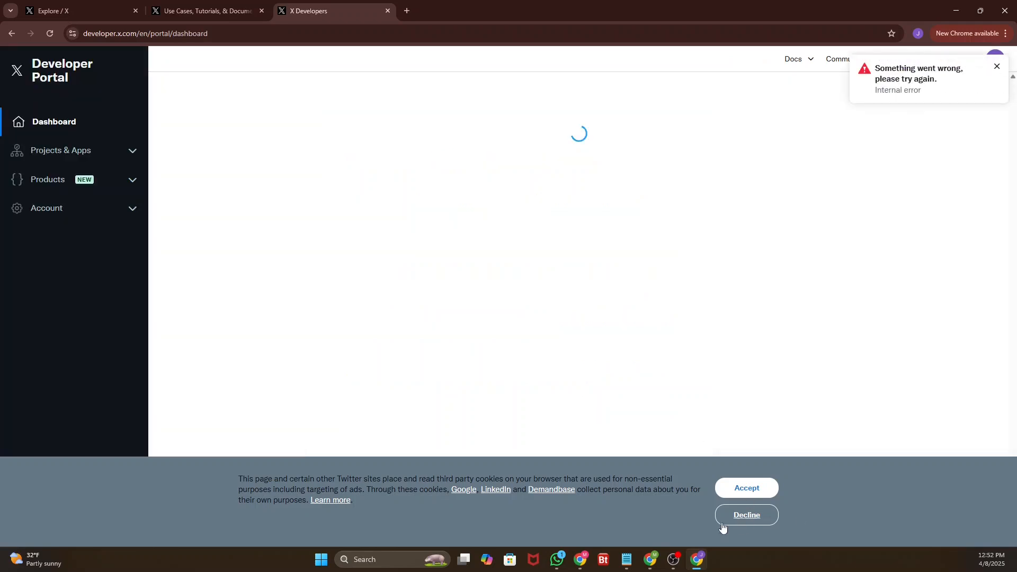
Dismiss the error notification on the dashboard and decline the non-essential cookies
left_click(996, 68)
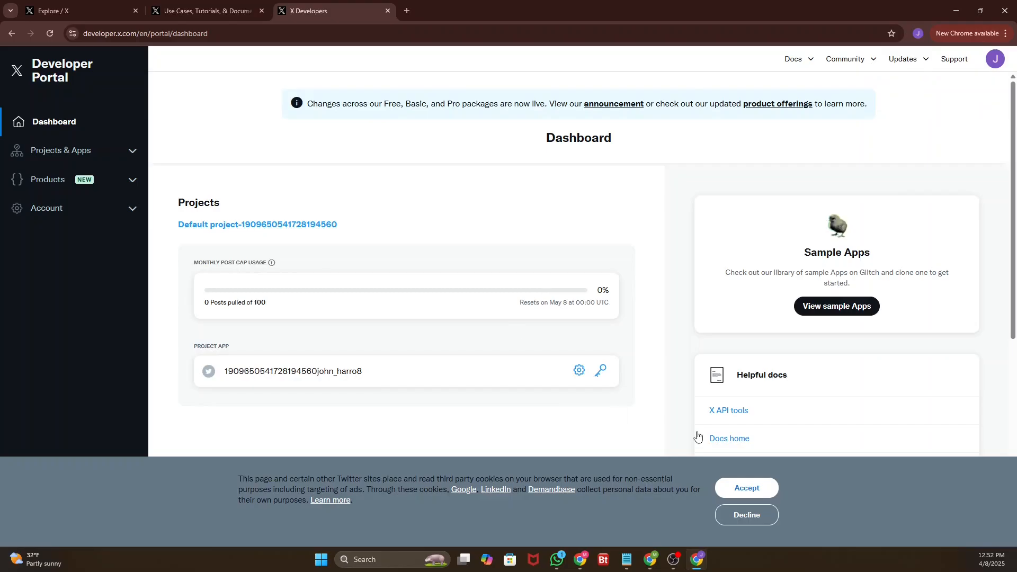
left_click(749, 523)
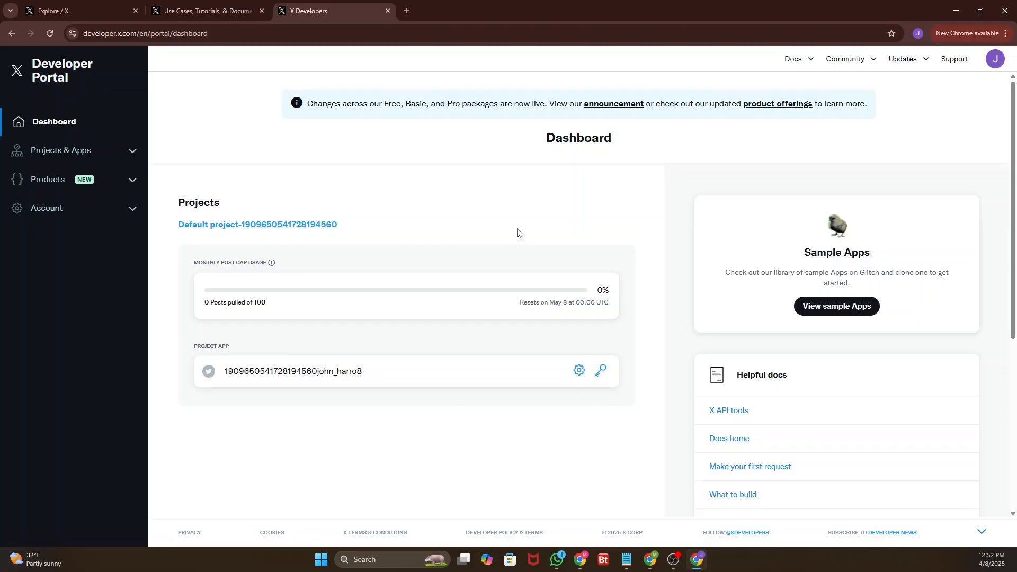
Generate a Bearer Token for the default project's app, copy it and confirm it as saved
left_click(602, 375)
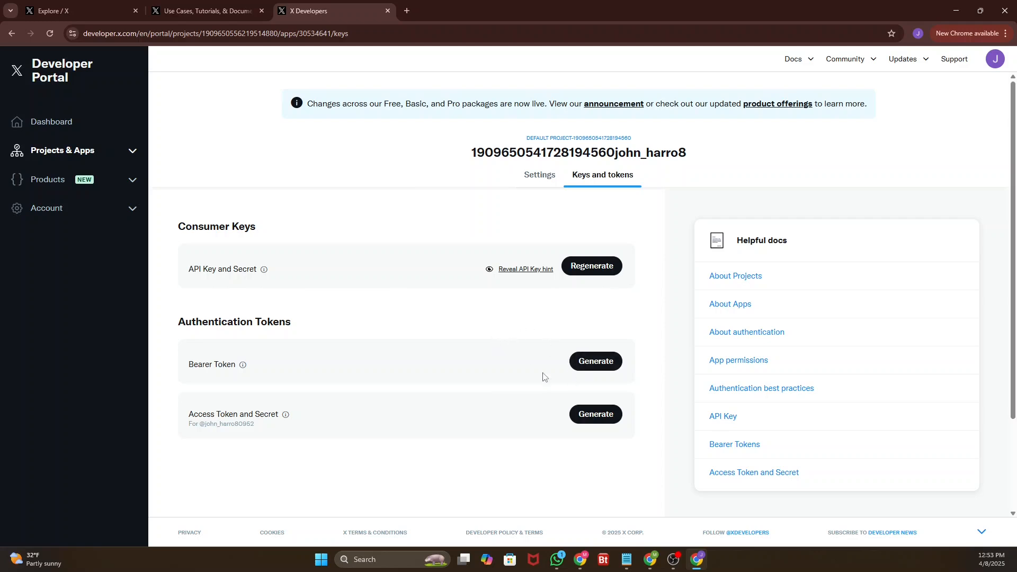
left_click(609, 361)
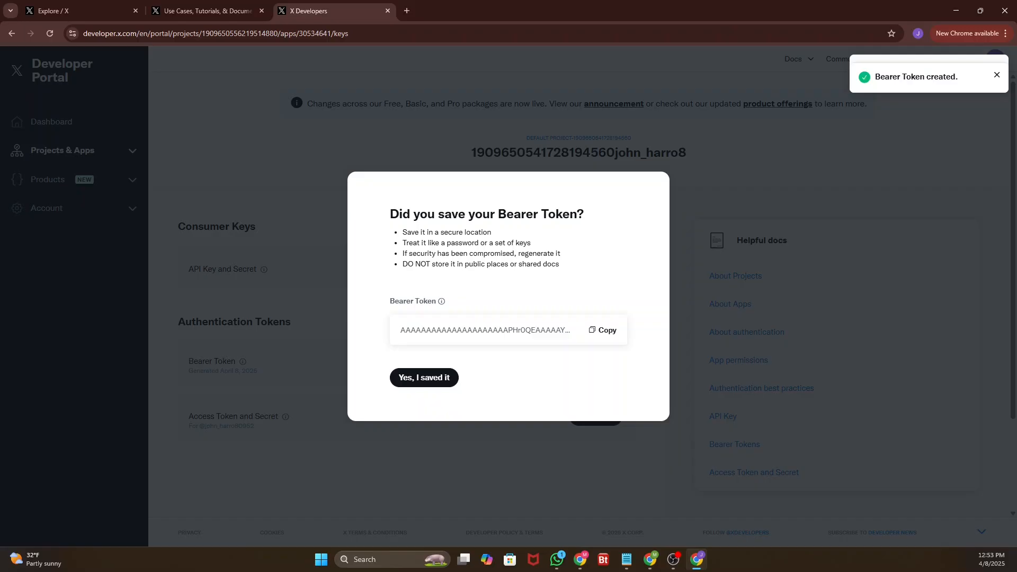
left_click(603, 330)
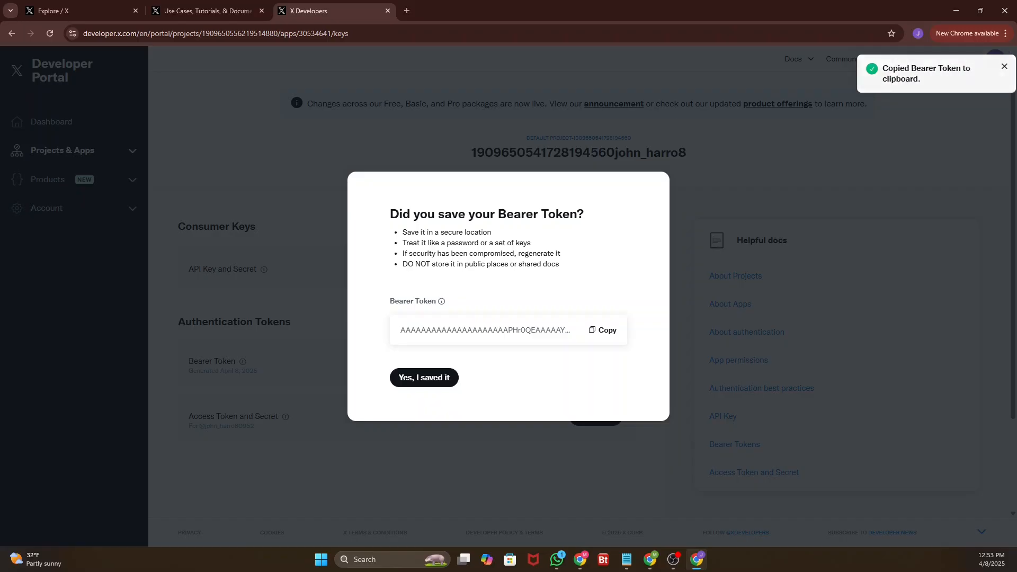
key("alt+Tab")
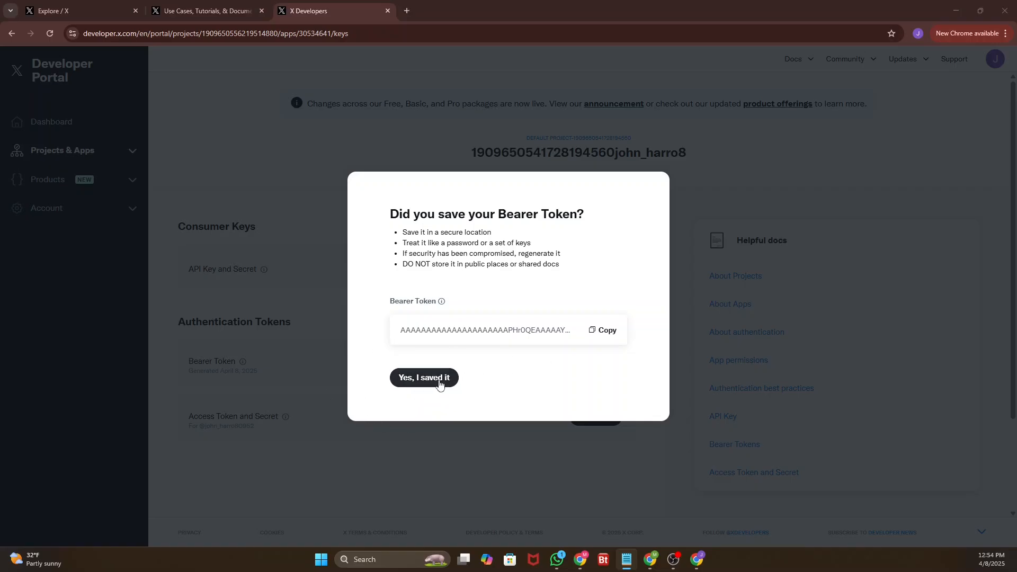
left_click(422, 379)
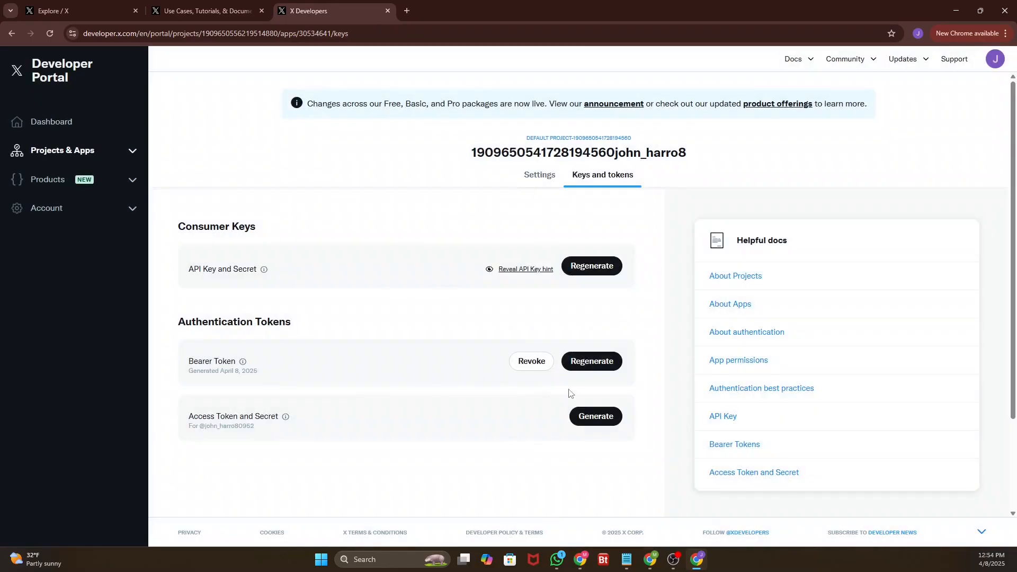
Generate the Access Token and Access Token Secret, copy both values and confirm them as saved
left_click(593, 418)
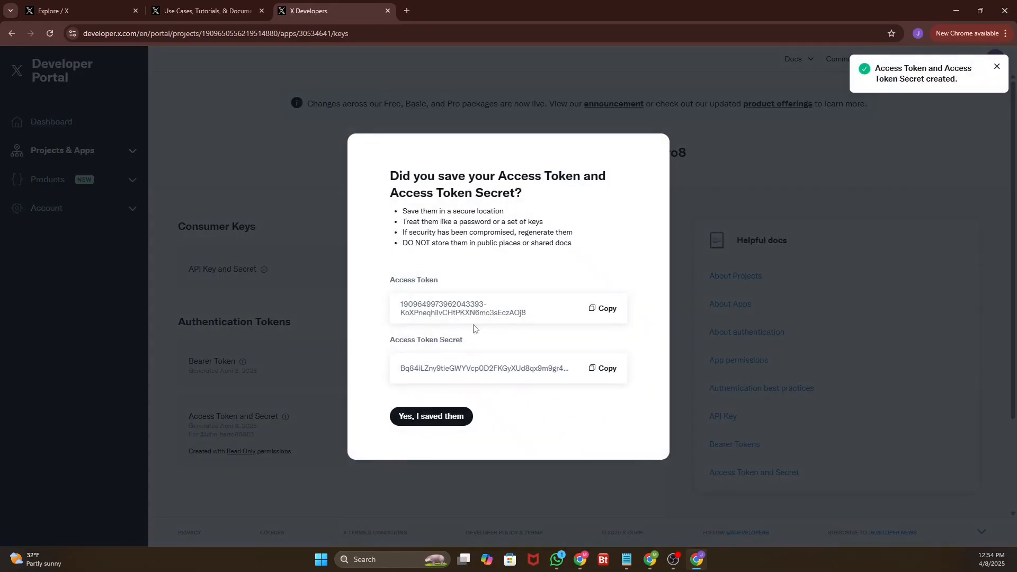
left_click(607, 313)
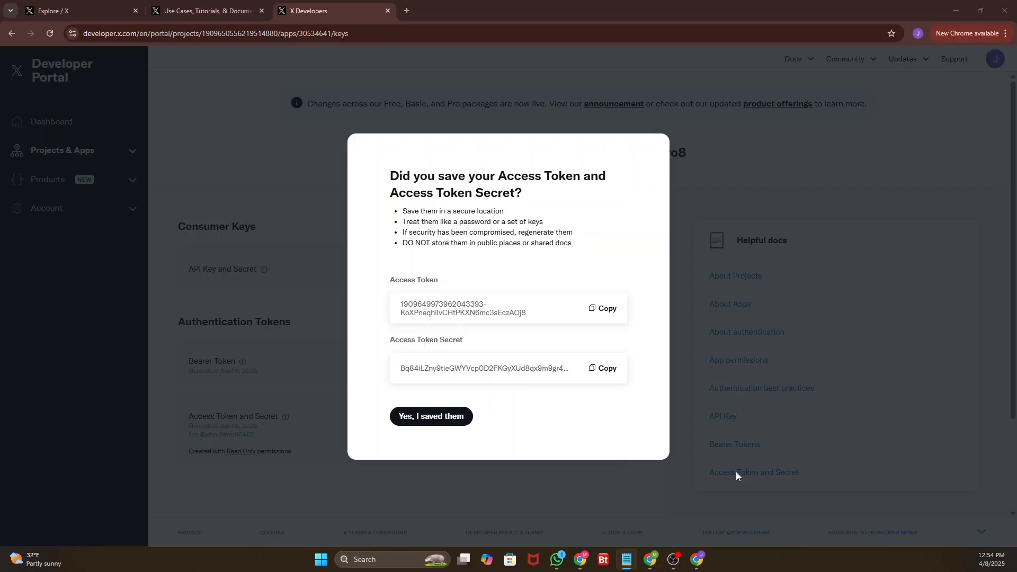
left_click(596, 368)
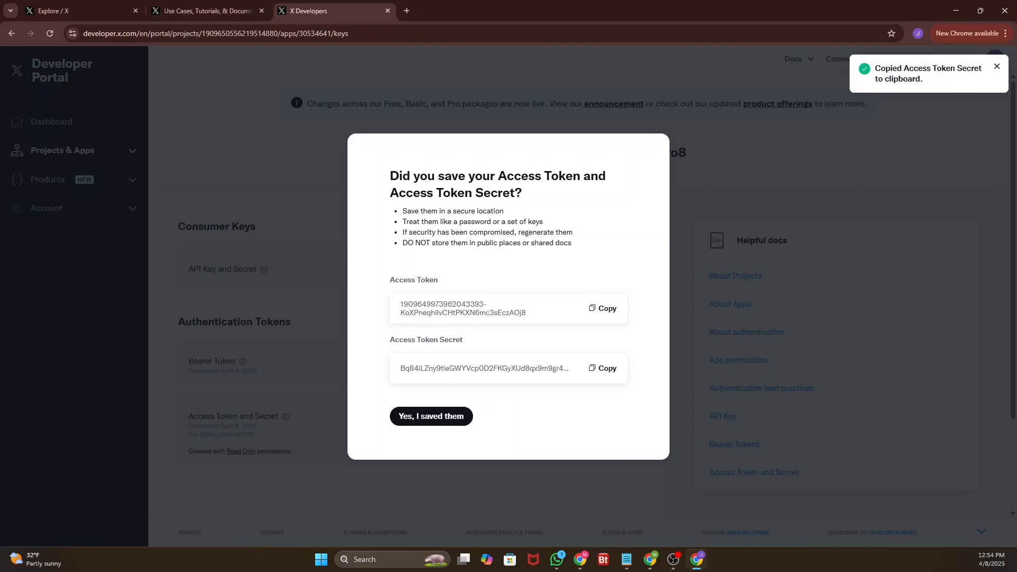
key("alt+Tab")
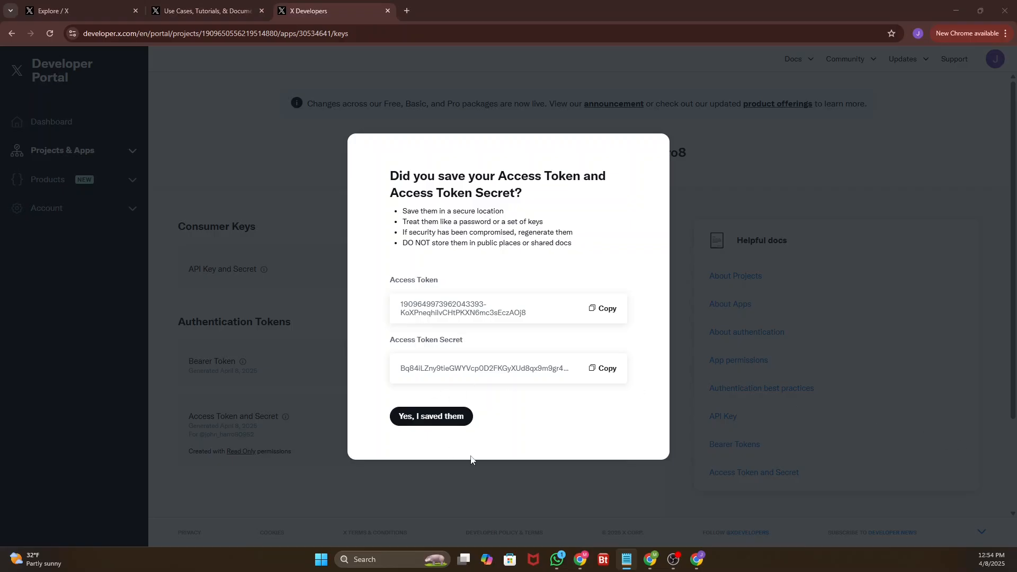
left_click(412, 417)
left_click(412, 417)
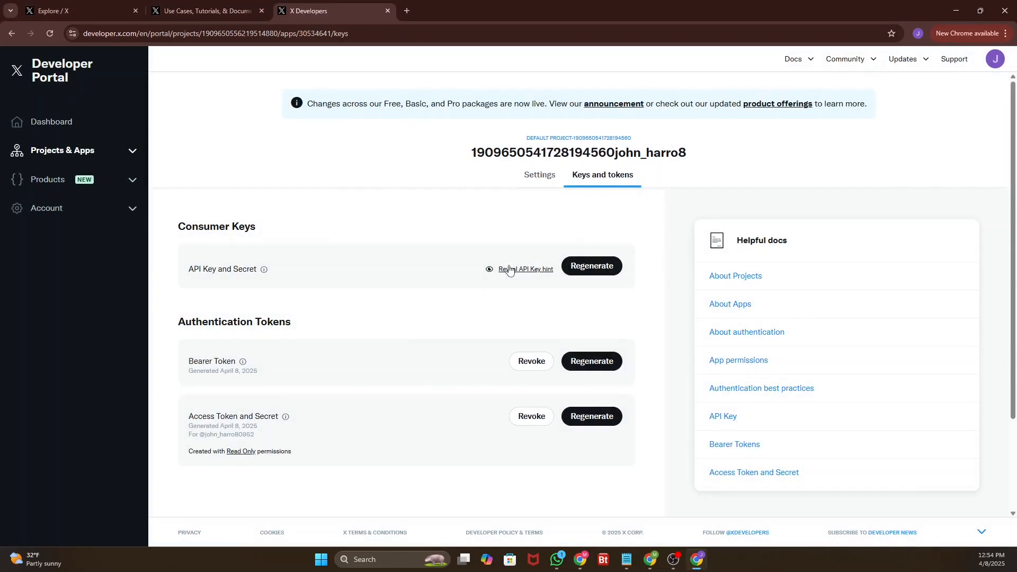
Start setting up the app's user authentication and set its permissions to Read and write and Direct message
left_click(539, 179)
scroll(551, 355, "down", 2)
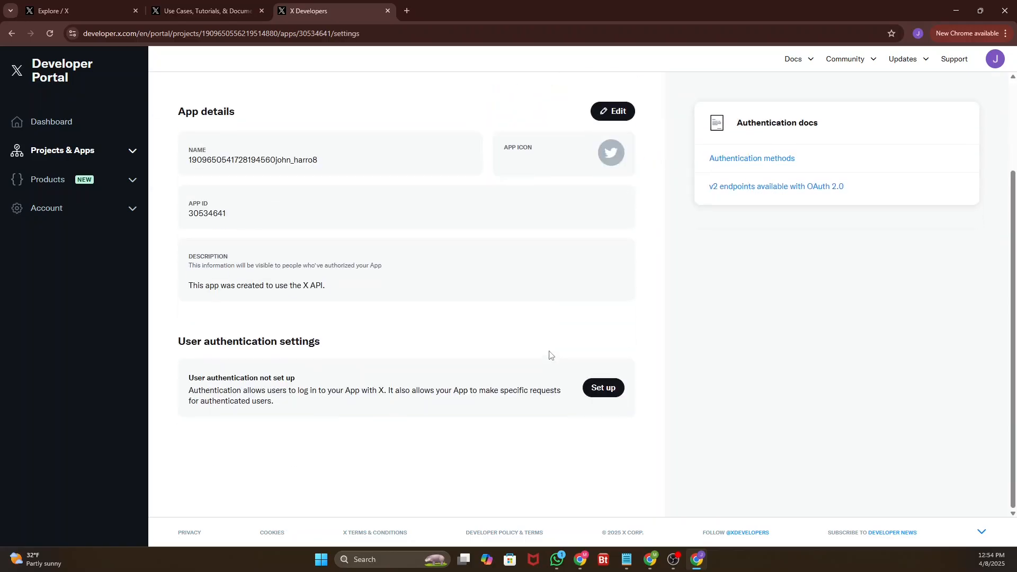
left_click(610, 390)
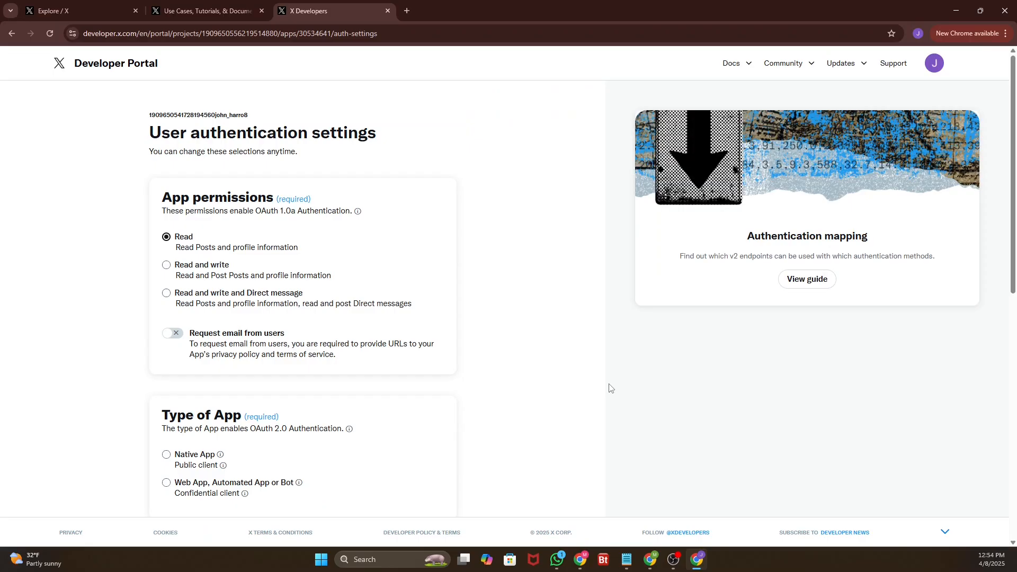
left_click(166, 293)
Set the type of app to Web App, Automated App or Bot
scroll(167, 295, "down", 3)
scroll(167, 295, "down", 2)
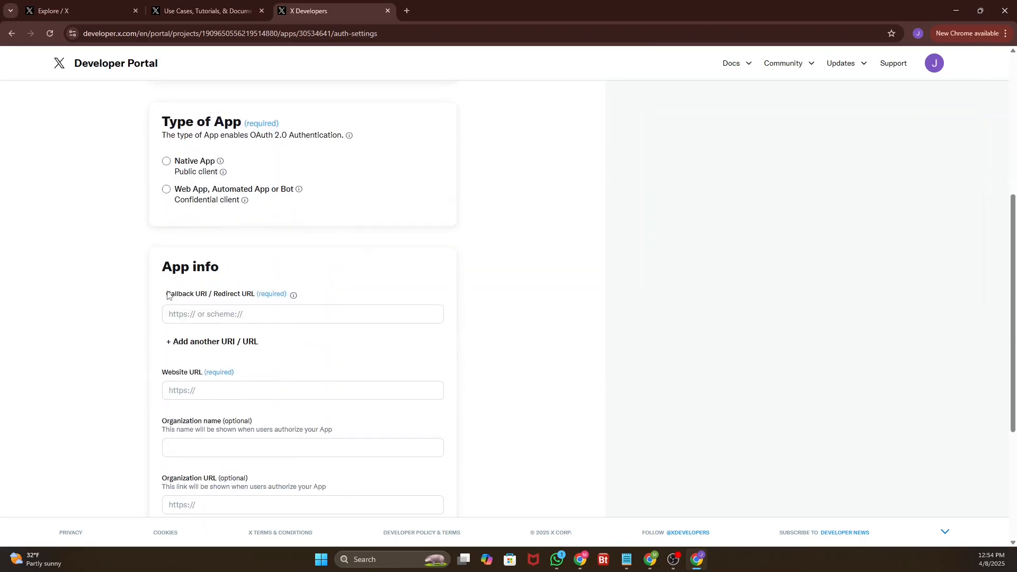
left_click(165, 161)
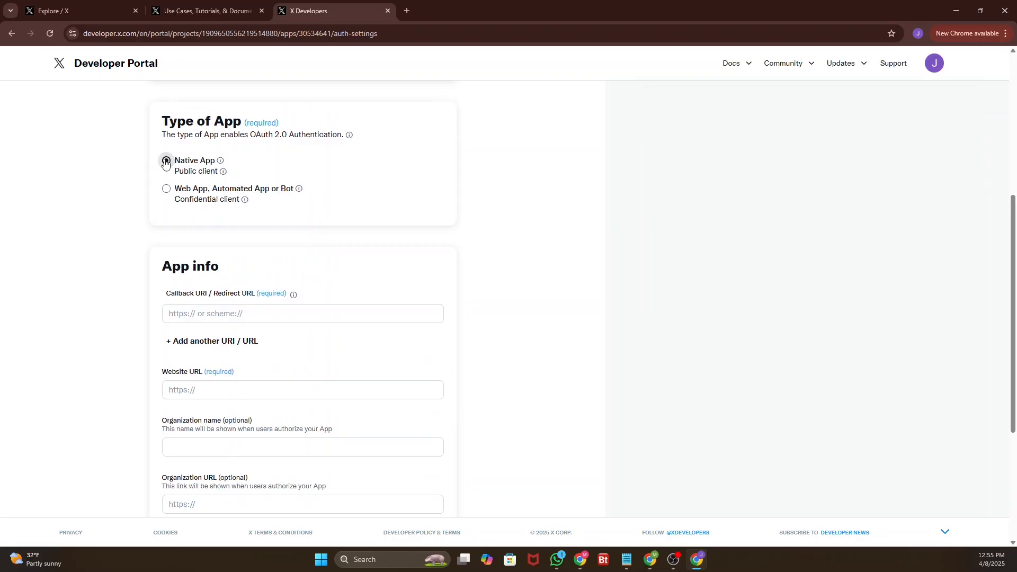
left_click(167, 189)
Switch to the n8n workflow to find the callback URL and start a new credential in the X node
scroll(345, 187, "down", 2)
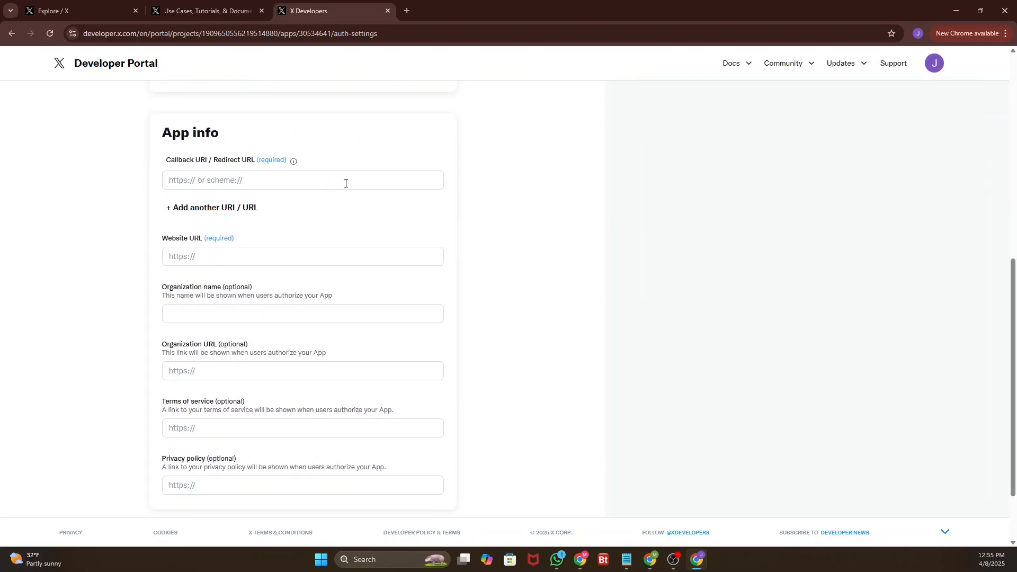
left_click(219, 184)
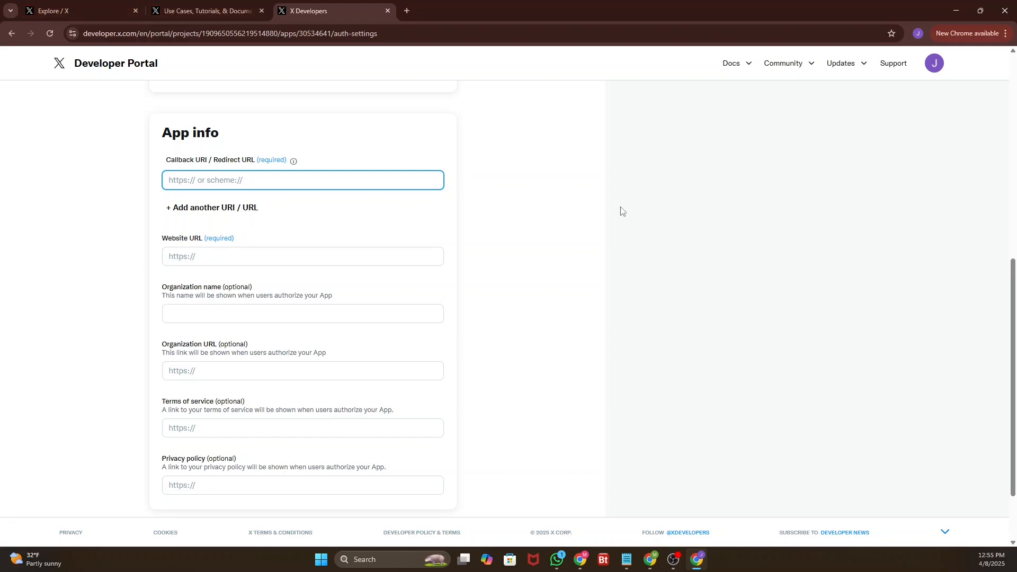
key("alt+Tab")
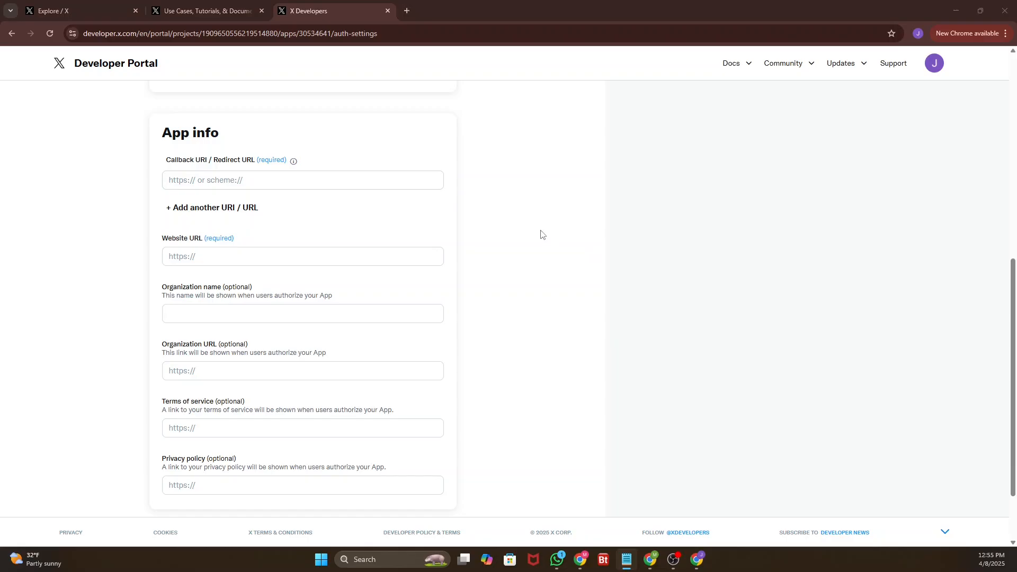
key("alt+Tab")
key("alt+Tab")
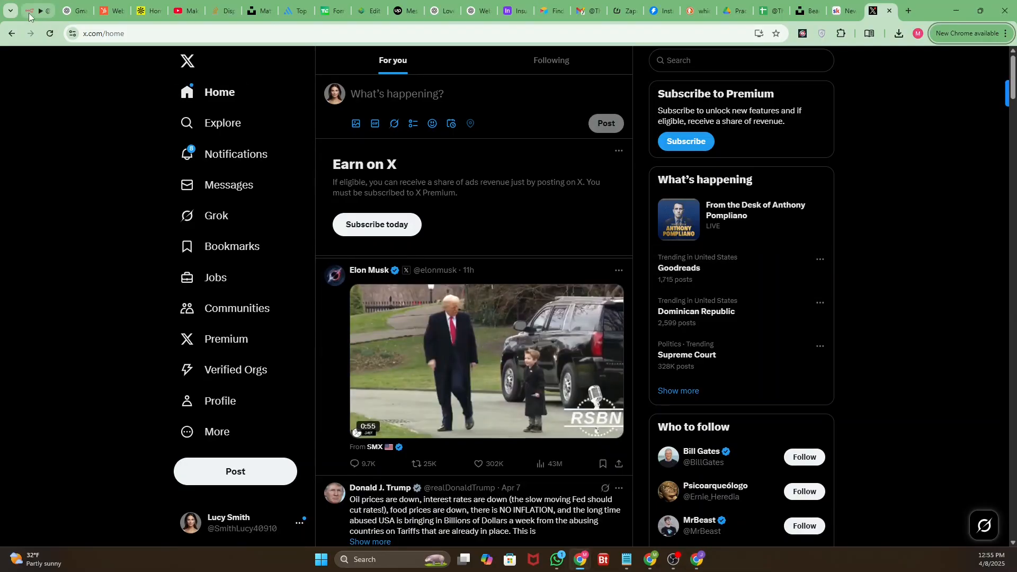
left_click(29, 16)
double_click(391, 168)
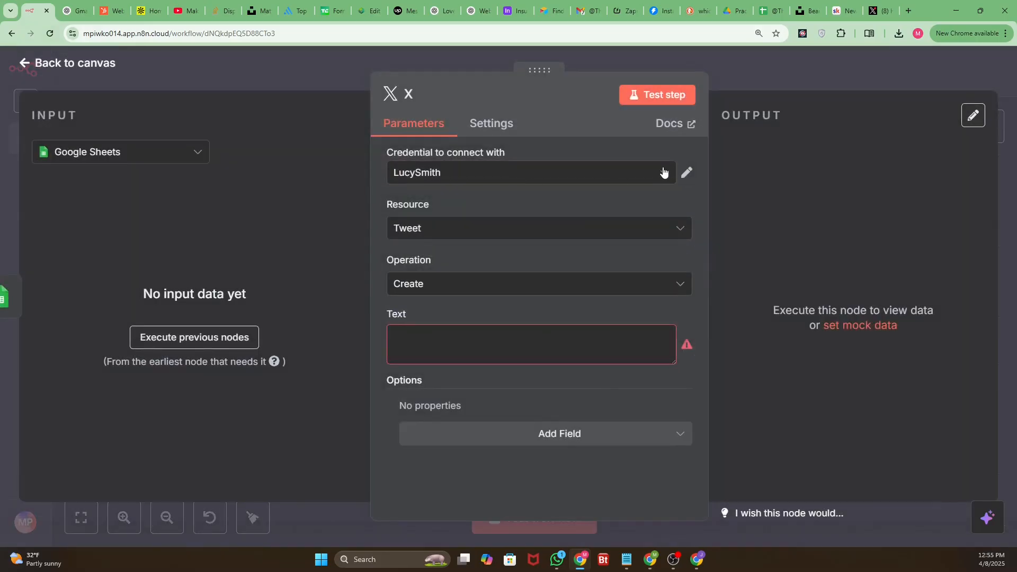
left_click(664, 172)
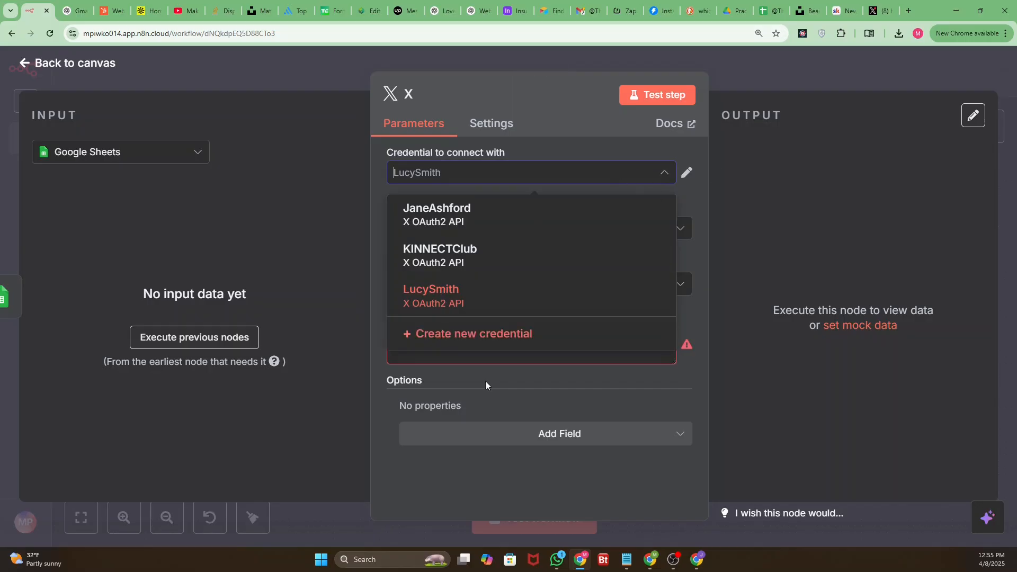
left_click(470, 337)
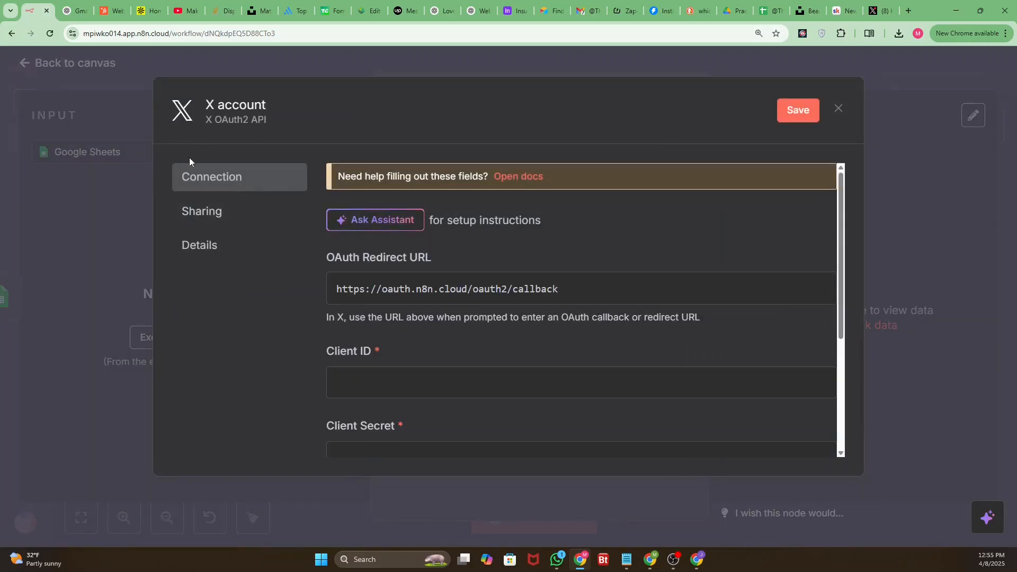
Rename the new X OAuth2 credential with the X account holder's full name
left_click(284, 104)
key("ctrl+a")
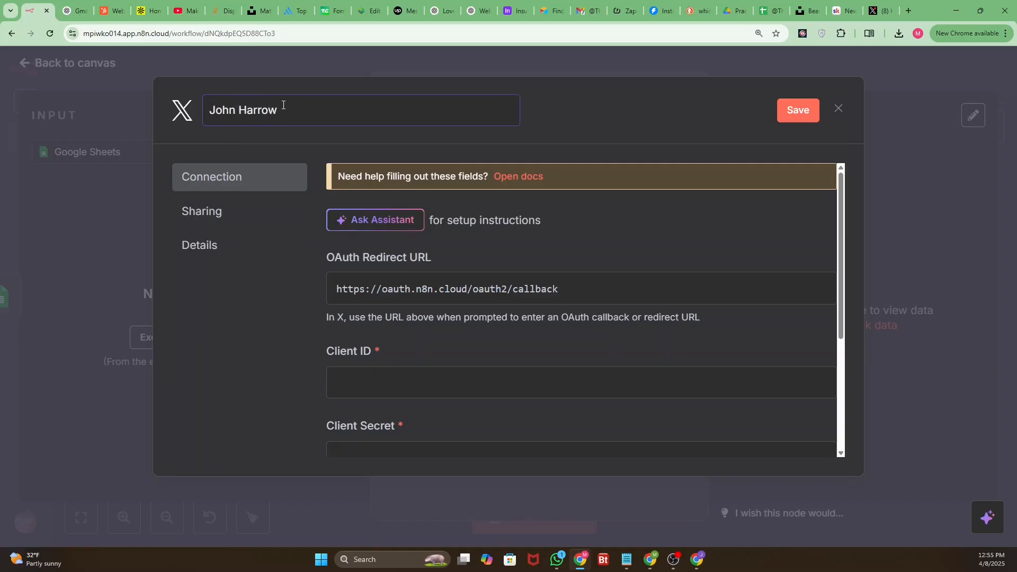
Copy the OAuth redirect URL from the n8n credential and paste it as the callback URI in the X Developer Portal
left_click(527, 294)
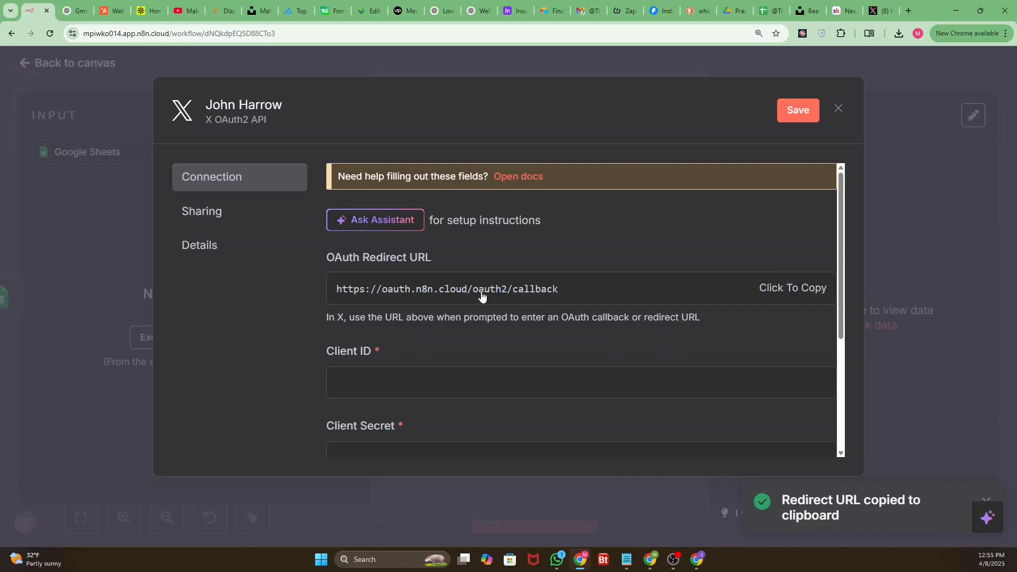
left_click(564, 291)
key("alt+Tab")
left_click(240, 181)
key("ctrl+v")
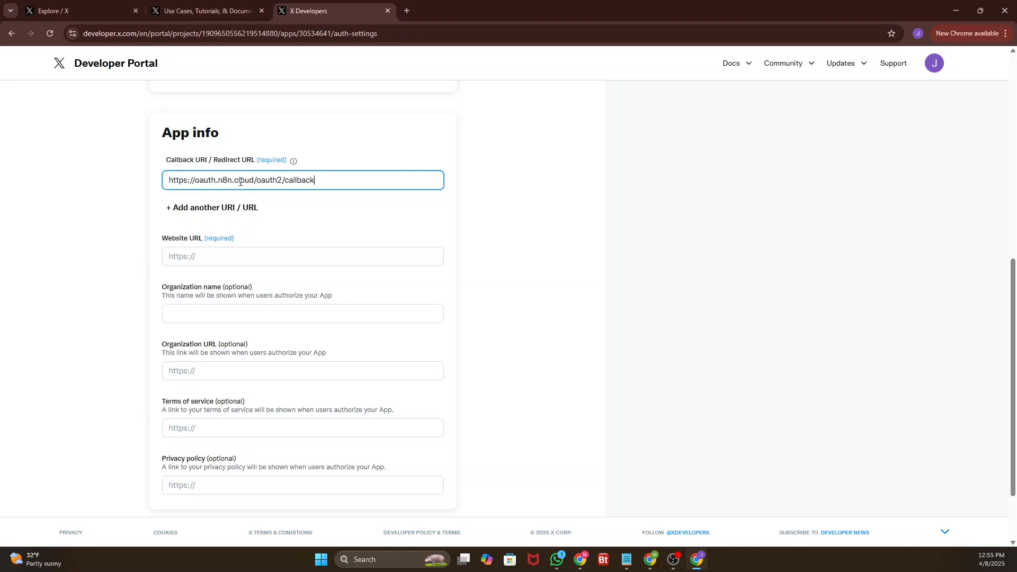
left_click(194, 254)
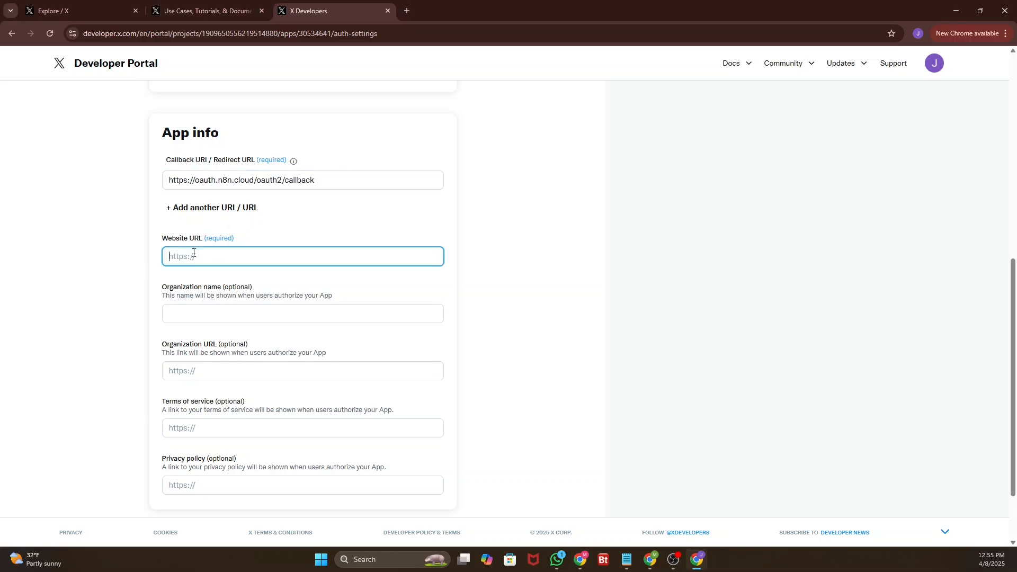
left_click(252, 180)
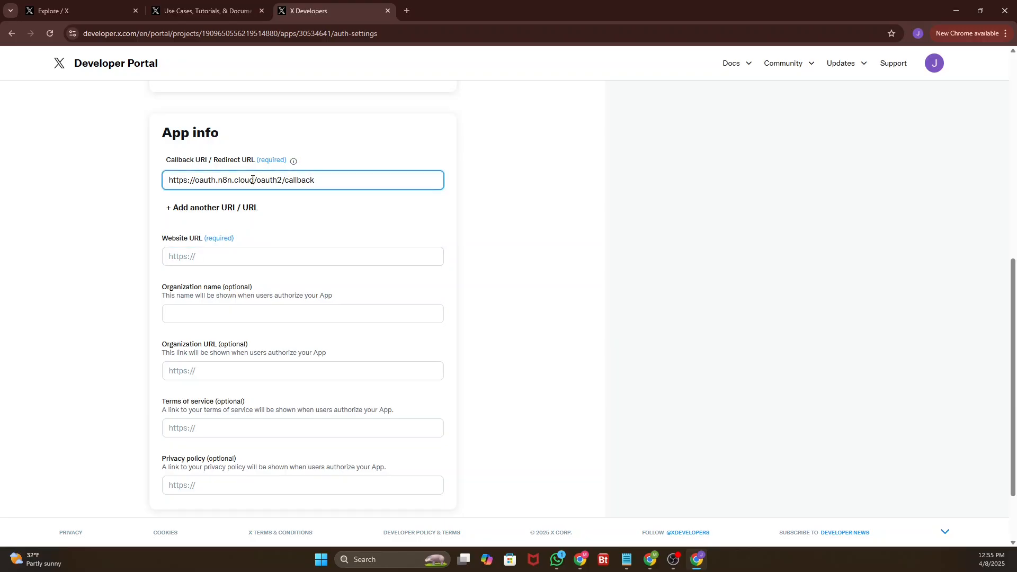
key("shift+Right")
key("shift+Right")
key("shift+Right")
key("shift+Right")
key("shift+Right")
key("shift+Right")
key("shift+Right")
key("shift+Right")
key("shift+Right")
key("shift+Right")
key("shift+Right")
key("shift+Right")
key("shift+Right")
key("shift+Right")
key("shift+Right")
key("shift+Right")
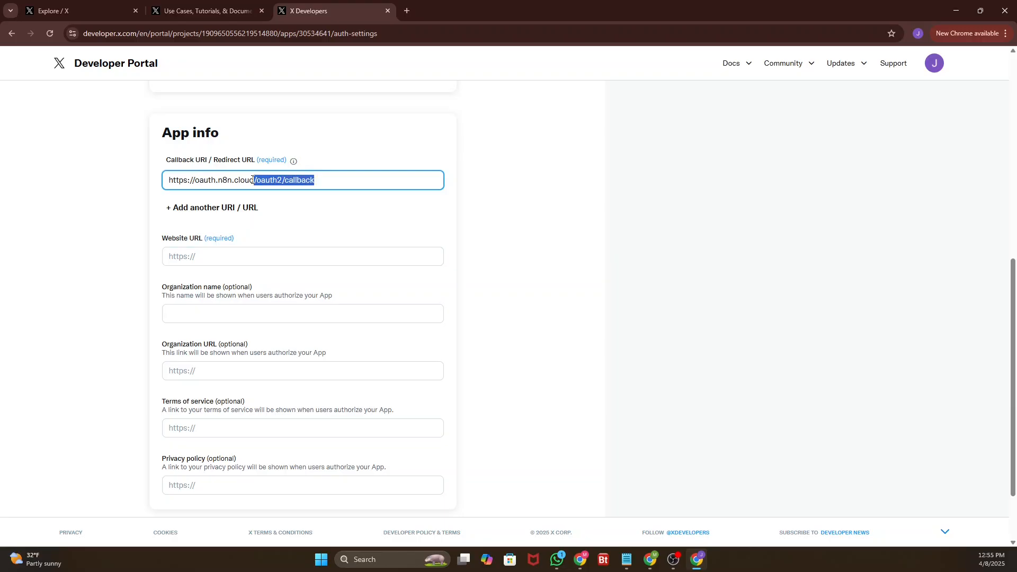
left_click(252, 180)
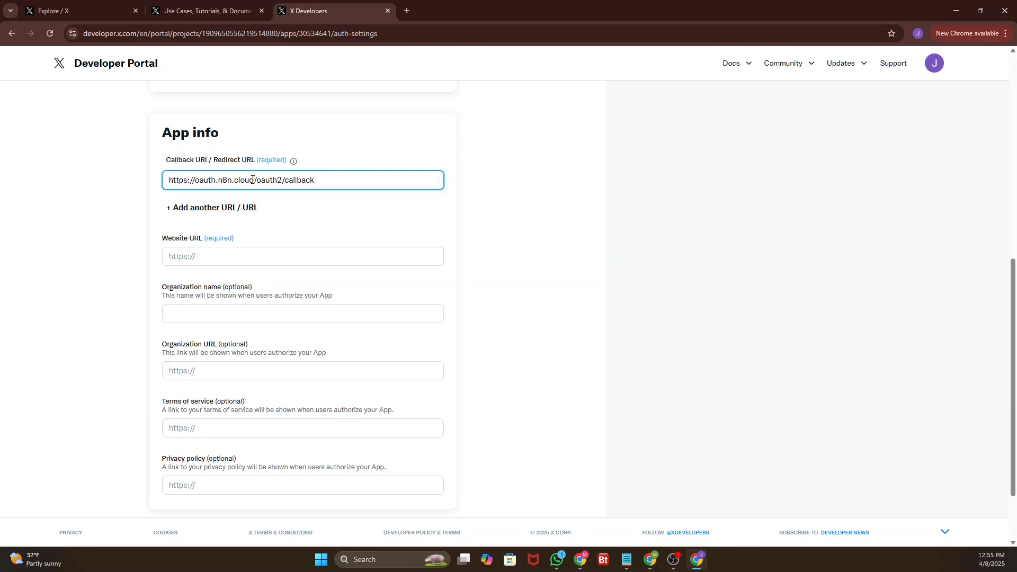
left_click(170, 180, "shift")
key("ctrl+c")
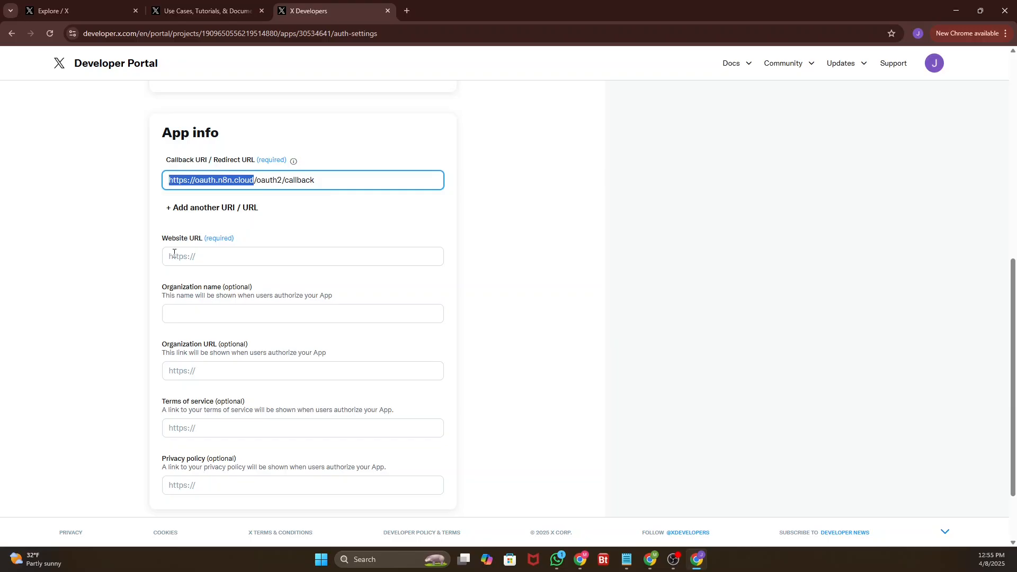
left_click(175, 253)
key("ctrl+v")
scroll(588, 283, "down", 2)
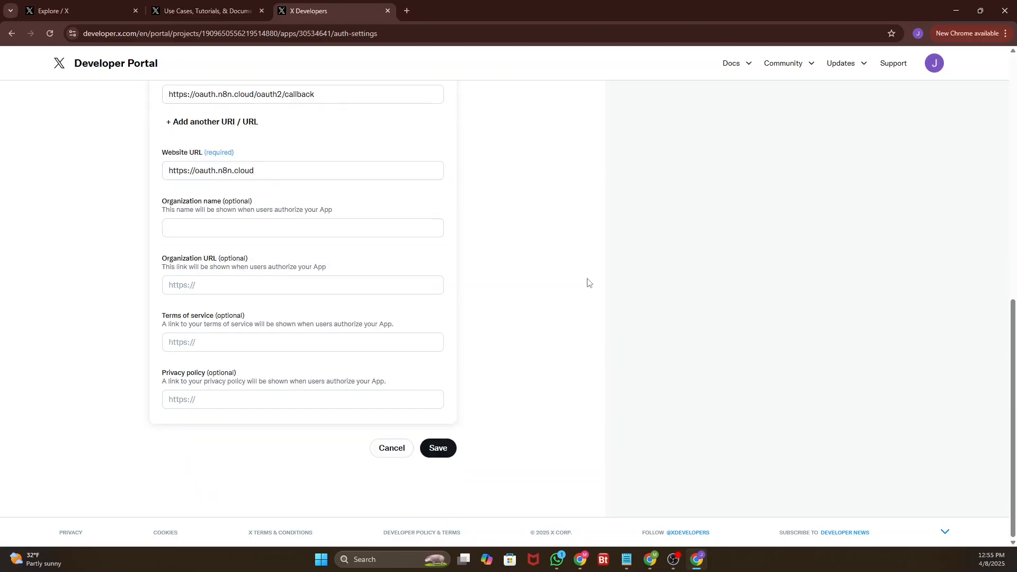
left_click(434, 449)
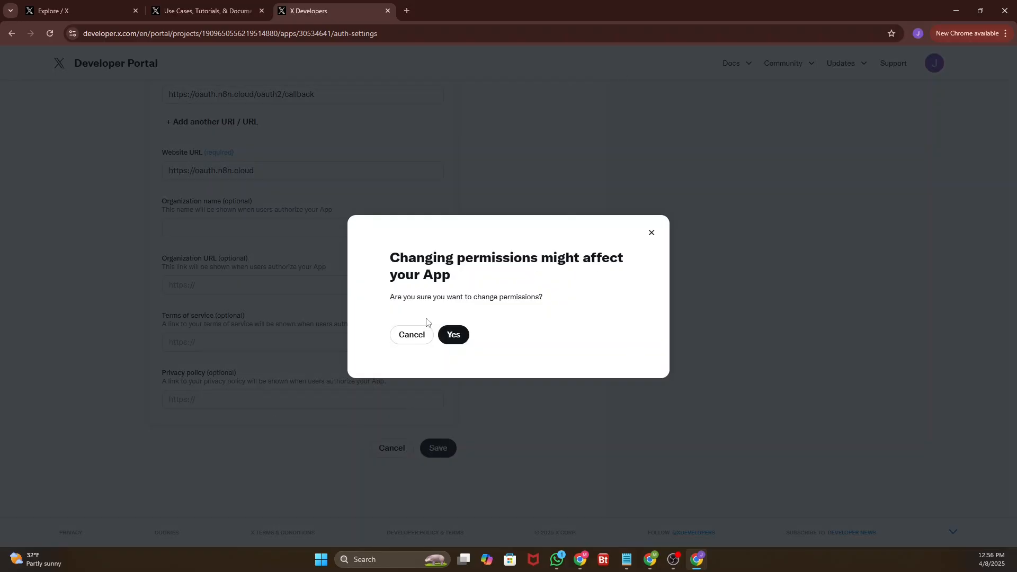
left_click(462, 334)
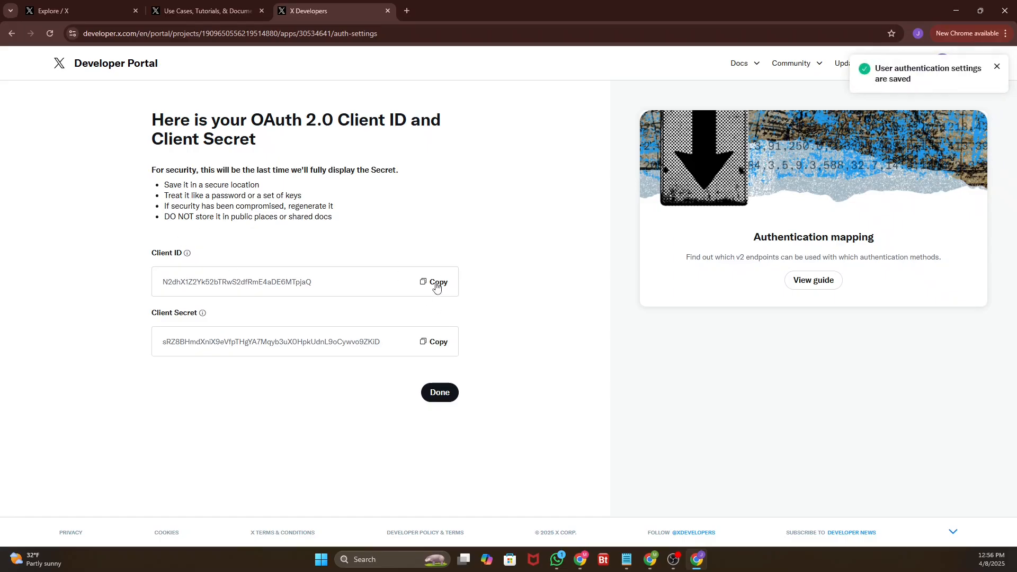
Copy the OAuth 2.0 Client ID and Client Secret into separate notes and confirm that the secret is saved
key("alt+Tab")
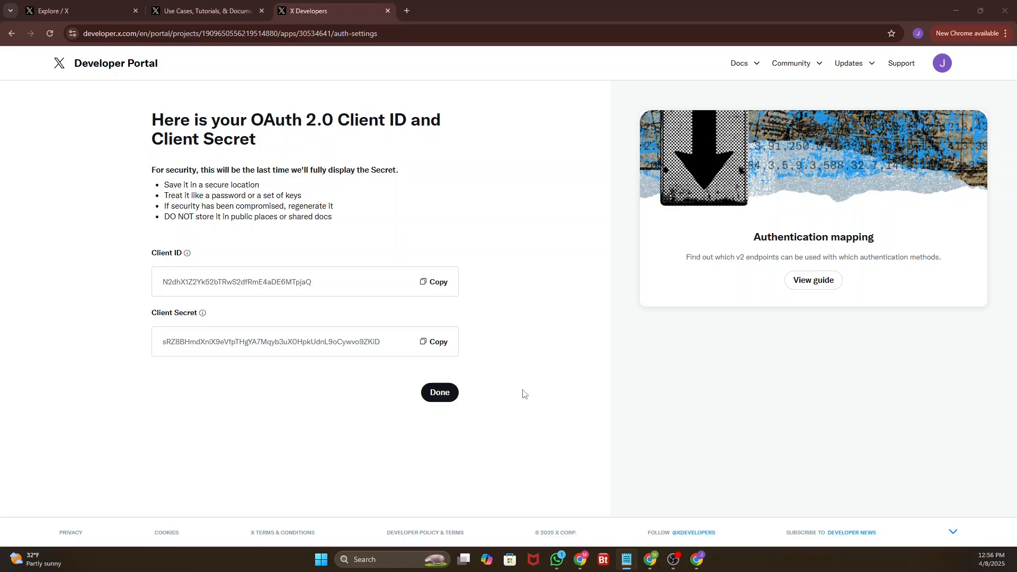
left_click(441, 341)
key("alt+Tab")
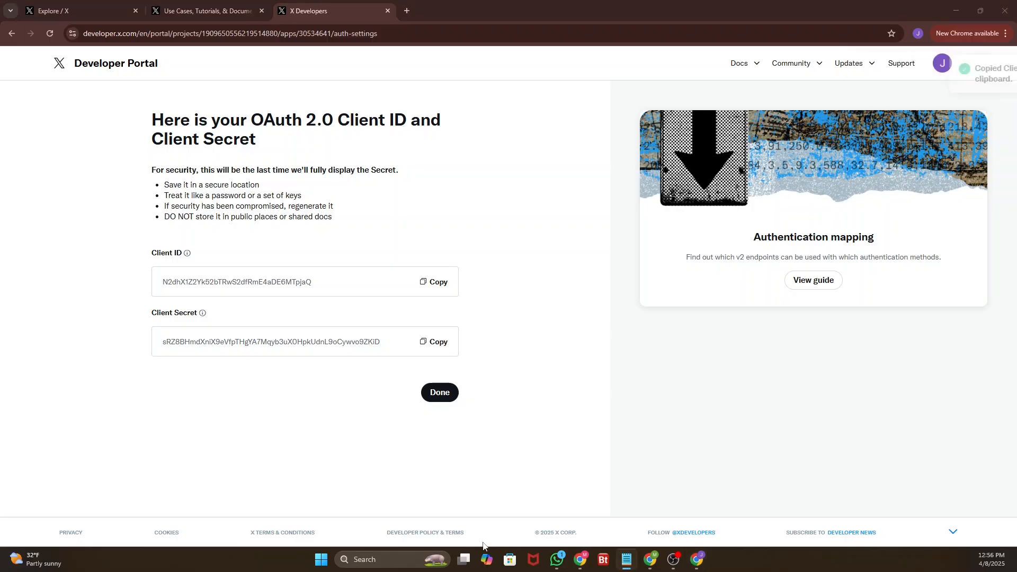
left_click(444, 397)
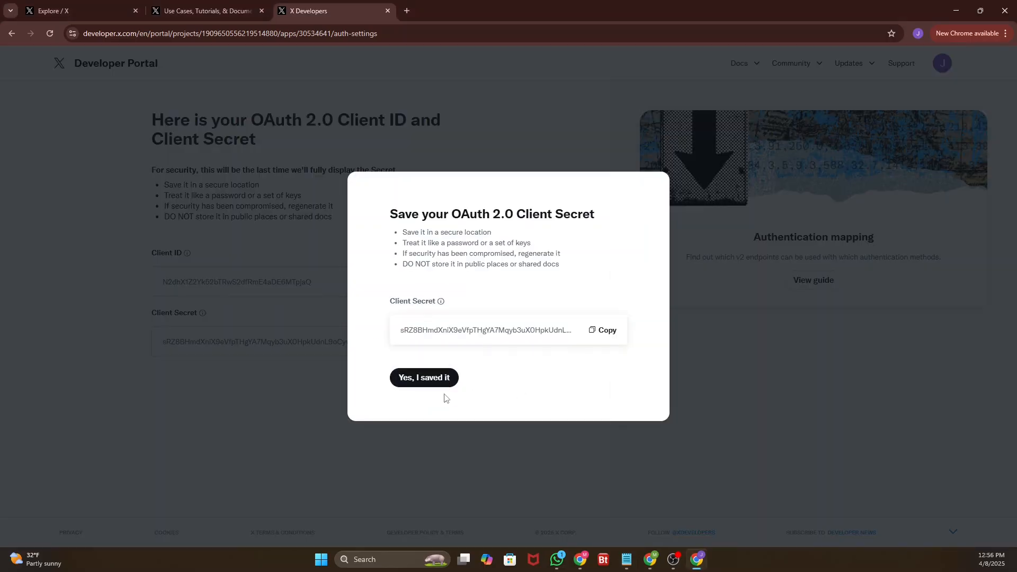
left_click(430, 378)
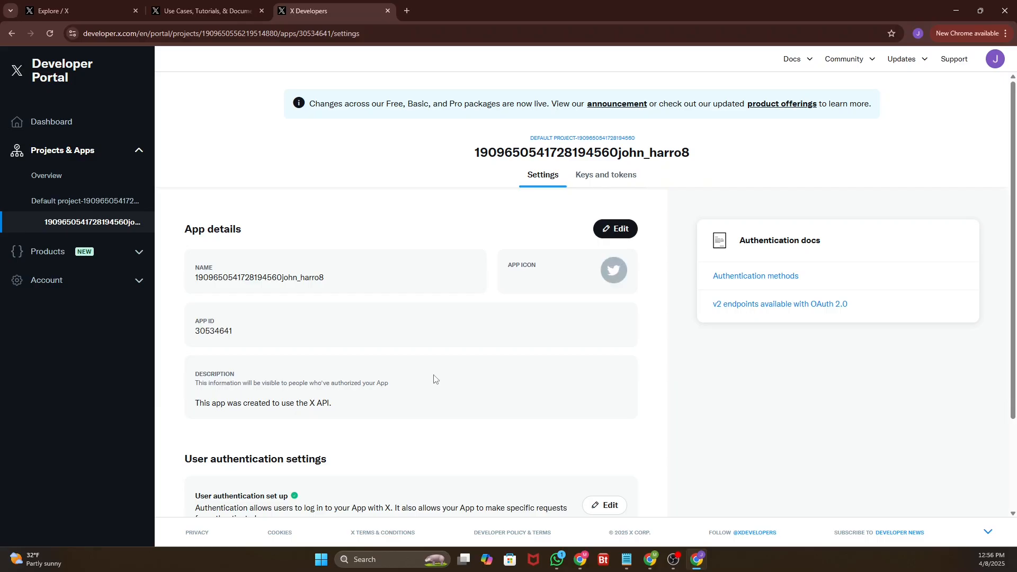
Switch to the n8n workflow and paste the app's Client ID into the X OAuth2 credential
scroll(608, 345, "down", 2)
scroll(607, 345, "up", 2)
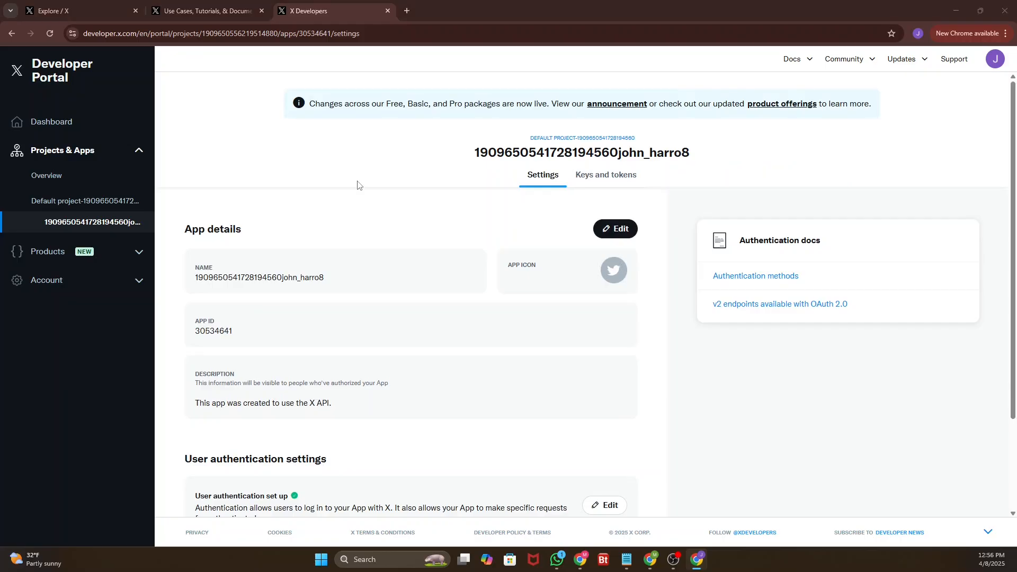
key("alt+Tab")
key("alt+Tab")
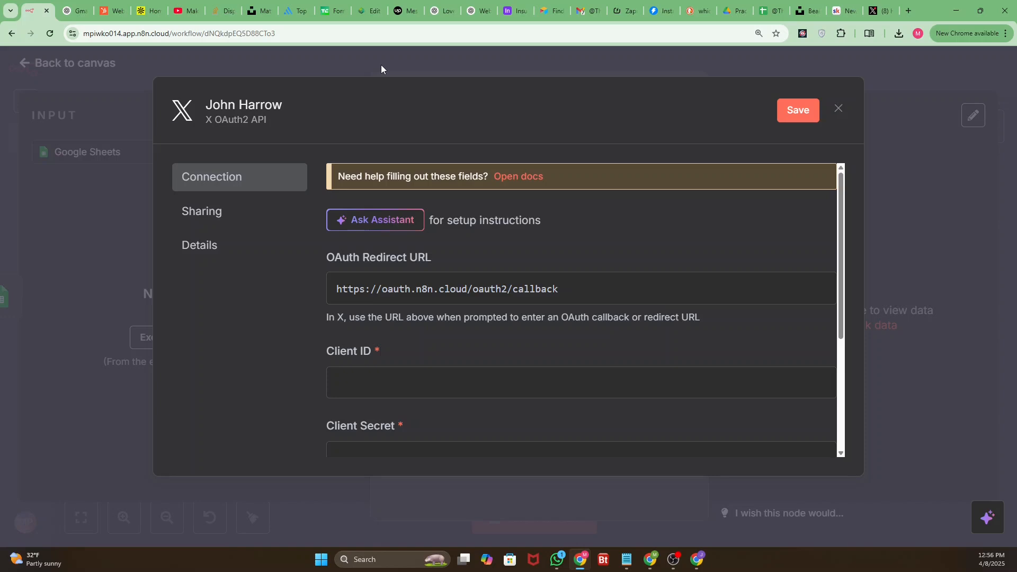
scroll(384, 367, "down", 3)
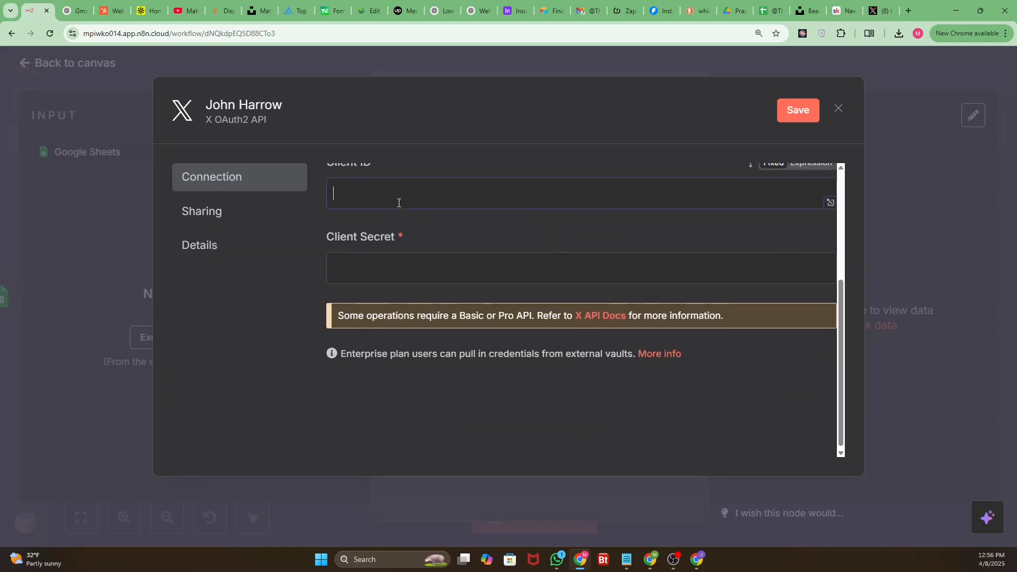
scroll(399, 202, "up", 1)
key("alt+Tab")
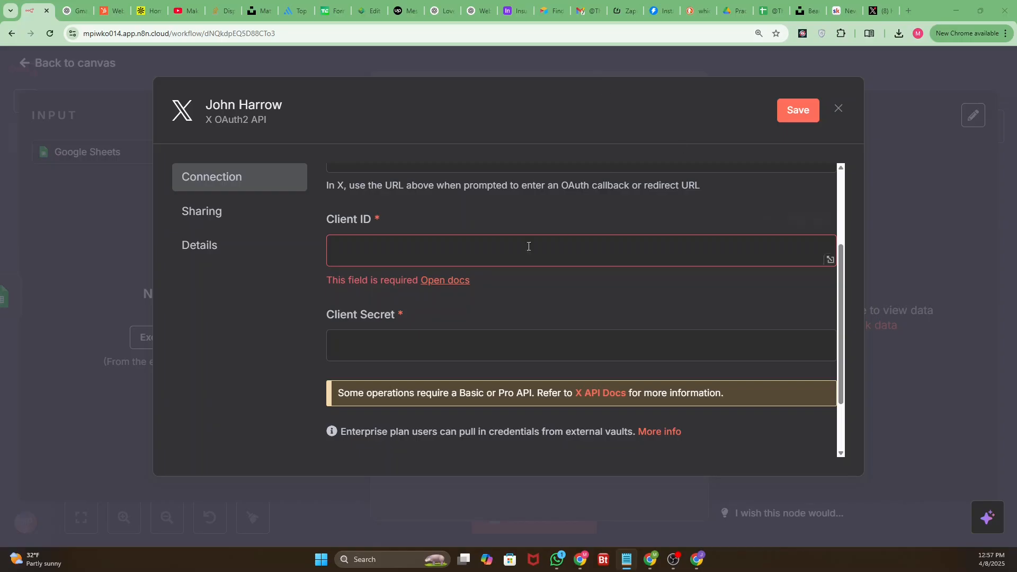
left_click(502, 244)
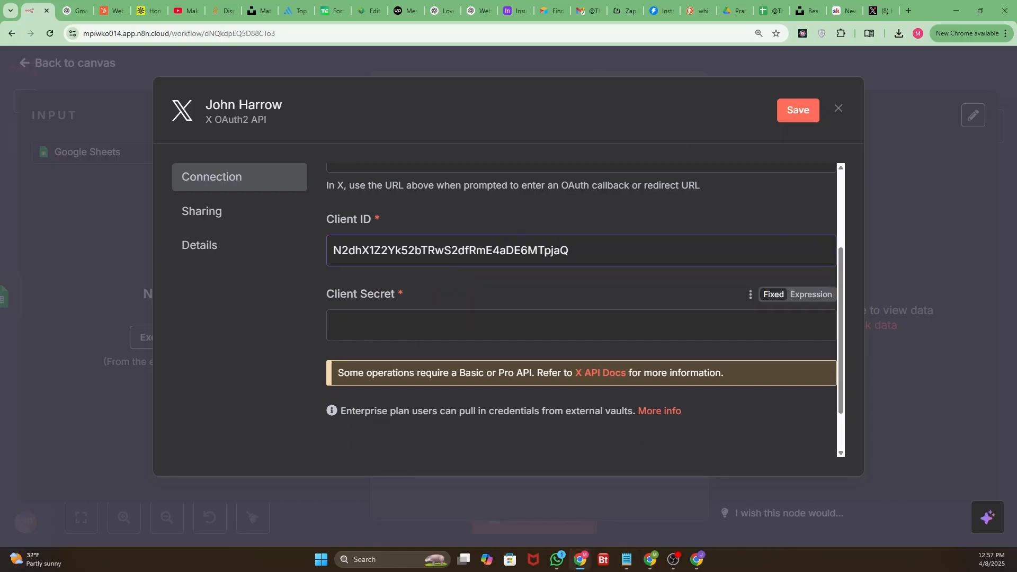
Paste the Client Secret into the X OAuth2 credential and start connecting the account
key("alt+Tab")
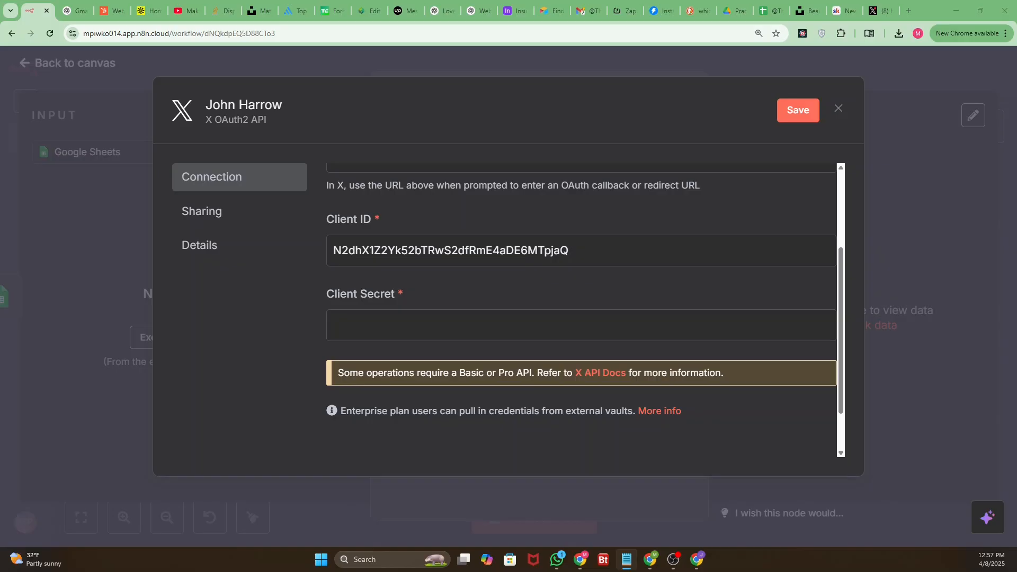
left_click(391, 325)
key("ctrl+v")
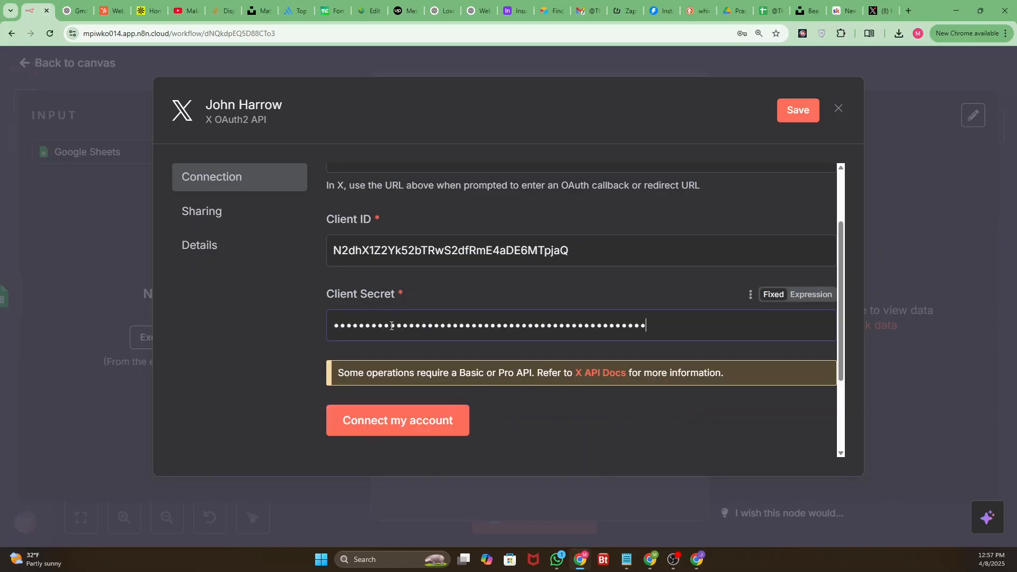
scroll(537, 301, "up", 2)
scroll(537, 301, "down", 4)
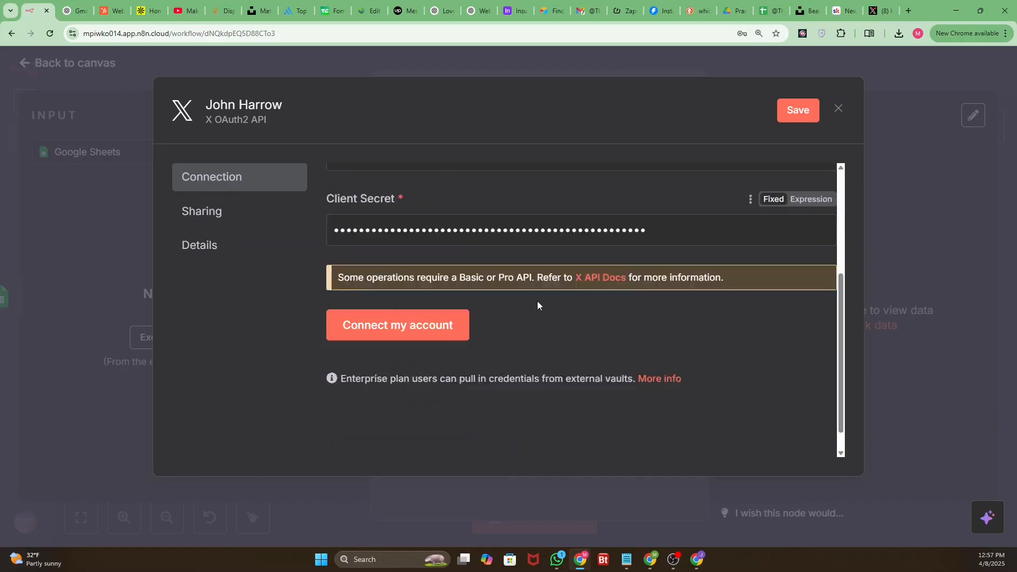
left_click(405, 313)
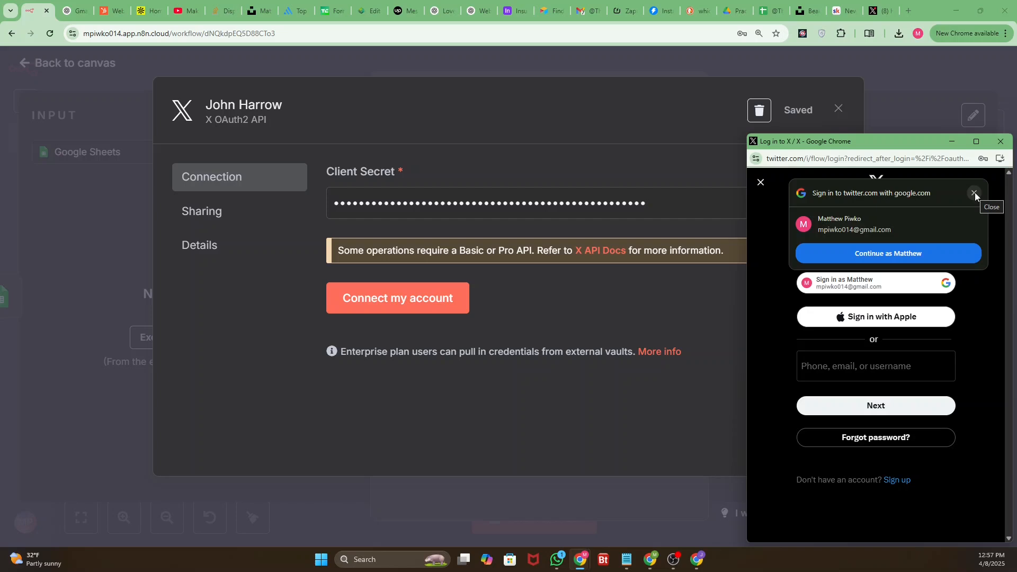
Dismiss the Google account suggestion in the X sign-in window and examine the phone, email or username login option
left_click(975, 193)
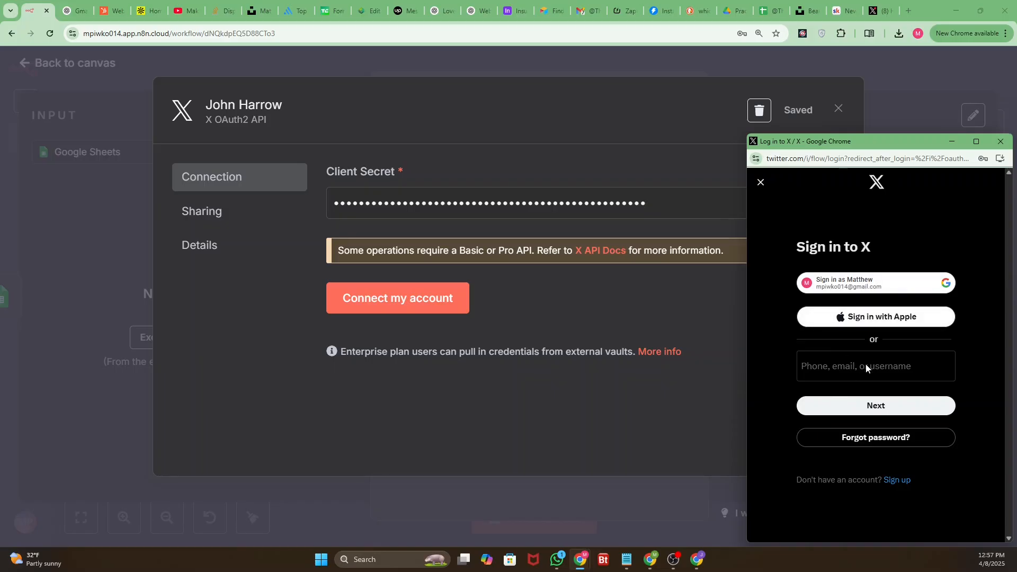
left_click(841, 370)
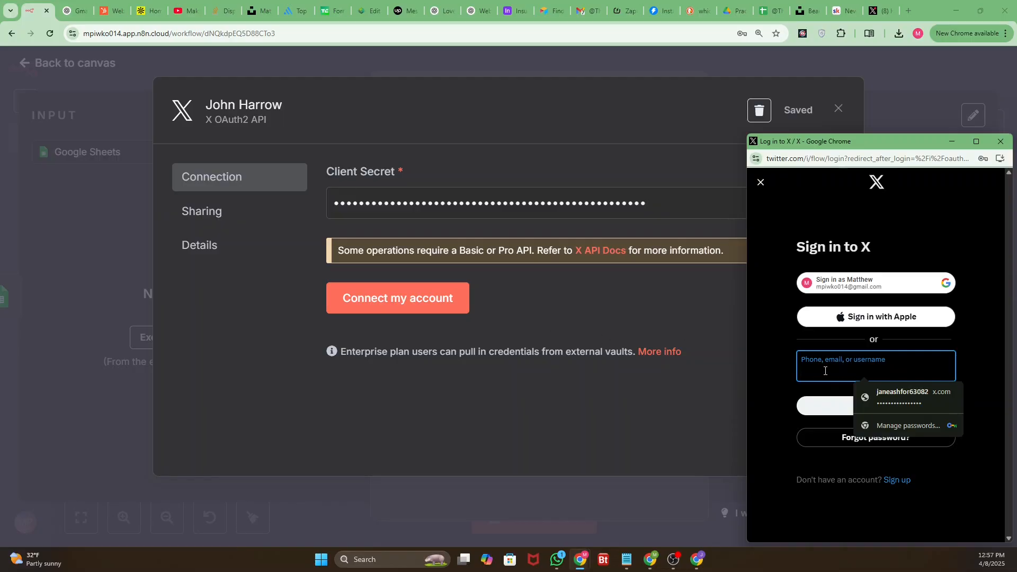
left_click(771, 326)
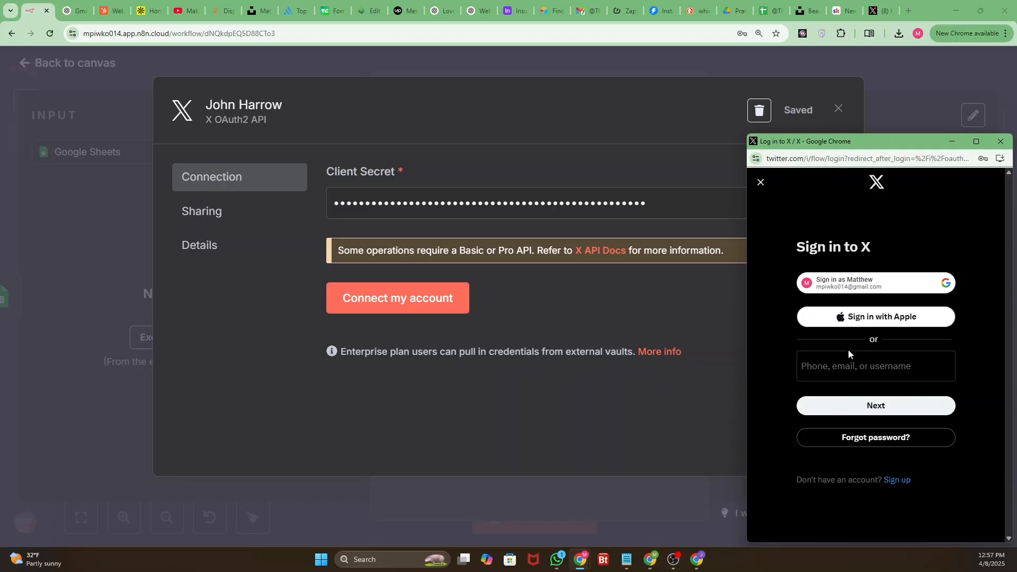
left_click(844, 373)
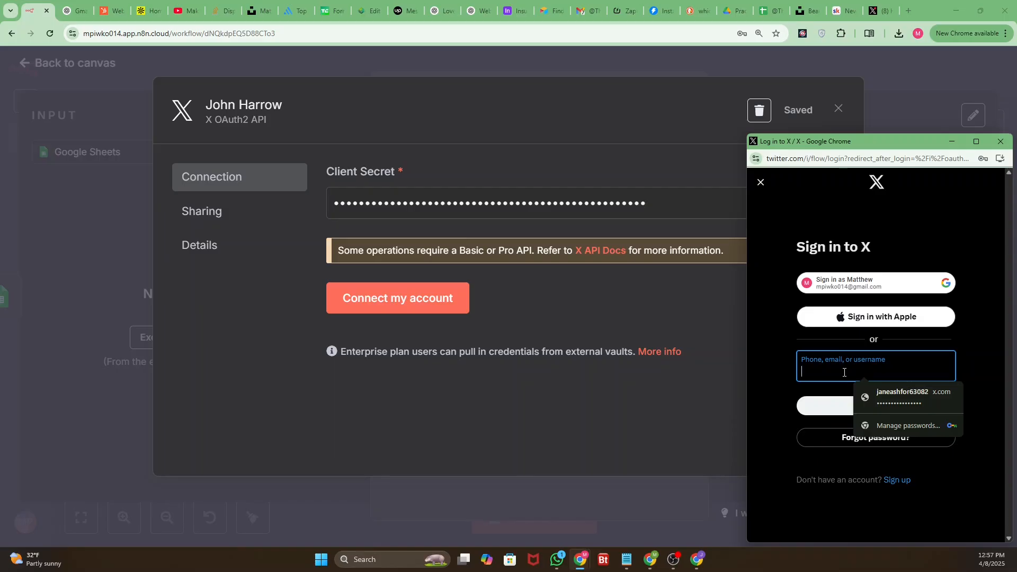
left_click(977, 275)
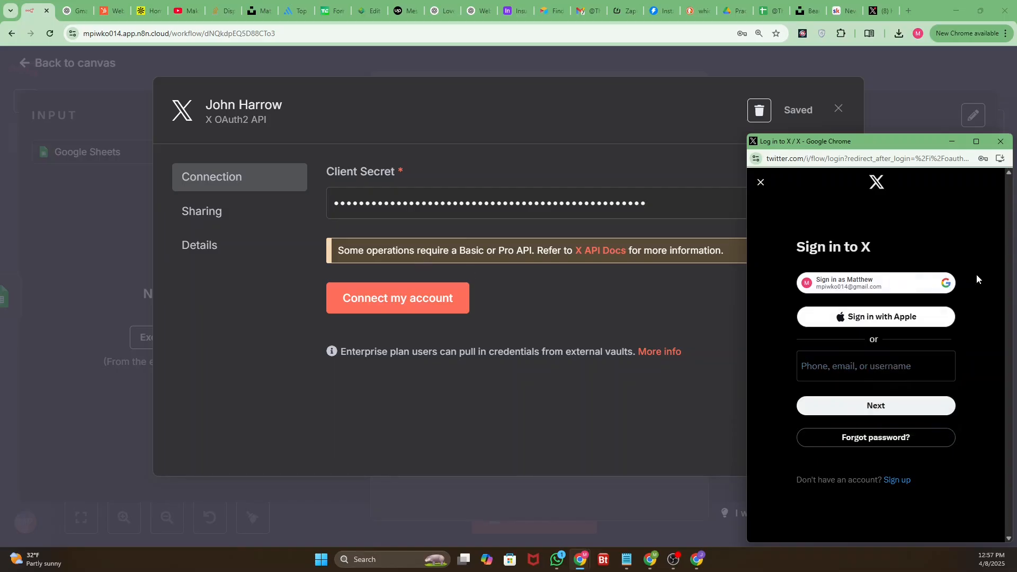
left_click(871, 371)
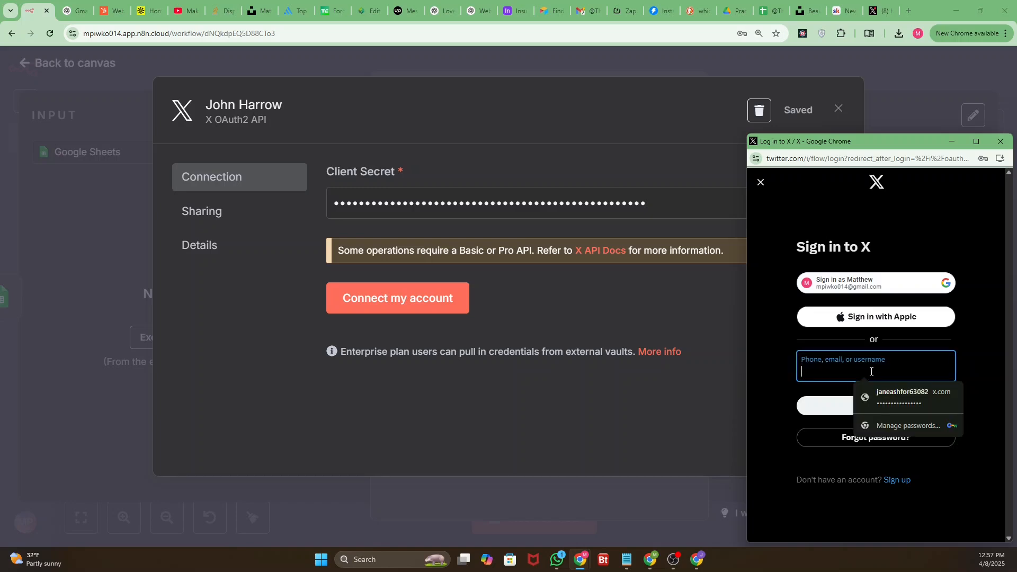
left_click(768, 365)
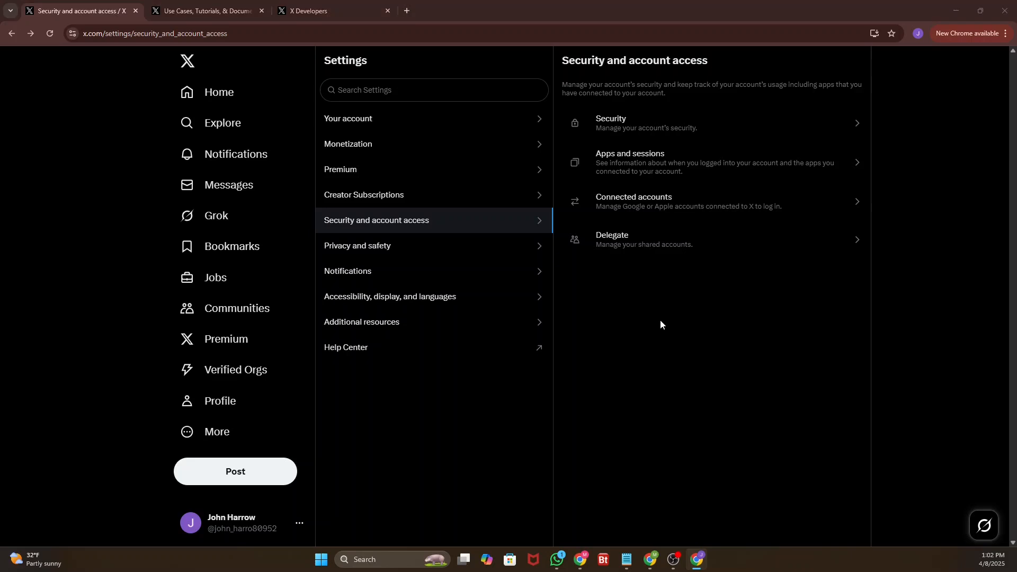
Open the Google disconnection form in the X account's connected accounts and examine its password verification requirement
key("alt+Tab")
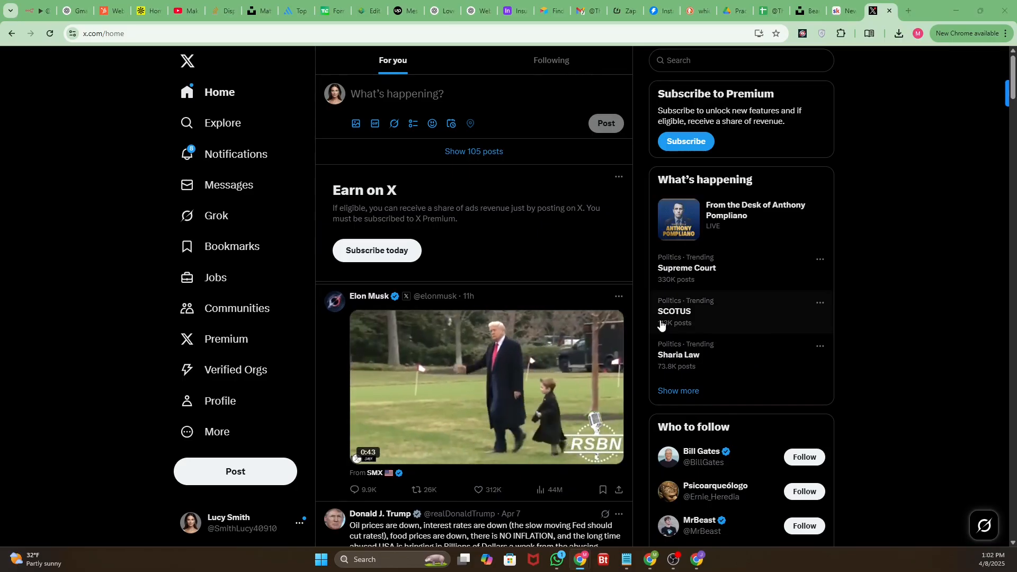
key("alt+Tab")
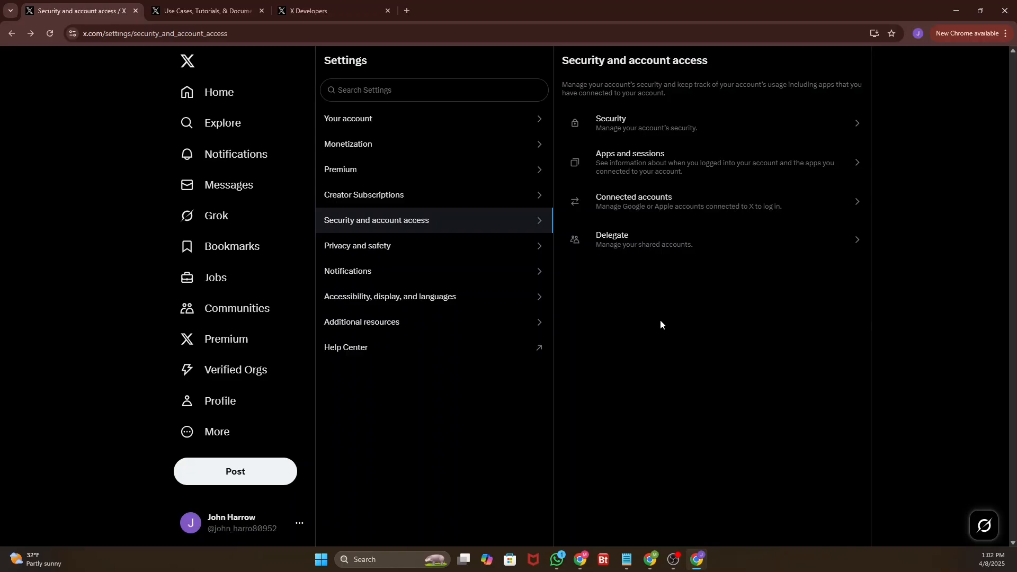
left_click(696, 204)
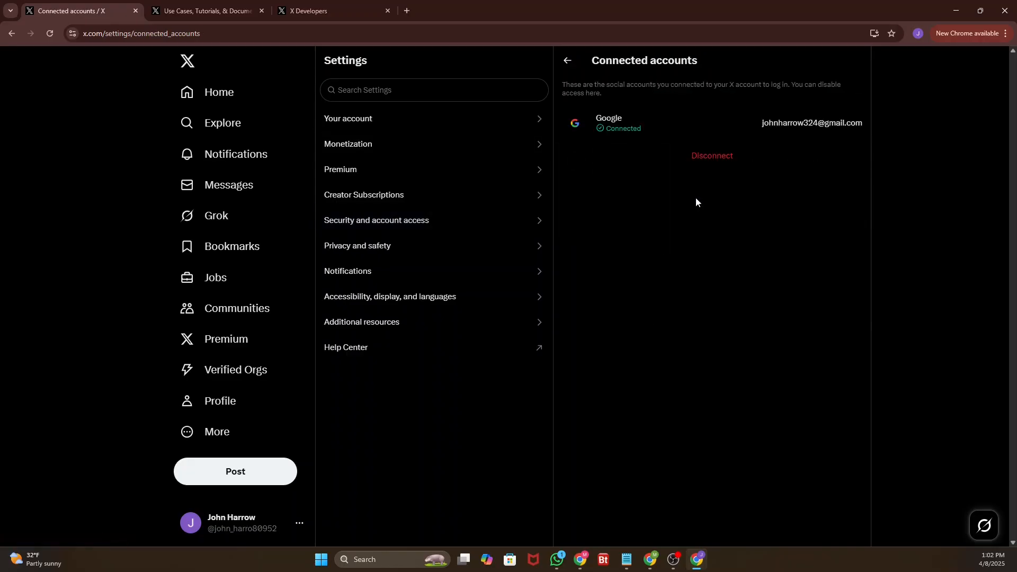
left_click(710, 156)
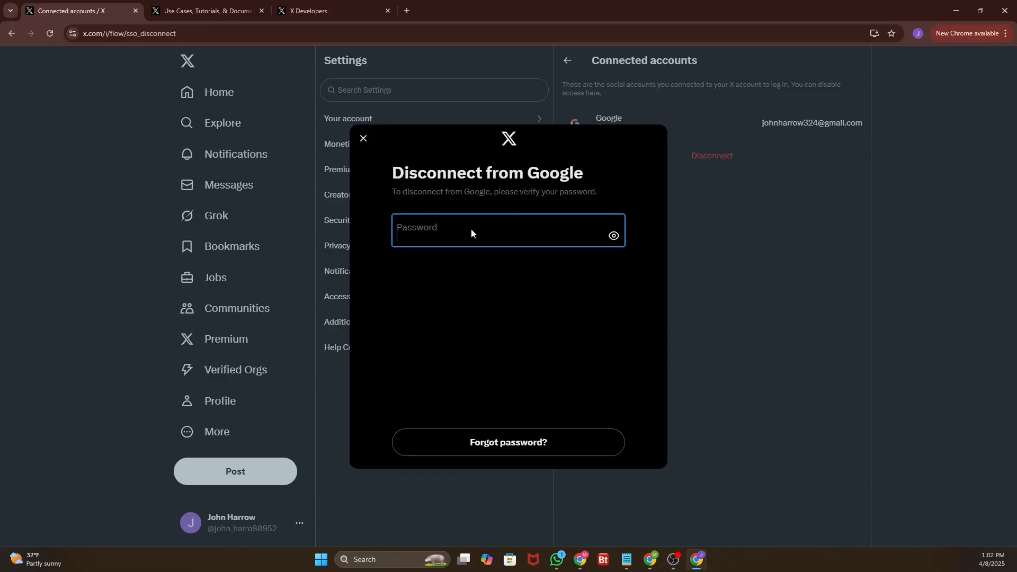
left_click_drag(495, 189, 609, 192)
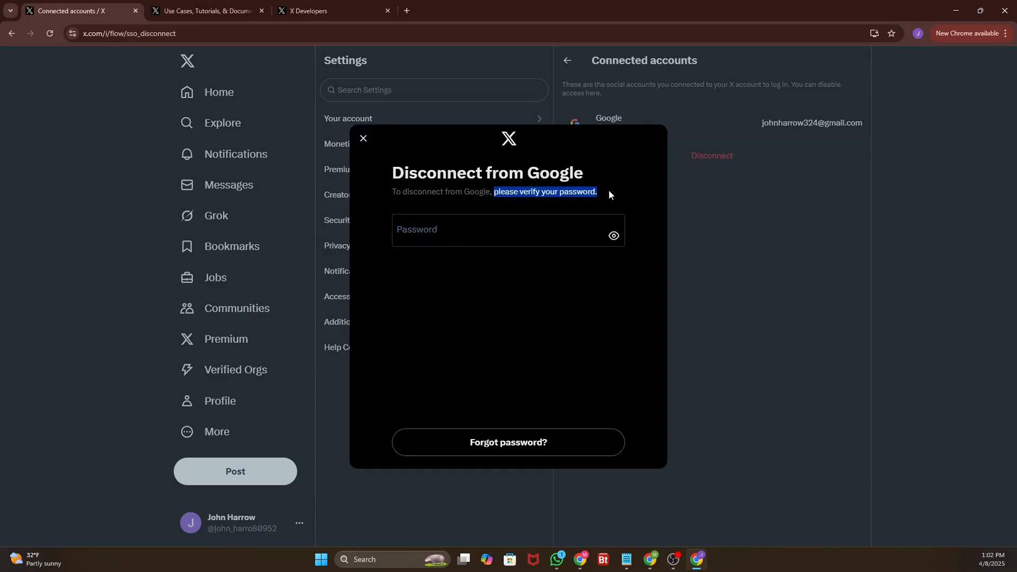
left_click(609, 189)
left_click(467, 237)
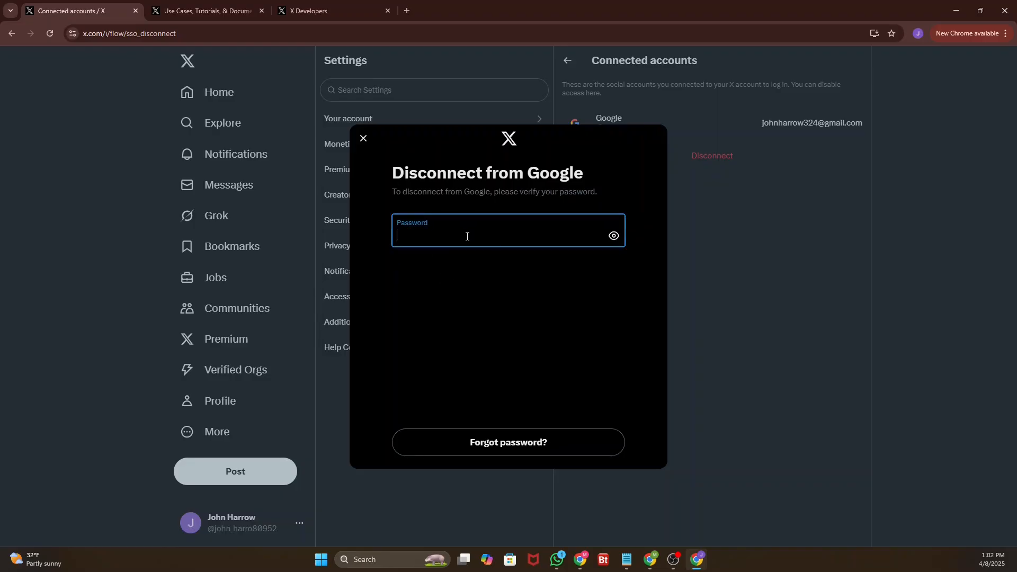
Search Google in a new browser tab for "how to disconnect my google twitter/x account from google"
left_click(407, 10)
type("how to disconnect my gmail twitter/")
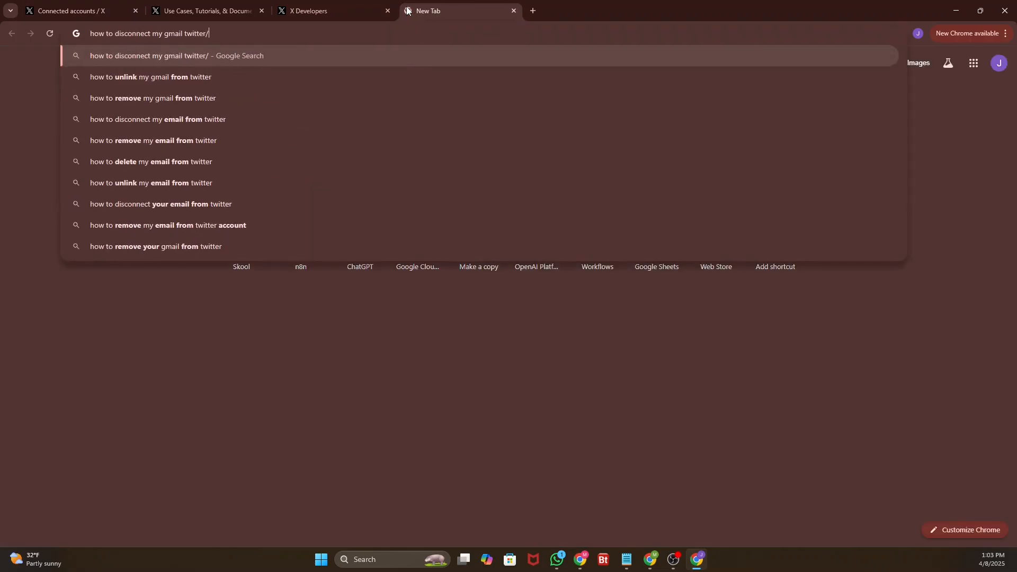
type("x account from ")
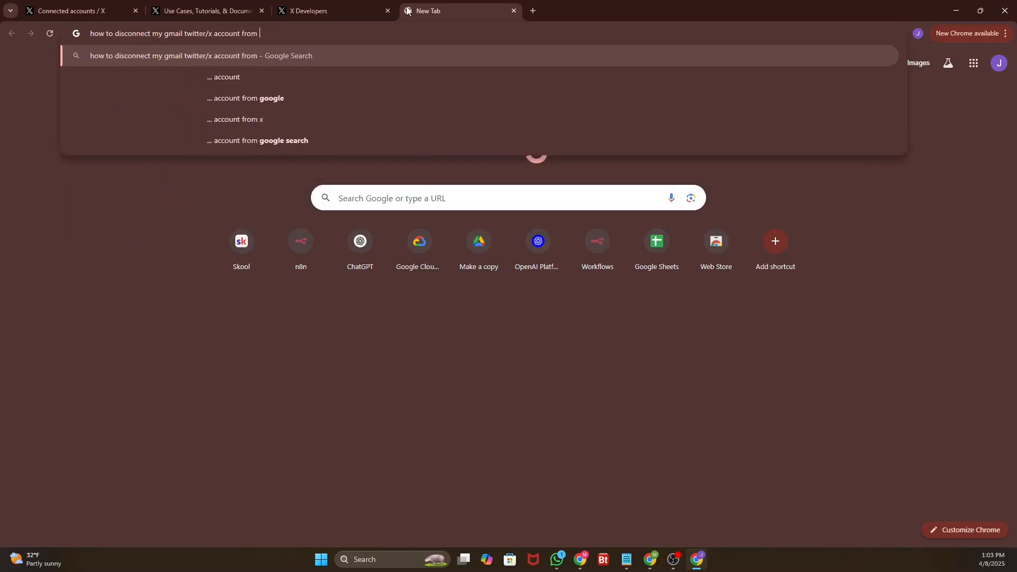
type("gmail")
key("BackSpace")
key("BackSpace")
key("BackSpace")
key("BackSpace")
key("BackSpace")
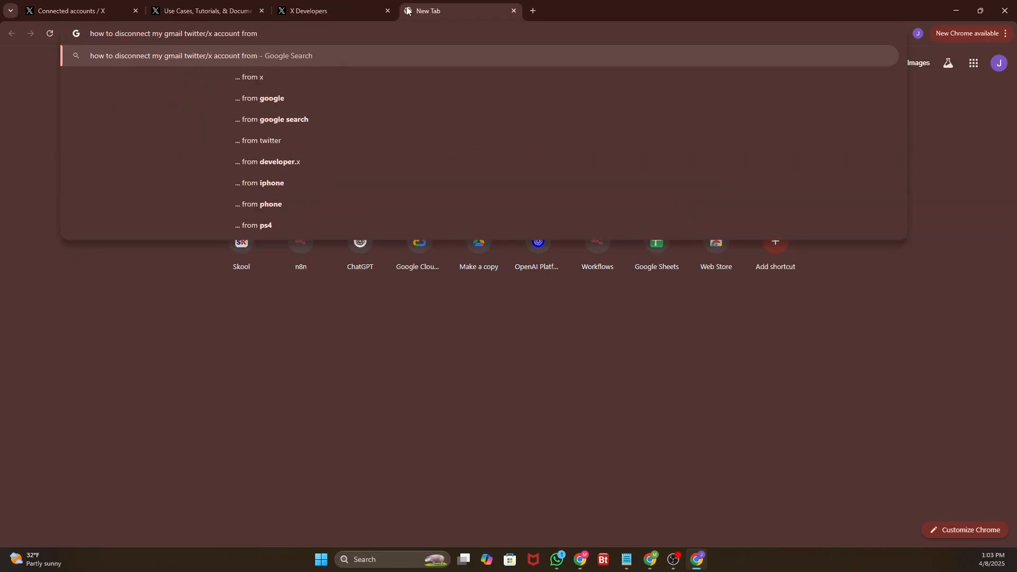
type("google")
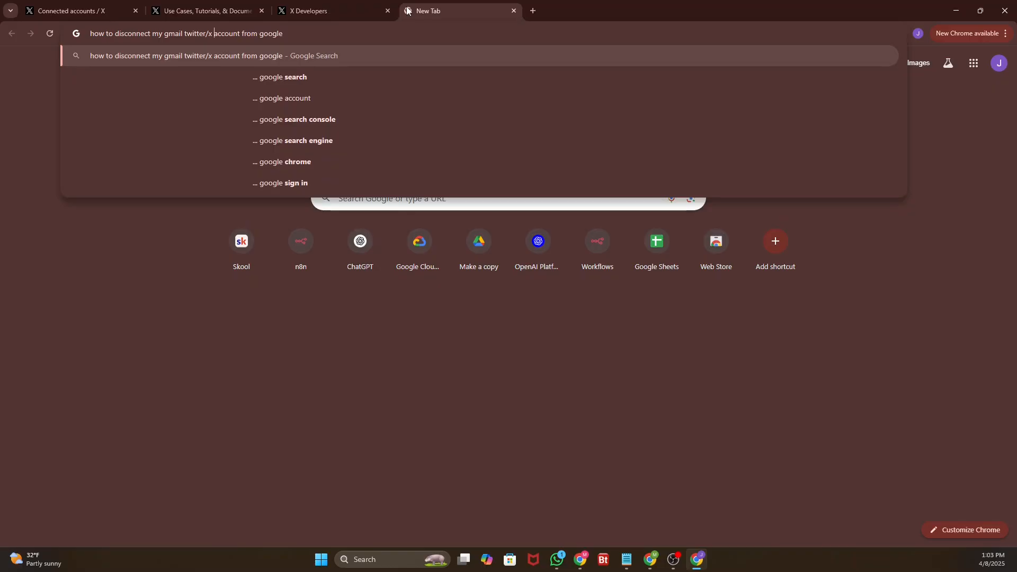
key("BackSpace")
key("BackSpace")
key("BackSpace")
key("BackSpace")
key("BackSpace")
key("BackSpace")
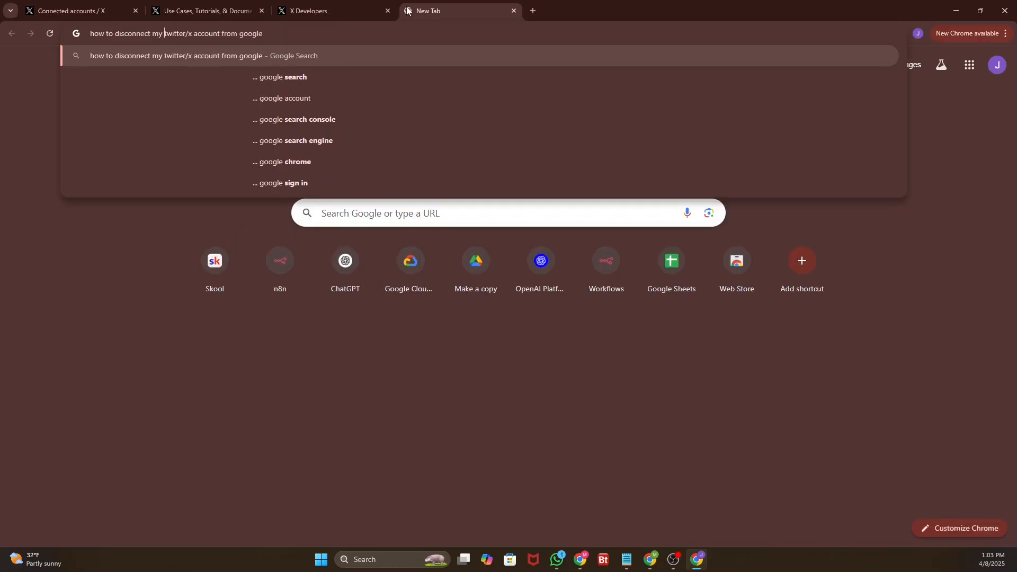
type("google")
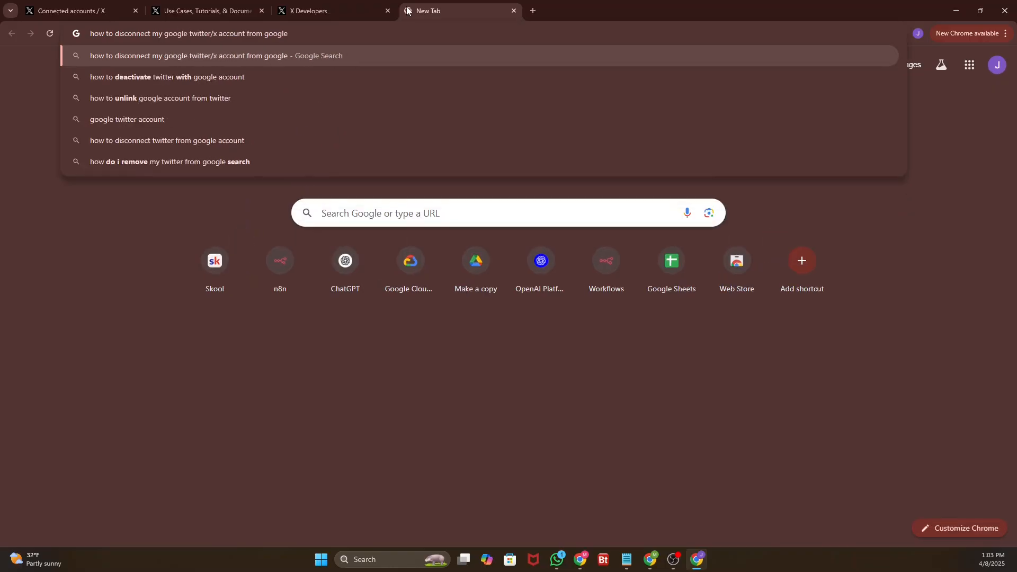
key("Return")
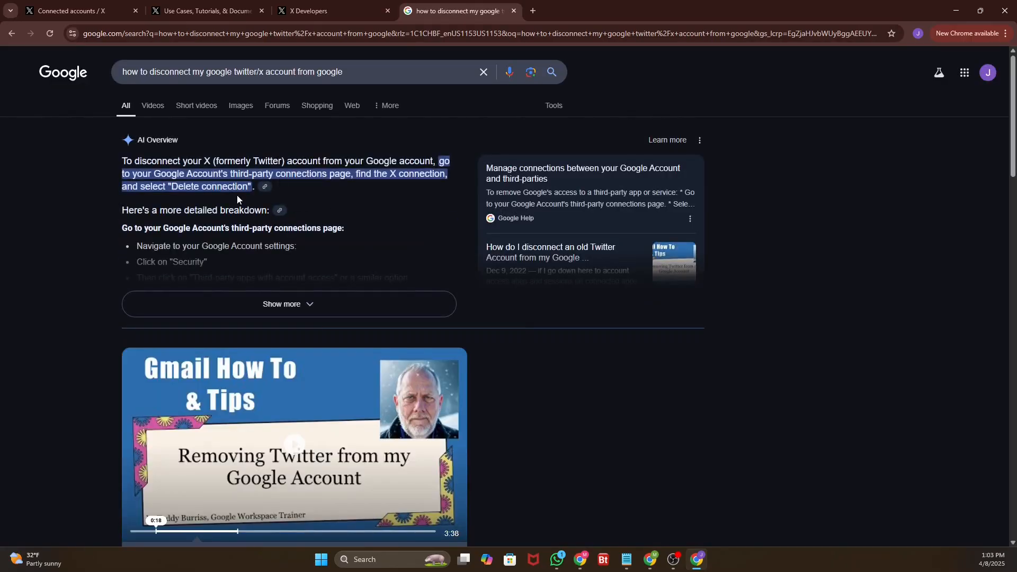
Expand the AI overview and read it and the other search results on removing the link between Google and X
left_click(297, 304)
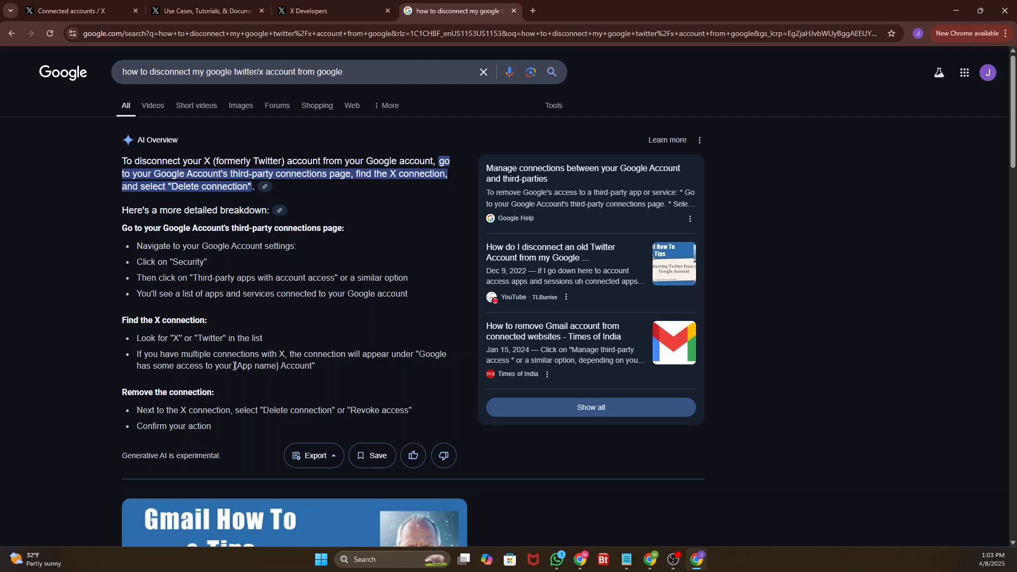
scroll(277, 359, "down", 1)
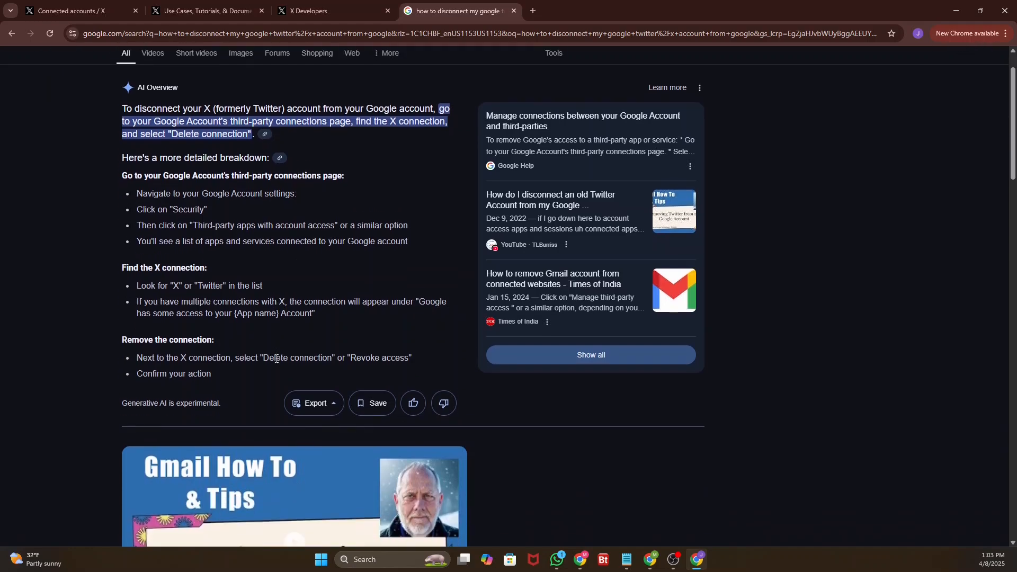
scroll(266, 350, "down", 6)
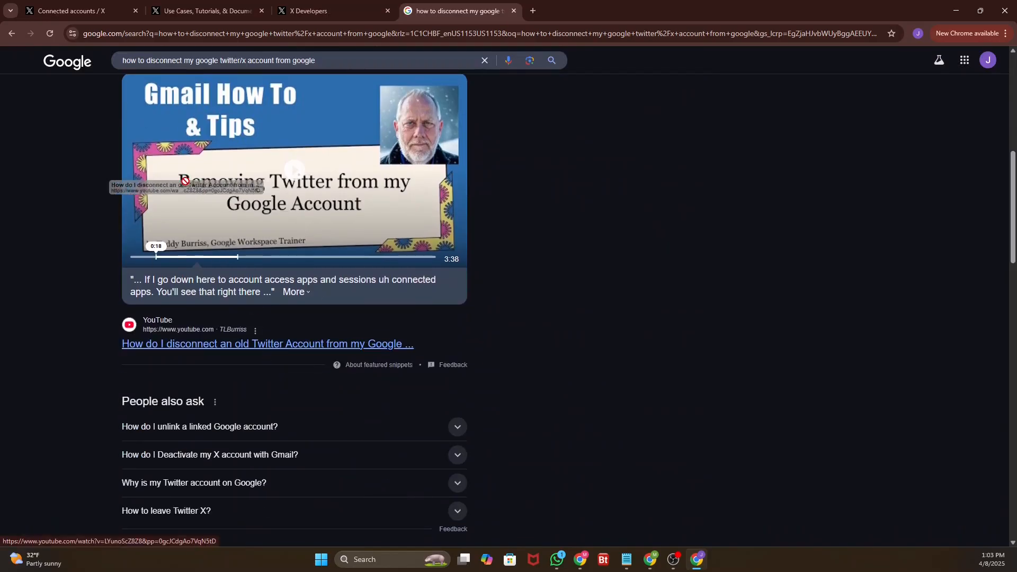
scroll(484, 245, "up", 1)
scroll(484, 244, "down", 7)
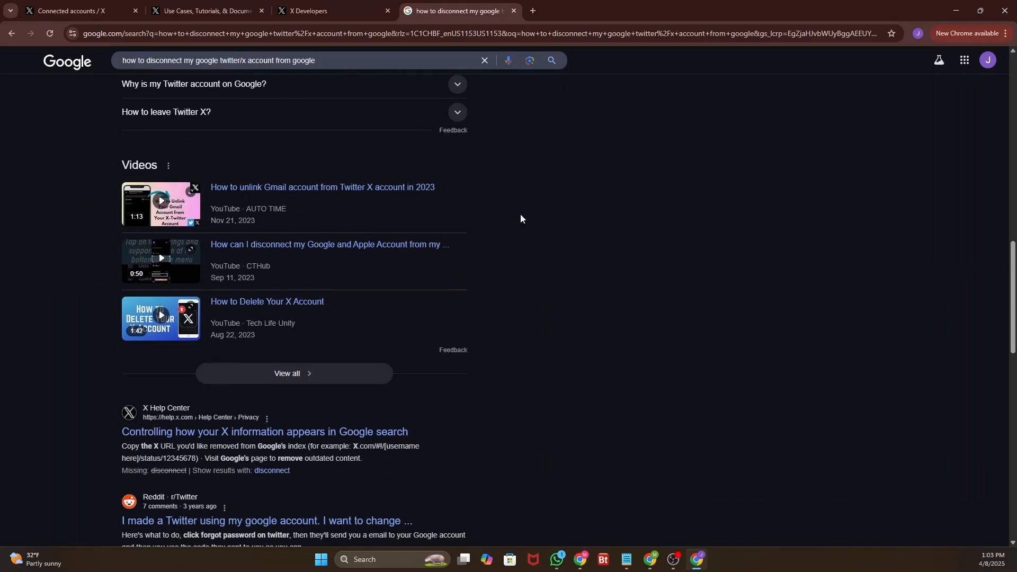
scroll(488, 260, "down", 3)
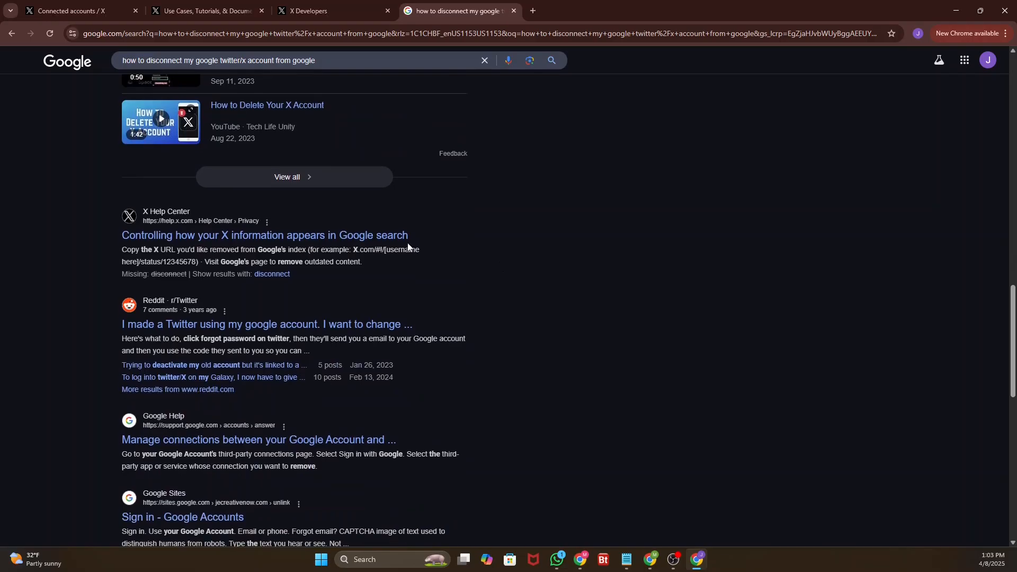
scroll(463, 305, "down", 2)
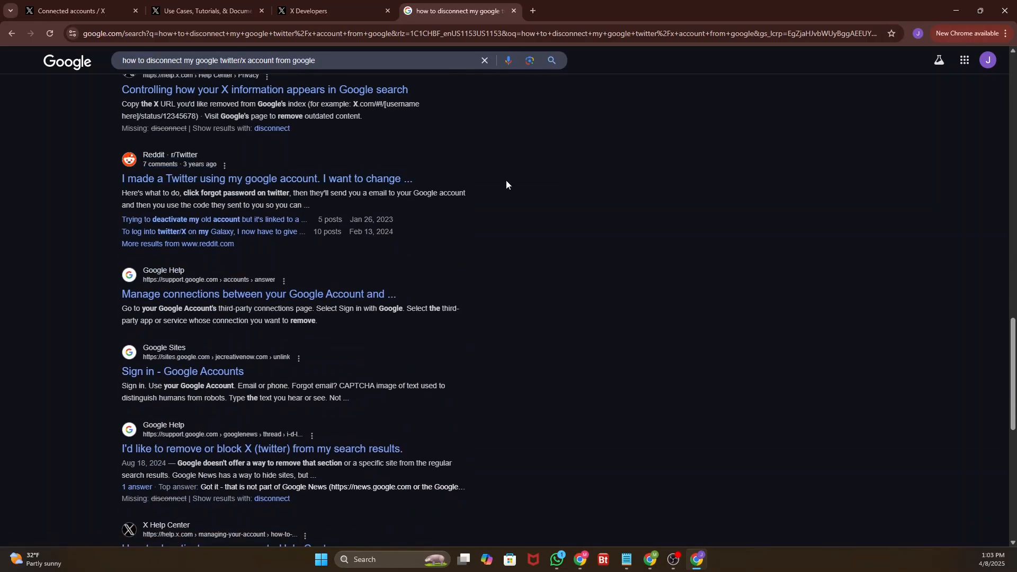
scroll(345, 382, "down", 2)
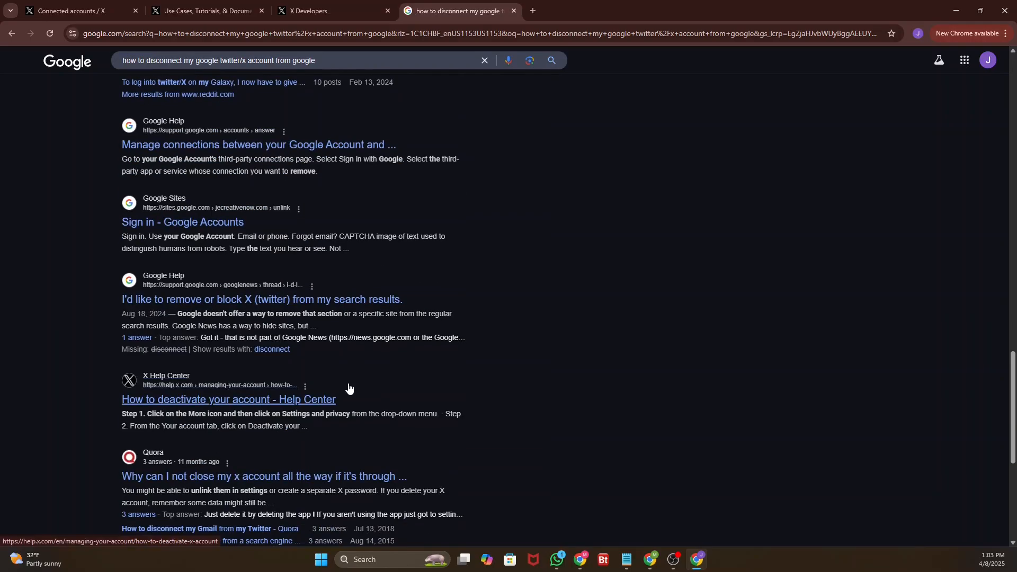
scroll(348, 385, "down", 5)
scroll(348, 386, "up", 15)
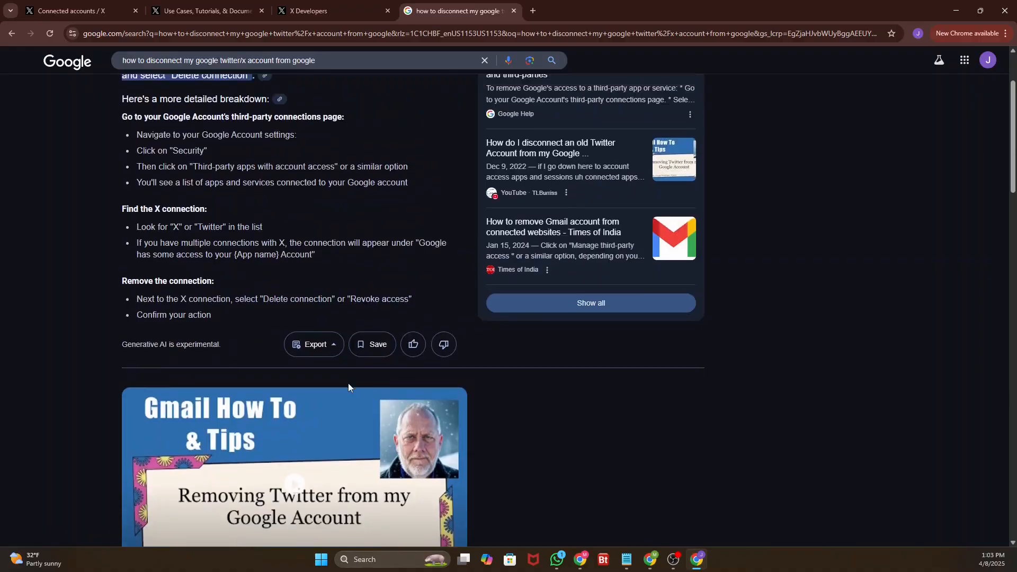
scroll(348, 386, "up", 2)
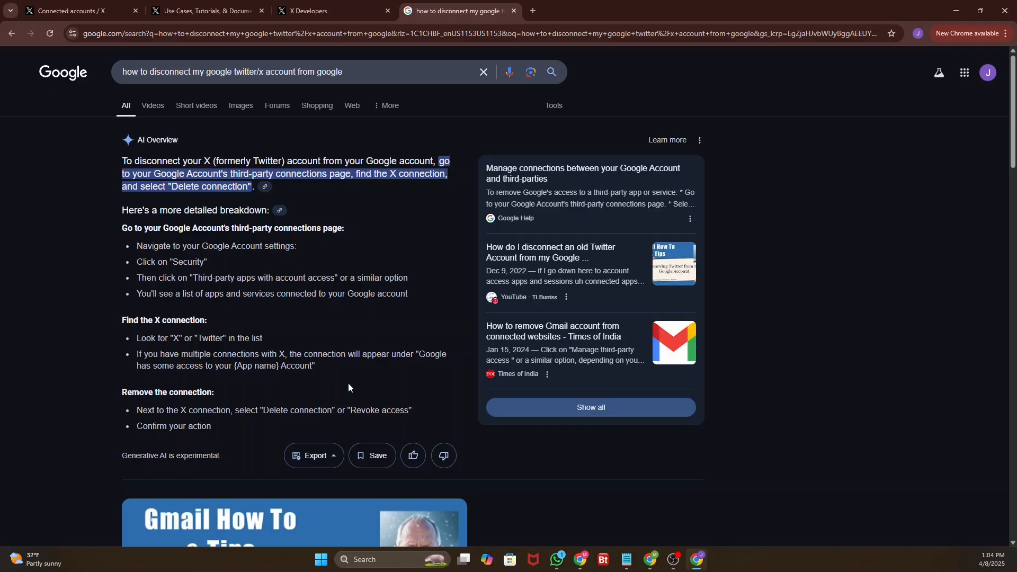
triple_click(458, 175)
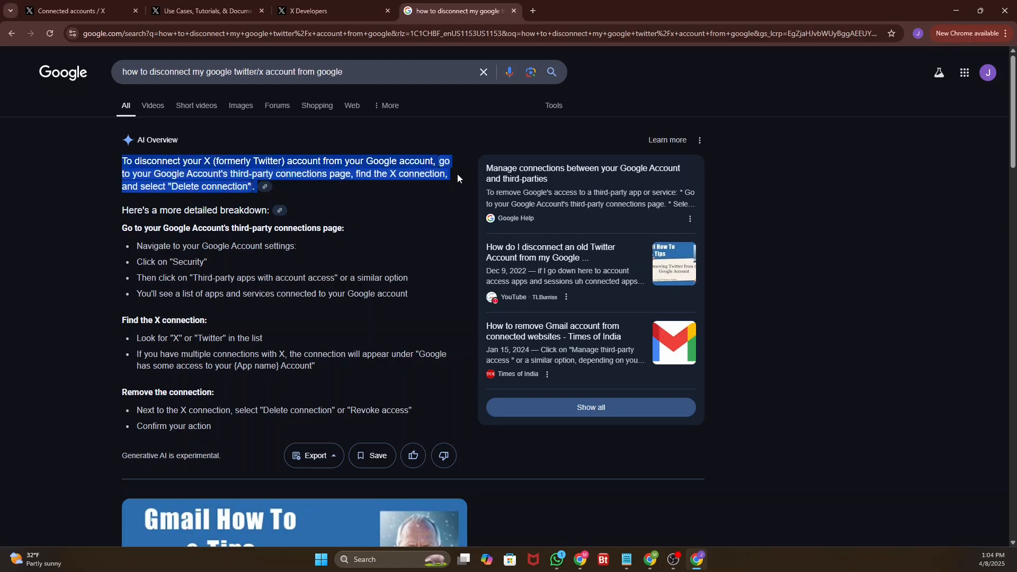
left_click(458, 175)
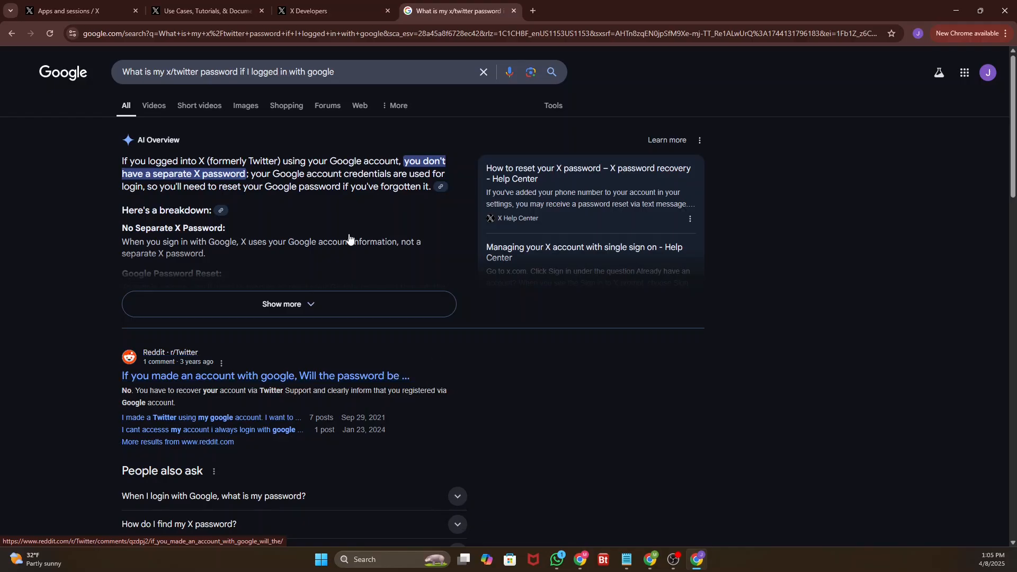
Examine the search results for "What is my x/twitter password if I logged in with google", including the Reddit answer
left_click(242, 70)
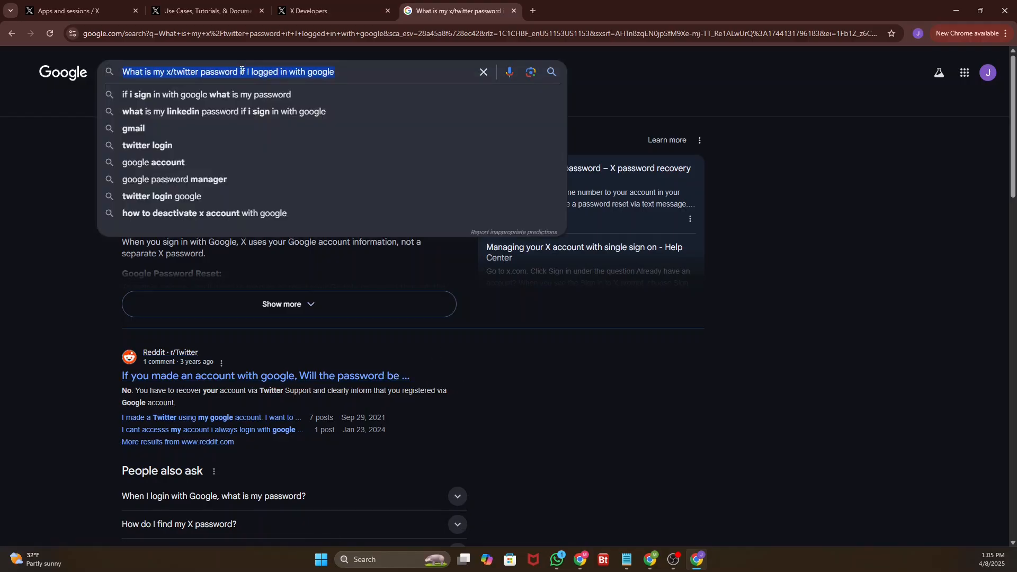
left_click_drag(121, 392, 210, 403)
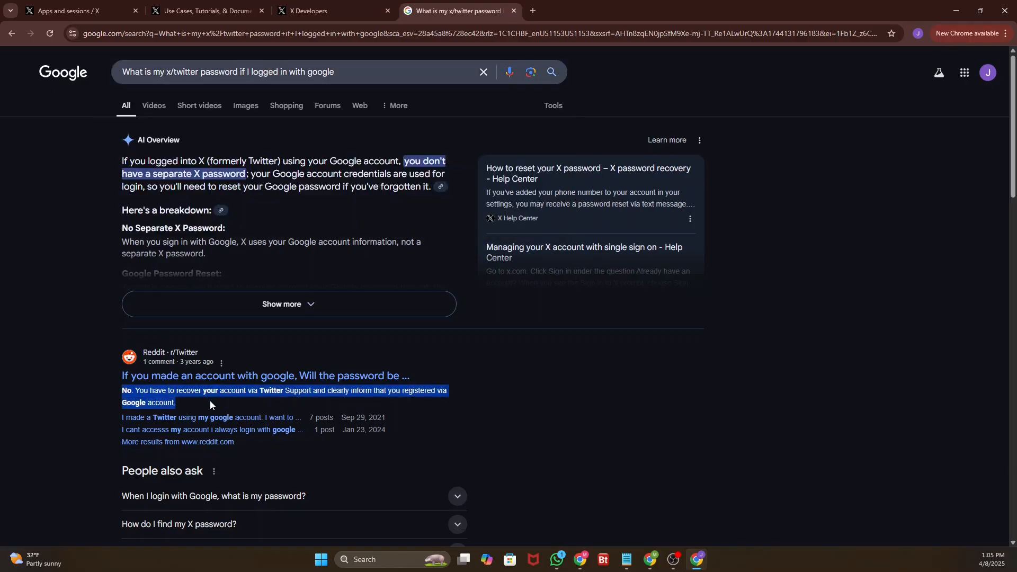
left_click(425, 404)
Return to the X settings and review the account's connected apps and active sessions
left_click(322, 11)
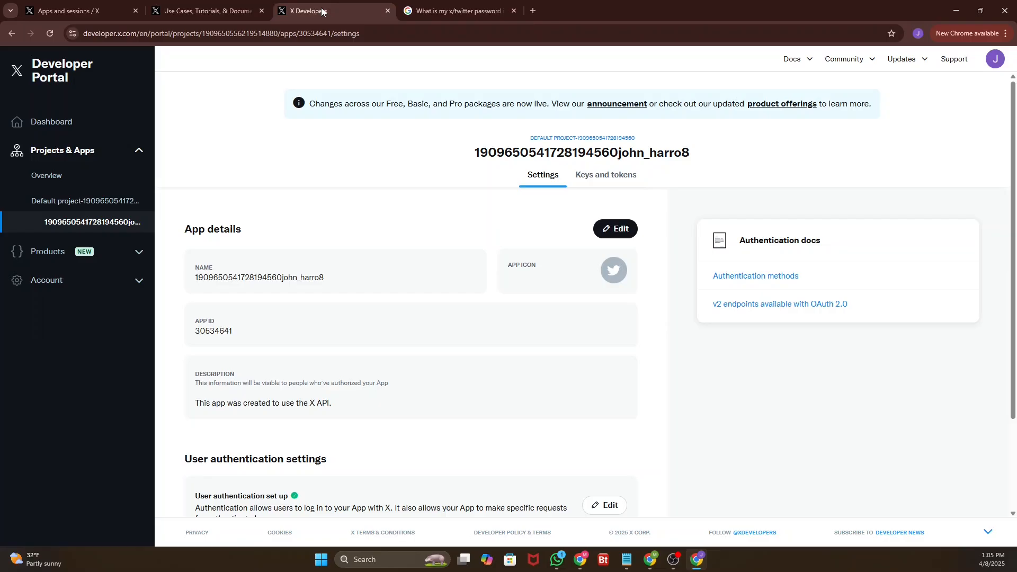
left_click(106, 10)
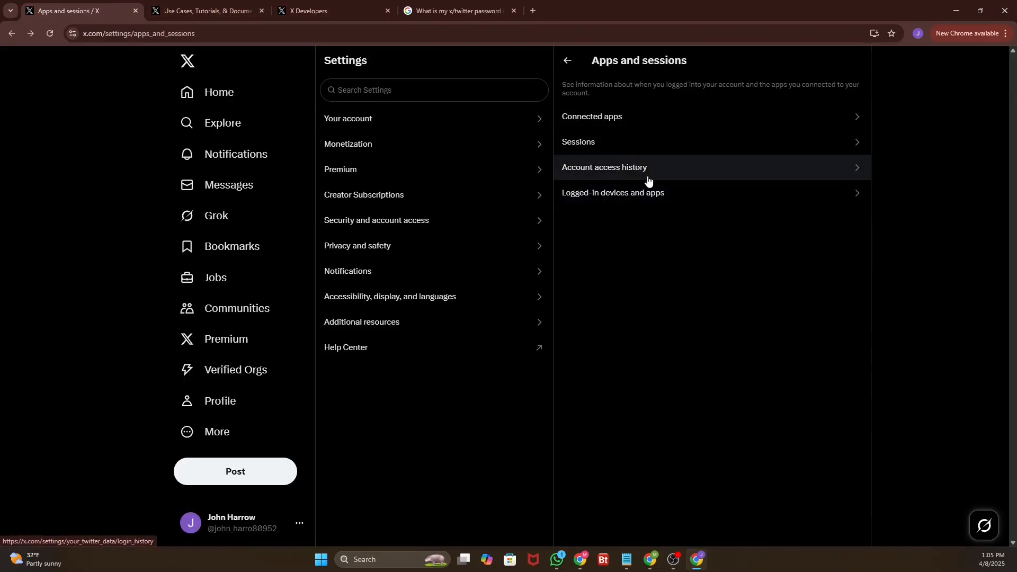
left_click(630, 117)
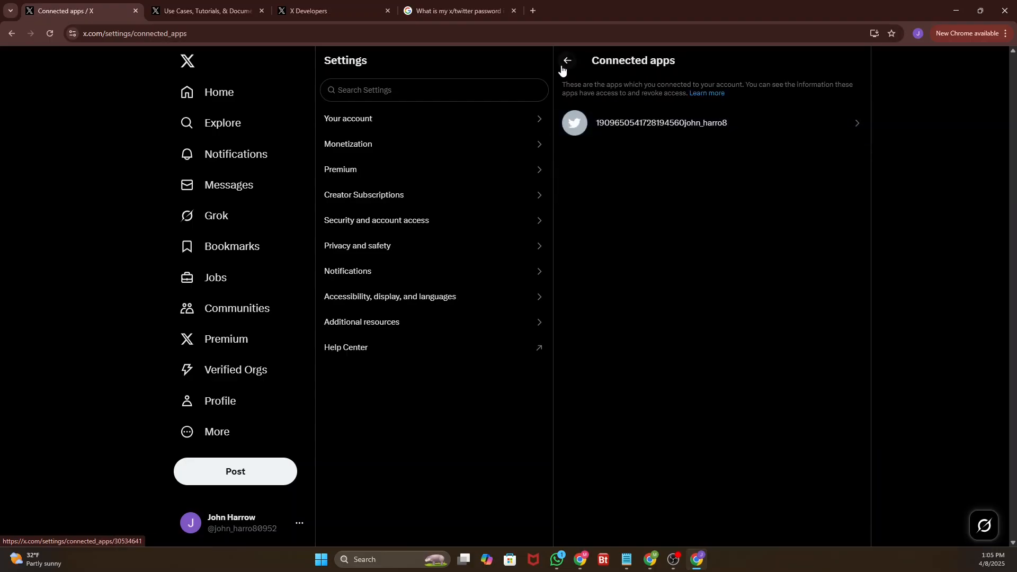
left_click(565, 63)
left_click(629, 144)
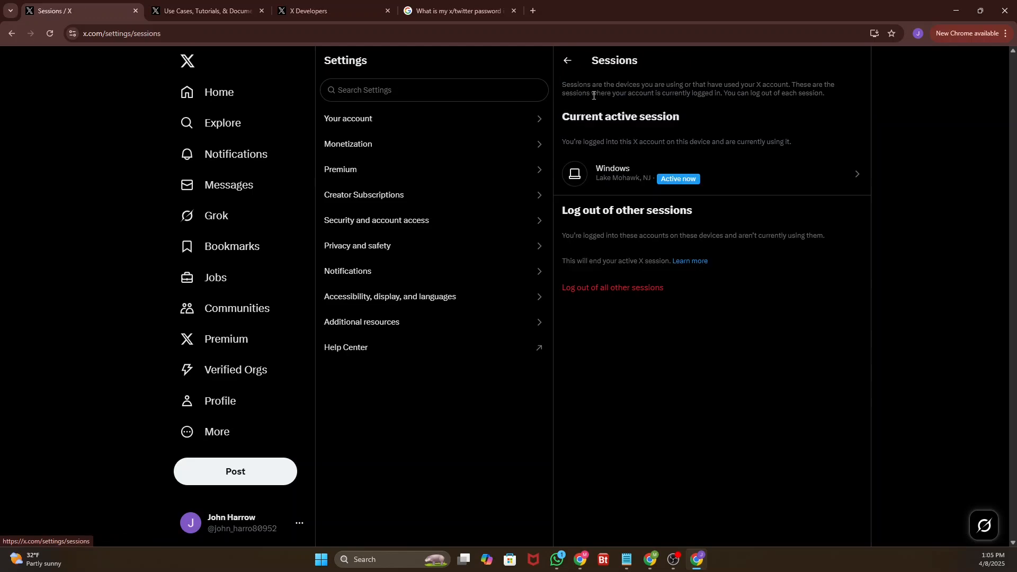
left_click(569, 65)
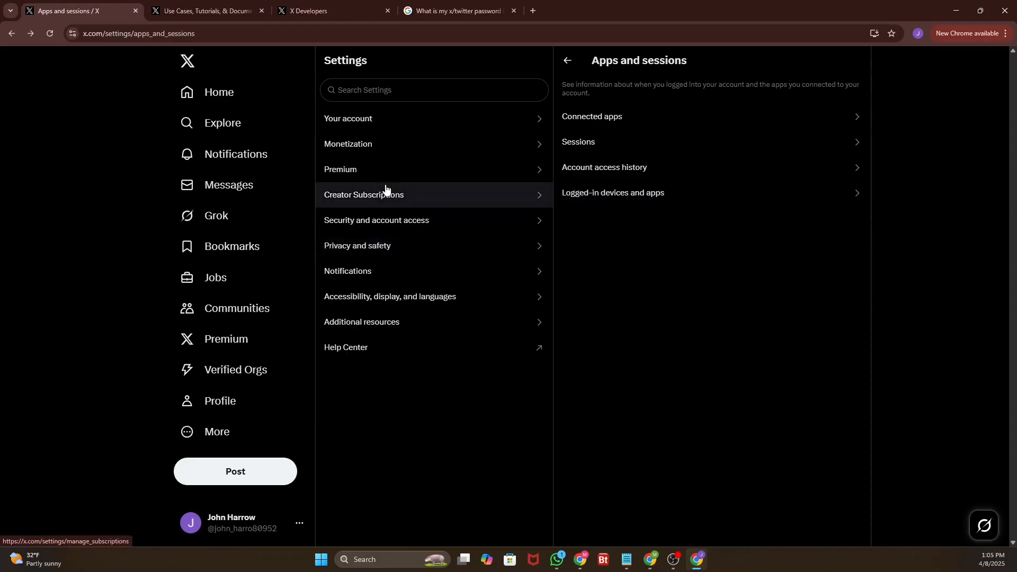
Reopen the Google disconnection form from X's connected accounts and start the forgotten password process
left_click(365, 117)
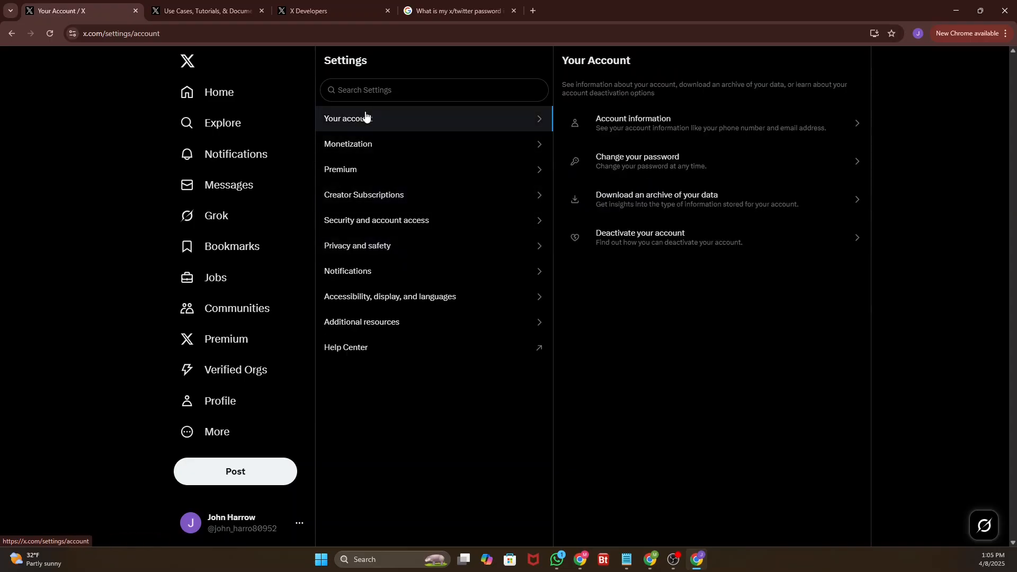
left_click(377, 216)
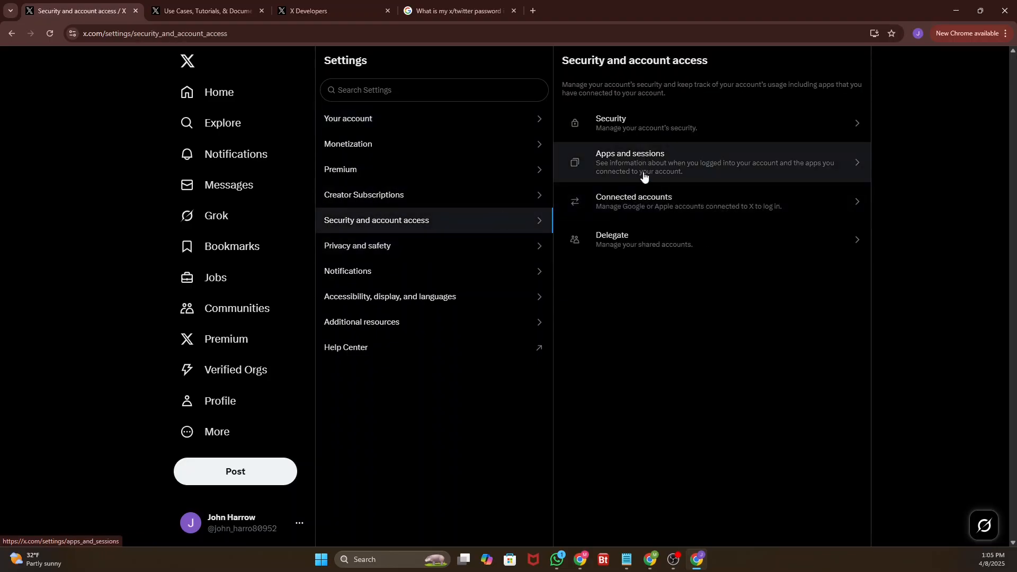
left_click(653, 212)
left_click(721, 157)
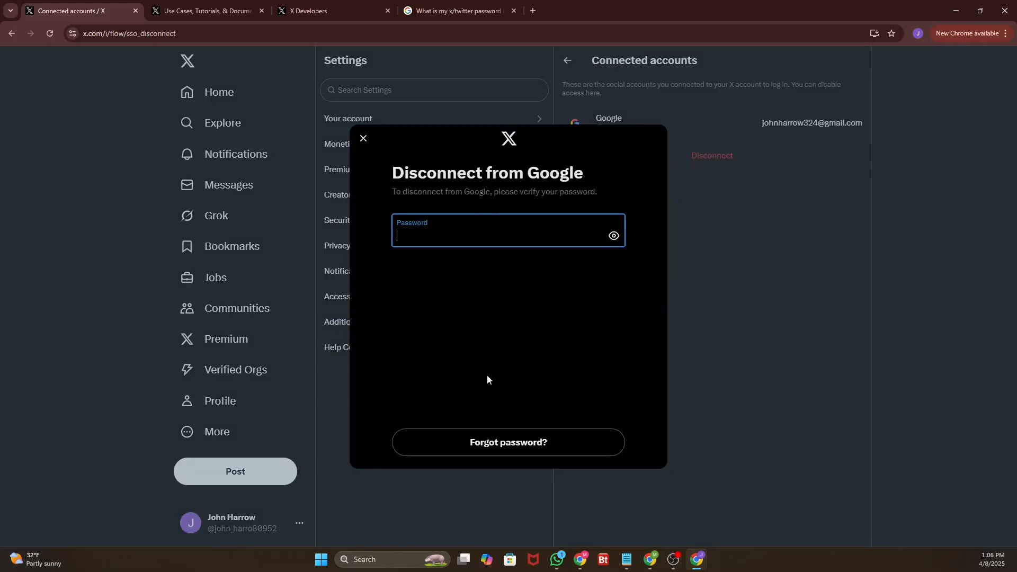
left_click(510, 440)
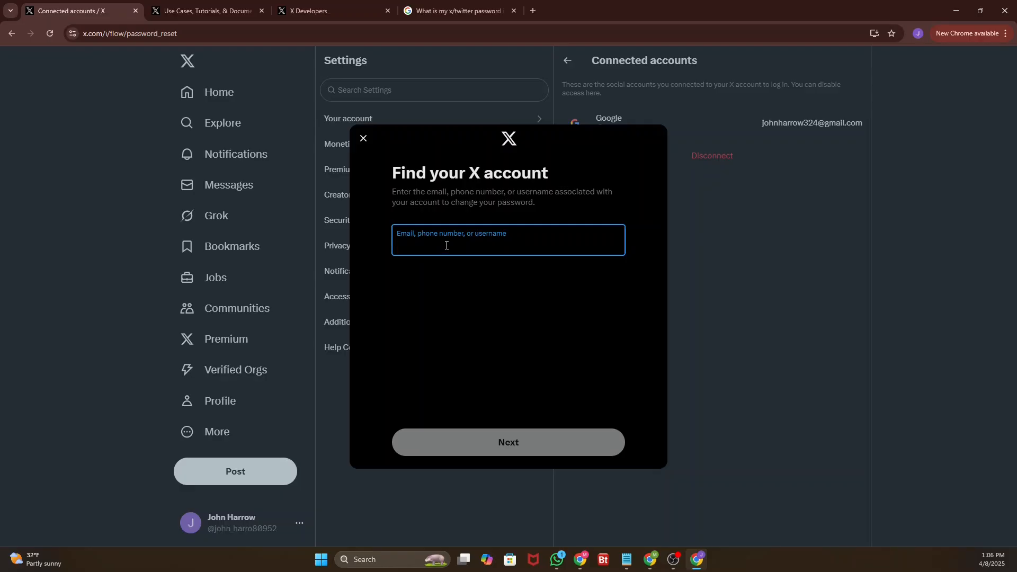
Look up the X account by its email or username and request a confirmation code by email
key("alt+Tab")
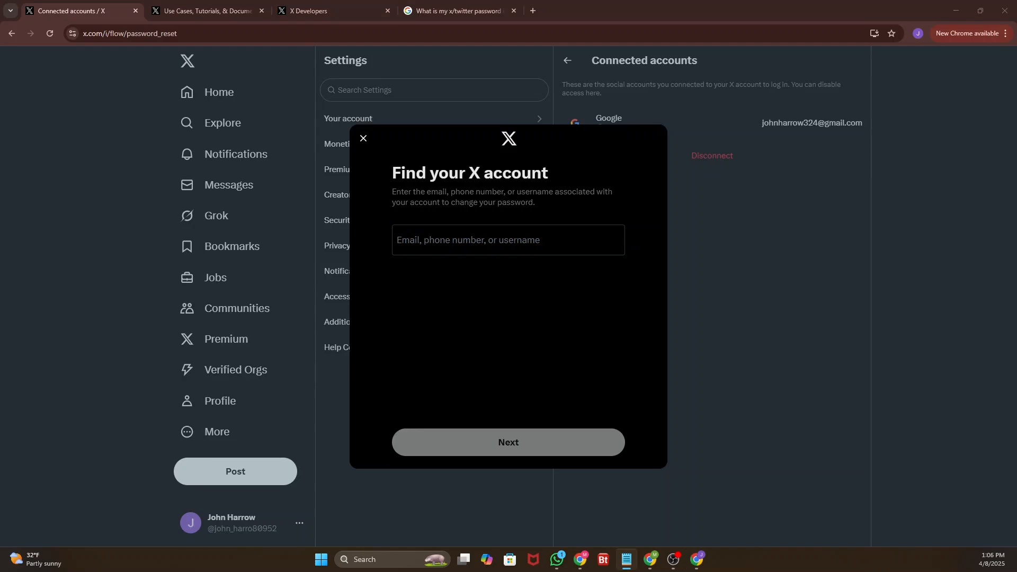
left_click(556, 241)
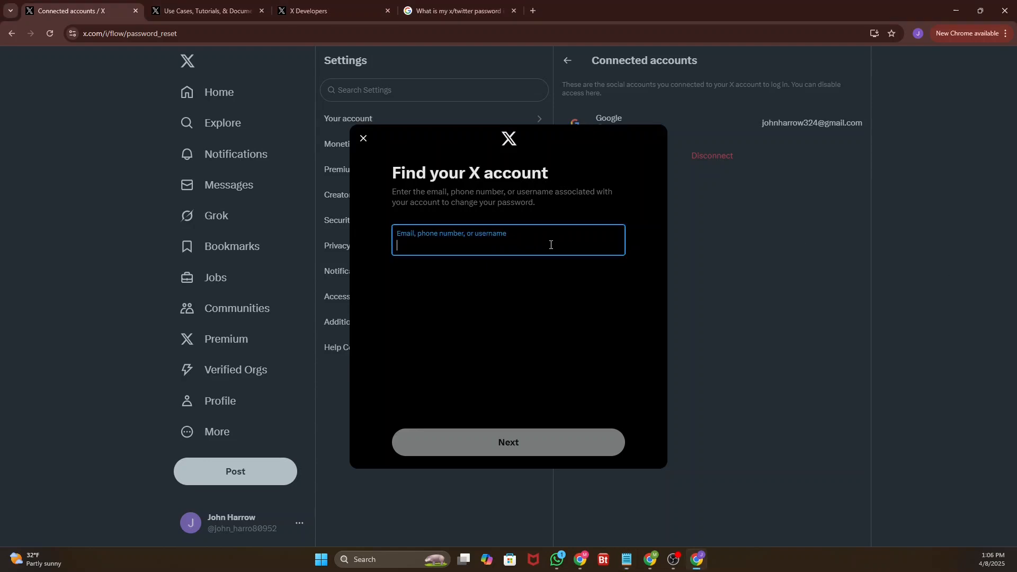
key("ctrl+v")
left_click(496, 440)
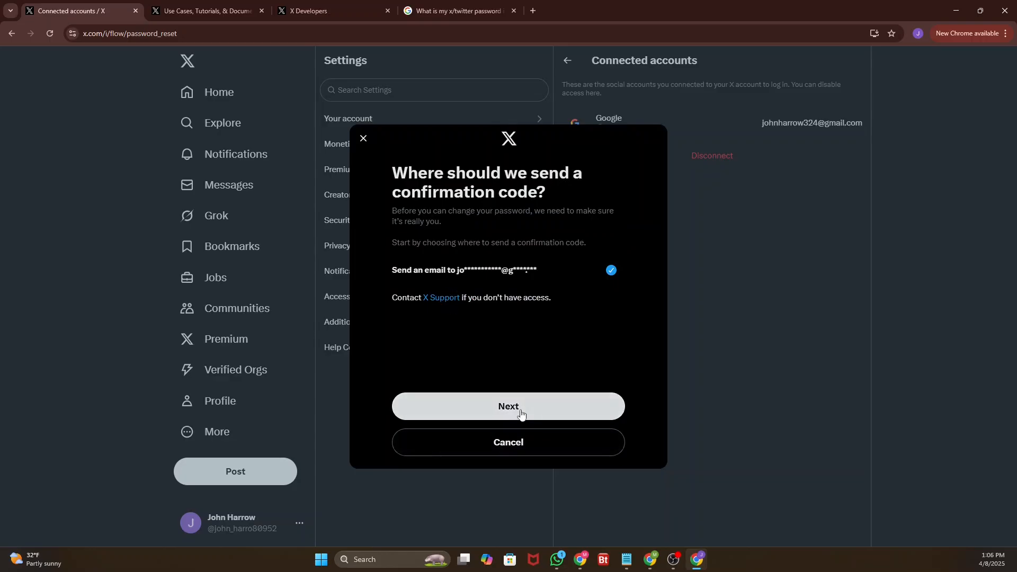
left_click(521, 415)
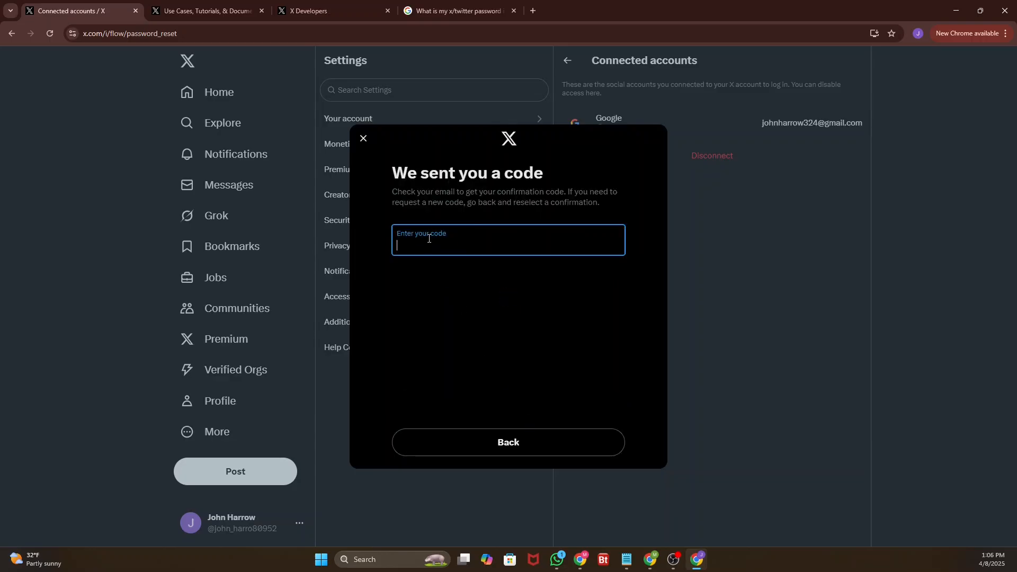
Open gmail.com in a new browser tab and copy the confirmation code from X's password reset email
left_click(533, 11)
type("gm")
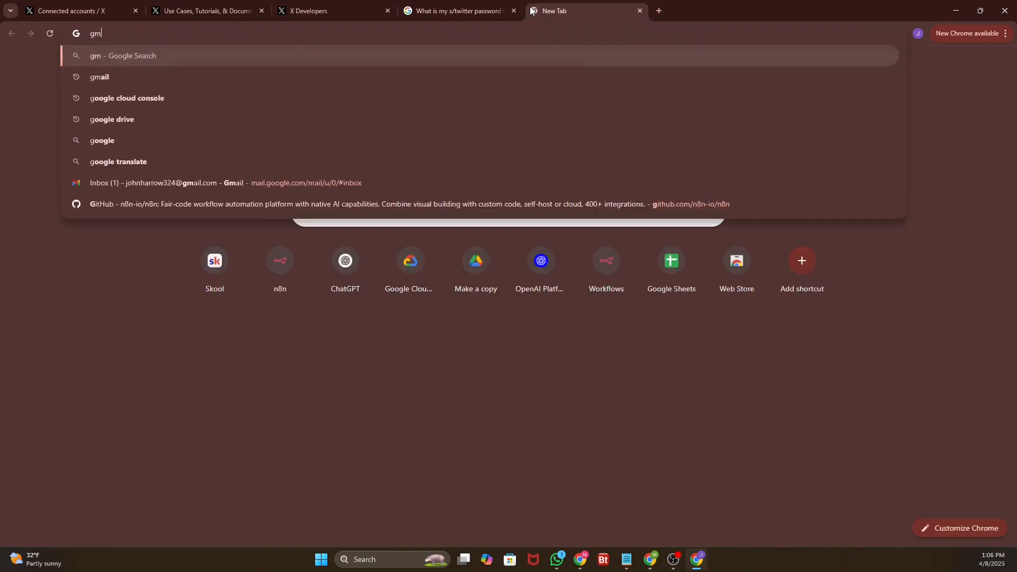
type("ail.com")
key("Return")
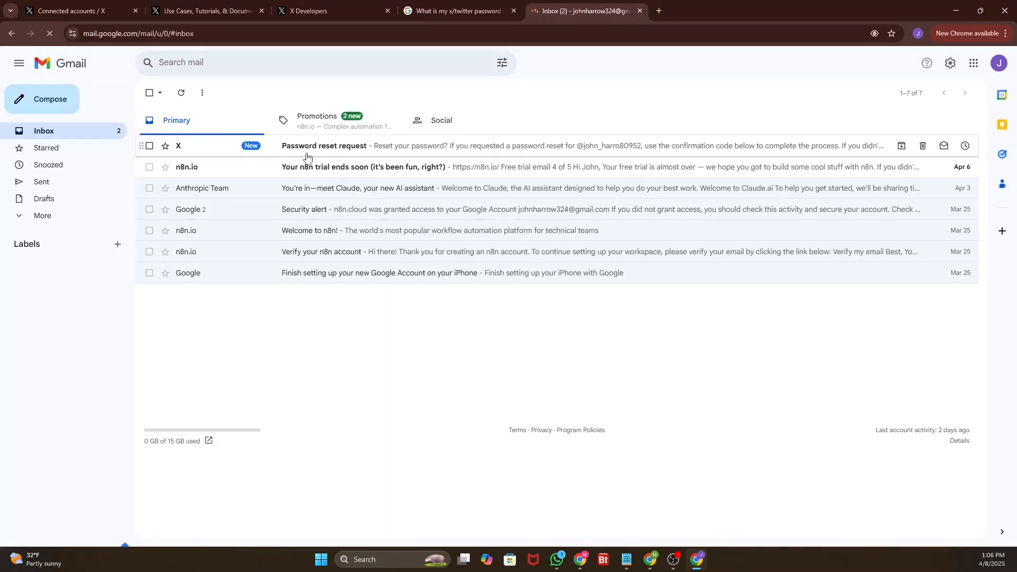
left_click(318, 153)
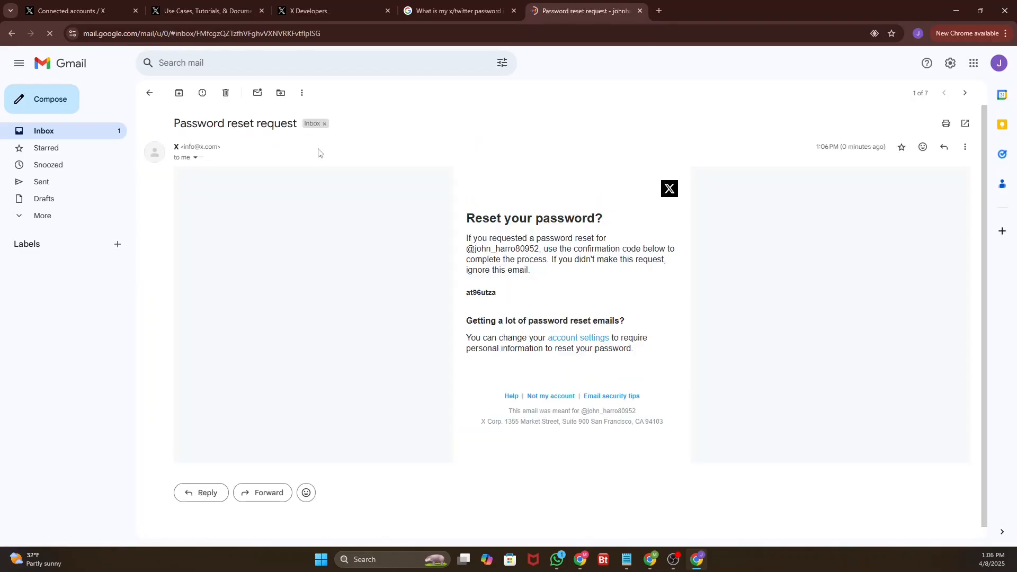
mouse_move(464, 297)
left_mouse_down()
mouse_move(495, 293)
mouse_move(462, 301)
mouse_move(469, 294)
left_mouse_up()
left_click(494, 294)
Return to X's password reset form, paste the emailed confirmation code and submit it
left_click(432, 12)
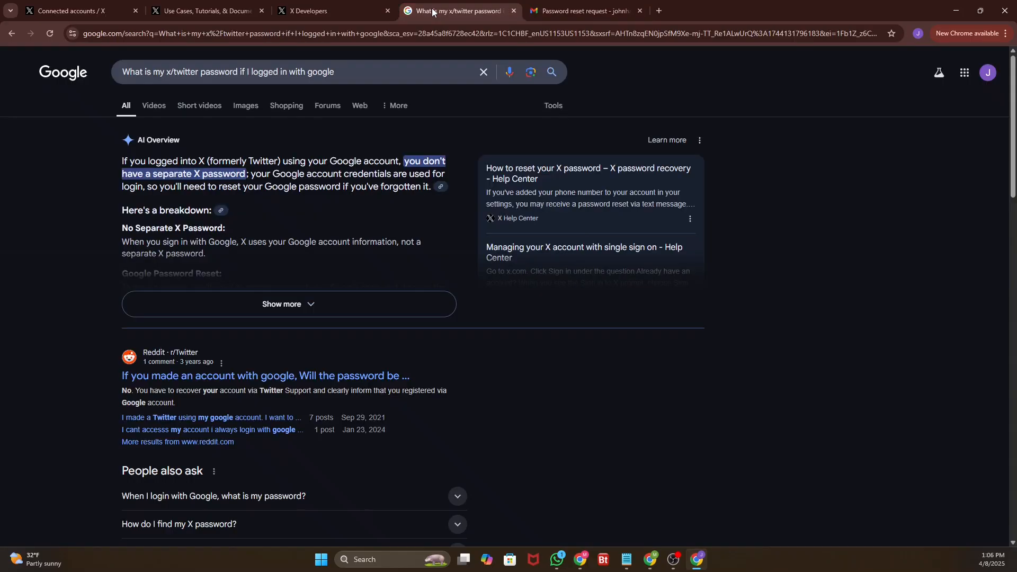
key("ctrl+shift+Tab")
key("ctrl+shift+Tab")
key("ctrl+shift+Tab")
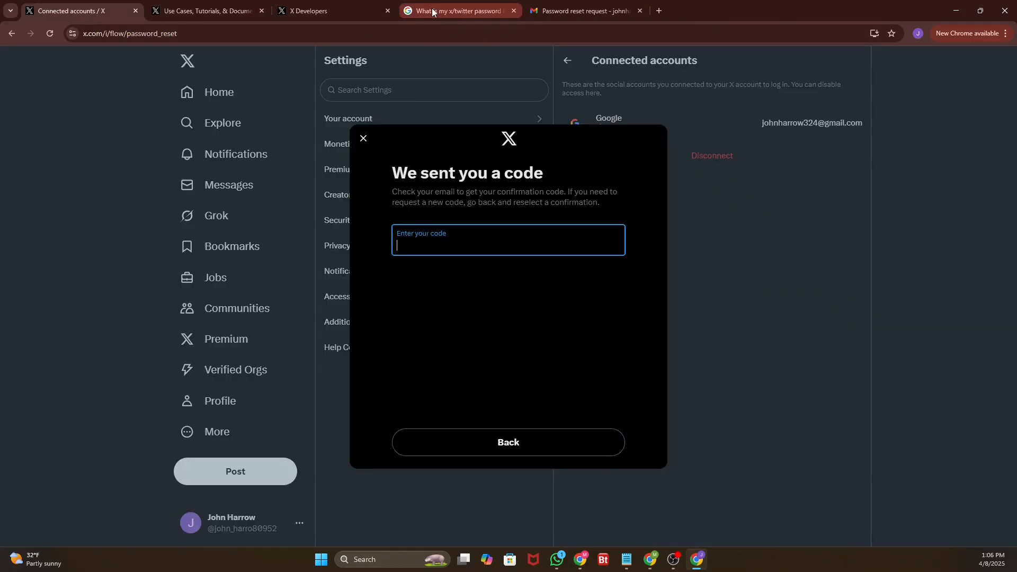
left_click(509, 455)
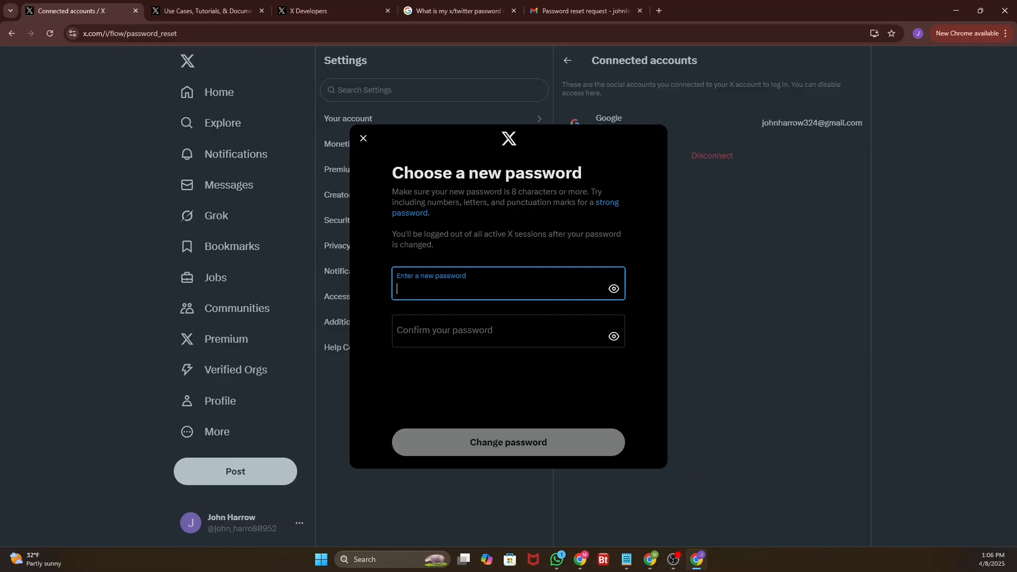
Enter and confirm a new account password in X's reset form and submit the change
type("•")
key("BackSpace")
key("alt+Tab")
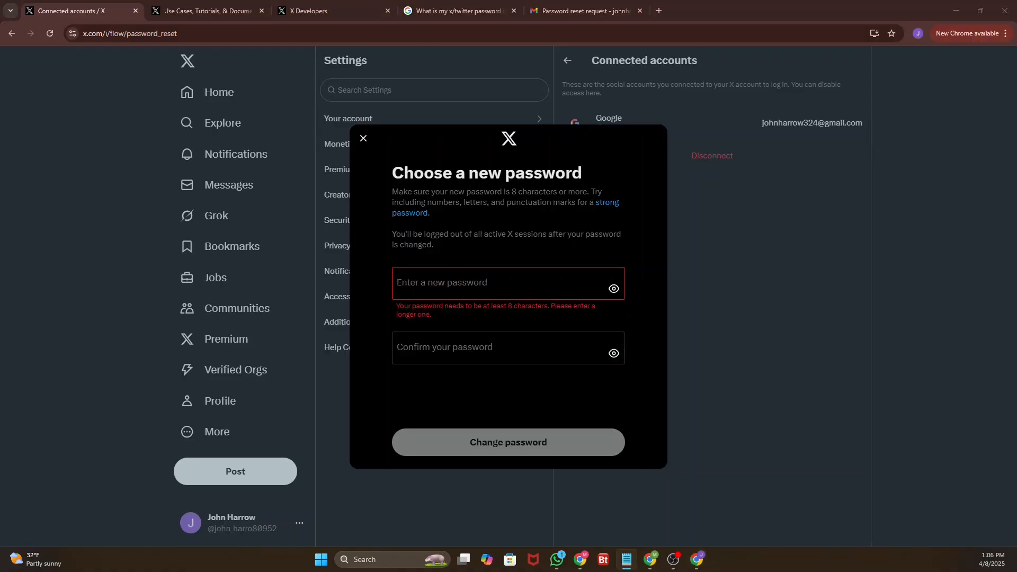
left_click(532, 285)
key("ctrl+v")
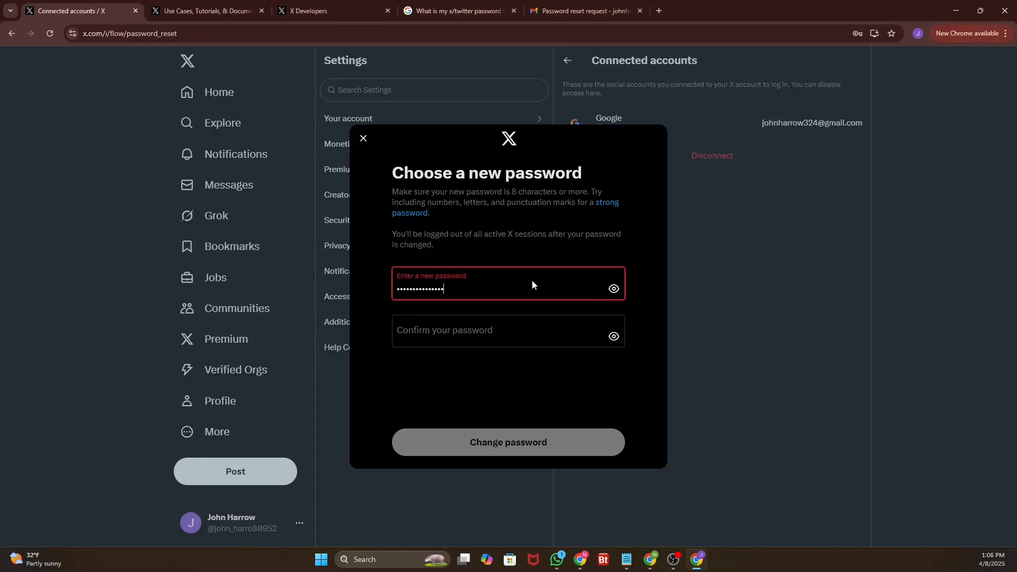
left_click(478, 333)
key("ctrl+v")
left_click(520, 442)
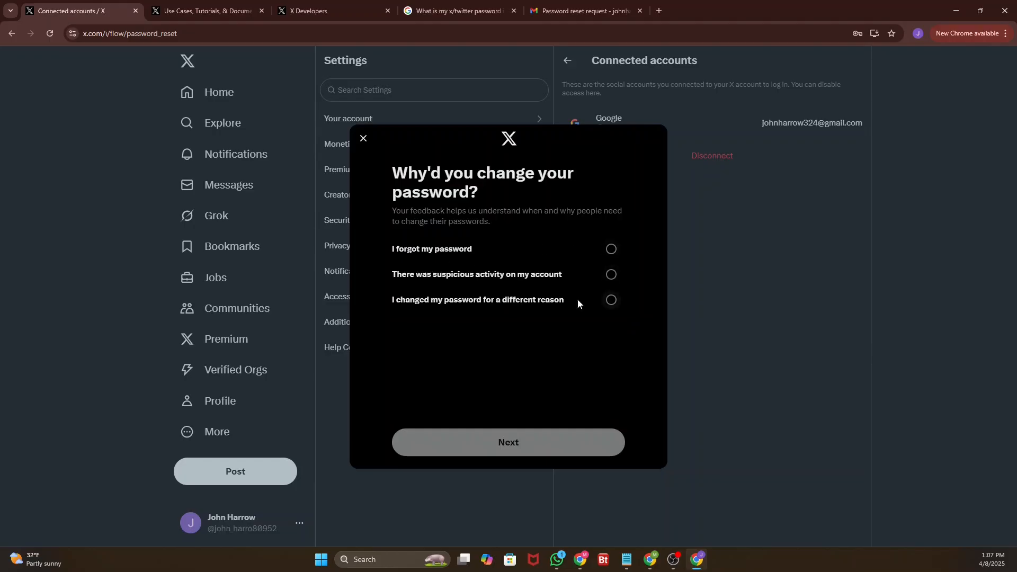
Try to submit the password change survey with "I forgot my password" or "I changed my password for a different reason"
left_click(609, 300)
left_click(529, 449)
left_click(513, 446)
left_click(519, 444)
left_click(519, 445)
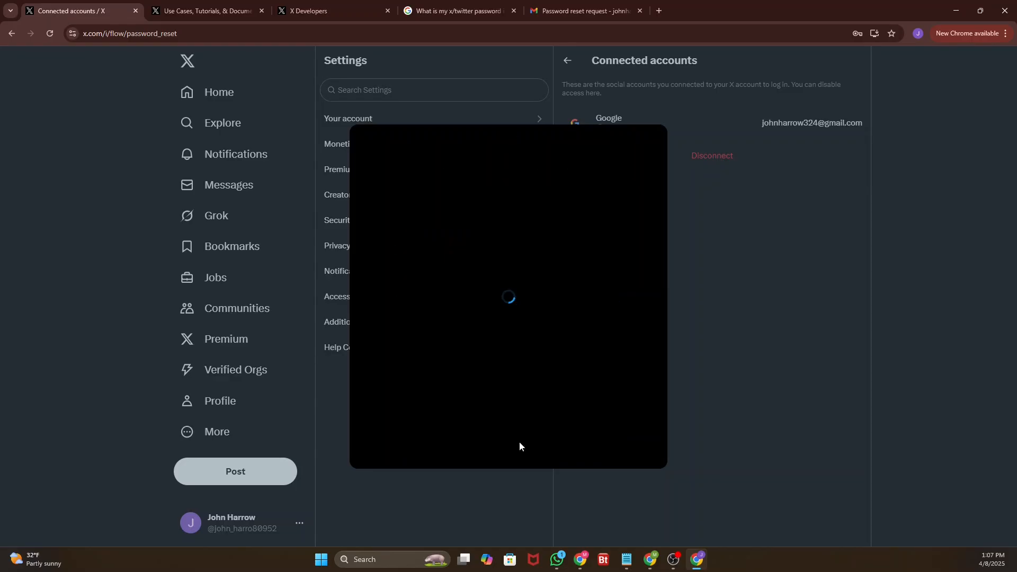
left_click(611, 250)
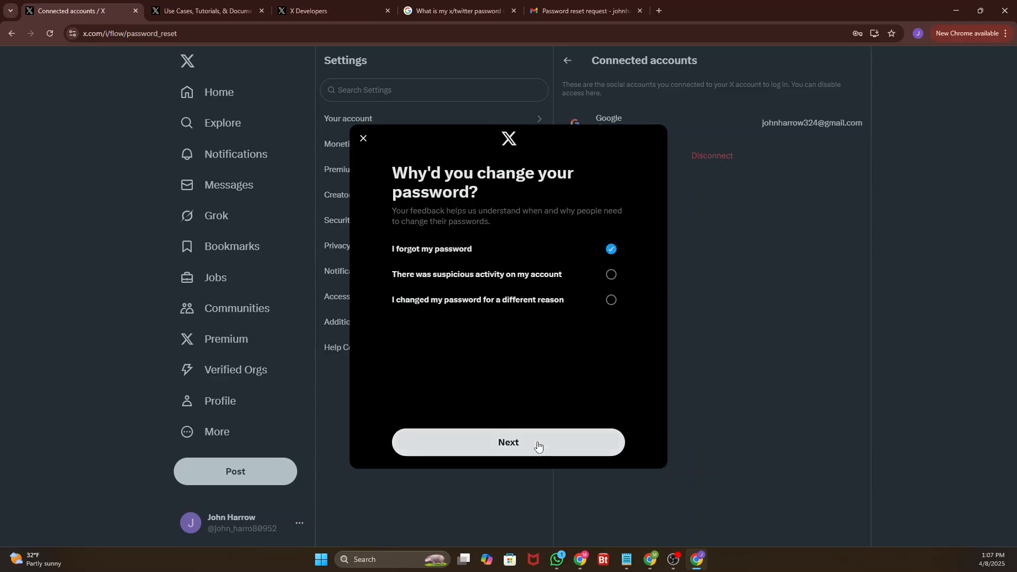
left_click(537, 444)
left_click(538, 444)
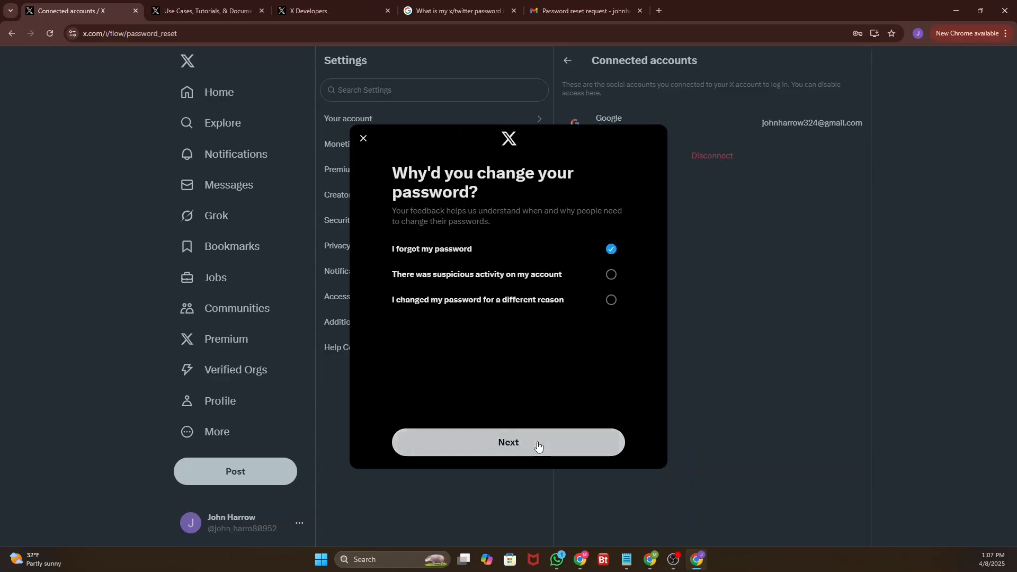
left_click(538, 444)
triple_click(538, 446)
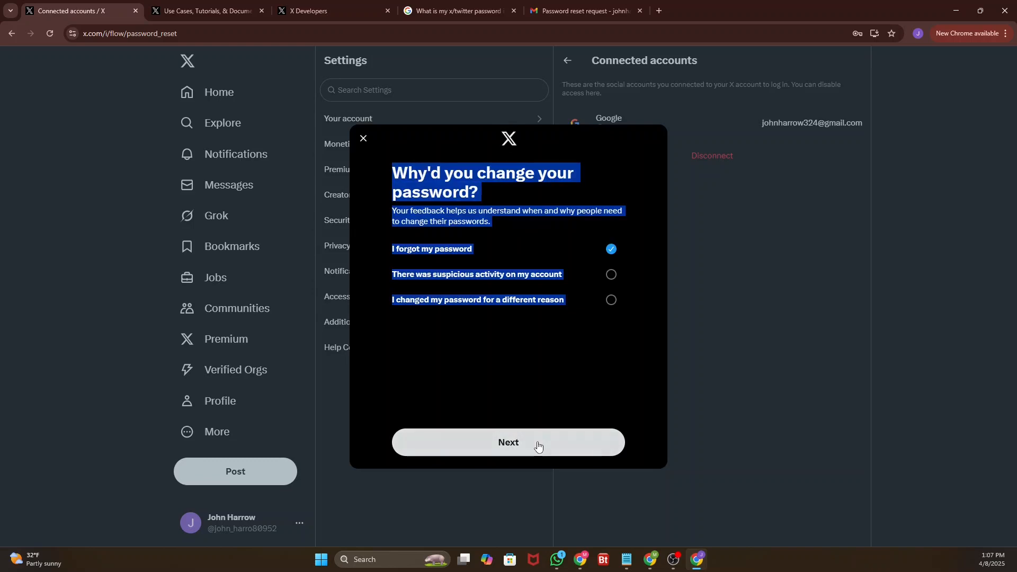
left_click(531, 363)
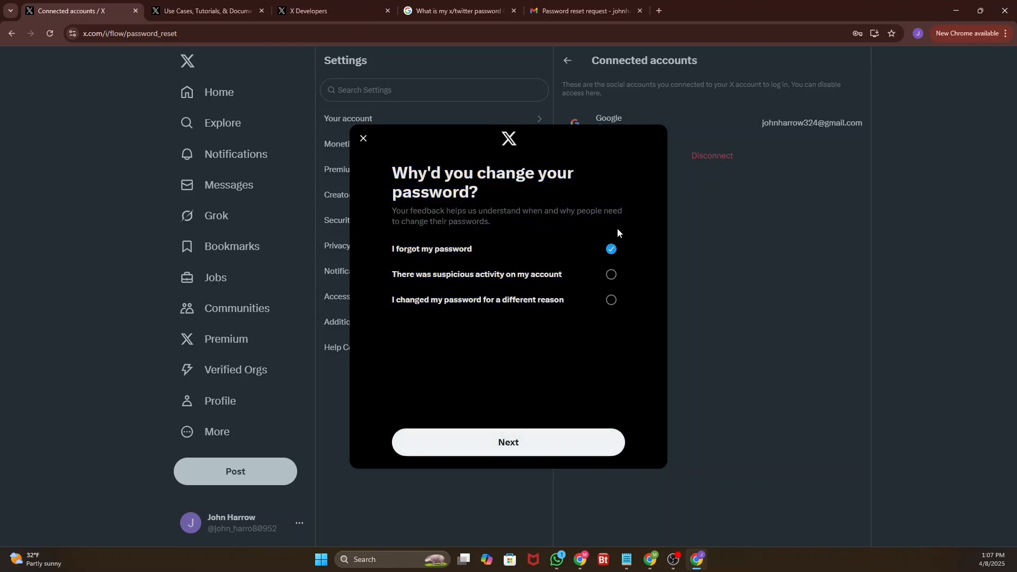
left_click(611, 300)
left_click(510, 443)
Dismiss the password change survey and sign back in to X with the linked Google account
key("alt+Tab")
left_click(363, 139)
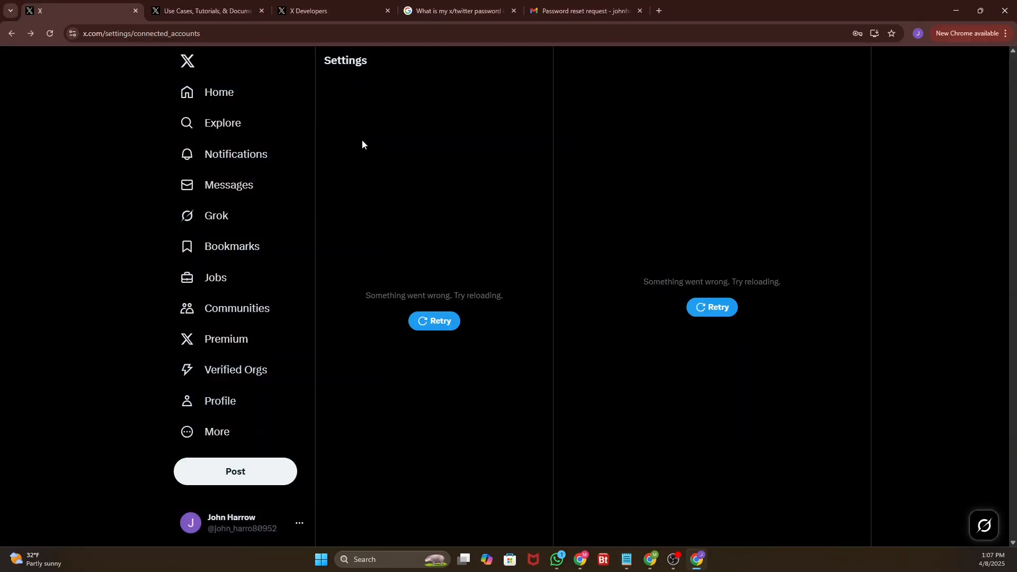
left_click(443, 321)
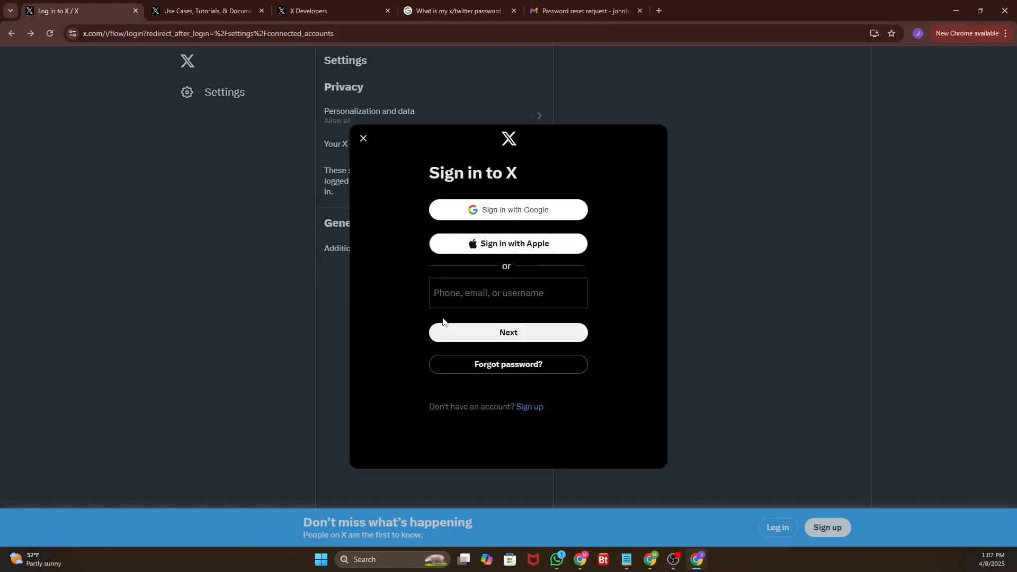
left_click(489, 209)
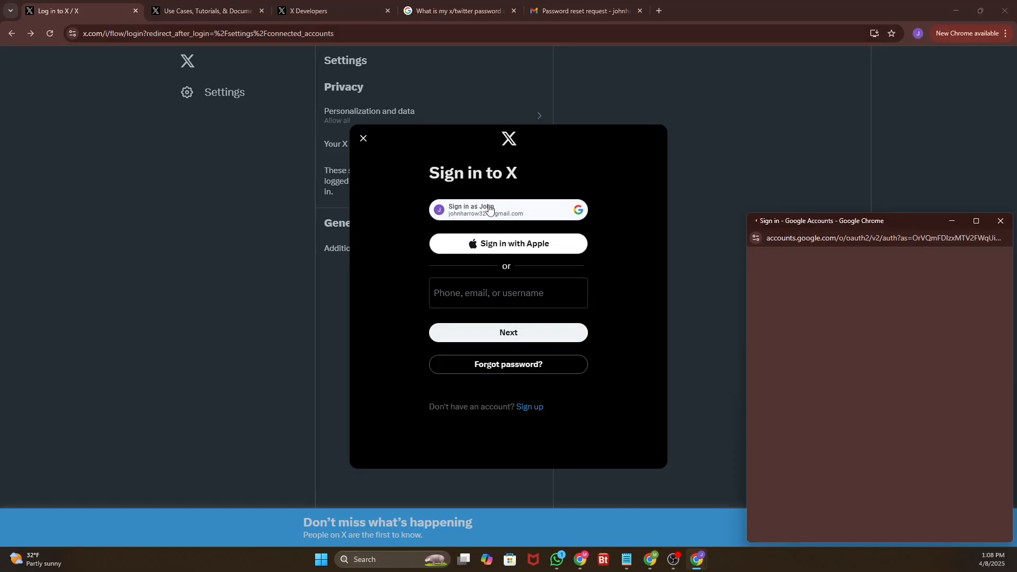
left_click(819, 376)
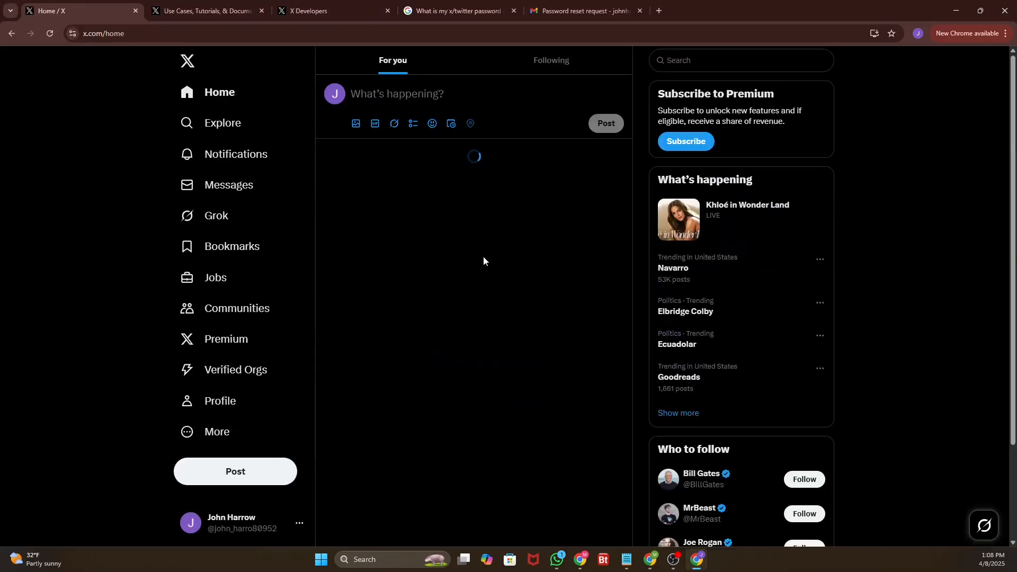
Open the Google disconnection form from the connected accounts in X's security and account access settings
left_click(215, 432)
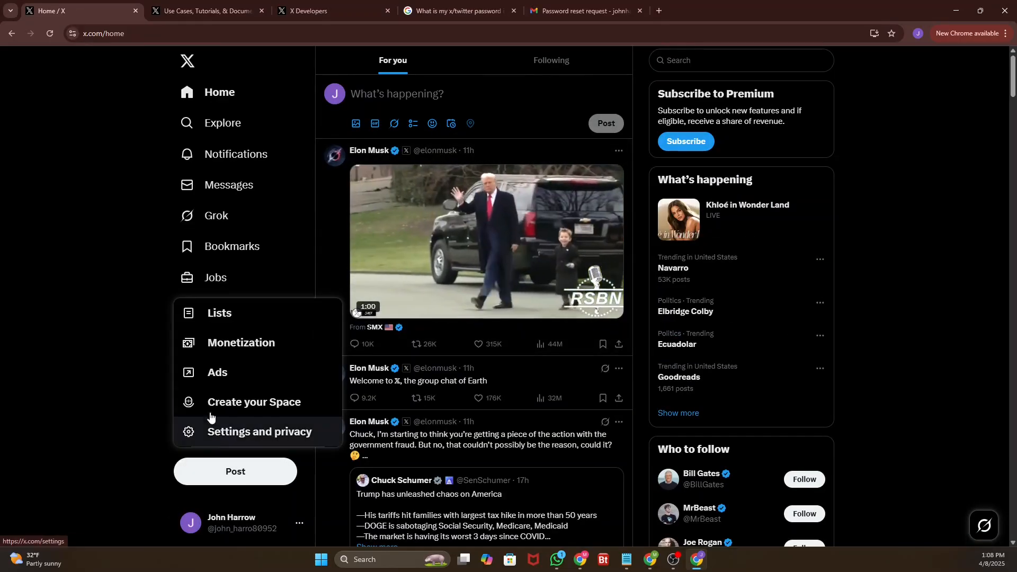
left_click(233, 440)
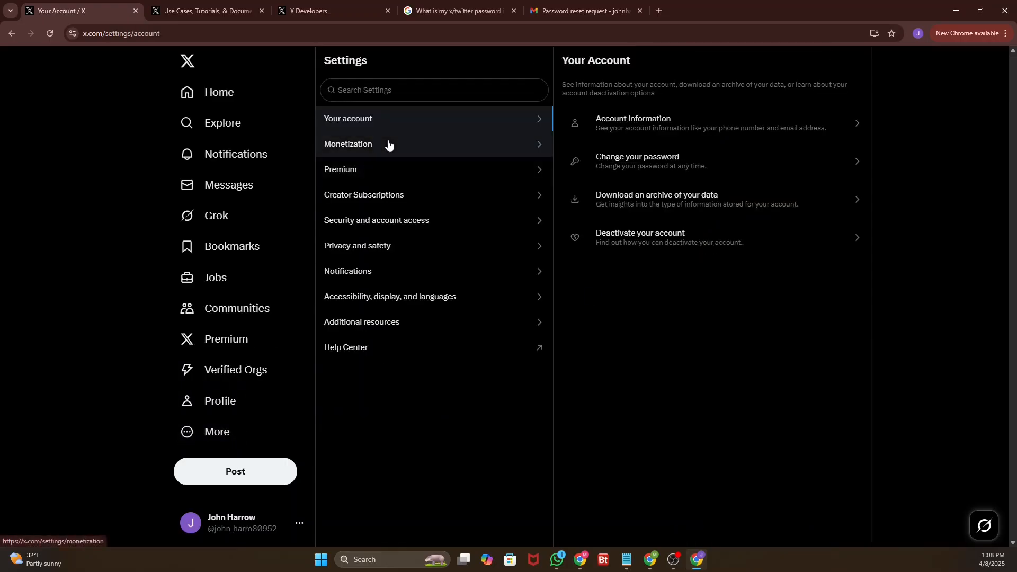
left_click(417, 230)
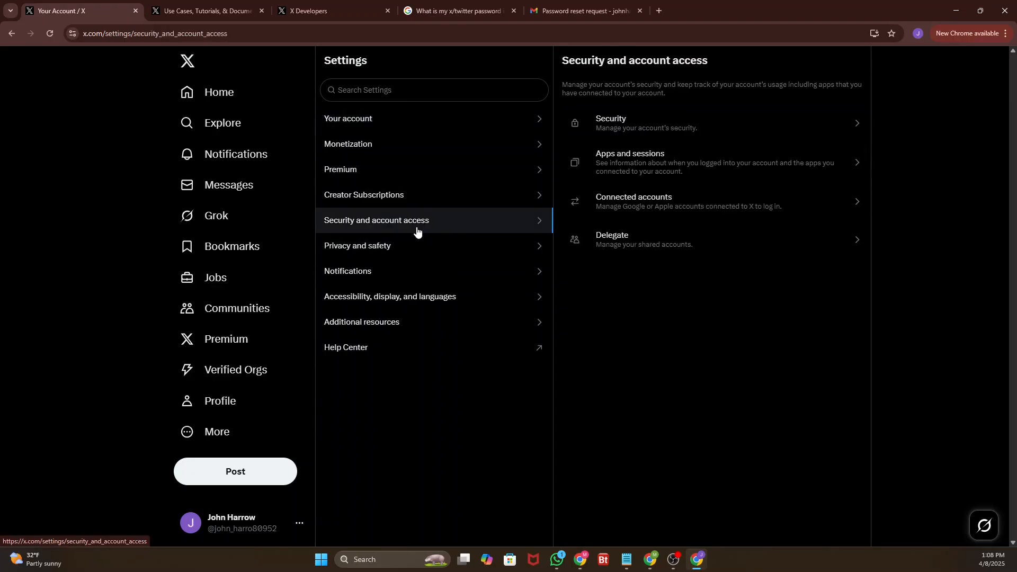
left_click(636, 197)
left_click(711, 155)
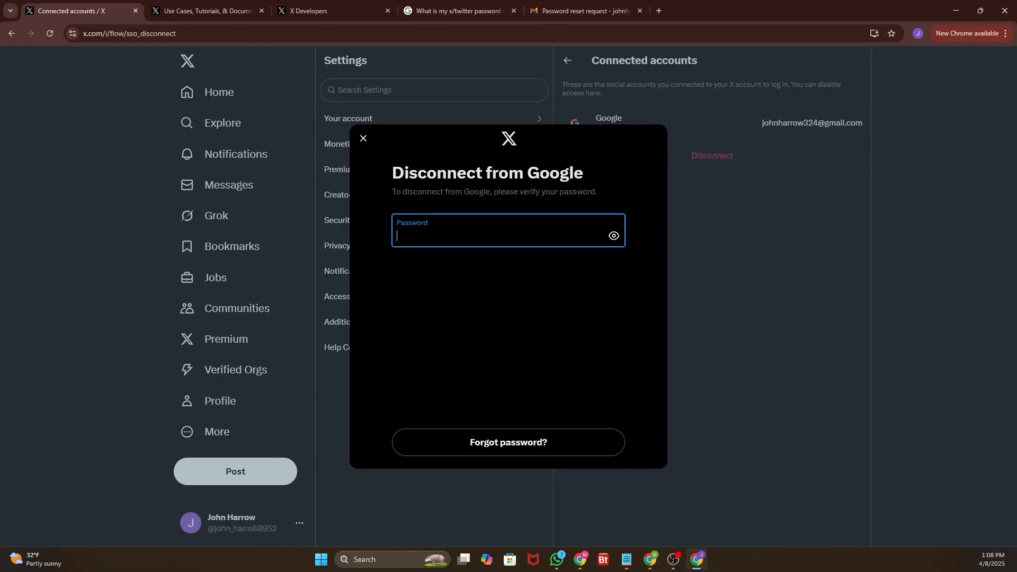
Verify with the new account password and disconnect Google from the X account
key("alt+Tab")
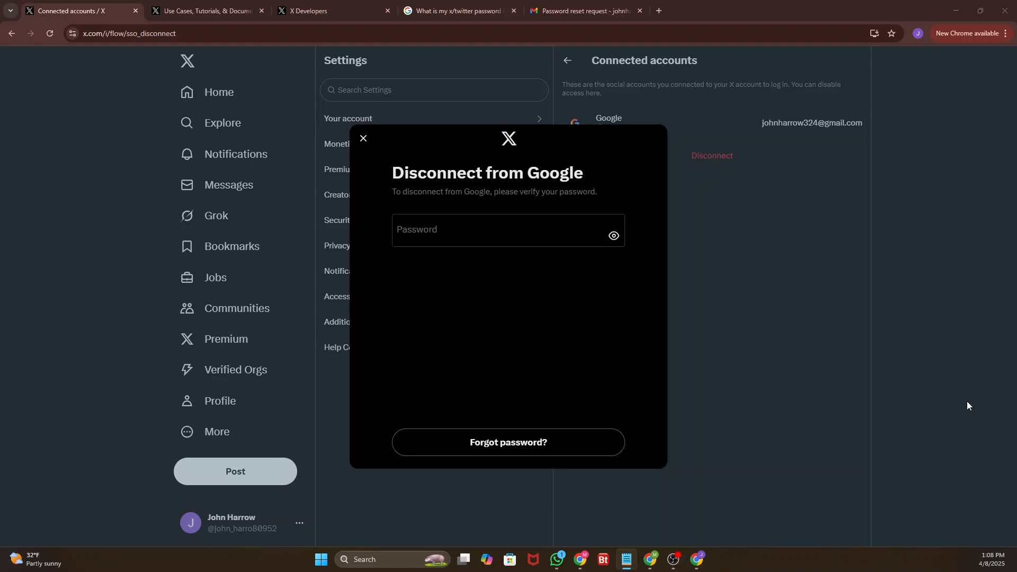
left_click(494, 238)
key("ctrl+v")
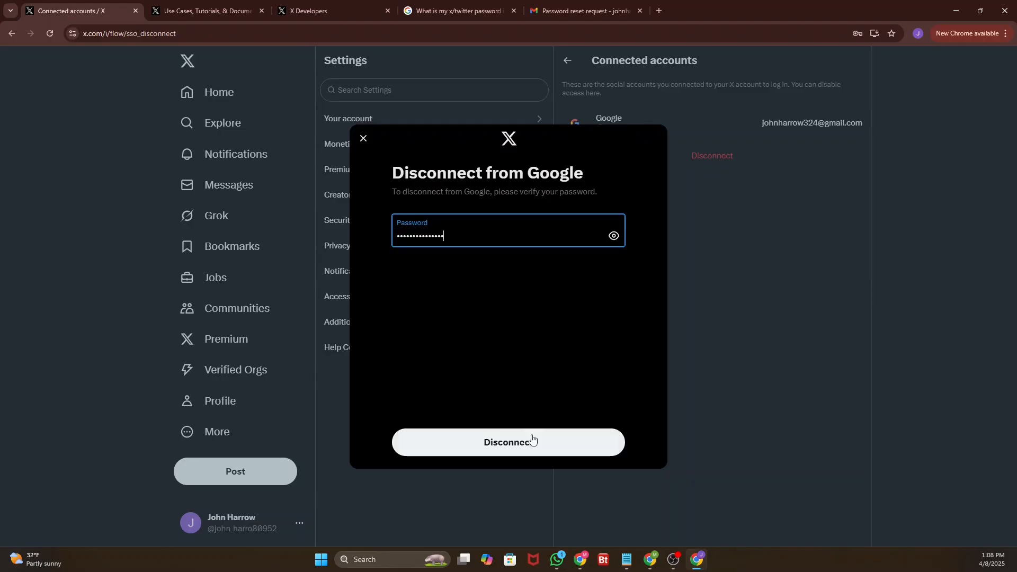
left_click(530, 456)
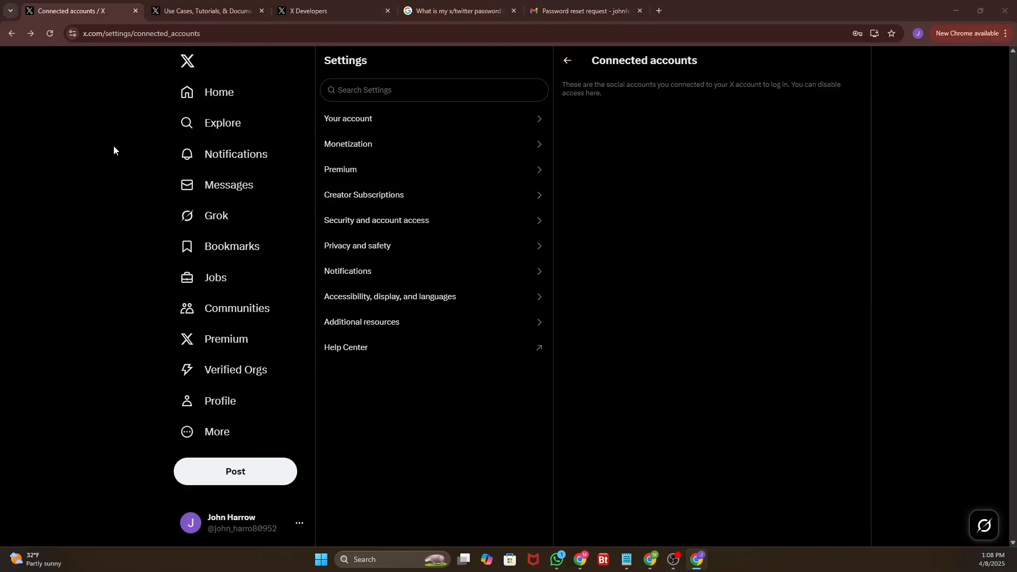
Switch to the X authorization sign-in window in the other browser profile and submit the account's username
key("alt+Tab")
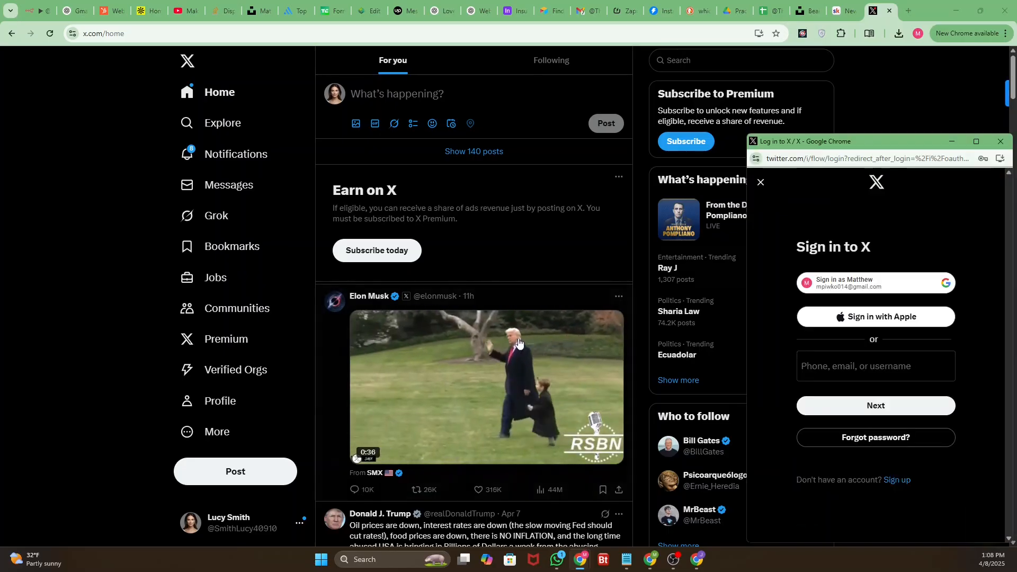
left_click(861, 366)
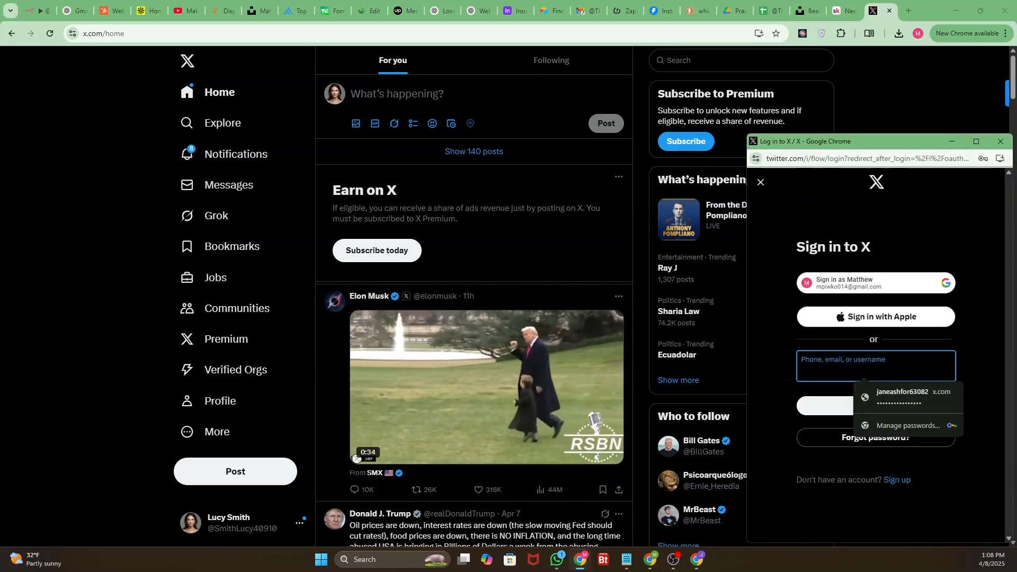
key("alt+Tab")
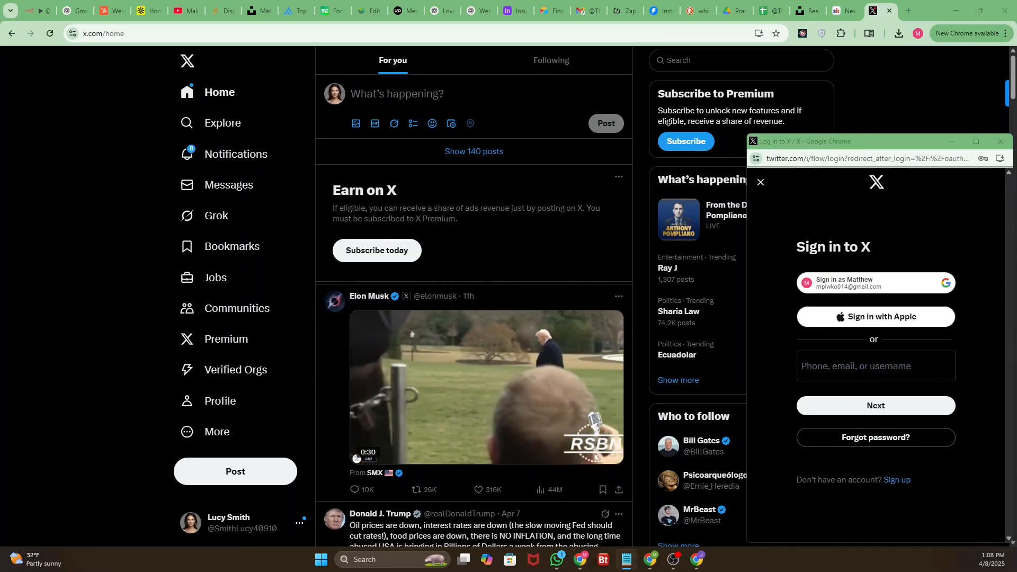
left_click(863, 377)
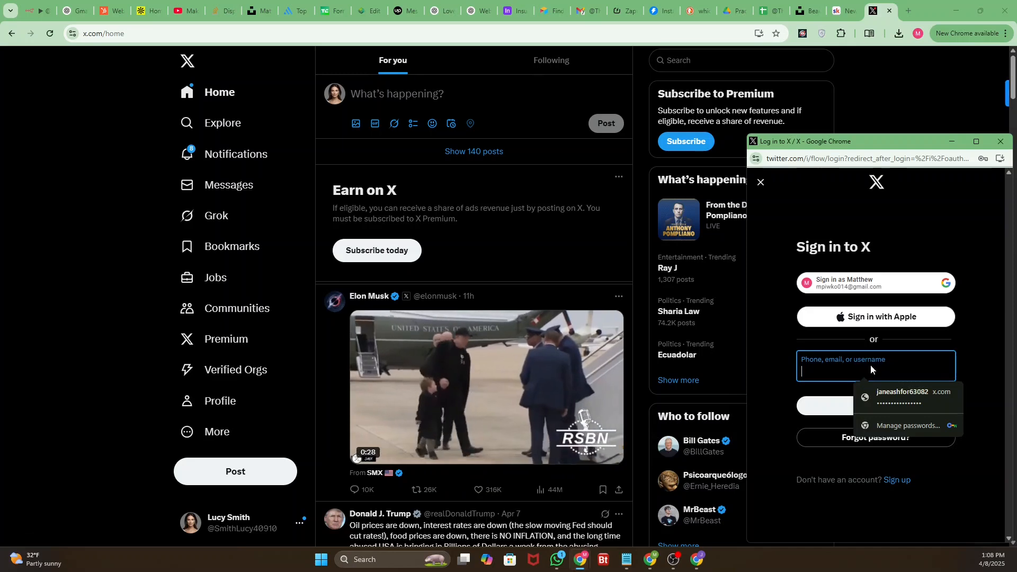
left_click(854, 400)
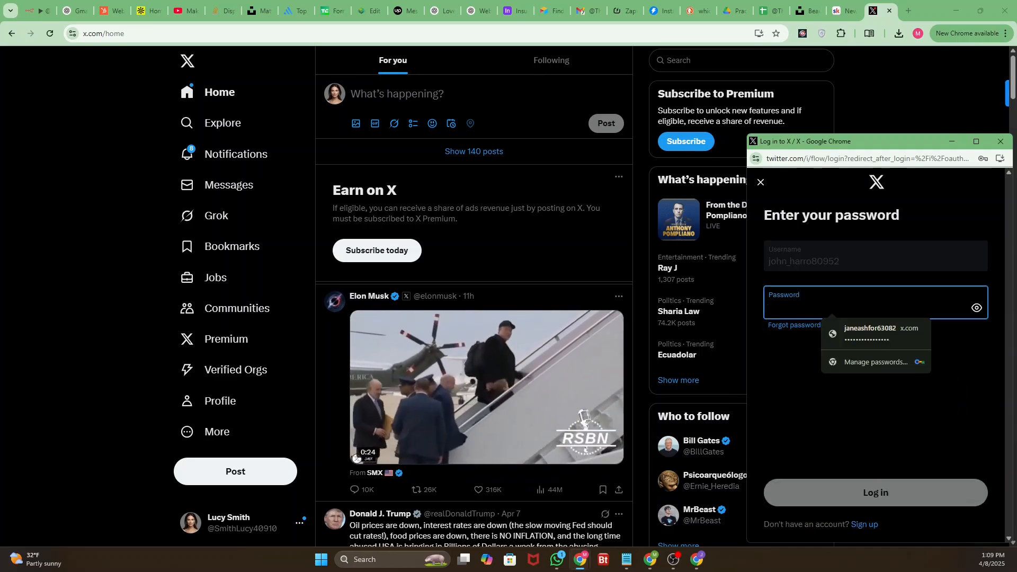
Enter the account password in the X authorization sign-in window
key("alt+Tab")
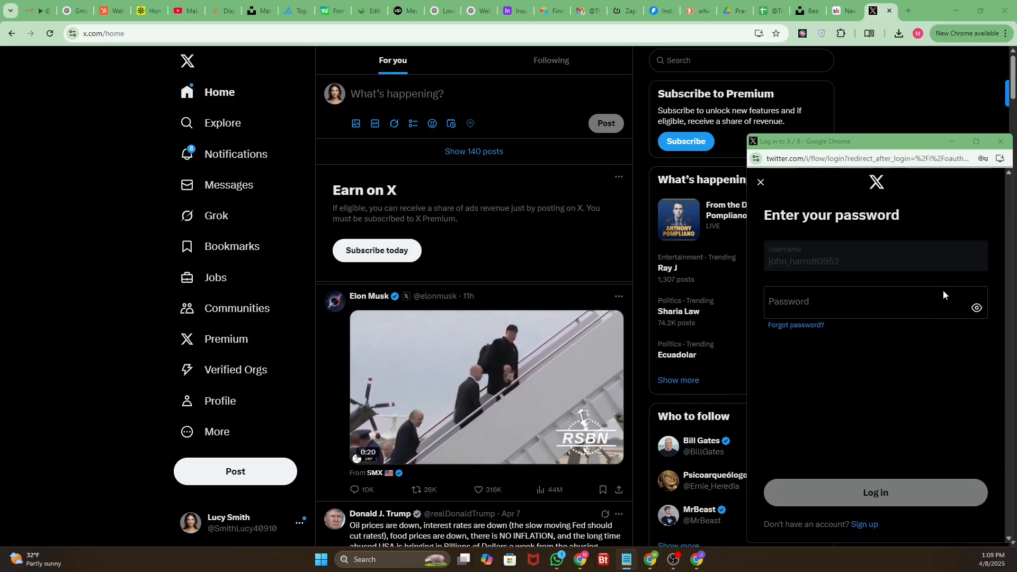
left_click(824, 304)
key("ctrl+v")
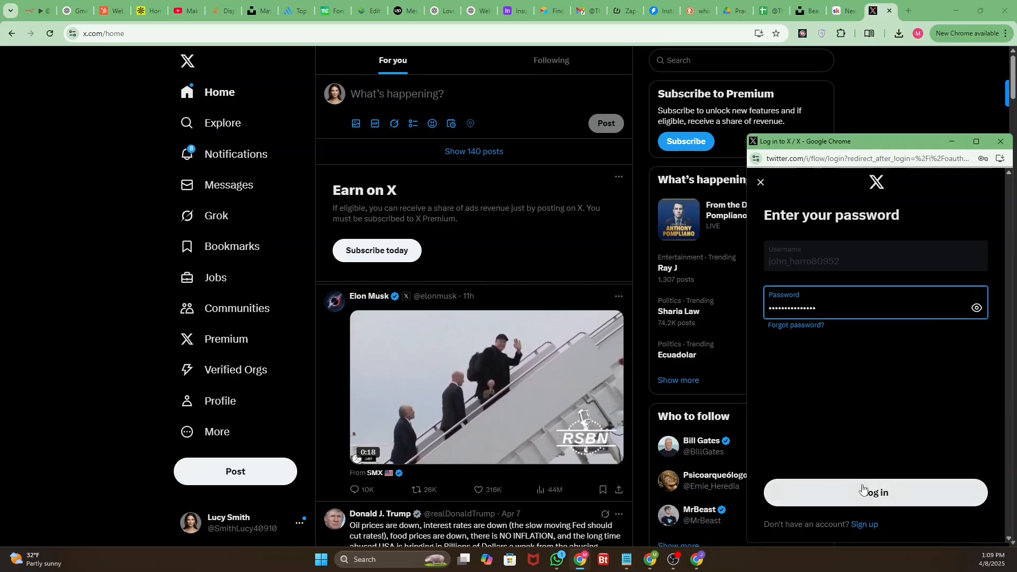
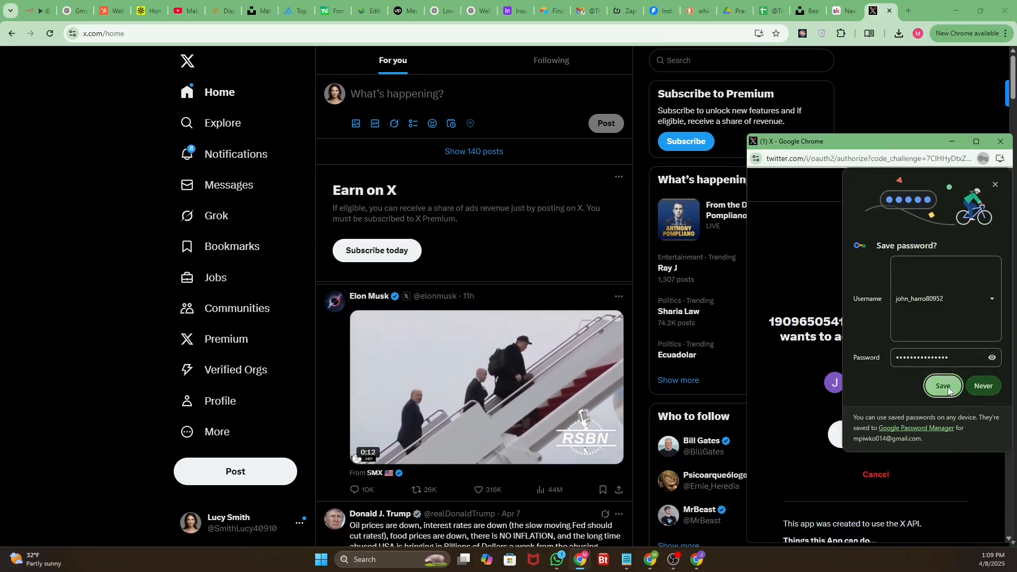
Save the sign-in password in the browser, try to authorize the app for the X account and close the authorization window
left_click(935, 387)
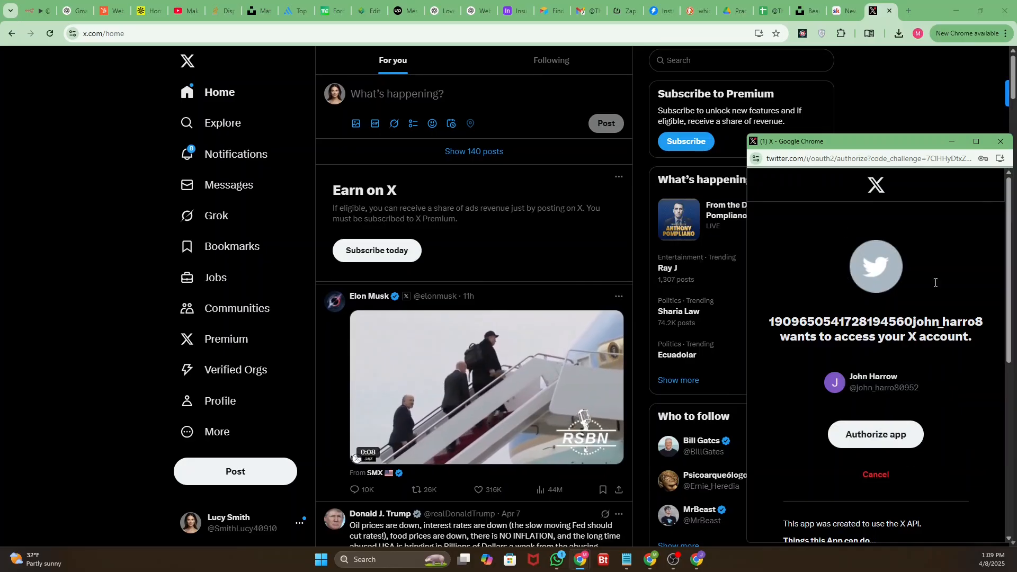
left_click(869, 438)
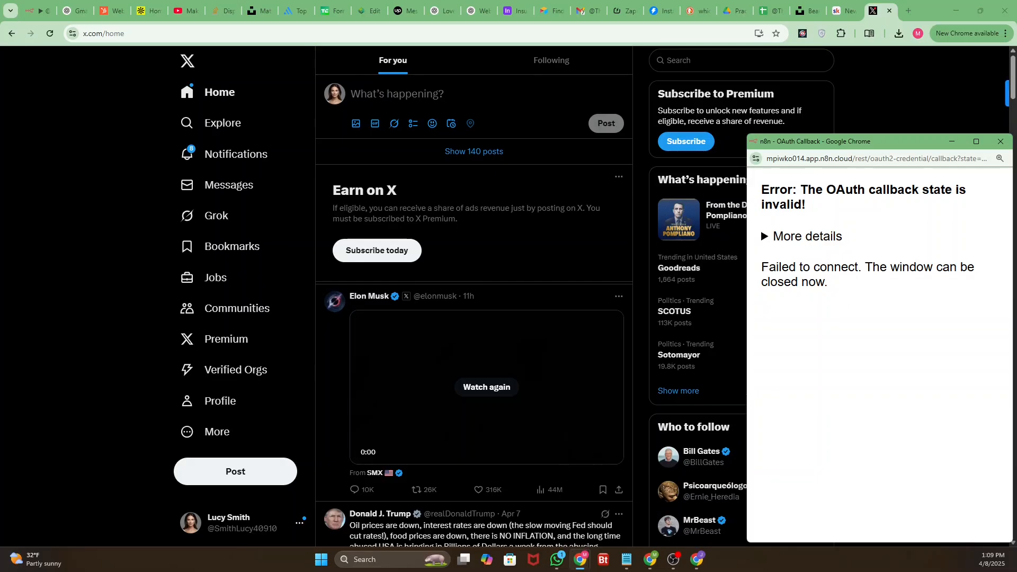
left_click(1002, 141)
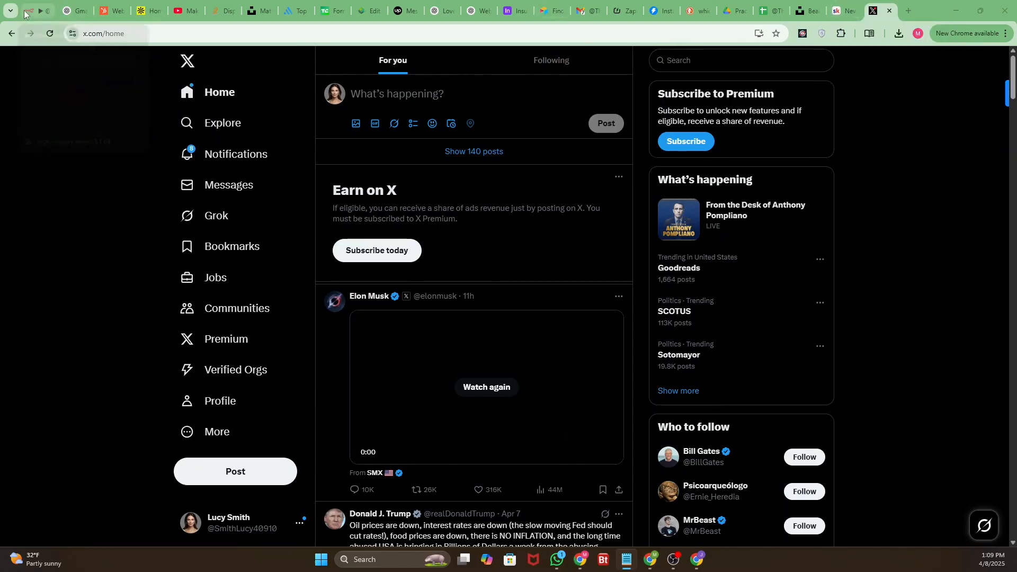
Return to the n8n X credential and copy its OAuth redirect URL
left_click(42, 17)
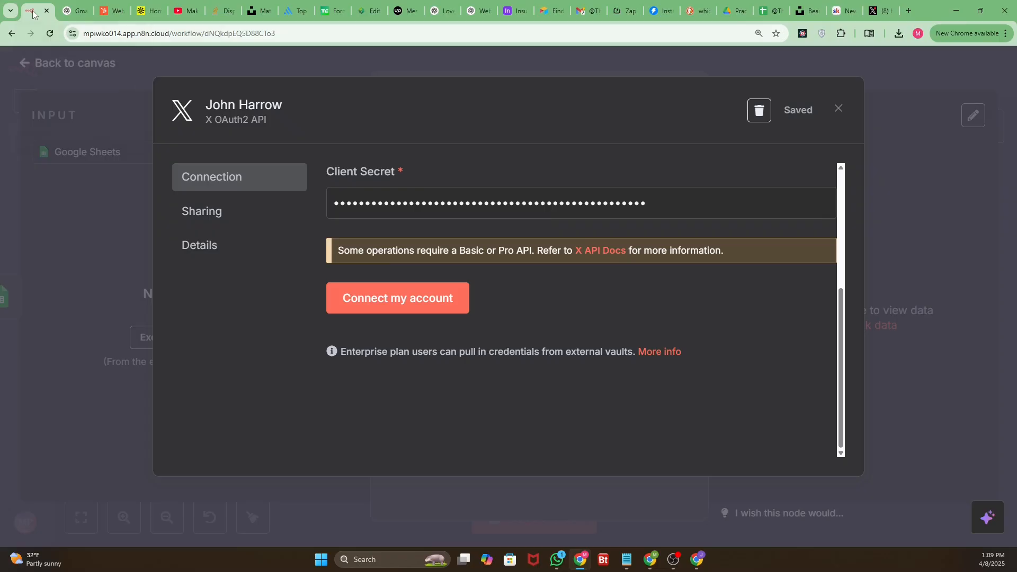
scroll(603, 322, "up", 4)
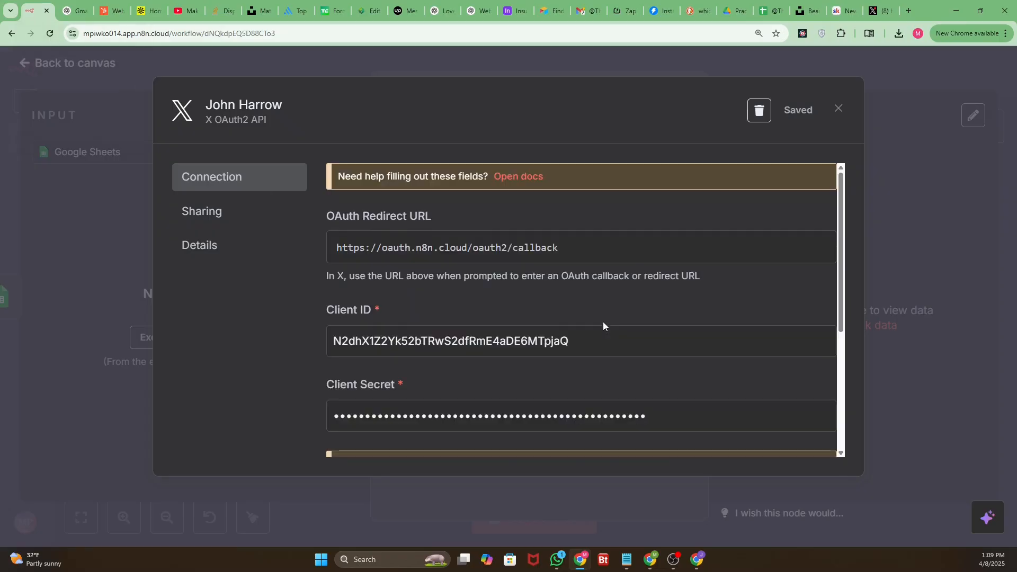
scroll(603, 322, "down", 1)
scroll(603, 322, "up", 1)
left_click(462, 247)
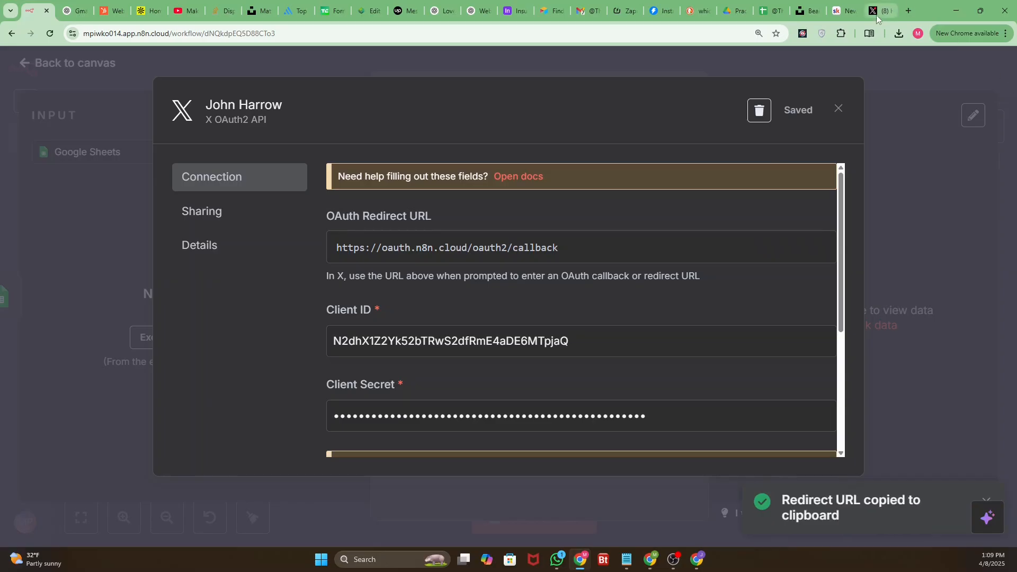
Switch to the X developer portal in the other browser profile and check the callback and website URLs in the app's user authentication settings
key("alt+Tab")
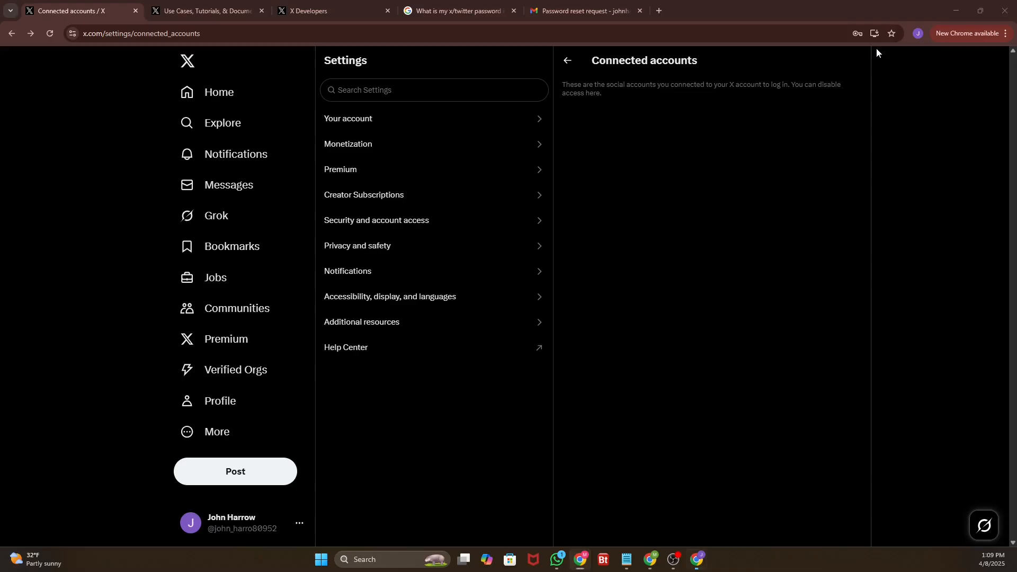
left_click(311, 5)
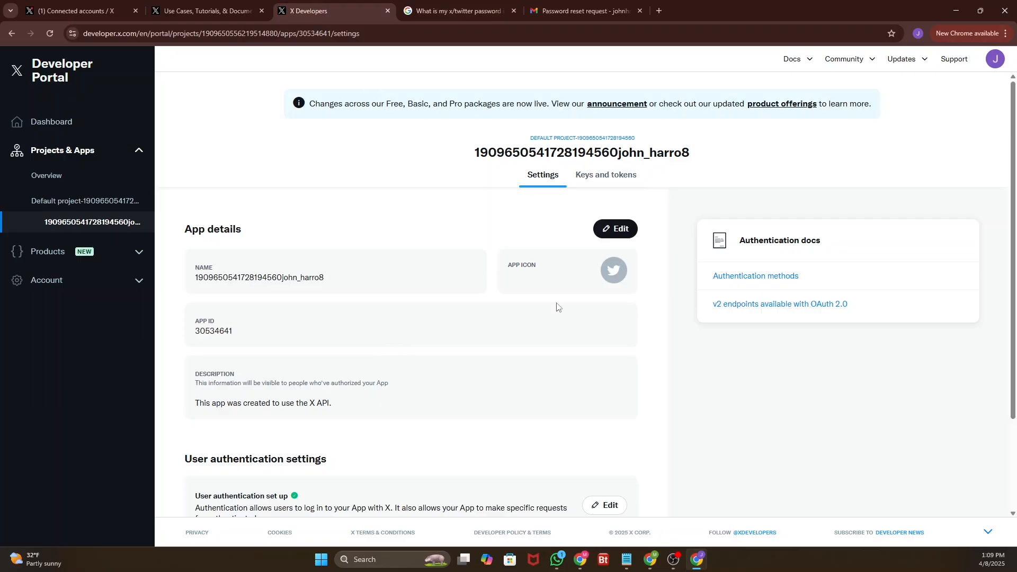
scroll(561, 309, "down", 2)
left_click(591, 393)
scroll(281, 321, "down", 5)
scroll(281, 321, "down", 3)
scroll(313, 240, "up", 1)
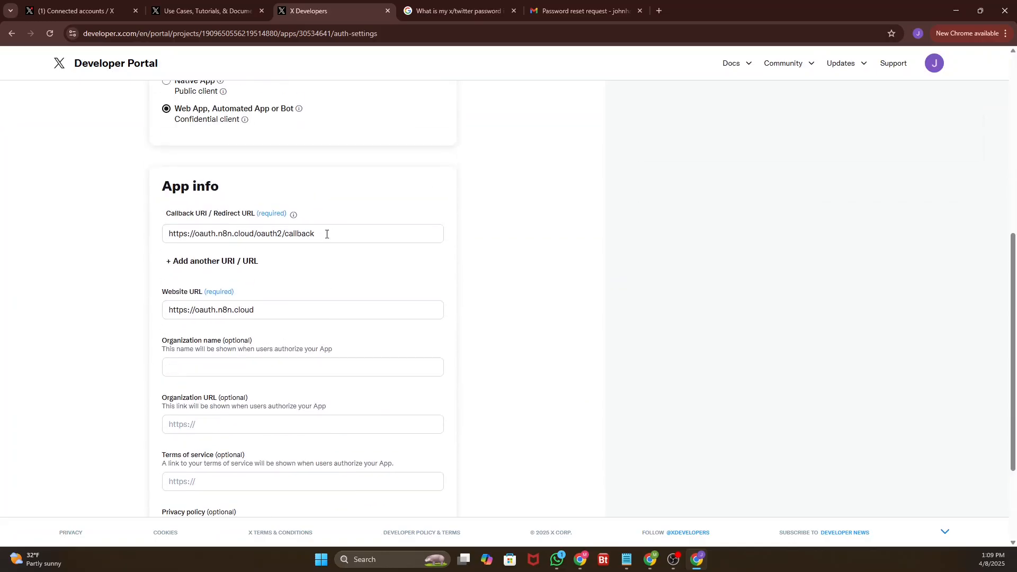
triple_click(326, 234)
left_click(326, 234)
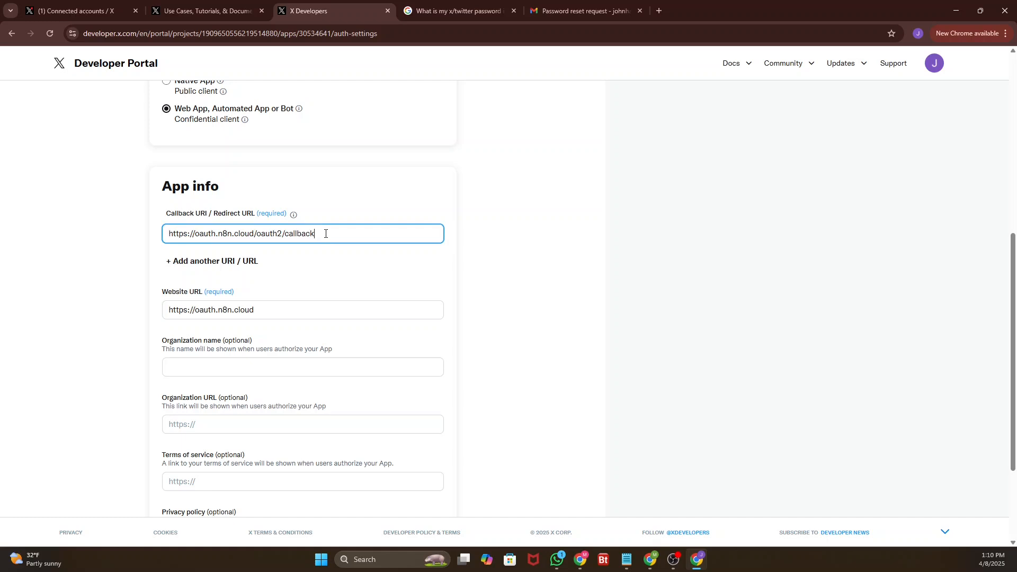
triple_click(269, 310)
left_click(280, 295)
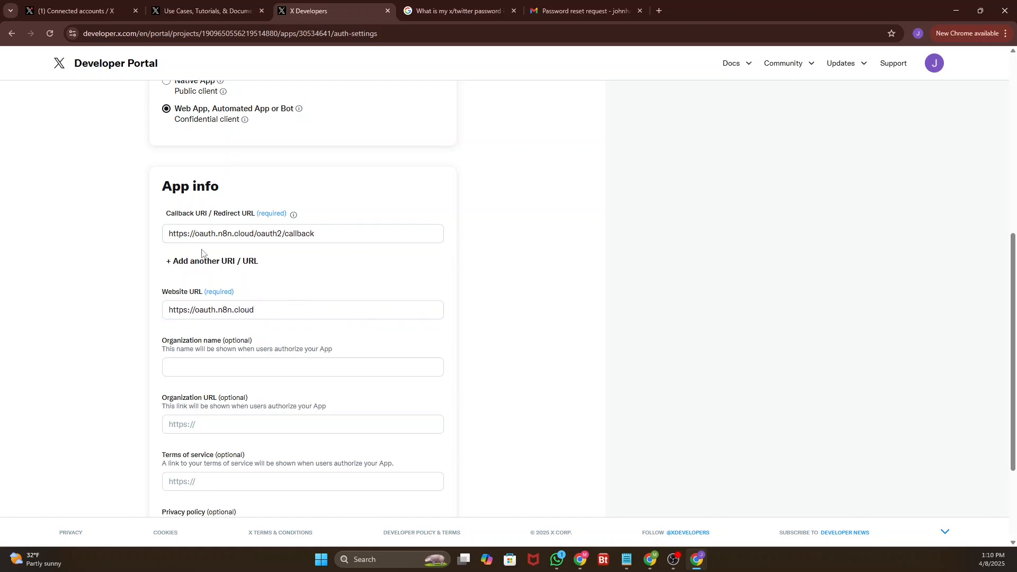
scroll(340, 387, "down", 3)
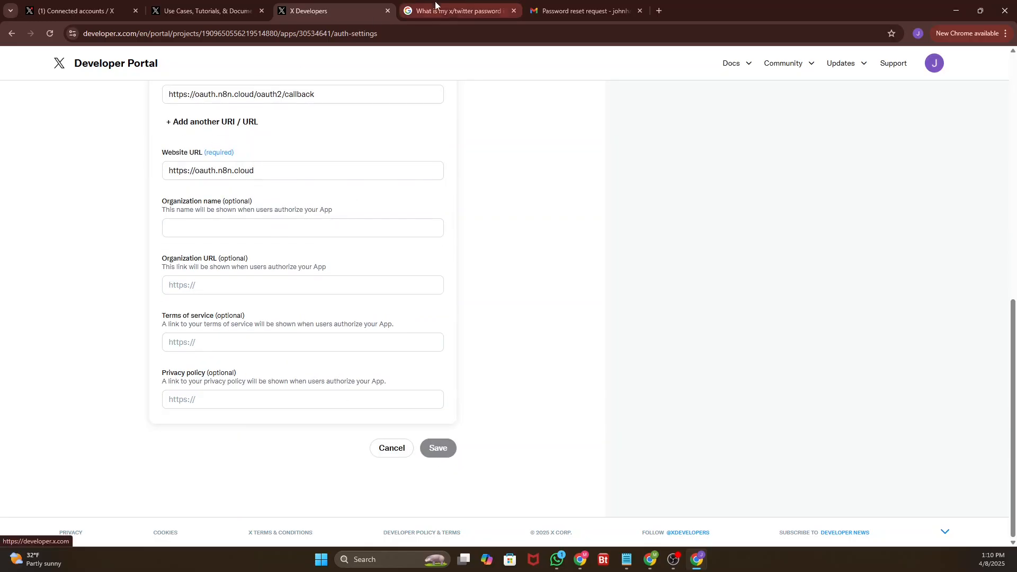
Go back to n8n, connect the account again in the X credential, authorize the app and close the credential
left_click(455, 11)
left_click(70, 15)
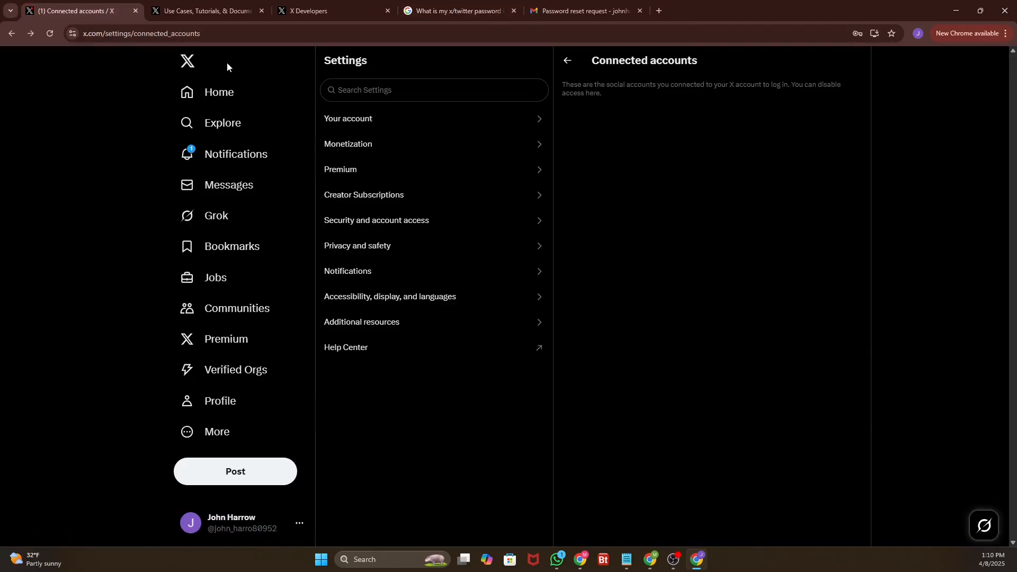
key("alt+Tab")
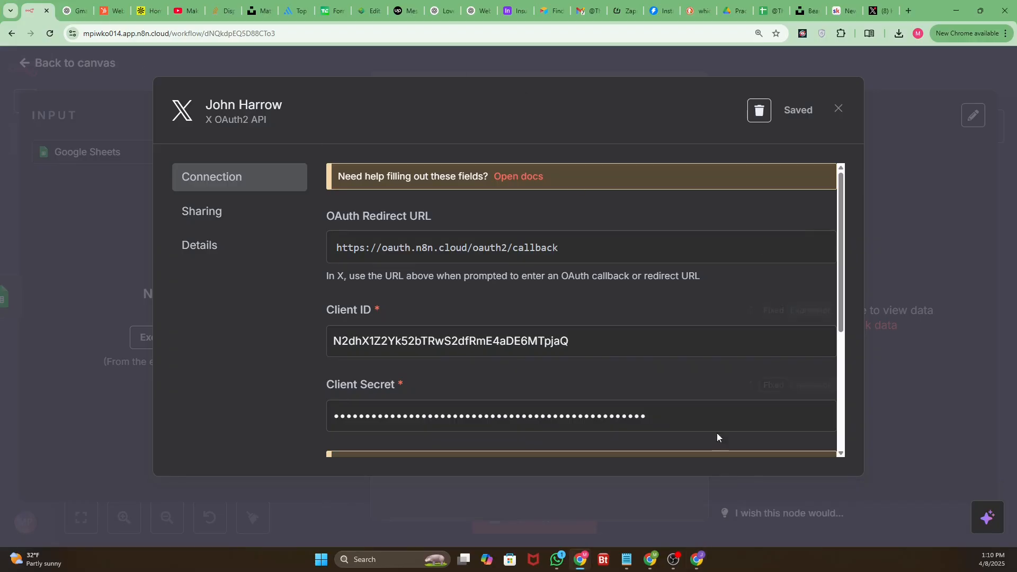
scroll(444, 273, "down", 4)
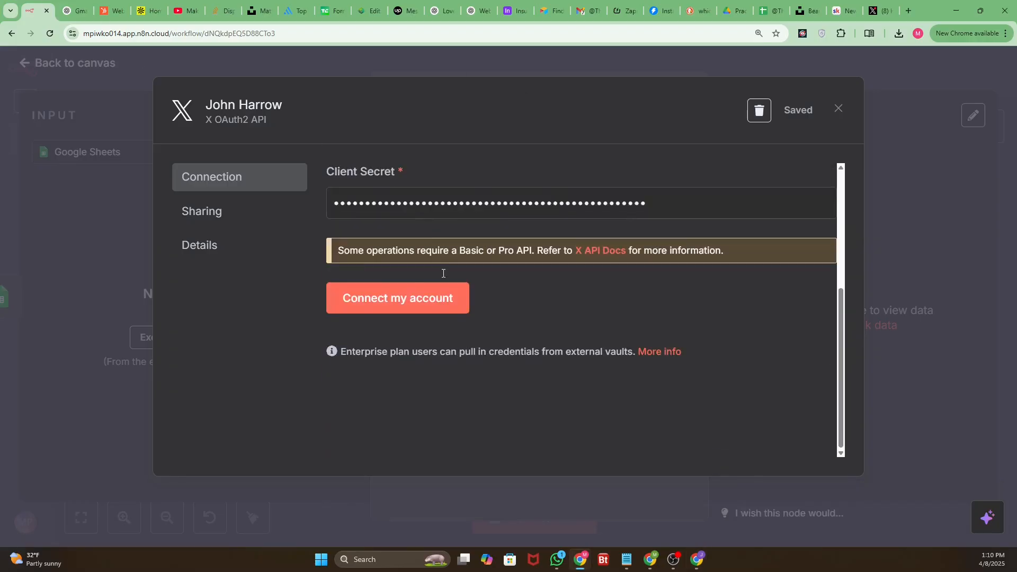
left_click(405, 294)
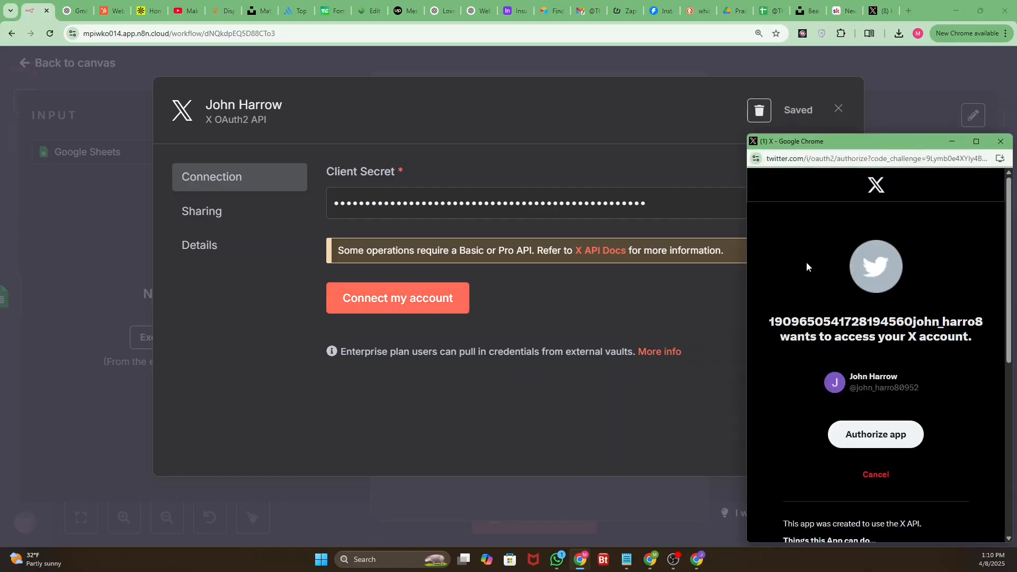
left_click(878, 436)
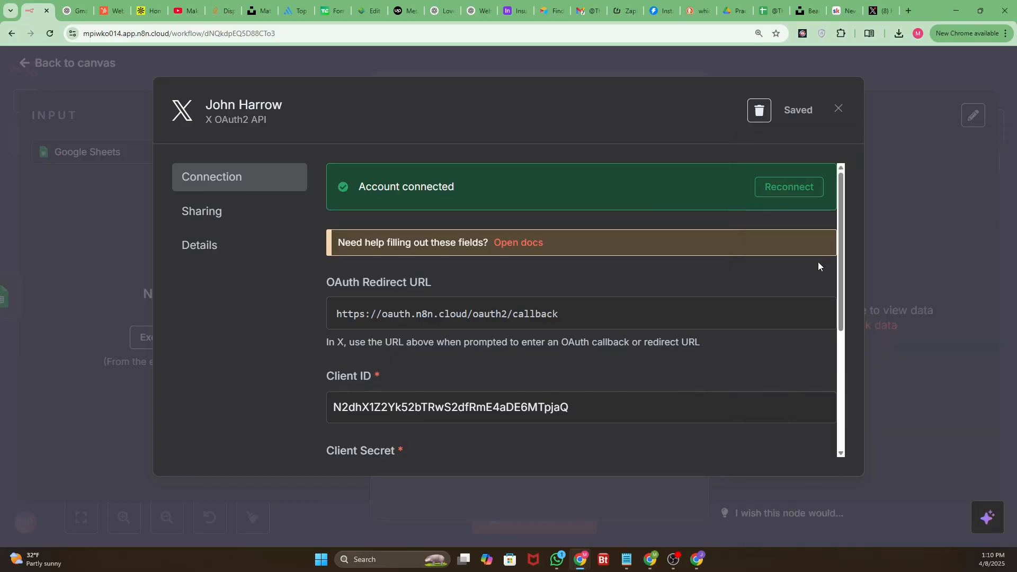
left_click(838, 109)
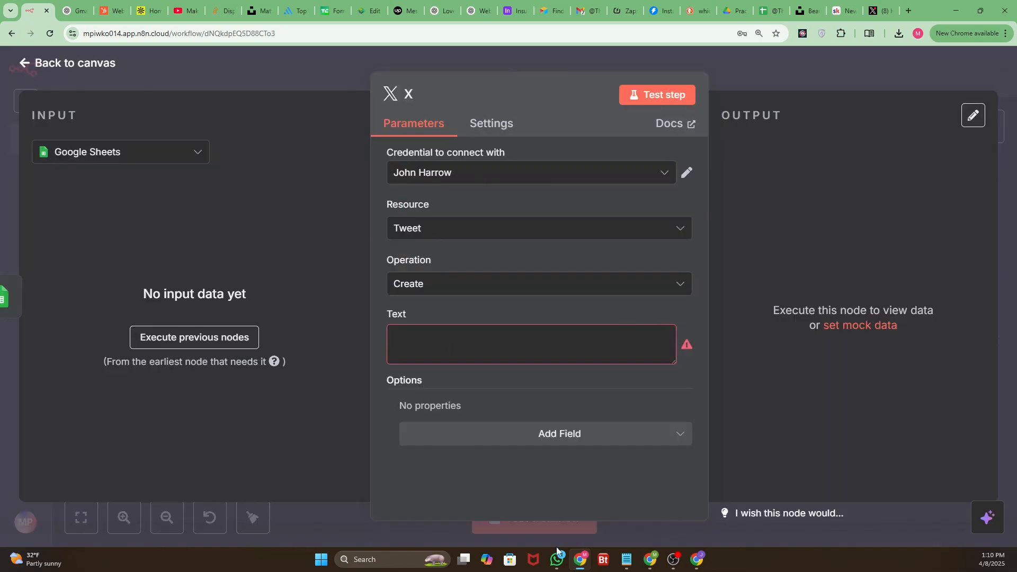
Reopen the X node from the canvas and set its tweet text to "Hello world!"
left_click(71, 61)
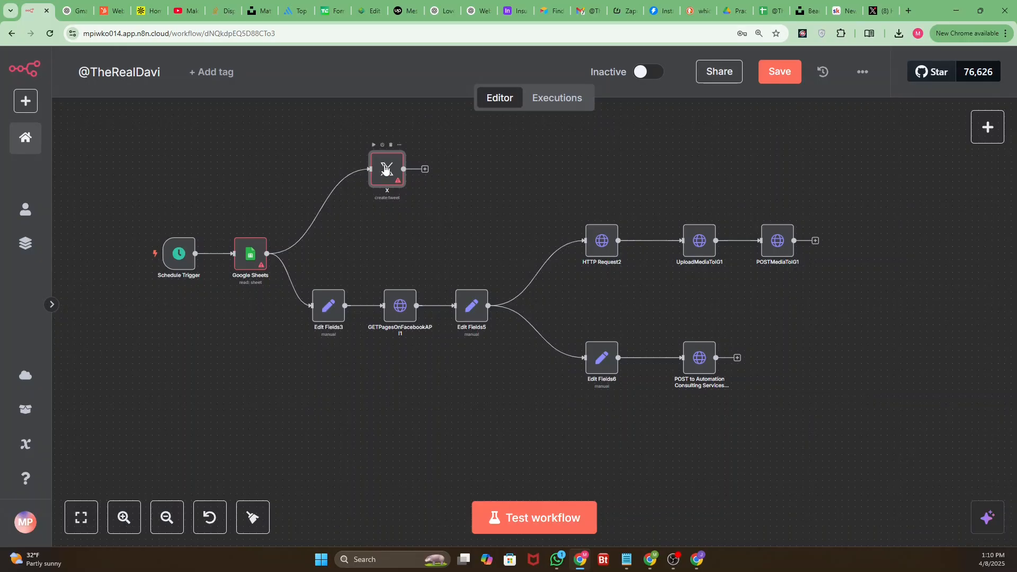
double_click(385, 169)
left_click(417, 356)
type("Hello world!")
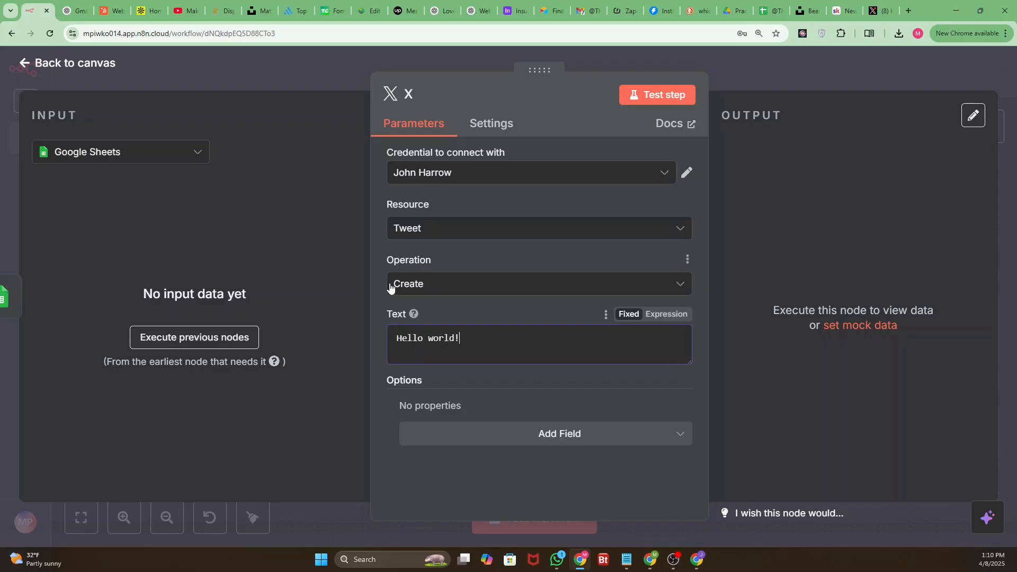
Review the X node's available operations, resource and entered parameters, and return to the canvas
left_click(467, 281)
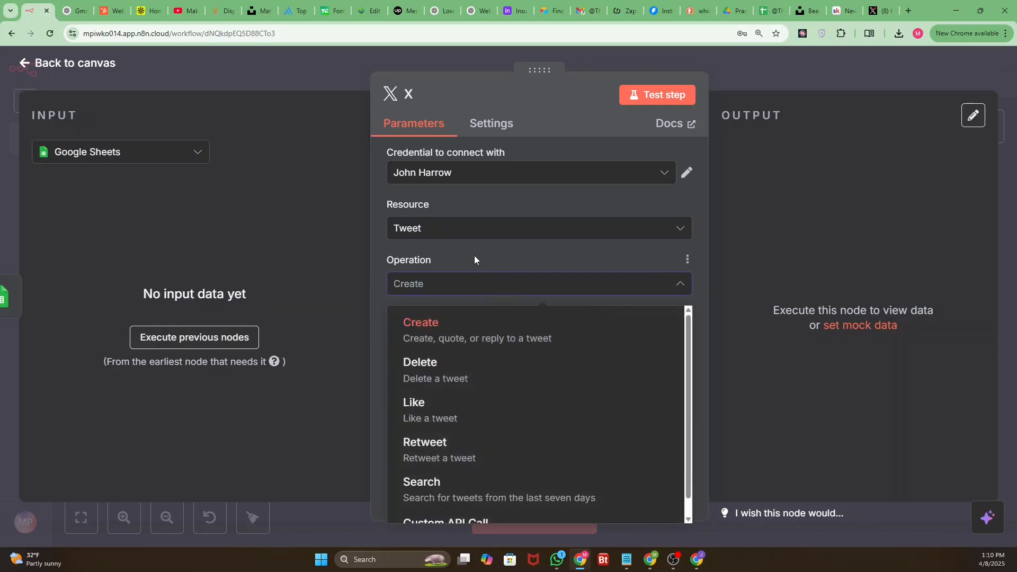
left_click(475, 255)
left_click(467, 224)
left_click(466, 219)
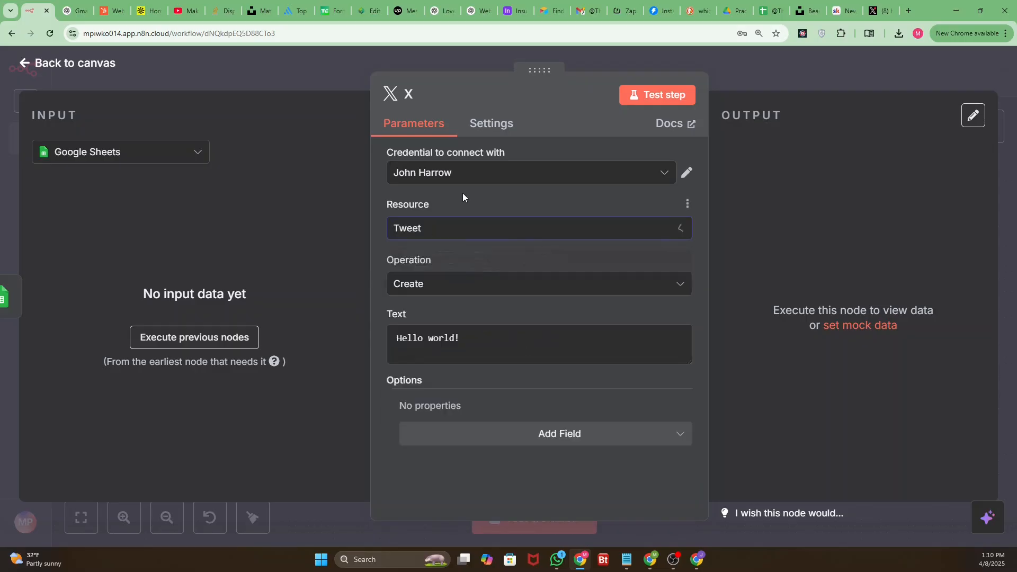
left_click(63, 64)
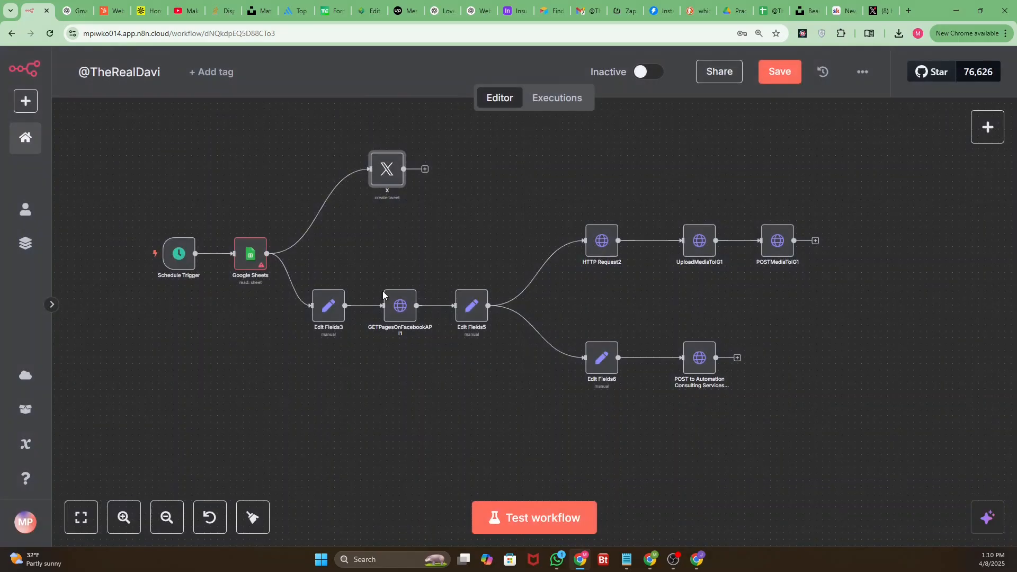
double_click(392, 168)
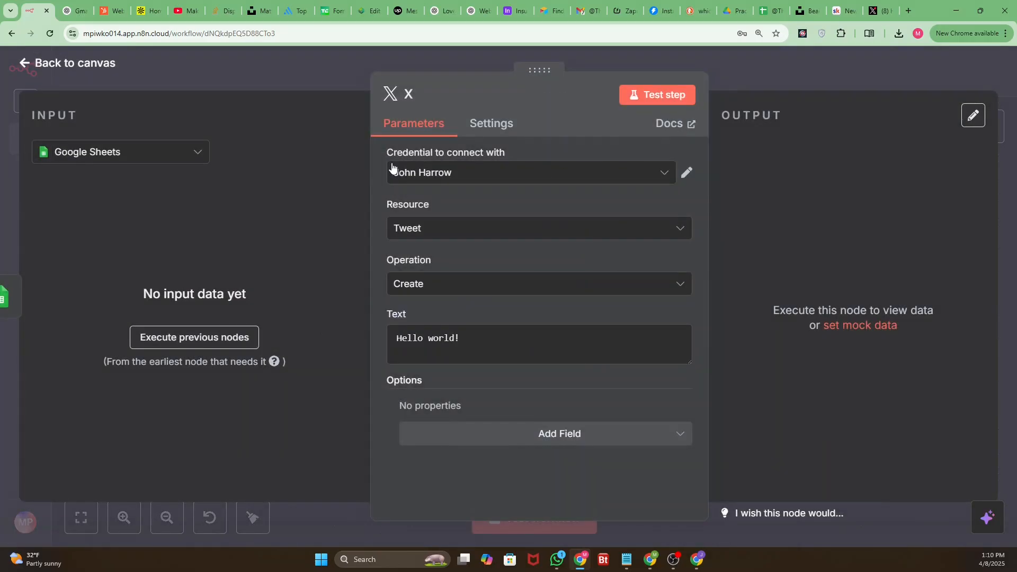
left_click(64, 63)
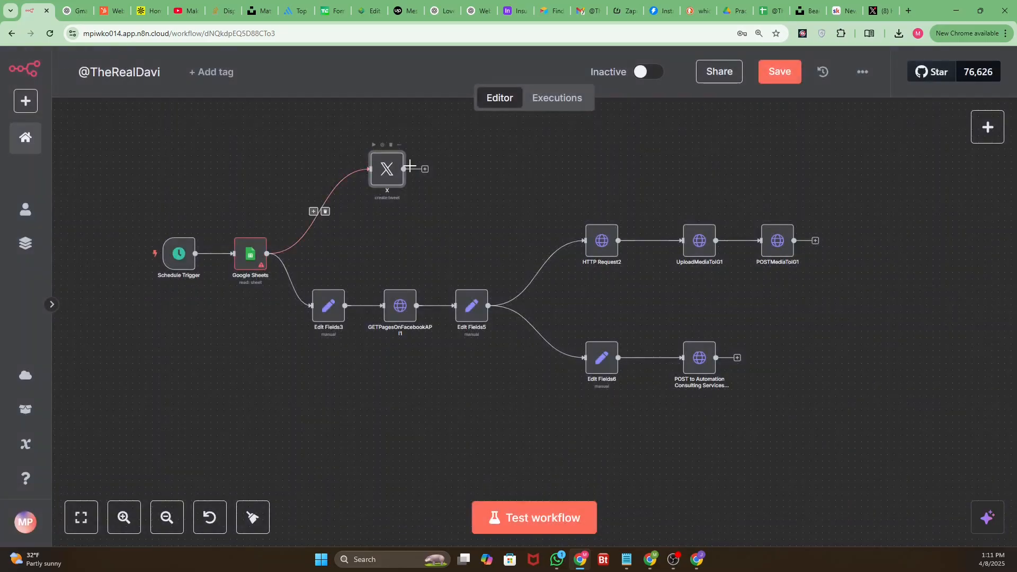
Save the workflow, try a test run of the X node's step and return to the canvas
left_click(778, 78)
double_click(393, 172)
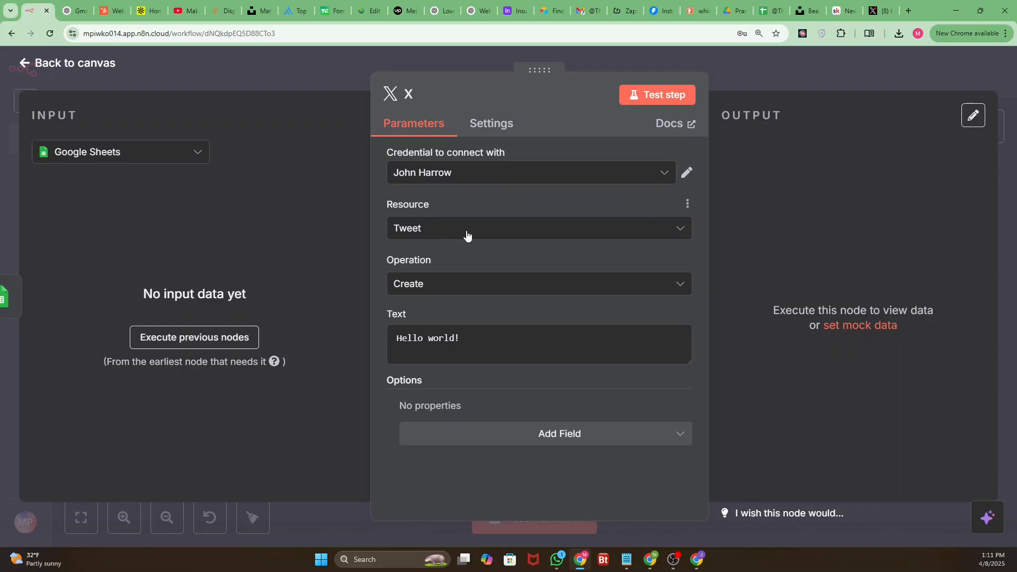
left_click(637, 90)
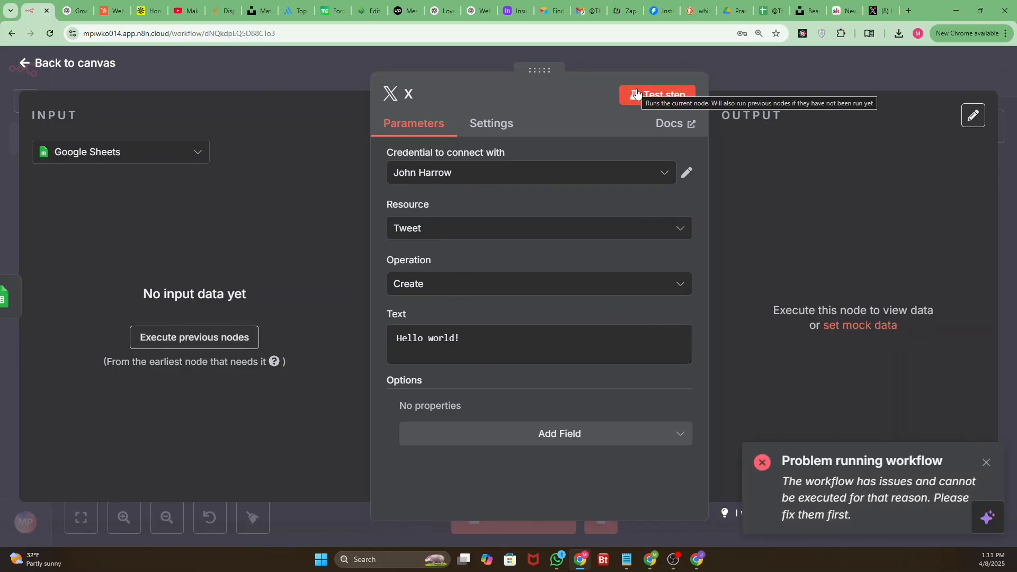
left_click(56, 64)
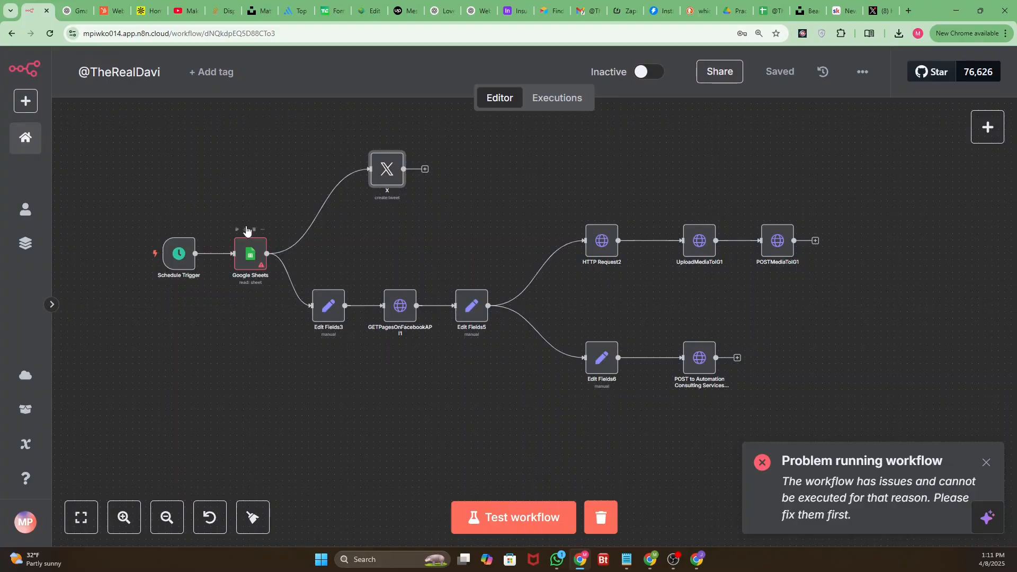
Delete the connection from the Google Sheets node to the X node and check the X node's input
mouse_move(332, 180)
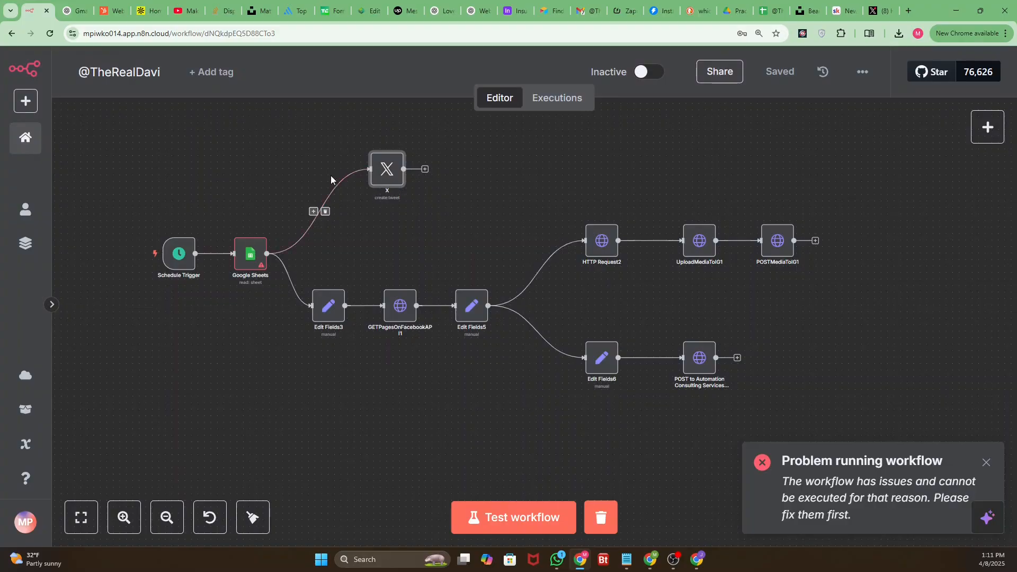
left_click(325, 212)
double_click(381, 178)
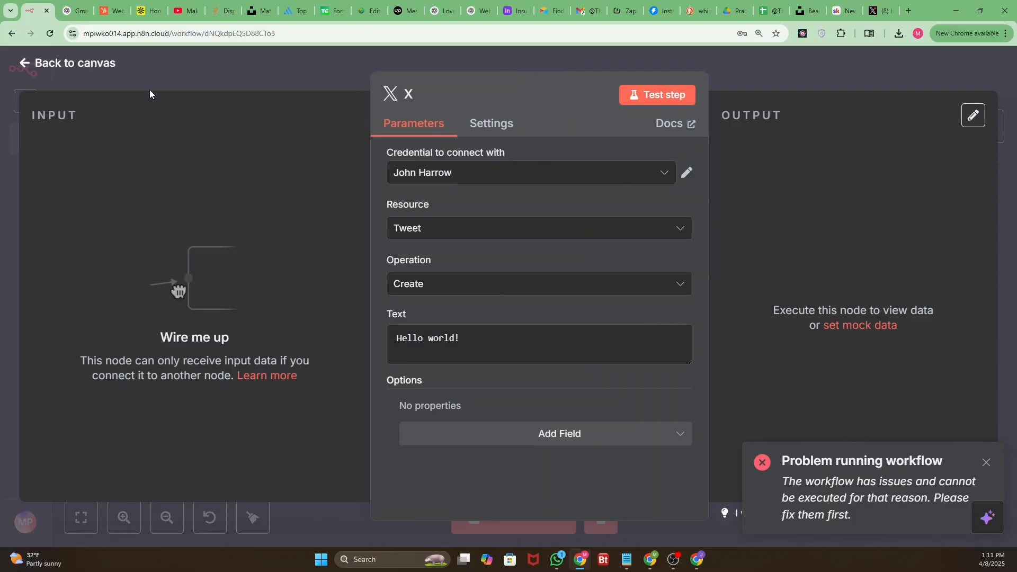
left_click(72, 71)
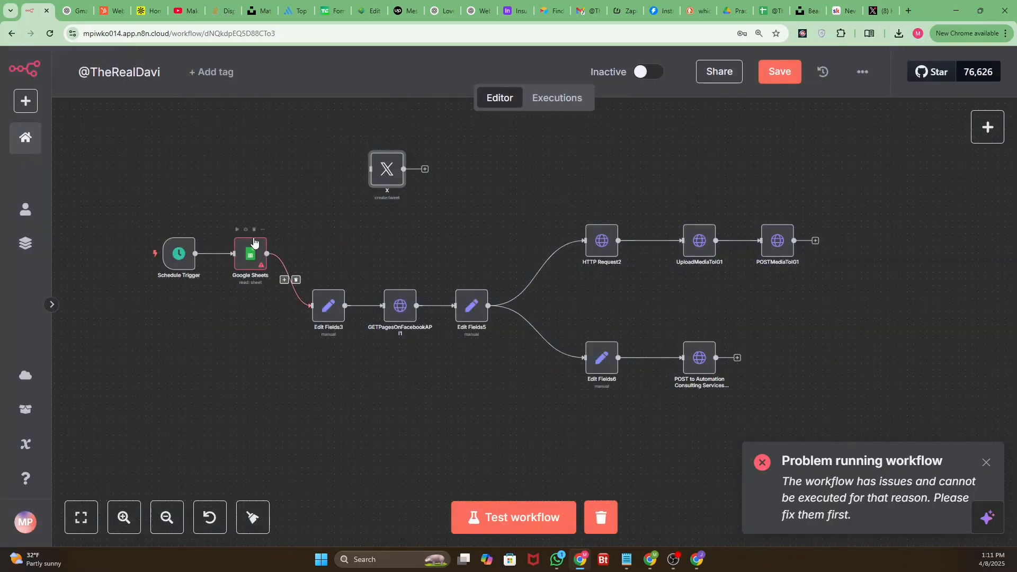
Reopen the disconnected X node and test its step to publish the "Hello world!" tweet
double_click(386, 176)
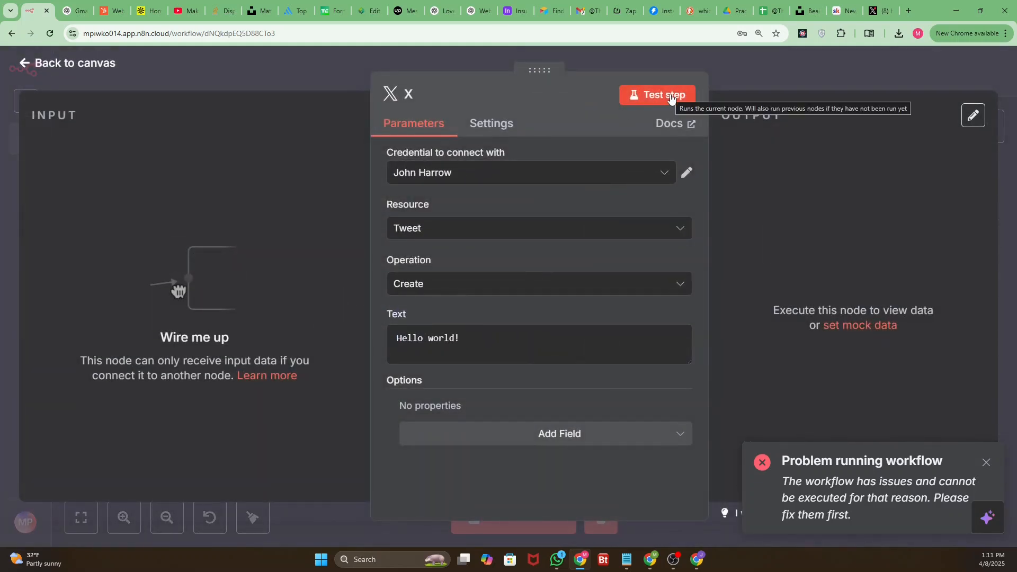
left_click(109, 64)
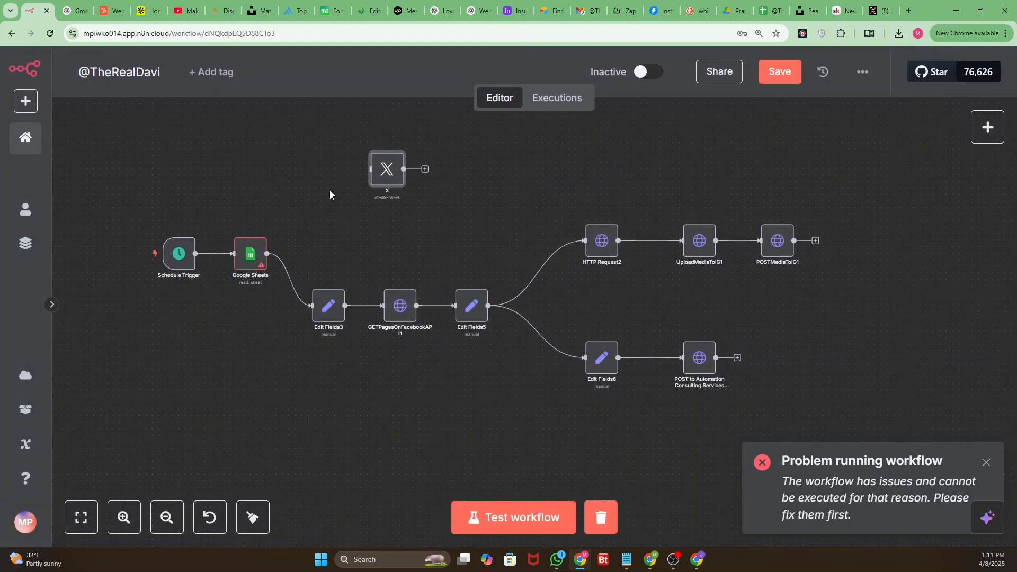
scroll(369, 173, "up", 5)
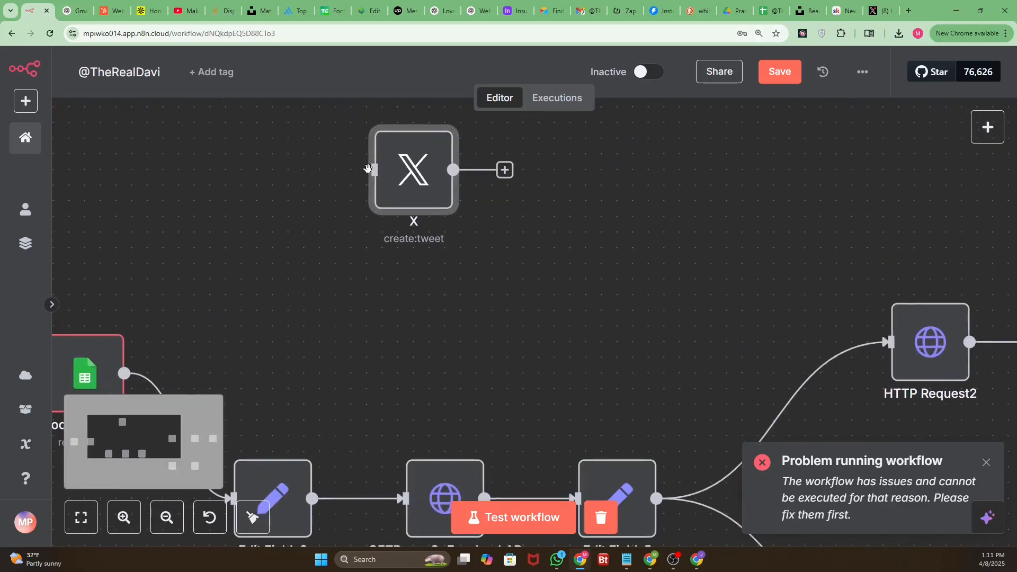
scroll(339, 138, "up", 3)
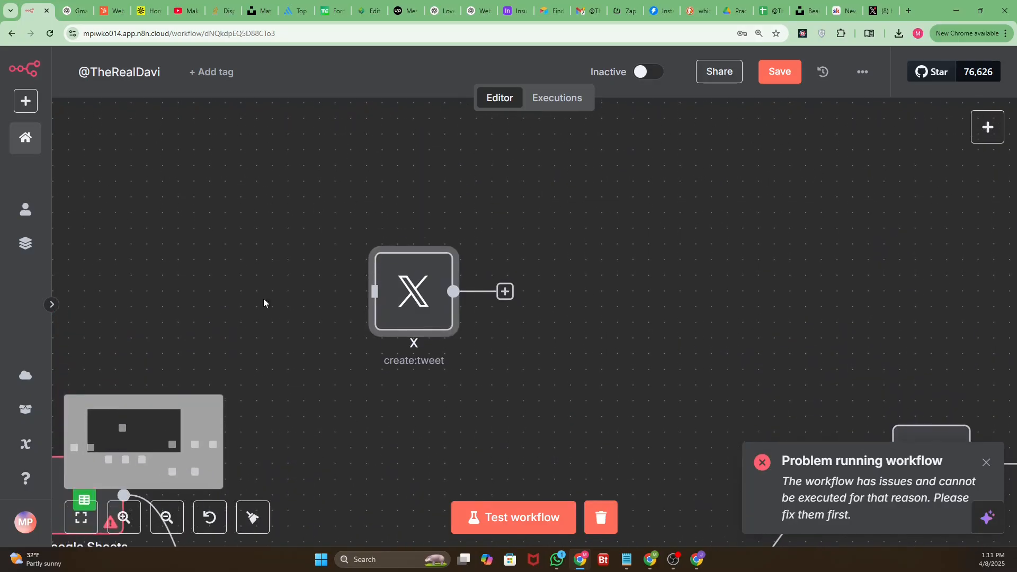
double_click(413, 272)
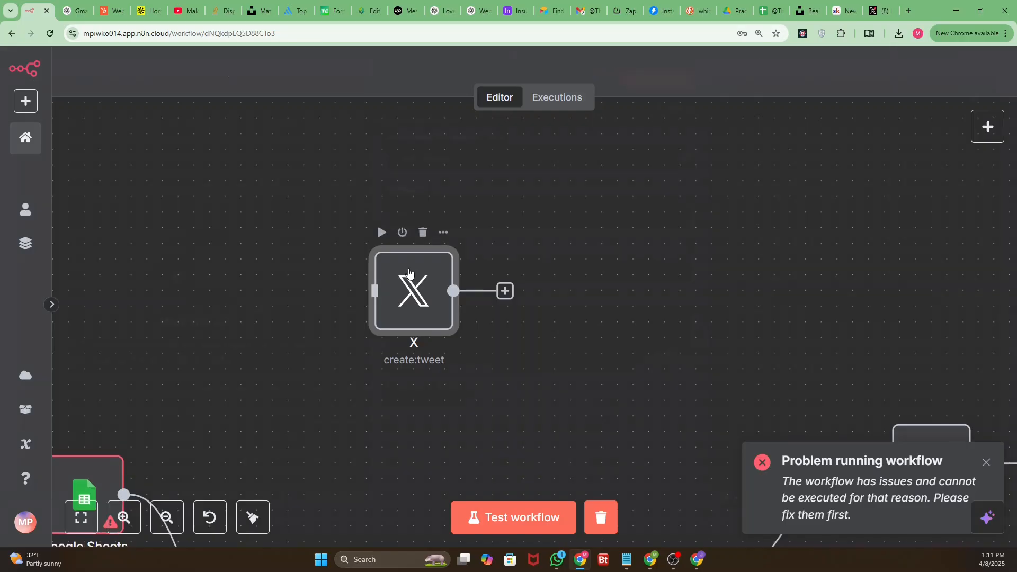
left_click(651, 98)
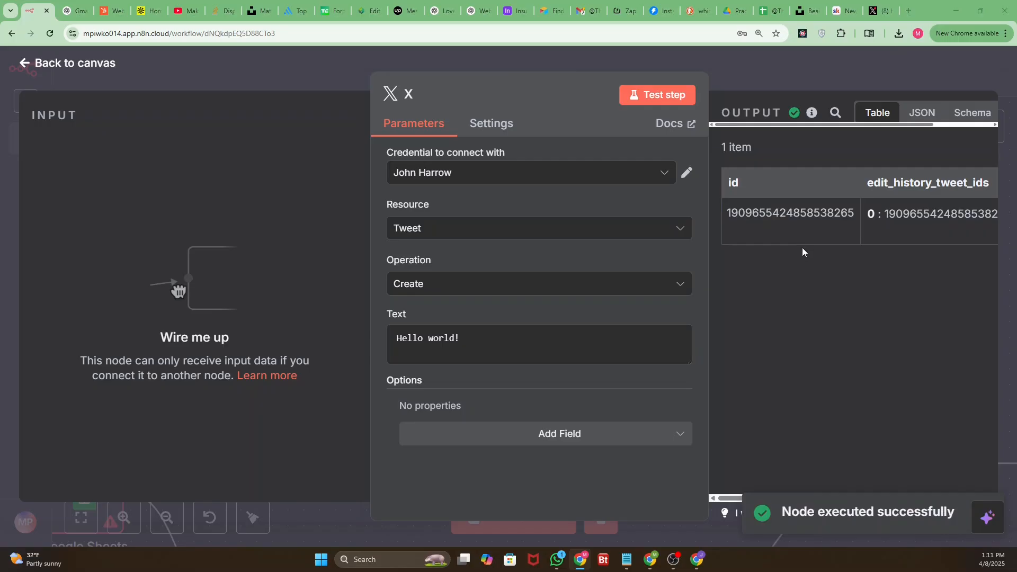
Switch to the browser window with the X account and check the profile's posts for the test tweet
key("alt+Tab")
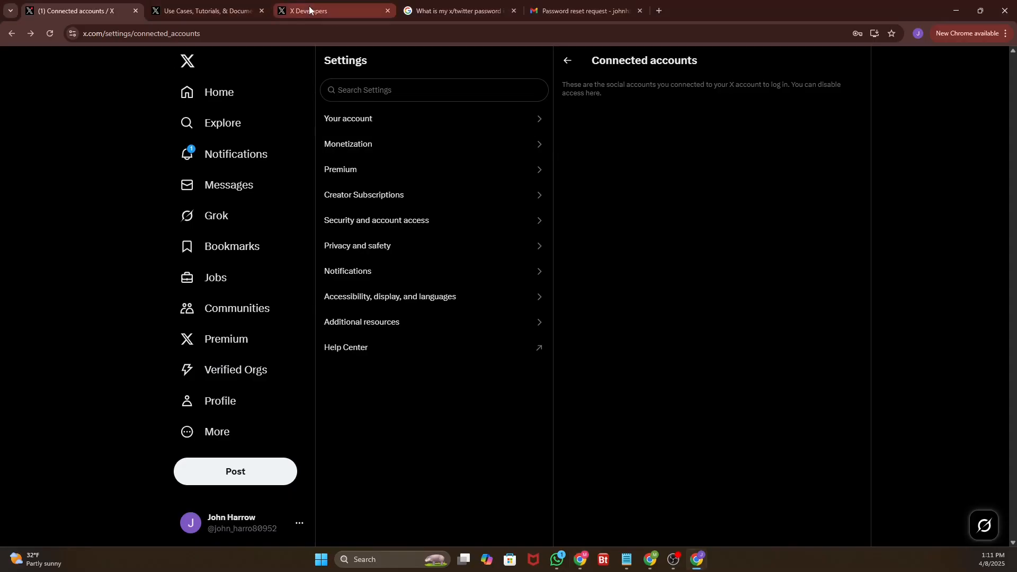
left_click(232, 524)
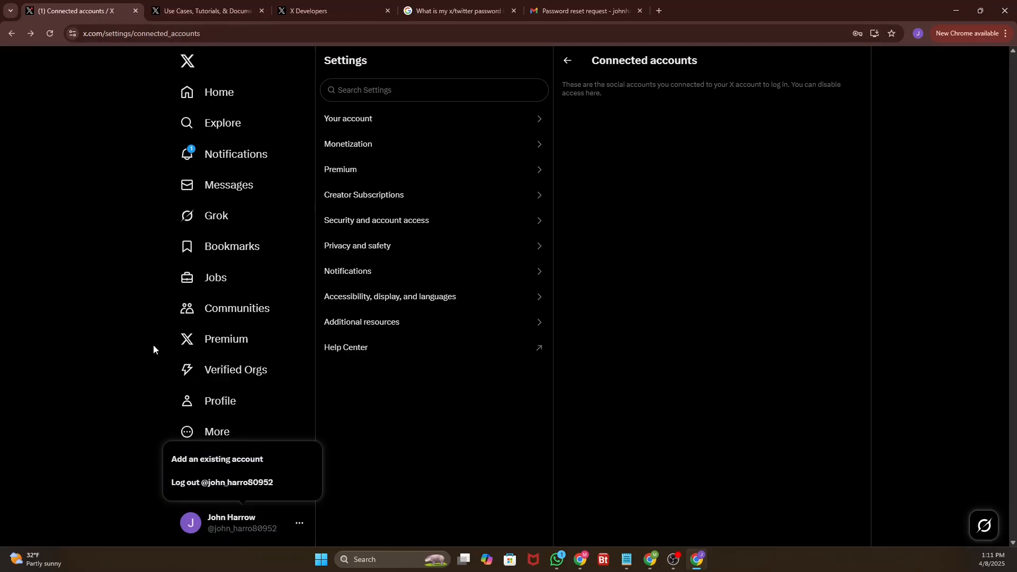
left_click(137, 360)
left_click(222, 403)
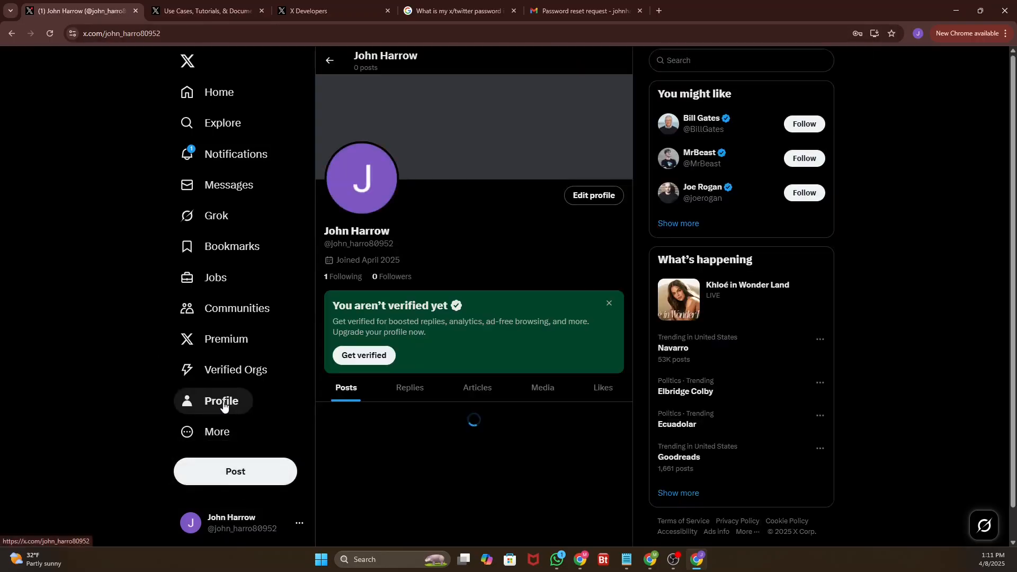
scroll(435, 281, "down", 3)
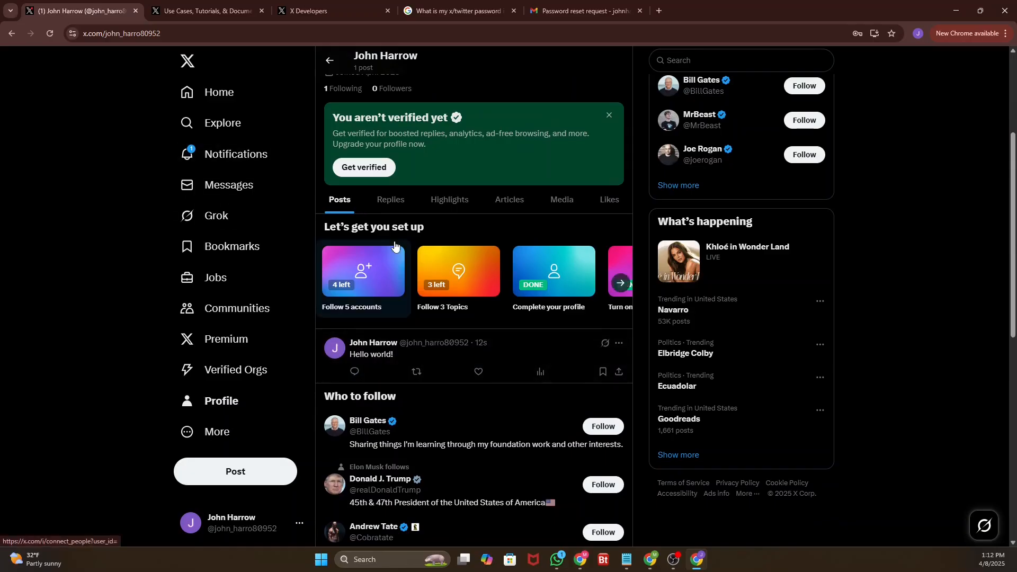
Switch back to the n8n window, return to the canvas and reconnect the X node's input to the Google Sheets node
key("alt+Tab")
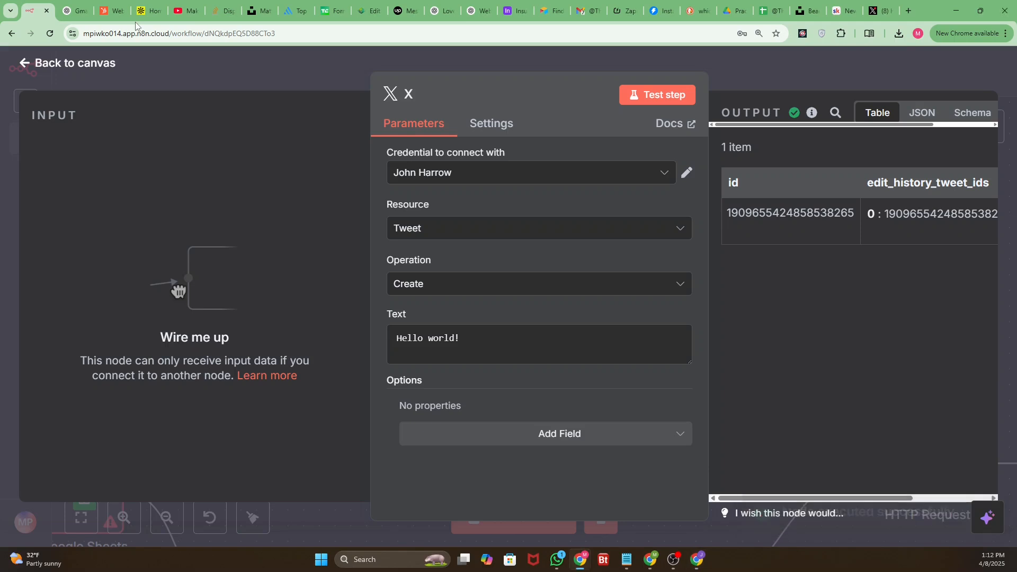
left_click(61, 63)
scroll(519, 280, "down", 3)
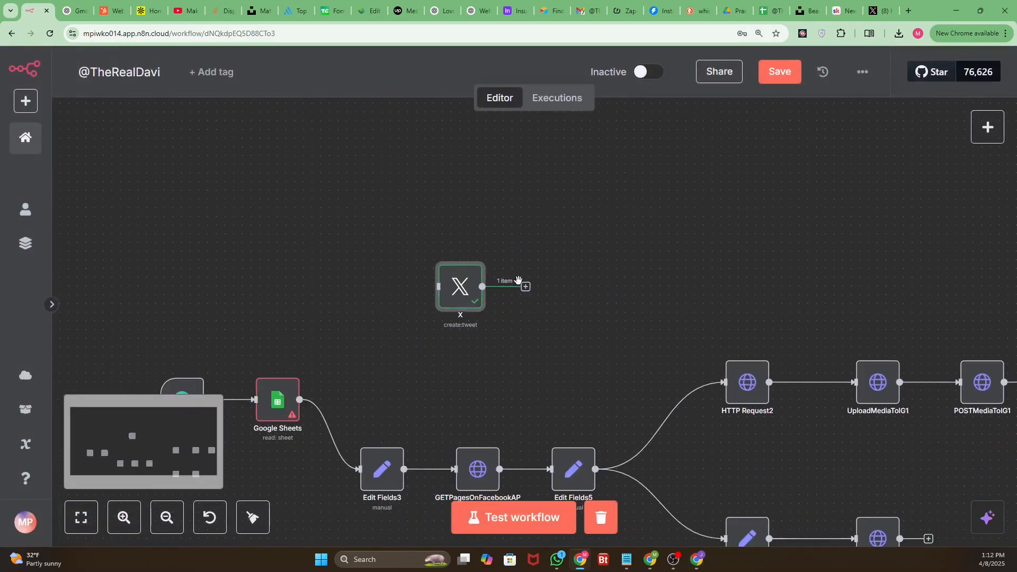
scroll(519, 281, "down", 2)
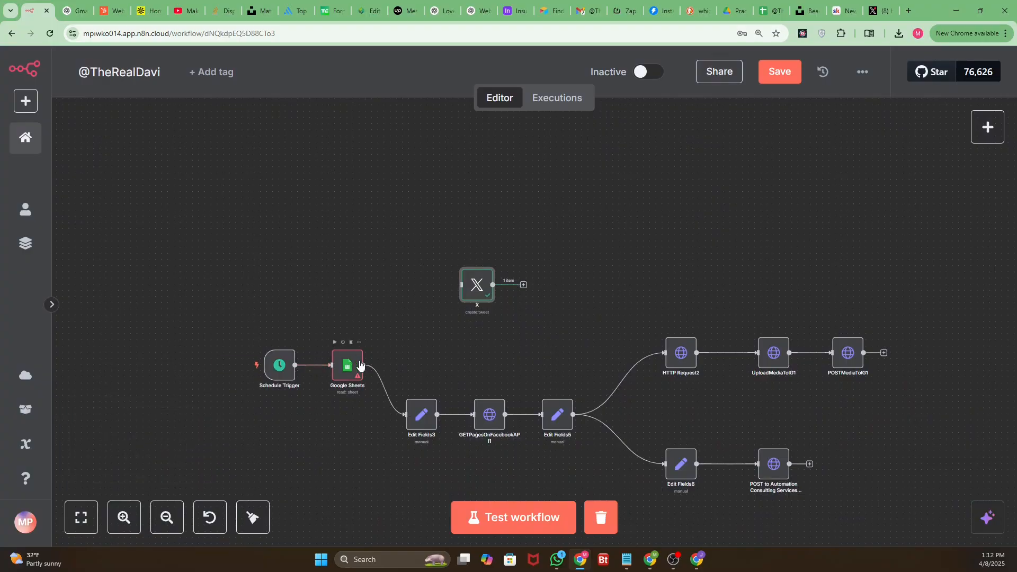
left_click_drag(461, 285, 363, 365)
Examine the Instagram and Facebook branches of the workflow alongside the X branch on the canvas
scroll(577, 348, "down", 3)
scroll(578, 354, "up", 3)
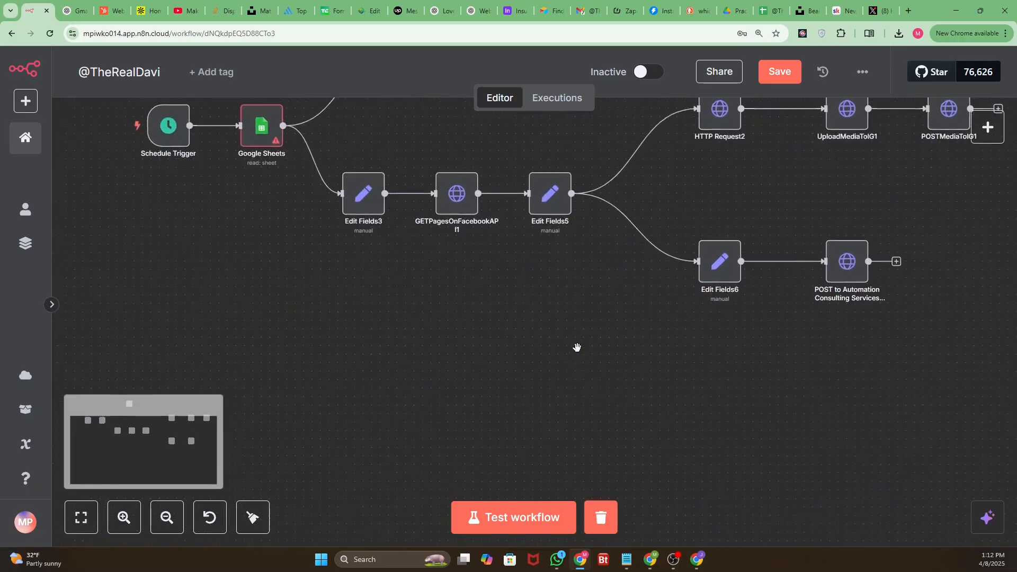
scroll(578, 354, "right", 3)
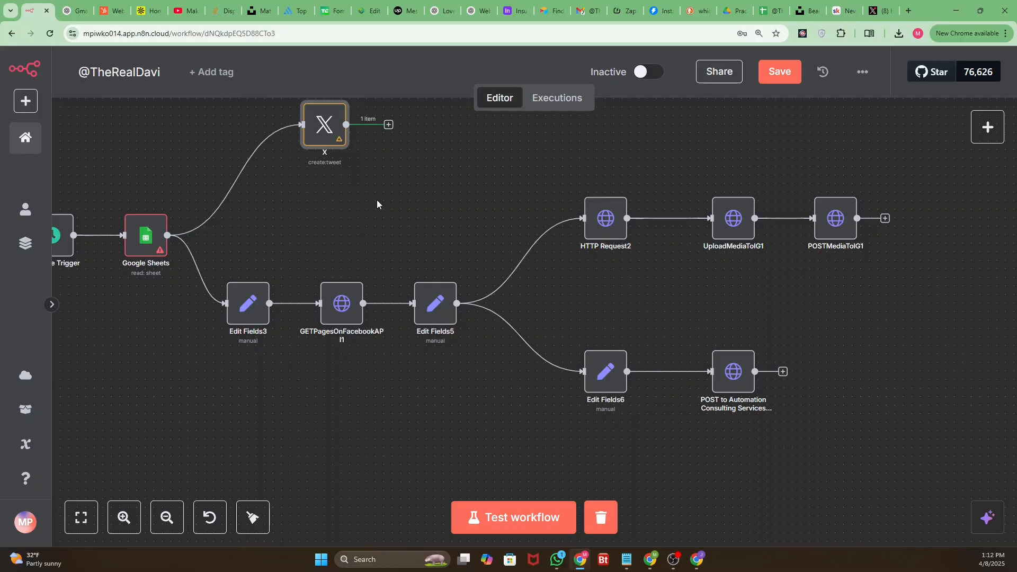
scroll(377, 201, "up", 1)
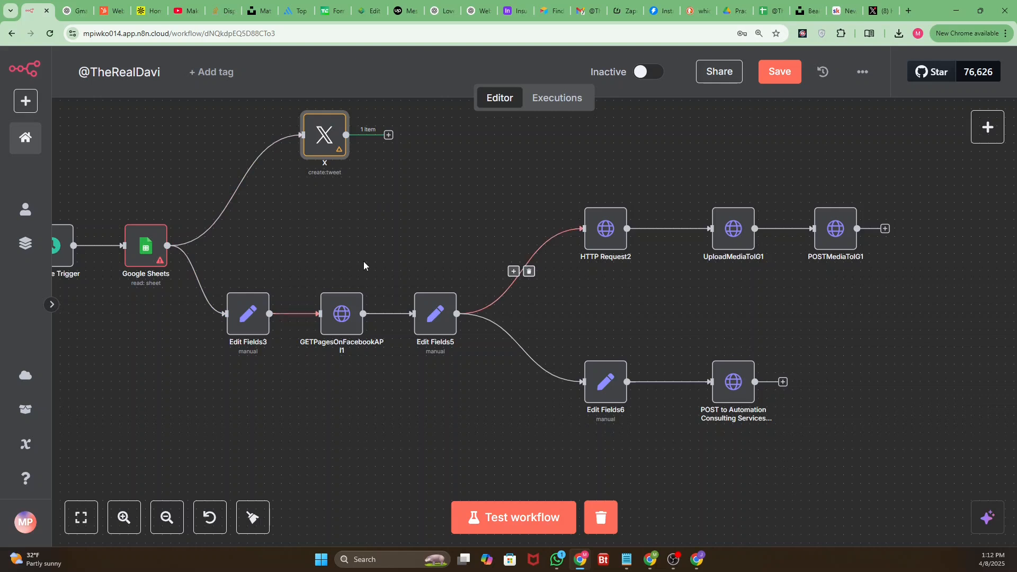
scroll(301, 322, "down", 1)
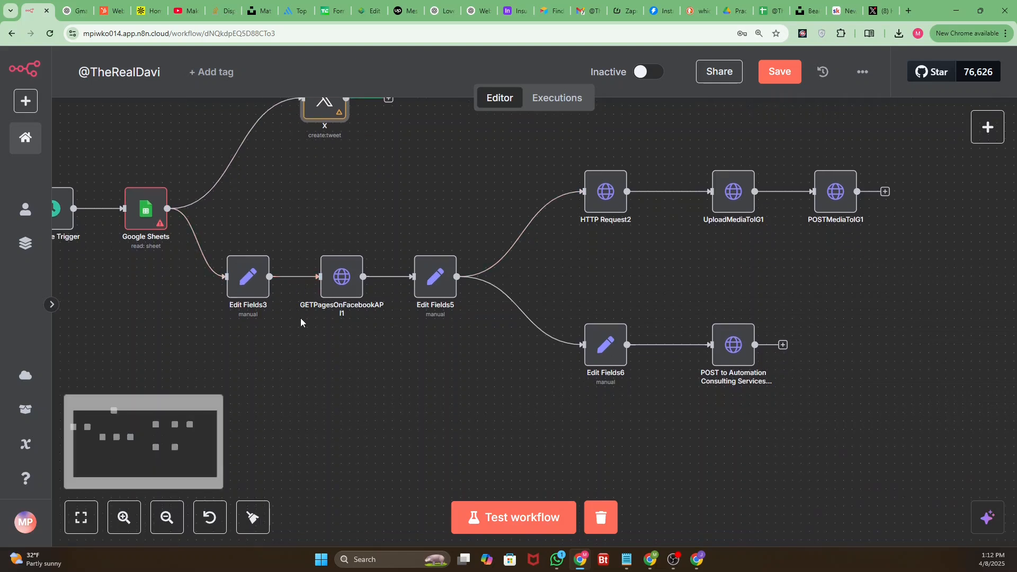
scroll(300, 323, "up", 1)
scroll(316, 249, "down", 2)
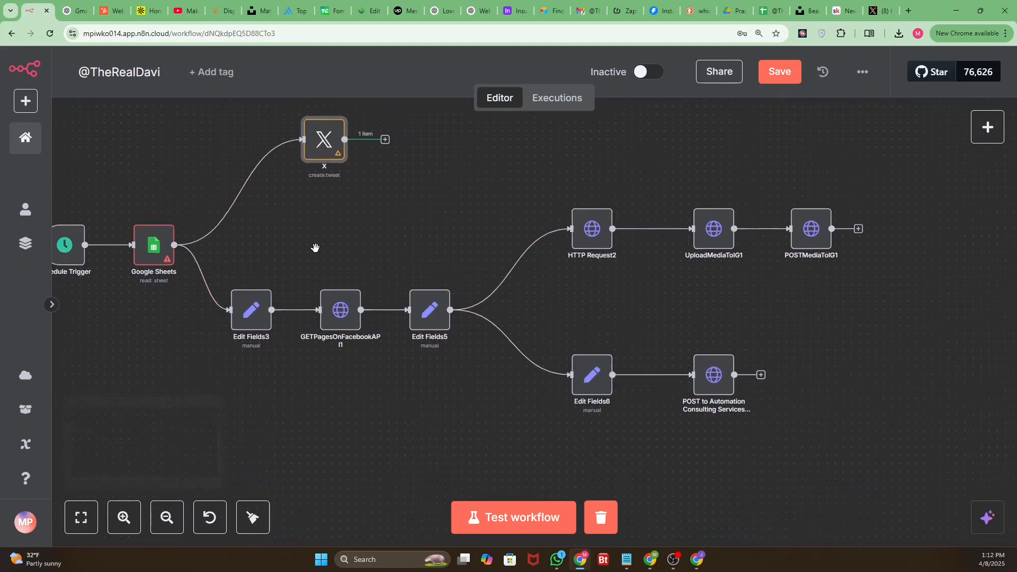
scroll(316, 249, "left", 2)
scroll(316, 249, "right", 1)
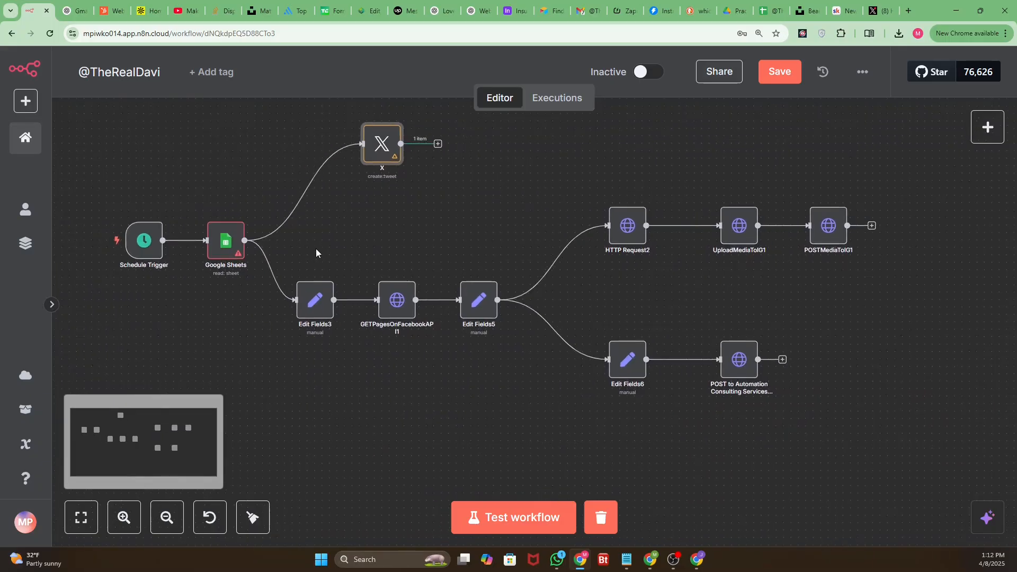
Review the access token field set in the Edit Fields3 node and return to the canvas
left_click(311, 305)
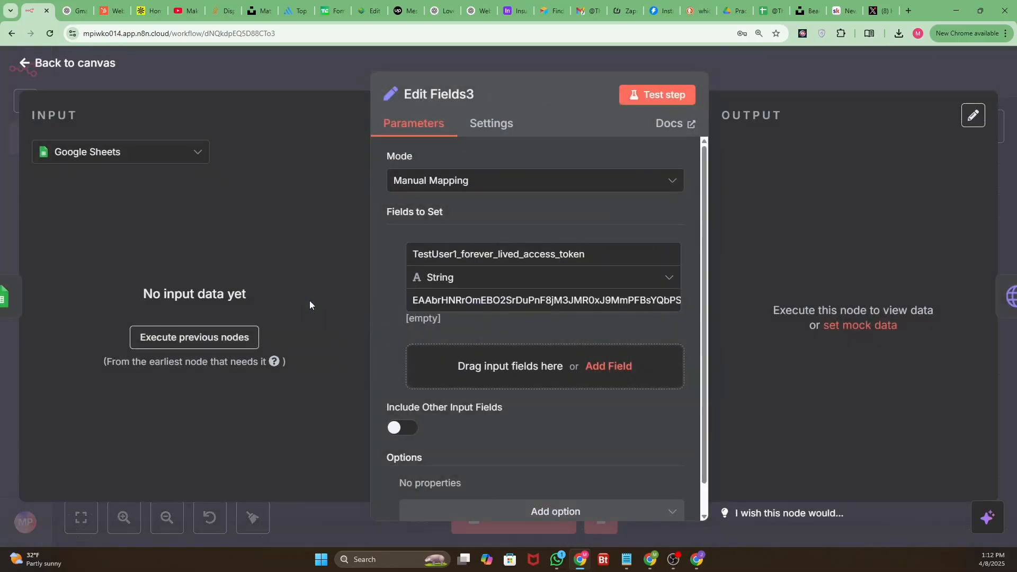
double_click(466, 258)
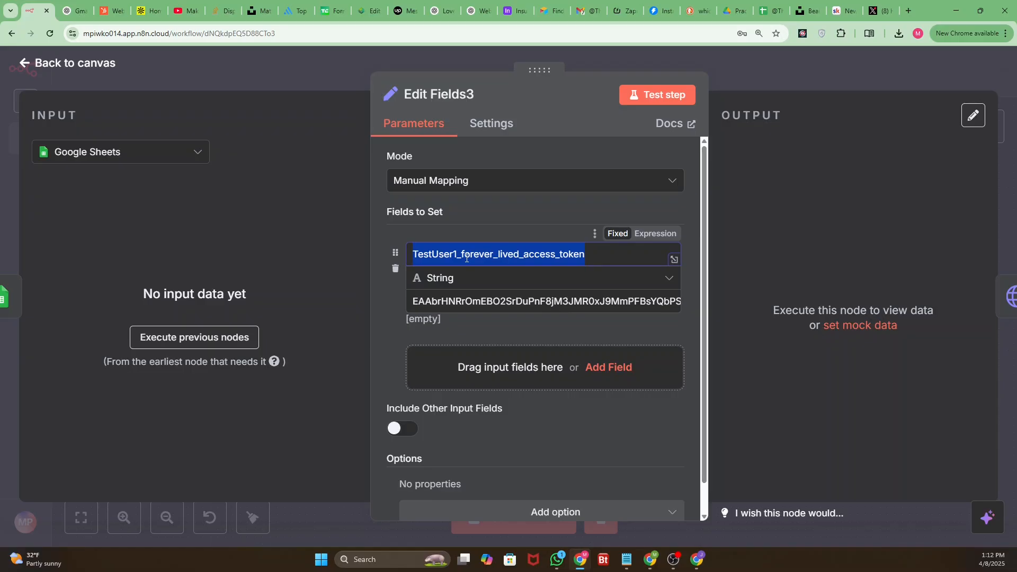
left_click(511, 228)
double_click(504, 253)
left_click(504, 253)
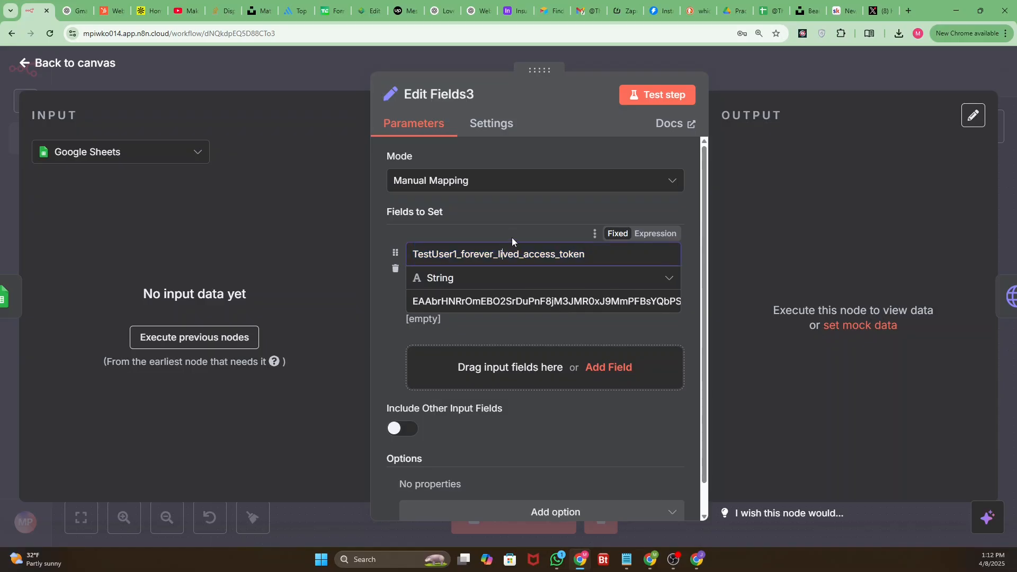
double_click(505, 256)
left_click(505, 256)
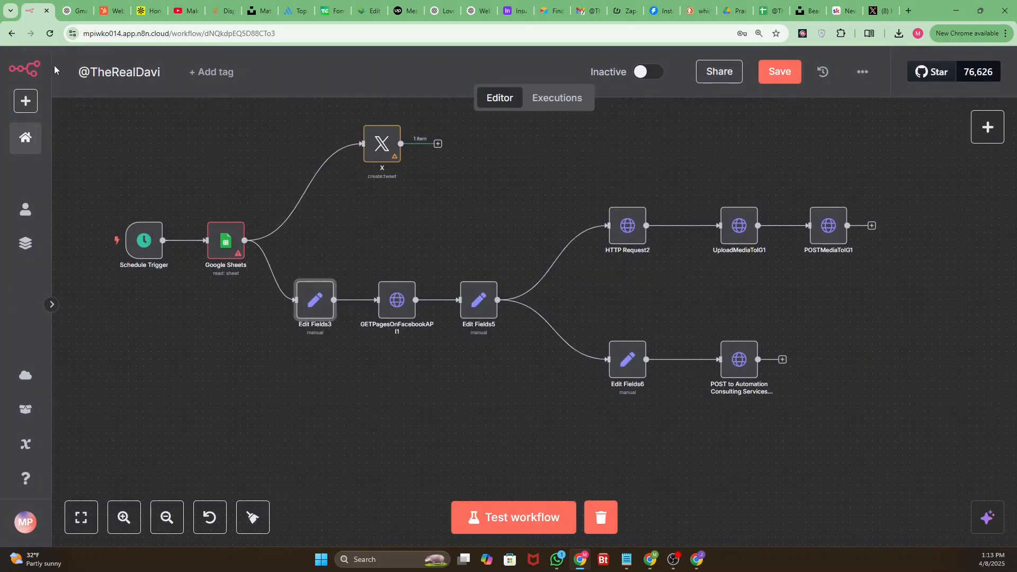
left_click(54, 65)
Examine the GETPagesOnFacebookAPI1 node's request URL, its access token expression and remaining parameters, and return to the canvas
double_click(392, 299)
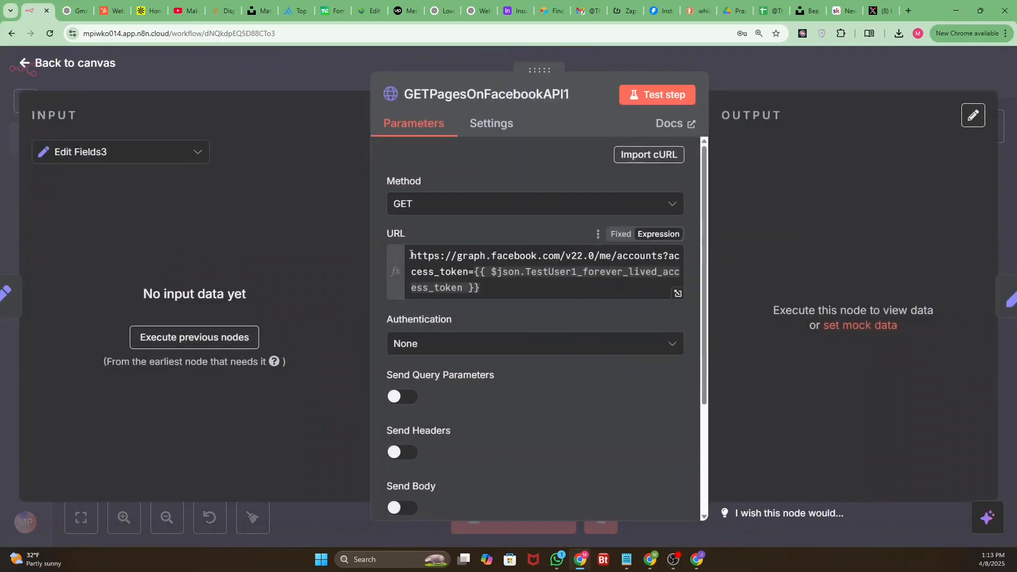
left_click_drag(411, 255, 514, 284)
left_click(527, 288)
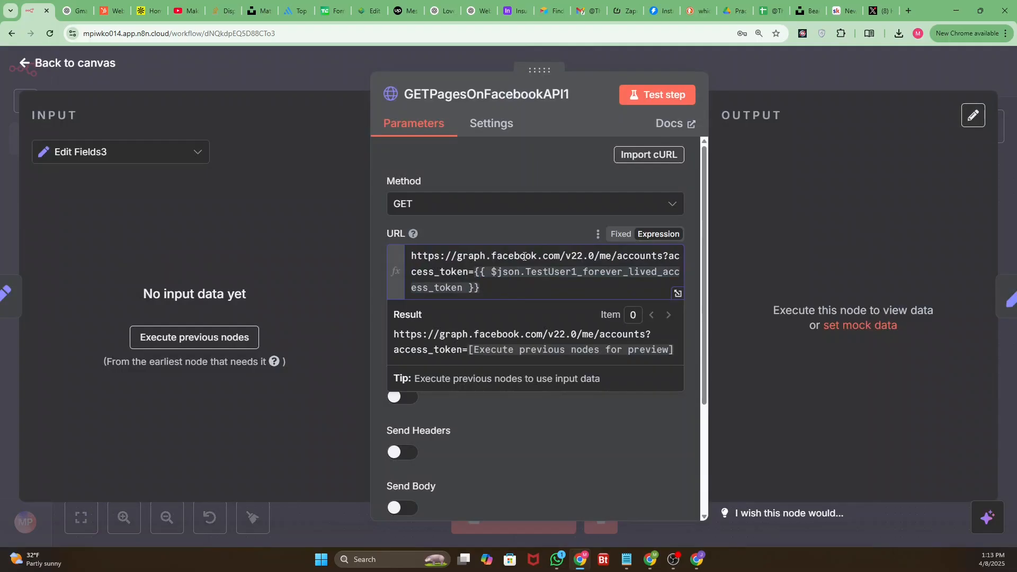
triple_click(594, 255)
left_click(594, 254)
left_click_drag(474, 272, 496, 282)
left_click(496, 282)
left_click_drag(412, 254, 486, 276)
left_click(490, 286)
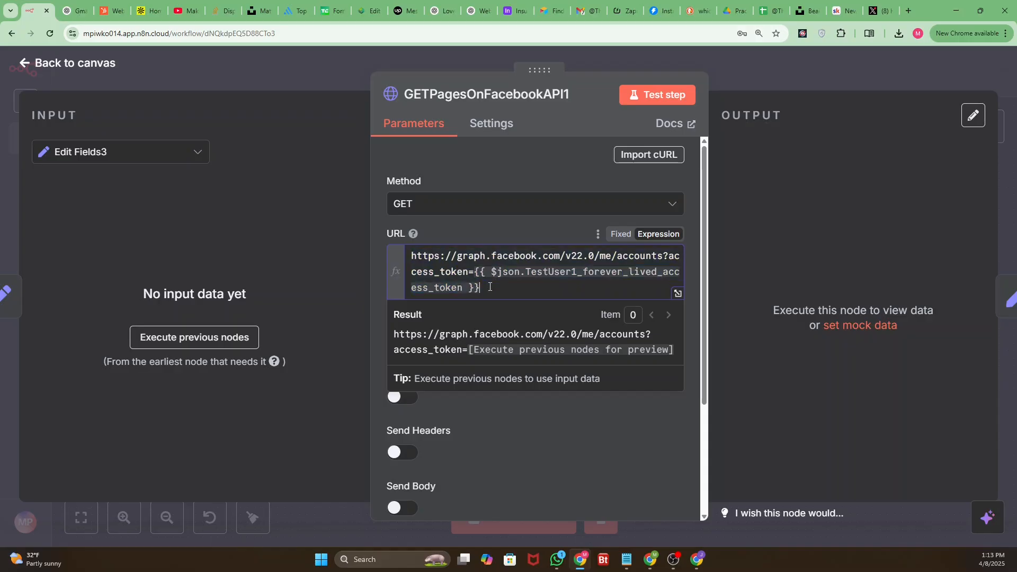
left_click(485, 218)
scroll(526, 322, "down", 3)
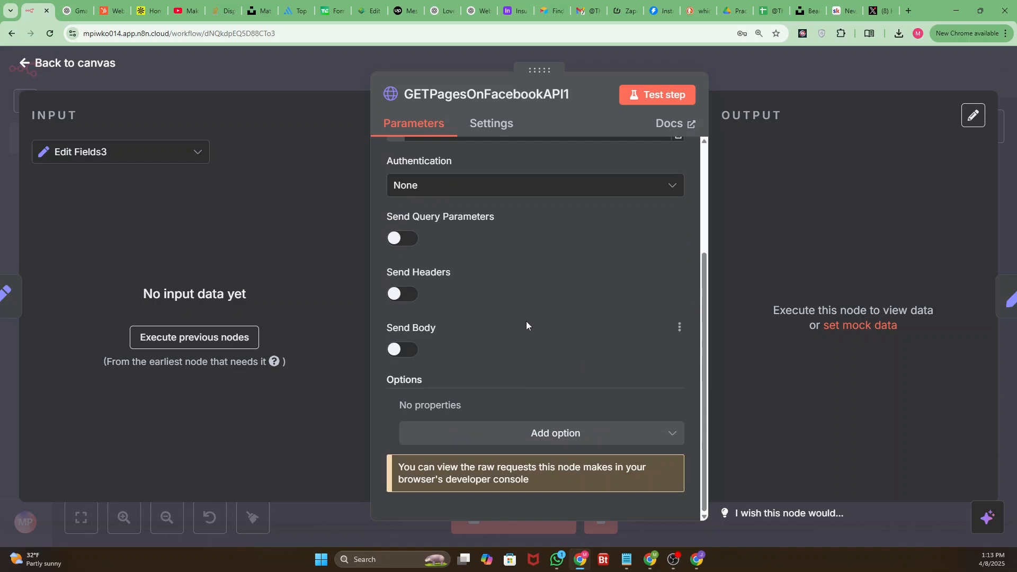
left_click(77, 65)
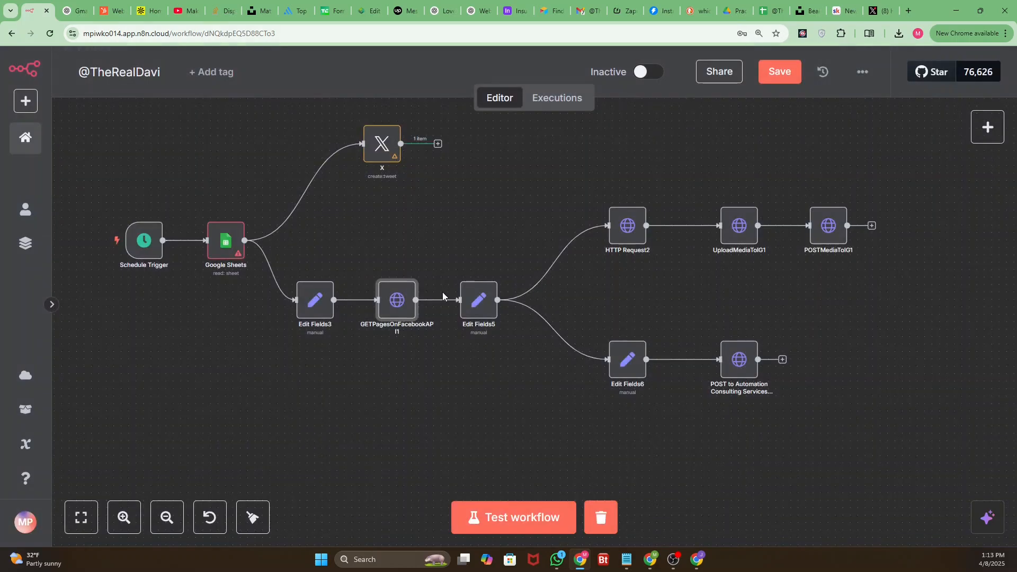
Try a test run of the GETPagesOnFacebookAPI1 node's step and return to the canvas
double_click(402, 311)
left_click(642, 100)
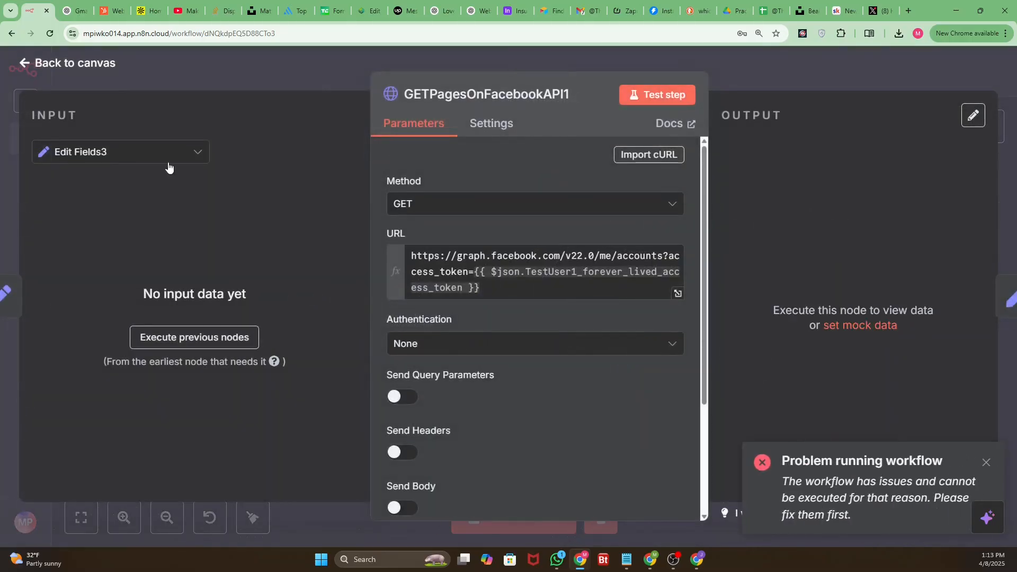
left_click(77, 63)
Try testing the GETPagesOnFacebookAPI1 node with its connection from Edit Fields3 removed, and restore that connection
mouse_move(359, 299)
left_click(365, 301)
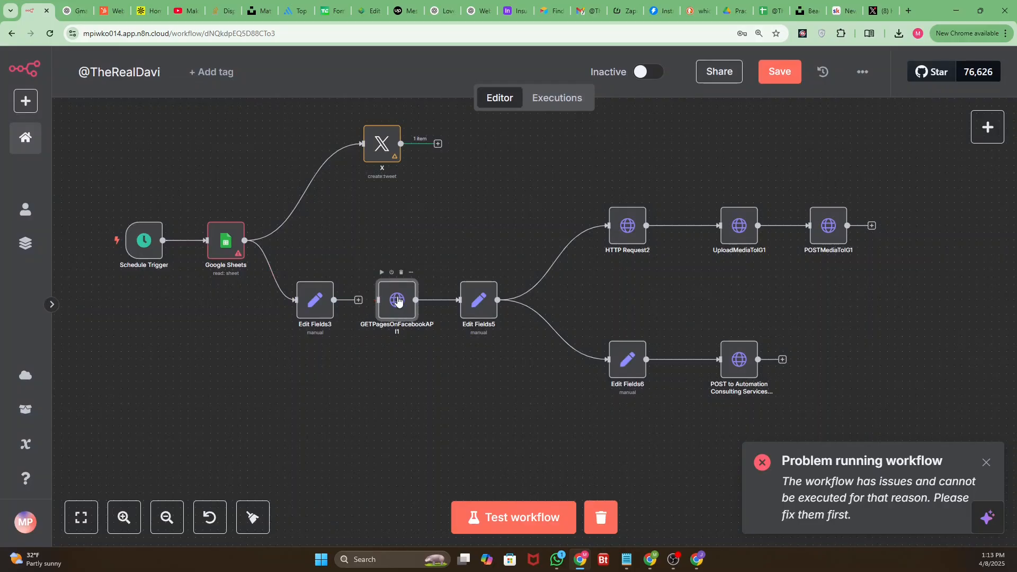
double_click(398, 301)
left_click(651, 100)
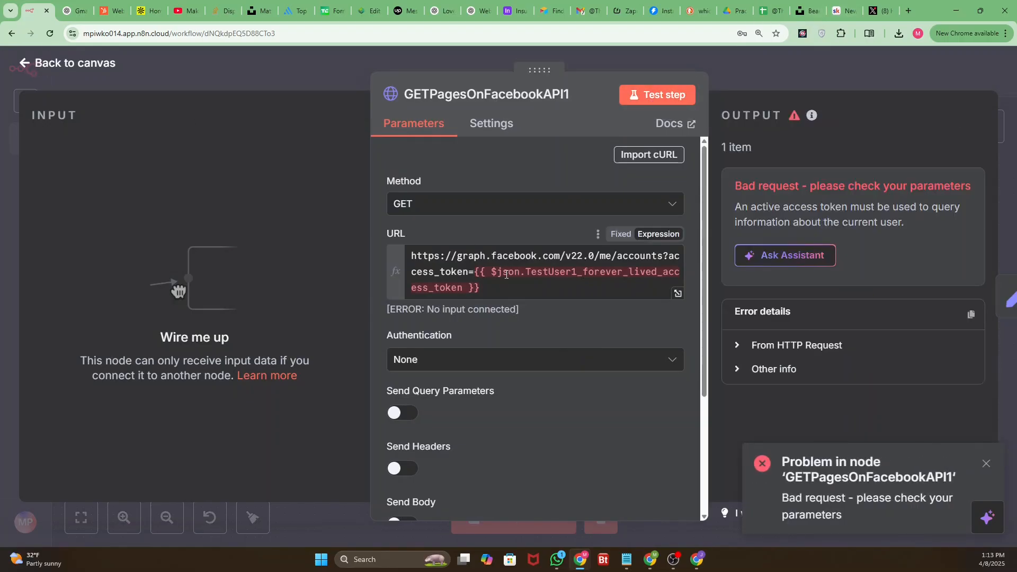
left_click(29, 63)
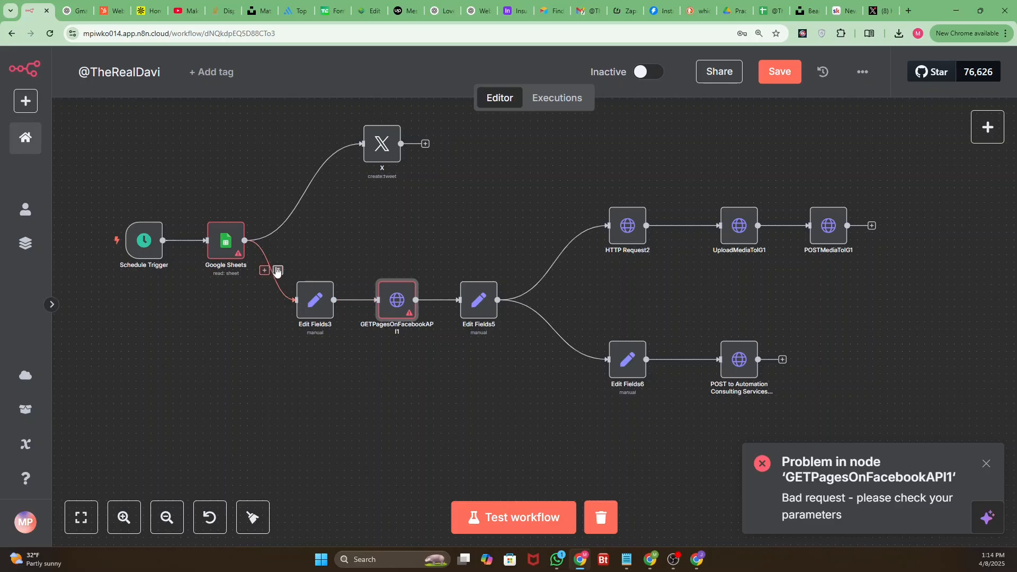
Delete the connection from Google Sheets to Edit Fields3 and retry the GETPagesOnFacebookAPI1 test step
left_click(276, 271)
double_click(392, 301)
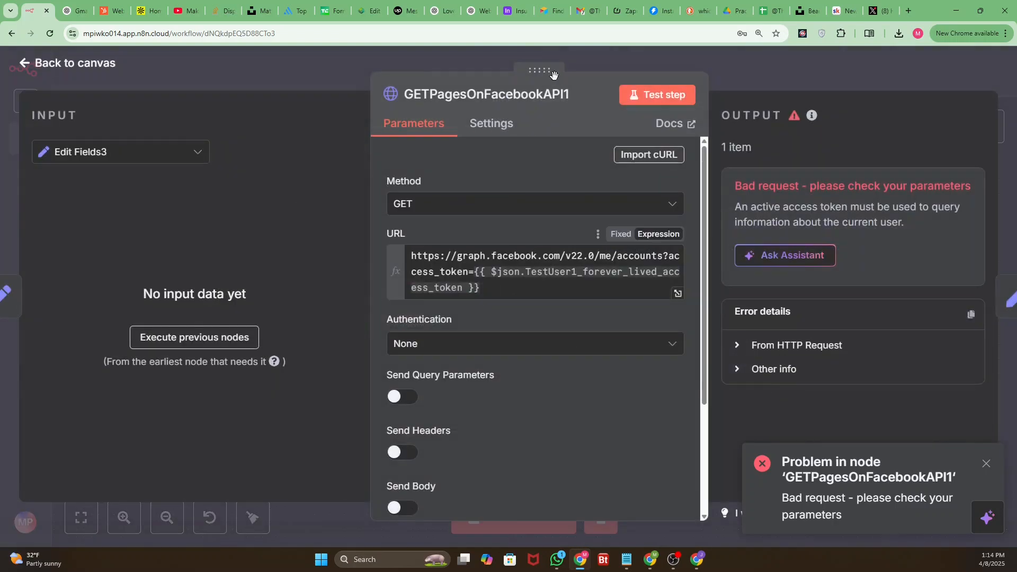
left_click(636, 96)
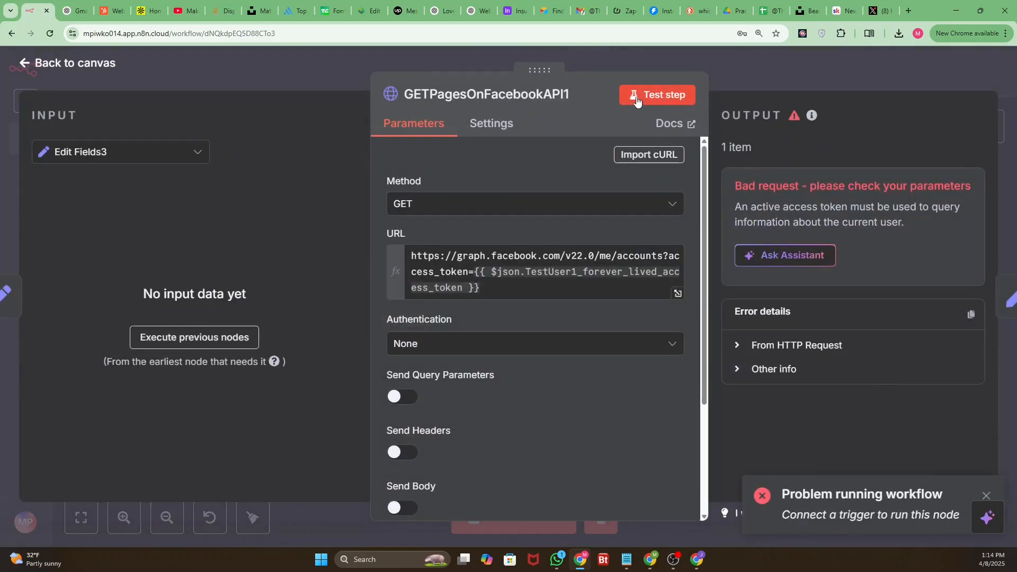
left_click(62, 63)
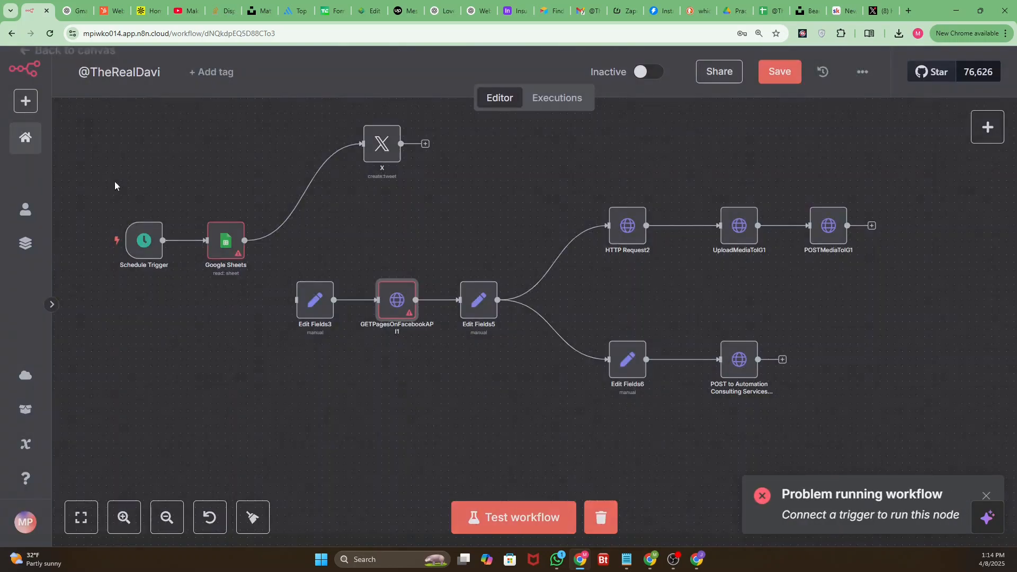
Add a second Schedule Trigger node, connect it to Edit Fields3 and place it just below and to the left of that node
left_click(987, 127)
type("schedule")
left_click_drag(761, 220, 168, 298)
key("Escape")
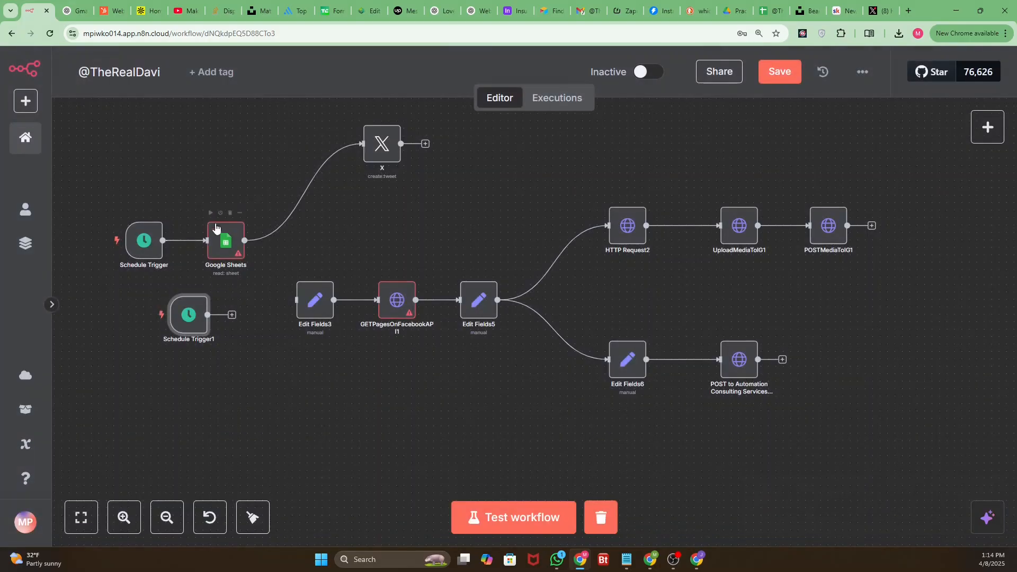
left_click_drag(231, 313, 296, 300)
left_click_drag(189, 314, 233, 337)
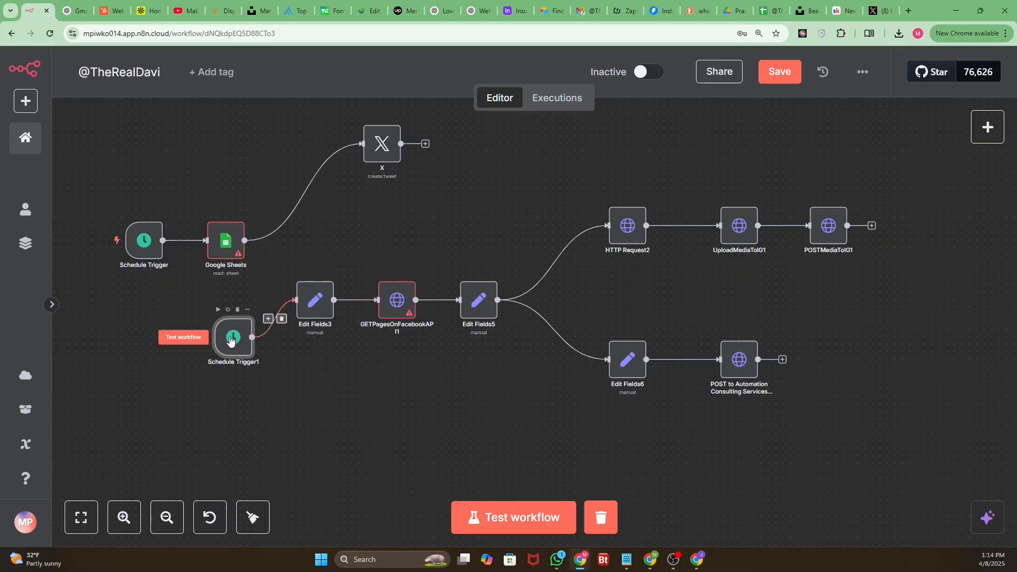
Run the GETPagesOnFacebookAPI1 node's test step and widen its output area for reading
double_click(394, 299)
left_click(645, 100)
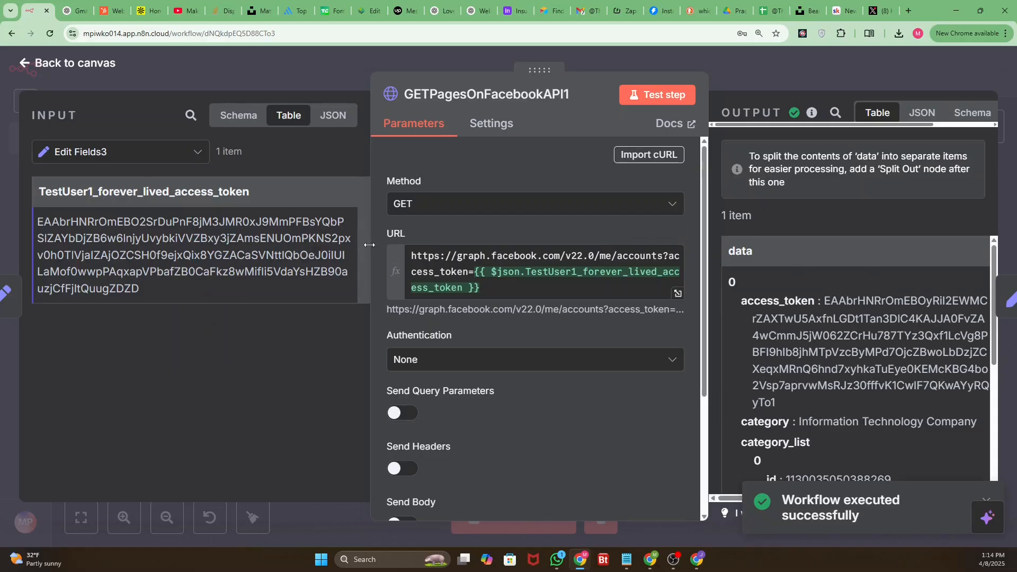
left_click_drag(370, 244, 113, 245)
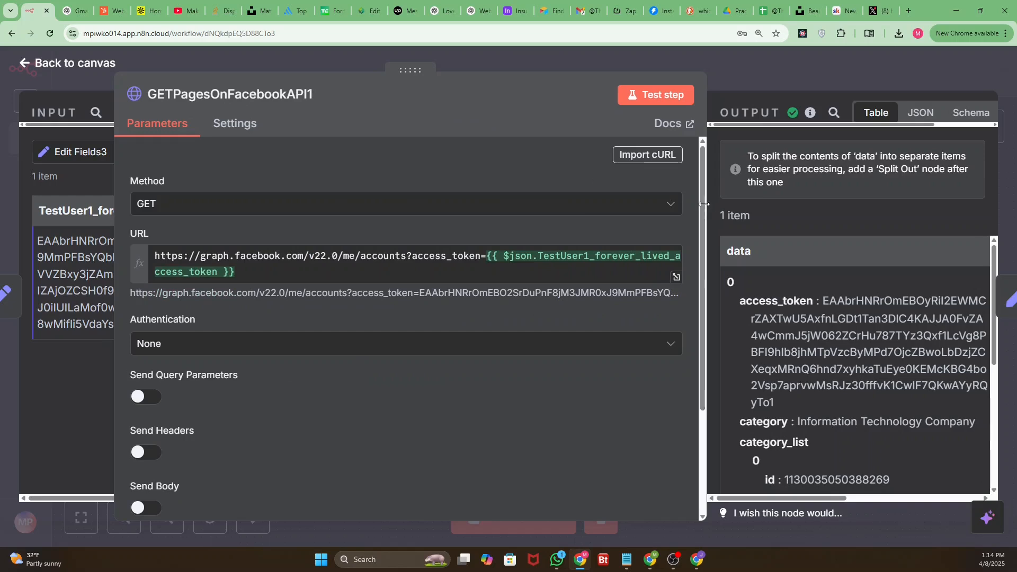
left_click_drag(710, 202, 705, 204)
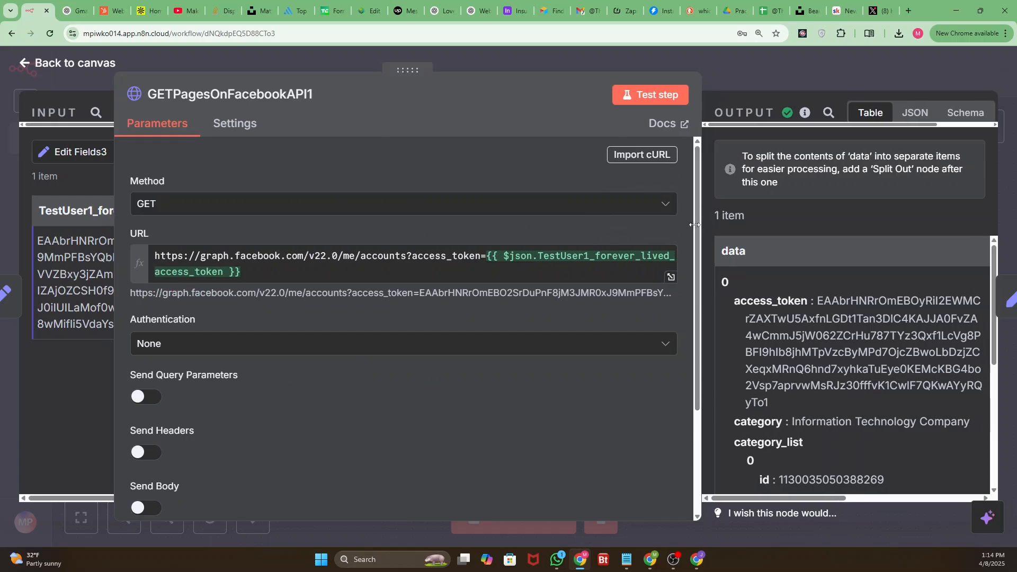
left_click_drag(694, 225, 290, 258)
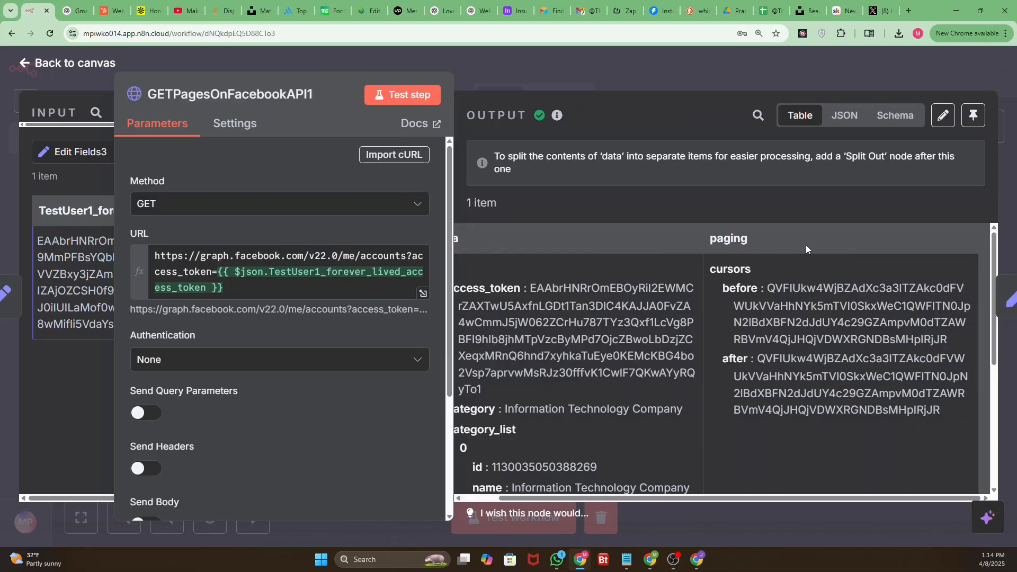
Examine the pages request's output, covering the data and paging columns, the page access token and the task list
scroll(806, 247, "down", 10)
scroll(806, 245, "up", 5)
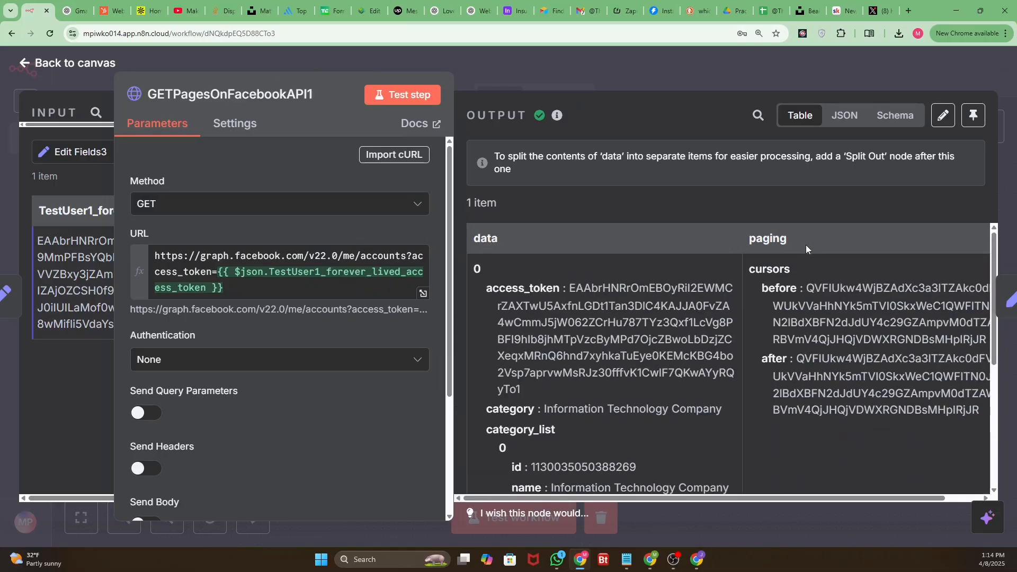
scroll(806, 244, "right", 1)
scroll(806, 244, "left", 1)
scroll(806, 244, "down", 10)
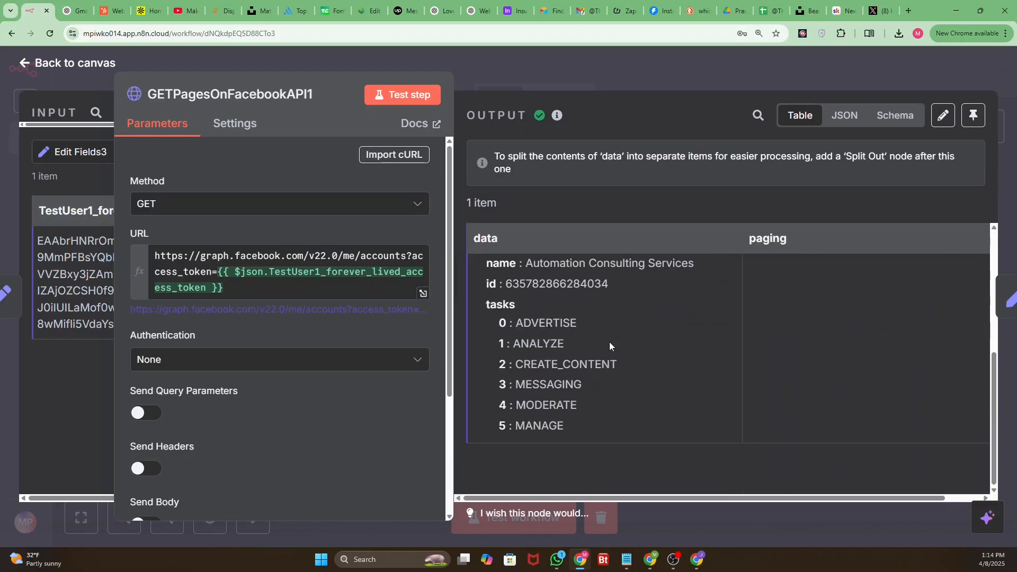
left_click(163, 261)
scroll(618, 318, "up", 8)
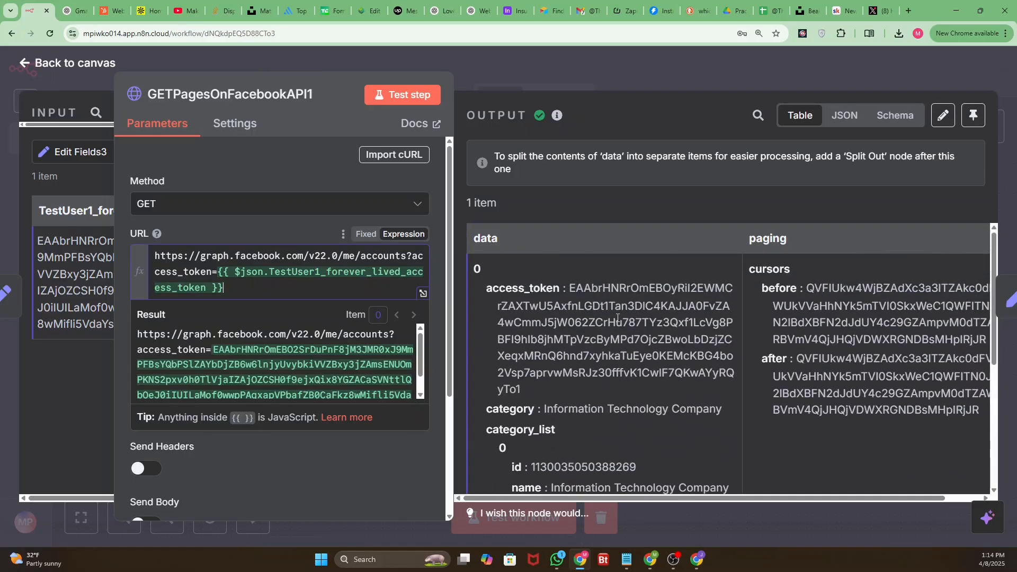
left_click_drag(571, 288, 598, 389)
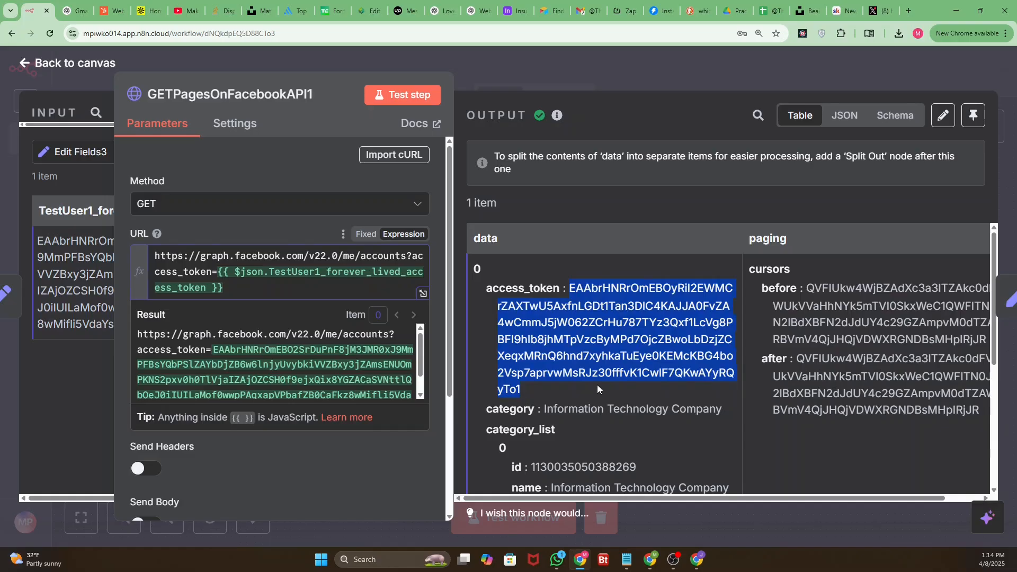
scroll(597, 385, "down", 5)
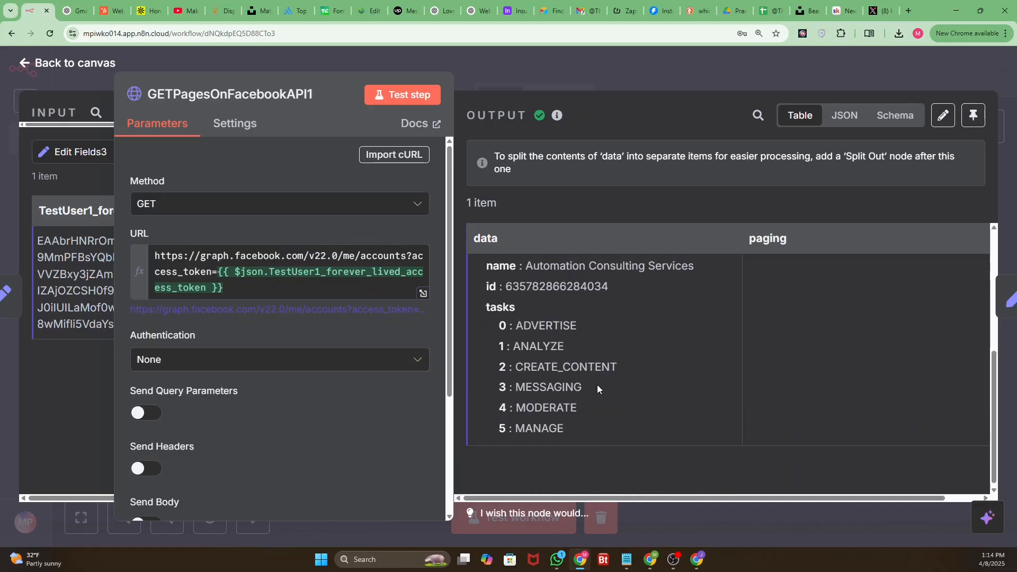
scroll(597, 384, "up", 5)
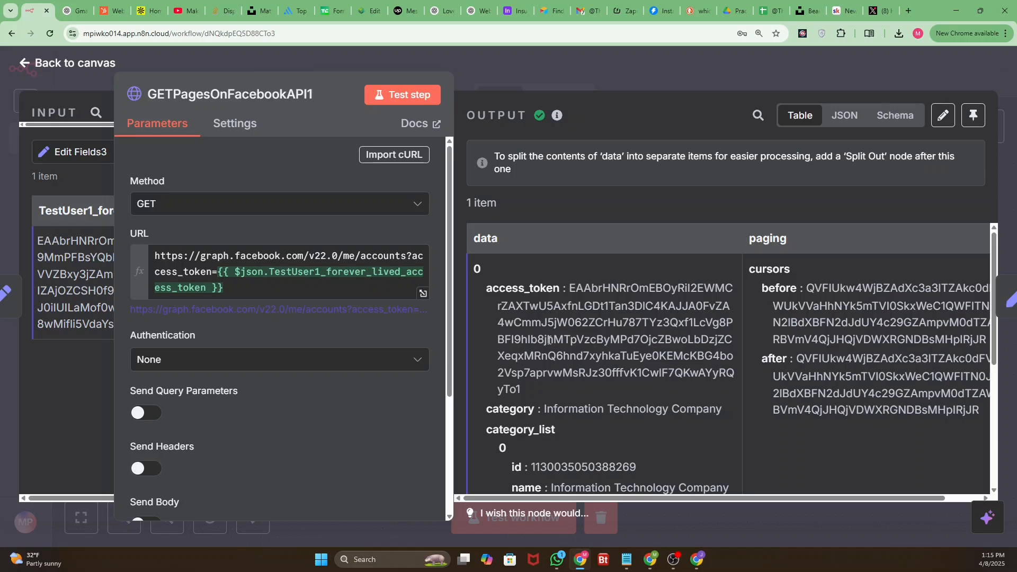
Check the request URL expression against the returned page data, focusing on the page's access token
left_click(278, 273)
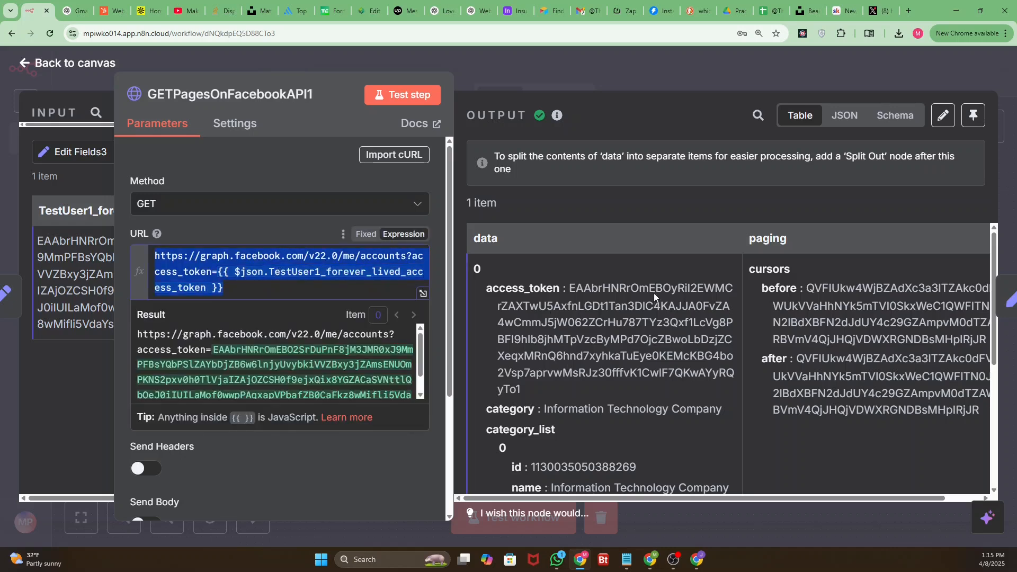
triple_click(610, 293)
left_click(610, 294)
scroll(610, 294, "down", 4)
scroll(606, 295, "up", 3)
scroll(527, 291, "up", 1)
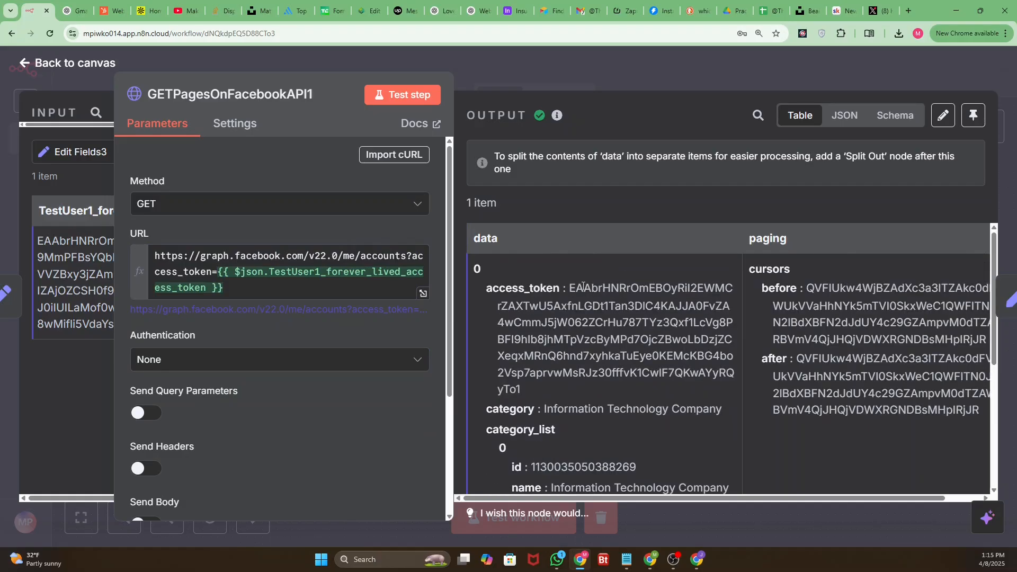
scroll(583, 286, "down", 5)
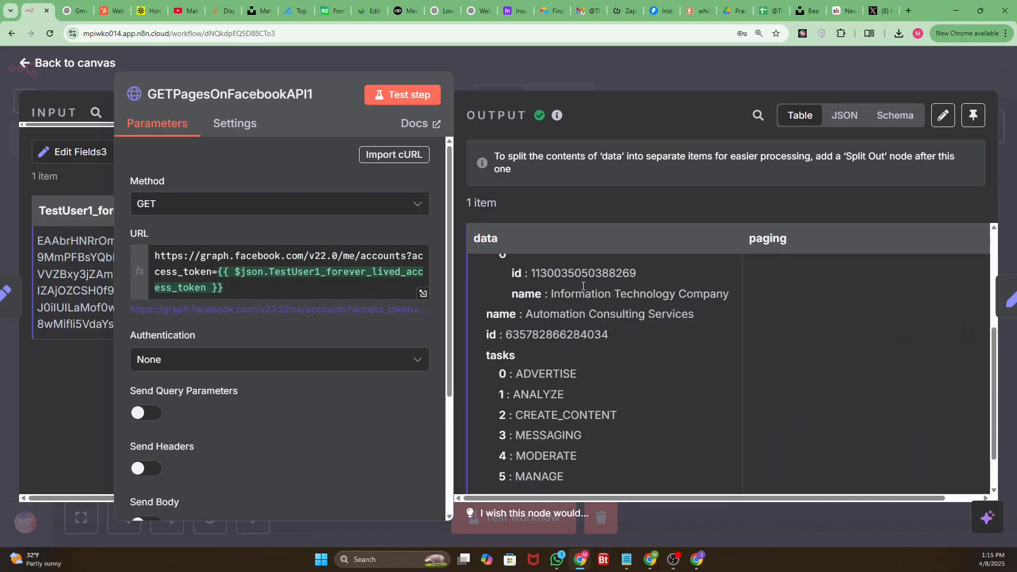
scroll(639, 336, "up", 3)
scroll(639, 337, "up", 2)
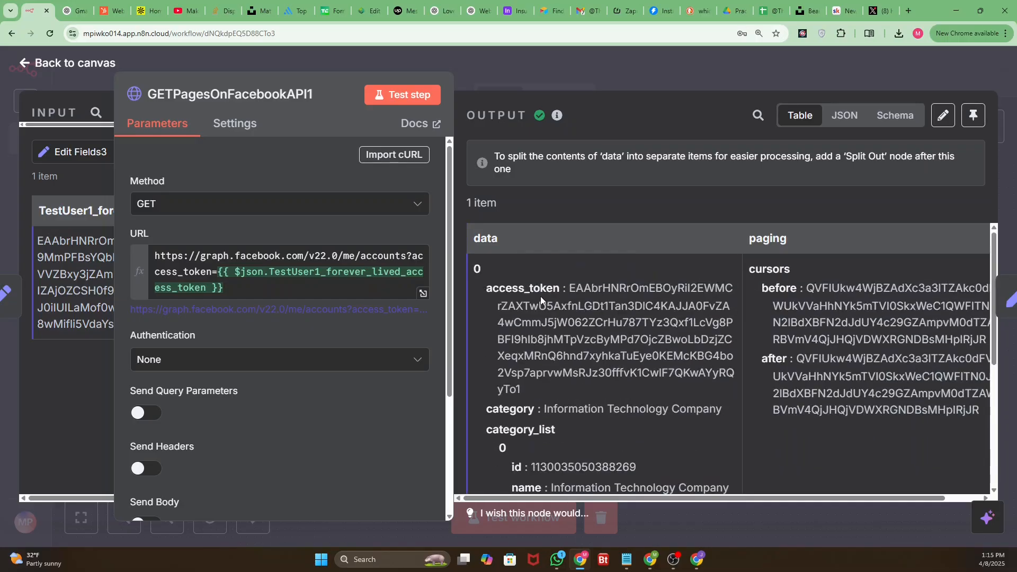
left_click_drag(572, 292, 647, 394)
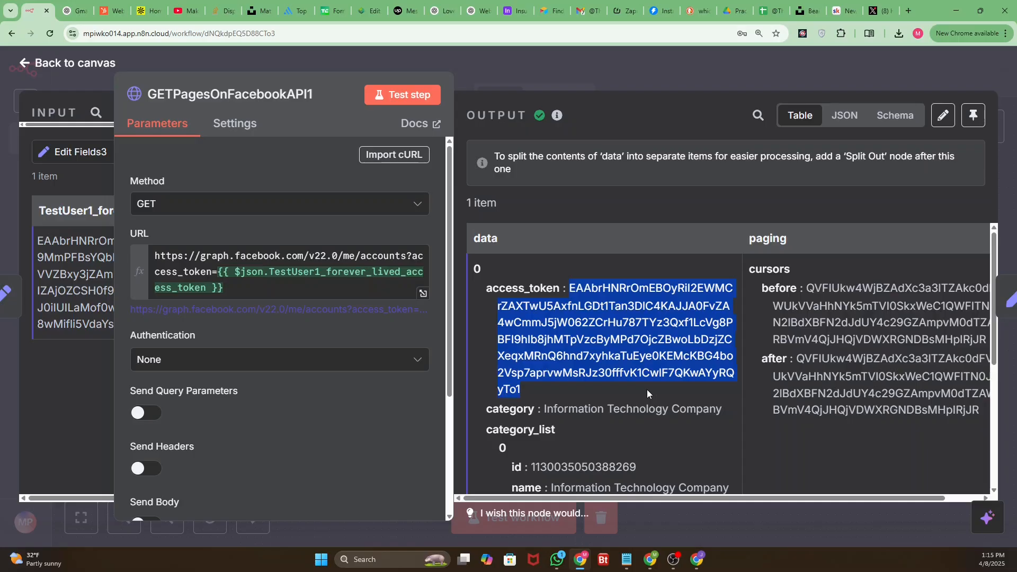
left_click(647, 389)
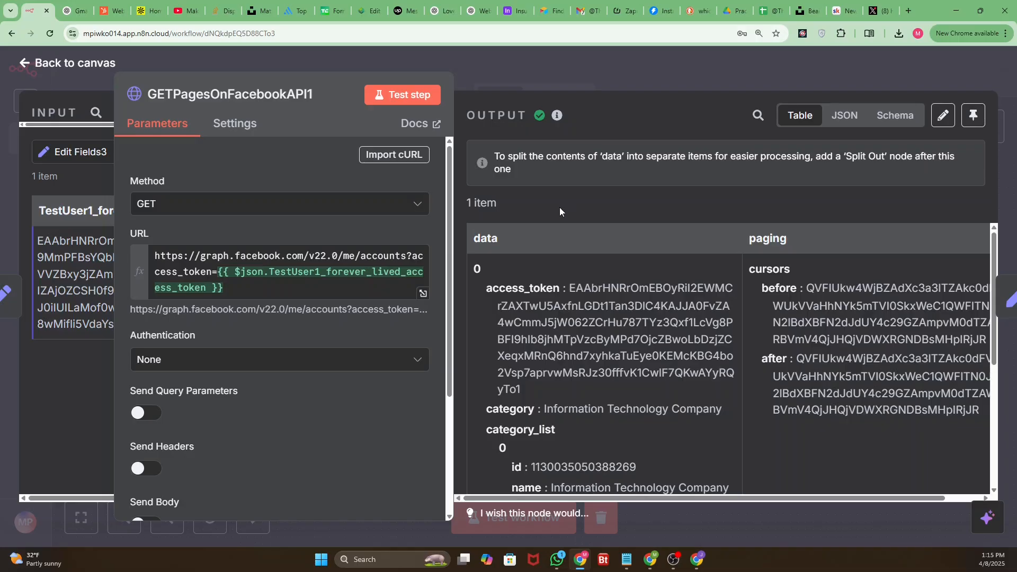
Review the paging cursors, the accounts request URL and the page data it returns
scroll(692, 278, "right", 2)
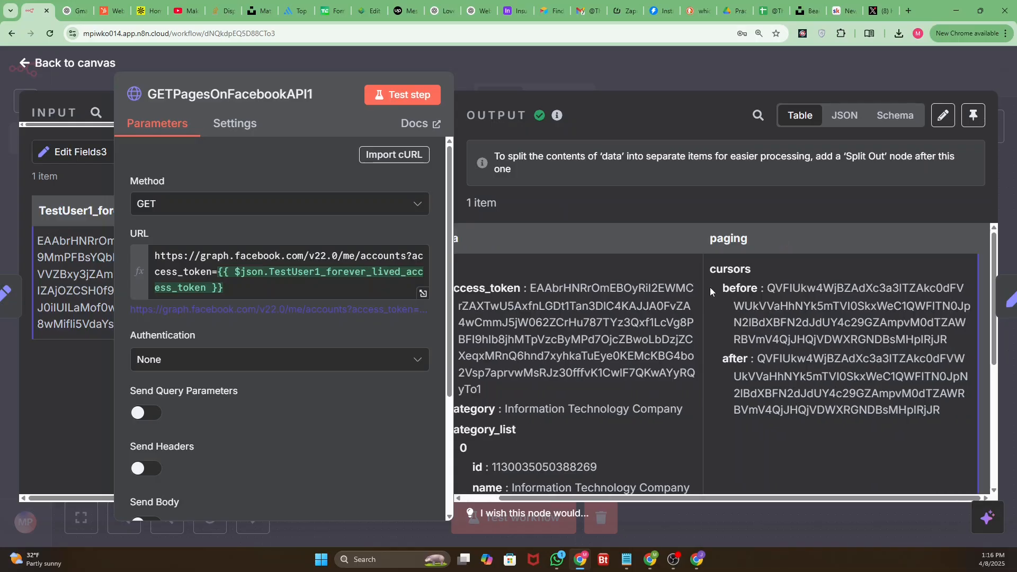
scroll(562, 312, "down", 3)
scroll(562, 311, "up", 3)
scroll(561, 312, "left", 2)
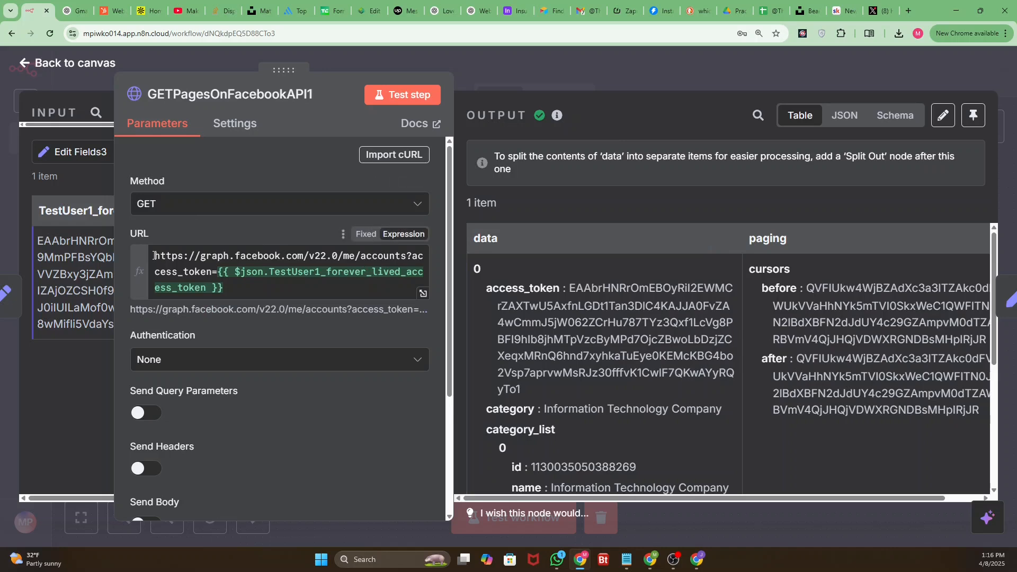
left_click_drag(155, 257, 240, 292)
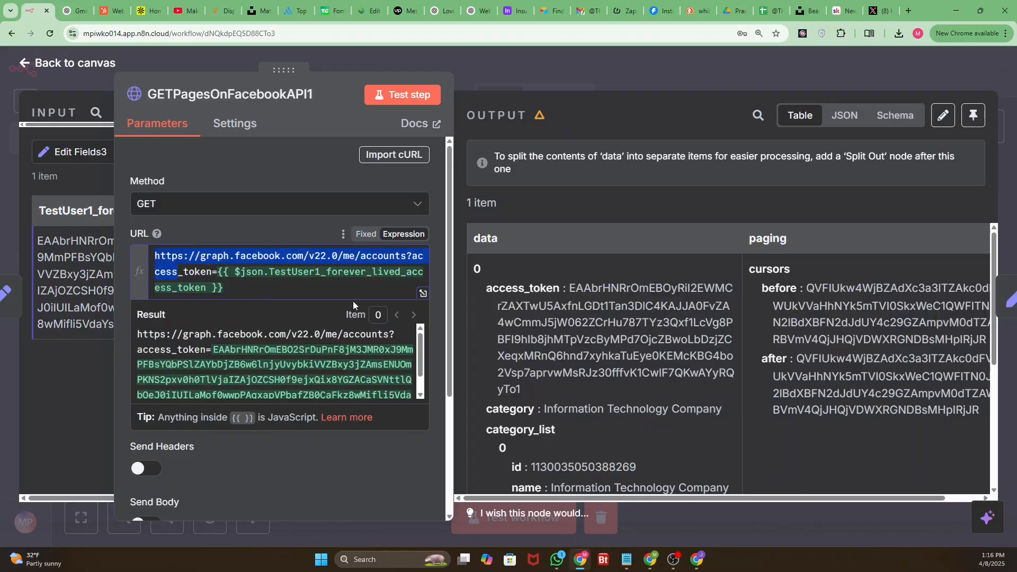
left_click(312, 284)
triple_click(204, 256)
scroll(621, 307, "down", 4)
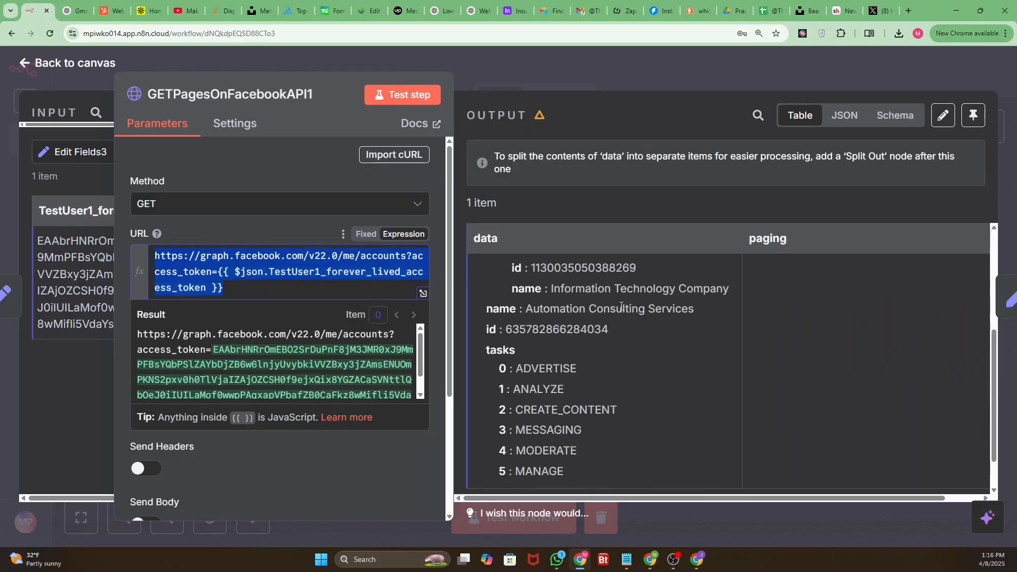
scroll(608, 294, "up", 4)
triple_click(610, 306)
left_click(577, 404)
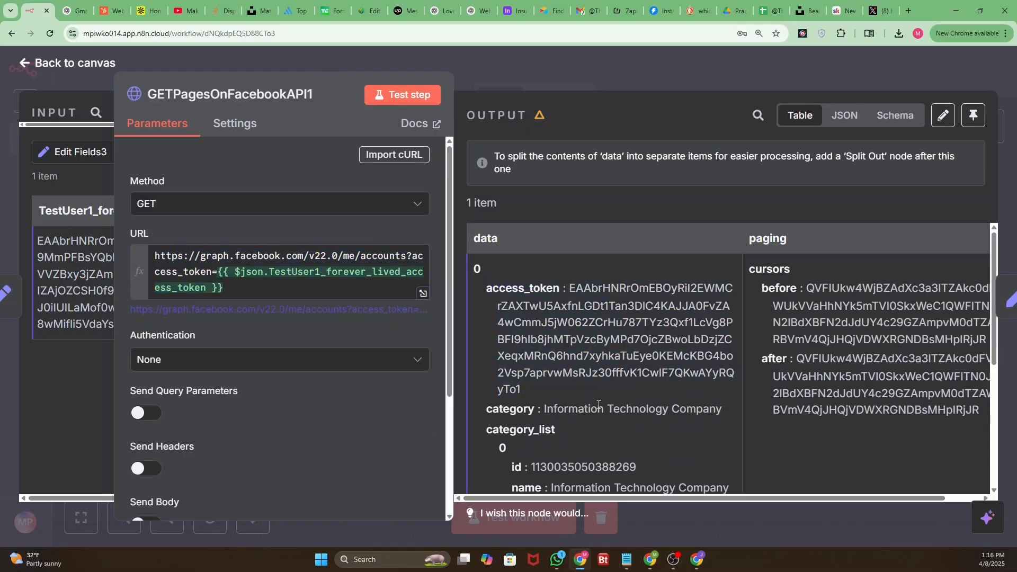
Examine the access token, name and id of the returned Facebook page and return to the canvas
scroll(588, 404, "down", 2)
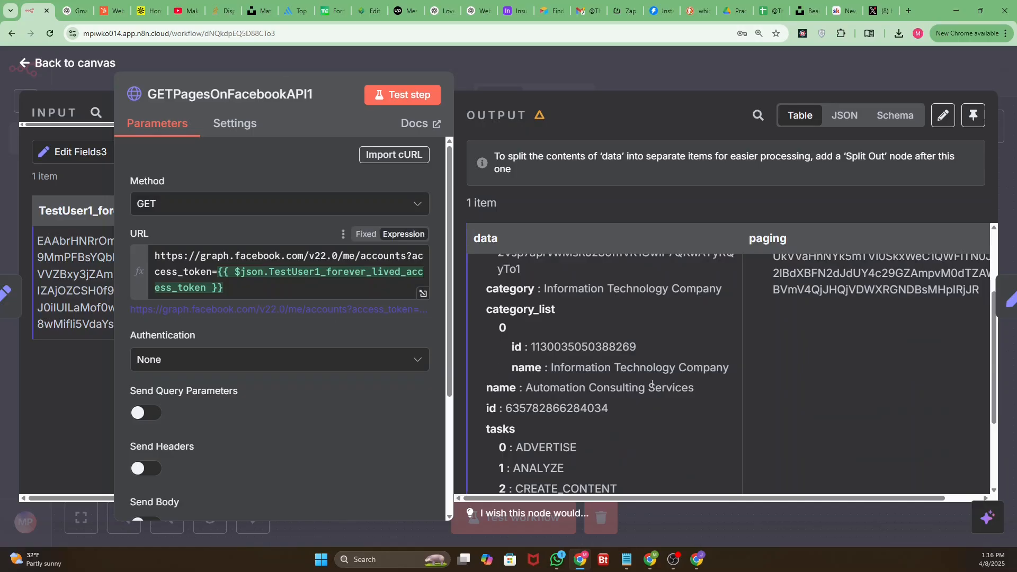
scroll(586, 358, "up", 1)
scroll(587, 359, "up", 1)
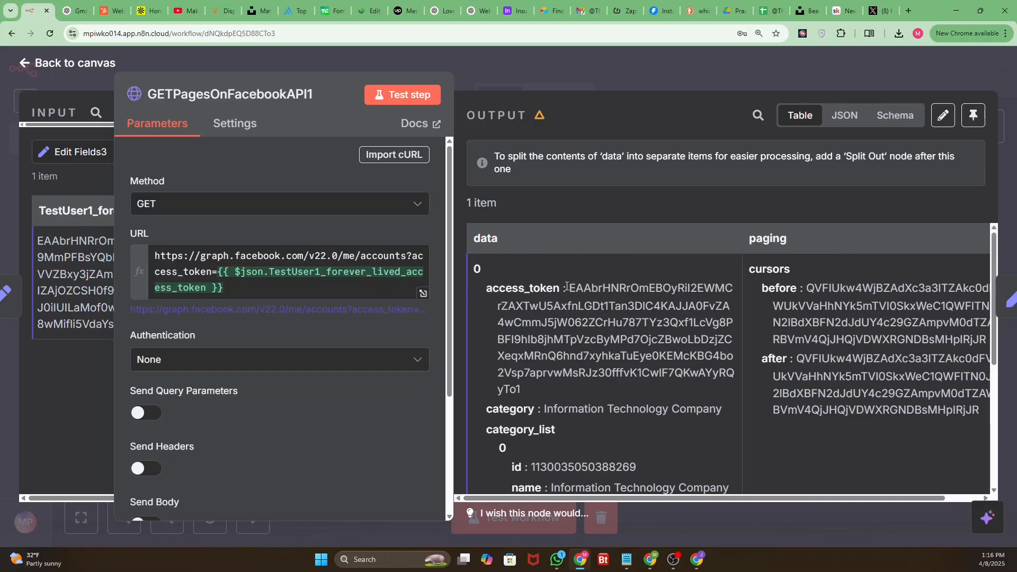
left_click_drag(566, 287, 638, 363)
left_click(638, 364)
scroll(638, 363, "down", 3)
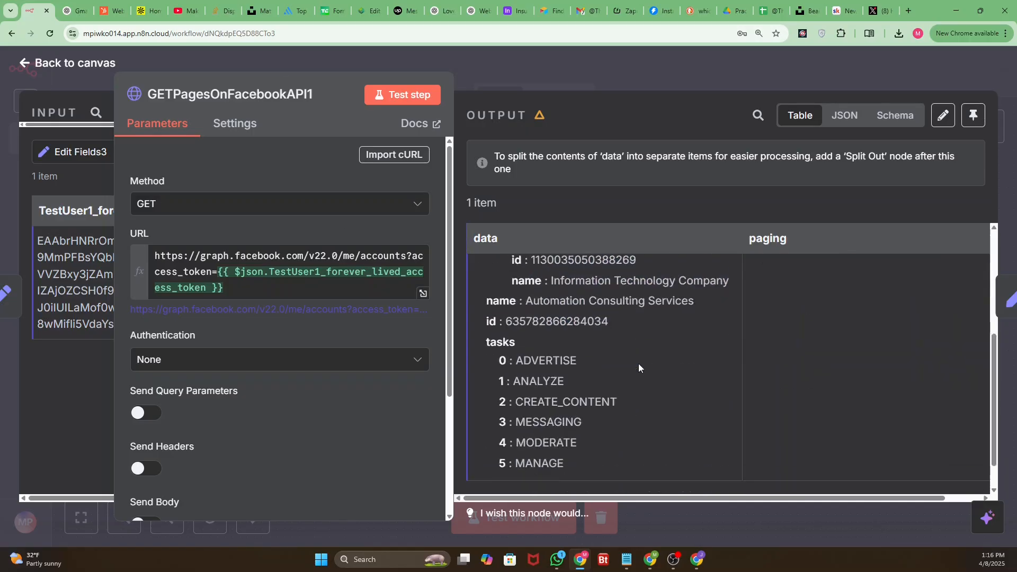
triple_click(576, 282)
double_click(526, 301)
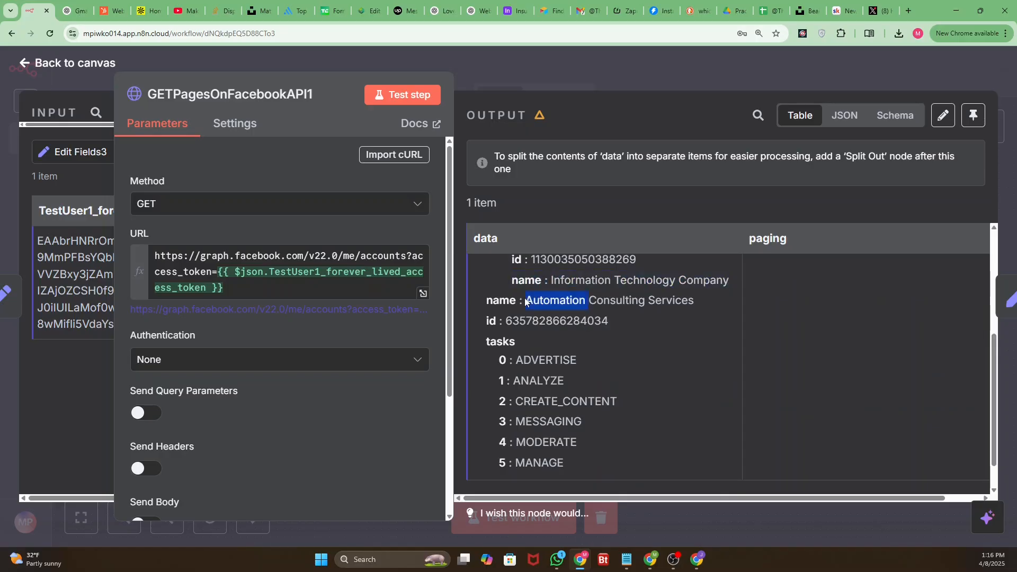
left_click(535, 302)
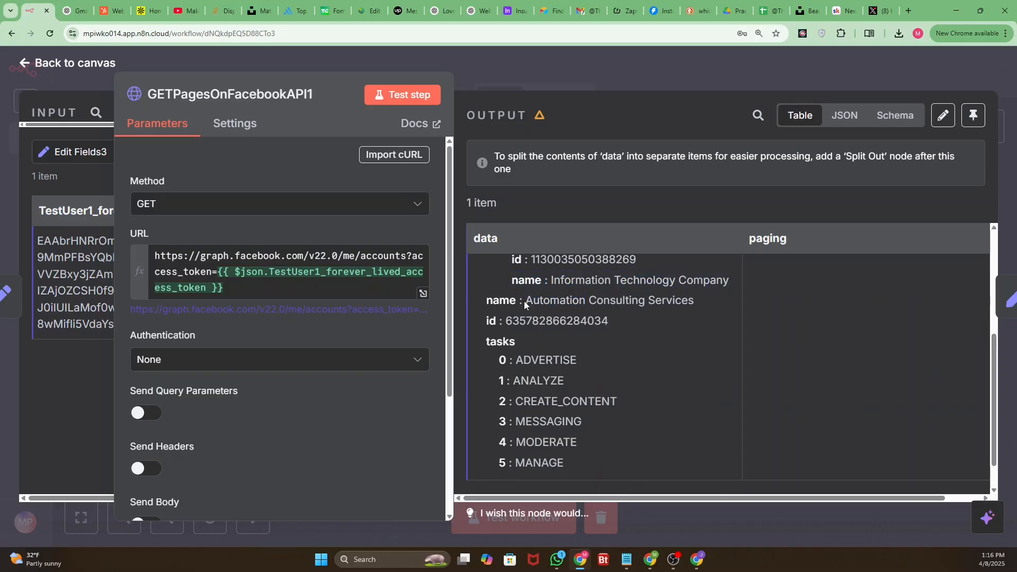
left_click_drag(526, 302, 717, 291)
left_click(503, 326)
left_click_drag(509, 320, 635, 312)
left_click(635, 312)
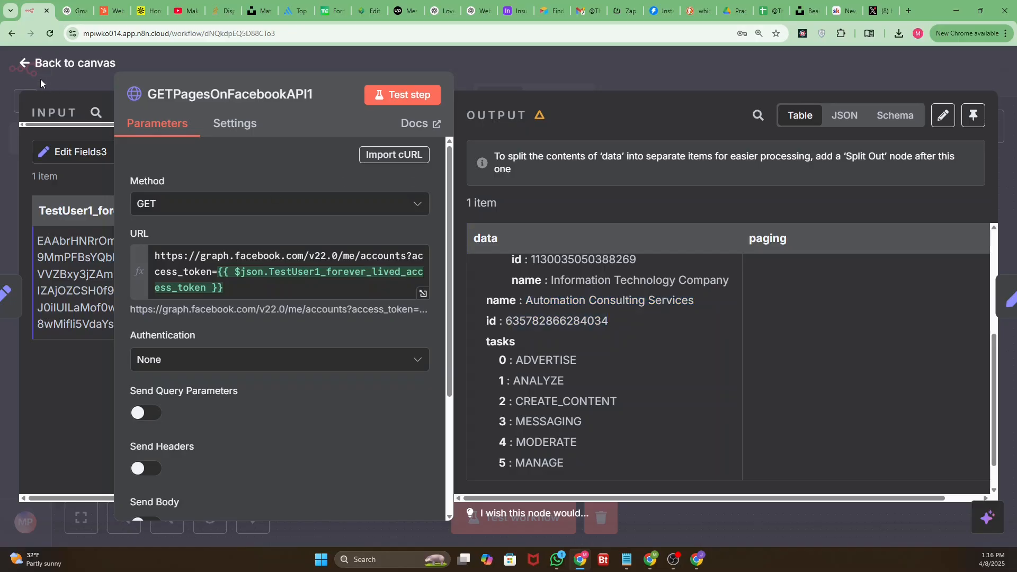
left_click(60, 63)
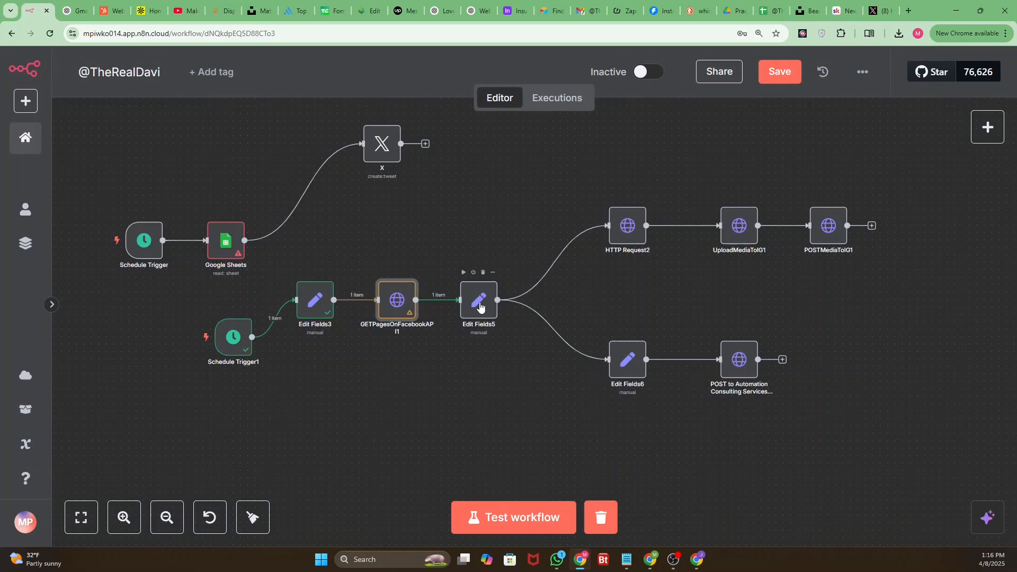
Review the page_id and short_lived_acs_page_access_token fields in the Edit Fields5 node and return to the canvas
double_click(479, 302)
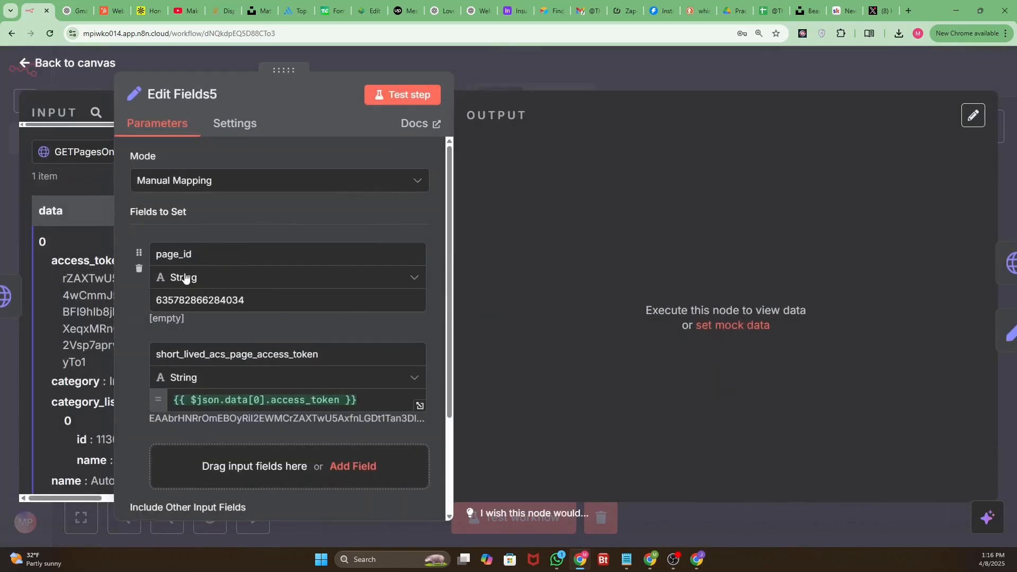
scroll(262, 326, "down", 2)
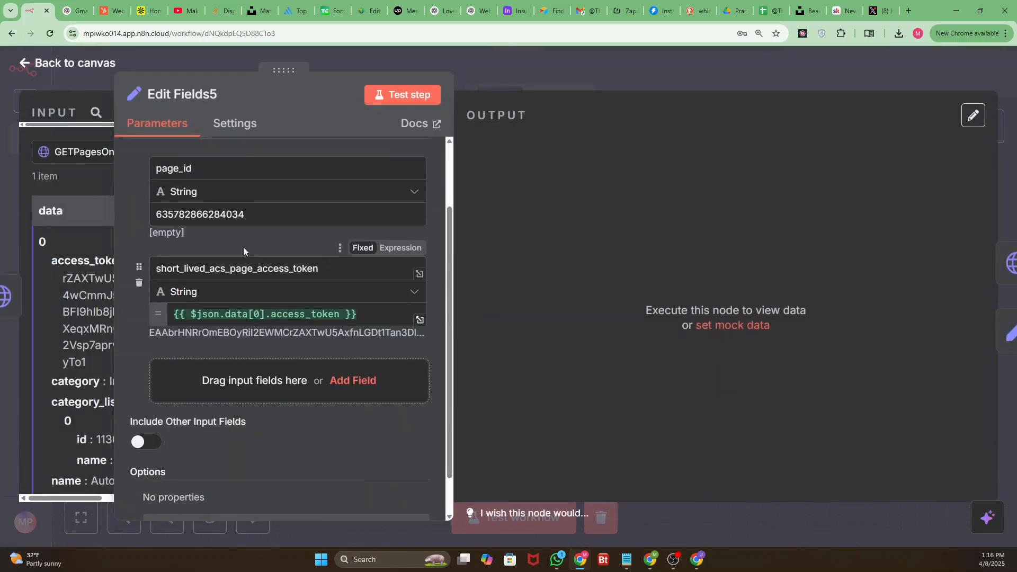
left_click(53, 64)
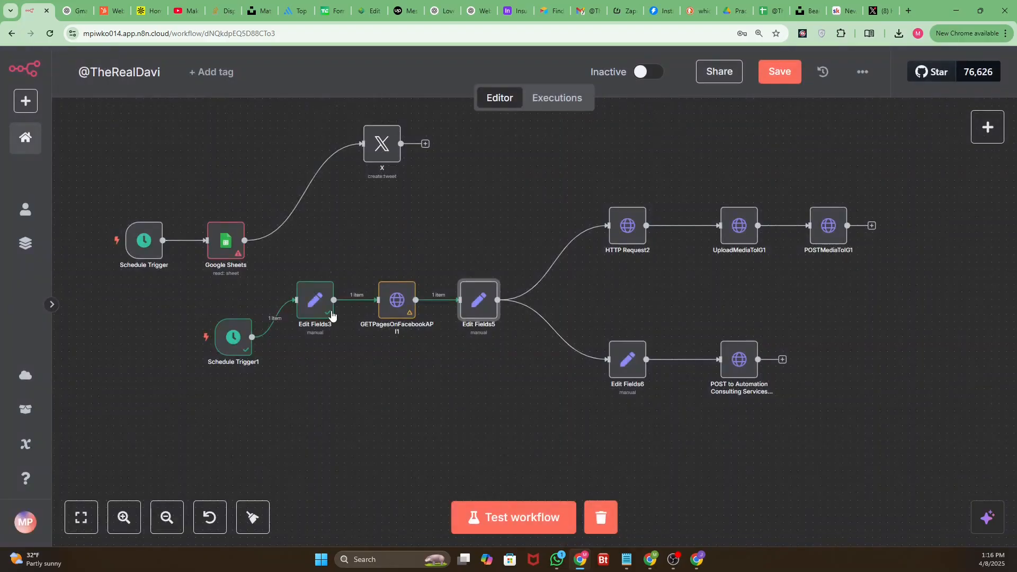
Check the TestUser1_forever_lived_access_token field in the Edit Fields3 node and return to the canvas
double_click(329, 312)
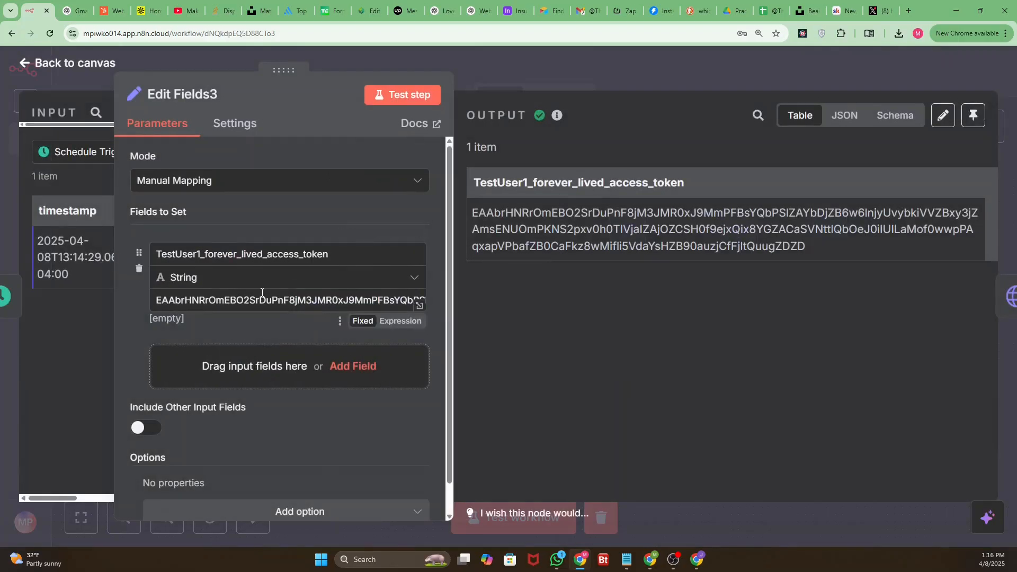
double_click(256, 255)
left_click(257, 258)
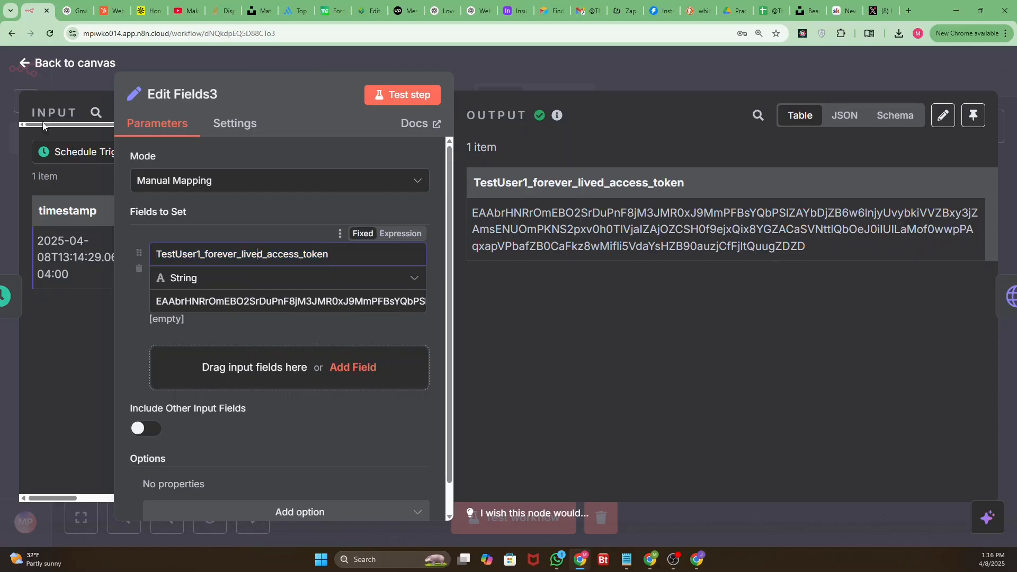
left_click(41, 62)
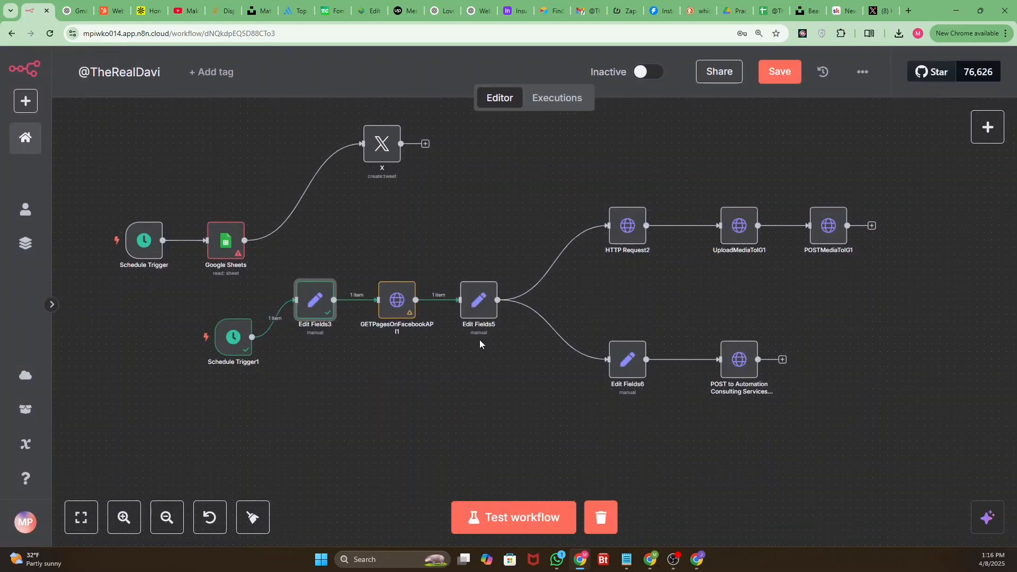
Check the Edit Fields5 node, examine the page data returned by GETPagesOnFacebookAPI1, and return to the canvas
double_click(477, 301)
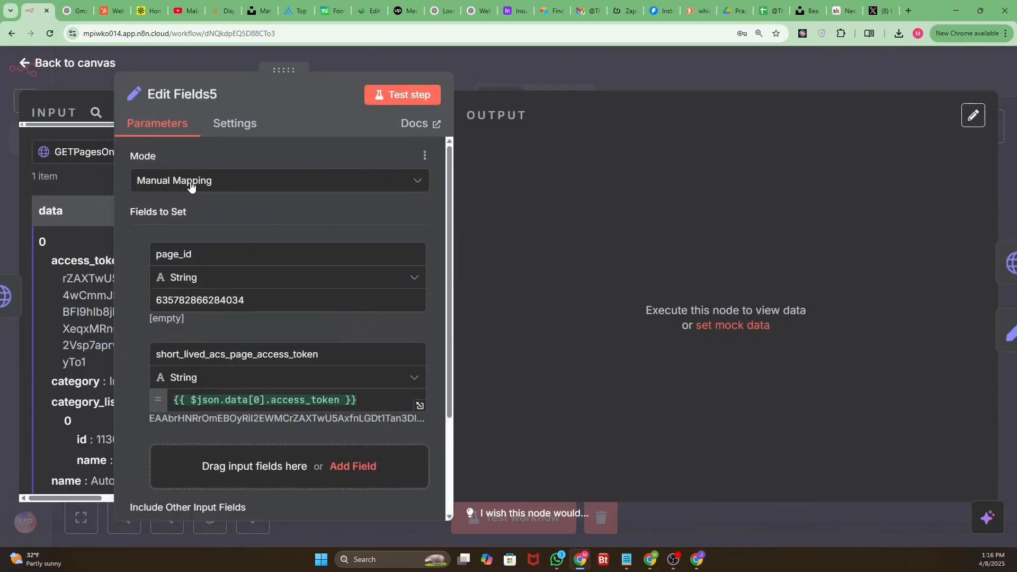
left_click(58, 65)
double_click(400, 300)
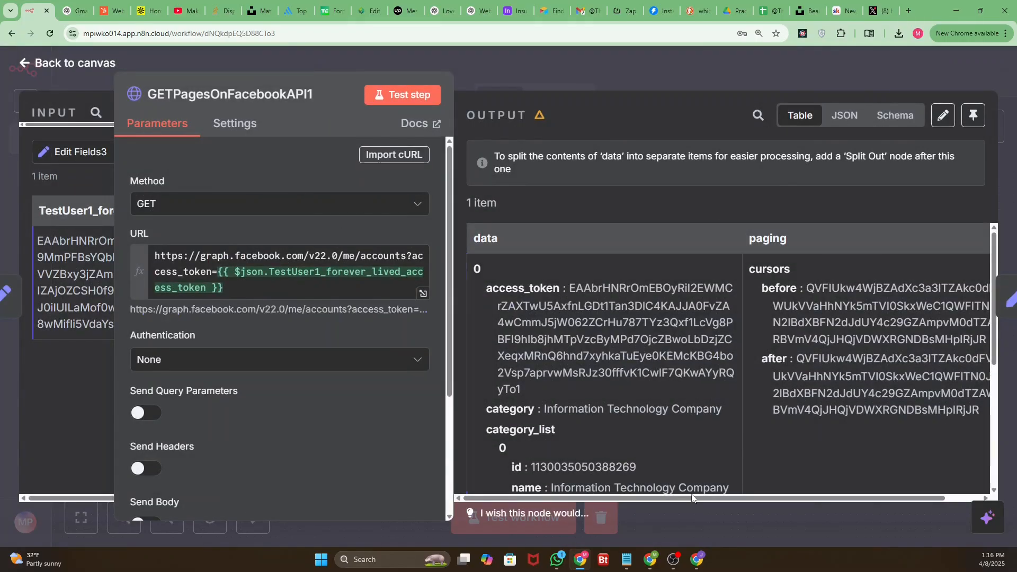
left_click_drag(570, 288, 635, 384)
left_click(635, 383)
left_click(79, 64)
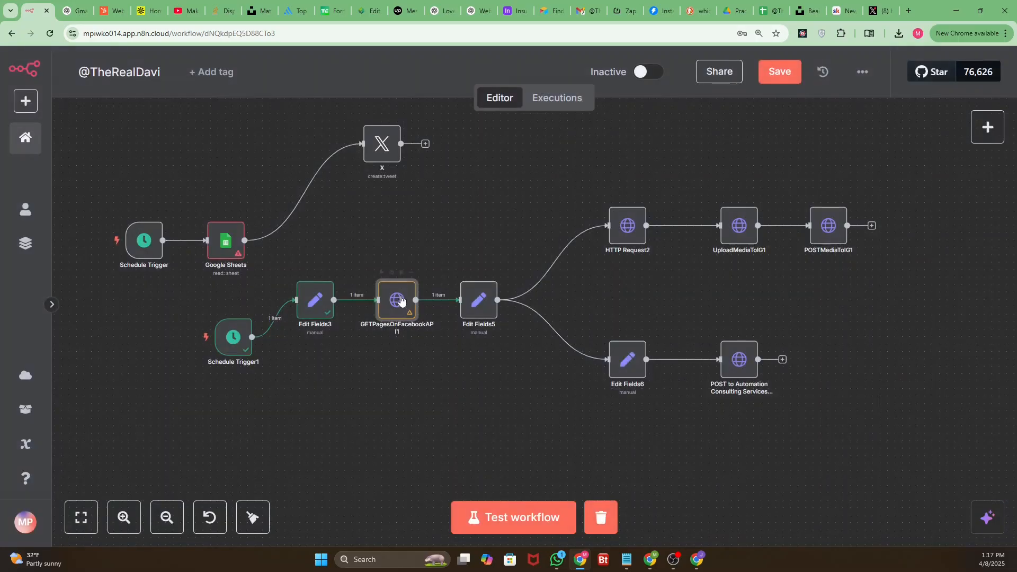
Examine the short_lived_acs_page_access_token field name and the page_id value in the Edit Fields5 node
double_click(482, 302)
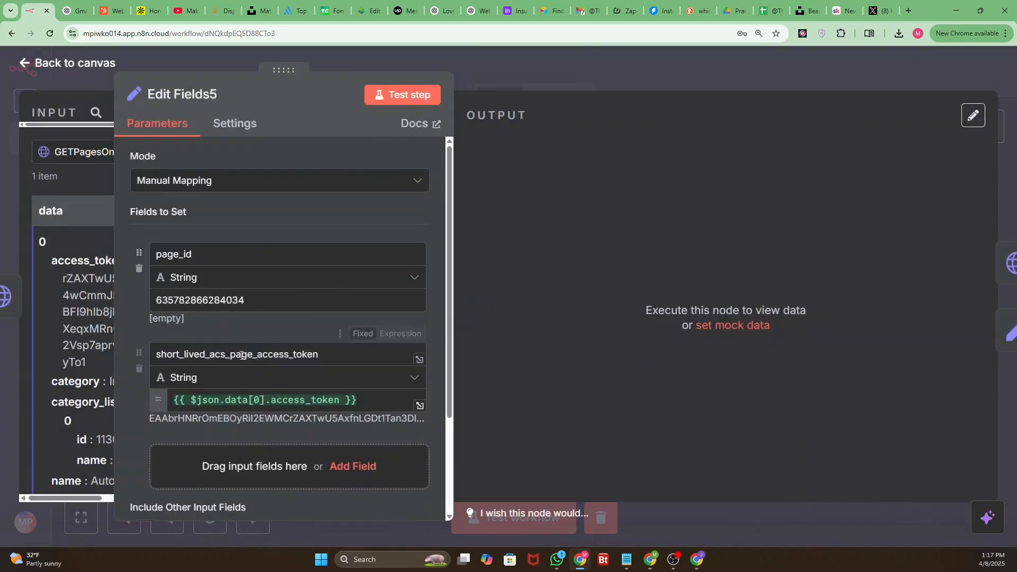
double_click(248, 353)
left_click(248, 351)
double_click(248, 351)
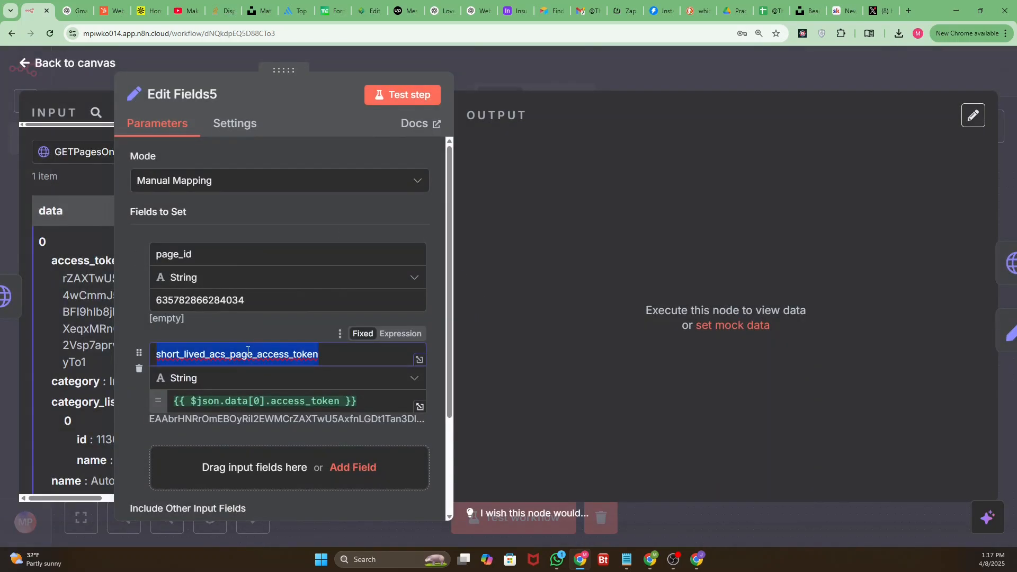
left_click(180, 236)
left_click(194, 300)
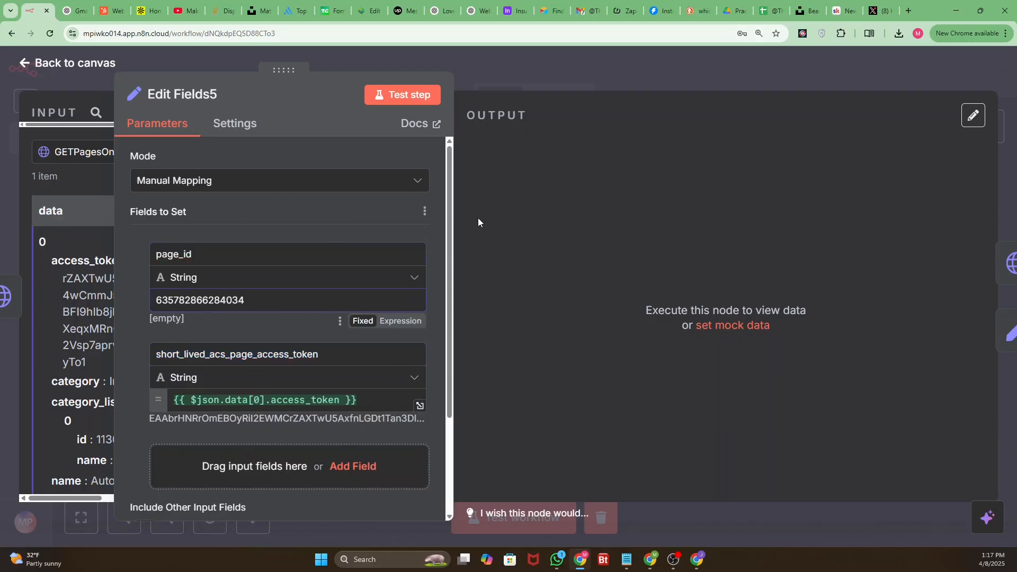
Widen the Edit Fields5 panes, compare the page id in the input data with the page_id field, and return to the canvas
left_click_drag(456, 230, 788, 239)
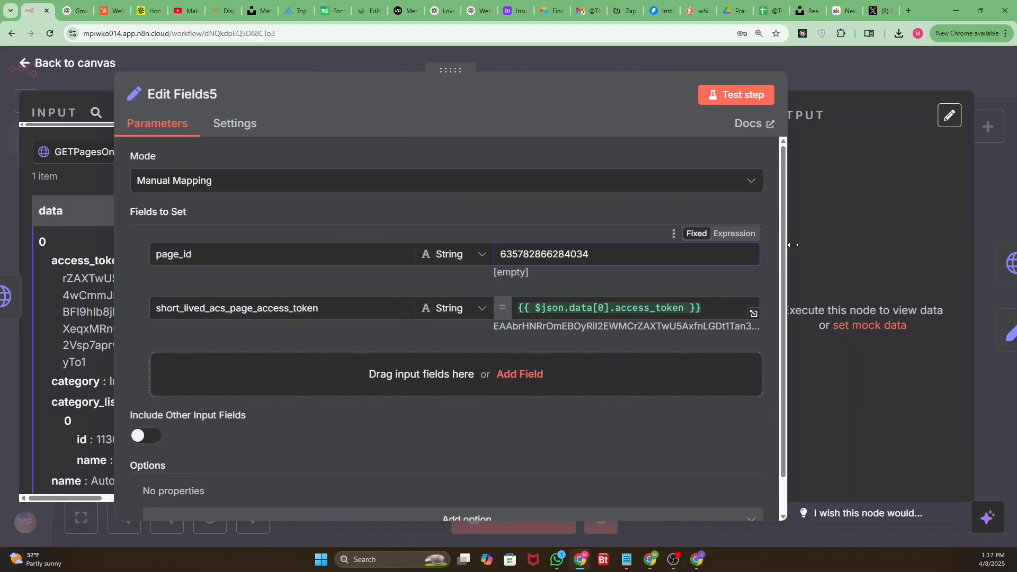
left_click_drag(111, 268, 454, 268)
scroll(203, 300, "down", 3)
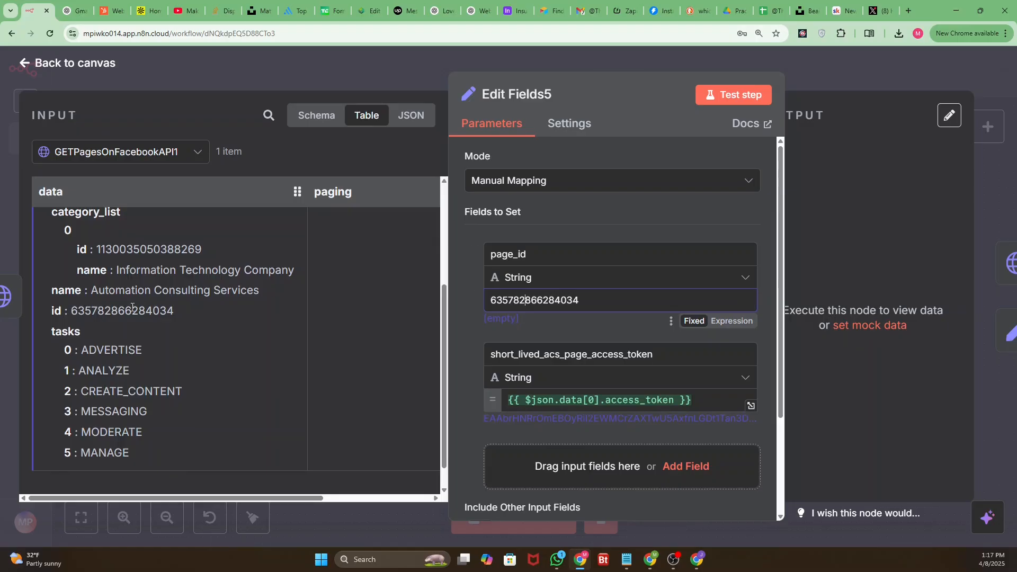
triple_click(106, 312)
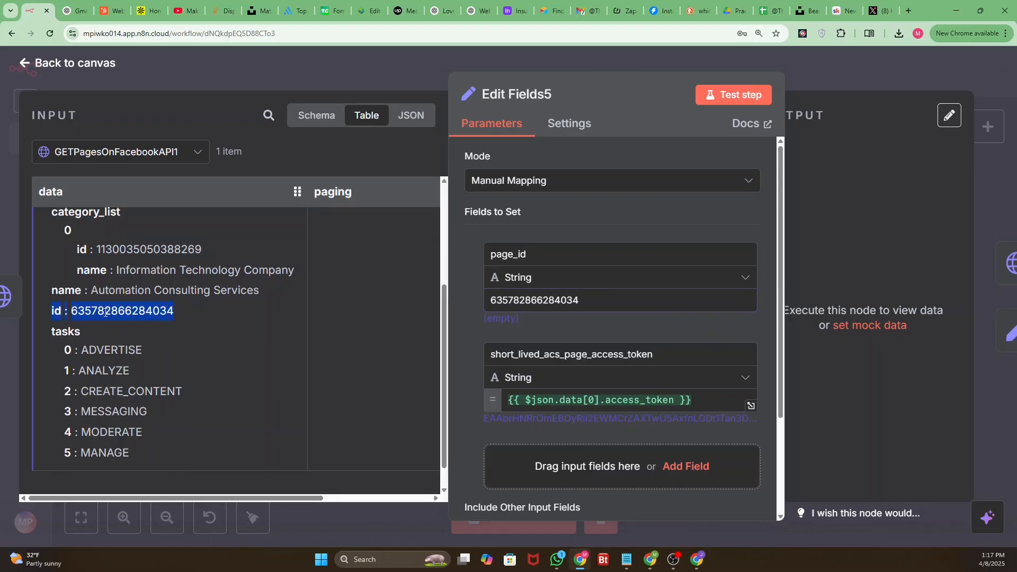
left_click(106, 313)
triple_click(540, 301)
left_click_drag(55, 311, 90, 301)
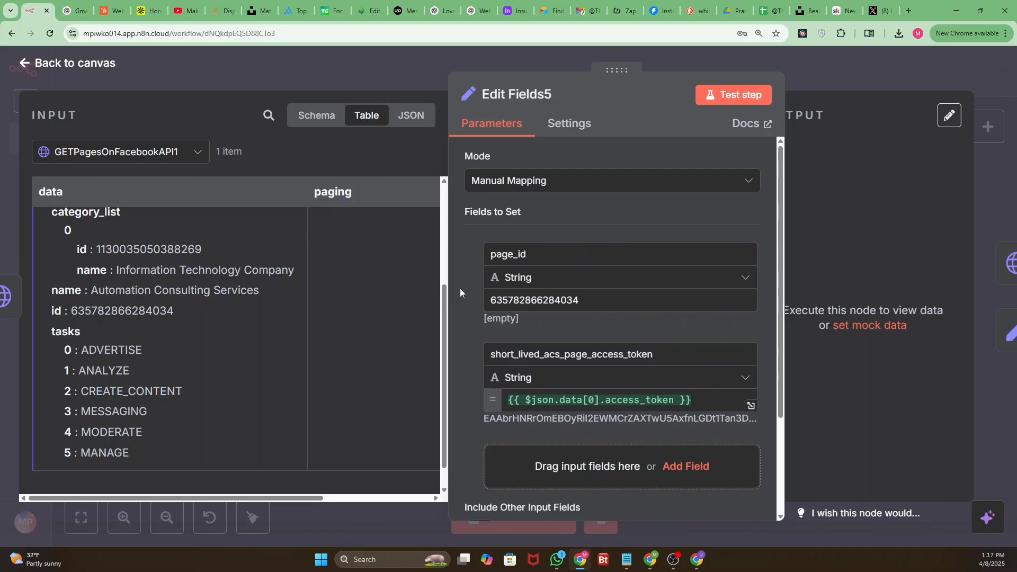
double_click(535, 306)
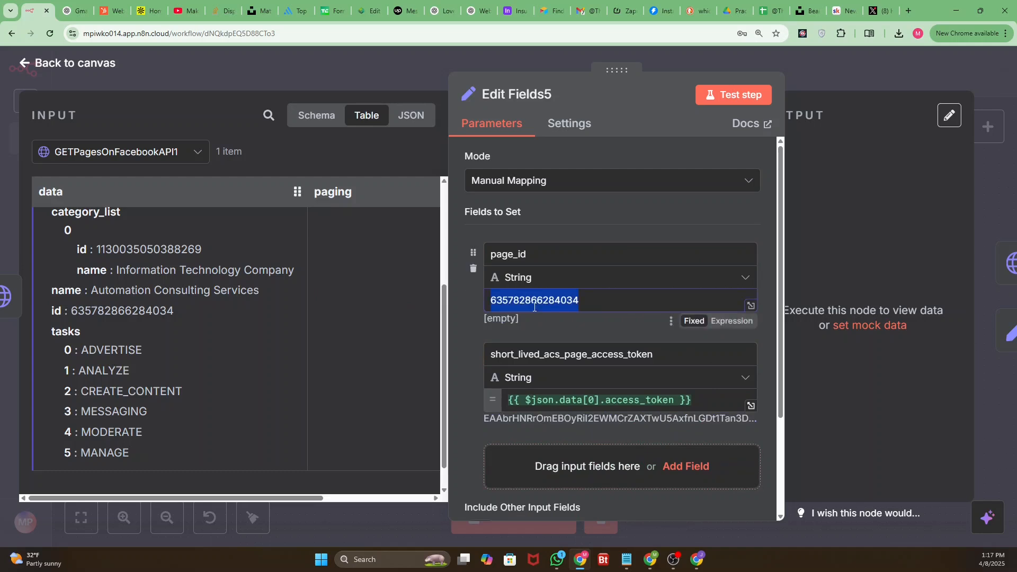
left_click(281, 141)
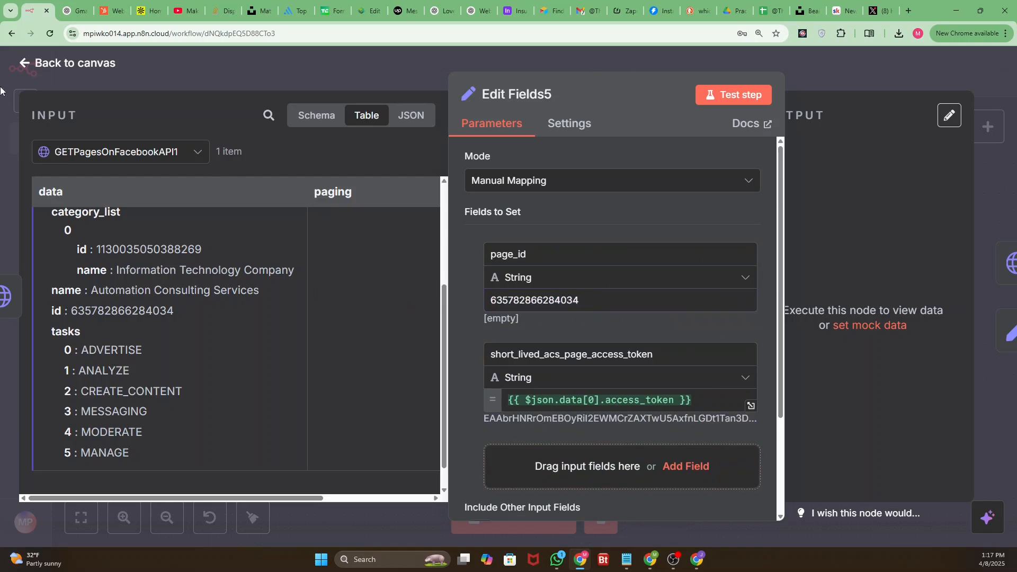
left_click(67, 66)
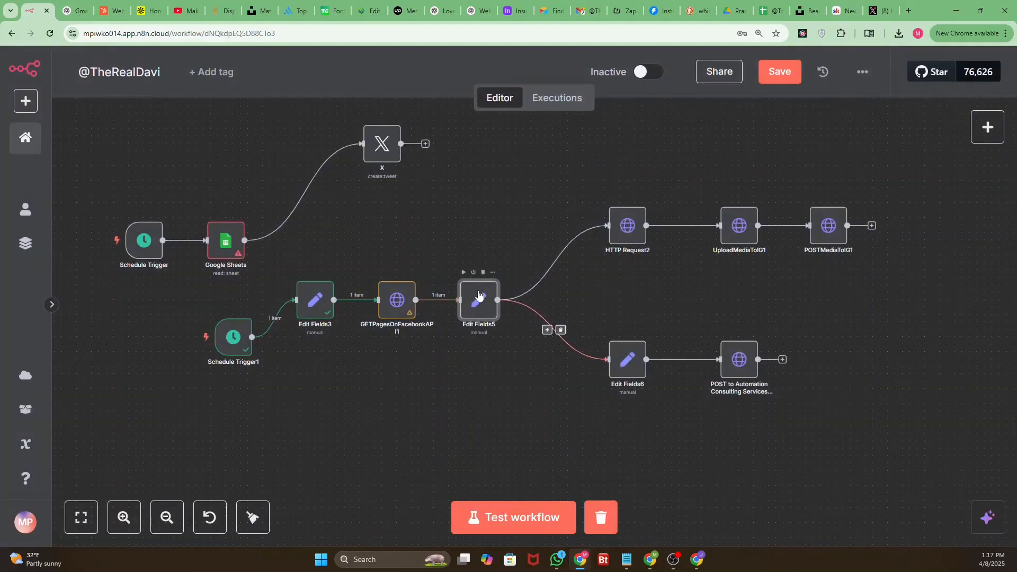
Add a sticky note and enlarge it behind the HTTP Request2, UploadMediaToIG1 and POSTMediaToIG1 nodes
mouse_move(475, 292)
key("shift+s")
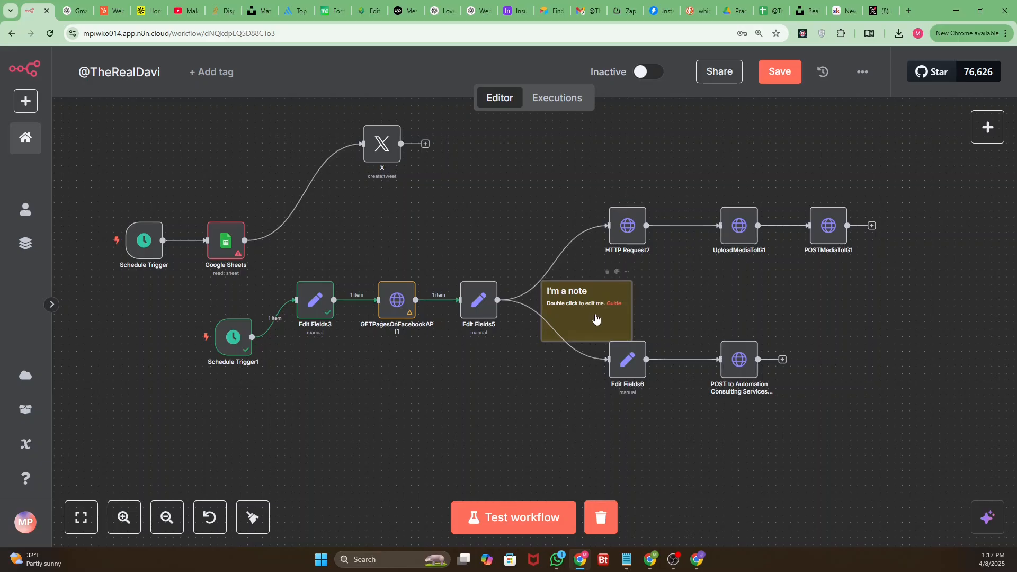
left_click_drag(597, 318, 506, 207)
mouse_move(586, 215)
left_click_drag(586, 214, 878, 259)
Add a second sticky note, enlarge it and place it behind the Edit Fields6 and Facebook POST nodes
key("shift+s")
left_click_drag(591, 217, 574, 348)
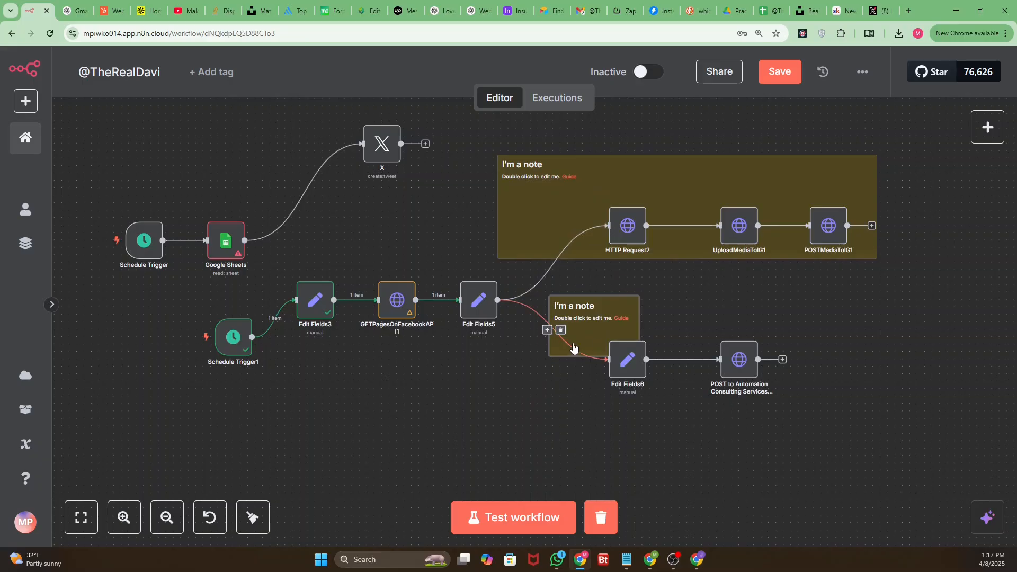
left_click_drag(615, 318, 587, 296)
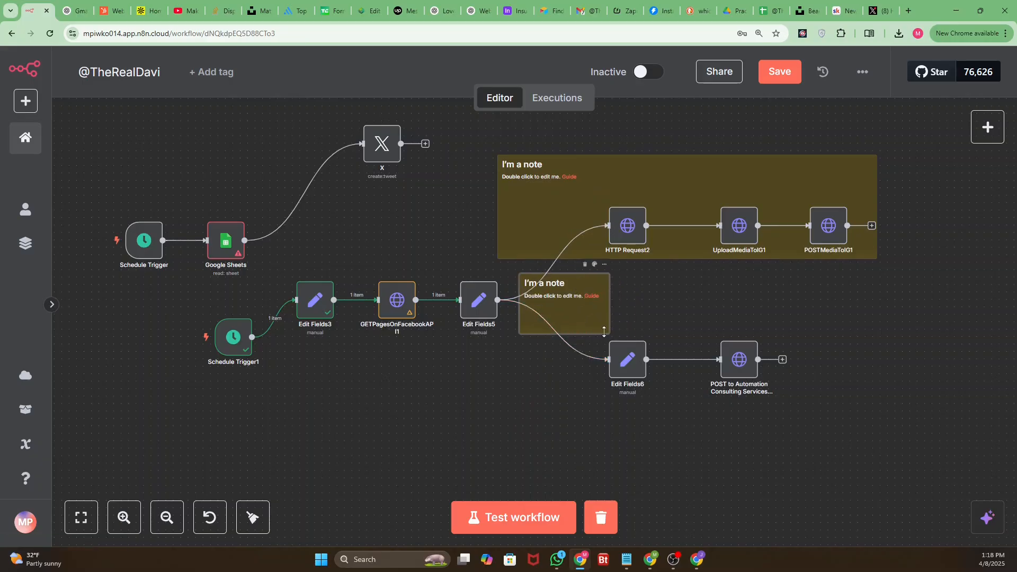
left_click_drag(605, 333, 825, 416)
left_click_drag(625, 300, 684, 323)
Shift the upper sticky note so it frames its three nodes and replace its text with the heading "## Instagram"
left_click_drag(558, 207, 632, 221)
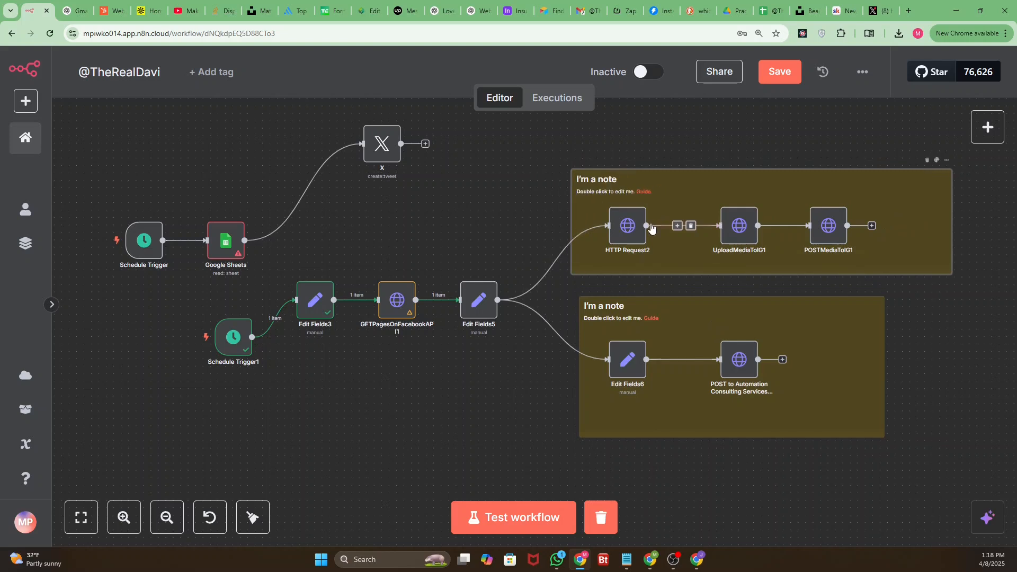
double_click(601, 185)
type("## Instagram")
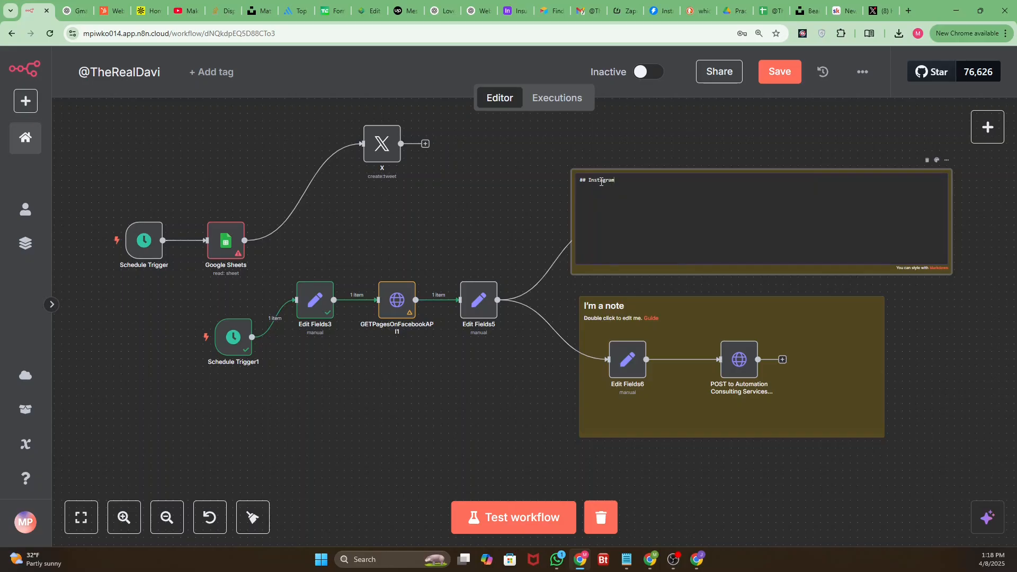
key("Escape")
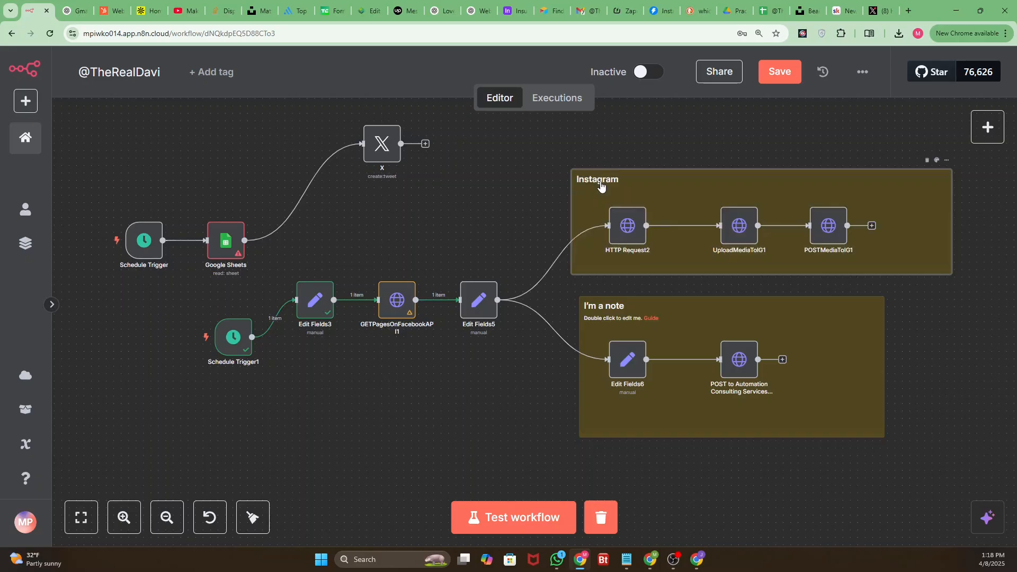
Replace the lower note's text with the heading "## Facebook" and narrow the Instagram note to match its right edge
double_click(607, 317)
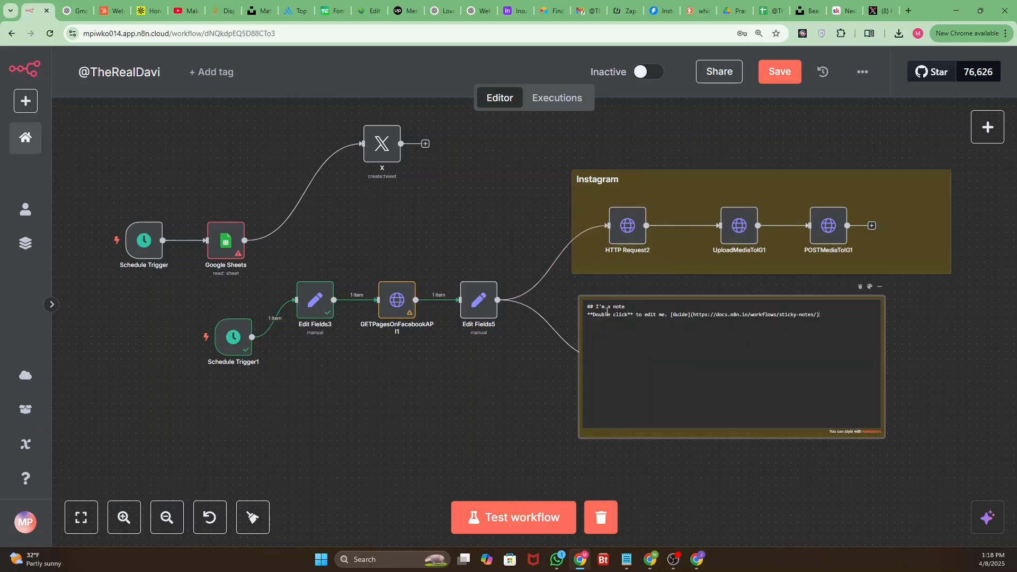
type("## Facebook")
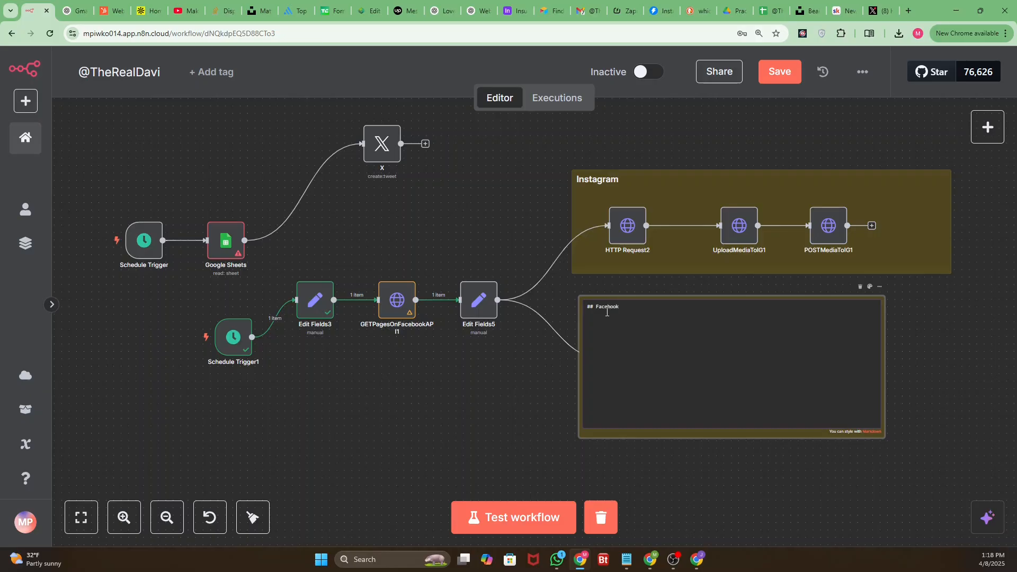
key("Escape")
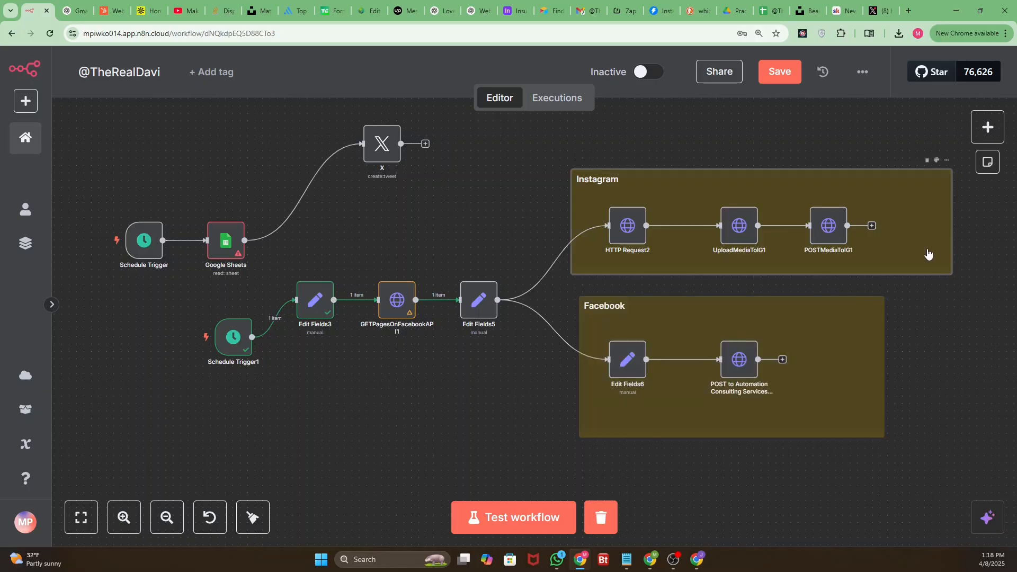
left_click_drag(953, 220, 886, 224)
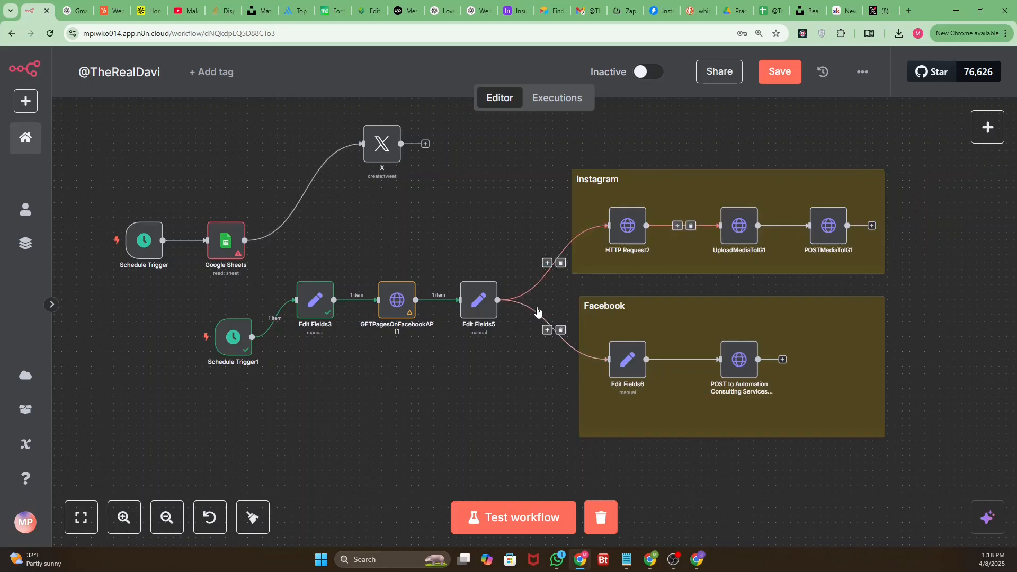
Review the field mappings in Edit Fields5 and the user_prompt field in Edit Fields6, returning to the canvas
left_click(474, 303)
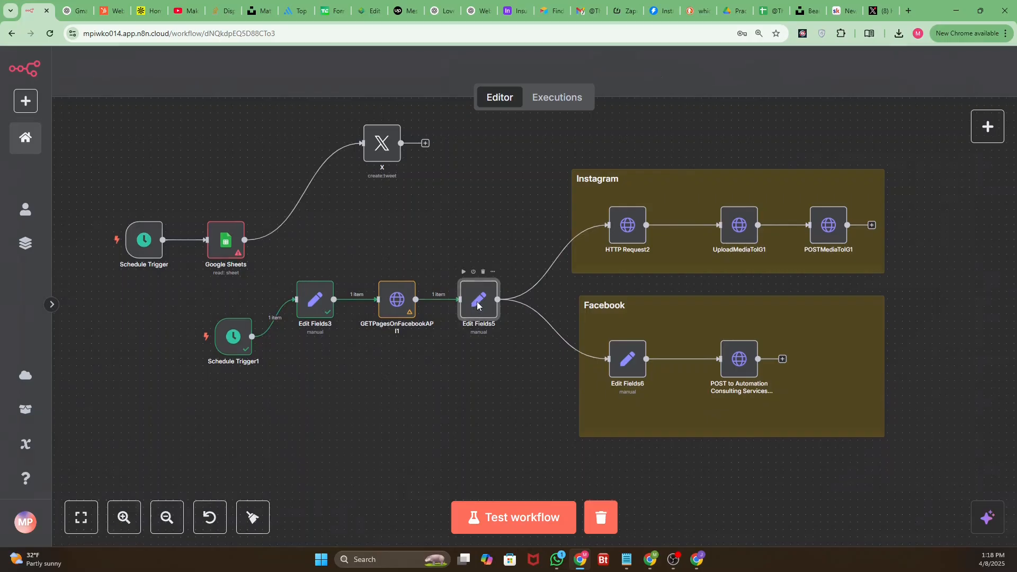
double_click(473, 303)
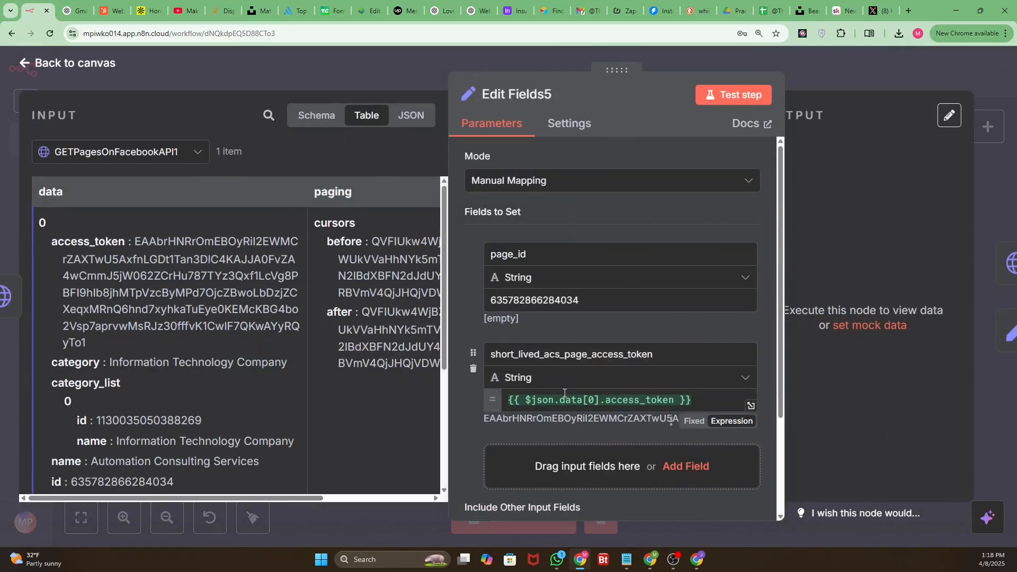
key("Escape")
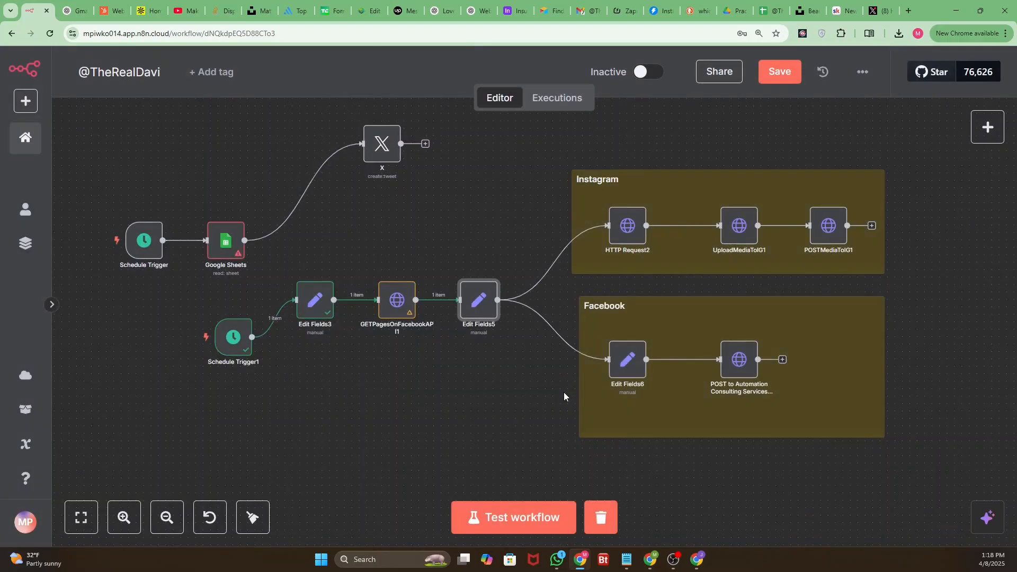
double_click(627, 366)
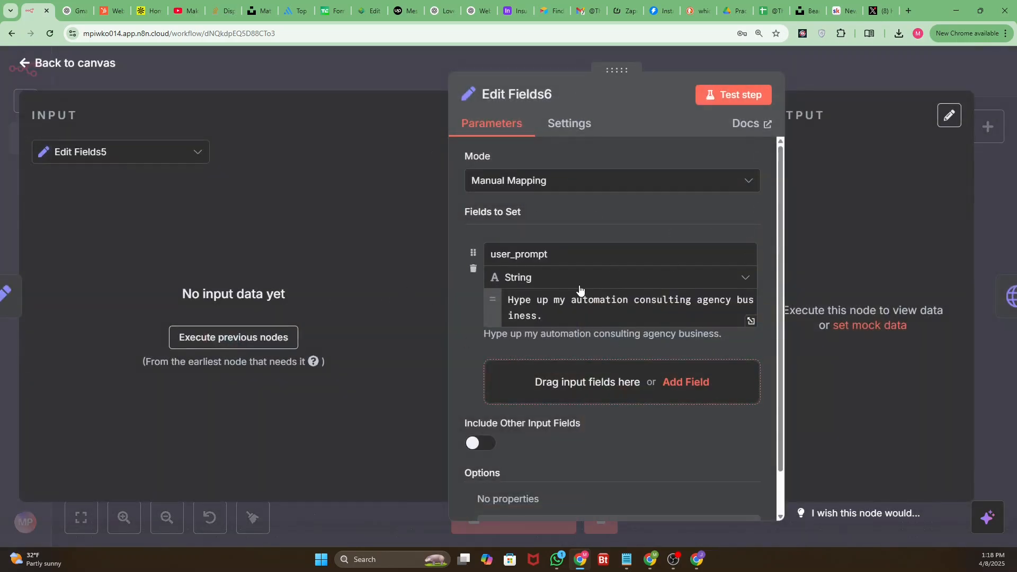
scroll(575, 281, "down", 2)
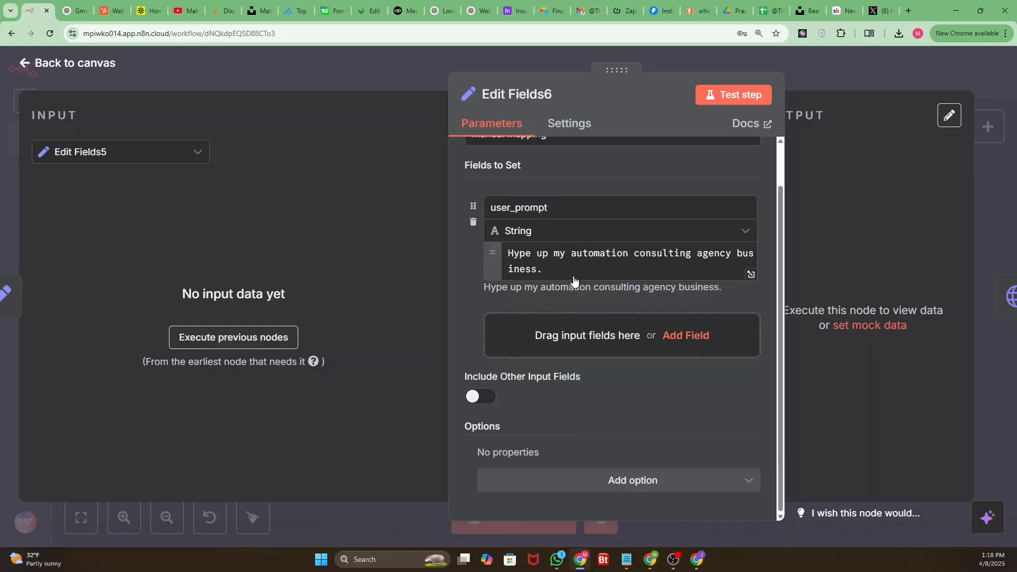
key("Escape")
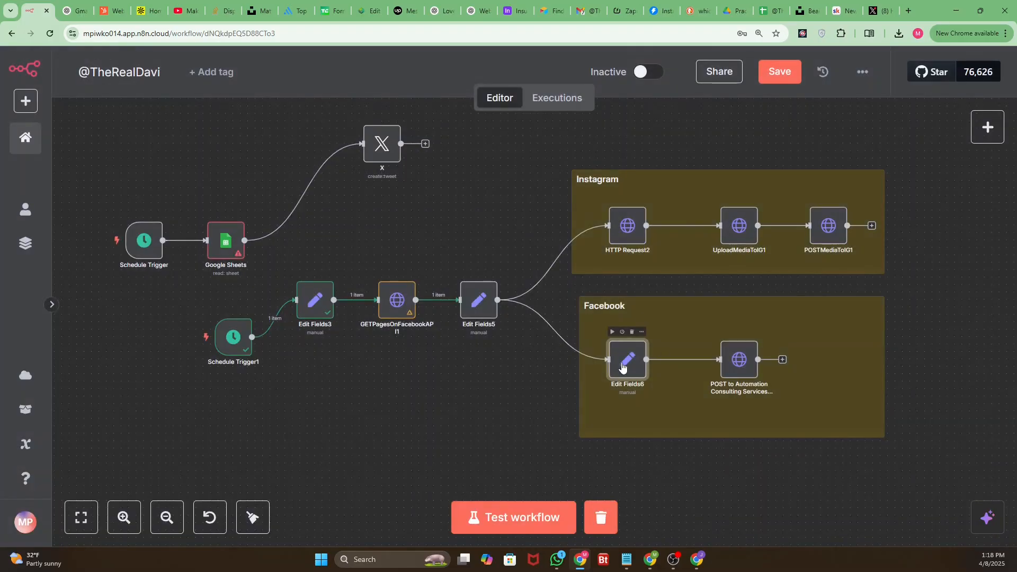
Delete the Edit Fields6 node and move the Facebook page POST node into its place inside the Facebook note
double_click(624, 367)
key("Escape")
key("Delete")
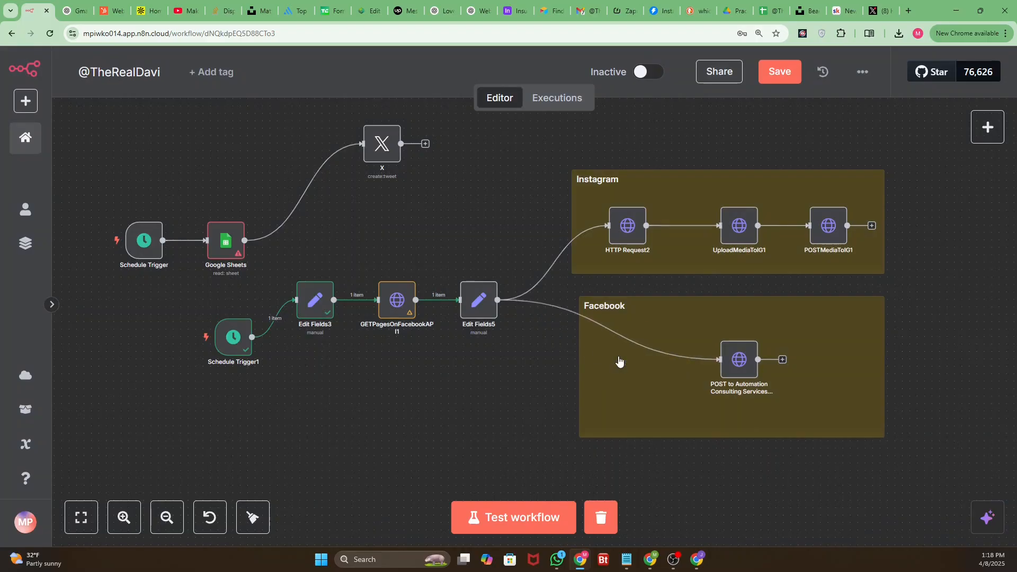
left_click_drag(737, 364, 625, 357)
Open the Facebook page POST node and examine its graph.facebook.com feed URL and the page_id expression in it
double_click(625, 352)
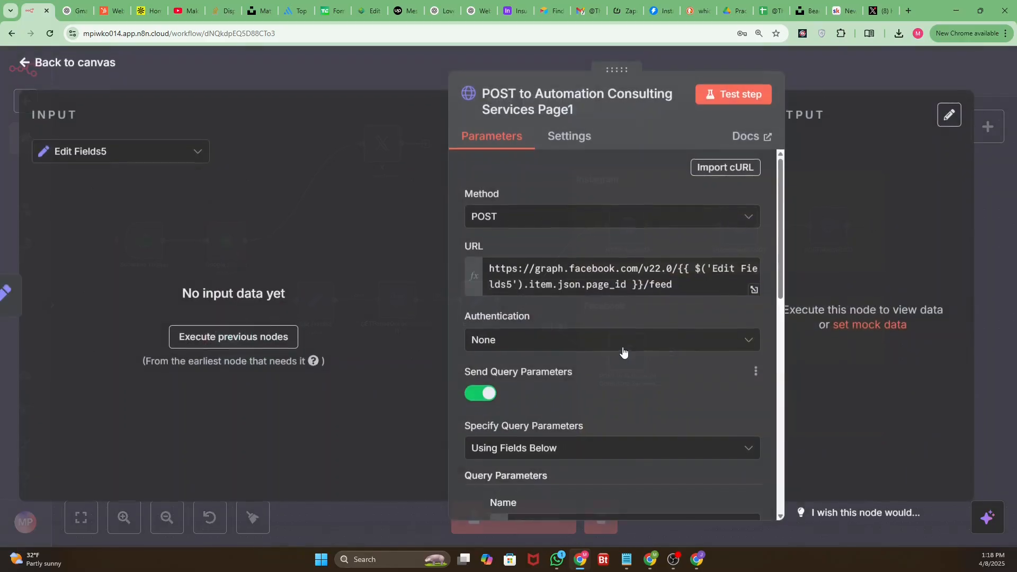
left_click_drag(489, 270, 681, 283)
left_click(681, 283)
triple_click(516, 266)
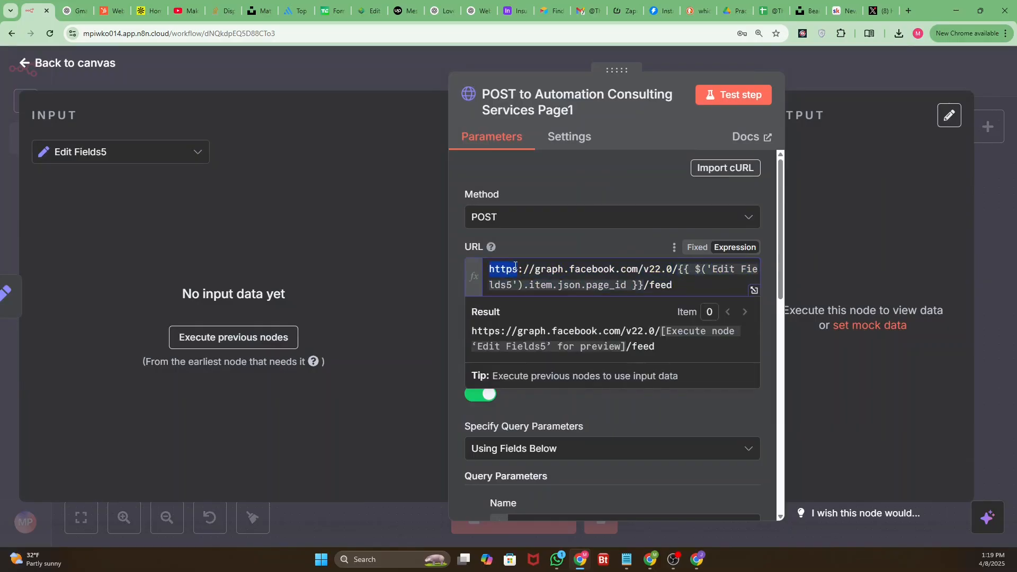
left_click(542, 249)
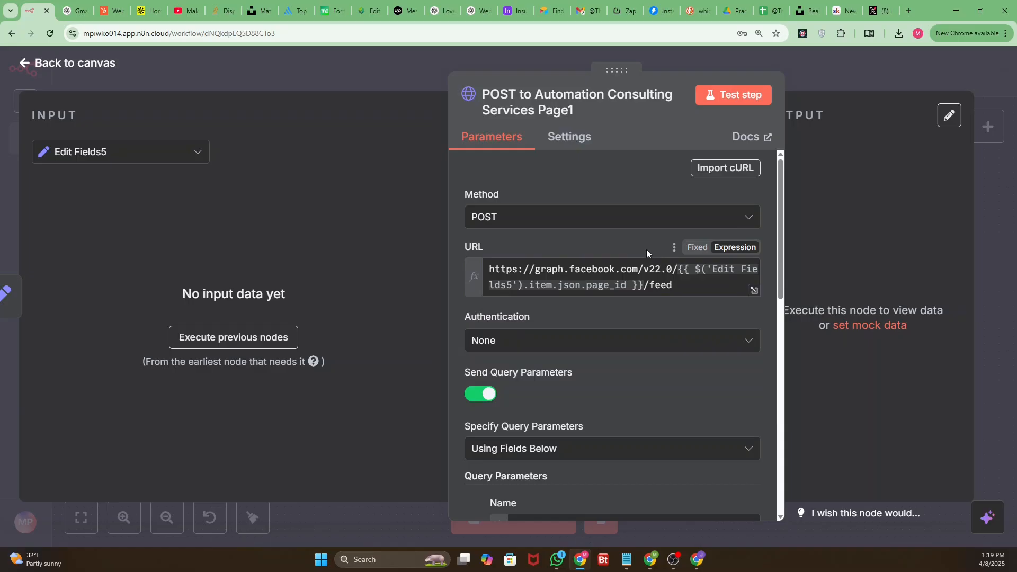
left_click_drag(490, 270, 684, 271)
double_click(604, 287)
triple_click(604, 287)
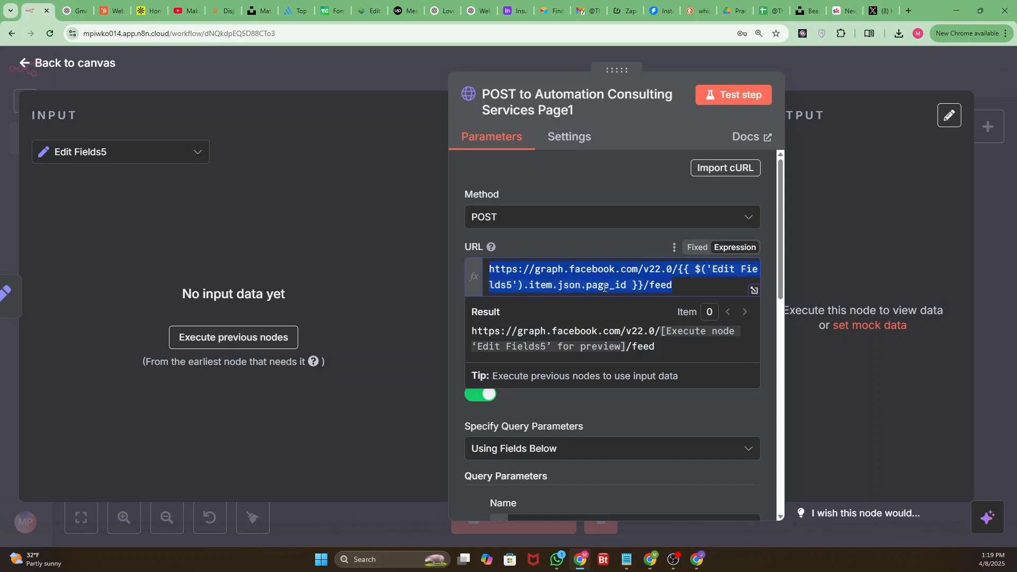
left_click(604, 287)
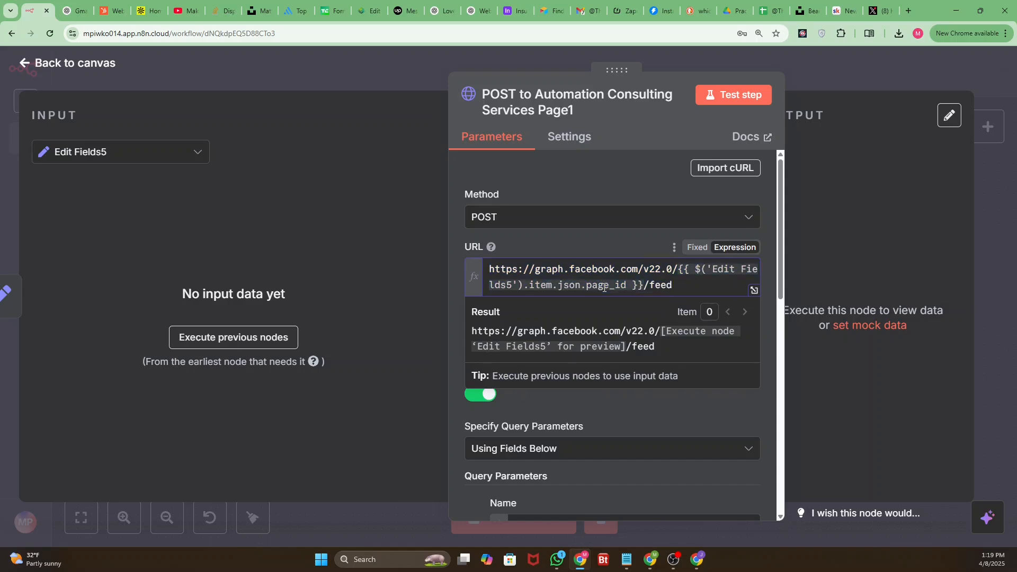
Leave the Facebook page POST node and recheck Edit Fields5 and the POST node, returning to the canvas
left_click(684, 279)
left_click(75, 64)
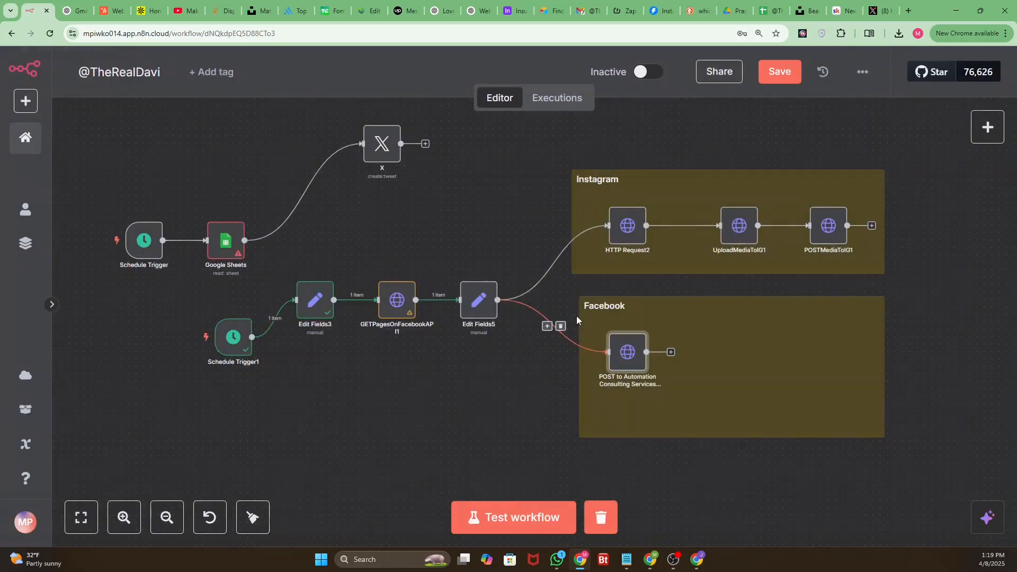
double_click(473, 305)
key("Escape")
left_click(635, 351)
double_click(637, 351)
key("Escape")
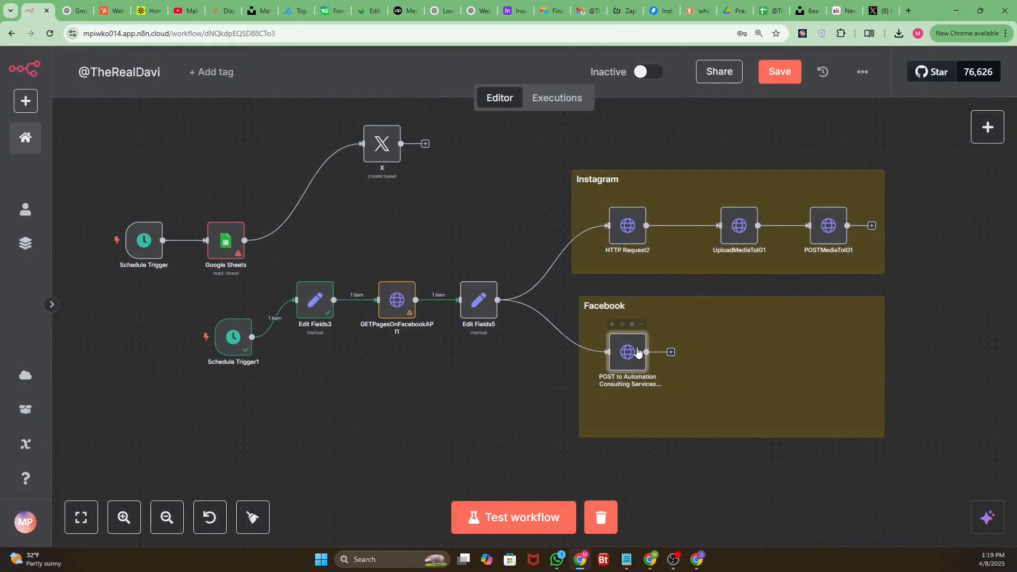
left_click(501, 392)
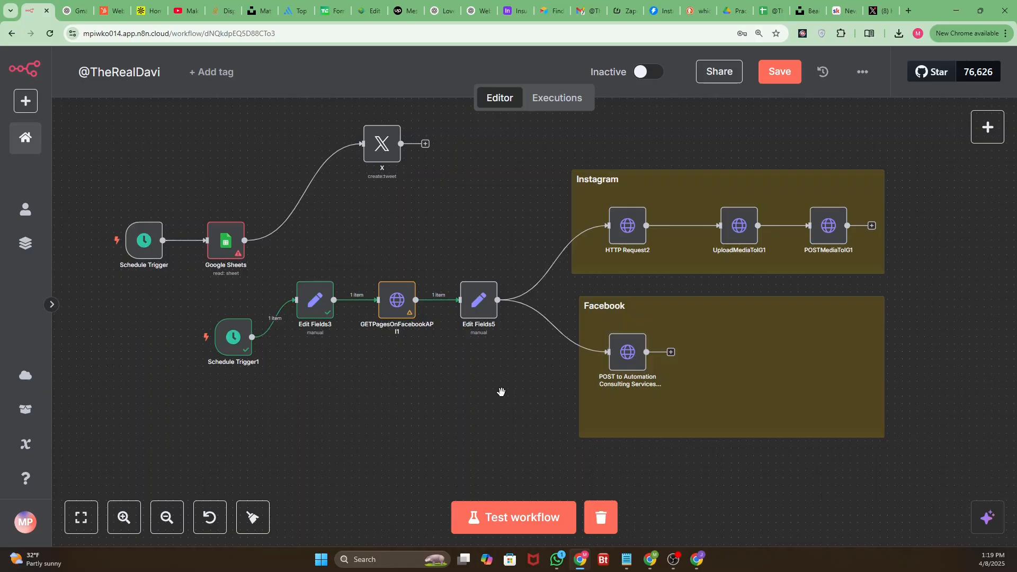
Undo the last node move and deletion to restore Edit Fields6, and review its user_prompt field
key("ctrl+z")
key("ctrl+z")
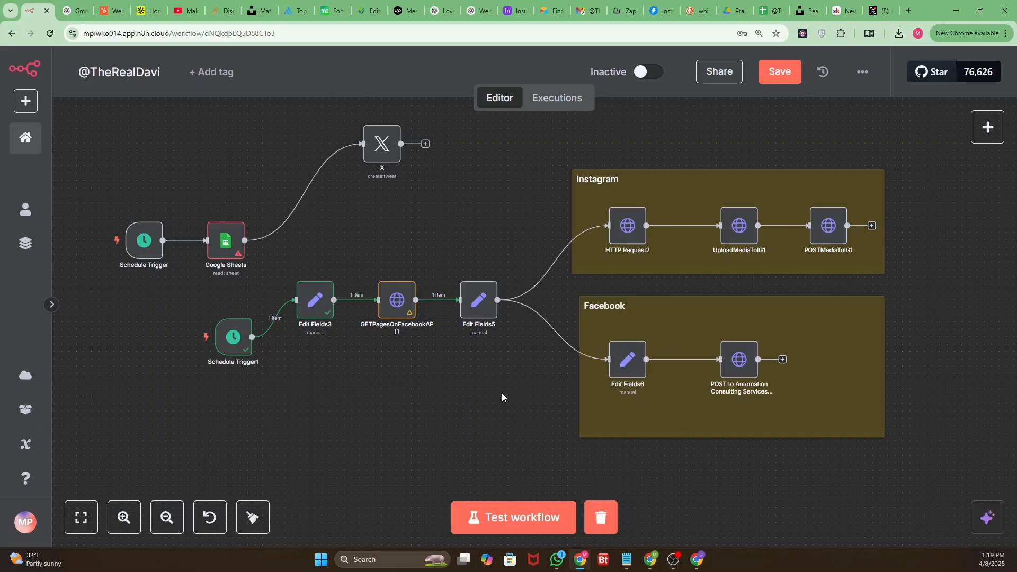
left_click(626, 367)
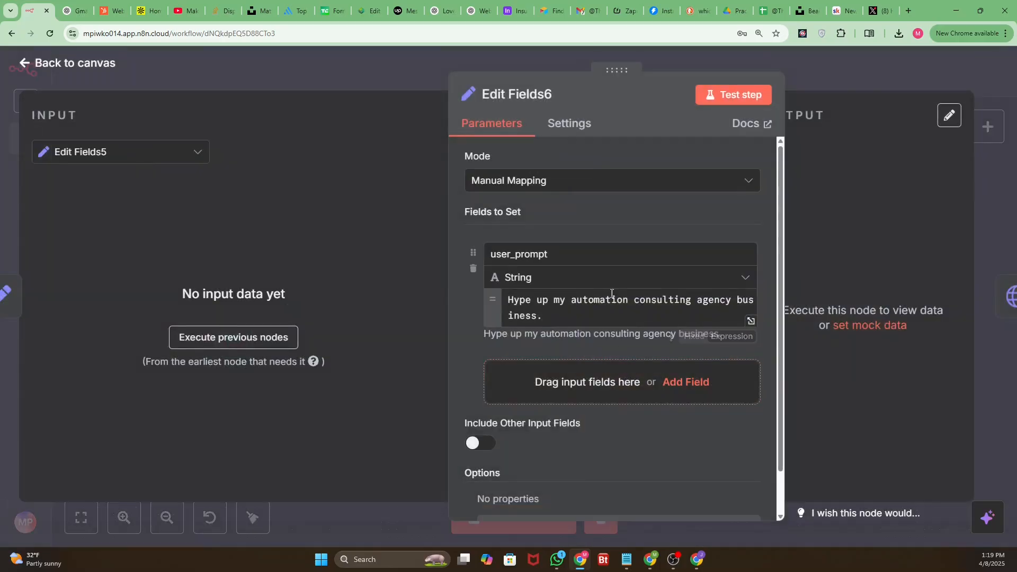
scroll(611, 292, "down", 2)
scroll(604, 291, "up", 2)
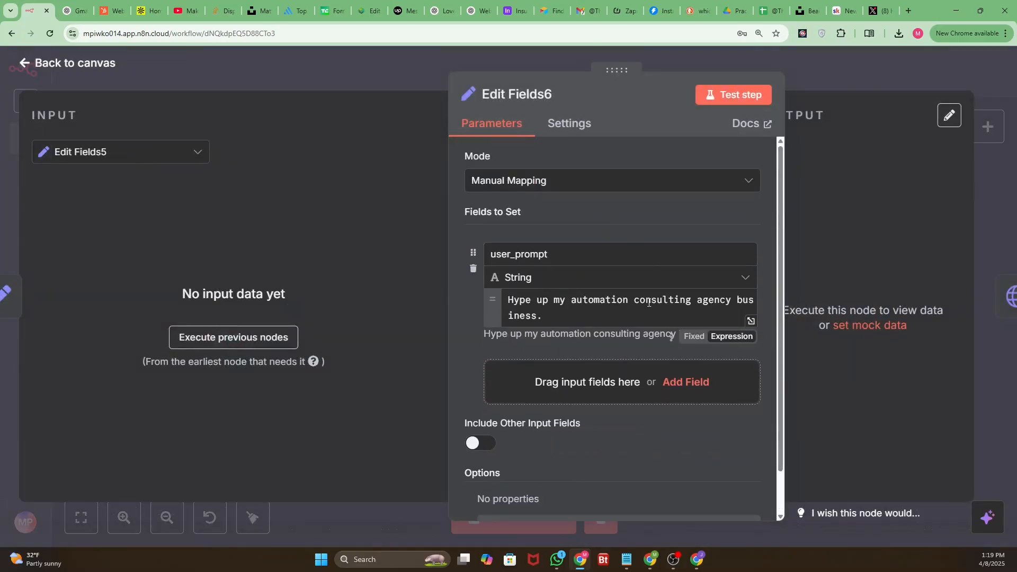
left_click(65, 71)
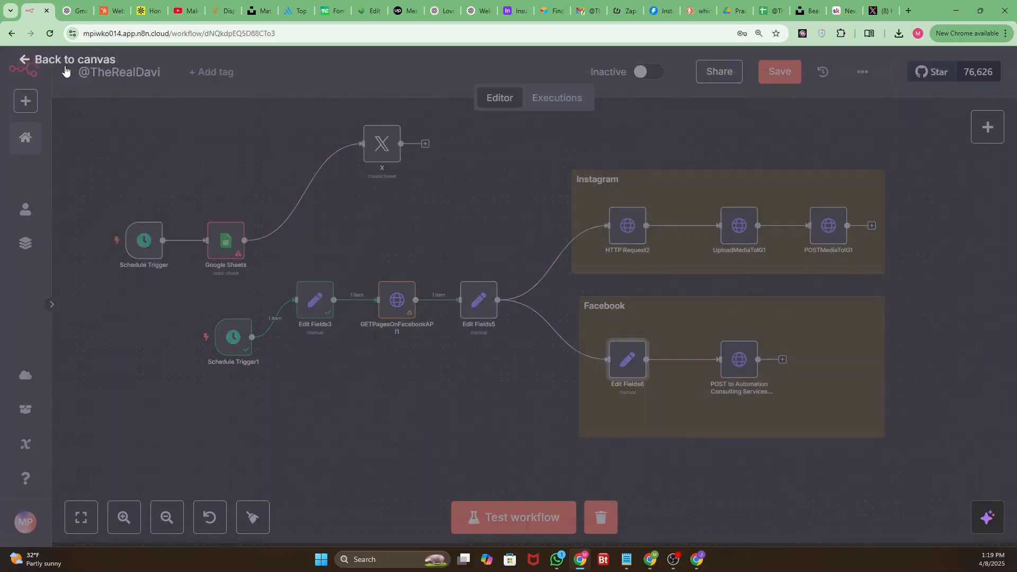
Delete the Edit Fields6 node and move the Facebook page POST node to the start of the Facebook note
key("Delete")
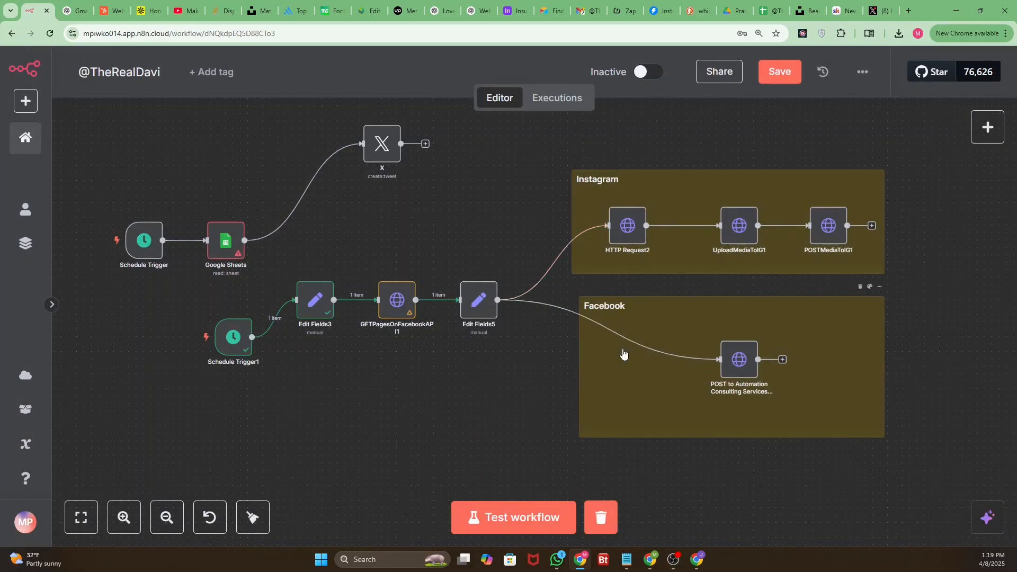
left_click_drag(749, 362, 616, 370)
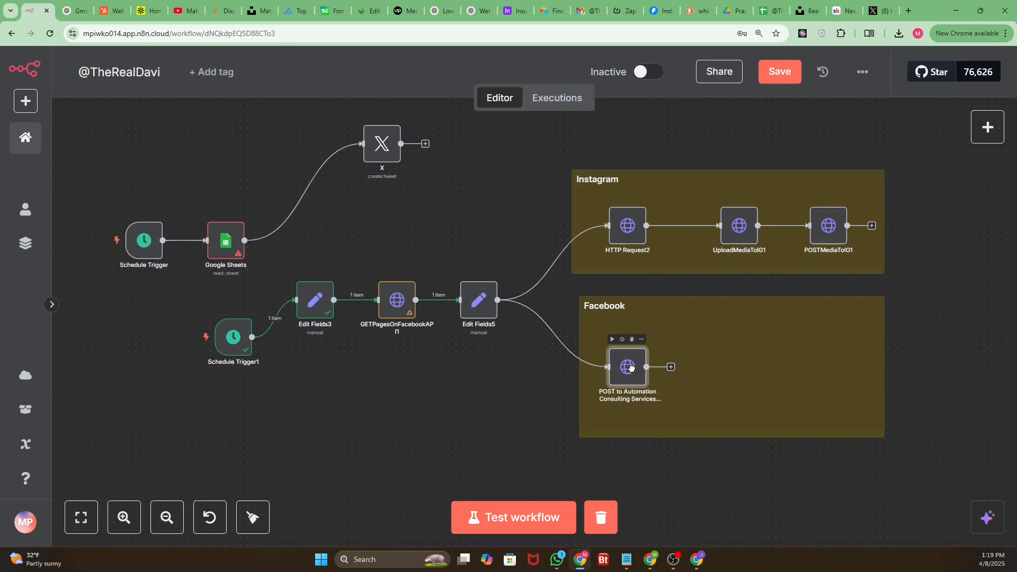
Check the Facebook page POST node's request parameters and save the workflow
double_click(620, 370)
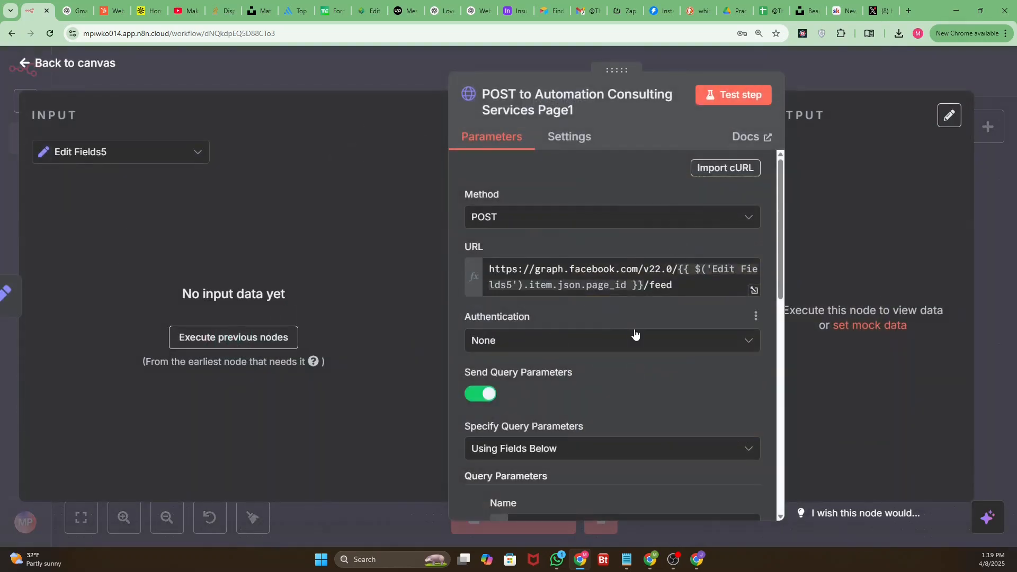
scroll(634, 331, "down", 8)
scroll(634, 329, "up", 8)
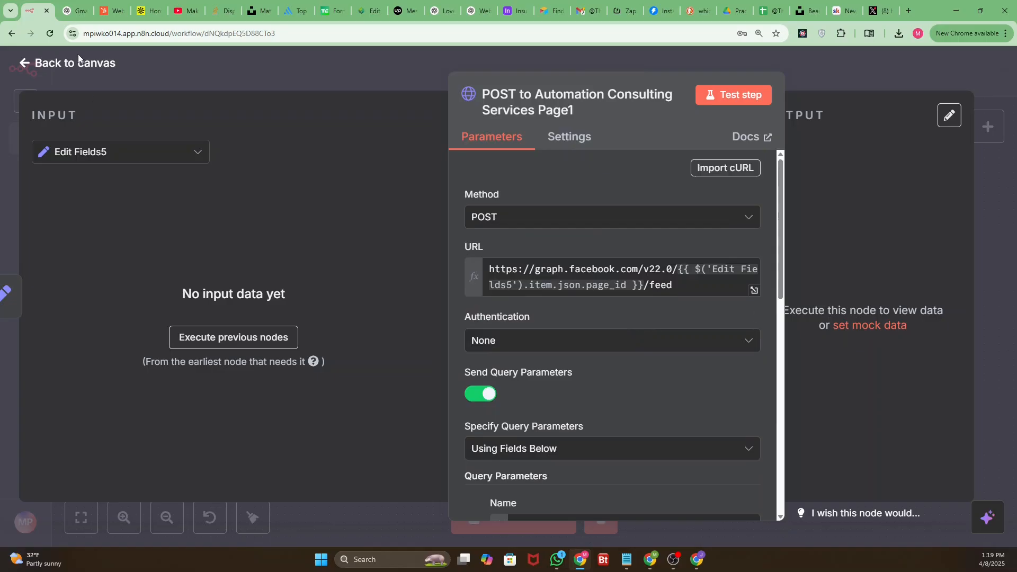
left_click(81, 65)
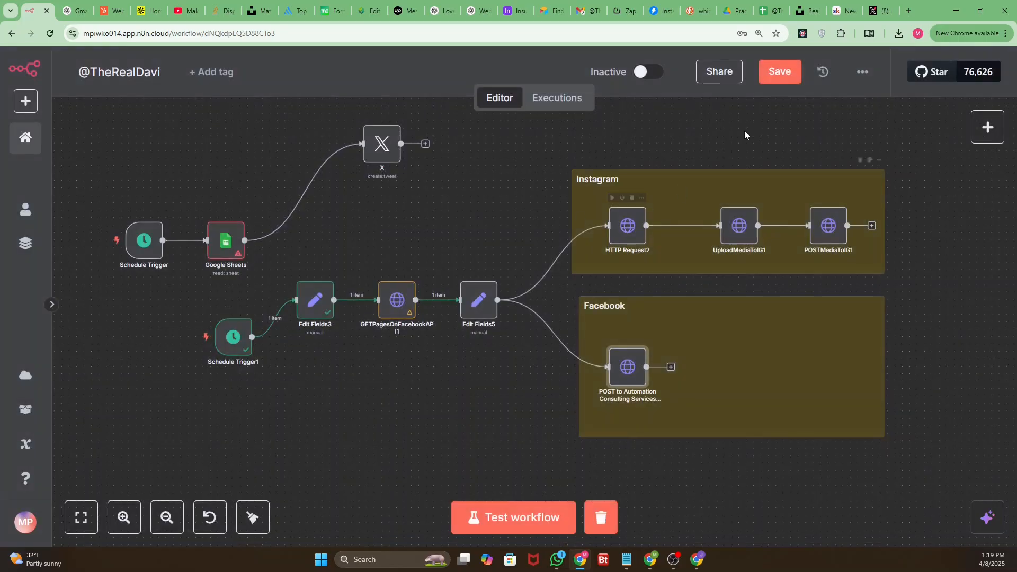
left_click(779, 75)
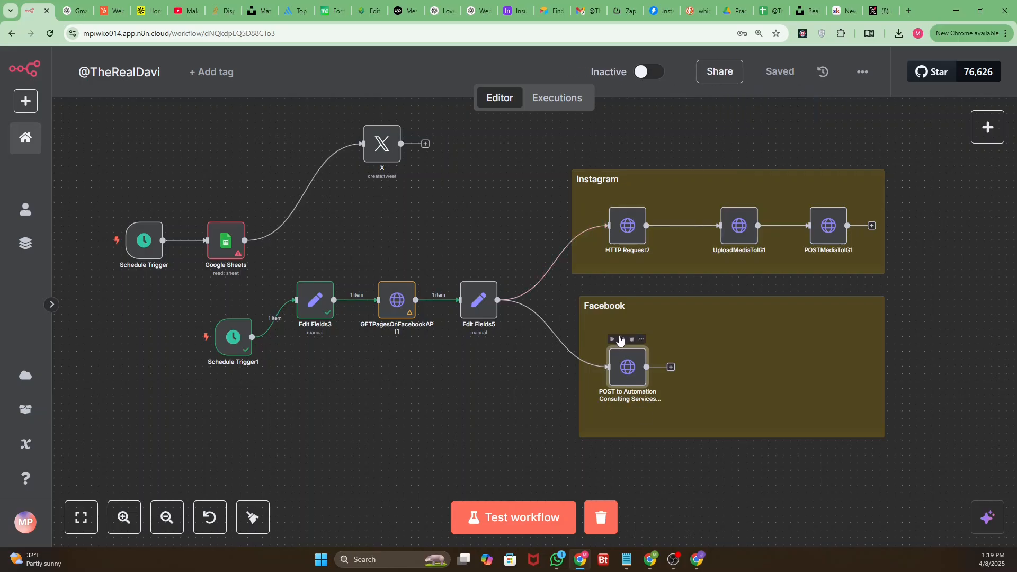
Compare the Facebook POST node's URL with the page_id and short_lived_acs_page_access_token fields in Edit Fields5
double_click(622, 367)
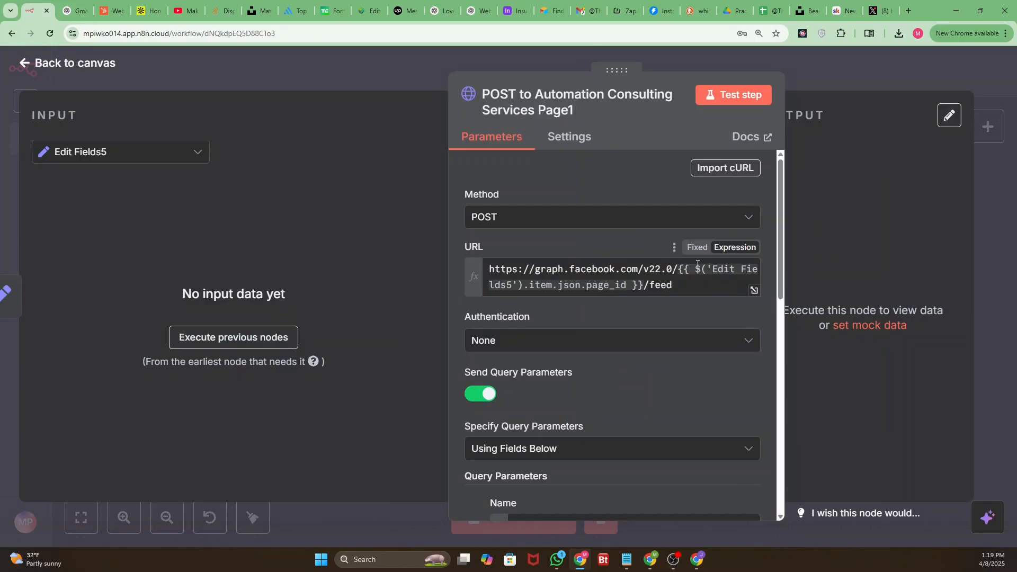
left_click(61, 65)
double_click(479, 300)
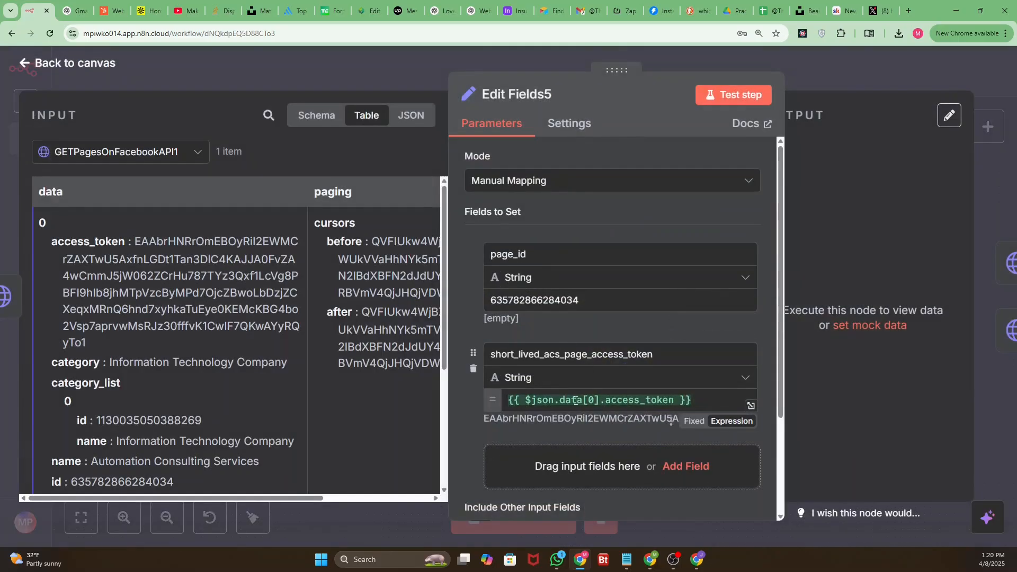
double_click(553, 359)
left_click(53, 63)
double_click(627, 365)
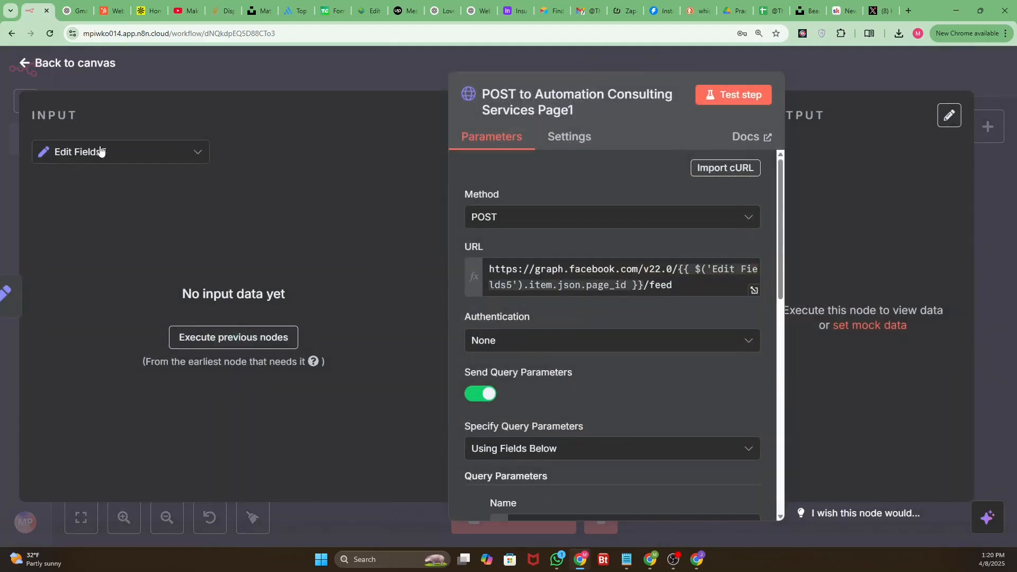
left_click(80, 65)
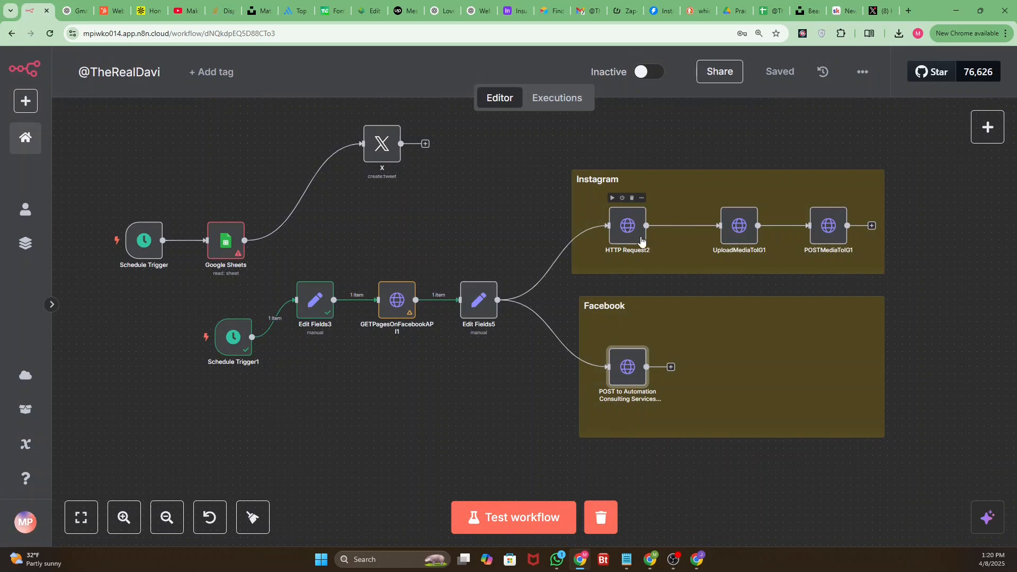
left_click(623, 228)
double_click(623, 228)
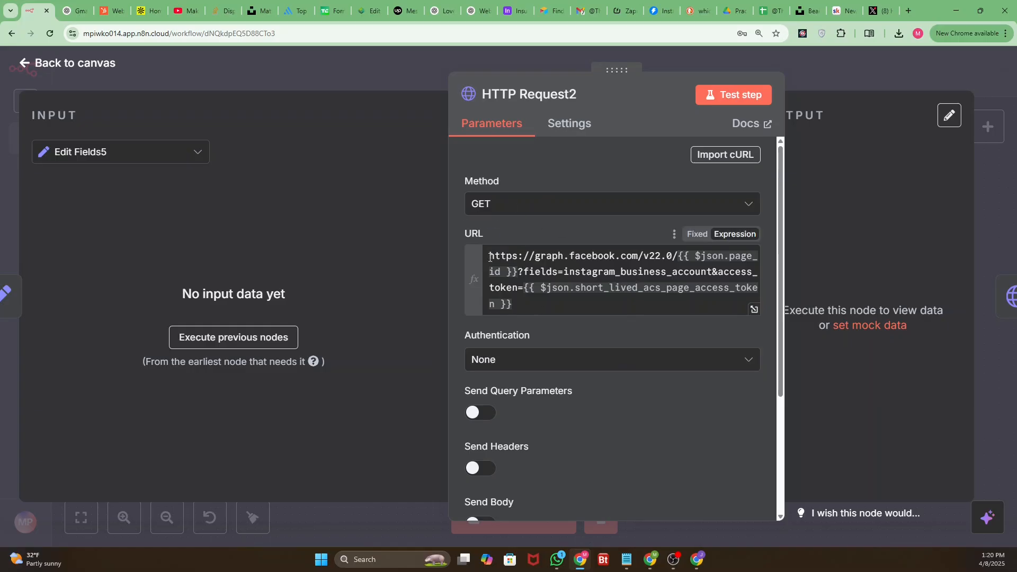
left_click_drag(490, 258, 595, 303)
left_click(594, 304)
left_click(557, 226)
left_click_drag(492, 255, 590, 303)
left_click(591, 303)
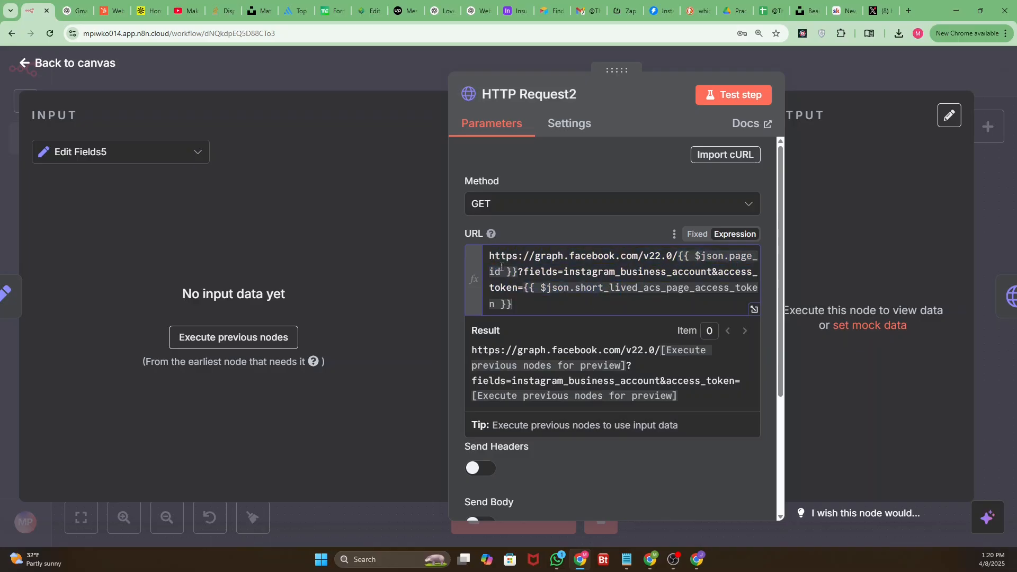
left_click_drag(488, 256, 678, 250)
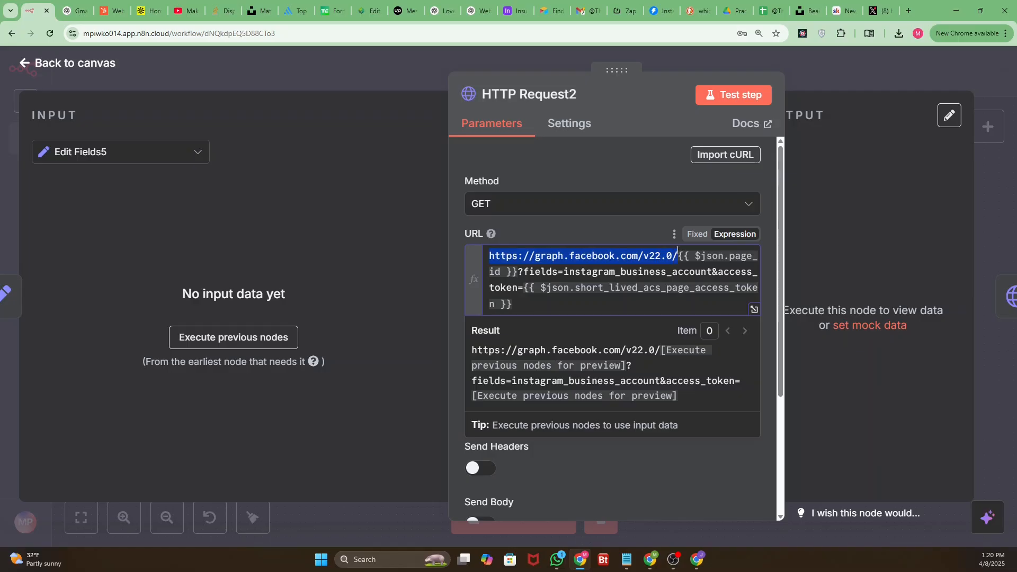
left_click(678, 250)
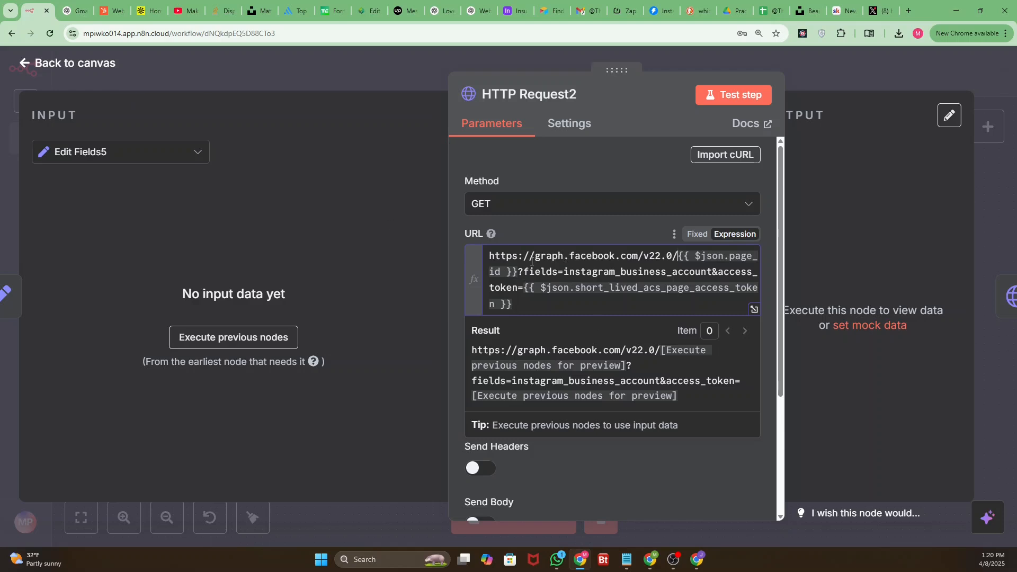
Read through the complete GET URL expression in HTTP Request2 without altering it
left_click(502, 223)
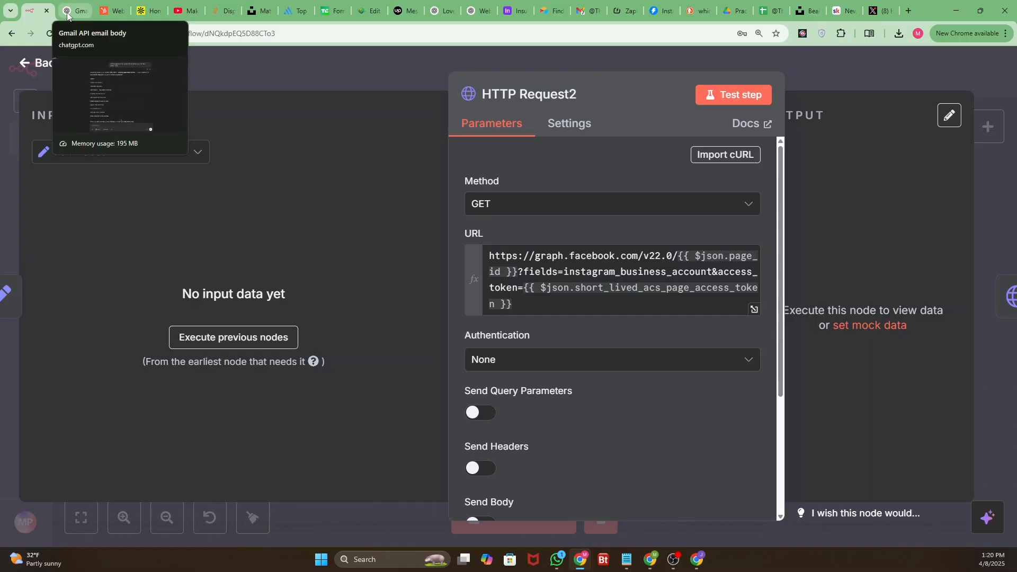
left_click(578, 263)
key("ctrl+a")
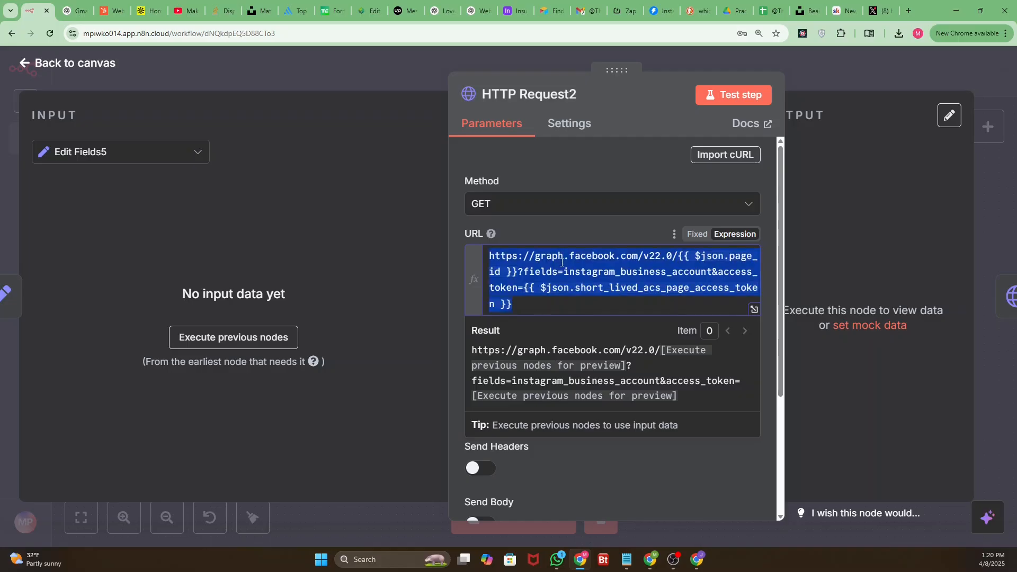
left_click(577, 239)
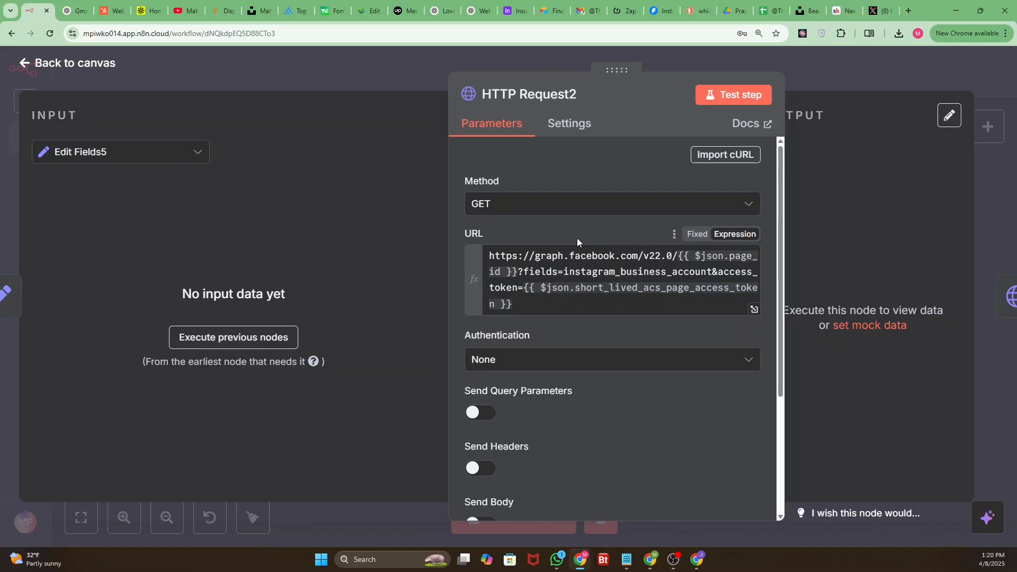
left_click(568, 257)
key("ctrl+a")
left_click(568, 257)
left_click(571, 237)
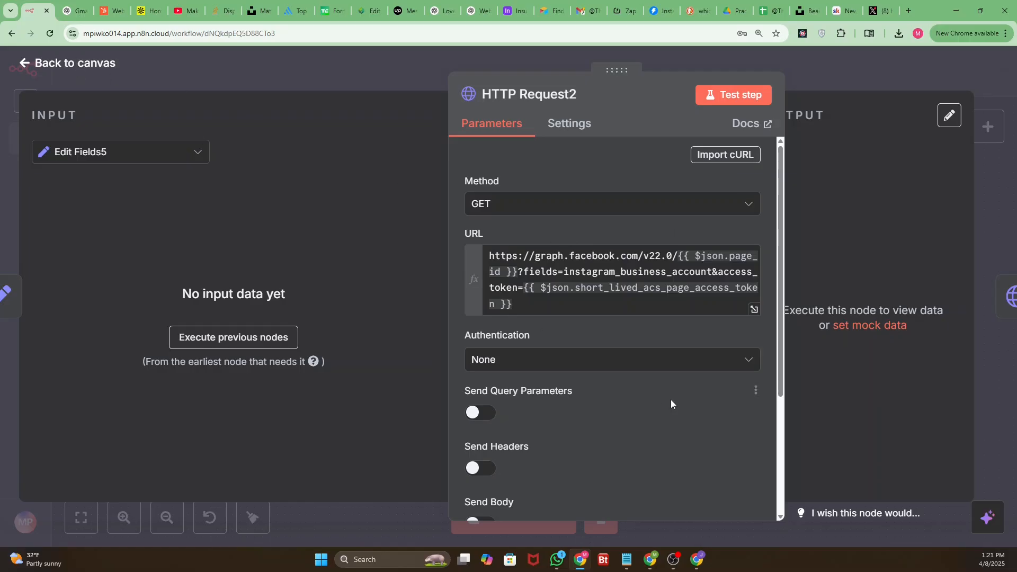
Examine the page_id expression in HTTP Request2's URL and the matching source field in Edit Fields5
left_click_drag(490, 256, 584, 299)
left_click(584, 300)
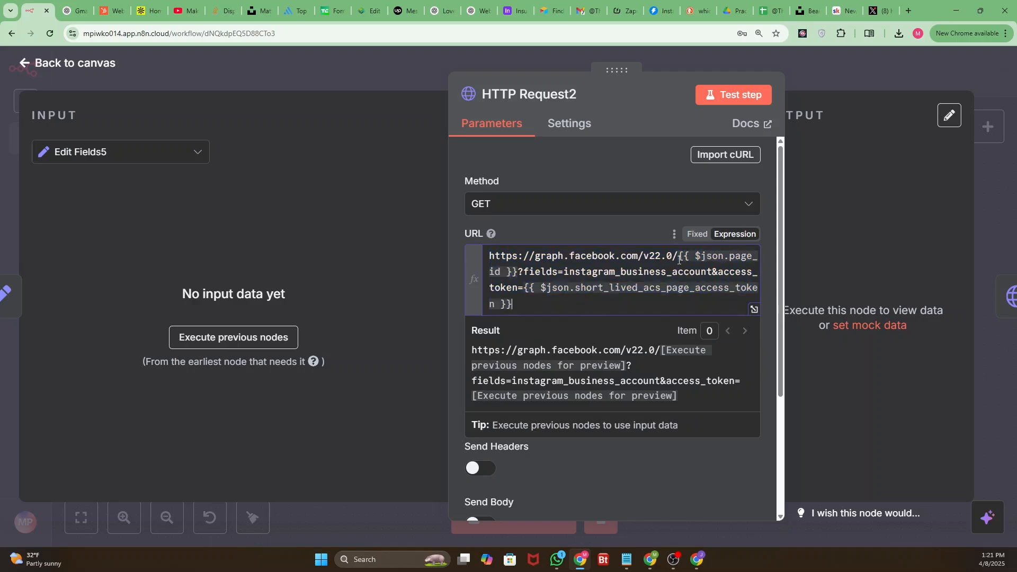
left_click_drag(678, 256, 530, 278)
left_click(570, 291)
key("ctrl+a")
left_click(61, 63)
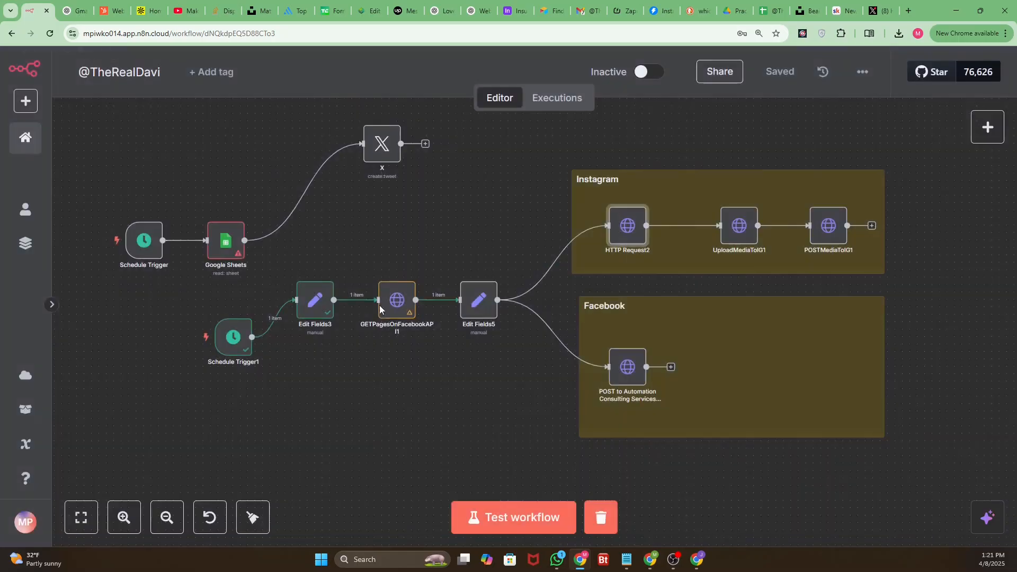
double_click(476, 302)
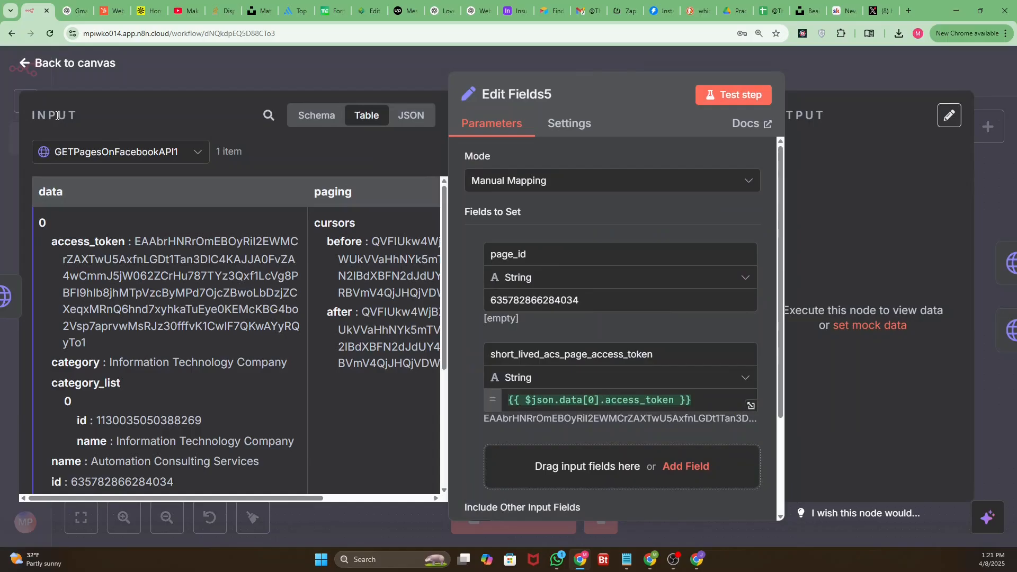
left_click(93, 64)
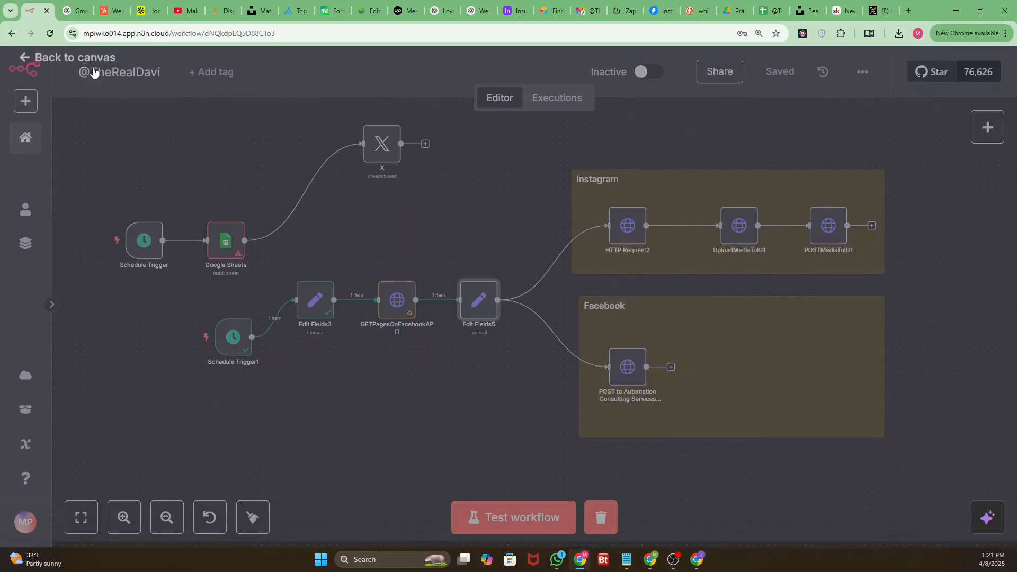
Examine the instagram_business_account fields parameter and the access_token parameter in HTTP Request2's URL, returning to the canvas
double_click(621, 231)
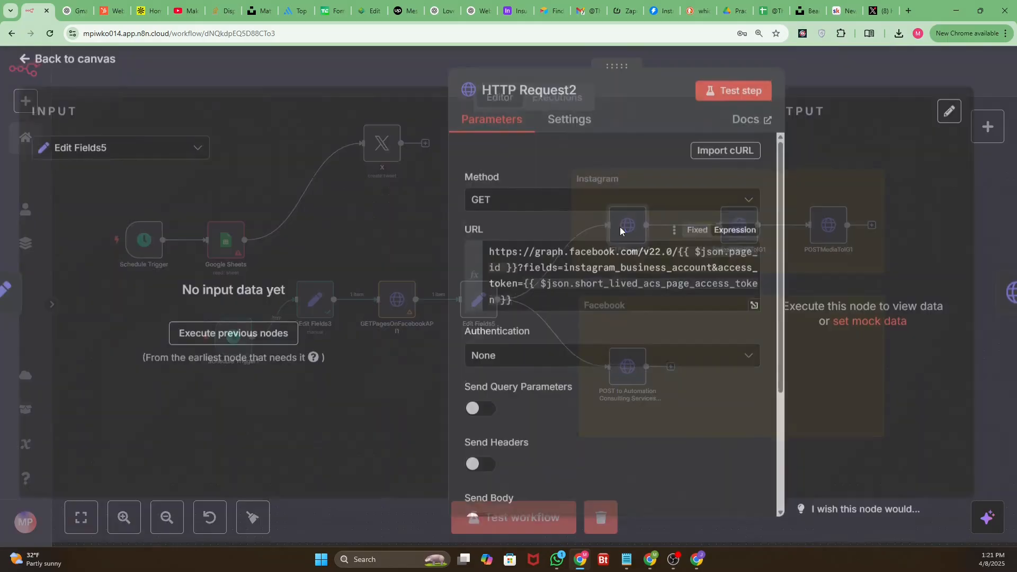
scroll(611, 249, "down", 1)
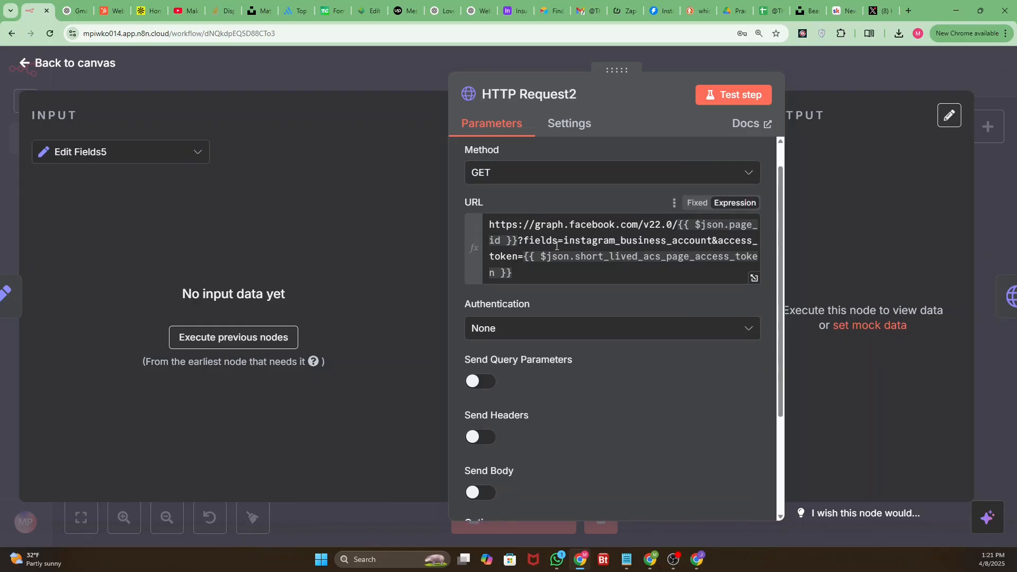
left_click(525, 237)
double_click(525, 236)
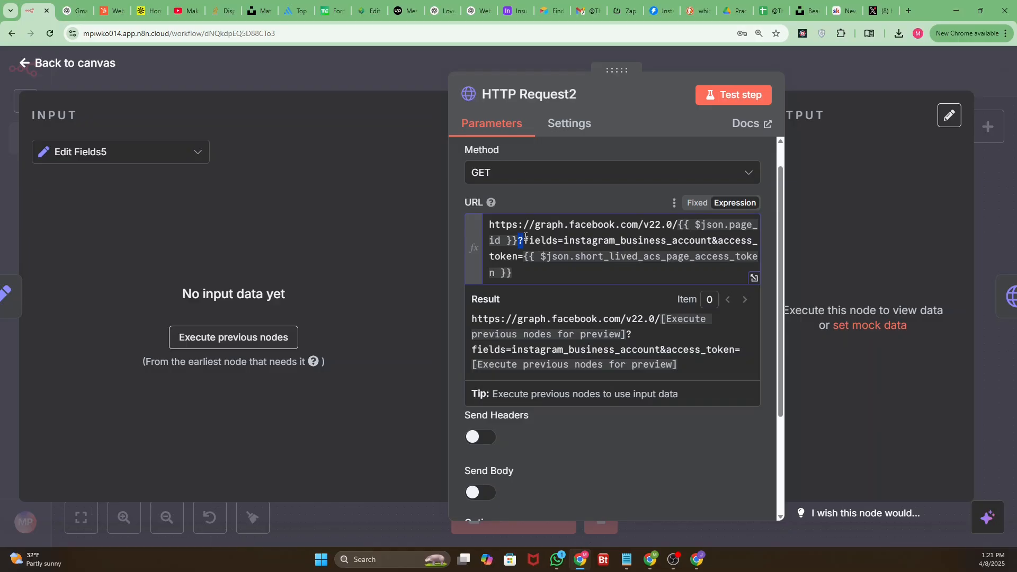
left_click_drag(524, 239, 713, 240)
left_click(712, 240)
left_click_drag(718, 240, 513, 256)
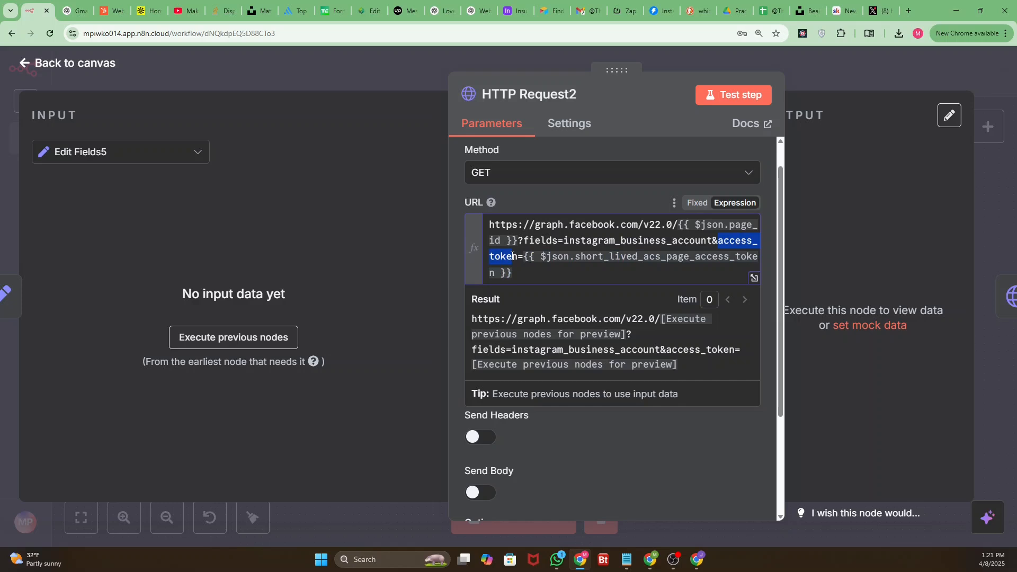
left_click(513, 256)
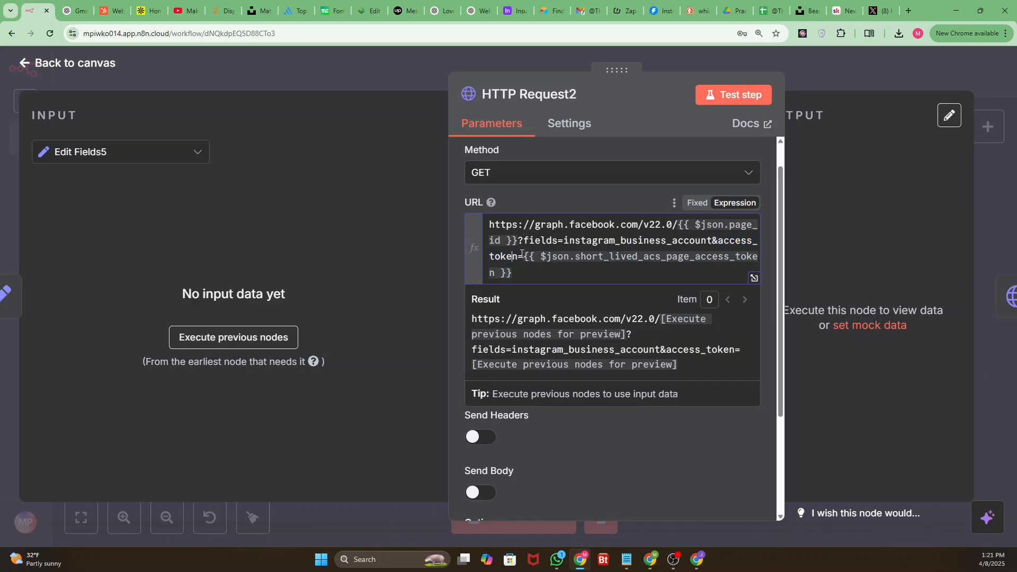
left_click_drag(524, 257, 541, 258)
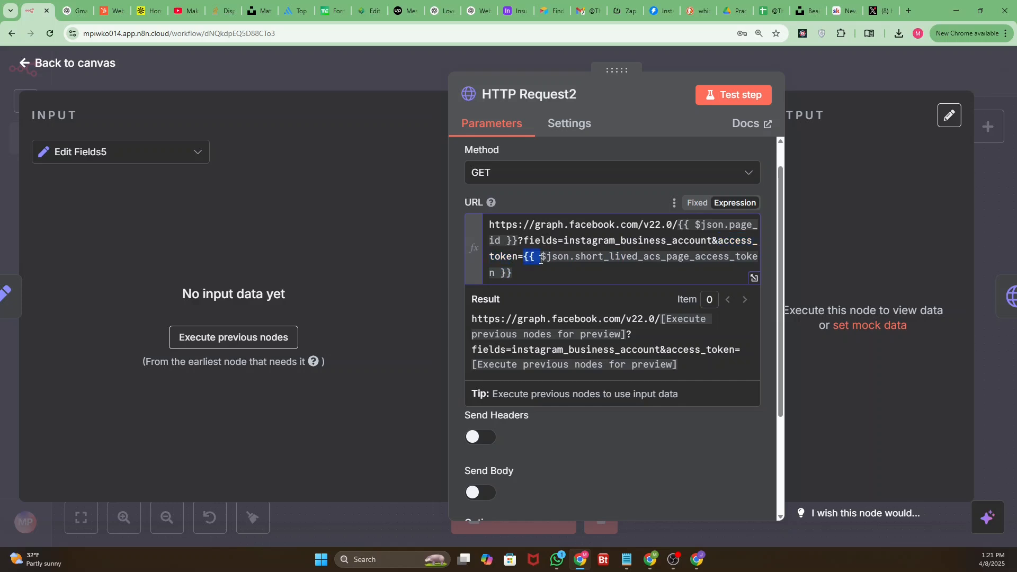
scroll(540, 260, "down", 3)
scroll(539, 259, "up", 3)
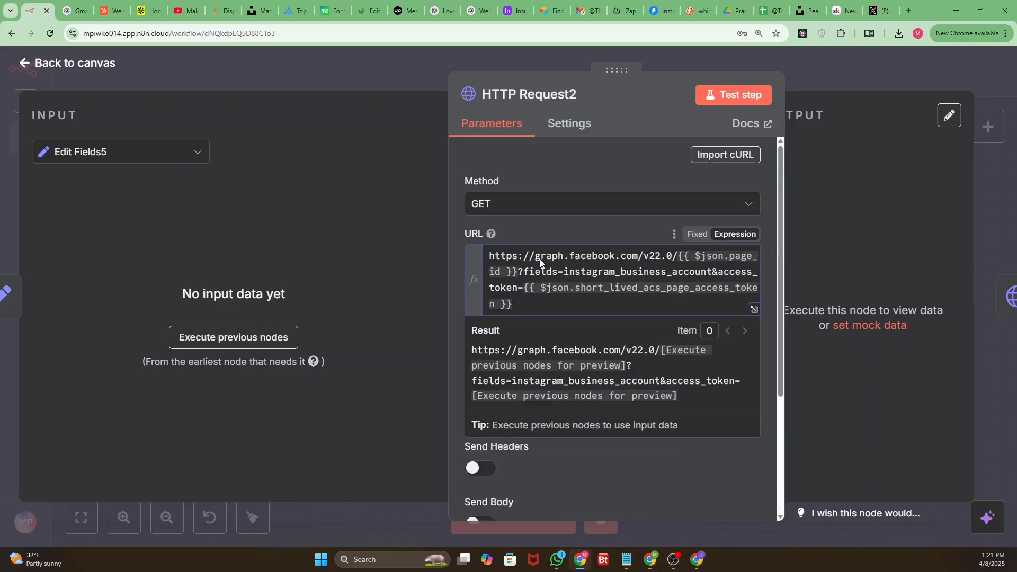
left_click(56, 65)
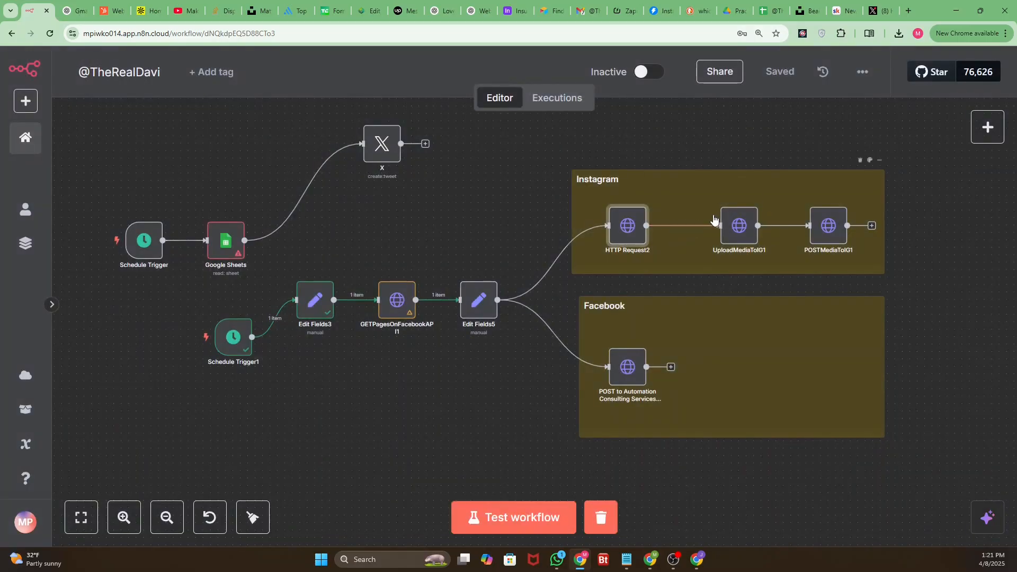
Open the UploadMediaToIG1 node, examine its POST URL and the instagram_business_account.id expression inside it, and return to the canvas
double_click(739, 226)
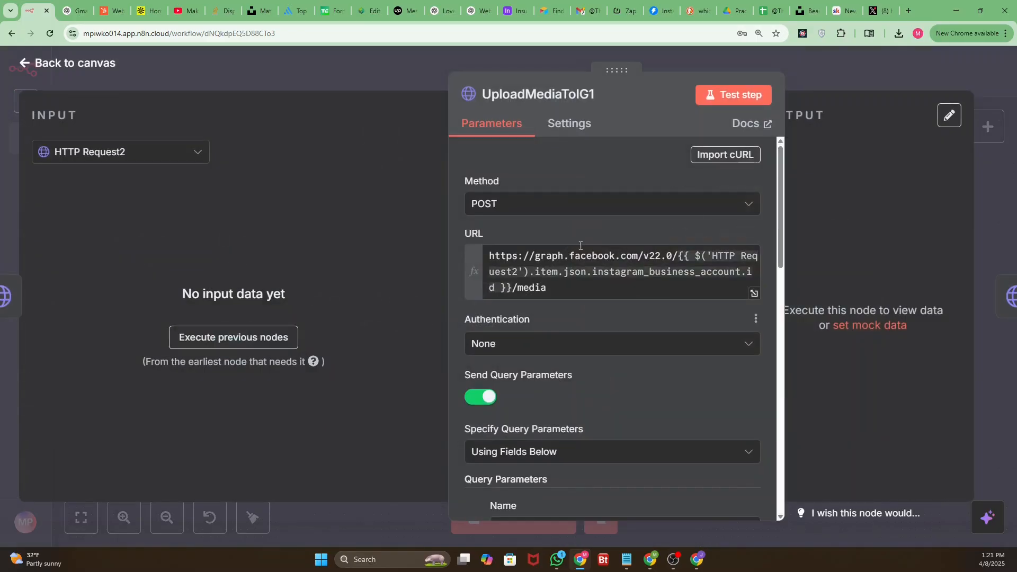
triple_click(561, 252)
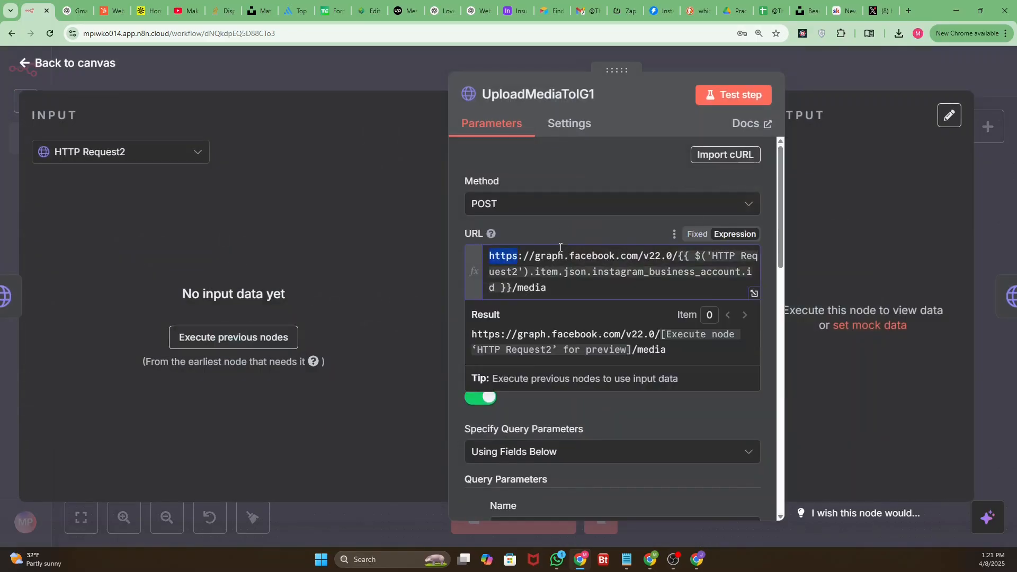
left_click(593, 210)
left_click(529, 172)
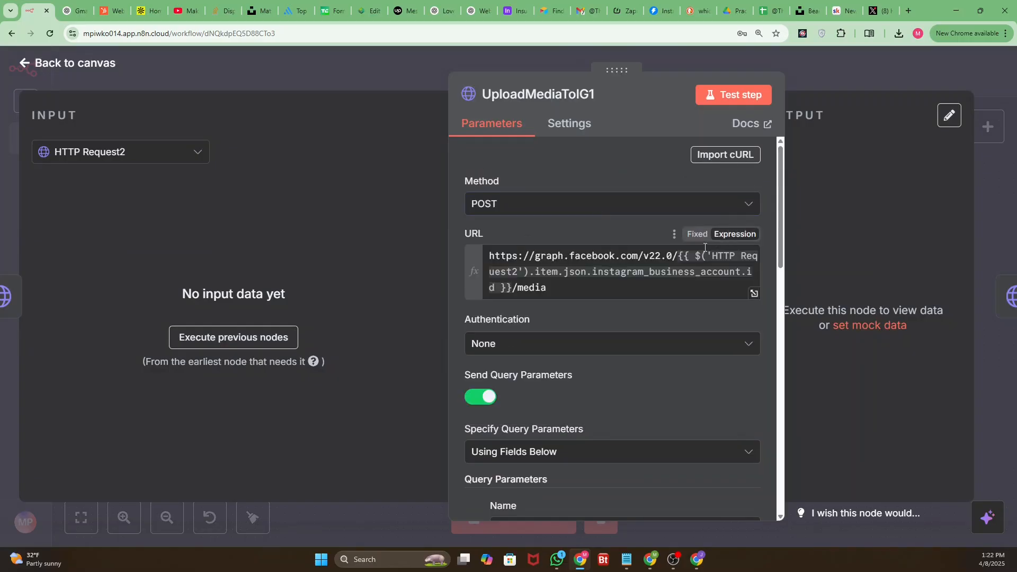
left_click_drag(681, 257, 508, 288)
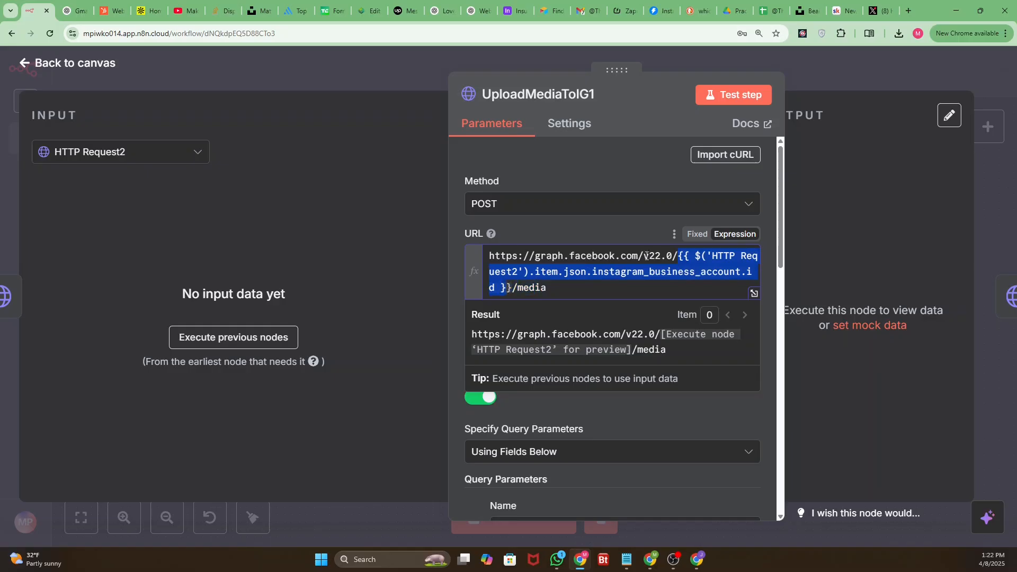
left_click(577, 221)
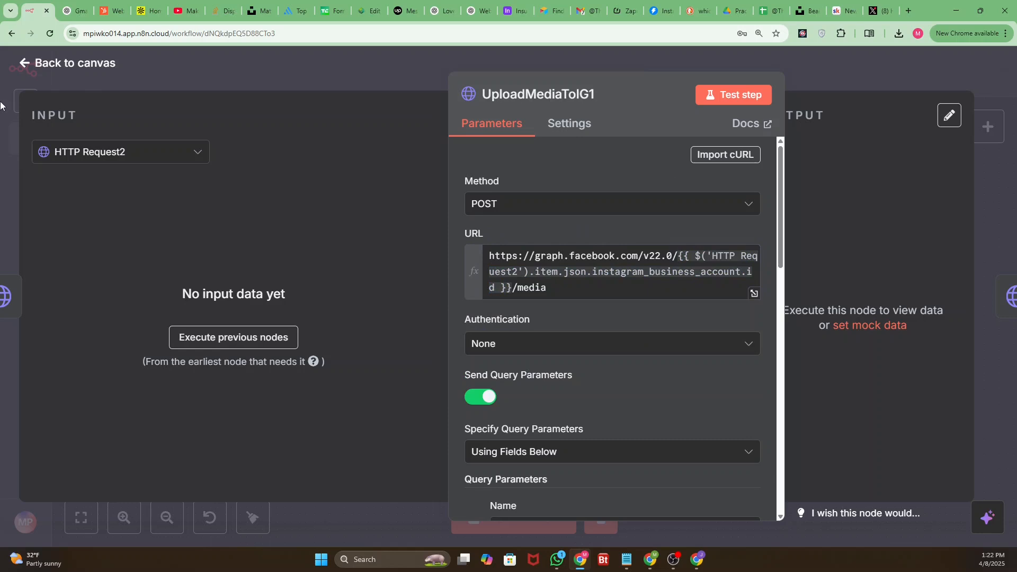
left_click(94, 72)
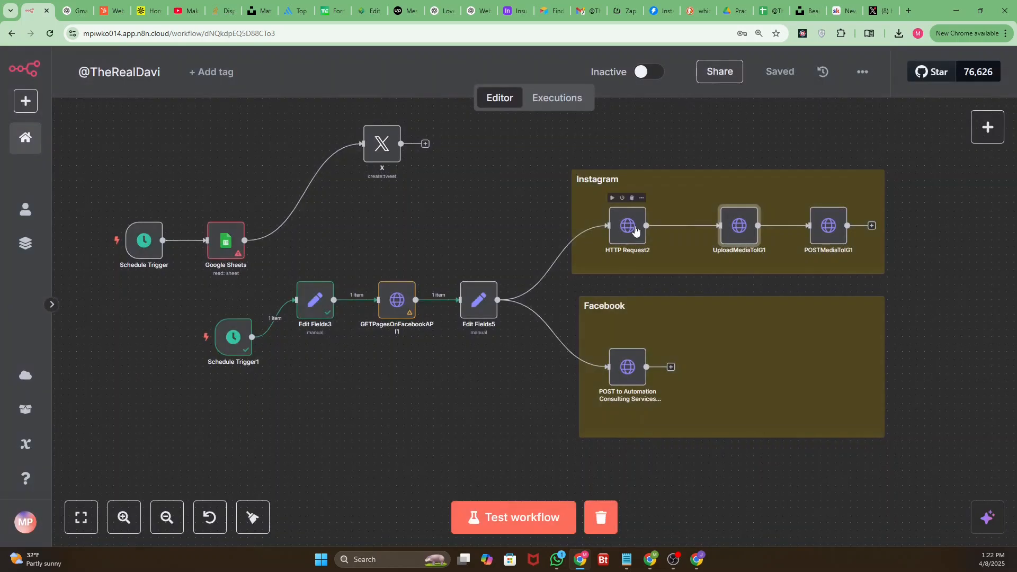
Deactivate the Facebook branch's POST to Automation Consulting Services node and the Instagram branch's UploadMediaToIG1 node
left_click(636, 231)
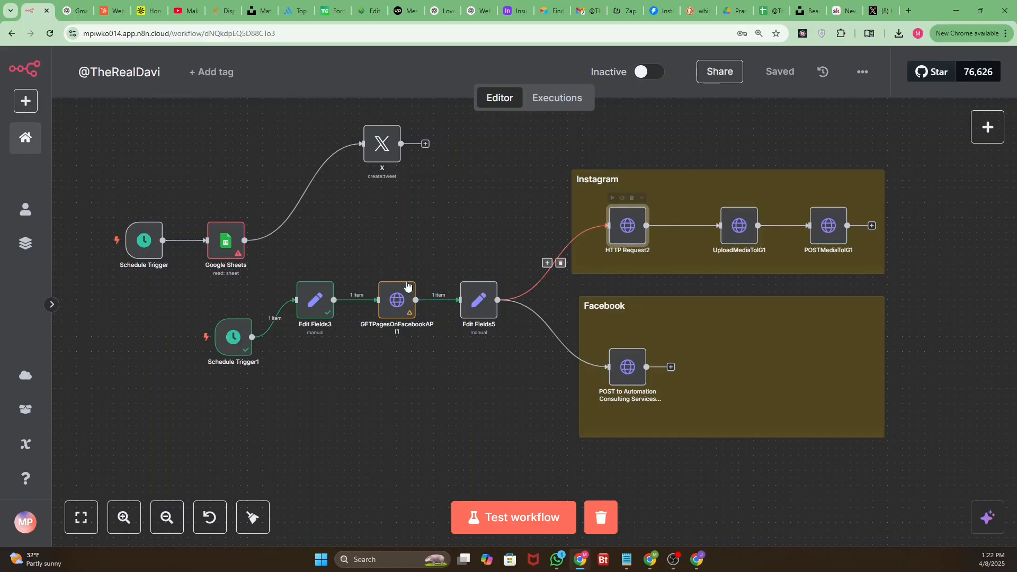
left_click(643, 367)
key("d")
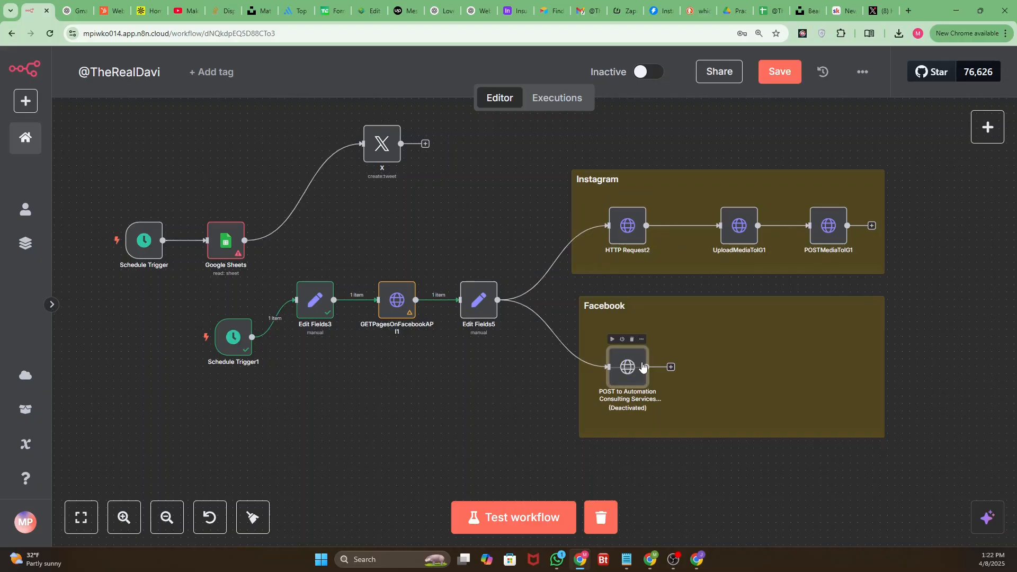
left_click(740, 227)
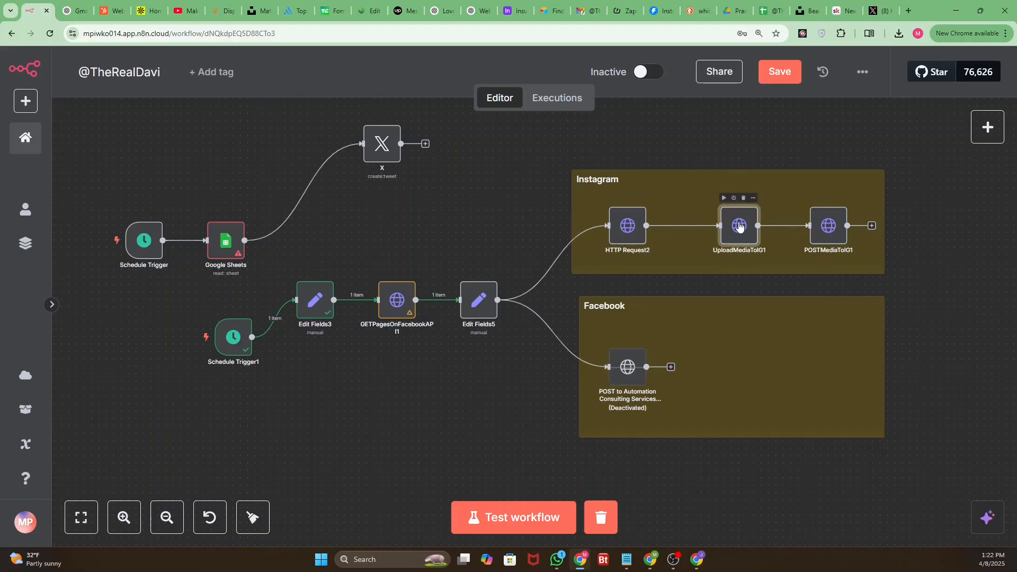
key("d")
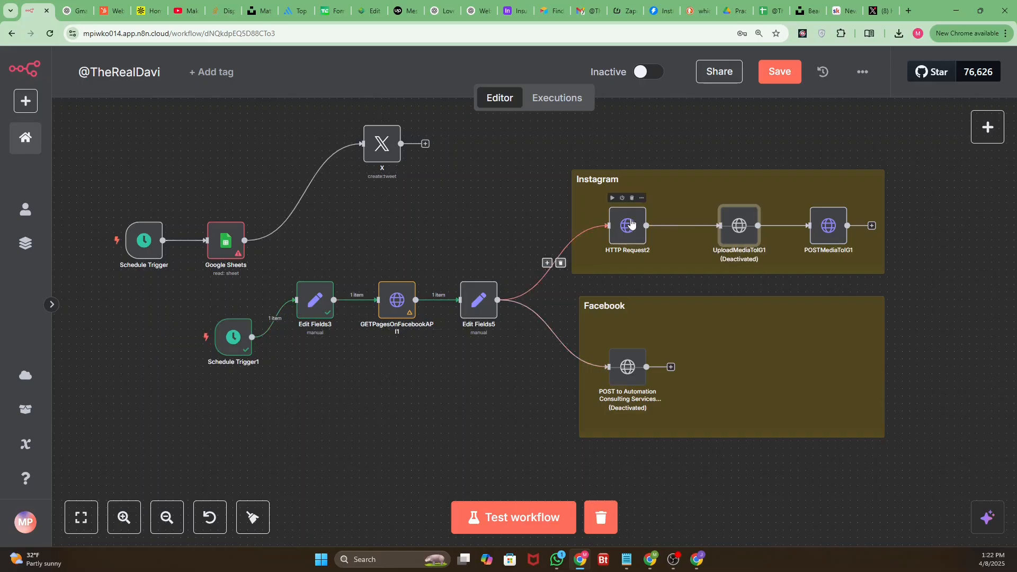
Test the workflow from Schedule Trigger1 and deactivate the POSTMediaToIG1 node
mouse_move(276, 307)
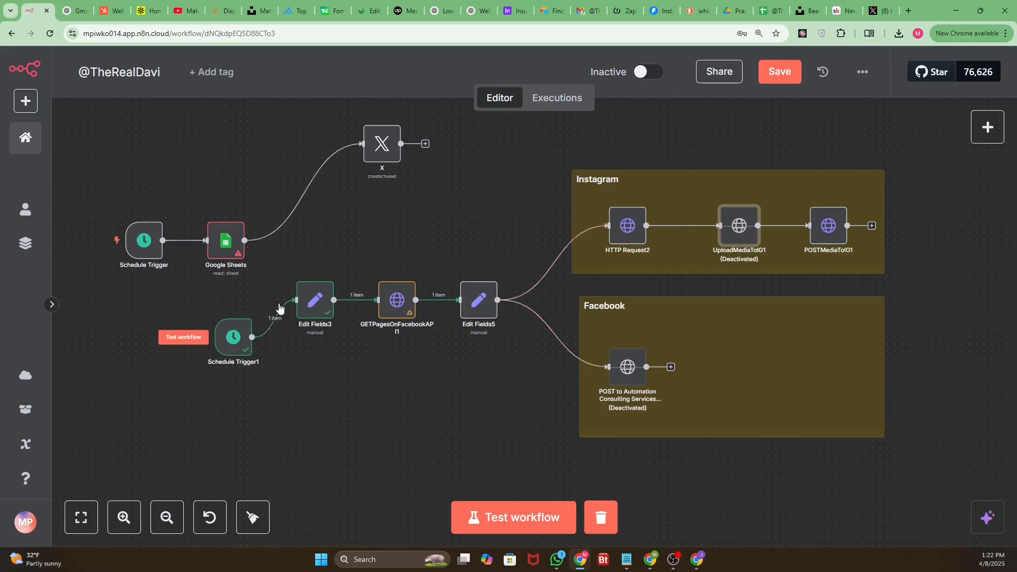
left_click(187, 341)
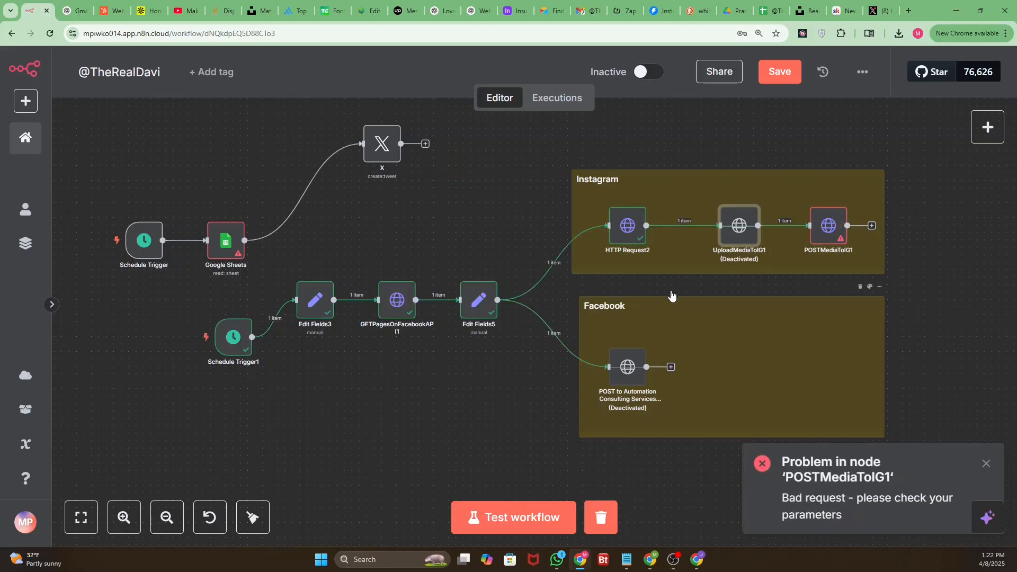
left_click(833, 227)
key("d")
Open HTTP Request2, enlarge its output area, and examine the returned instagram_business_account id before returning to the canvas
double_click(632, 231)
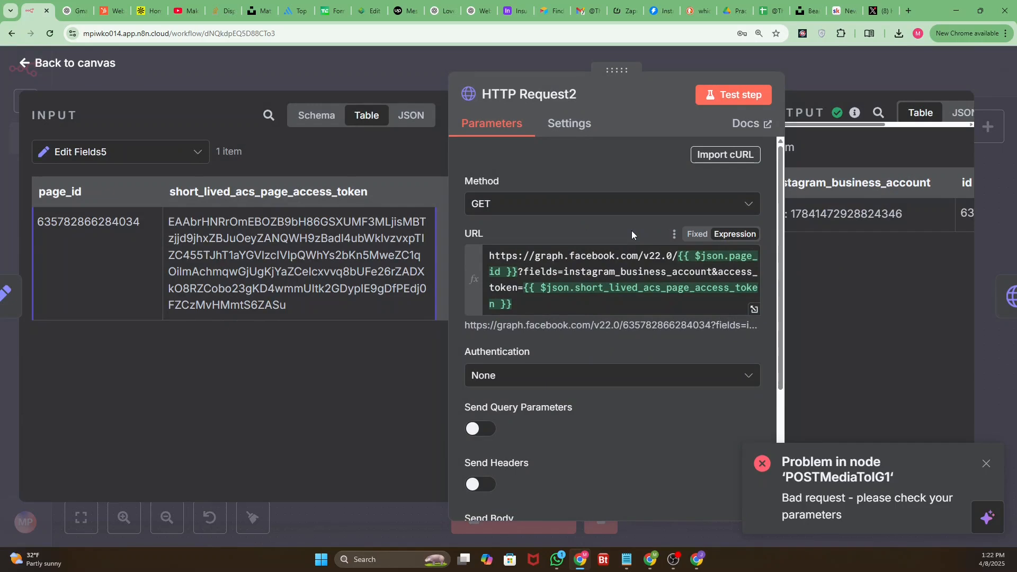
left_click_drag(449, 238, 324, 249)
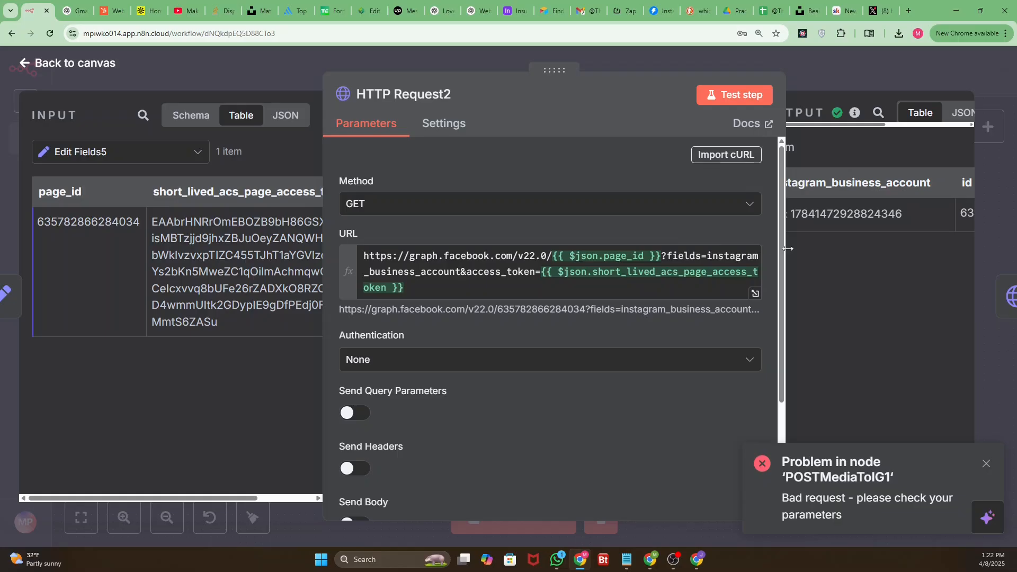
left_click_drag(788, 248, 660, 250)
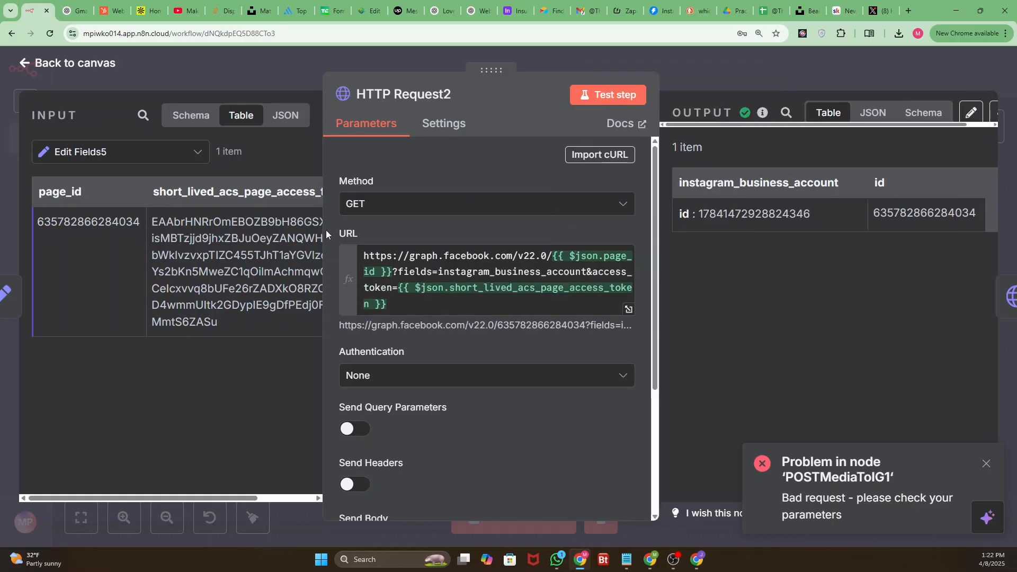
left_click_drag(324, 234, 180, 234)
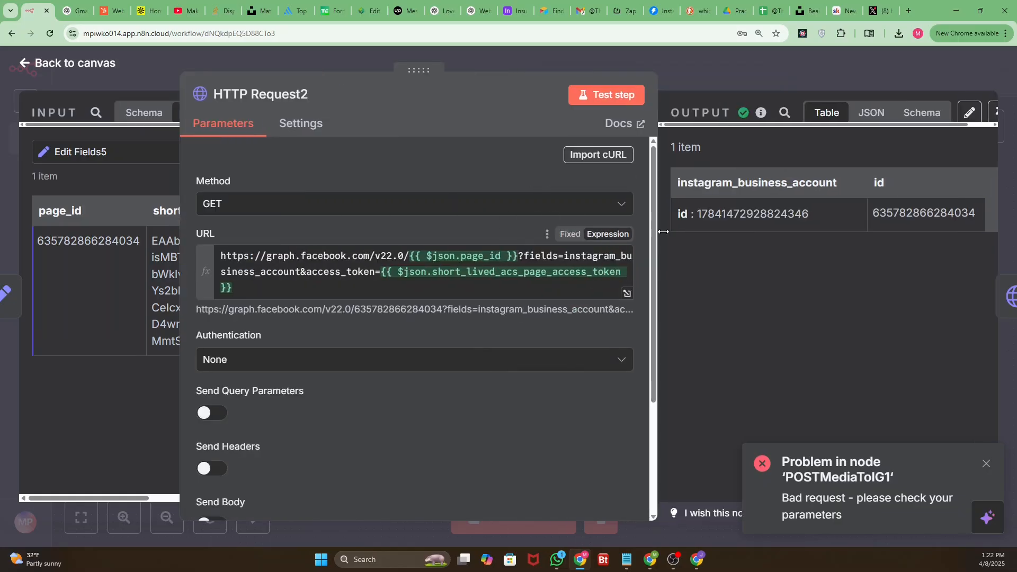
left_click_drag(658, 233, 364, 221)
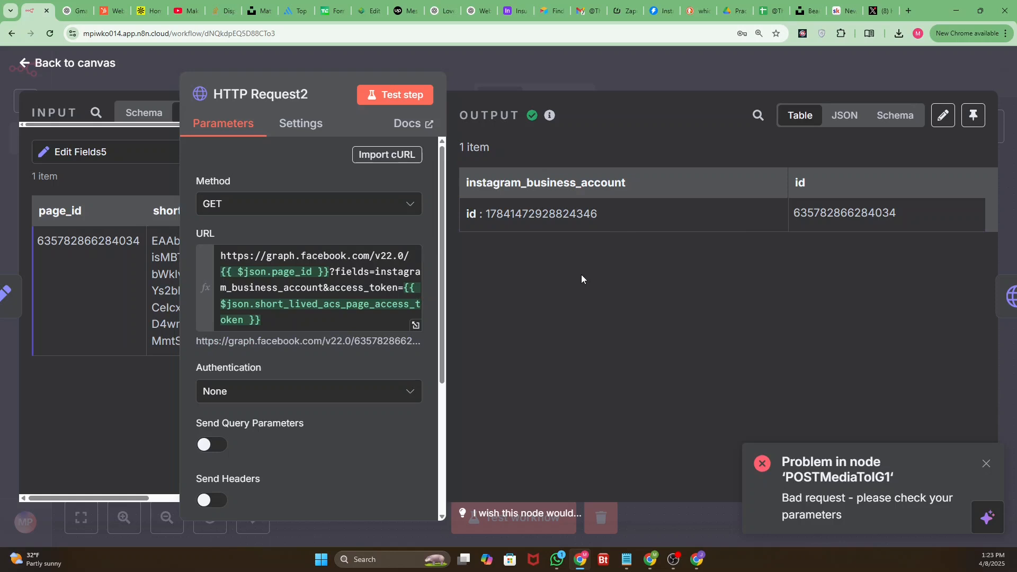
left_click(986, 464)
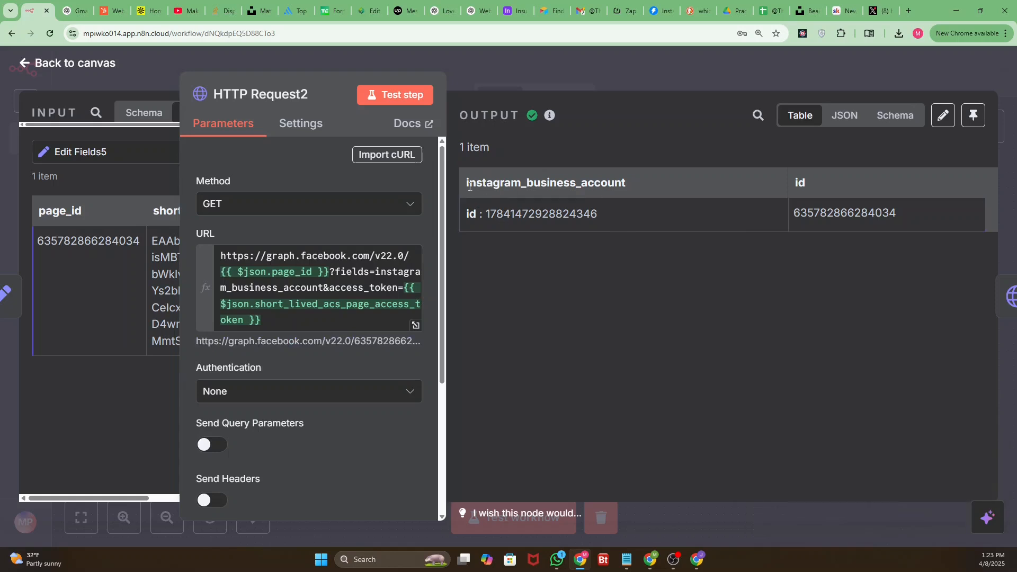
left_click_drag(487, 213, 609, 215)
left_click(609, 215)
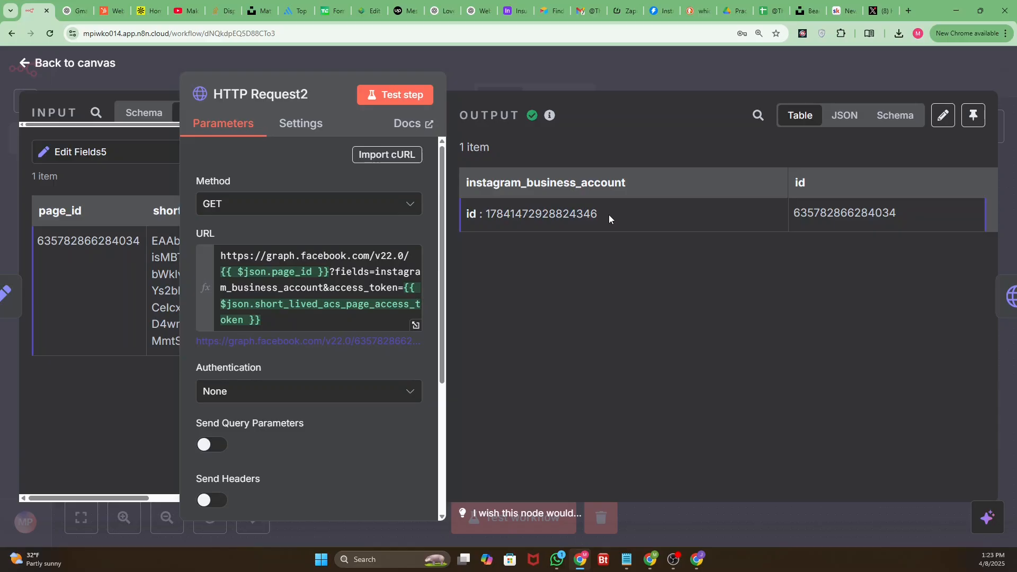
left_click(80, 69)
Compare the instagram_business_account.id expression in UploadMediaToIG1's URL with the two ids in its output, returning to the canvas
left_click(744, 238)
double_click(744, 238)
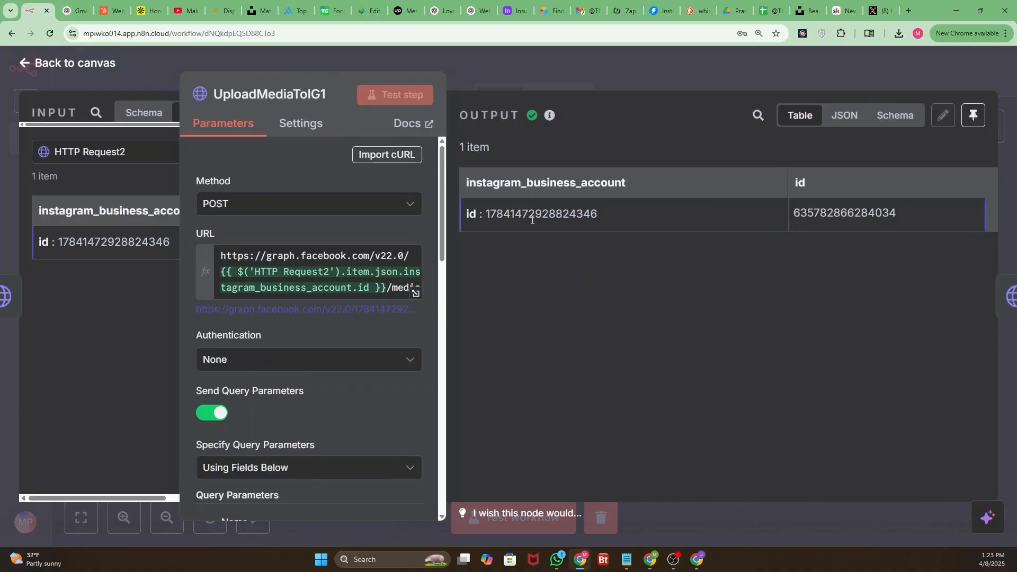
left_click(354, 286)
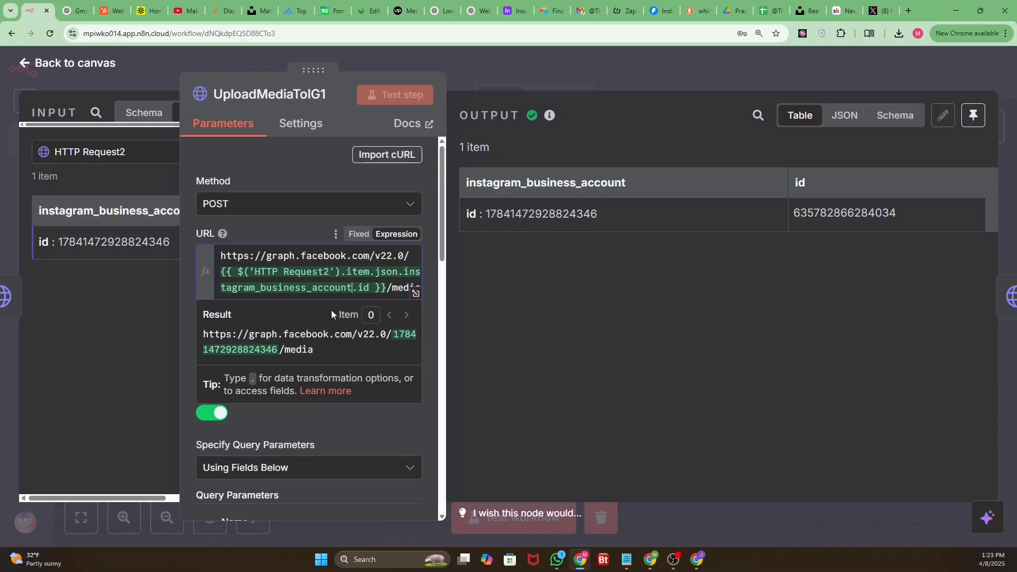
double_click(493, 213)
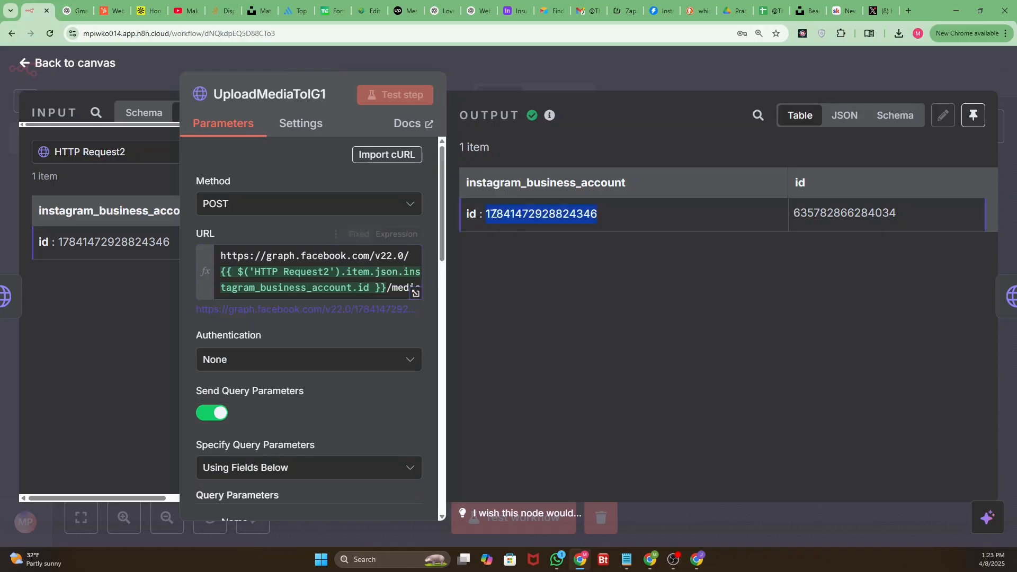
double_click(843, 214)
double_click(843, 213)
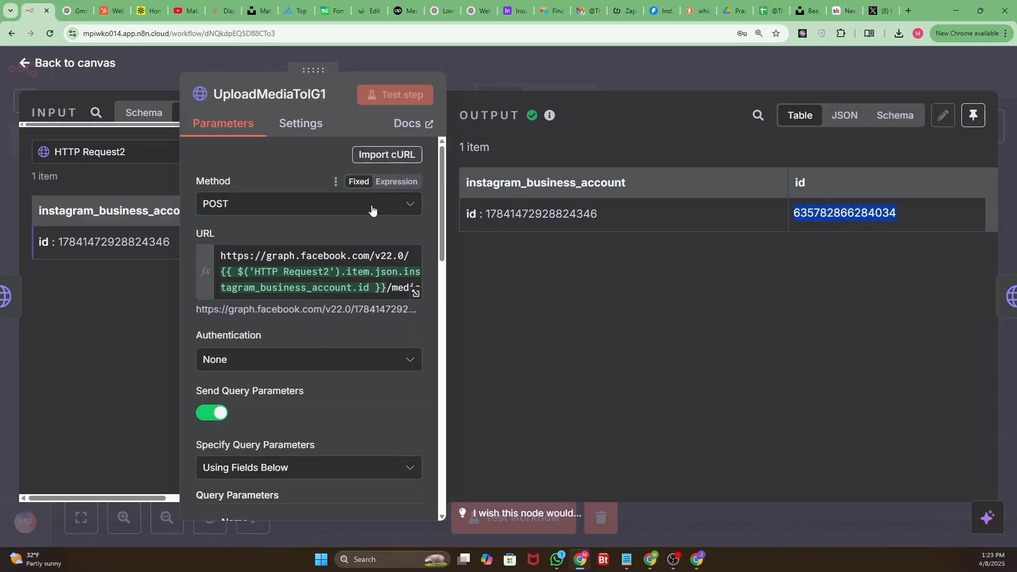
left_click(549, 78)
left_click(549, 78)
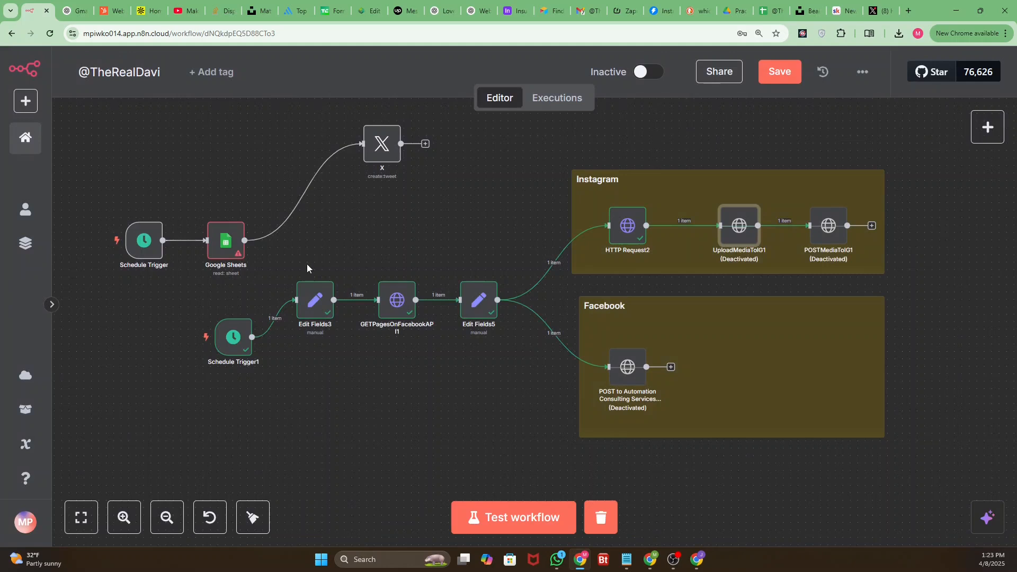
Reopen UploadMediaToIG1 and examine the /media ending of its URL and the image_url query parameter's {{ $json.url }} value
double_click(739, 236)
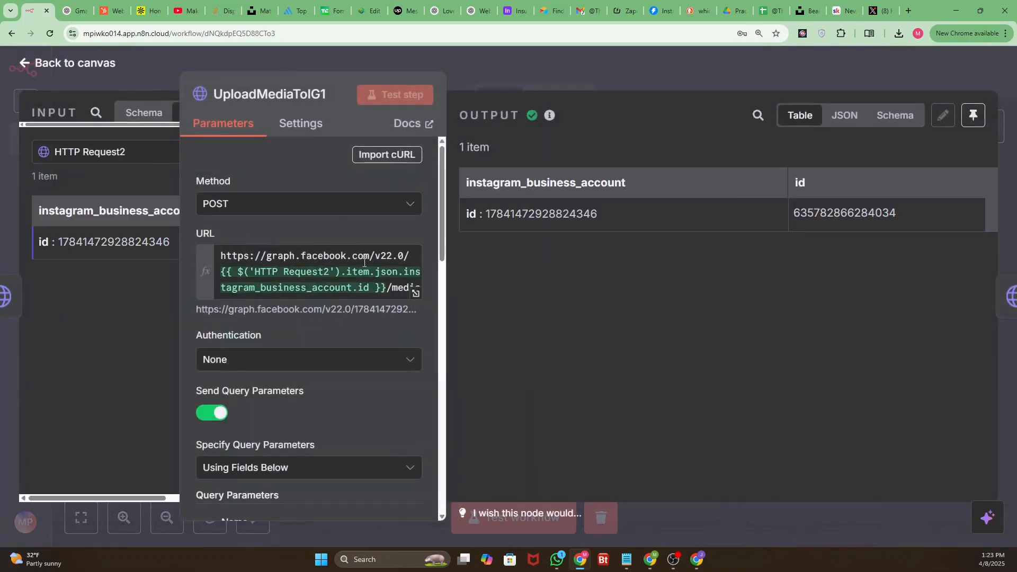
left_click(400, 287)
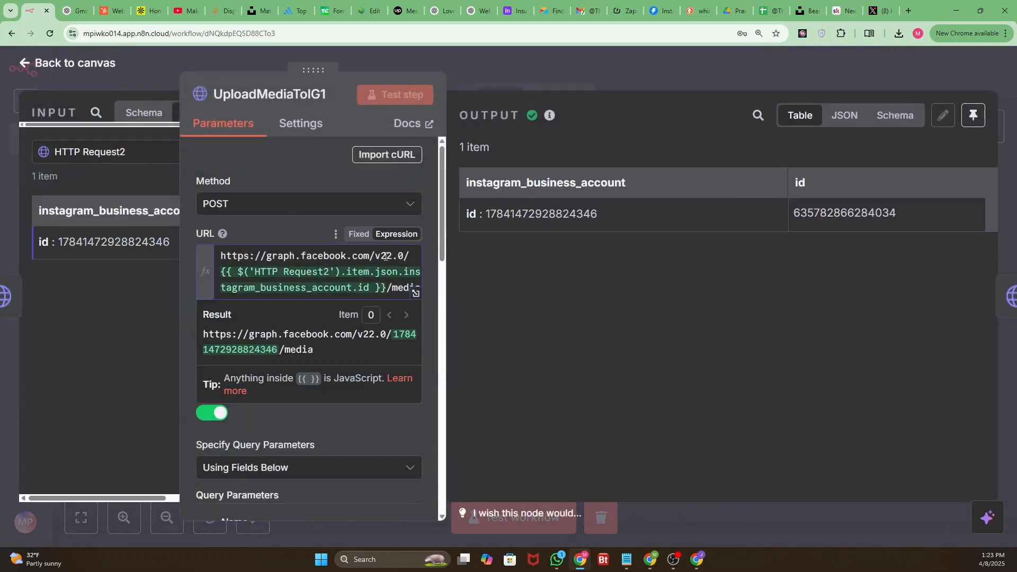
left_click(427, 237)
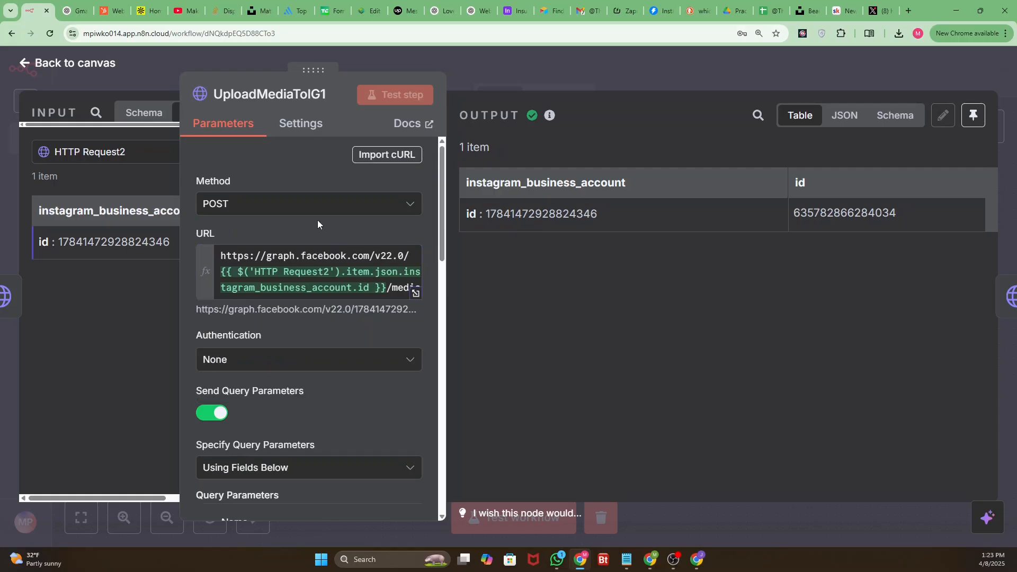
scroll(317, 220, "down", 6)
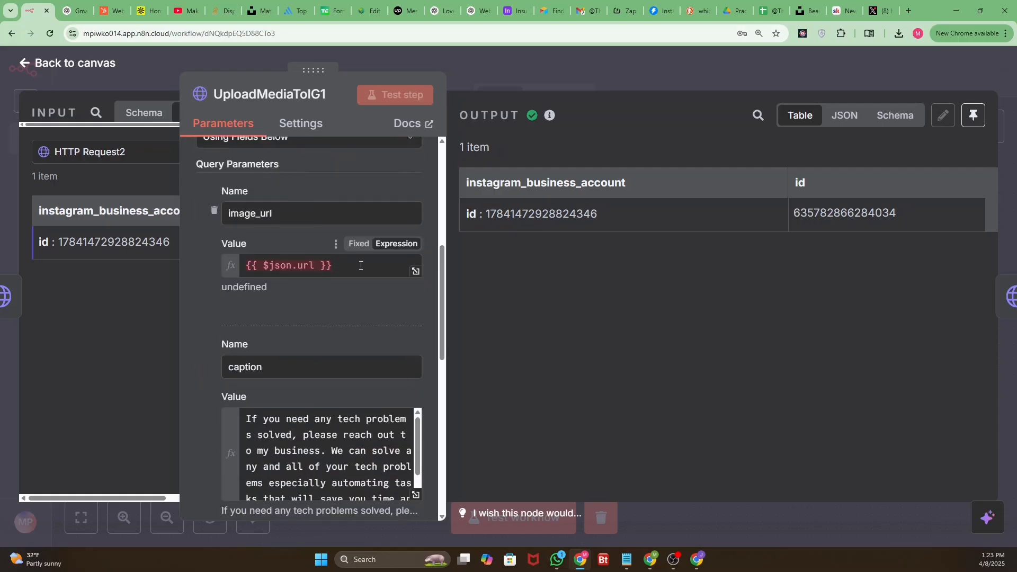
double_click(289, 210)
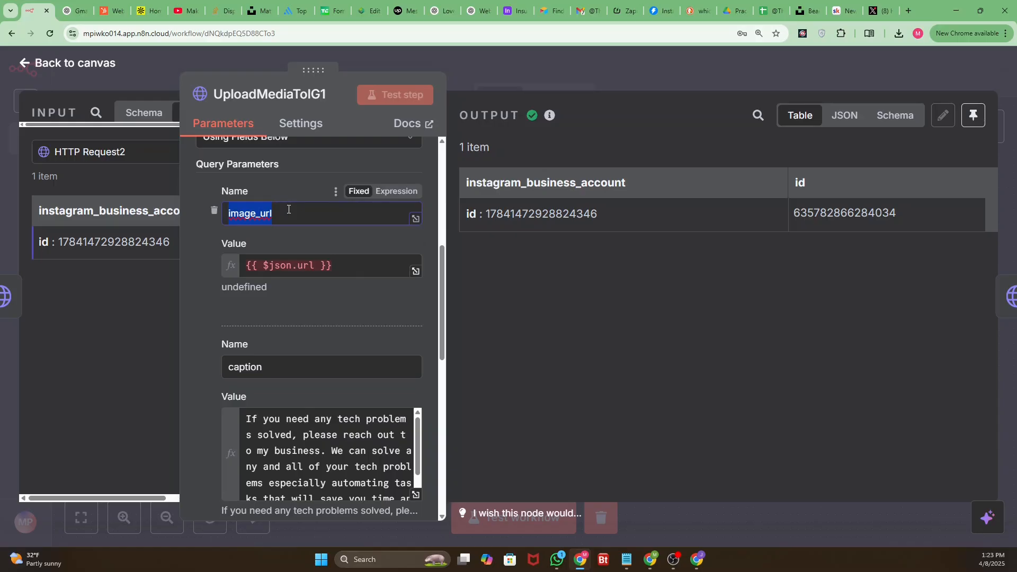
left_click(289, 210)
triple_click(327, 265)
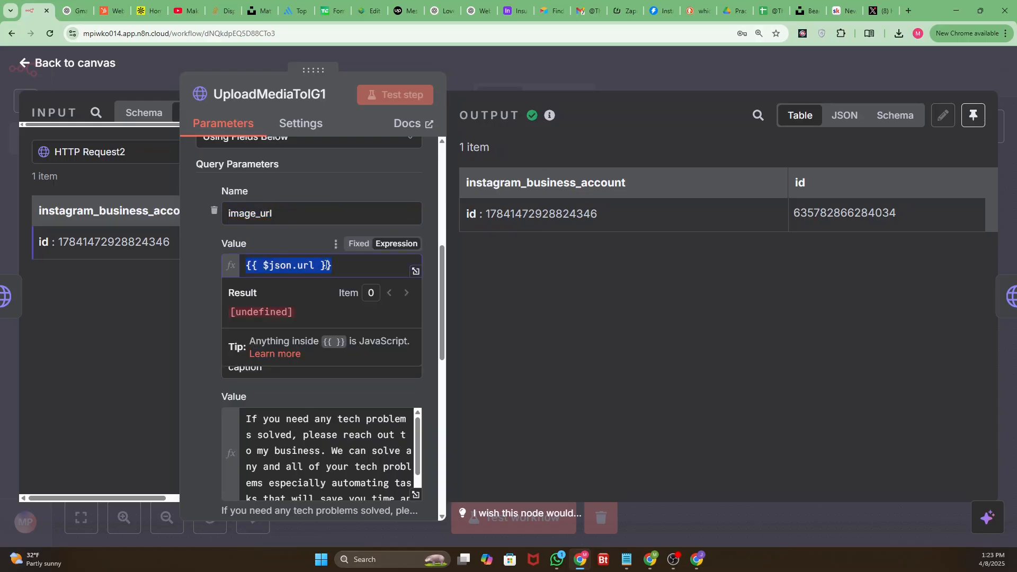
left_click(328, 265)
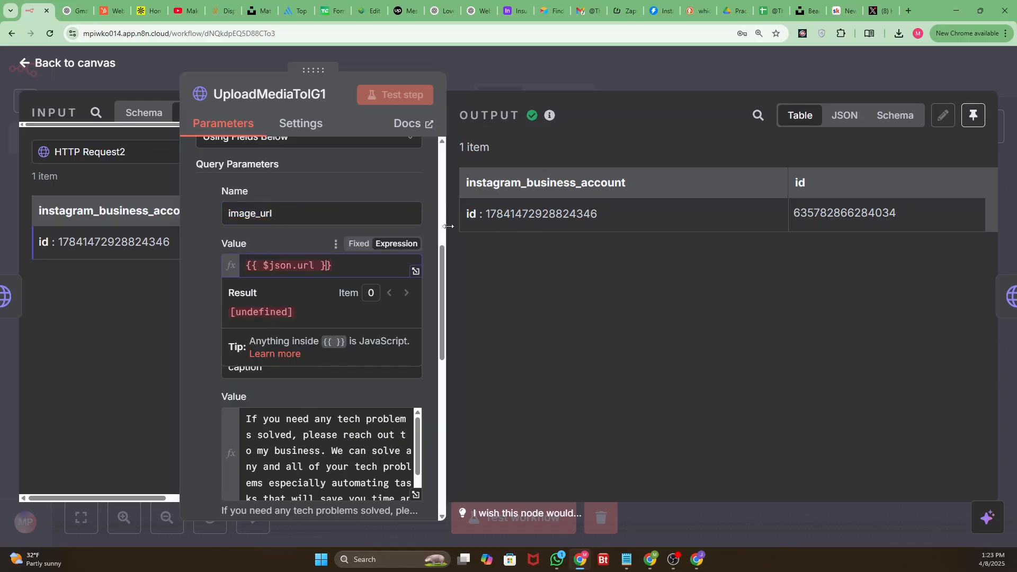
Widen UploadMediaToIG1's parameter and input areas and clear the image_url query parameter's value
left_click_drag(449, 227, 616, 218)
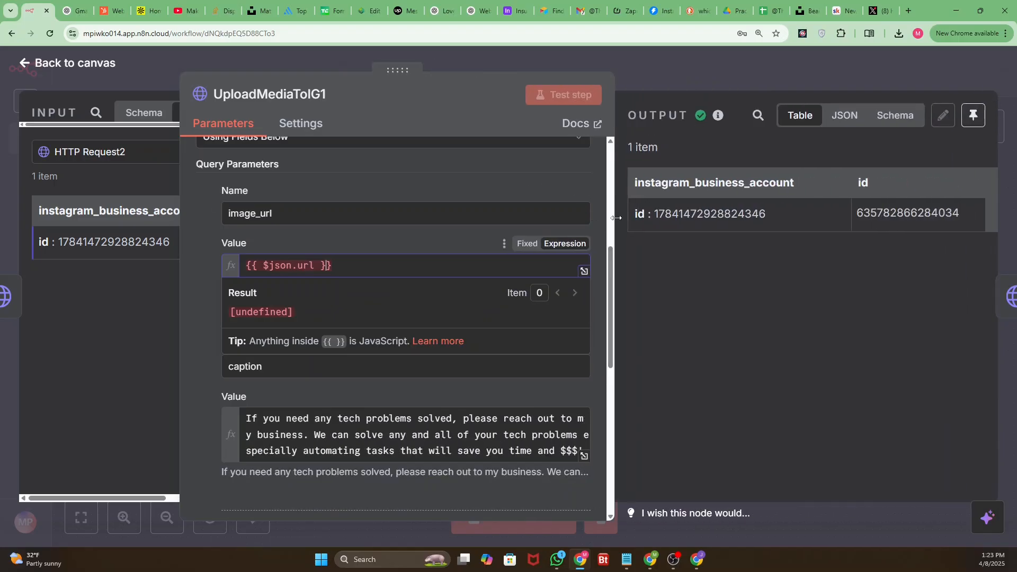
left_click(175, 233)
left_click_drag(175, 233, 299, 236)
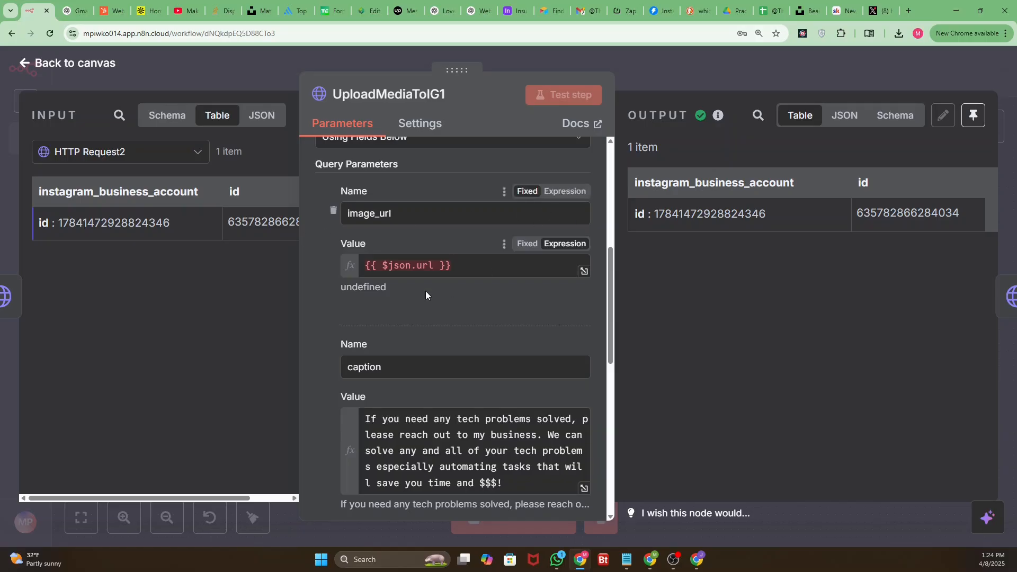
left_click(467, 268)
key("ctrl+a")
key("BackSpace")
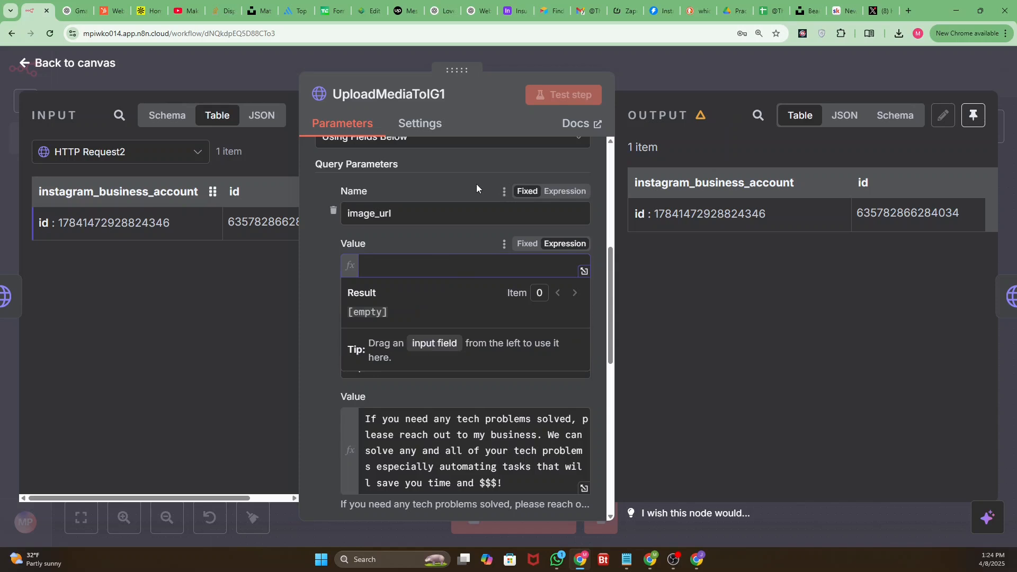
left_click(476, 183)
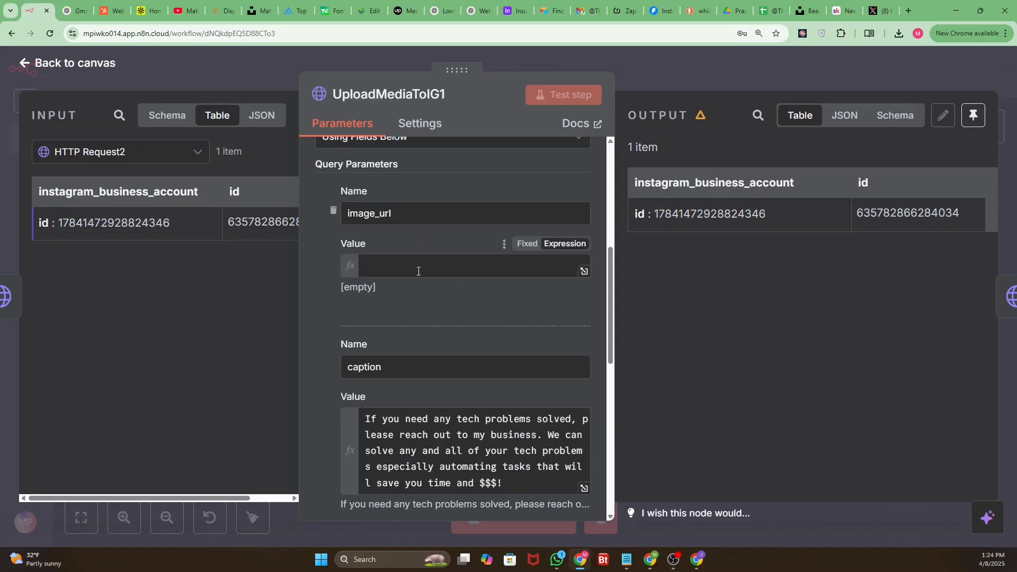
Clear the caption query parameter's value in UploadMediaToIG1
scroll(423, 305, "down", 4)
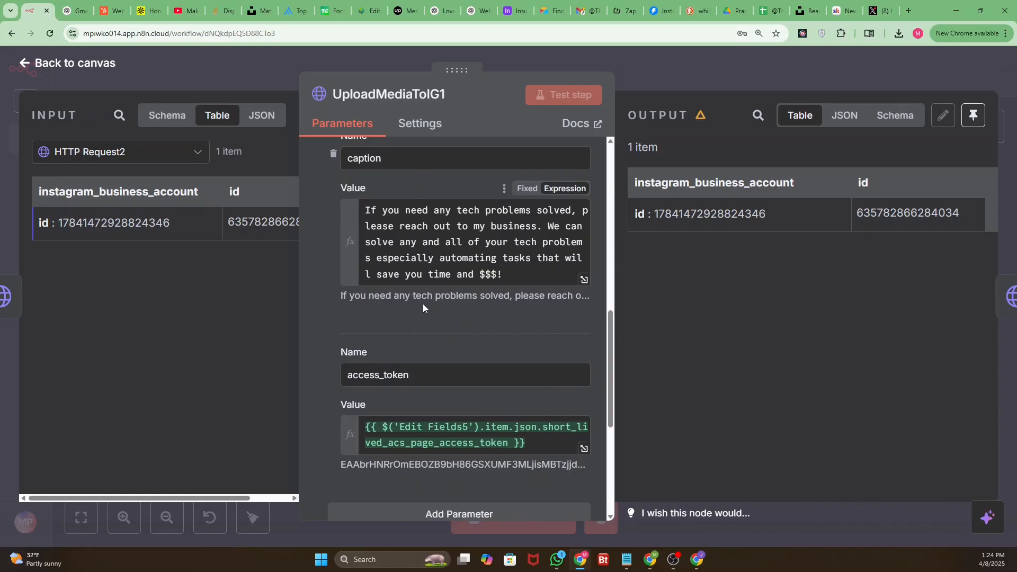
left_click(421, 217)
double_click(409, 266)
key("ctrl+a")
key("BackSpace")
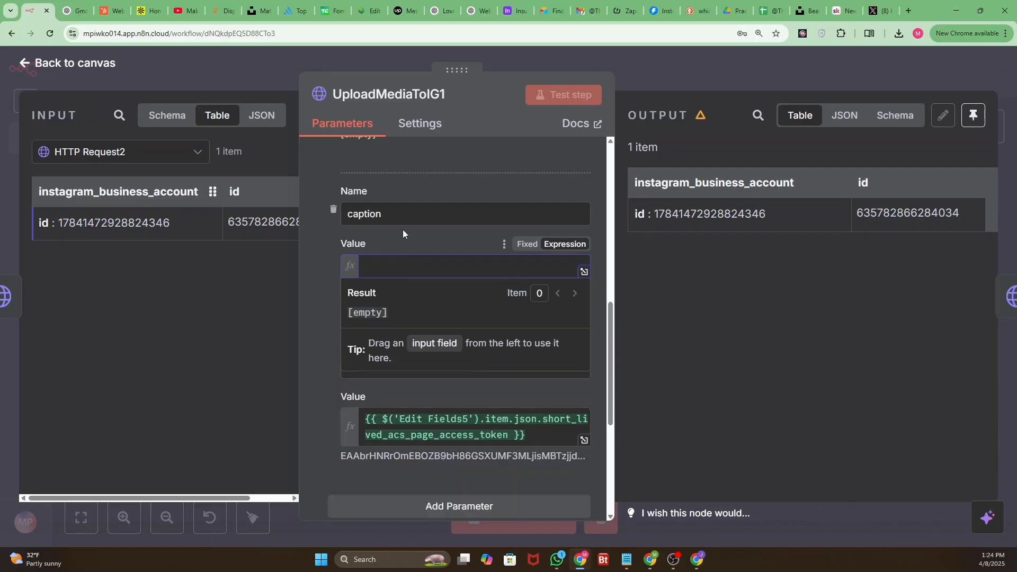
left_click(402, 230)
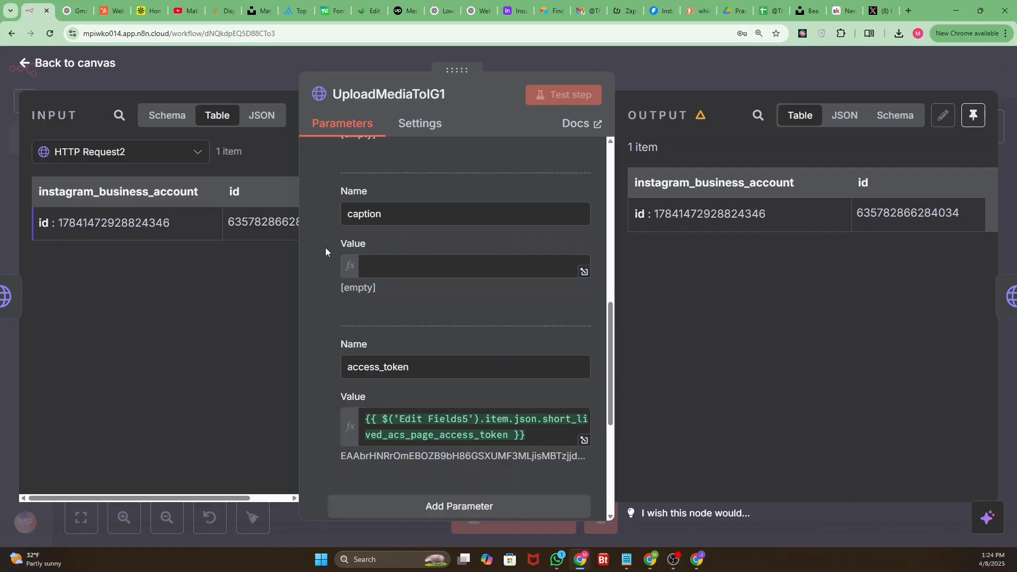
Check UploadMediaToIG1's access_token expression and the settings around it, returning to the canvas
triple_click(460, 419)
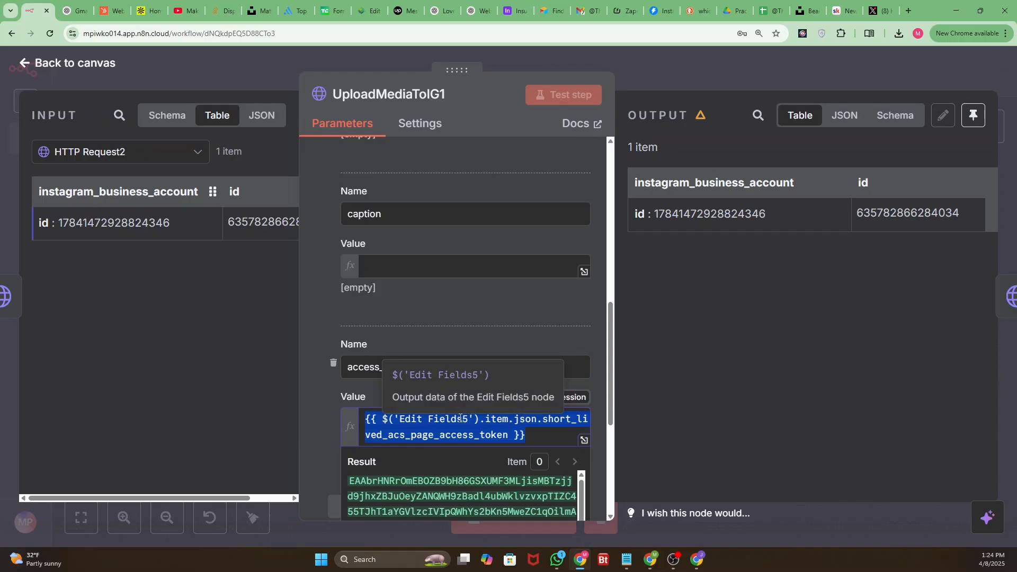
left_click(440, 337)
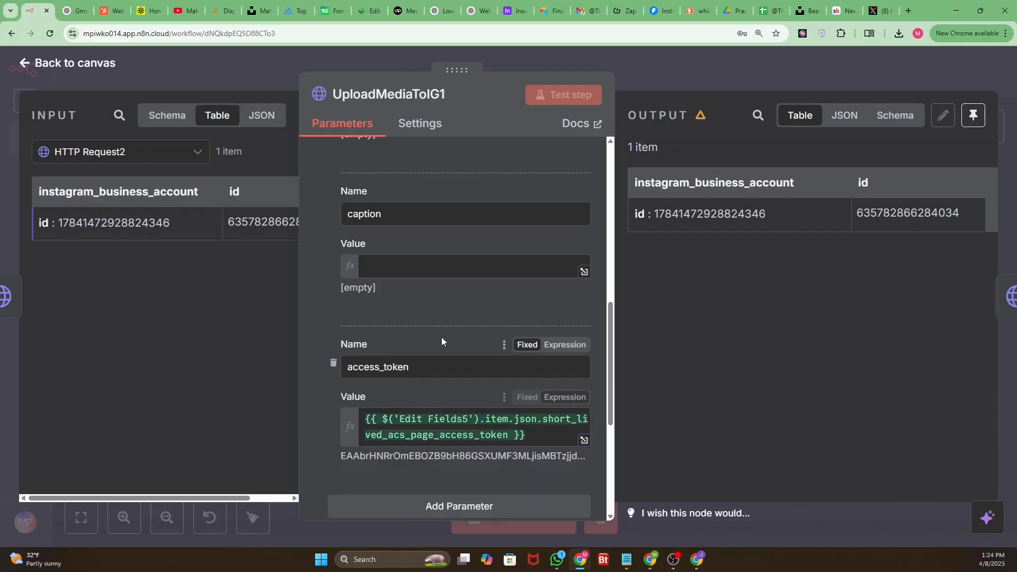
scroll(313, 326, "down", 4)
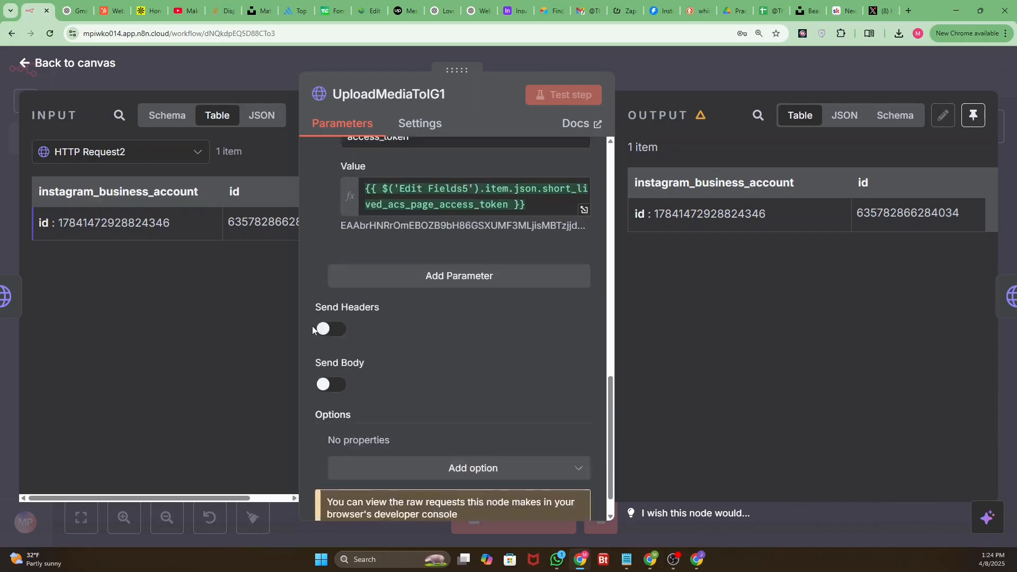
scroll(312, 326, "up", 4)
scroll(312, 326, "up", 6)
scroll(313, 326, "down", 8)
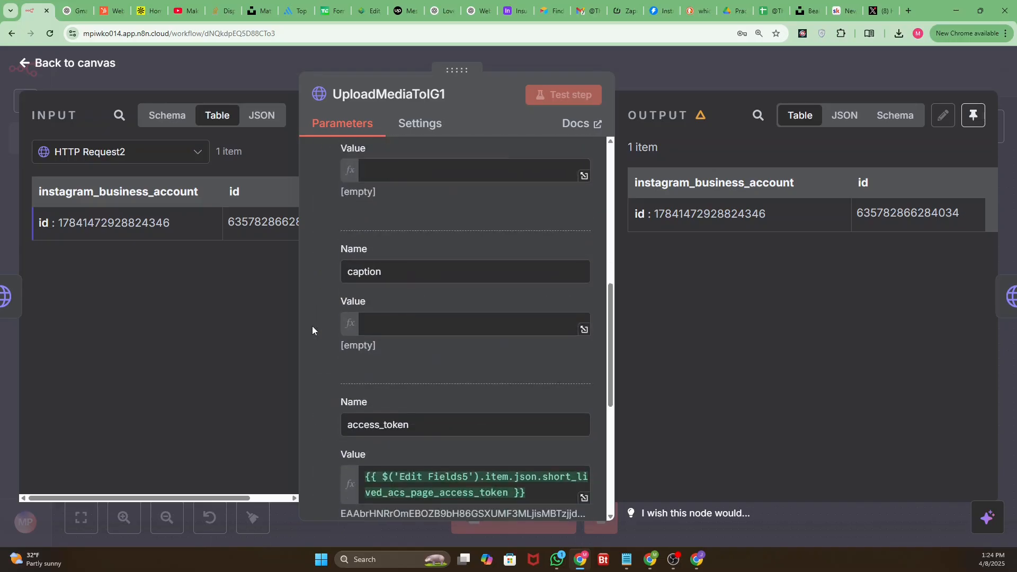
left_click(72, 64)
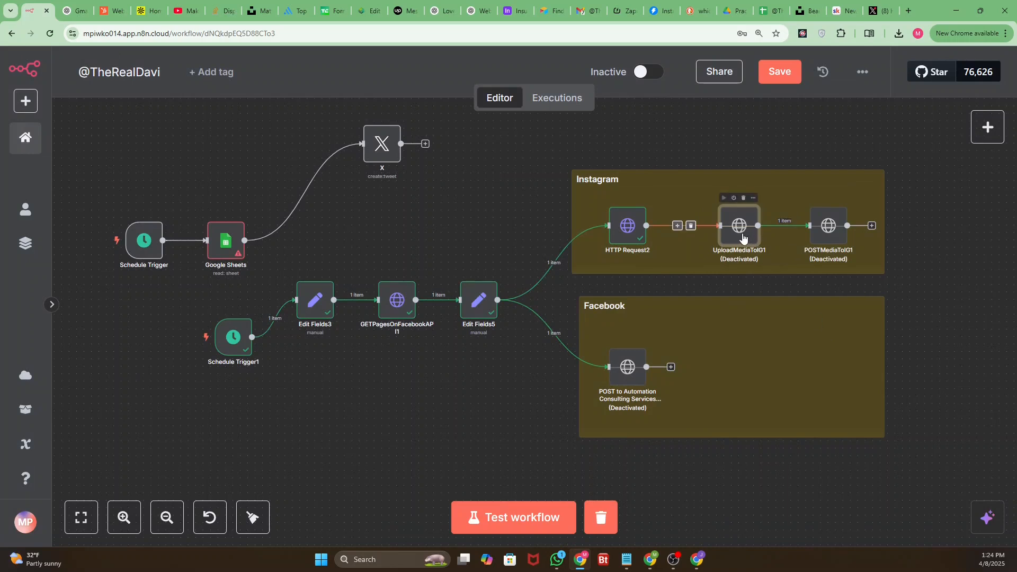
Reactivate the UploadMediaToIG1 and POSTMediaToIG1 nodes, and briefly check UploadMediaToIG1's parameters
key("d")
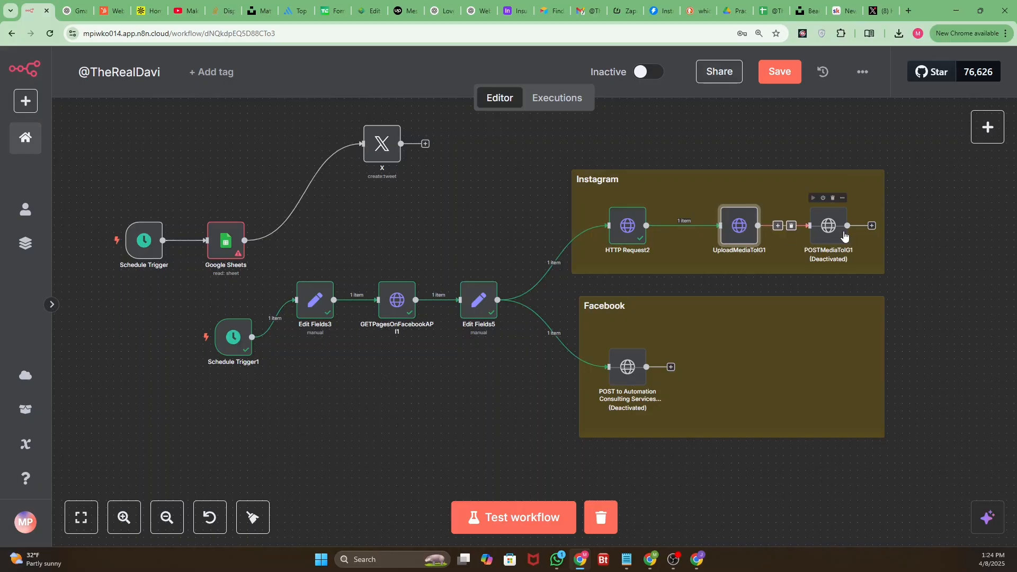
left_click(824, 233)
key("d")
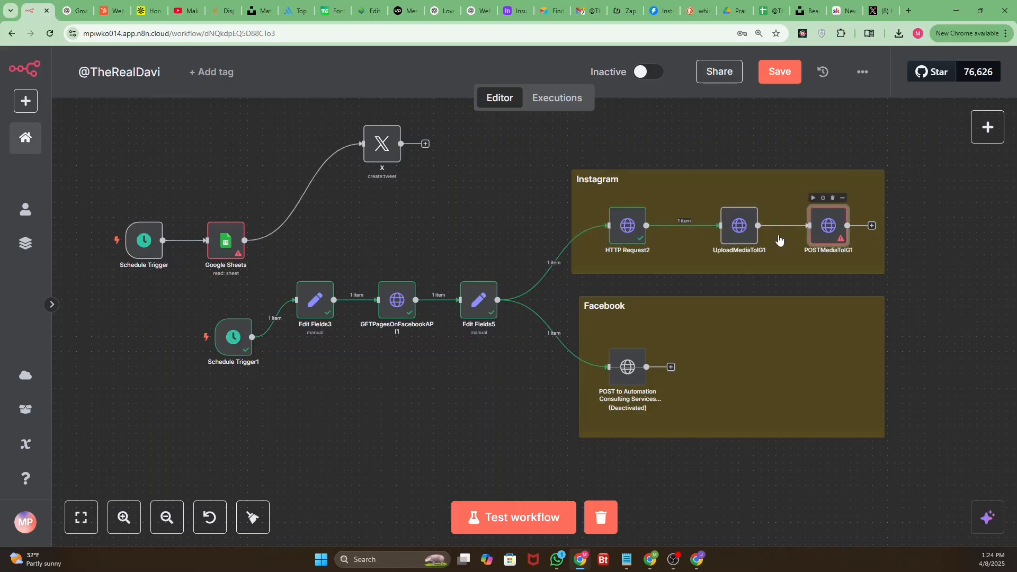
double_click(739, 227)
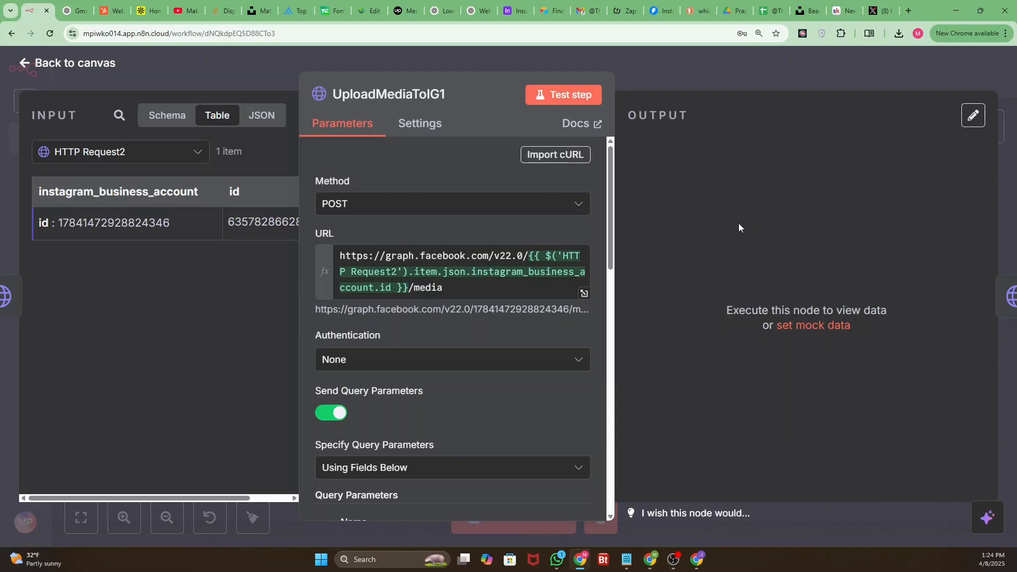
key("Escape")
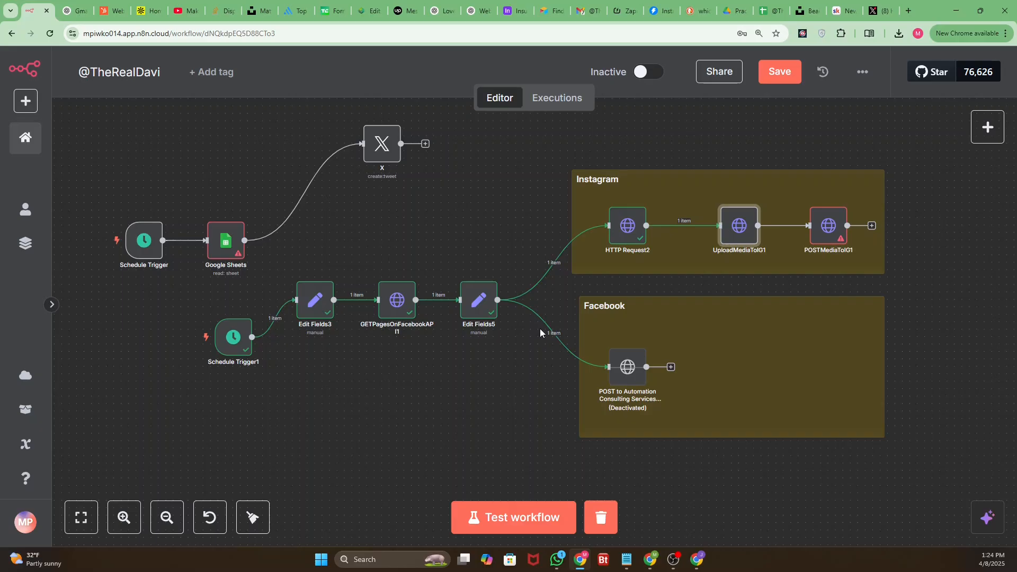
Disconnect the X node from Google Sheets and connect Google Sheets' output to Edit Fields3
left_click_drag(373, 143, 305, 166)
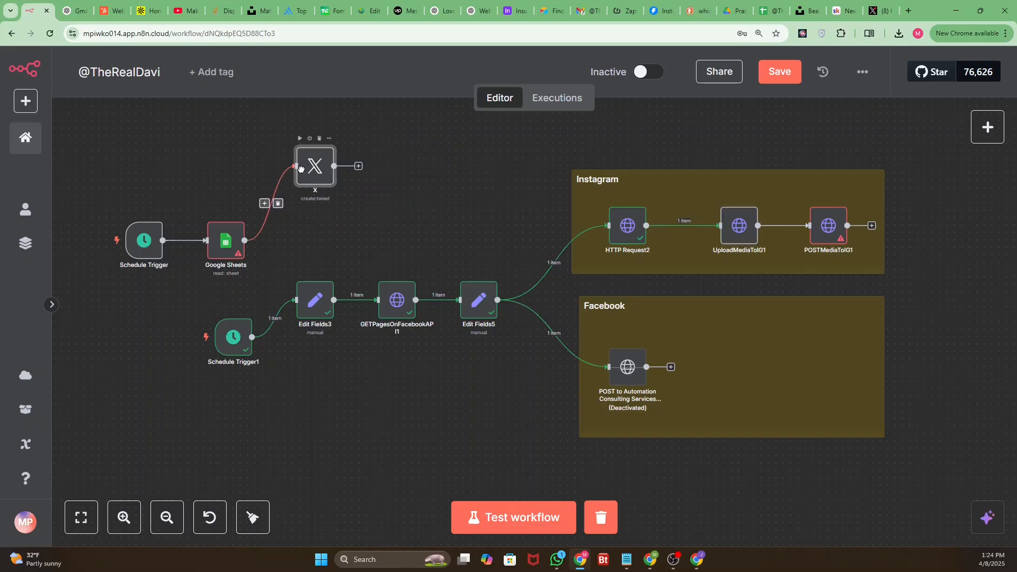
left_click(279, 205)
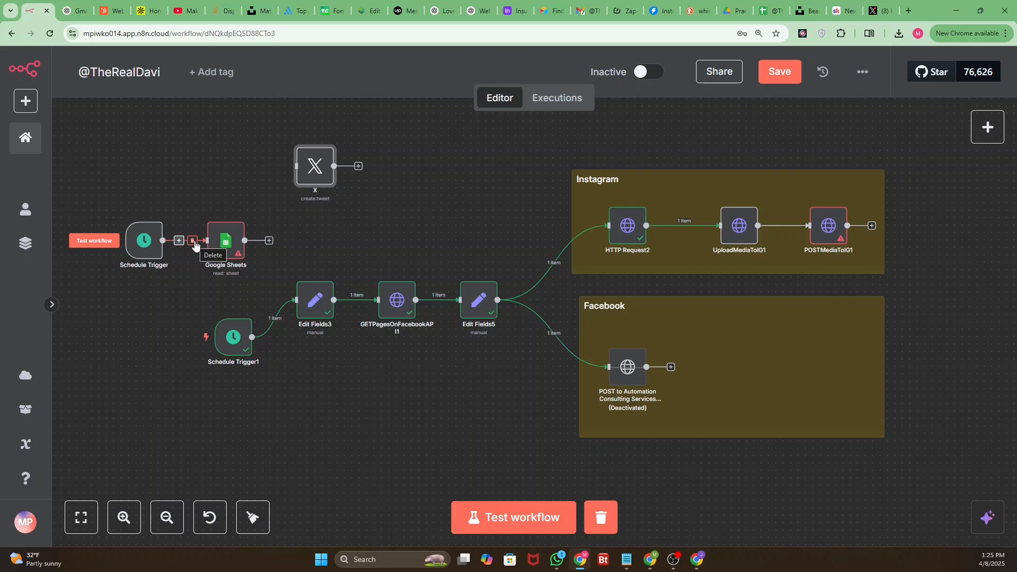
left_click_drag(112, 195, 265, 297)
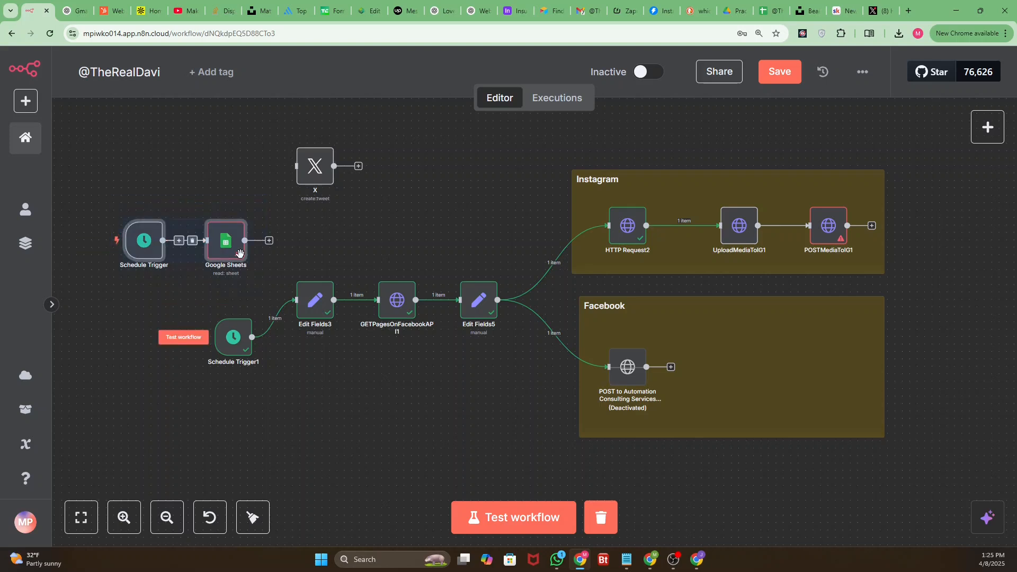
left_click_drag(239, 253, 538, 196)
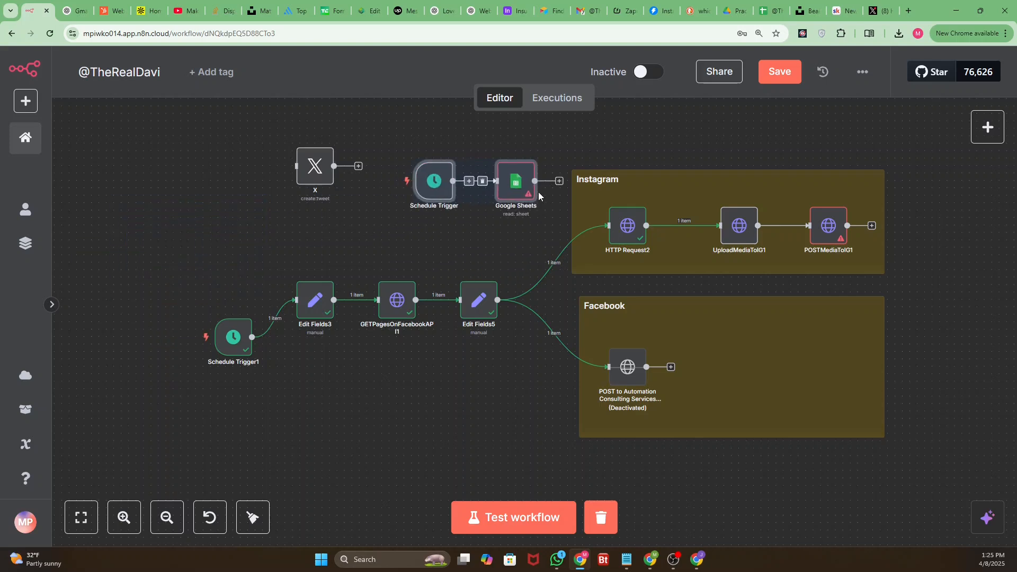
mouse_move(620, 227)
left_click_drag(528, 182, 307, 314)
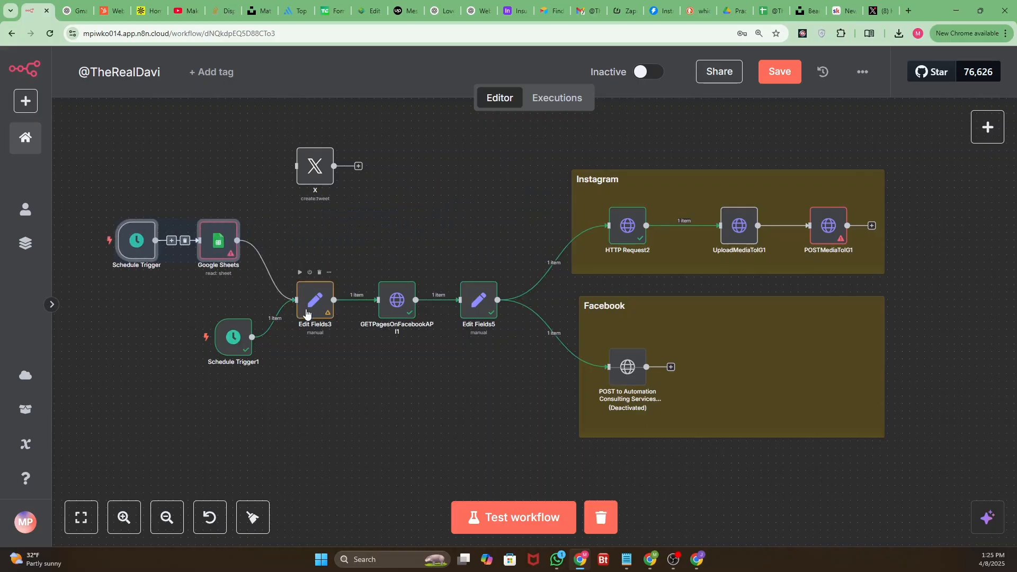
Delete Schedule Trigger1 and align Schedule Trigger and Google Sheets in one row with Edit Fields3
left_click(229, 336)
key("Delete")
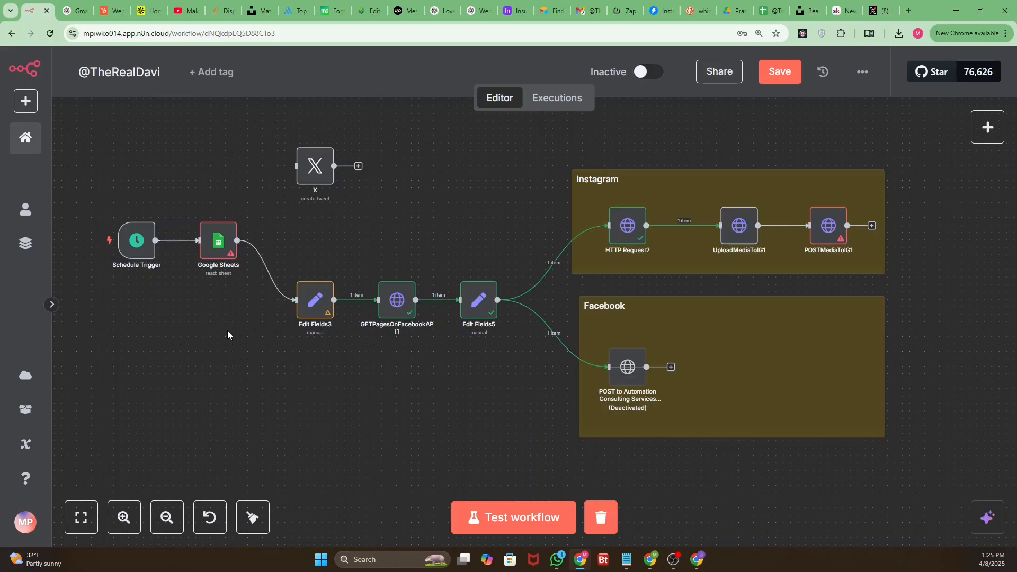
left_click_drag(94, 199, 275, 306)
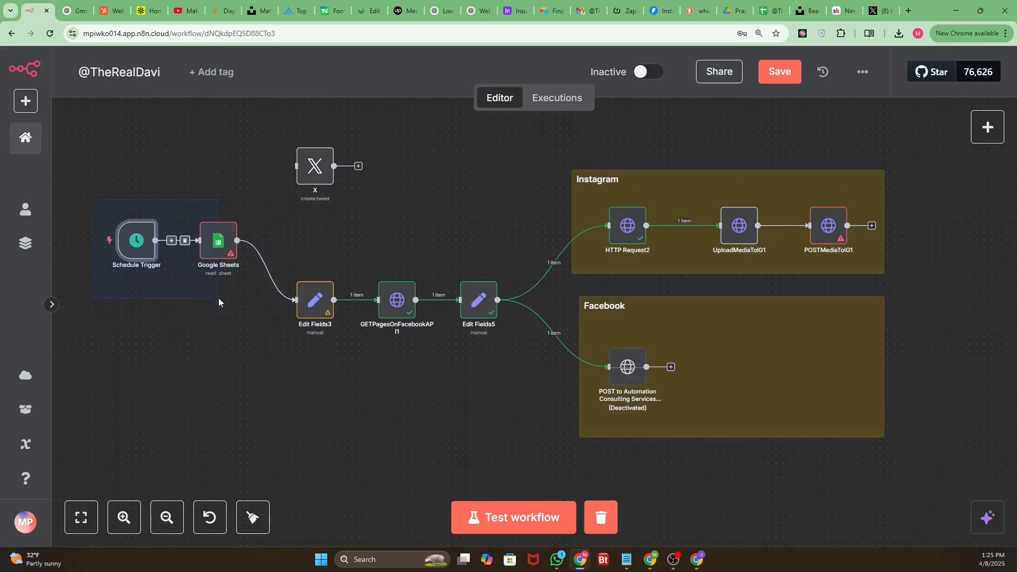
left_click_drag(206, 239, 214, 298)
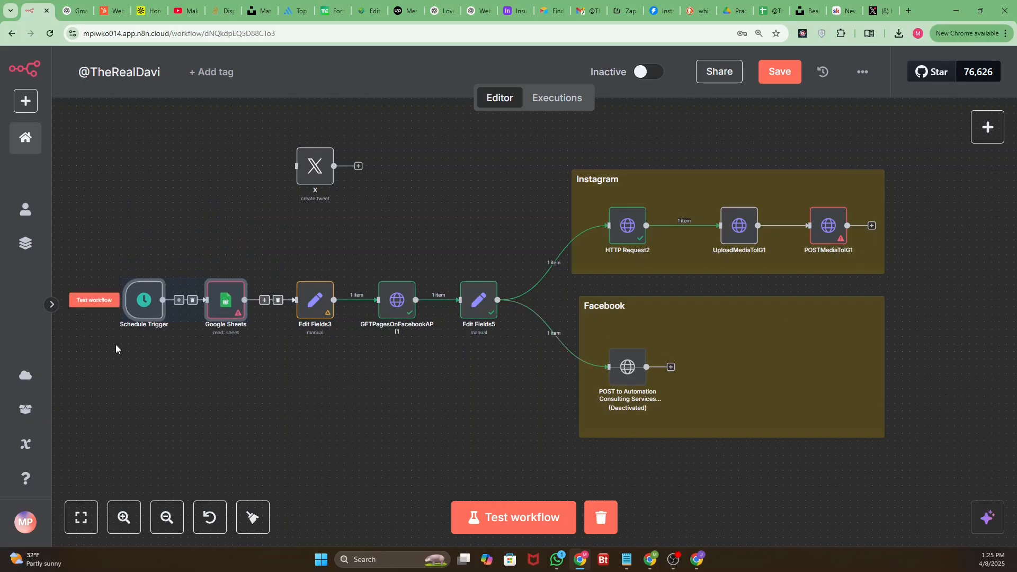
left_click(209, 358)
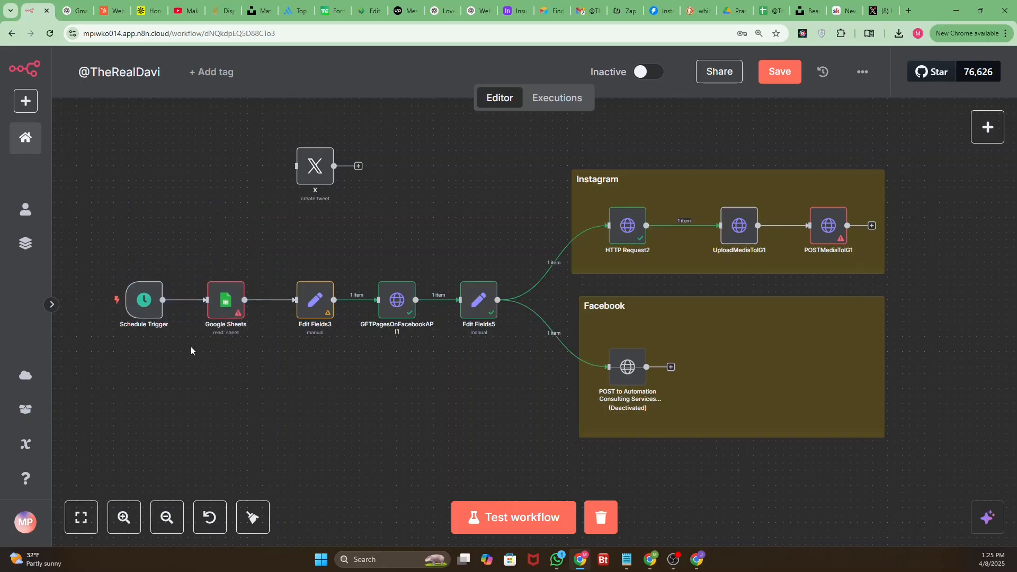
double_click(135, 306)
key("Escape")
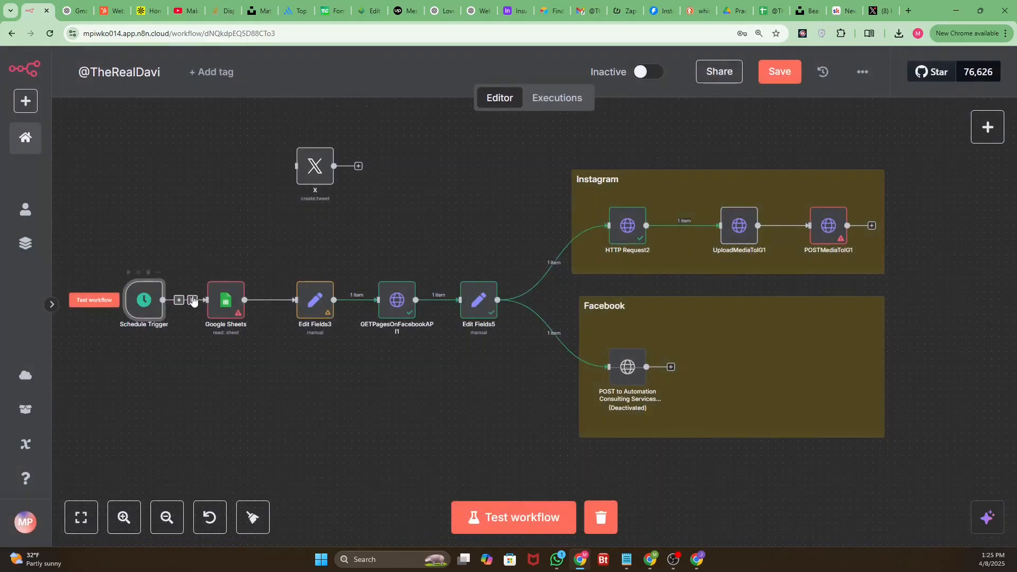
left_click(230, 301)
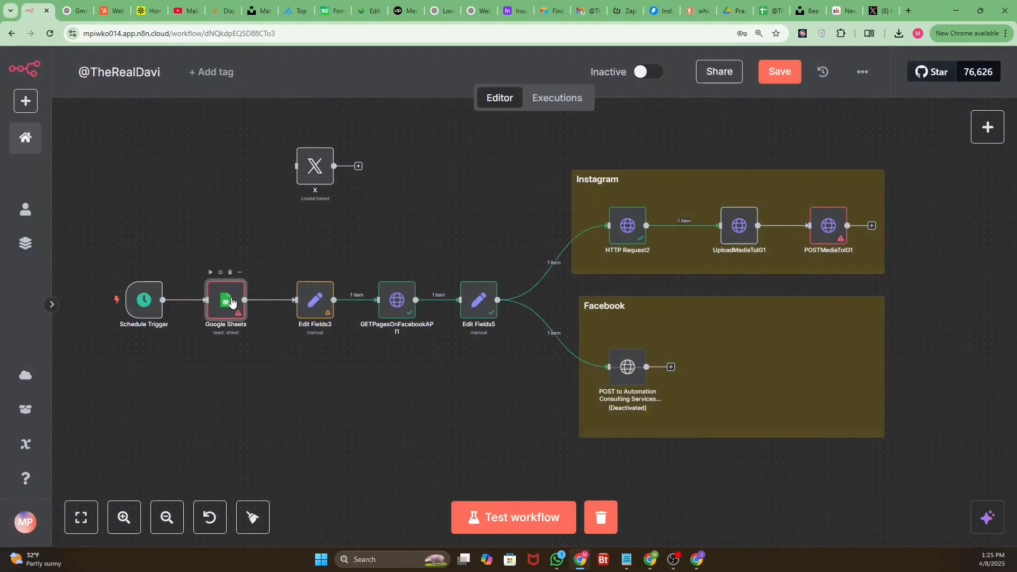
double_click(232, 302)
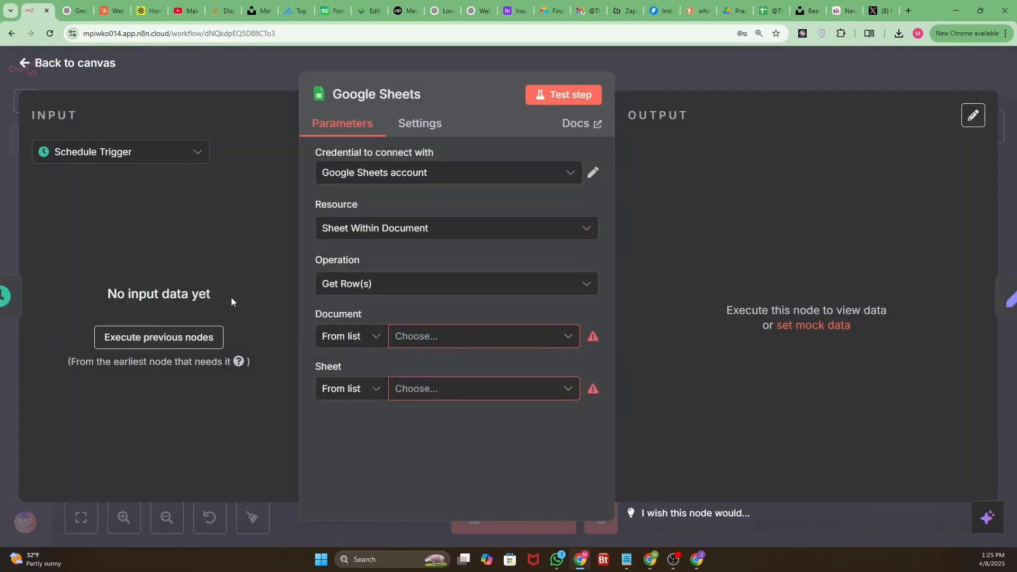
left_click(559, 340)
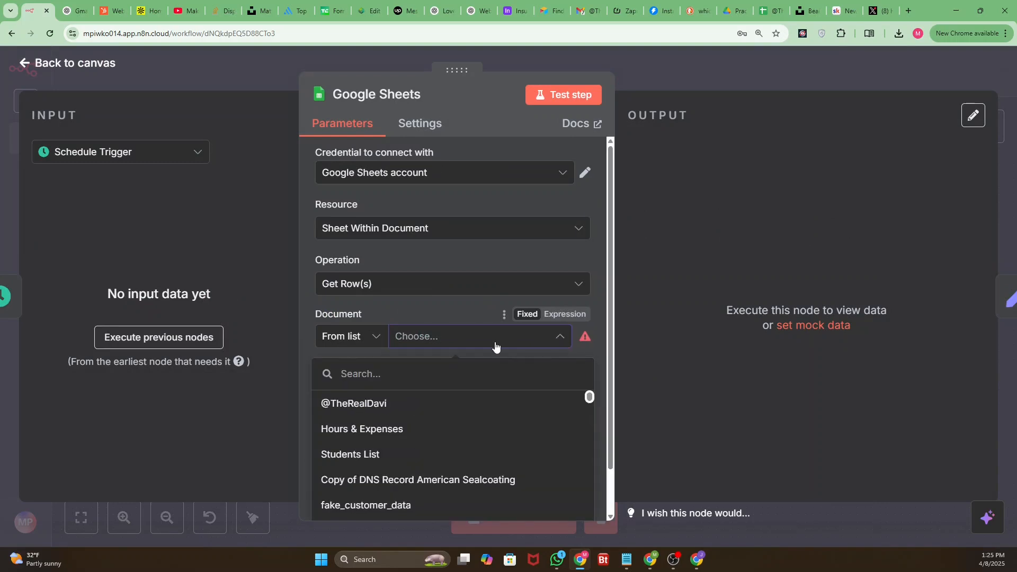
left_click(338, 404)
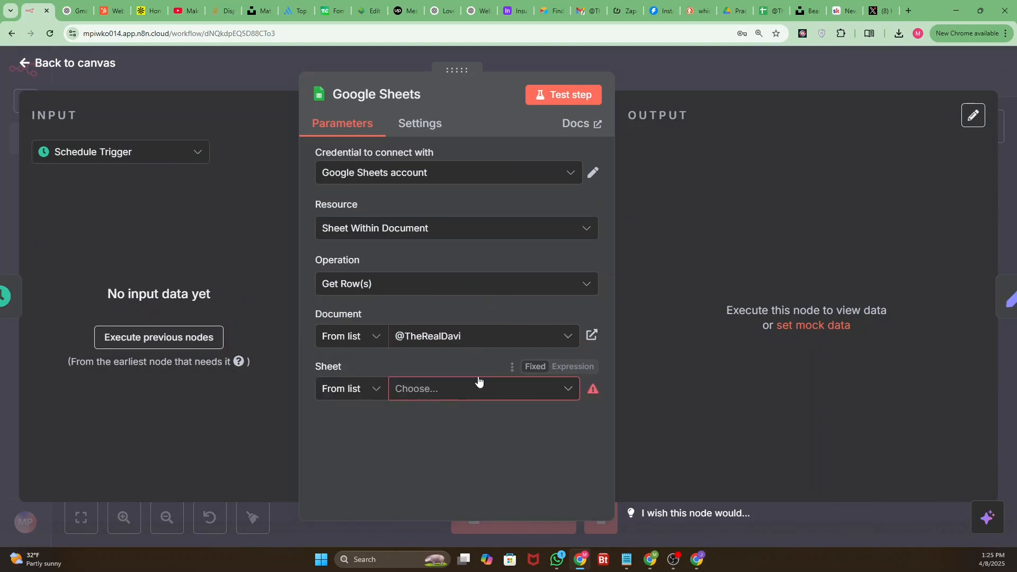
left_click(535, 391)
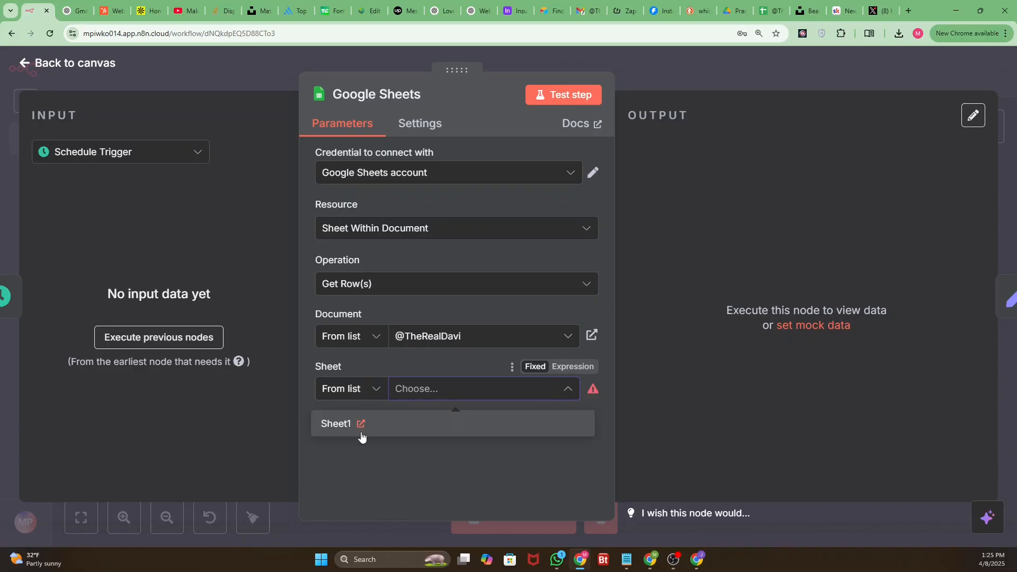
left_click(362, 434)
Examine the Google Sheets node's filter settings and the choices available for its Sheet field
scroll(489, 421, "down", 3)
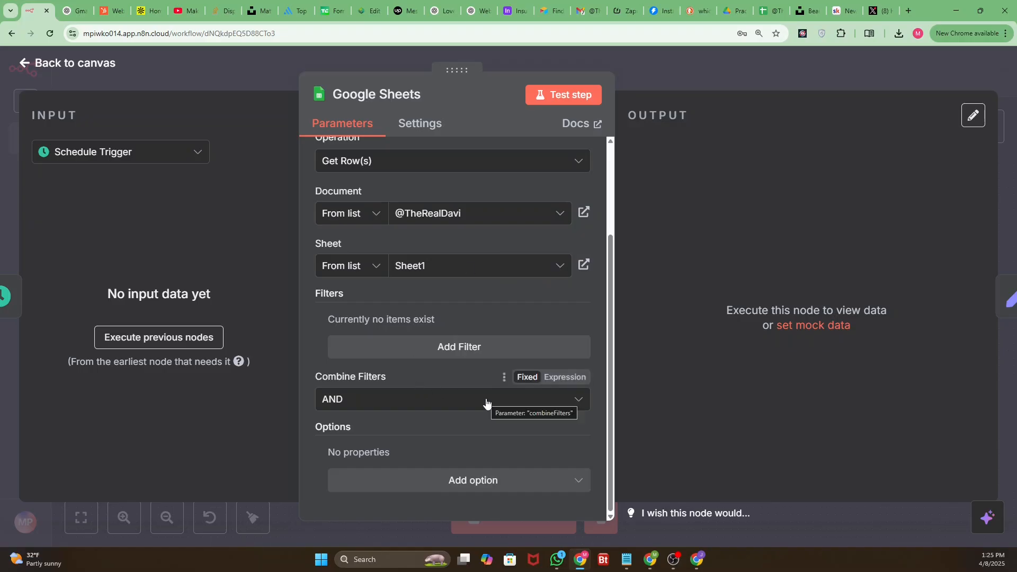
scroll(477, 269, "up", 2)
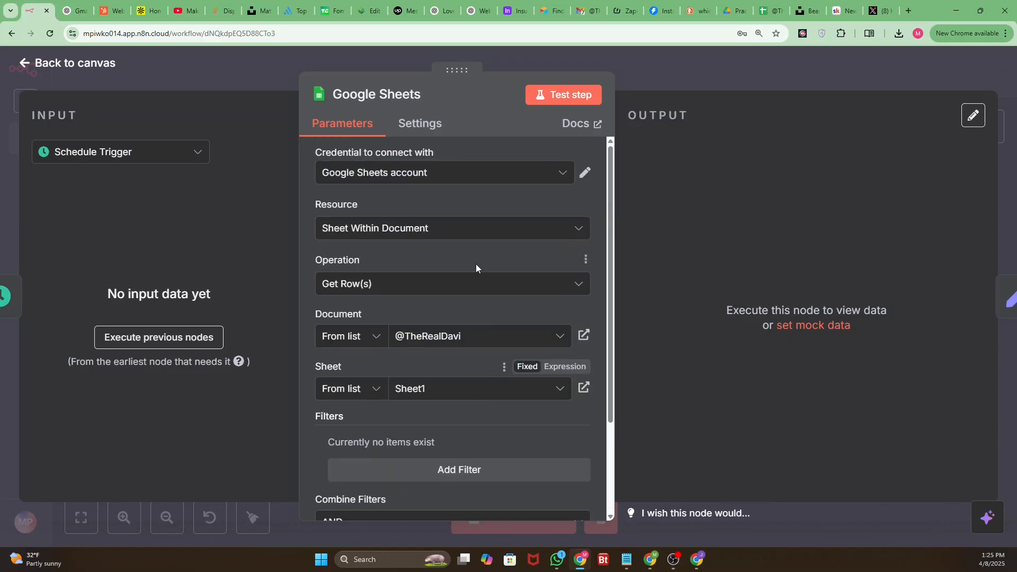
scroll(476, 268, "down", 2)
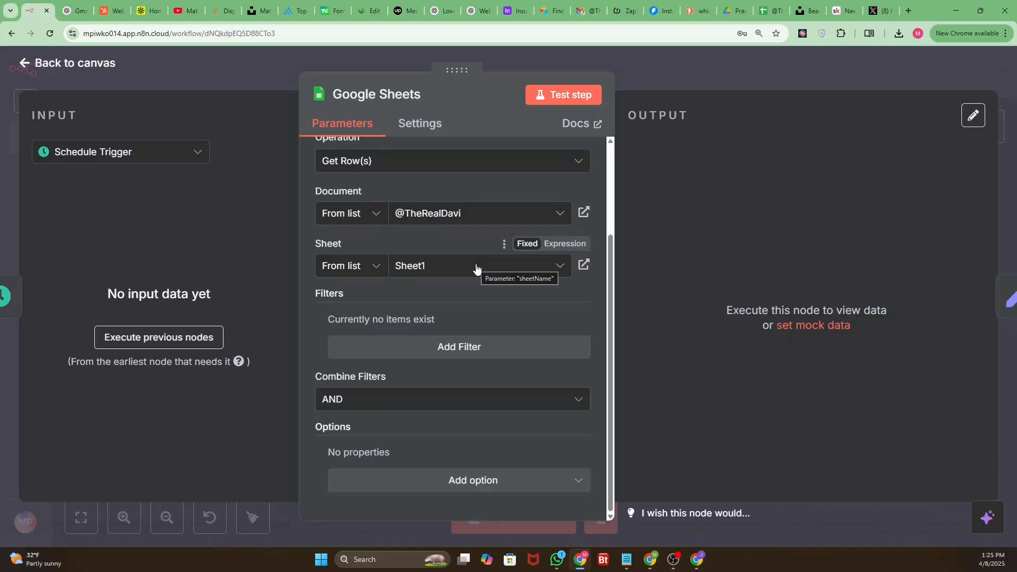
left_click(560, 266)
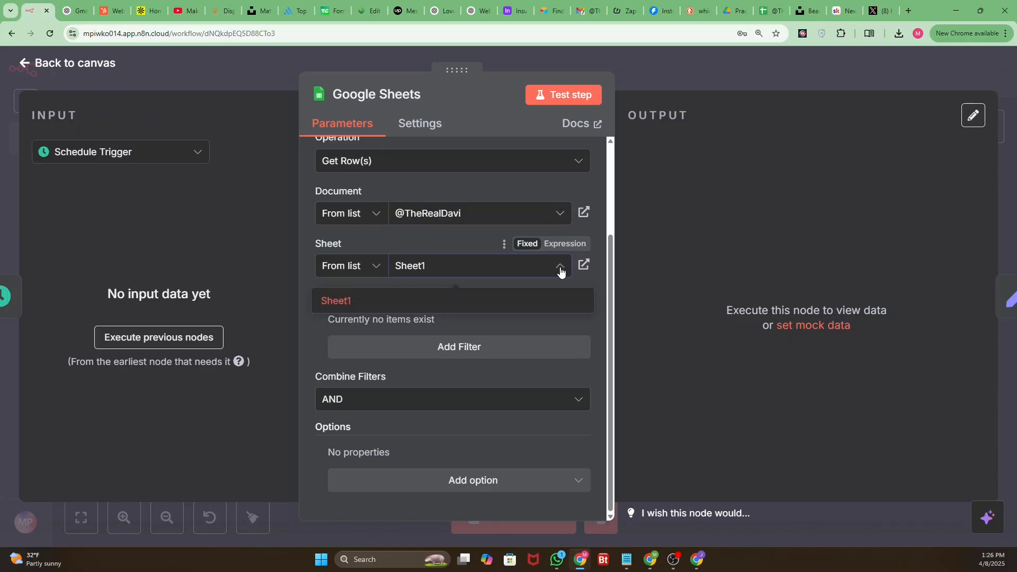
left_click(435, 236)
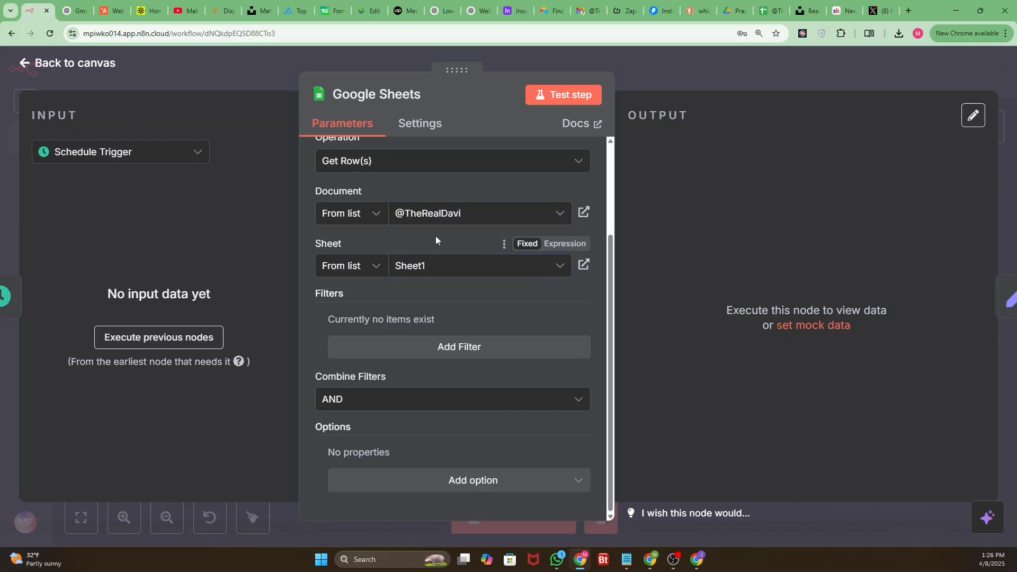
left_click(506, 244)
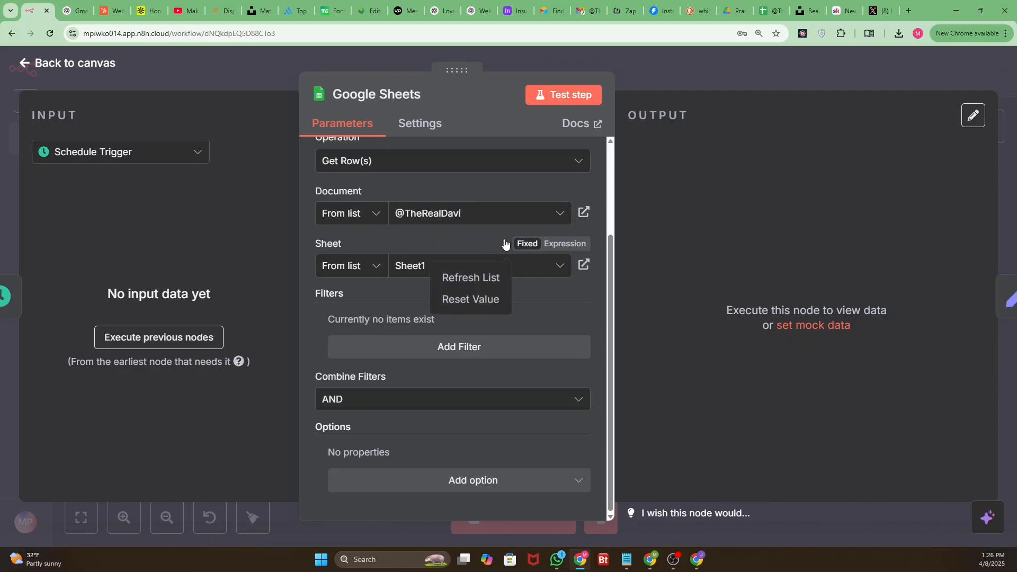
left_click(460, 245)
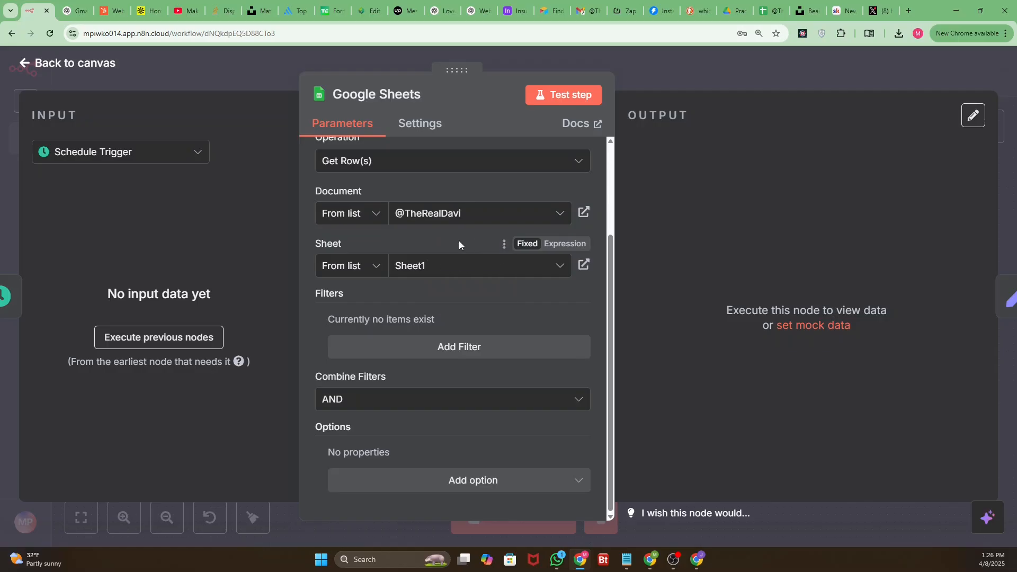
left_click(765, 9)
left_click(167, 204)
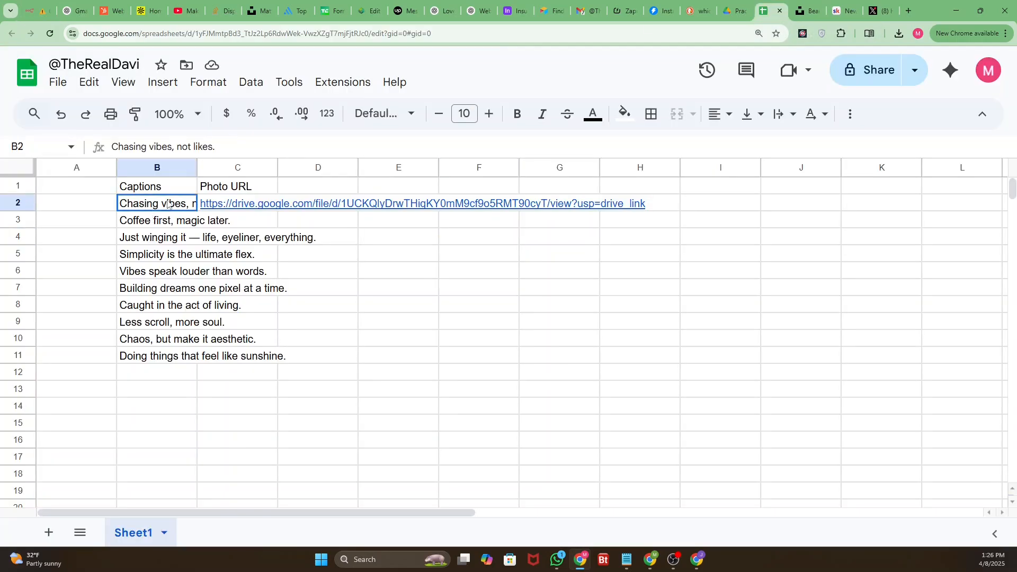
left_click_drag(168, 204, 157, 361)
left_click(157, 362)
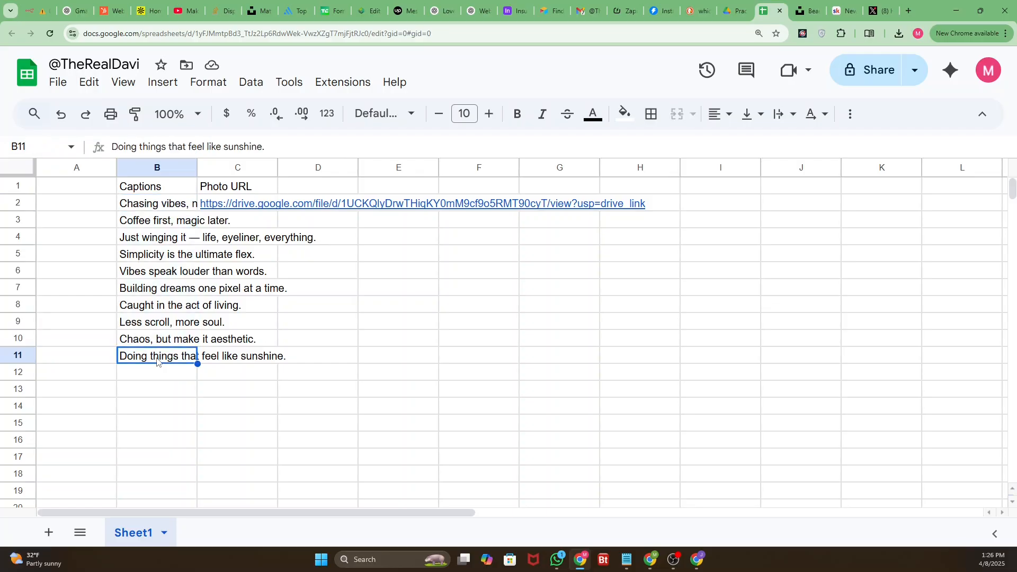
left_click(162, 208)
left_click_drag(163, 208, 172, 355)
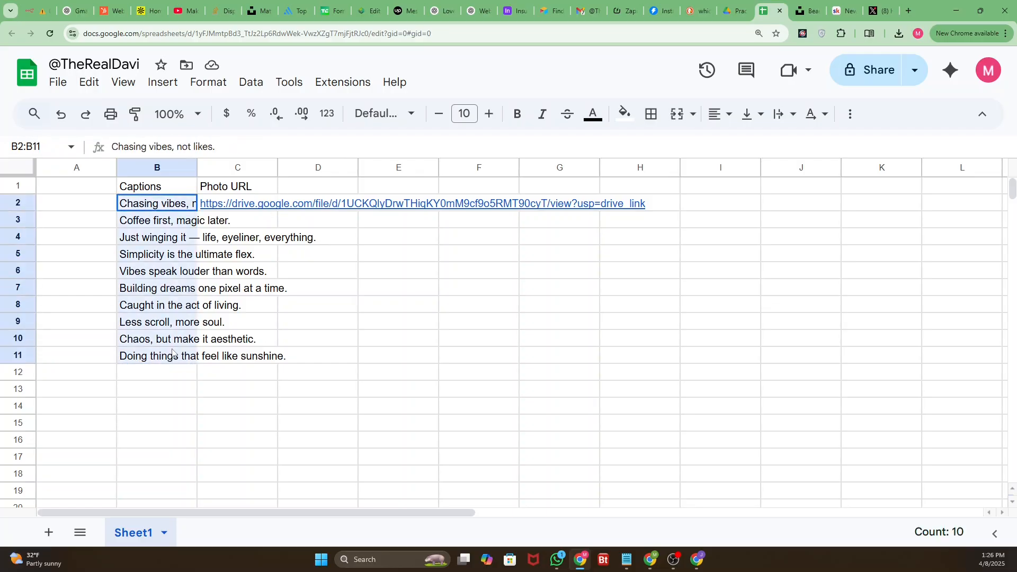
left_click(121, 321)
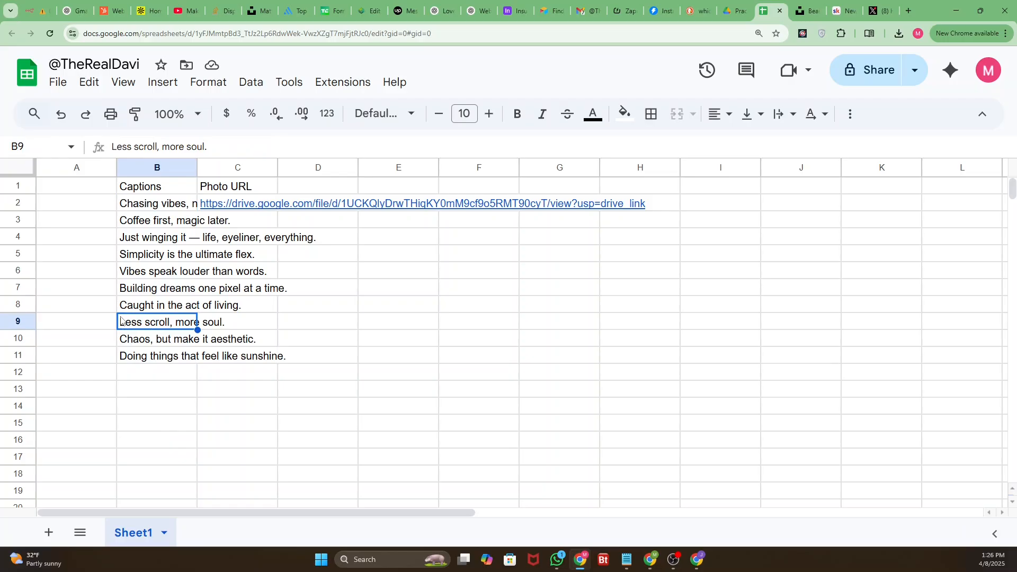
left_click_drag(145, 211, 135, 356)
left_click(134, 357)
left_click_drag(173, 207, 155, 362)
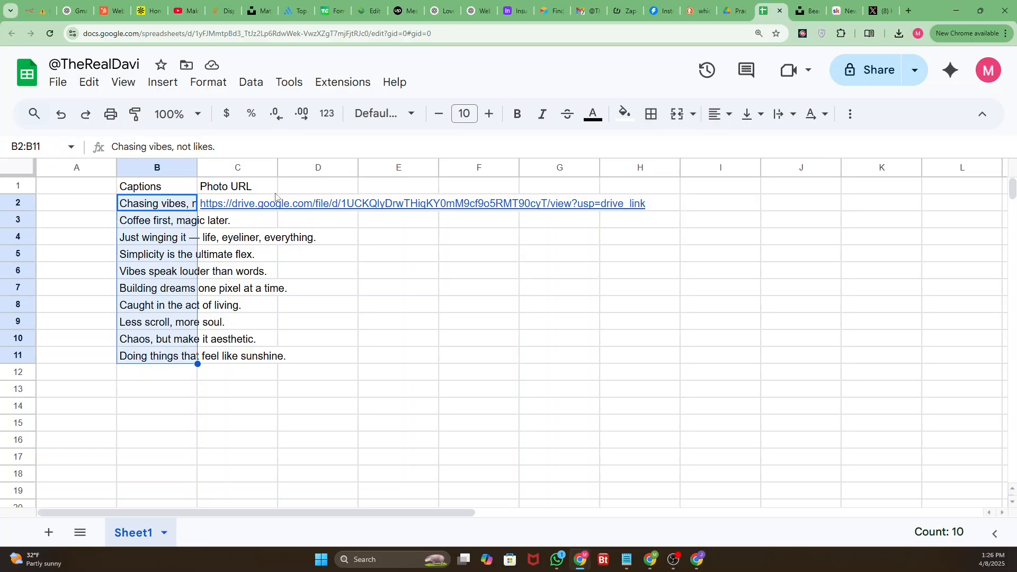
Examine the Photo URL column beside the captions, including the Drive photo link in row 2 and the cells down to row 11
left_click_drag(274, 190, 275, 206)
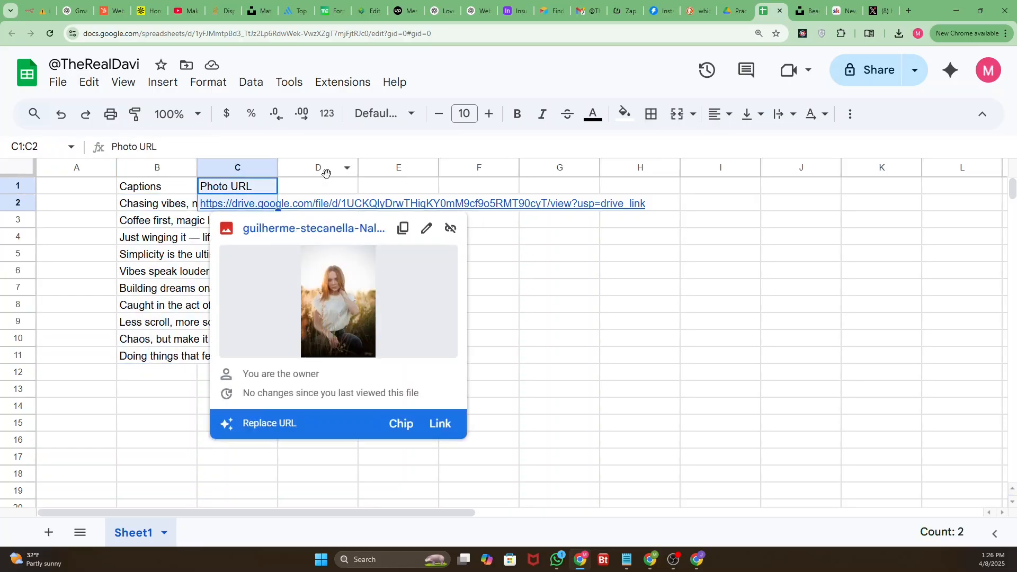
left_click(321, 193)
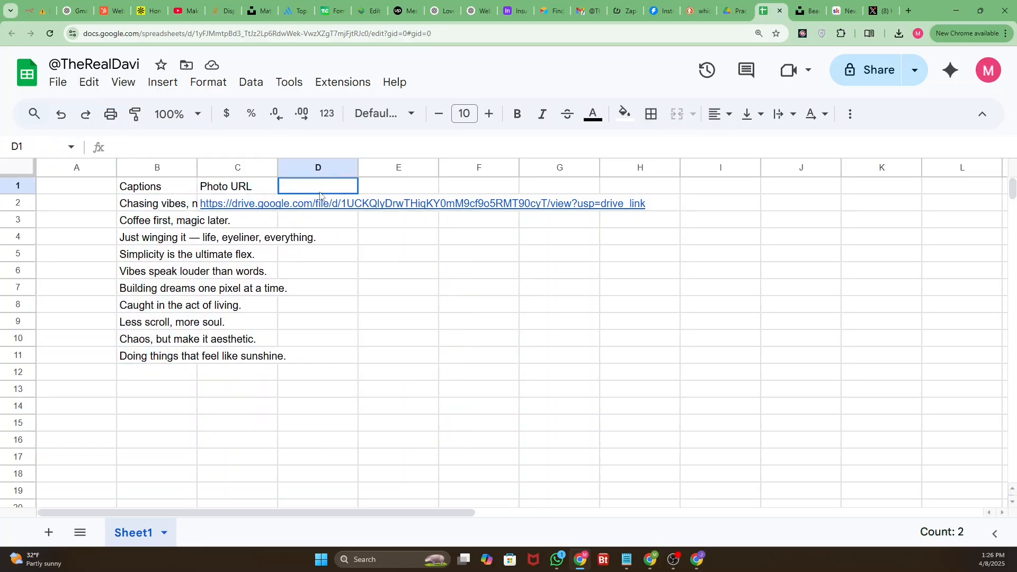
left_click(275, 203)
left_click_drag(274, 202, 276, 356)
left_click(272, 360)
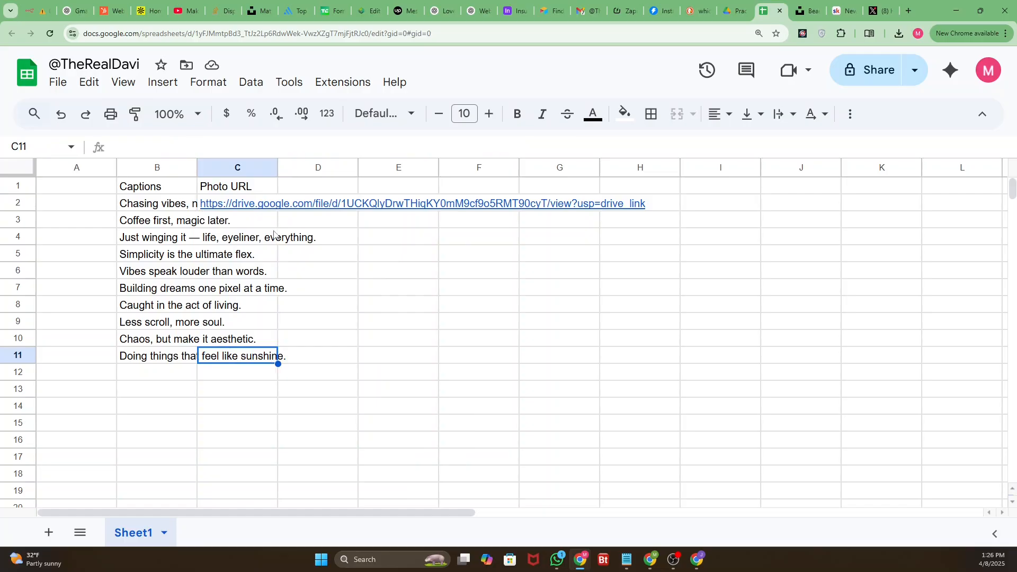
Look over the photo files in the PracticeProgramming Drive folder and return to the captions spreadsheet
left_click(734, 12)
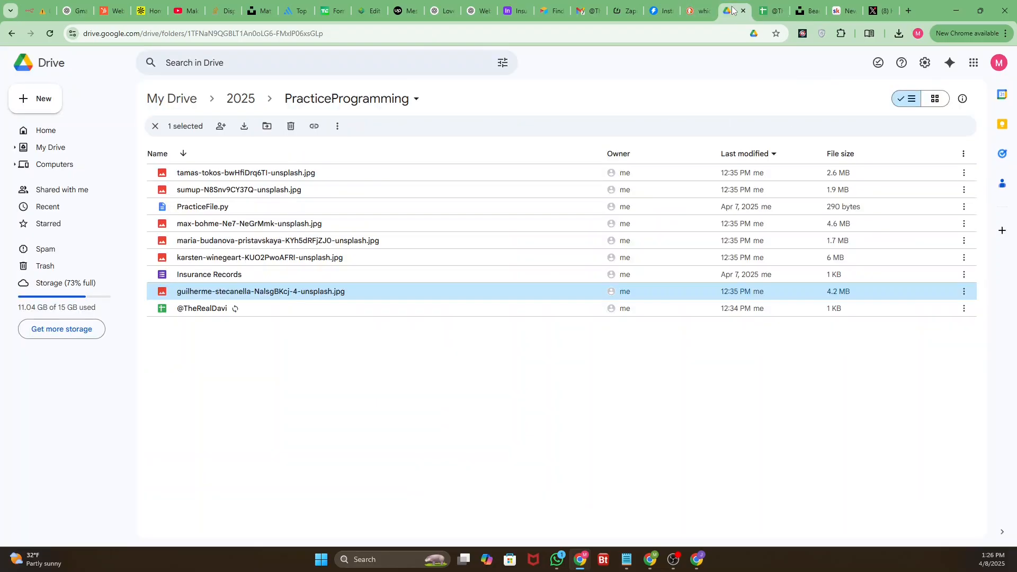
left_click(706, 11)
key("ctrl+shift+Tab")
key("ctrl+Tab")
key("ctrl+Tab")
key("ctrl+Tab")
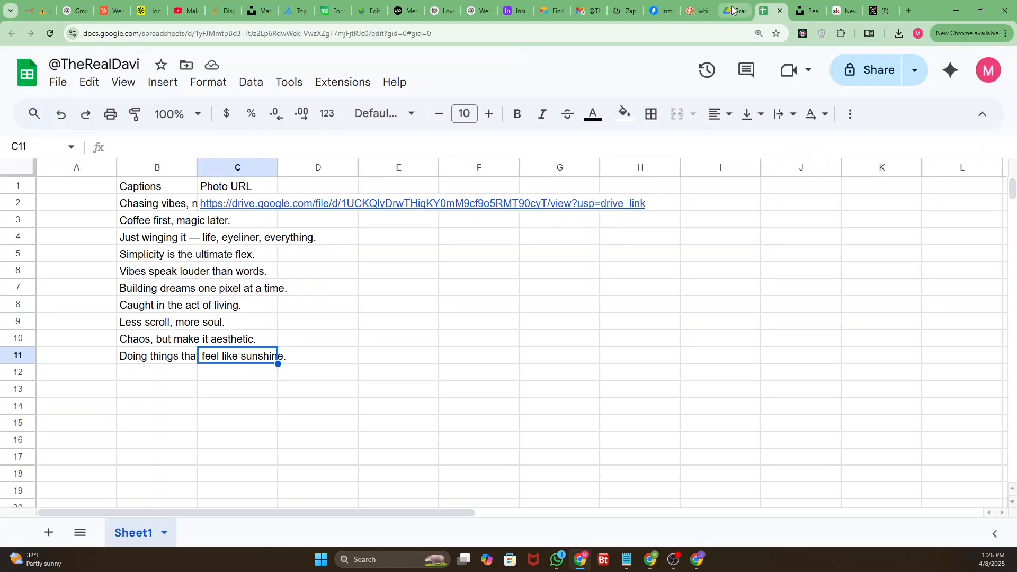
Return to the n8n workflow and review the Google Sheets node's row retrieval settings, including the Combine Filters choices
left_click(33, 10)
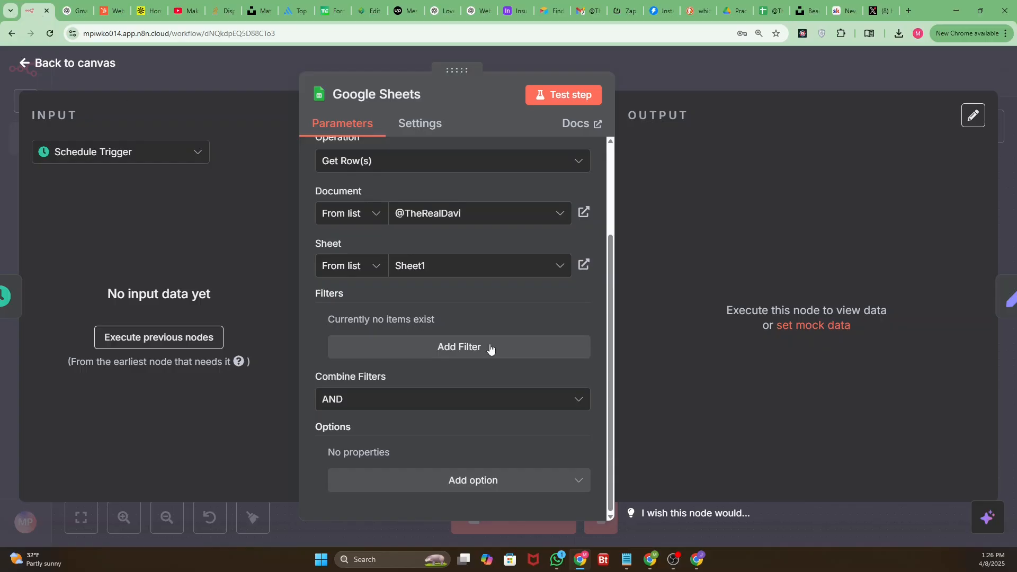
left_click(500, 401)
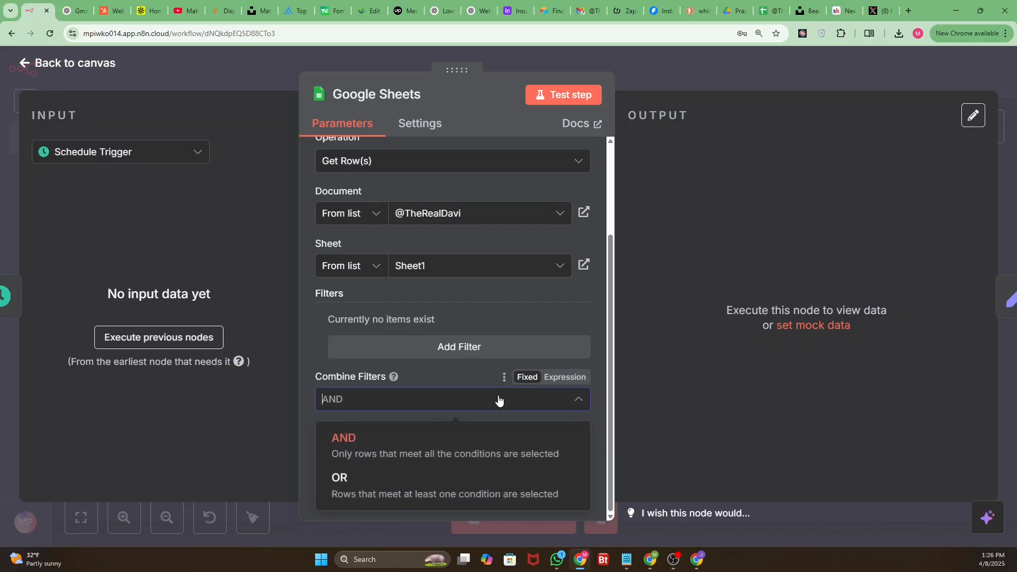
left_click(307, 362)
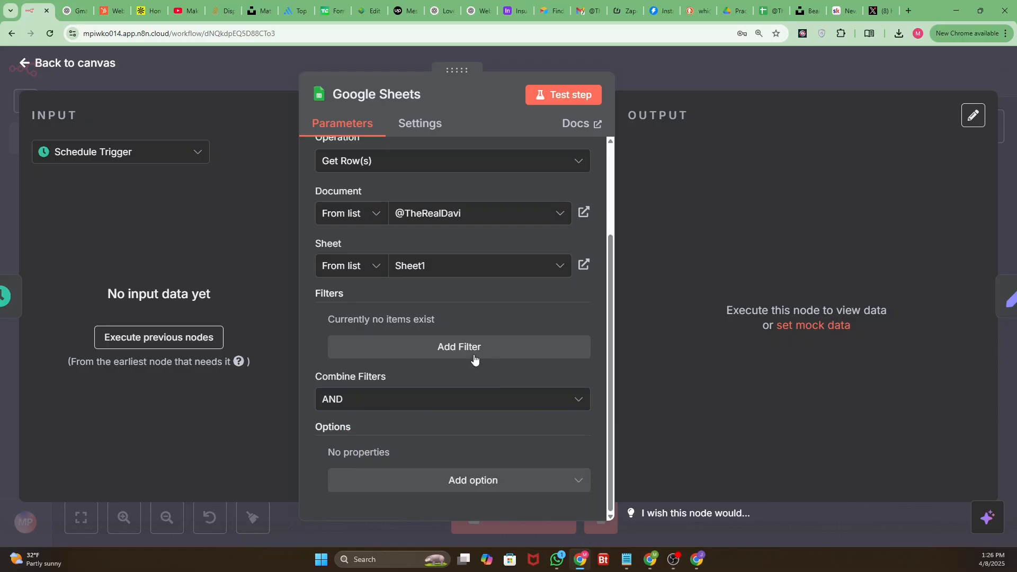
left_click(73, 62)
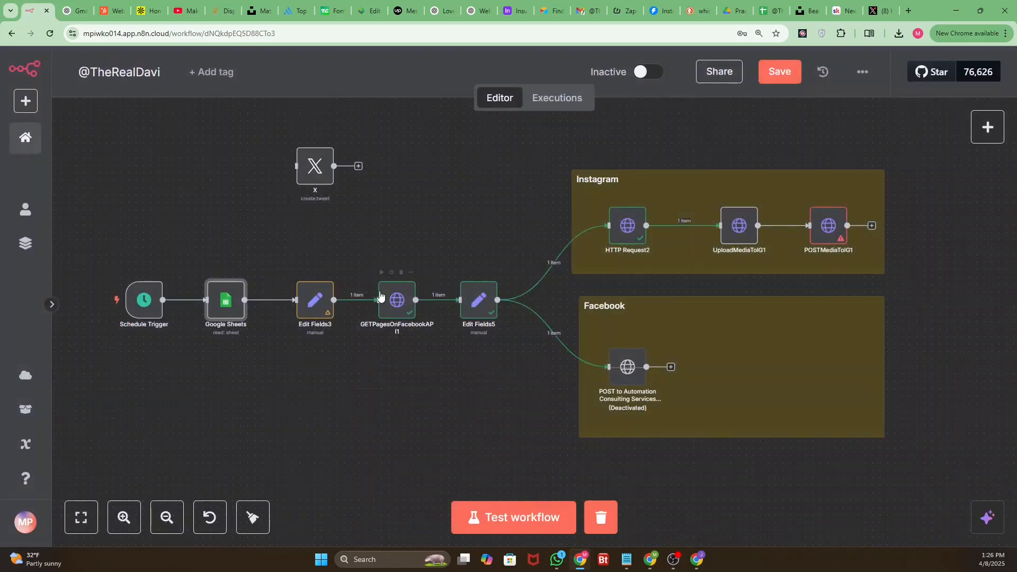
double_click(221, 310)
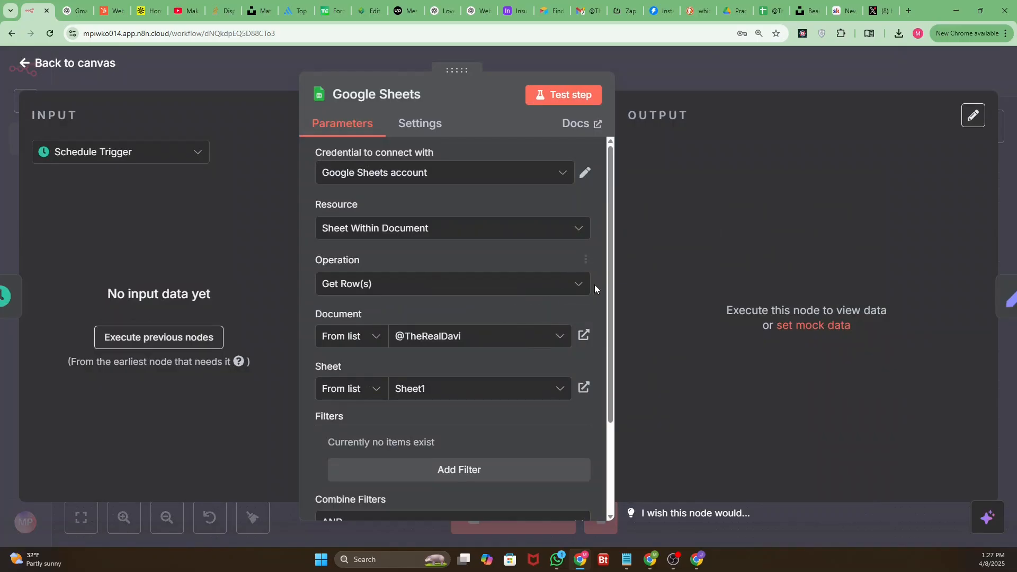
scroll(595, 286, "down", 2)
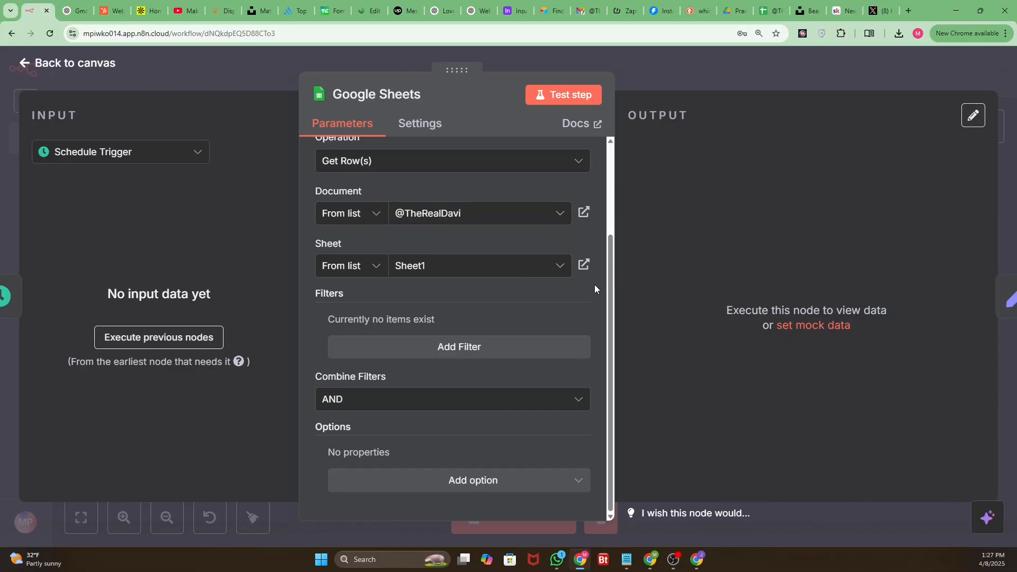
Add a filter on the Captions column to the Google Sheets node's row retrieval from Sheet1
left_click(438, 270)
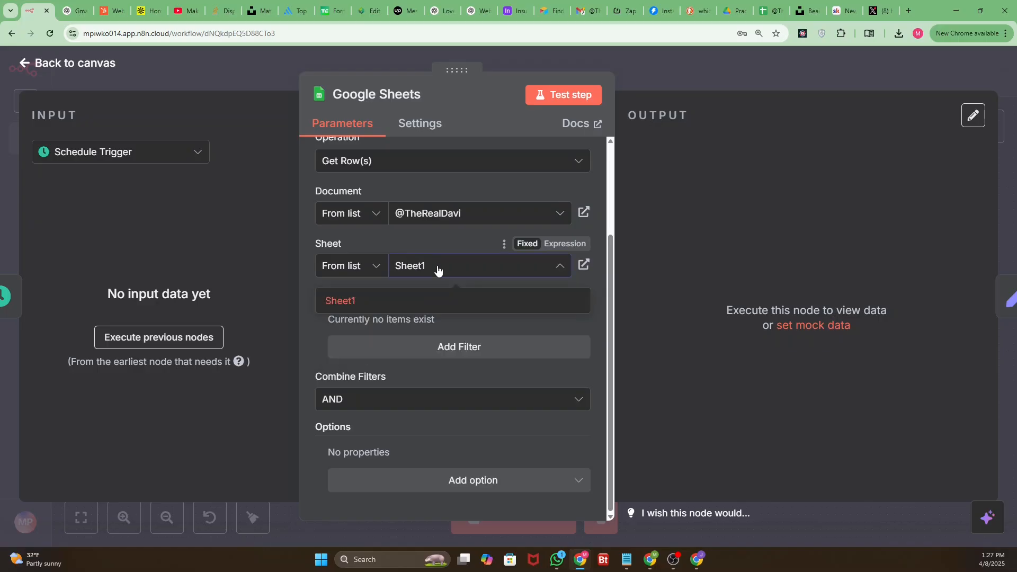
left_click(450, 240)
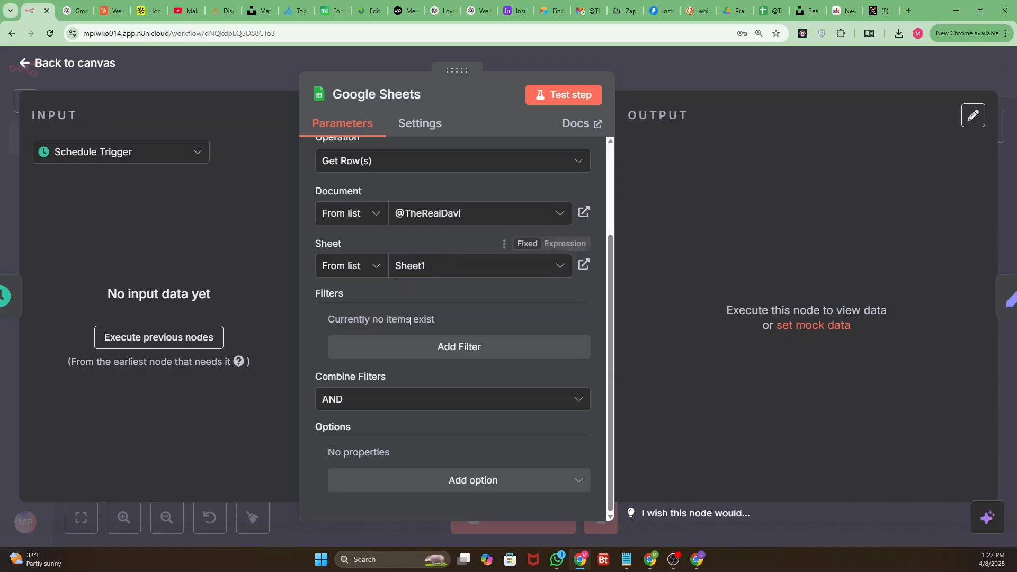
left_click(460, 351)
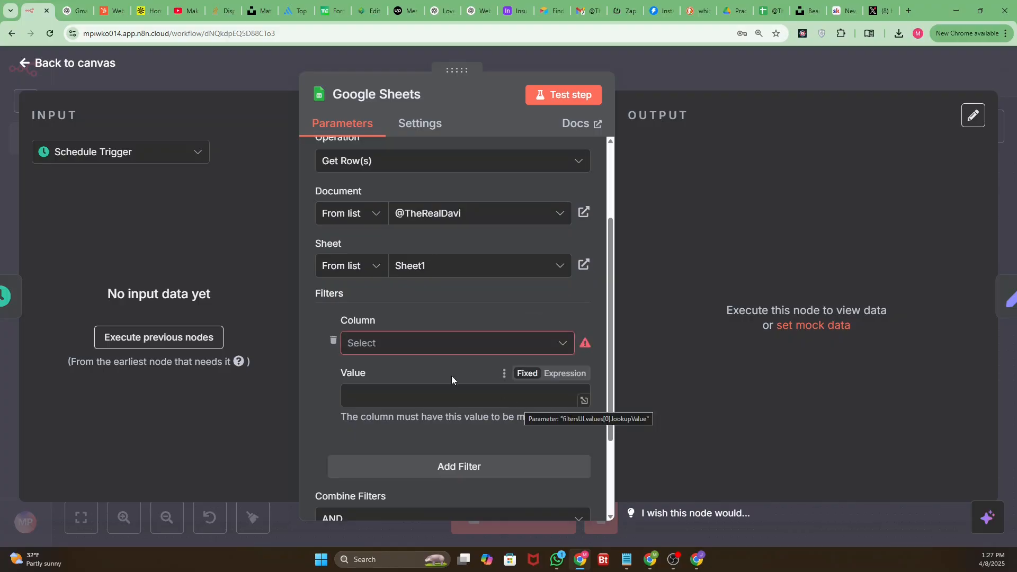
left_click(547, 346)
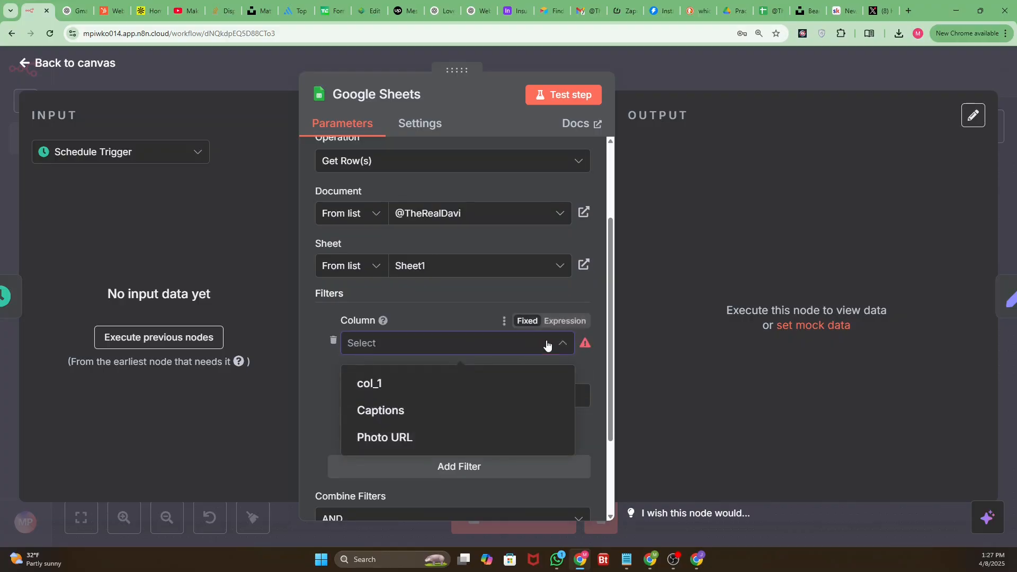
left_click(448, 326)
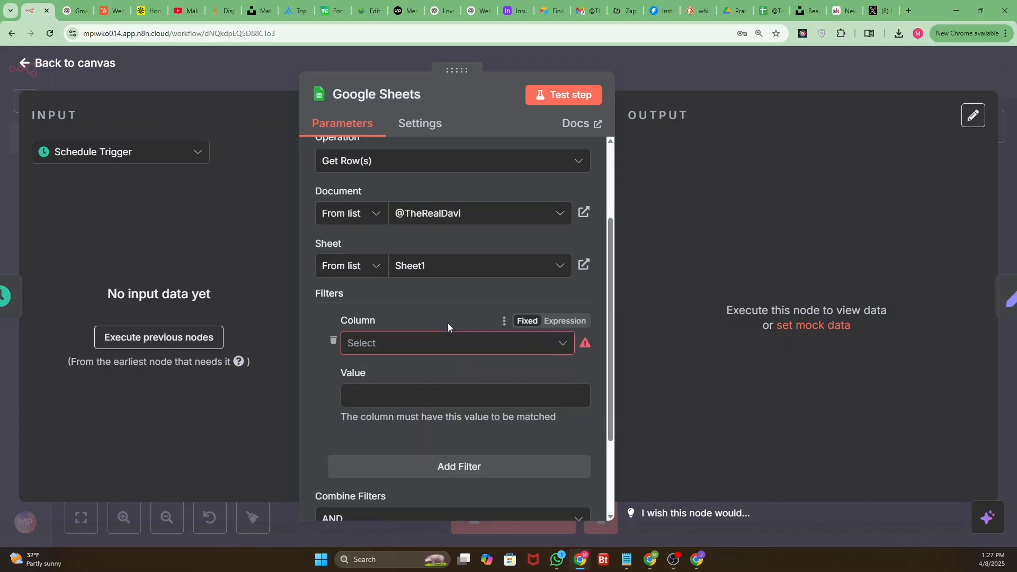
left_click(445, 335)
left_click(400, 411)
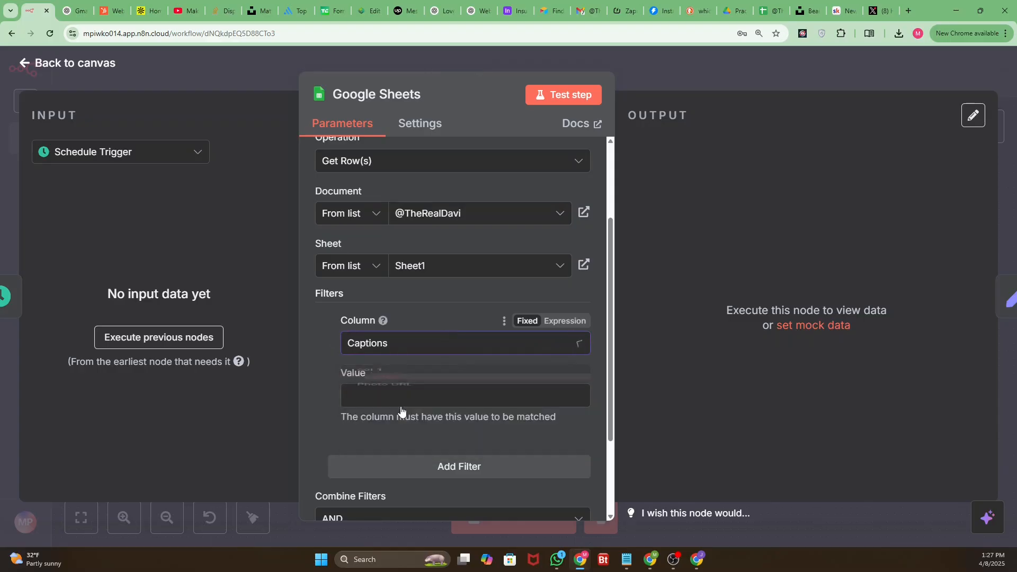
Examine the Captions filter's fixed and expression modes, its match value field and the available column choices
left_click(566, 324)
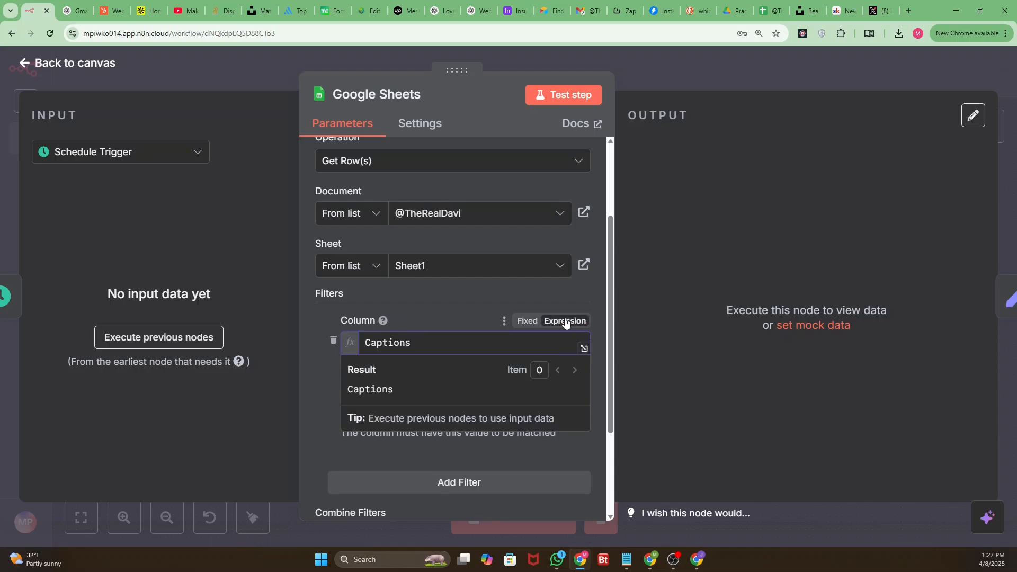
left_click(528, 323)
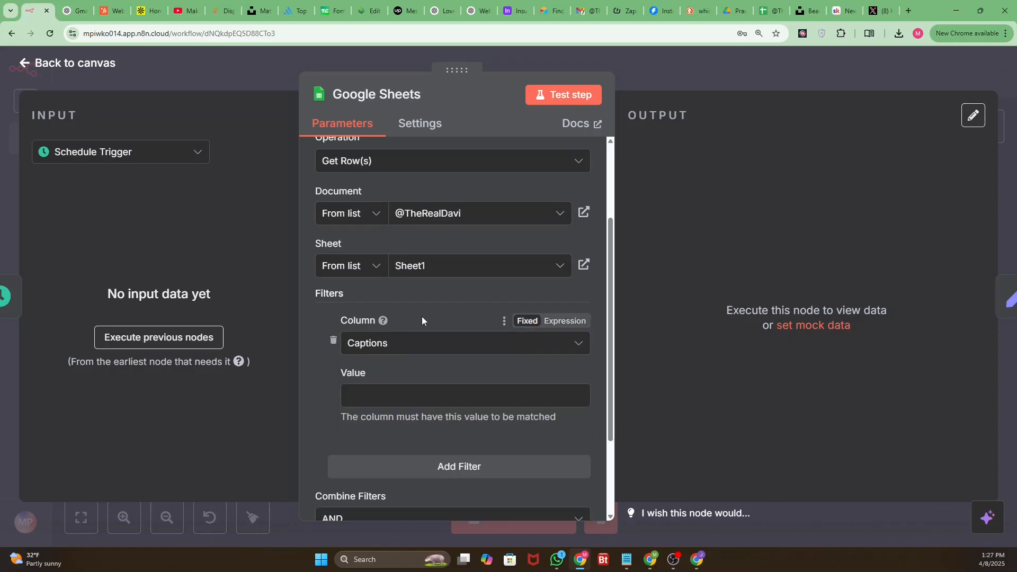
left_click(411, 394)
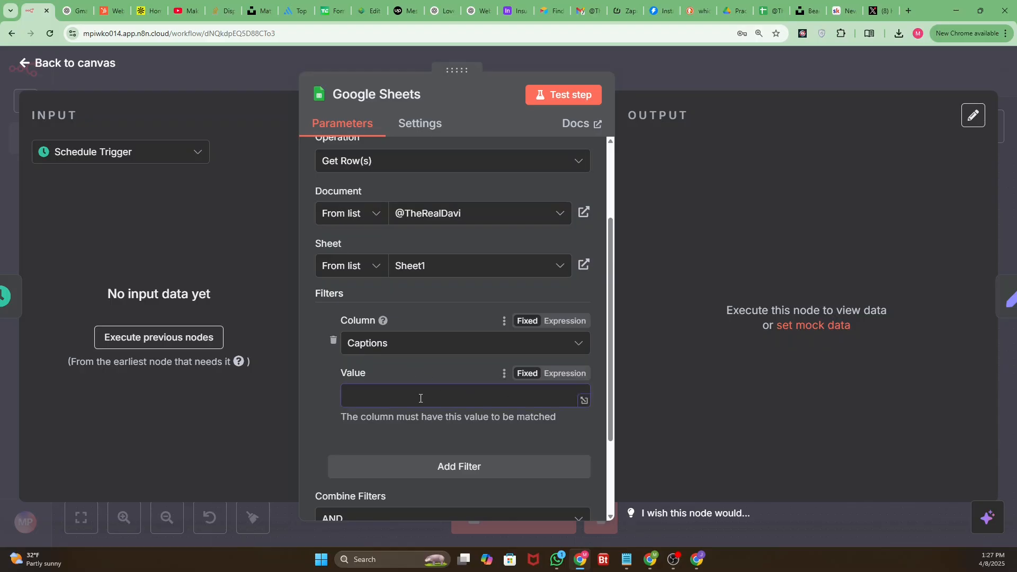
left_click(418, 350)
left_click(417, 318)
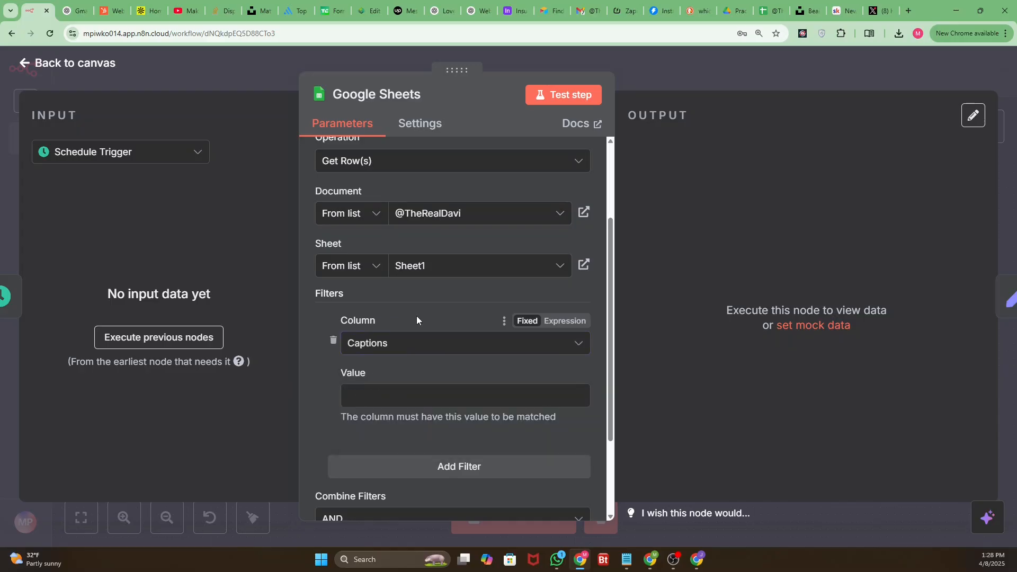
left_click(455, 352)
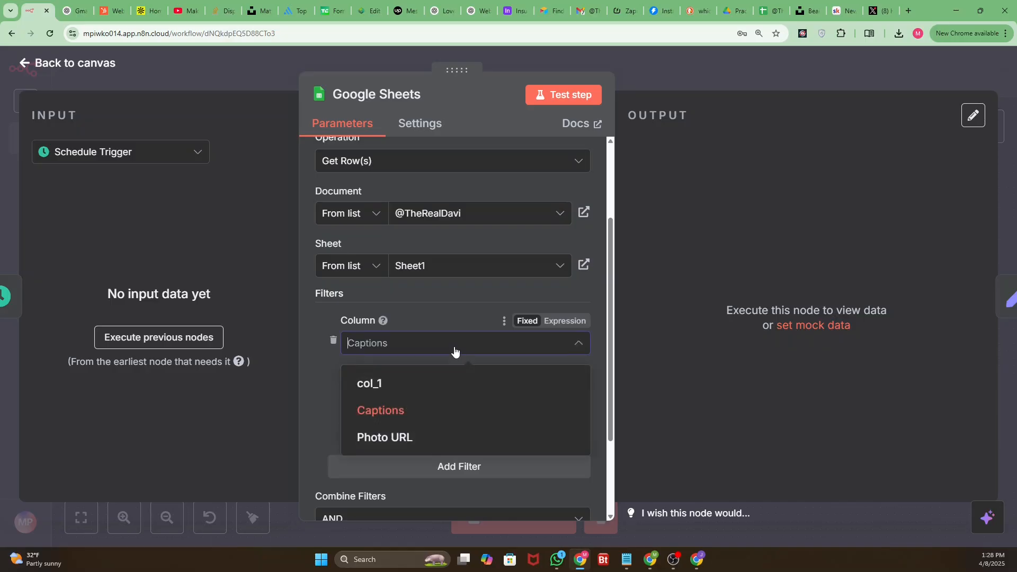
left_click(456, 352)
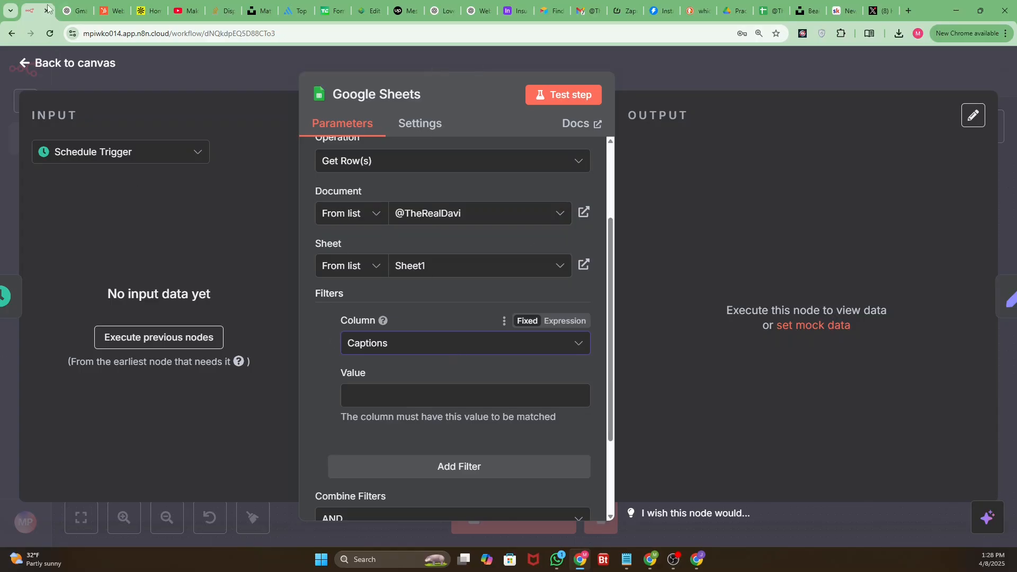
Add a second filter on the Photo URL column in the Google Sheets node
left_click(91, 68)
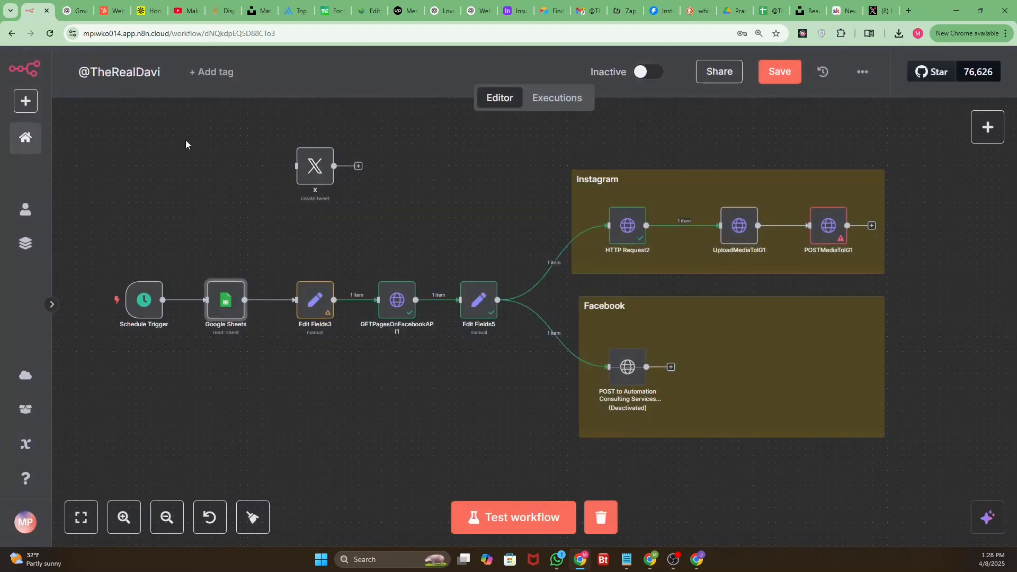
double_click(226, 305)
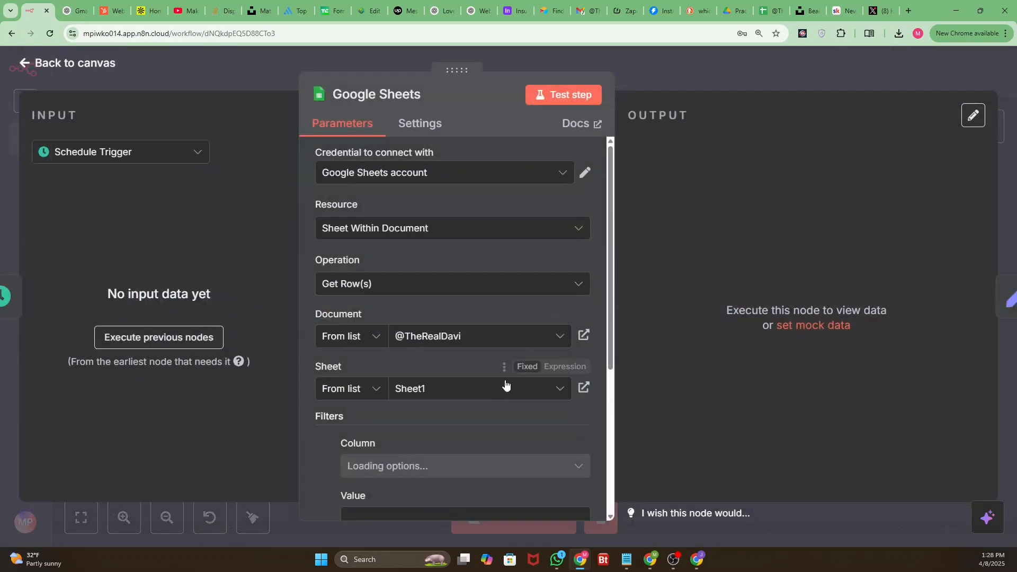
scroll(456, 339, "down", 3)
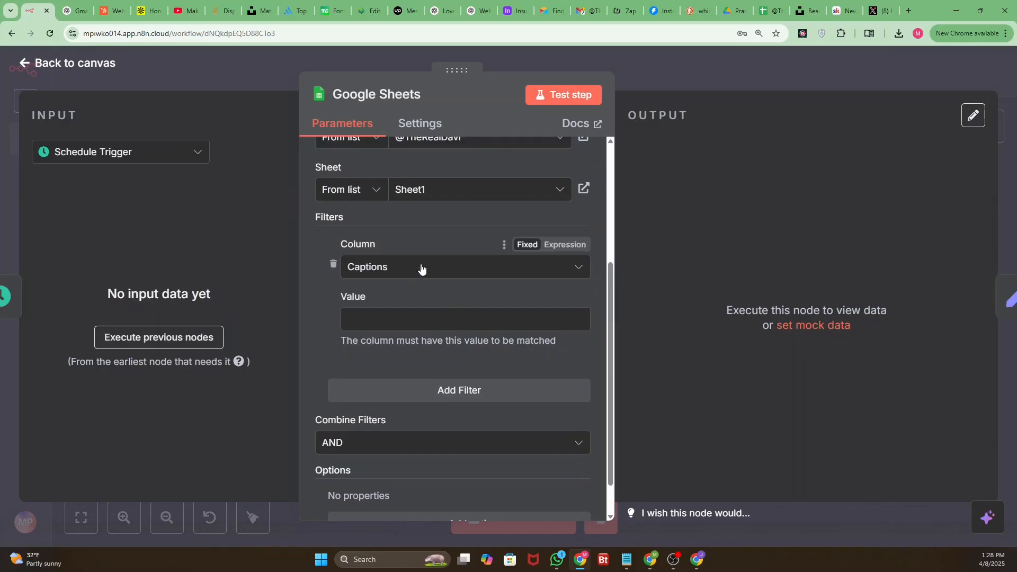
scroll(408, 391, "down", 1)
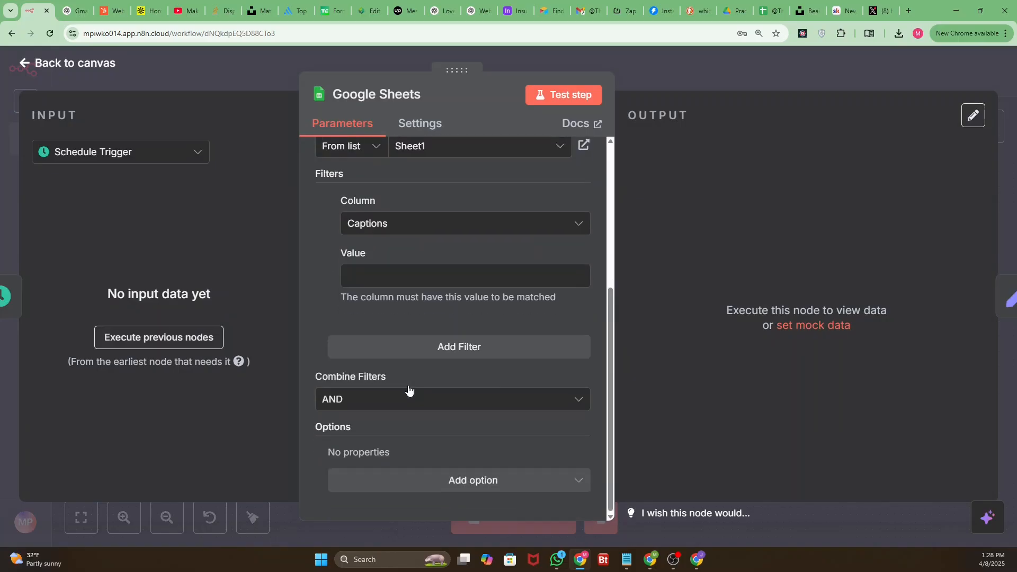
left_click(449, 349)
scroll(448, 349, "down", 2)
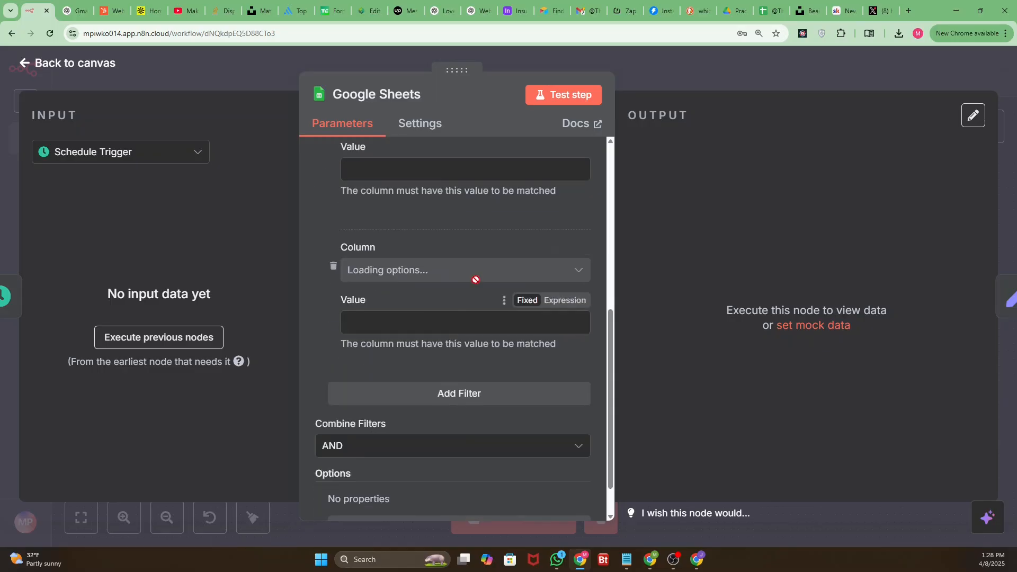
left_click(498, 276)
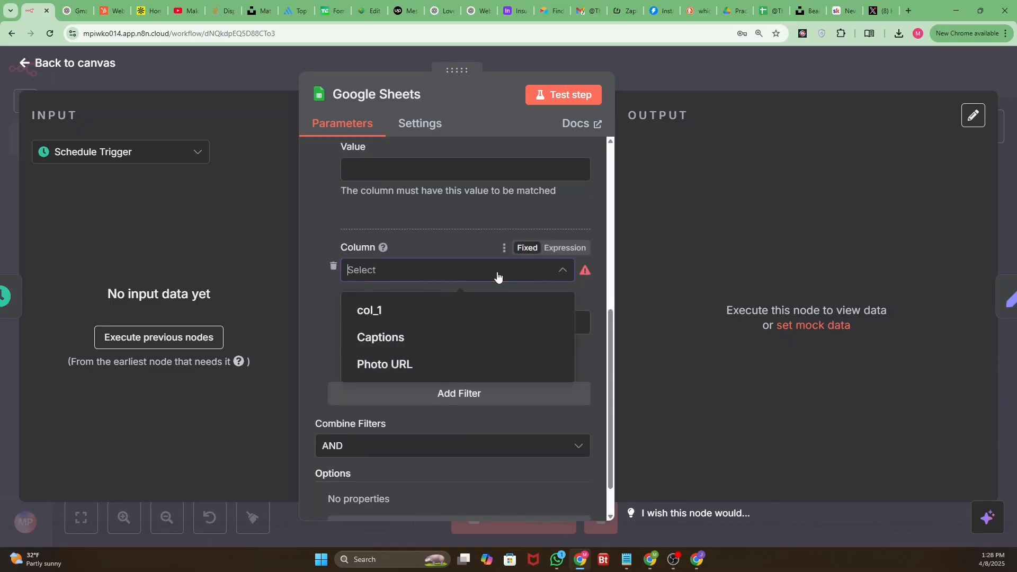
left_click(398, 363)
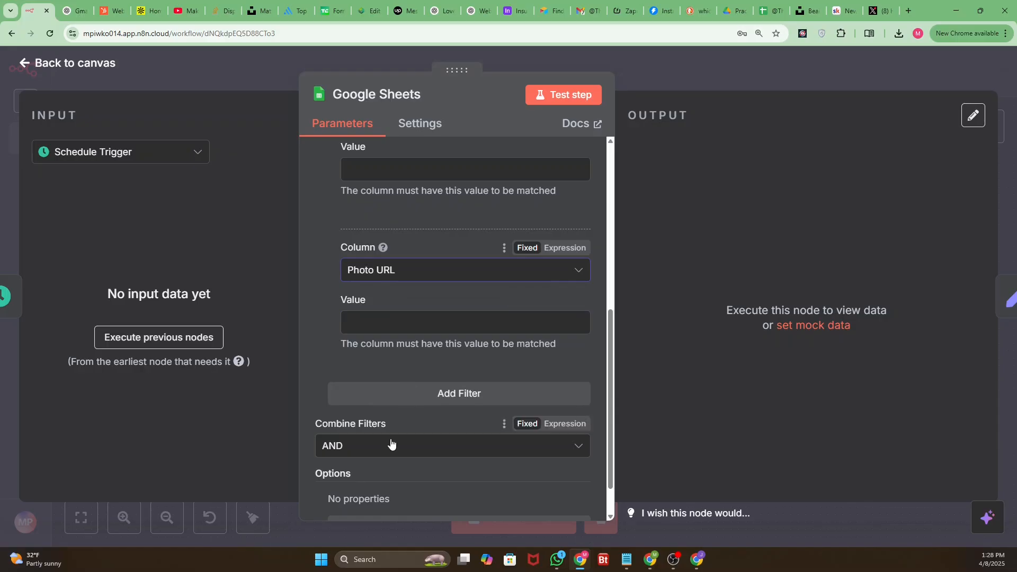
Check the Combine Filters choices and test the Google Sheets node with the Captions and Photo URL filters
scroll(391, 445, "down", 1)
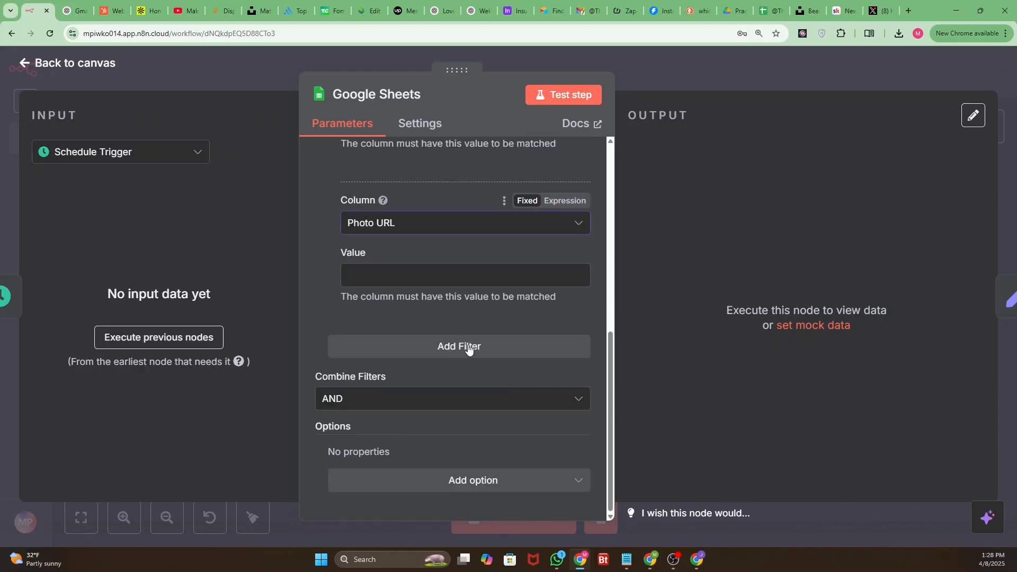
left_click(365, 401)
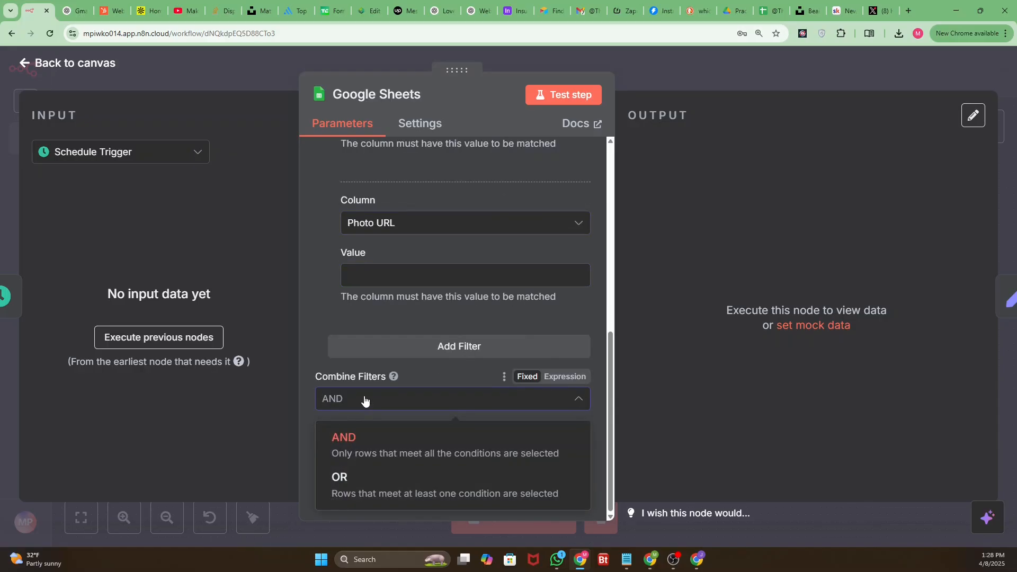
left_click(326, 356)
scroll(327, 356, "up", 8)
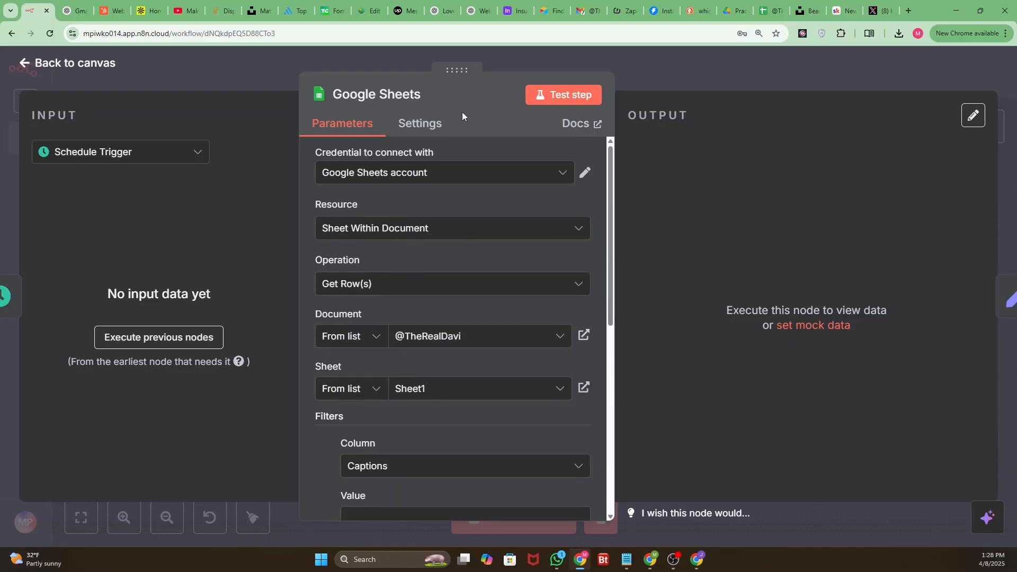
left_click(555, 98)
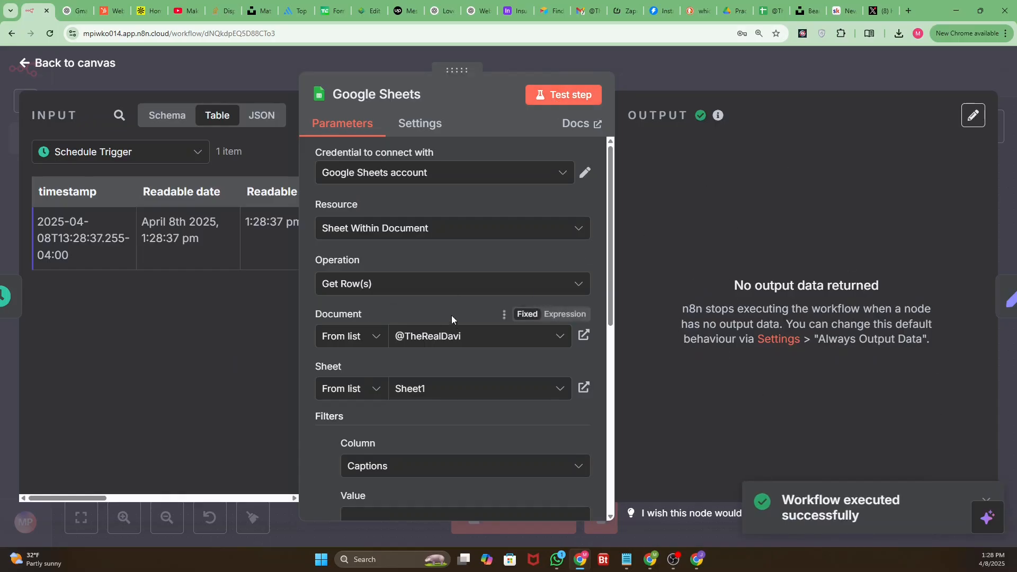
Remove the Captions and Photo URL filters from the Google Sheets node
scroll(425, 281, "down", 5)
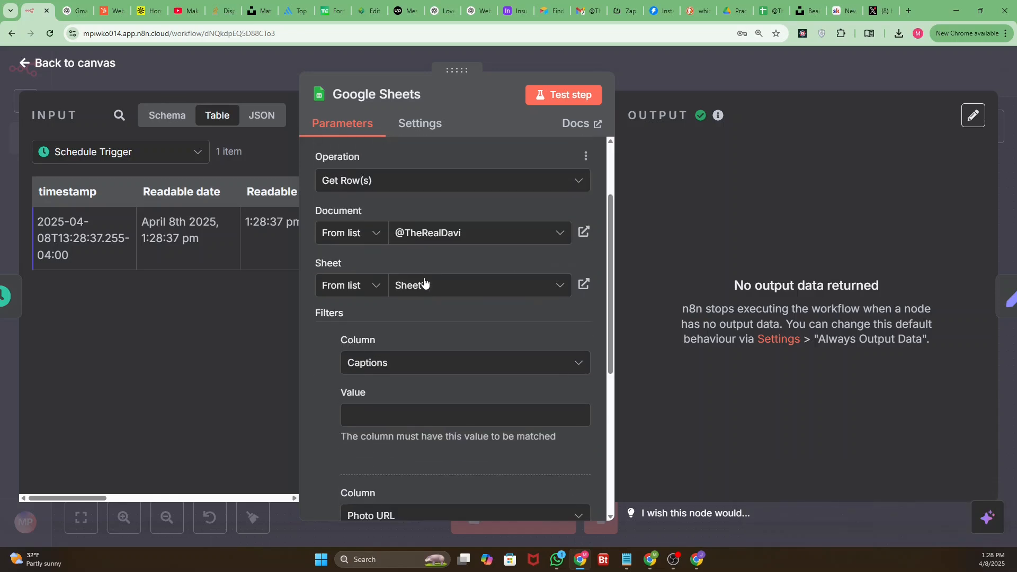
scroll(424, 279, "down", 1)
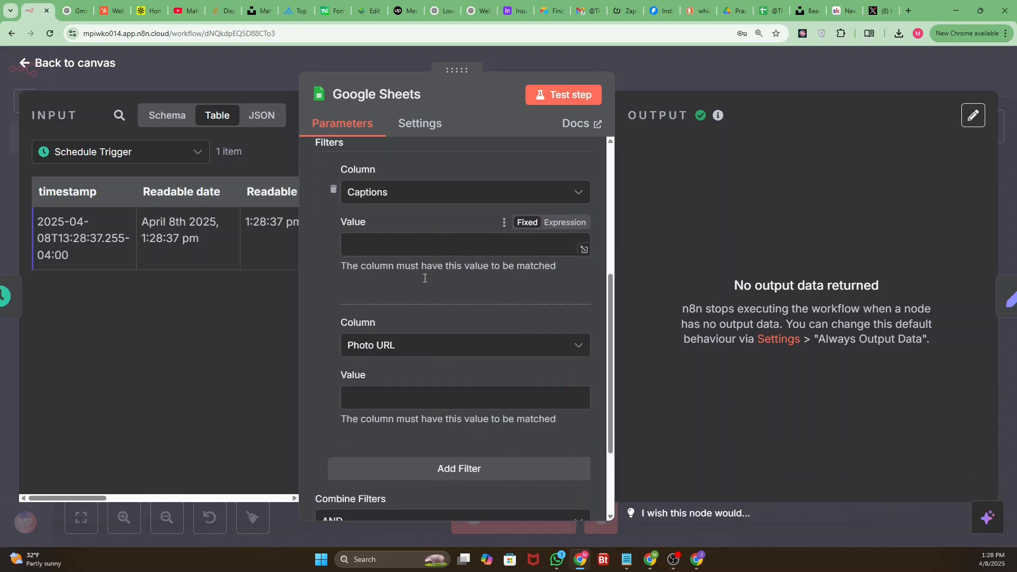
left_click(439, 192)
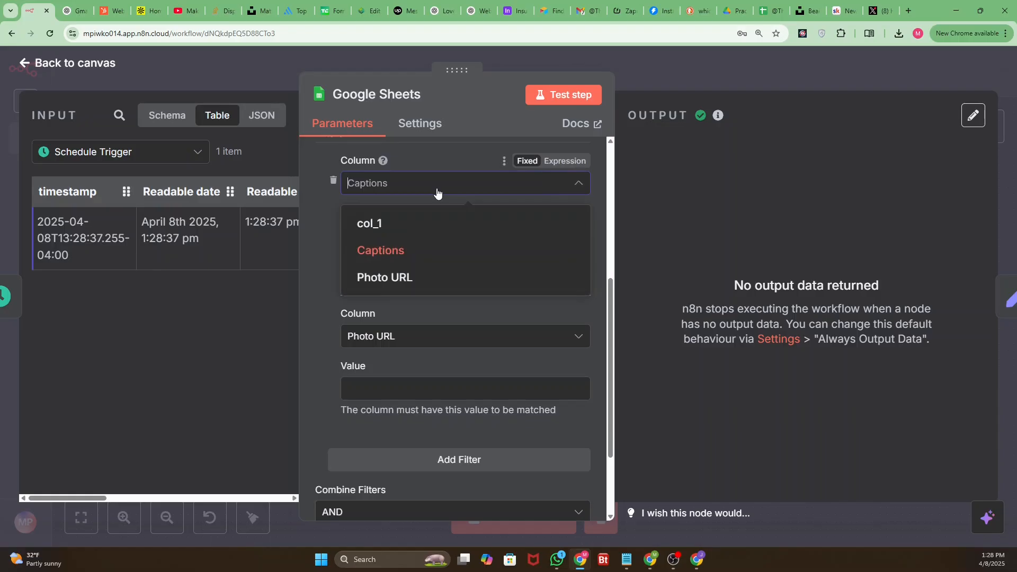
left_click(334, 183)
left_click(334, 183)
left_click(335, 222)
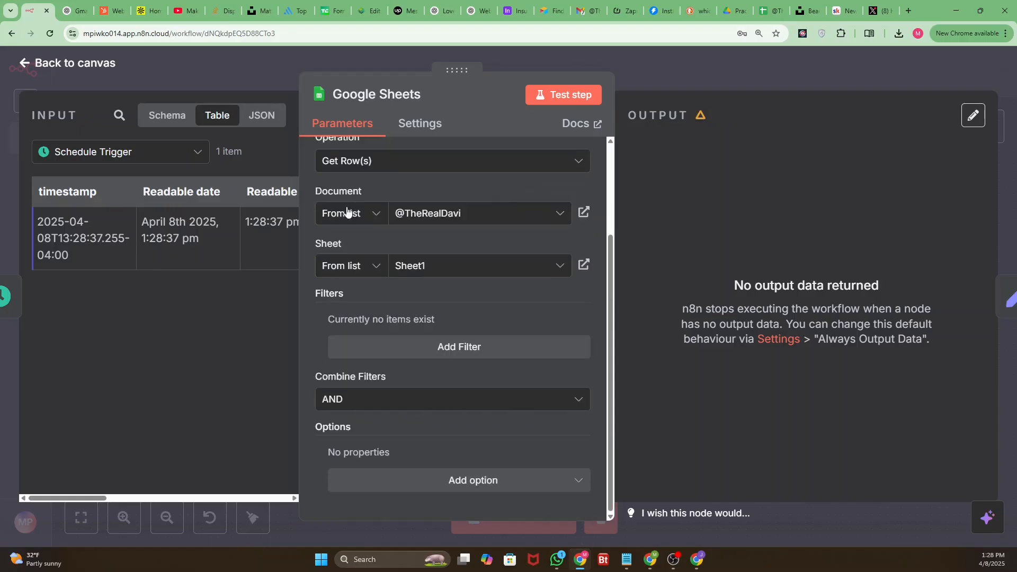
Test the Google Sheets node without filters and review the row numbers, captions and photo URLs in its output
left_click(565, 94)
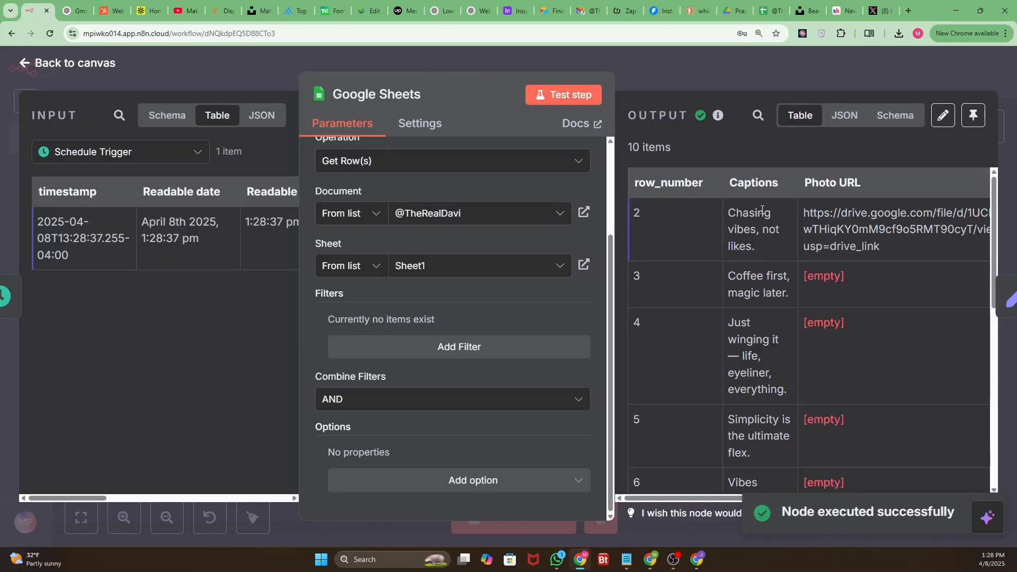
scroll(853, 234, "down", 7)
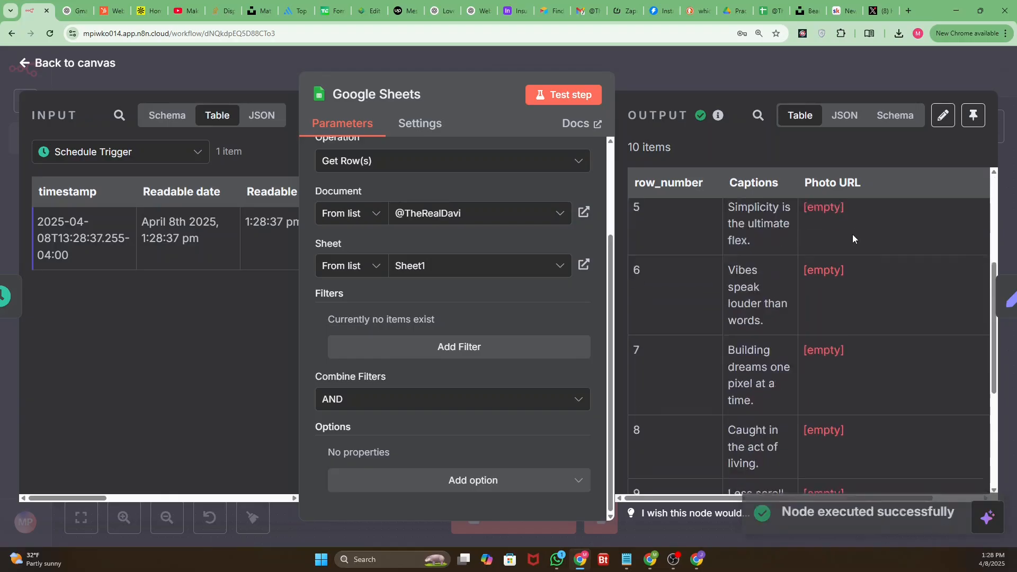
scroll(853, 235, "up", 7)
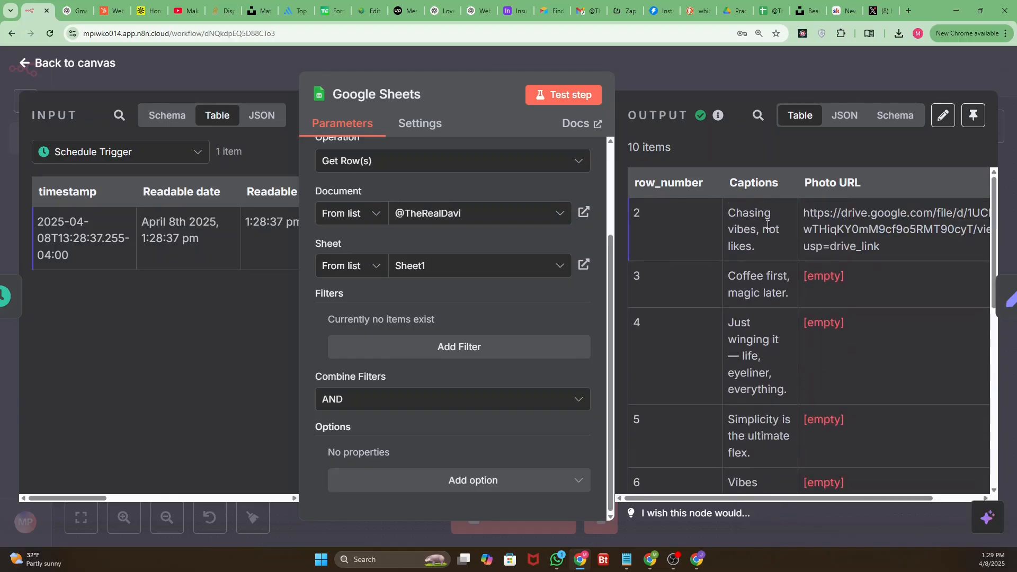
scroll(817, 305, "right", 2)
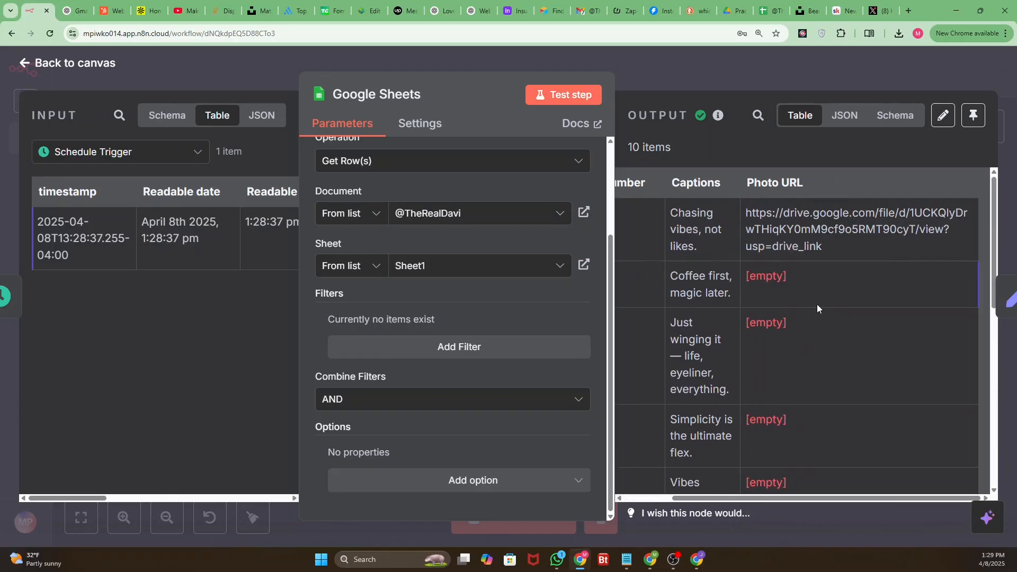
scroll(817, 304, "left", 2)
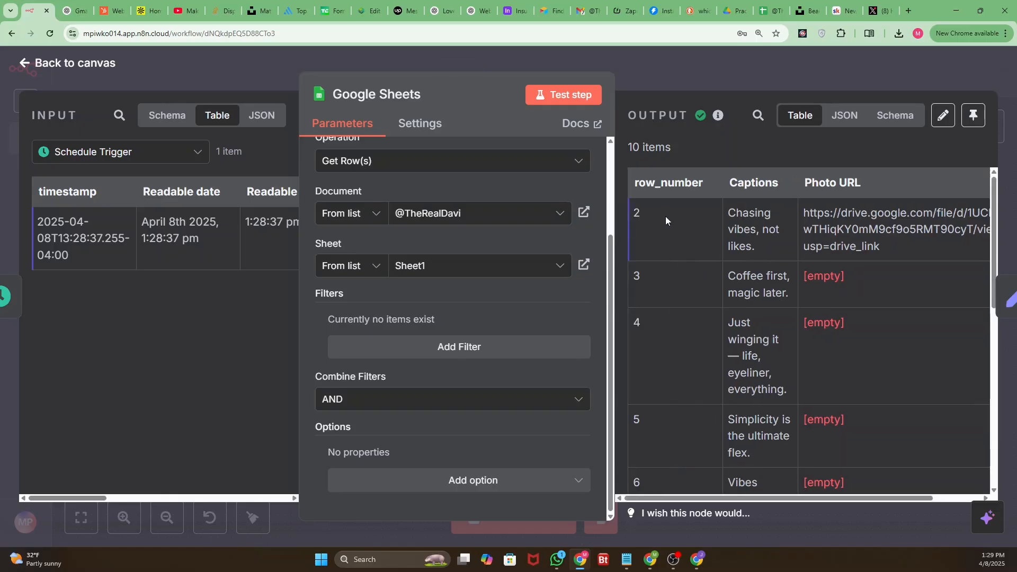
scroll(674, 246, "down", 6)
scroll(674, 246, "up", 6)
scroll(842, 249, "down", 6)
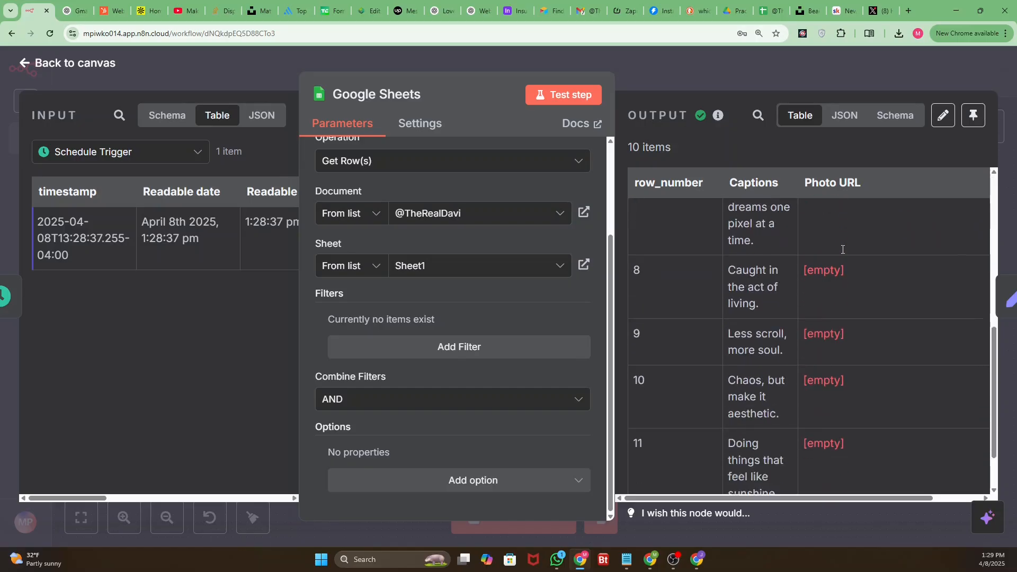
scroll(841, 249, "up", 7)
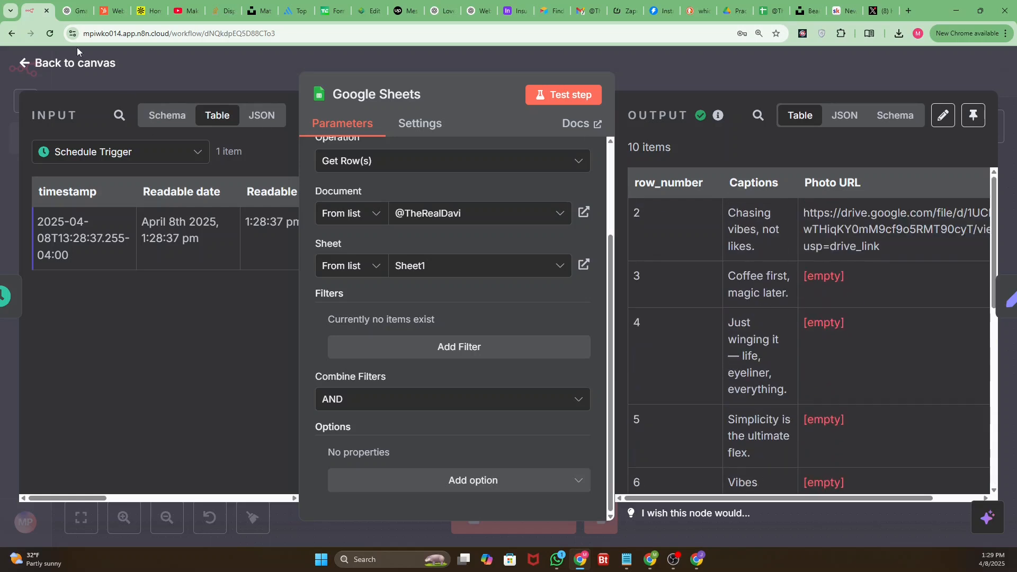
left_click(76, 62)
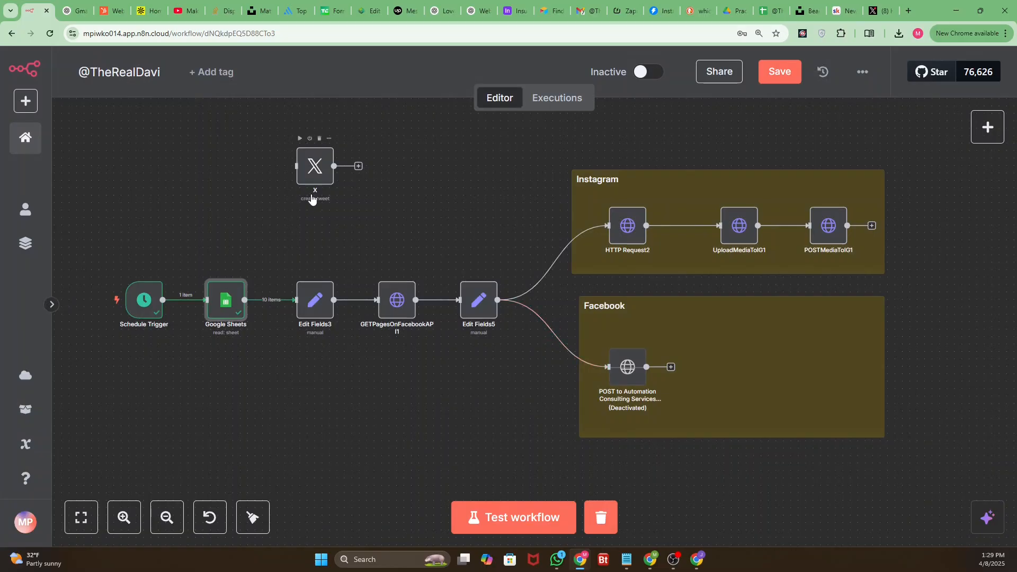
Reread the commenter's request in the Gmail message about randomly choosing a photo and a caption from the Google Sheet
double_click(231, 296)
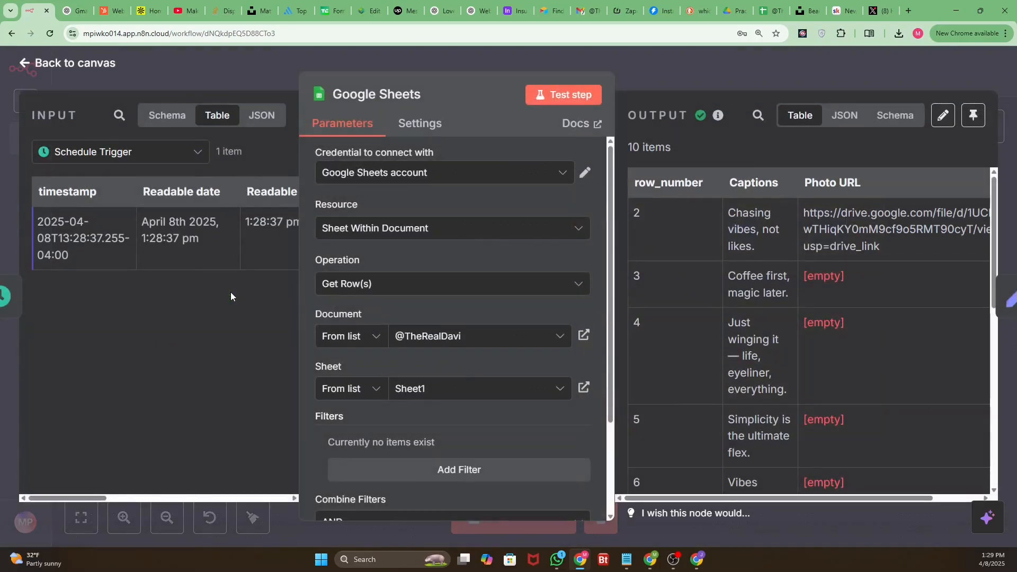
key("Escape")
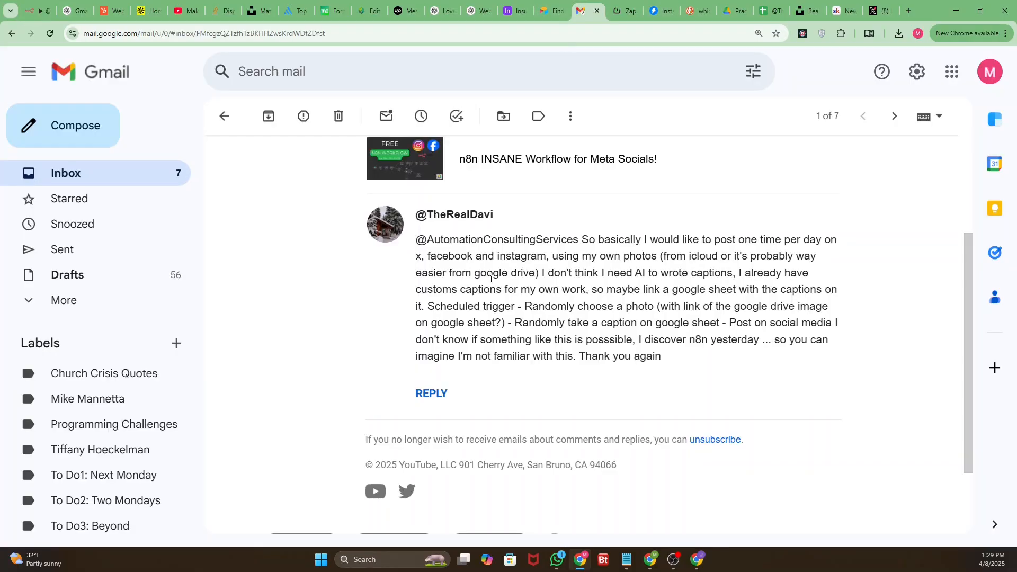
left_click_drag(545, 273, 655, 303)
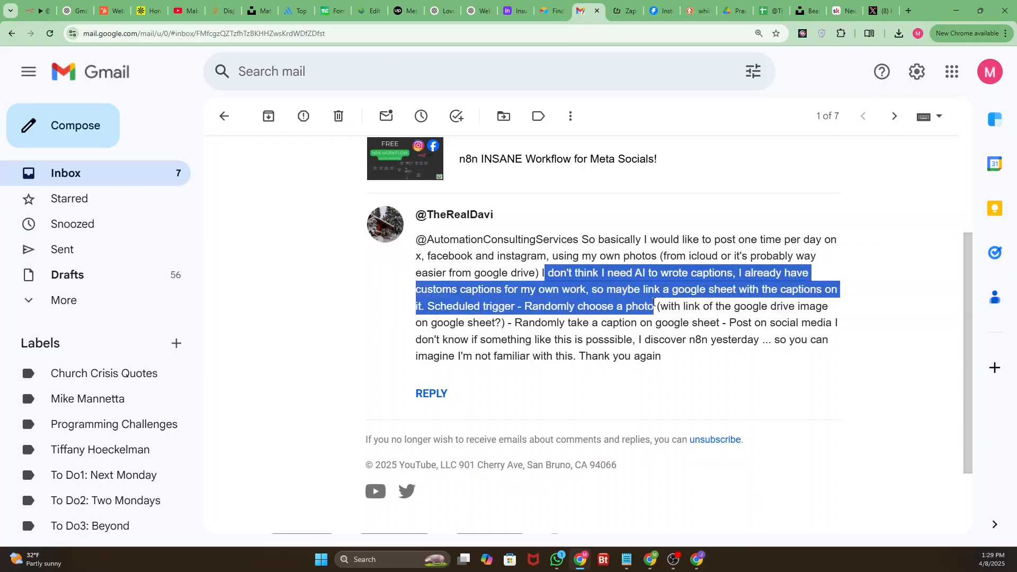
left_click(654, 303)
left_click_drag(507, 321, 718, 321)
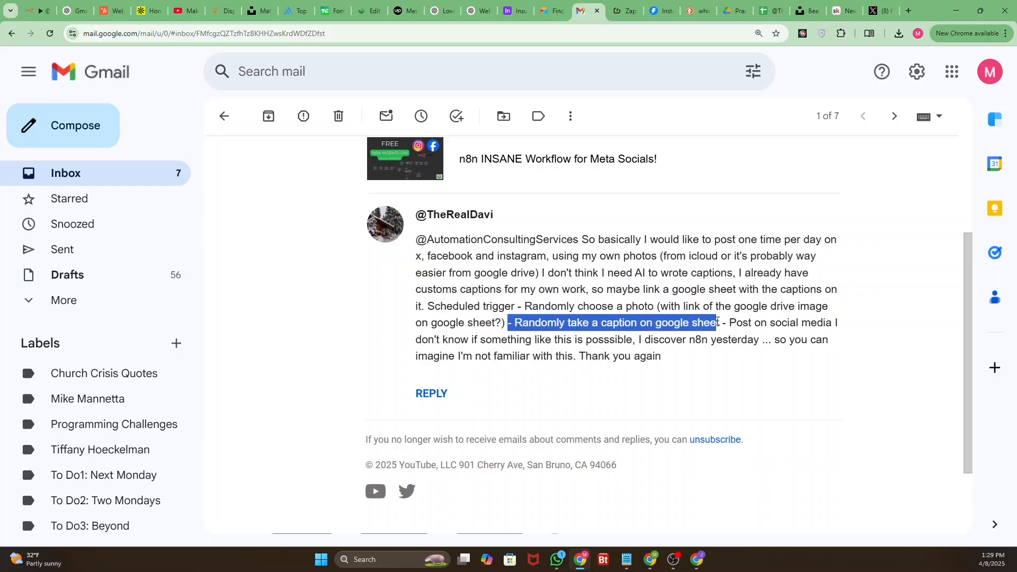
triple_click(717, 322)
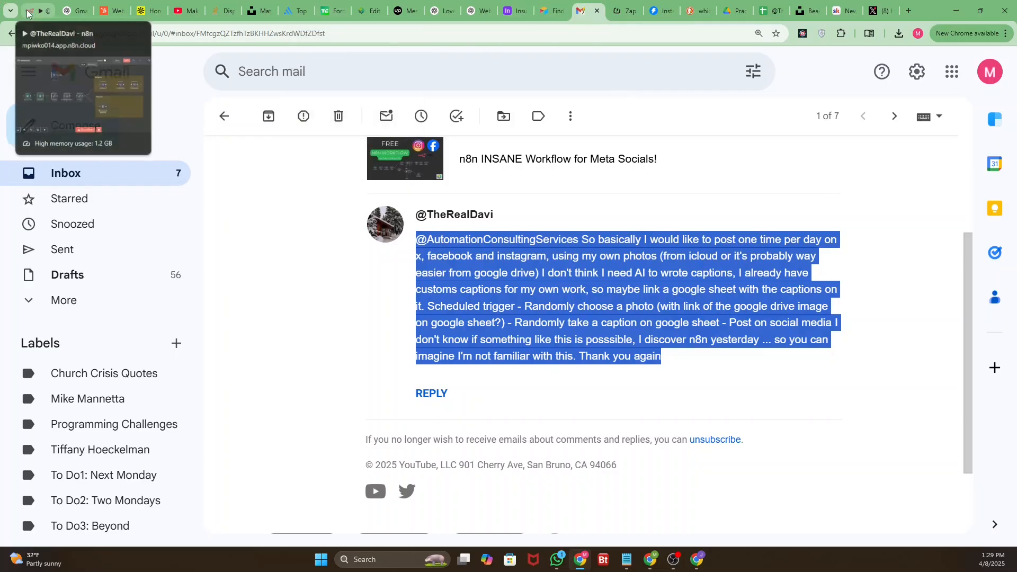
Return to the n8n workflow and review the rows returned in the Google Sheets node's output
left_click(28, 13)
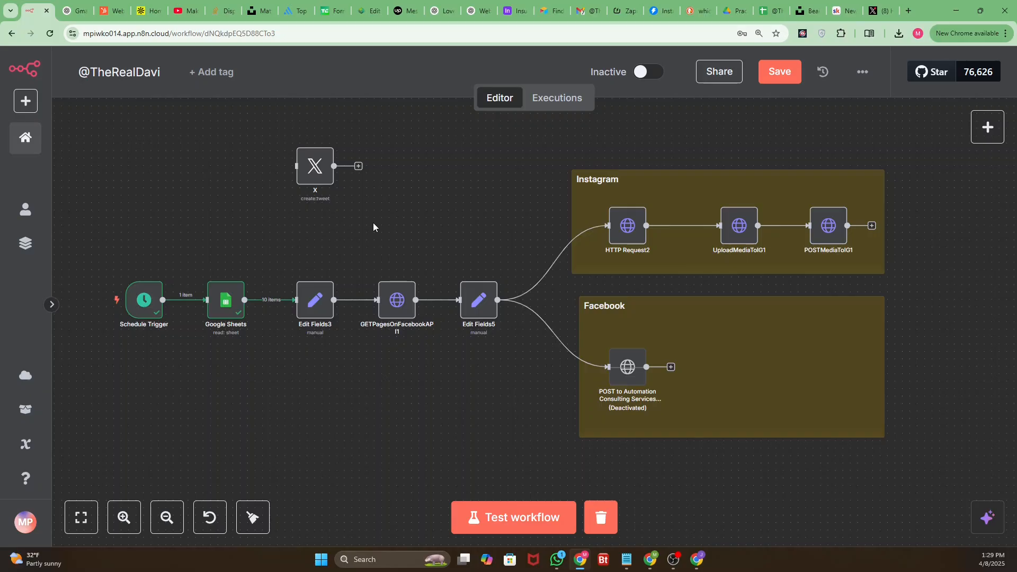
left_click(219, 309)
double_click(220, 308)
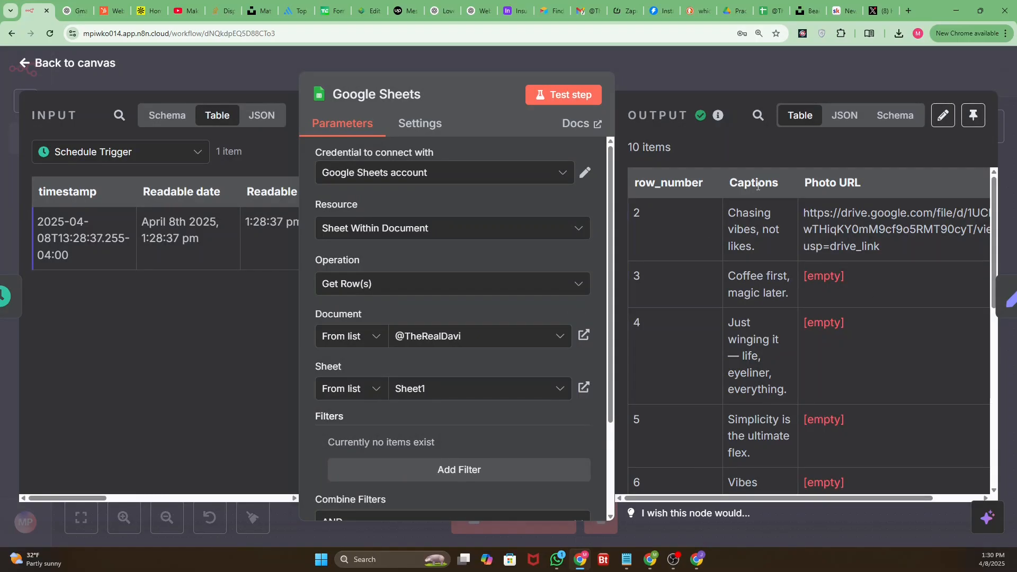
scroll(757, 218, "down", 3)
scroll(756, 218, "down", 3)
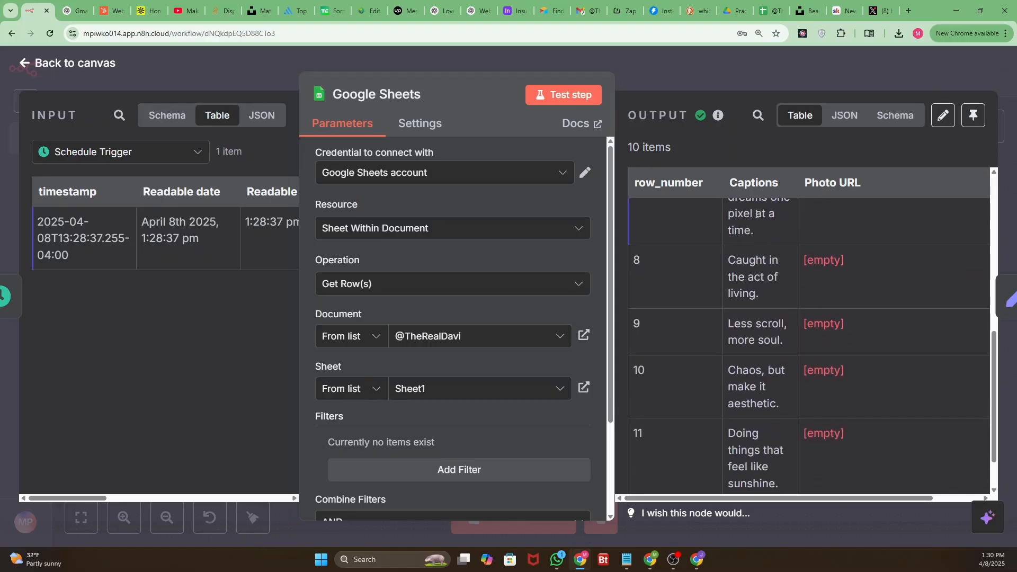
scroll(757, 214, "down", 1)
scroll(731, 366, "up", 6)
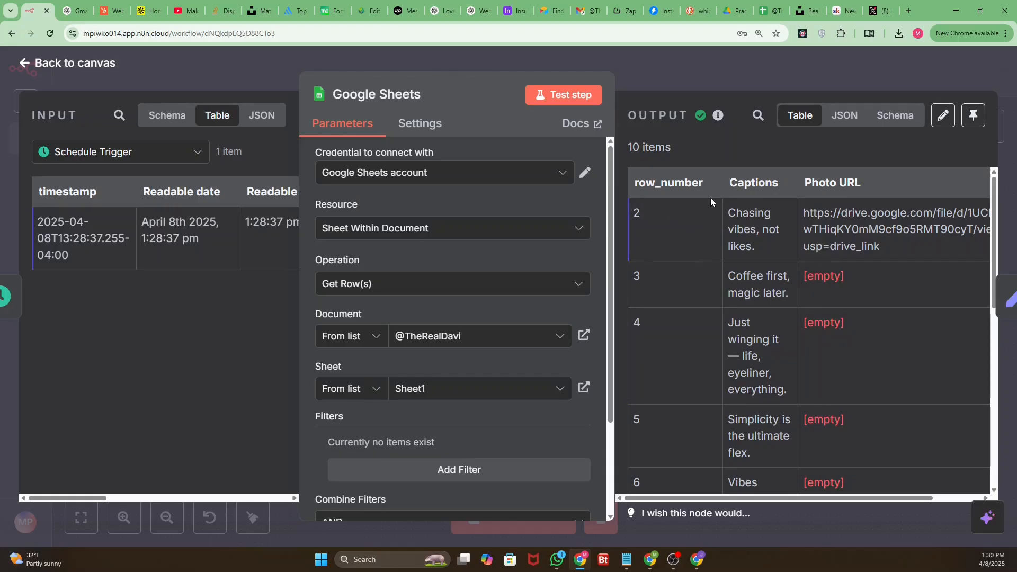
scroll(748, 222, "down", 6)
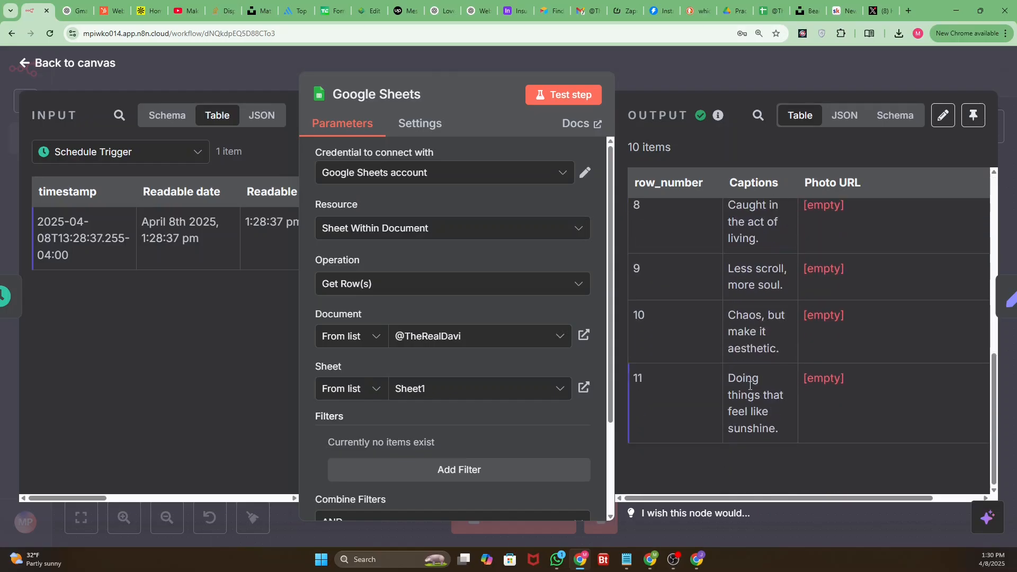
scroll(748, 225, "up", 6)
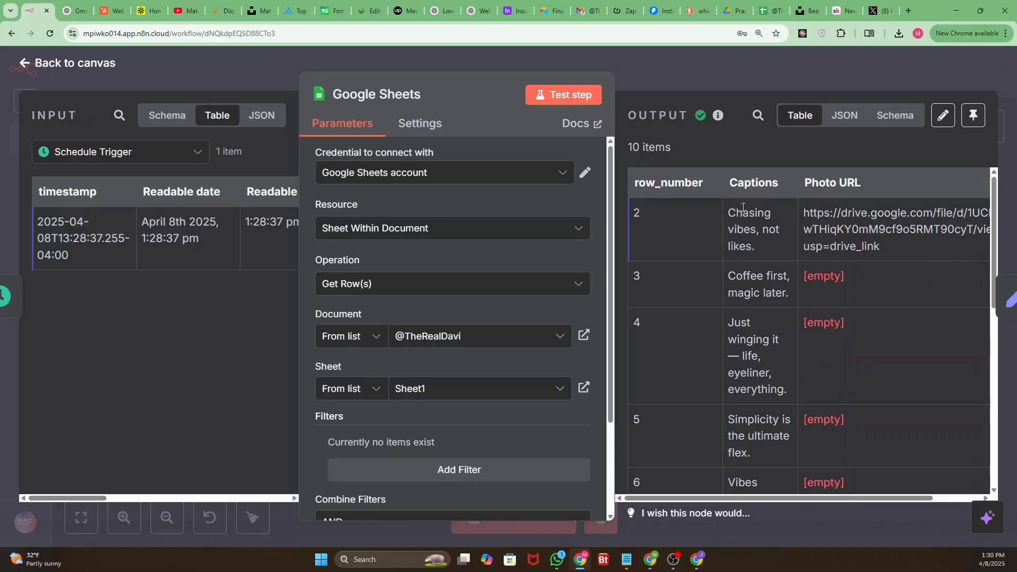
scroll(636, 223, "down", 8)
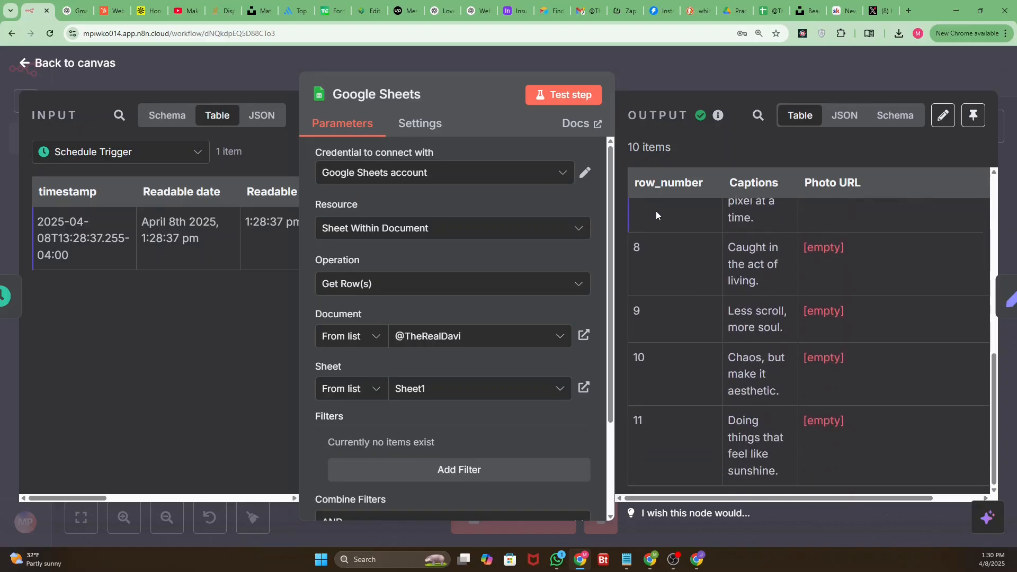
scroll(747, 367, "up", 8)
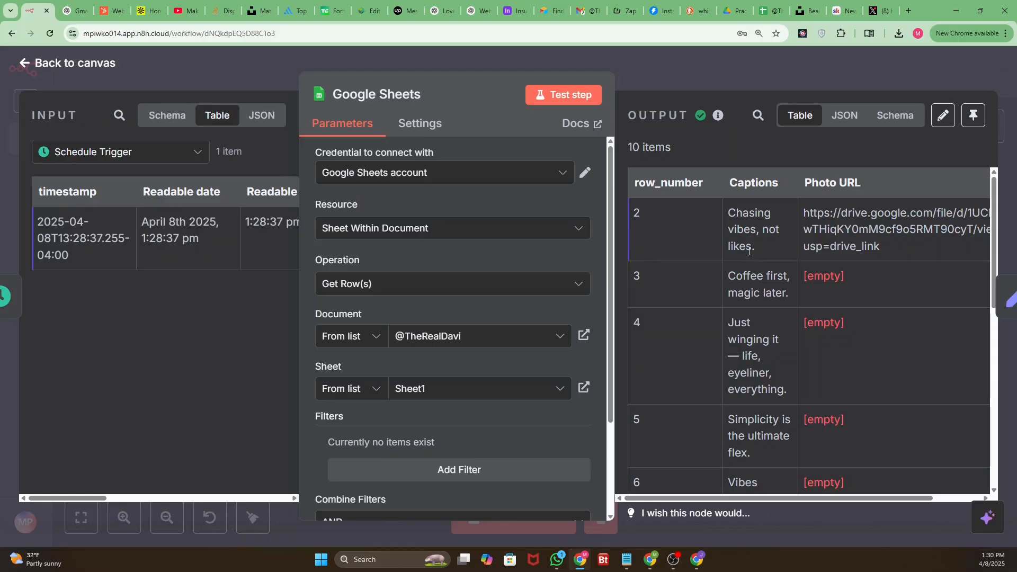
Compare the Captions and Photo URL columns in the Google Sheets node's output for missing values
left_click_drag(731, 219, 773, 300)
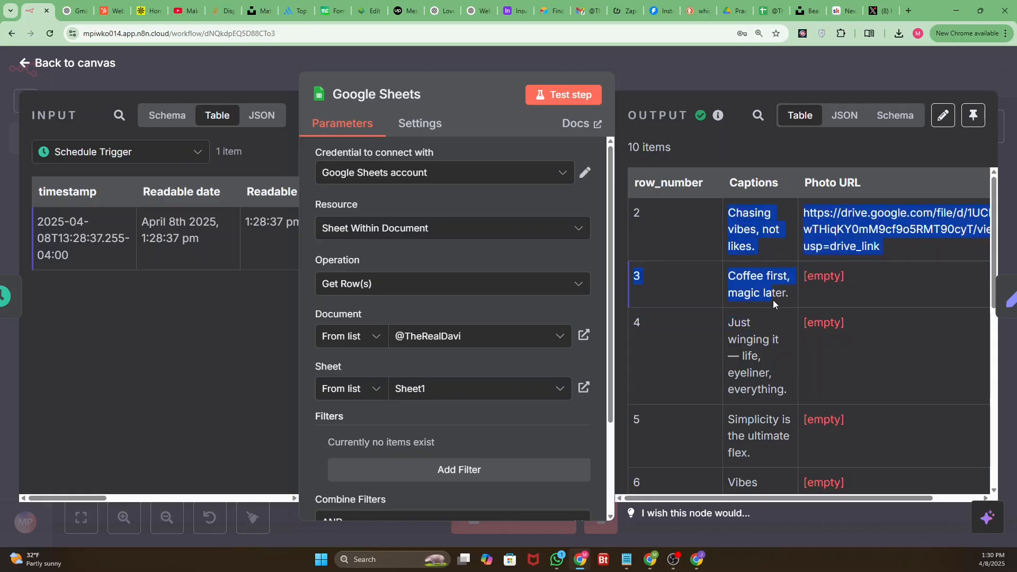
left_click(774, 300)
left_click_drag(807, 213, 829, 291)
left_click(828, 291)
scroll(829, 291, "down", 2)
scroll(829, 291, "down", 4)
scroll(829, 290, "up", 5)
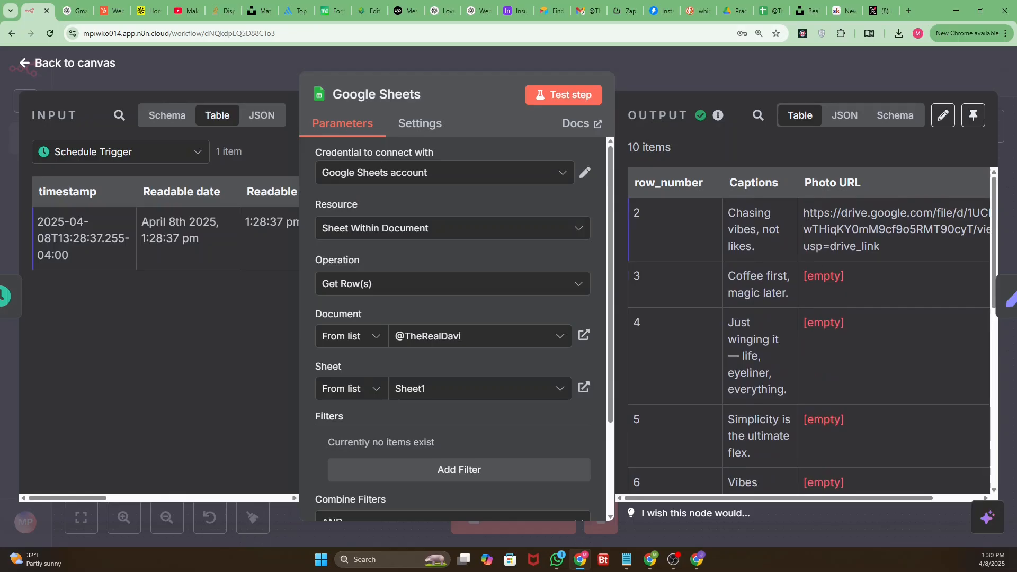
left_click_drag(806, 214, 868, 247)
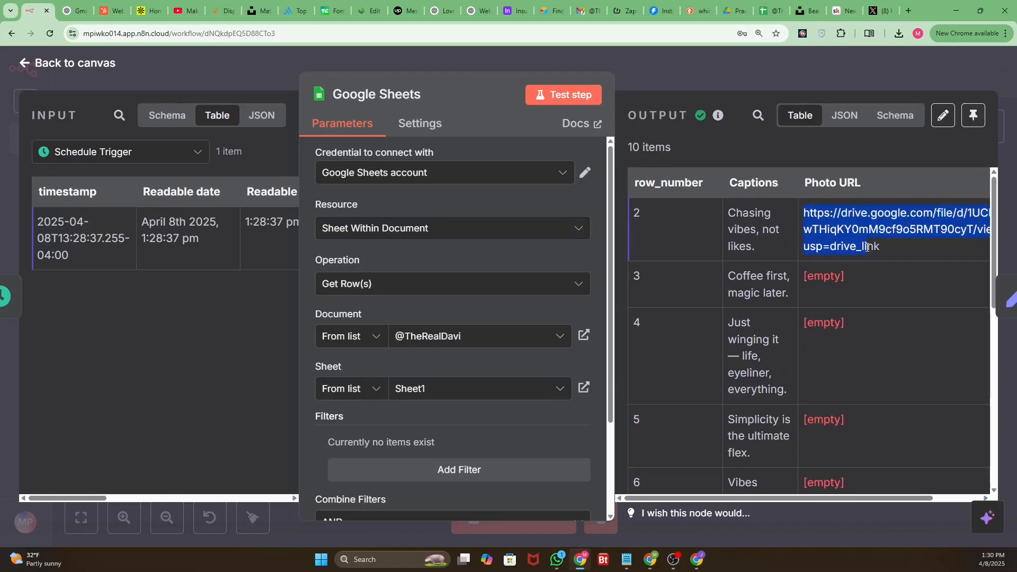
left_click(867, 248)
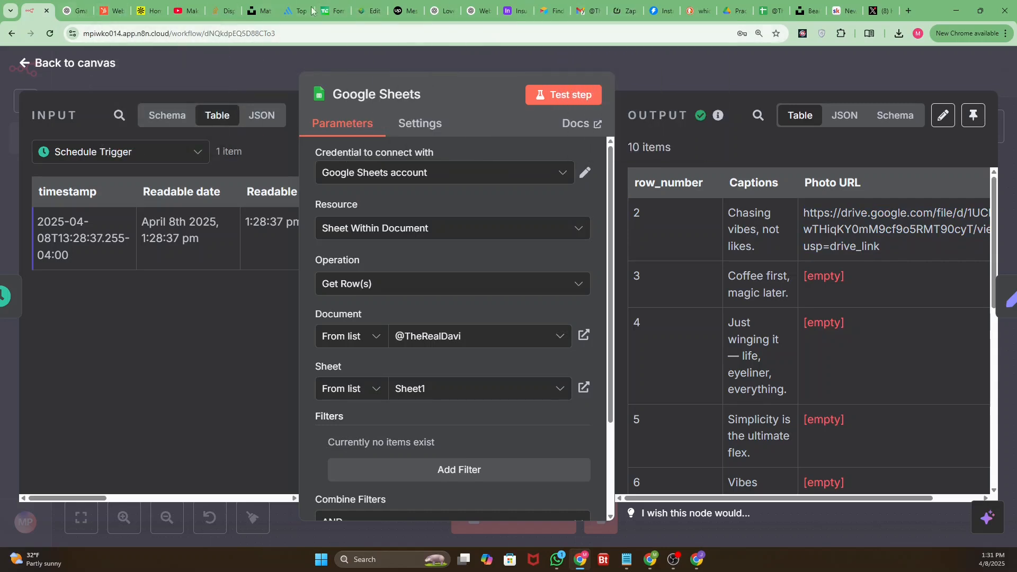
In the Google Sheet, copy the Photo URL link from C2 into cells C3:C11
left_click(770, 10)
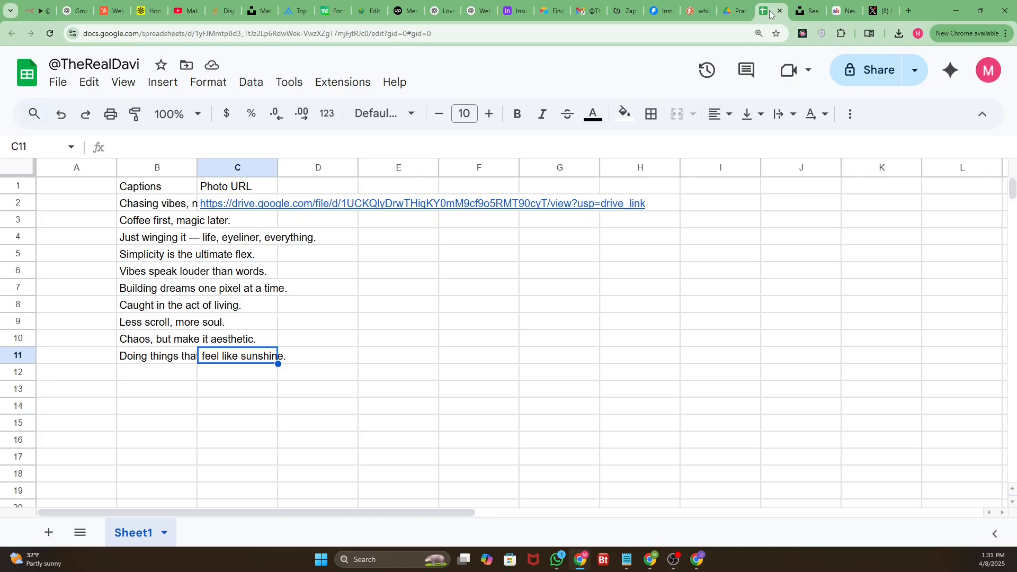
left_click(254, 207)
key("ctrl+c")
key("Down")
key("shift+Down")
key("shift+Down")
key("shift+Down")
key("shift+Down")
key("shift+Down")
key("shift+Down")
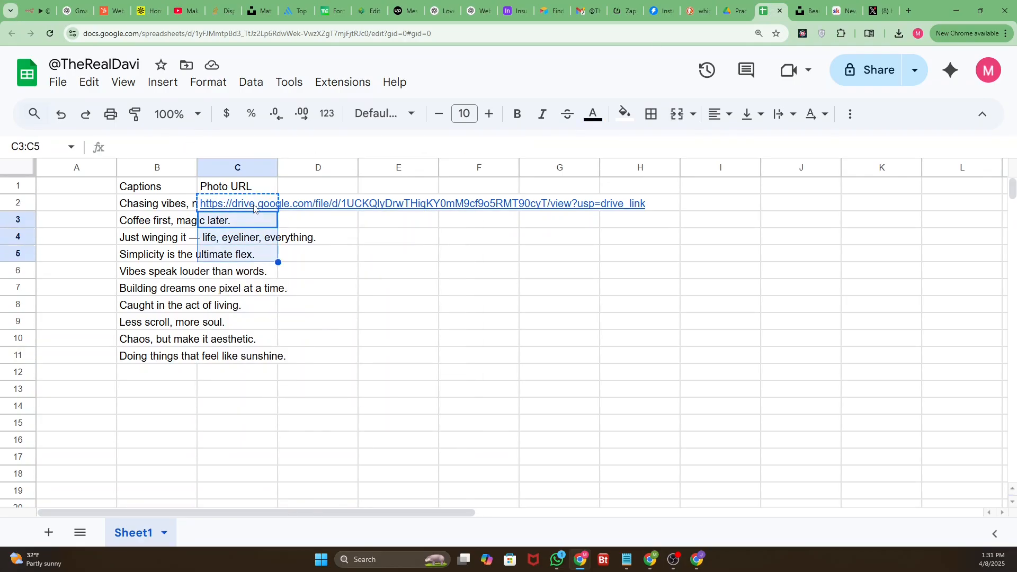
key("shift+Down")
key("shift+Down")
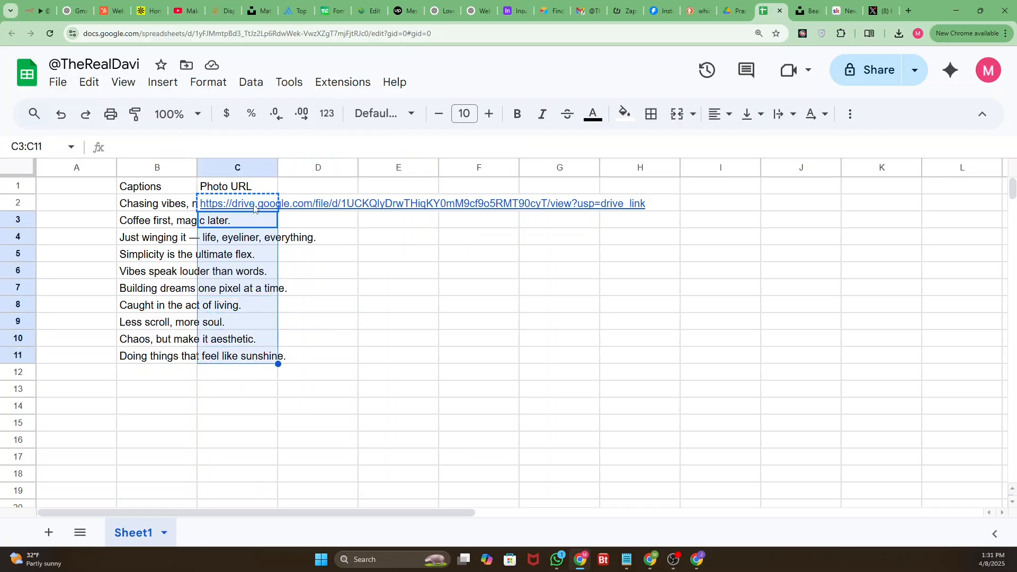
key("ctrl+v")
left_click(400, 441)
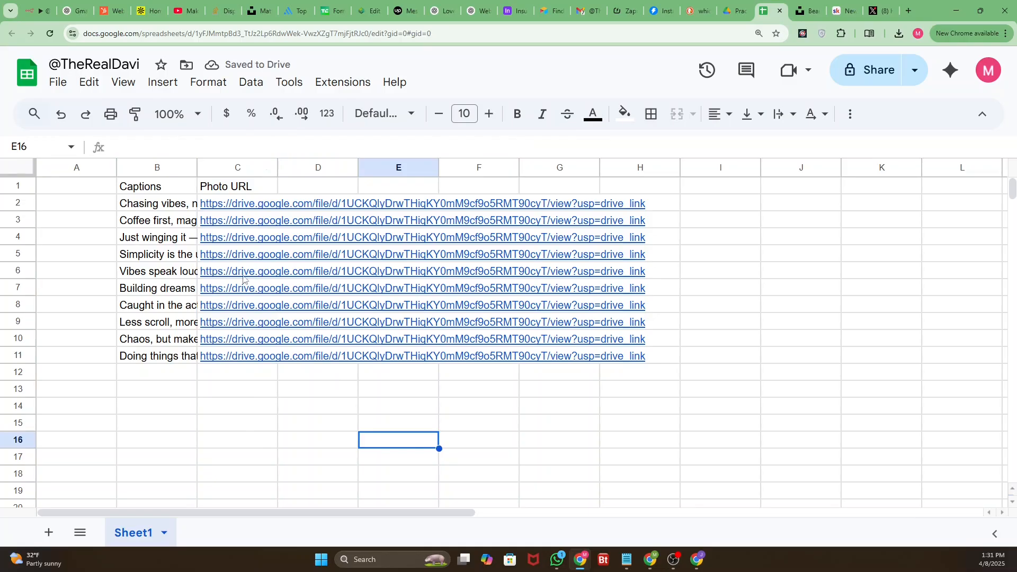
Preview the photo linked in cell C2, check the first caption, and return to the Google Sheets node in n8n
mouse_move(281, 200)
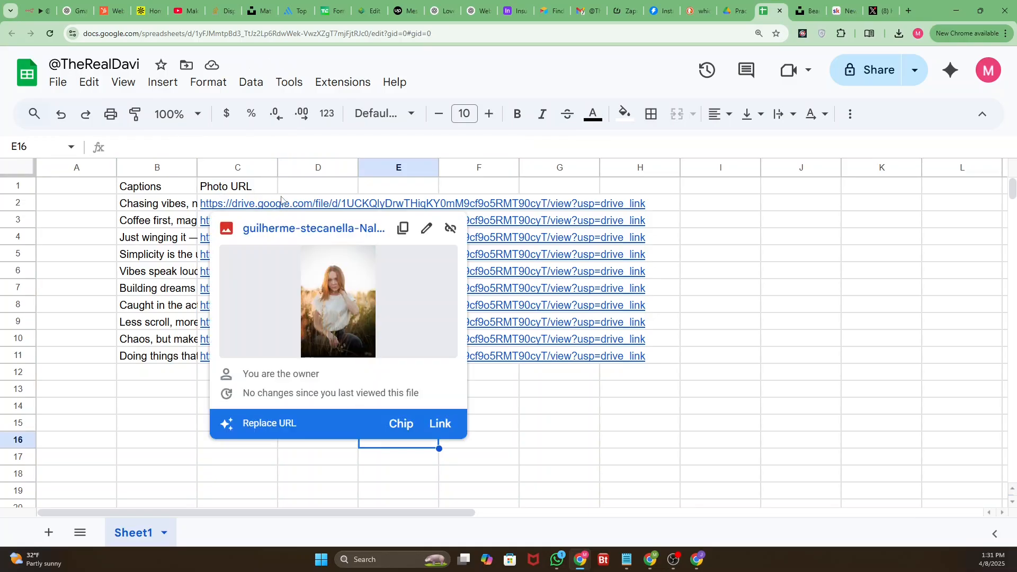
left_click(312, 185)
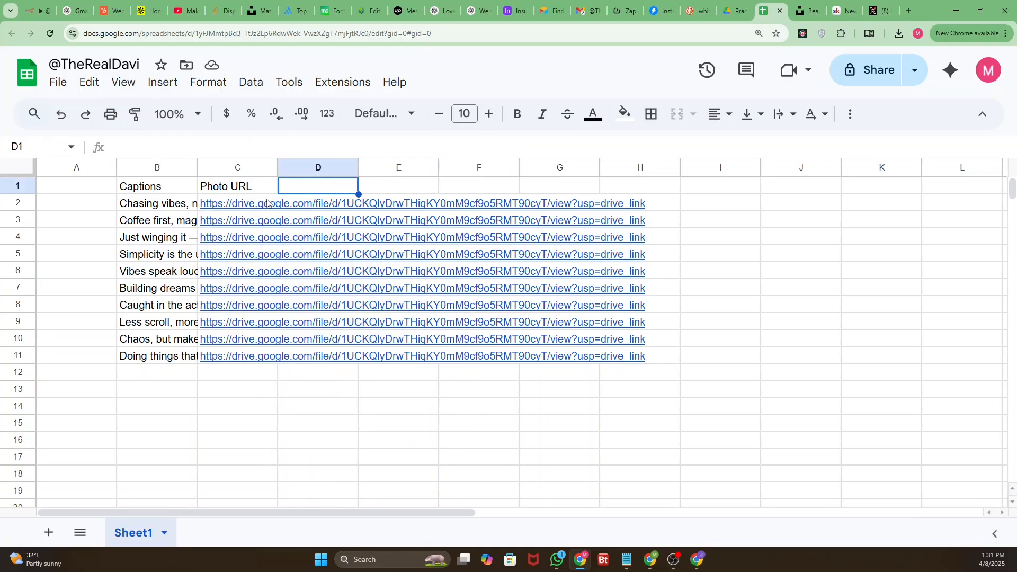
left_click(267, 203)
left_click(327, 186)
left_click(276, 203)
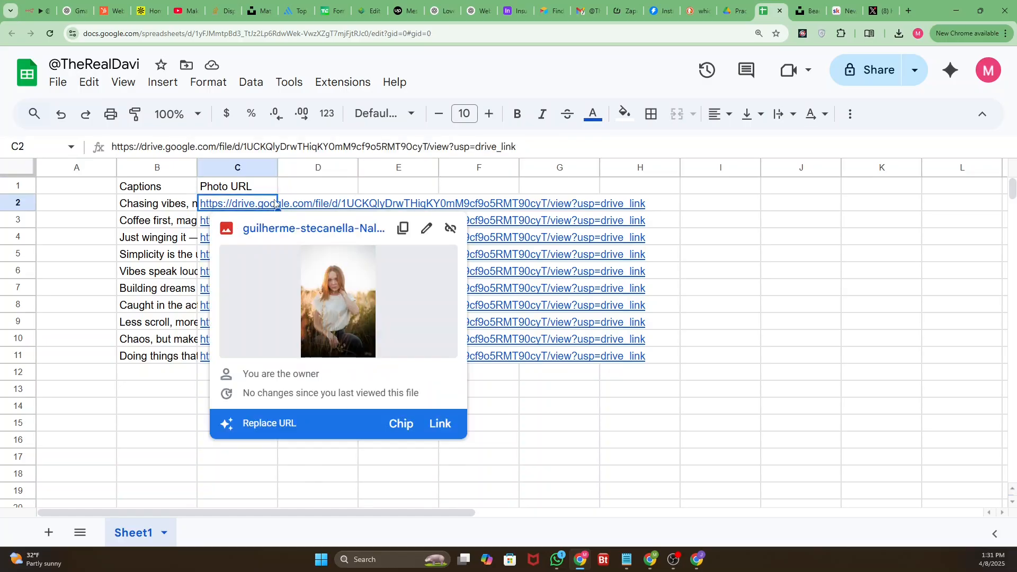
left_click(309, 187)
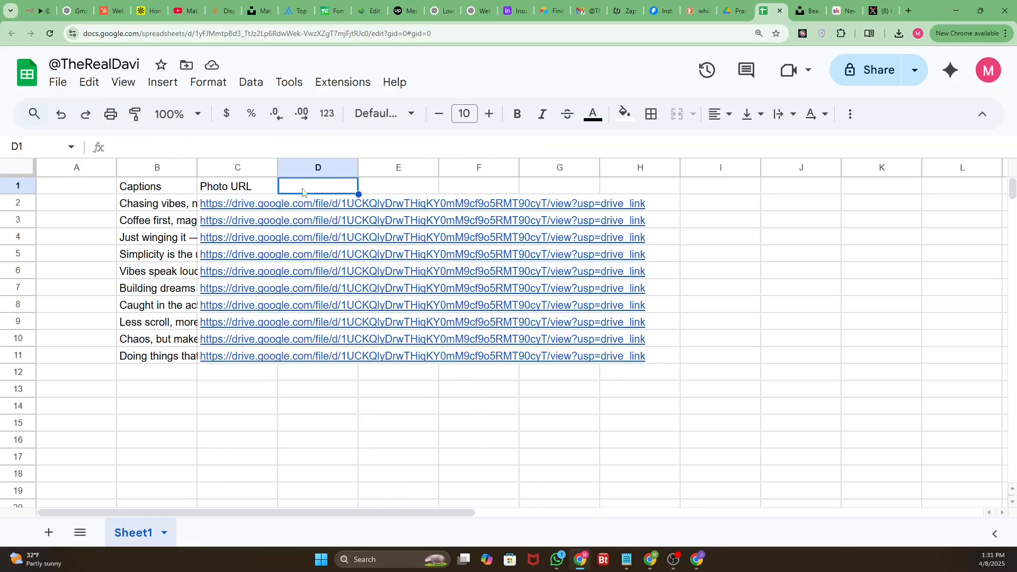
mouse_move(259, 244)
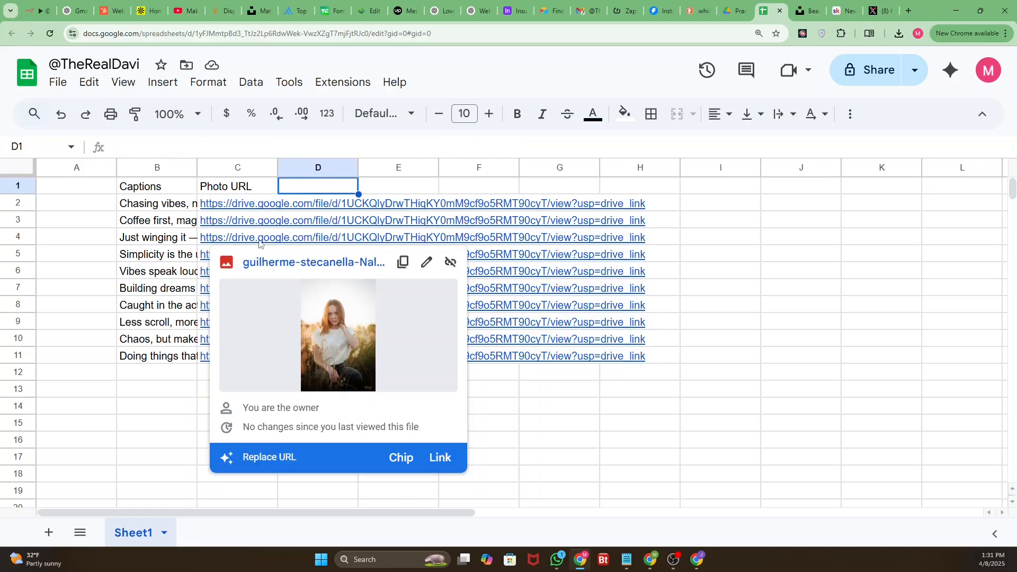
left_click(141, 206)
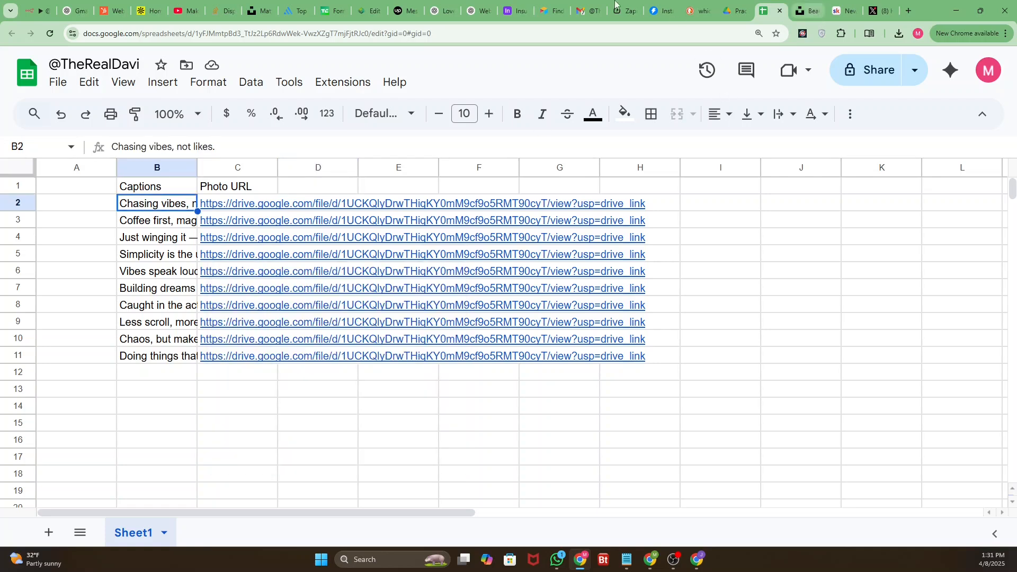
left_click(35, 10)
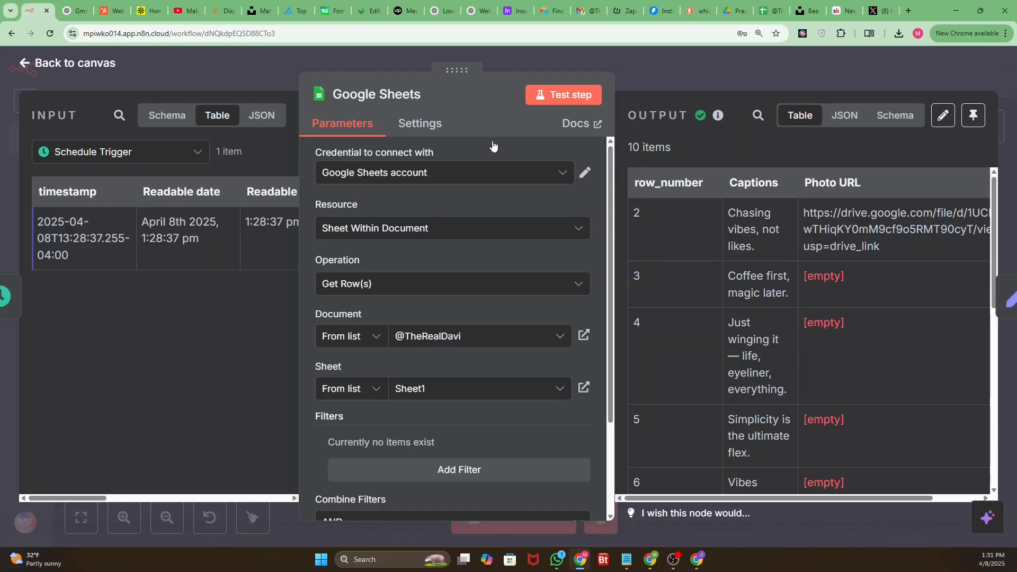
scroll(811, 298, "down", 2)
scroll(812, 298, "up", 2)
Switch to ChatGPT and begin a prompt with "I have an n8n node that will return 10 rows from a google worksheet in sheets."
left_click(64, 11)
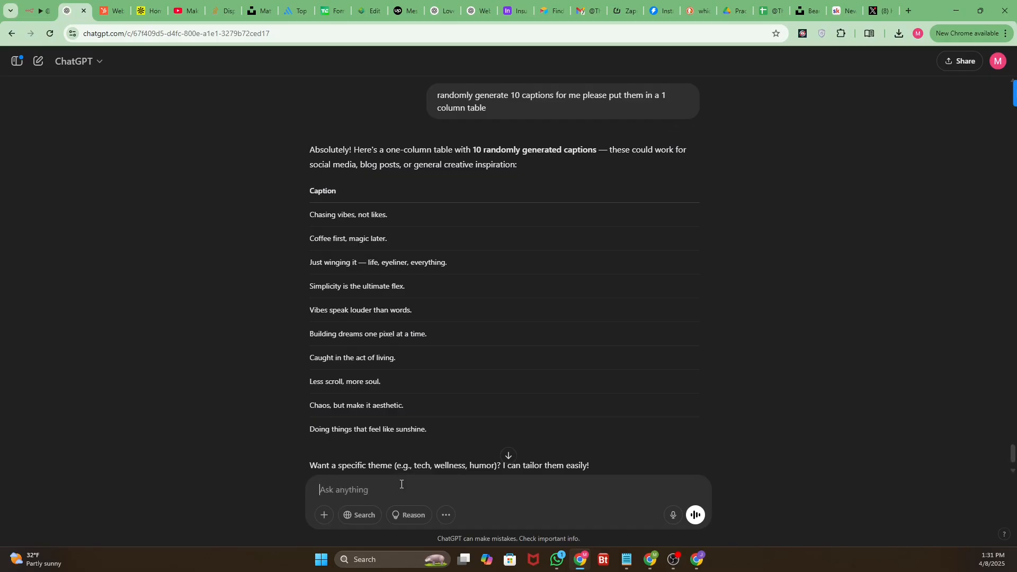
type("I haave an n8n node that will retur")
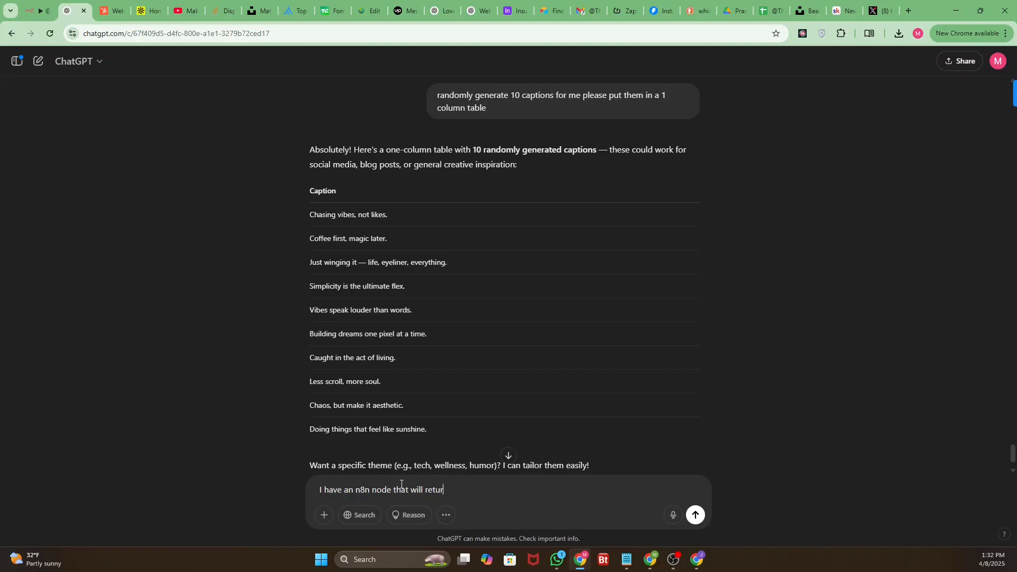
type("n fjfjfjfj")
key("BackSpace")
key("BackSpace")
key("BackSpace")
key("BackSpace")
key("BackSpace")
key("BackSpace")
key("BackSpace")
type("10 rows from a google worksheet in sheets. And ")
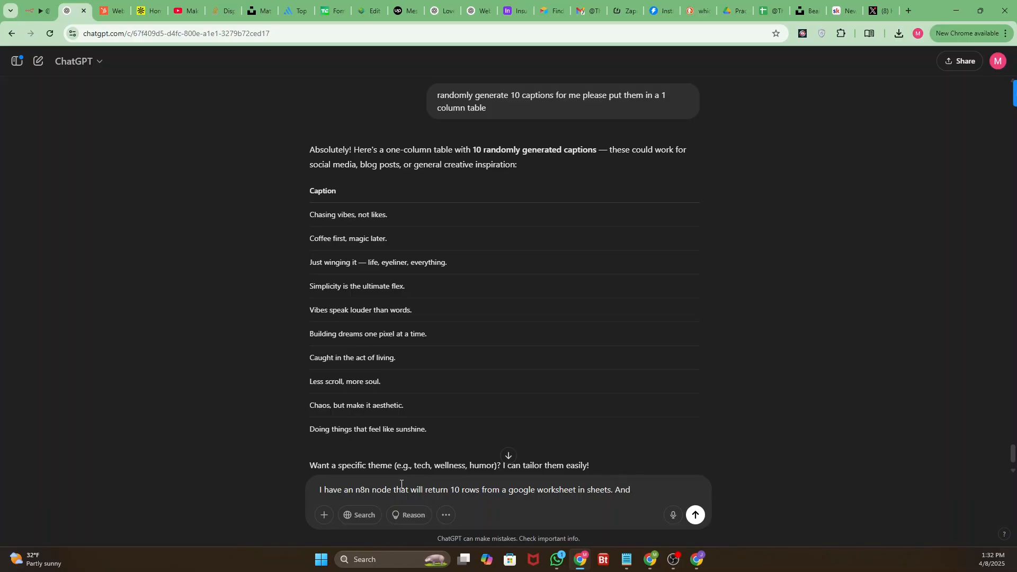
type("the")
Continue the prompt with "And in n8n, the three columns are:"
key("ctrl+BackSpace")
key("ctrl+BackSpace")
type("And th")
key("BackSpace")
type("in n8n, the")
type("three columns are:")
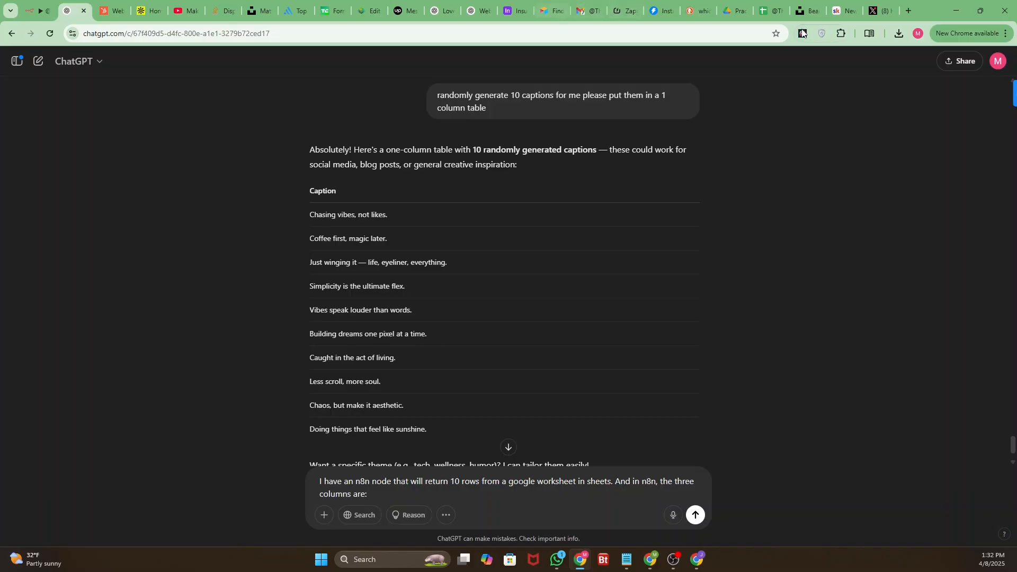
Check the output column names in n8n and add "row number, captions, and photo URL." to the ChatGPT prompt
mouse_move(584, 15)
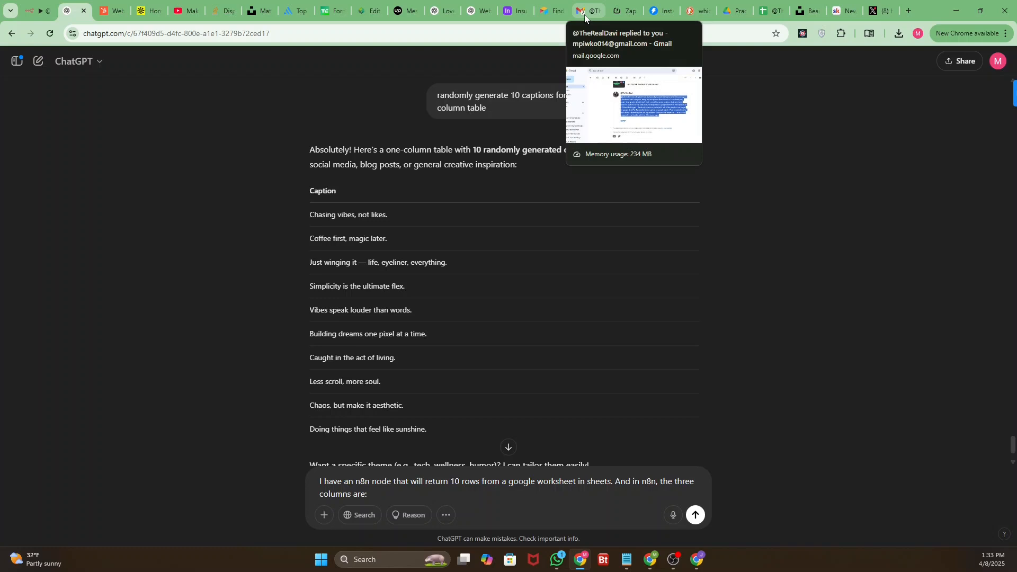
left_click(33, 11)
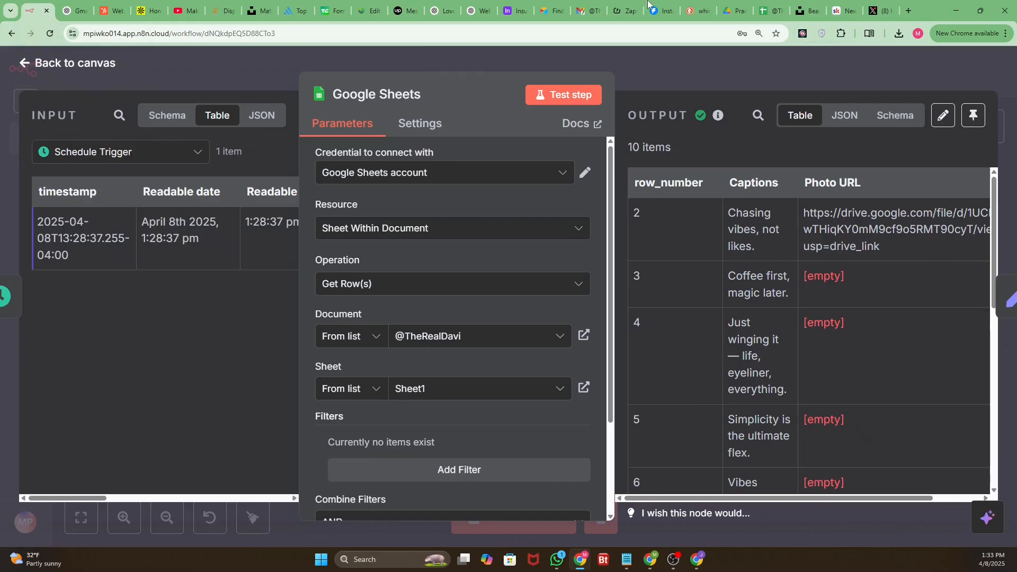
key("ctrl+Tab")
type("row ")
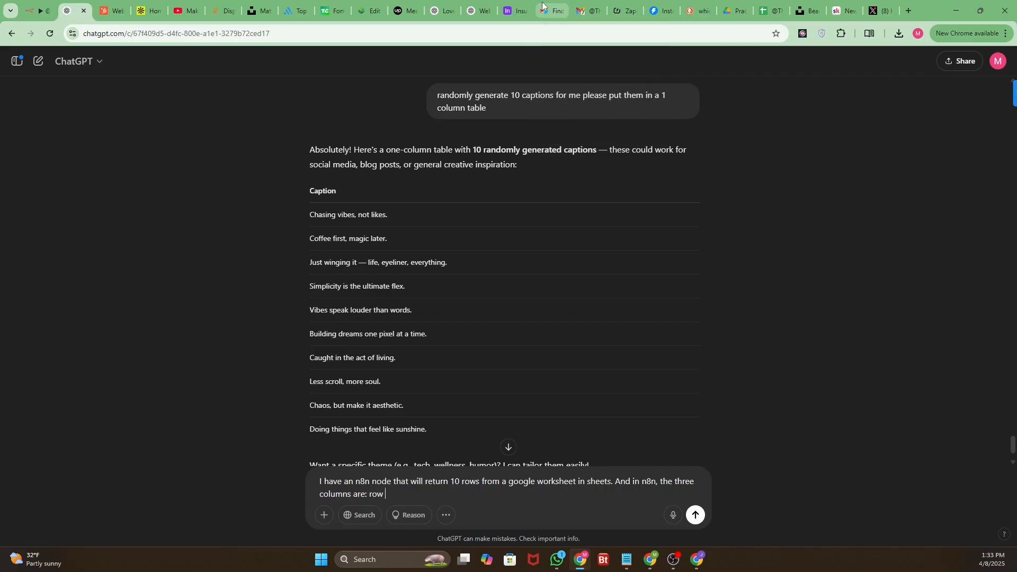
type("number, captions, and photo URL. ")
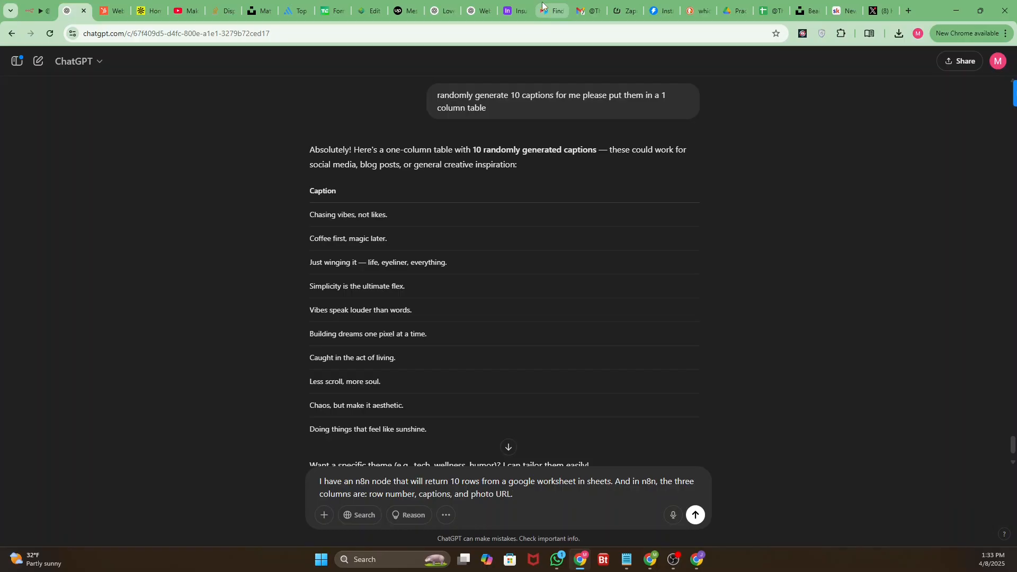
type("I want to ran")
Continue the prompt with "In another HTTP request node, I want to randomly choose one of these captions and one of these photo urls"
key("BackSpace")
key("BackSpace")
key("BackSpace")
key("BackSpace")
key("BackSpace")
key("BackSpace")
key("BackSpace")
key("BackSpace")
key("BackSpace")
key("BackSpace")
key("BackSpace")
type("In another HTTP request node, I want t")
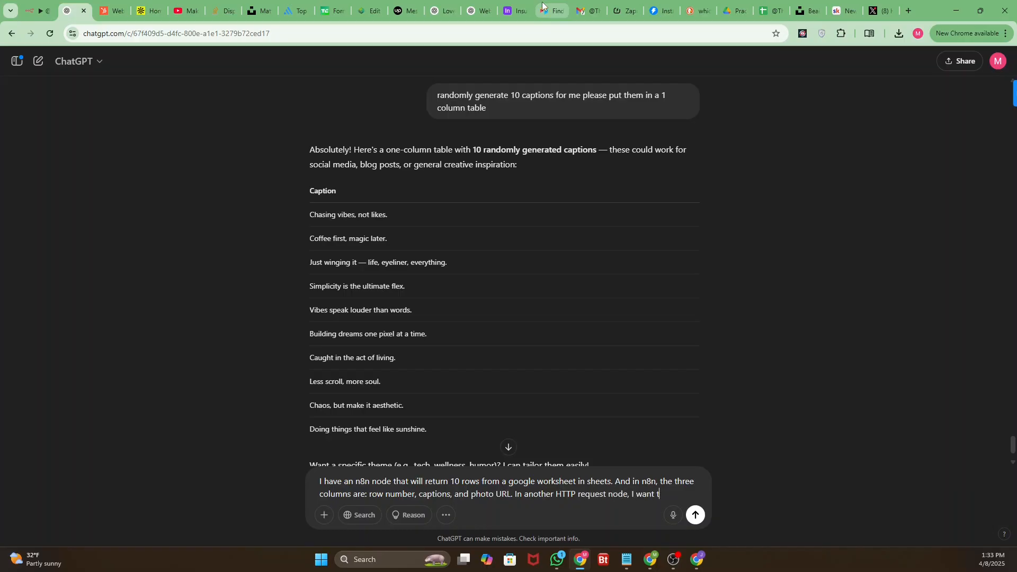
type("o randomly choose ")
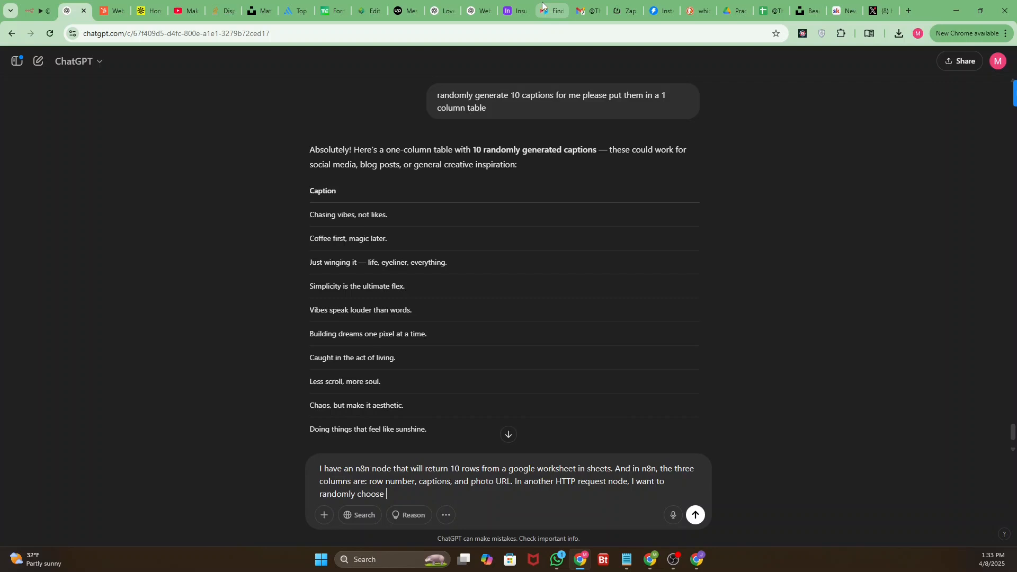
type("one of these captiosns and one of these phot")
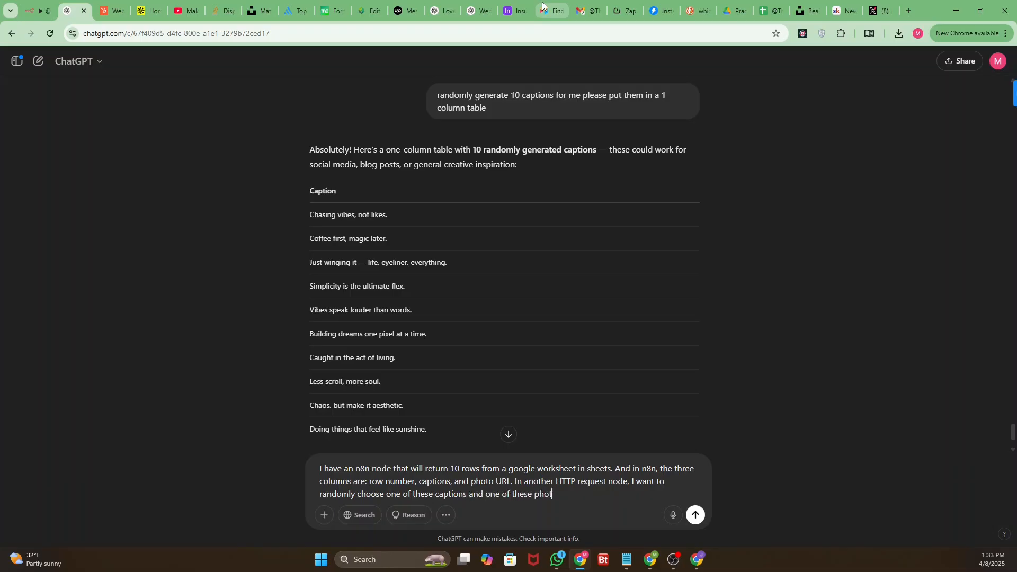
type("o urls ")
type("s")
type(". Can you thin")
type("k of a ")
type("way to do this ")
type("program")
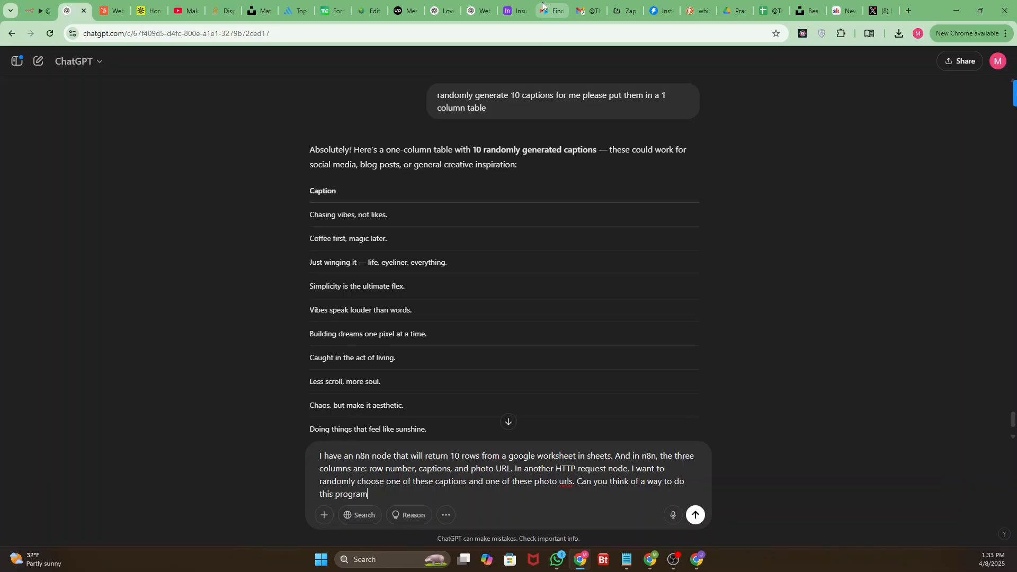
type("atically in n8n?")
End the prompt with "Can you think of a way to do this programatically in n8n?" and send it to ChatGPT
key("Return")
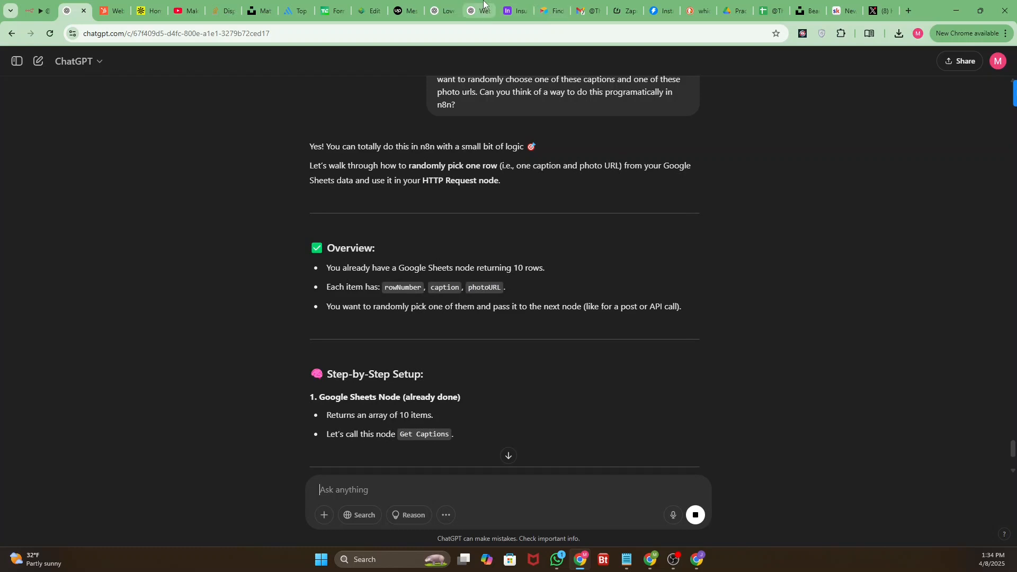
Read through ChatGPT's setup steps and copy the JavaScript for the "Pick Random Caption" function node
scroll(585, 286, "down", 6)
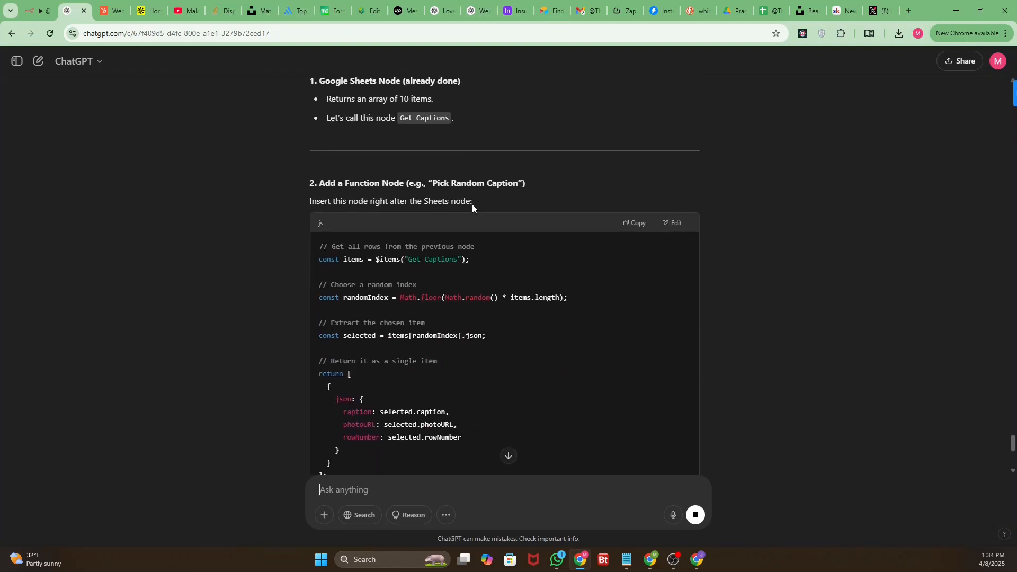
scroll(472, 205, "down", 1)
scroll(472, 204, "down", 1)
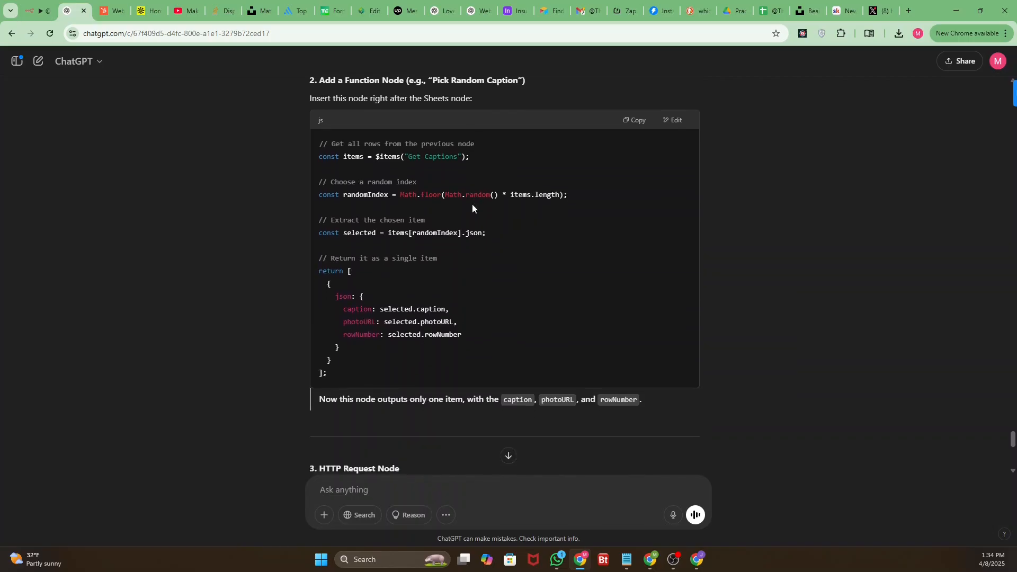
scroll(472, 207, "down", 1)
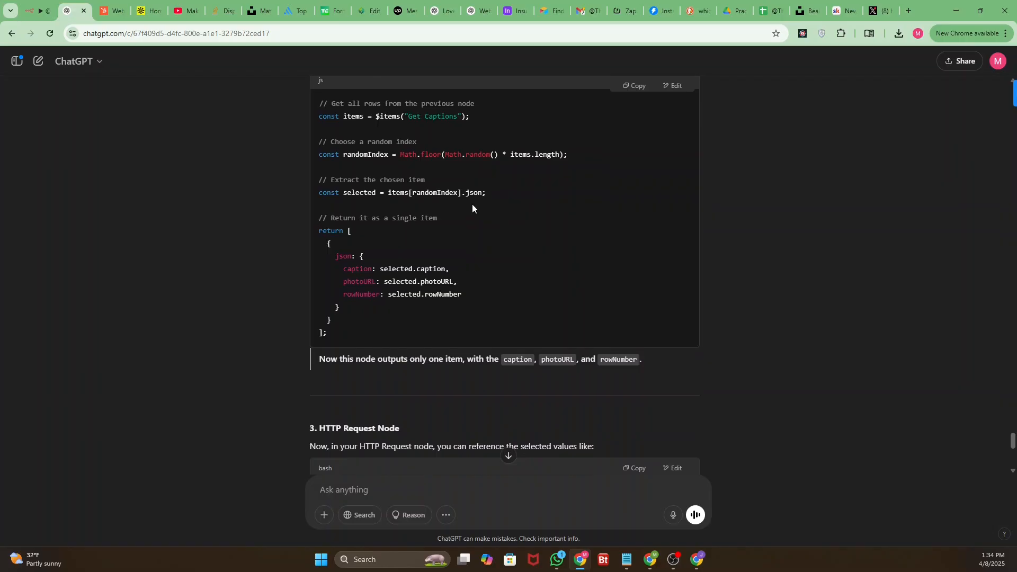
scroll(472, 208, "down", 4)
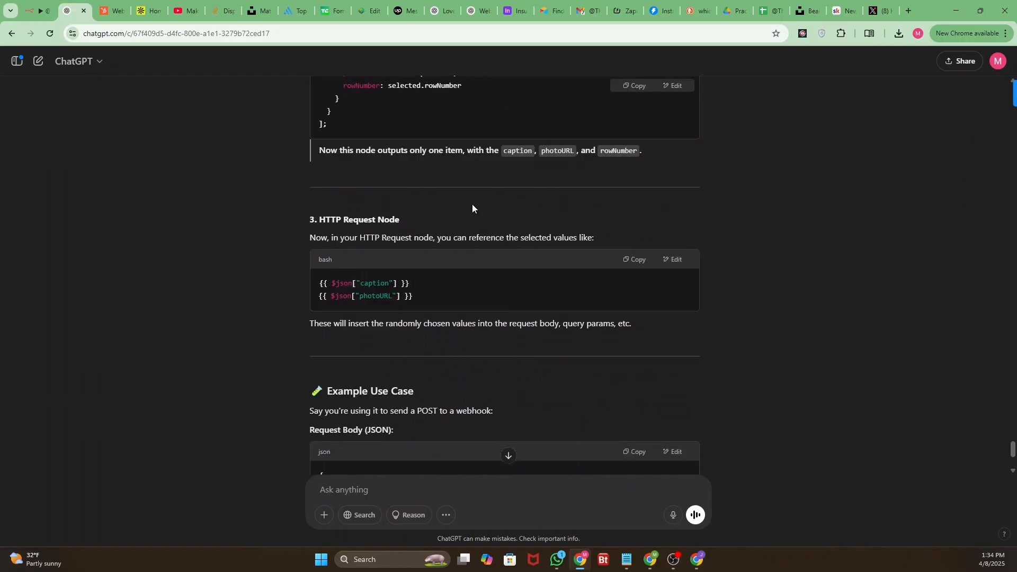
scroll(472, 207, "up", 5)
left_click(634, 131)
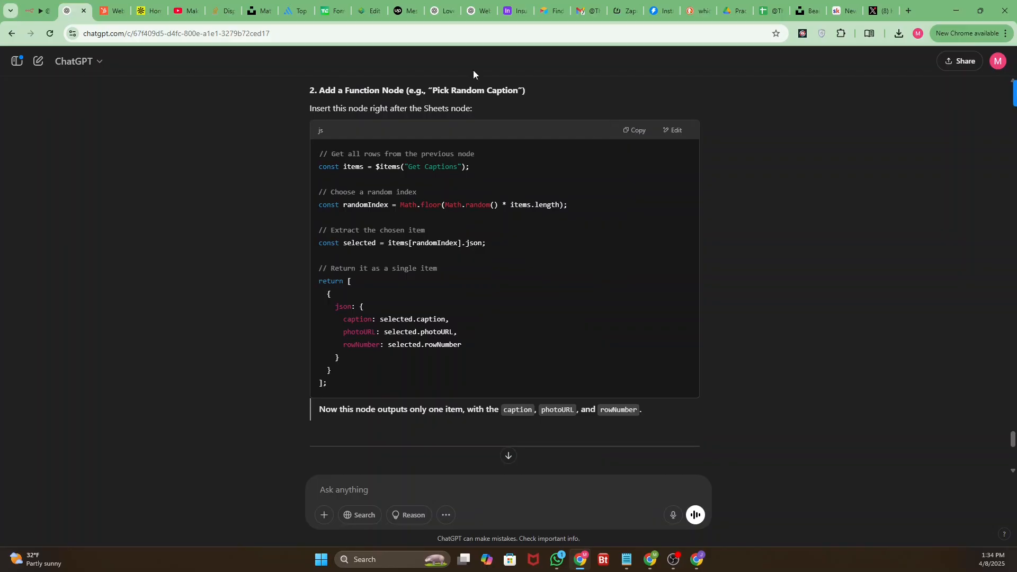
Return to the n8n canvas and insert a Code node between Google Sheets and Edit Fields3
left_click(36, 10)
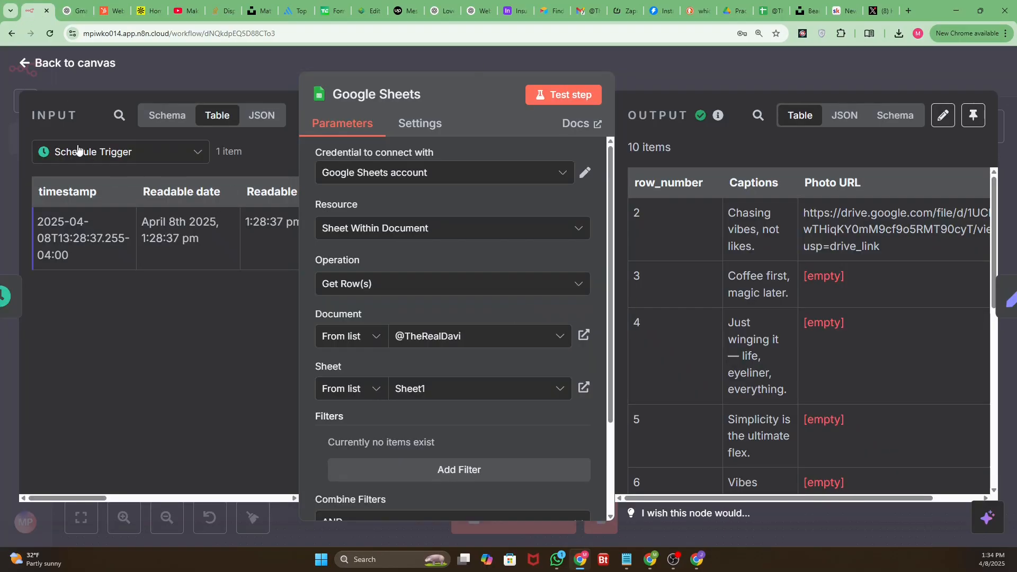
left_click(77, 63)
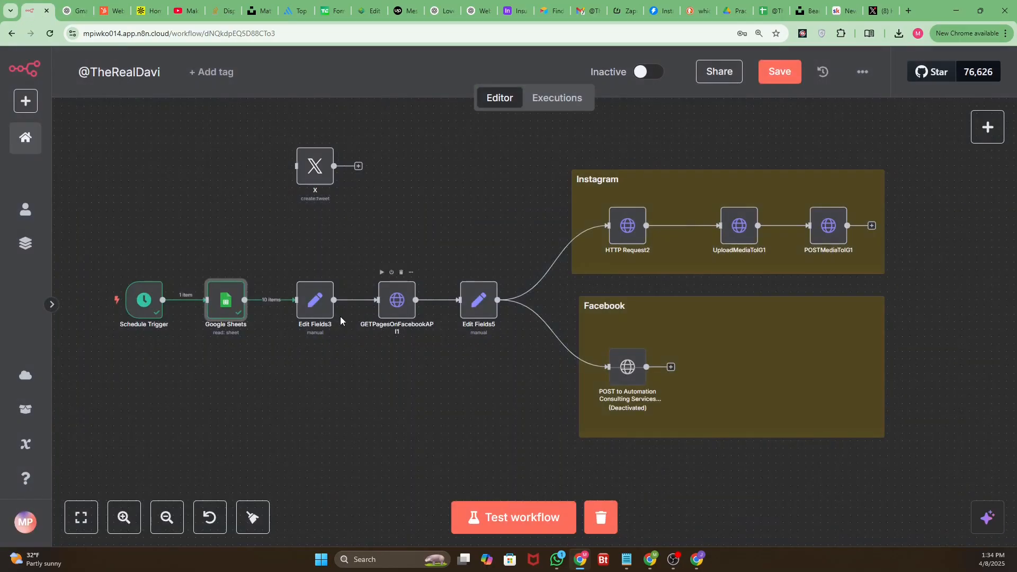
double_click(325, 298)
key("Escape")
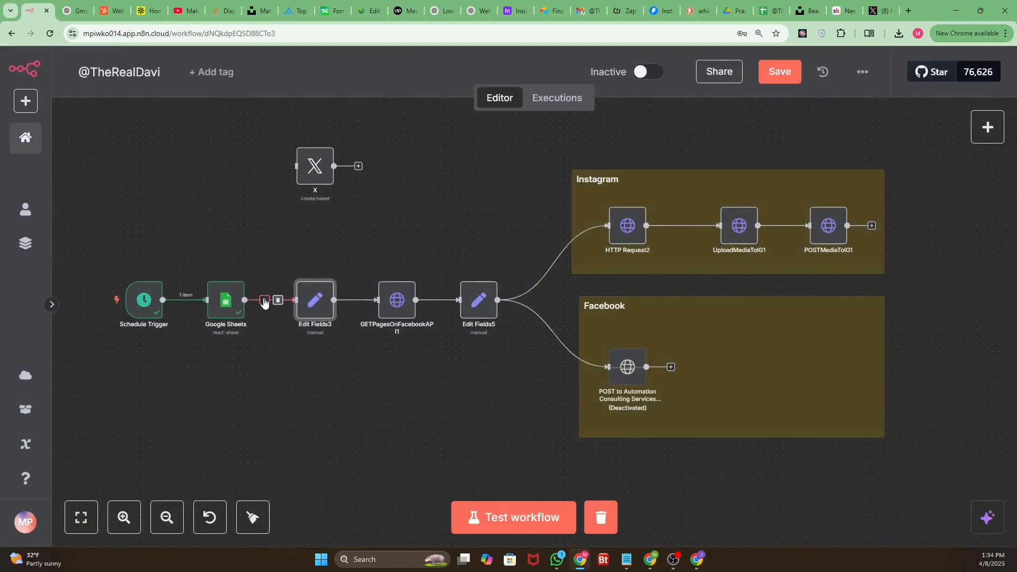
left_click(264, 300)
type("function")
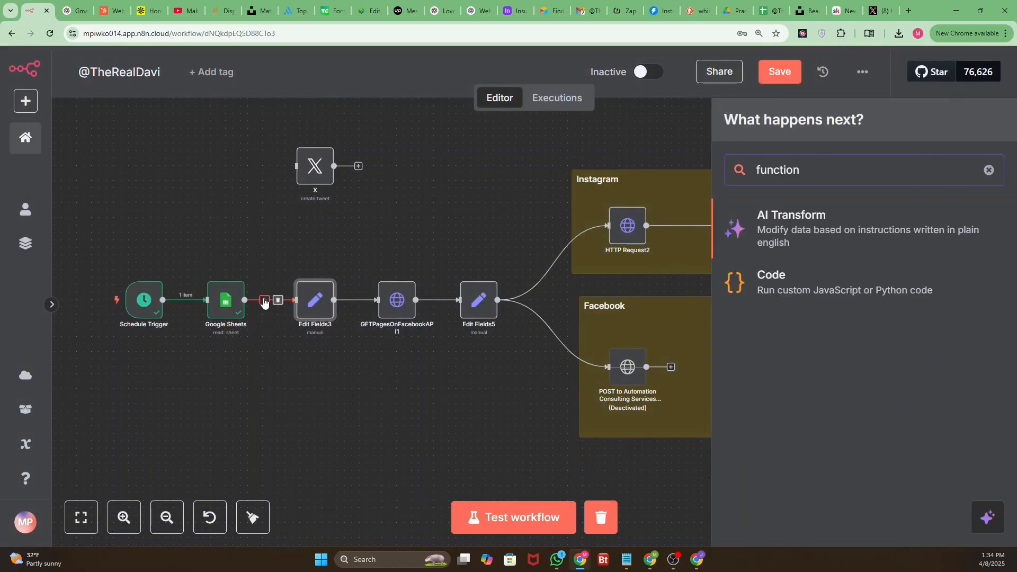
left_click(799, 285)
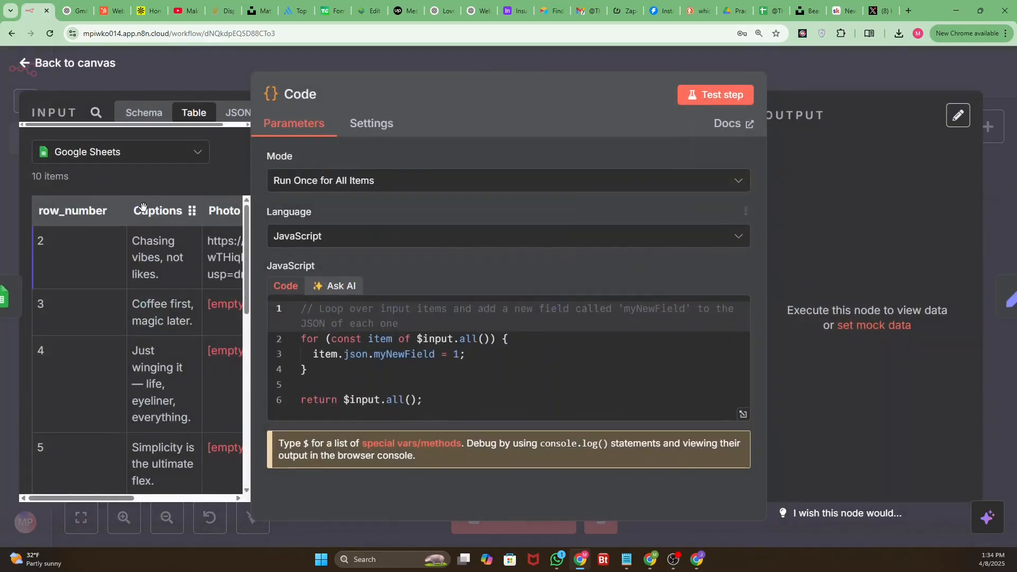
Replace the Code node's default JavaScript with the random-row script copied from ChatGPT
left_click(383, 346)
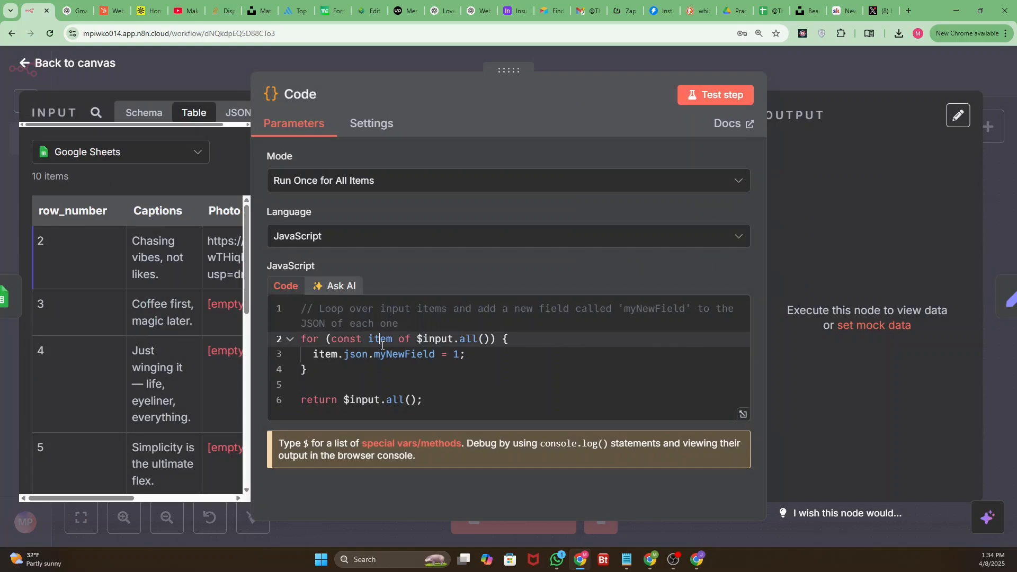
key("ctrl+a")
key("BackSpace")
key("ctrl+v")
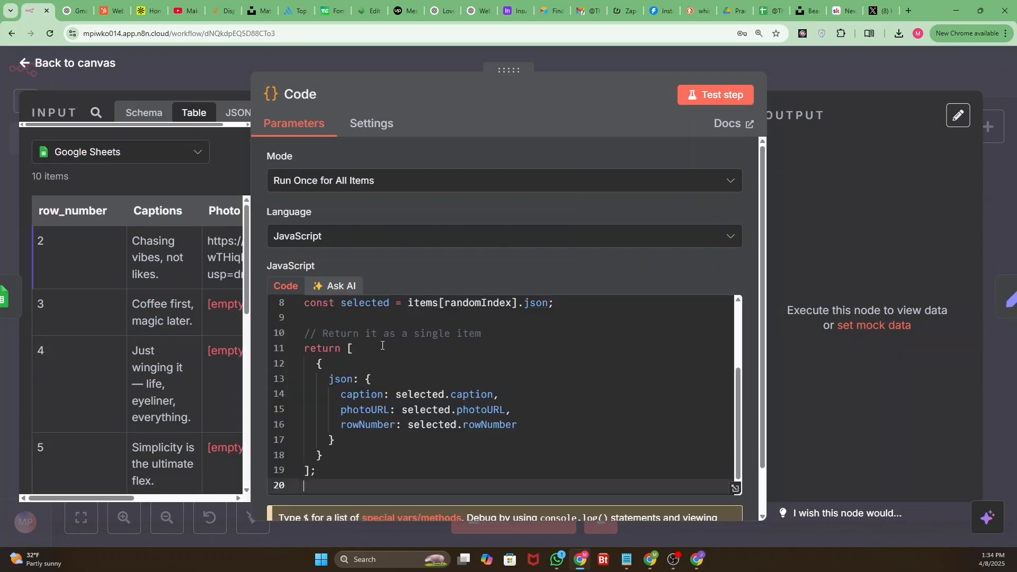
scroll(414, 354, "up", 3)
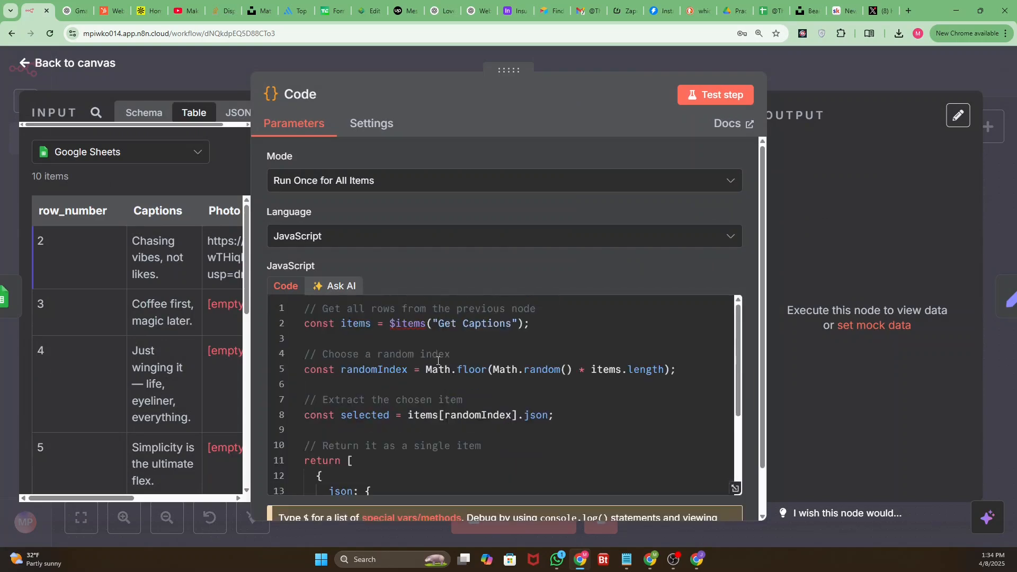
left_click(417, 327)
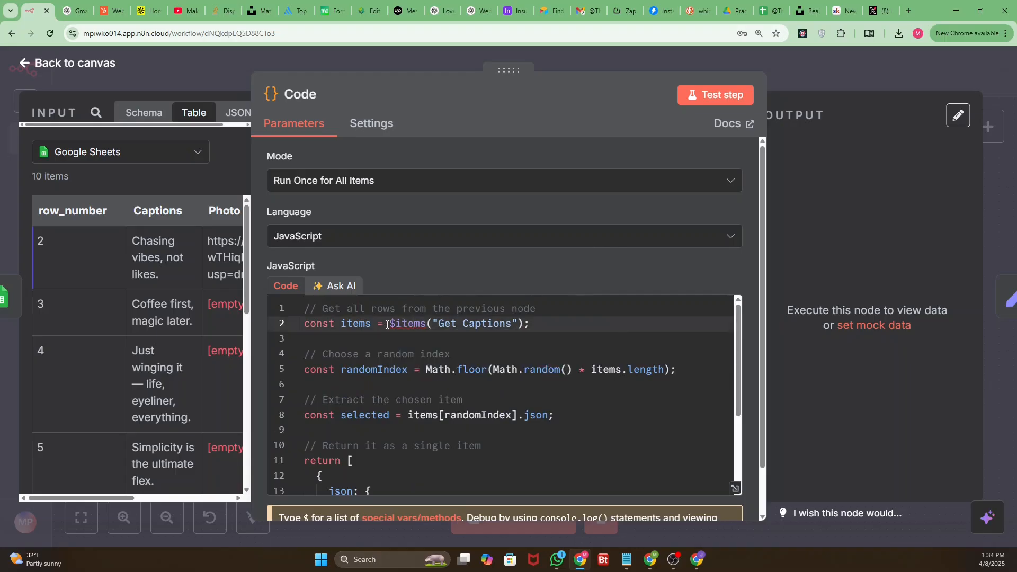
left_click(392, 325)
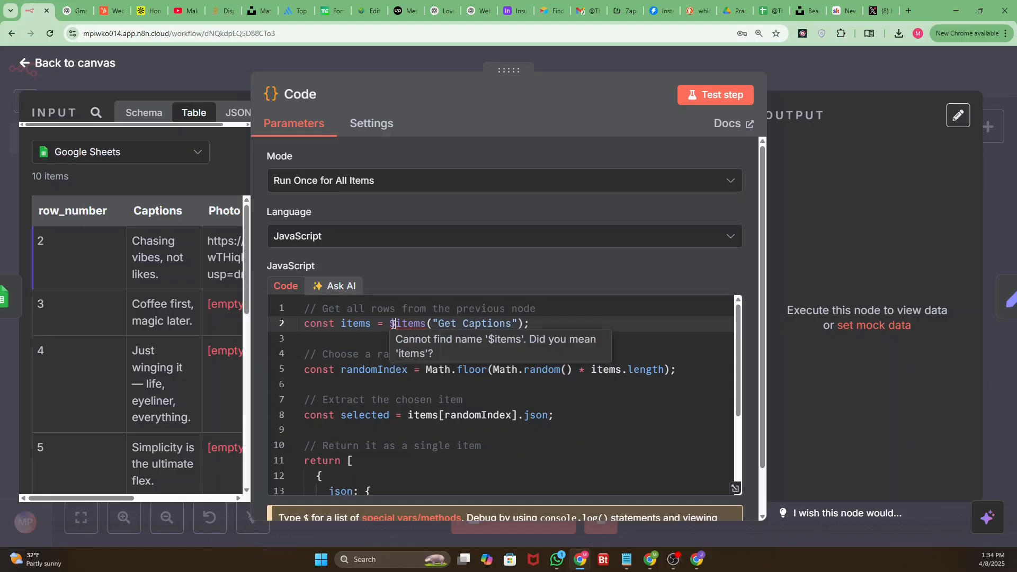
key("Delete")
type("xx")
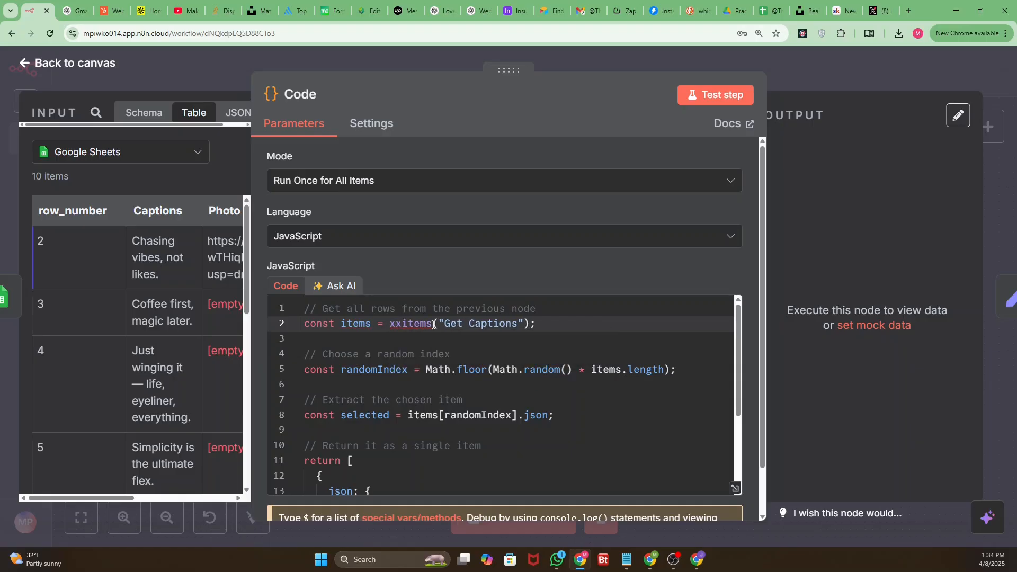
key("BackSpace")
key("BackSpace")
type("$")
left_click(452, 355)
left_click(394, 325)
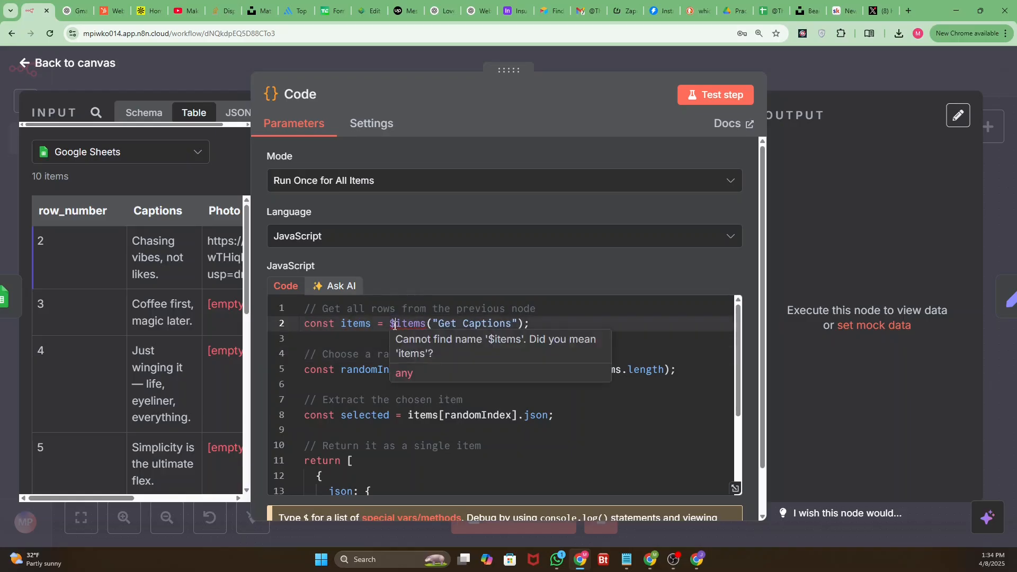
double_click(420, 326)
left_click(420, 326)
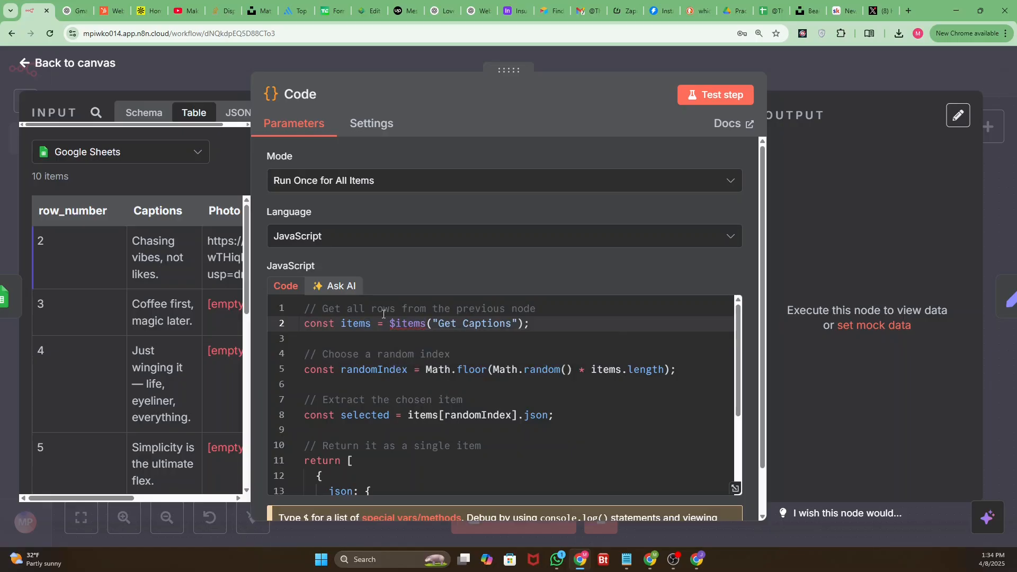
triple_click(333, 324)
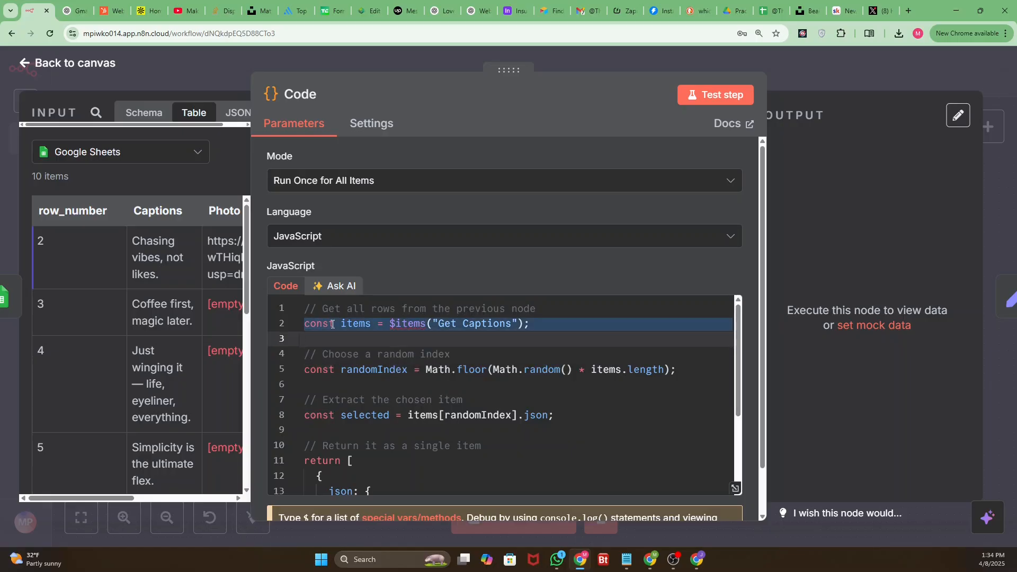
triple_click(376, 381)
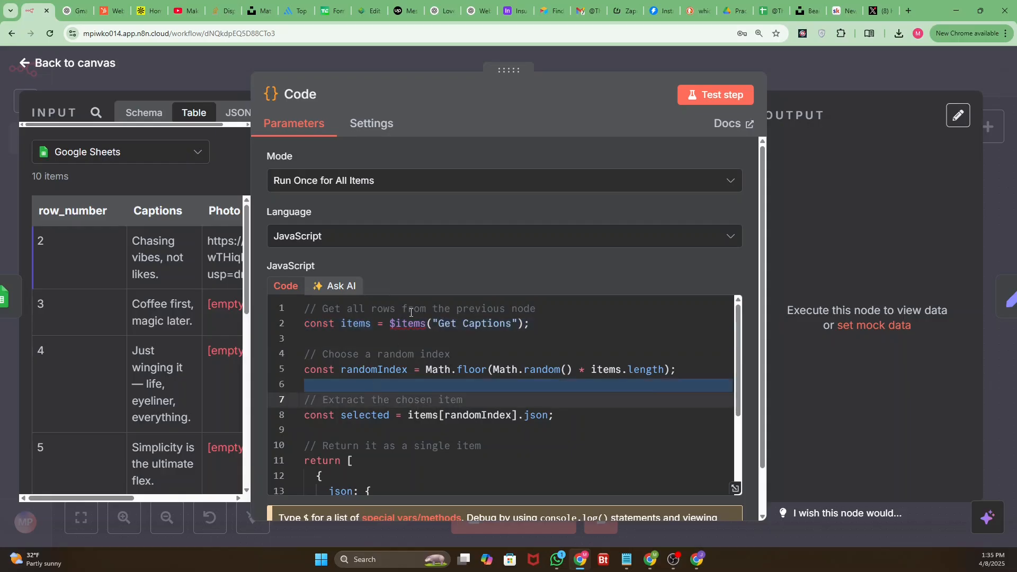
Replace $items with $input in the line of the script that gets all rows from the previous node
left_click(421, 341)
left_click(427, 325)
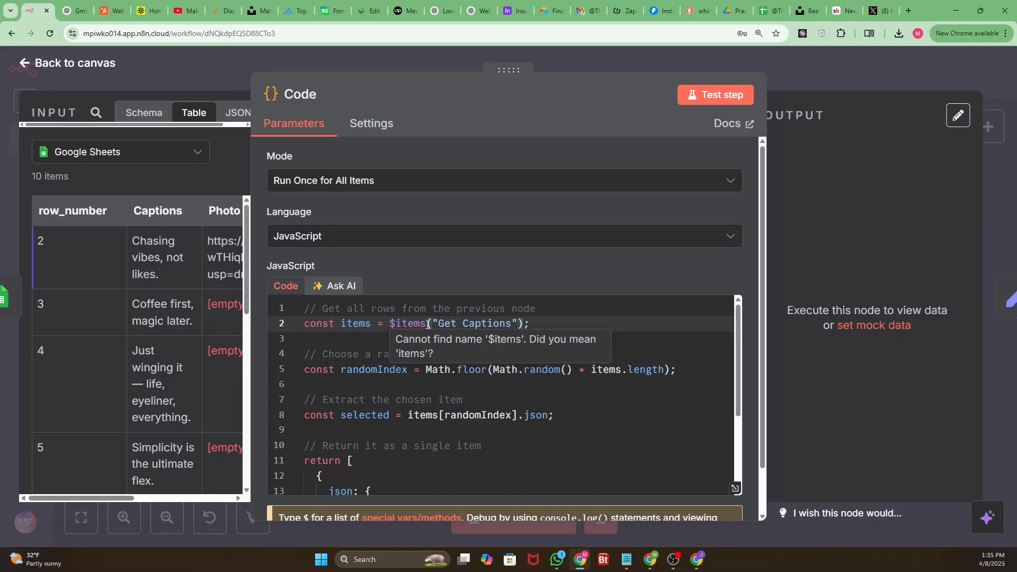
key("BackSpace")
key("BackSpace")
key("BackSpace")
key("BackSpace")
key("BackSpace")
key("BackSpace")
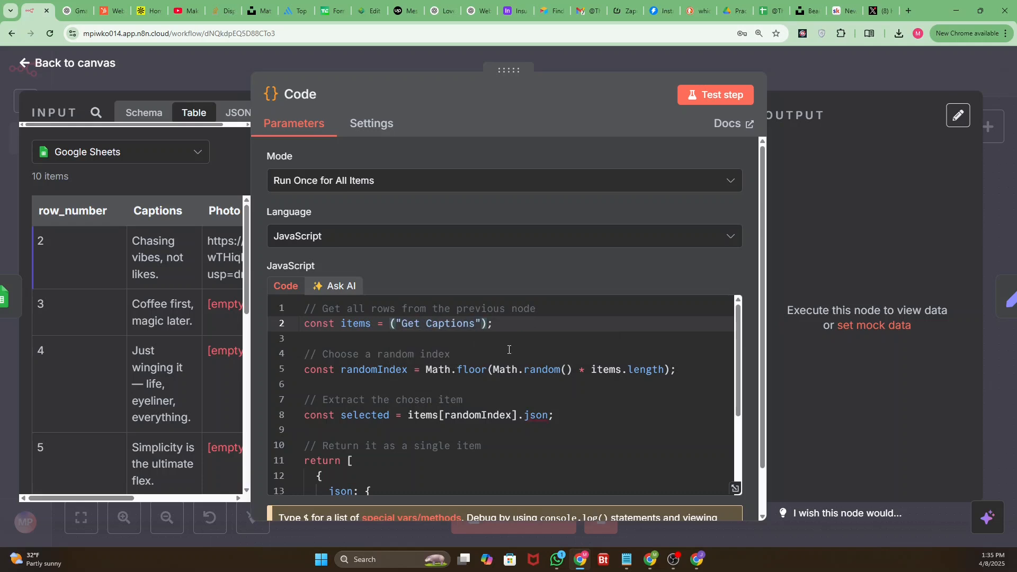
type("$input")
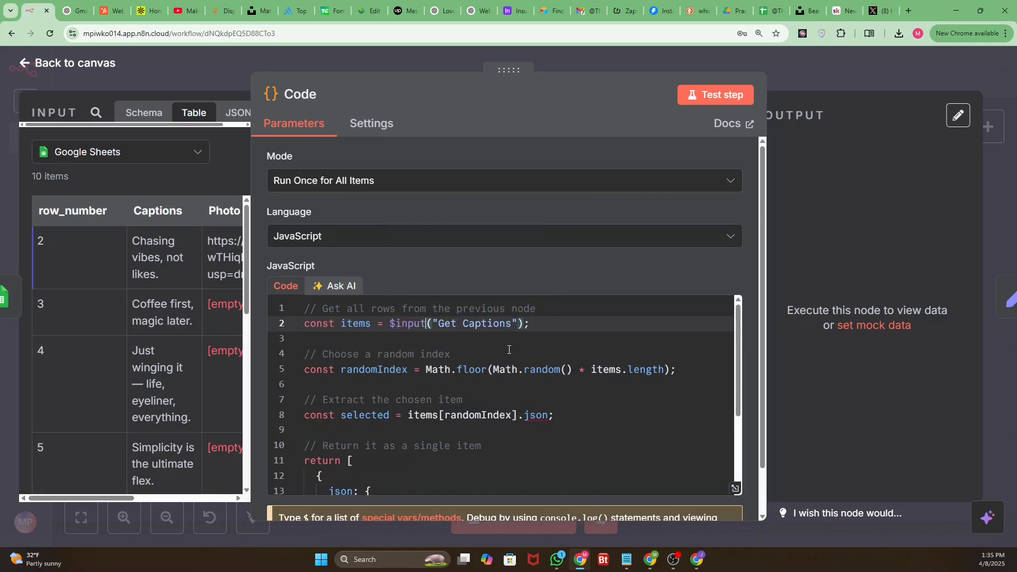
left_click(479, 379)
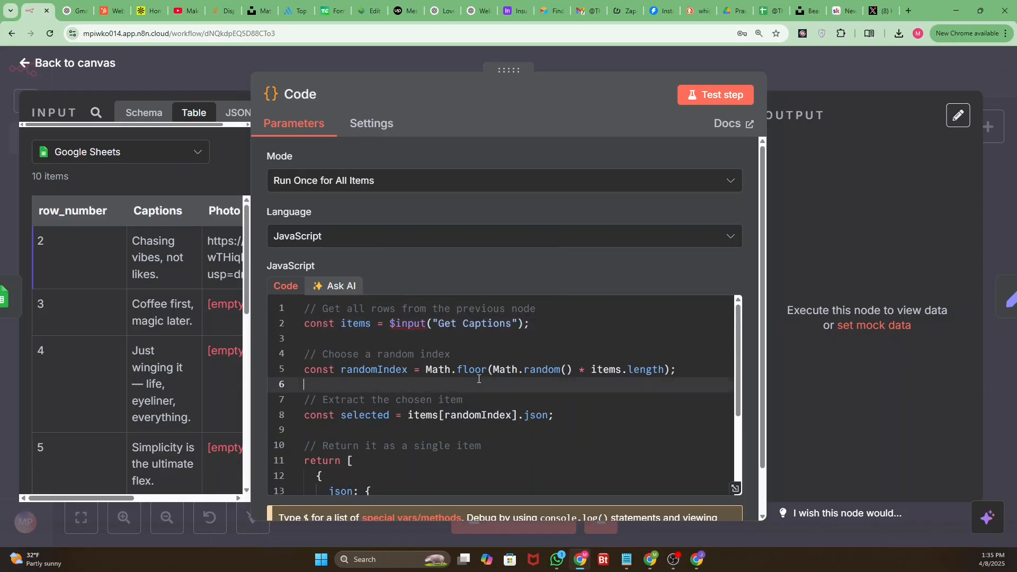
Review the script, widen the input data area to see the Photo URL column, and inspect the $input("Get Captions") expression
left_click(411, 325)
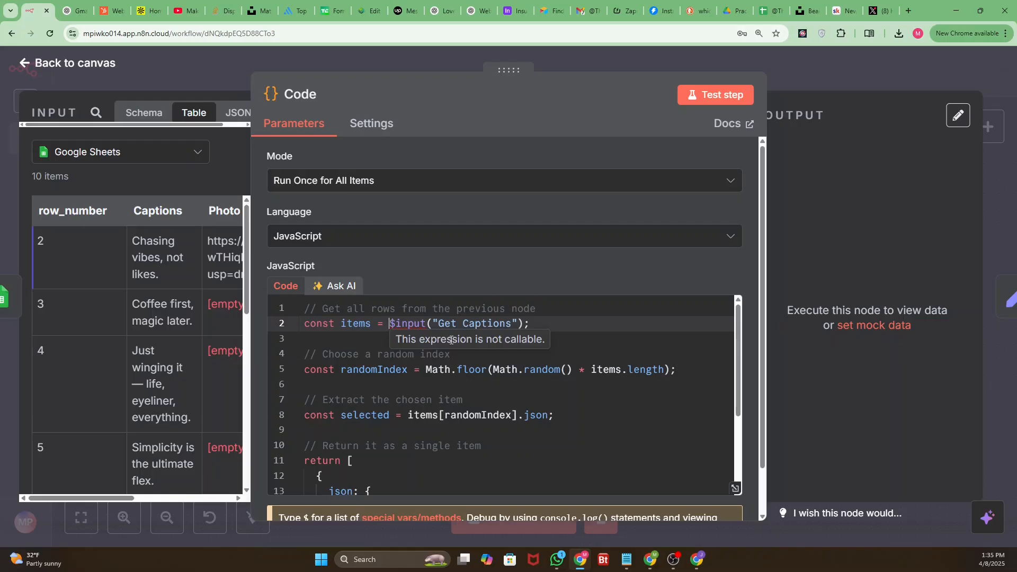
left_click(575, 415)
scroll(576, 413, "down", 5)
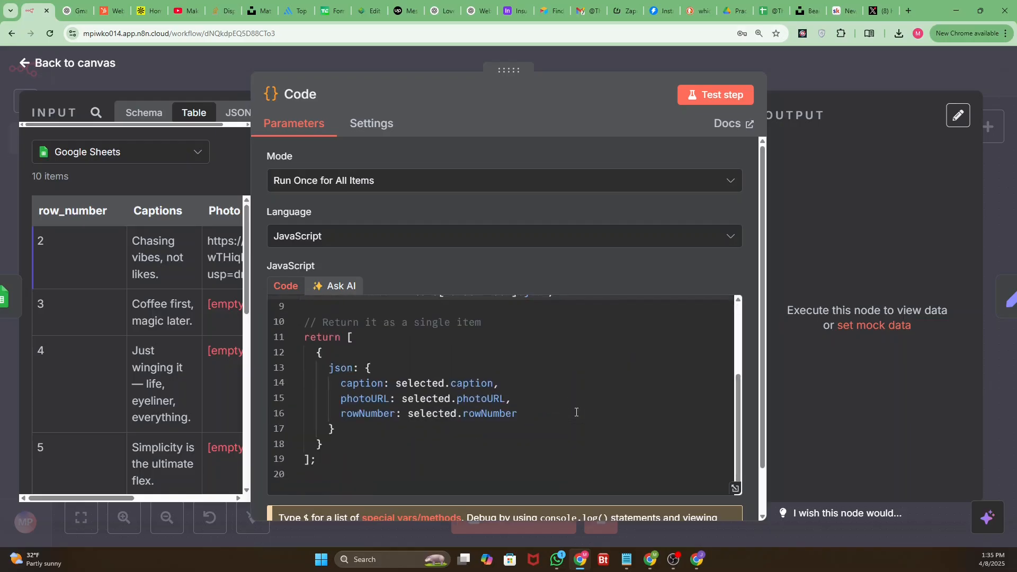
scroll(577, 412, "up", 5)
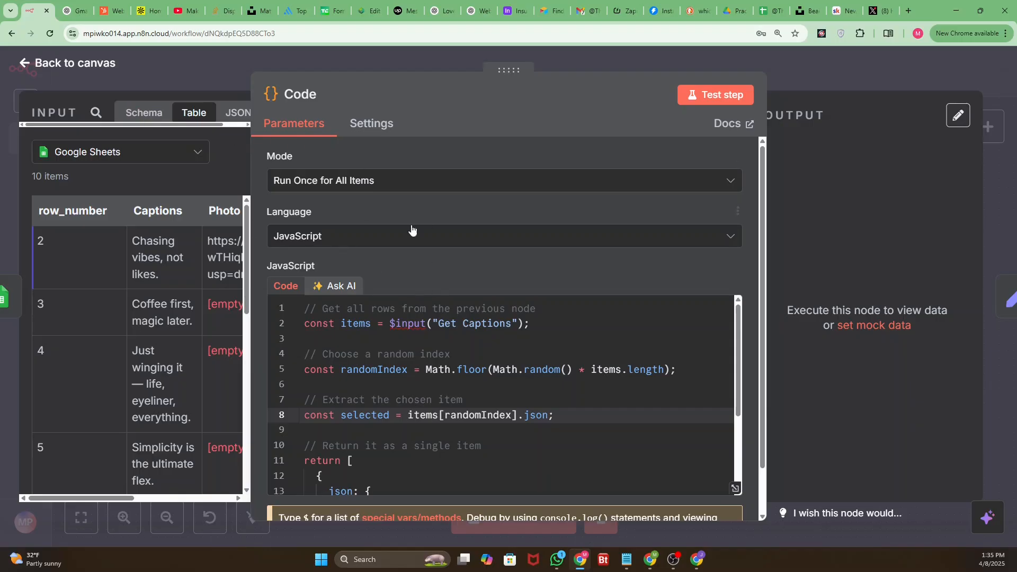
left_click_drag(251, 178, 356, 178)
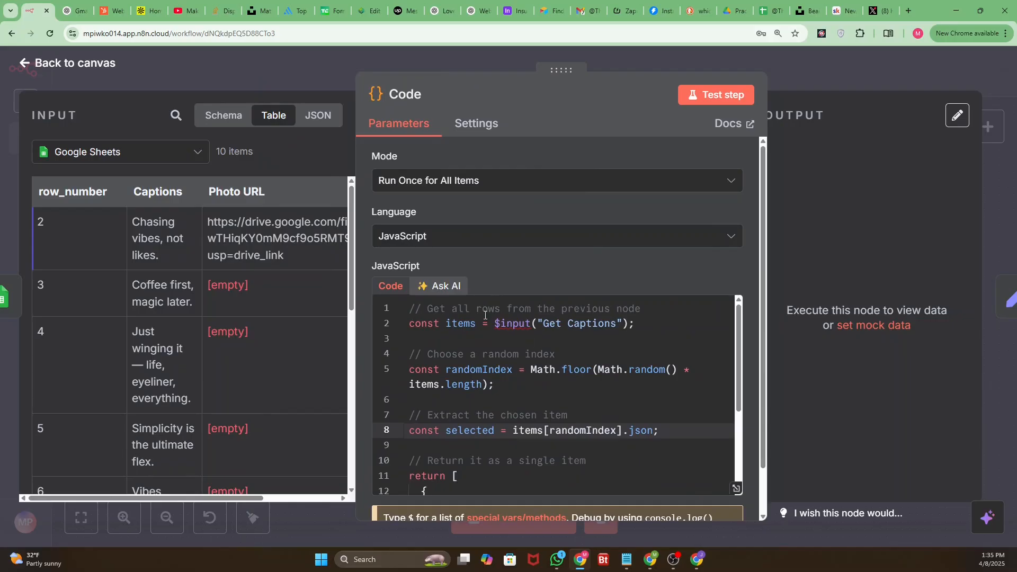
double_click(553, 323)
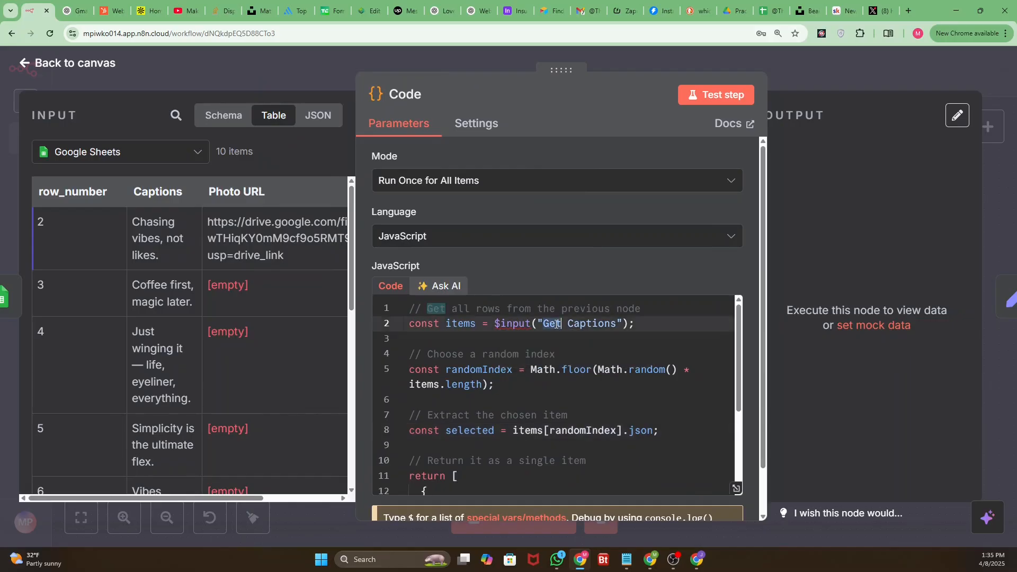
left_click(507, 325)
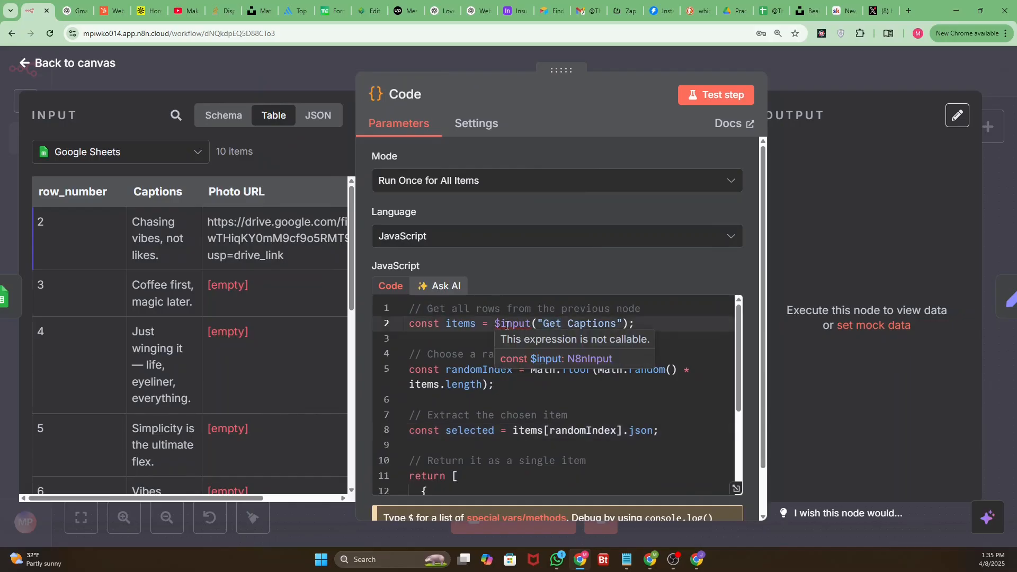
Examine the Google Sheets input data in schema and JSON form, and collapse the JSON item list
double_click(576, 325)
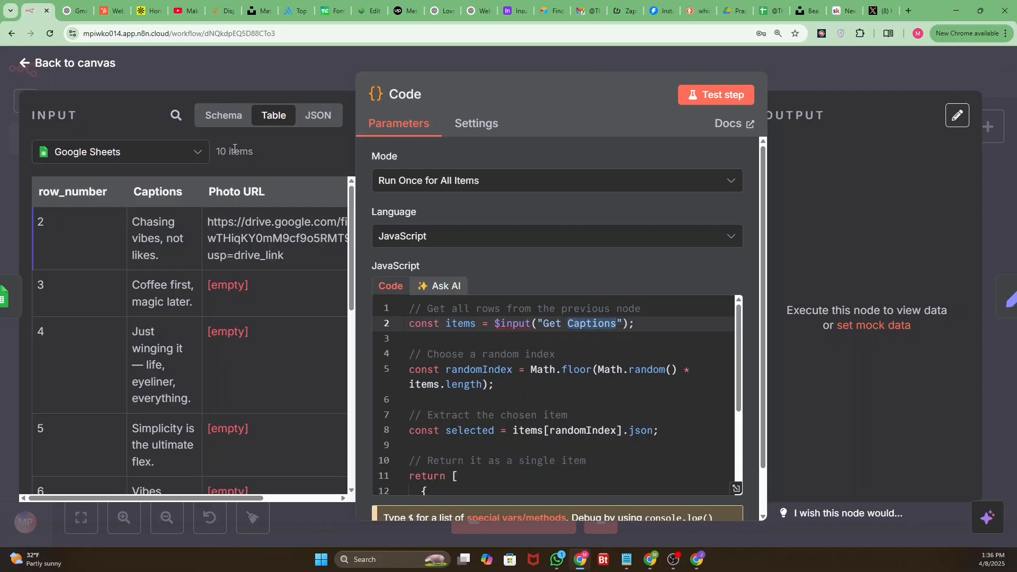
left_click(222, 117)
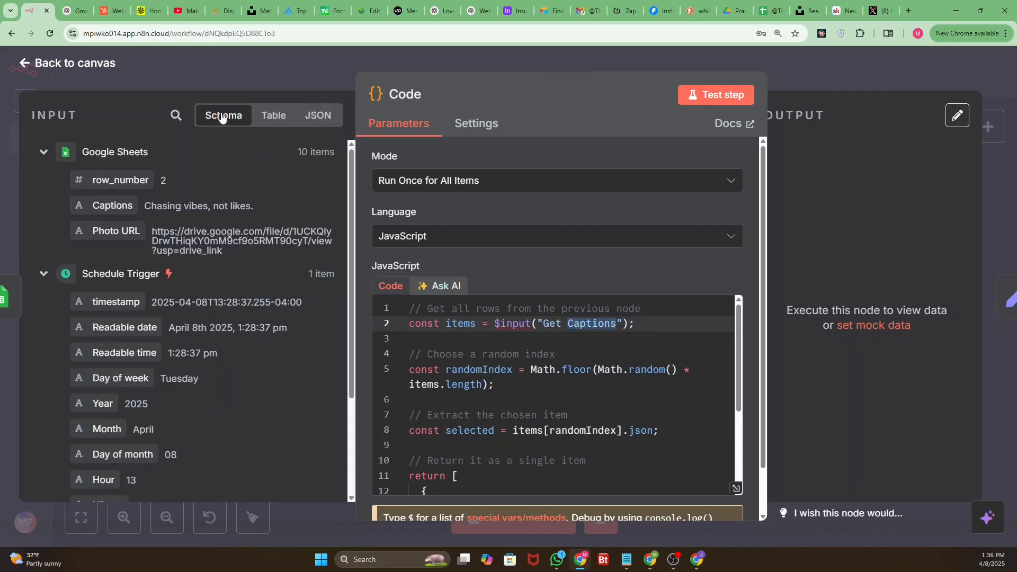
left_click(317, 116)
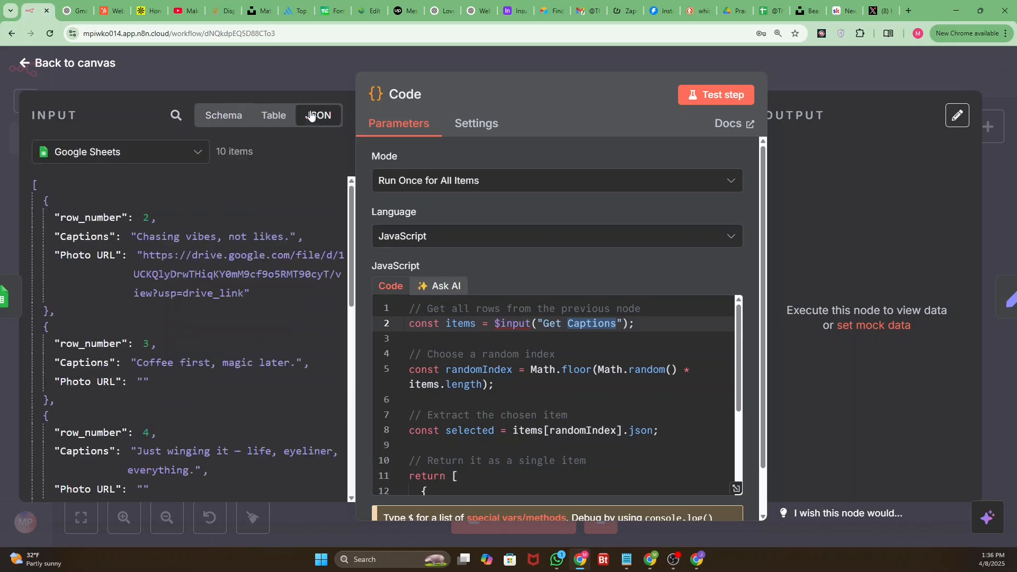
left_click(47, 202)
left_click(47, 204)
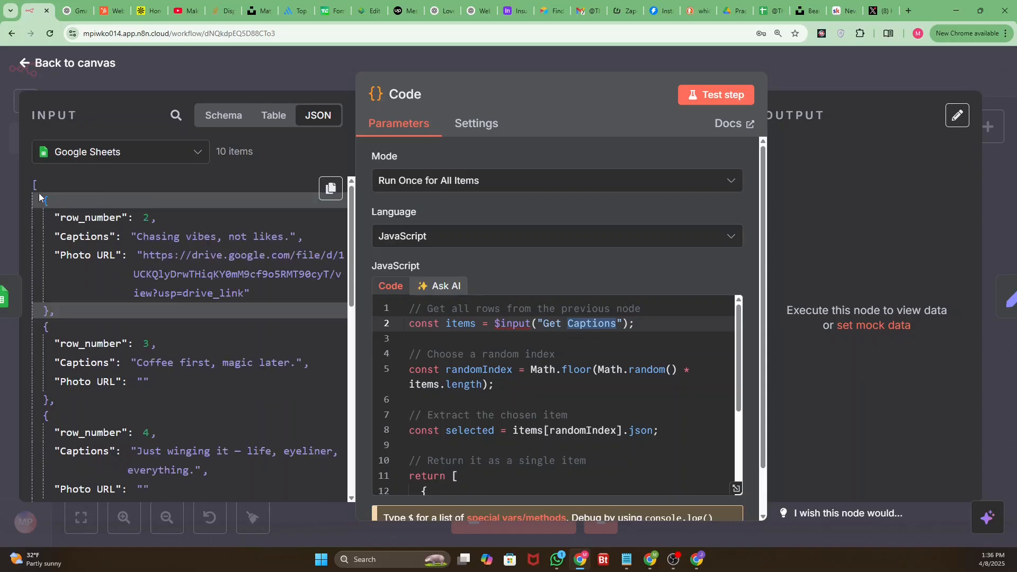
left_click(35, 189)
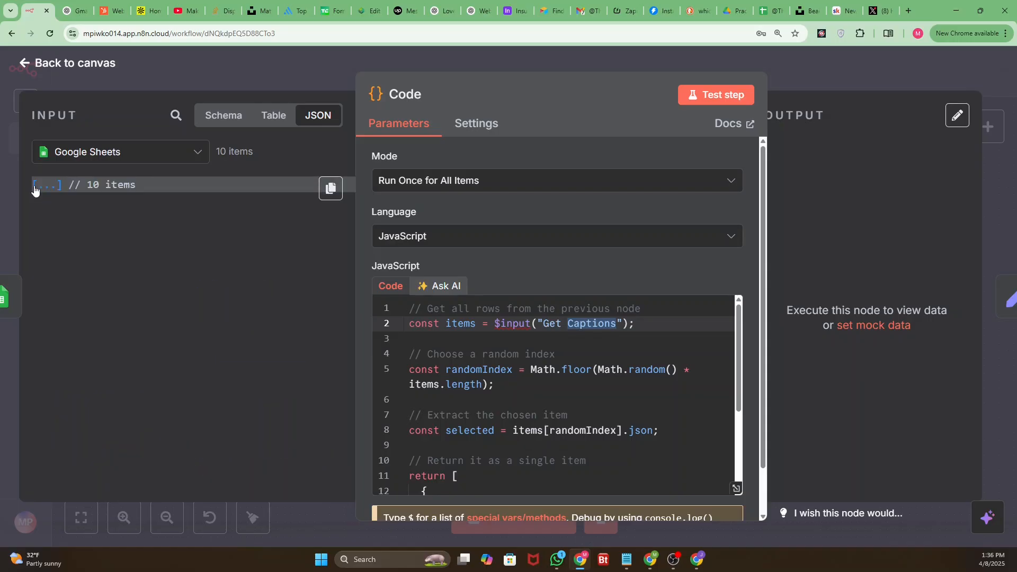
Delete the $input("Get Captions"); expression from the items assignment on line 2 of the script
left_click(497, 324)
key("shift+End")
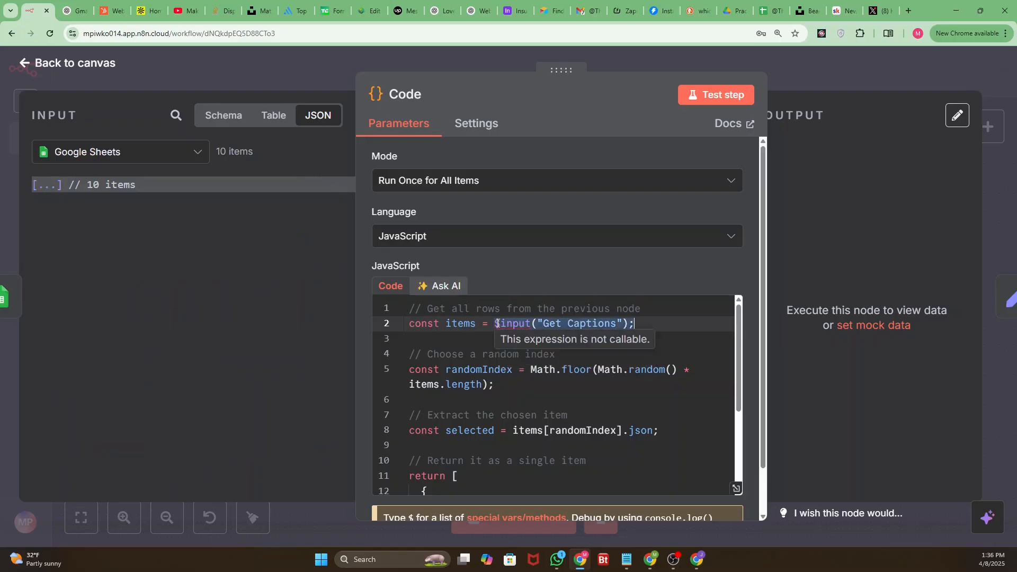
key("BackSpace")
Try to map the Google Sheets item list and its row_number field into the items assignment on line 2
left_click_drag(51, 189, 77, 214)
left_click(76, 214)
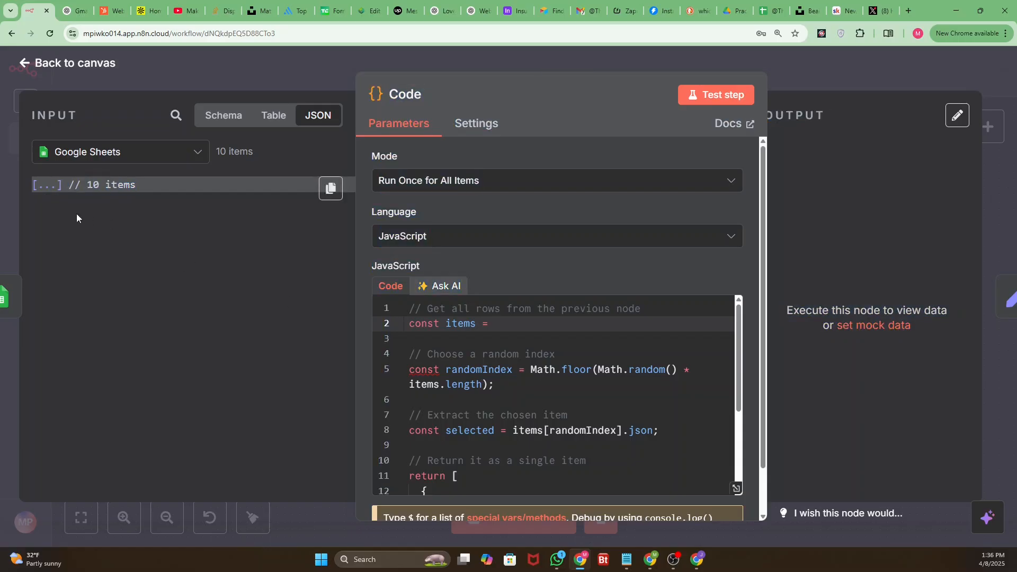
left_click_drag(39, 187, 10, 199)
left_click(33, 186)
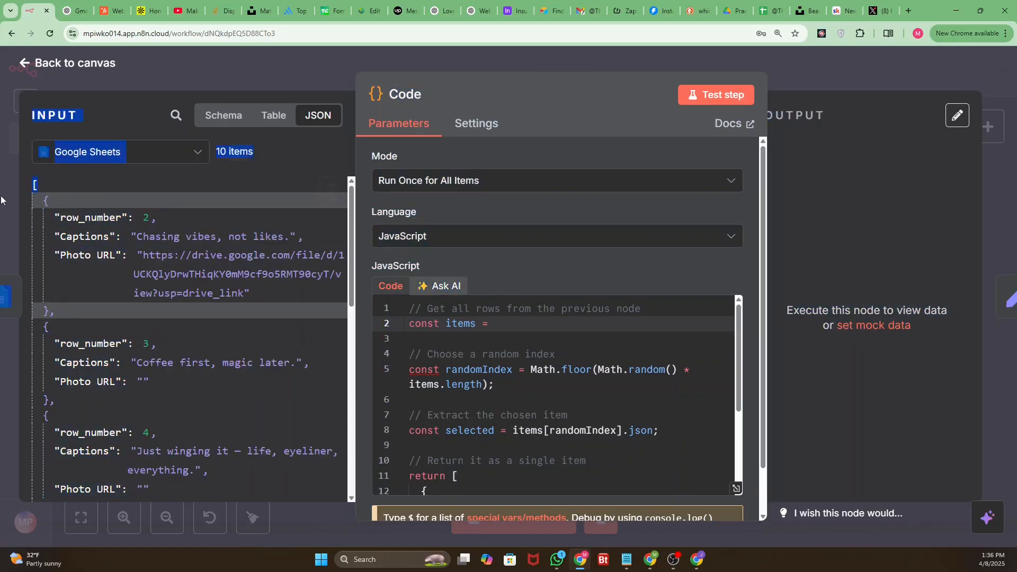
left_click(47, 184)
left_click_drag(93, 219, 513, 320)
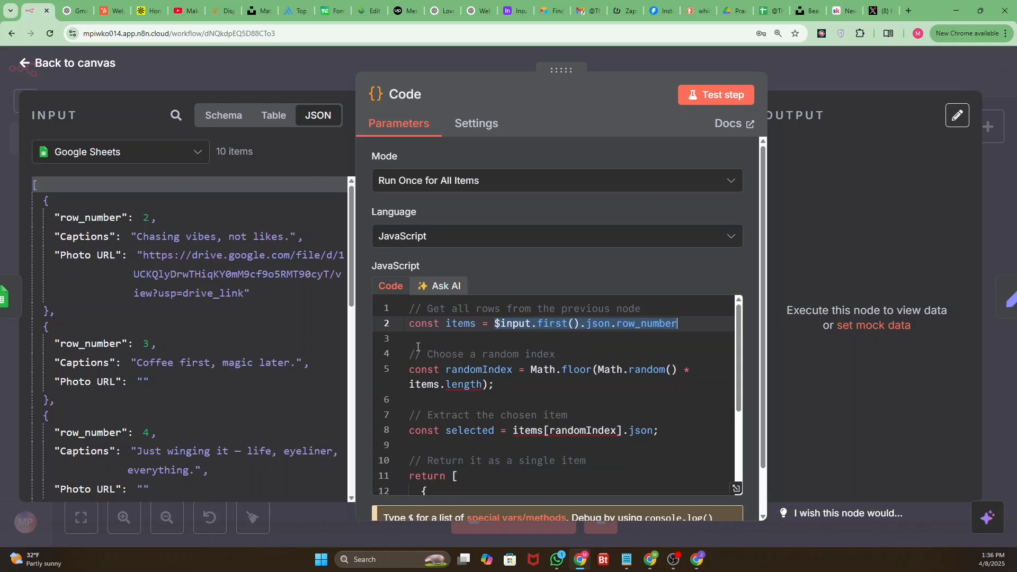
Replace the mapped row_number expression on line 2 with $input, and clear that value again
key("BackSpace")
type("$input")
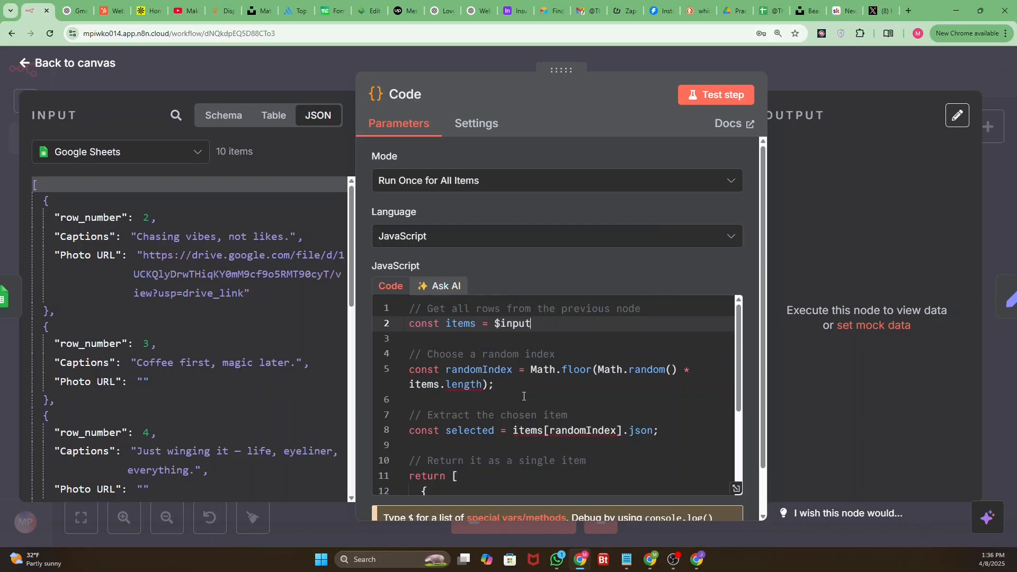
left_click(533, 312)
double_click(539, 324)
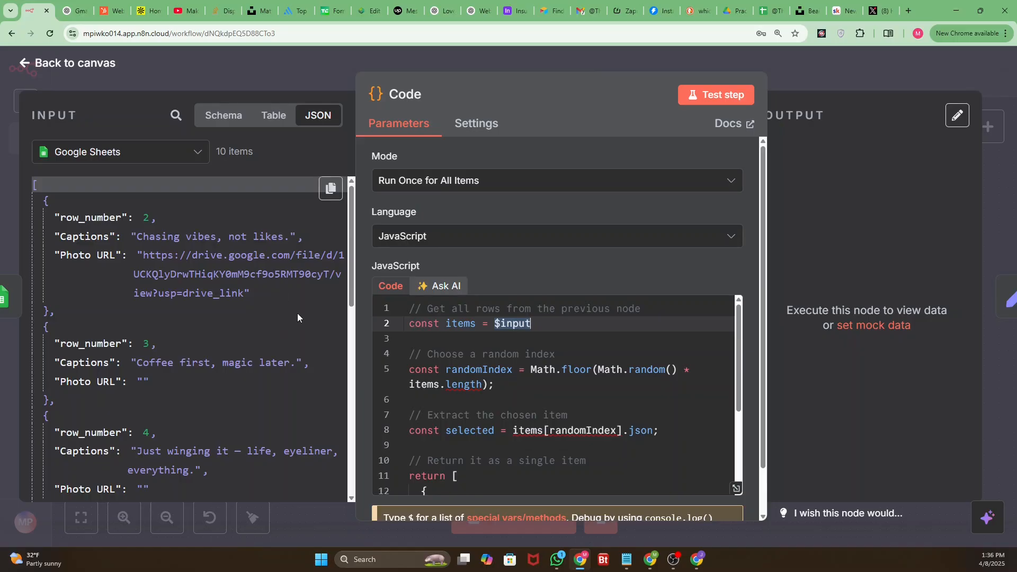
key("BackSpace")
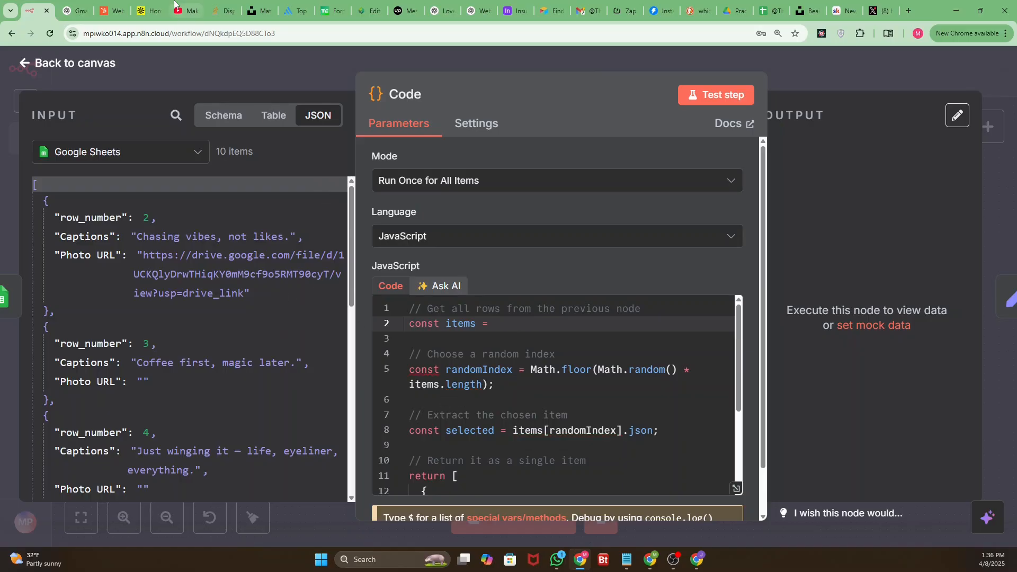
Switch to ChatGPT and send "This line of code is not working:" followed by the copied line const items = $items("Get Captions");
left_click(70, 10)
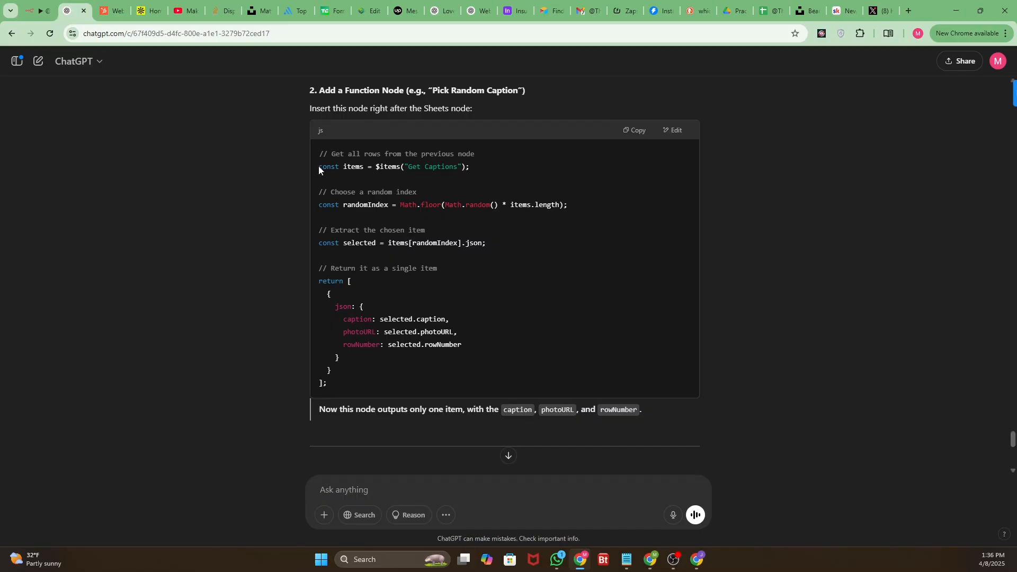
left_click_drag(320, 167, 491, 168)
key("ctrl+c")
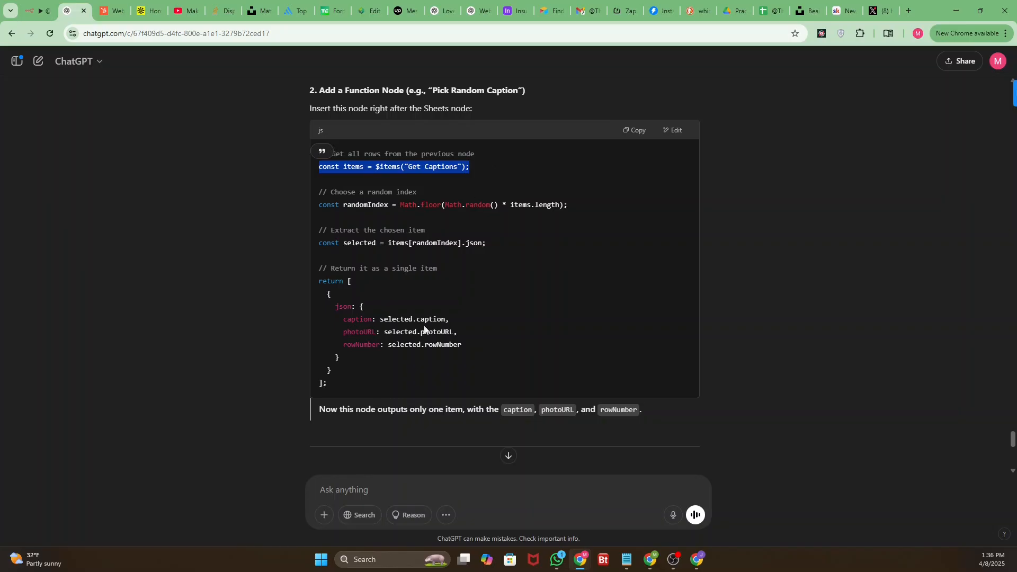
left_click(383, 485)
type("This l")
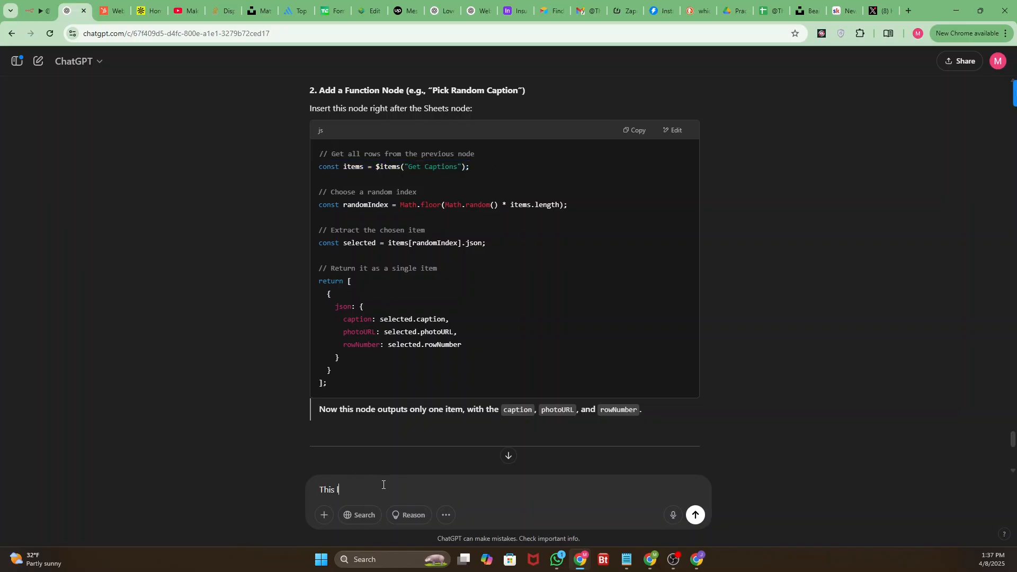
type("ine of code is not wokr")
key("BackSpace")
key("BackSpace")
type("rking:")
key("Return")
key("ctrl+v")
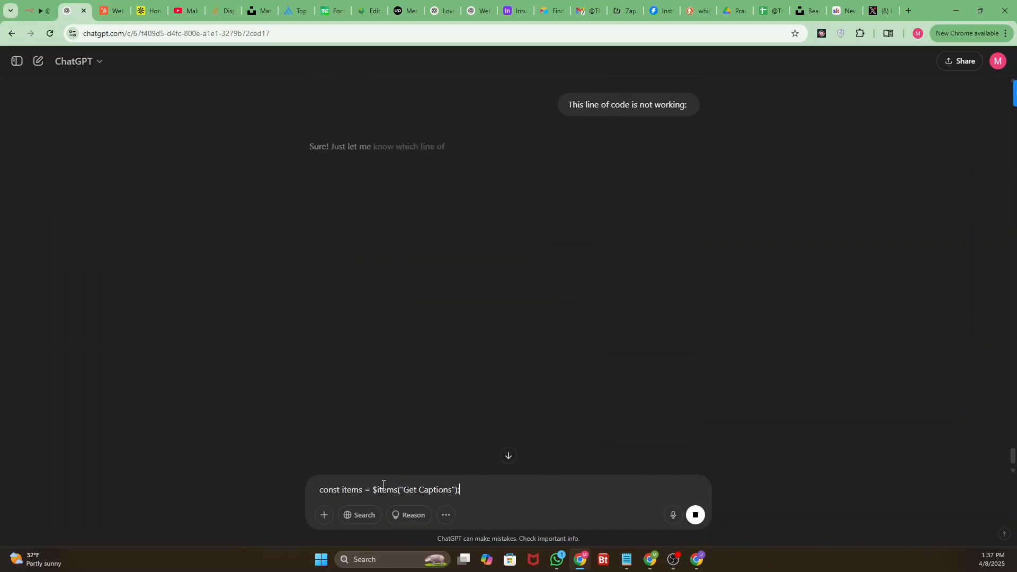
key("Return")
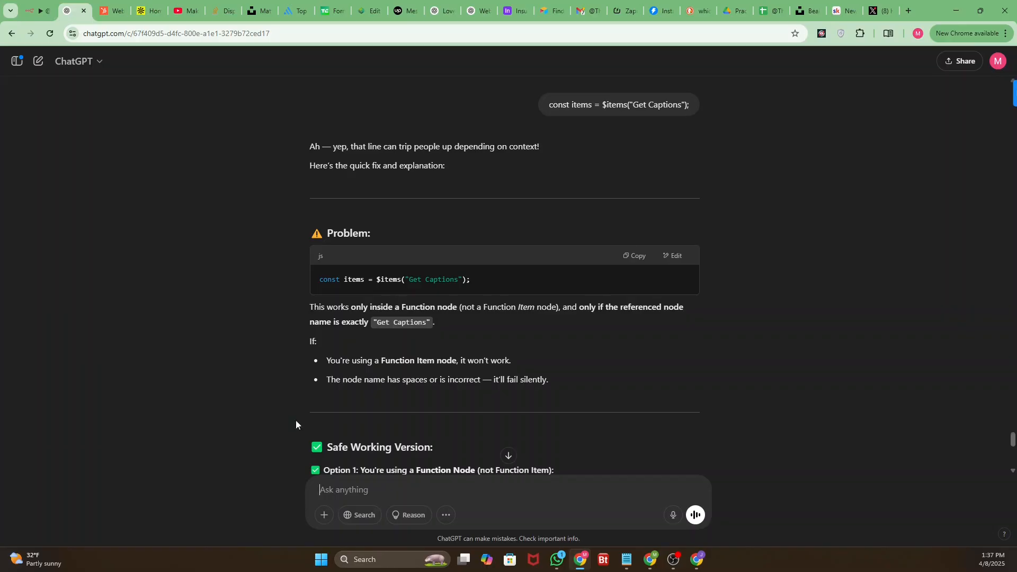
Read ChatGPT's explanation of the $items line, its safe working version and the note about matching the node name
scroll(386, 377, "down", 2)
scroll(386, 377, "down", 2)
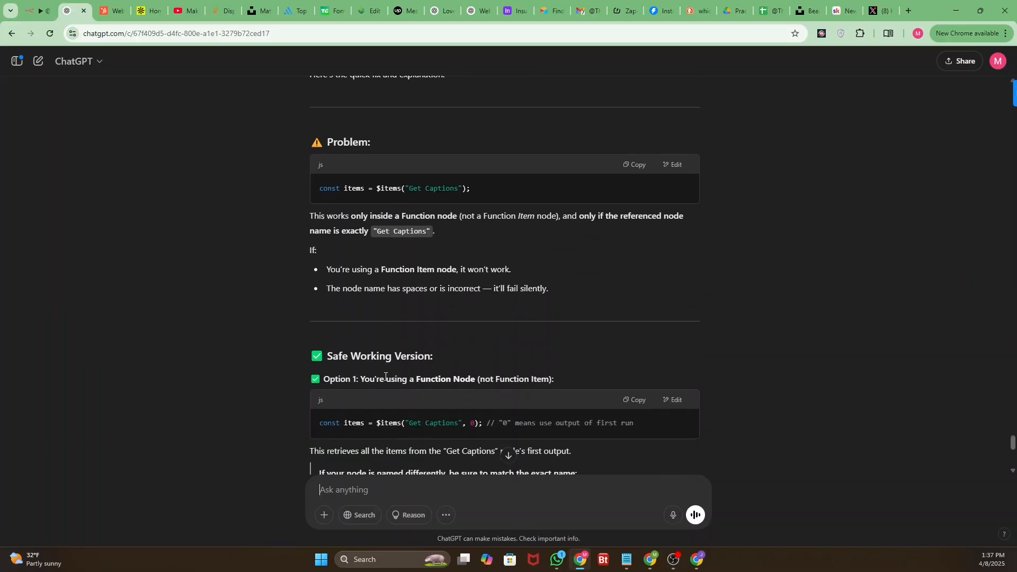
scroll(385, 377, "down", 6)
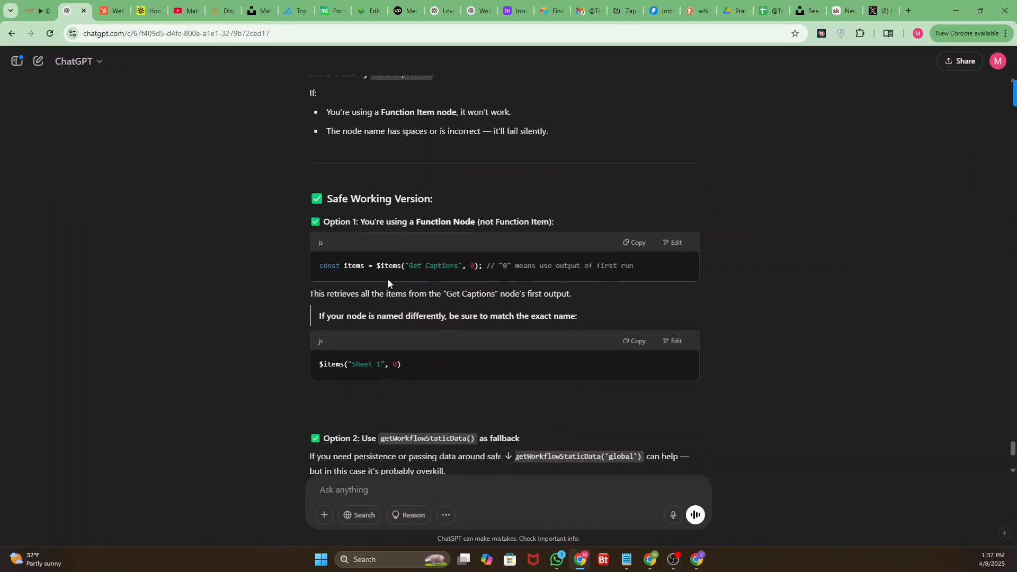
triple_click(401, 268)
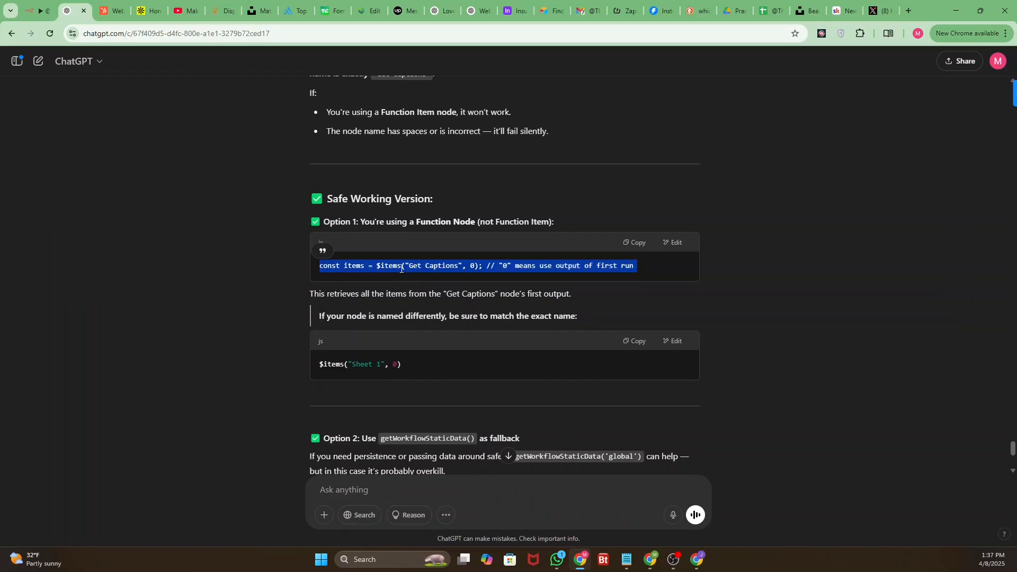
left_click(401, 268)
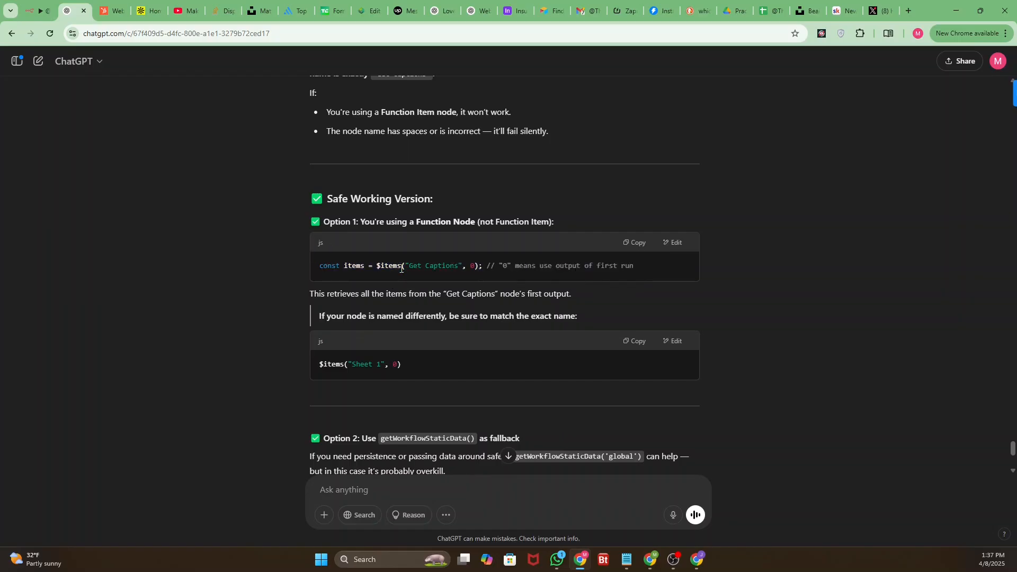
triple_click(389, 315)
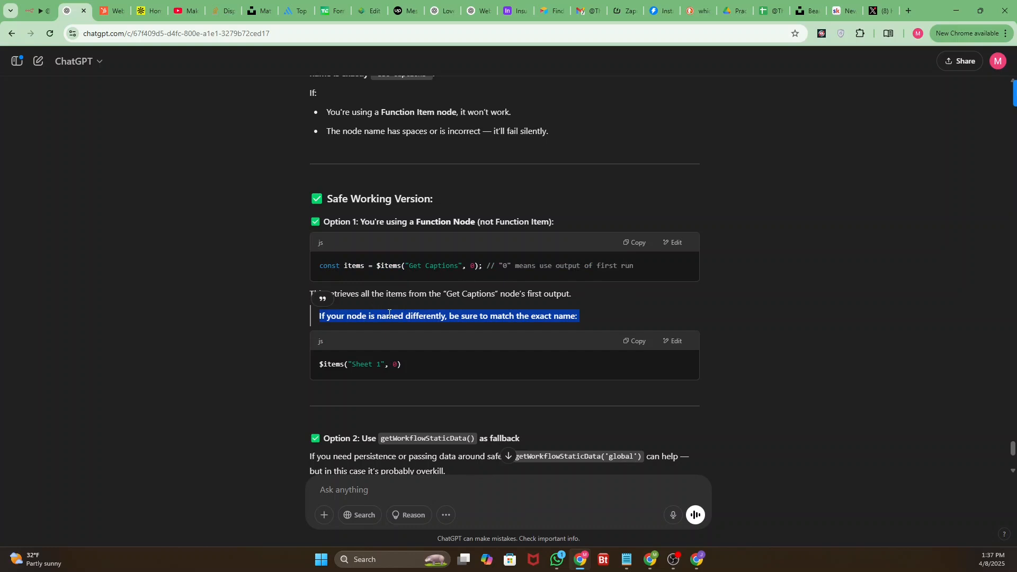
left_click(389, 313)
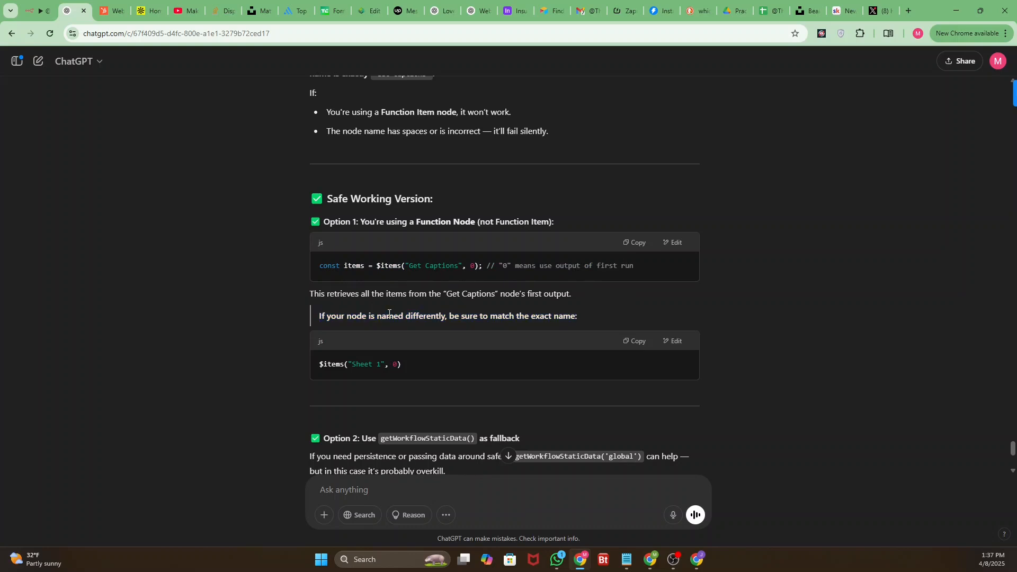
scroll(488, 362, "down", 3)
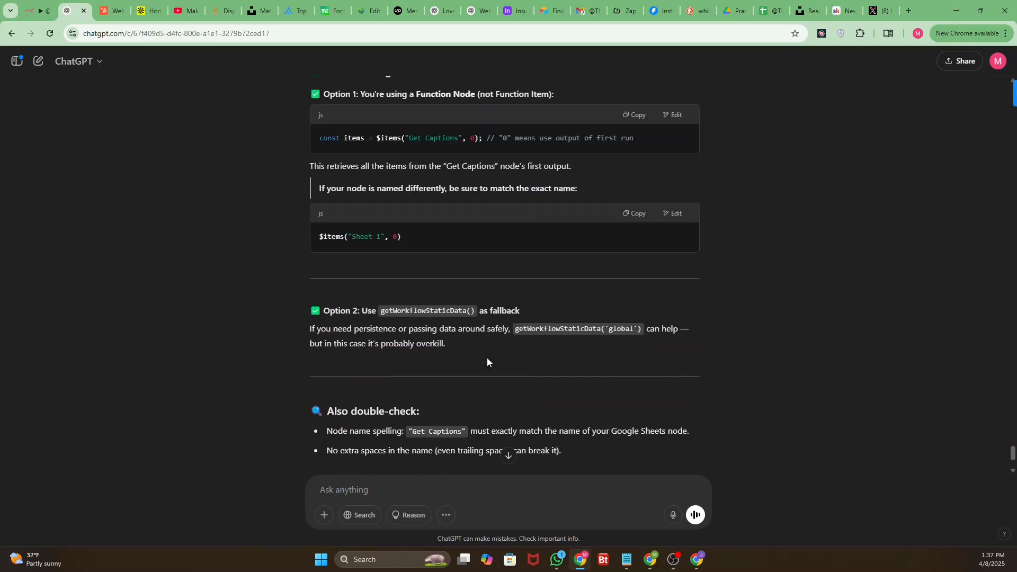
scroll(487, 362, "up", 5)
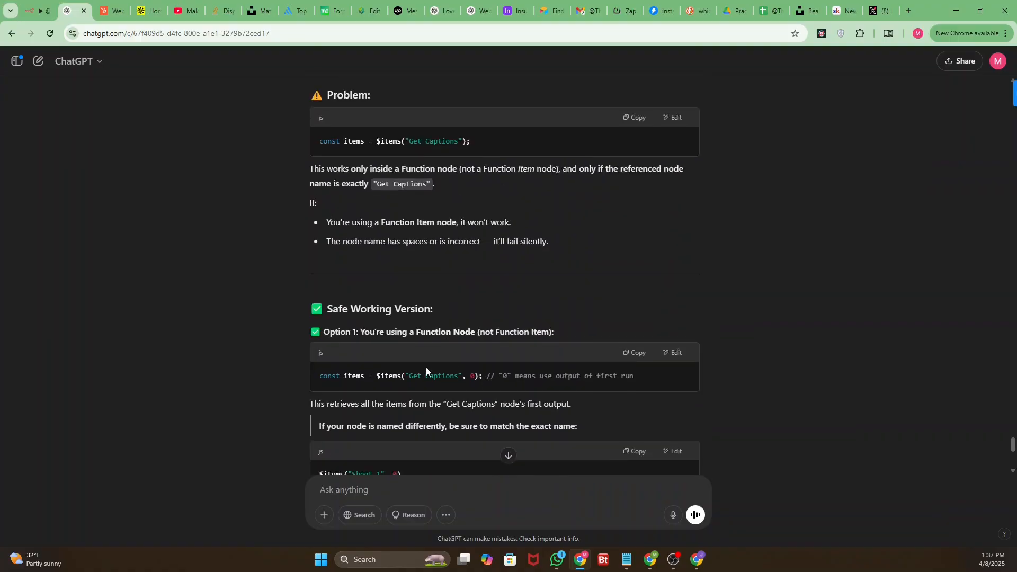
scroll(426, 367, "down", 2)
left_click_drag(349, 348, 382, 348)
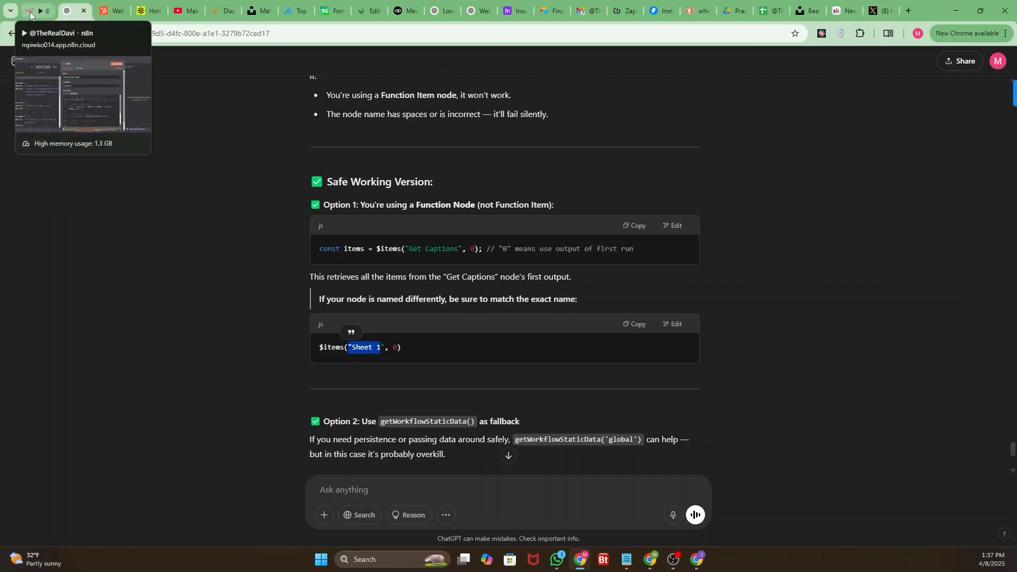
scroll(321, 193, "up", 9)
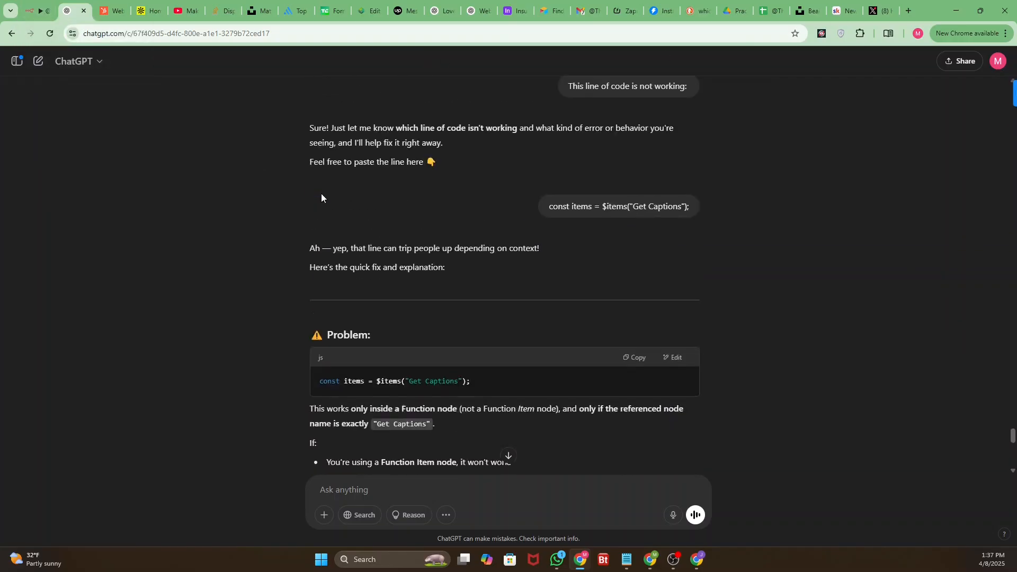
scroll(322, 193, "down", 4)
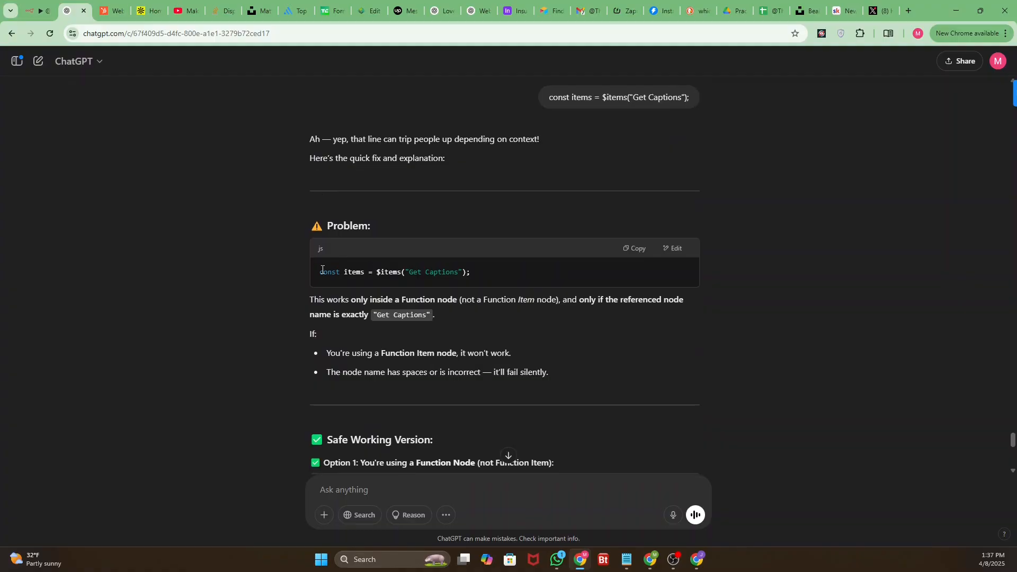
Copy the line const items = $items("Get Captions"); from the answer and restore $items("Get Captions"); on line 2 of n8n's Code node
left_click_drag(319, 273, 482, 261)
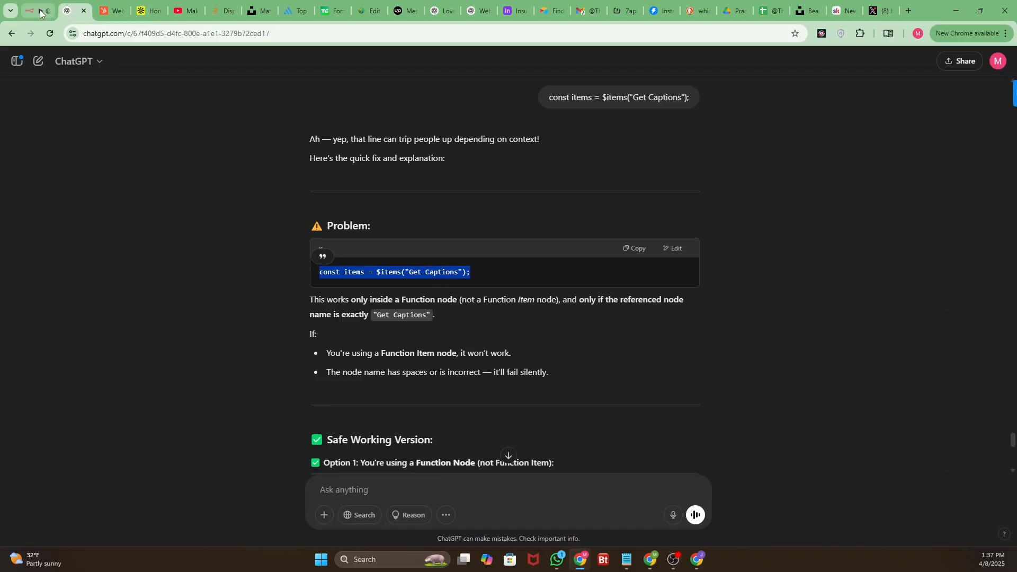
left_click(48, 12)
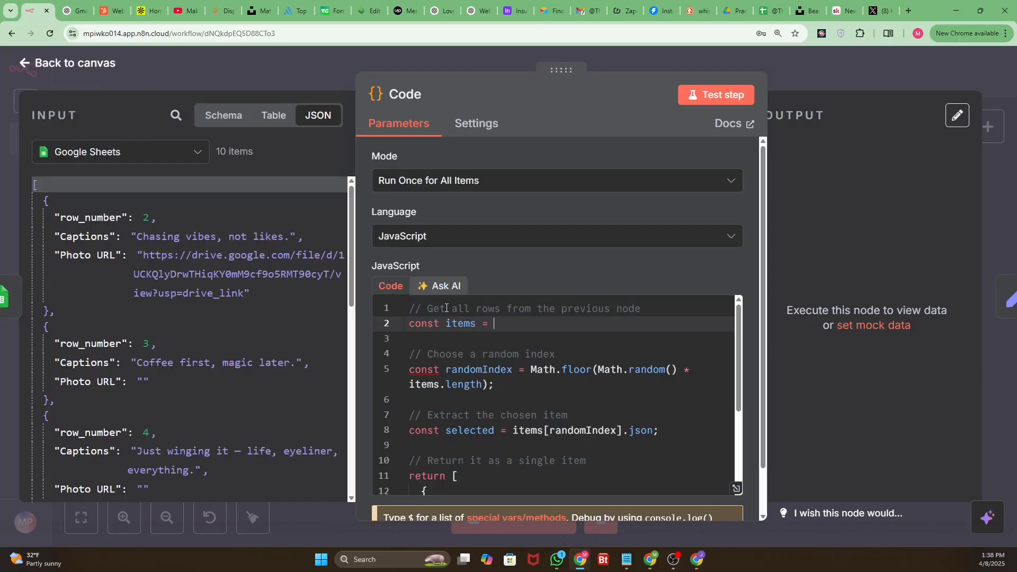
type("$items(\"Get Captions\");")
key("Down")
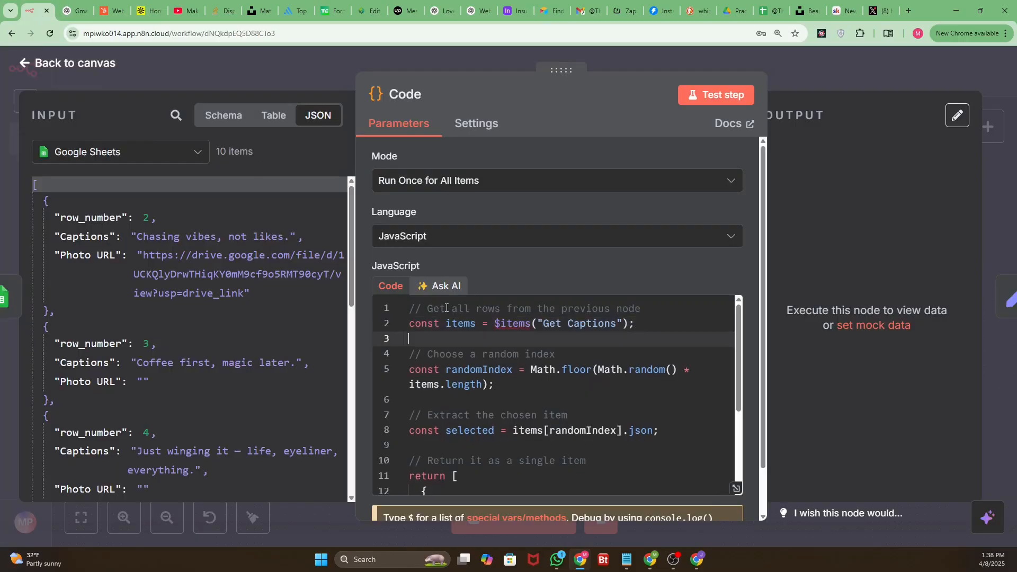
Change the node name in the $items call on line 2 to "Google Sheets" and check it against the node's name on the canvas
double_click(570, 323)
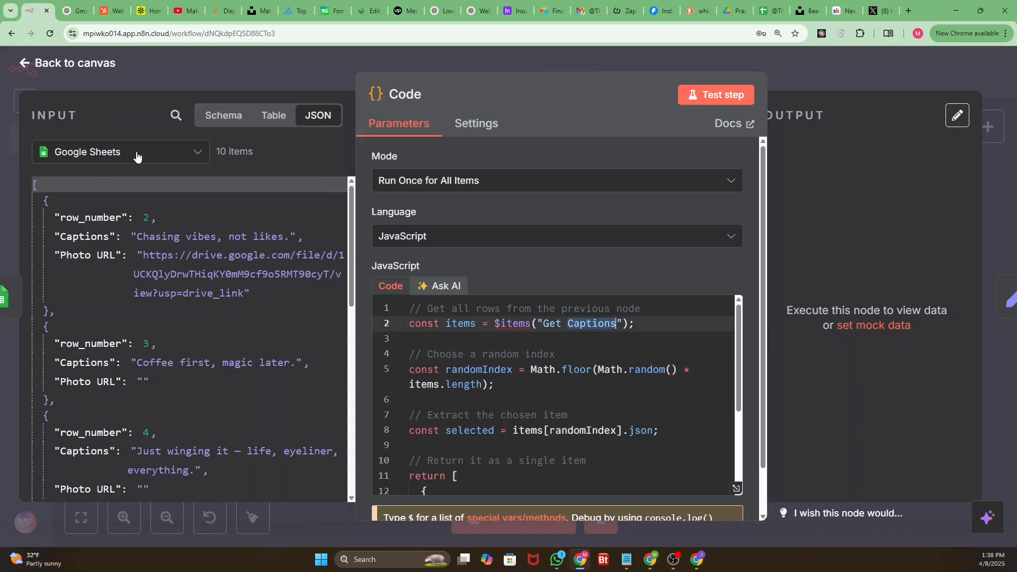
left_click(545, 325)
key("ctrl+shift+Right")
key("ctrl+shift+Right")
key("ctrl+shift+Right")
key("ctrl+shift+Left")
type("Google Sheets")
left_click(548, 353)
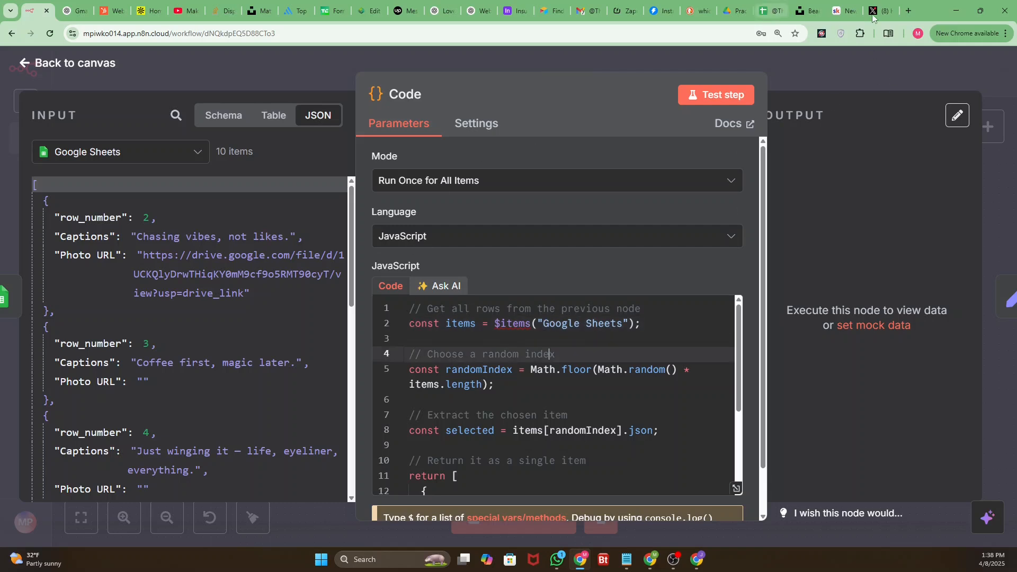
left_click(53, 65)
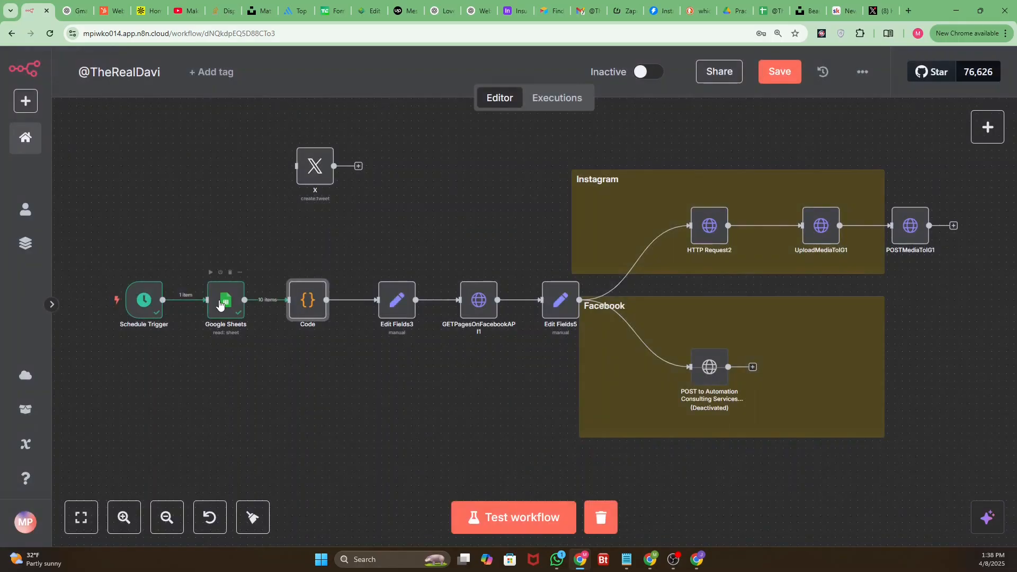
double_click(308, 298)
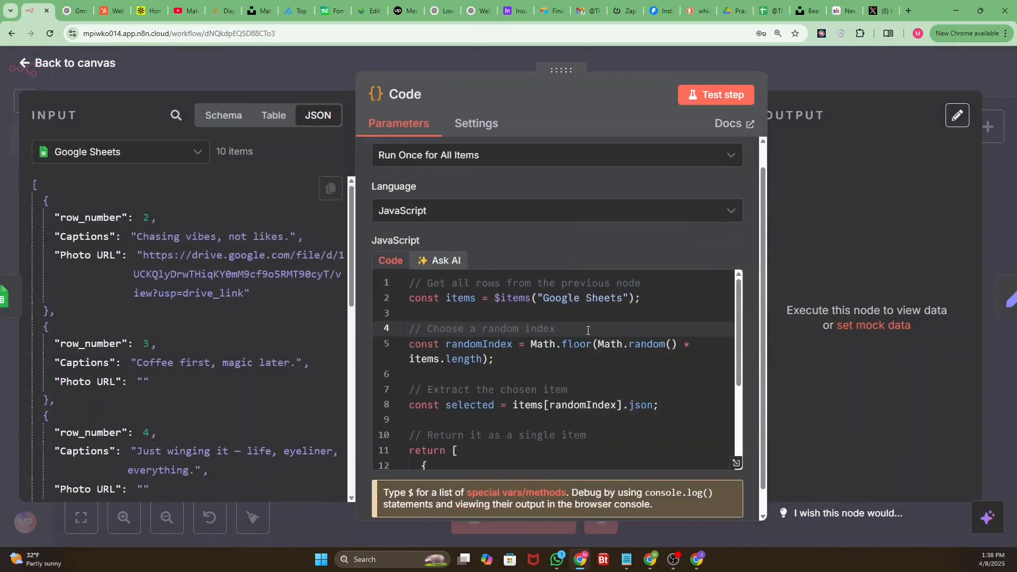
Try replacing $items with $input in the call on line 2 of the Code node's script
left_click(556, 300)
triple_click(532, 301)
double_click(531, 302)
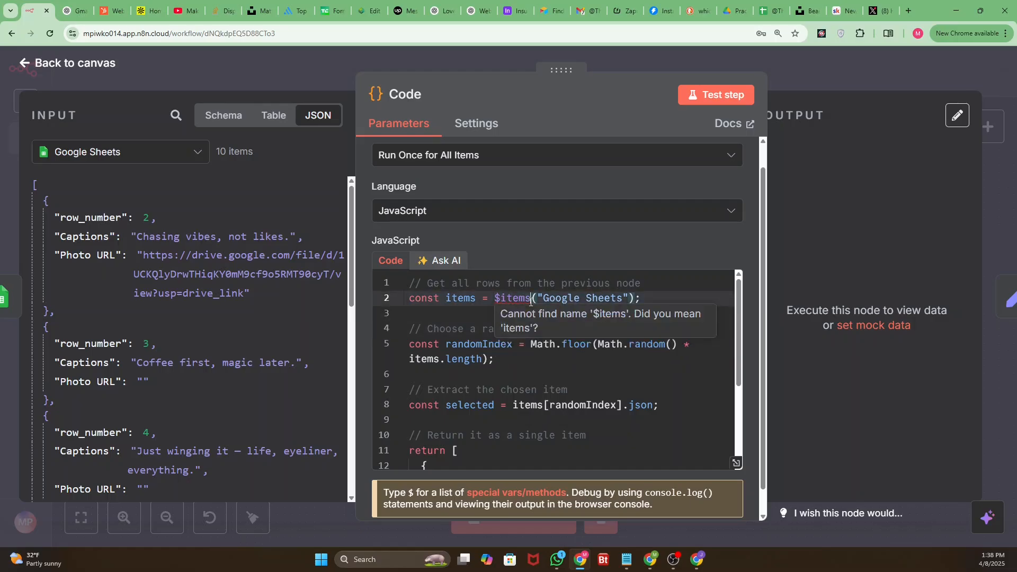
key("BackSpace")
type("$input")
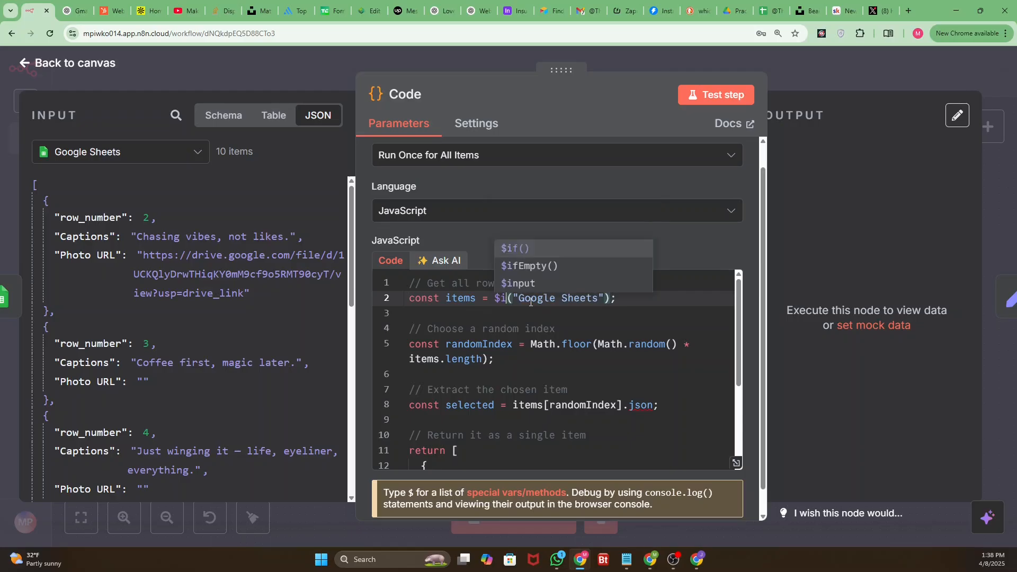
left_click(546, 330)
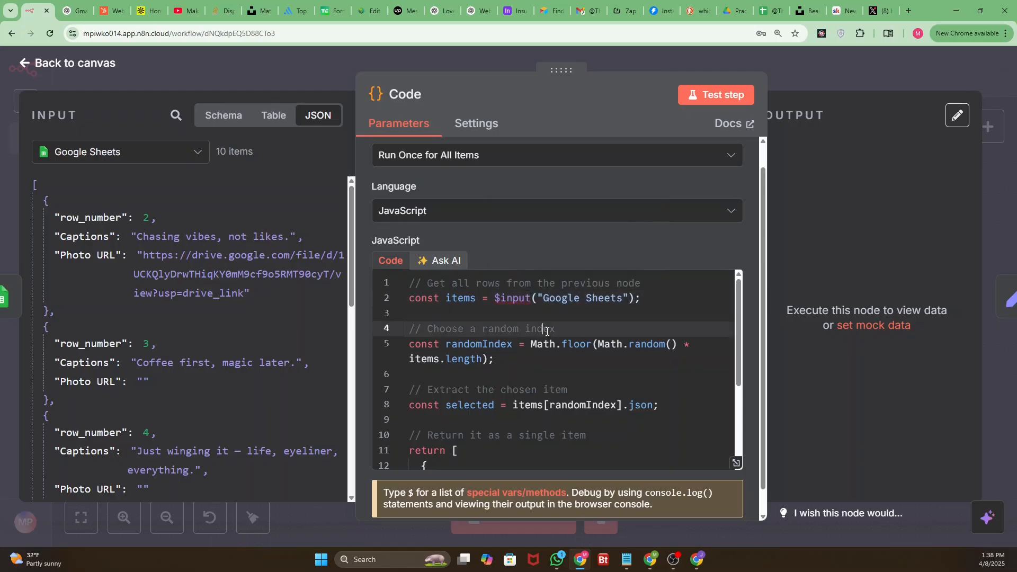
left_click(516, 299)
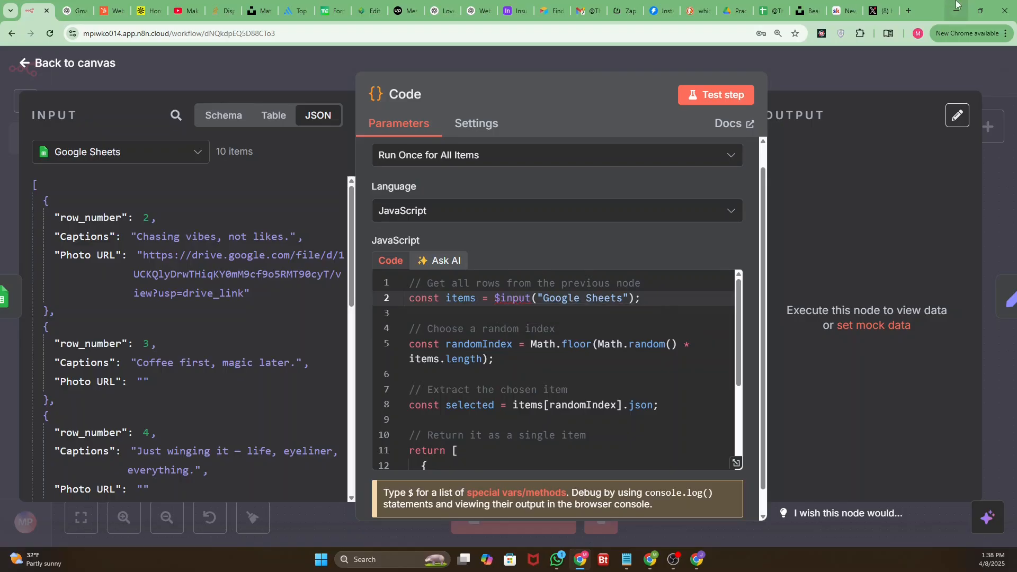
Switch to ChatGPT and reread its answer on the $items line, including both safe working options and the node name check
left_click(68, 10)
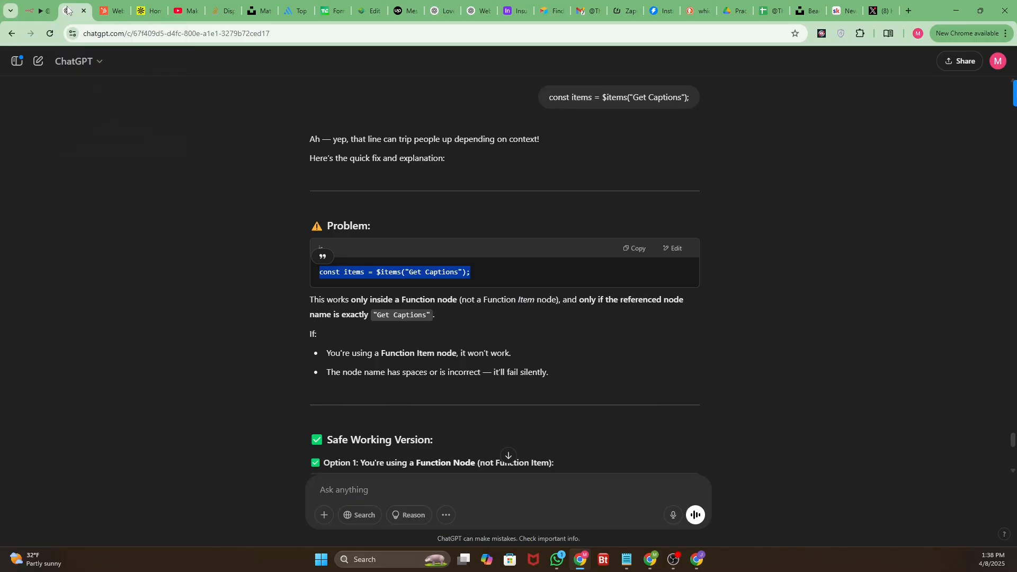
left_click(494, 269)
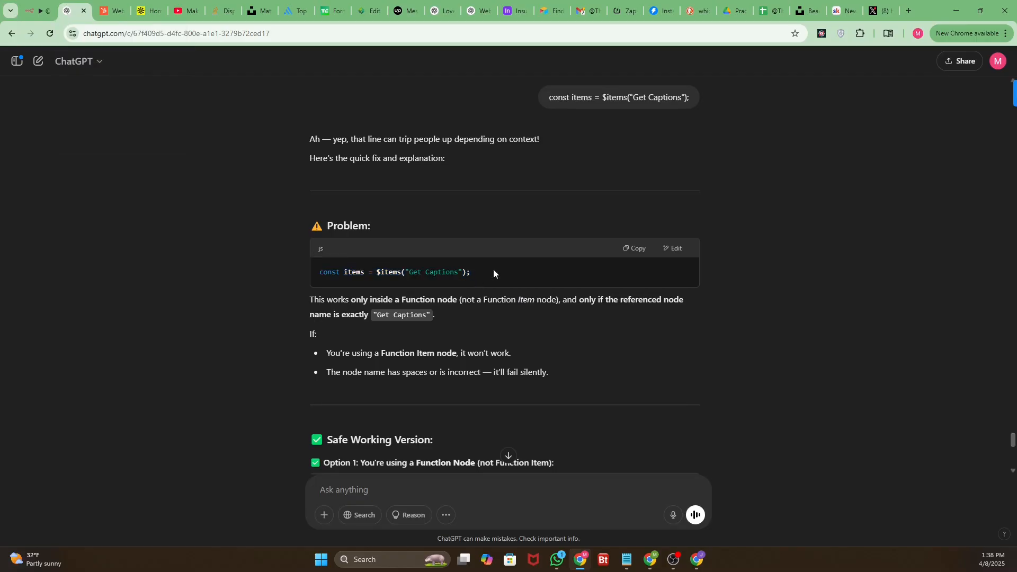
scroll(494, 269, "down", 3)
scroll(494, 270, "down", 1)
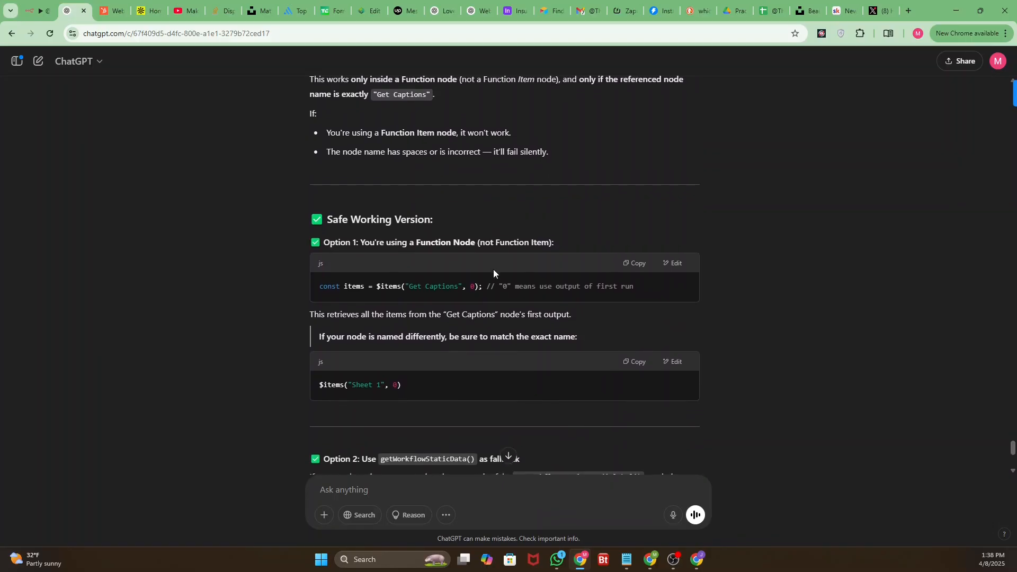
scroll(494, 270, "up", 1)
scroll(456, 158, "up", 1)
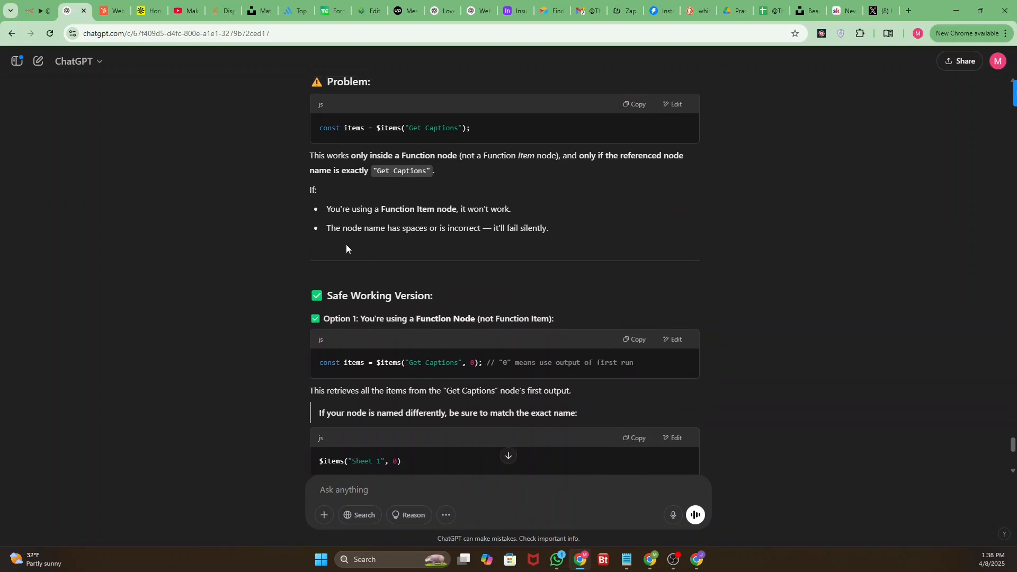
triple_click(374, 212)
left_click(375, 211)
scroll(446, 253, "down", 2)
scroll(445, 253, "down", 2)
scroll(445, 253, "down", 3)
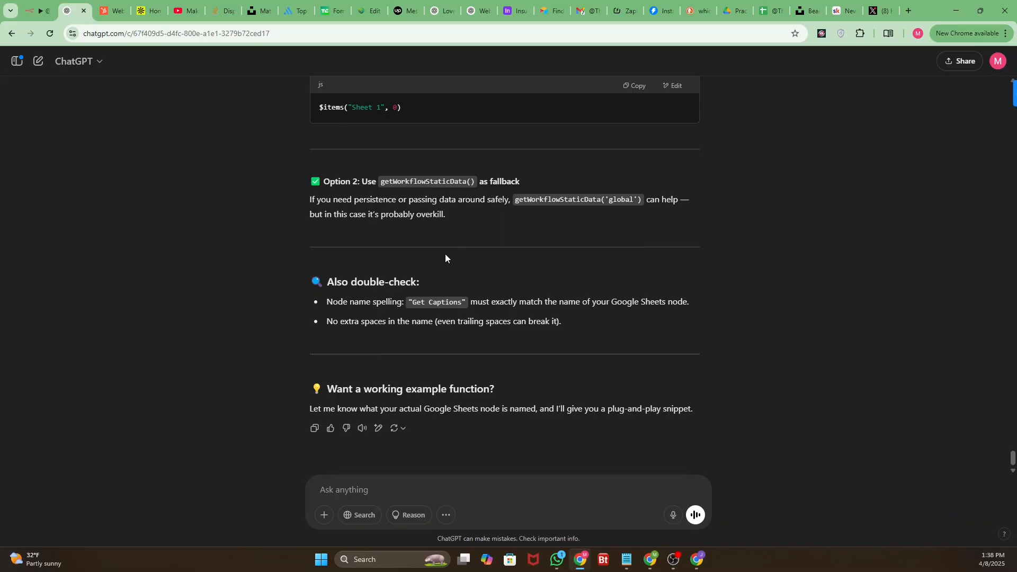
triple_click(347, 198)
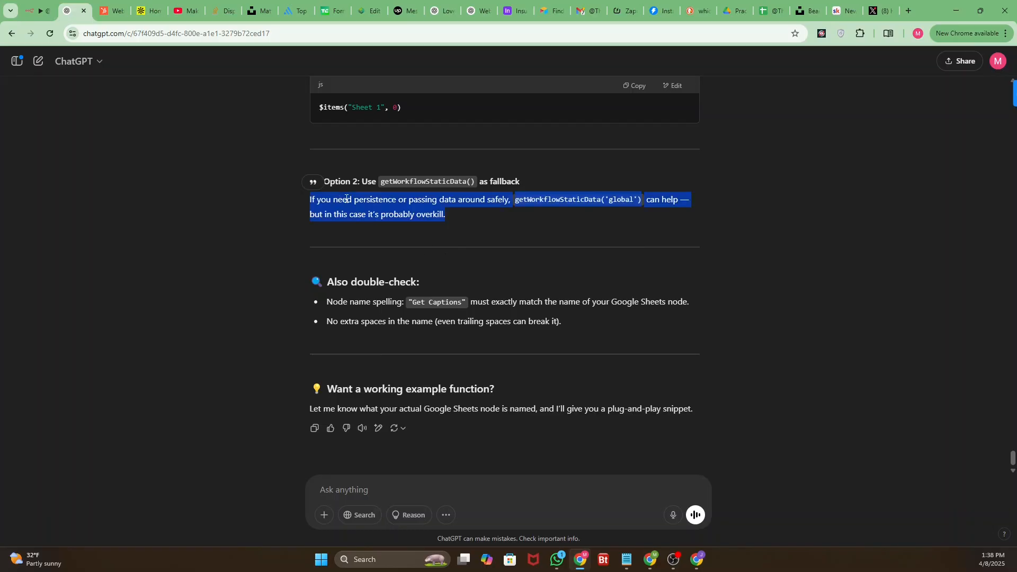
left_click(547, 220)
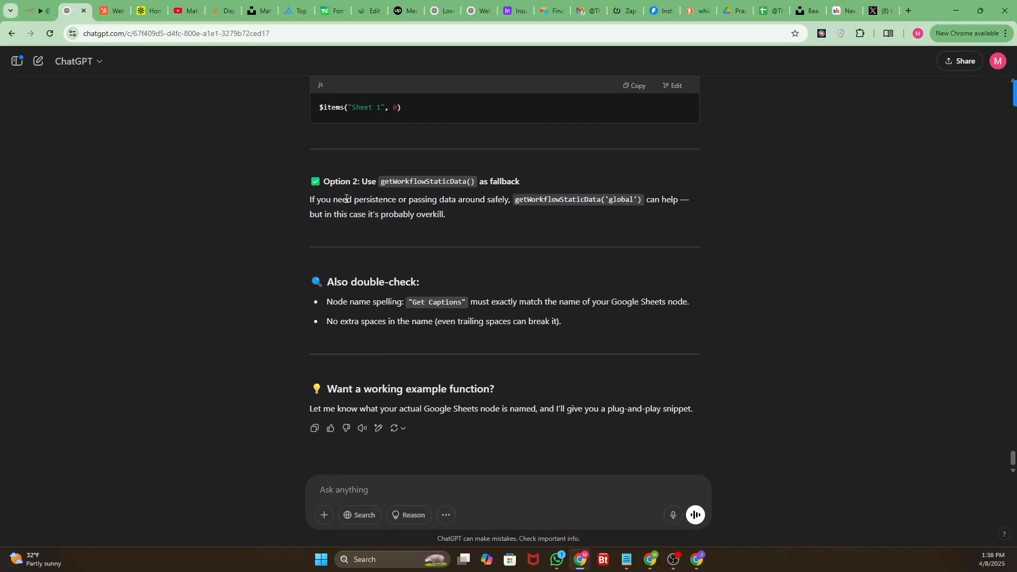
triple_click(560, 202)
Send ChatGPT the message "My google sheets node is called "Google Sheets" but it still isn't working"
left_click(443, 292)
type("My google sheets node is called \"googl")
key("BackSpace")
key("BackSpace")
key("BackSpace")
key("BackSpace")
key("BackSpace")
type("Google Sheets\" bt")
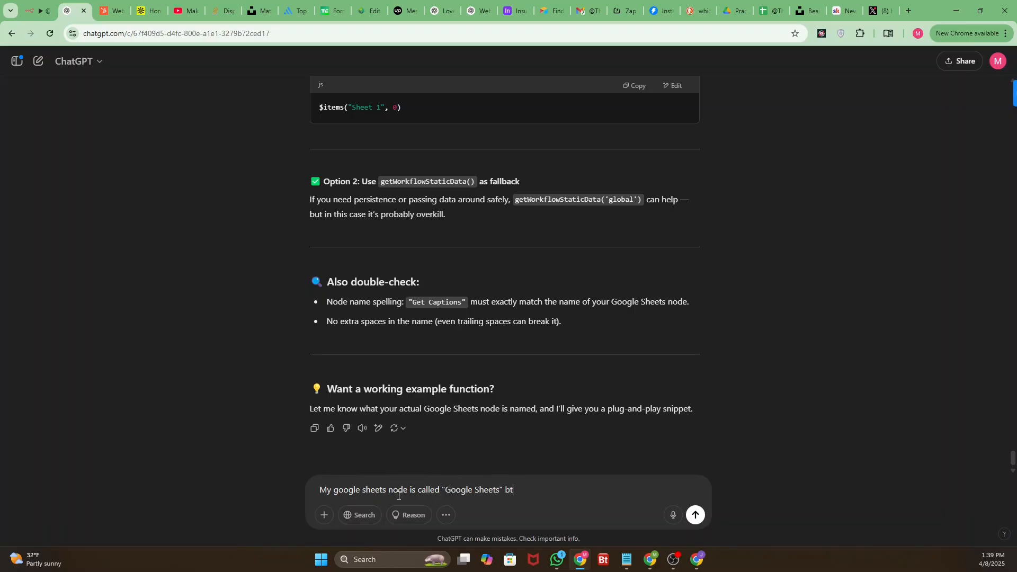
key("BackSpace")
type("ut it still isn't working")
key("Return")
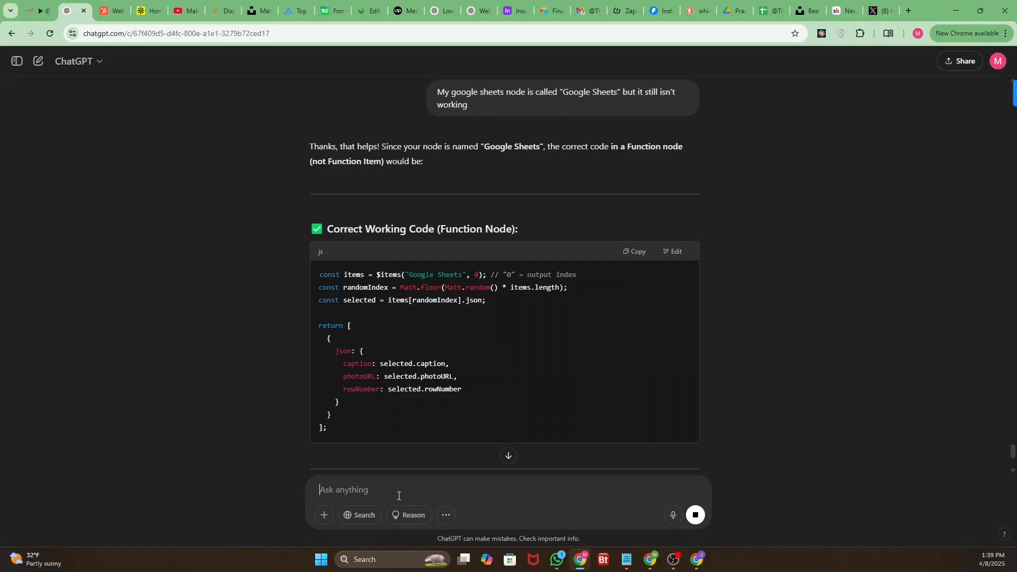
Switch to n8n and add 0 as the second argument after "Google Sheets" on line 2, comparing it with ChatGPT's corrected code
key("ctrl+Tab")
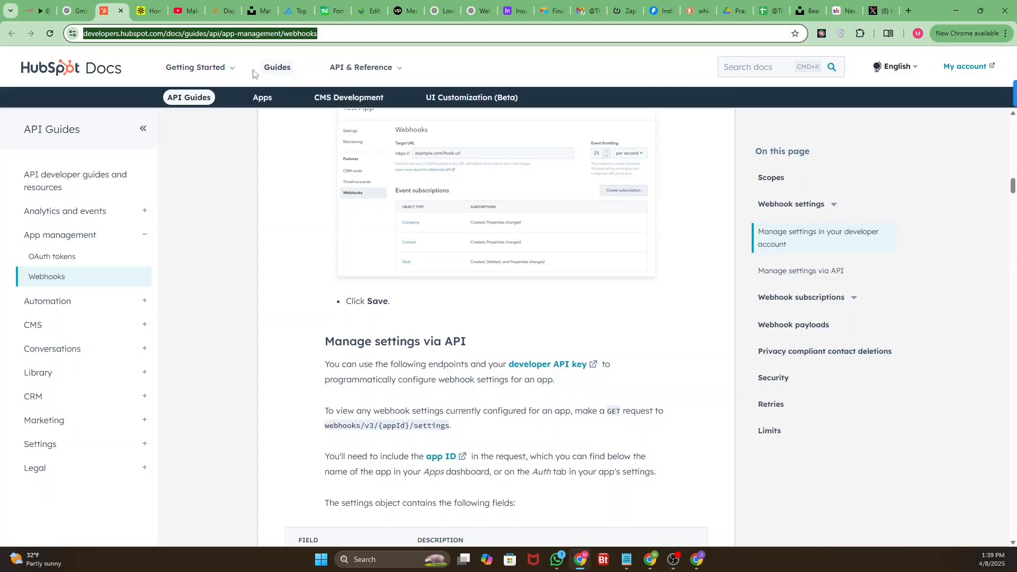
key("ctrl+1")
left_click(634, 300)
type(",0);")
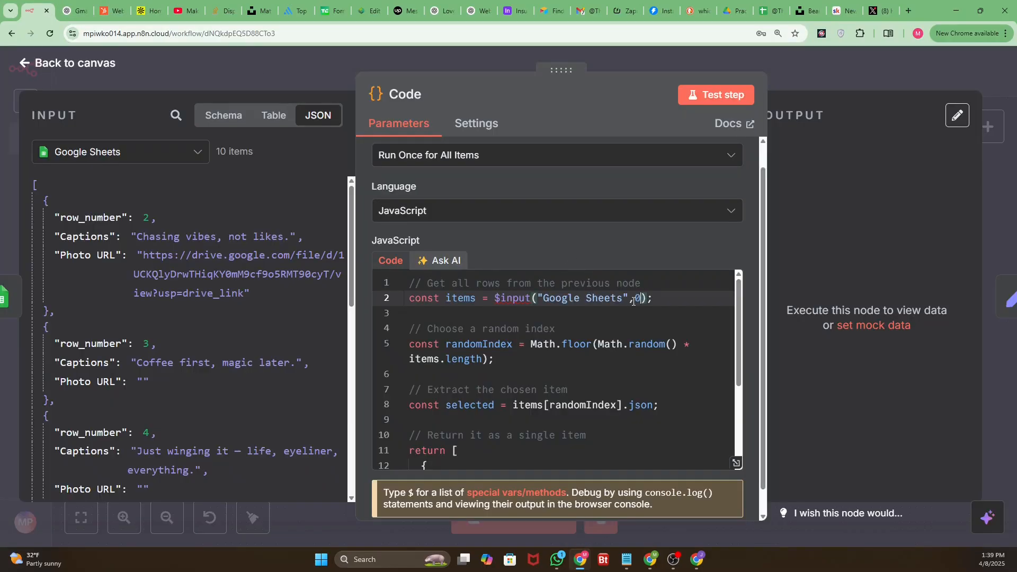
left_click(632, 324)
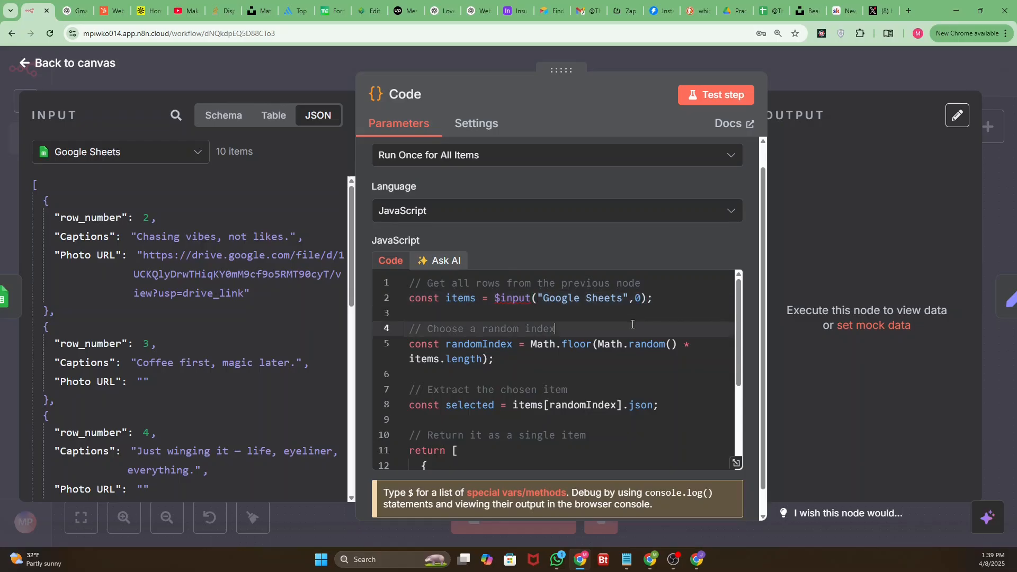
left_click(634, 295)
key("ctrl+Tab")
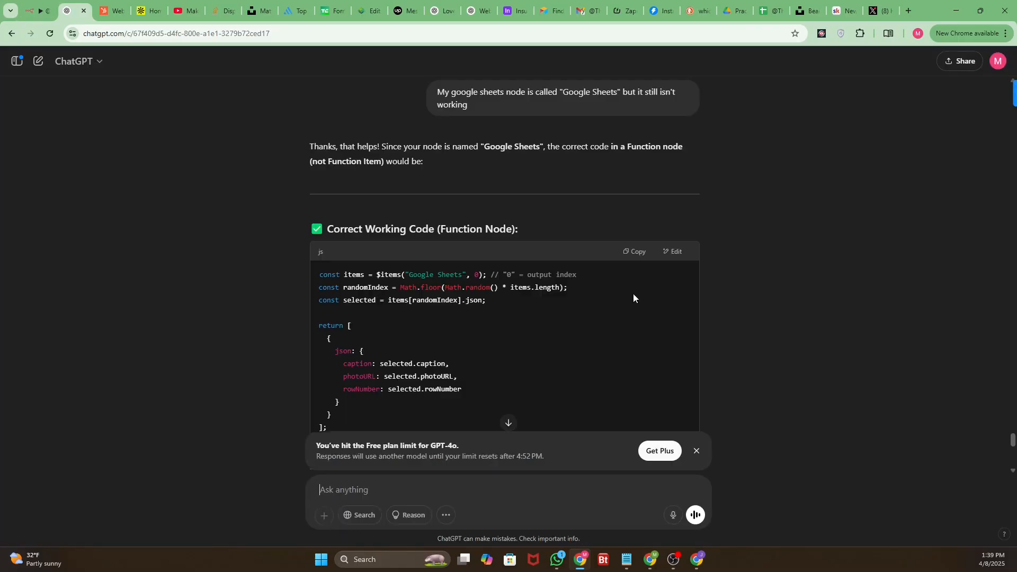
key("ctrl+shift+Tab")
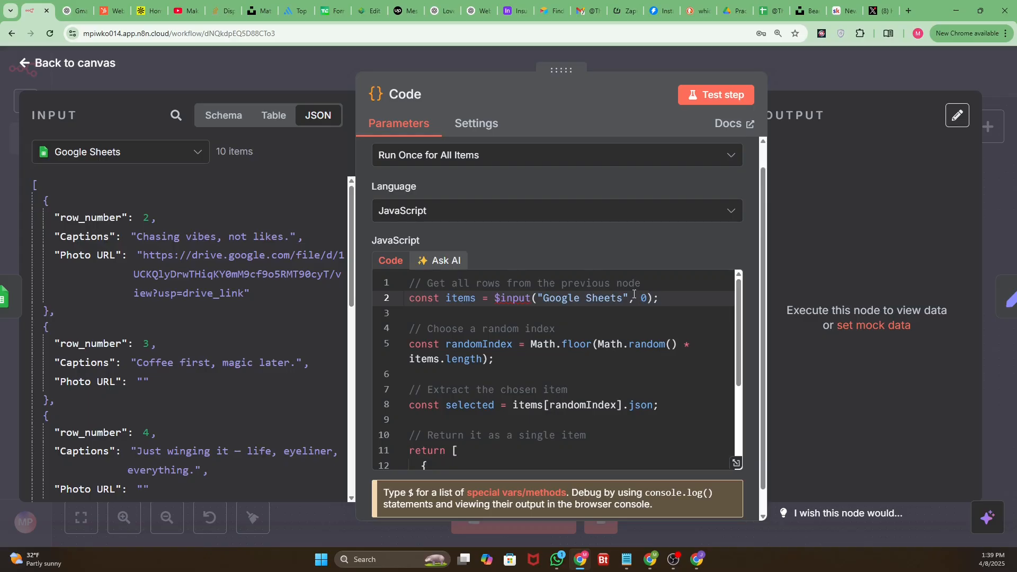
Change $input to $items on line 2 of the Code node and compare the line with ChatGPT's corrected code
double_click(524, 297)
key("BackSpace")
type("$items")
left_click(556, 333)
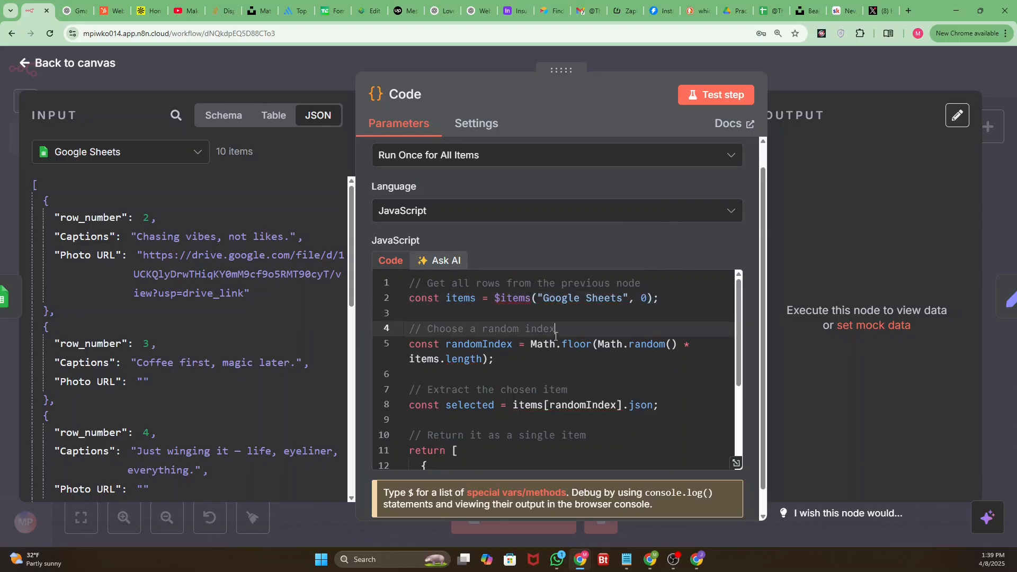
left_click(518, 298)
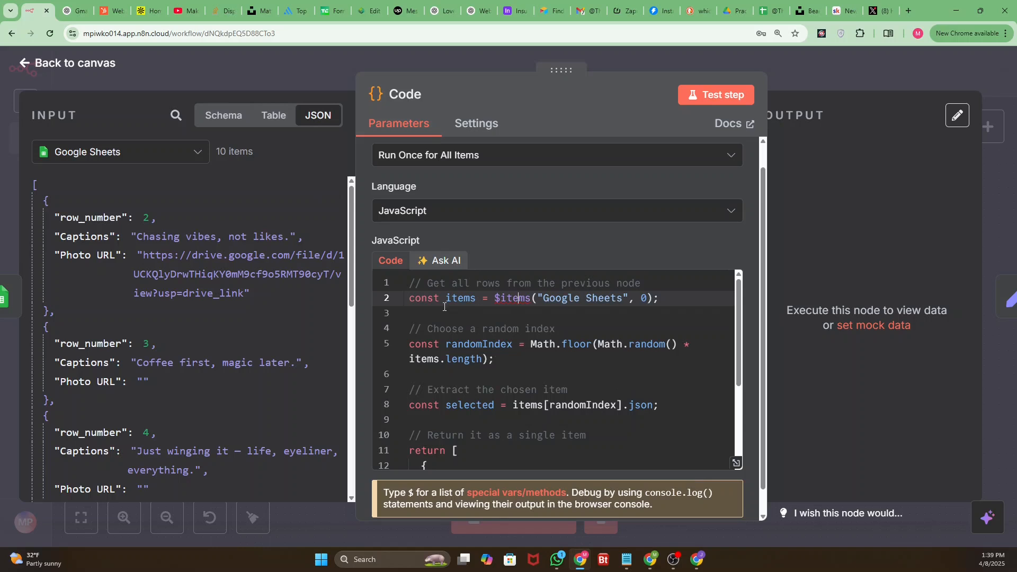
left_click(59, 15)
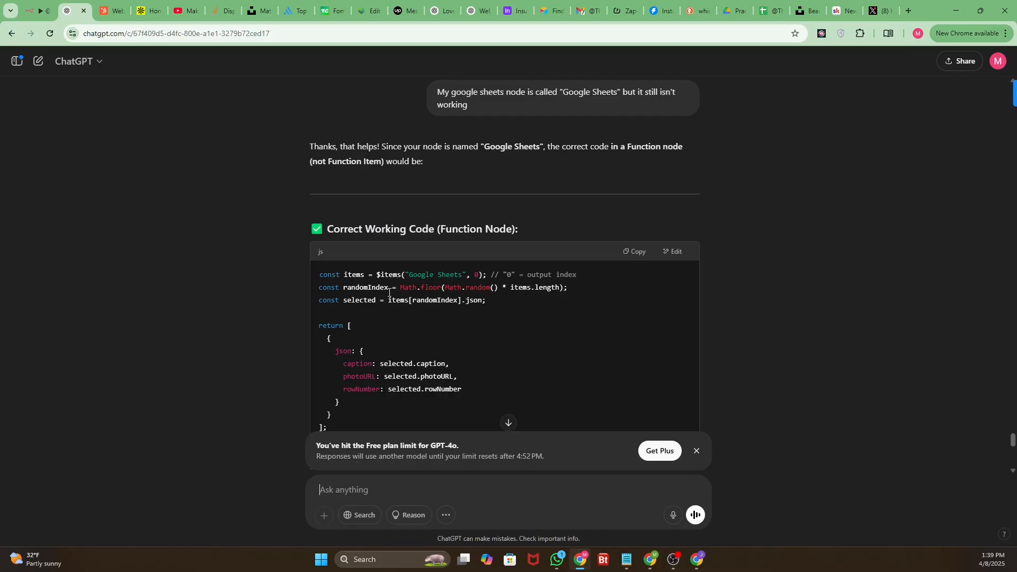
key("ctrl+Tab")
key("ctrl+shift+Tab")
key("ctrl+shift+Tab")
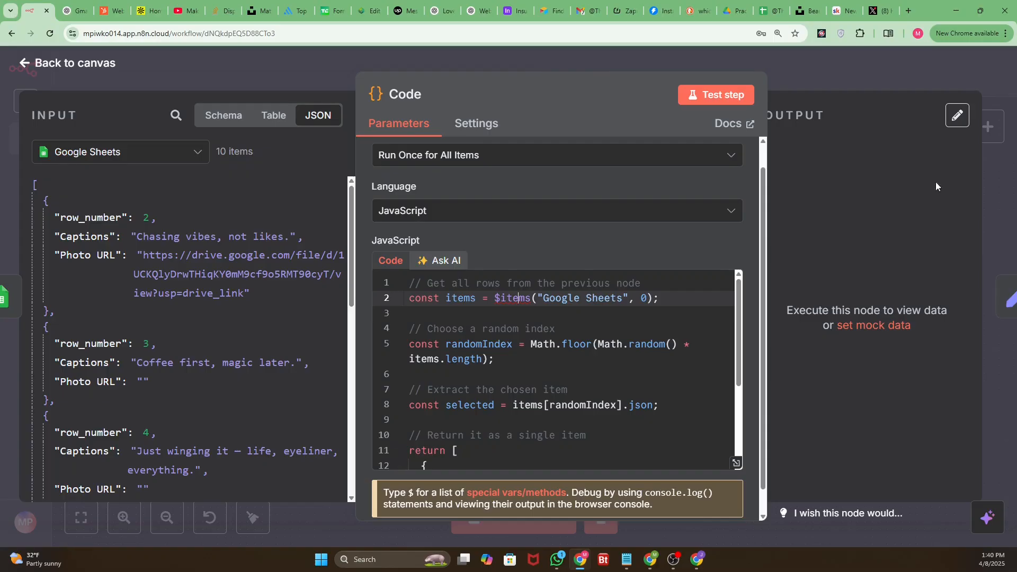
Open a new Claude chat at claude.ai/new in a separate browser tab
left_click(910, 12)
type("cal")
key("BackSpace")
key("BackSpace")
type("laude")
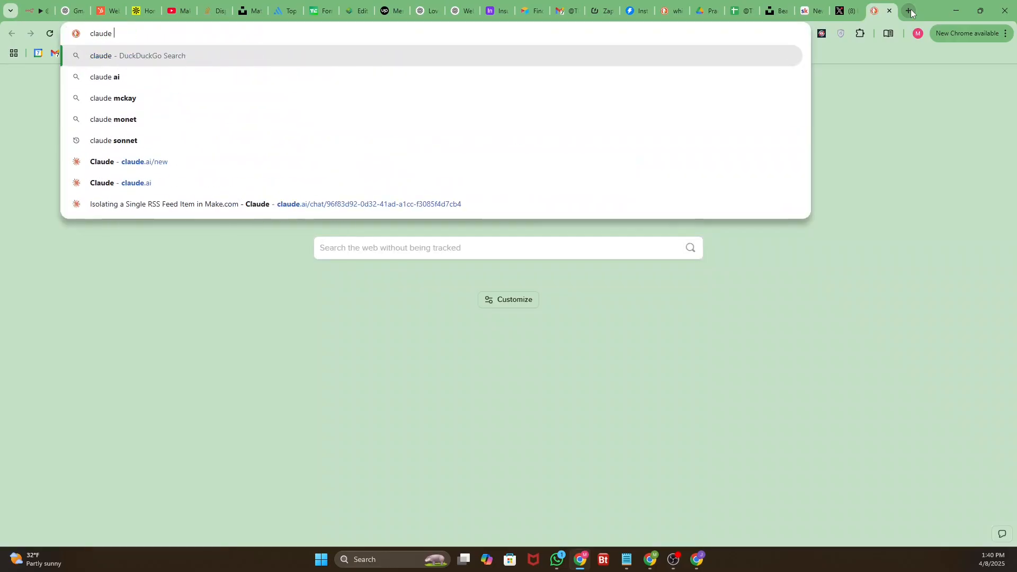
type(" s")
key("BackSpace")
key("Up")
key("Up")
key("Up")
key("Return")
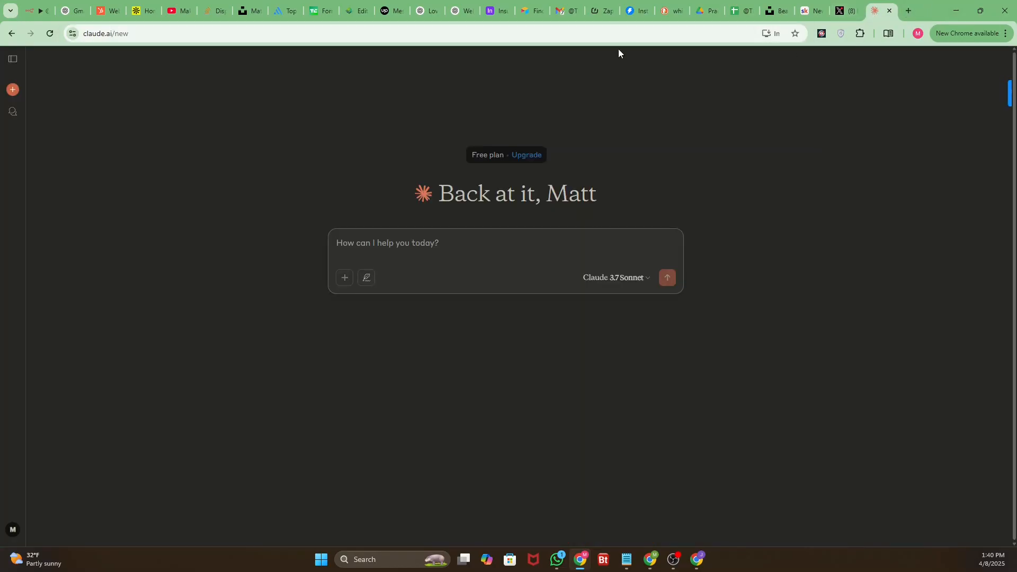
Place the Claude tab directly after the ChatGPT tab and enlarge its page
left_click_drag(882, 11, 115, 8)
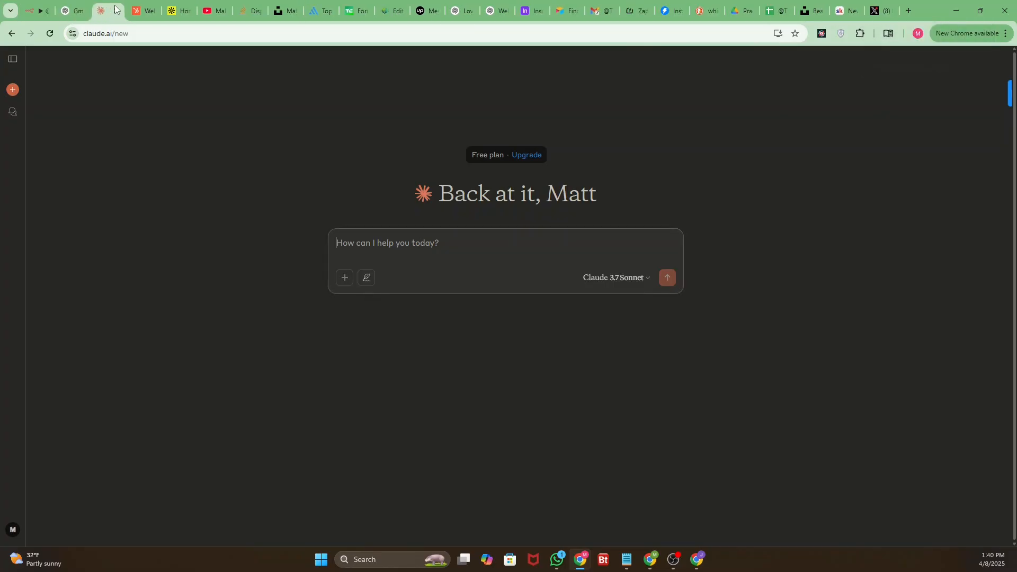
key("ctrl+plus")
key("ctrl+plus")
key("ctrl+plus")
key("ctrl+plus")
key("ctrl+plus")
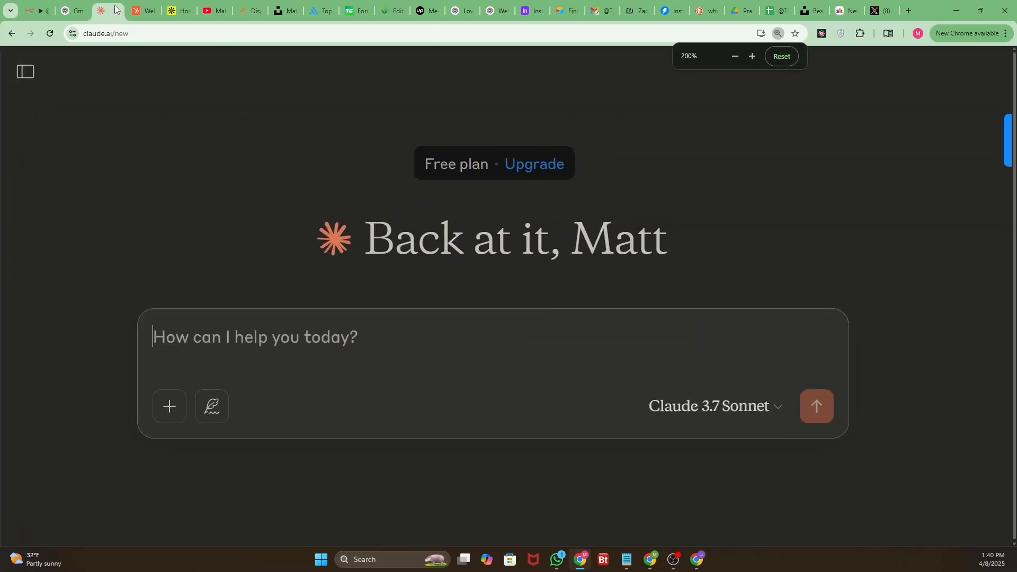
key("ctrl+minus")
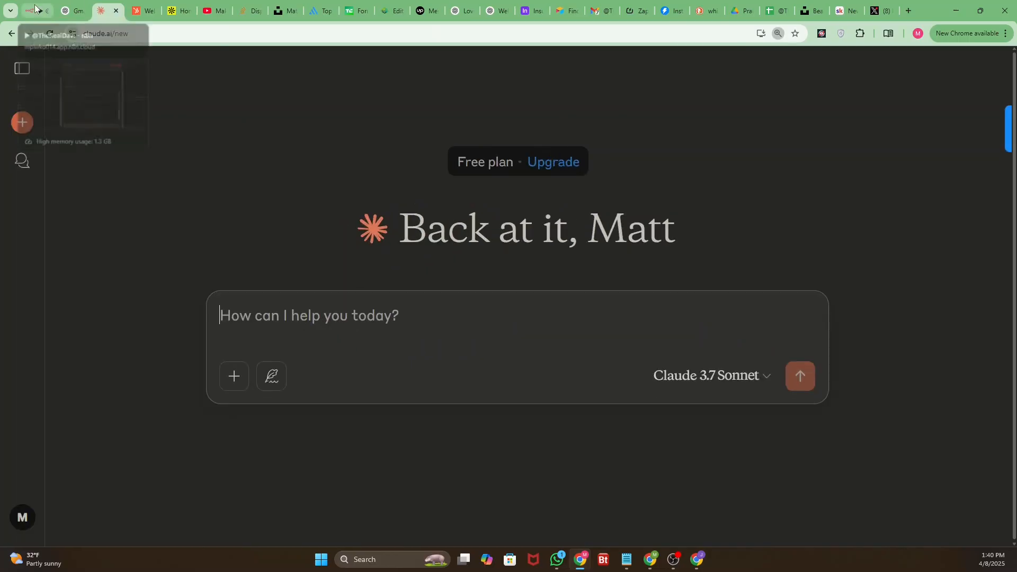
Switch to ChatGPT and copy the earlier prompt about randomly choosing a caption and photo URL from the Google Sheets rows in n8n
left_click(40, 9)
left_click(66, 11)
scroll(452, 205, "up", 20)
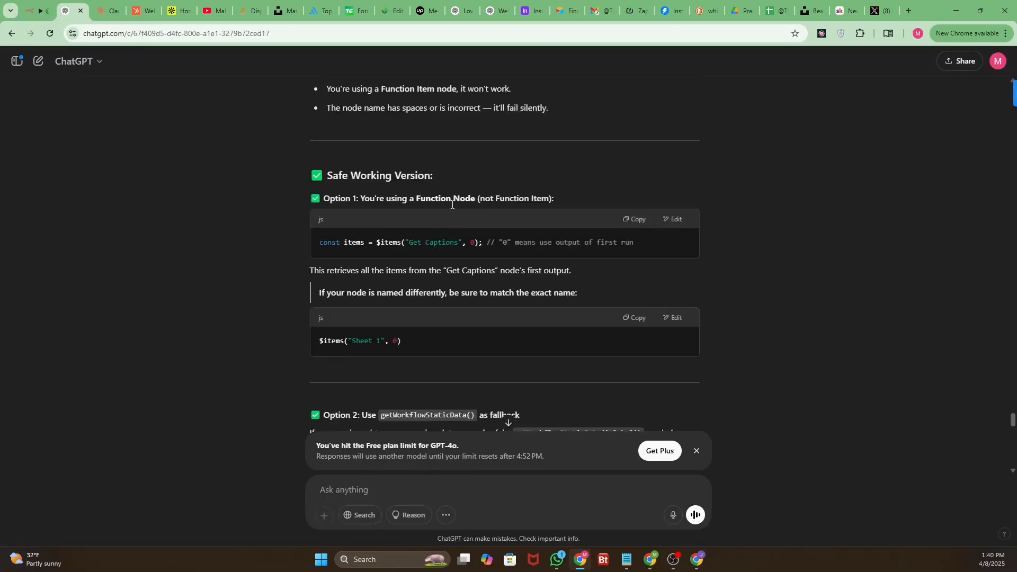
scroll(452, 205, "down", 15)
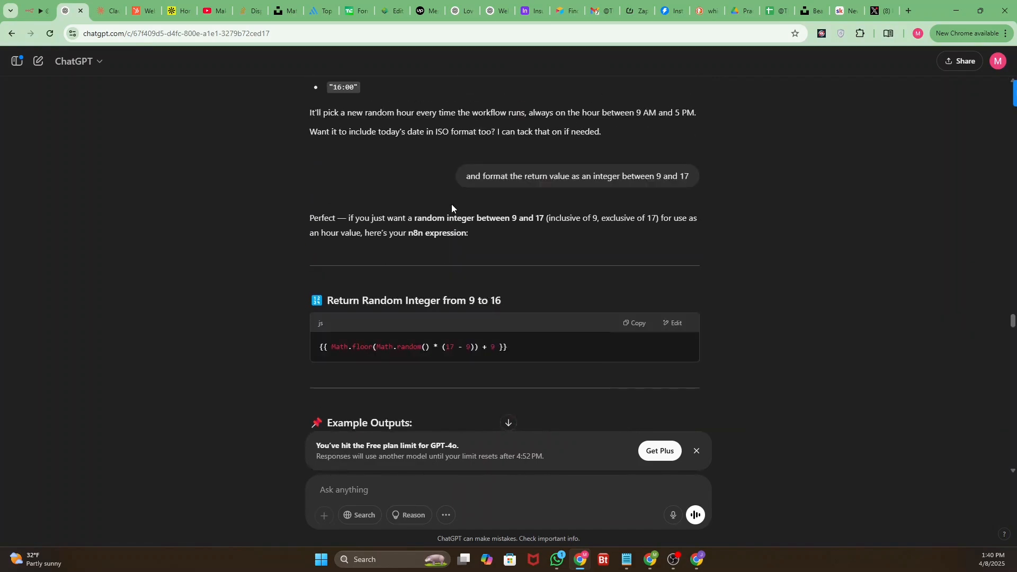
scroll(452, 206, "down", 10)
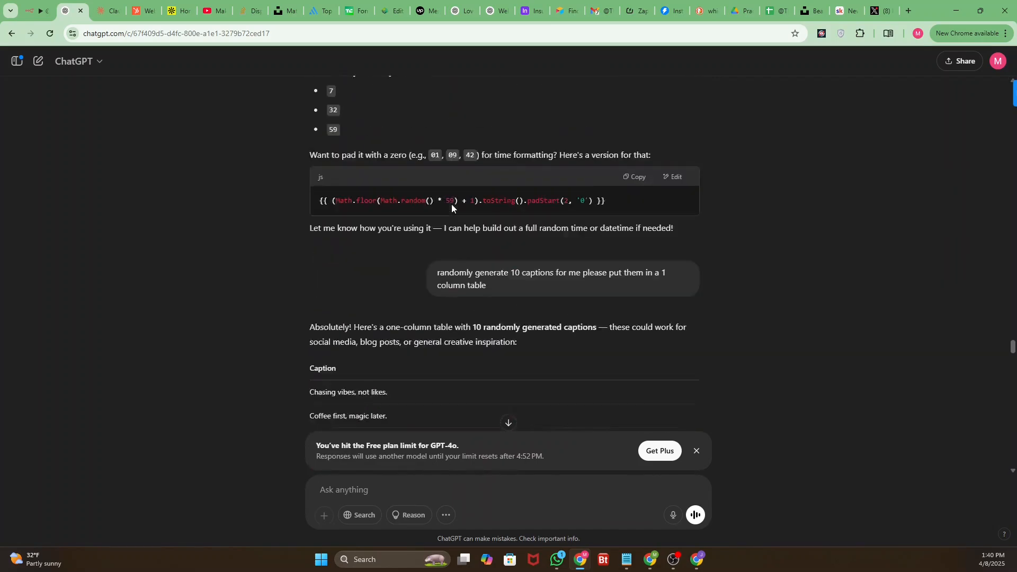
scroll(452, 205, "up", 8)
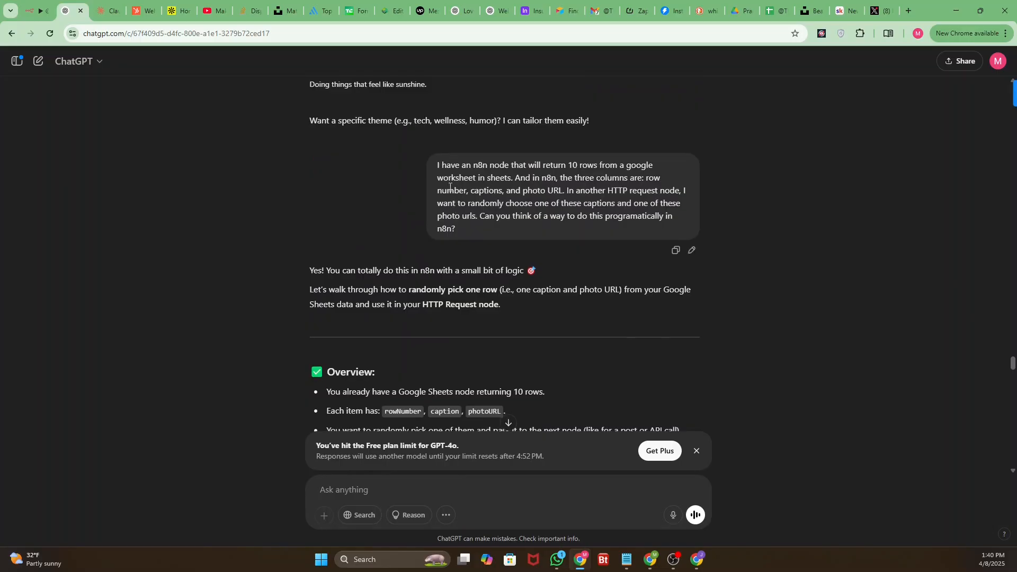
left_click(676, 252)
Submit ChatGPT's full prompt about randomly picking captions and photo URLs to Claude as the first message of the new chat
key("ctrl+Tab")
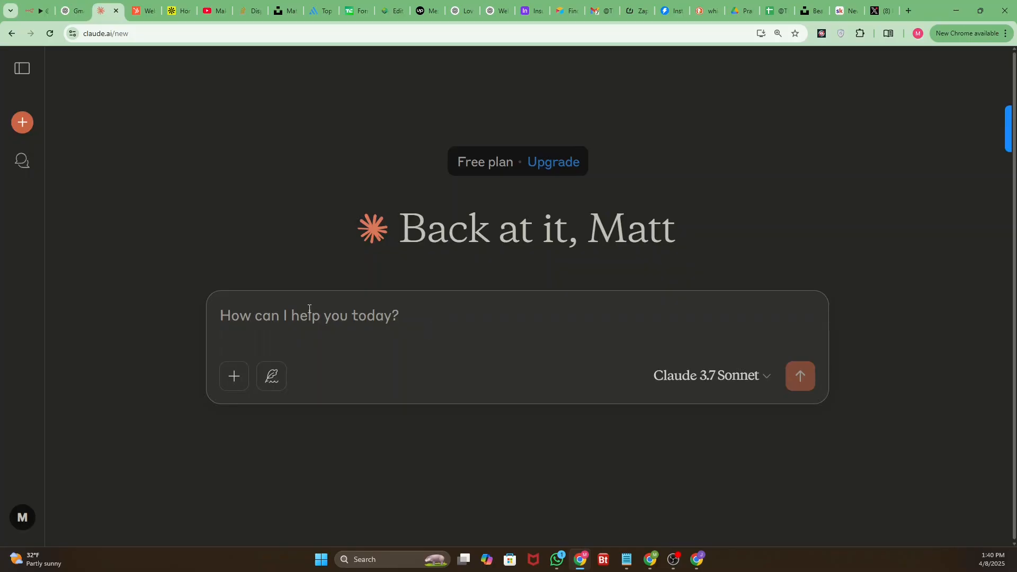
key("ctrl+shift+Tab")
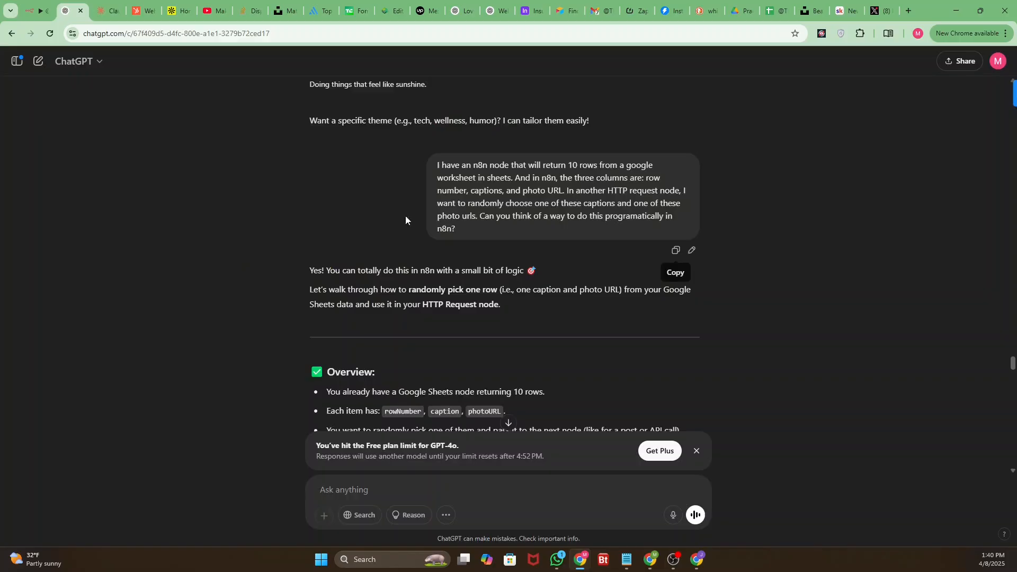
left_click_drag(438, 165, 487, 233)
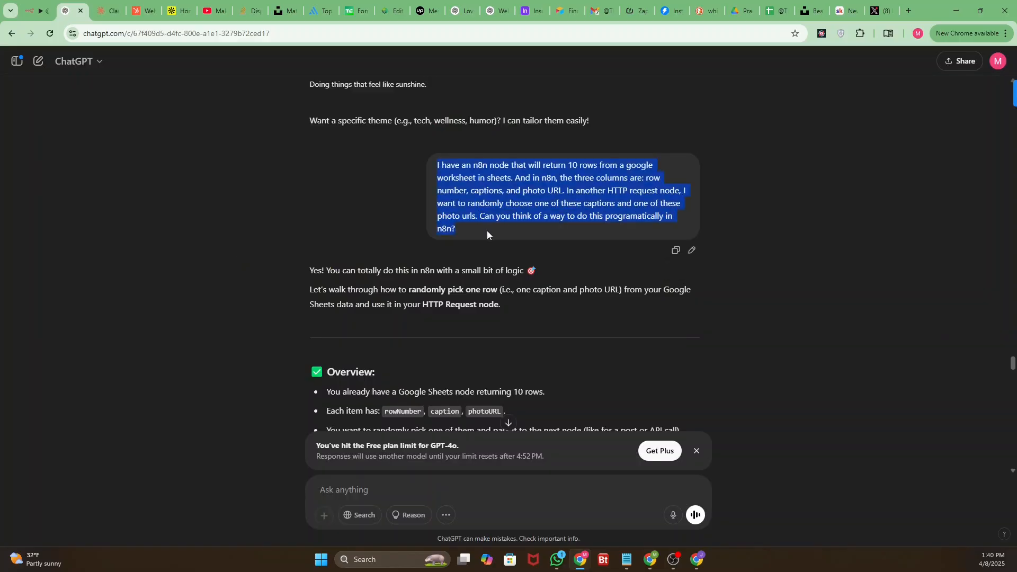
key("ctrl+Tab")
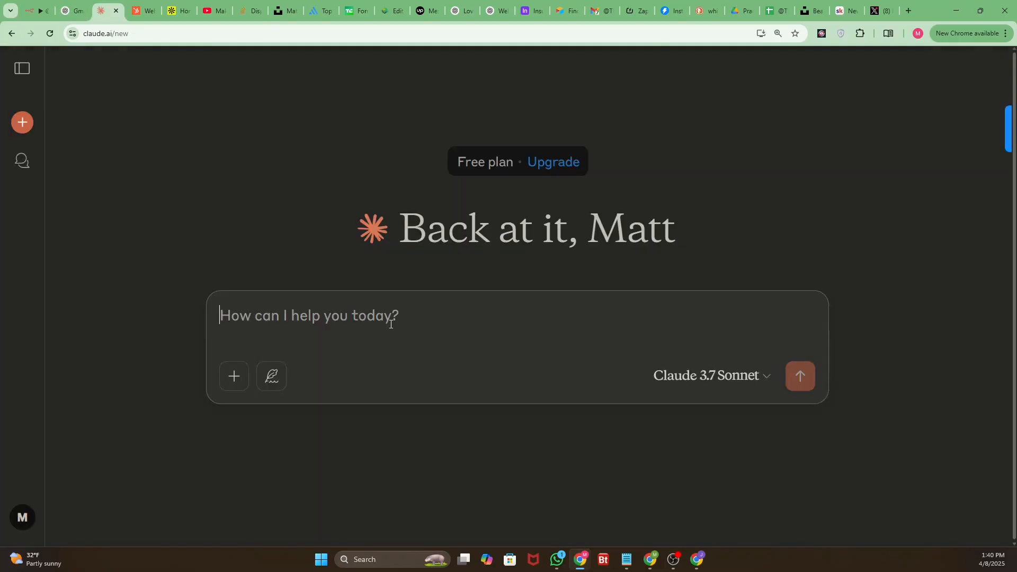
key("ctrl+v")
key("Return")
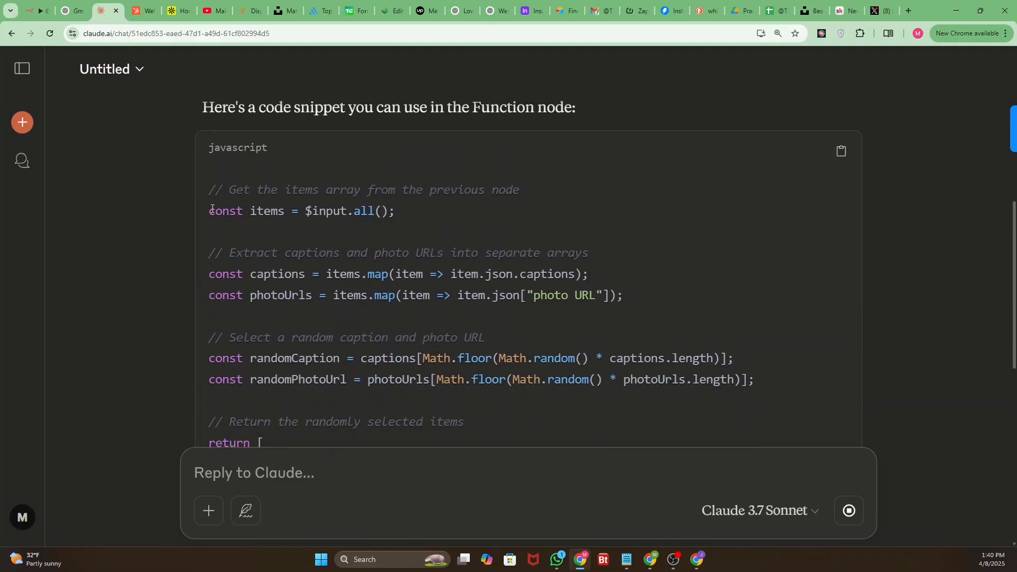
Copy Claude's whole JavaScript snippet, from the "Get the items array from the previous node" comment to the closing bracket of the return statement
left_click_drag(395, 211, 190, 211)
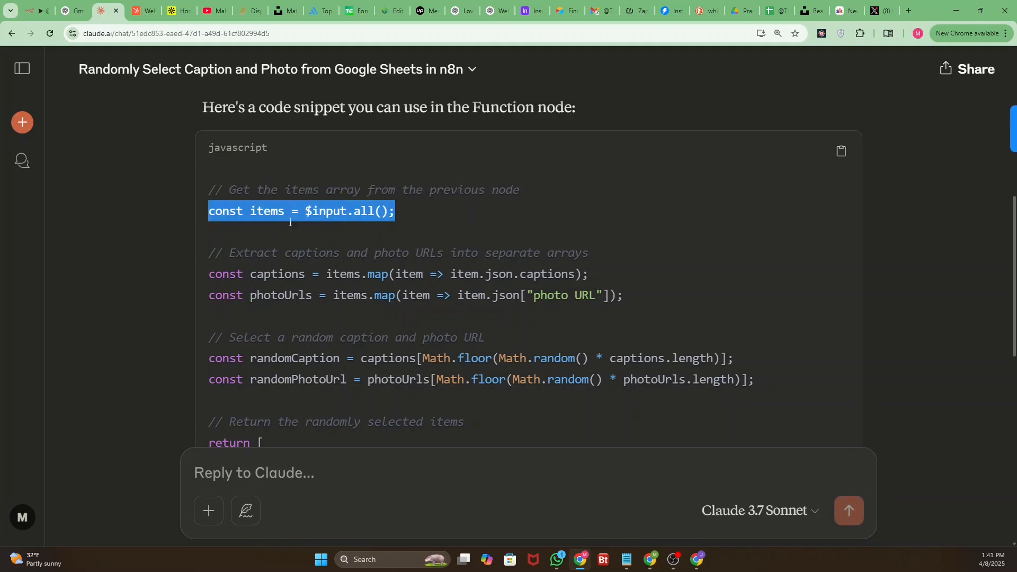
scroll(272, 261, "down", 3)
scroll(272, 261, "up", 3)
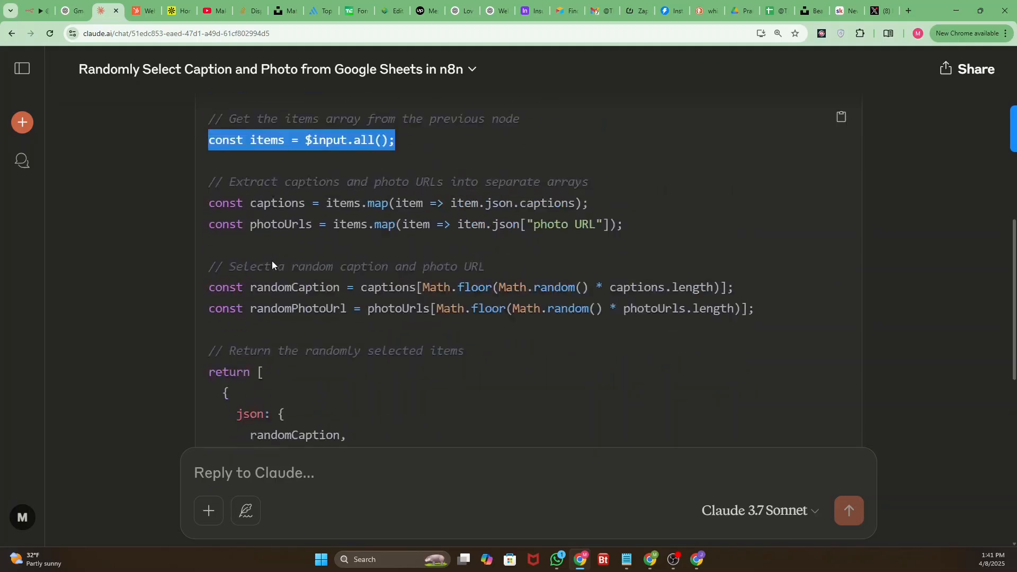
left_click(207, 139)
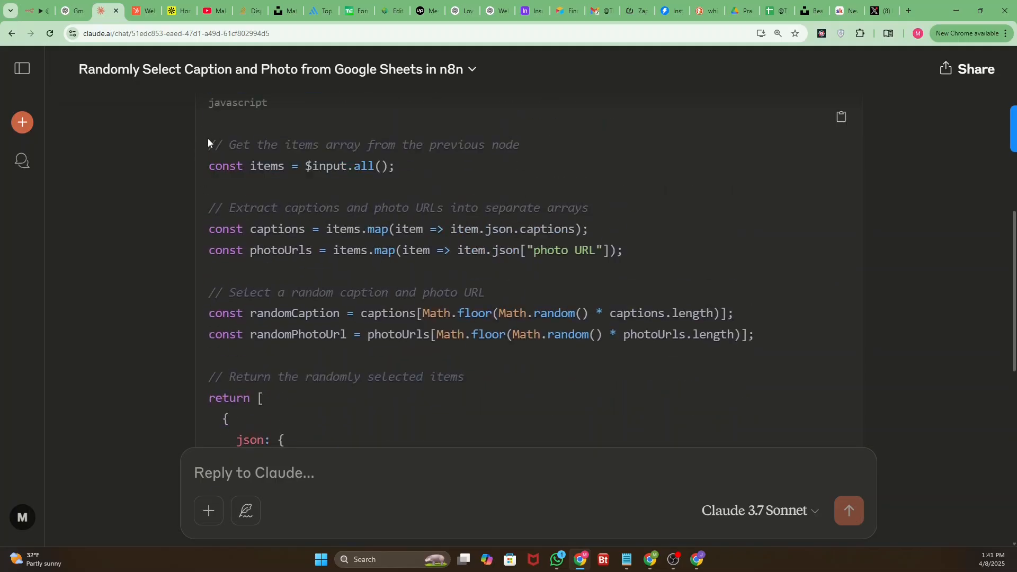
left_click_drag(209, 149, 379, 398)
scroll(380, 399, "down", 5)
left_click_drag(346, 264, 253, 297)
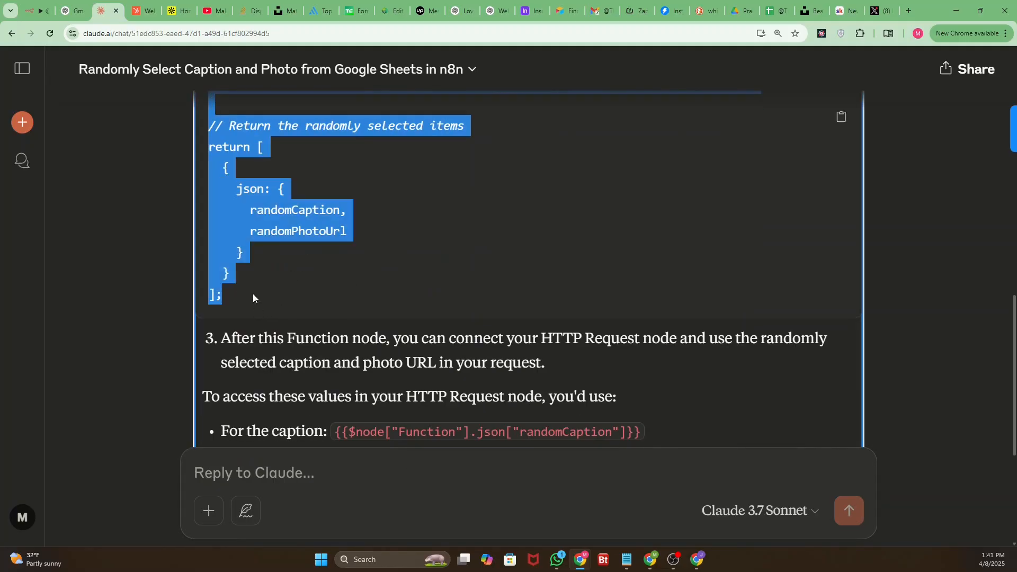
Switch to n8n and replace all the JavaScript in the Code node with Claude's snippet
left_click(31, 13)
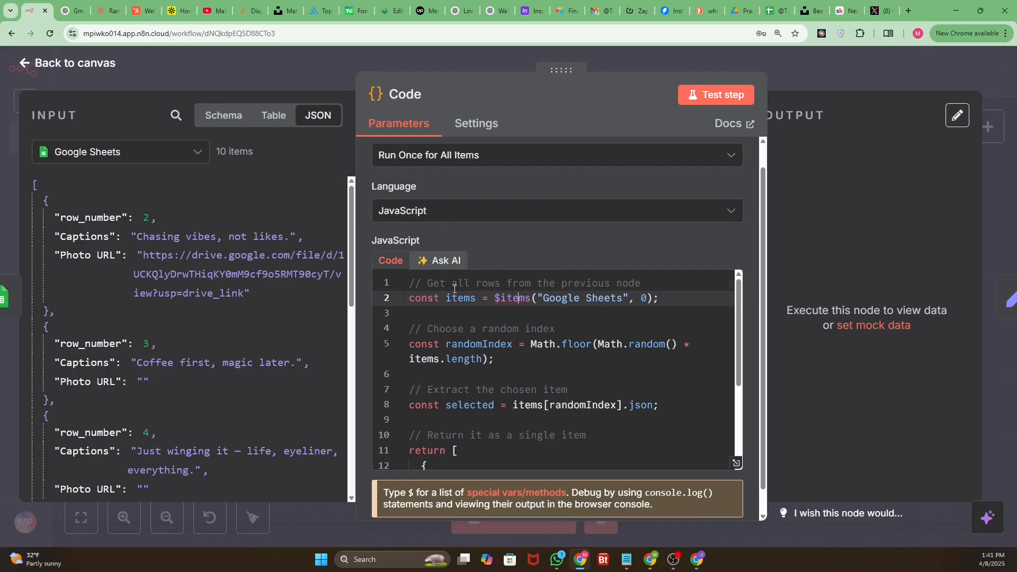
left_click(455, 289)
key("ctrl+a")
key("BackSpace")
key("ctrl+v")
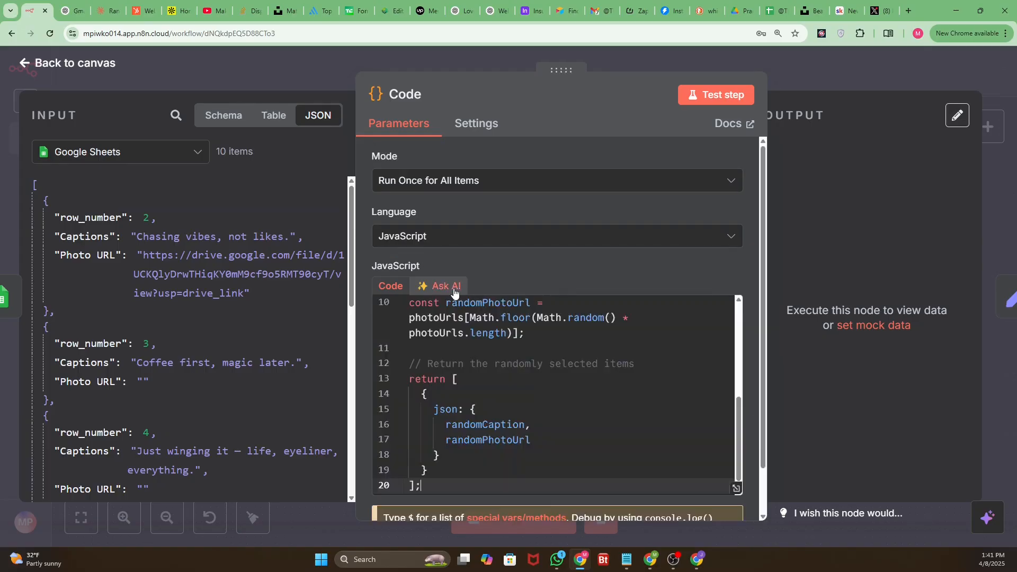
Review the pasted JavaScript in the Code node, especially how line 2 gets its items from the previous node
scroll(562, 401, "up", 5)
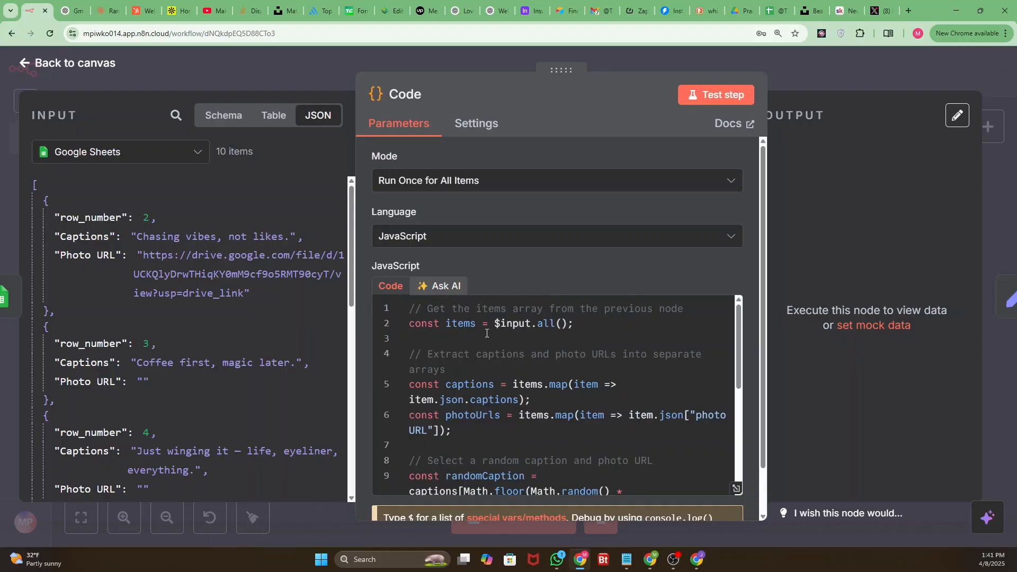
scroll(572, 346, "down", 5)
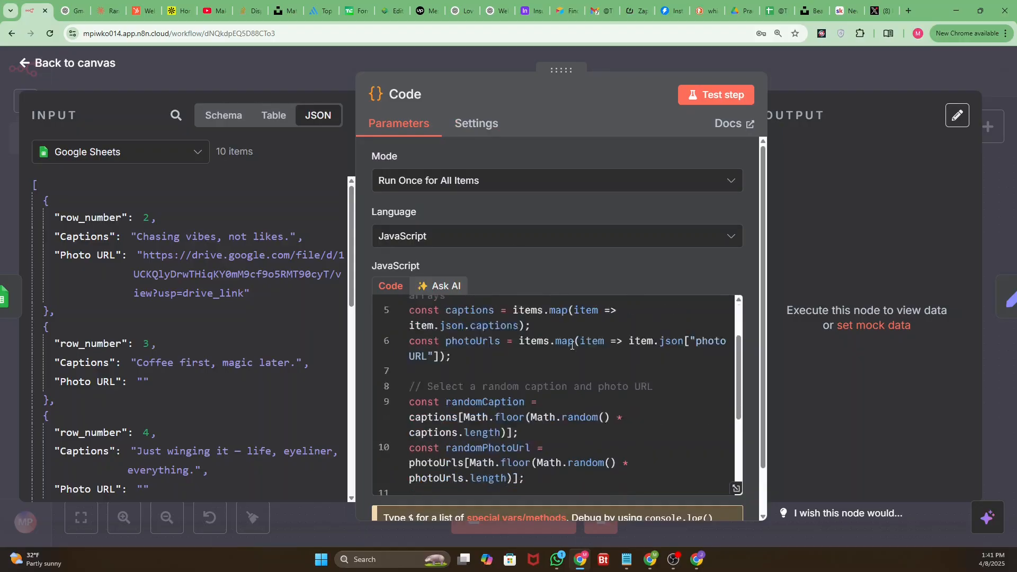
scroll(572, 345, "up", 5)
left_click(512, 334)
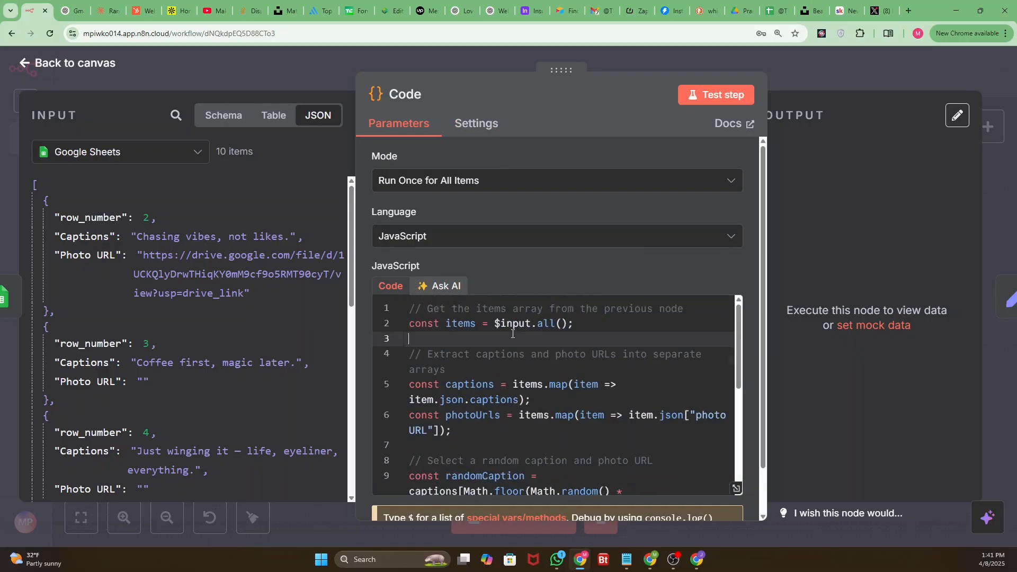
triple_click(521, 325)
left_click(521, 325)
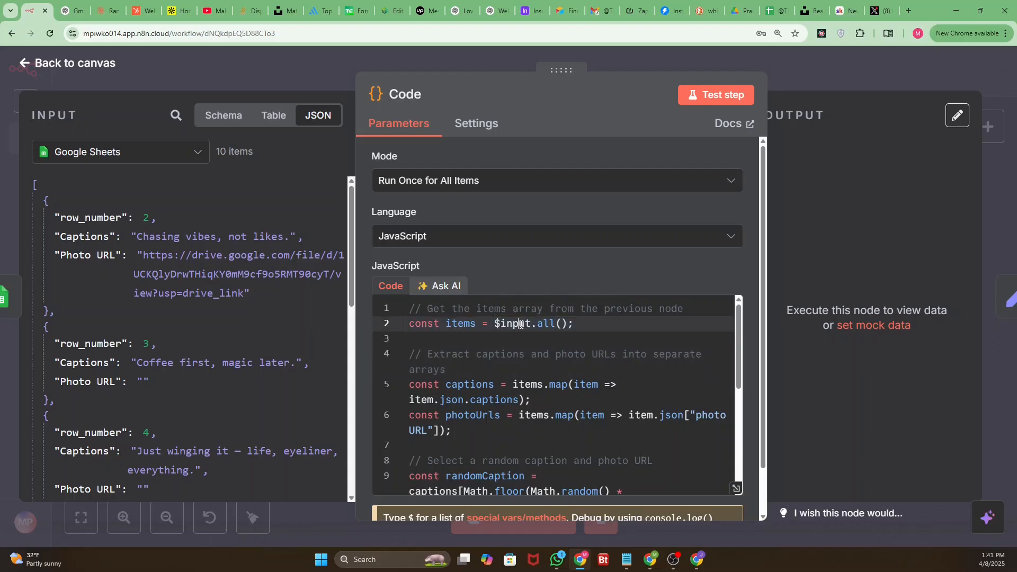
scroll(527, 354, "down", 5)
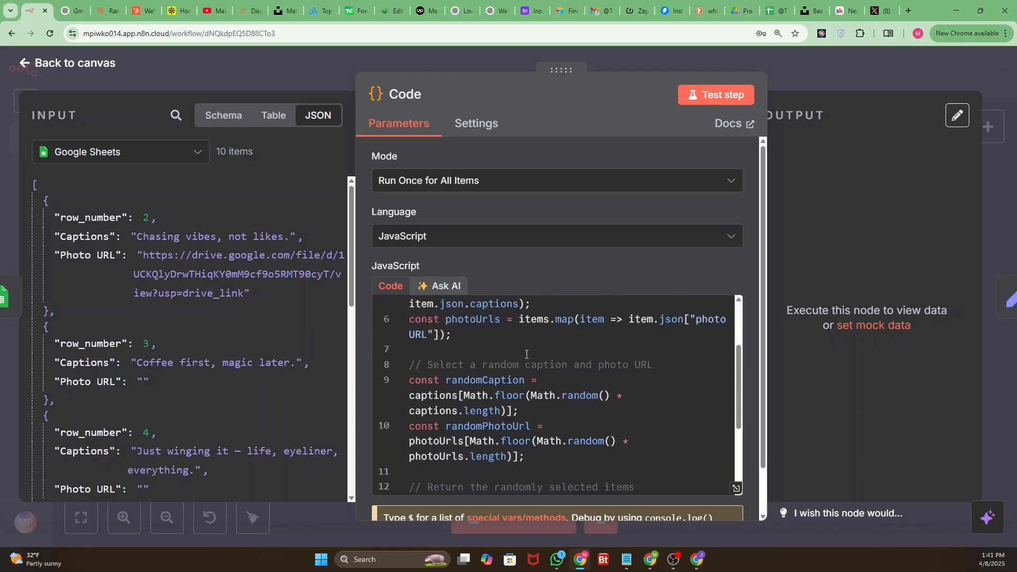
scroll(527, 355, "up", 5)
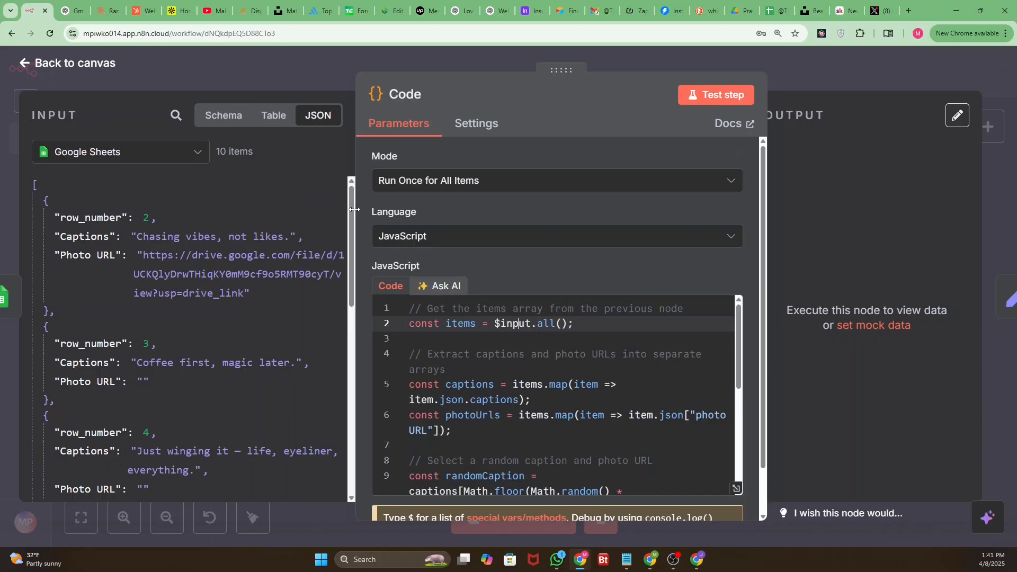
Return to Claude and read its explanation of the Function node code and how to reference the random values in the HTTP Request node
key("ctrl+3")
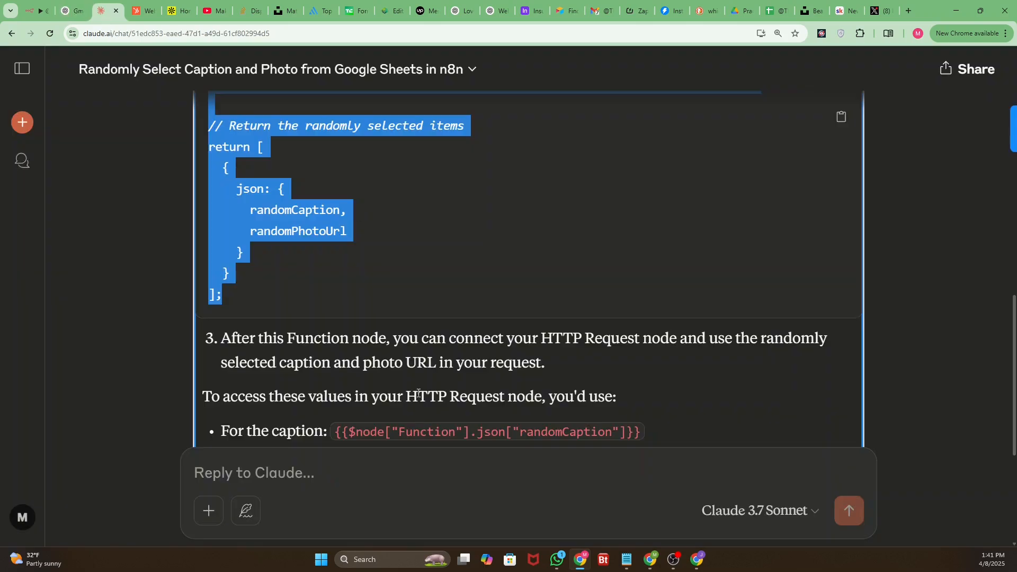
left_click(181, 265)
scroll(181, 265, "up", 10)
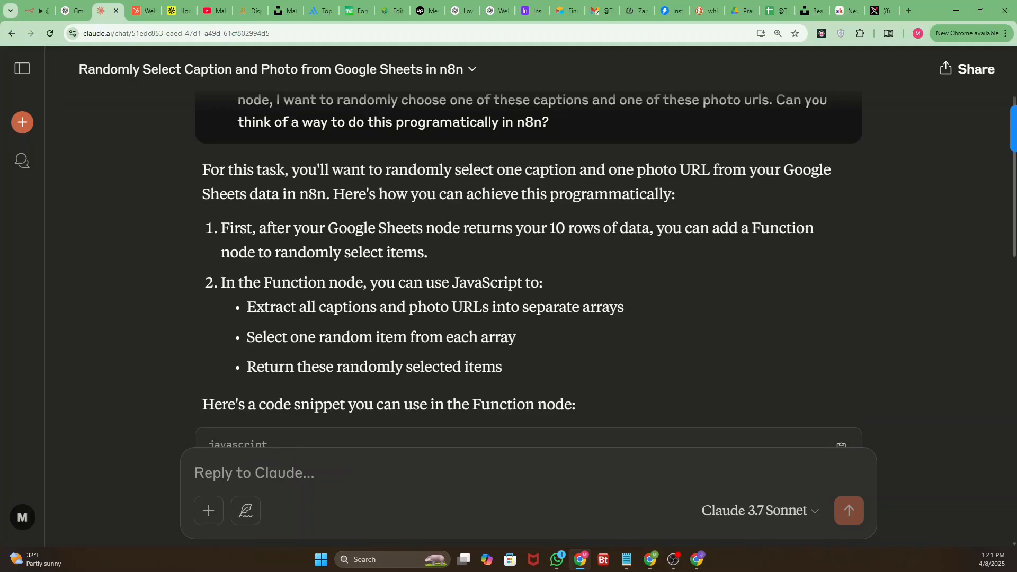
scroll(348, 334, "down", 3)
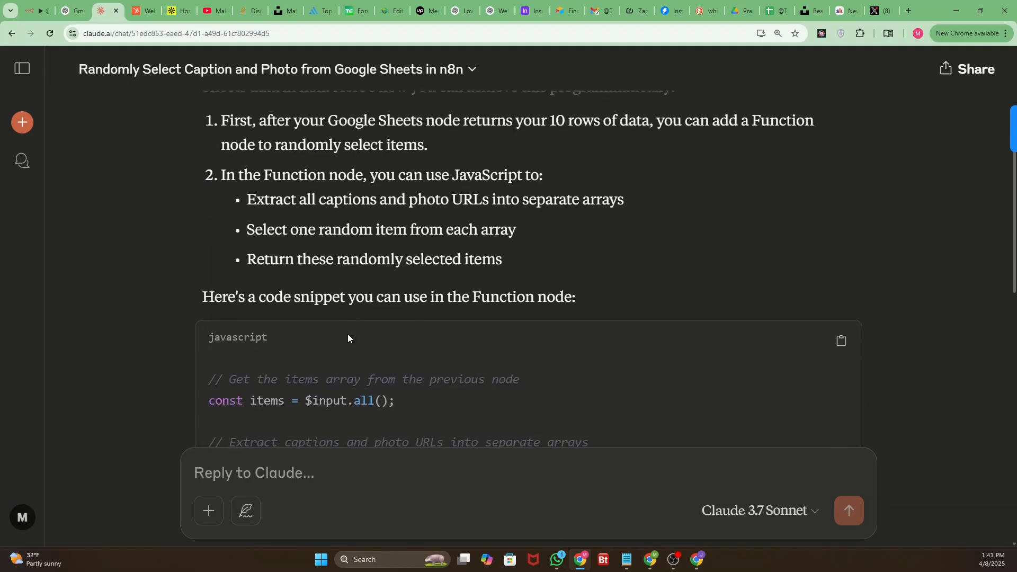
scroll(348, 337, "down", 3)
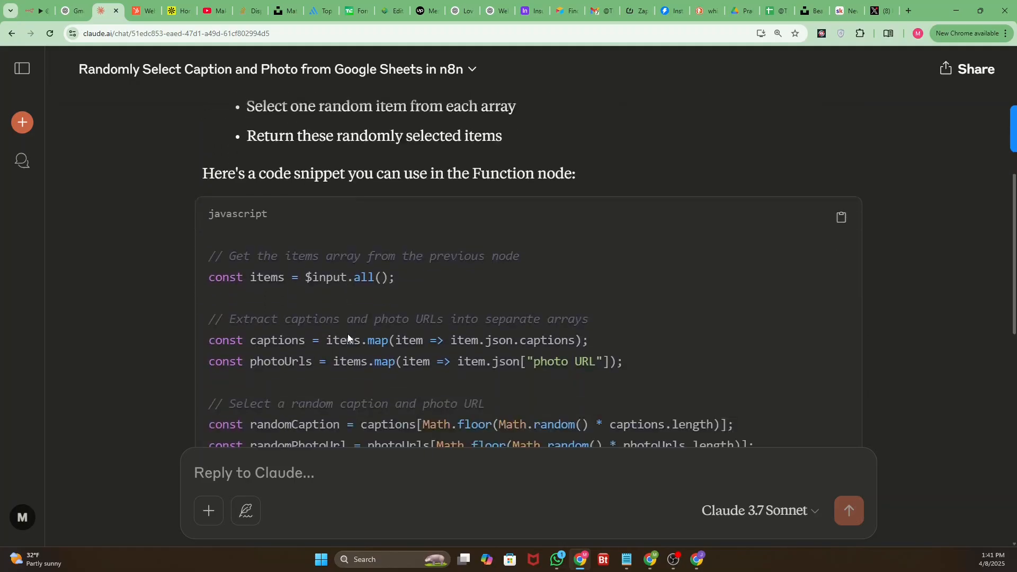
scroll(348, 334, "down", 10)
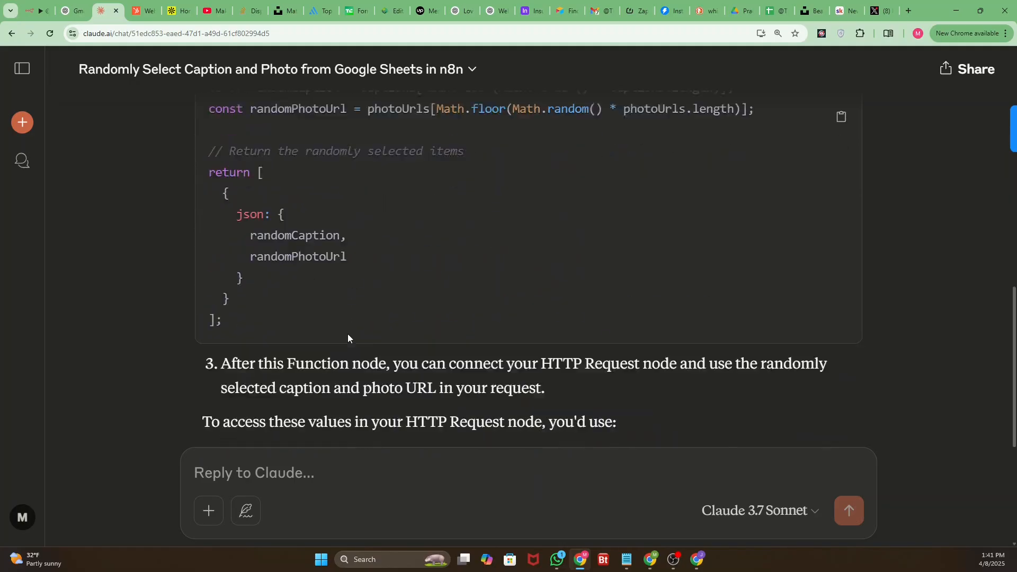
scroll(348, 336, "down", 1)
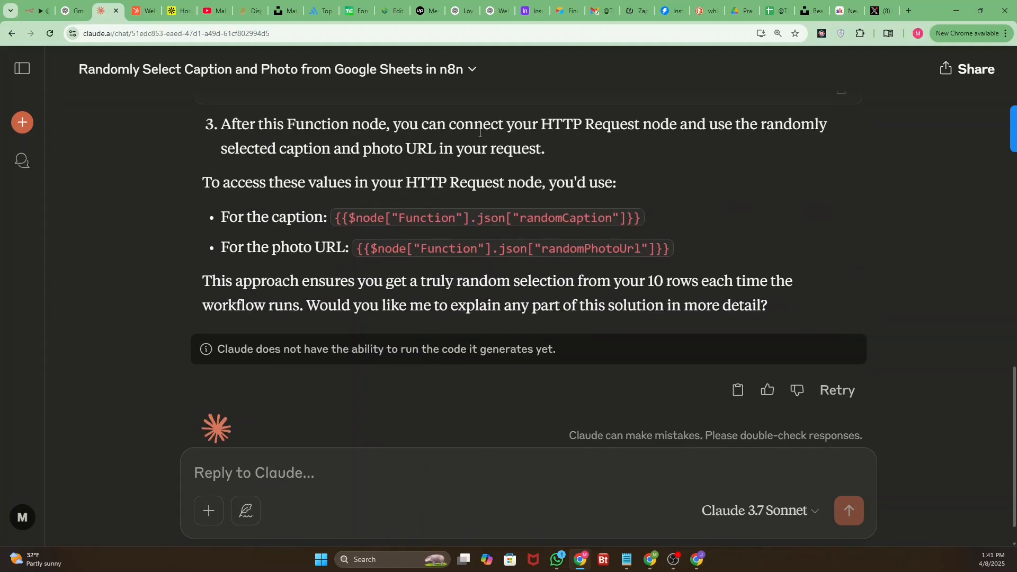
triple_click(485, 130)
left_click(280, 161)
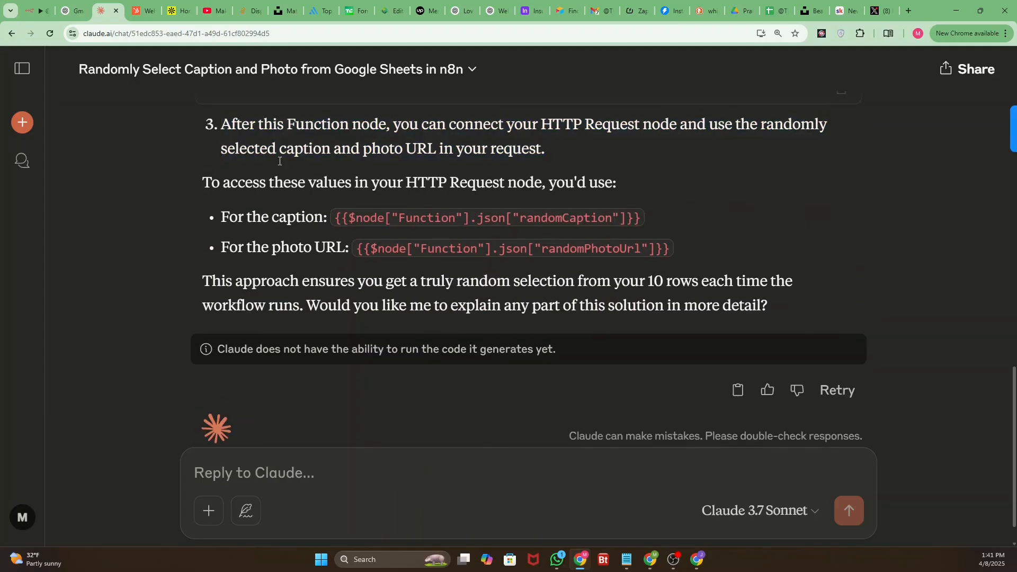
scroll(367, 271, "up", 10)
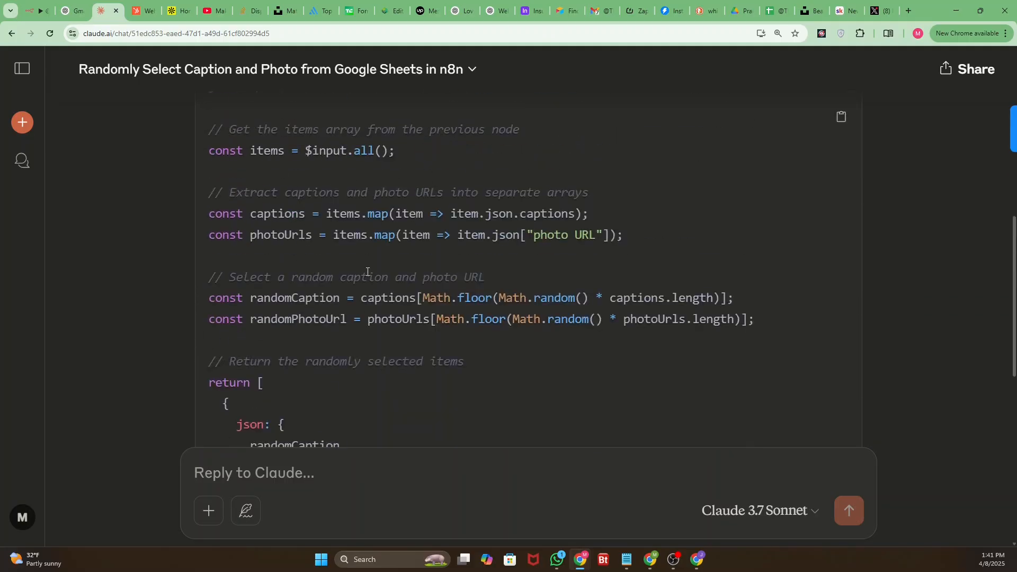
Switch to n8n, reset the page zoom to 100%, widen the Code node's output area and test the step
left_click(36, 11)
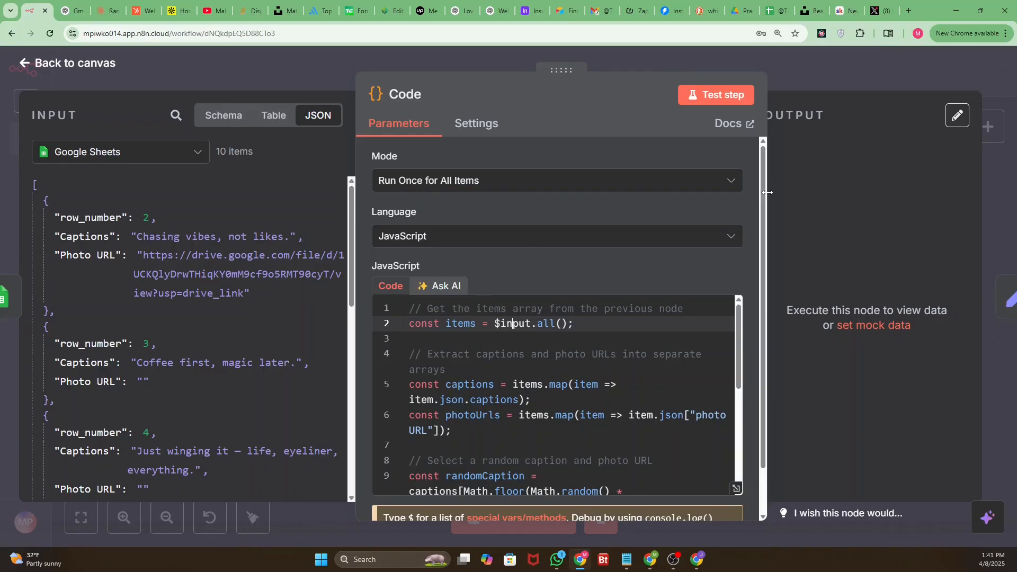
left_click_drag(767, 192, 752, 193)
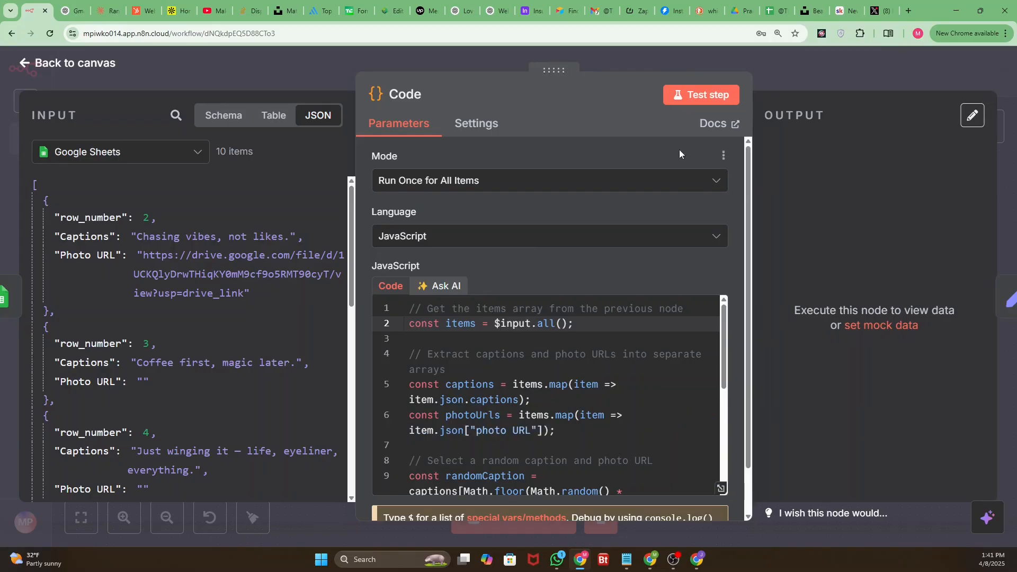
key("ctrl+0")
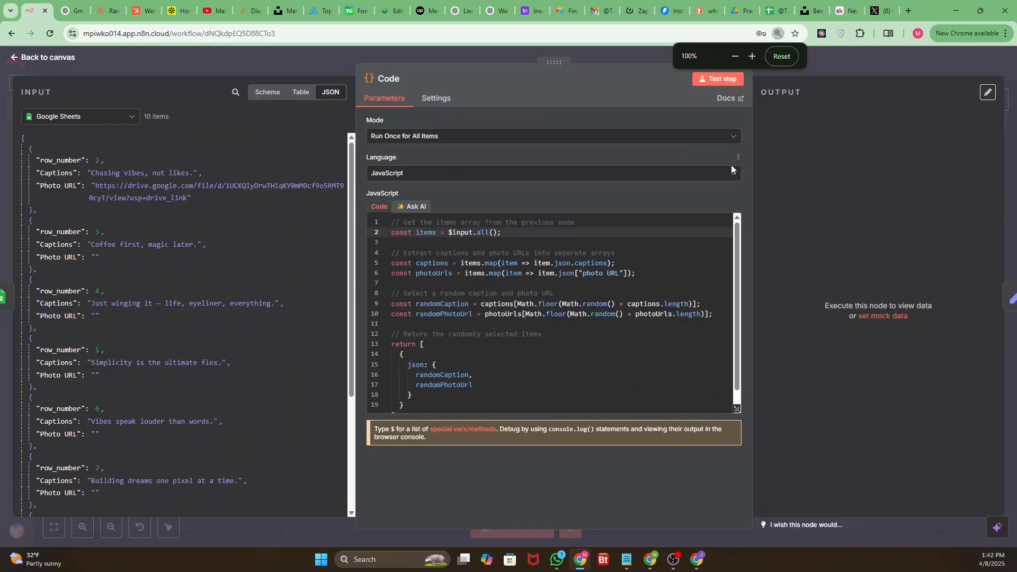
left_click_drag(753, 152, 488, 152)
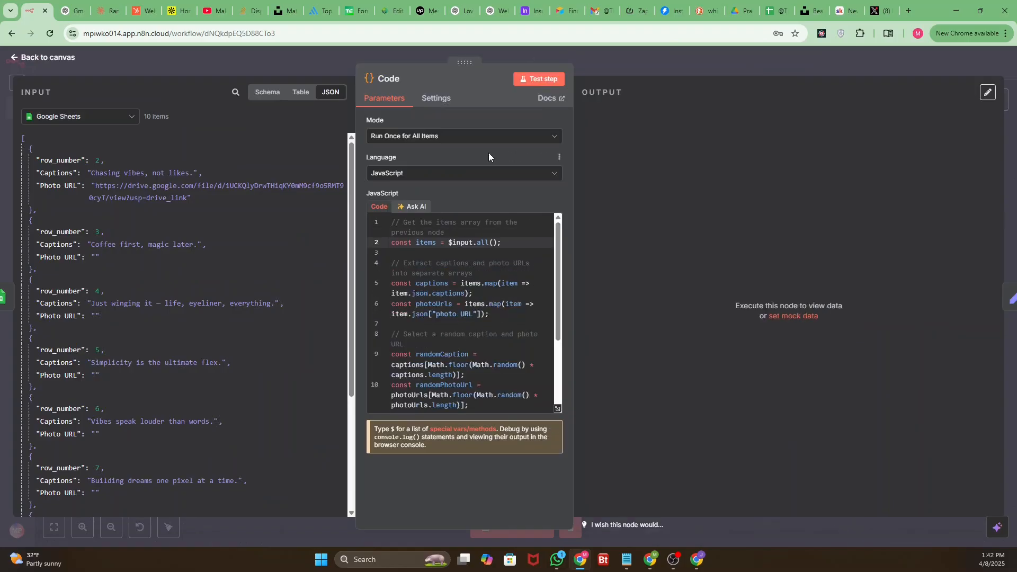
left_click(537, 78)
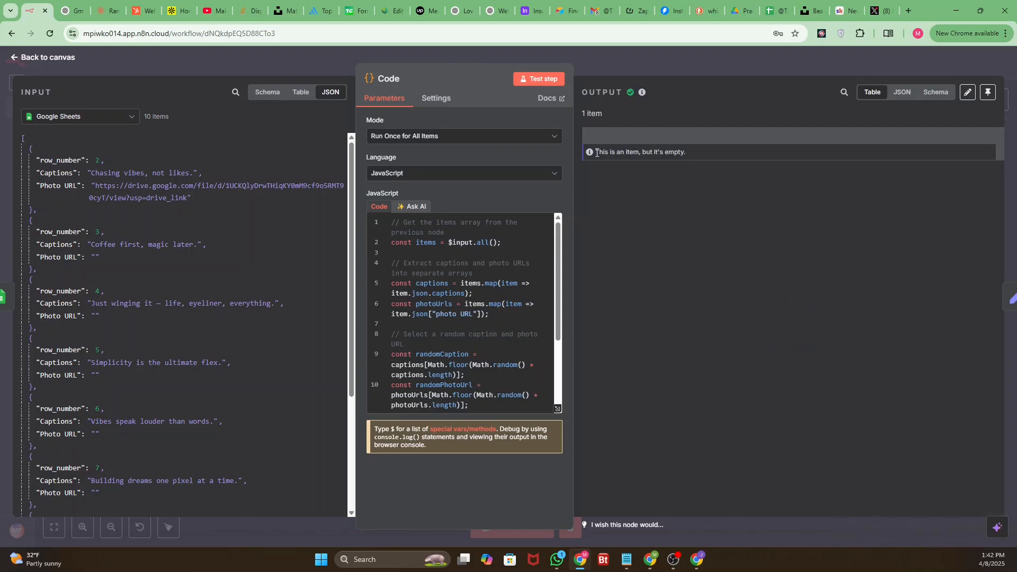
Copy the Code node's output message, switch to Claude and send "This was the output from your code: This is an item, but it's empty."
triple_click(700, 154)
key("ctrl+c")
key("ctrl+Tab")
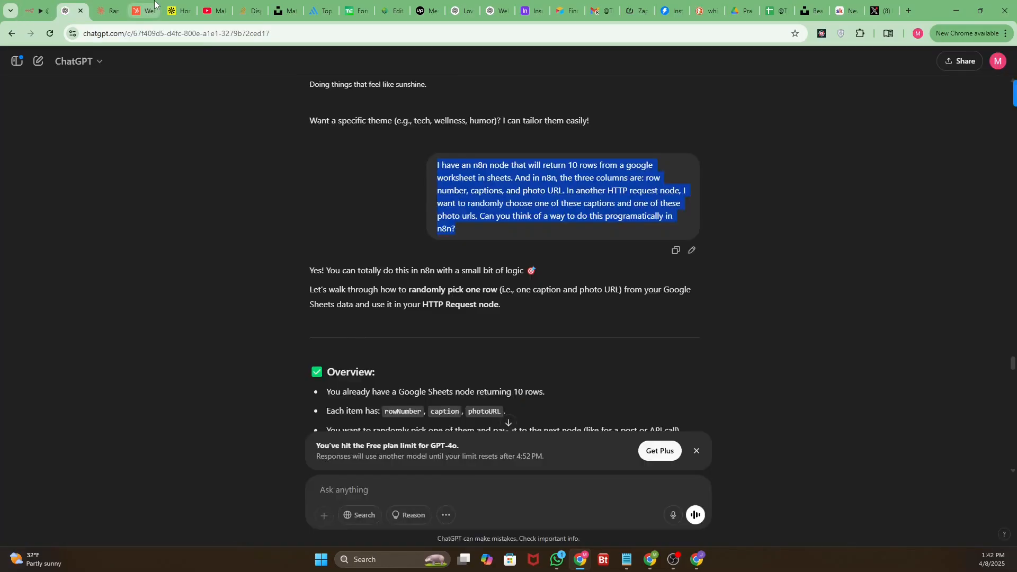
key("ctrl+Tab")
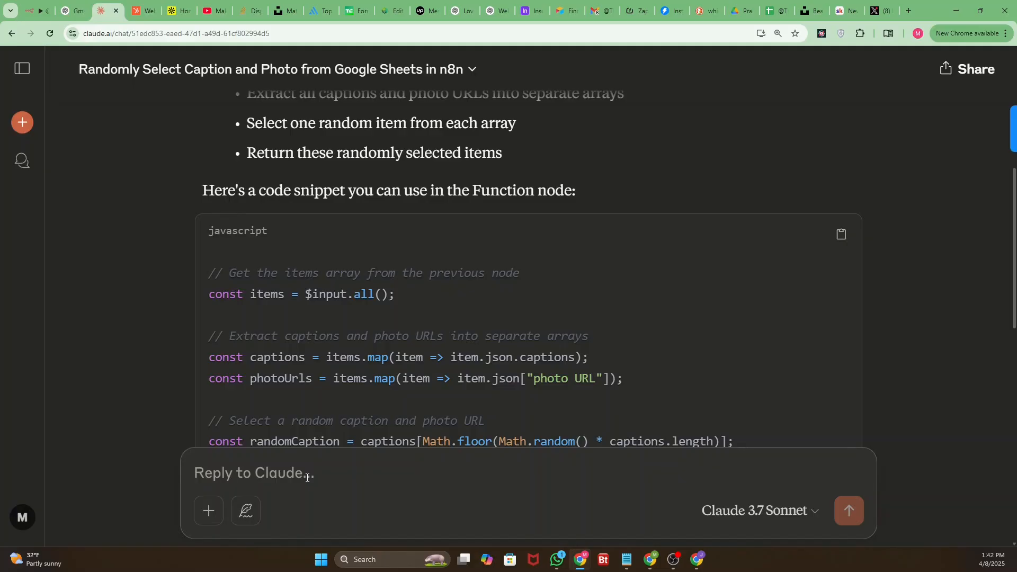
type("This was the reutn")
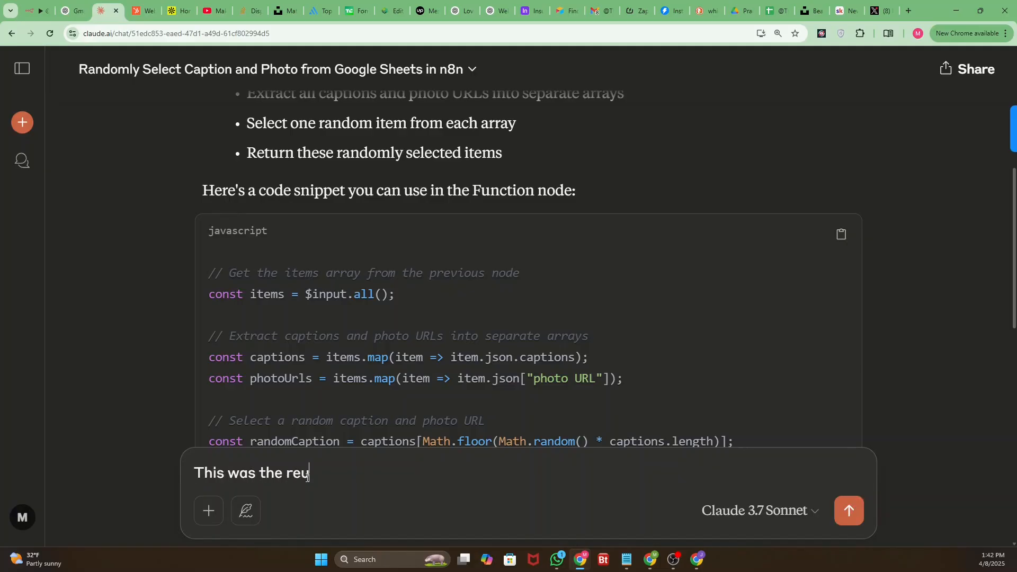
key("BackSpace")
key("BackSpace")
key("BackSpace")
type("turn")
key("ctrl+BackSpace")
type("output from your code:")
key("ctrl+v")
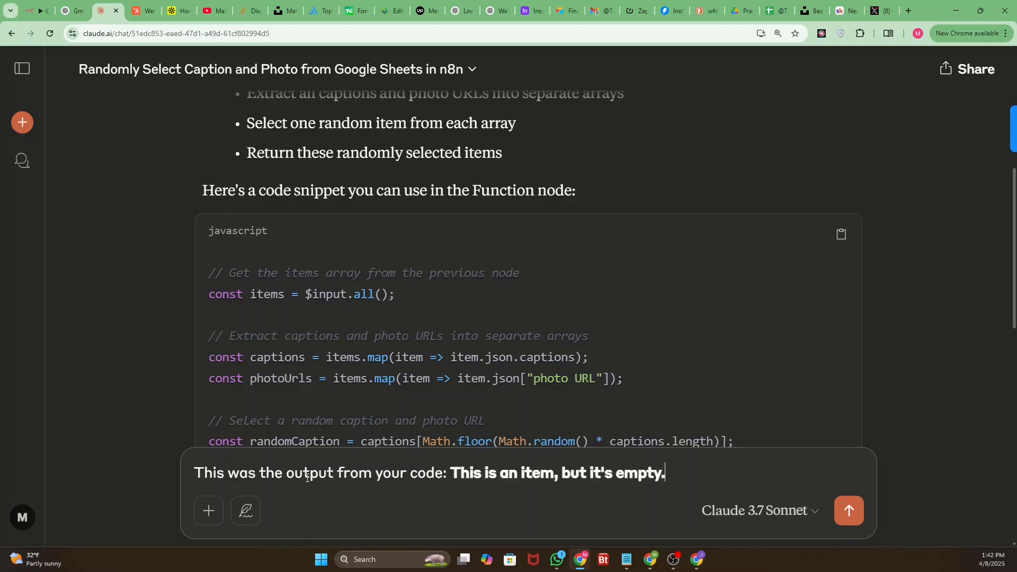
key("Return")
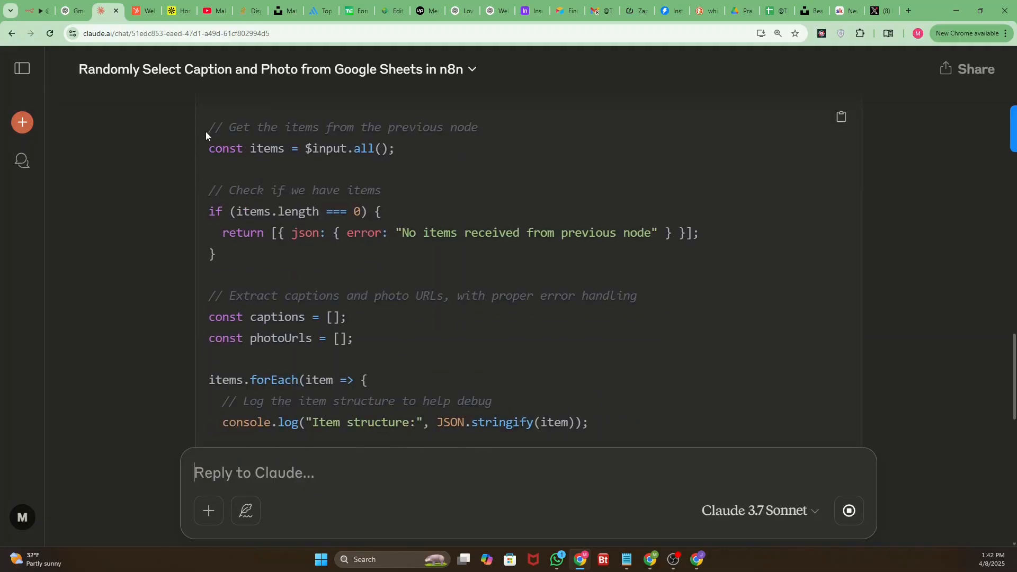
Copy Claude's revised JavaScript snippet and replace all the code in n8n's Code node with it
scroll(205, 132, "up", 1)
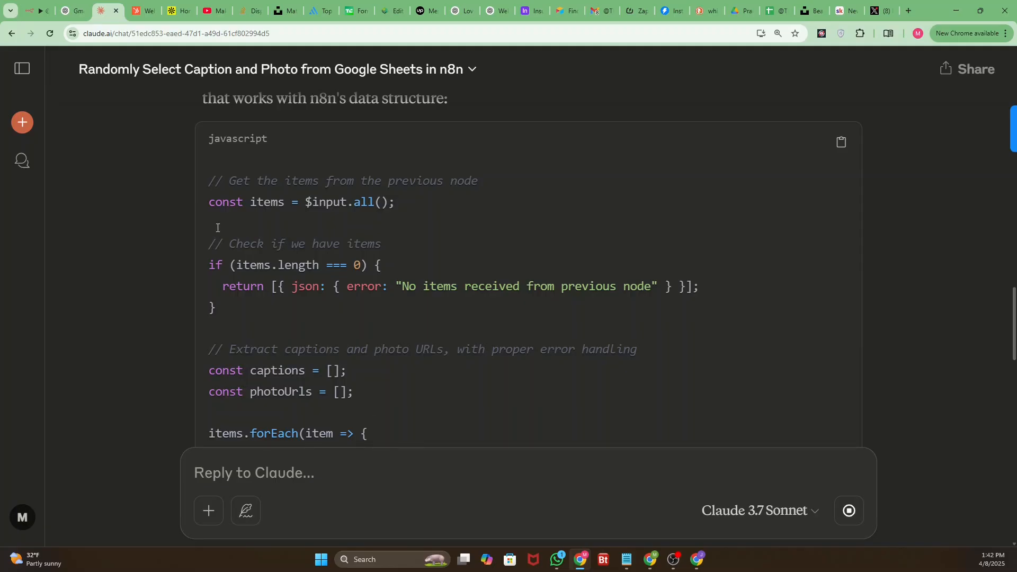
left_click(843, 144)
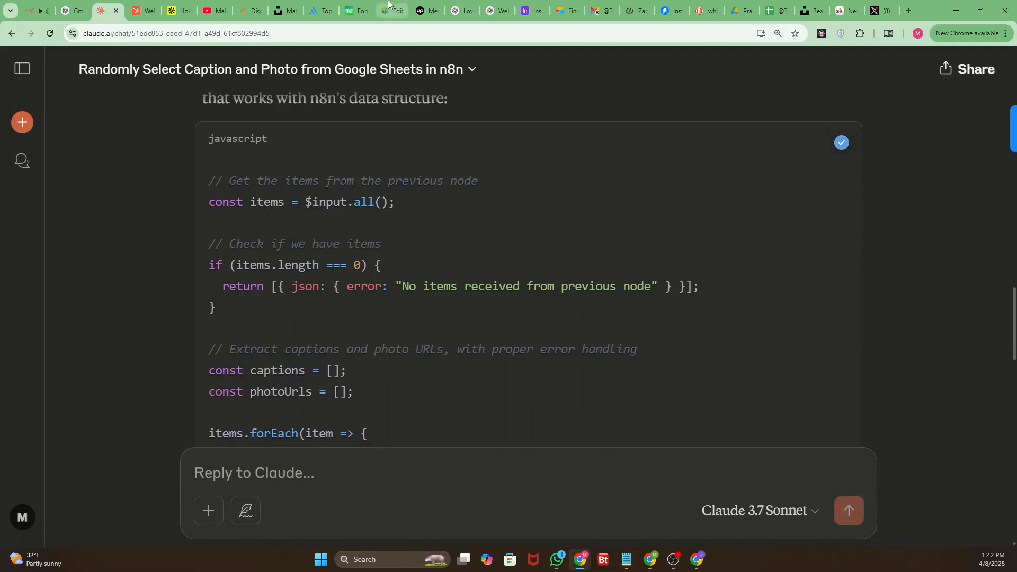
left_click(33, 9)
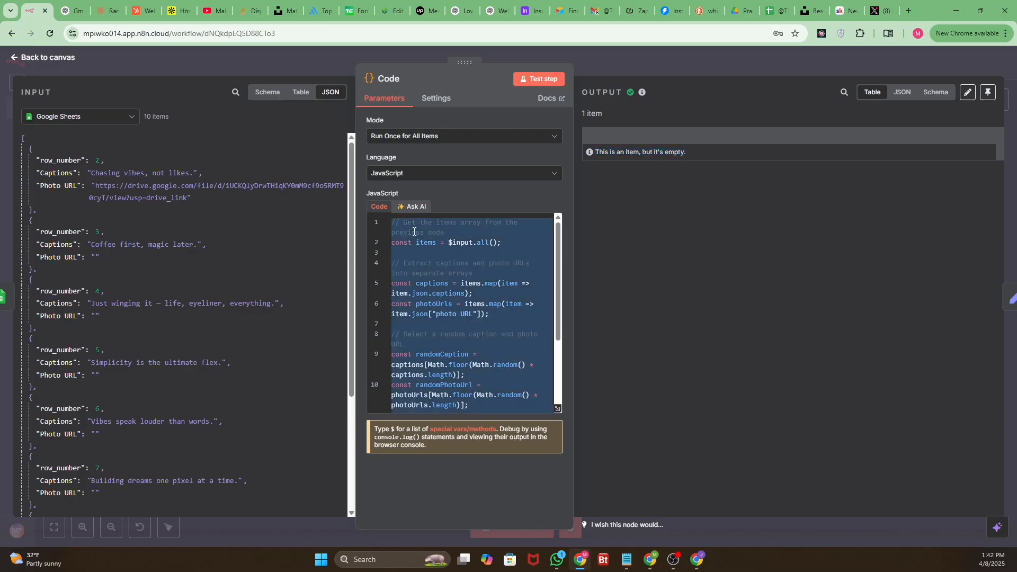
key("BackSpace")
key("ctrl+v")
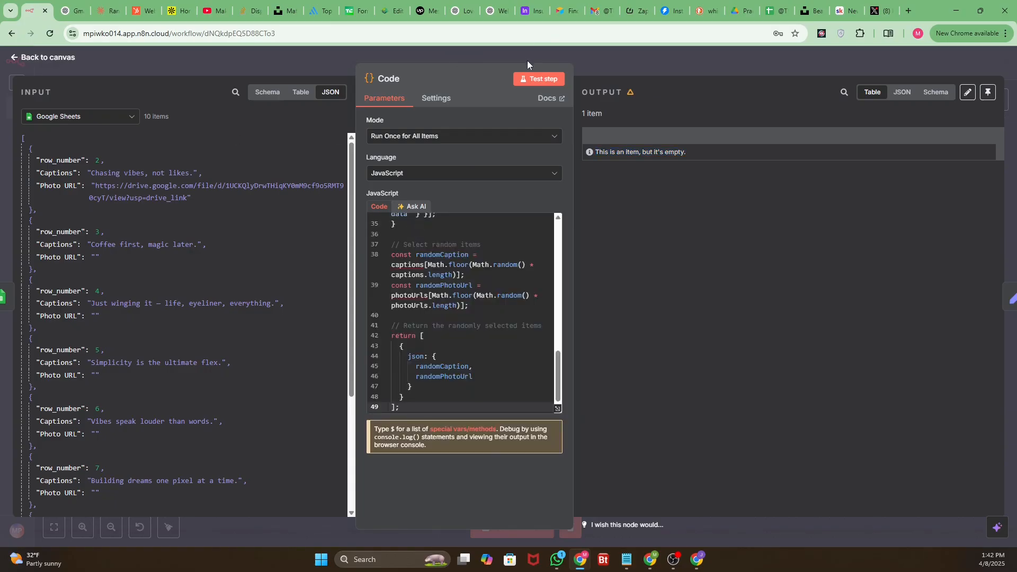
Review the new JavaScript in the Code node, especially the captions and photoUrls declarations and the random selection on lines 38 and 39
double_click(410, 304)
scroll(467, 276, "up", 5)
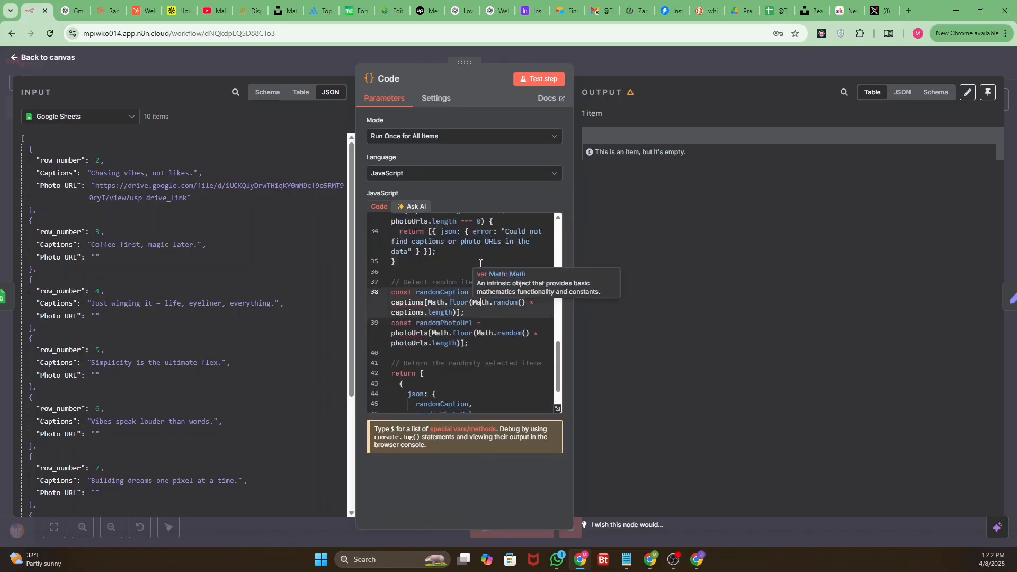
scroll(480, 263, "up", 7)
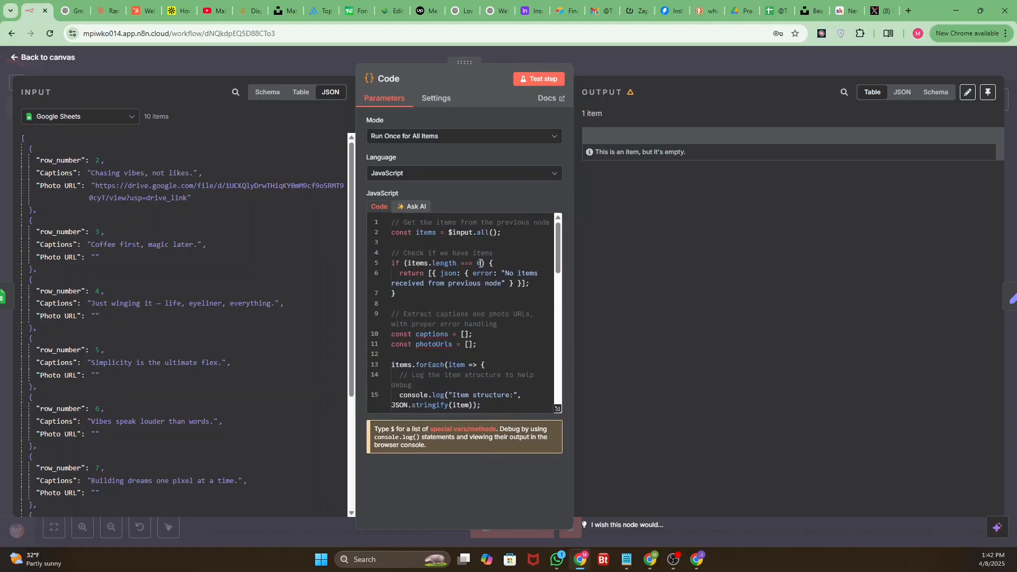
left_click(436, 335)
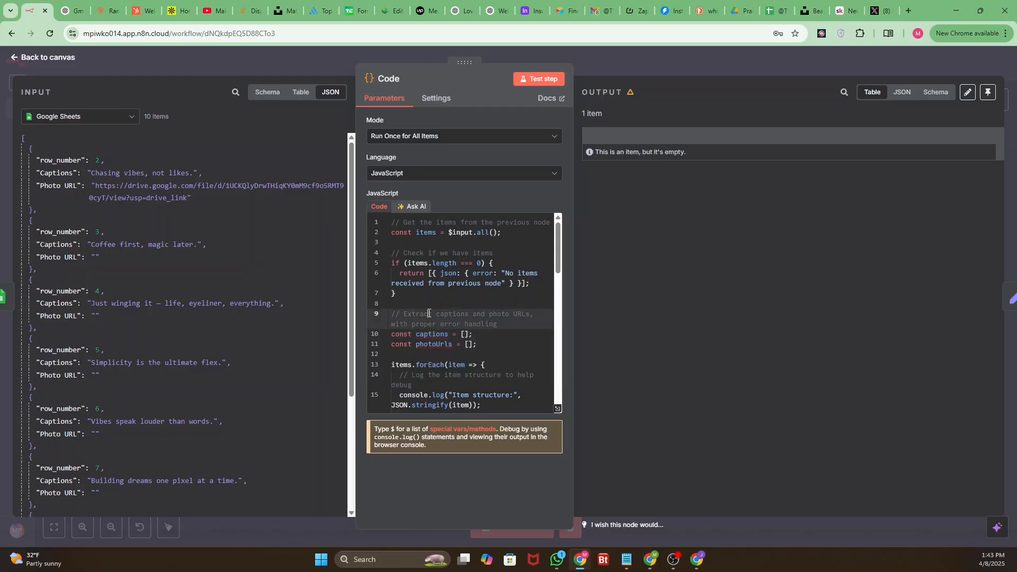
double_click(422, 335)
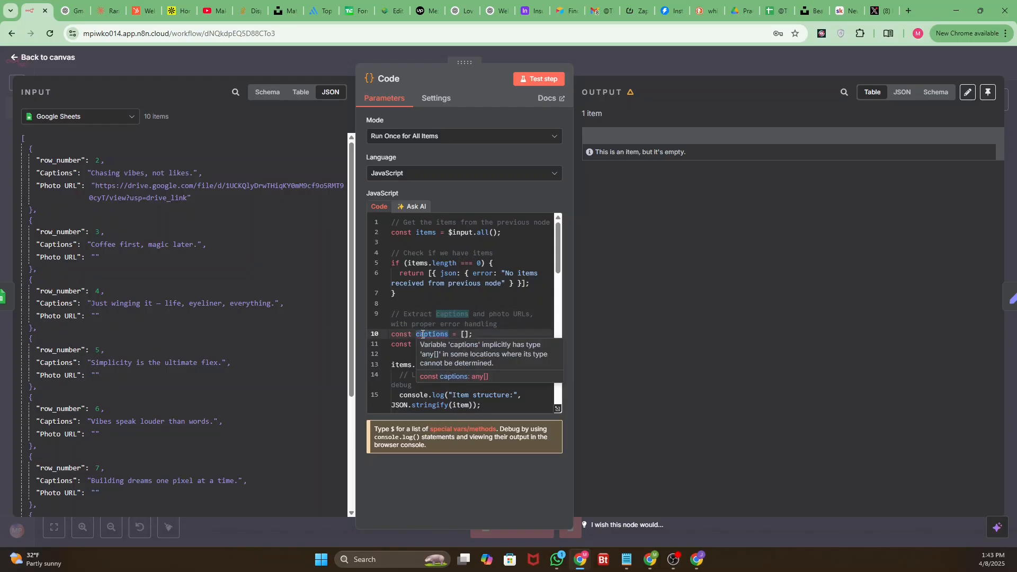
left_click(464, 335)
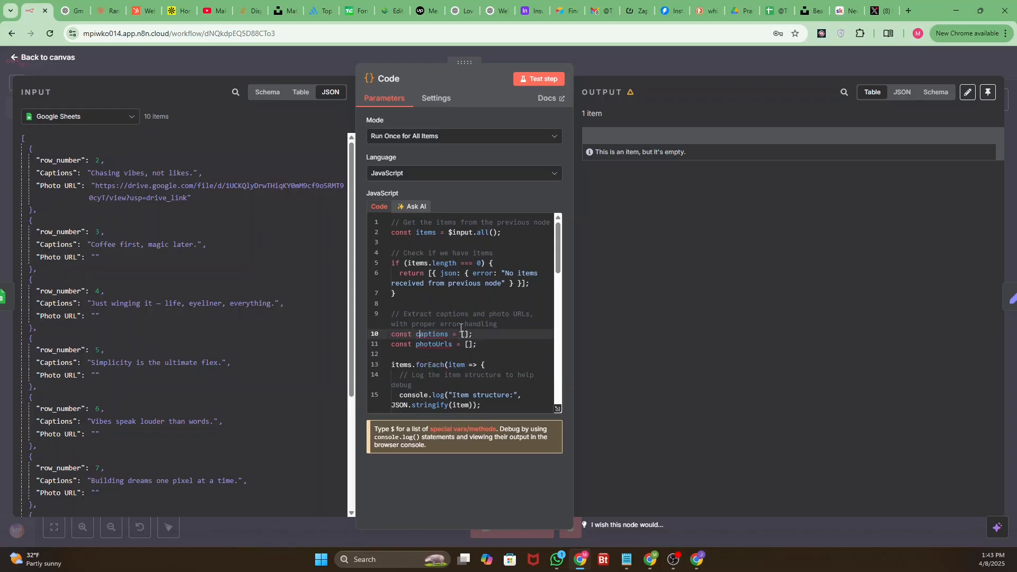
left_click(431, 345)
scroll(414, 339, "down", 1)
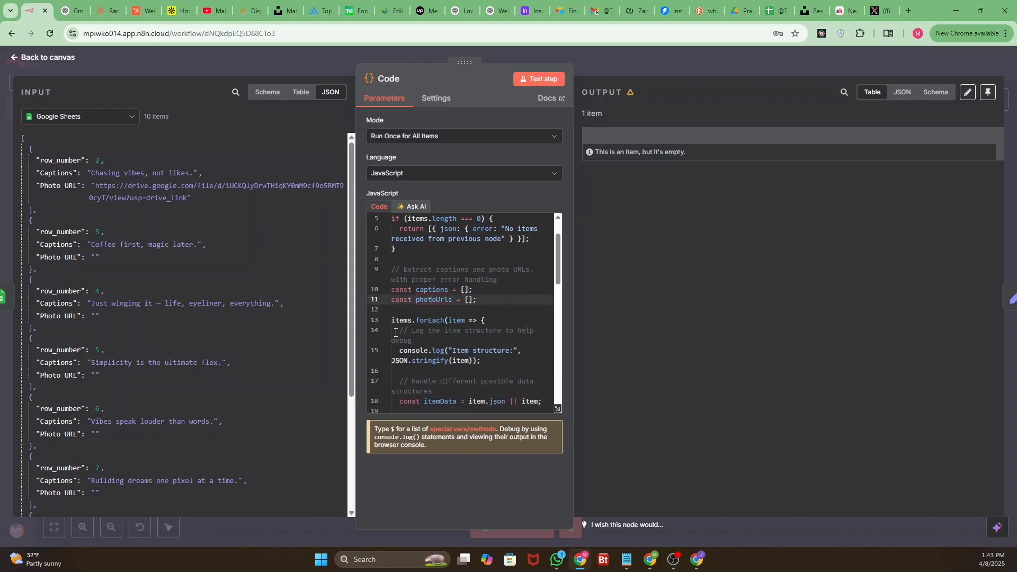
scroll(393, 320, "down", 8)
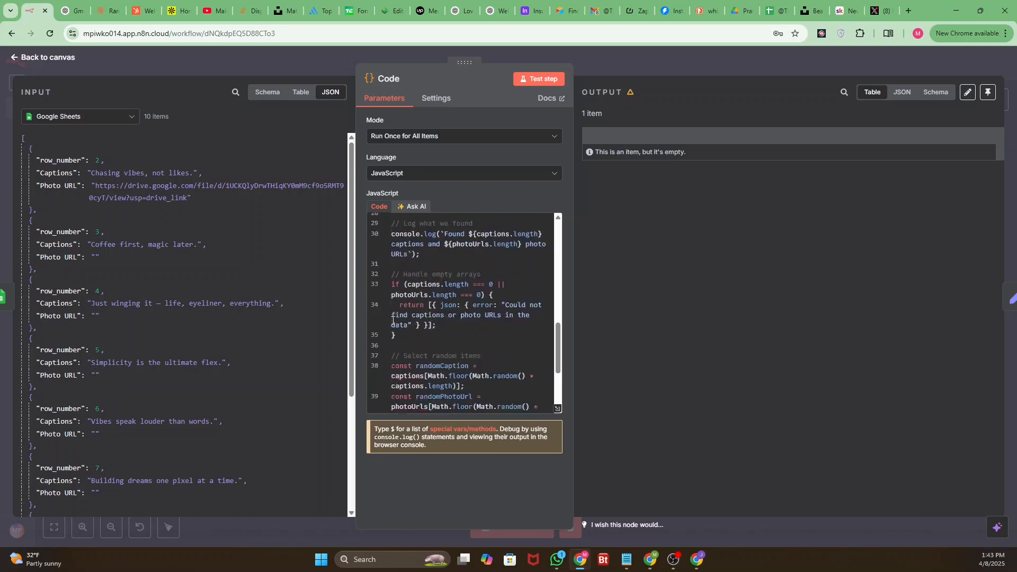
scroll(393, 321, "down", 3)
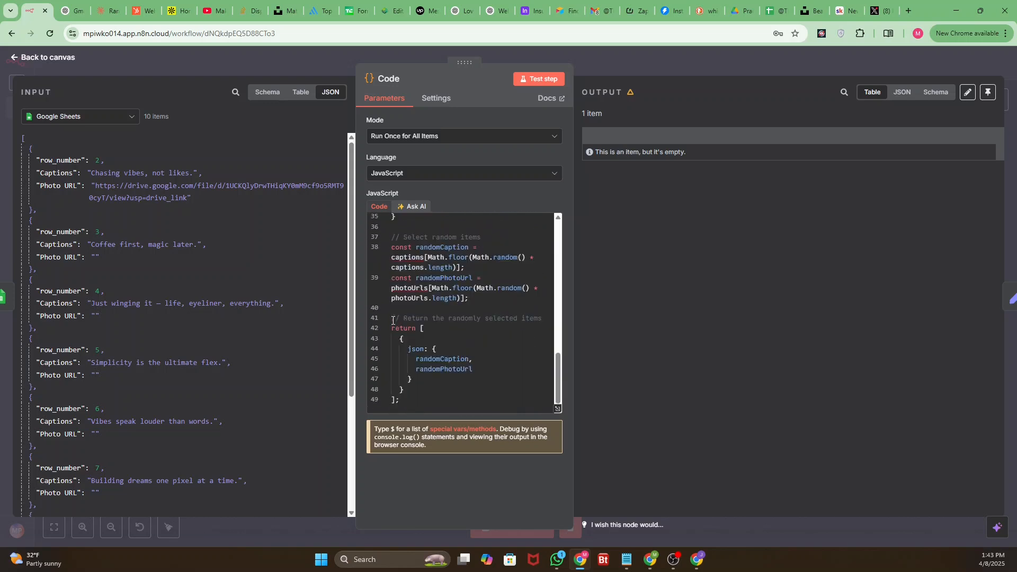
left_click(410, 261)
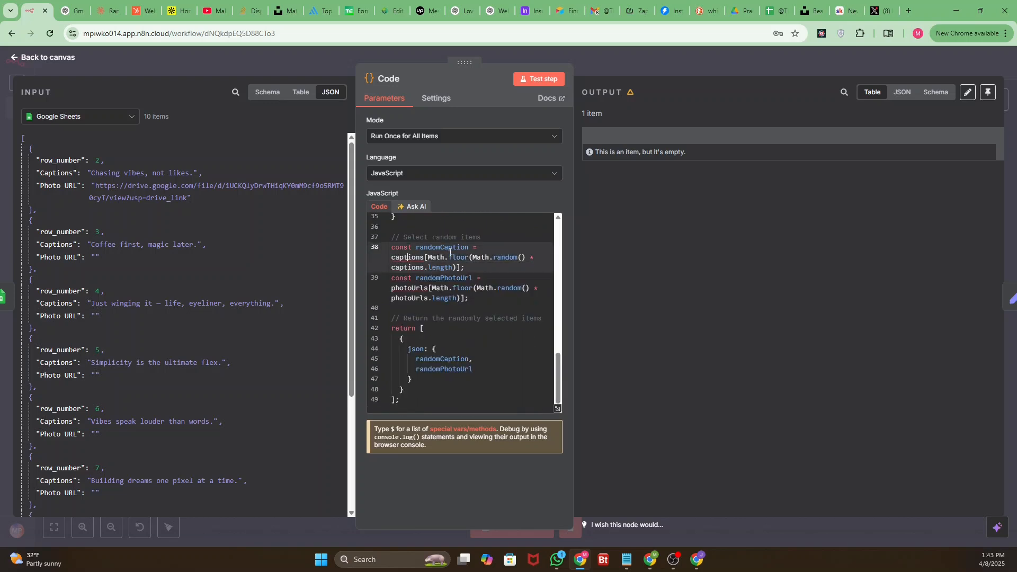
left_click(419, 289)
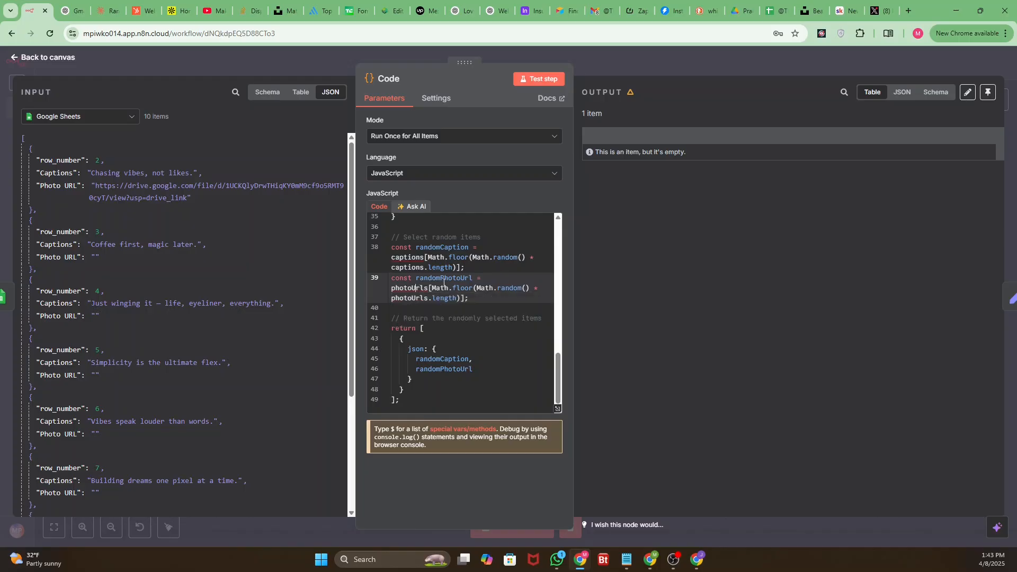
scroll(413, 275, "up", 4)
scroll(412, 275, "up", 4)
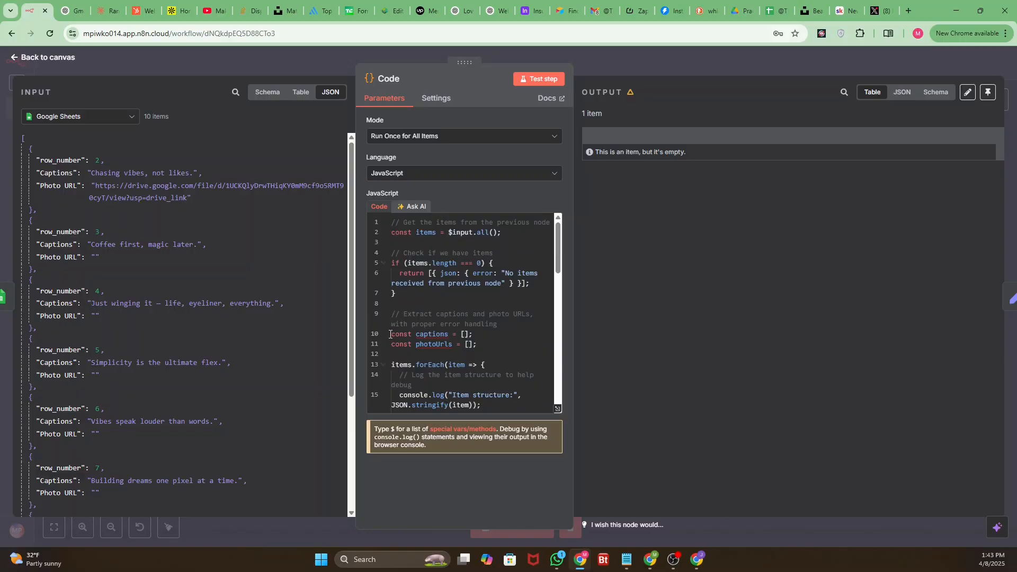
Copy the captions and photoUrls declarations from lines 10 and 11, switch to Claude and paste them into the reply
left_click_drag(390, 334, 486, 345)
key("ctrl+c")
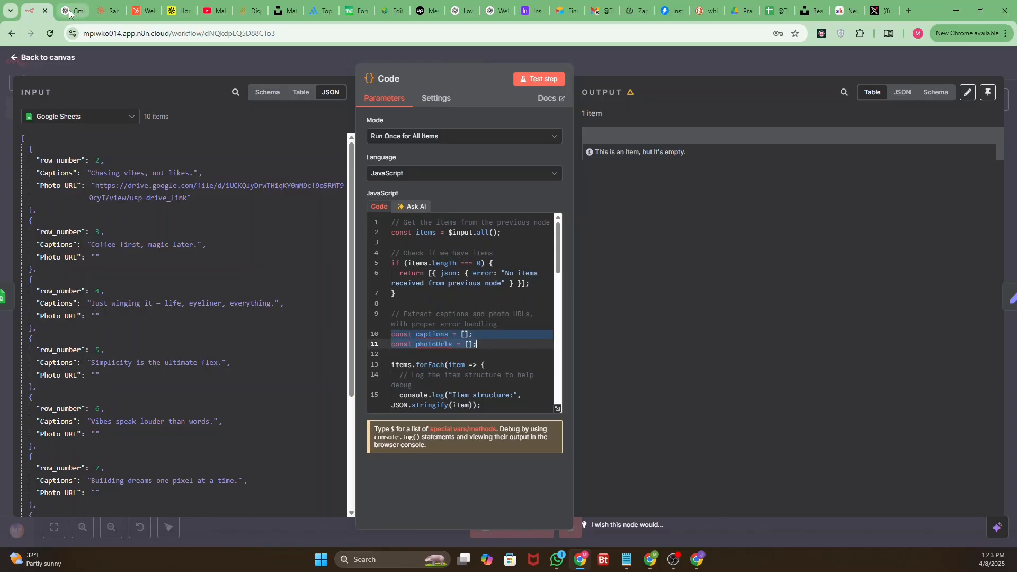
left_click(70, 11)
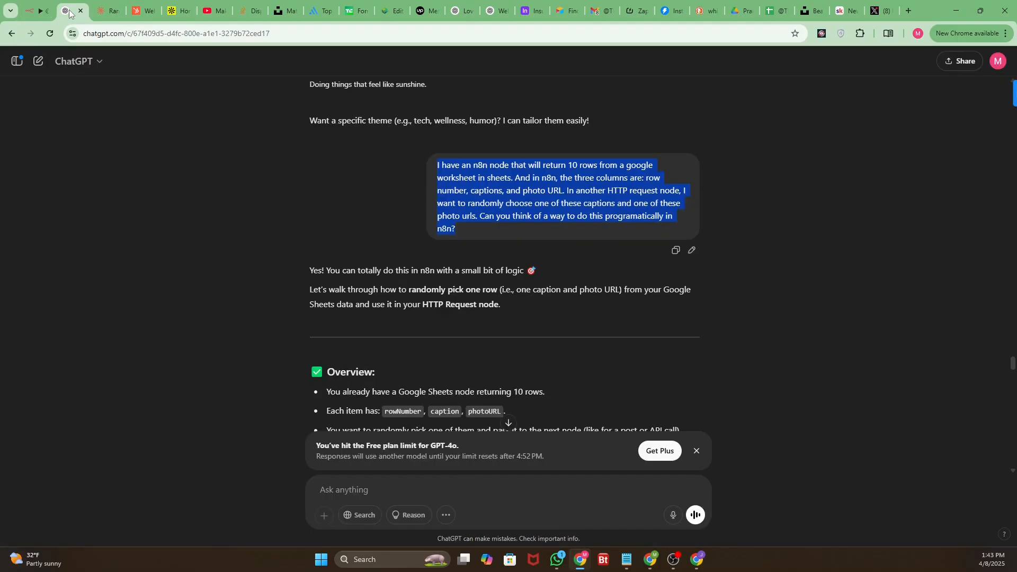
left_click(105, 10)
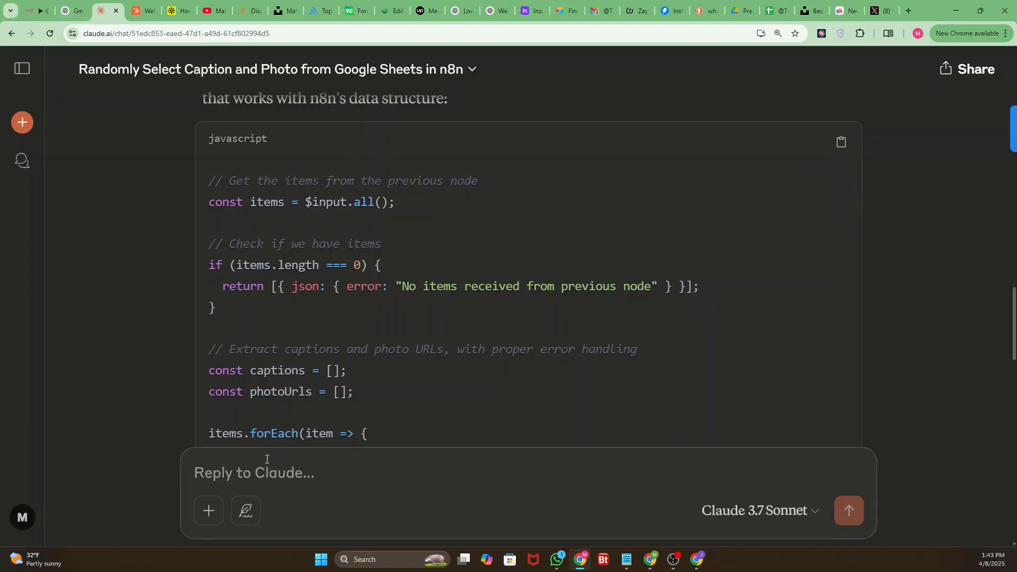
key("ctrl+v")
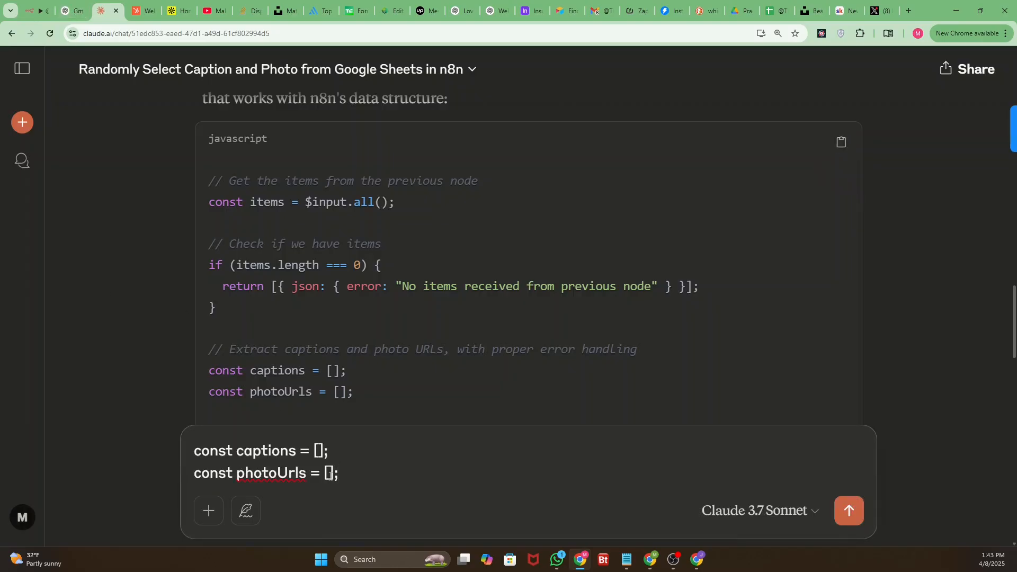
Introduce the pasted lines with "We are getting errors with these two declarations:" and send the message
key("ctrl+Home")
key("Return")
key("Return")
key("Up")
key("Up")
type("We are get")
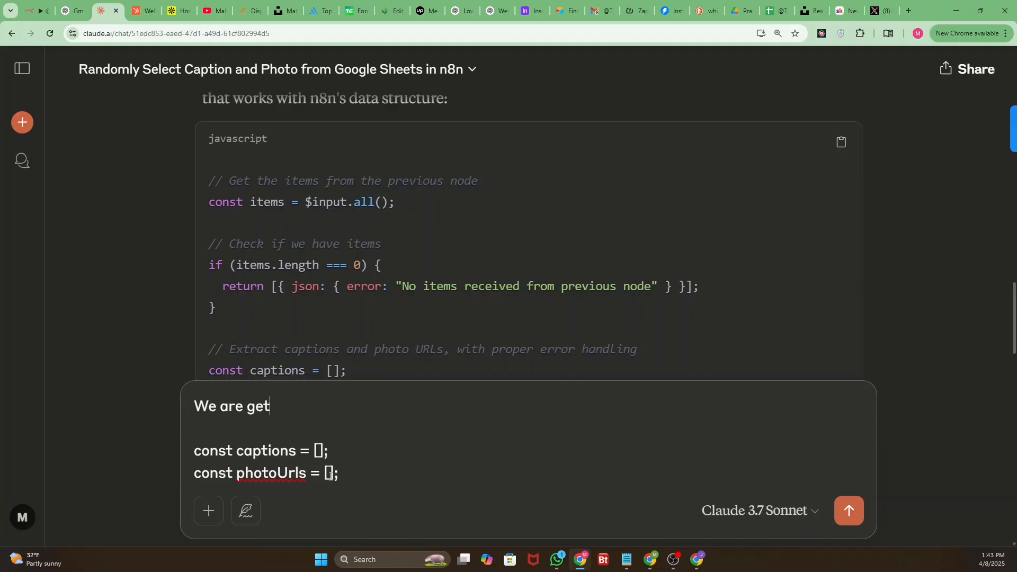
type("ting errors with t")
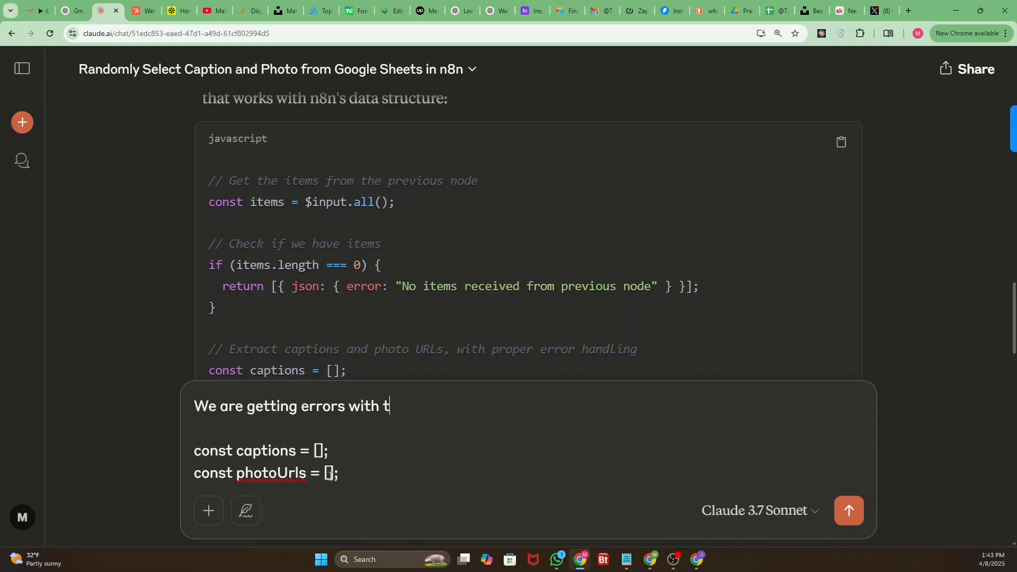
type("hese two declarat")
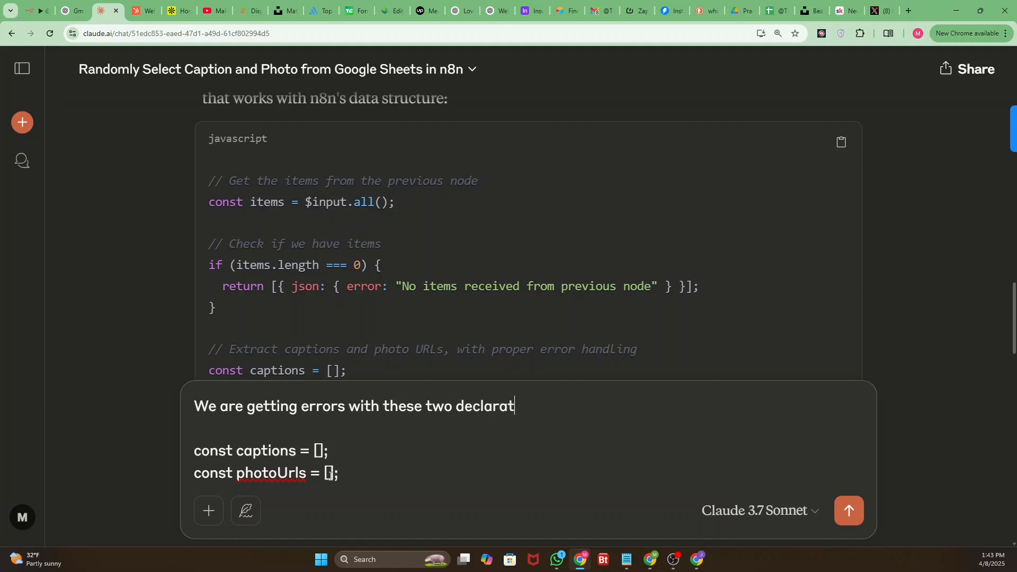
type("ions:")
key("Return")
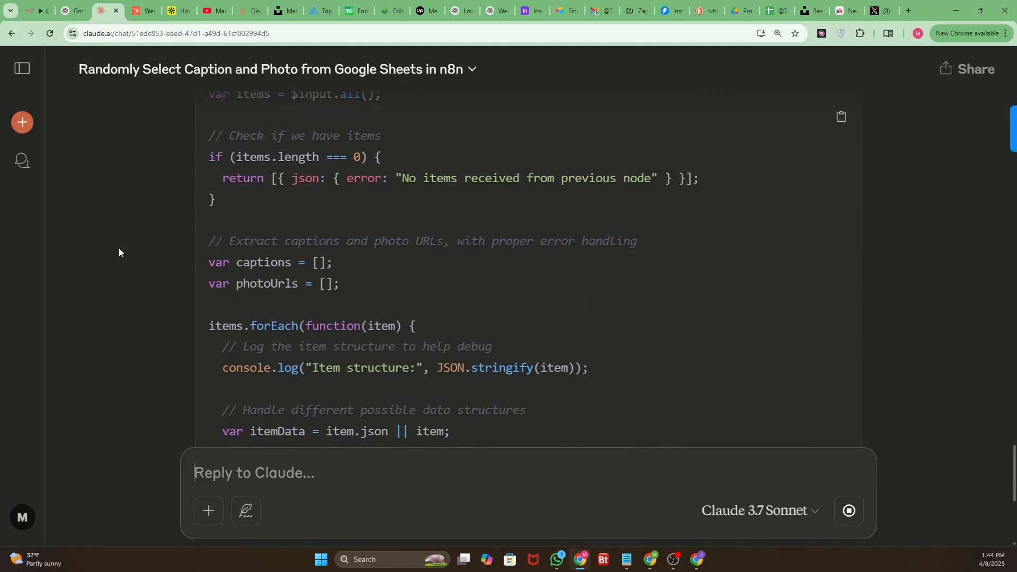
Check the declarations in Claude's new snippet, switch to n8n and try declaring captions on line 10 with var
scroll(119, 248, "up", 1)
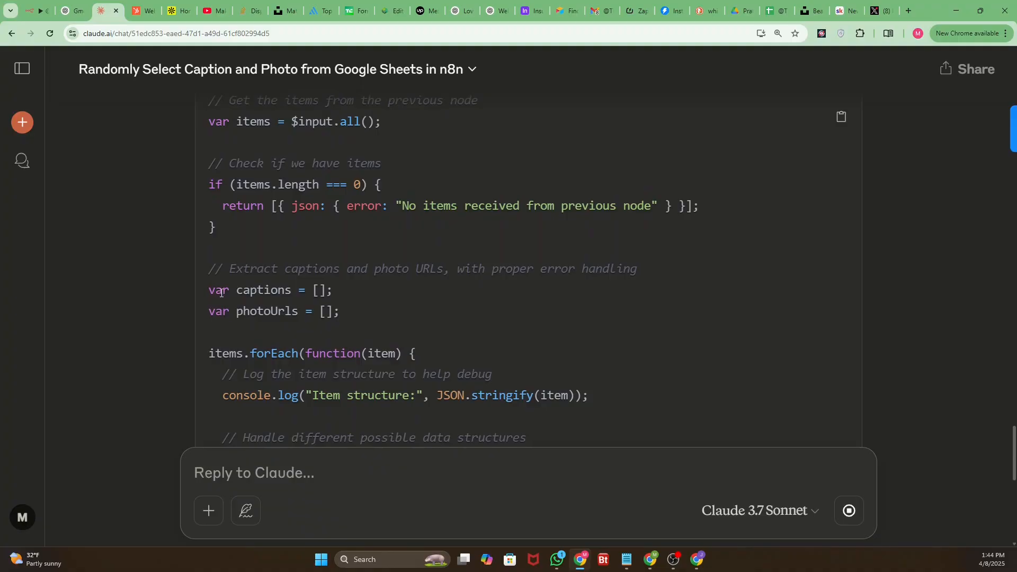
key("ctrl+Tab")
key("ctrl+shift+Tab")
key("ctrl+shift+Tab")
key("ctrl+shift+Tab")
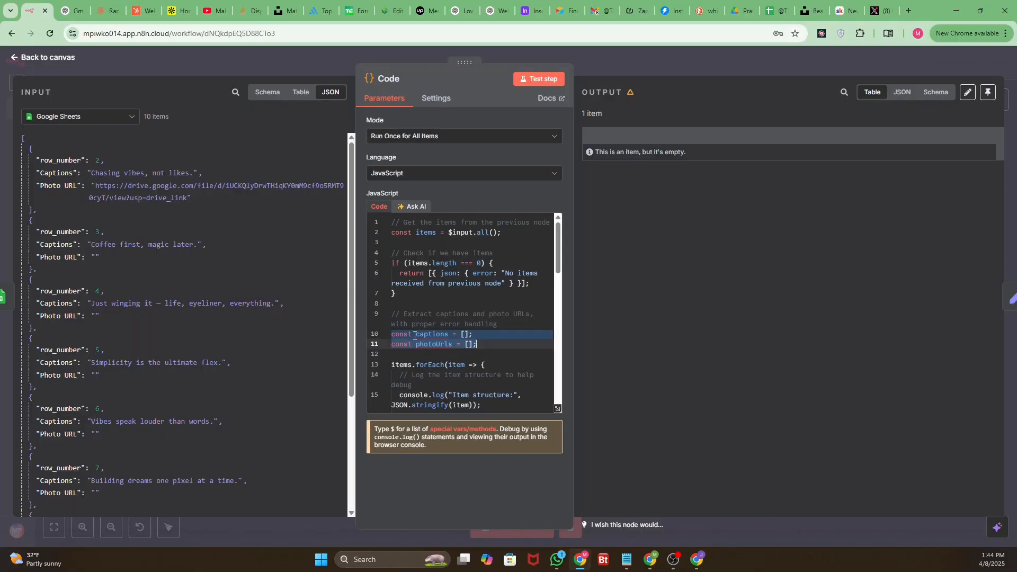
left_click(415, 334)
key("BackSpace")
key("BackSpace")
key("BackSpace")
key("BackSpace")
key("BackSpace")
type("var")
key("Down")
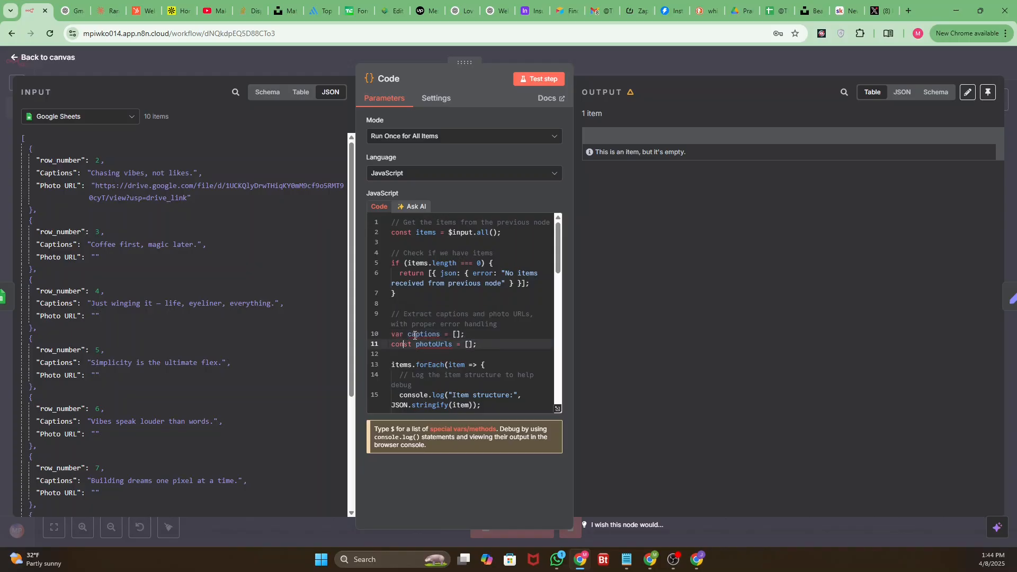
Try declaring photoUrls on line 11 with var and check the surrounding code
key("BackSpace")
key("BackSpace")
key("BackSpace")
key("BackSpace")
key("BackSpace")
type("var")
left_click(452, 361)
scroll(406, 342, "down", 7)
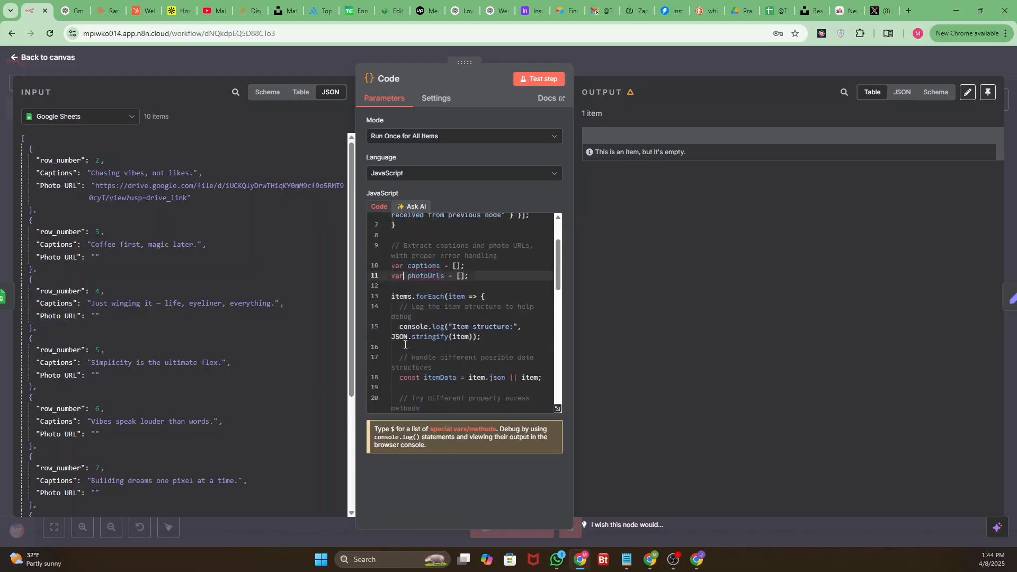
scroll(405, 344, "up", 7)
left_click(405, 344)
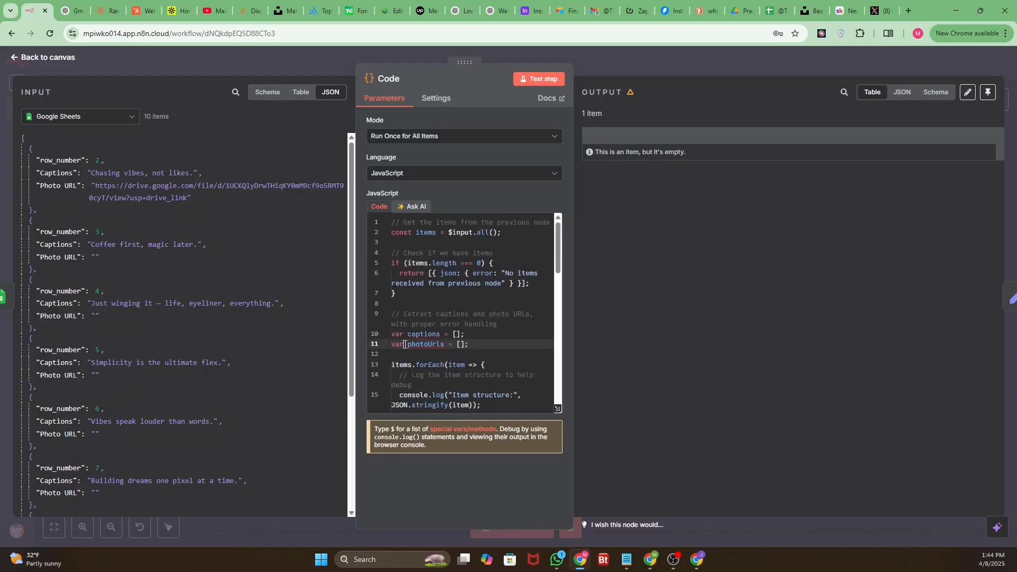
Undo the var edits on lines 10 and 11 and return to Claude's new snippet
key("ctrl+z")
key("ctrl+z")
key("ctrl+z")
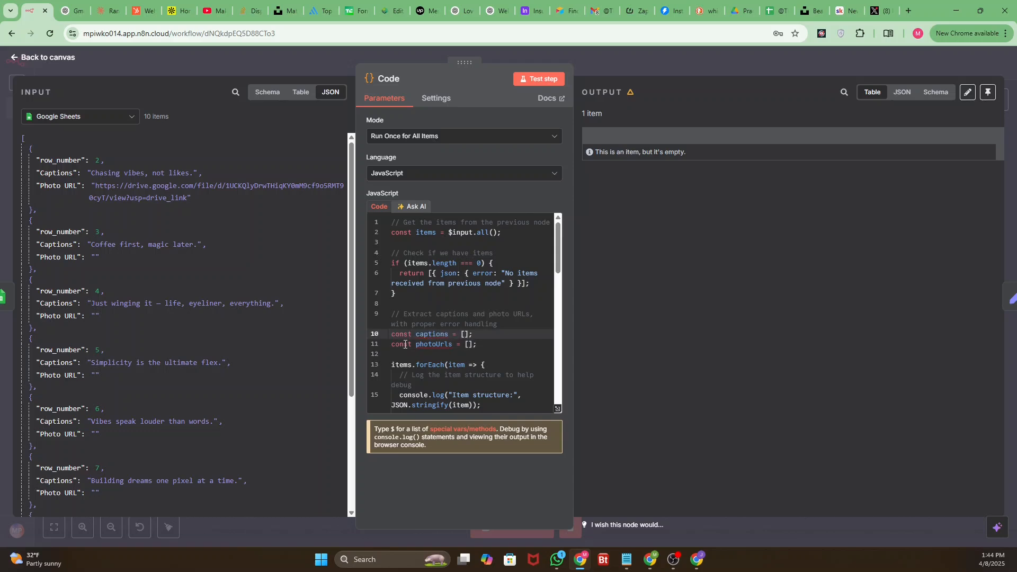
key("ctrl+Tab")
key("ctrl+Tab")
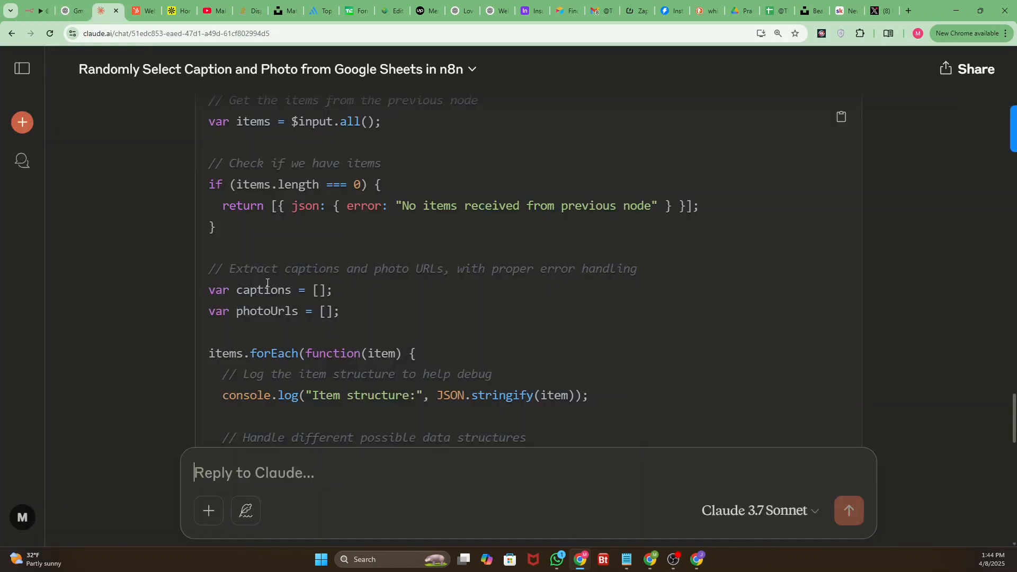
Read through the rest of Claude's var-based snippet and reply "that is not the issue"
scroll(335, 274, "down", 15)
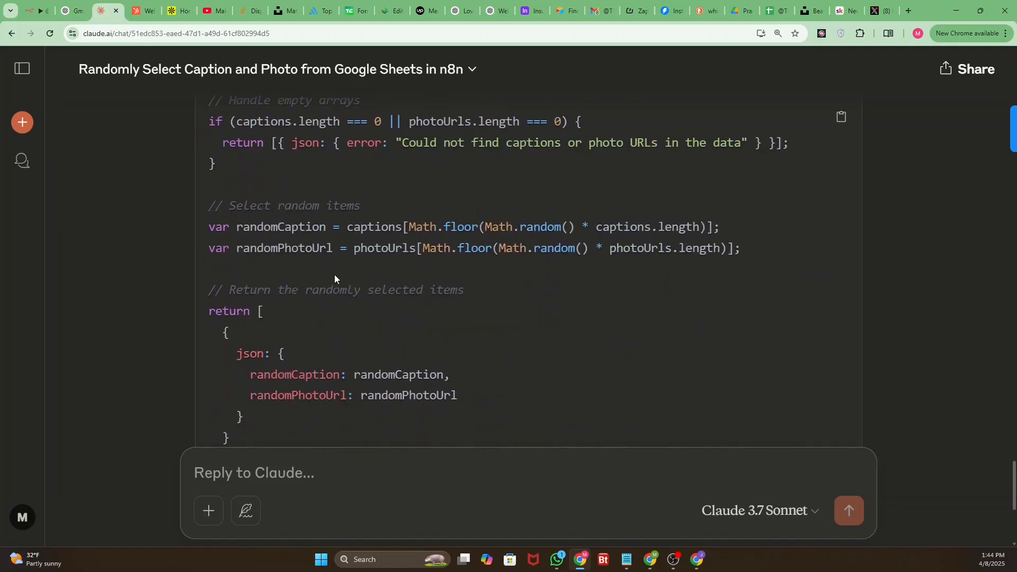
scroll(334, 275, "down", 1)
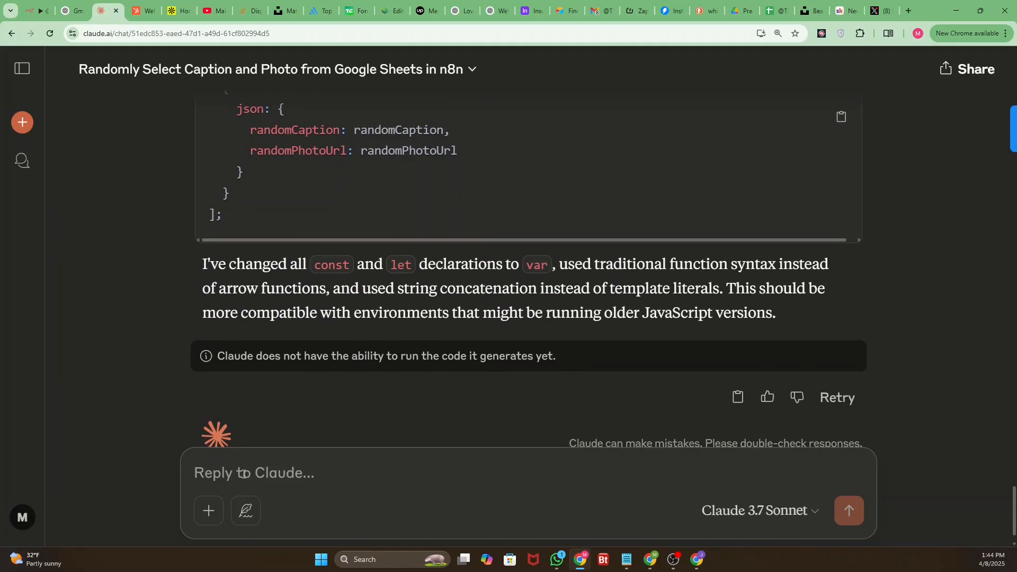
type("that is not t")
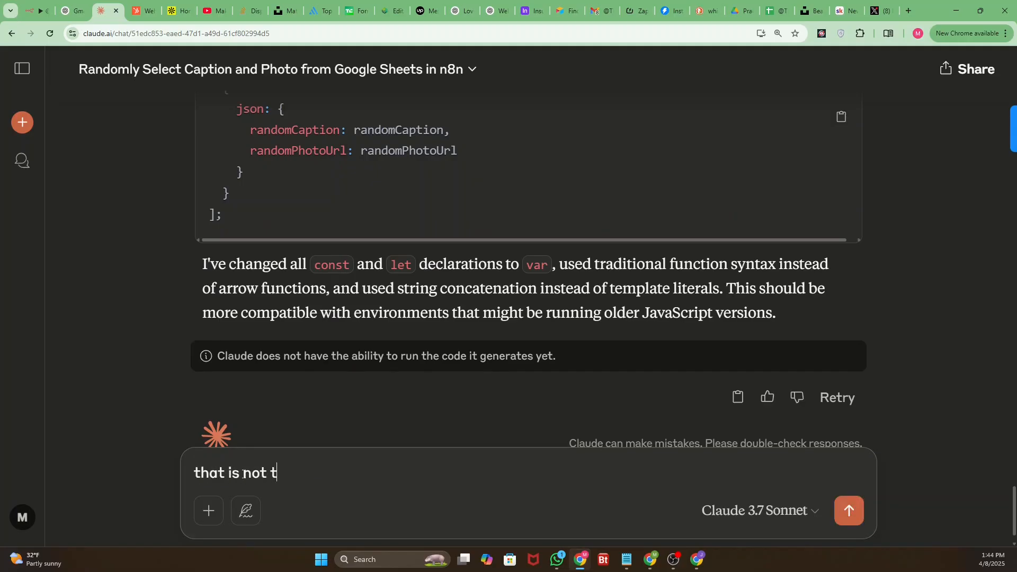
type("he issue")
key("Return")
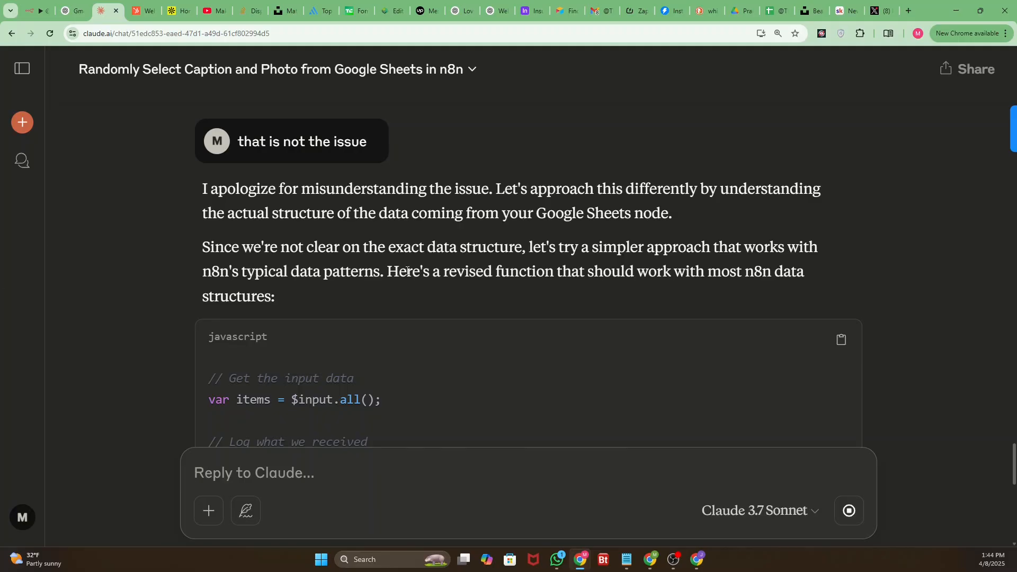
Review Claude's simplified function that picks random rows by index and copy its code
scroll(408, 271, "down", 3)
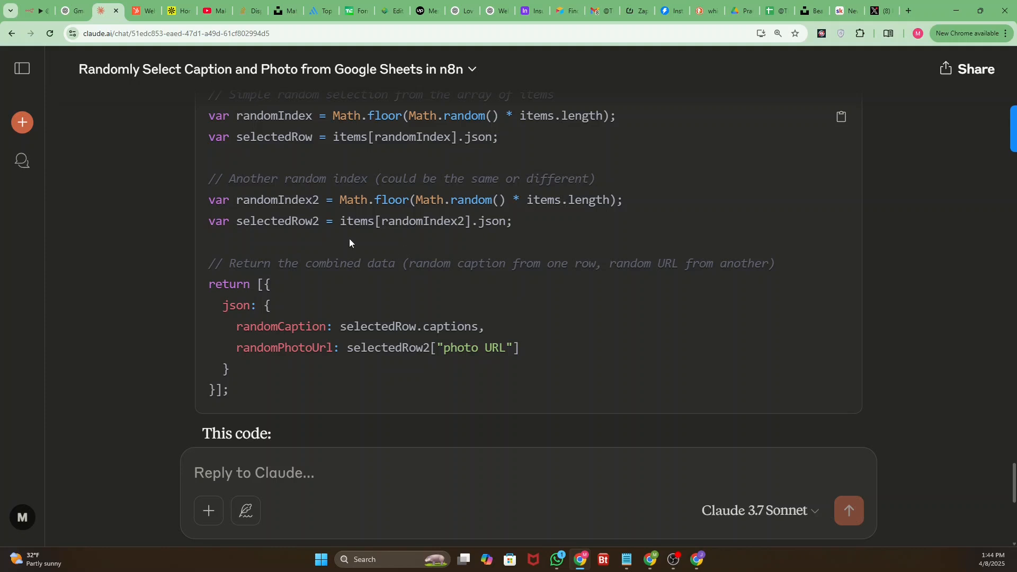
scroll(349, 238, "up", 3)
scroll(349, 239, "up", 2)
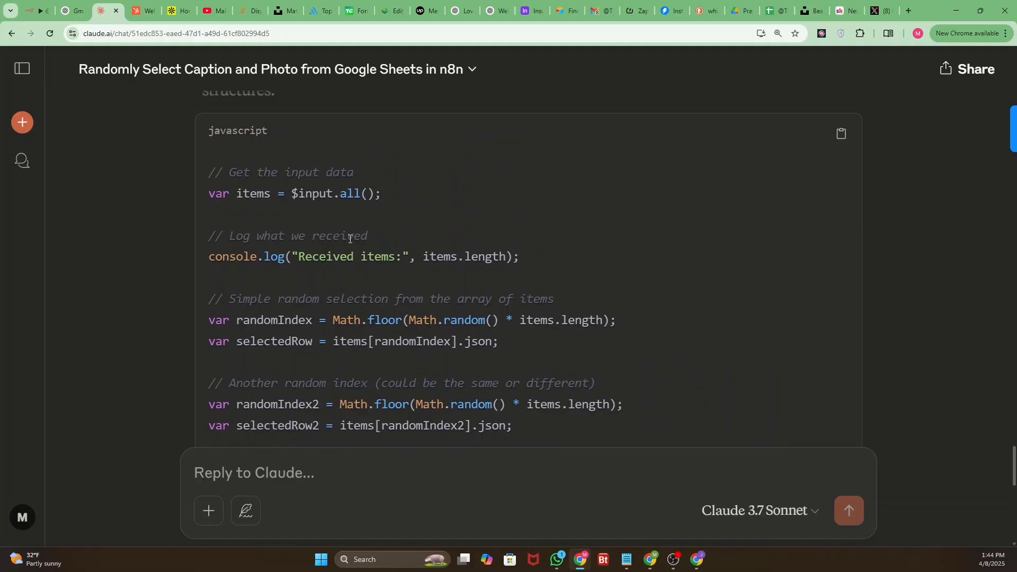
scroll(349, 239, "up", 3)
scroll(350, 239, "up", 2)
scroll(350, 239, "down", 6)
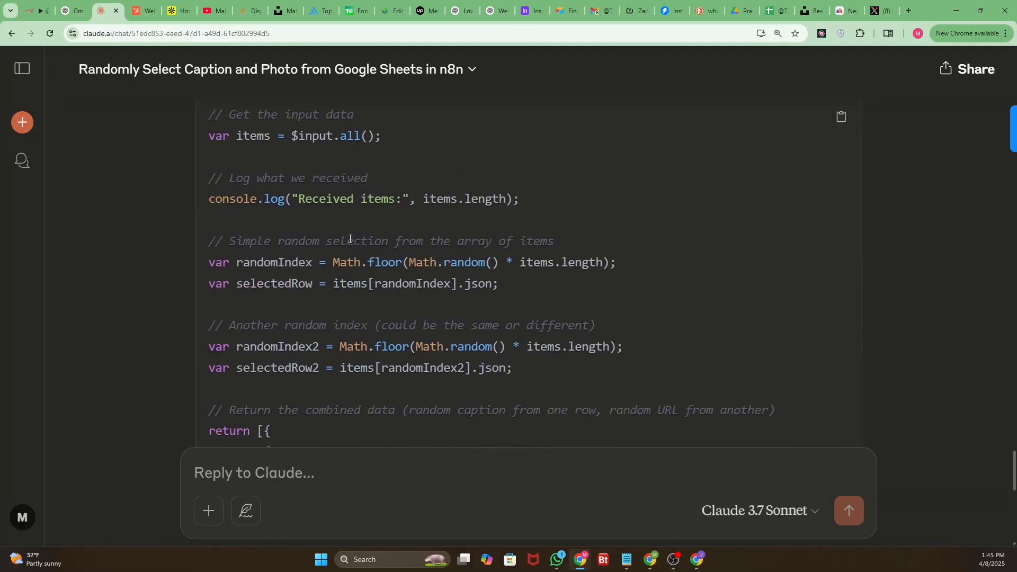
left_click(841, 117)
Switch to n8n, replace all of the Code node's JavaScript with the copied function and test the step
left_click(35, 11)
left_click(443, 277)
key("ctrl+a")
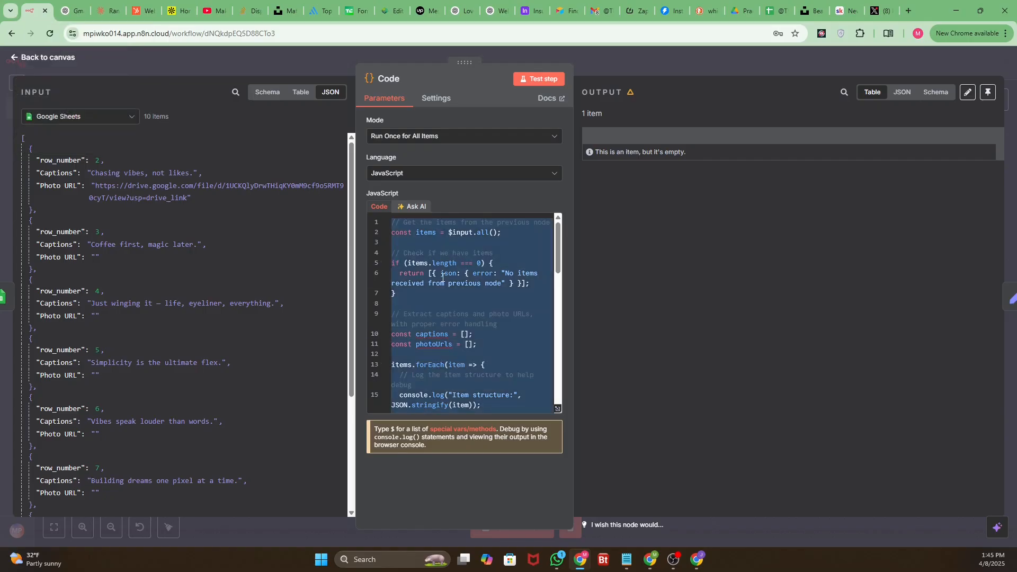
key("ctrl+v")
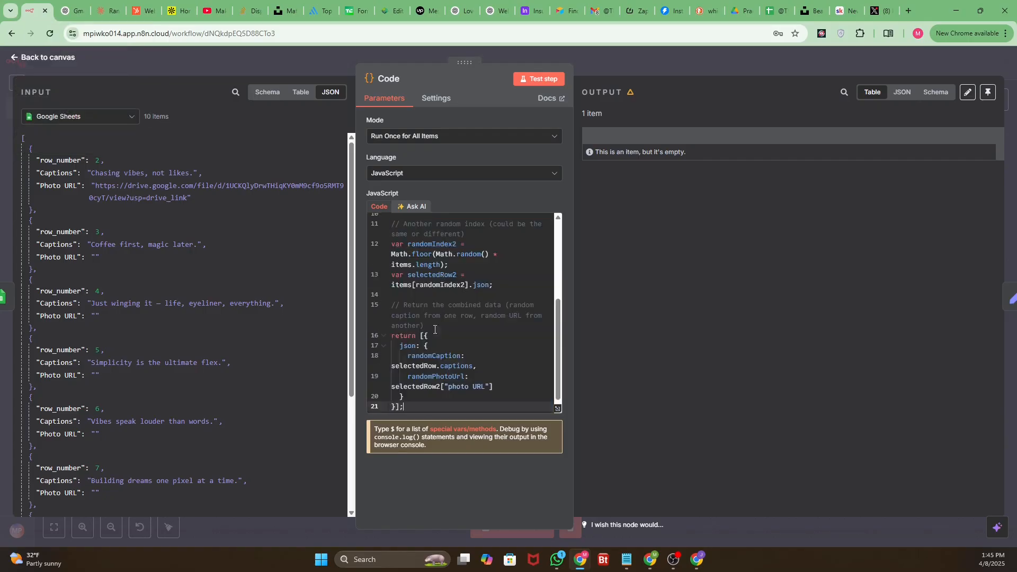
scroll(426, 381, "up", 5)
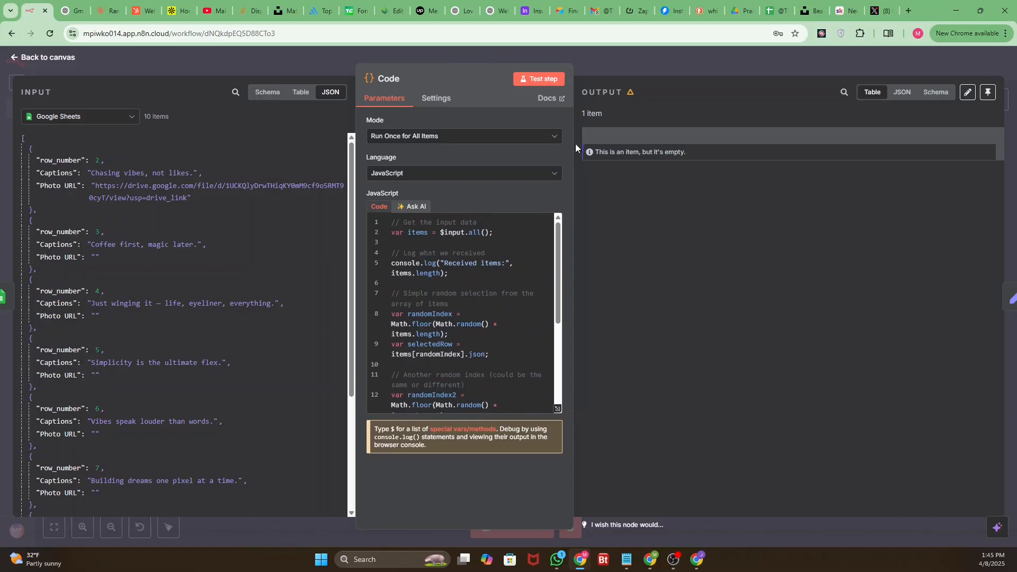
left_click(538, 80)
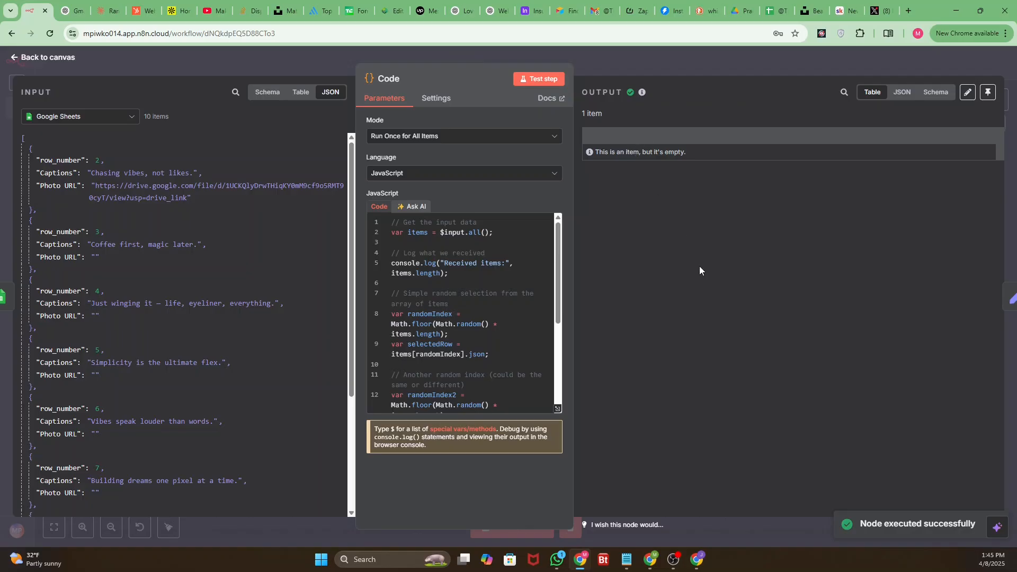
Check the pasted code in the n8n Code node against Claude's simplified snippet
scroll(493, 322, "down", 3)
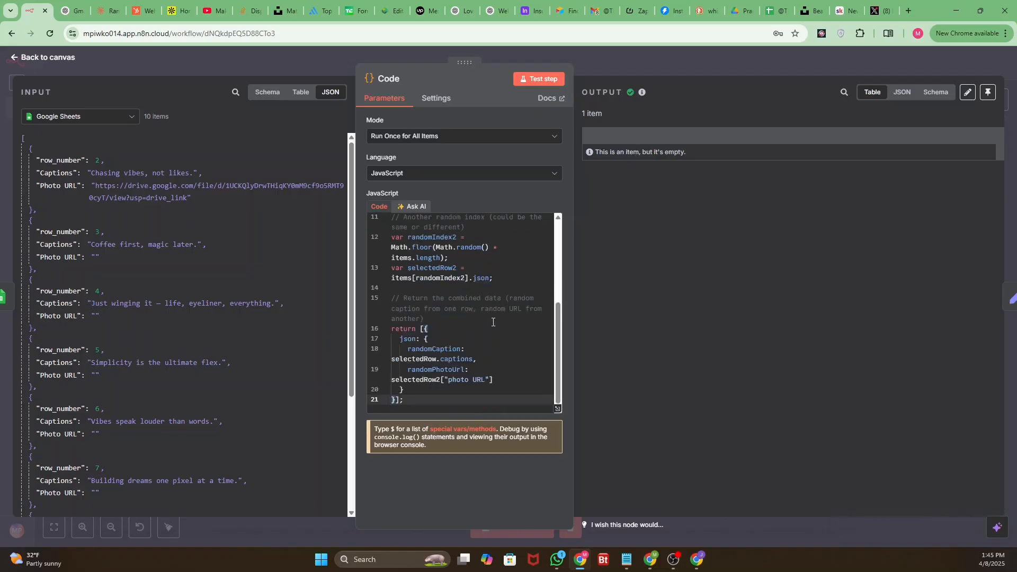
scroll(493, 323, "up", 3)
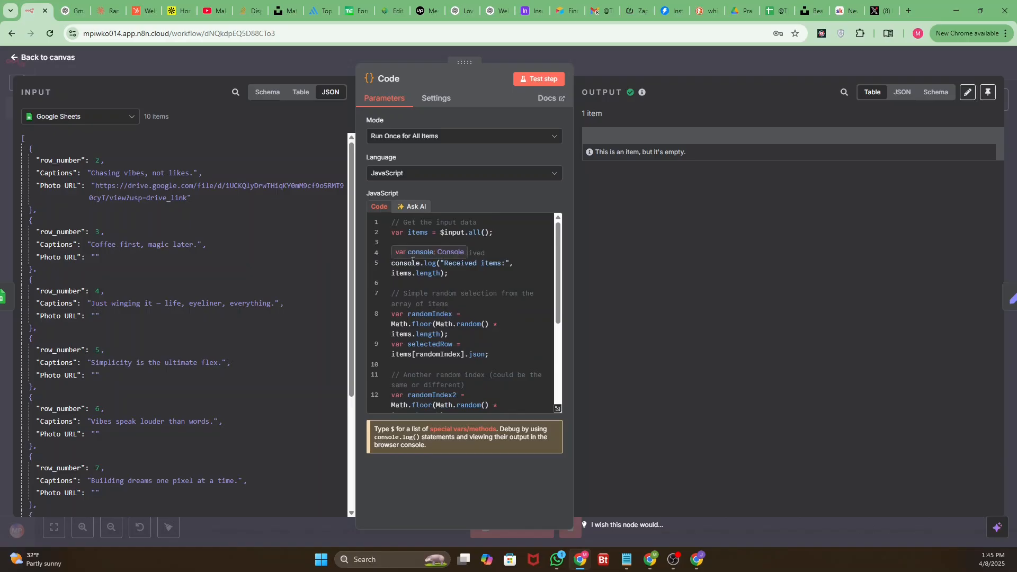
key("ctrl+Tab")
key("ctrl+Tab")
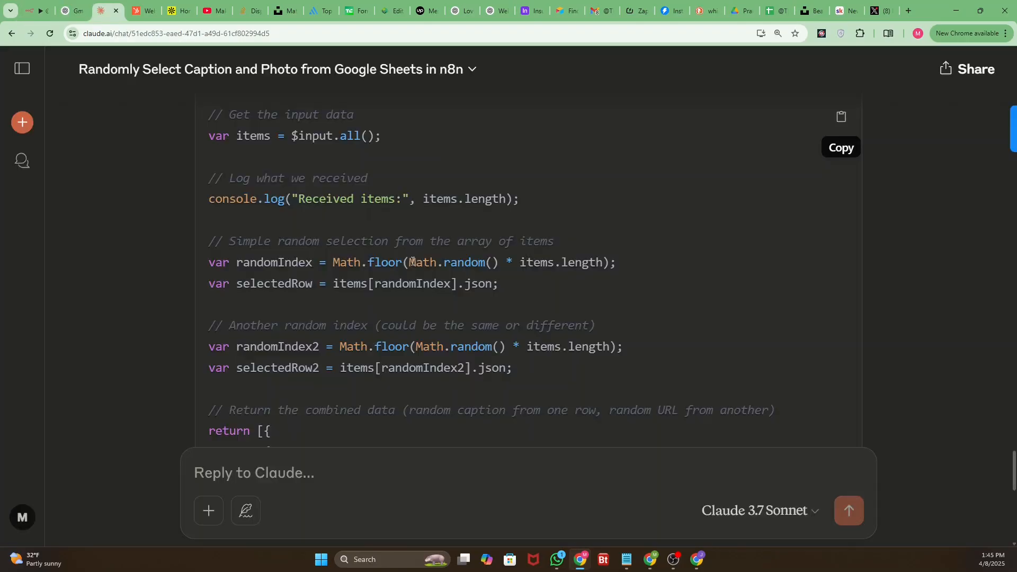
key("ctrl+Tab")
key("ctrl+Tab")
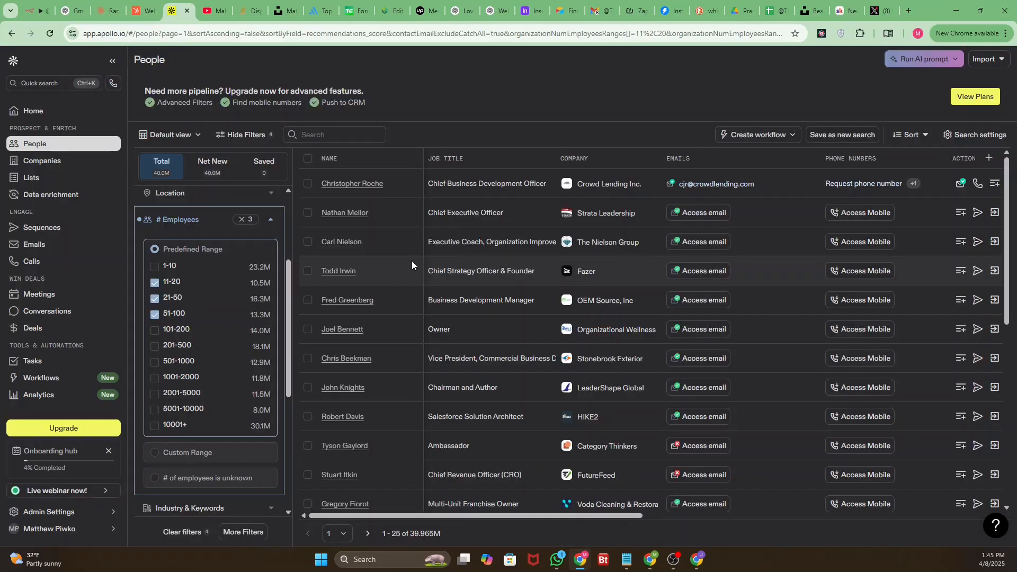
key("ctrl+shift+Tab")
key("ctrl+shift+Tab")
key("ctrl+shift+Tab")
key("ctrl+shift+Tab")
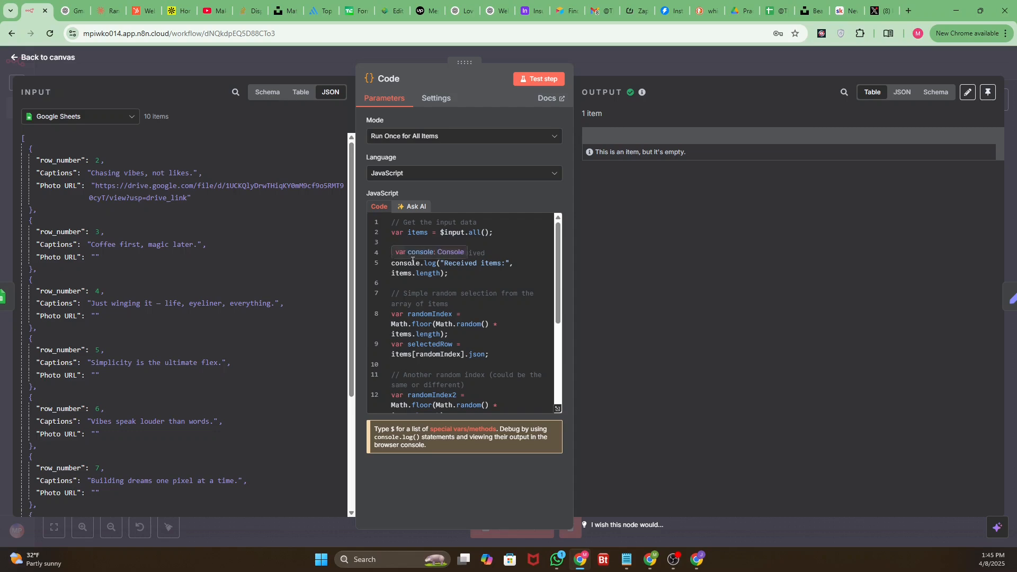
key("ctrl+Tab")
key("ctrl+Tab")
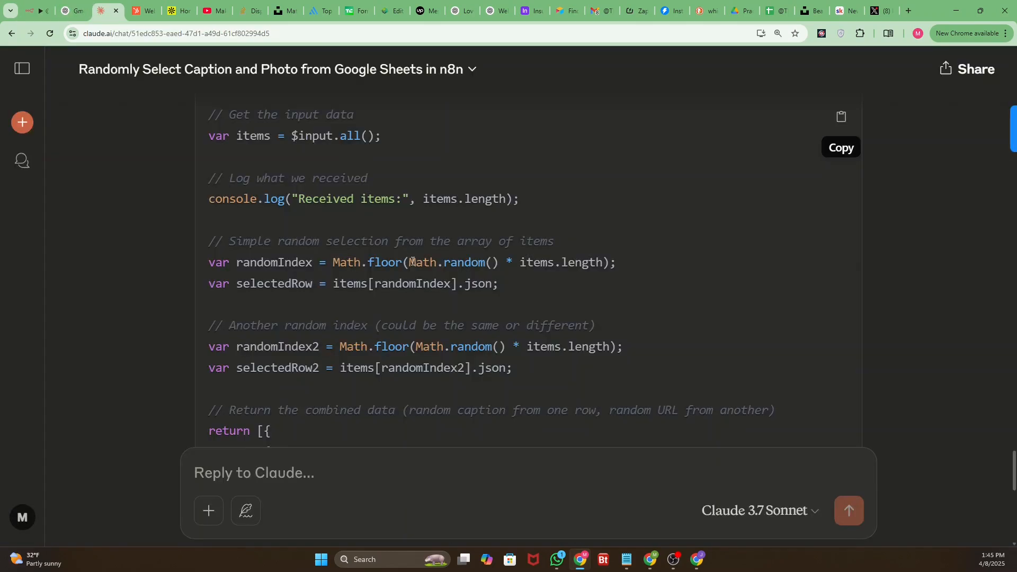
key("ctrl+shift+Tab")
key("ctrl+shift+Tab")
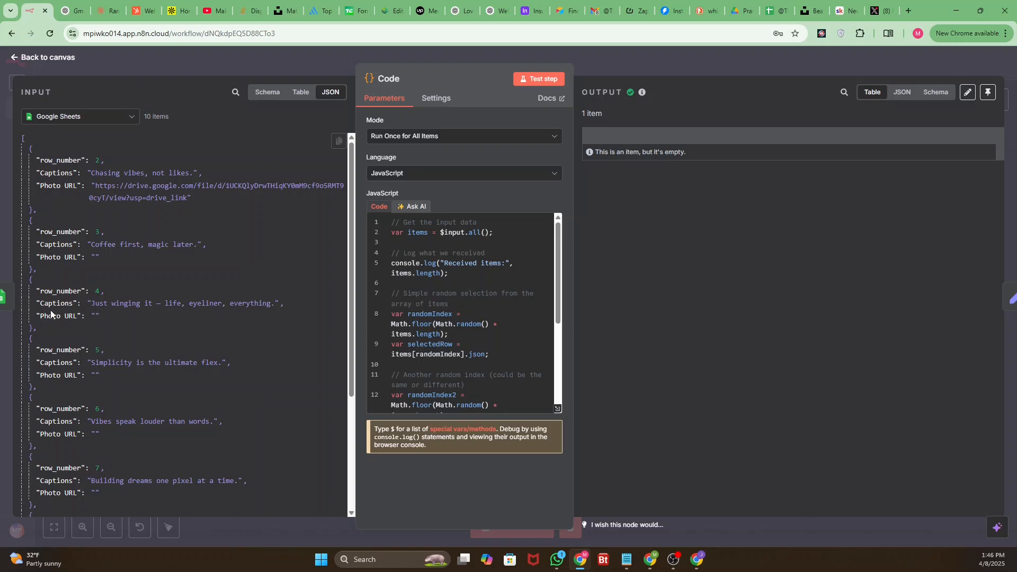
left_click(403, 247)
key("ctrl+a")
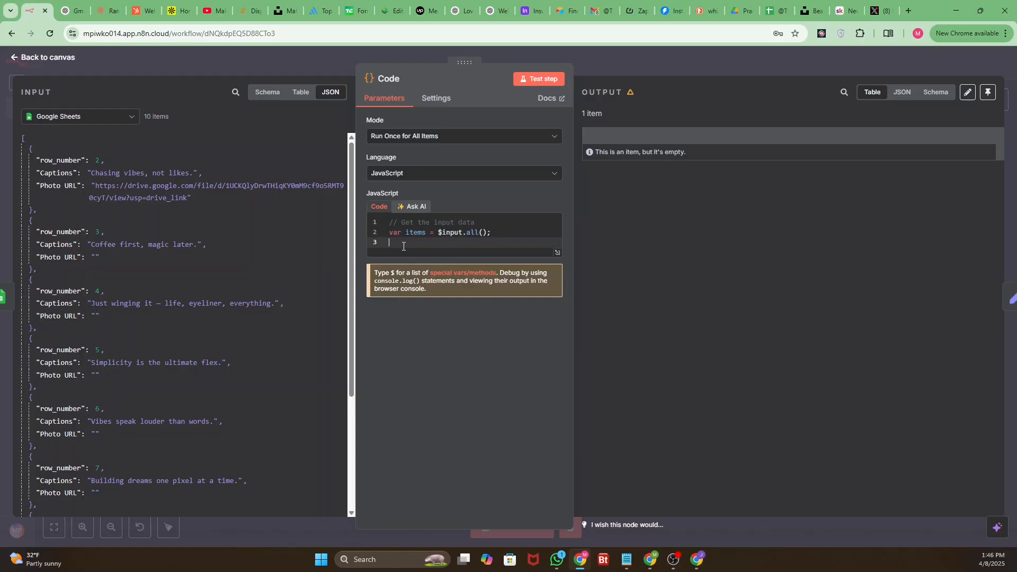
left_click(418, 232)
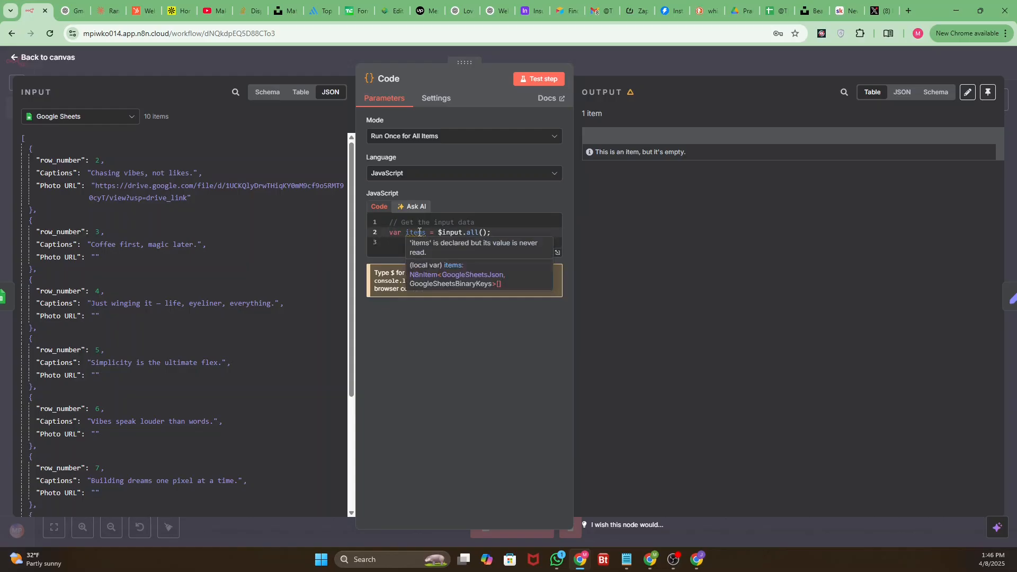
left_click(393, 253)
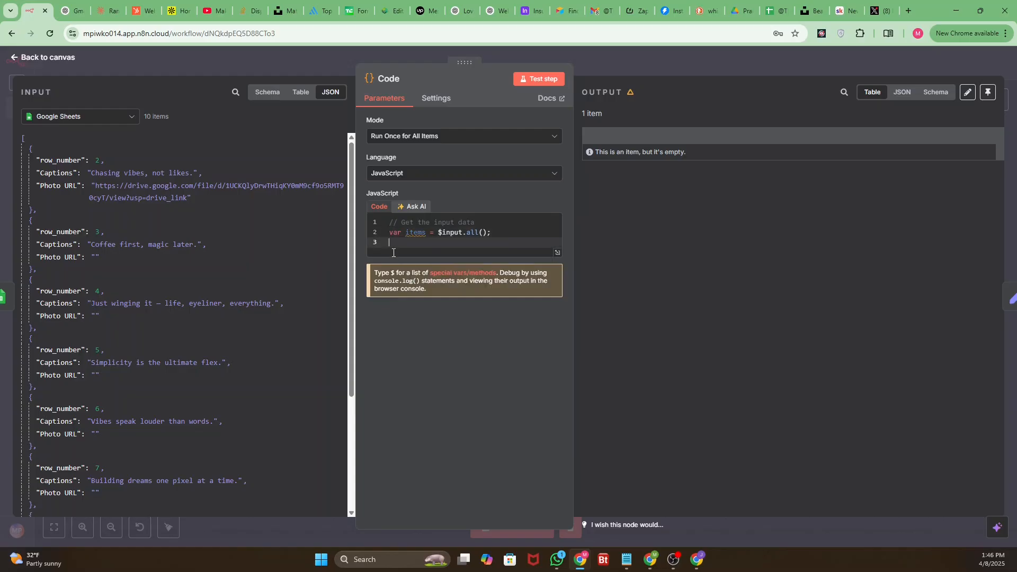
key("ctrl+v")
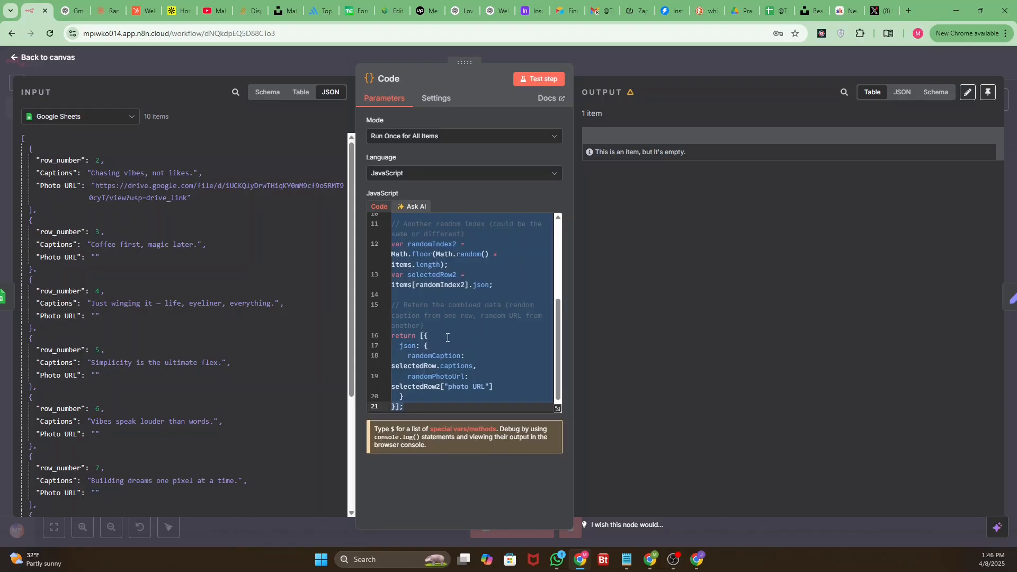
Replace all code below the input data line with the statement return [ {json: items }]
scroll(447, 353, "up", 1)
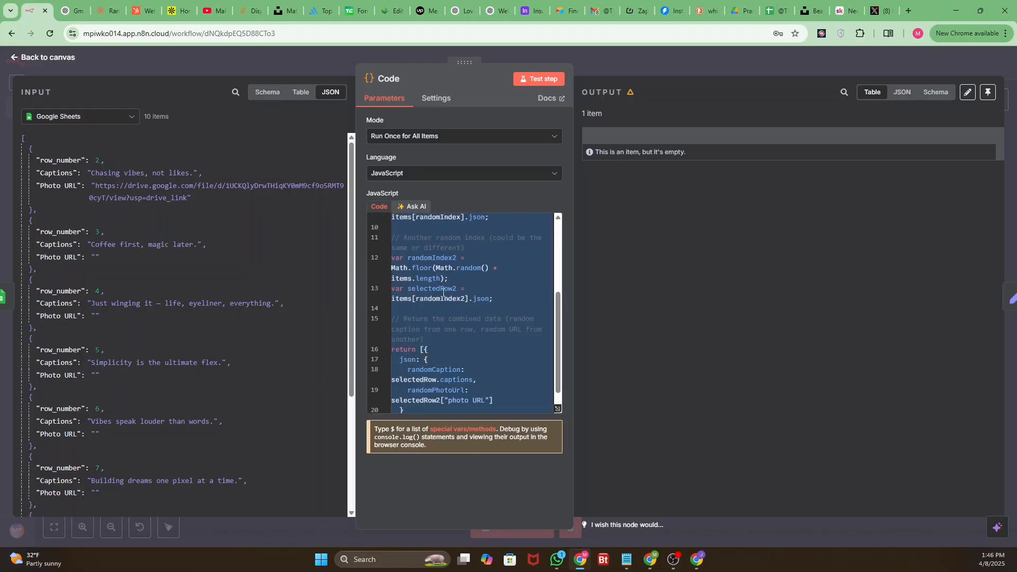
scroll(438, 361, "up", 3)
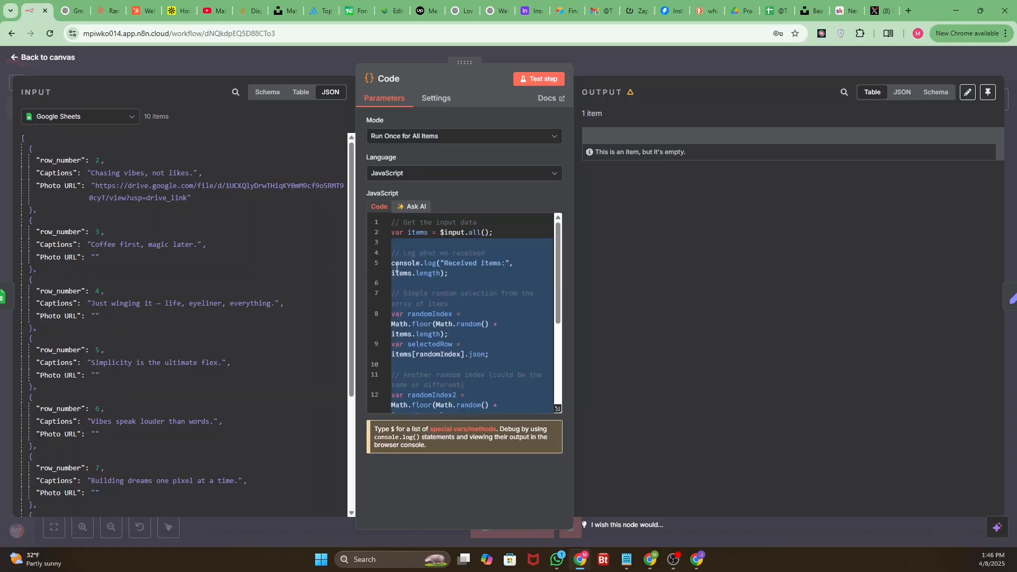
key("BackSpace")
key("Return")
type("return")
key("Escape")
type("[ {json: items")
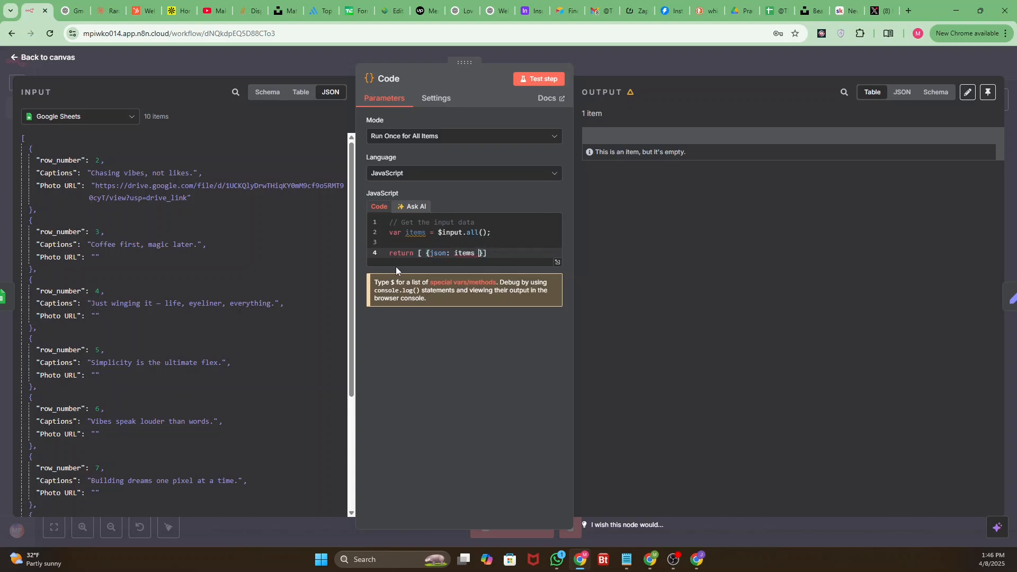
left_click(494, 253)
Move the json key outside the braces so the return statement reads return [ json: { items }]
mouse_move(435, 254)
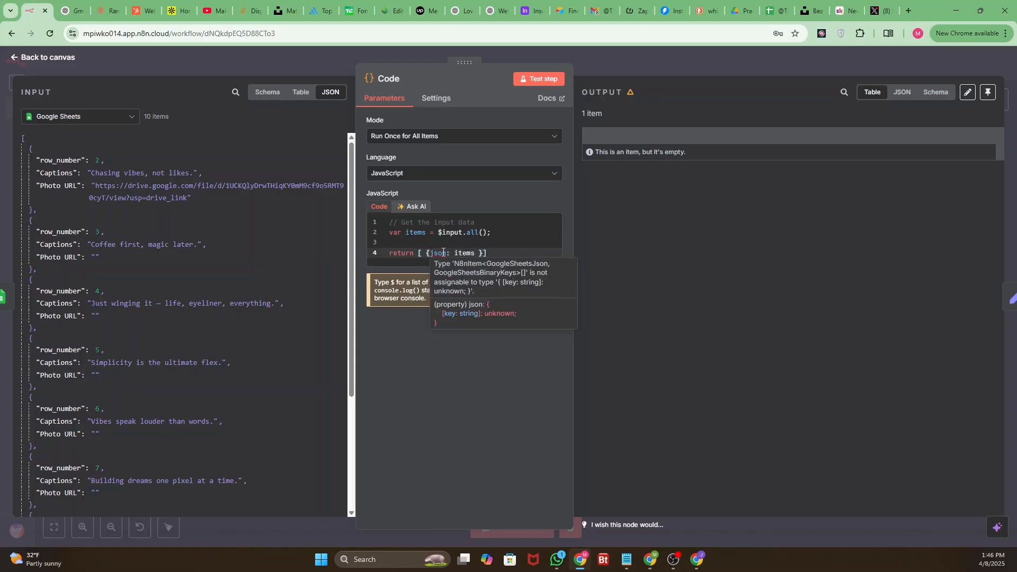
double_click(445, 252)
key("BackSpace")
key("Delete")
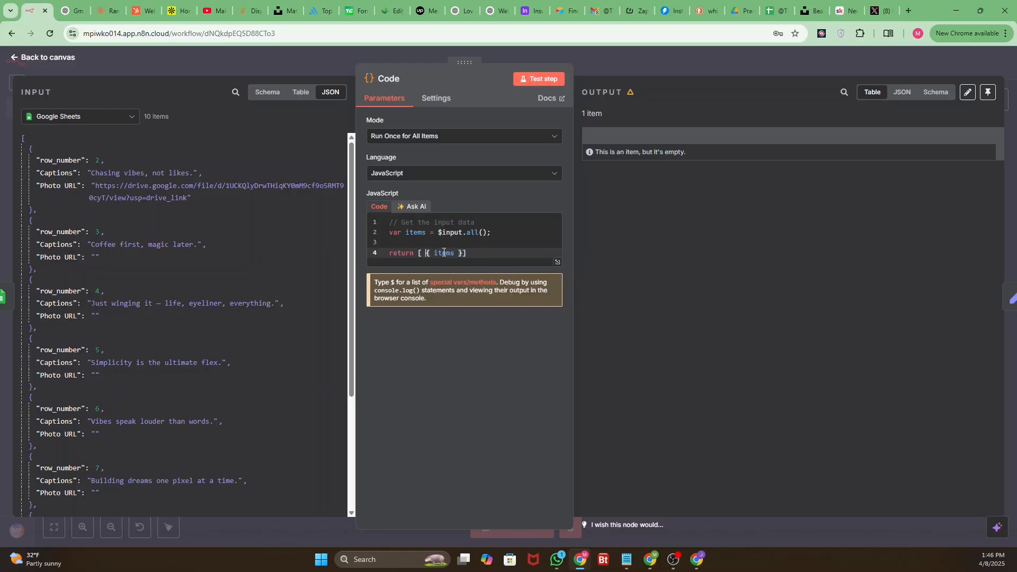
type("json:")
Copy the whole script into a ChatGPT message and ask "what is wrong with this in n8n?"
left_click_drag(391, 219, 520, 266)
key("ctrl+c")
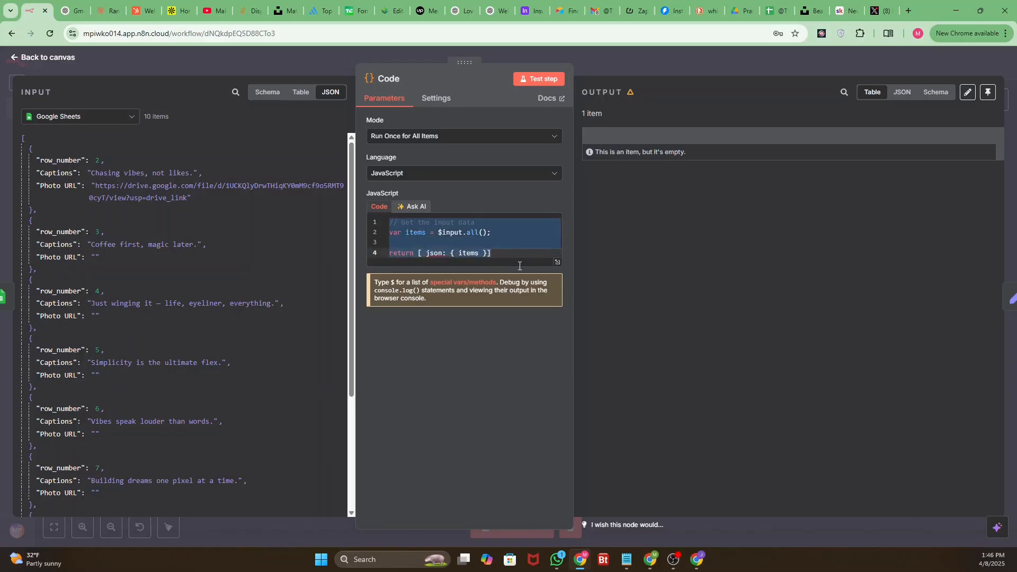
left_click(73, 11)
left_click(405, 497)
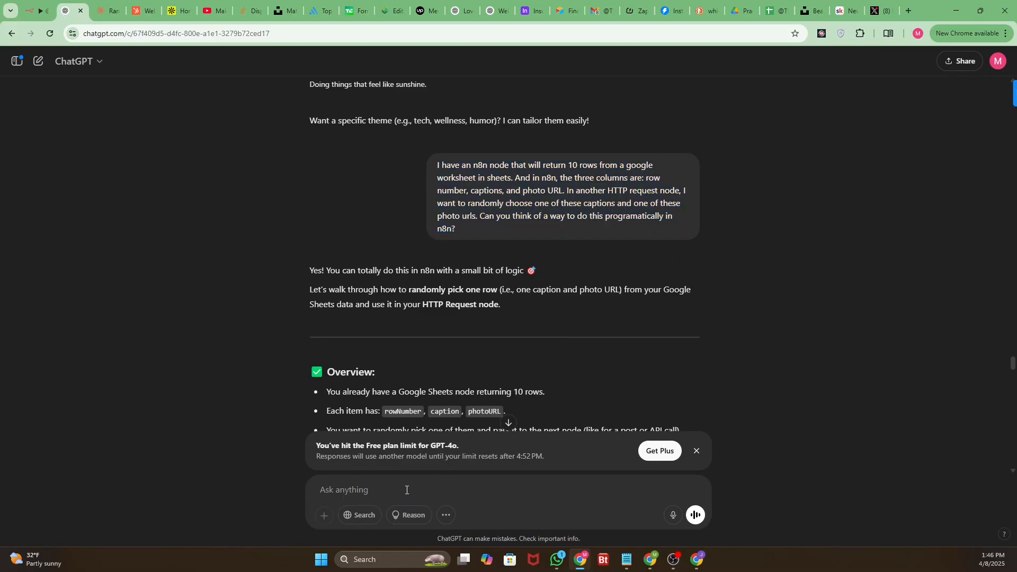
type("what is wrong with this in n8n?")
key("shift+Return")
key("shift+Return")
key("ctrl+v")
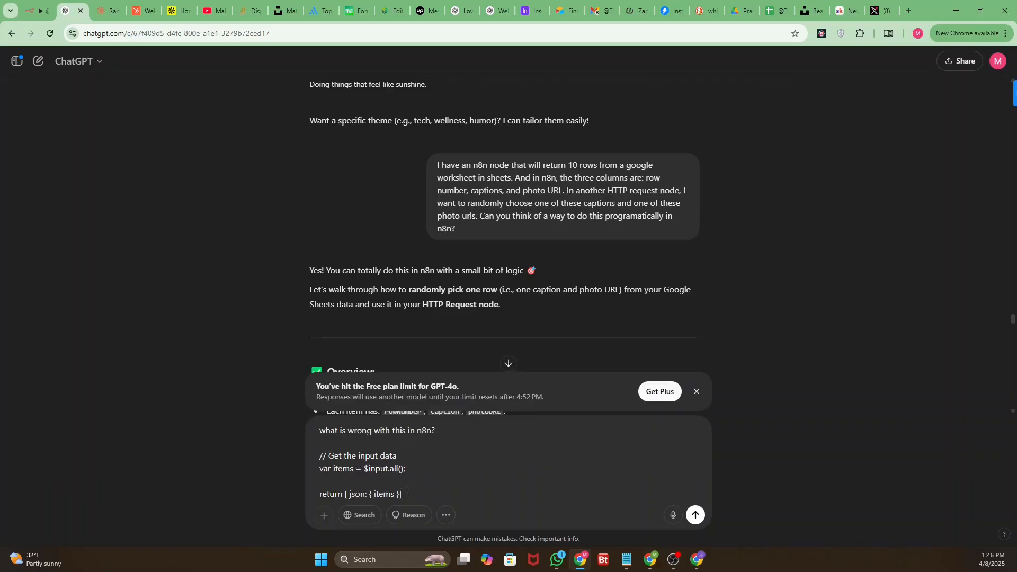
key("Return")
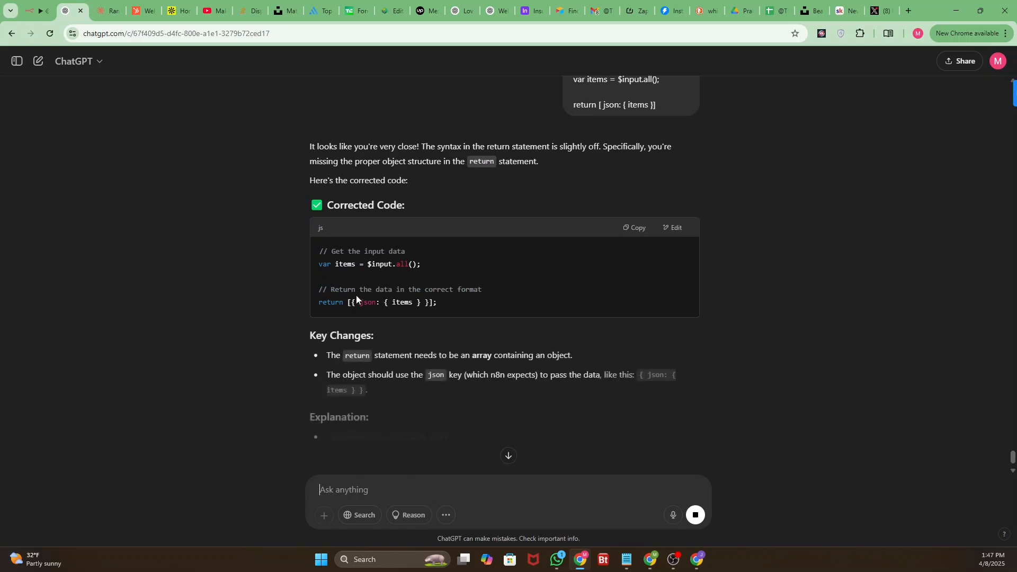
Copy ChatGPT's corrected code, switch back to n8n and try replacing the Code node's script with it
left_click(633, 228)
left_click(108, 11)
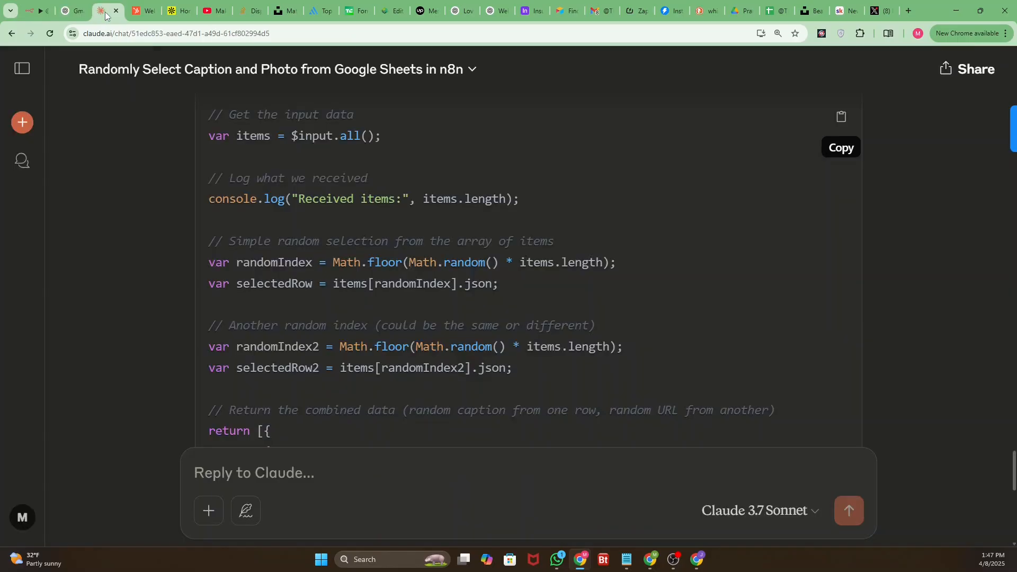
left_click(30, 12)
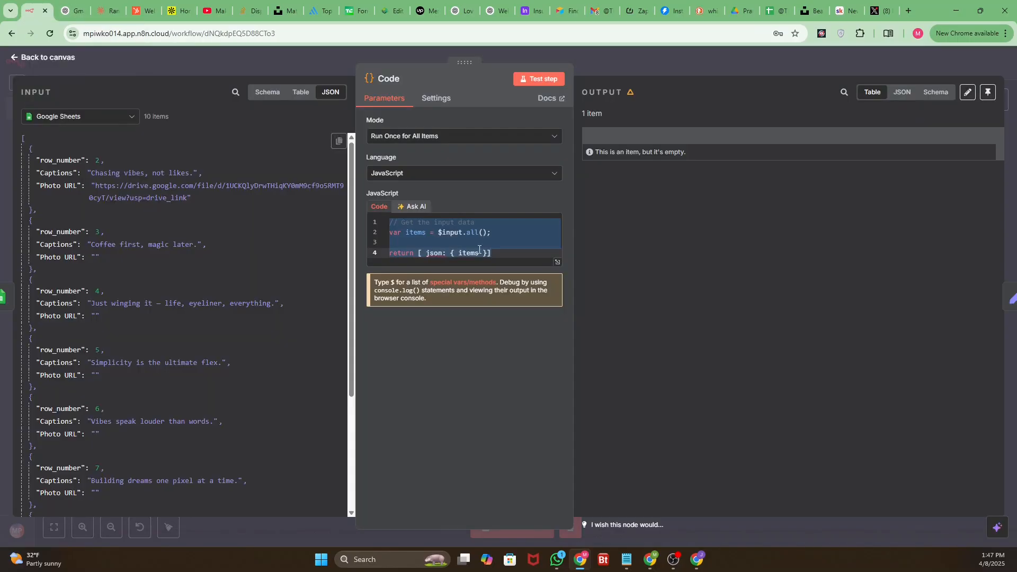
key("ctrl+v")
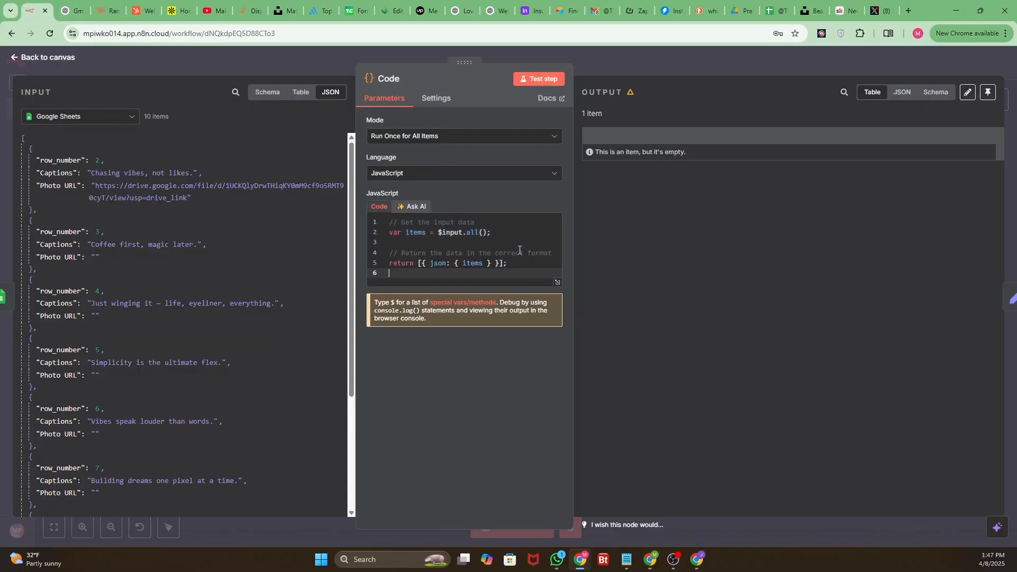
key("ctrl+z")
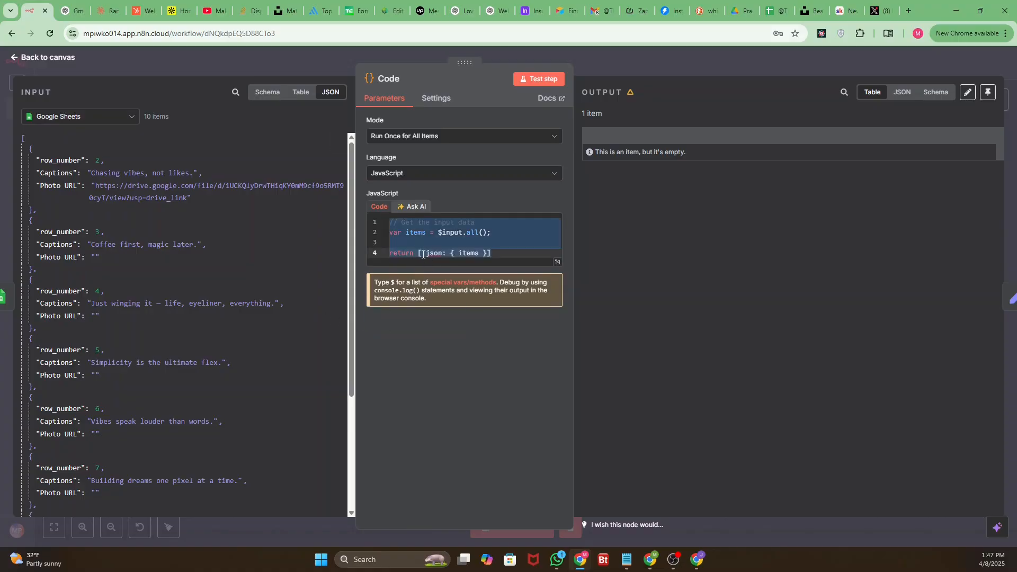
Wrap the json entry in its own braces so the statement reads return [{ json: { items }}]
left_click(423, 253)
type("{")
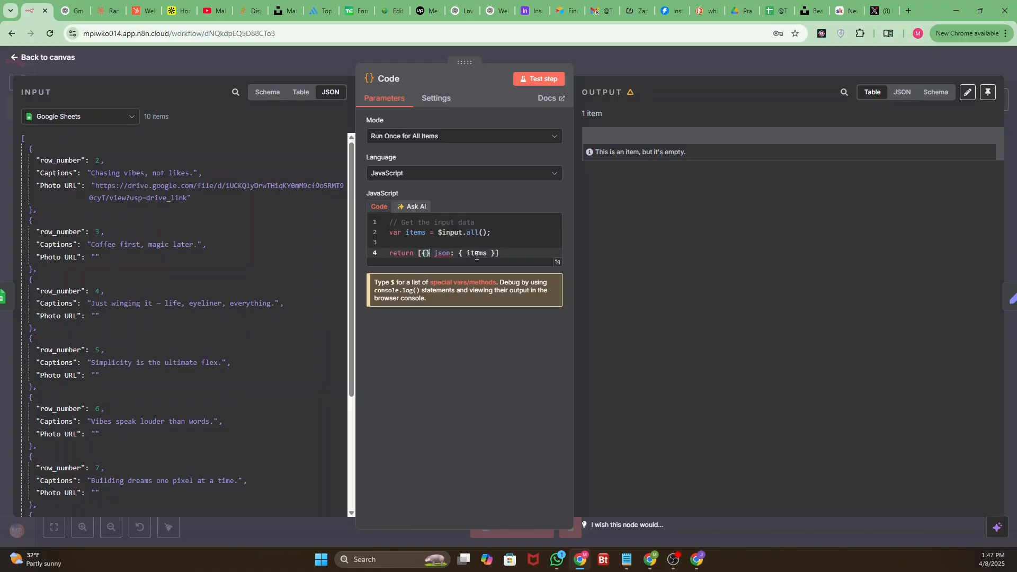
key("Delete")
key("End")
type("}")
left_click(493, 241)
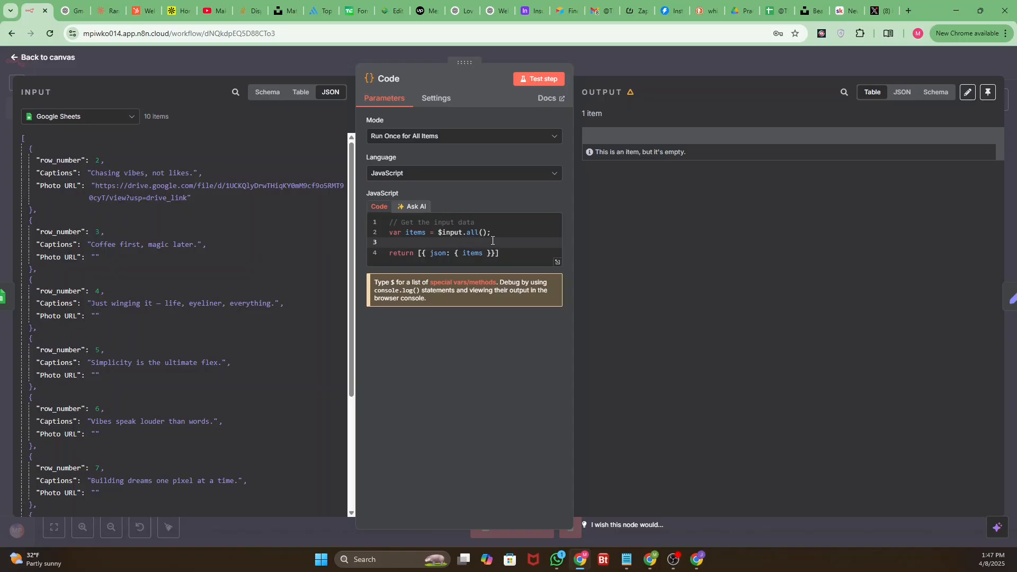
left_click(433, 254)
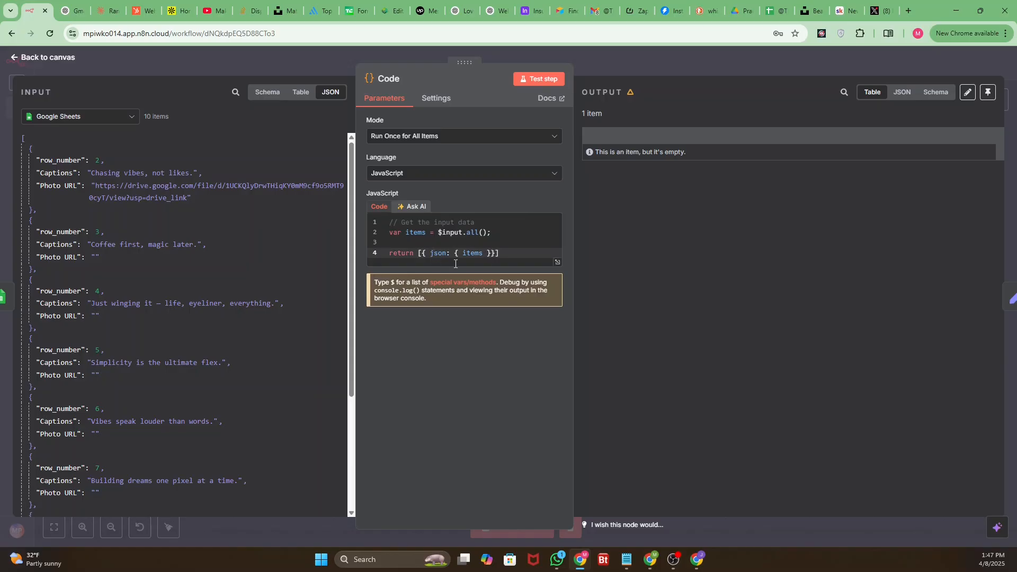
Test the Code node and look through the returned items and their index numbers
left_click(530, 79)
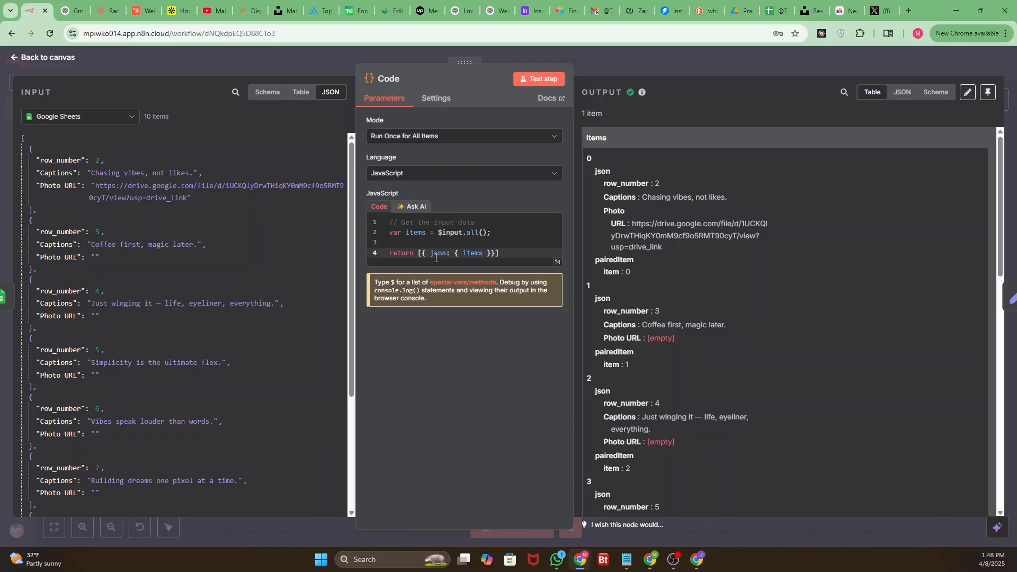
double_click(412, 233)
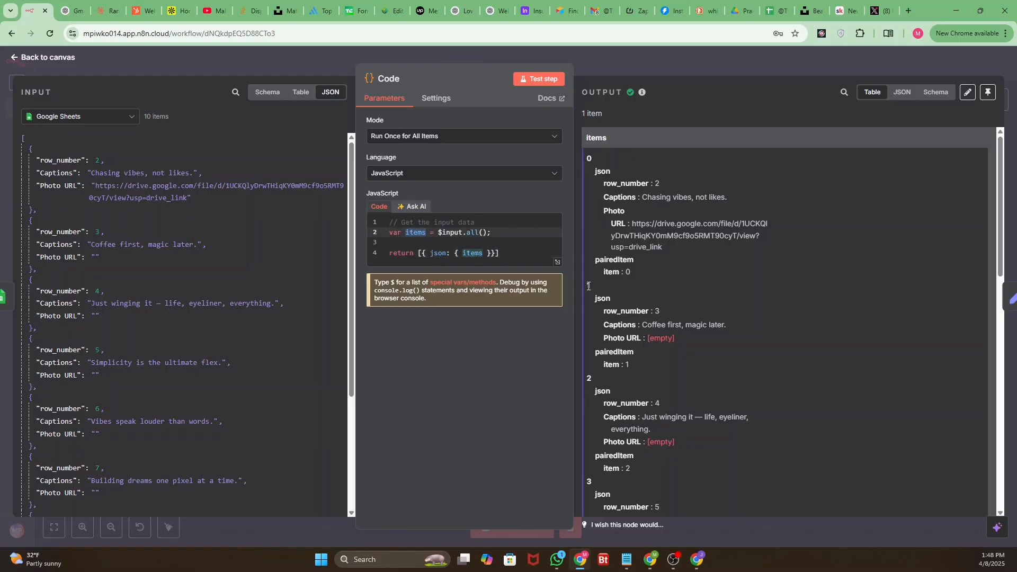
scroll(613, 206, "down", 10)
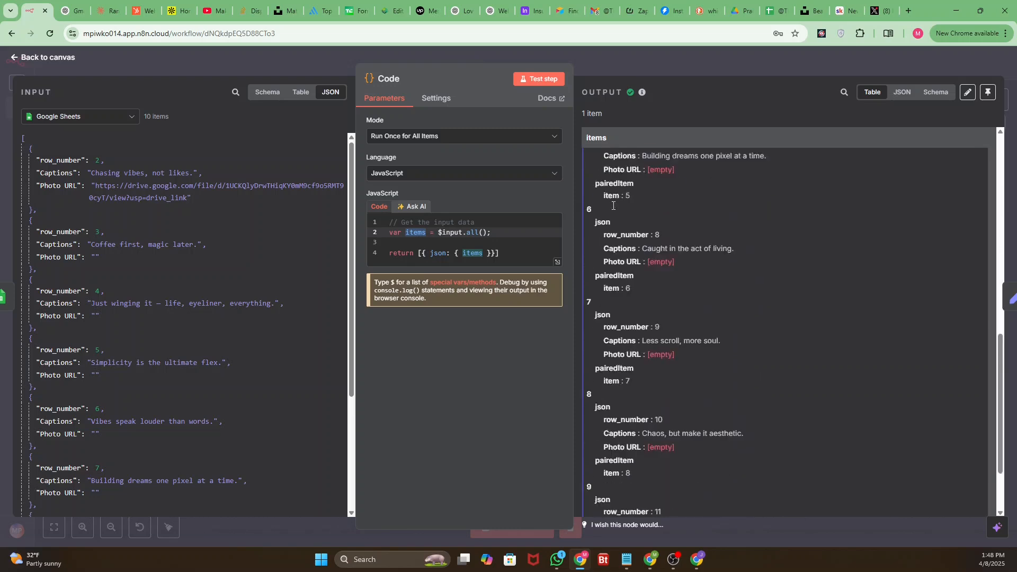
scroll(613, 206, "down", 2)
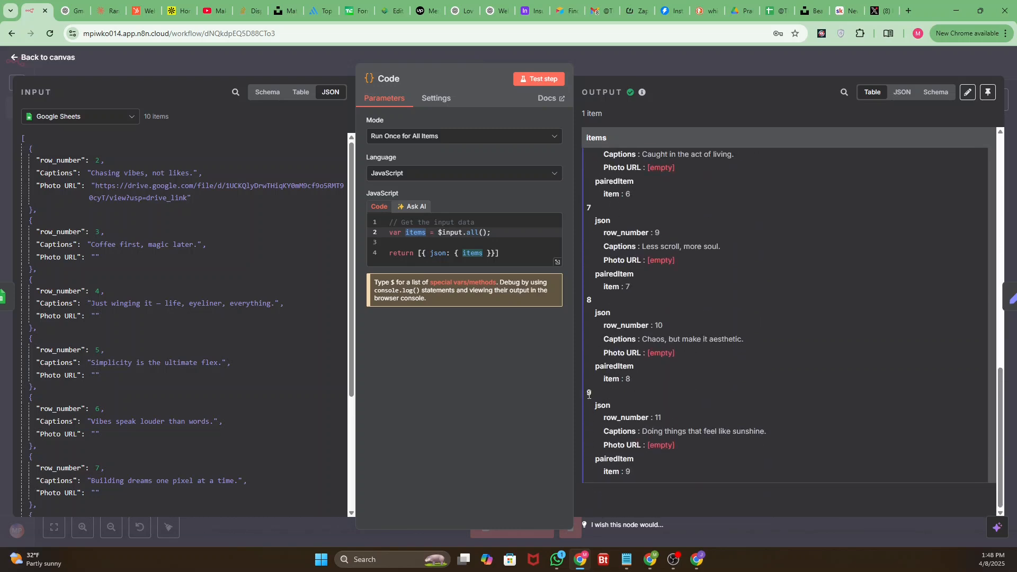
scroll(590, 394, "up", 12)
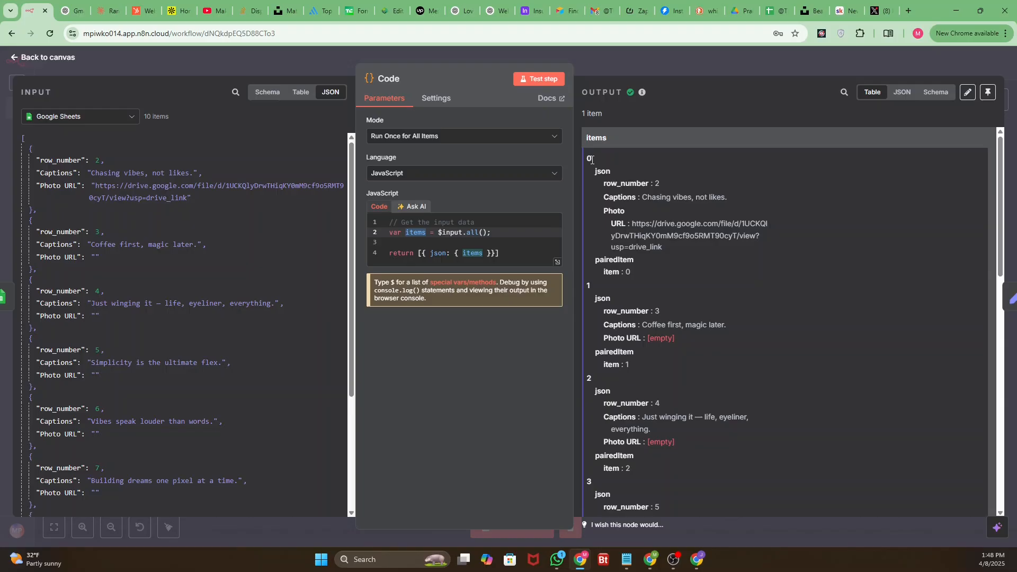
scroll(621, 302, "down", 3)
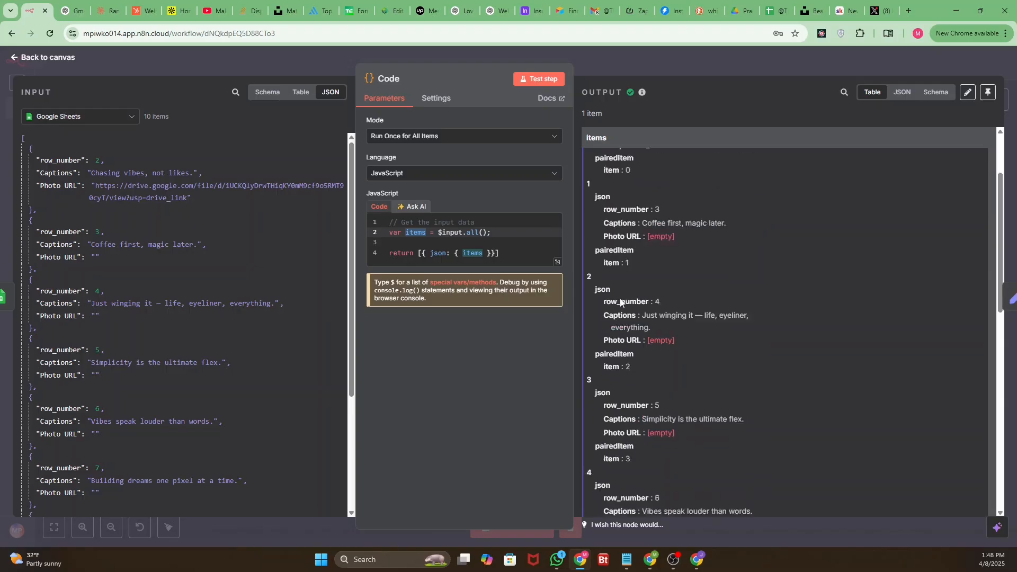
scroll(620, 298, "down", 12)
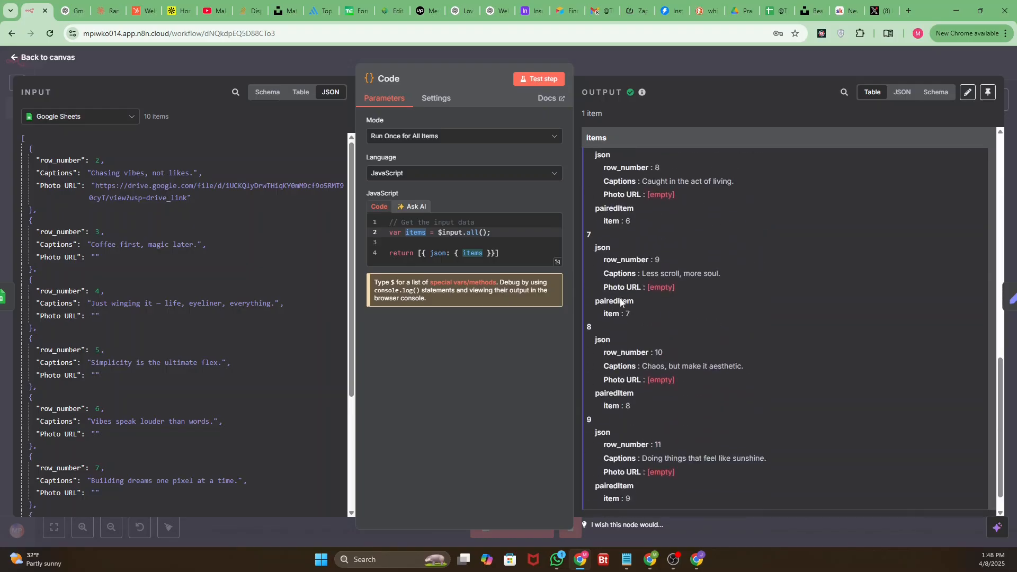
scroll(620, 298, "up", 15)
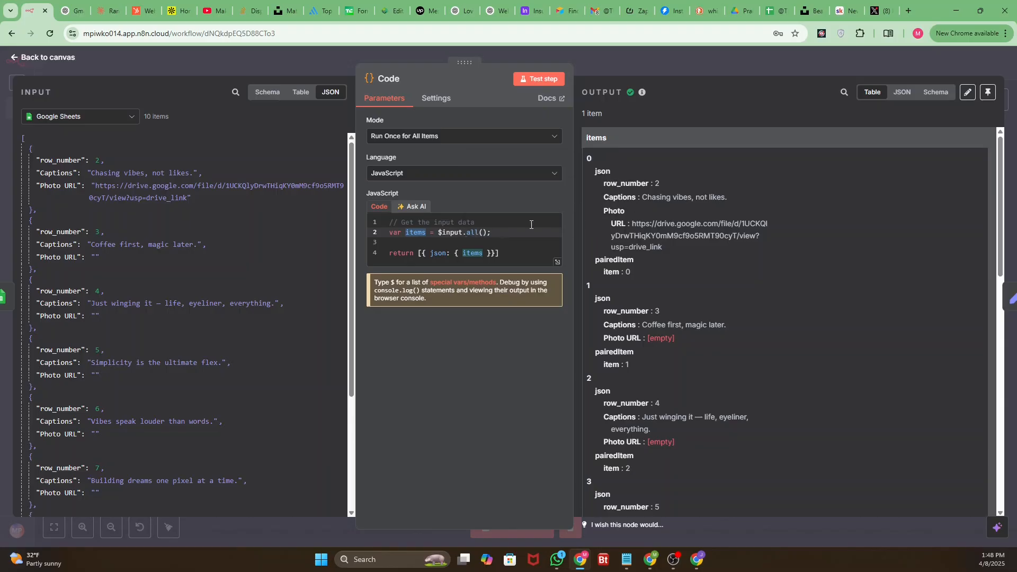
Start declaring const randomNumber = on a new line below the return statement
left_click(506, 254)
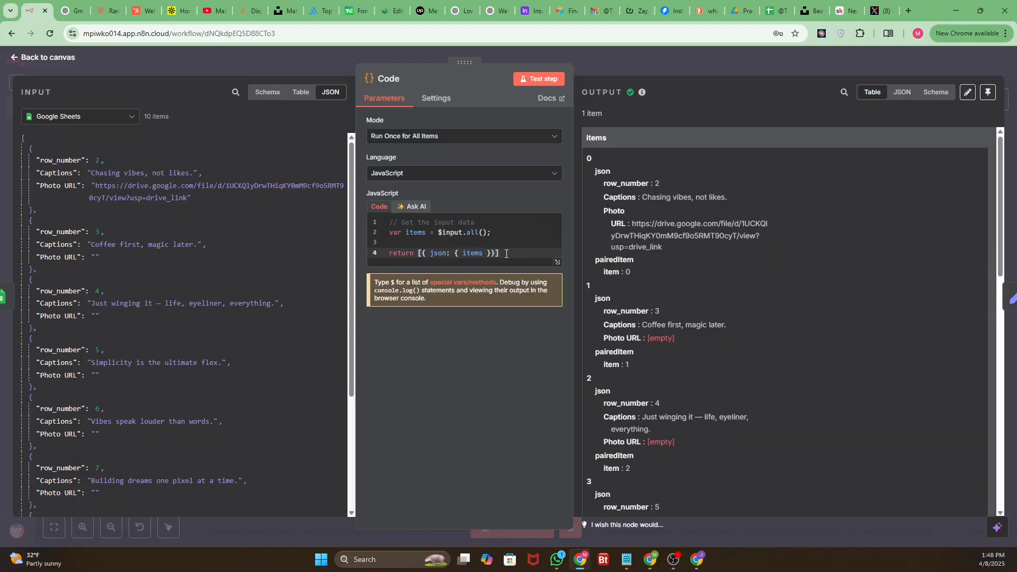
key("Return")
key("Return")
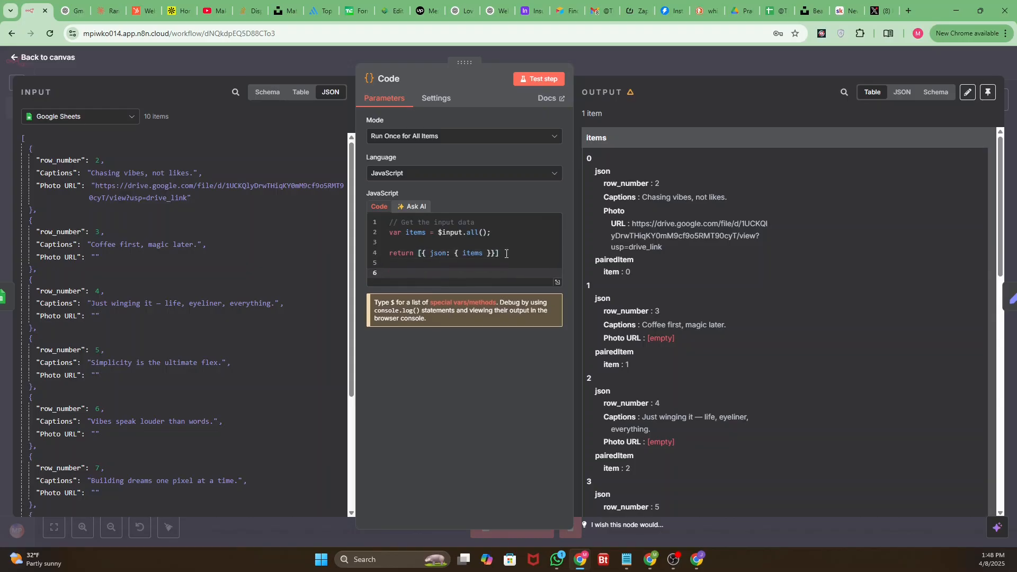
type("const randomNumber =")
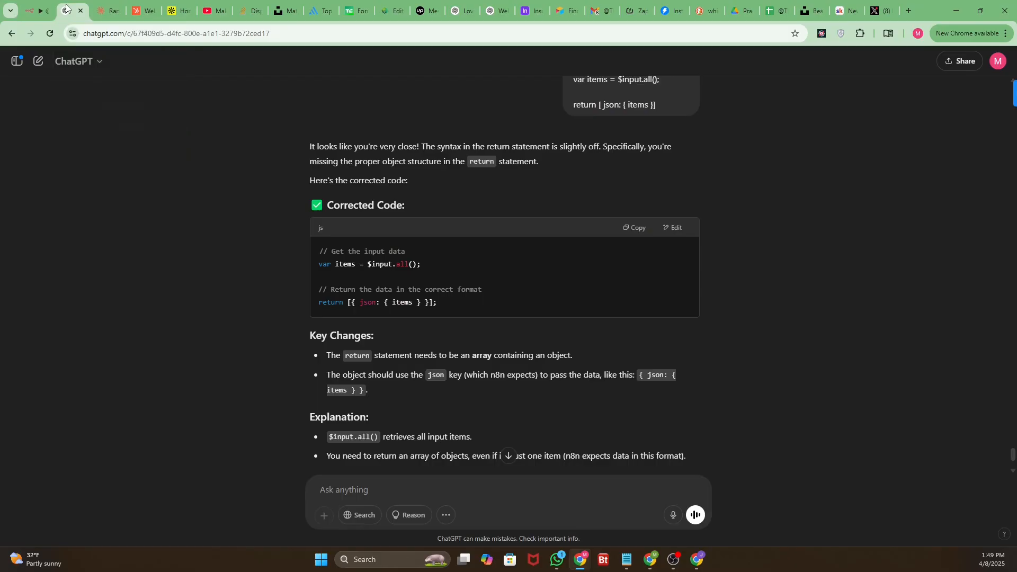
Switch to ChatGPT and ask "in n8n javascript code node generate a random number between 0 and 9 both inclusive"
left_click(71, 10)
type("gi")
key("BackSpace")
key("BackSpace")
type("in n8n javascript code node generate a random n")
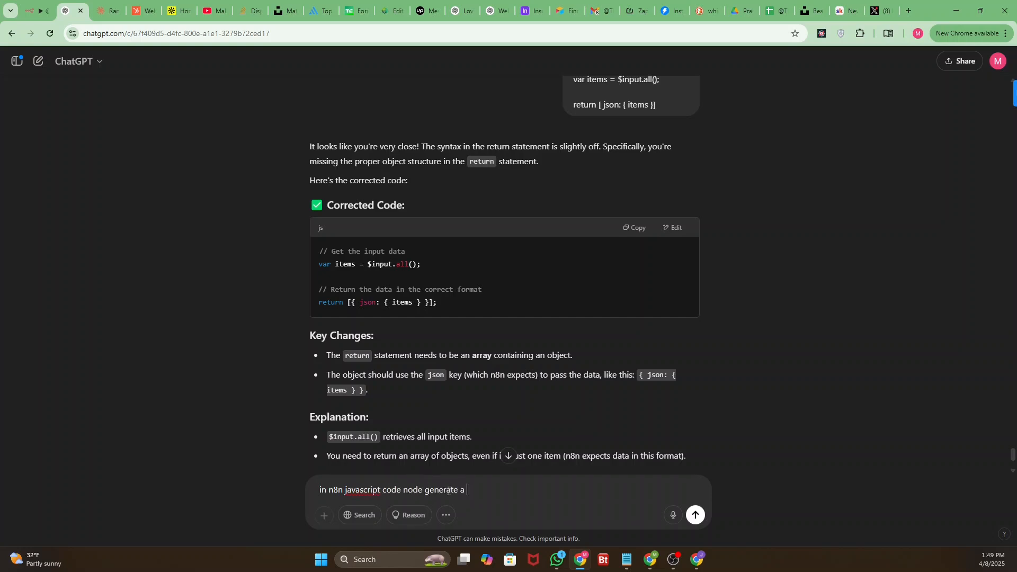
type("umber between 0 and 9 both inclus")
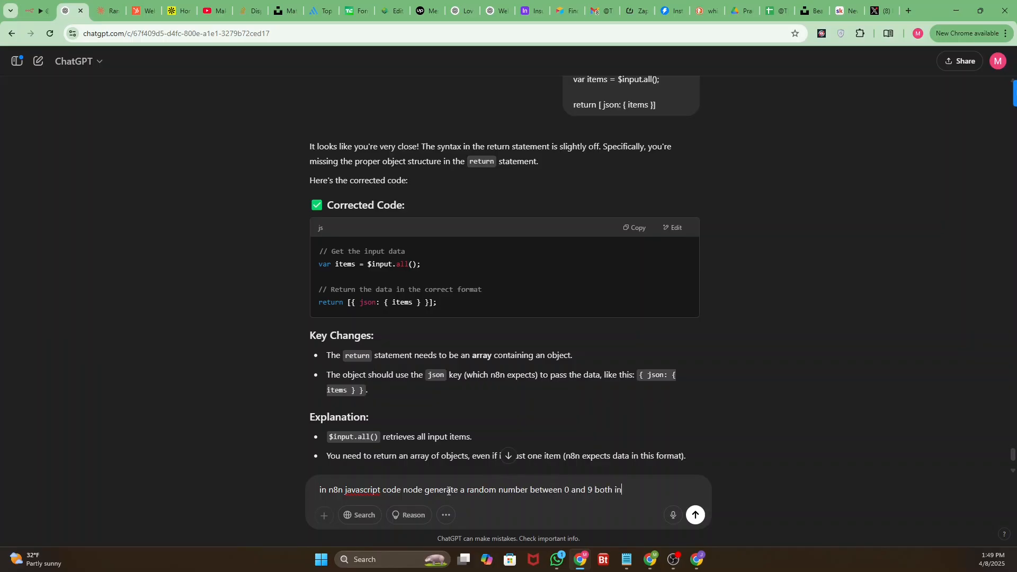
type("ive")
key("Return")
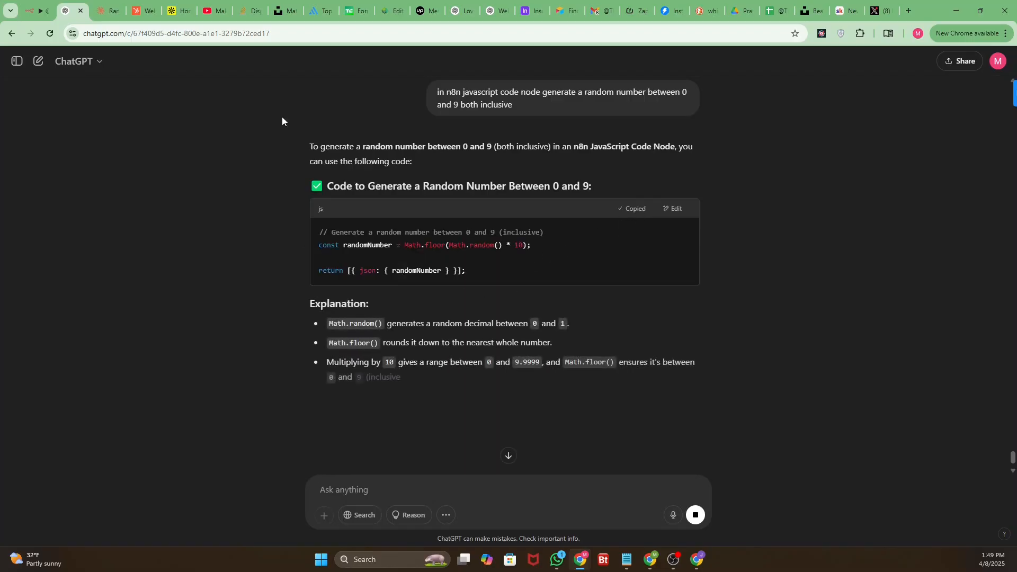
Replace the unfinished randomNumber line in the n8n Code node with ChatGPT's random number snippet using Math.floor(Math.random() * 10)
left_click(33, 18)
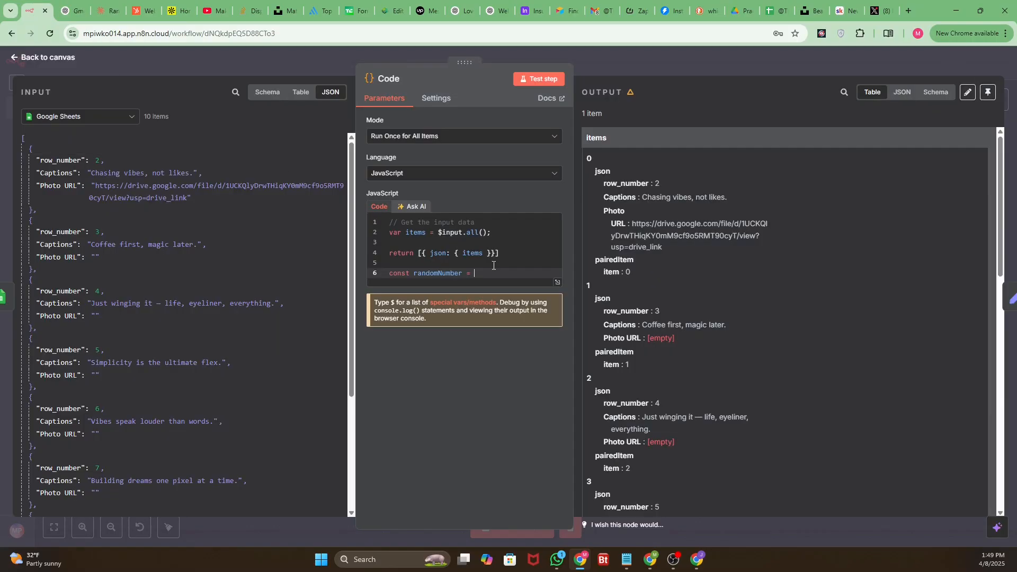
key("ctrl+z")
key("ctrl+v")
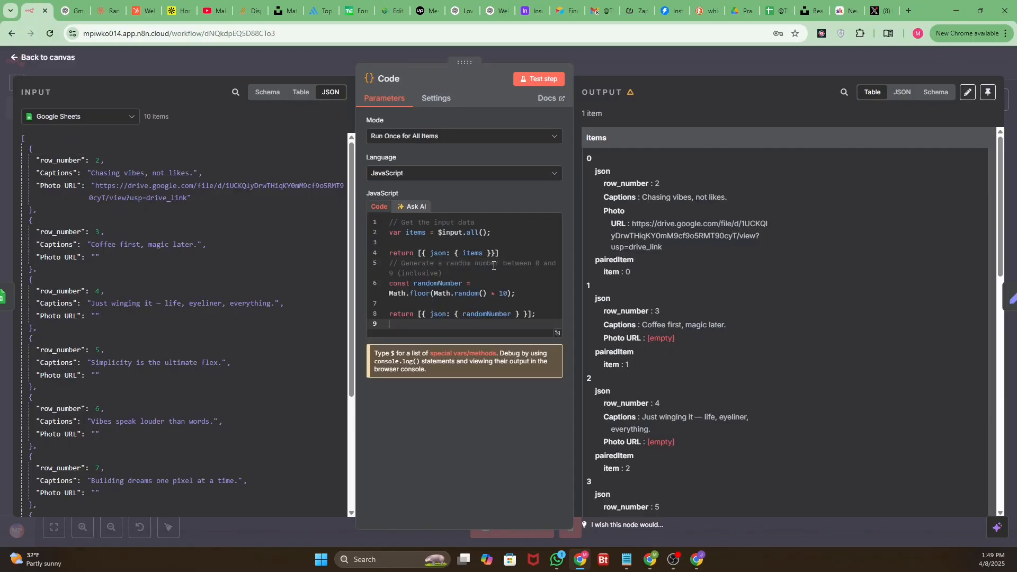
Insert a blank line between the items return statement and the random number comment in the JavaScript code
left_click(388, 272)
key("Return")
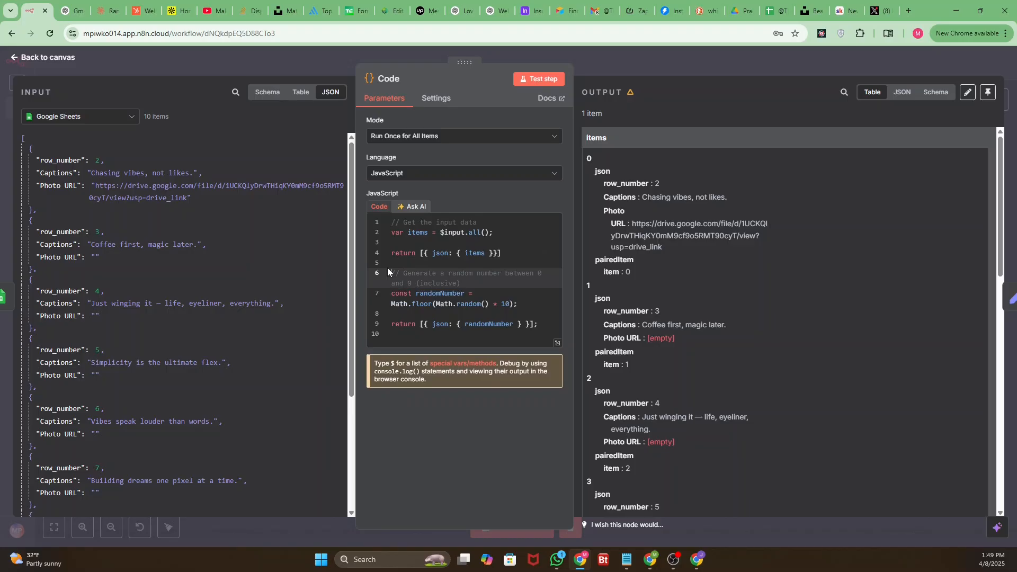
left_click(512, 305)
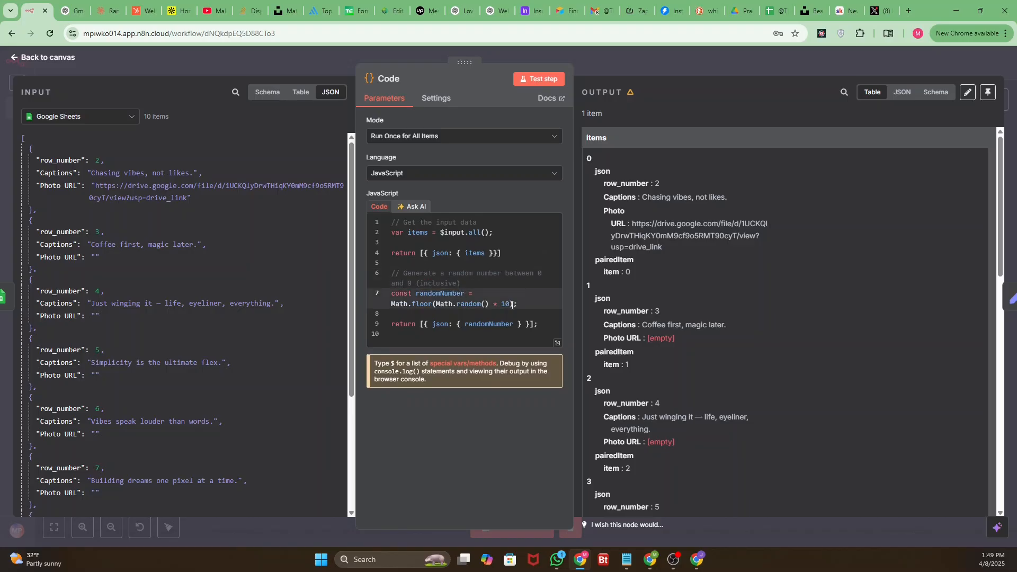
left_click(403, 333)
left_click(470, 324)
left_click(441, 335)
Start an "items." expression on a new line below the randomNumber return statement
key("Return")
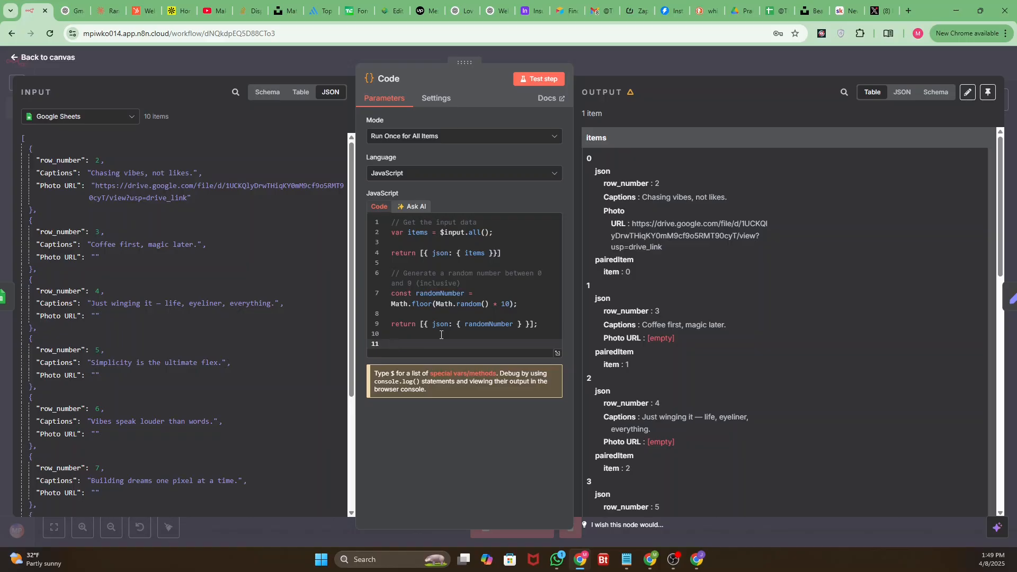
type("items")
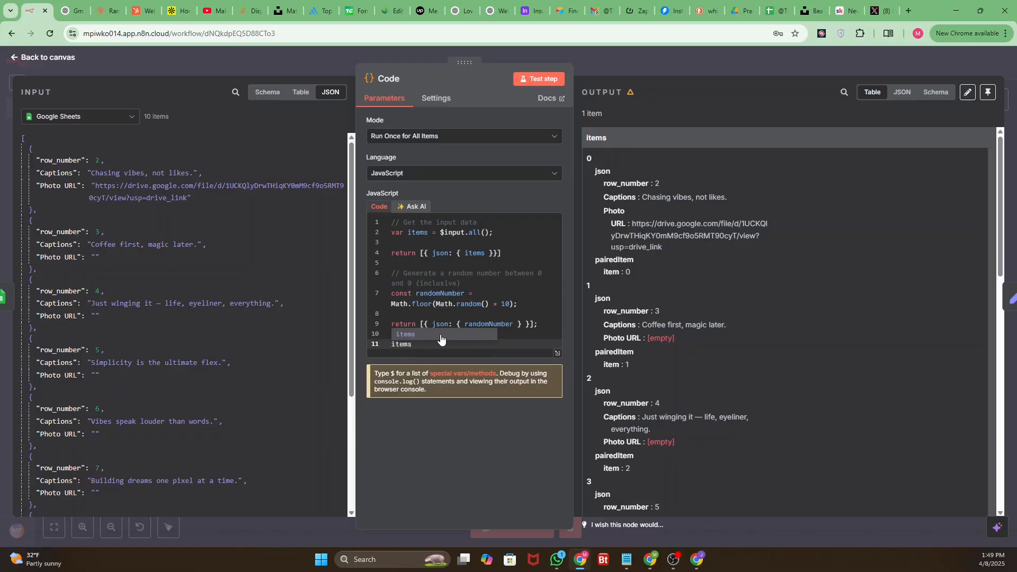
type(".")
key("Escape")
type("random")
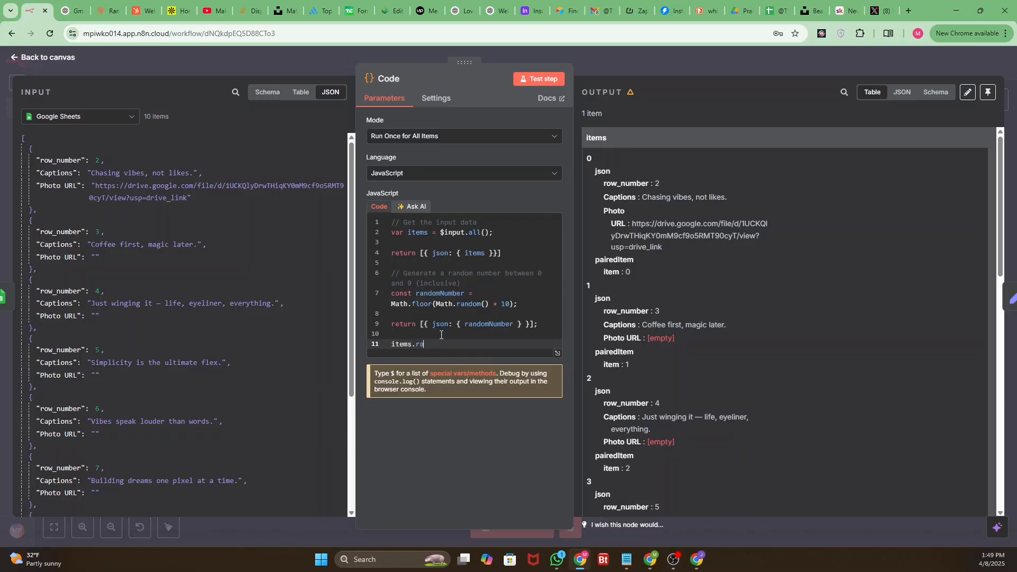
key("BackSpace")
key("BackSpace")
key("BackSpace")
key("BackSpace")
key("BackSpace")
key("BackSpace")
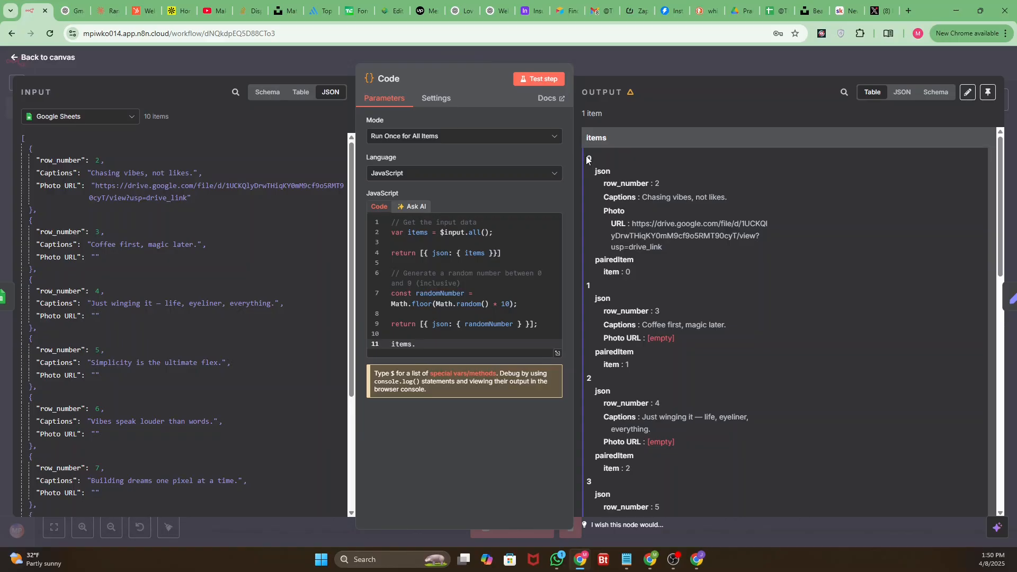
Switch to ChatGPT and ask "How can I programtically in n8n return the caption for the second item in this index", pasting in output items 0 and 1
left_click_drag(588, 159, 643, 371)
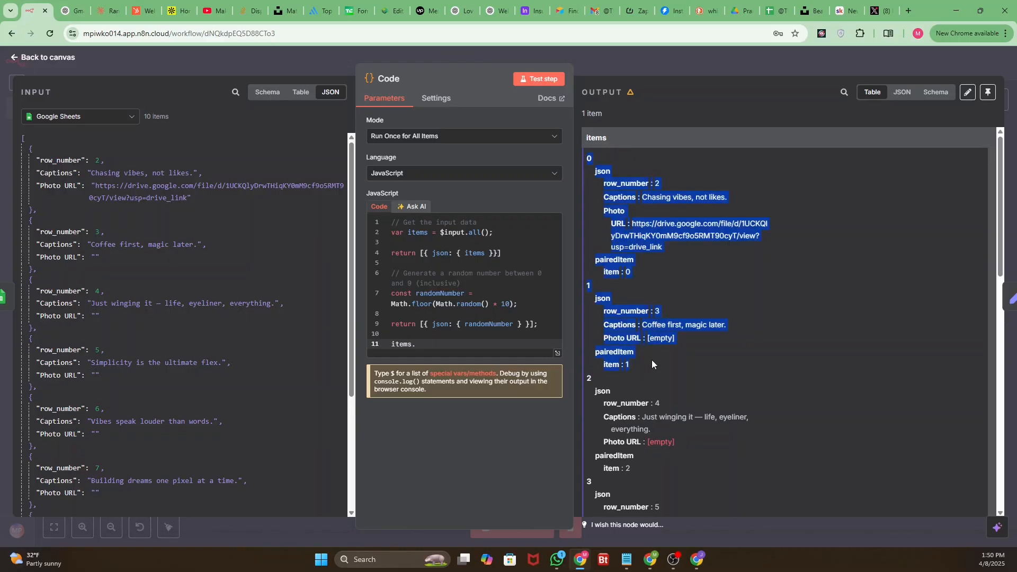
left_click(72, 13)
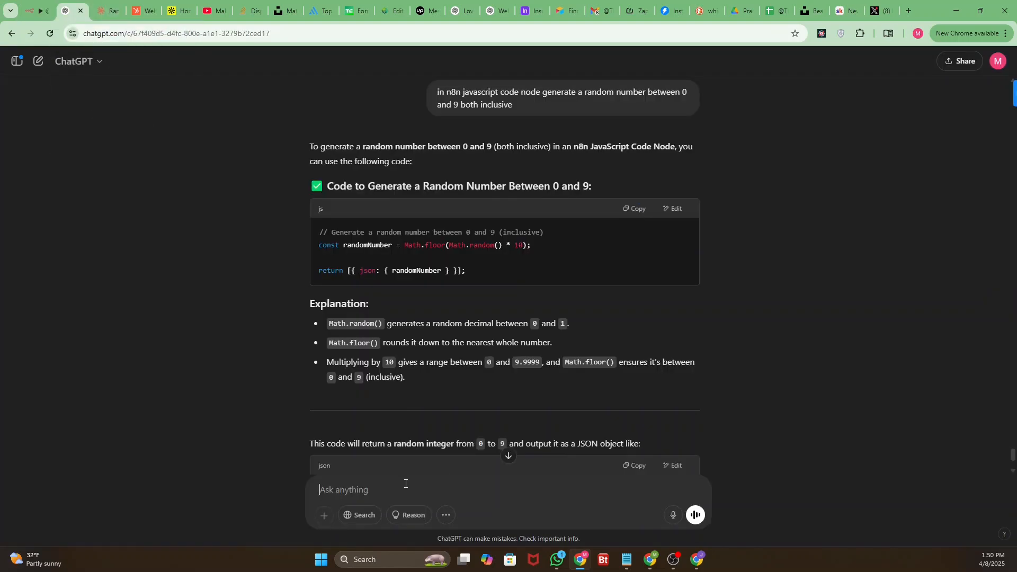
type("How can I program")
key("BackSpace")
key("BackSpace")
type("amtically in n8n return the")
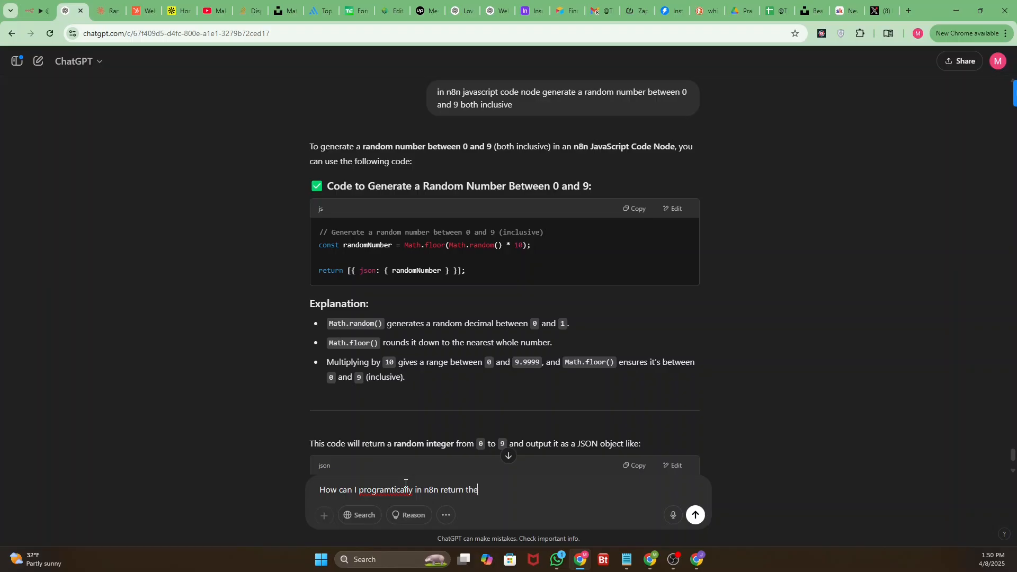
type(" caption for the second item in this index")
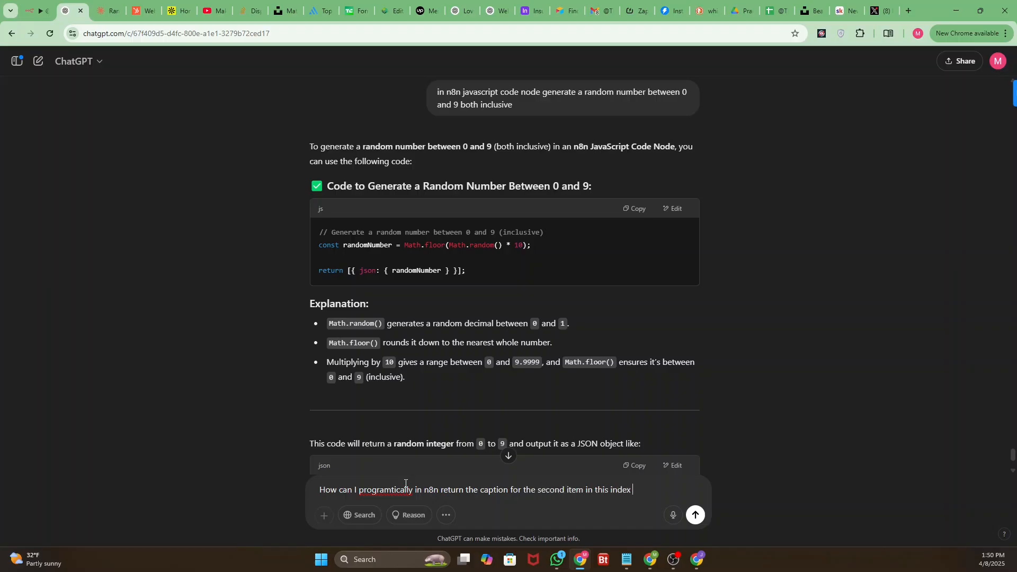
key("shift+Return")
key("shift+Return")
key("ctrl+v")
key("Return")
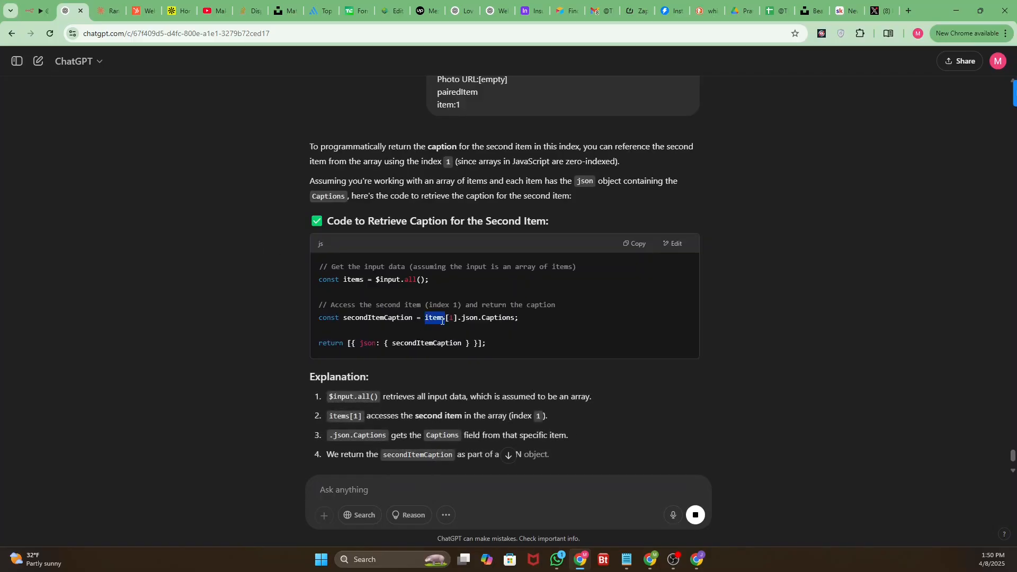
Replace the unfinished "items." line in the n8n Code node with ChatGPT's secondItemCaption declaration using items[1].json.Captions and its return statement
left_click_drag(446, 319, 459, 319)
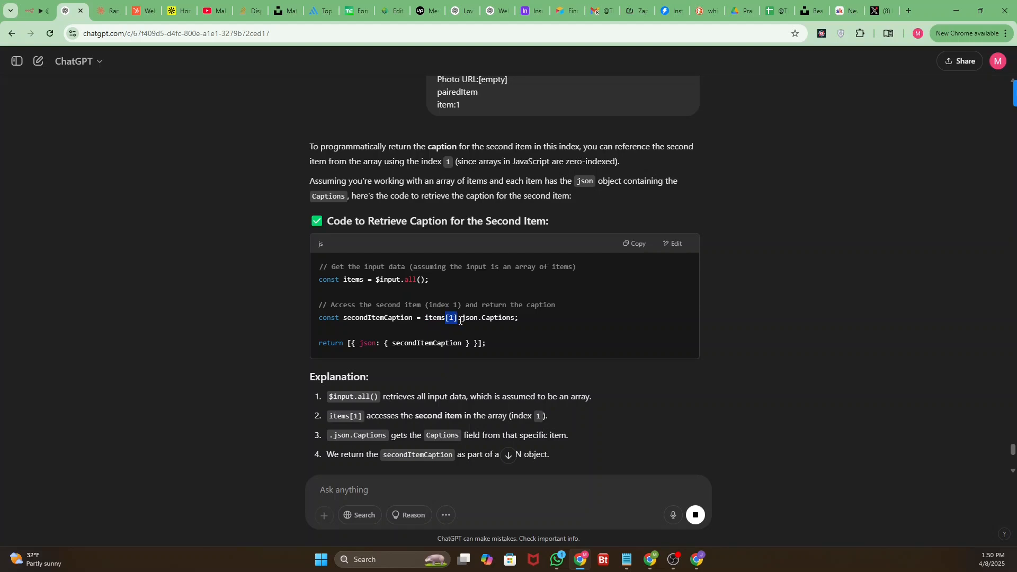
triple_click(475, 318)
left_click(488, 318)
left_click_drag(320, 320, 509, 348)
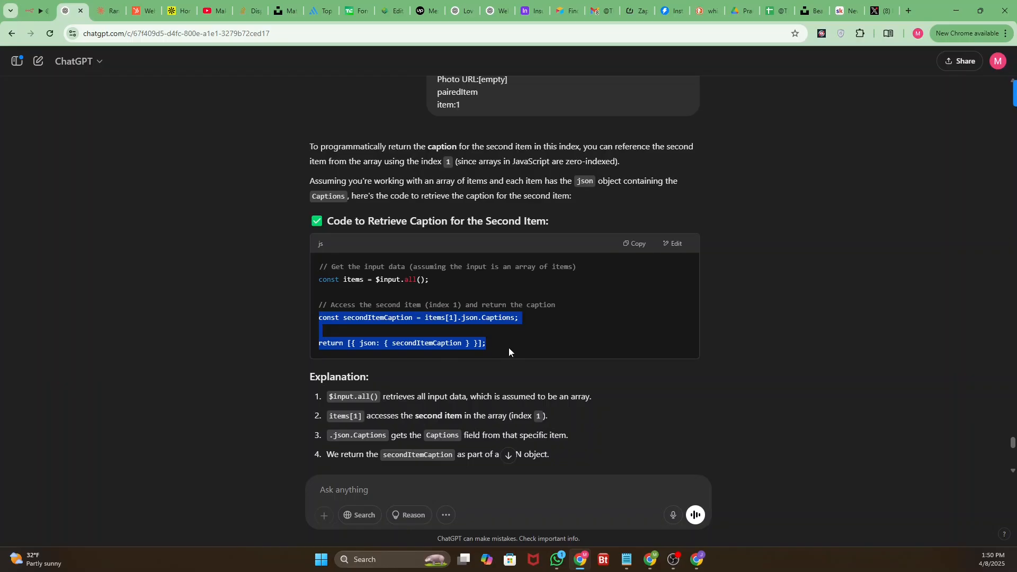
left_click(455, 318)
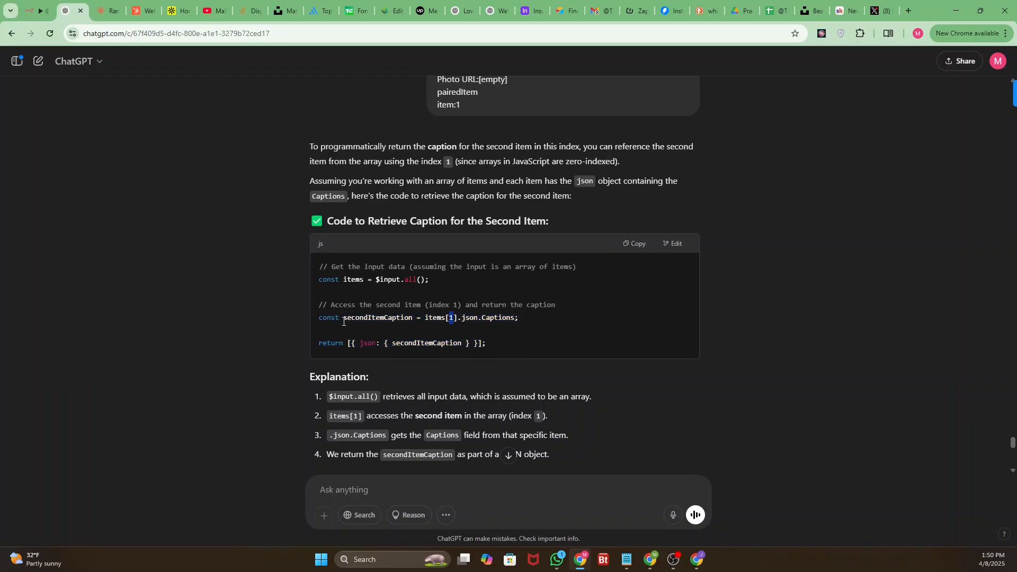
left_click_drag(319, 320, 498, 347)
key("ctrl+c")
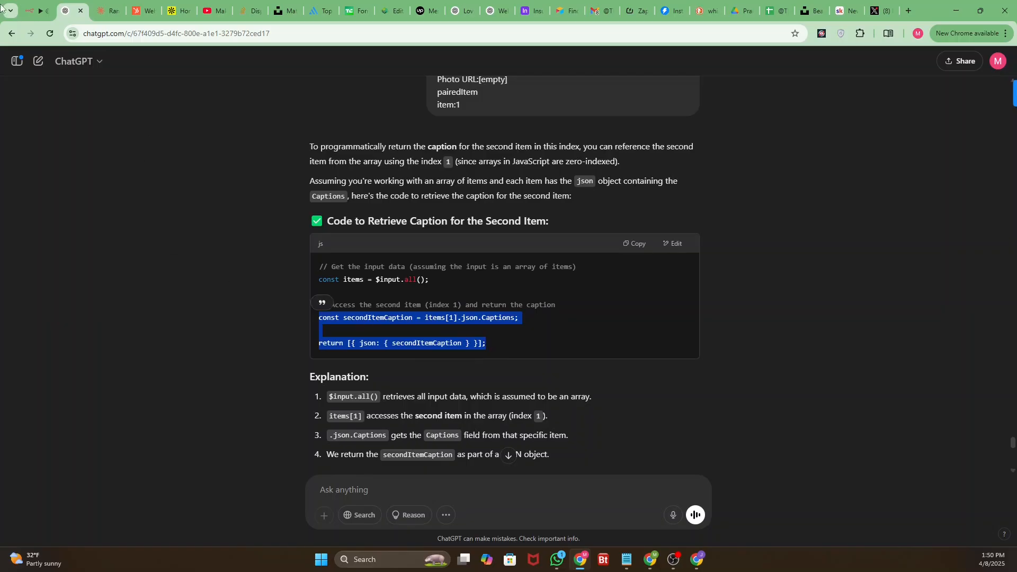
left_click(37, 10)
left_click(444, 344)
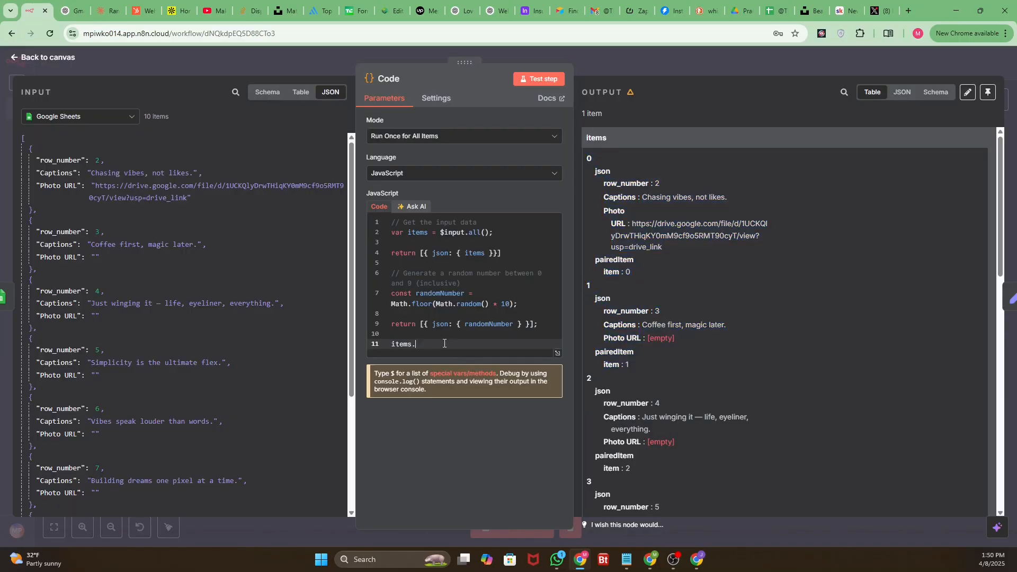
key("BackSpace")
key("BackSpace")
key("BackSpace")
key("BackSpace")
key("BackSpace")
key("BackSpace")
key("ctrl+v")
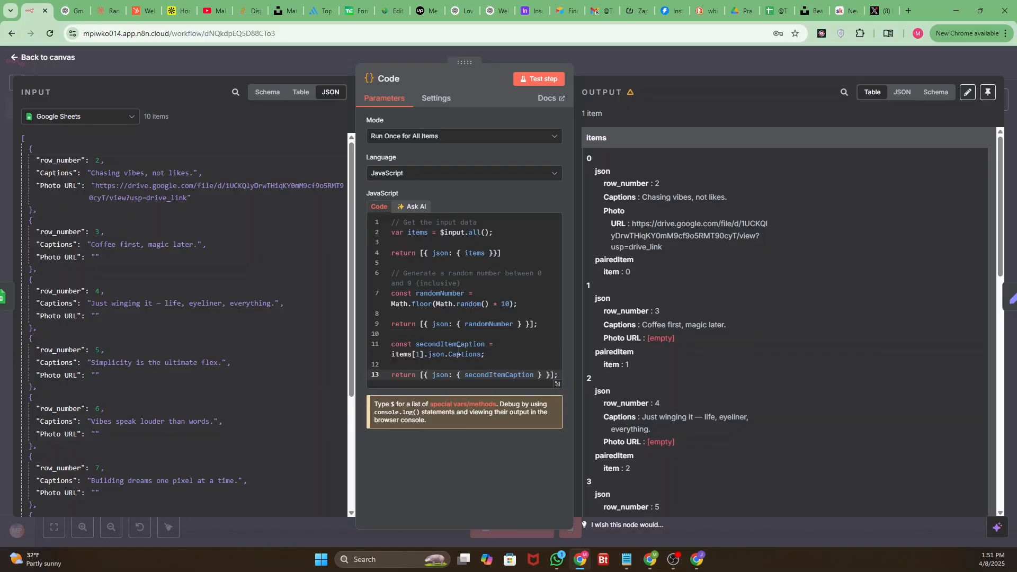
Replace the fixed index in the secondItemCaption line with randomNumber, giving items[randomNumber].json.Captions
left_click(421, 355)
key("BackSpace")
type("randomNumber")
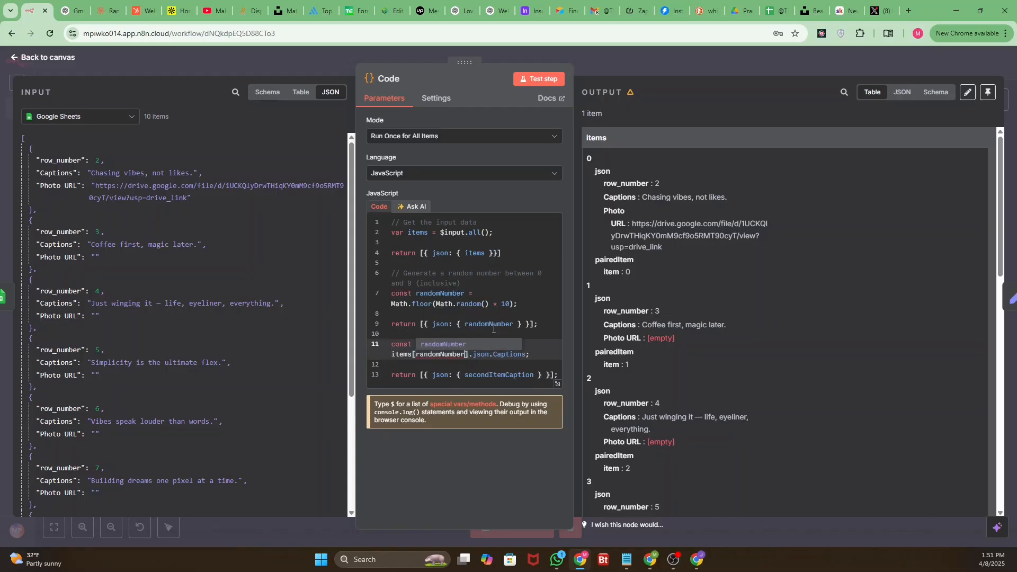
left_click(496, 362)
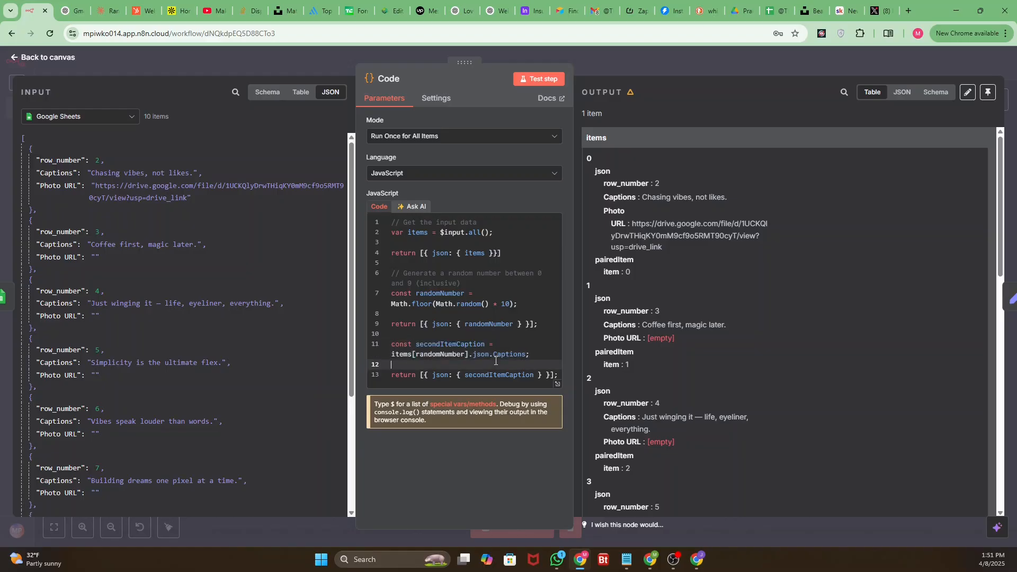
left_click(476, 357)
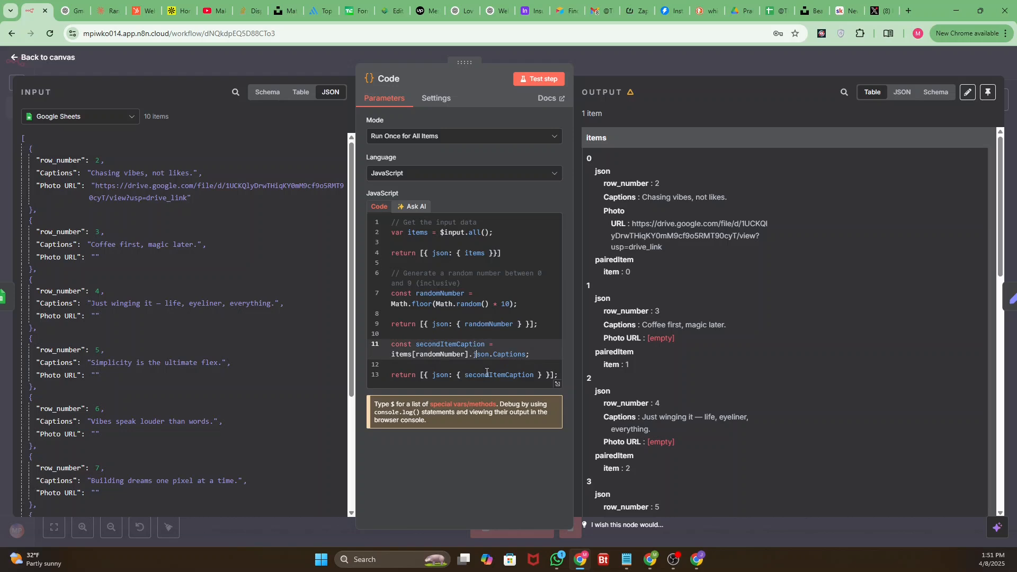
triple_click(495, 374)
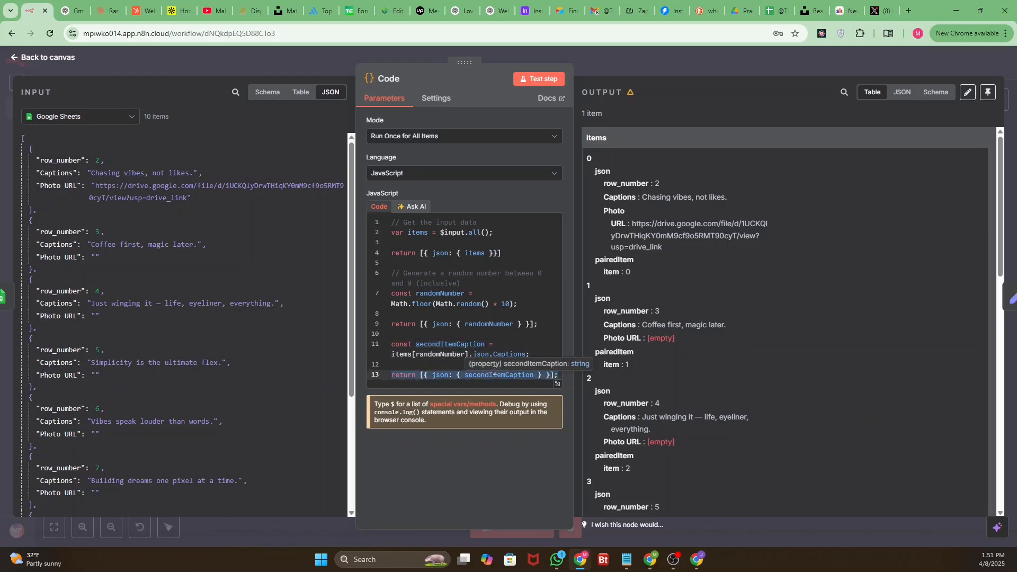
left_click(424, 344)
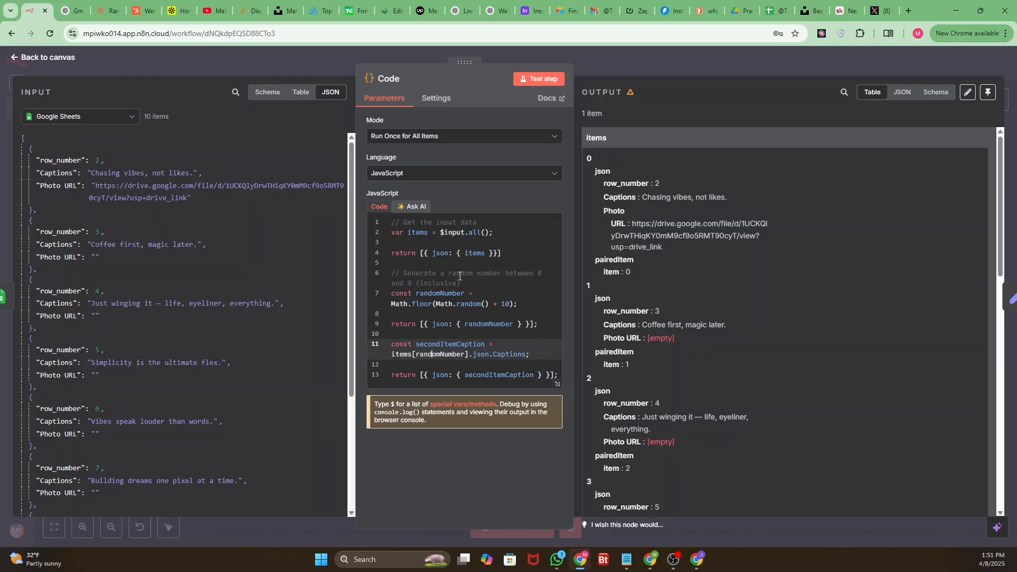
Comment out the return statements for items and randomNumber, leaving only the secondItemCaption return active
left_click(513, 255)
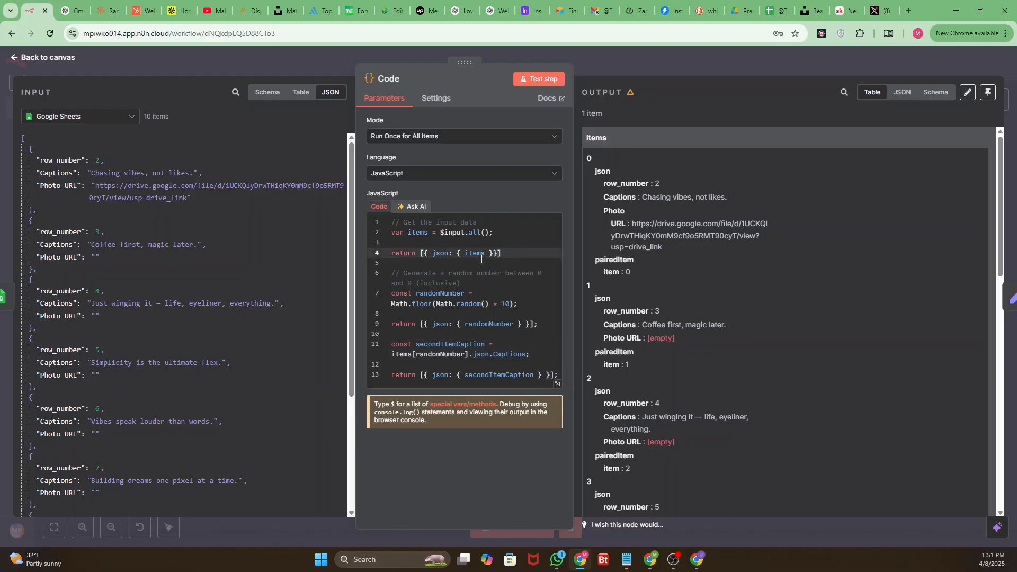
type("//")
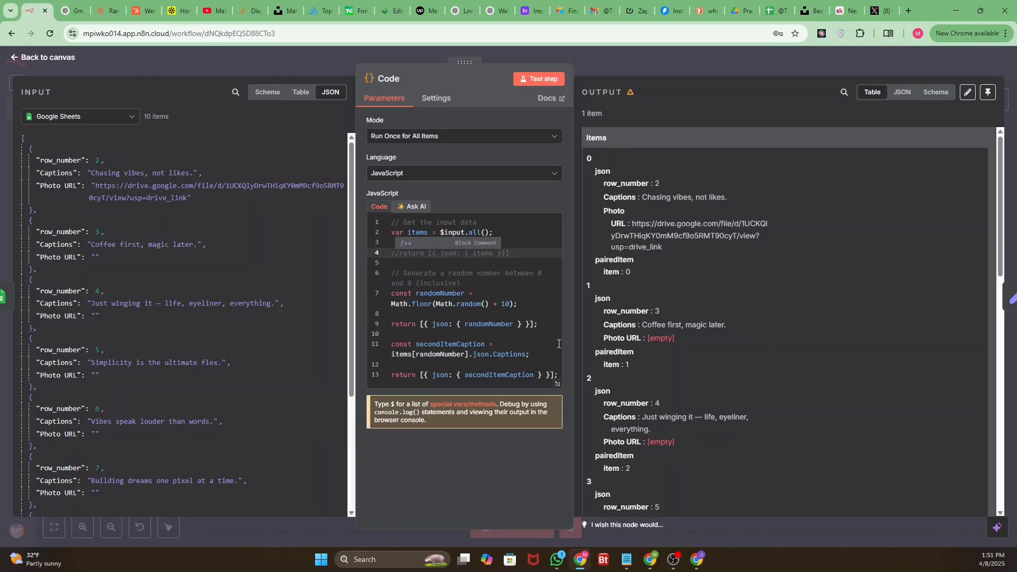
left_click(451, 336)
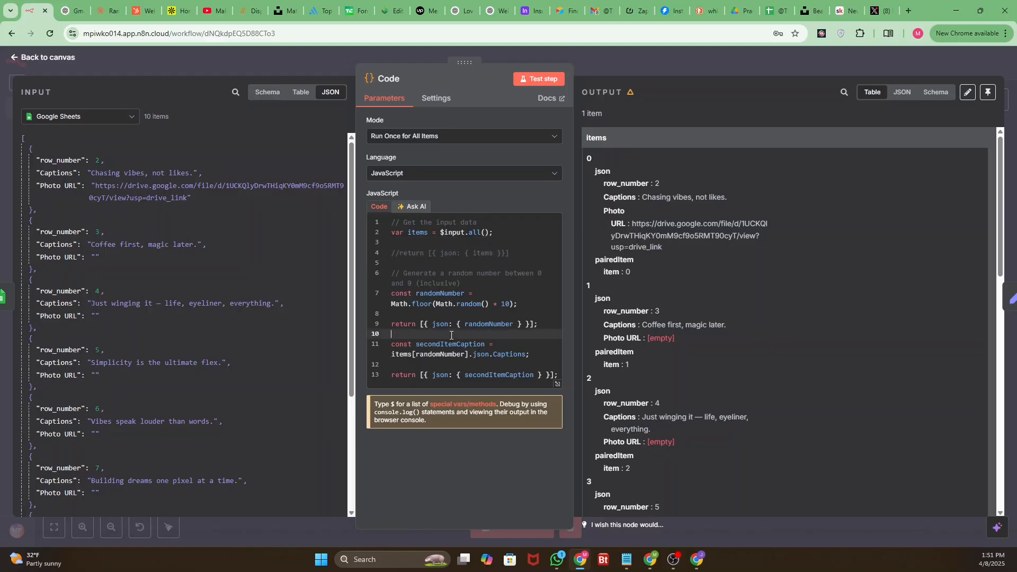
left_click(395, 323)
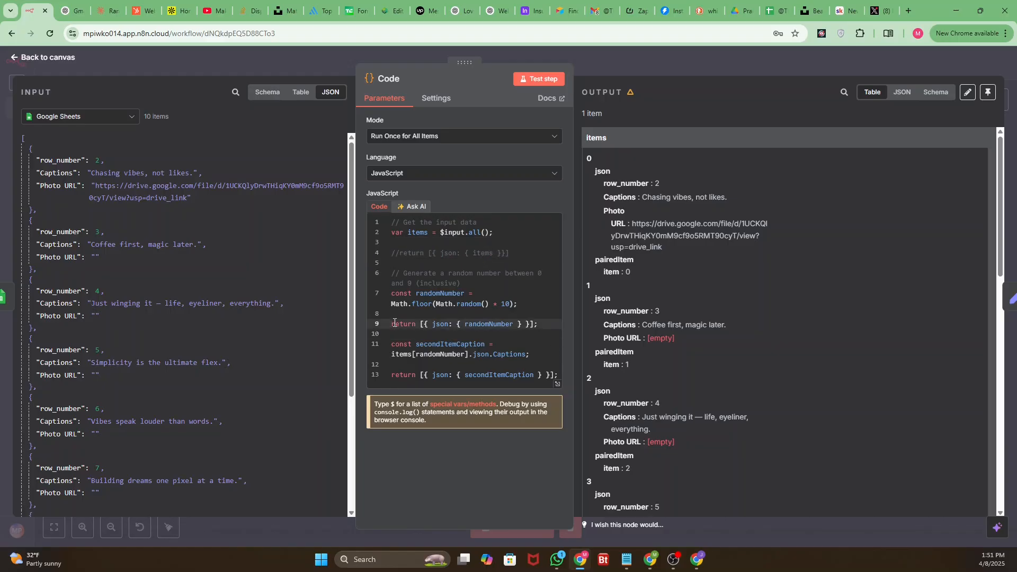
type("//")
left_click(733, 289)
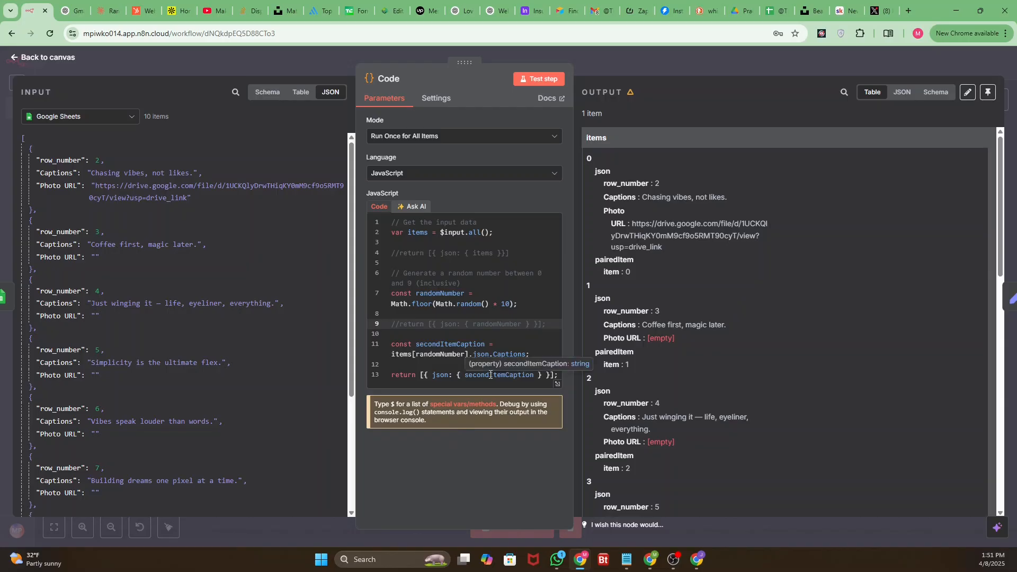
Test the Code node several times in a row and compare the captions it returns
left_click(538, 79)
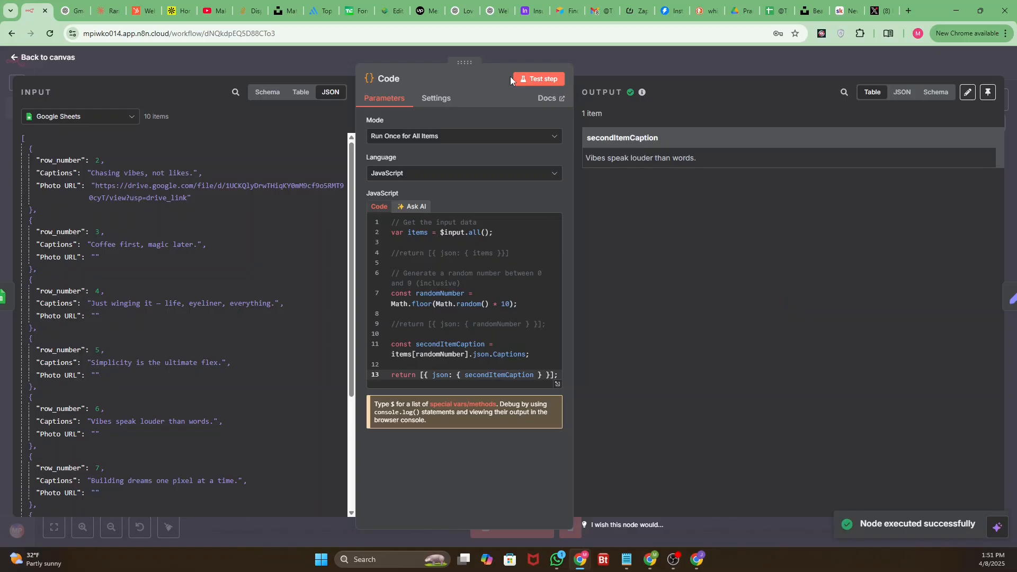
left_click(542, 79)
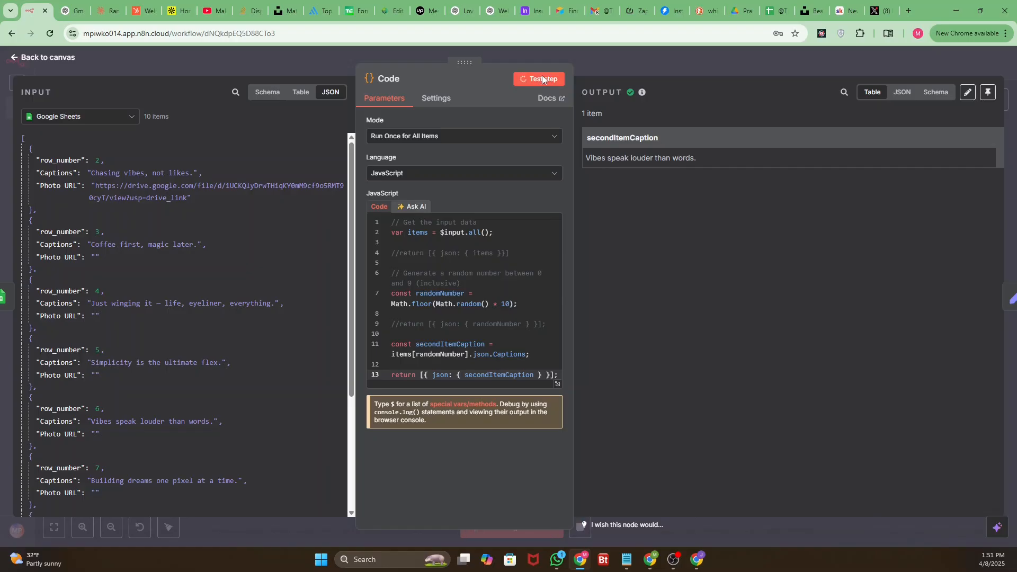
left_click(543, 79)
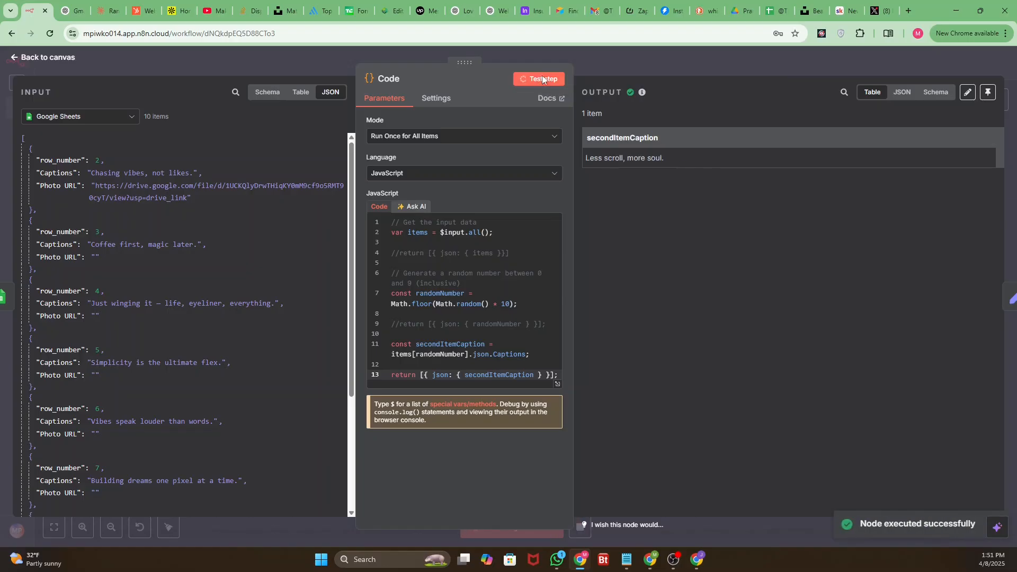
left_click(543, 80)
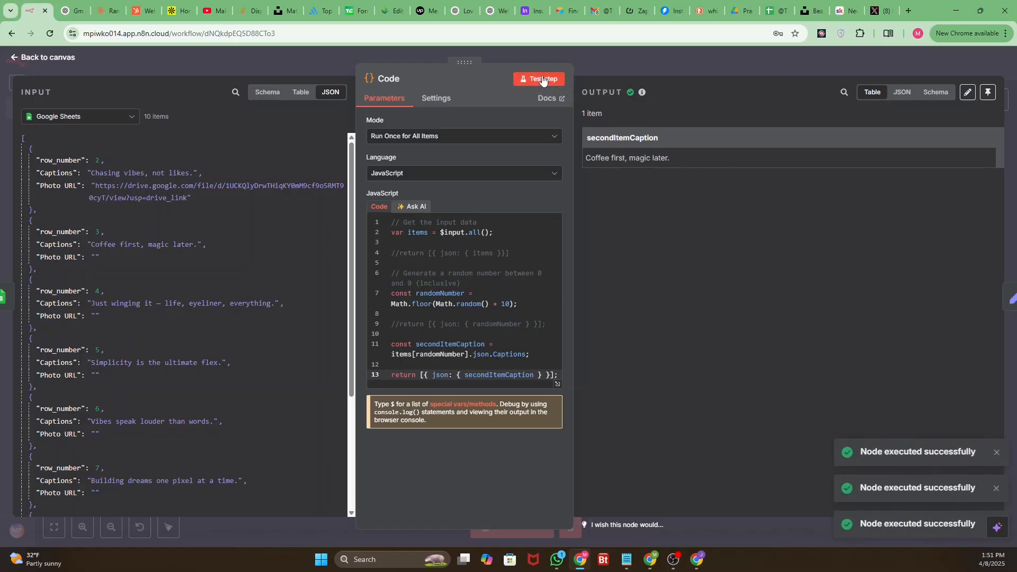
left_click(542, 80)
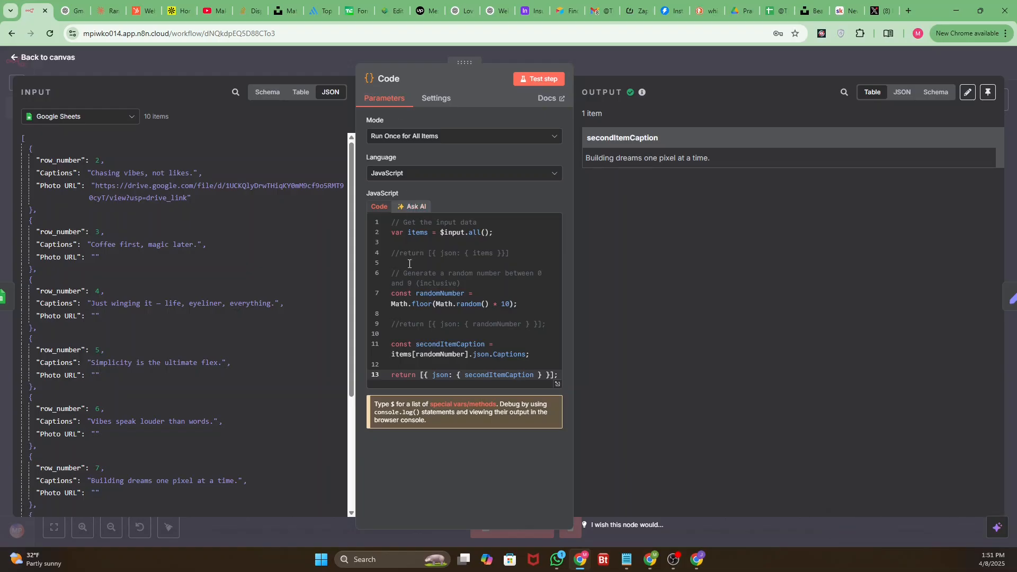
Delete the two commented-out return lines for items and randomNumber from the code
triple_click(392, 254)
key("BackSpace")
key("Delete")
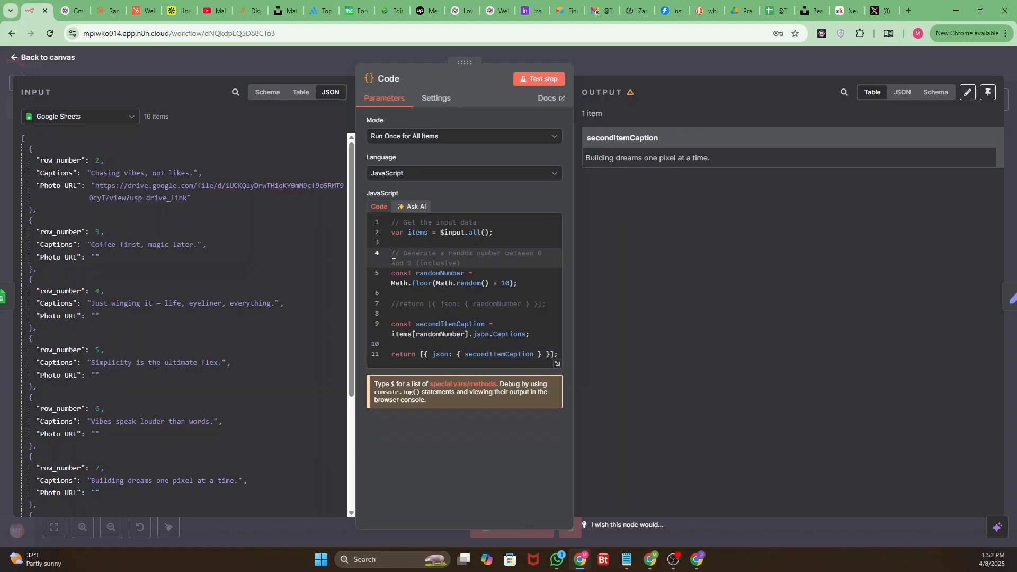
key("Down")
key("Down")
key("Down")
key("Down")
key("Down")
key("Down")
key("Up")
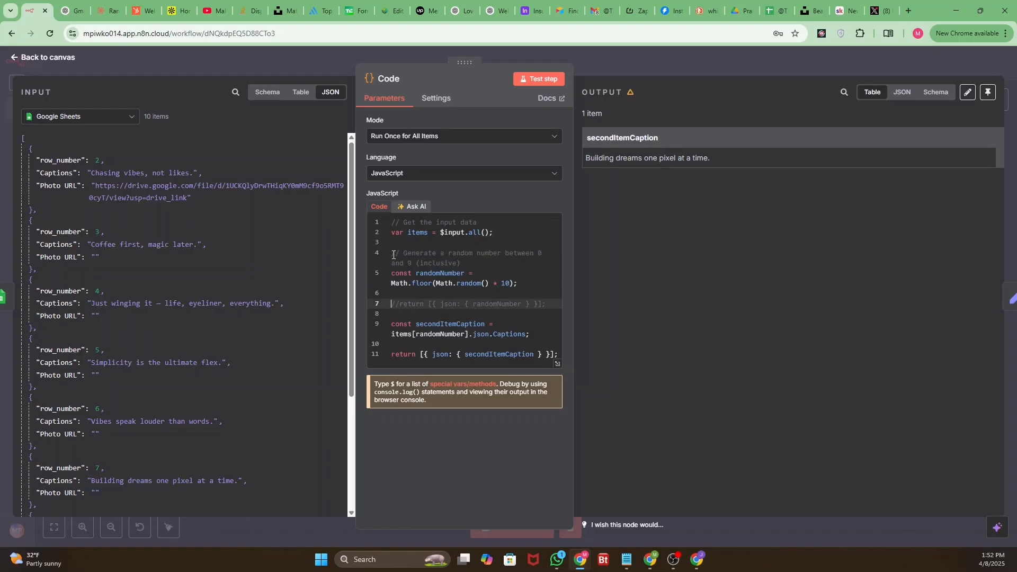
key("ctrl+z")
key("Down")
key("Down")
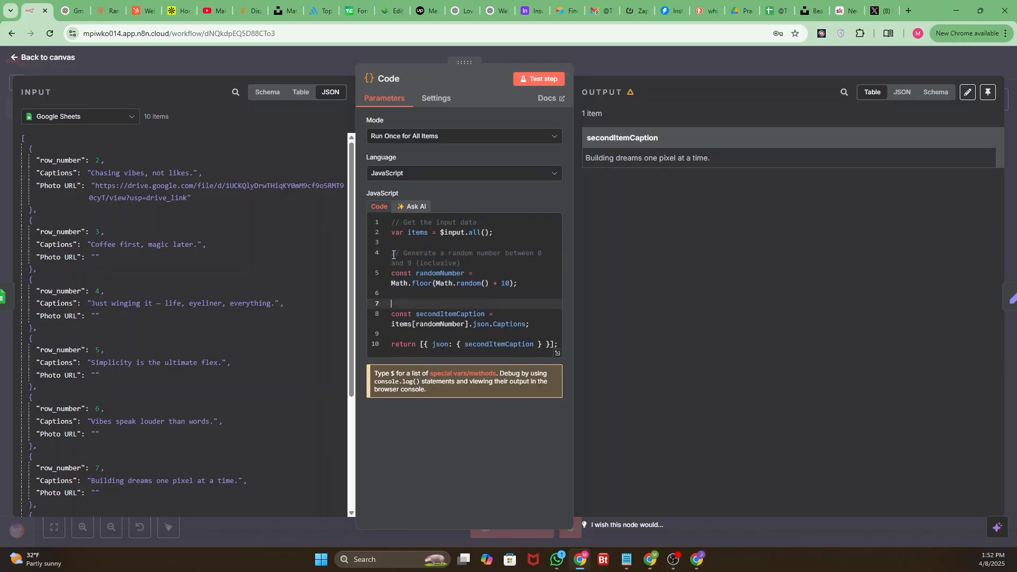
Remove the extra blank line above the secondItemCaption declaration and review the remaining lines of the script
key("Up")
key("Delete")
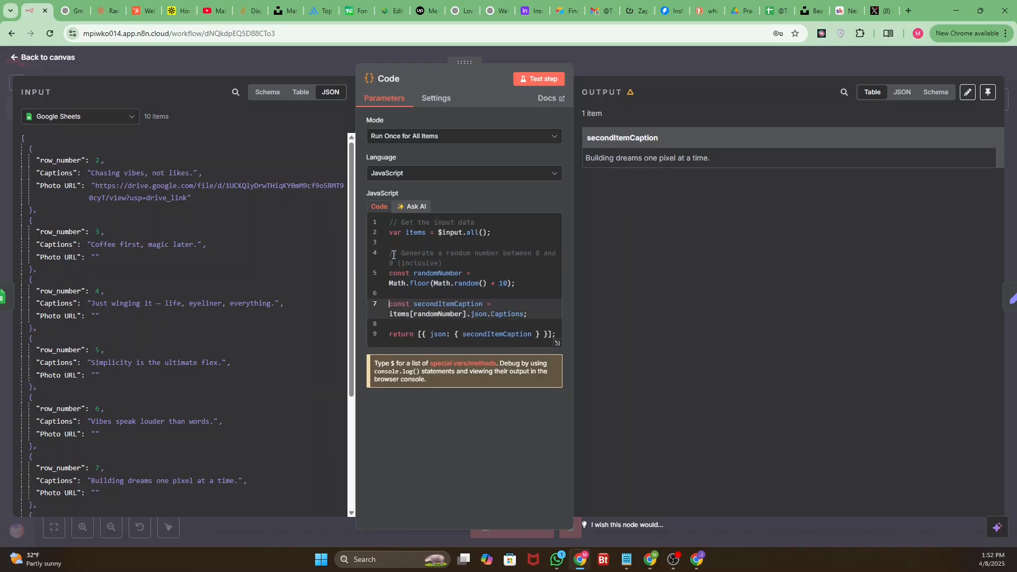
left_click(423, 295)
triple_click(425, 314)
left_click(426, 314)
double_click(403, 335)
left_click(403, 335)
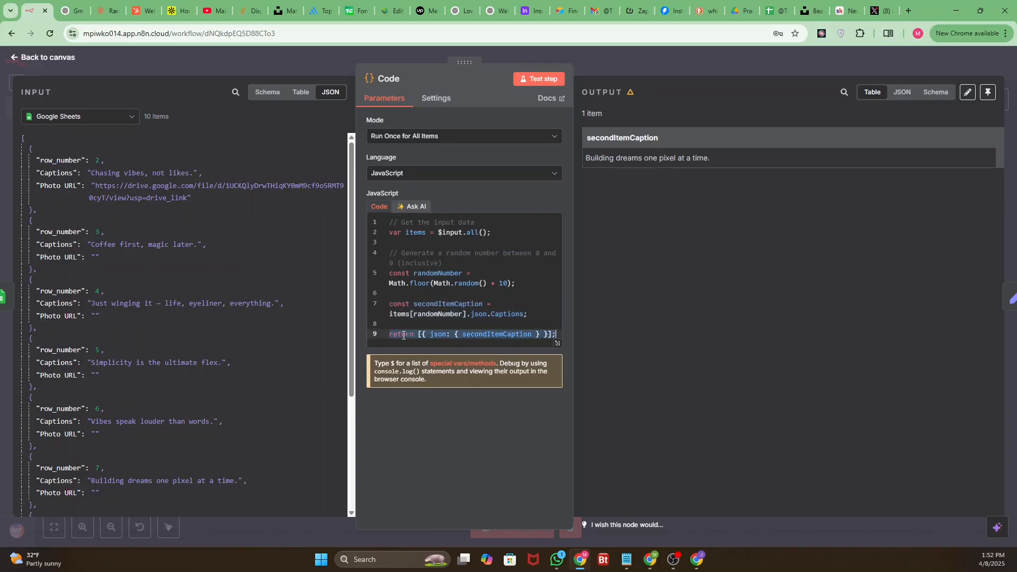
triple_click(401, 238)
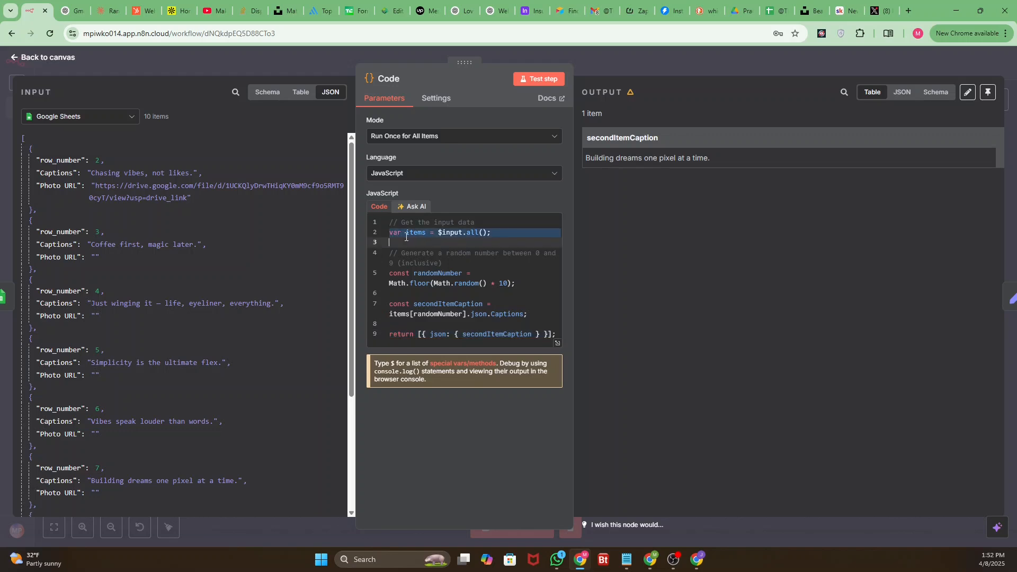
triple_click(417, 264)
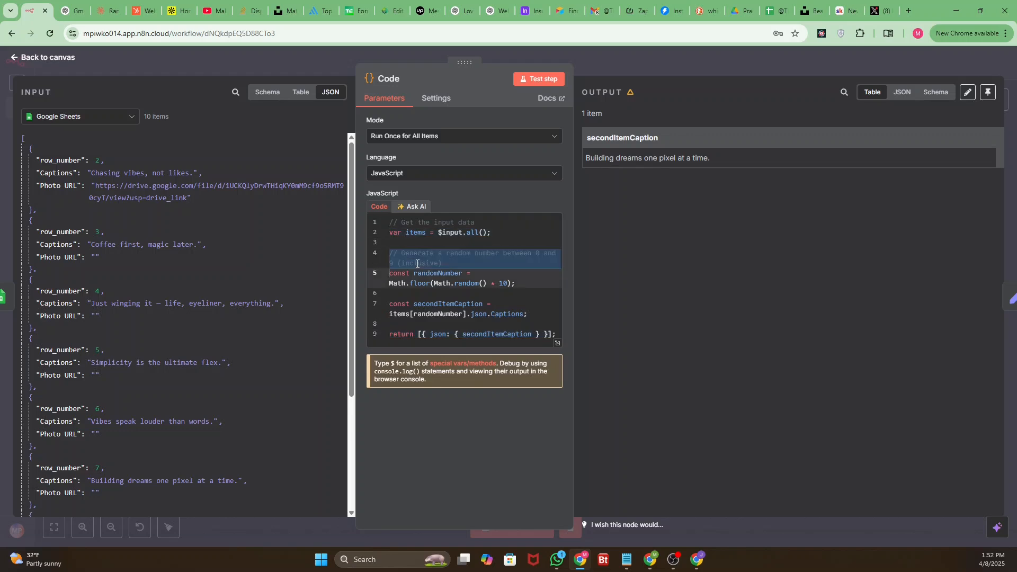
Duplicate the secondItemCaption declaration and its return statement at the end of the code, and remove the blank line inside the original pair
left_click(423, 327)
left_click(414, 334)
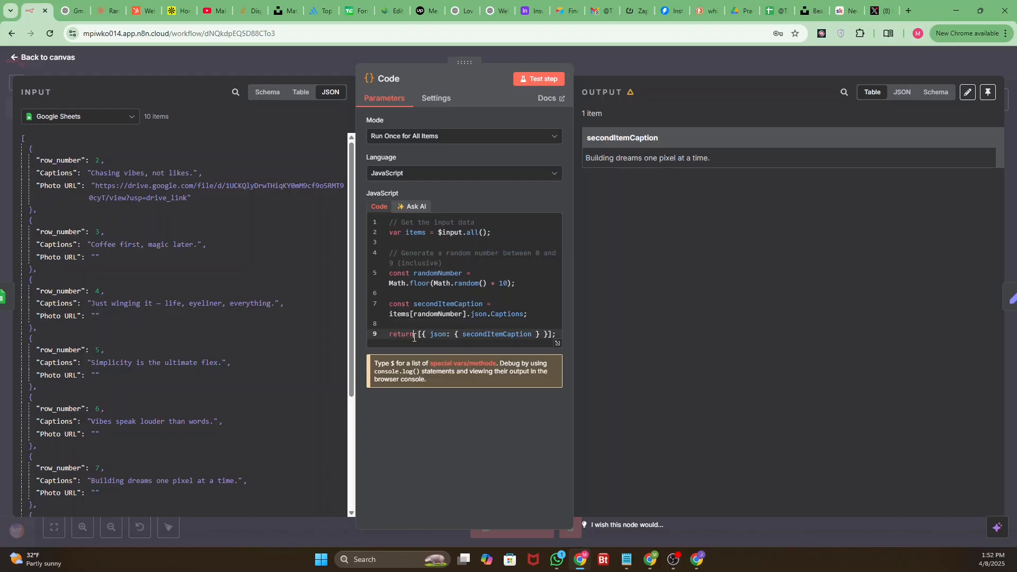
key("Return")
key("Return")
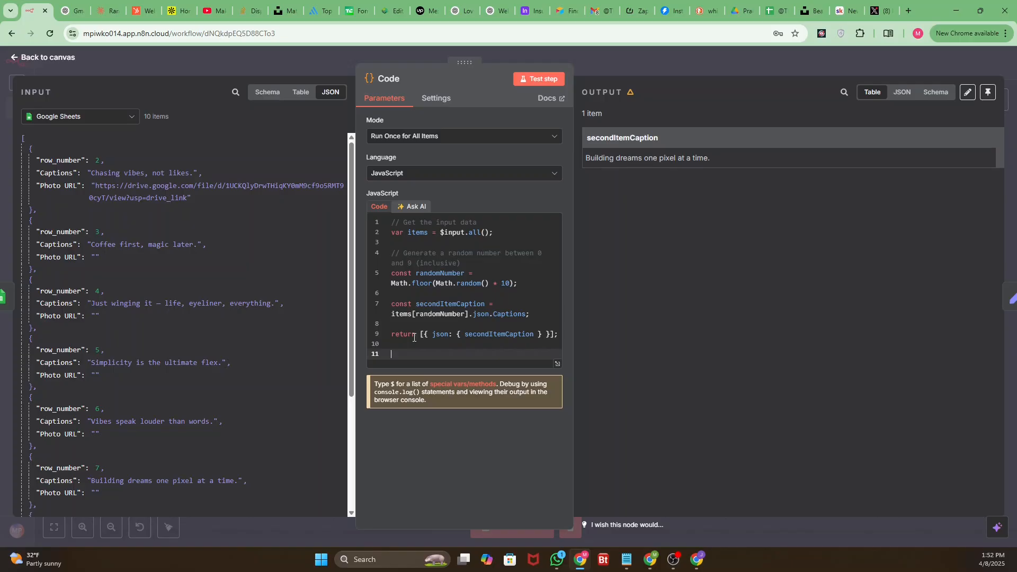
left_click_drag(392, 305, 555, 334)
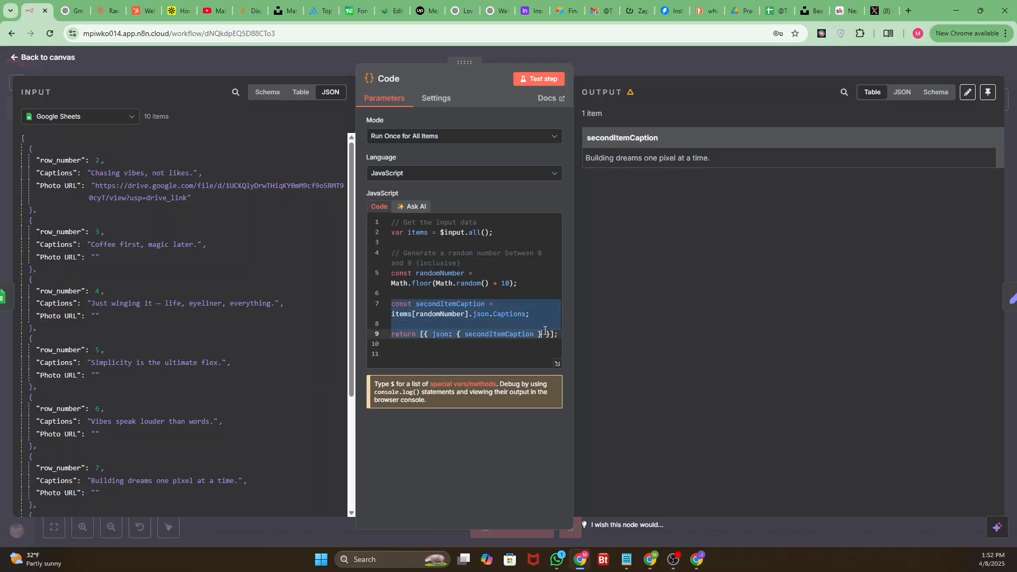
left_click(555, 334)
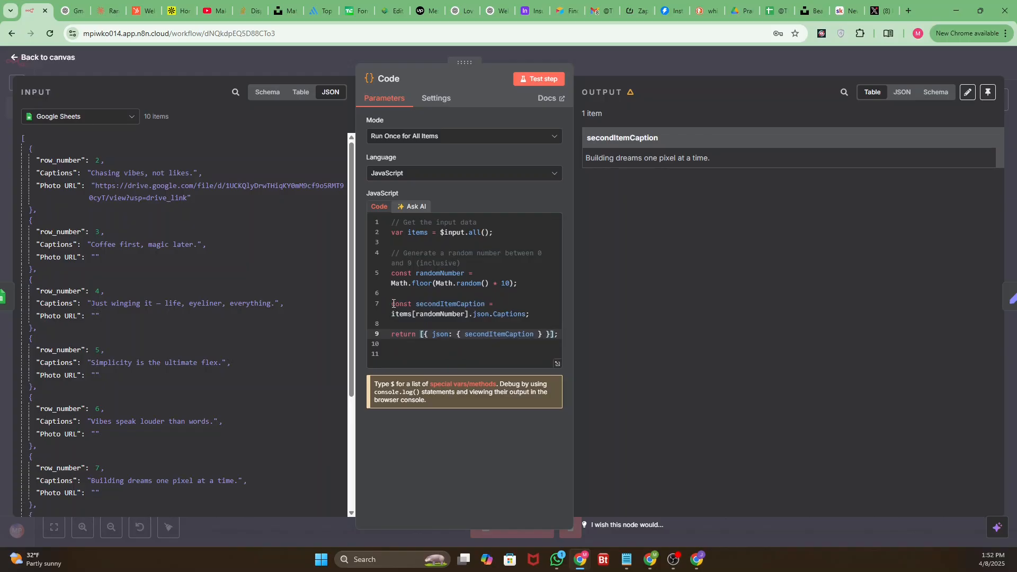
left_click_drag(393, 305, 560, 334)
key("ctrl+c")
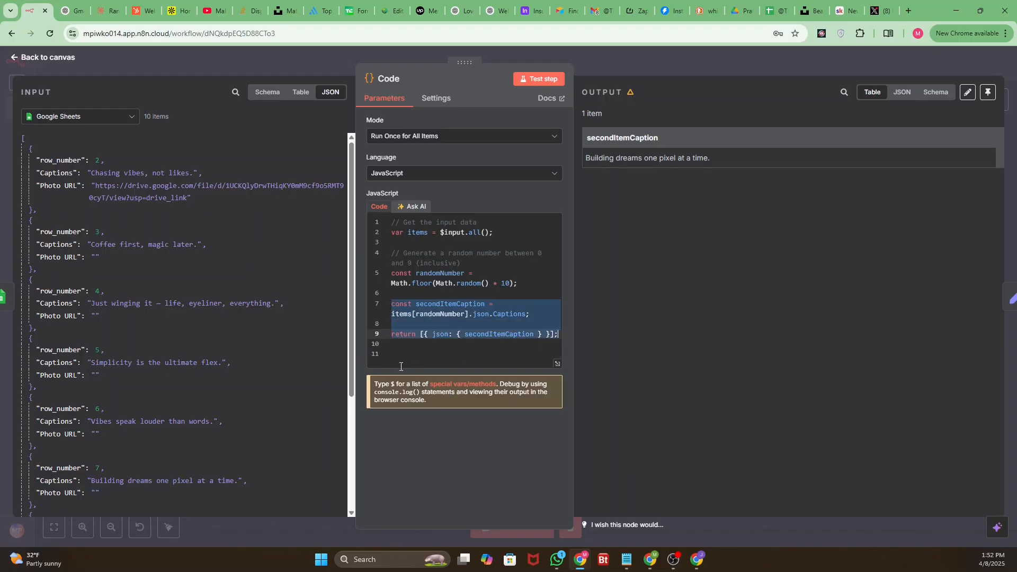
left_click(401, 367)
key("ctrl+v")
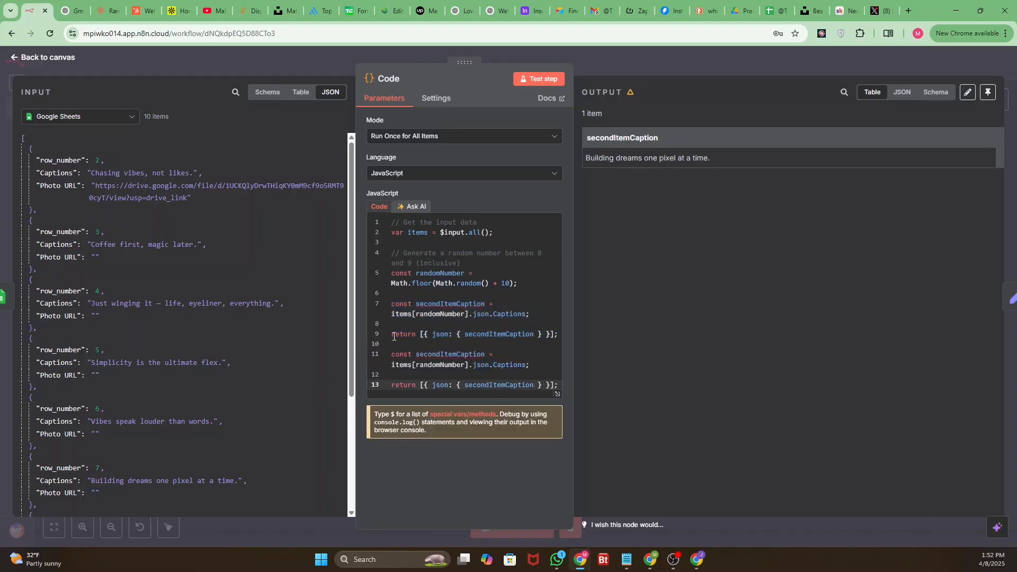
left_click(394, 328)
key("Delete")
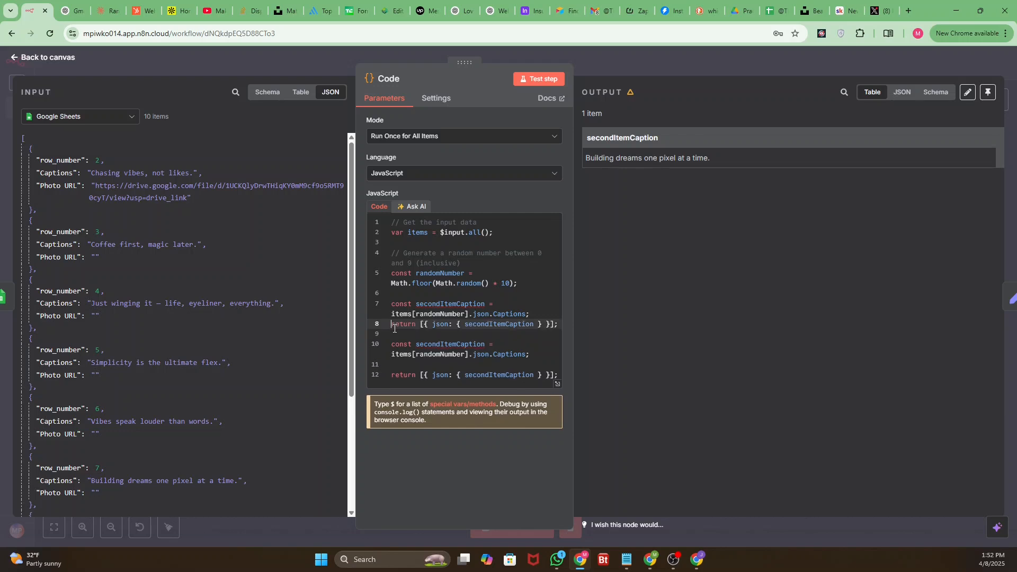
Rename secondItemCaption to randomItemCaption in the first declaration and in its return statement
left_click(437, 304)
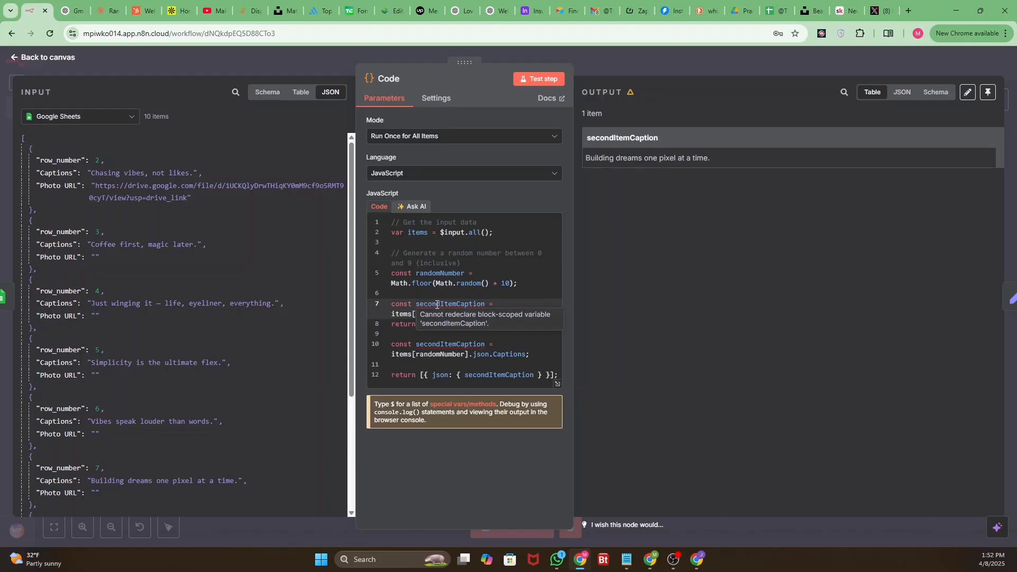
key("ctrl+shift+Left")
type("random")
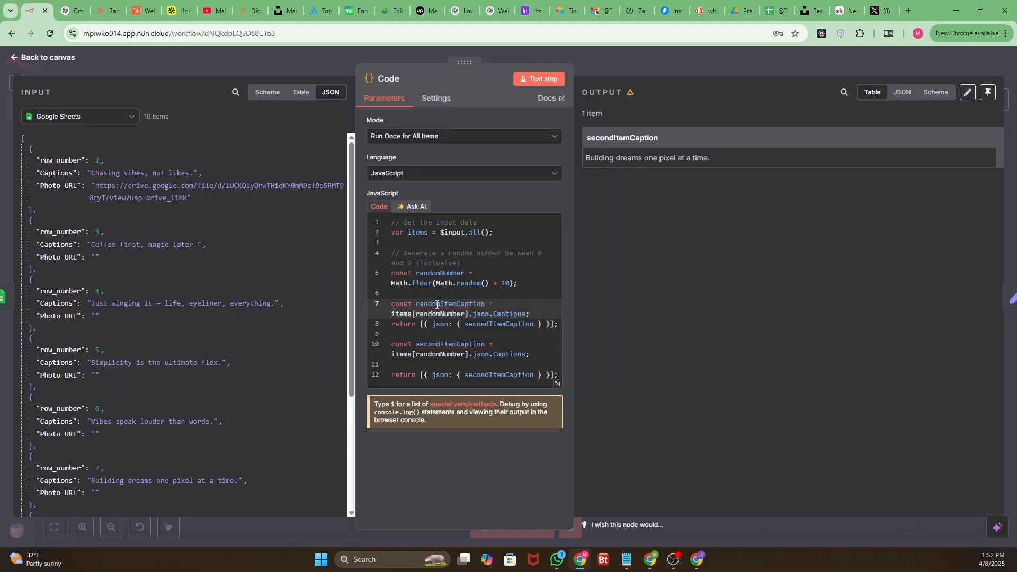
left_click(488, 324)
key("ctrl+shift+Left")
type("rabdi")
key("BackSpace")
key("BackSpace")
key("BackSpace")
type("ndom")
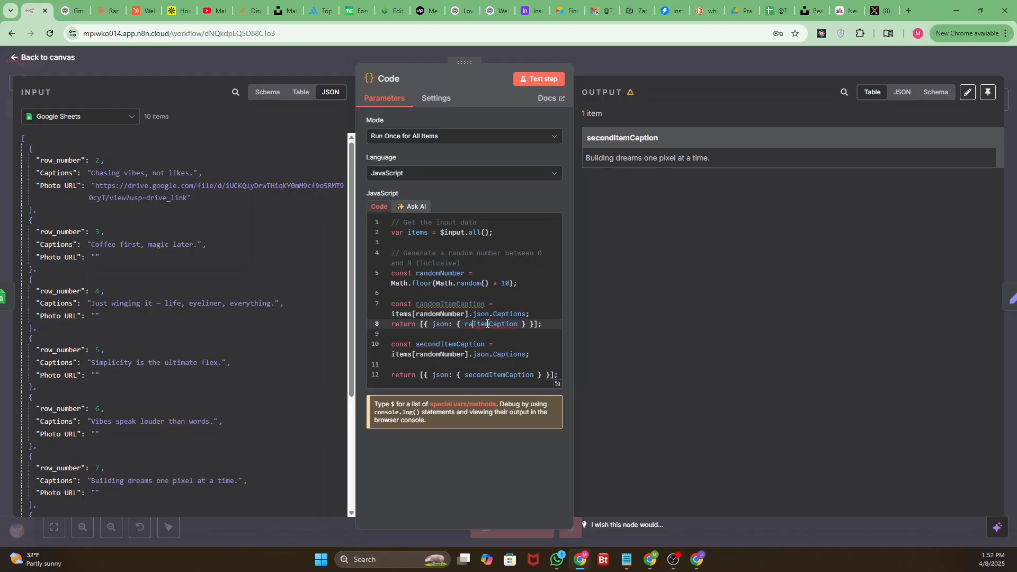
Rename the variable in the second, duplicated declaration to randomImageURL
left_click(404, 345)
double_click(405, 345)
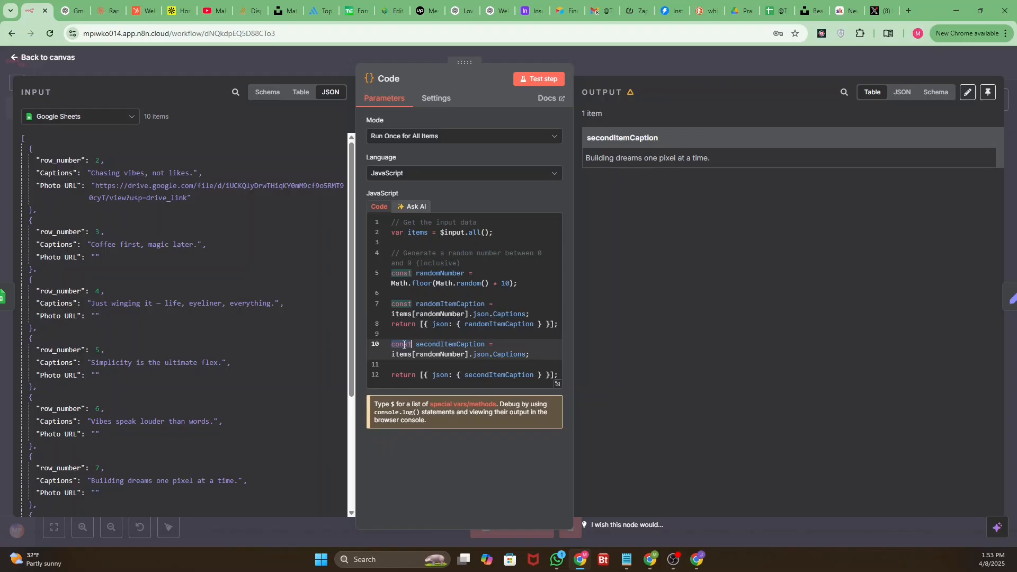
left_click(435, 345)
double_click(436, 345)
type("randomItemCaption")
double_click(436, 345)
key("BackSpace")
key("ctrl+z")
key("BackSpace")
key("BackSpace")
key("BackSpace")
key("BackSpace")
key("BackSpace")
key("BackSpace")
key("BackSpace")
key("BackSpace")
key("BackSpace")
Make the last return statement output randomImageURL instead of secondItemCaption
key("BackSpace")
key("BackSpace")
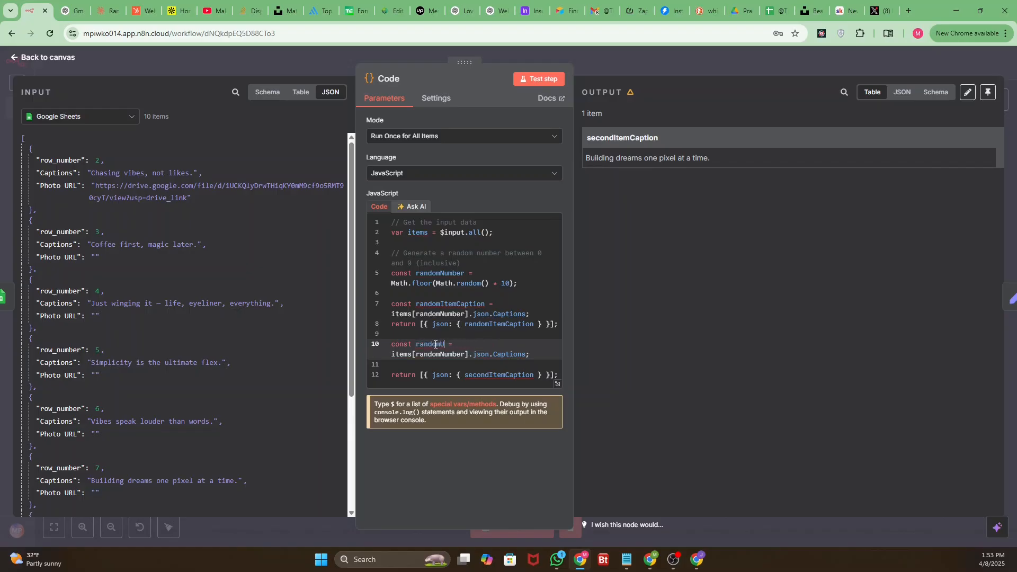
type("ImageURL")
double_click(535, 374)
key("BackSpace")
type("randomImageUR")
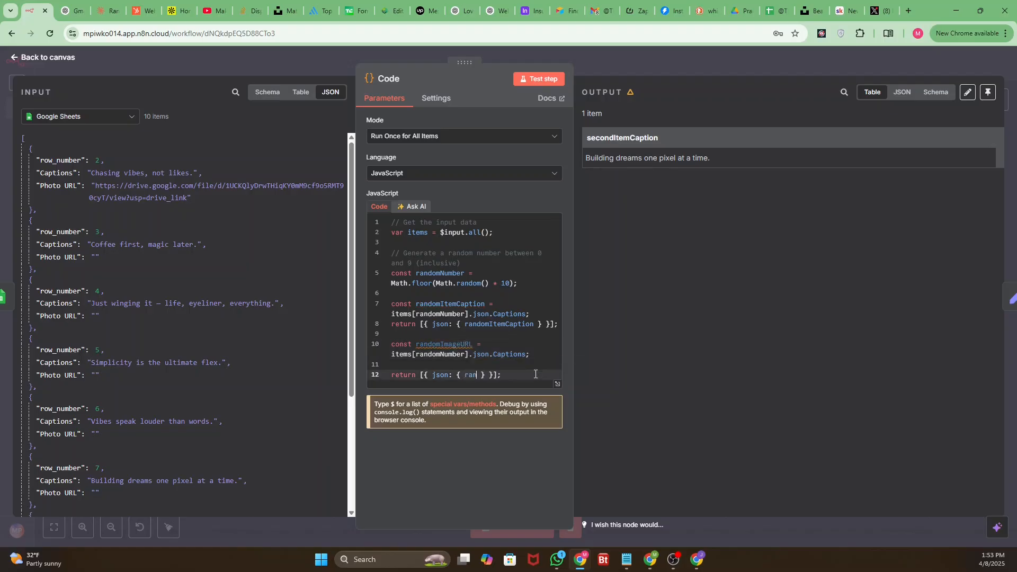
type("L")
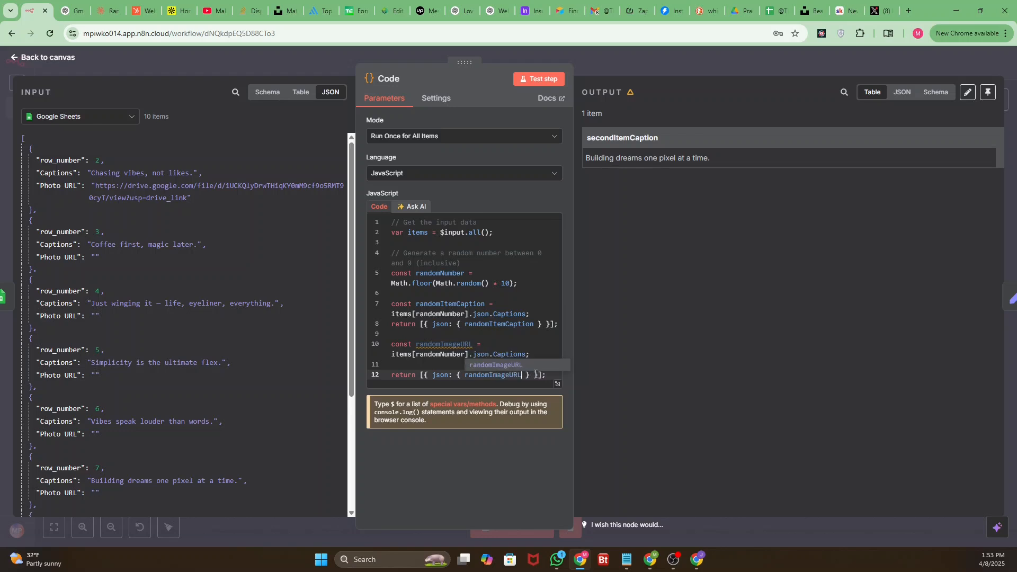
Add the statement return [{ json: {items }}] directly below the line that reads the input data
double_click(510, 354)
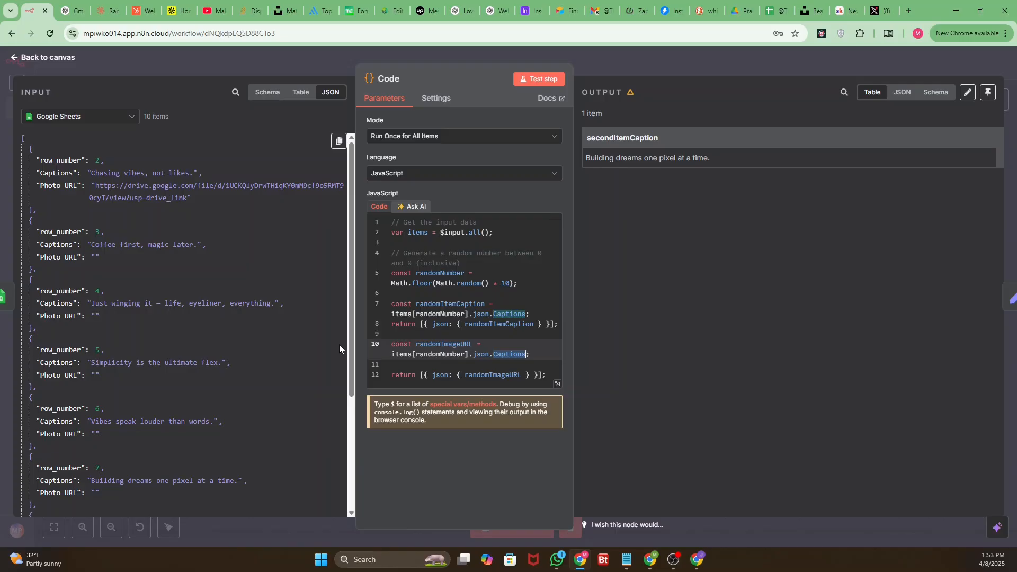
left_click(495, 305)
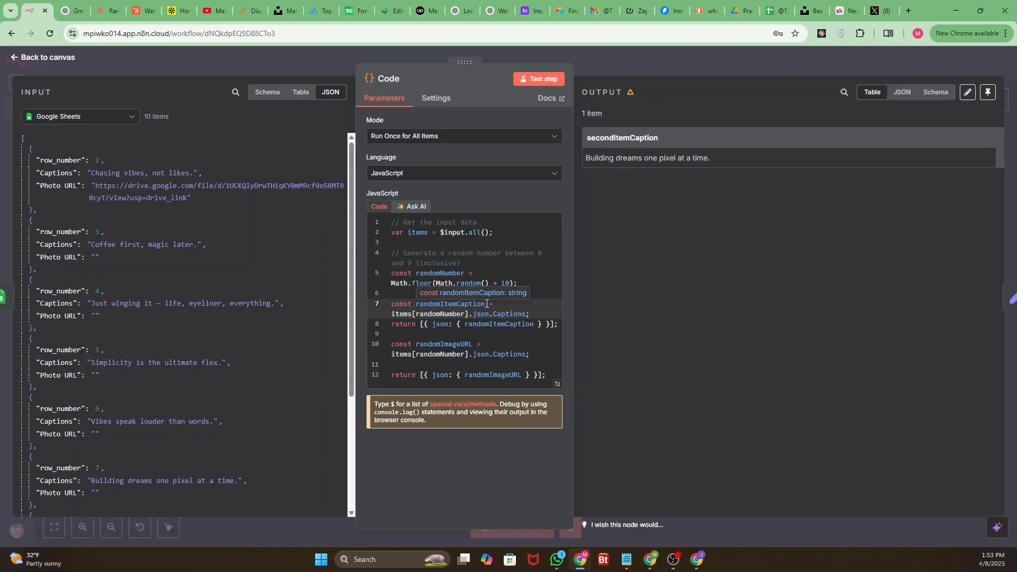
left_click(527, 285)
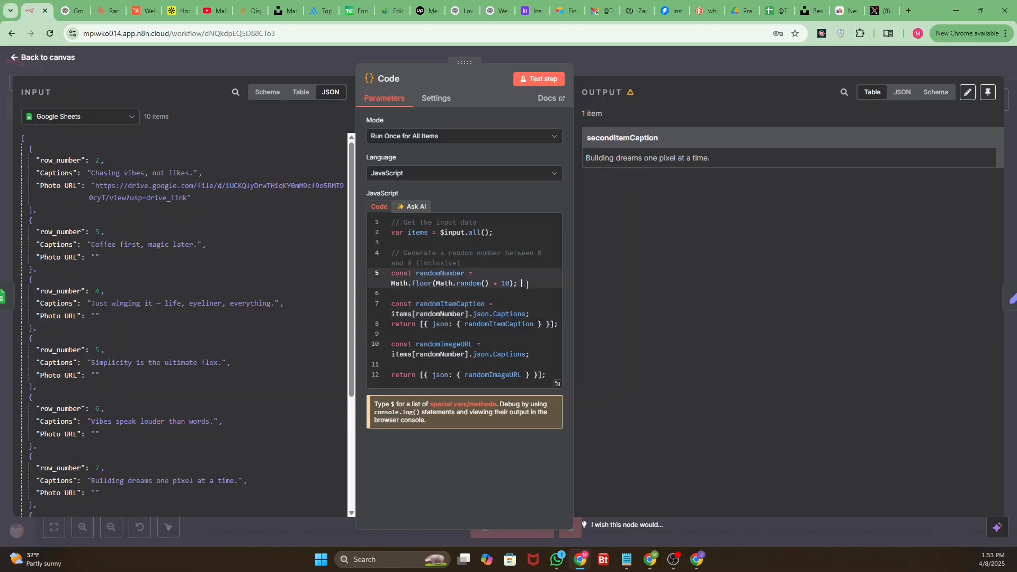
left_click(448, 243)
key("Return")
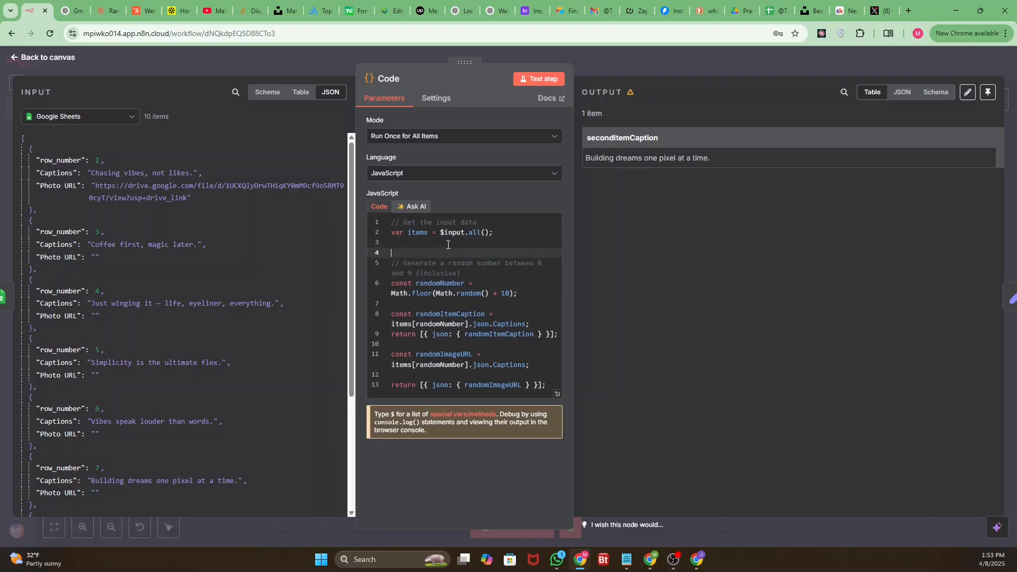
type("return [{ json: {randomI")
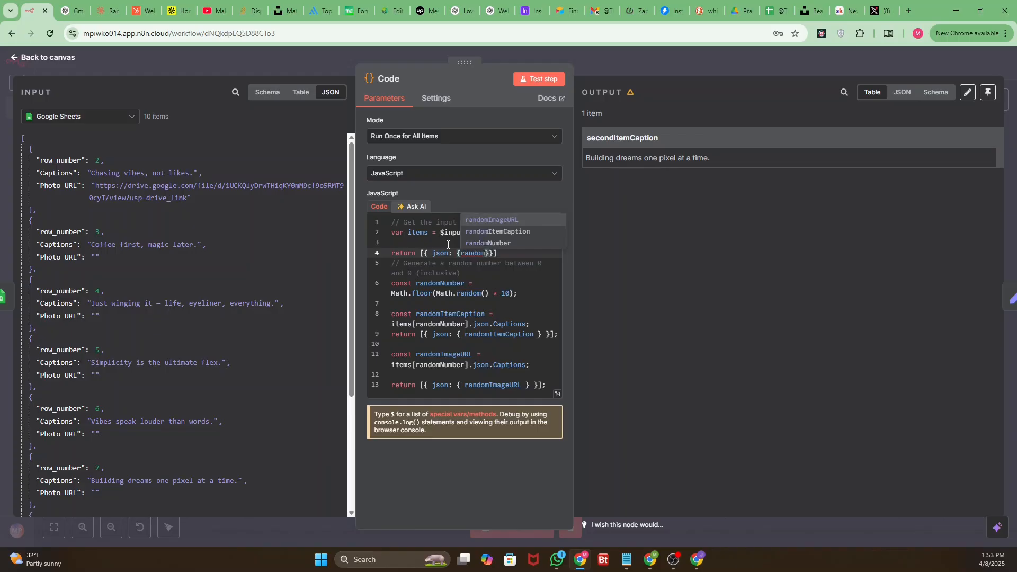
type("te")
key("ctrl+BackSpace")
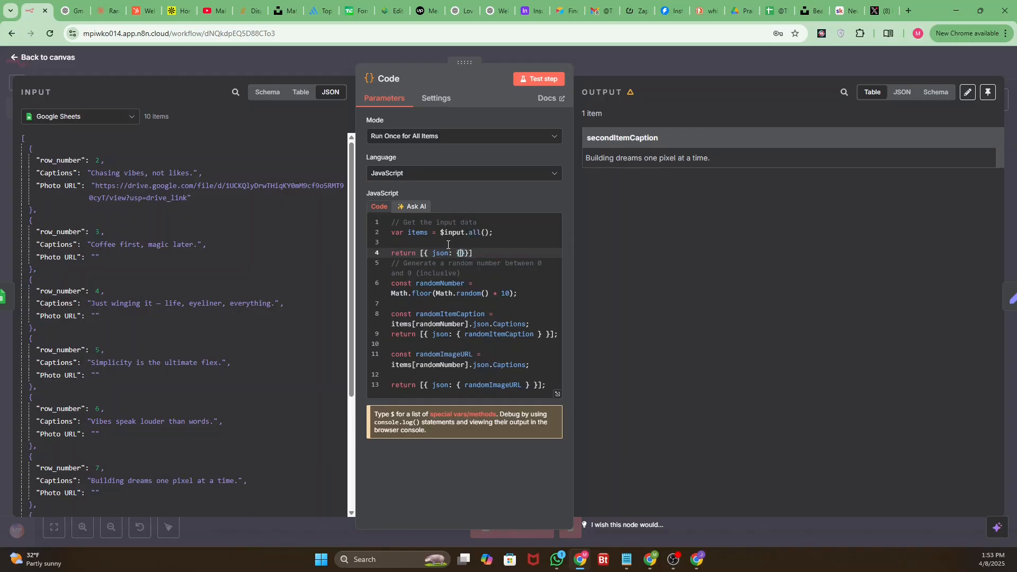
type("items")
Test the Code node and examine the photo URL field name in the returned items
left_click(542, 81)
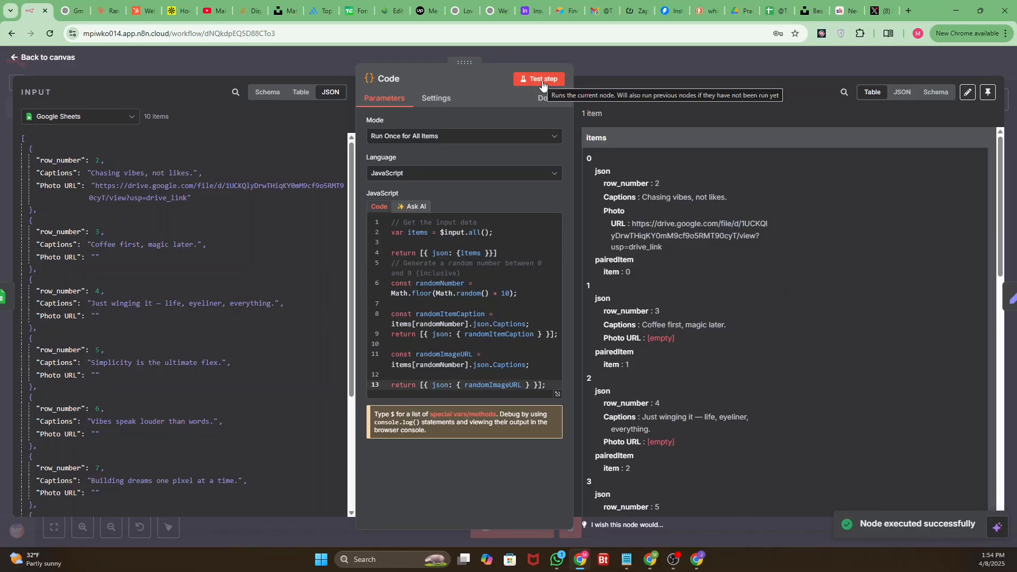
scroll(746, 180, "down", 10)
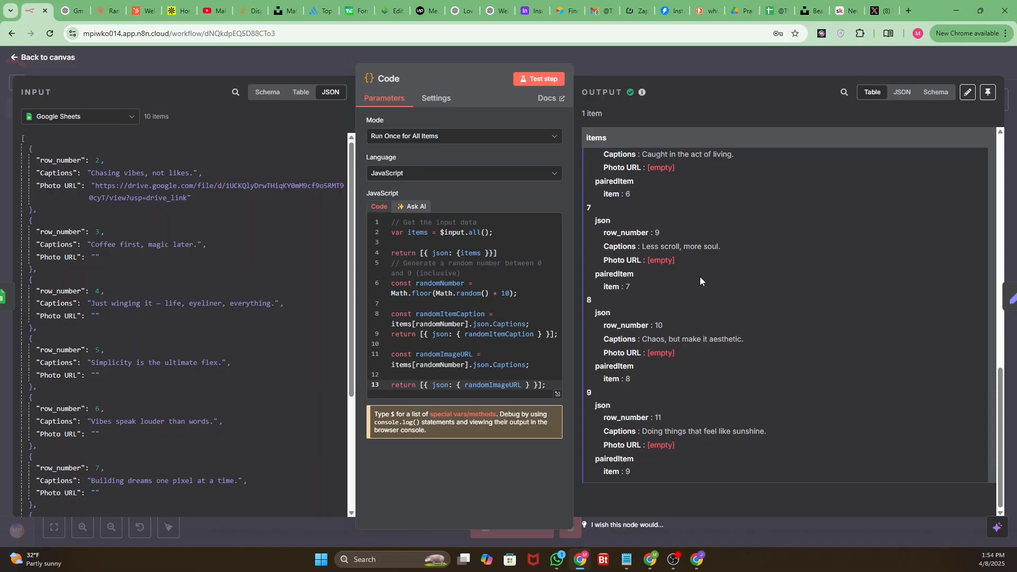
scroll(701, 277, "up", 5)
scroll(700, 277, "up", 4)
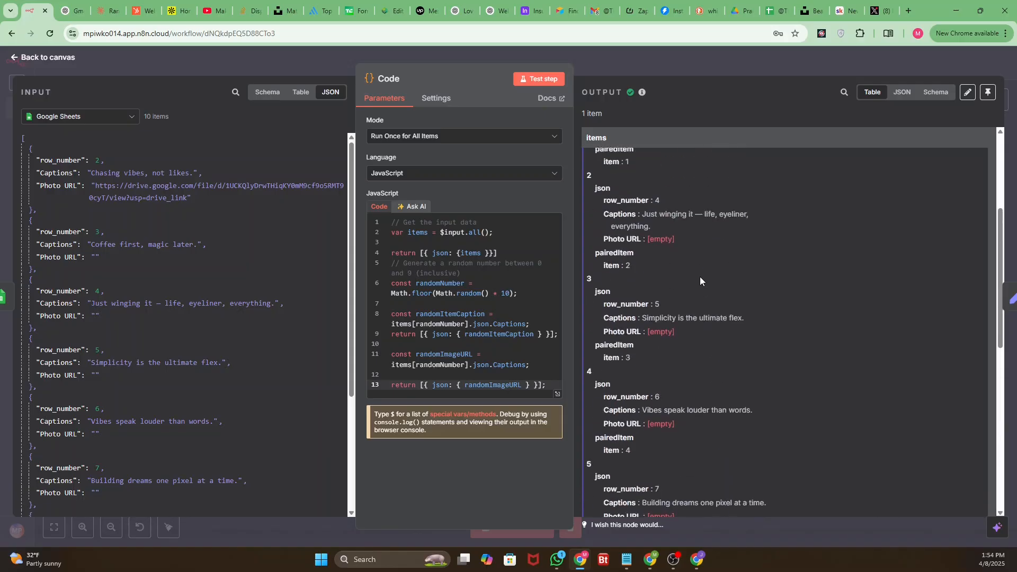
scroll(701, 276, "up", 4)
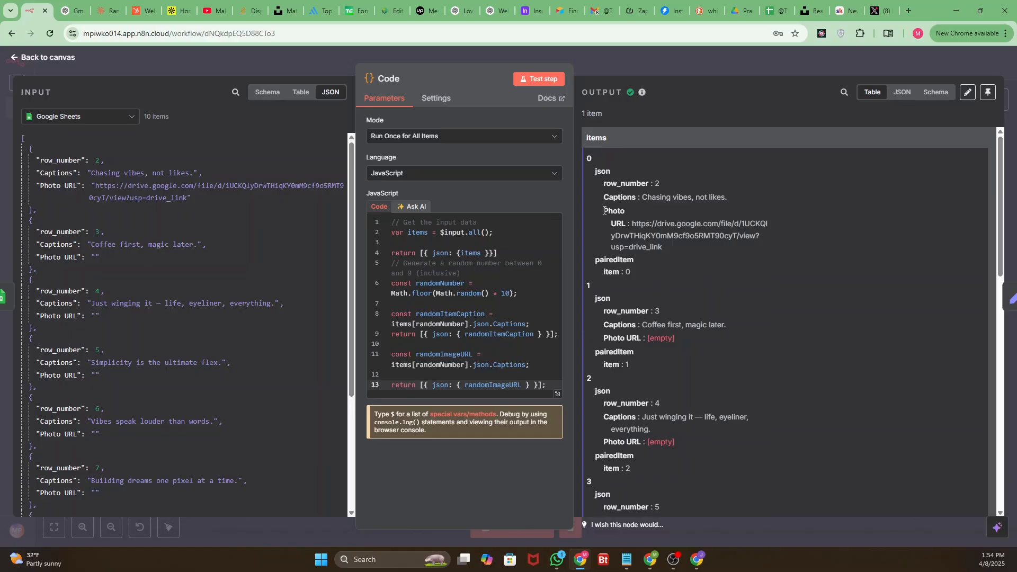
left_click(623, 225)
left_click_drag(608, 340, 639, 344)
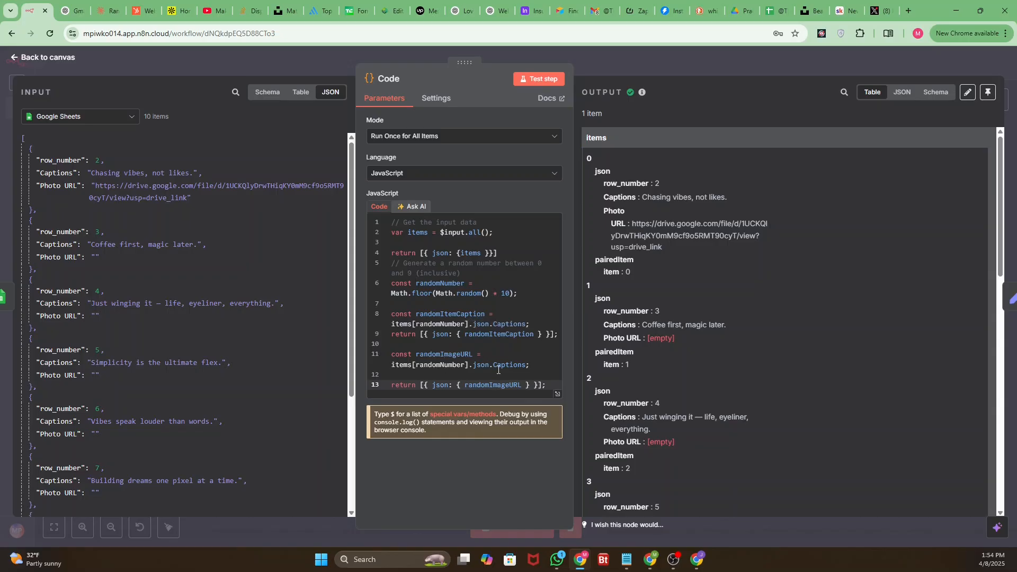
Remove the Captions property from the randomImageURL expression, trying Photo URL in its place and clearing it again
left_click(528, 363)
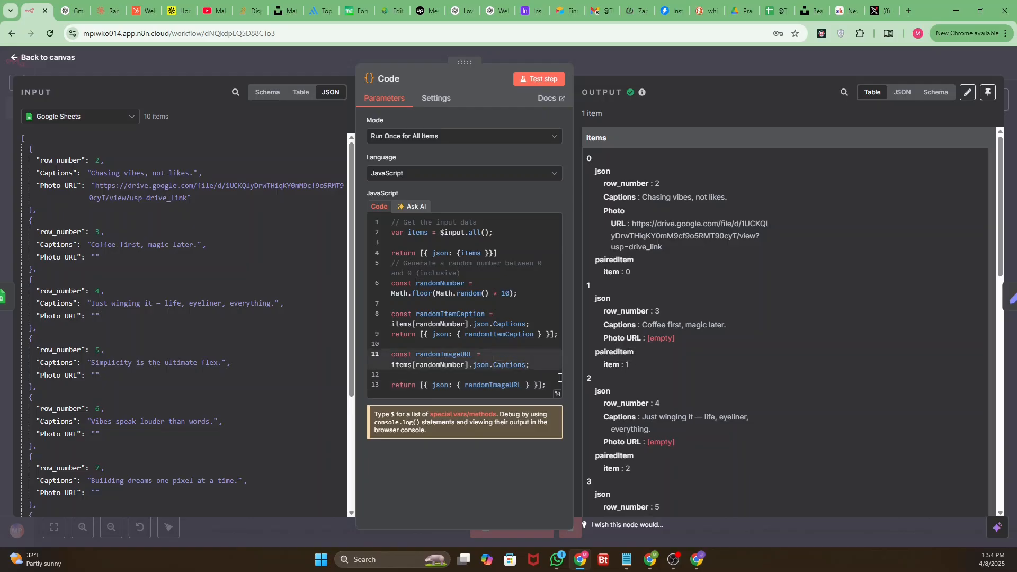
key("ctrl+BackSpace")
type("Photo URL")
key("BackSpace")
key("BackSpace")
key("BackSpace")
key("BackSpace")
key("BackSpace")
key("BackSpace")
key("BackSpace")
key("BackSpace")
key("BackSpace")
Insert the Photo URL input field reference on the line below the randomImageURL expression and delete that line again
left_click_drag(61, 316, 453, 375)
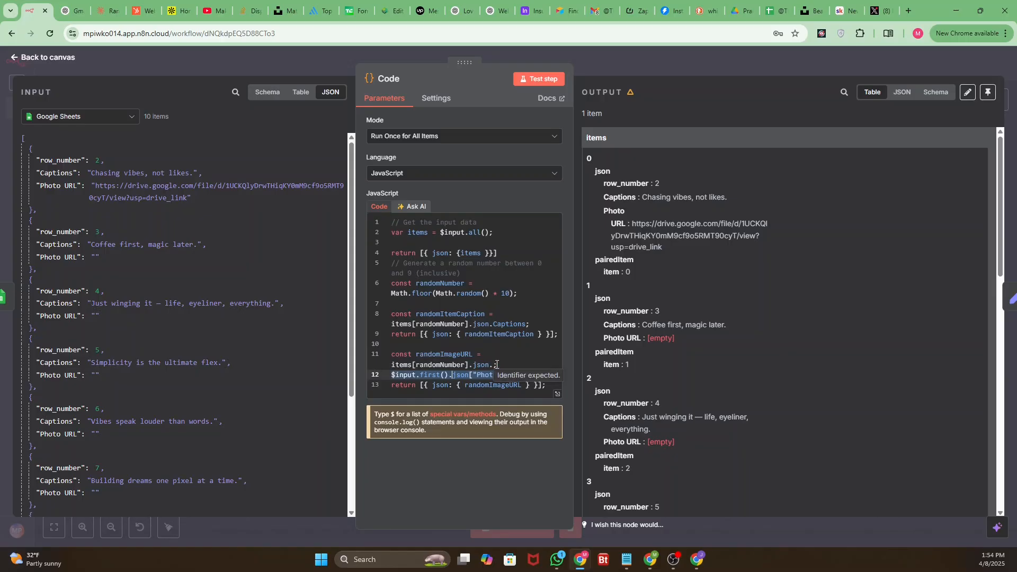
left_click_drag(497, 366, 541, 374)
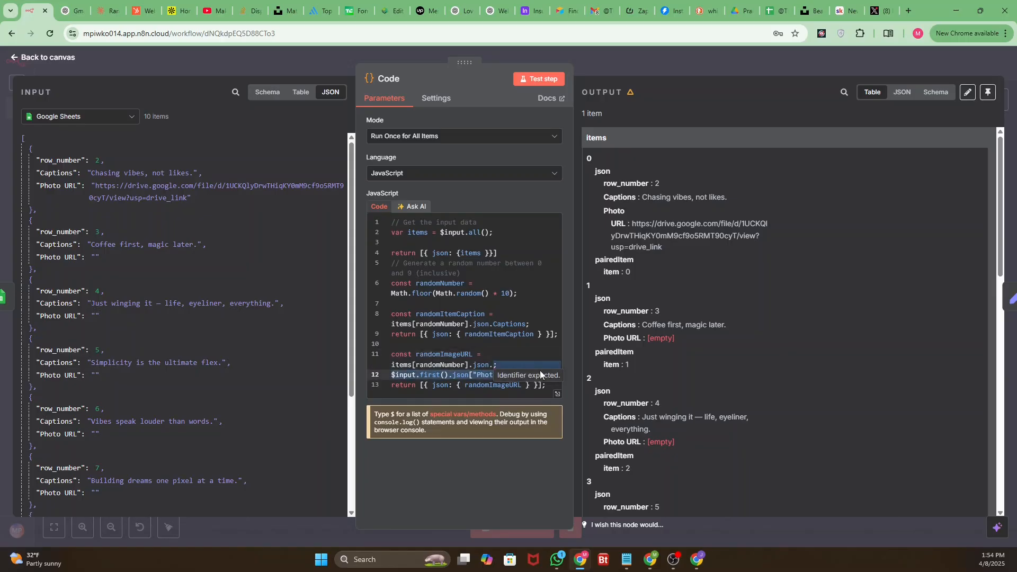
left_click(494, 365)
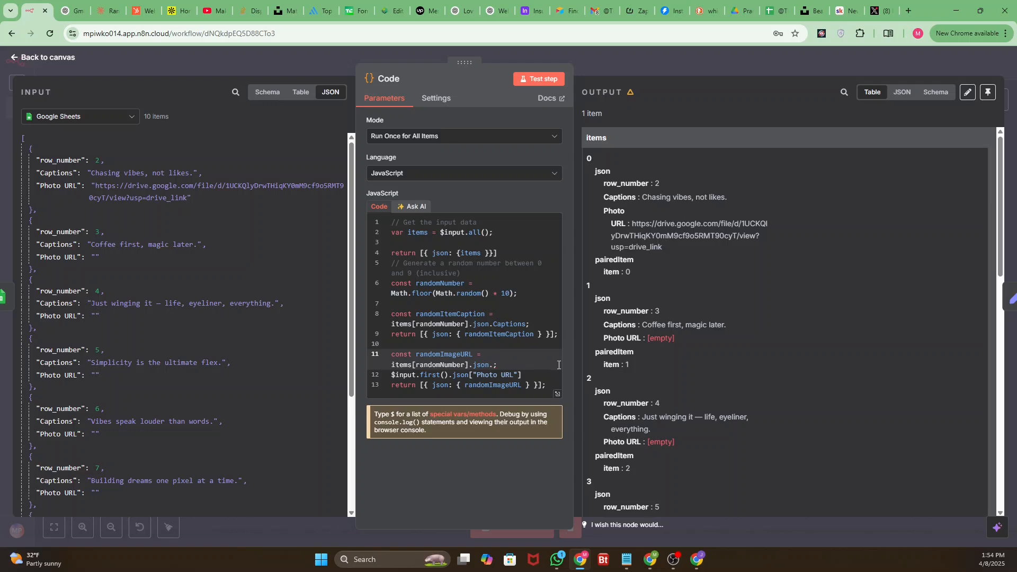
key("Down")
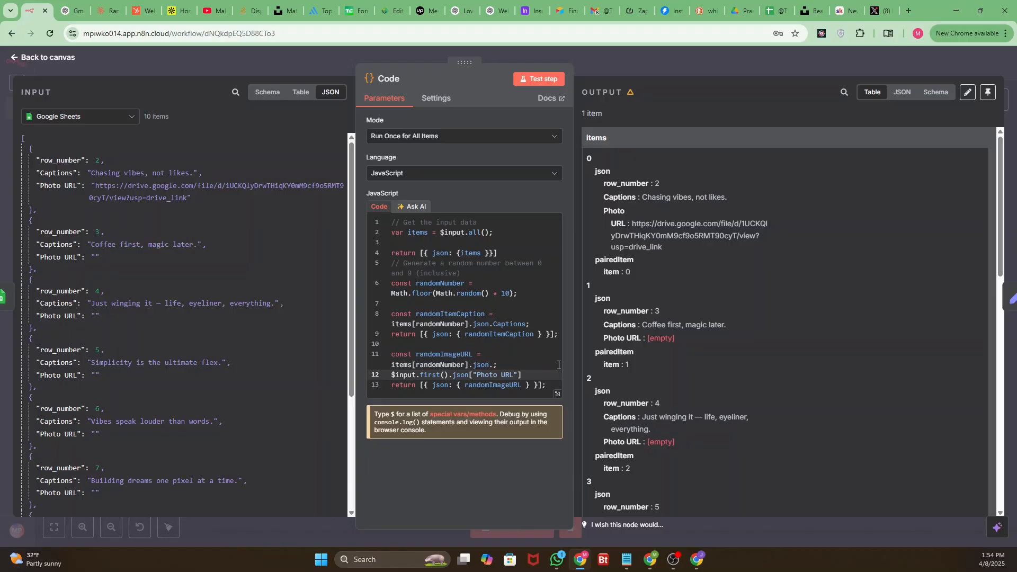
key("End")
key("ctrl+shift+Left")
key("ctrl+shift+Left")
key("ctrl+shift+Left")
key("ctrl+shift+Left")
key("ctrl+shift+Left")
key("BackSpace")
key("ctrl+shift+k")
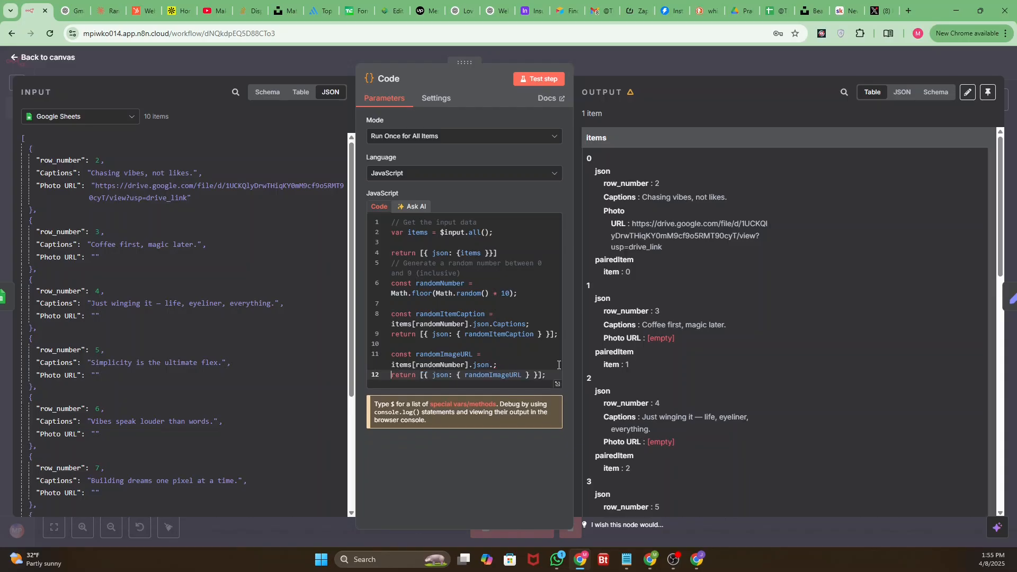
Complete the randomImageURL expression as items[randomNumber].json["Photo URL"] and leave a blank line before its return statement
key("Return")
key("Up")
key("Up")
key("Right")
key("Right")
key("Right")
key("Right")
key("Right")
key("Right")
type(".")
key("BackSpace")
type("[\"Photo URL\"]")
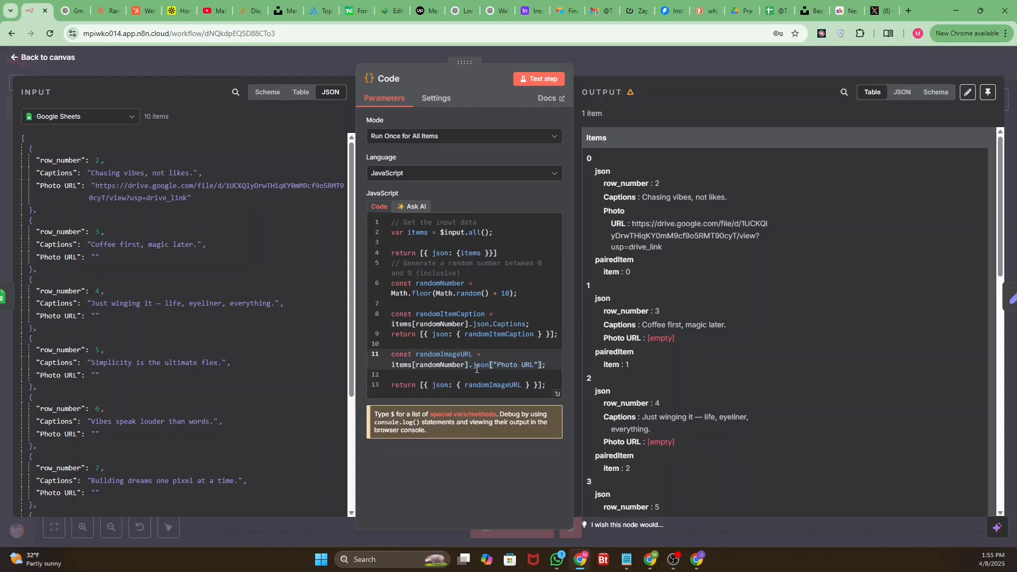
Comment out the return [{ json: {items }}] statement below the line that reads the input data
left_click(449, 385)
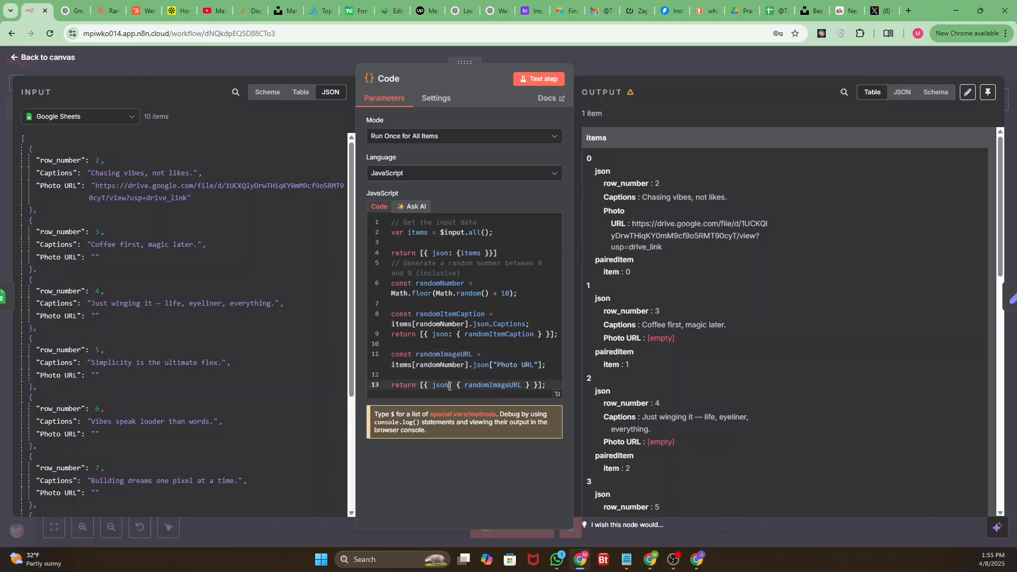
left_click(391, 252)
type("//")
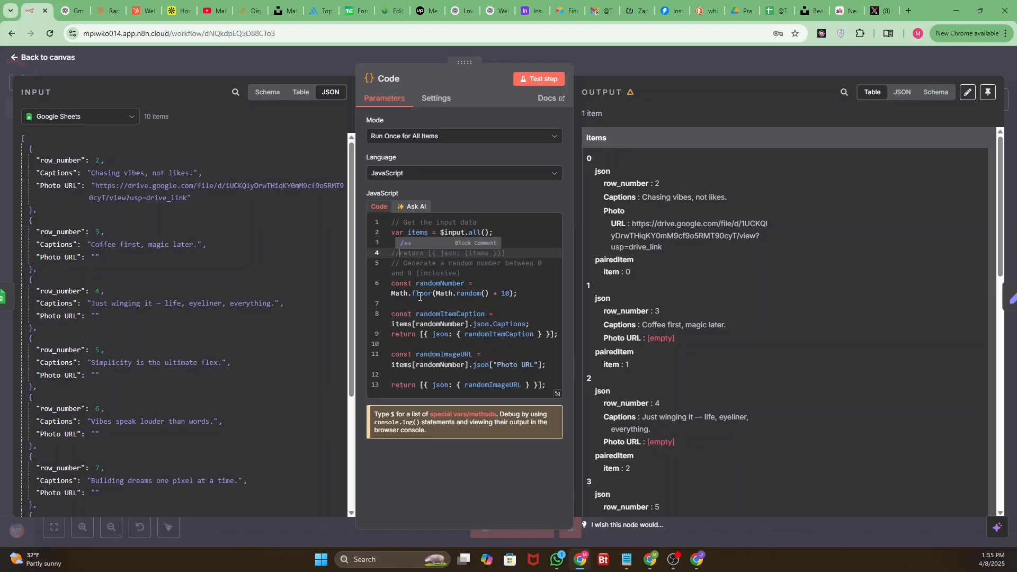
left_click(394, 335)
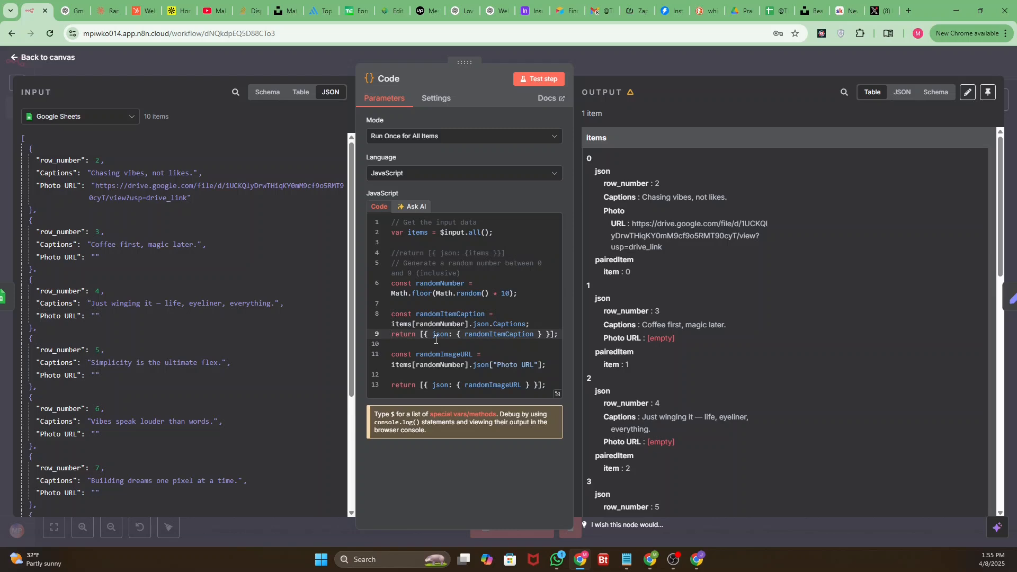
type("//")
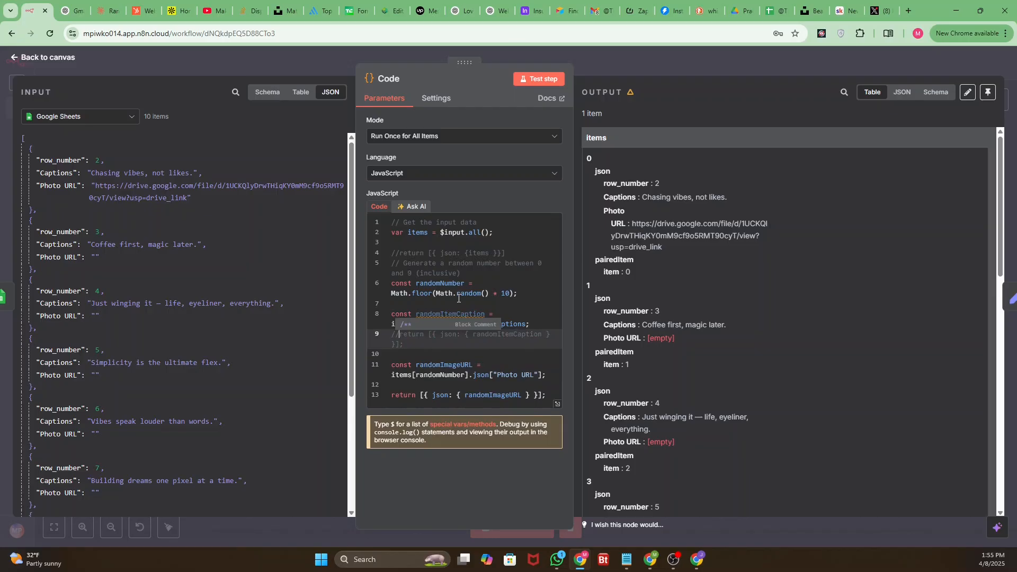
key("BackSpace")
key("BackSpace")
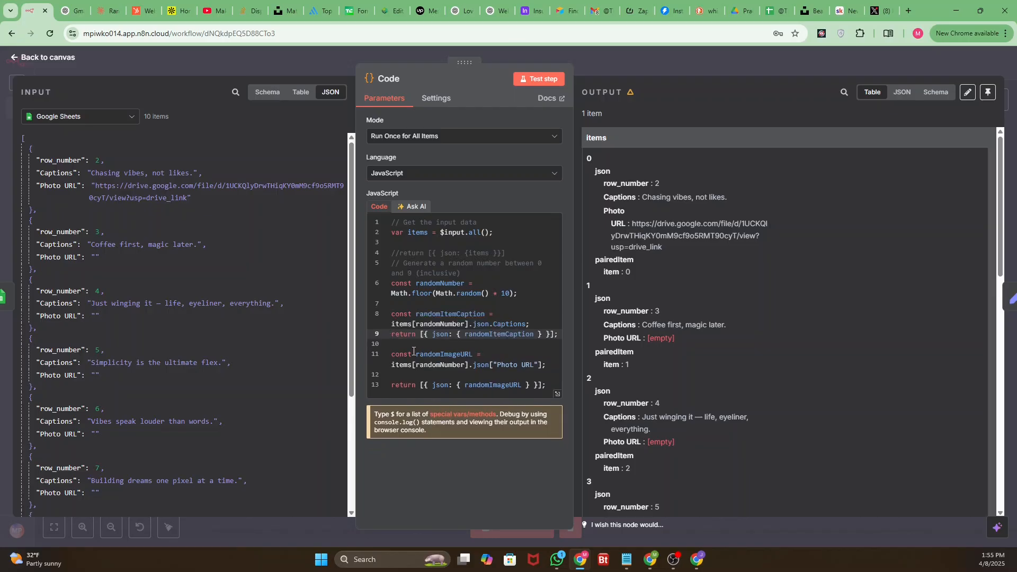
Test the Code node, and comment out the randomItemCaption declaration and its return statement
left_click(526, 81)
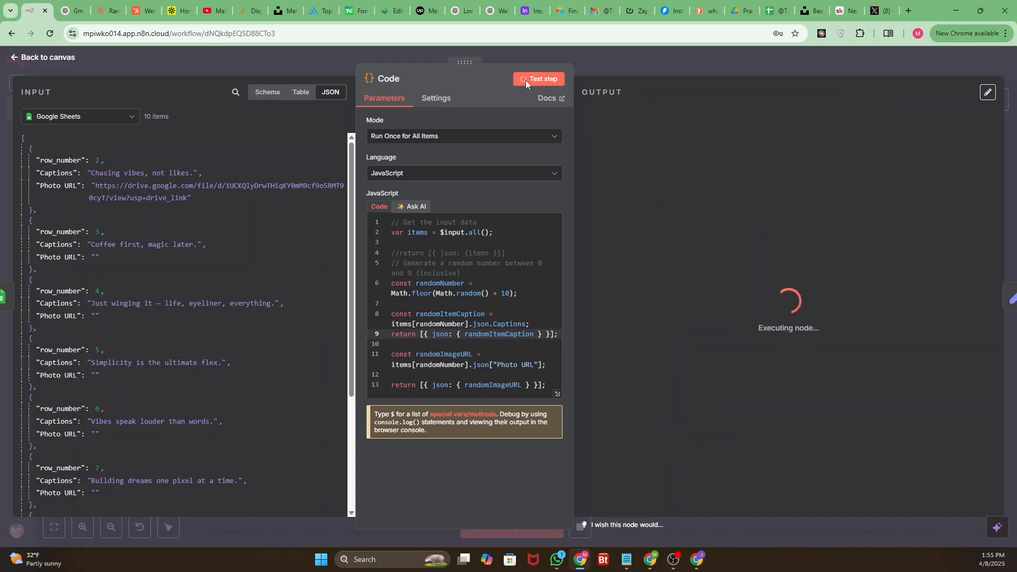
left_click(390, 315)
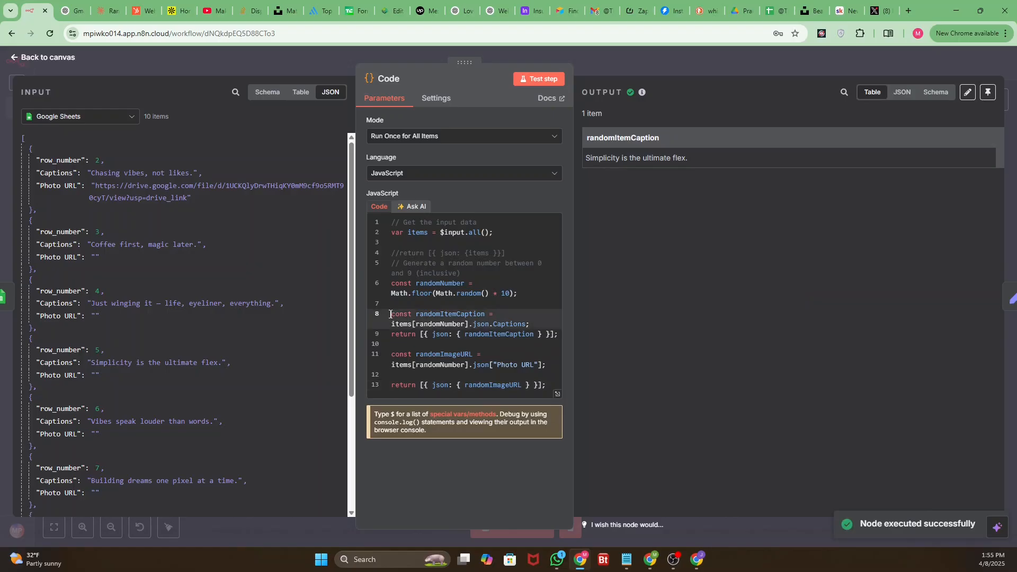
type("//")
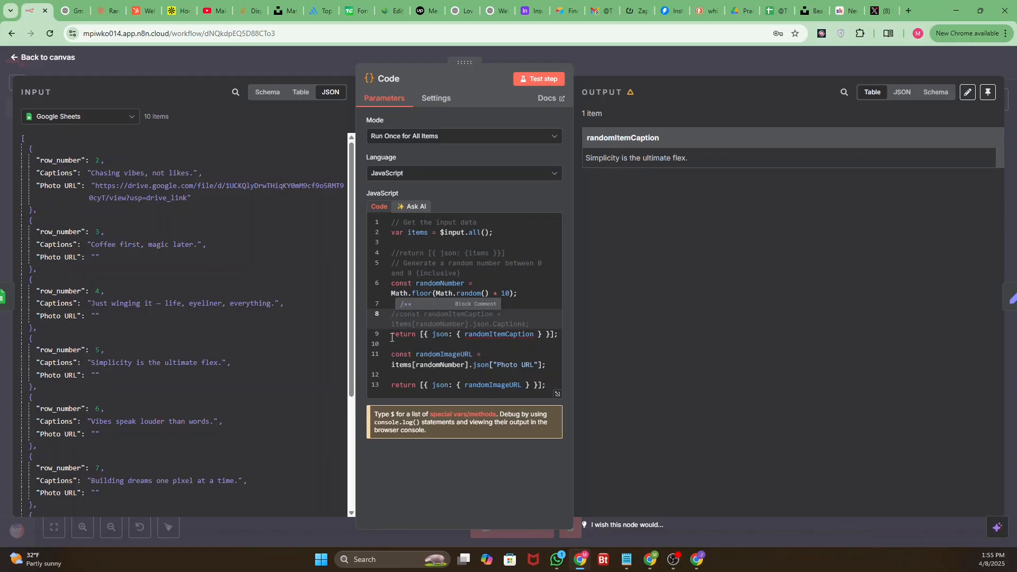
left_click(392, 336)
type("//")
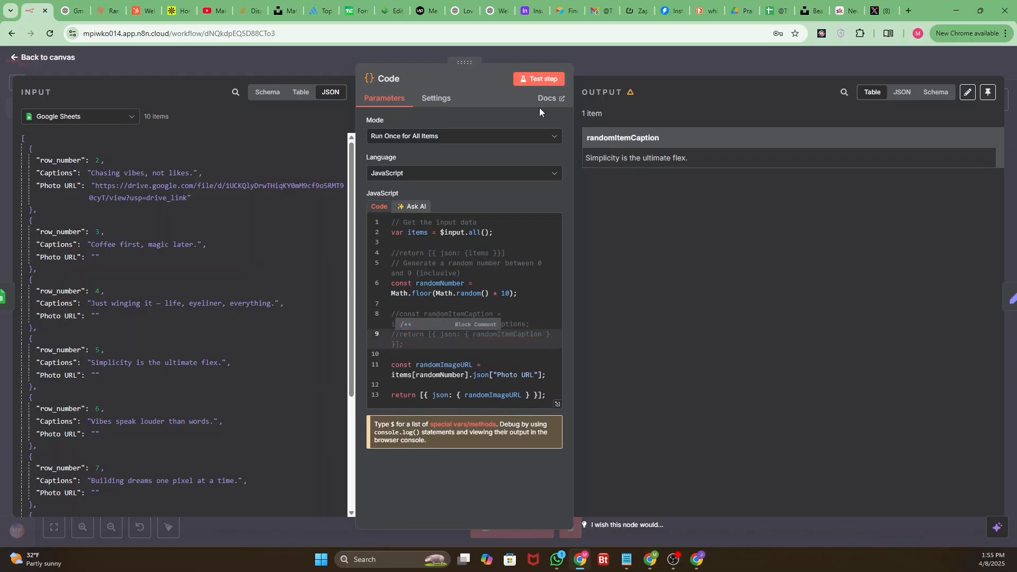
Test the Code node with only randomImageURL returned and examine the Photo URL values in the input rows
left_click(538, 78)
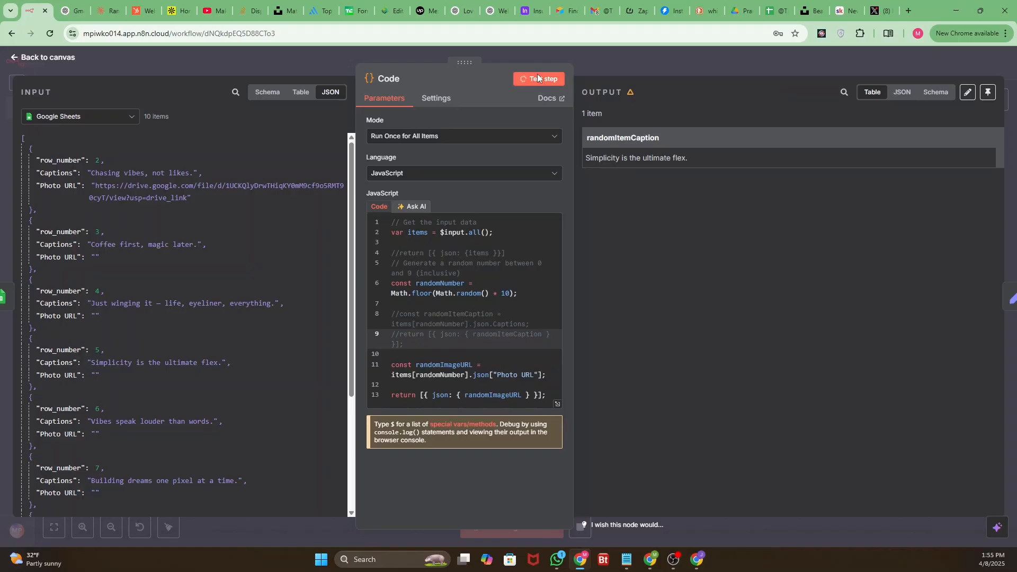
left_click(538, 78)
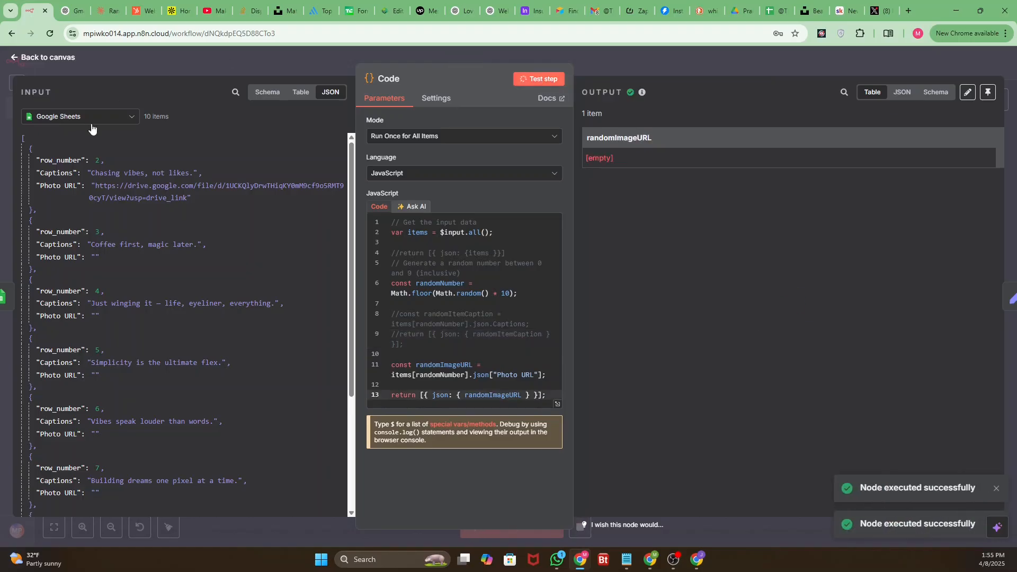
scroll(167, 362, "down", 1)
scroll(166, 363, "down", 5)
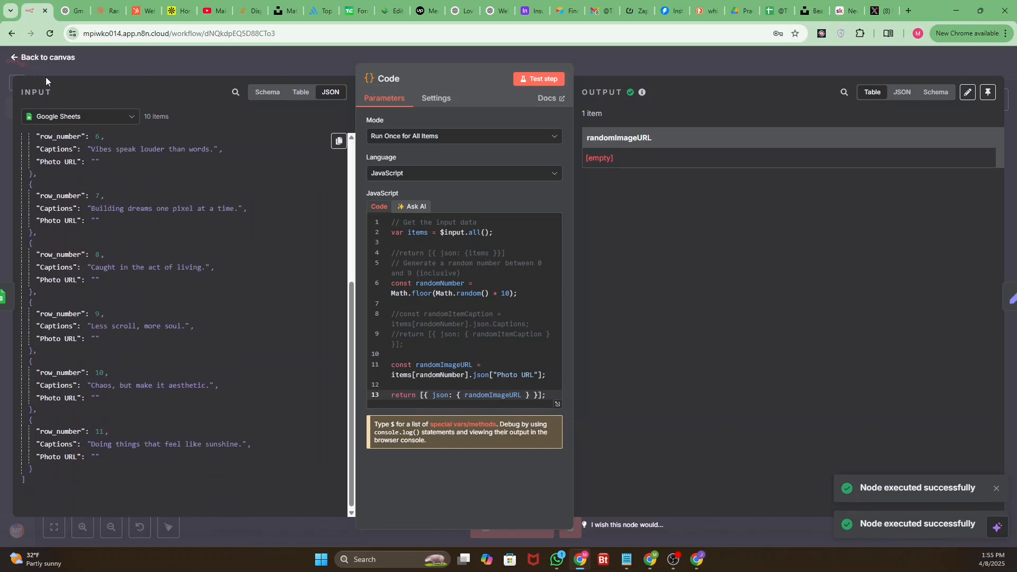
Run the Code node again from the canvas and open it to check the randomImageURL output
left_click(43, 59)
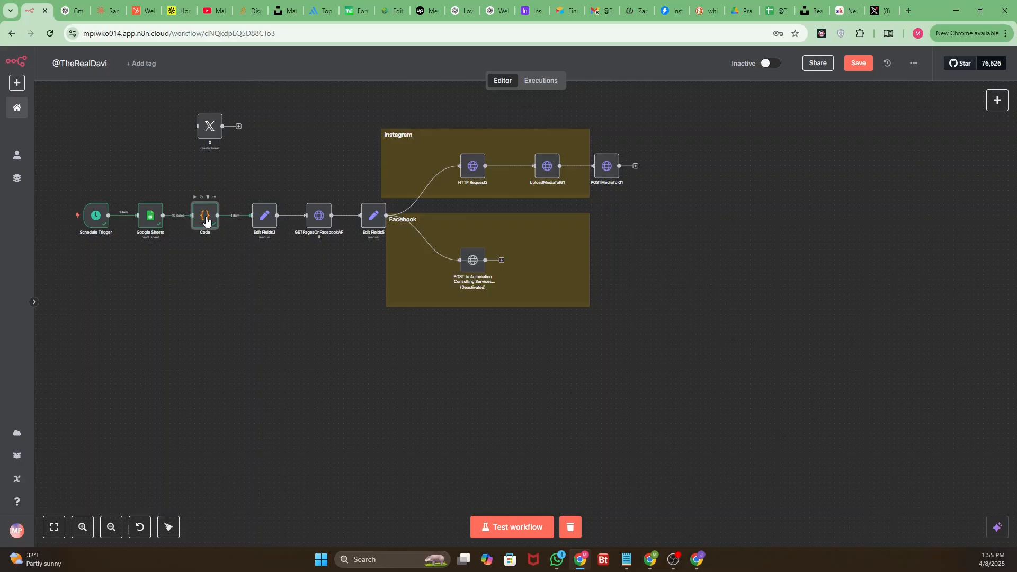
left_click(194, 198)
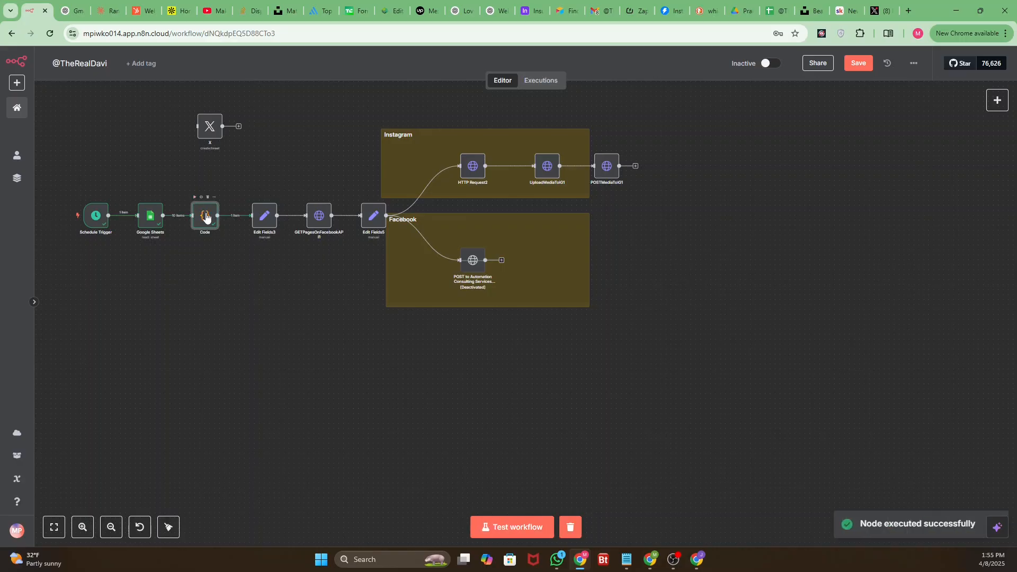
double_click(206, 217)
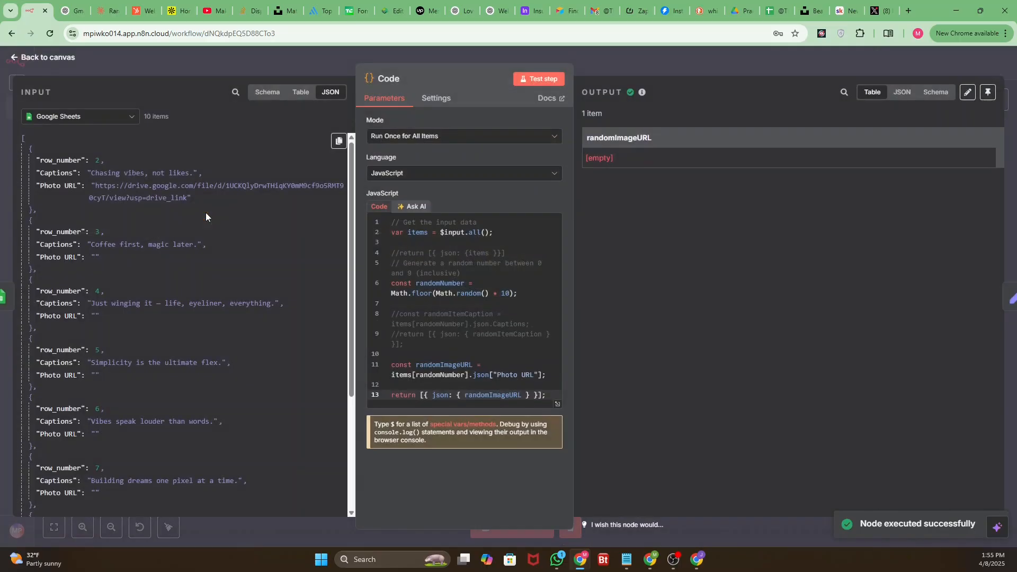
Refresh the sheet rows by running the Google Sheets node on the canvas, and rerun the Code node on them
left_click(28, 58)
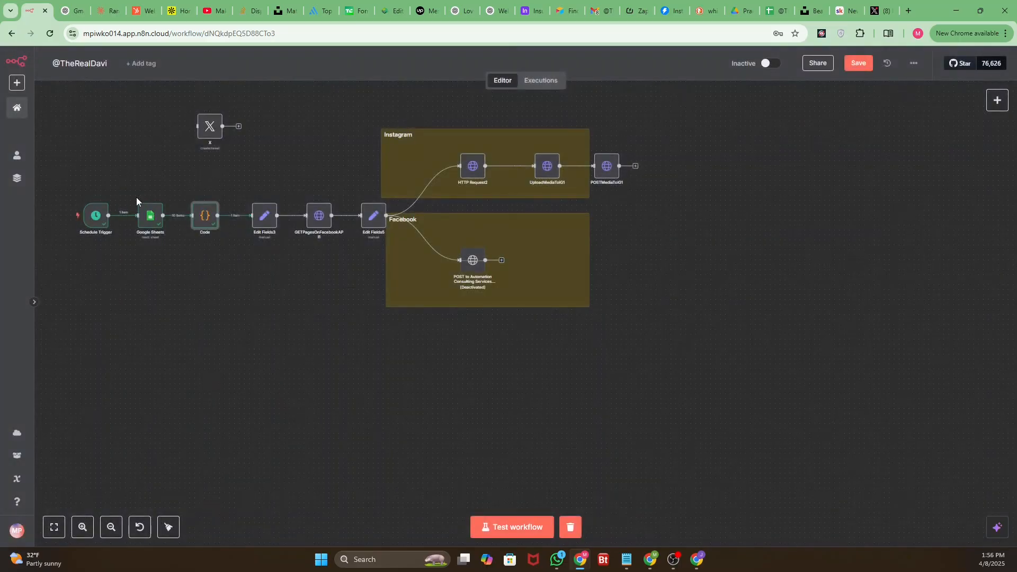
left_click(140, 197)
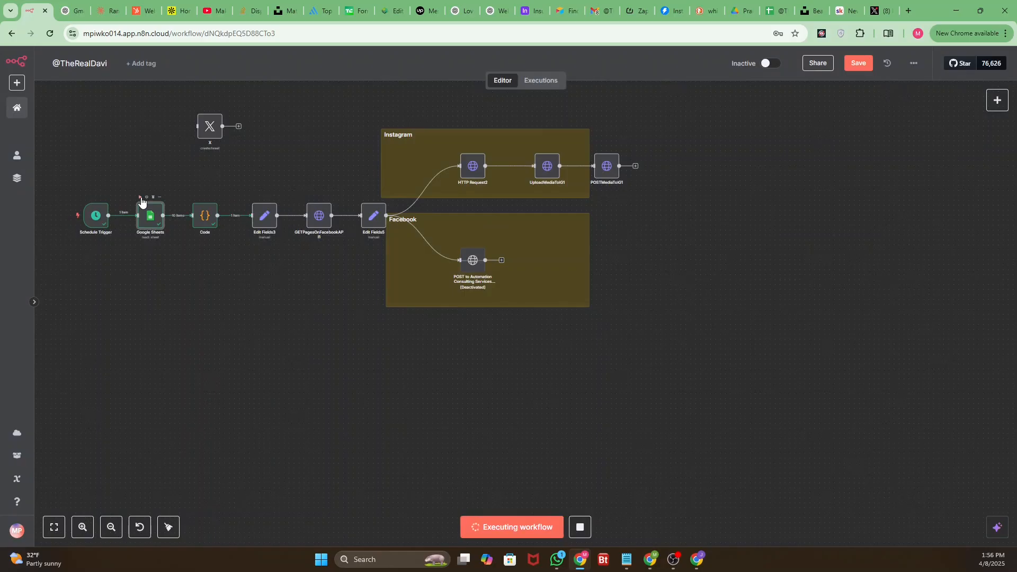
left_click(195, 200)
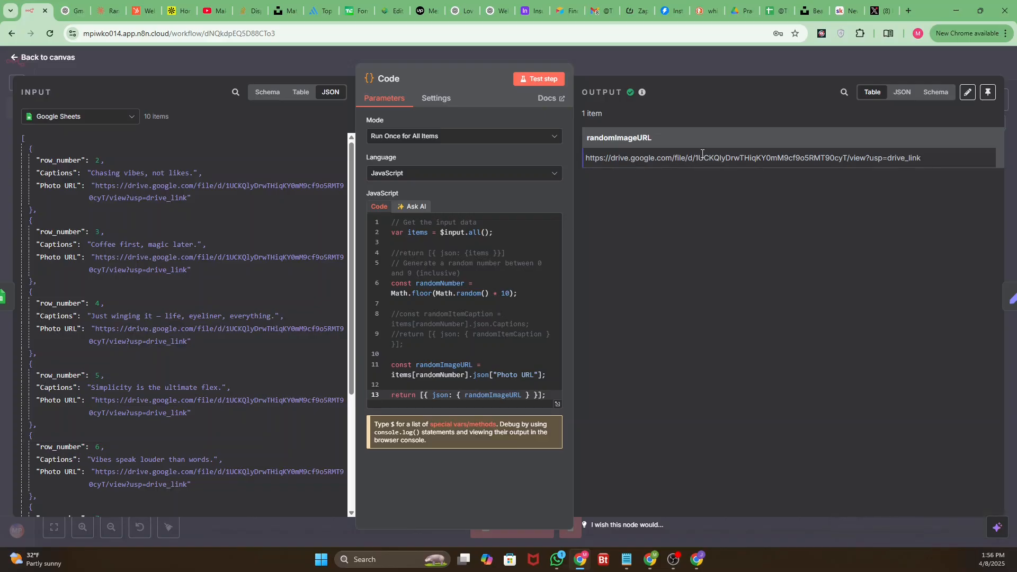
Rename the Code node to GetRandomURL and return to the canvas
left_click(407, 79)
key("Home")
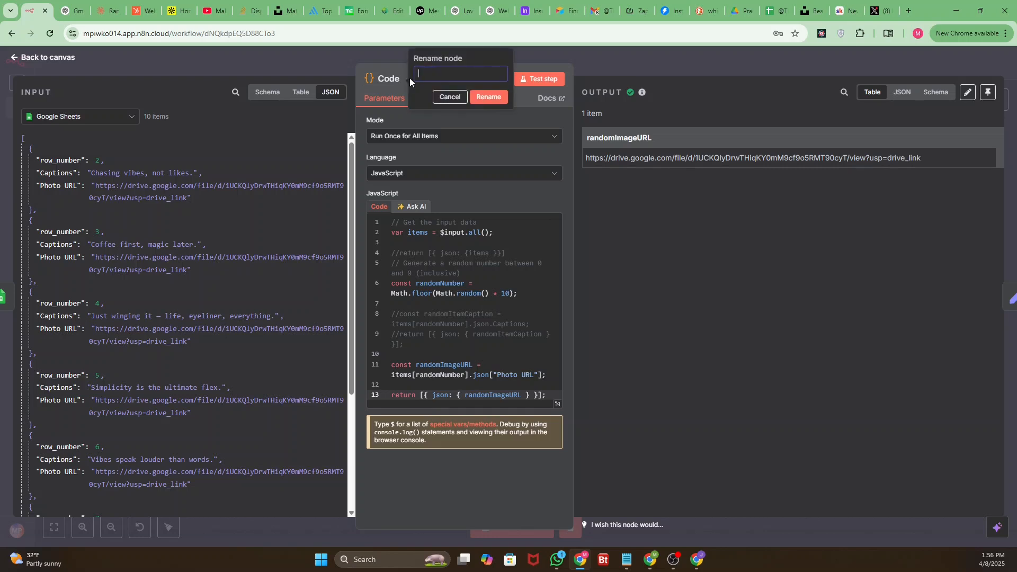
type("GetRandomURL")
left_click(473, 93)
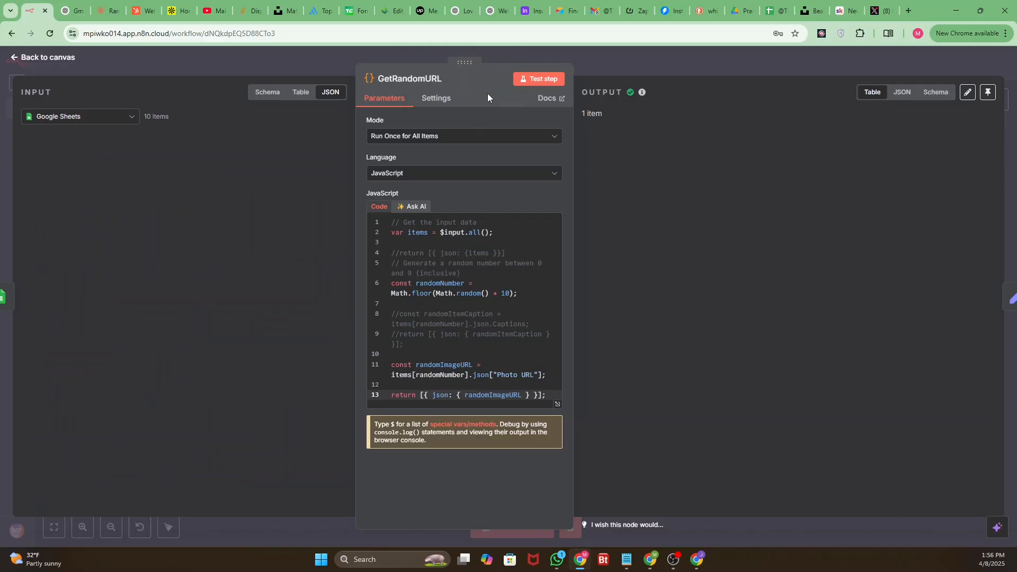
left_click(38, 57)
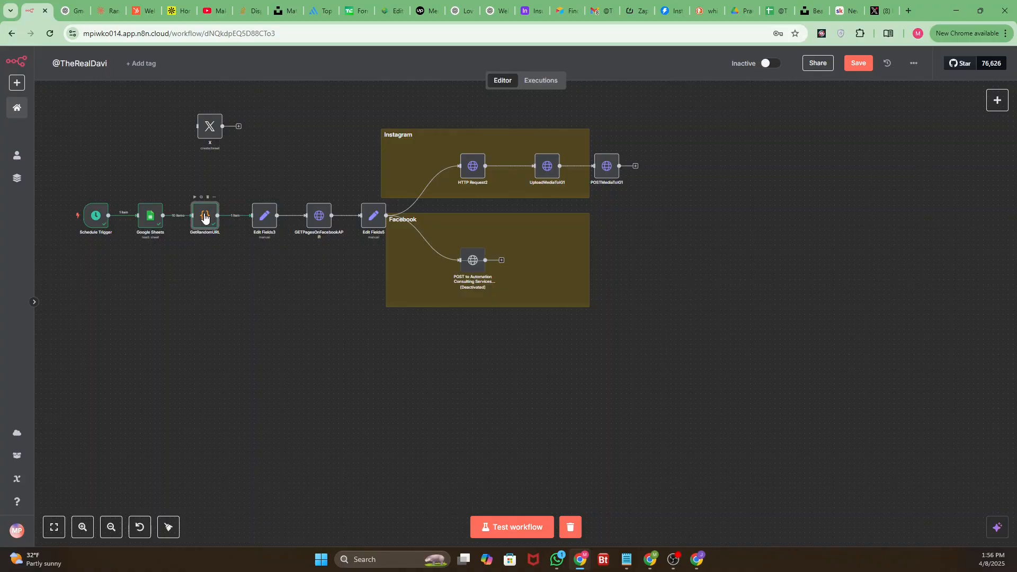
Move the Schedule Trigger and Google Sheets nodes away from GetRandomURL, and place a copy of GetRandomURL just below the gap
left_click_drag(62, 189, 264, 221)
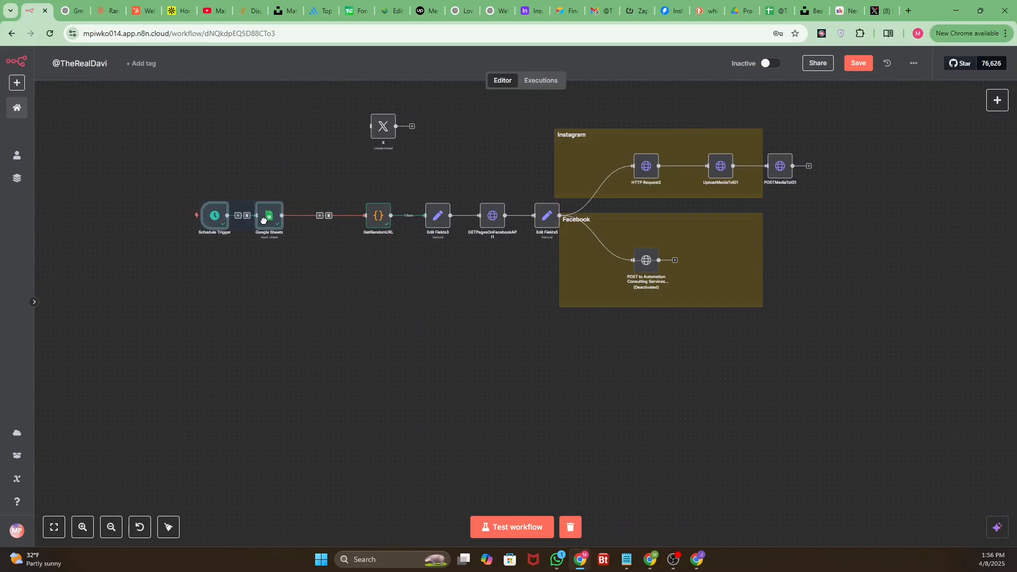
left_click(404, 268)
right_click(383, 218)
left_click(369, 220)
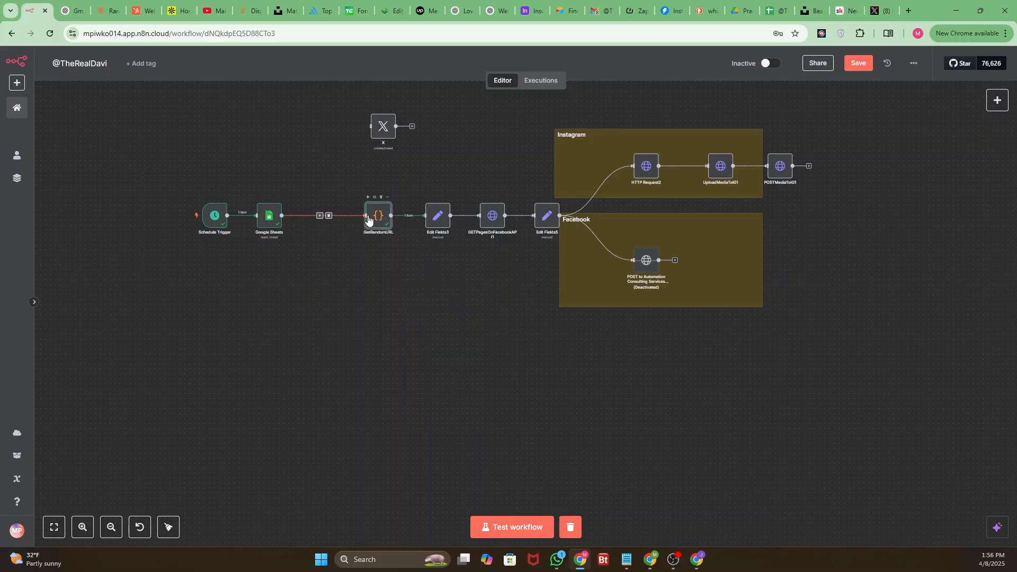
key("ctrl+c")
key("ctrl+v")
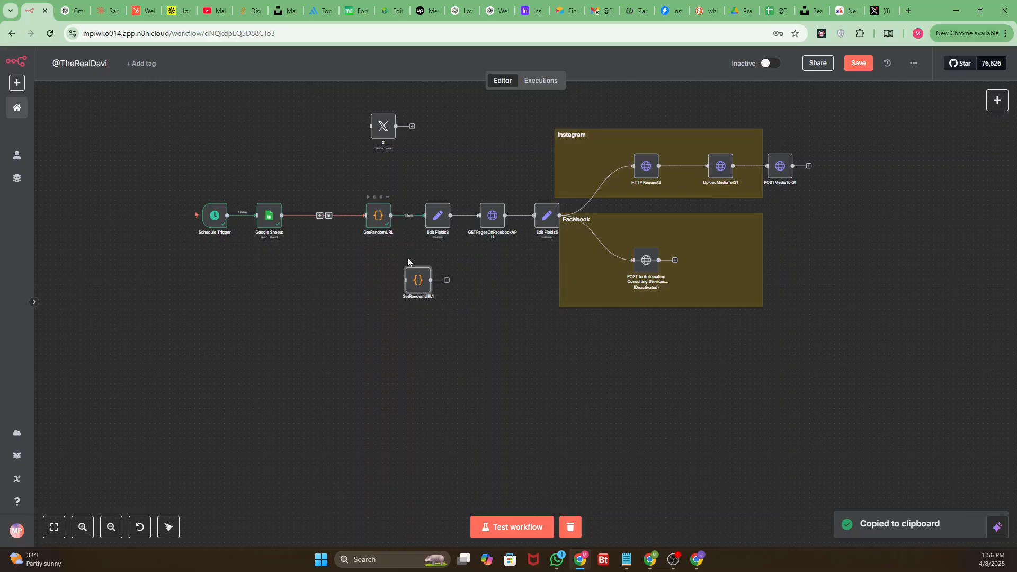
left_click_drag(414, 278, 326, 241)
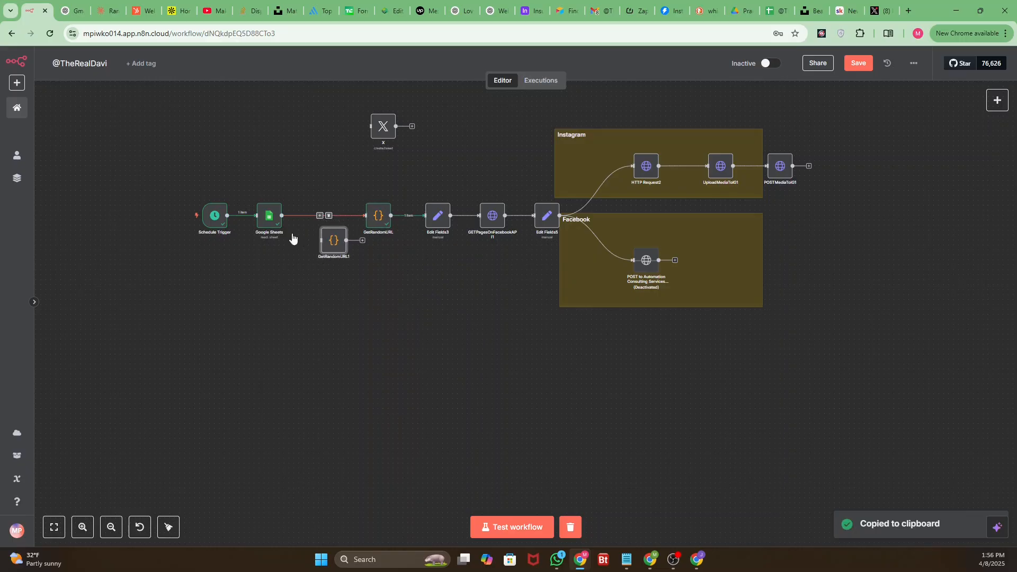
Connect the copied node between Google Sheets and GetRandomURL, replacing the direct connection between those two nodes
left_click_drag(281, 215, 365, 212)
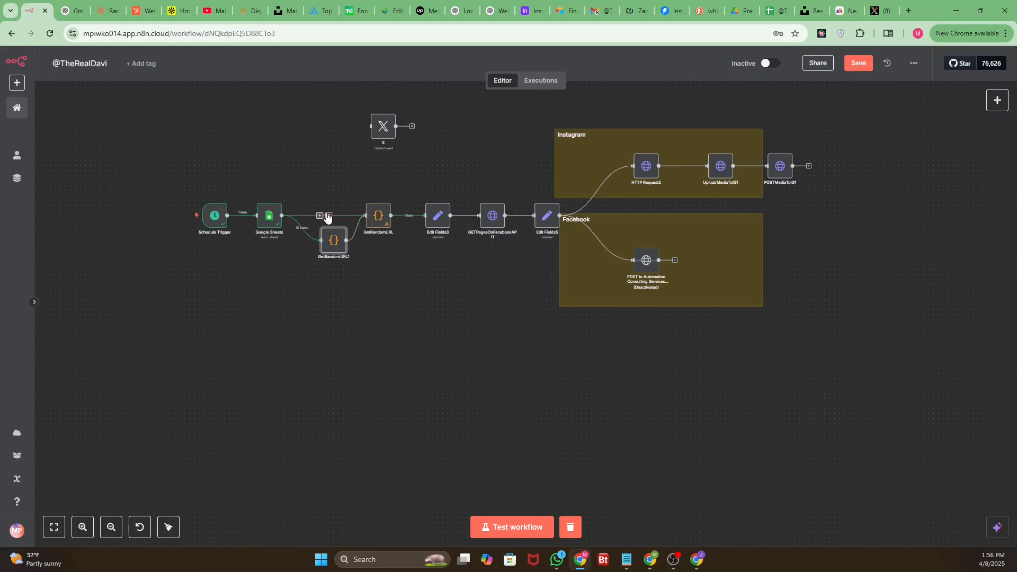
left_click(328, 216)
left_click_drag(337, 245, 333, 224)
Open the copied Code node and rename it to getRandomCaption
double_click(333, 224)
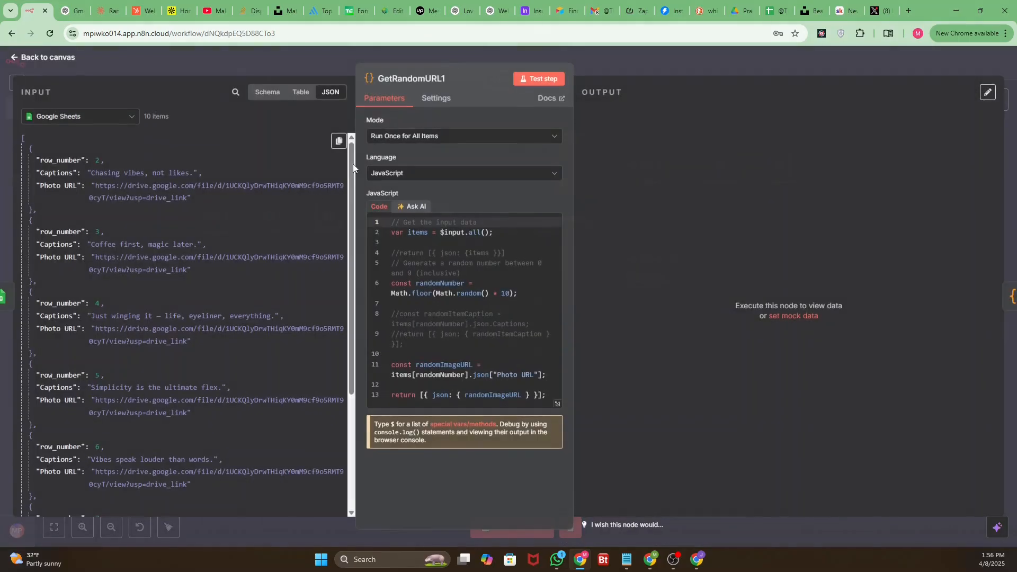
left_click(422, 80)
key("ctrl+a")
type("getRa")
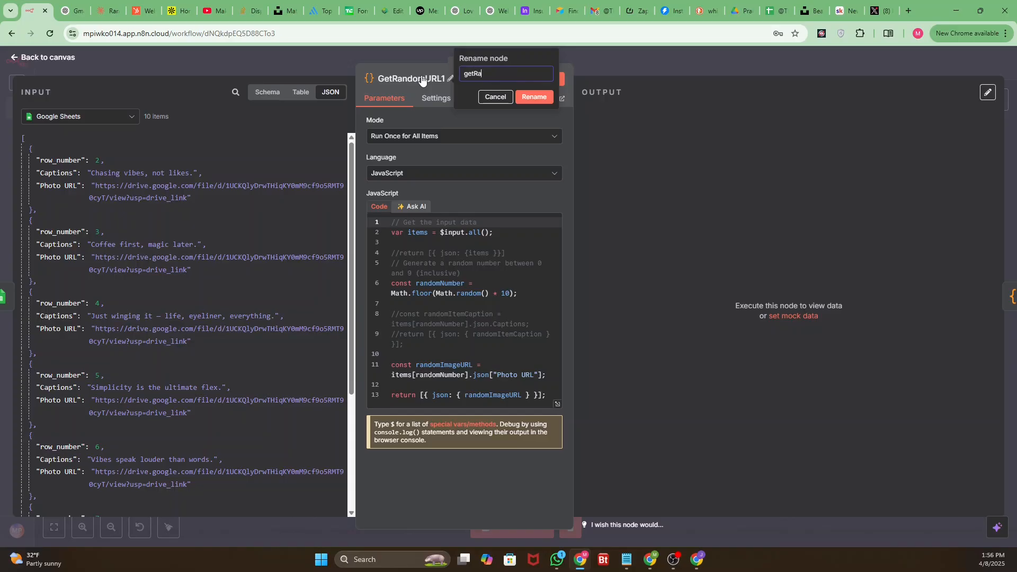
type("ndomCaption")
left_click(535, 95)
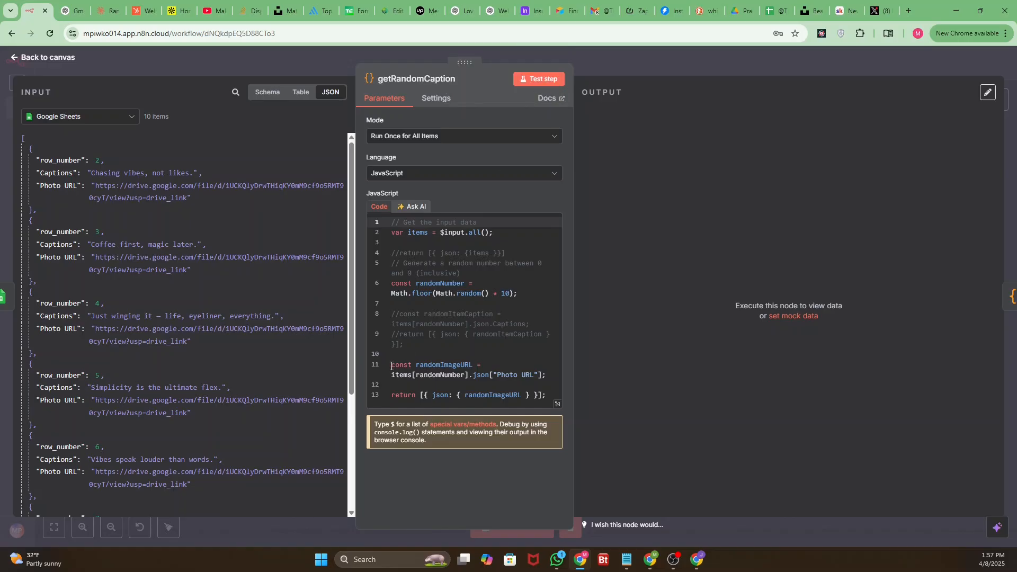
Delete the randomImageURL declaration and its return statement from the getRandomCaption code
left_click_drag(391, 365, 552, 394)
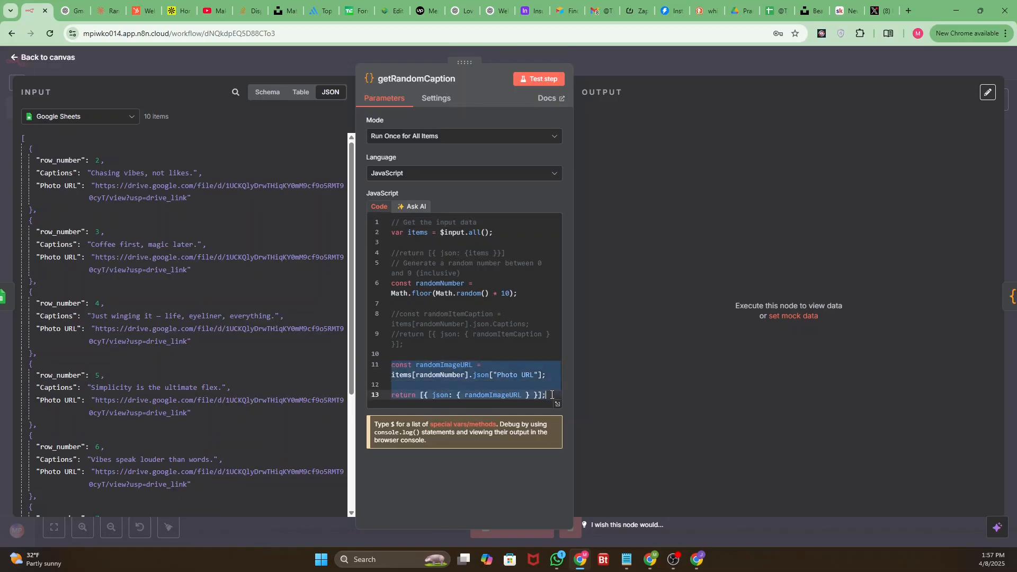
key("BackSpace")
key("BackSpace")
Uncomment the randomItemCaption declaration and its return statement in the getRandomCaption code
key("Up")
key("Up")
key("Up")
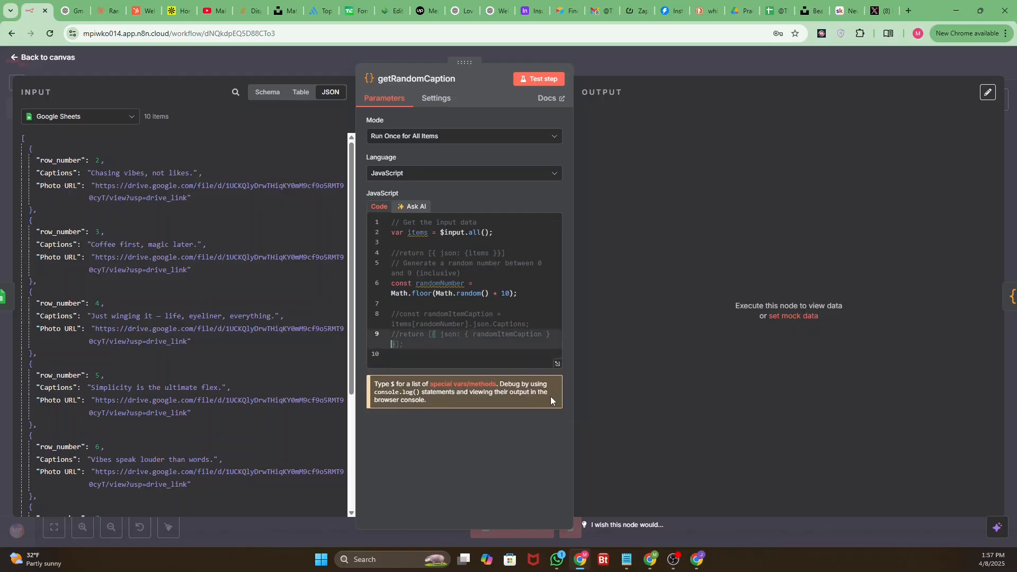
key("Down")
key("Delete")
key("Delete")
key("Up")
key("Delete")
key("Delete")
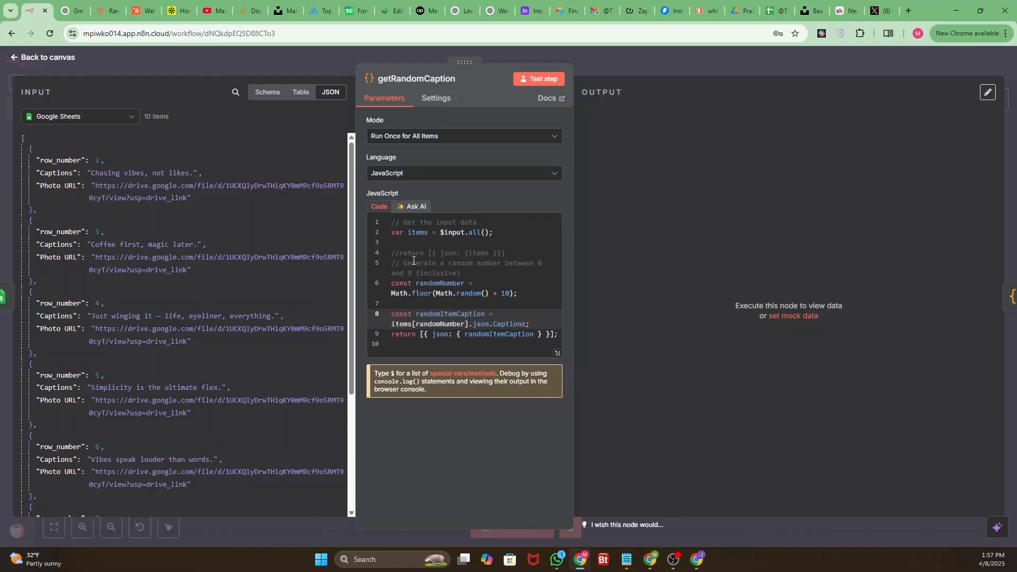
Delete the commented-out return statement for items from the getRandomCaption code
left_click_drag(391, 253, 466, 274)
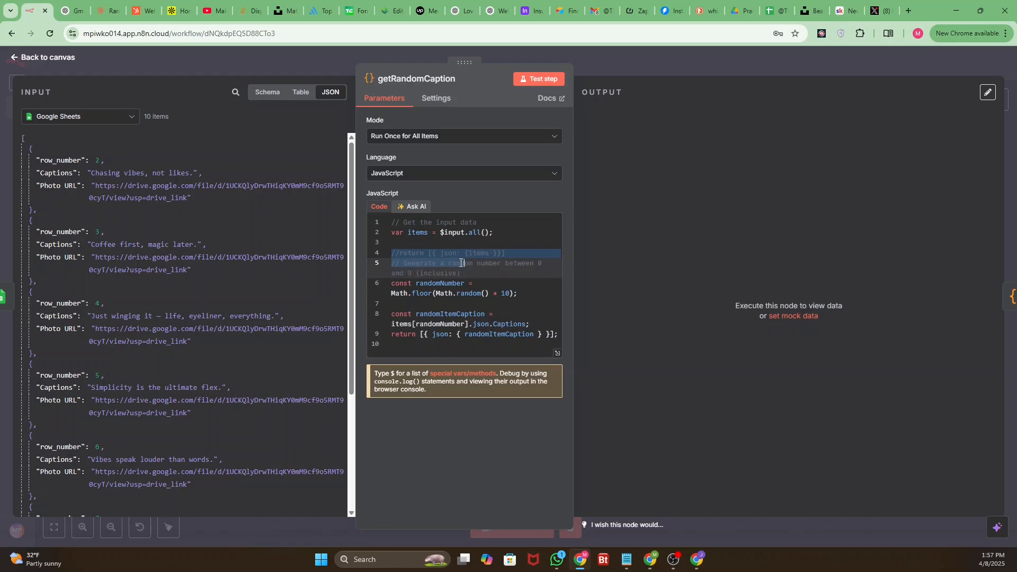
left_click(440, 241)
left_click_drag(508, 246, 511, 251)
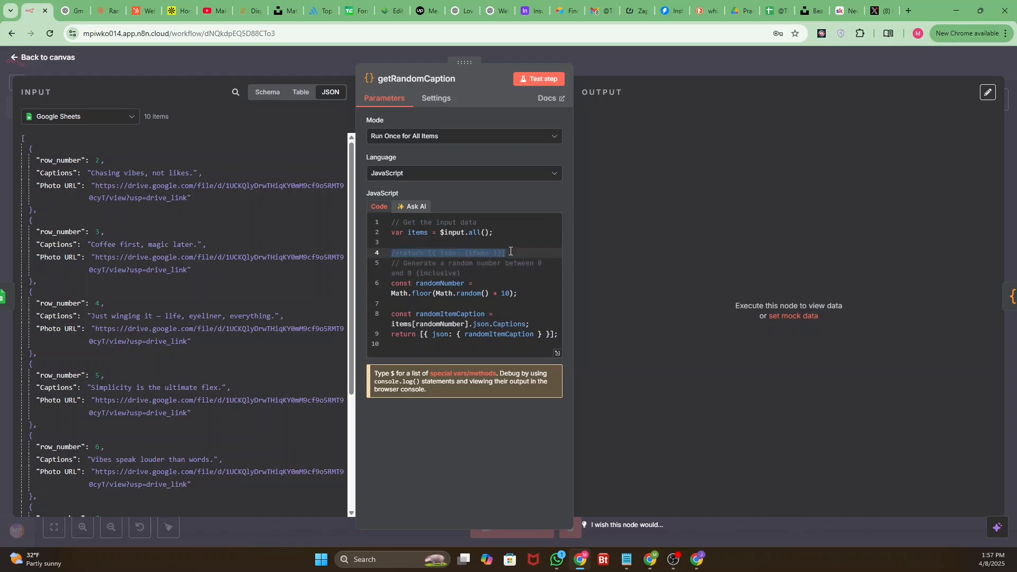
key("BackSpace")
key("BackSpace")
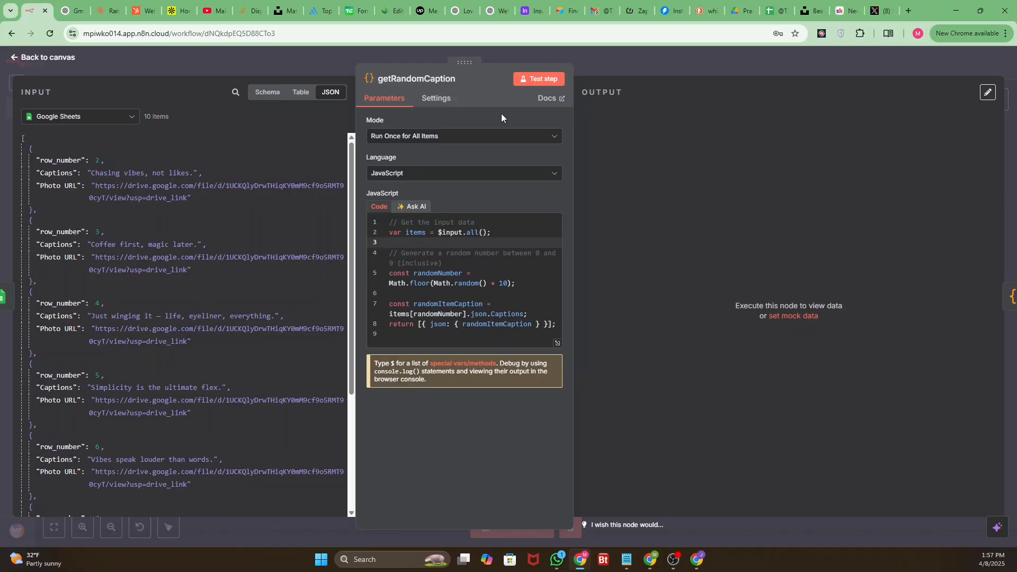
Test the getRandomCaption node several times and return to the workflow canvas
left_click(544, 80)
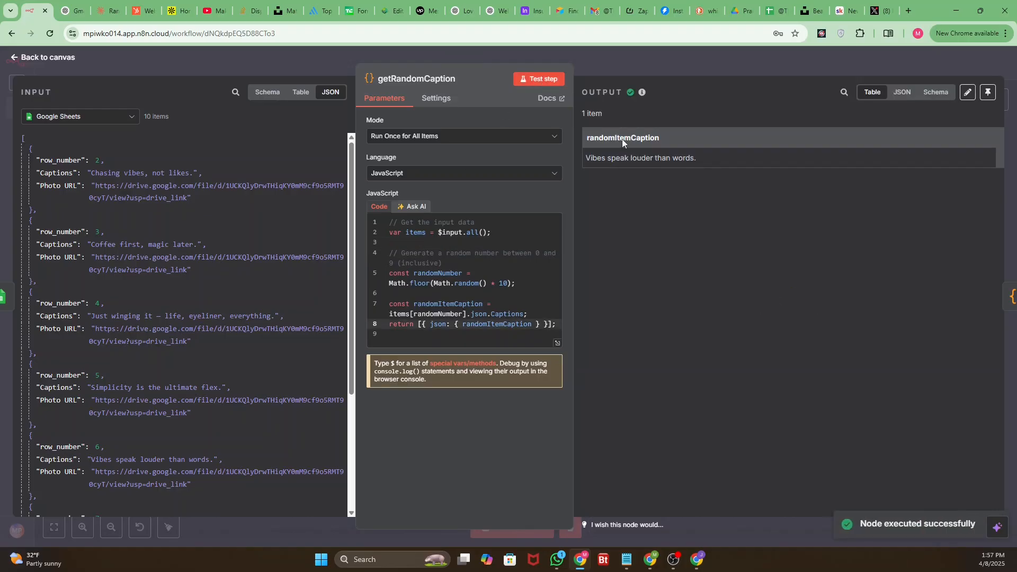
left_click(541, 84)
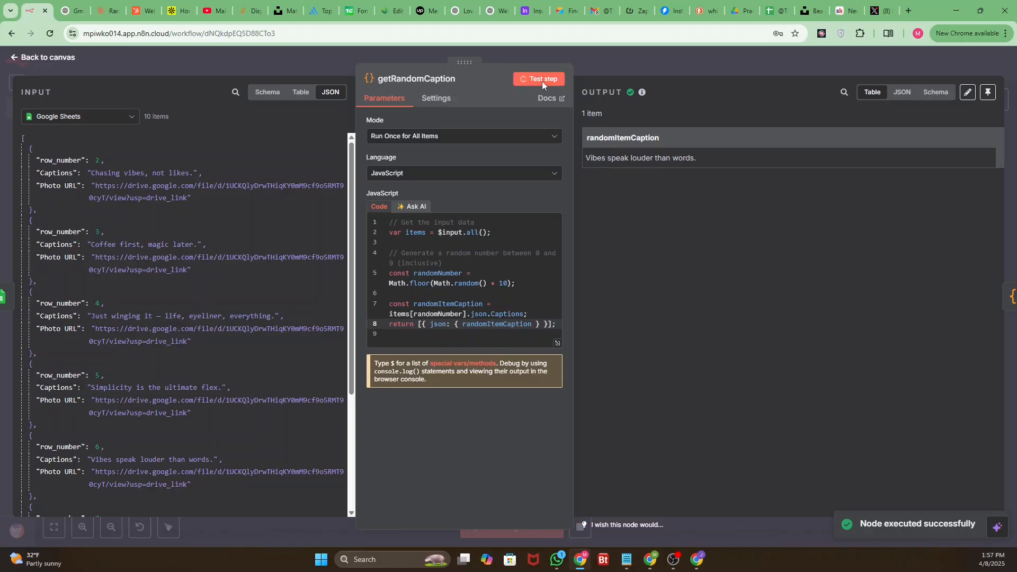
left_click(536, 82)
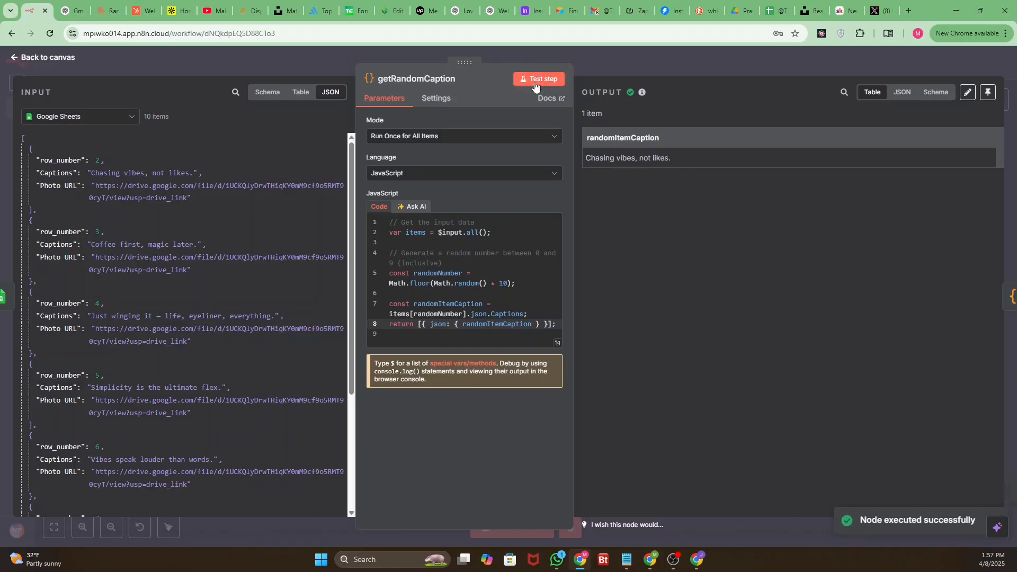
left_click(46, 58)
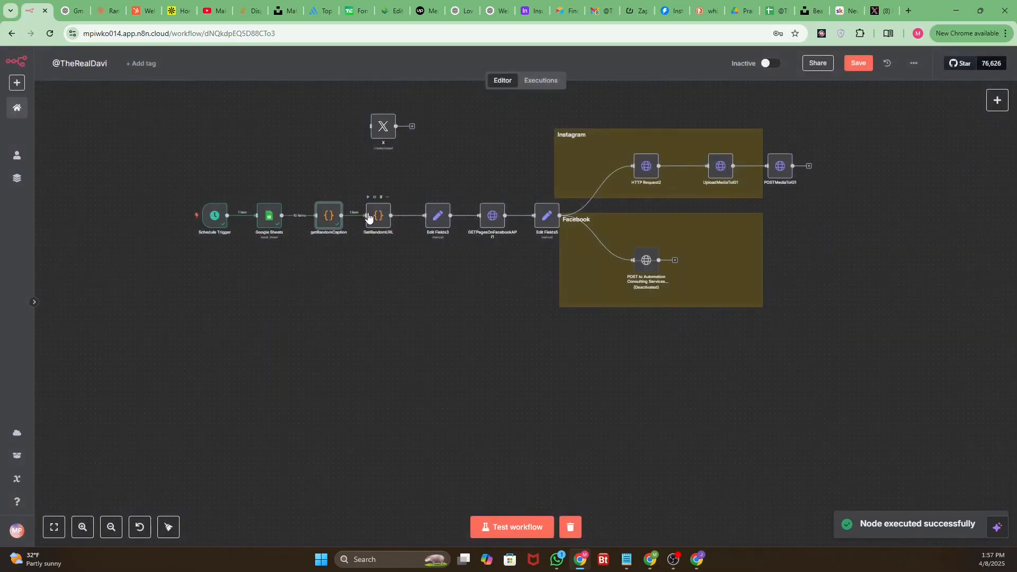
Shift the GetRandomURL node slightly away from getRandomCaption to even out the spacing, and recheck the getRandomCaption code
left_click_drag(368, 216, 378, 216)
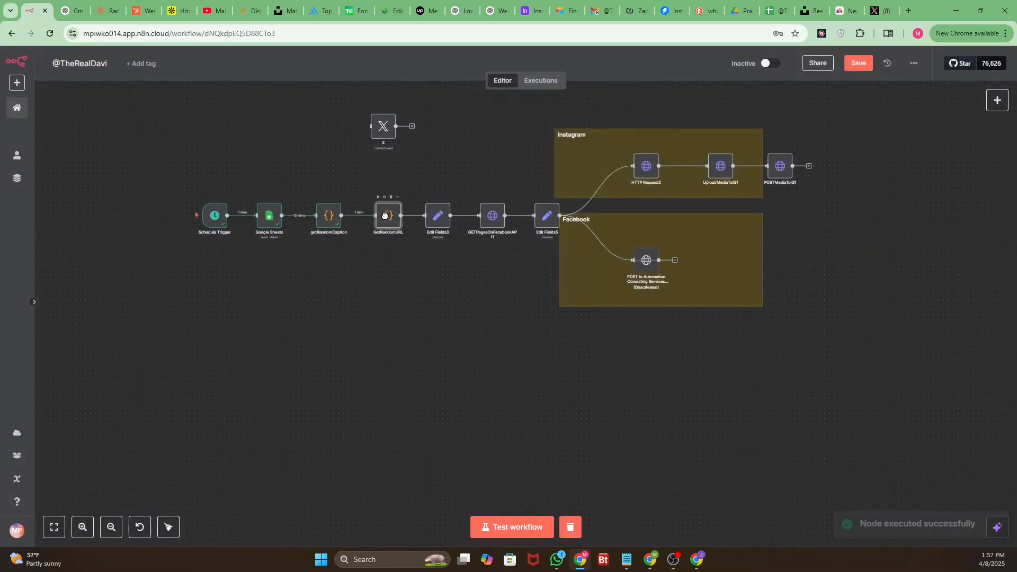
double_click(330, 215)
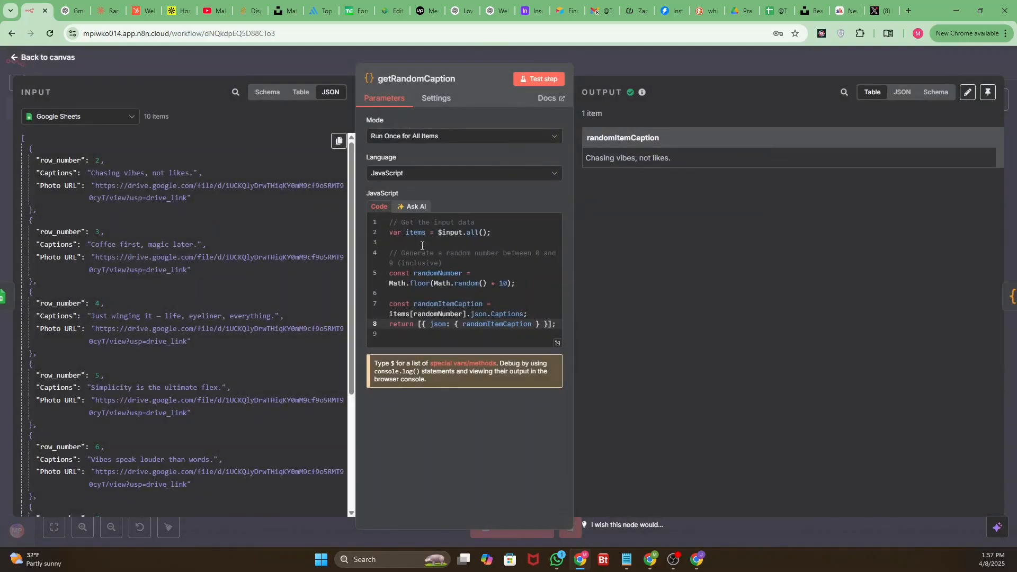
left_click(30, 59)
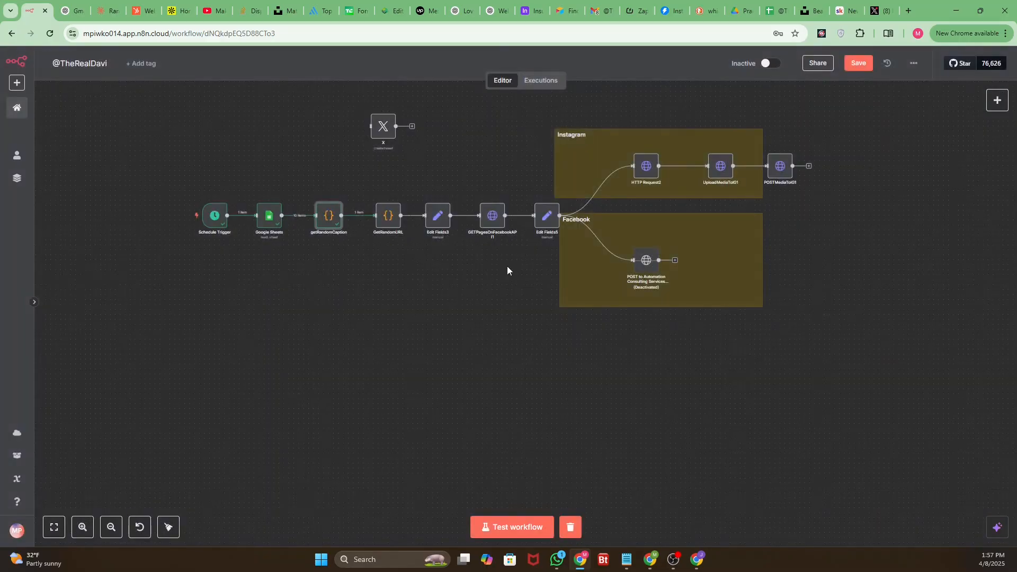
Move the Instagram and Facebook sticky notes so each frames its own nodes, and save the workflow
left_click_drag(692, 142, 757, 141)
left_click_drag(689, 229, 745, 228)
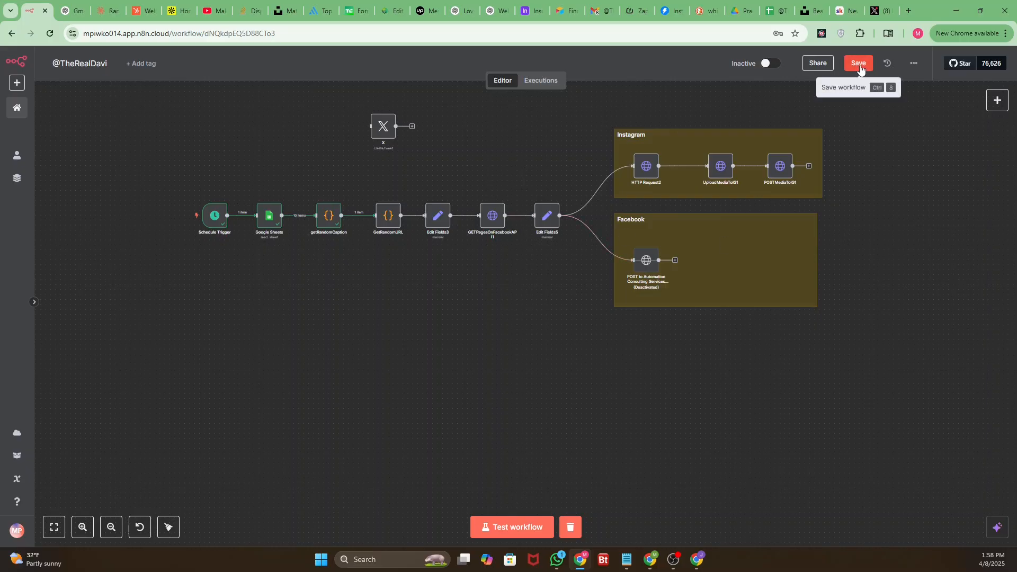
key("ctrl+s")
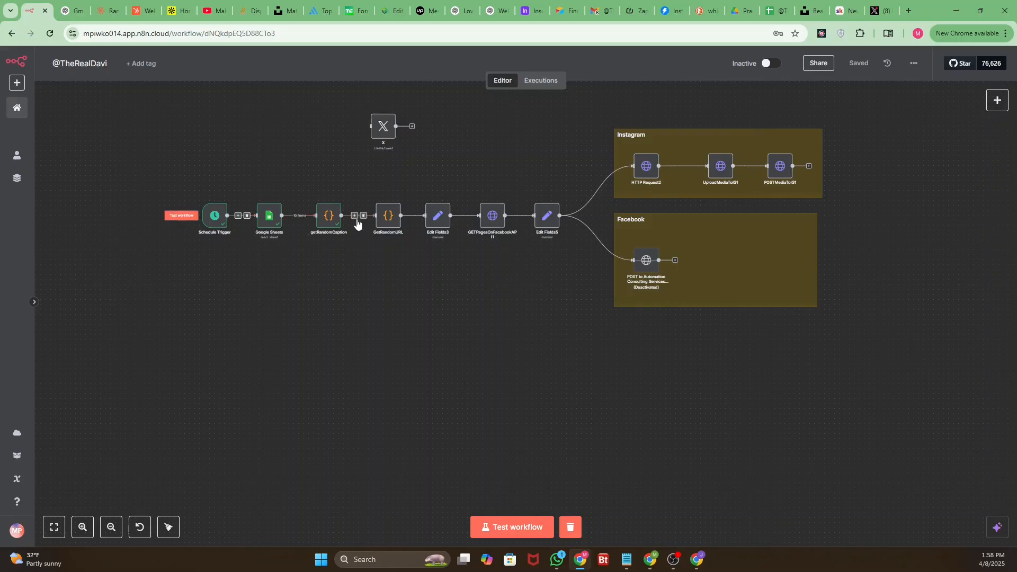
Reactivate the POST to Automation Consulting Services node in the Facebook group and open it to review its parameters
left_click(645, 262)
key("d")
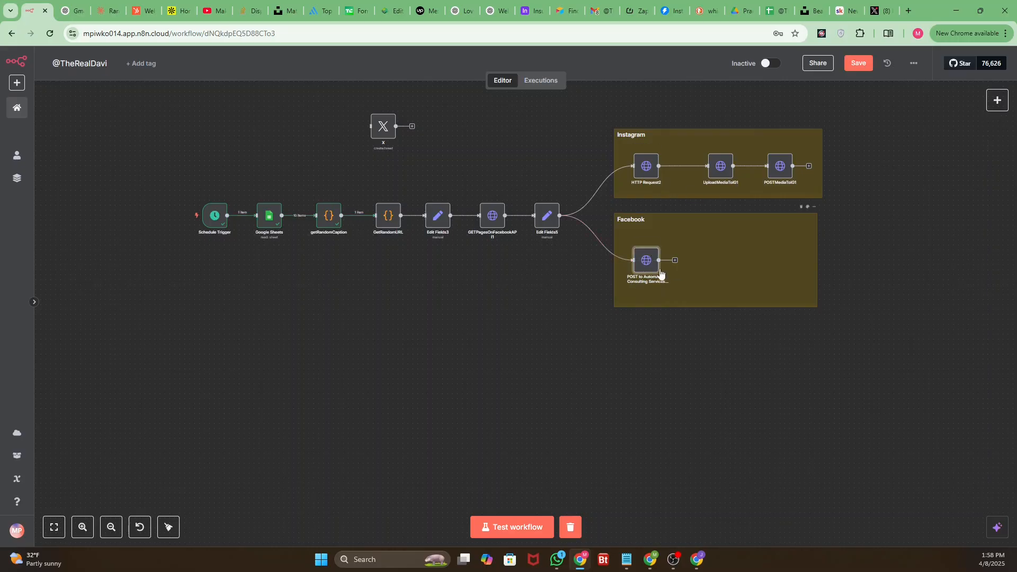
double_click(647, 261)
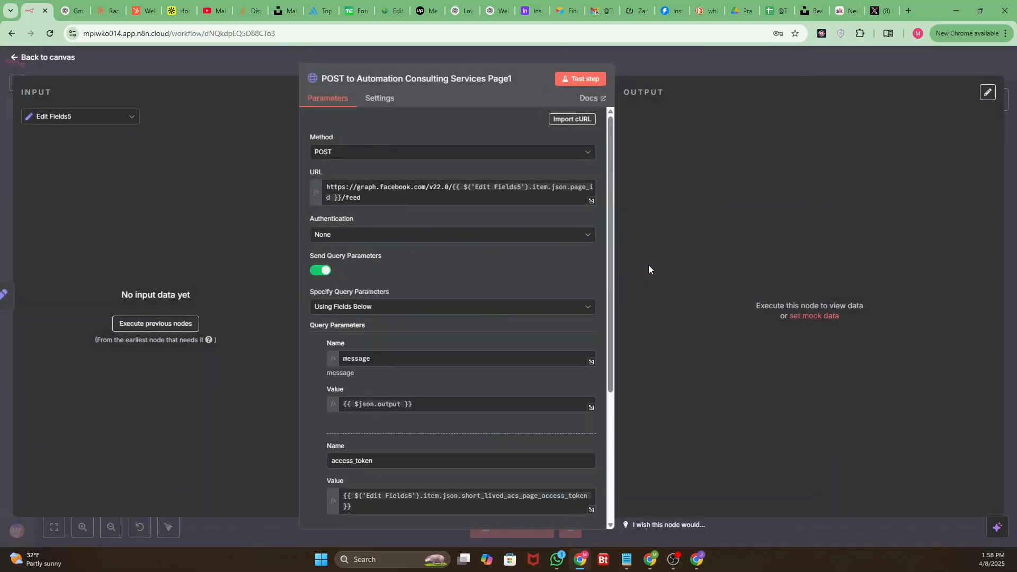
scroll(457, 288, "down", 3)
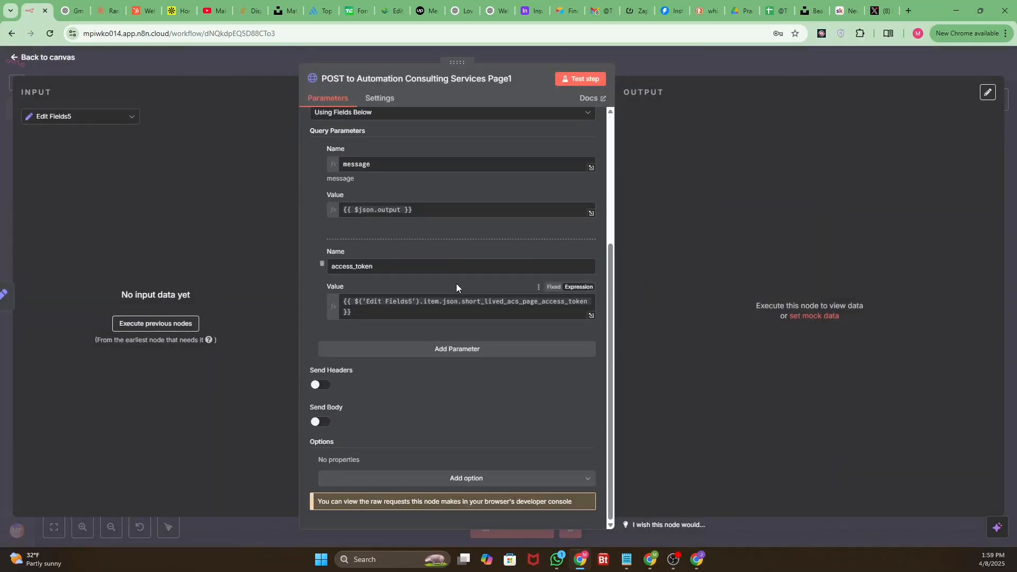
scroll(456, 284, "up", 2)
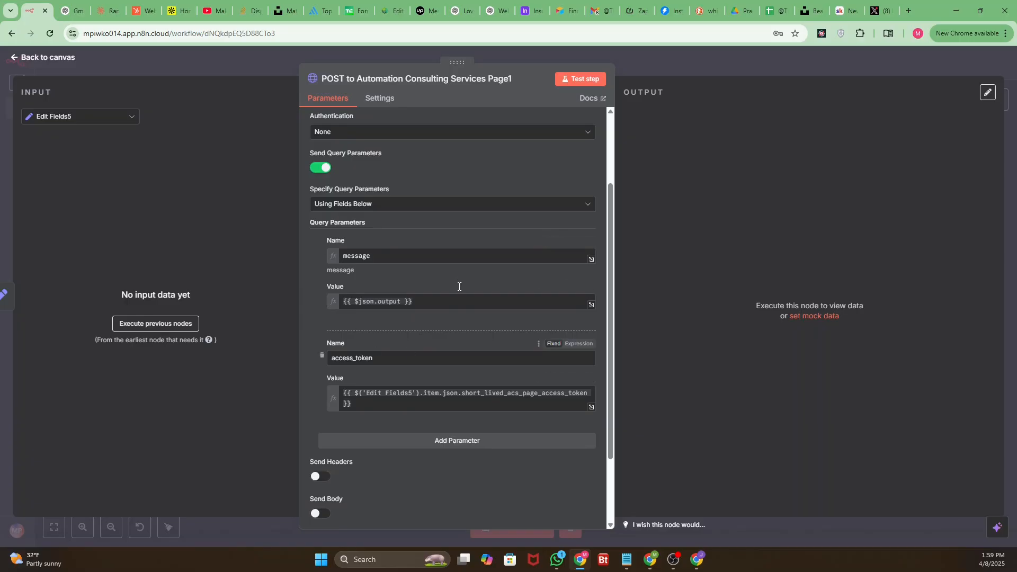
scroll(457, 285, "up", 2)
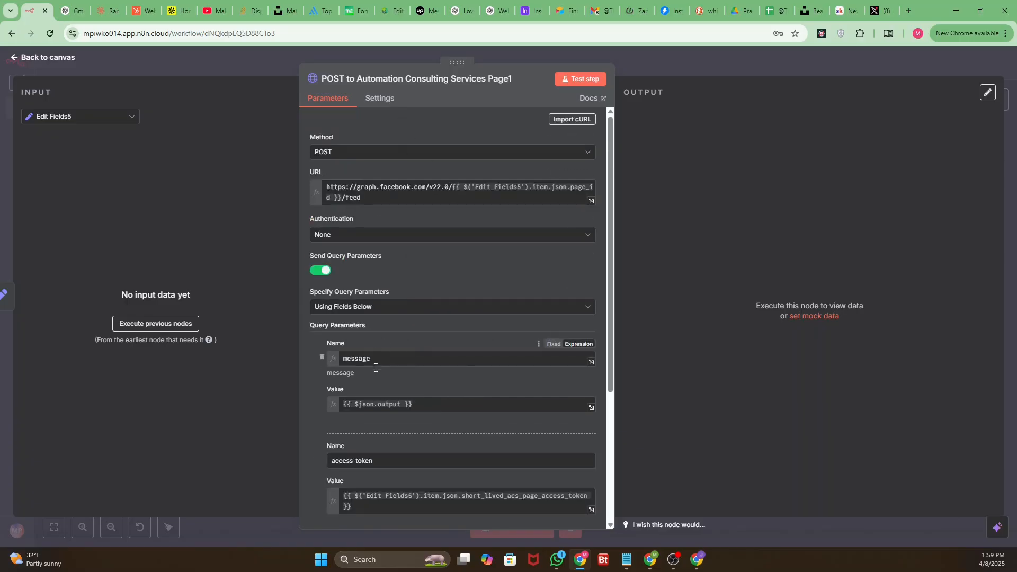
Replace the message query parameter's value with randomItemCaption from getRandomCaption, and return to the canvas
left_click(437, 401)
key("ctrl+a")
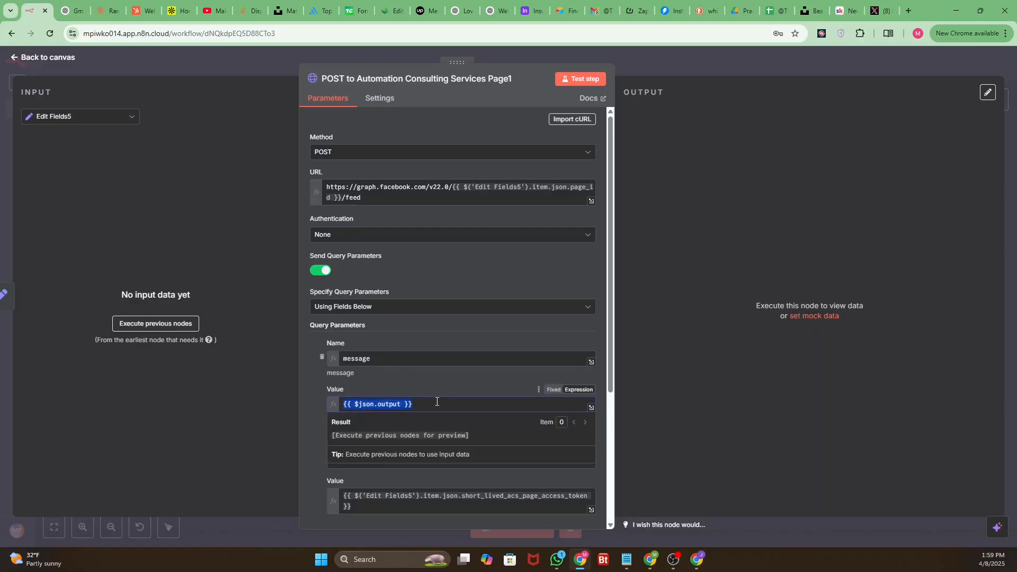
key("BackSpace")
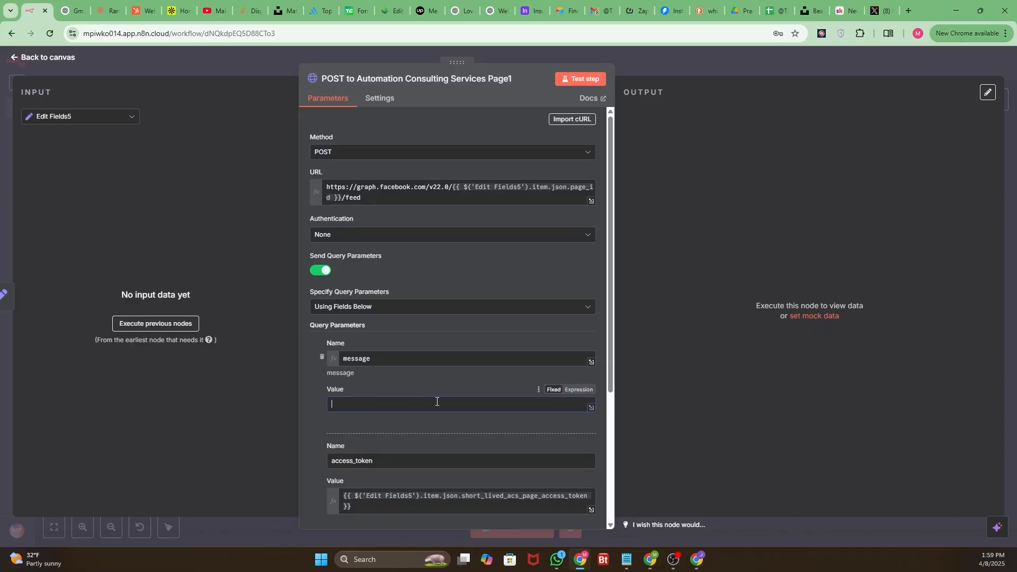
left_click(113, 120)
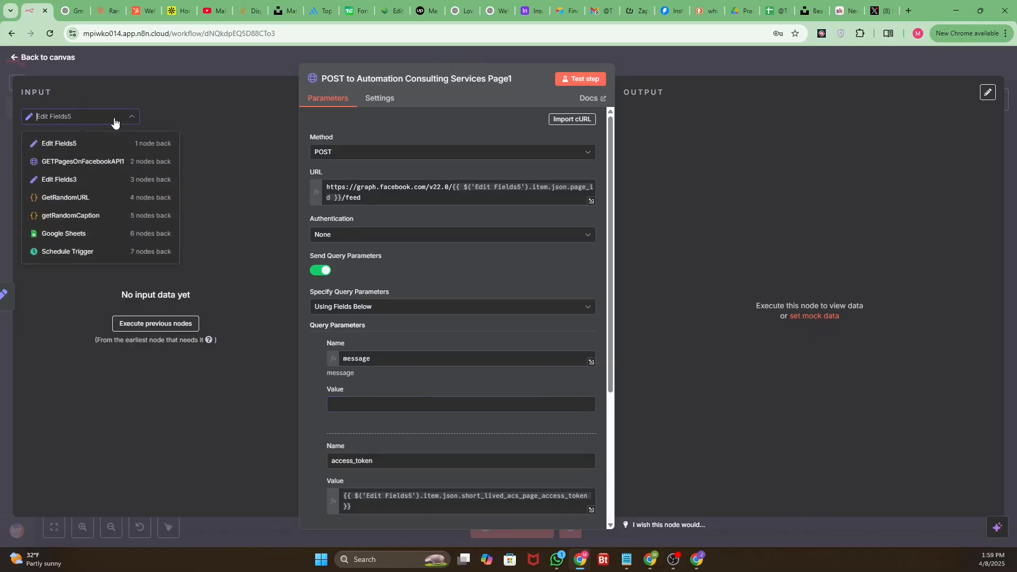
left_click(80, 234)
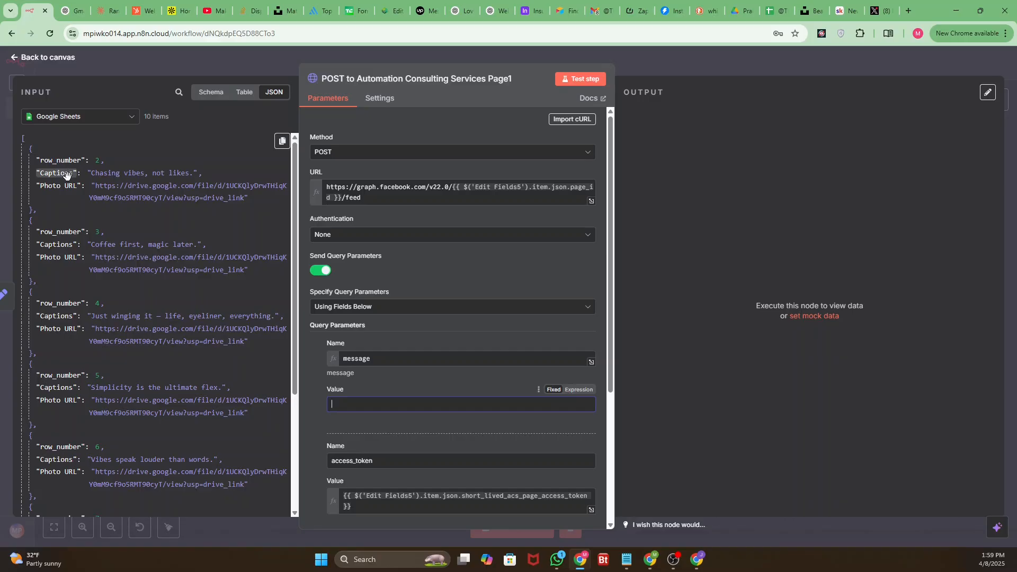
left_click(131, 117)
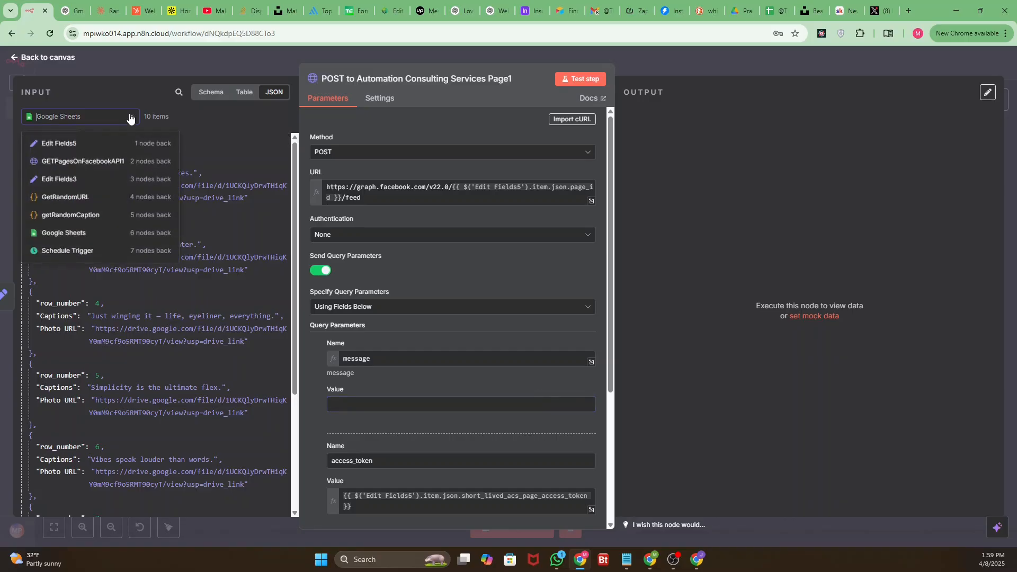
left_click(69, 215)
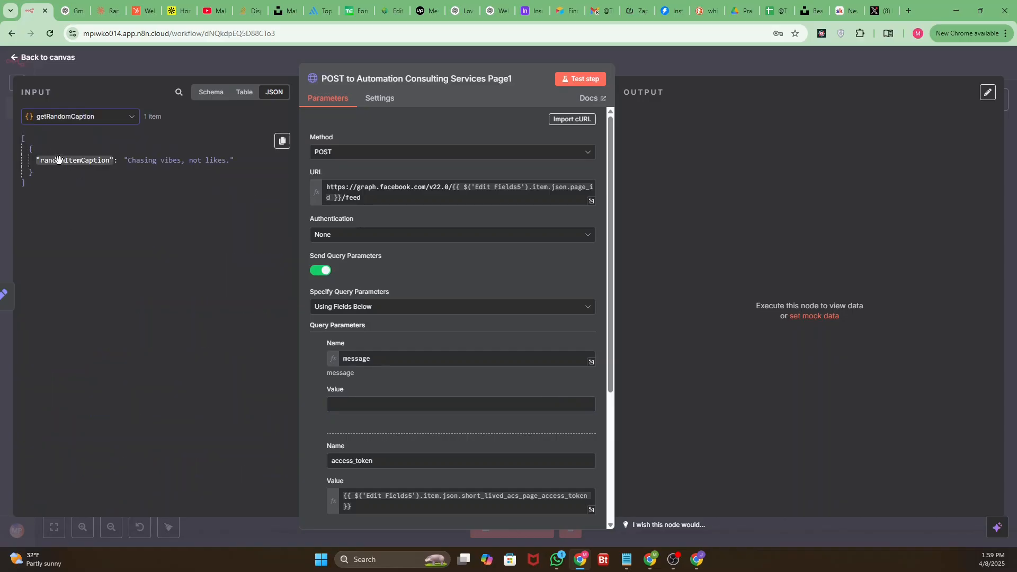
left_click(240, 93)
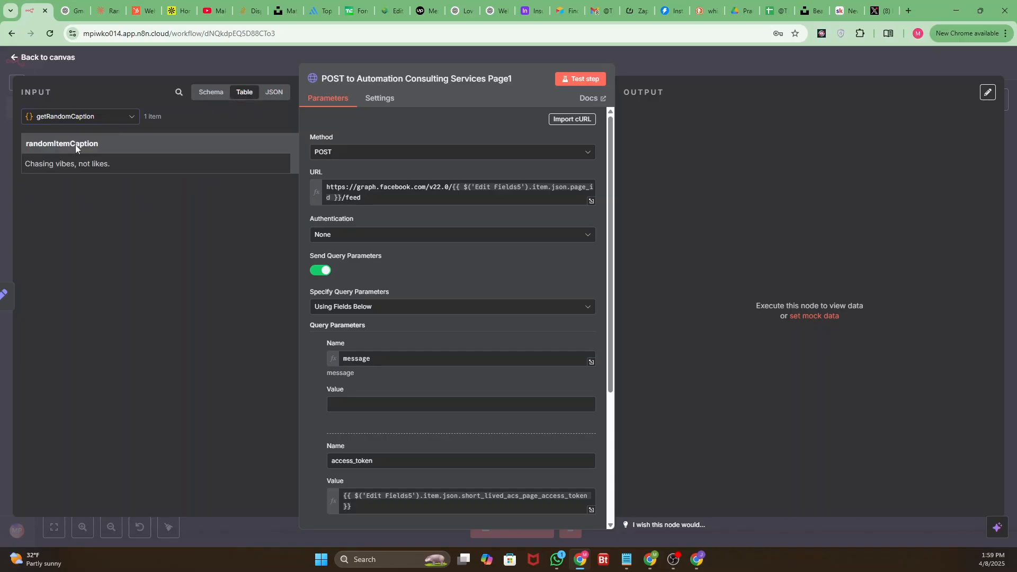
left_click_drag(75, 143, 384, 410)
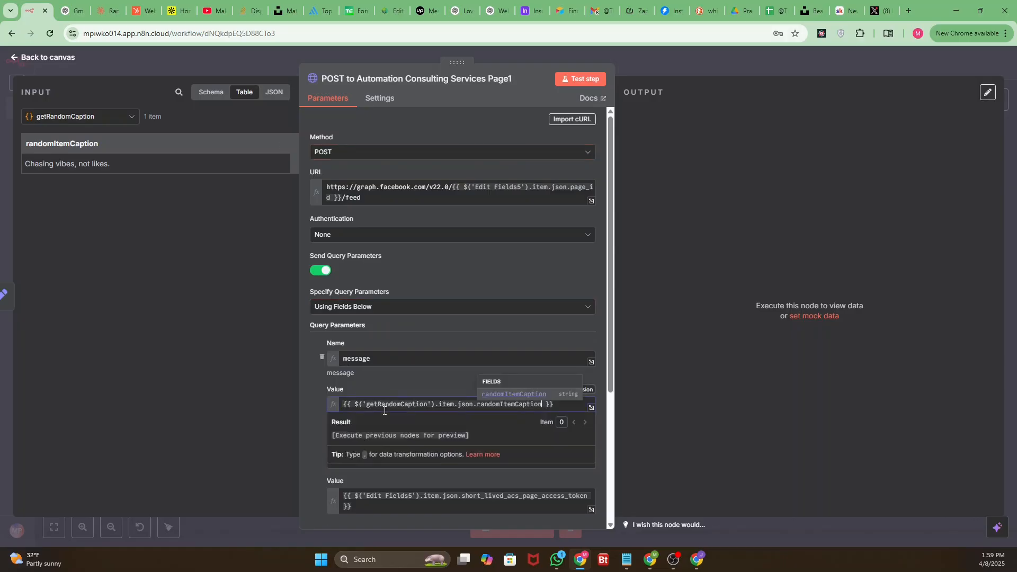
left_click(450, 383)
triple_click(454, 403)
left_click(454, 403)
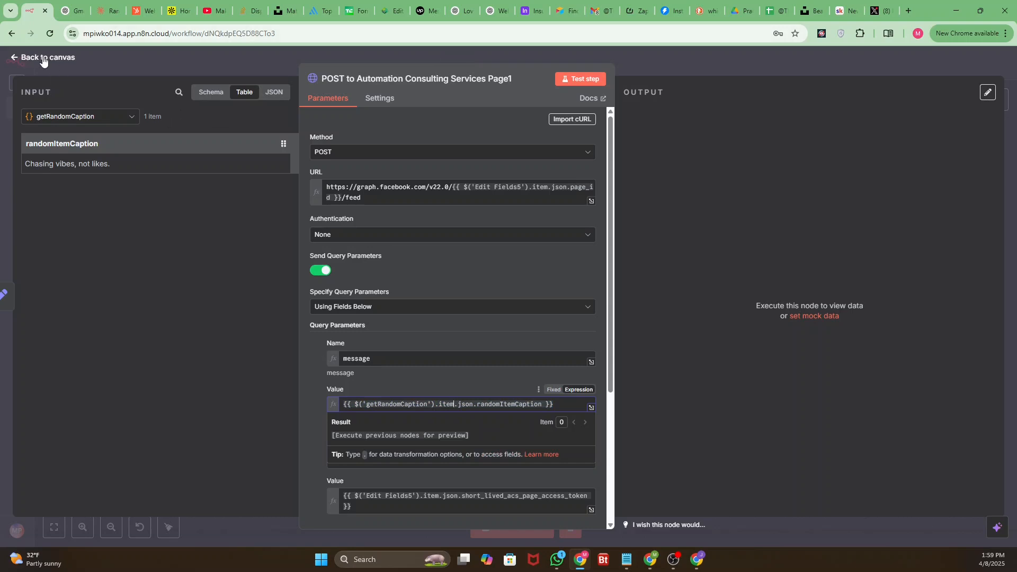
left_click(51, 58)
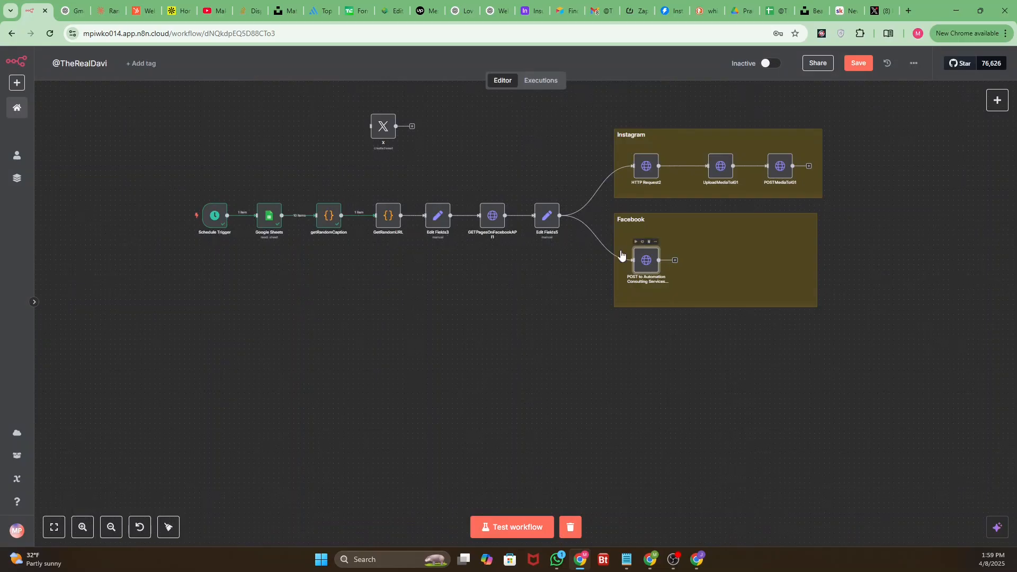
Examine the HTTP Request2 settings, and the URL and the image_url and caption query parameters of UploadMediaToIG1
double_click(643, 168)
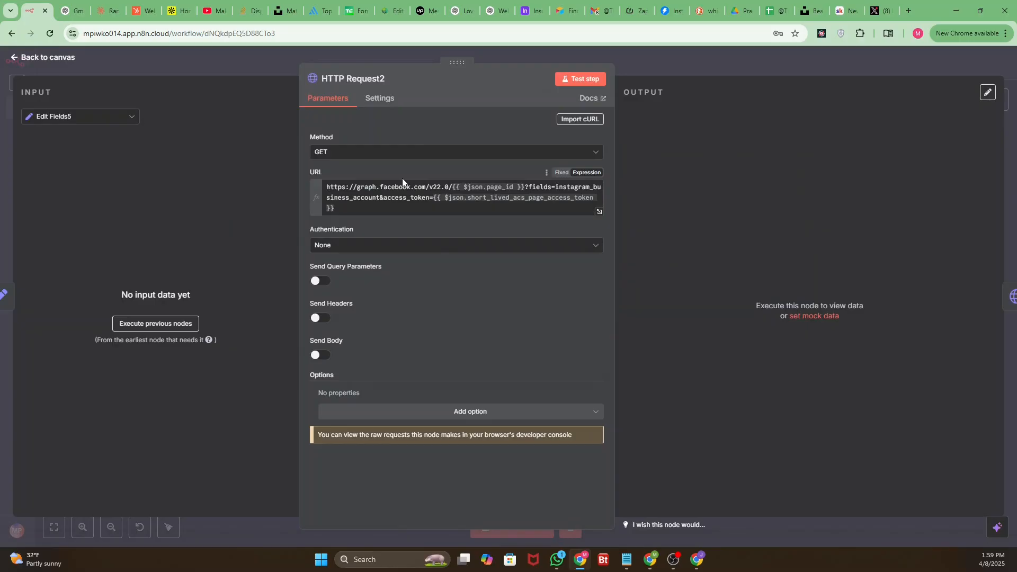
key("Escape")
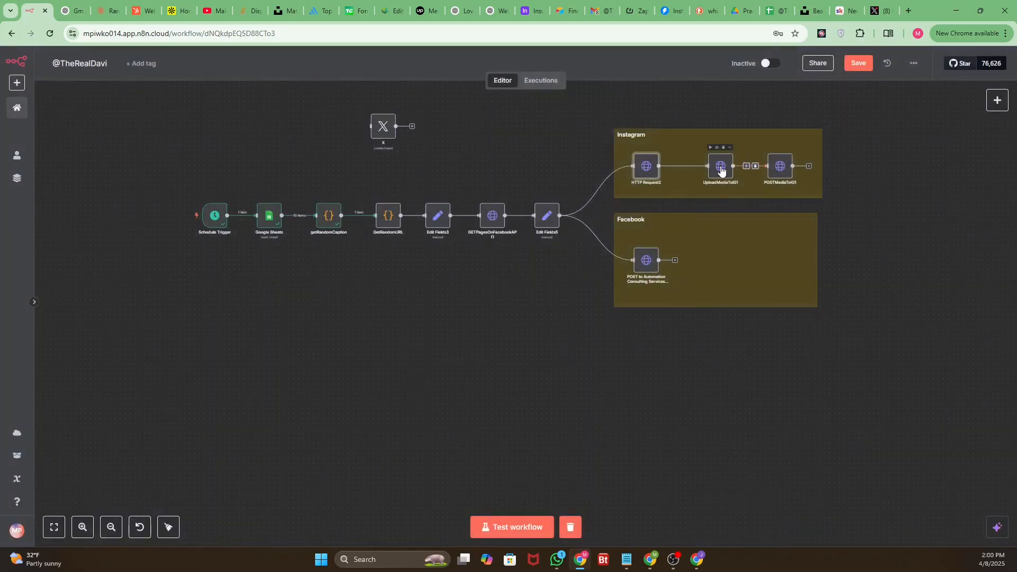
double_click(721, 167)
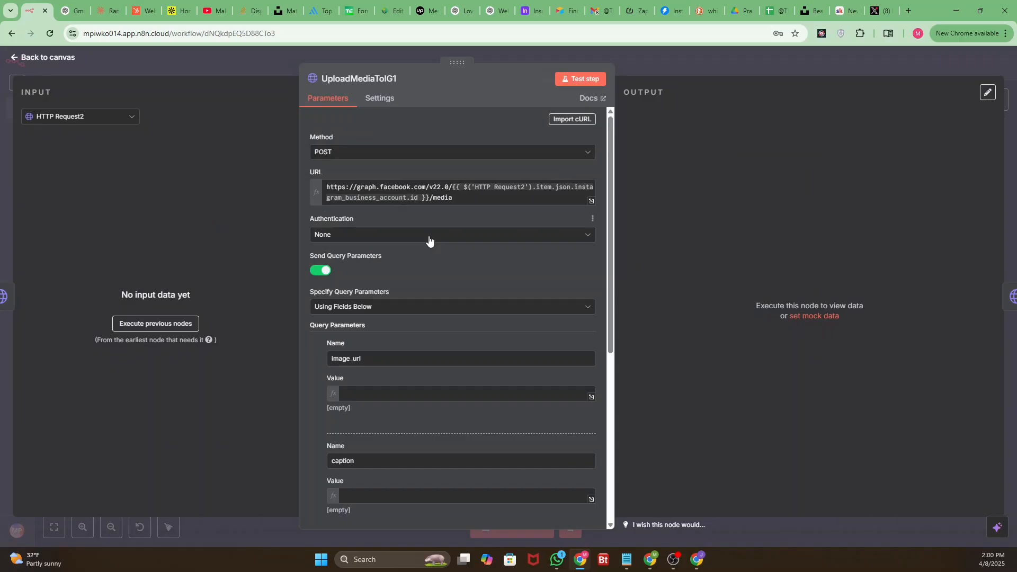
triple_click(467, 194)
left_click(467, 195)
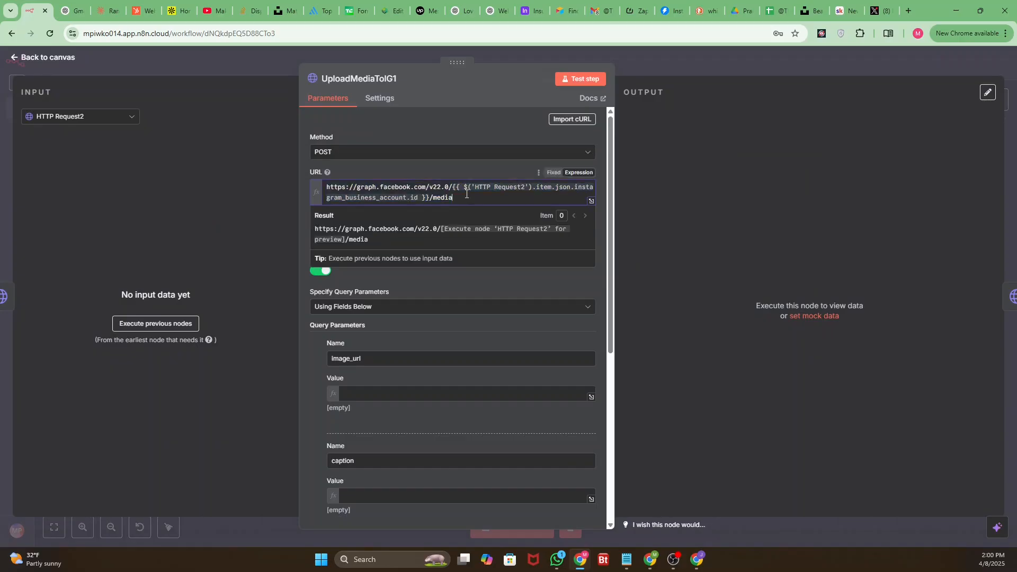
left_click(435, 168)
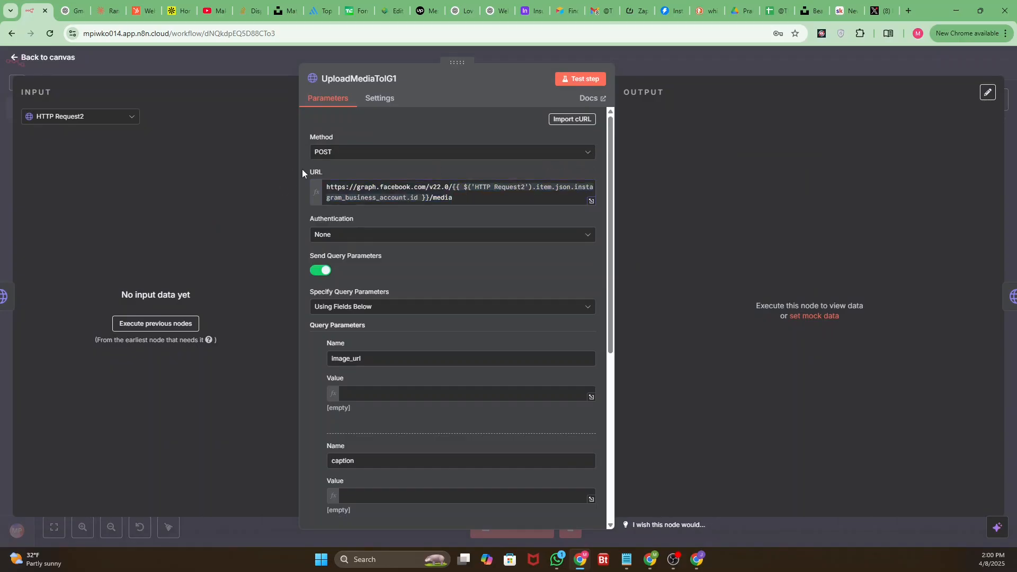
scroll(494, 281, "down", 2)
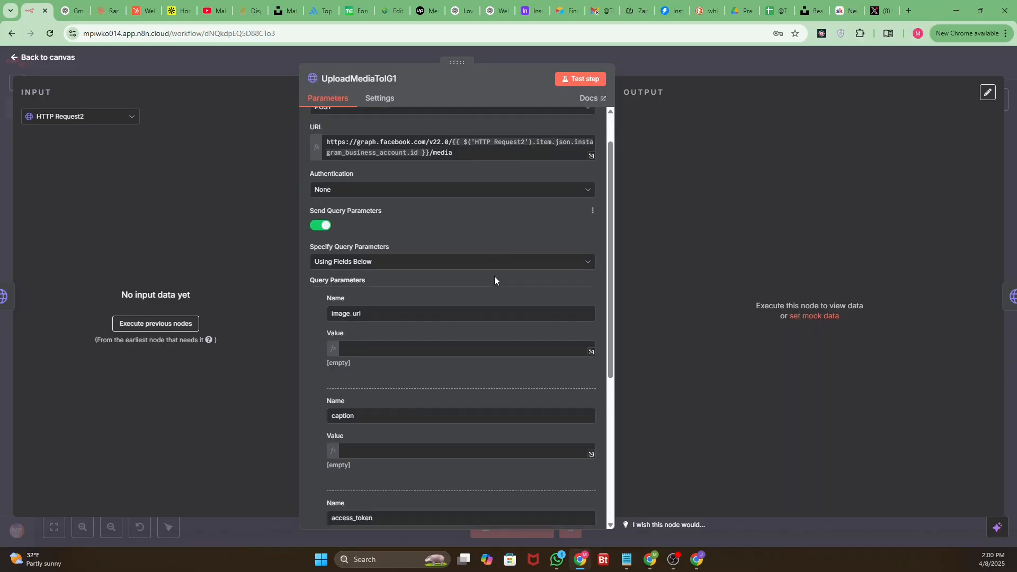
left_click(370, 316)
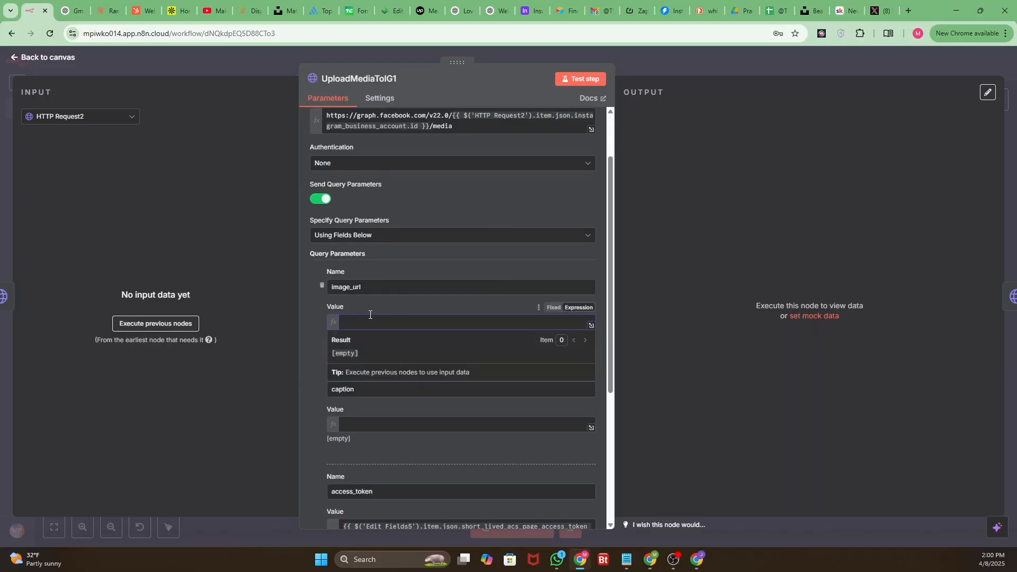
left_click(388, 260)
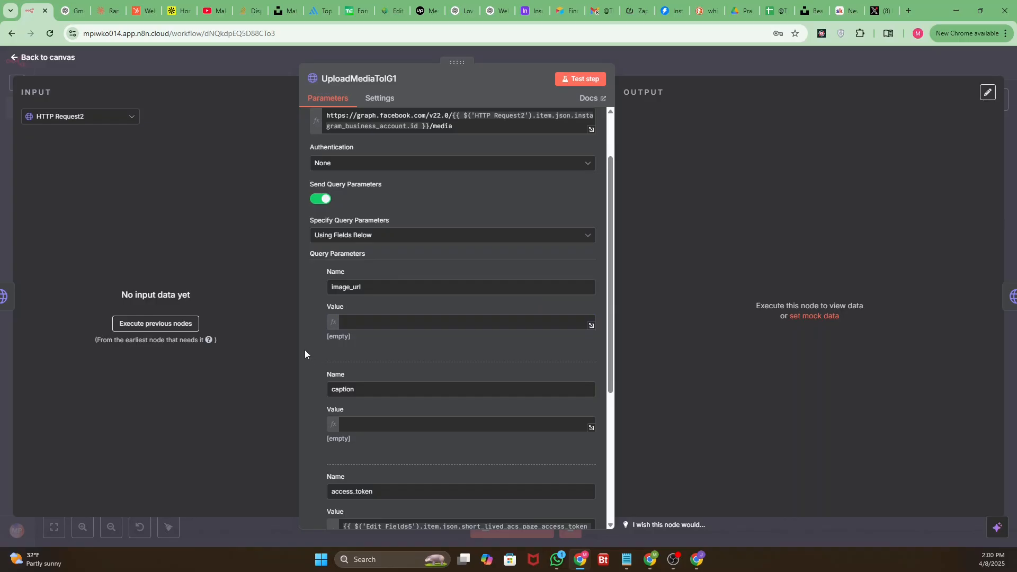
Examine the access_token parameter of UploadMediaToIG1, and the URL and the creation_id and access_token query parameters of POSTMediaToIG1
scroll(310, 344, "down", 2)
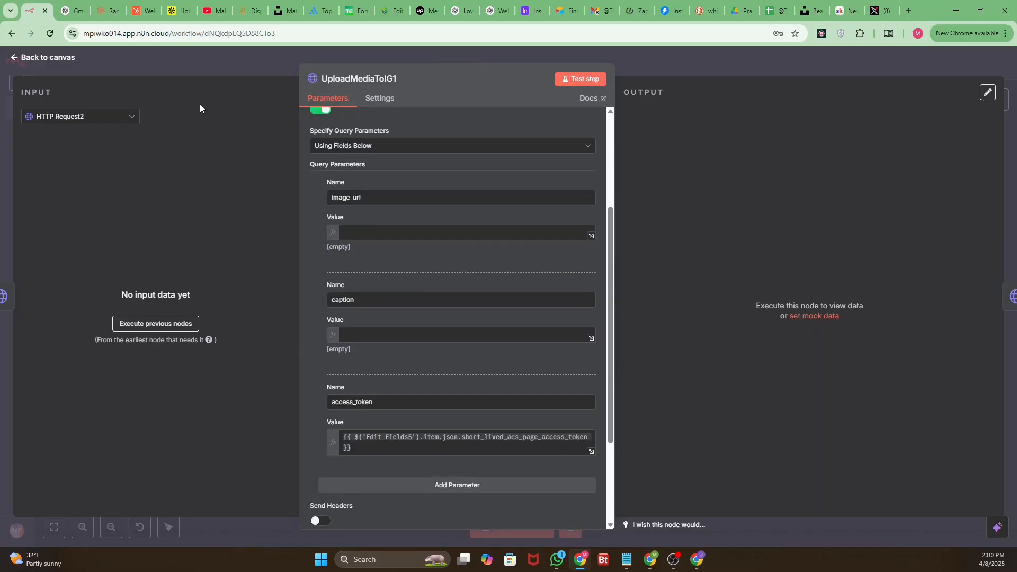
left_click(51, 57)
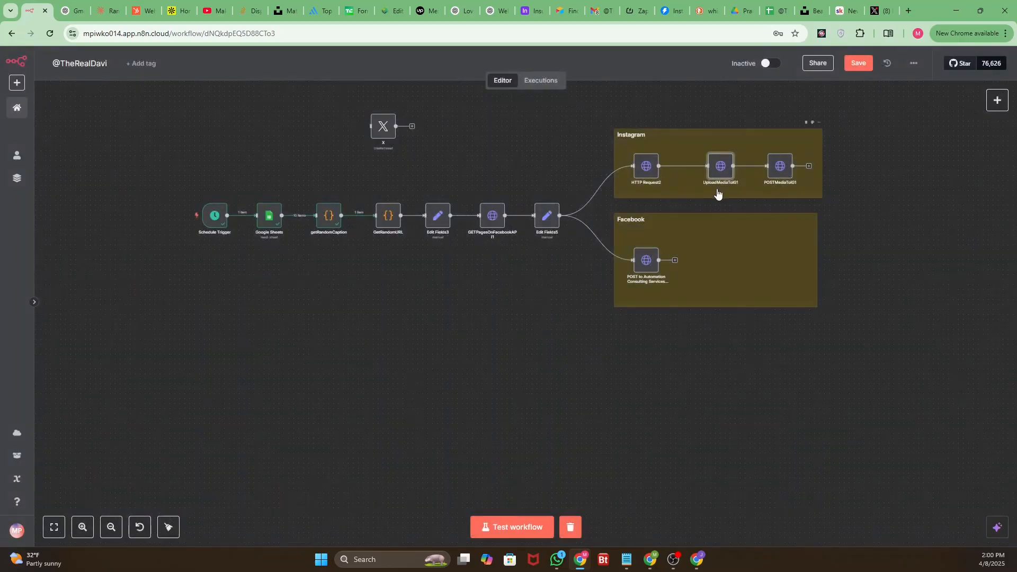
left_click(773, 165)
double_click(773, 165)
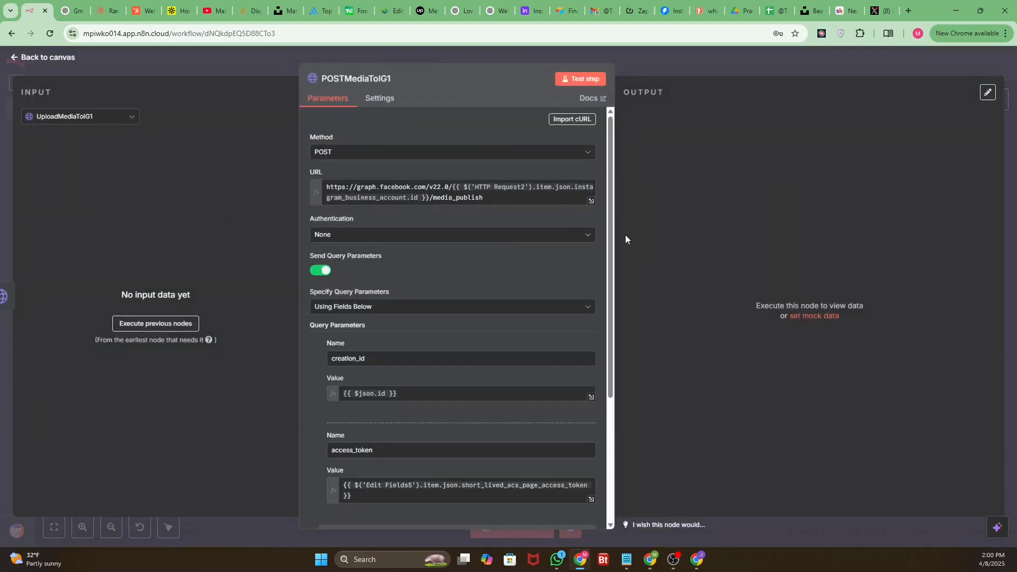
scroll(478, 305, "down", 3)
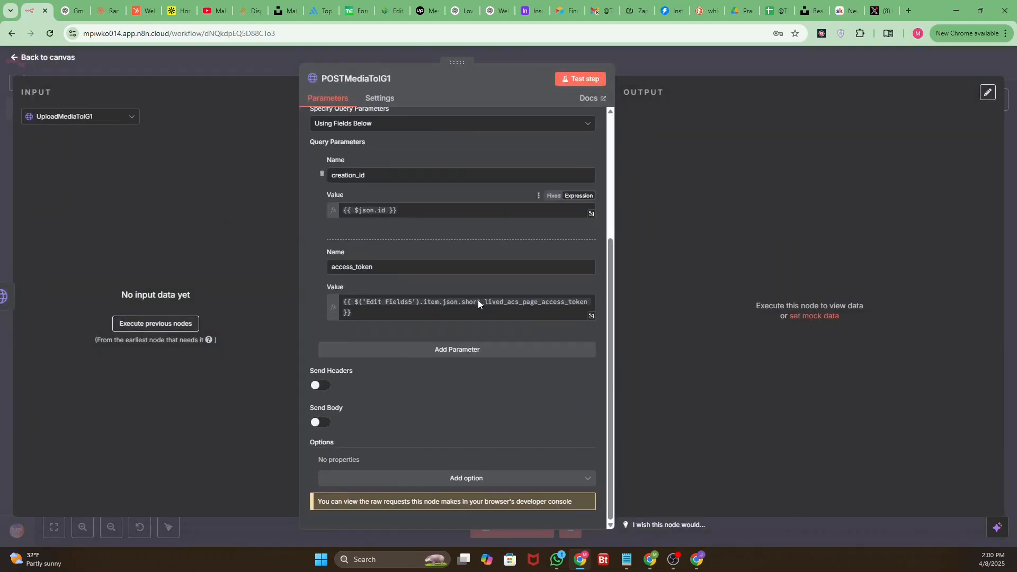
scroll(479, 305, "up", 3)
left_click(147, 213)
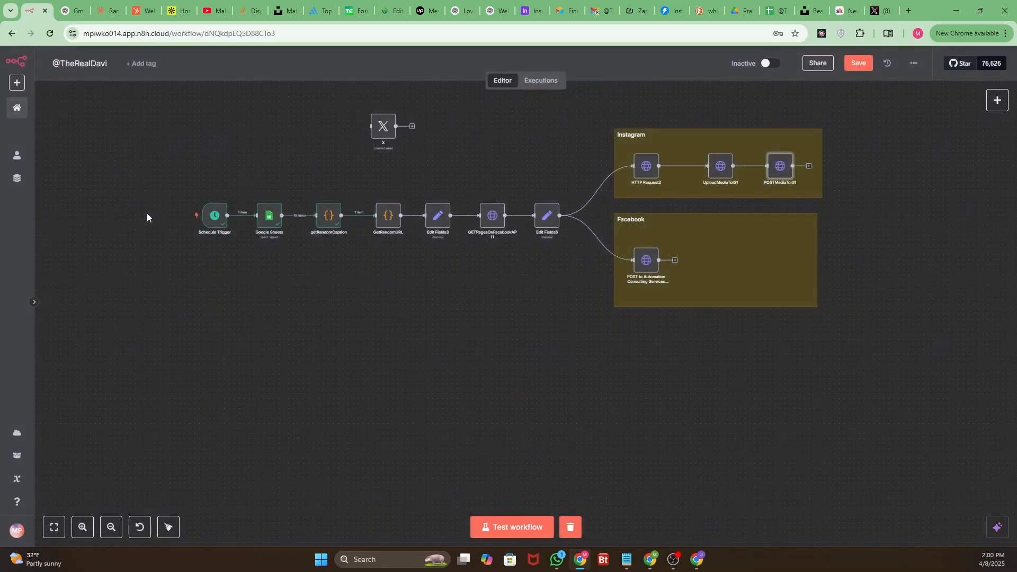
Set the caption query parameter of UploadMediaToIG1 to the randomItemCaption field from getRandomCaption
left_click(724, 173)
double_click(723, 174)
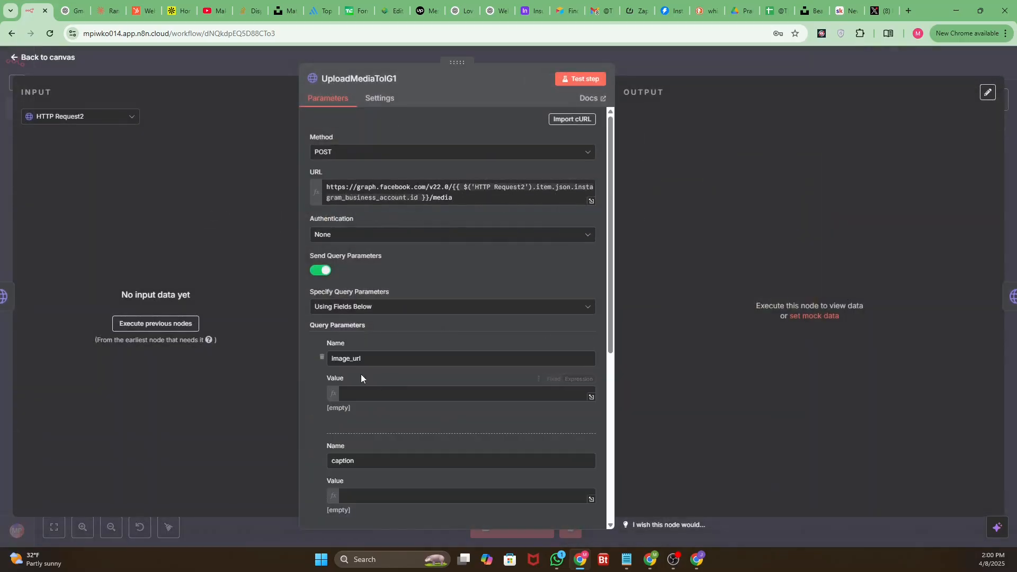
scroll(413, 429, "down", 2)
left_click(403, 398)
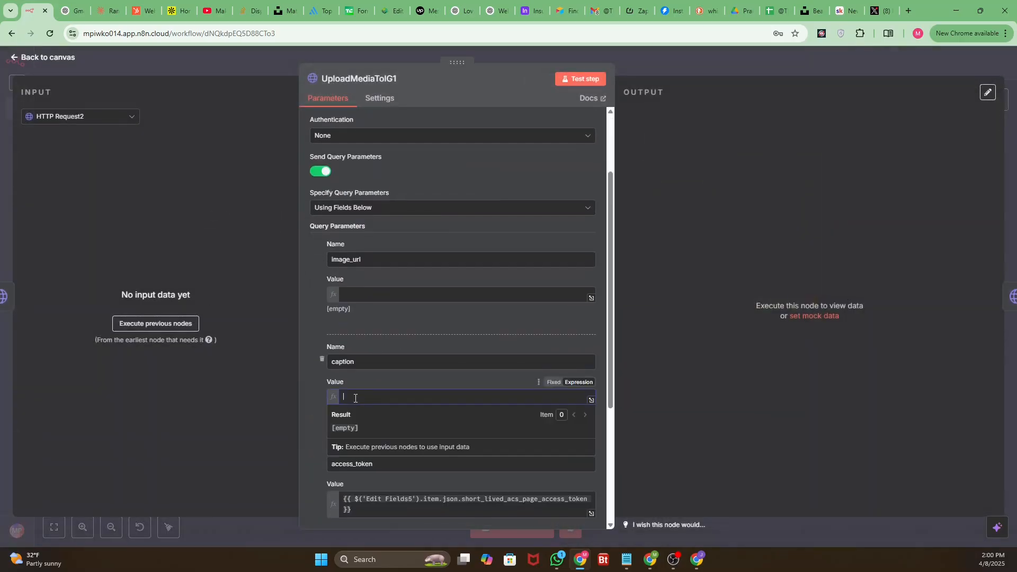
left_click(94, 117)
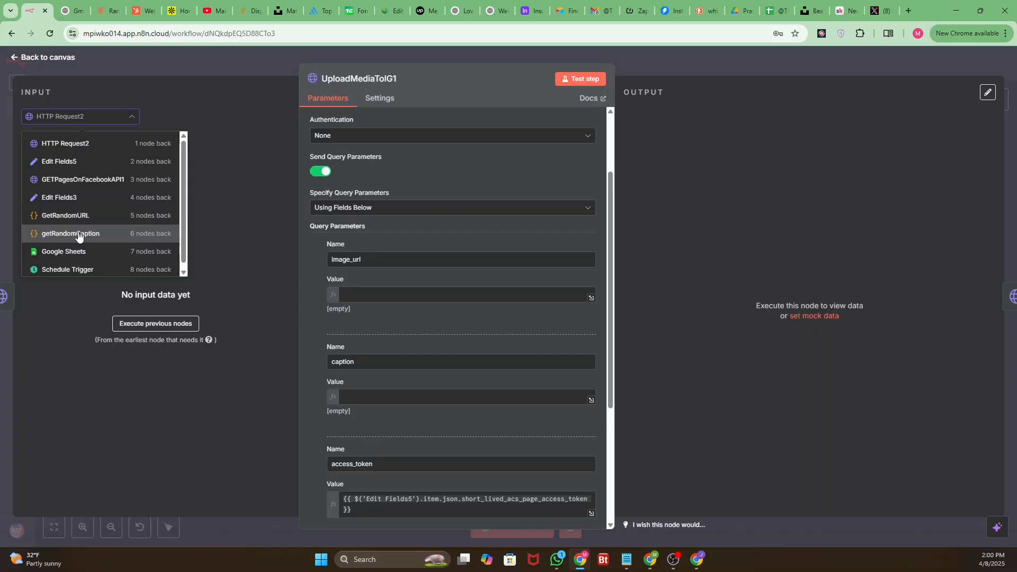
left_click(78, 237)
left_click_drag(68, 141, 393, 395)
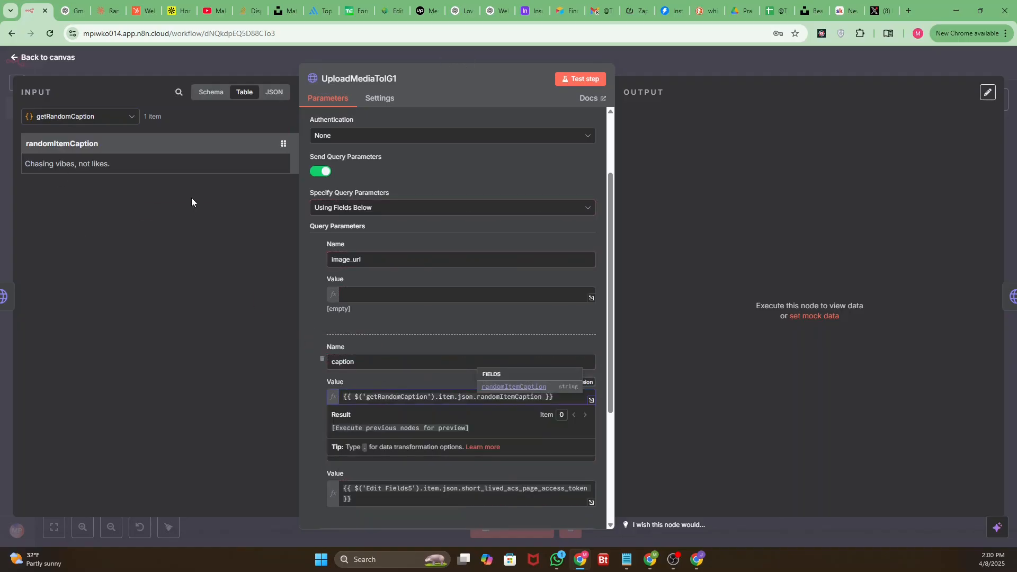
Check the GetRandomURL data as input for UploadMediaToIG1, and return to the canvas
left_click(126, 117)
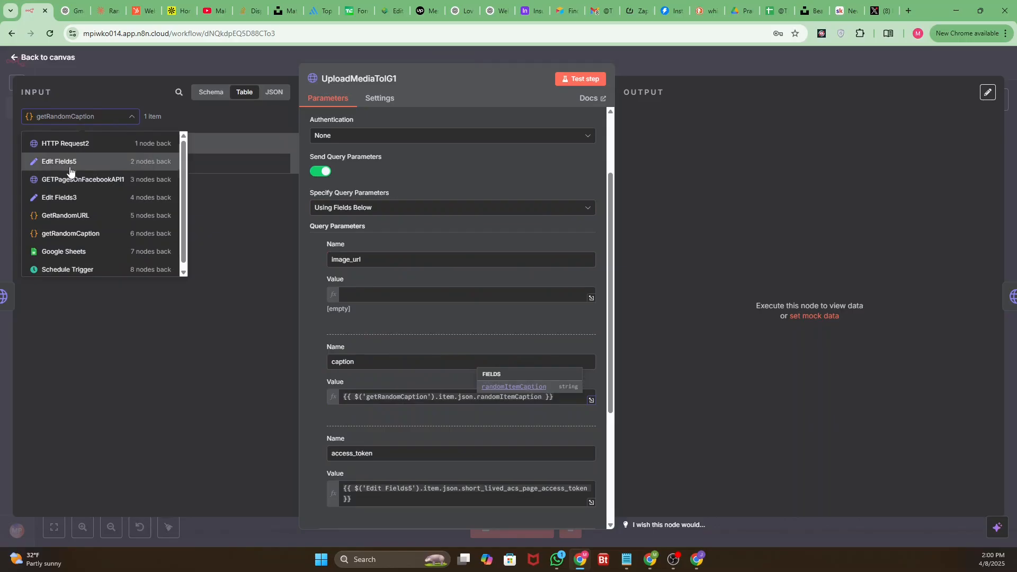
left_click(60, 216)
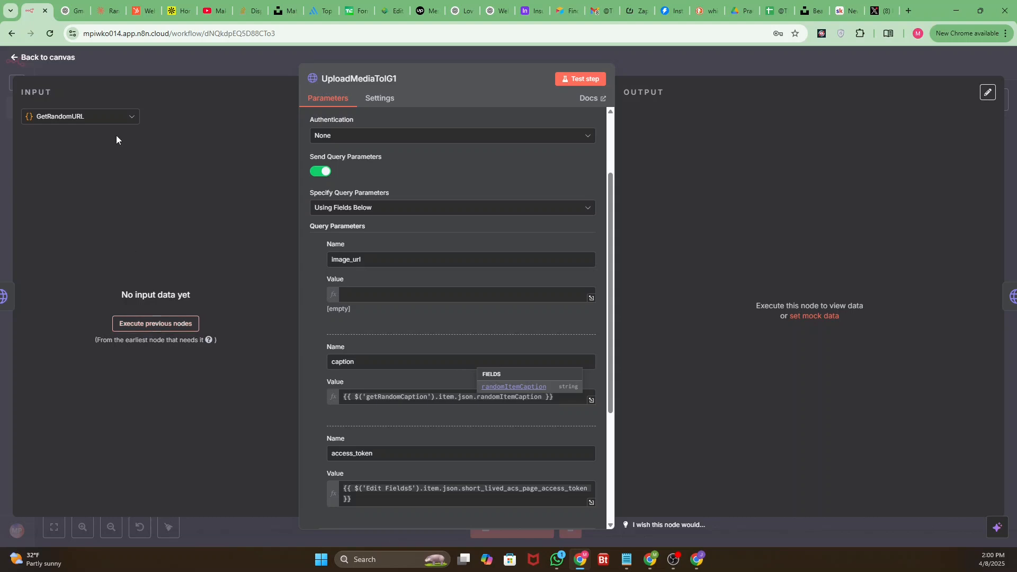
left_click(49, 58)
Run the GetRandomURL node on its own and open it to inspect its code and output
mouse_move(392, 214)
left_click(378, 199)
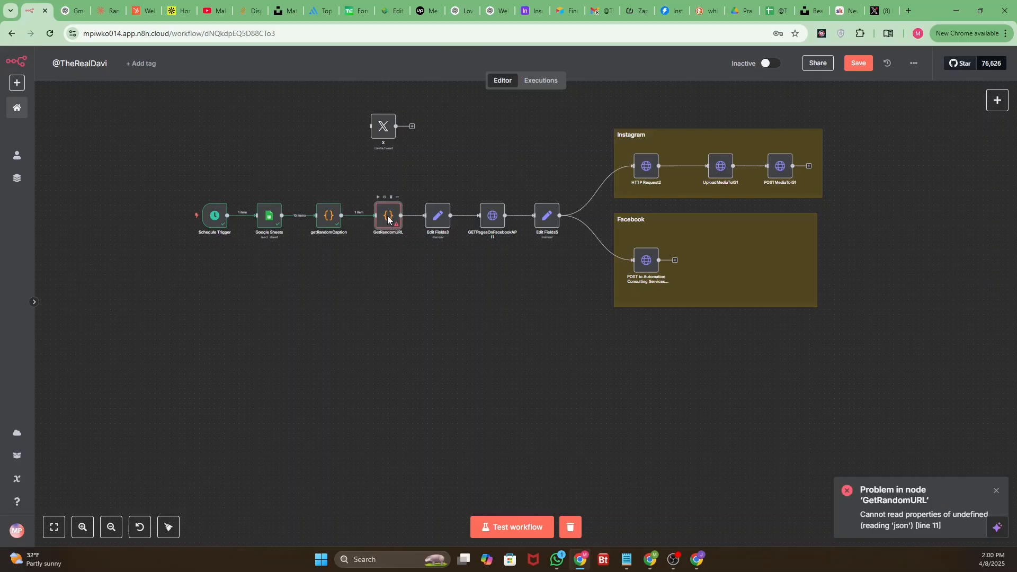
double_click(389, 217)
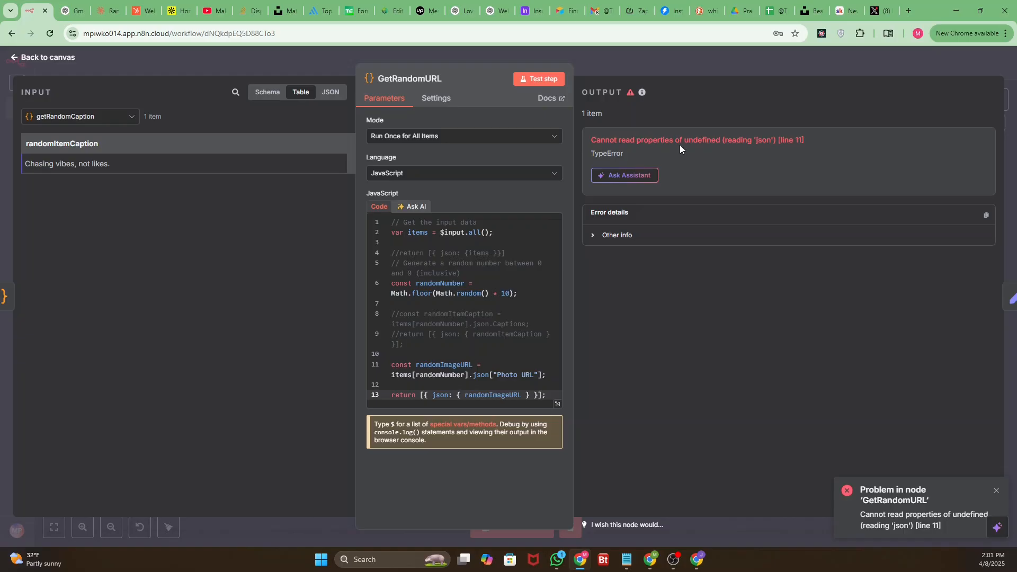
Try adding a dot between json and ["Photo URL"] on line 11 of GetRandomURL's code, test the node, and return to the canvas
left_click(415, 366)
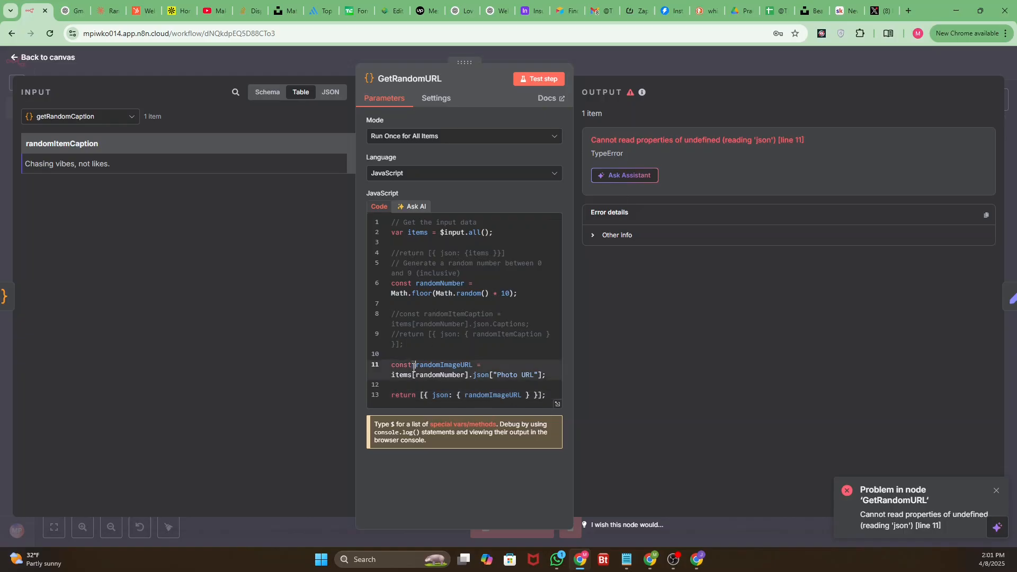
triple_click(414, 366)
left_click(413, 369)
double_click(494, 375)
triple_click(494, 375)
left_click(494, 374)
type(".")
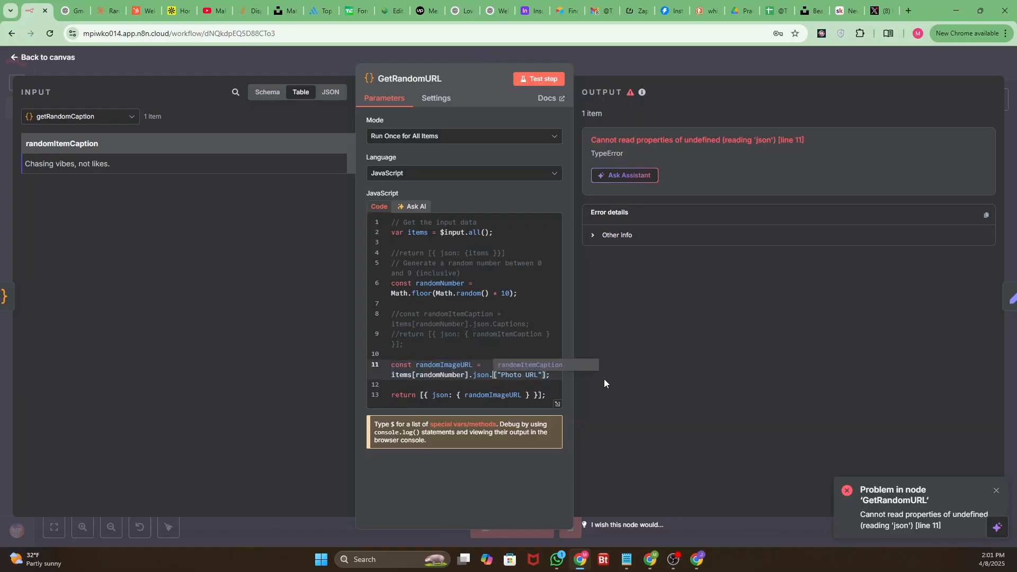
left_click(537, 80)
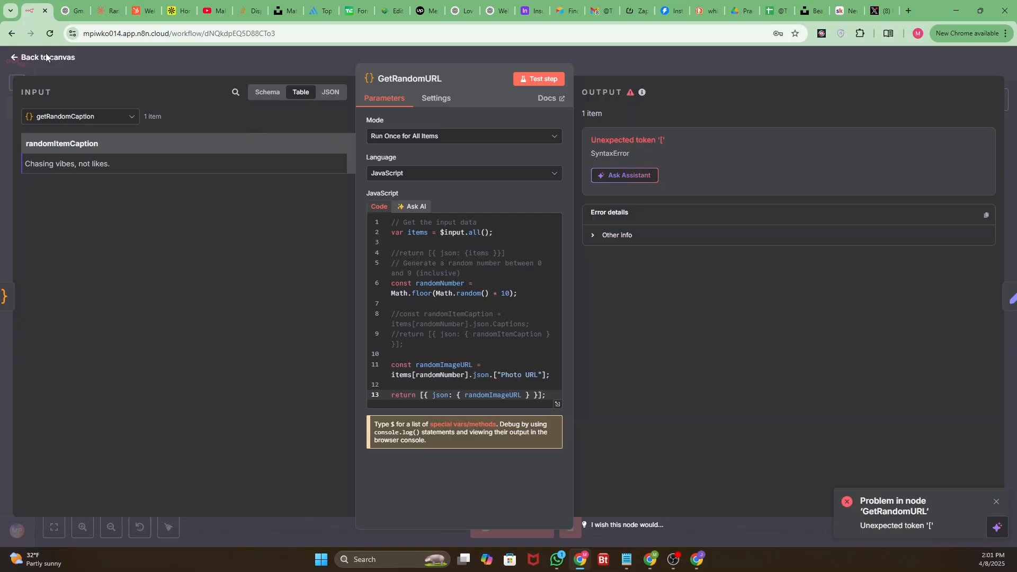
triple_click(499, 375)
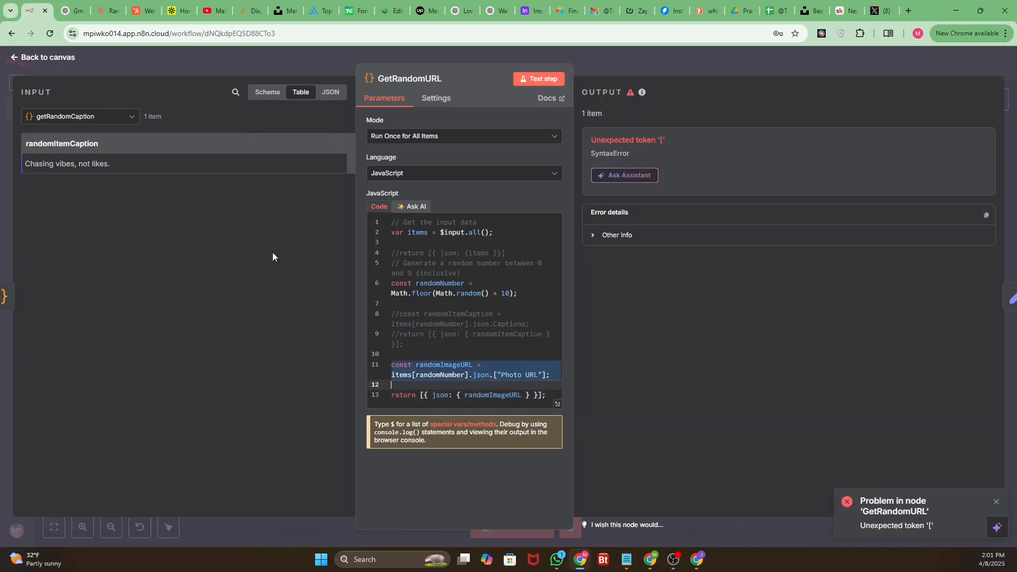
left_click(463, 361)
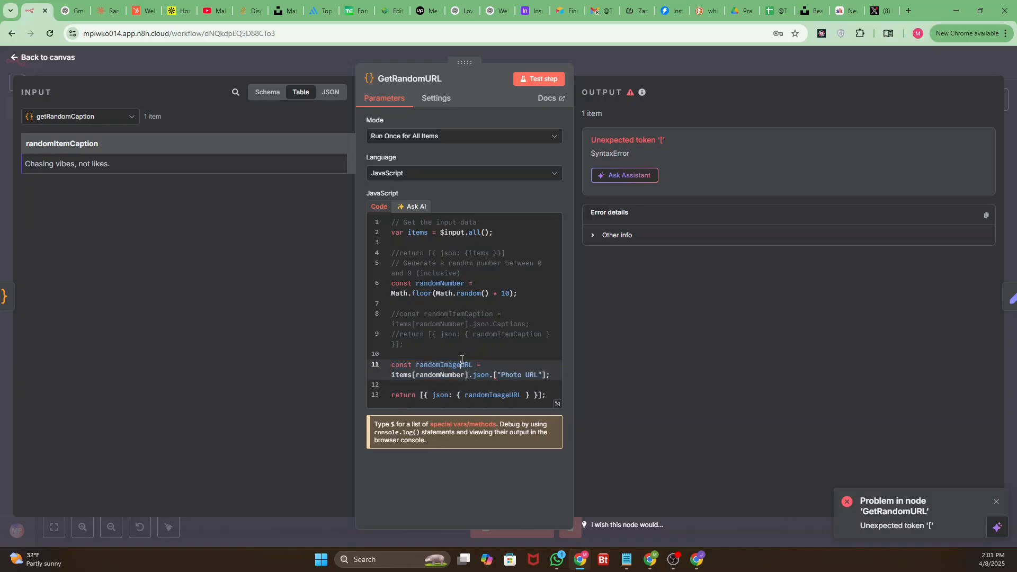
left_click(47, 59)
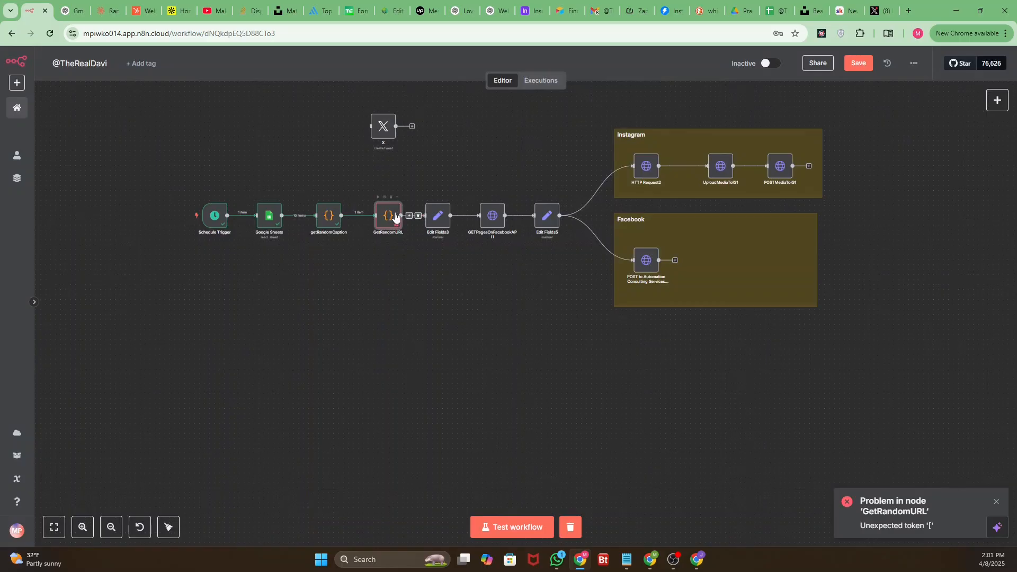
Open the getRandomCaption node and add a blank line at the end of its code
double_click(329, 215)
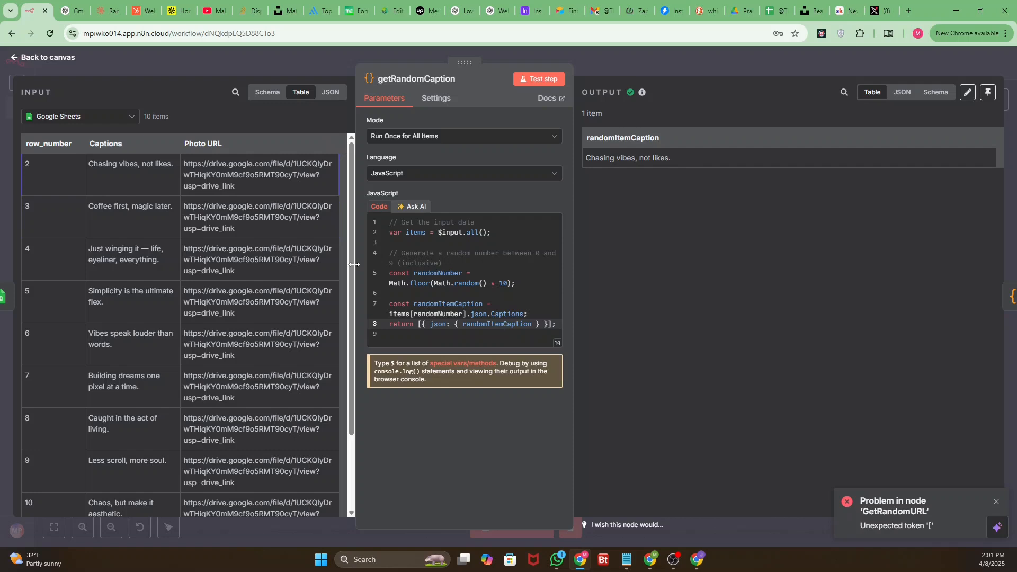
left_click(418, 335)
key("Return")
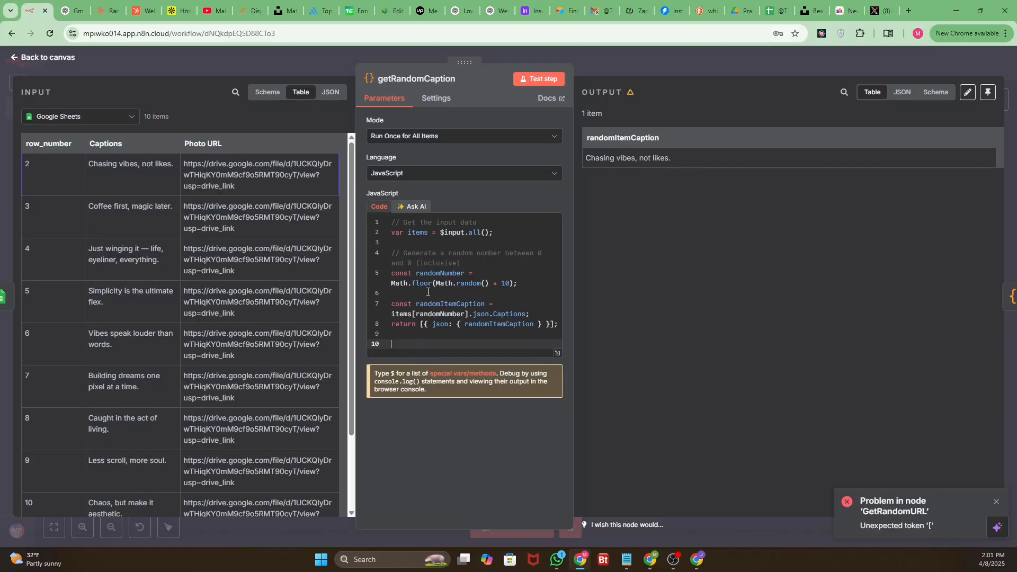
Examine the randomNumber declaration and its Math.floor(Math.random() * 10) expression in getRandomCaption's code
triple_click(409, 274)
left_click(409, 274)
triple_click(409, 274)
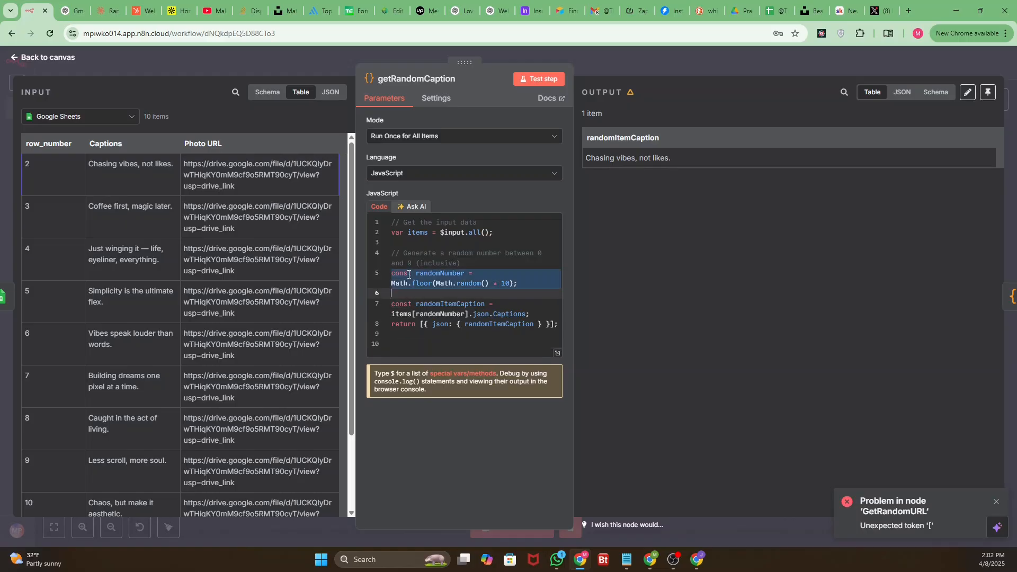
left_click(409, 274)
triple_click(419, 281)
left_click(420, 279)
triple_click(418, 276)
left_click(418, 276)
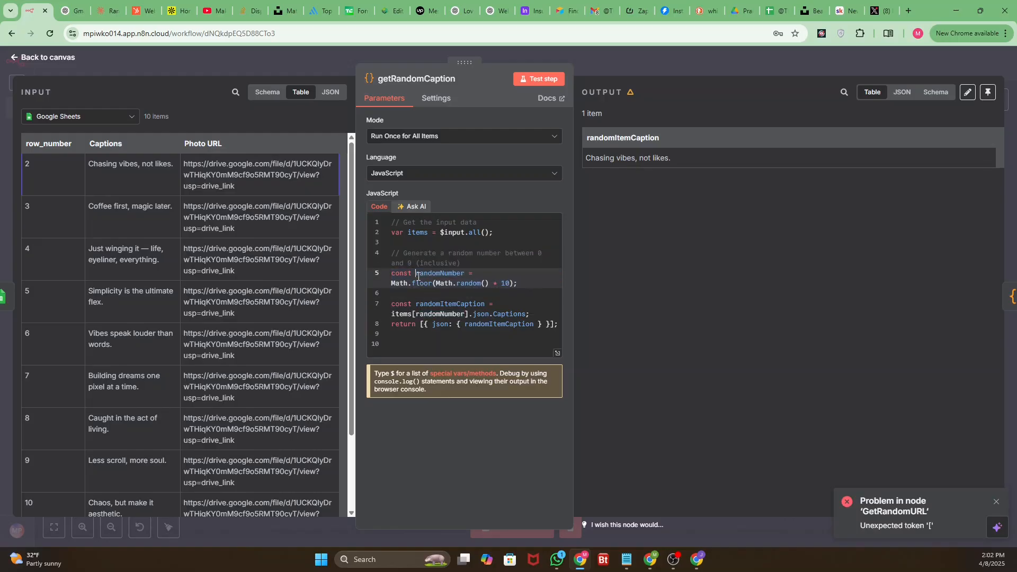
triple_click(418, 276)
left_click(419, 277)
triple_click(424, 287)
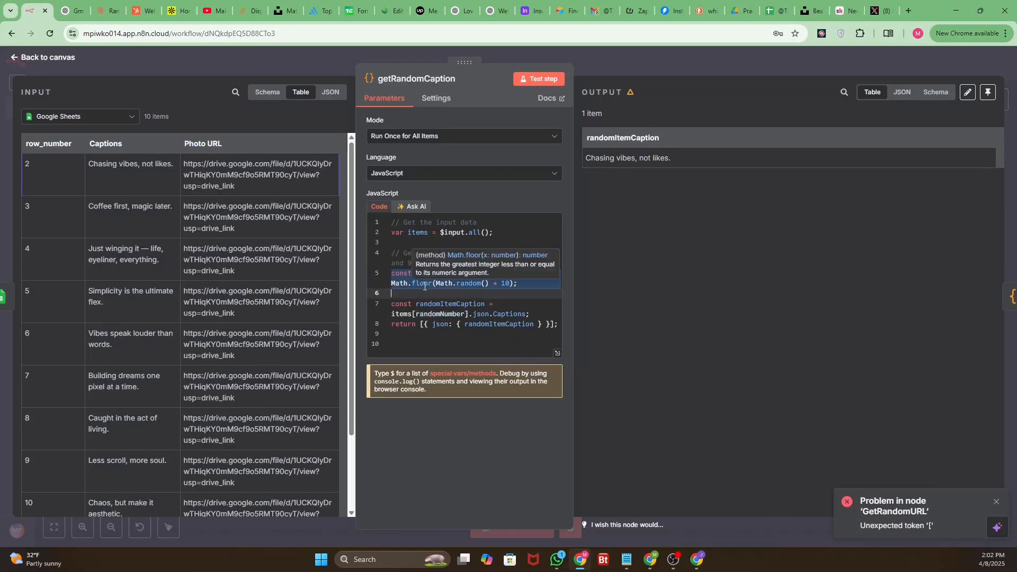
left_click(424, 287)
double_click(424, 276)
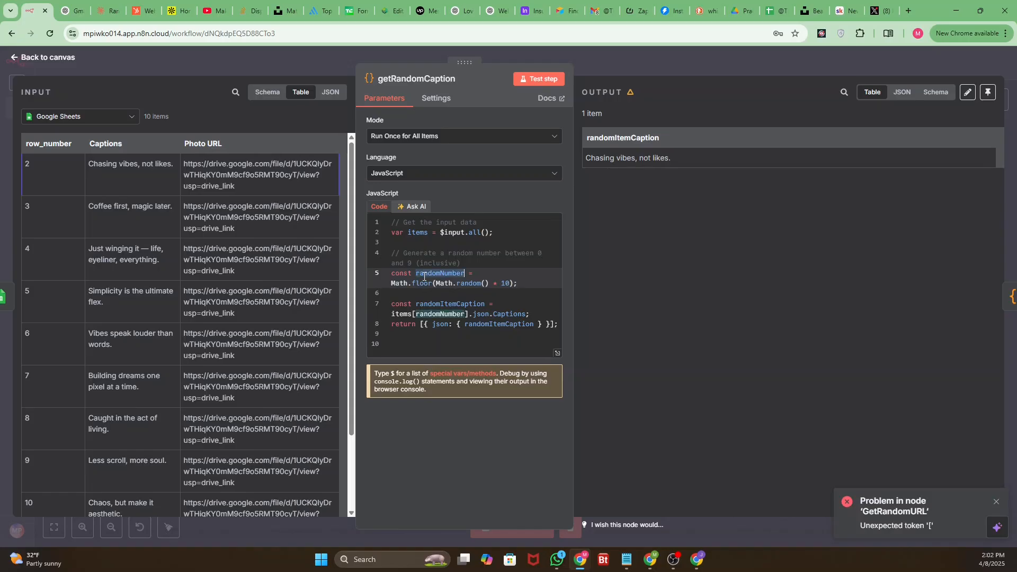
Start a block comment with /** in front of the const randomItemCaption line in getRandomCaption's code
left_click(427, 334)
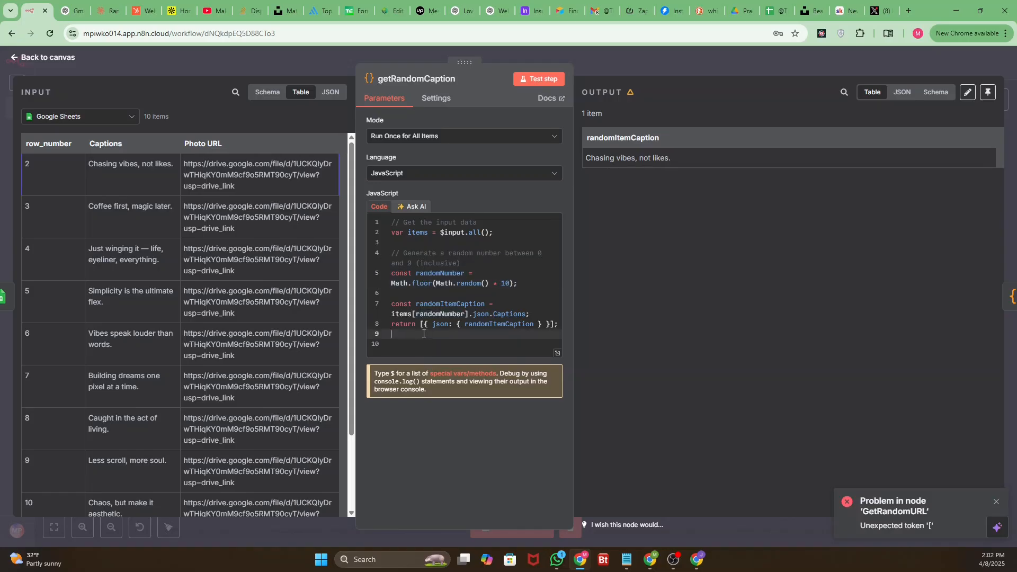
left_click(390, 303)
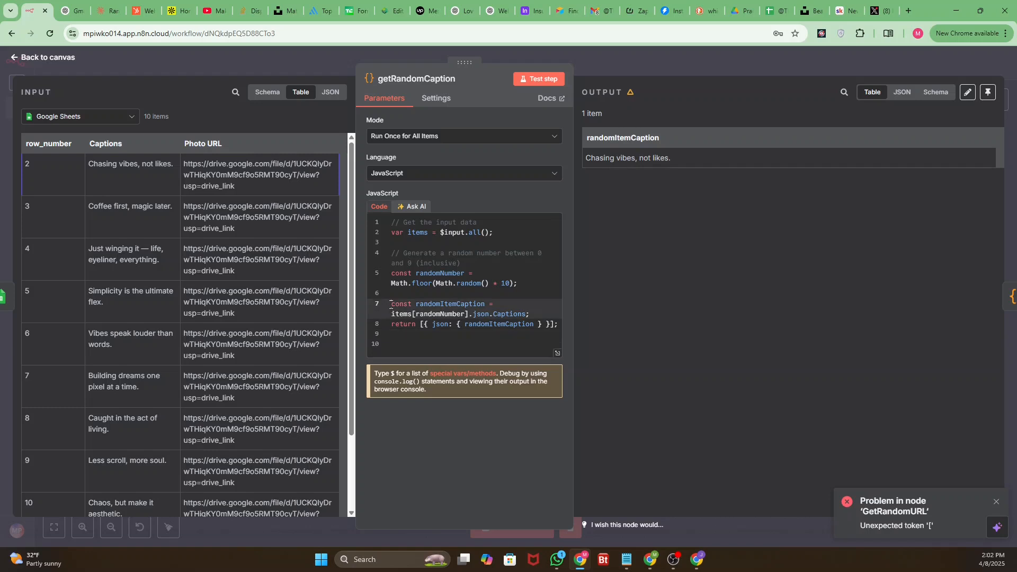
type("/")
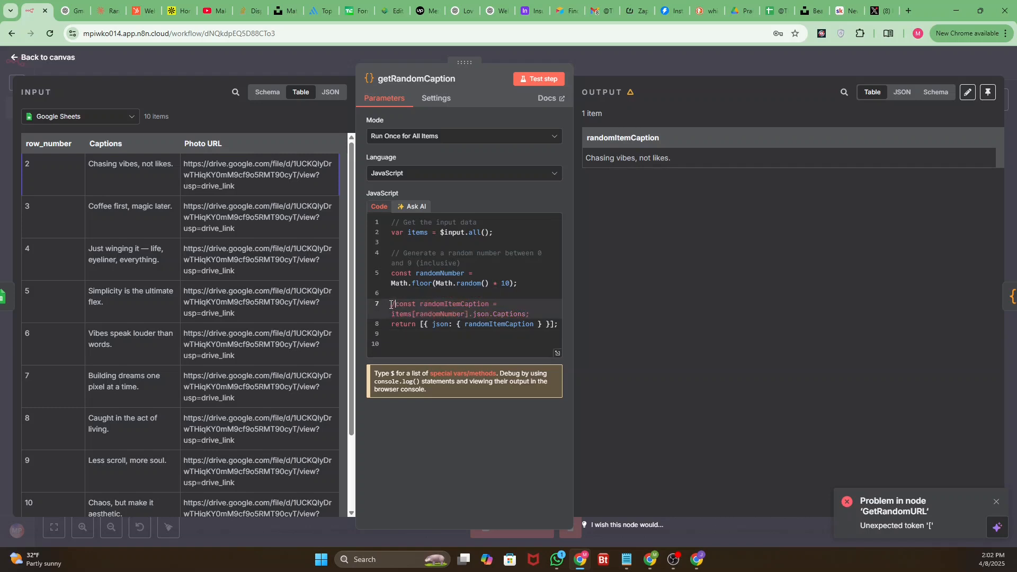
type("*")
key("BackSpace")
key("BackSpace")
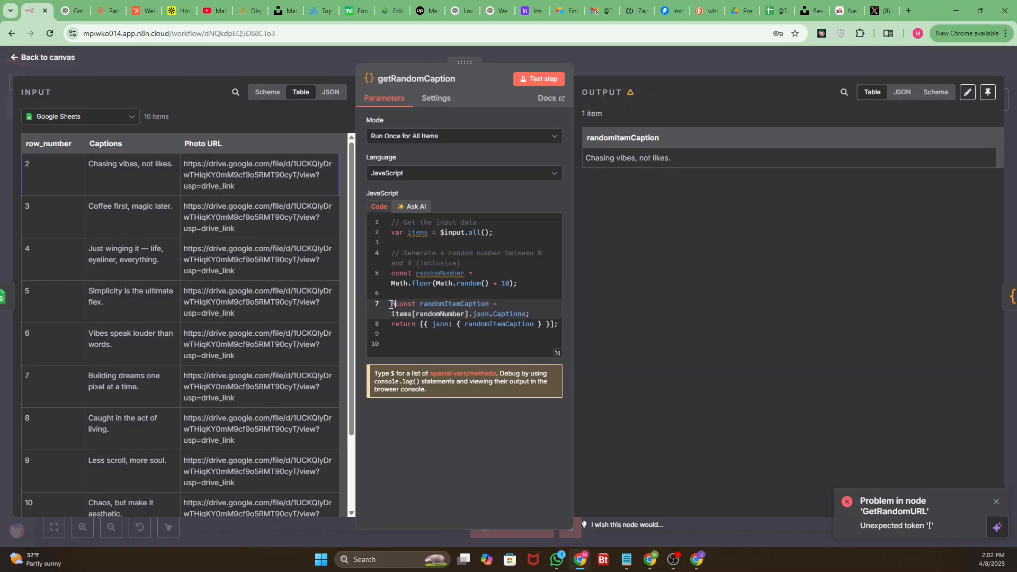
type("/*")
key("BackSpace")
key("BackSpace")
type("/*")
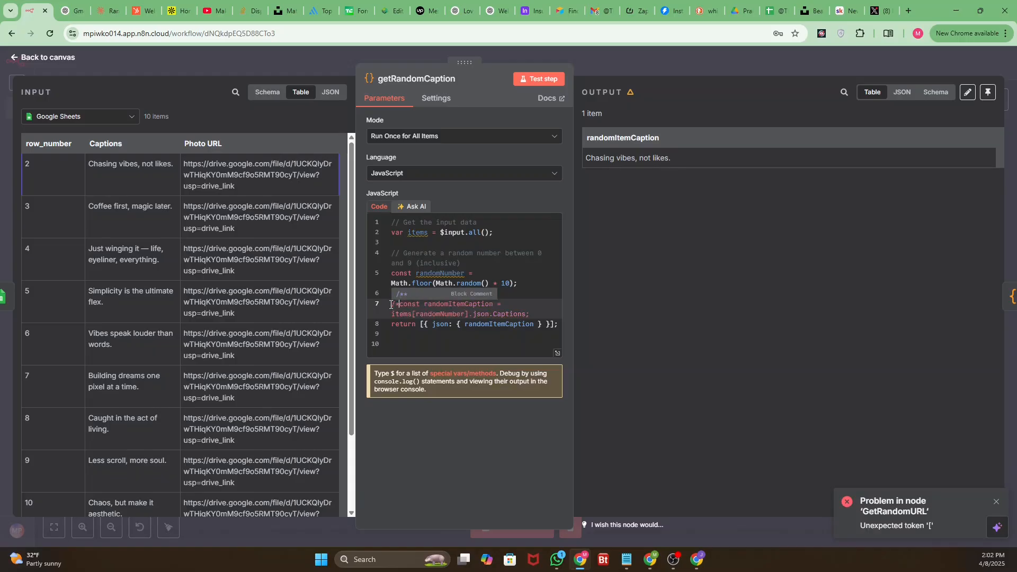
key("Escape")
type("*")
Close the block comment with */ below the return line and shorten its opening to /*
key("Down")
key("Down")
key("Down")
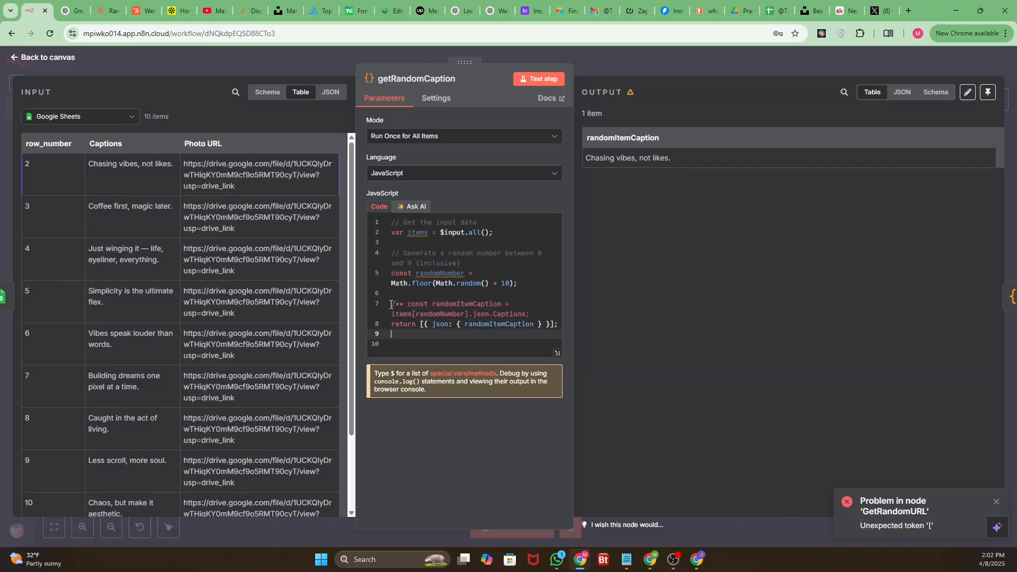
type("*/")
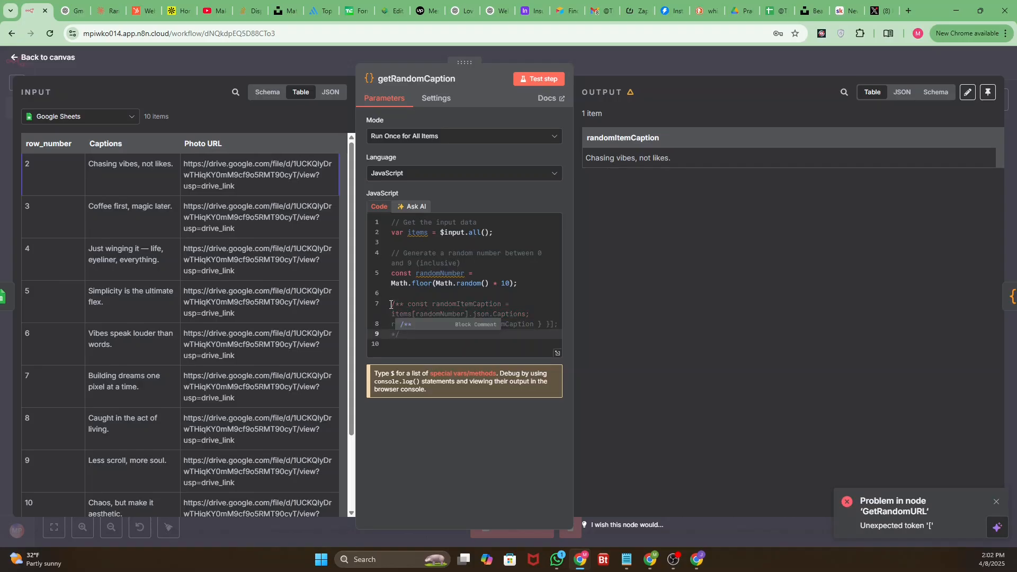
left_click(404, 304)
key("BackSpace")
left_click(413, 336)
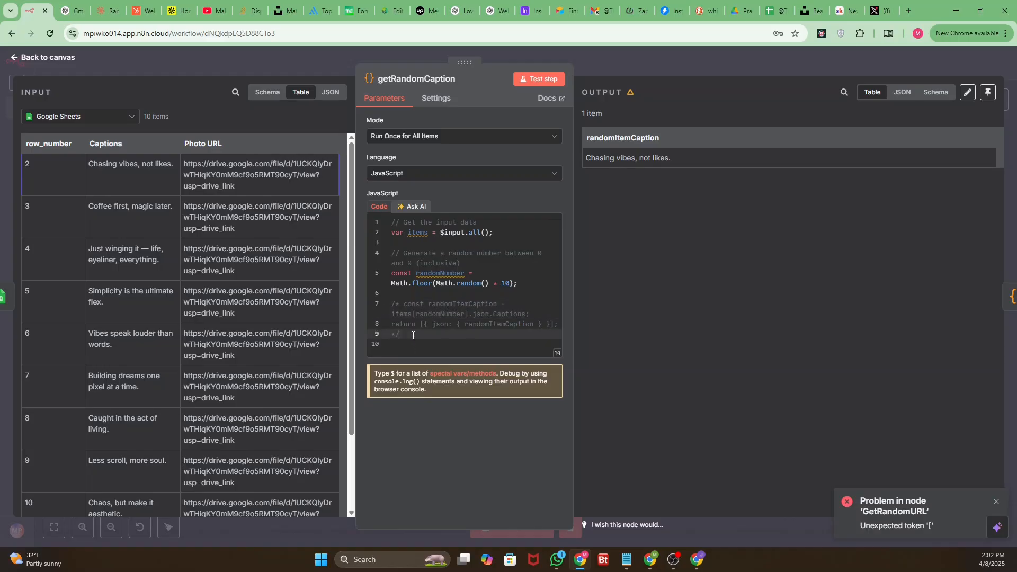
Add the line return [{json: {items }}] below the items declaration in getRandomCaption's code
left_click(422, 294)
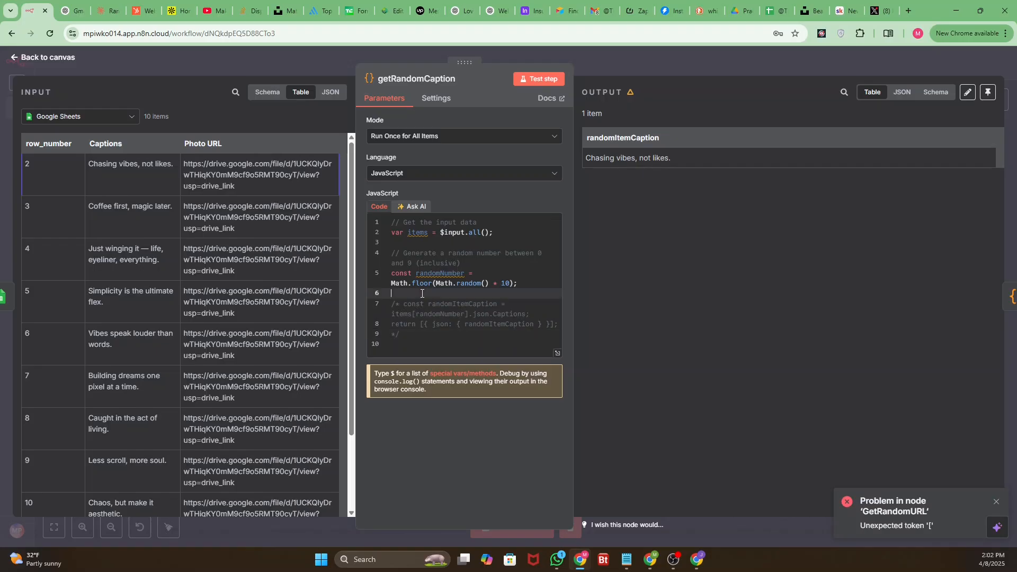
left_click(400, 242)
key("Return")
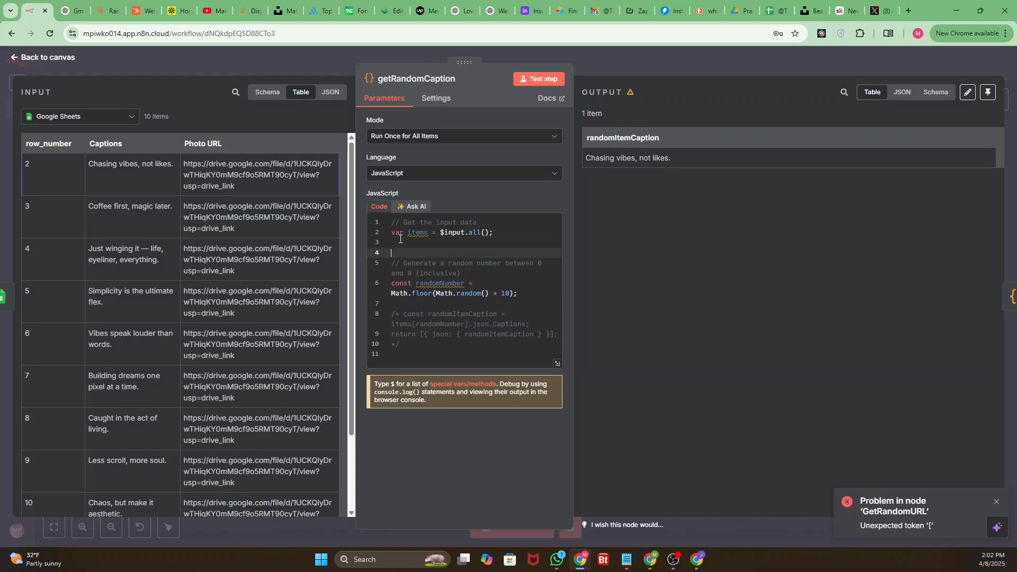
type("rn [{json")
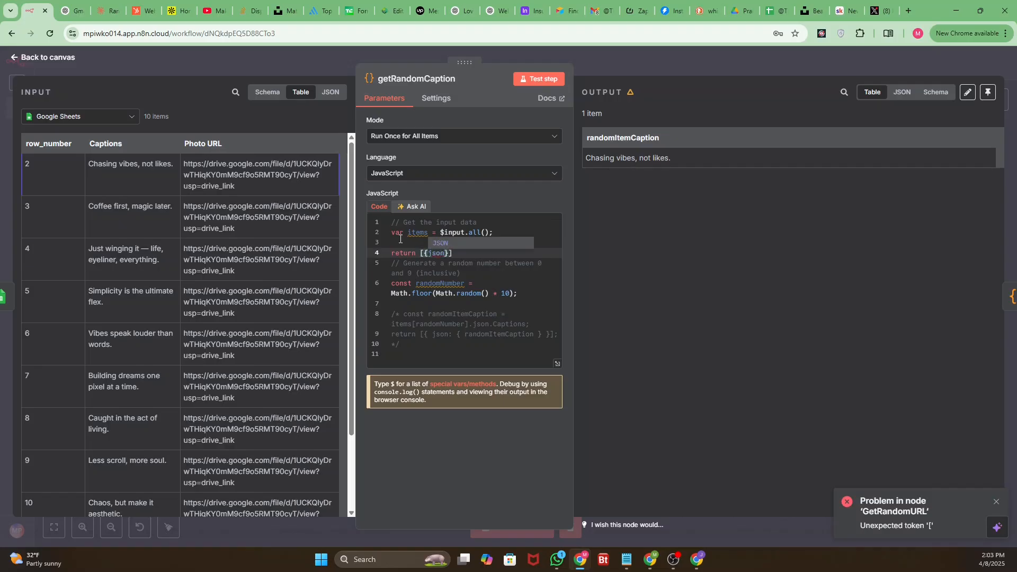
type(": {")
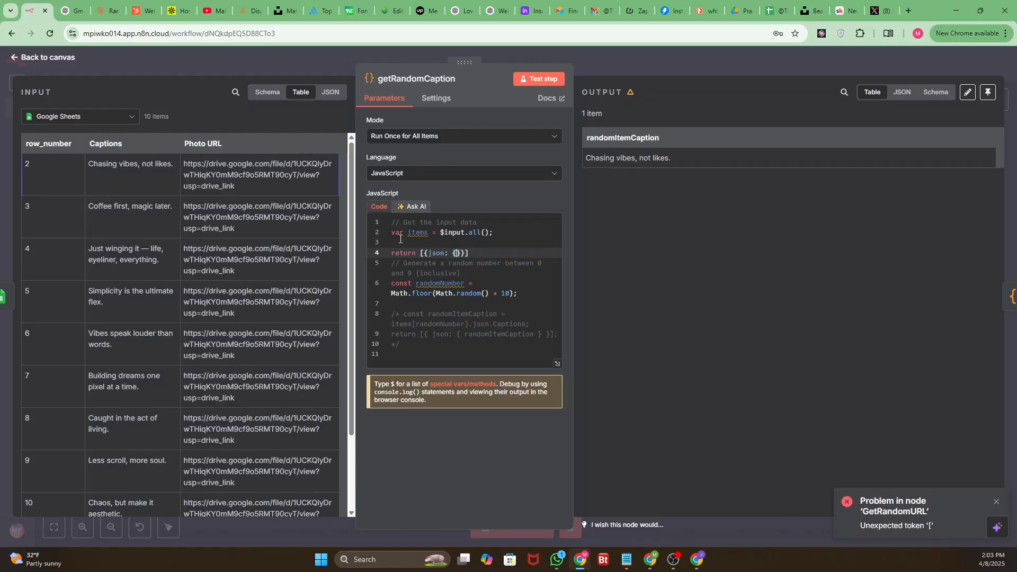
type("i")
key("Return")
Move the /* comment opening from the randomItemCaption line to the front of the const randomNumber line
left_click(401, 317)
key("BackSpace")
key("Up")
key("Up")
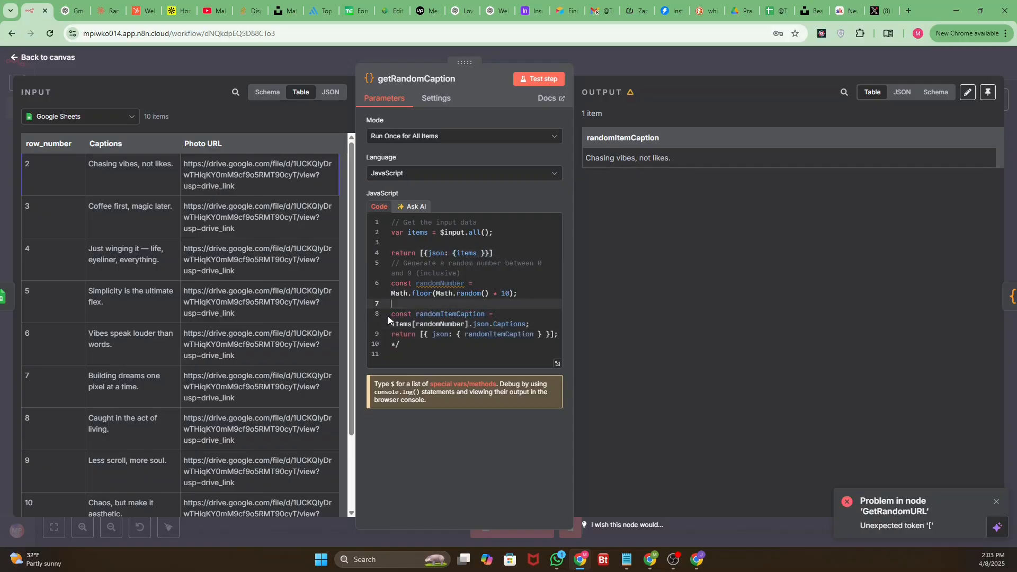
type("/*")
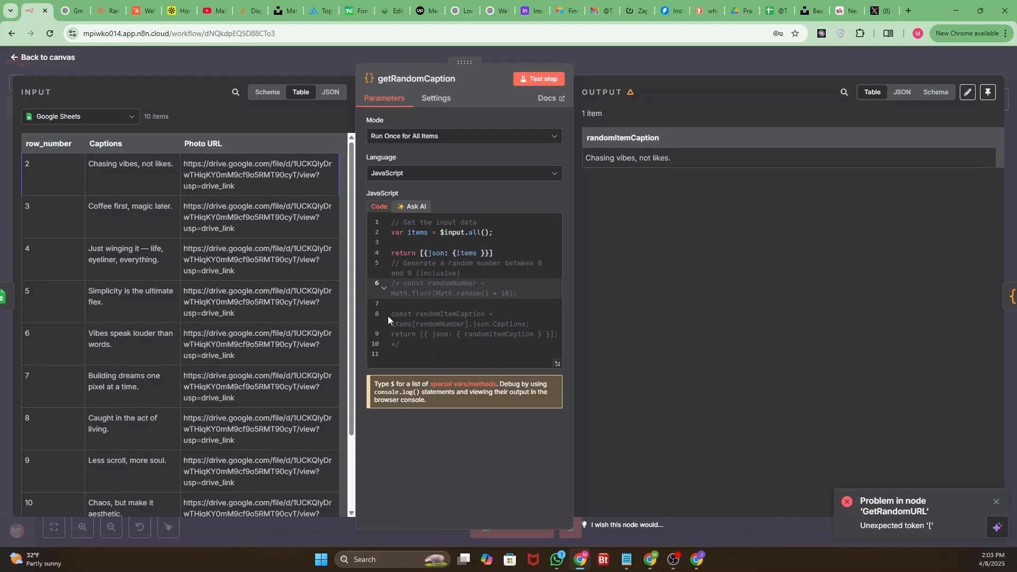
left_click(425, 350)
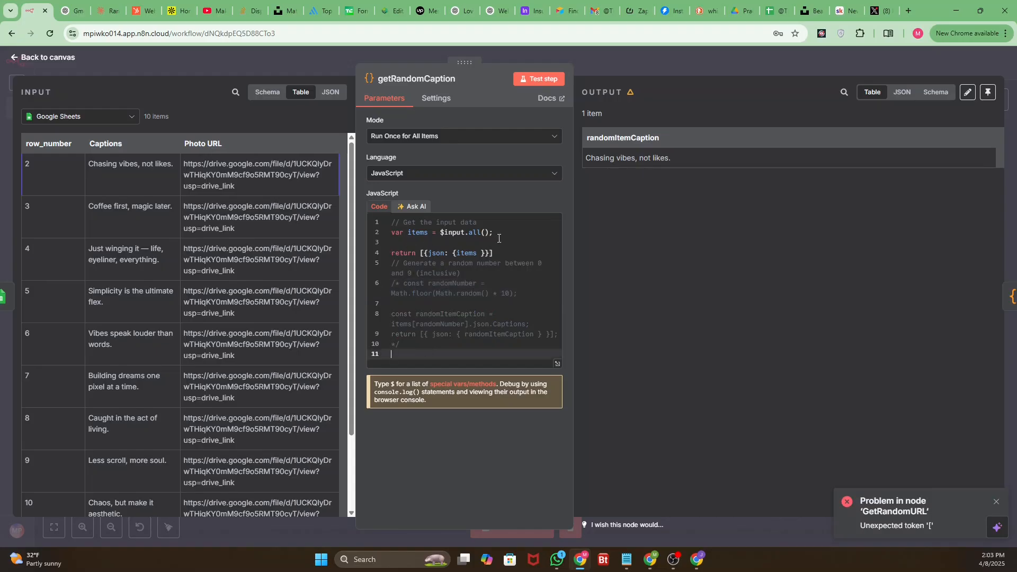
Test the getRandomCaption node with the new return line
left_click(518, 261)
key("Up")
key("Up")
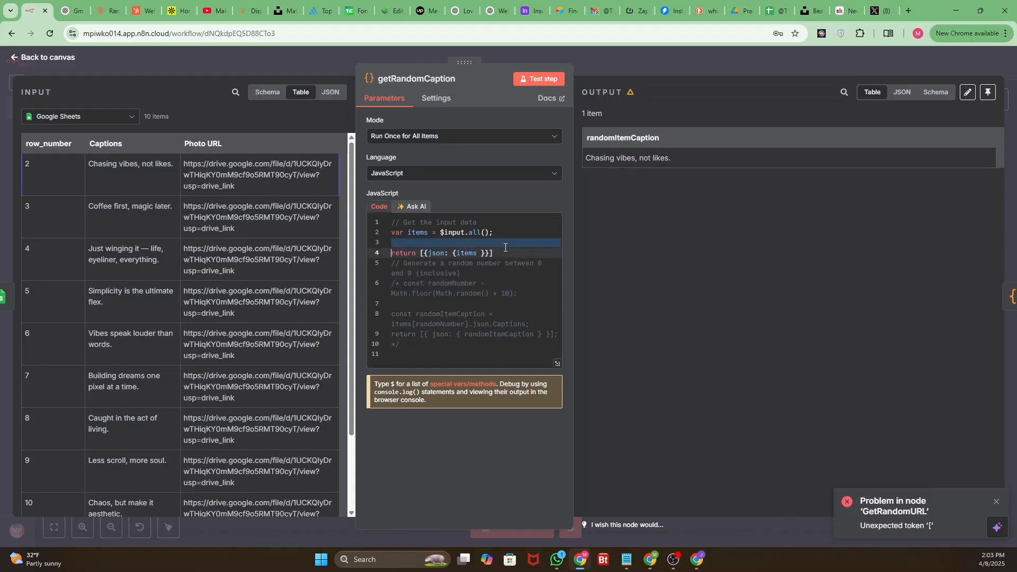
left_click(500, 253)
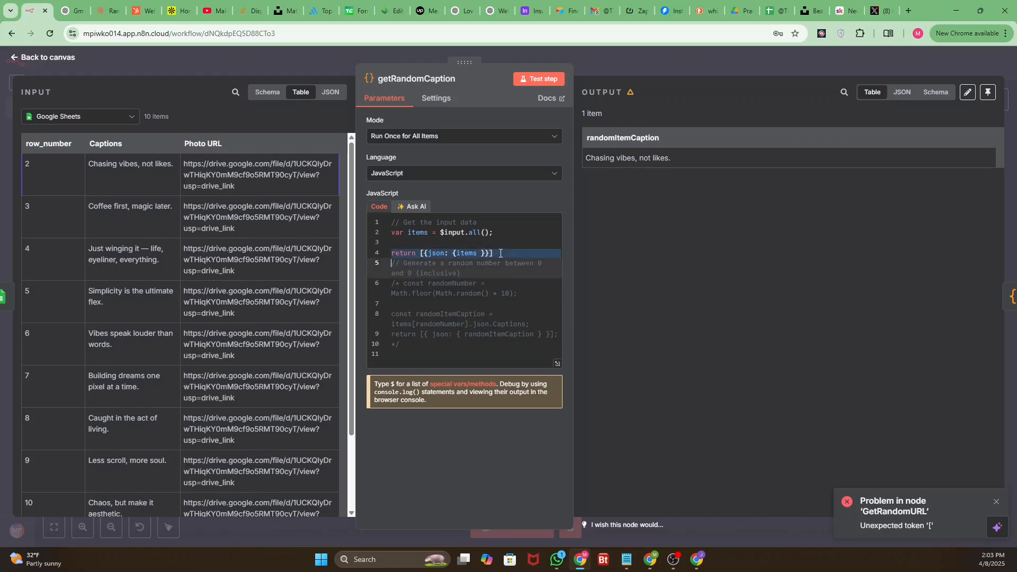
left_click(542, 80)
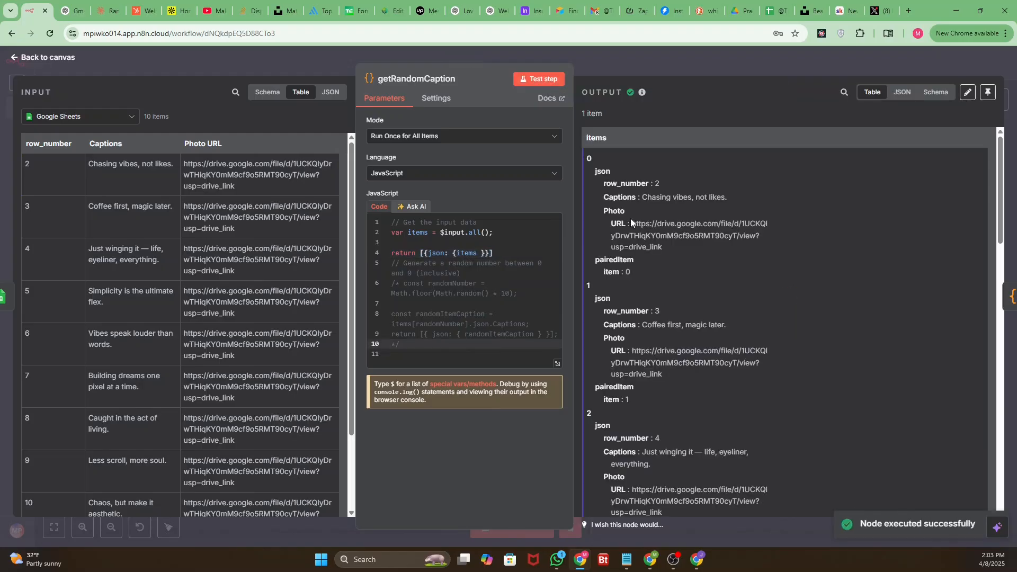
Open the GetRandomURL node and insert the input reference to item 1's Photo URL on the blank line above const randomImageURL
left_click(44, 60)
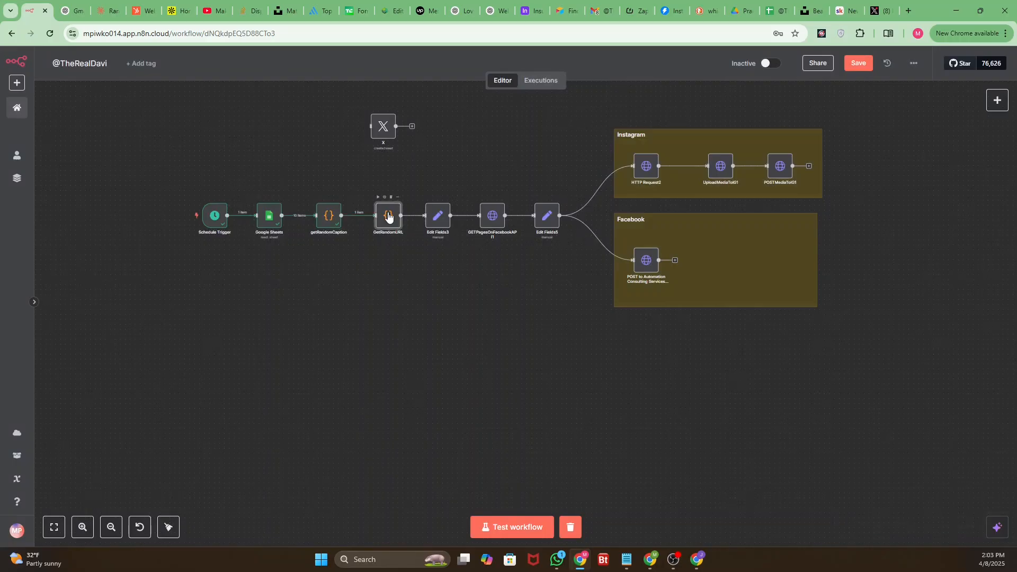
double_click(389, 215)
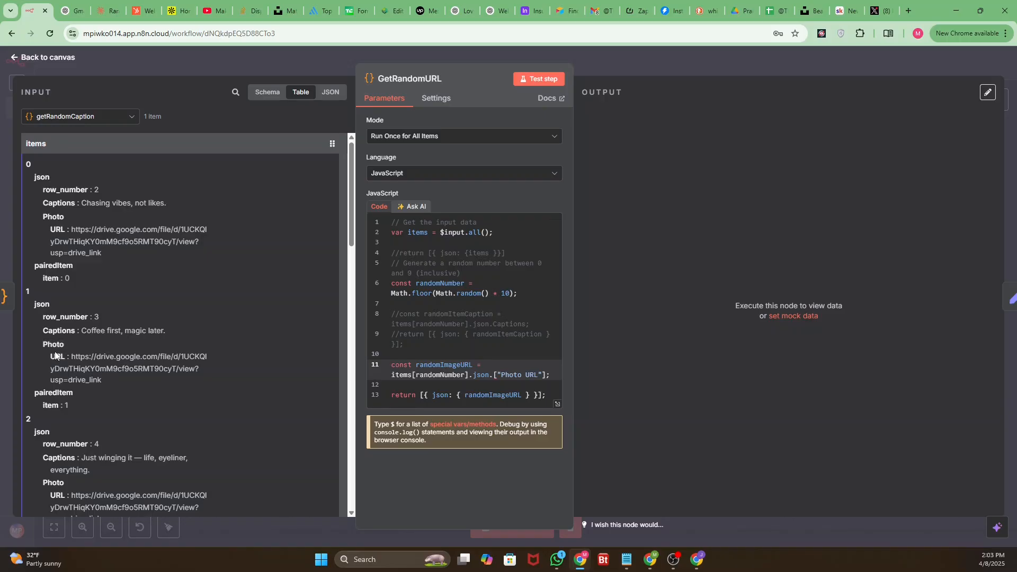
left_click_drag(55, 356, 394, 381)
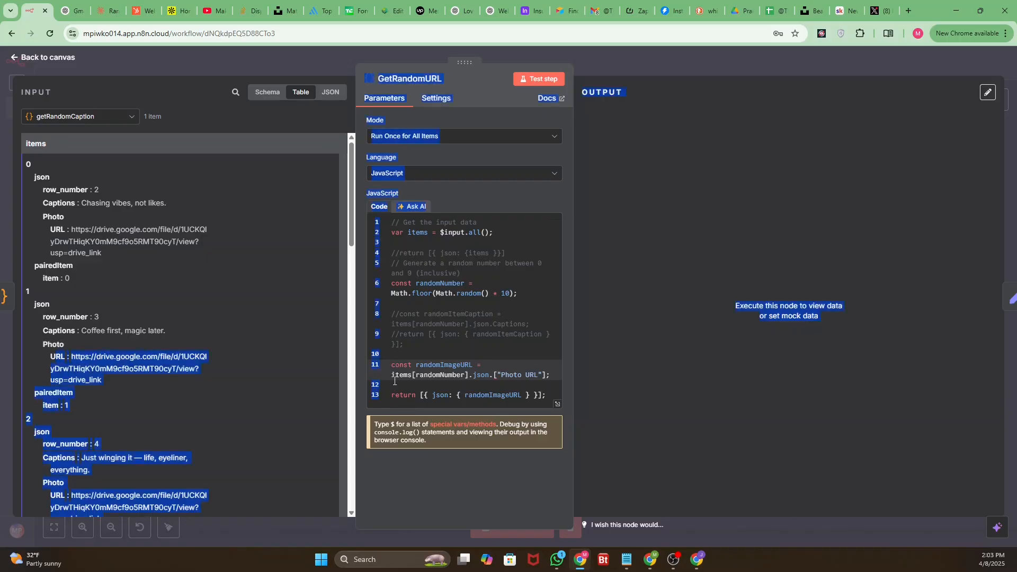
left_click(176, 314)
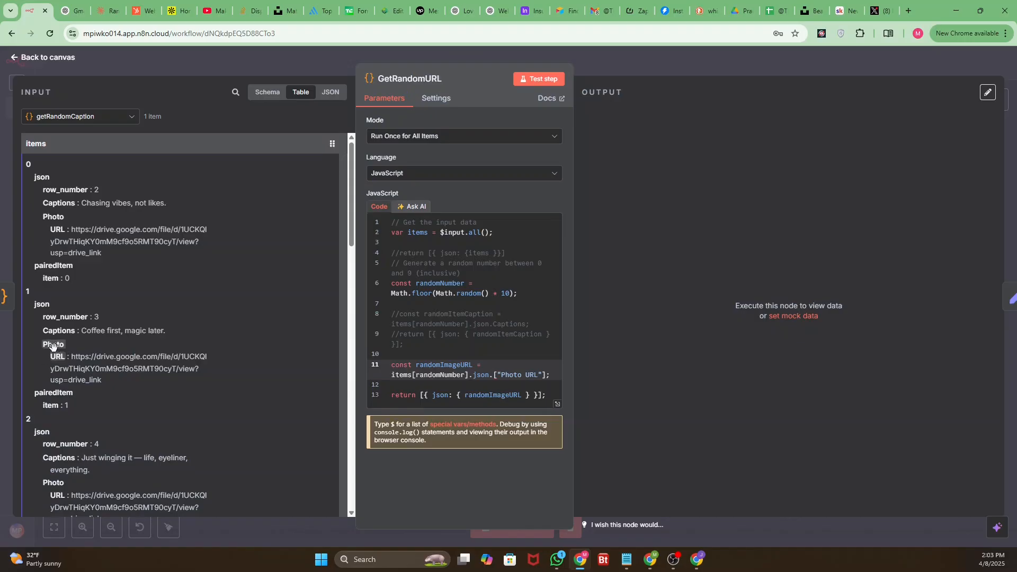
left_click_drag(55, 344, 418, 353)
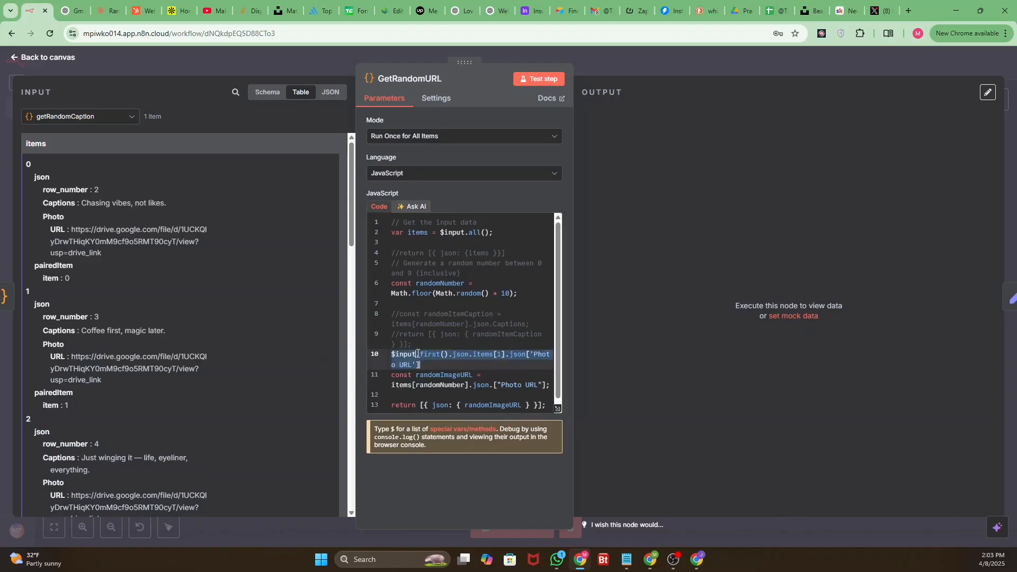
left_click(459, 370)
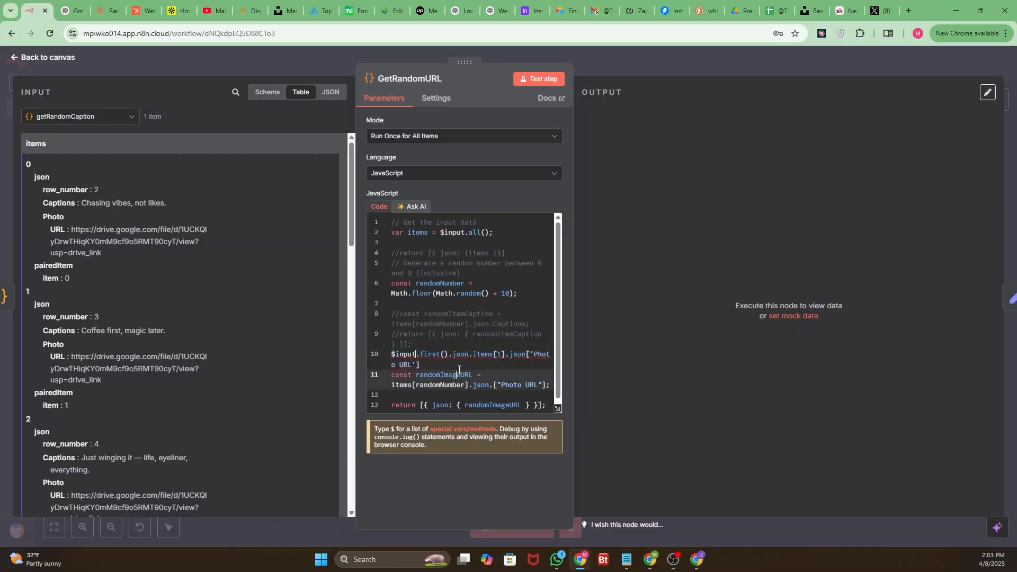
Delete the $input.first().json.items[1].json['Photo URL'] reference from GetRandomURL's code
left_click(432, 353)
left_click(467, 323)
scroll(467, 324, "down", 1)
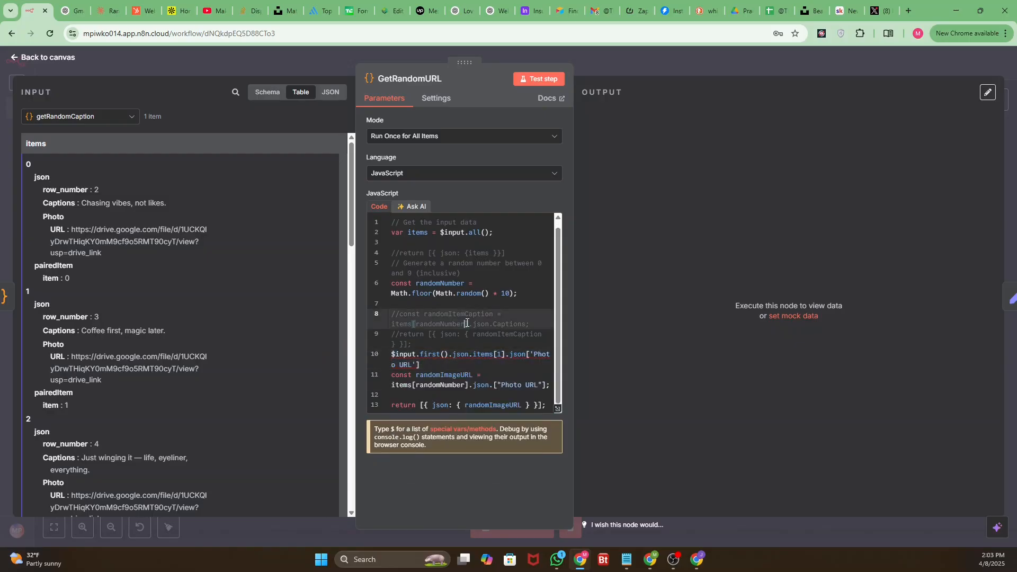
left_click_drag(420, 360, 392, 351)
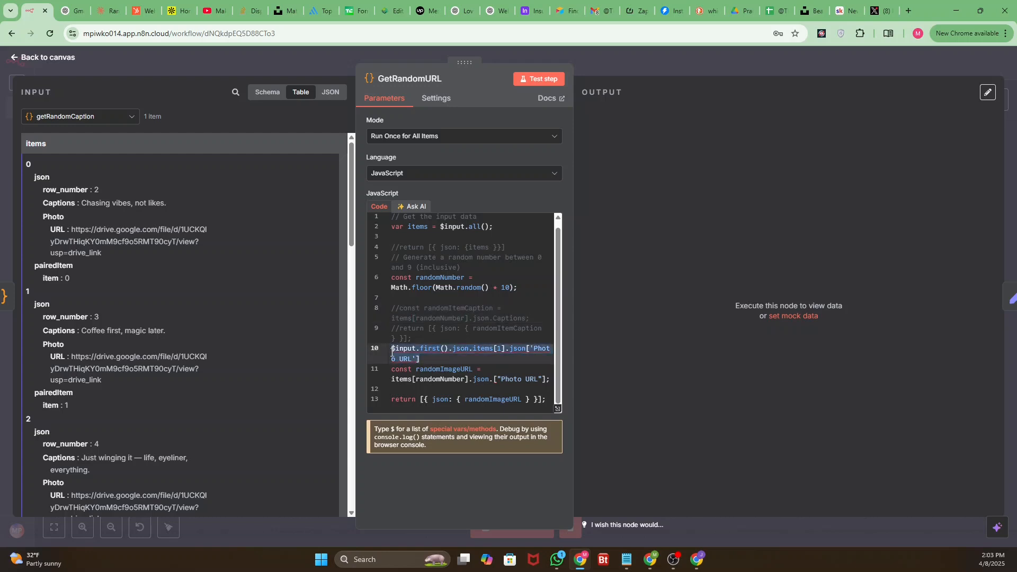
key("BackSpace")
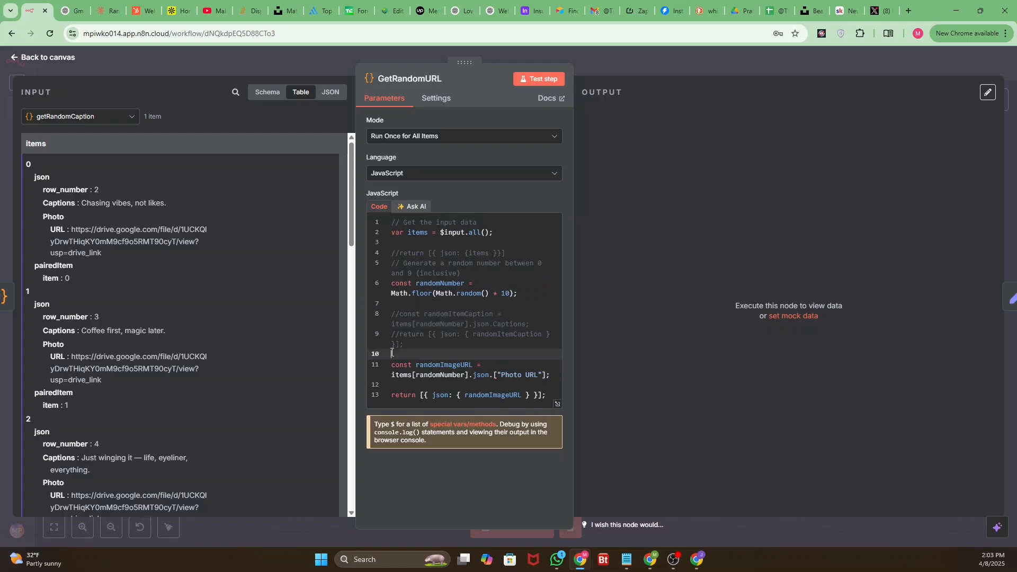
Add a Code node between getRandomCaption and GetRandomURL and clear its default JavaScript
left_click(43, 58)
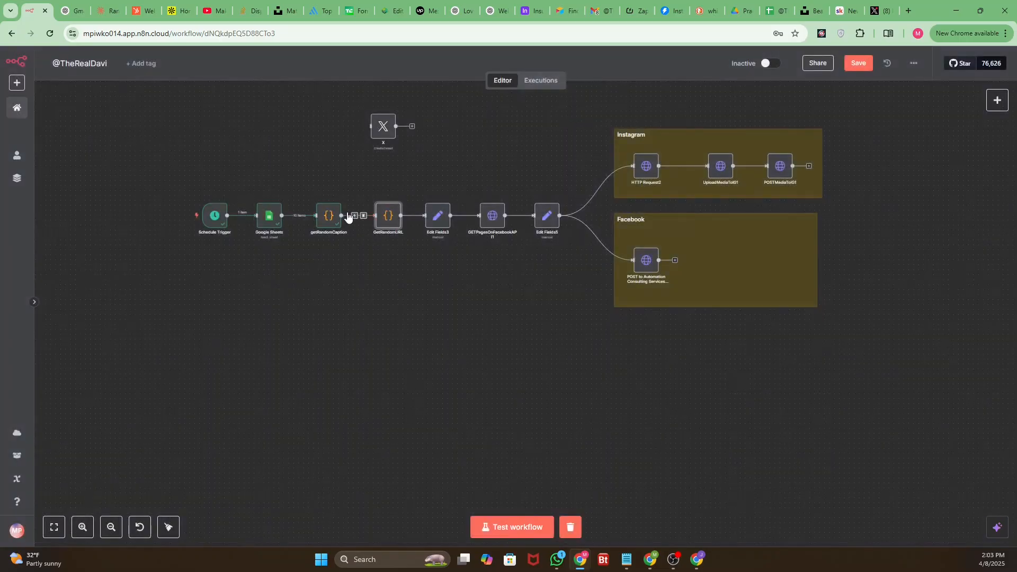
left_click(355, 216)
type("function")
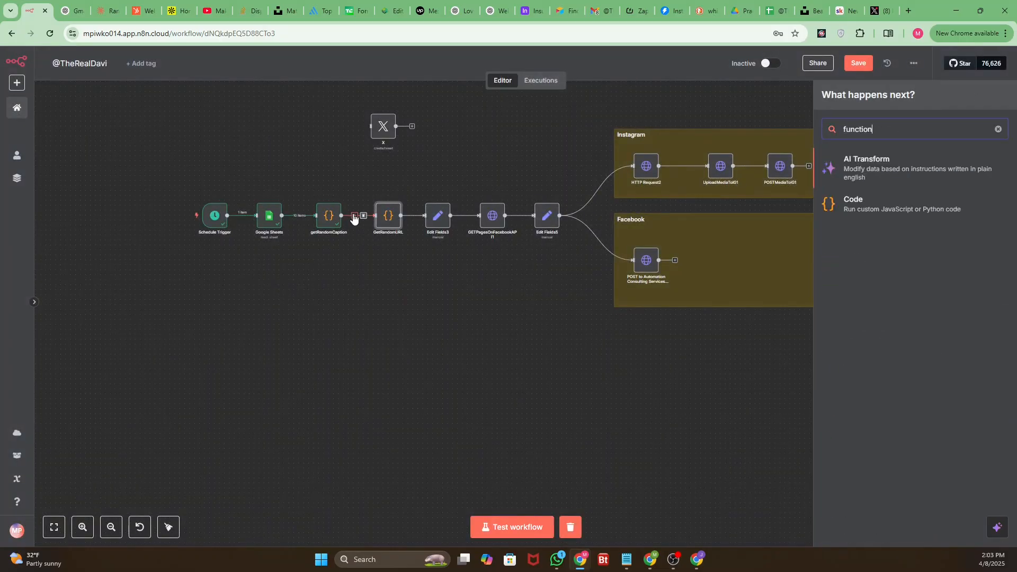
left_click(893, 207)
key("ctrl+a")
key("BackSpace")
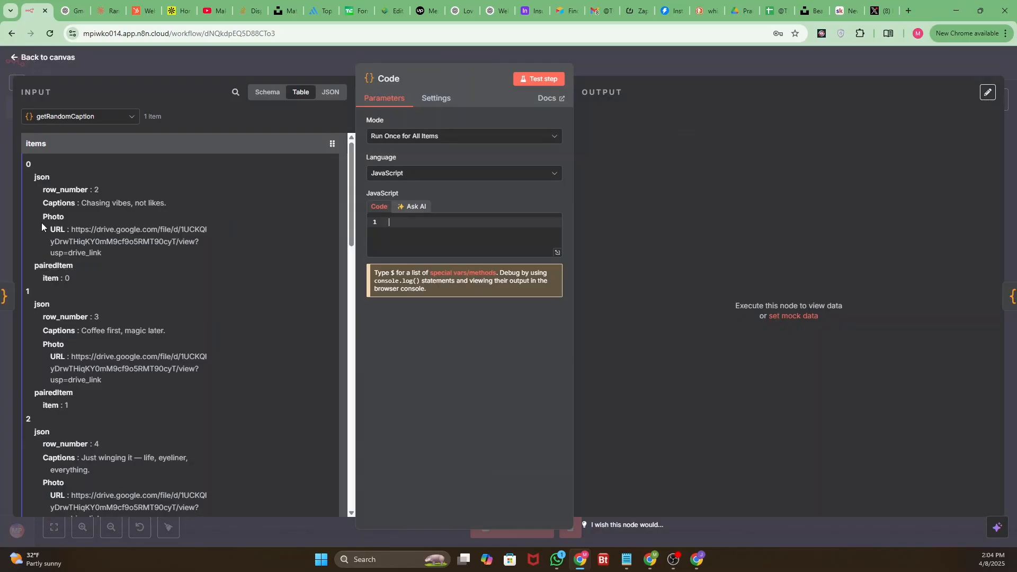
Insert the input references to item 0's Photo URL and Captions into the new Code node's JavaScript
left_click_drag(55, 214, 379, 231)
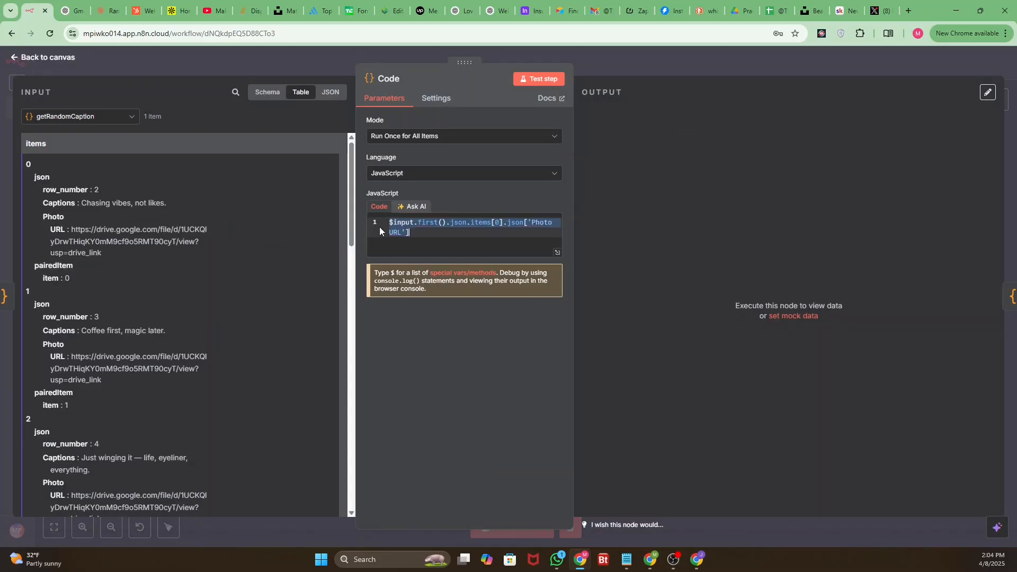
left_click(473, 235)
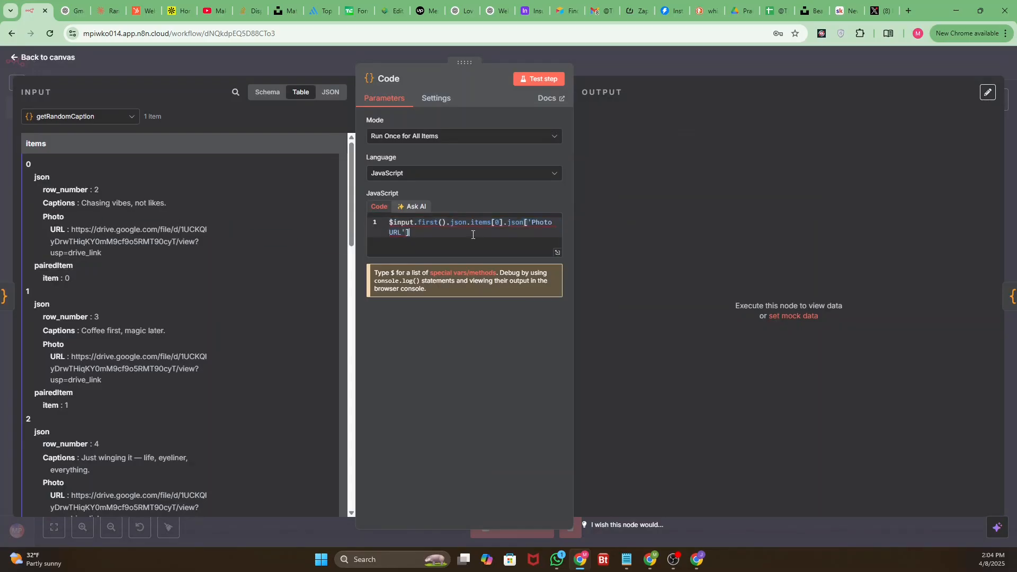
key("ctrl+a")
left_click(435, 224)
mouse_move(399, 234)
left_click_drag(58, 203, 433, 244)
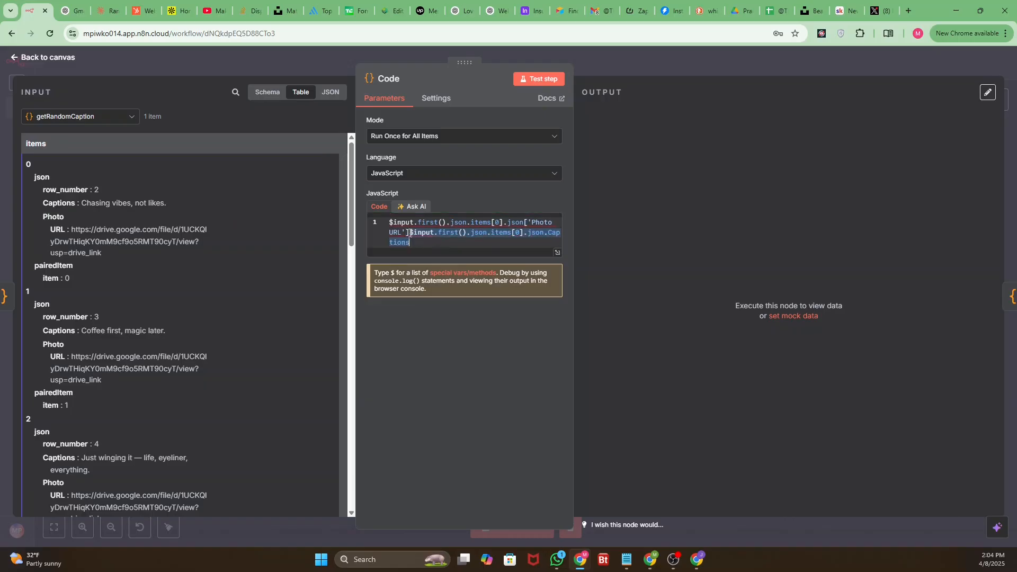
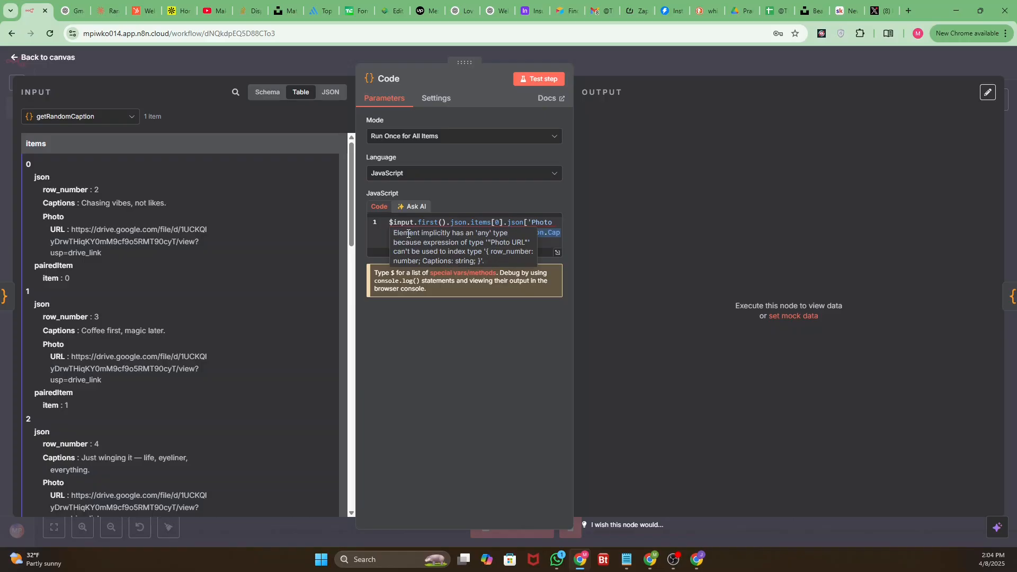
Expand the Code node's JavaScript editor and separate the Photo URL and Captions references with a blank line
left_click(476, 222)
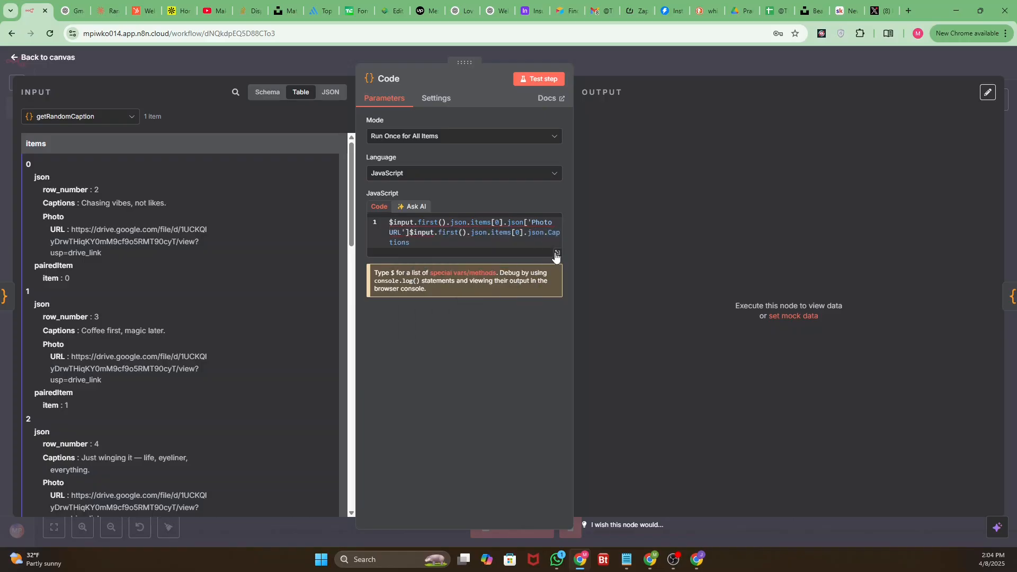
left_click(556, 253)
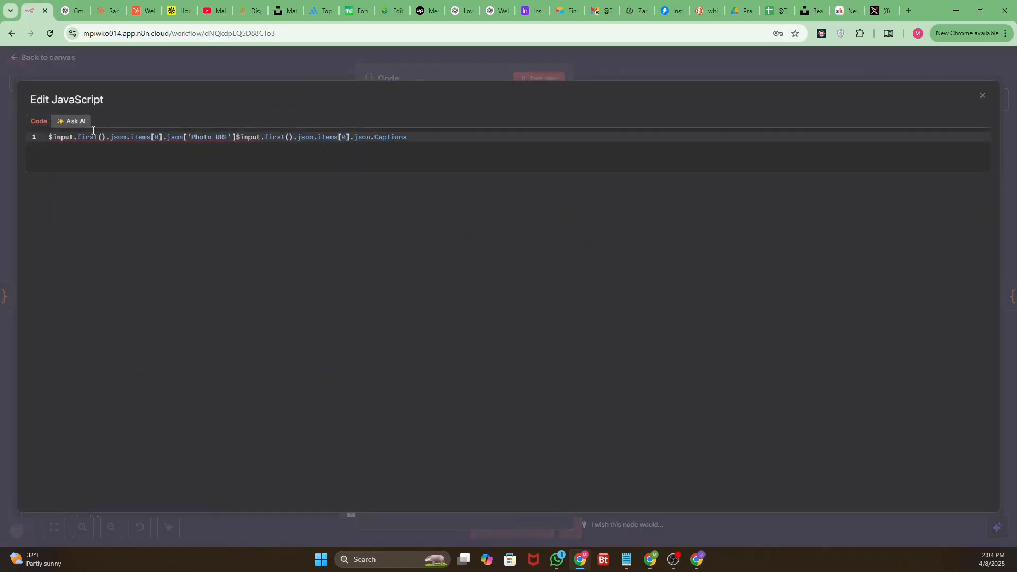
left_click(238, 138)
key("Return")
key("Return")
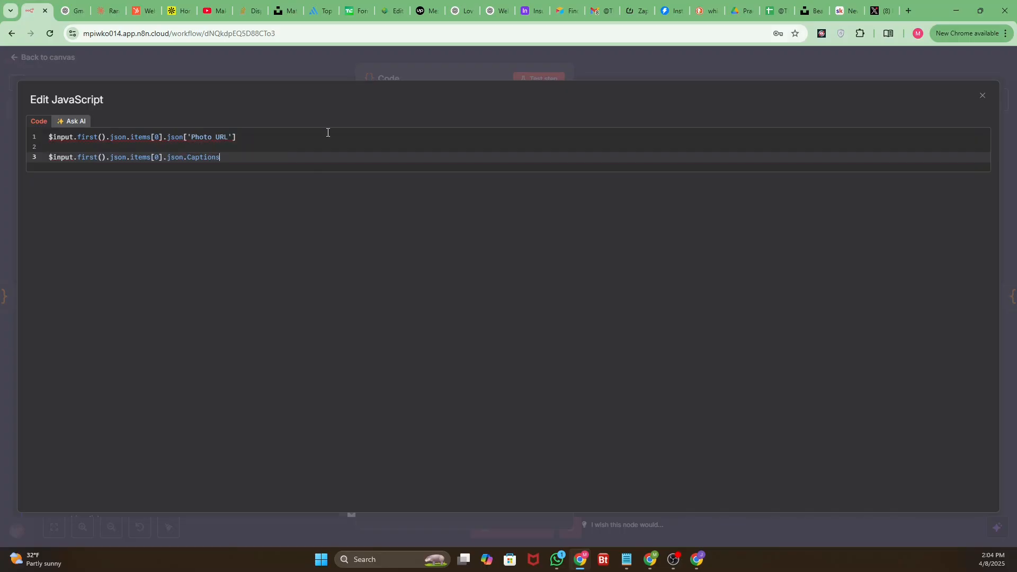
Compare how the Photo URL and Captions fields are referenced in the Code node's JavaScript
left_click(266, 149)
left_click_drag(184, 136, 240, 136)
left_click(241, 137)
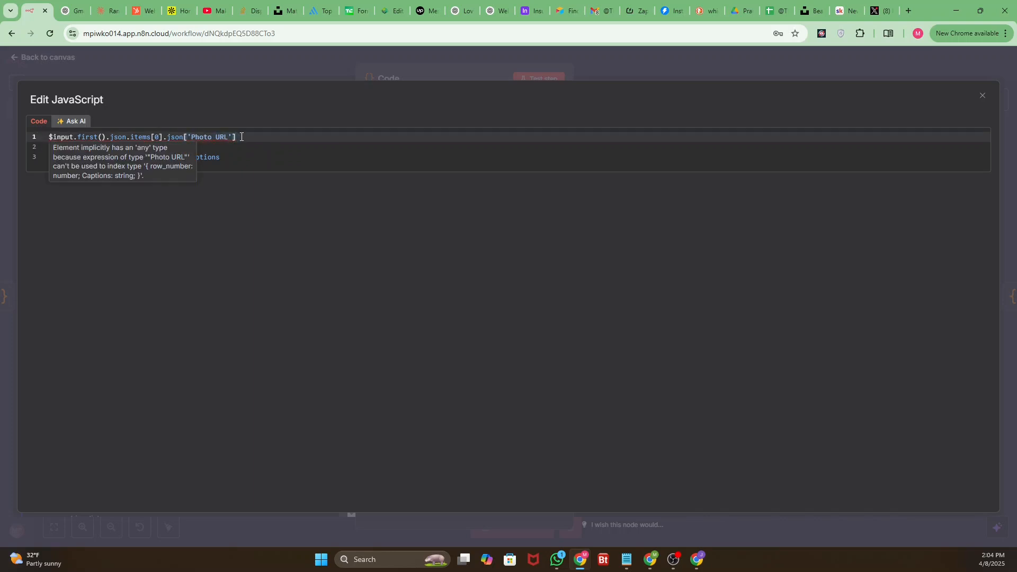
left_click(229, 146)
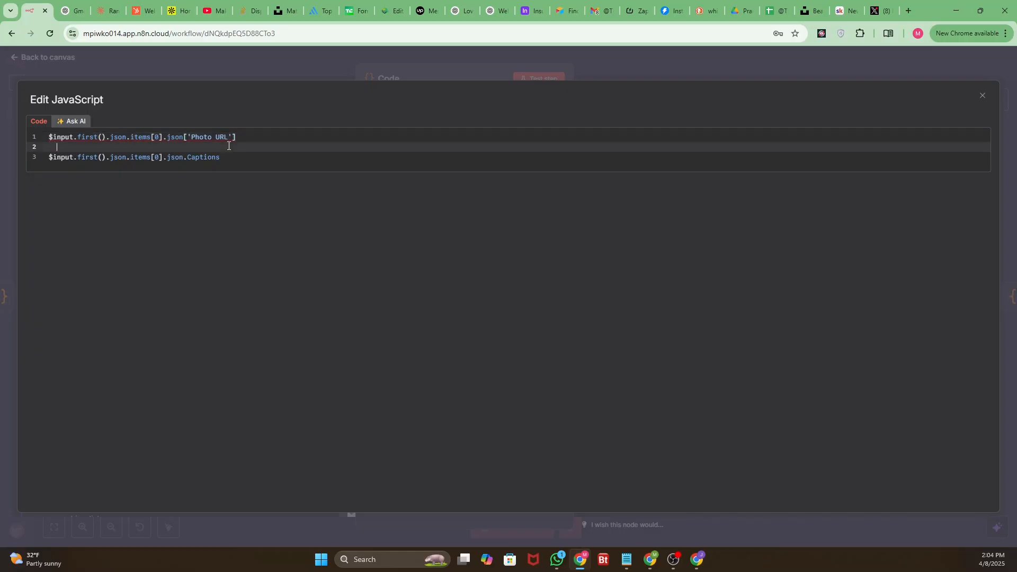
double_click(206, 157)
left_click(207, 157)
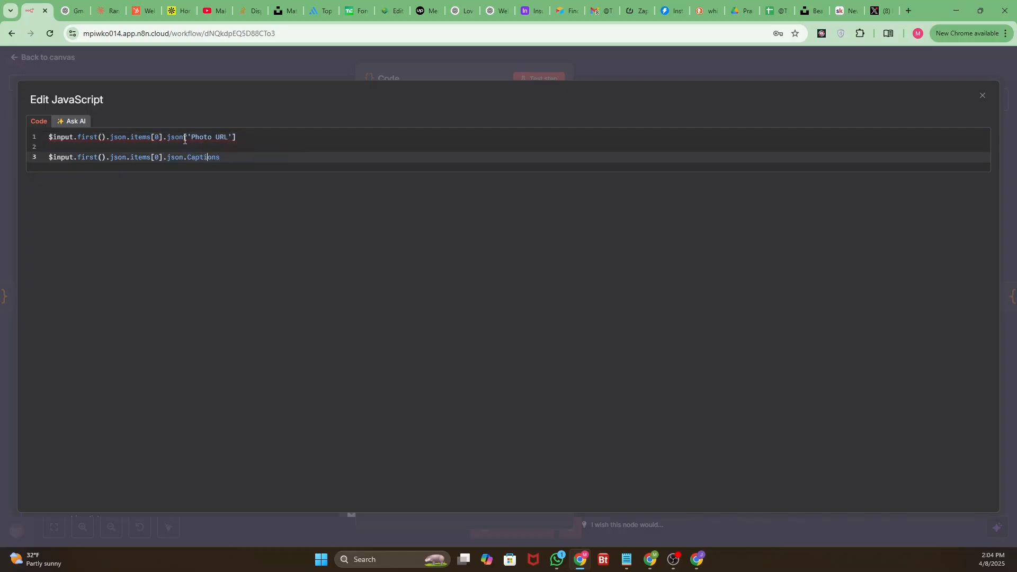
double_click(201, 136)
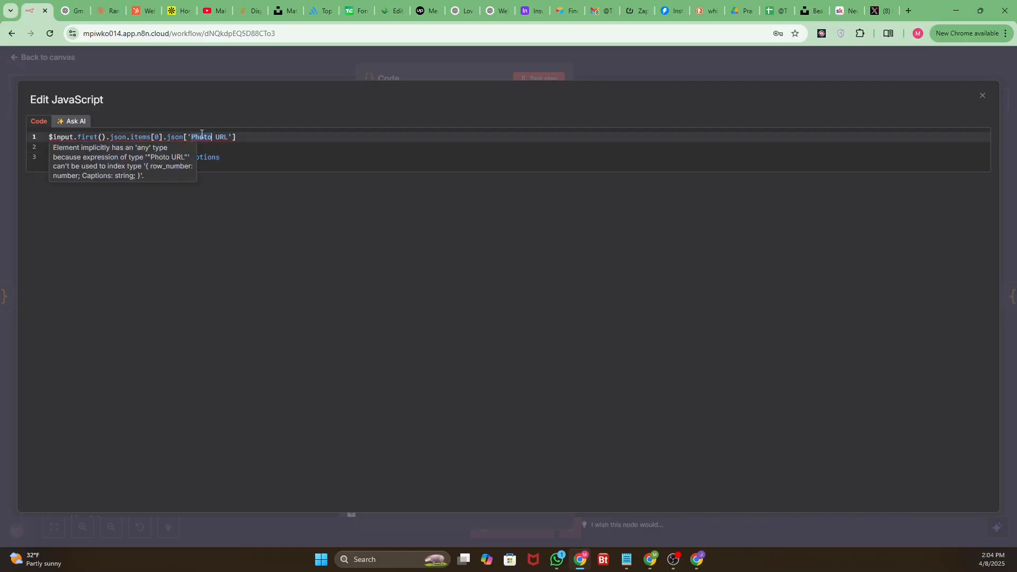
triple_click(202, 135)
left_click(201, 136)
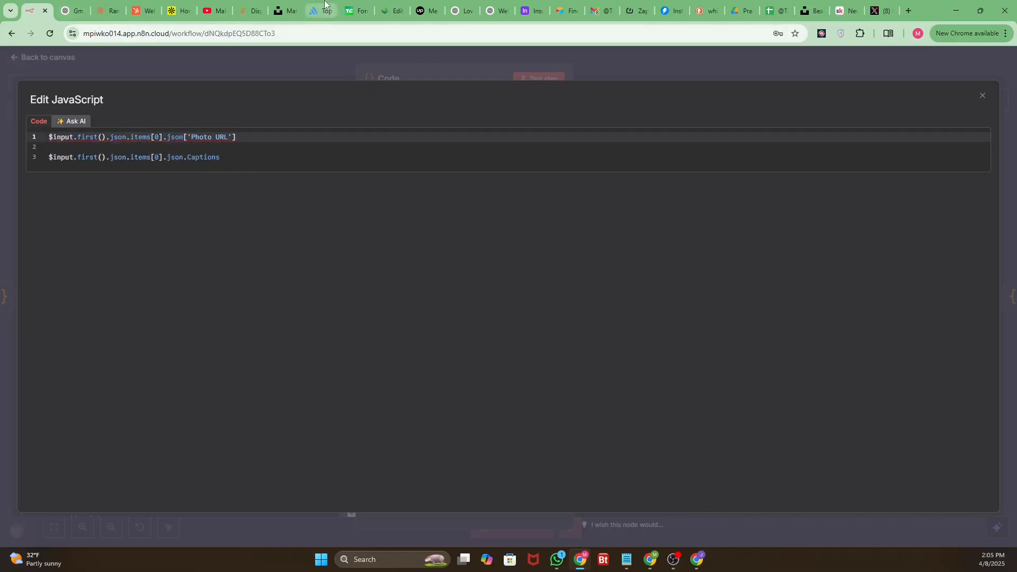
Switch to the Google Sheets spreadsheet, rename the C1 header to PhotoURL, and return to n8n
left_click(771, 11)
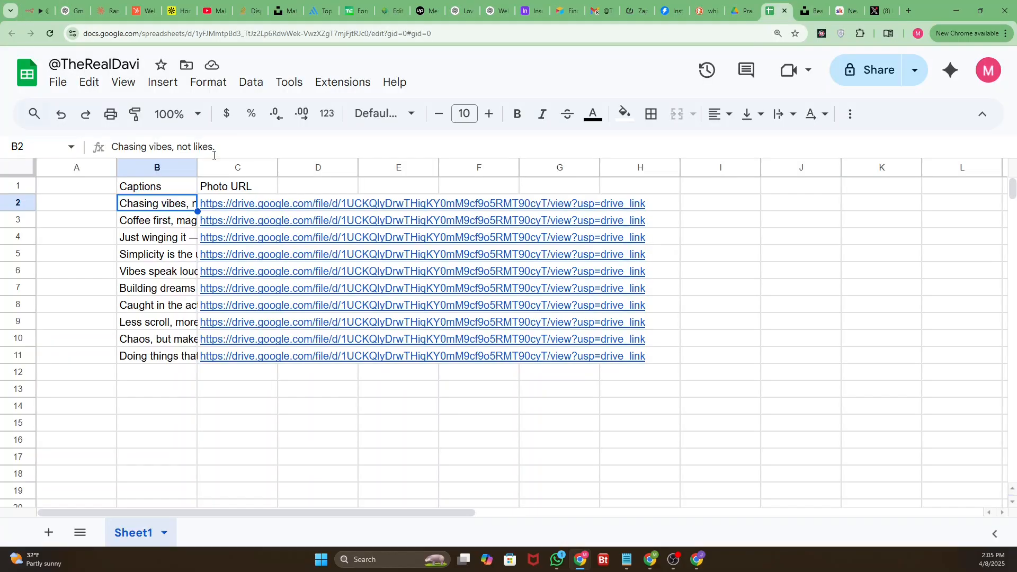
double_click(232, 187)
key("BackSpace")
key("Return")
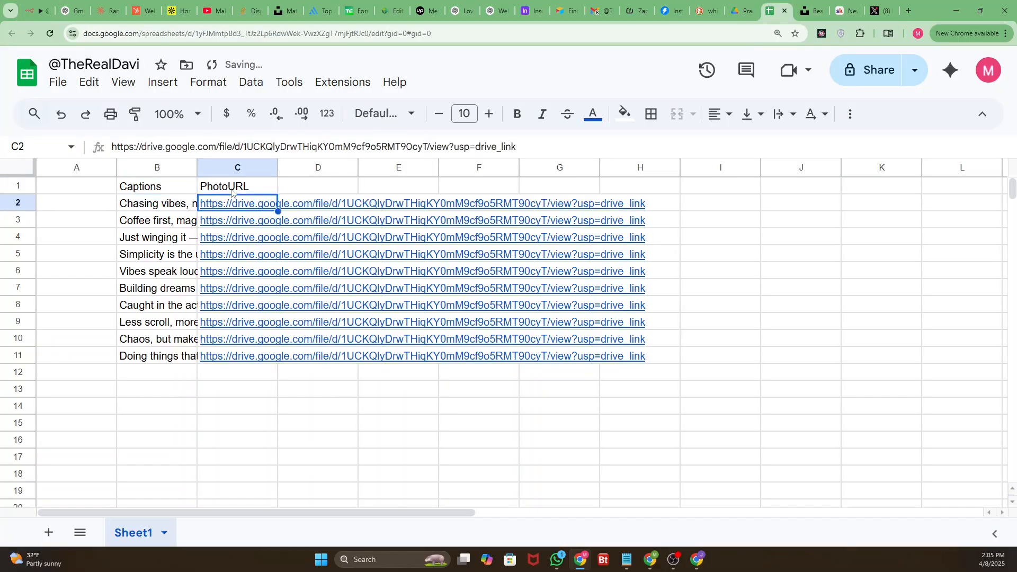
left_click(34, 10)
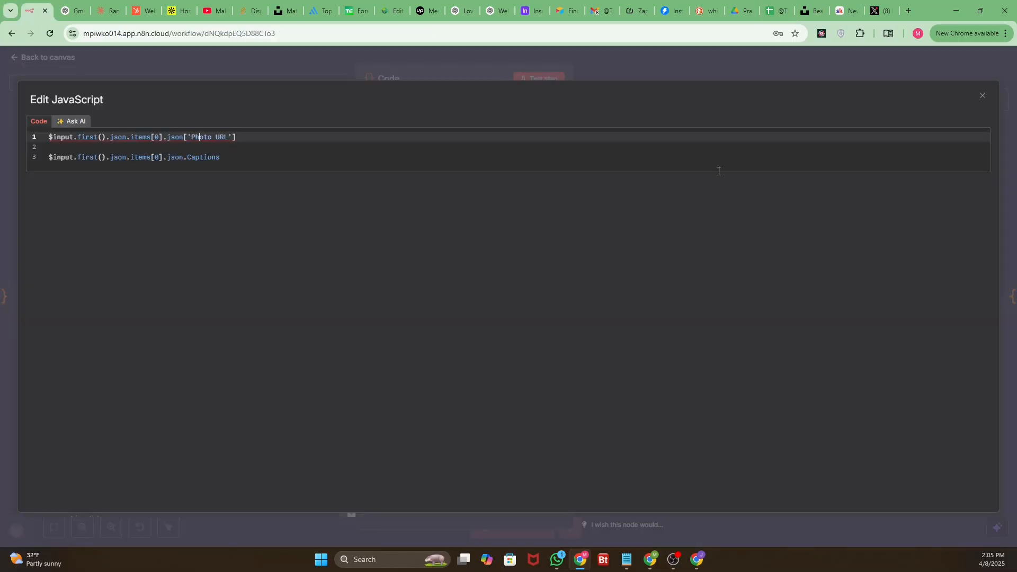
Close the code editor, remove the connection between Code and GetRandomURL, and test the workflow from Schedule Trigger
left_click(984, 101)
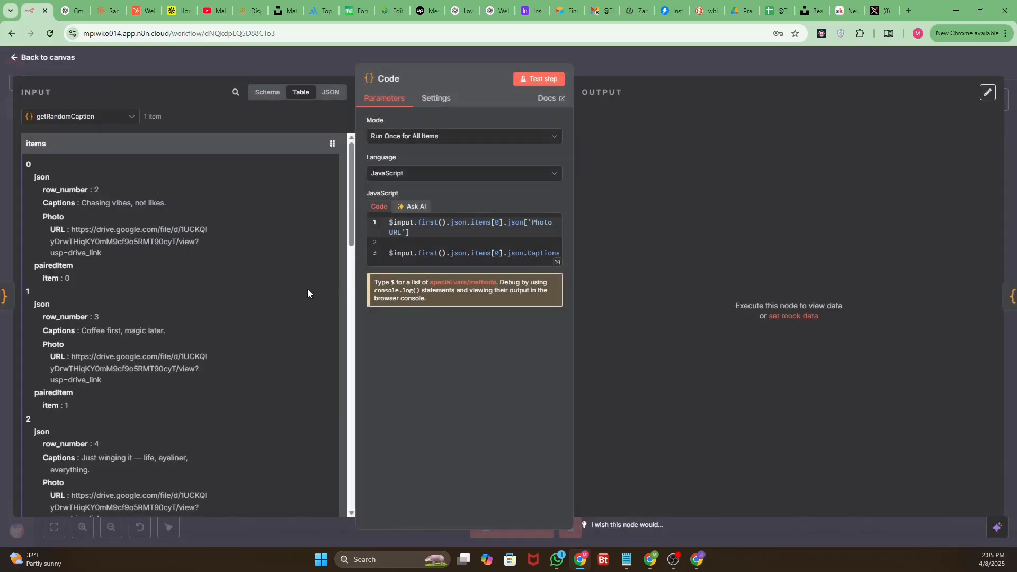
left_click(31, 60)
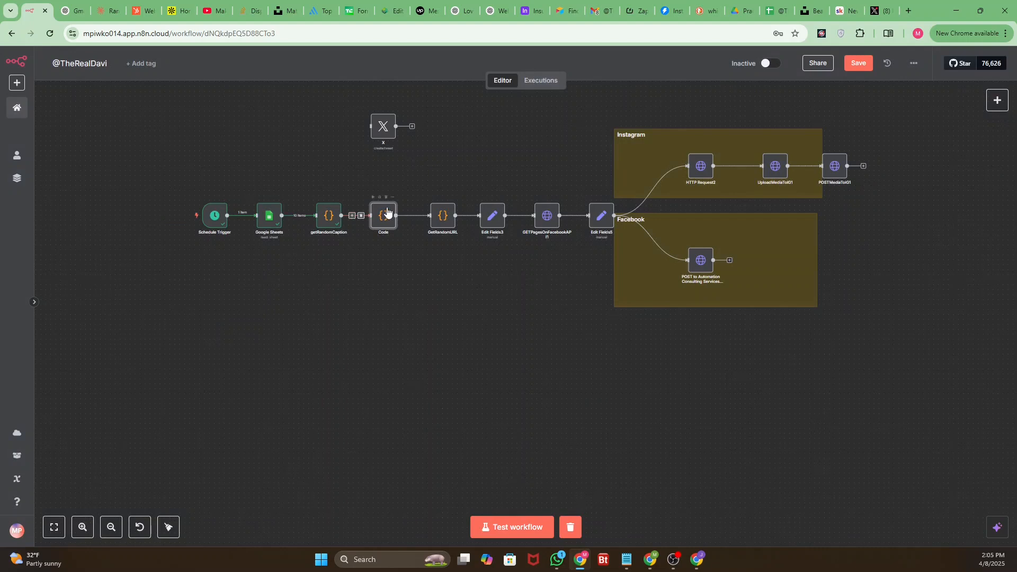
left_click(419, 217)
left_click(189, 213)
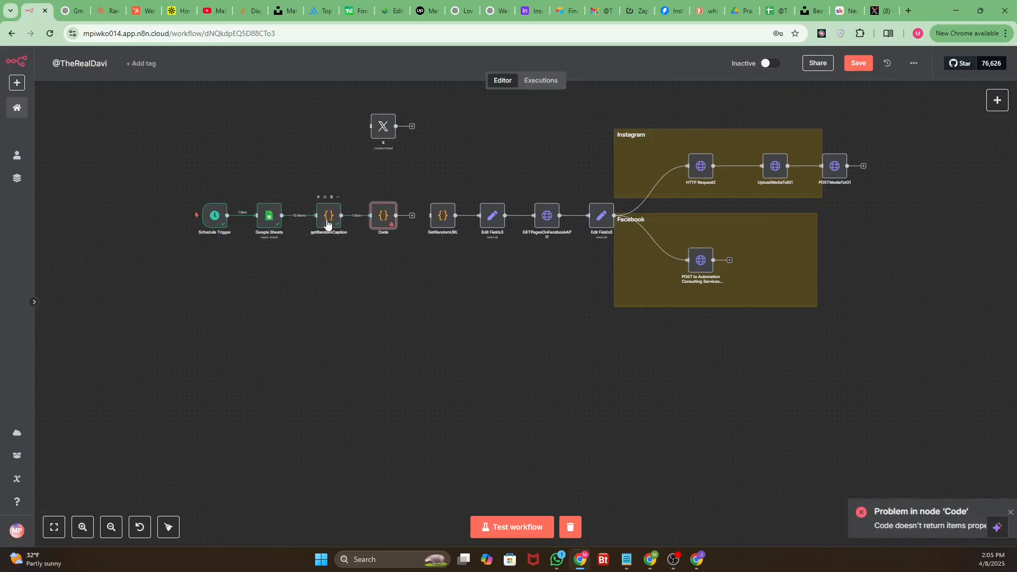
Replace the Photo URL reference in the Code node's JavaScript with the input reference to item 0's PhotoURL
double_click(385, 214)
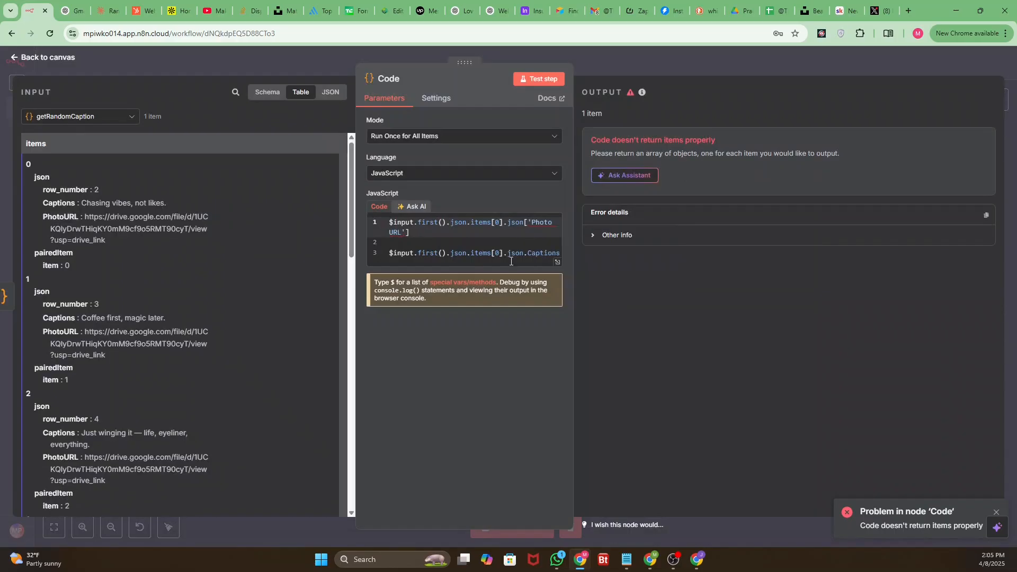
left_click_drag(441, 234, 390, 222)
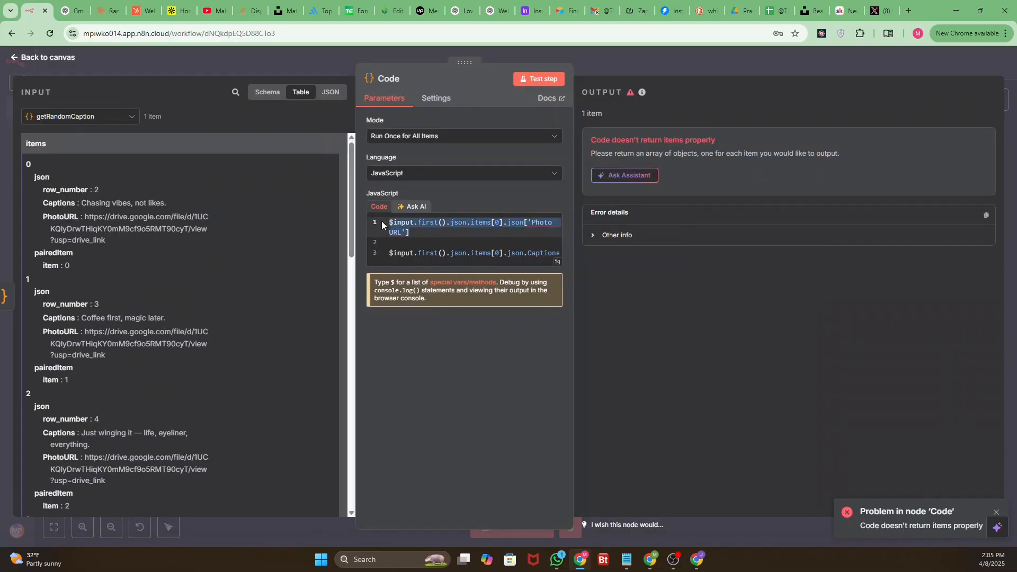
key("BackSpace")
left_click_drag(62, 218, 423, 224)
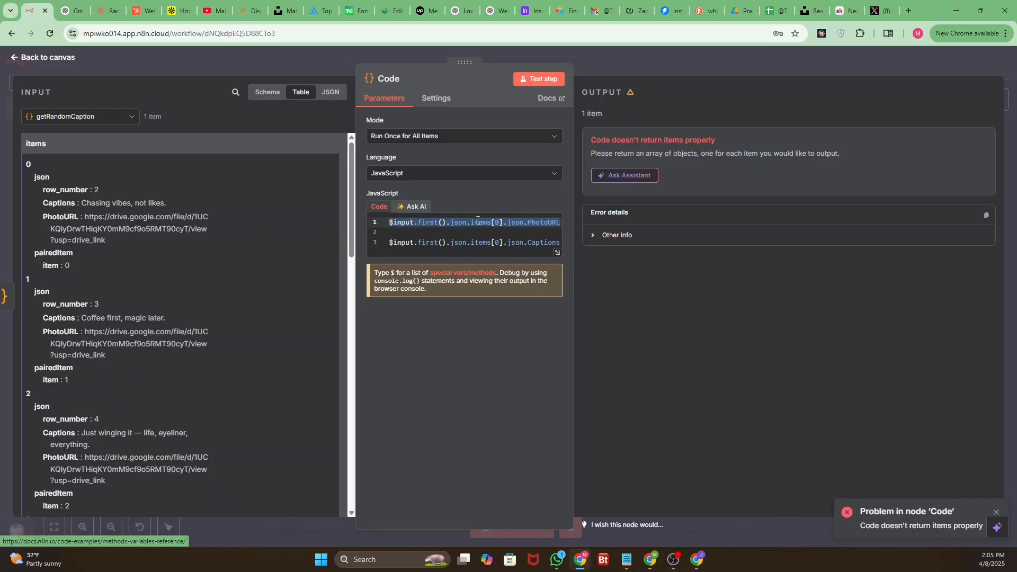
triple_click(555, 220)
left_click(555, 222)
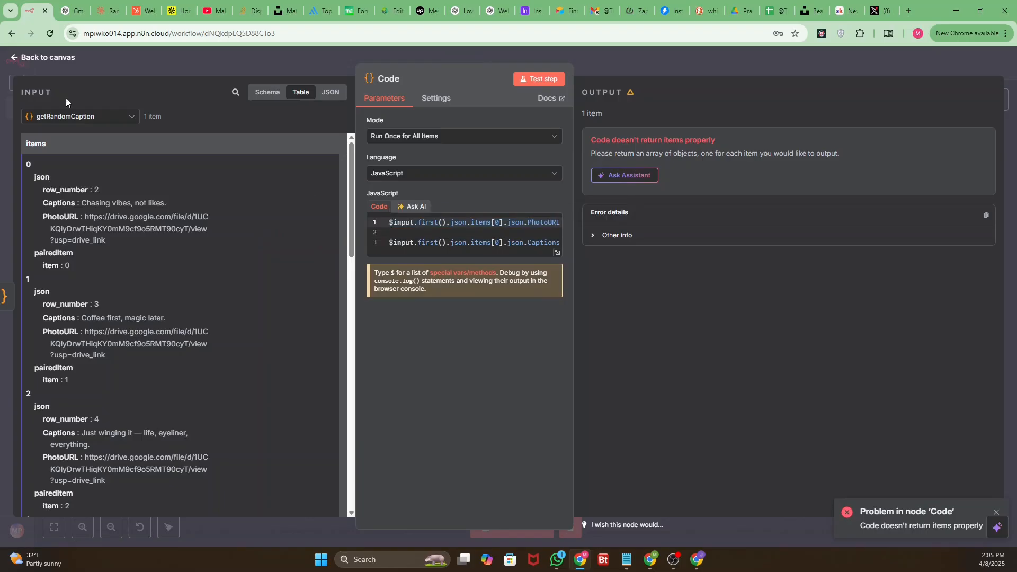
Delete the Code node from the canvas and connect getRandomCaption directly to GetRandomURL
left_click(50, 57)
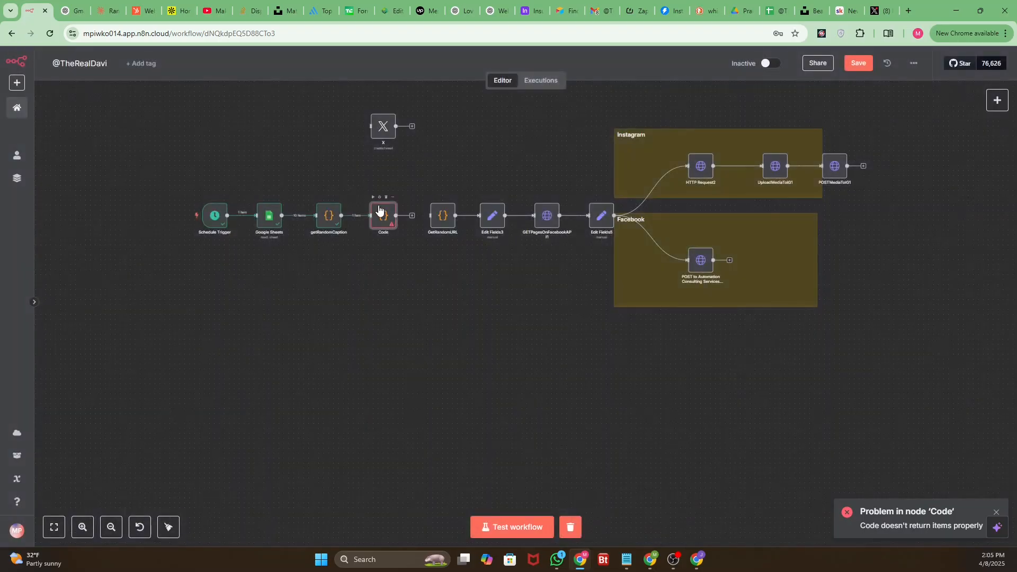
key("Delete")
left_click_drag(365, 217, 437, 225)
In GetRandomURL's code, set const randomImageURL to the input reference $input.first().json.items[0].json.PhotoURL
double_click(438, 225)
left_click(554, 375)
type(";")
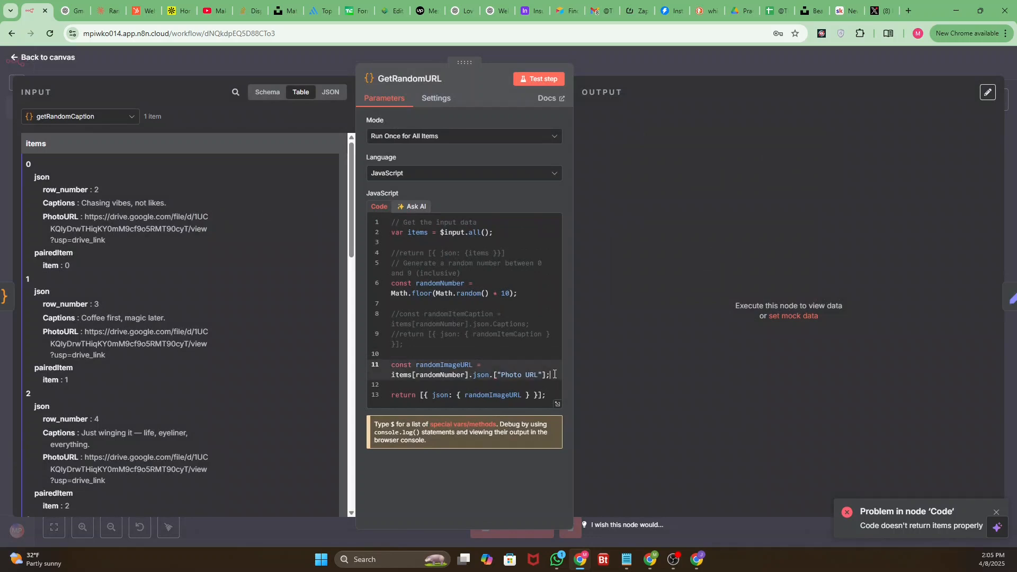
key("ctrl+x")
key("ctrl+z")
key("shift+Home")
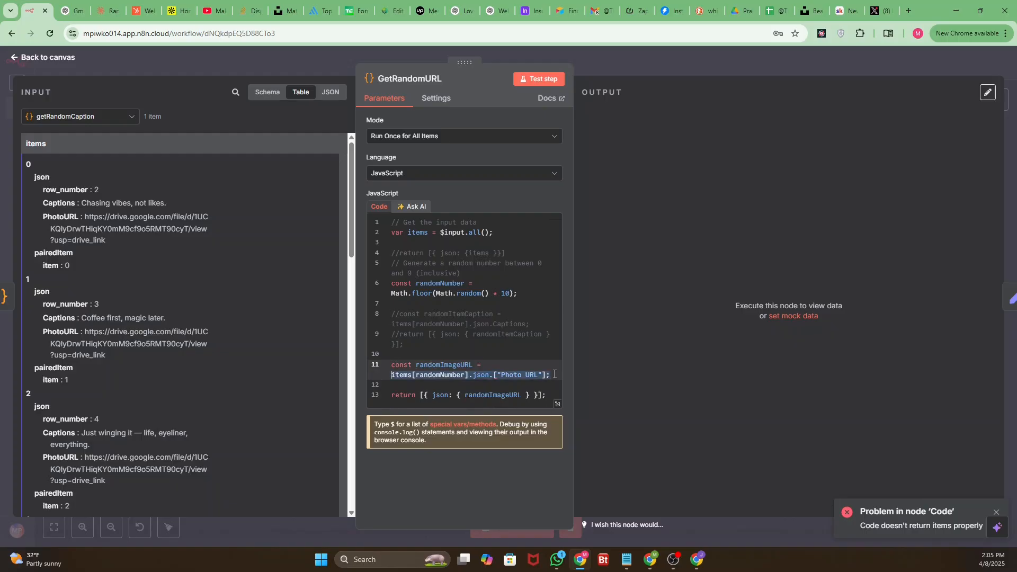
key("BackSpace")
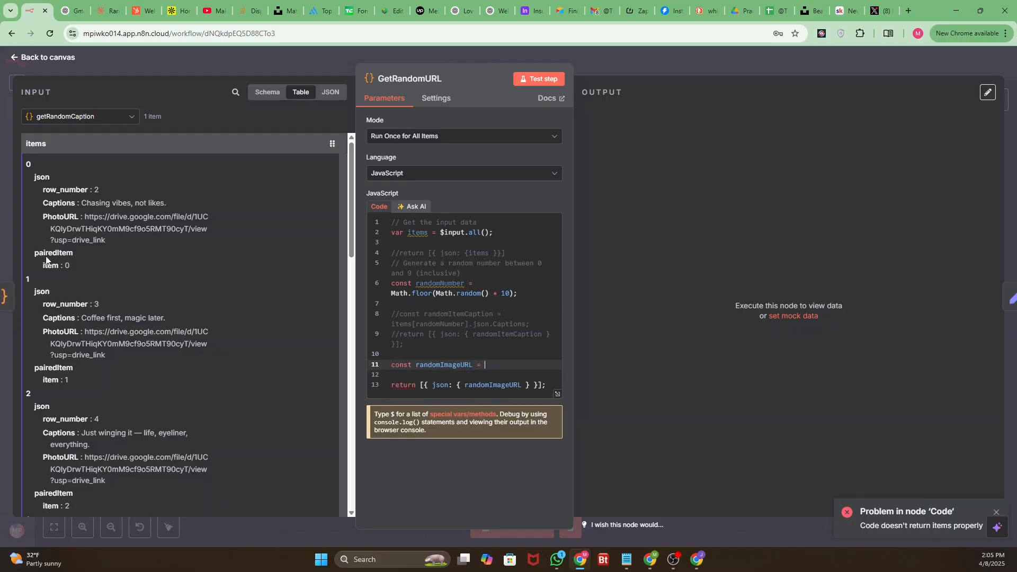
left_click_drag(62, 215, 497, 369)
left_click(446, 381)
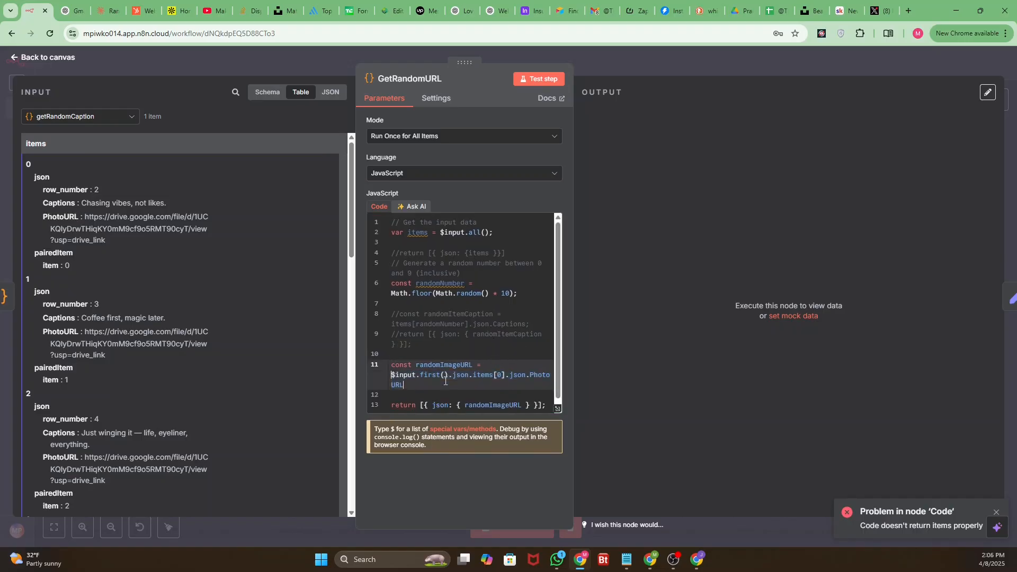
Test the GetRandomURL step, check its randomImageURL output, and return to the canvas
left_click(534, 81)
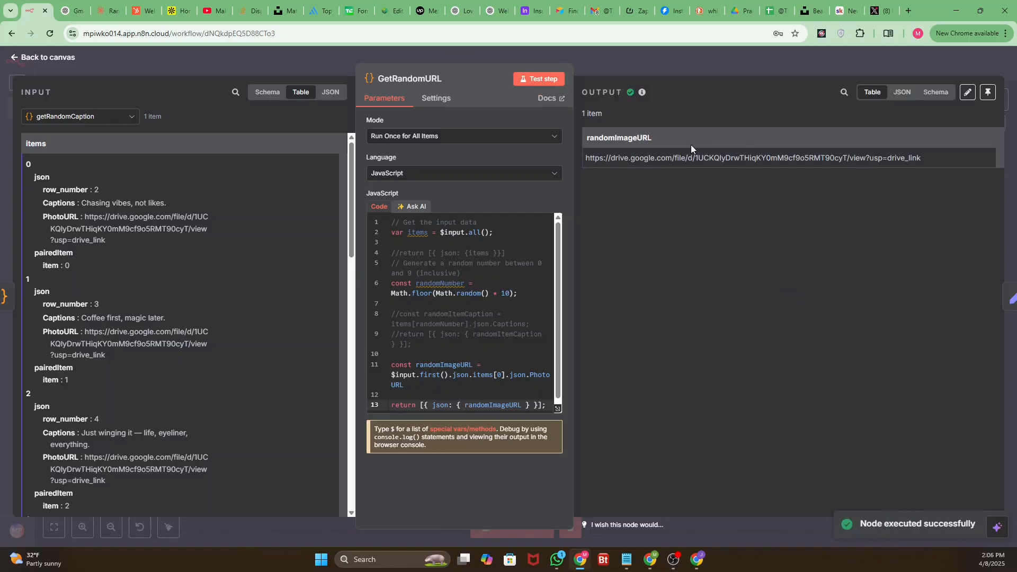
left_click_drag(696, 159, 707, 161)
left_click(49, 57)
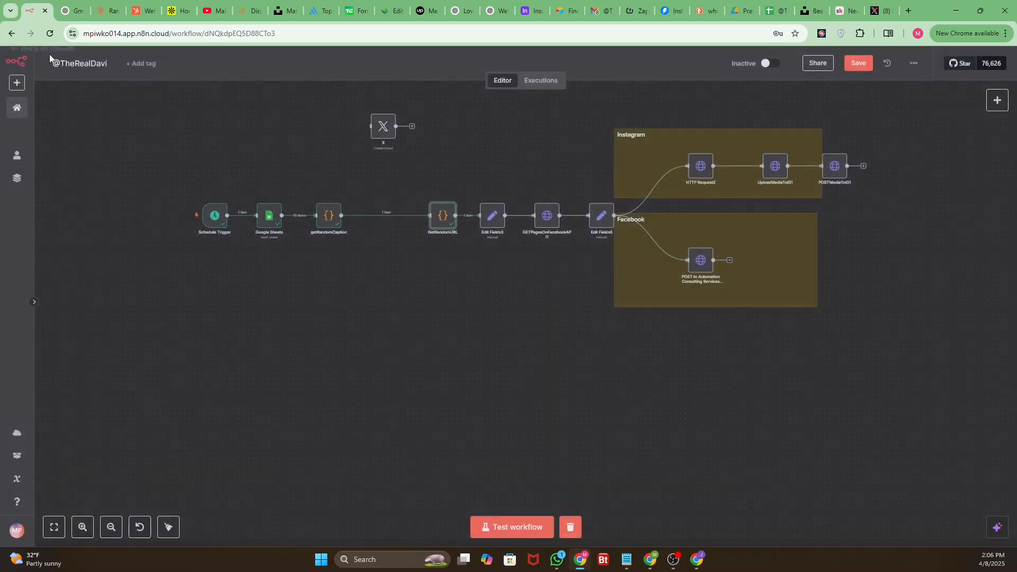
Move Schedule Trigger, Google Sheets and getRandomCaption next to GetRandomURL, and shift the main node row away from the sticky notes
left_click_drag(186, 182, 377, 279)
left_click_drag(275, 207, 340, 206)
left_click(501, 320)
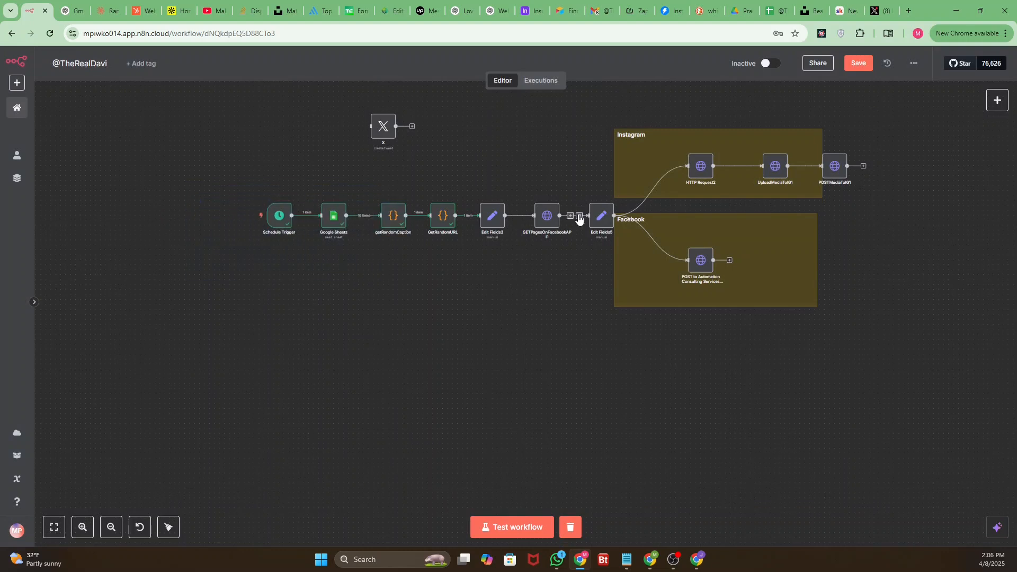
left_click_drag(254, 166, 619, 275)
left_click_drag(435, 207, 384, 189)
left_click(617, 316)
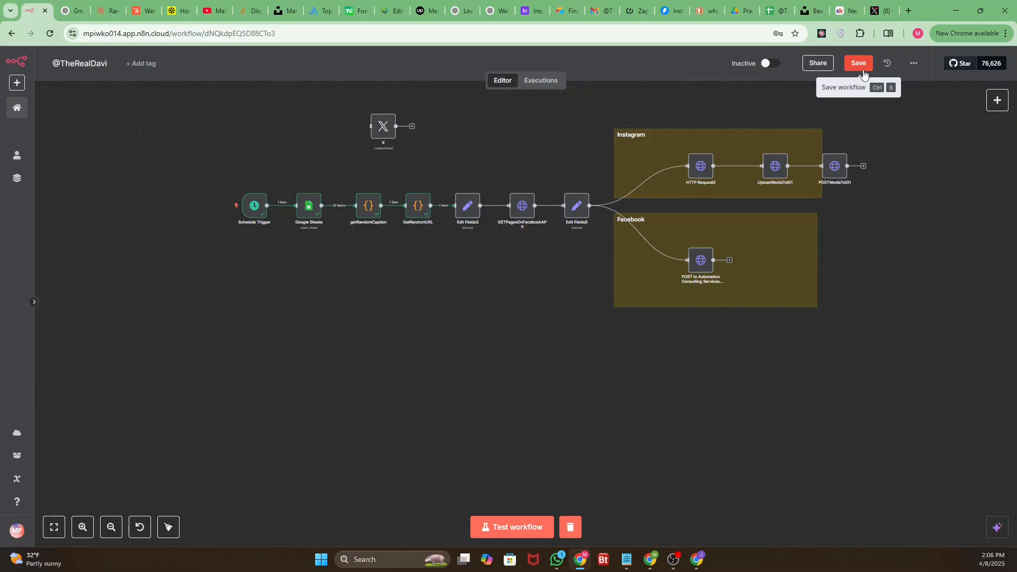
Move the Instagram and Facebook sticky notes so they frame their nodes, and save the workflow
left_click_drag(738, 145, 783, 140)
left_click_drag(730, 226, 761, 228)
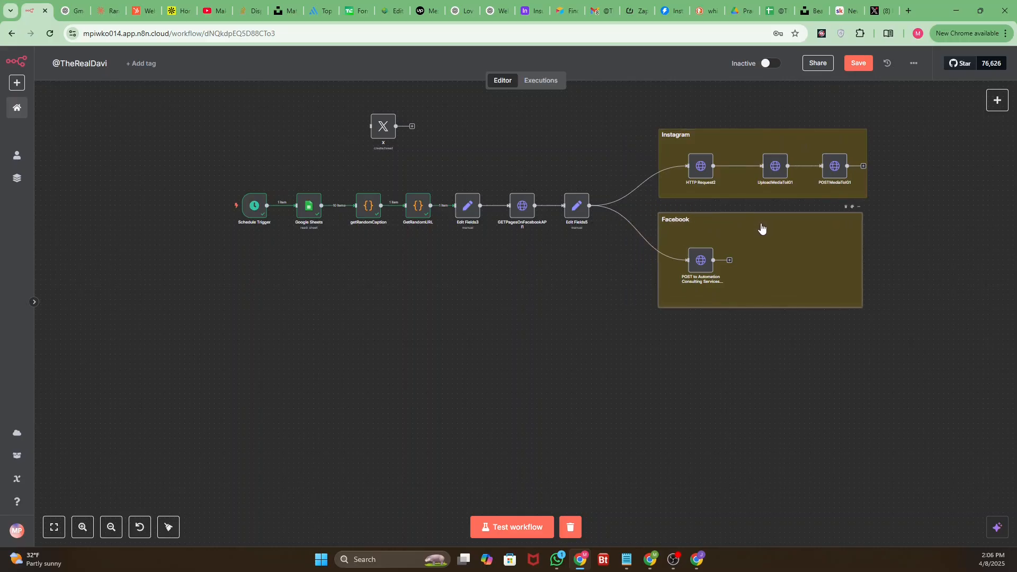
left_click(853, 64)
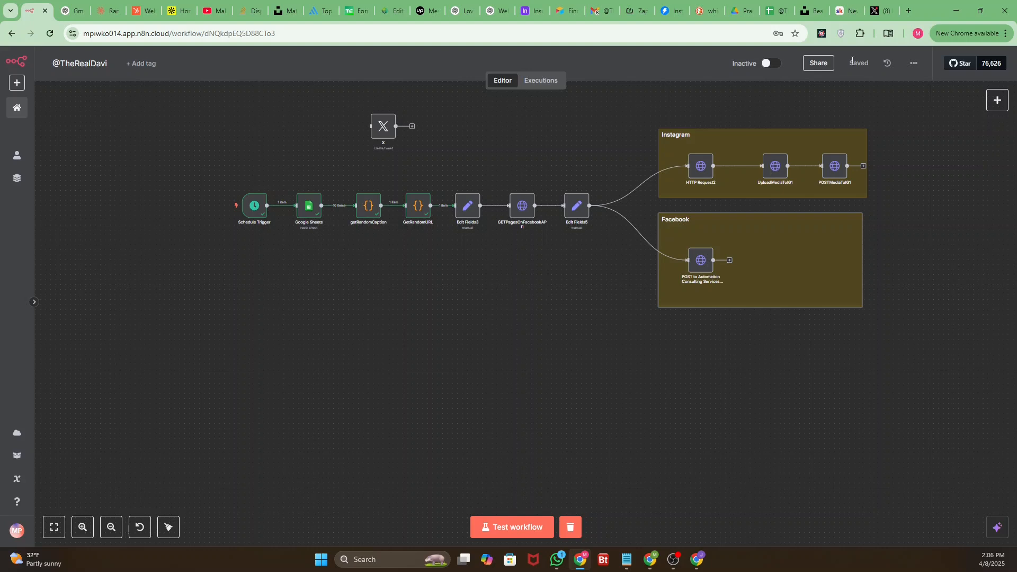
Review the image_url, caption and access_token query parameters of the UploadMediaToIG1 node
mouse_move(231, 217)
double_click(784, 167)
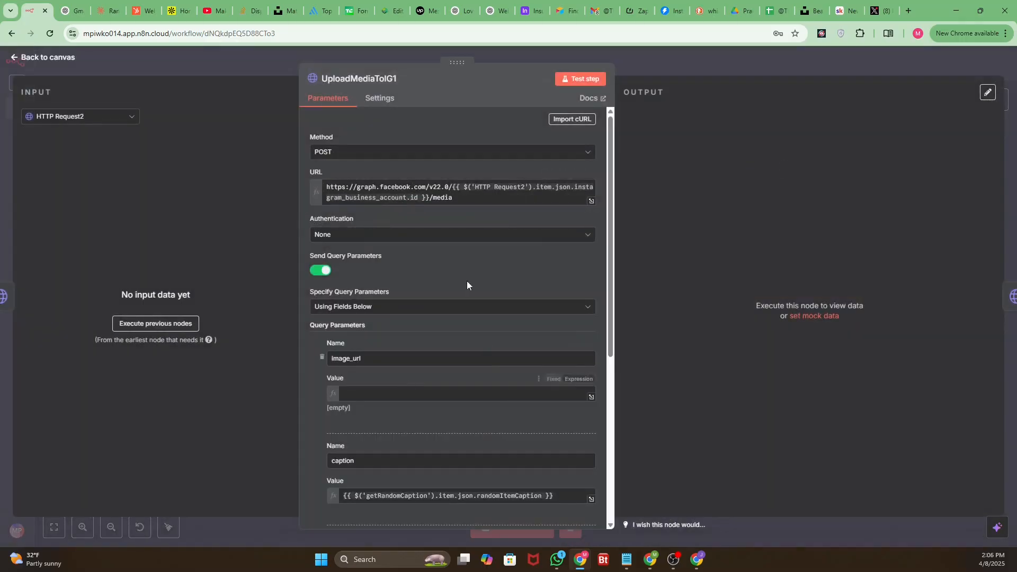
scroll(500, 403, "down", 5)
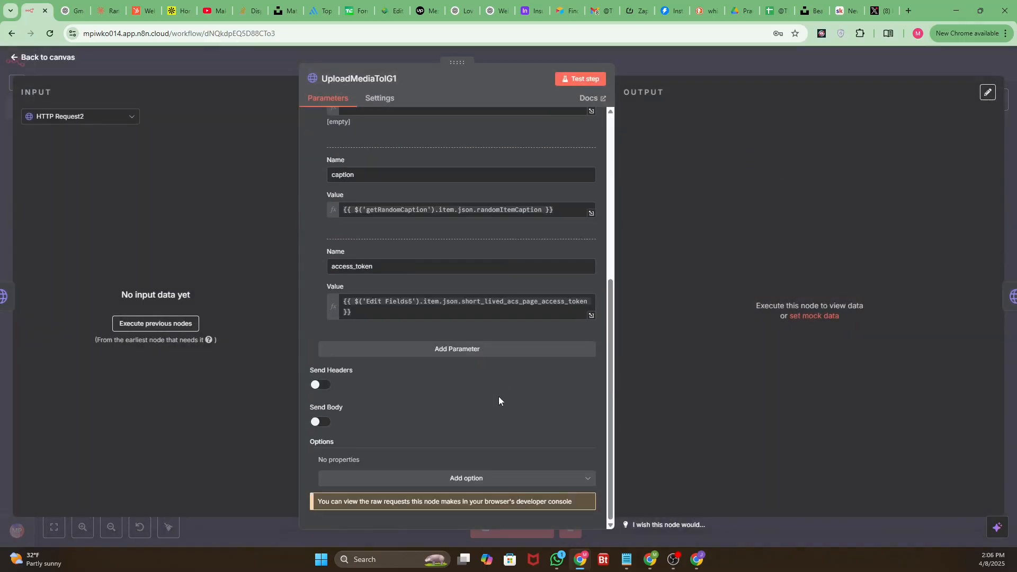
scroll(499, 398, "up", 5)
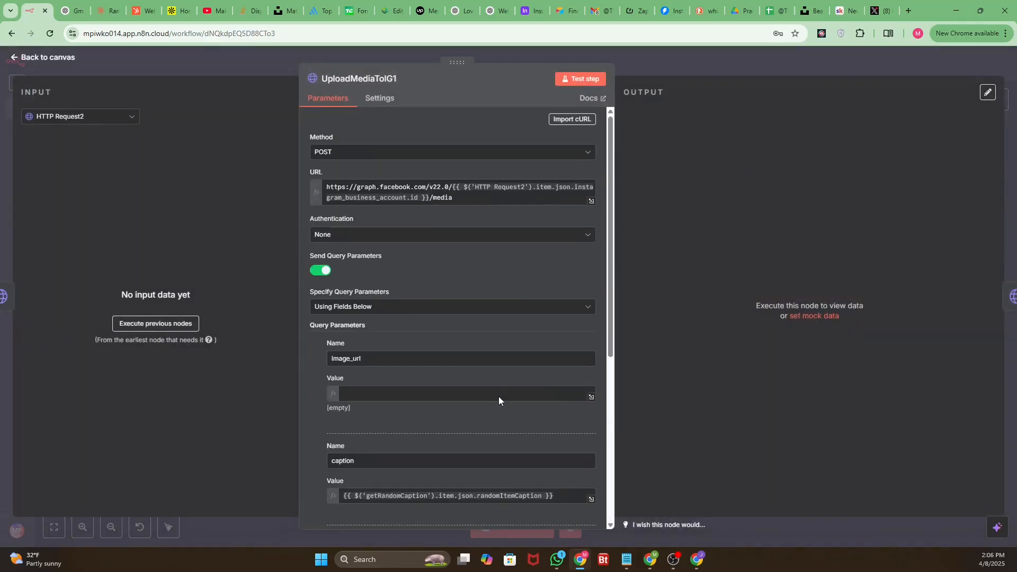
left_click(57, 58)
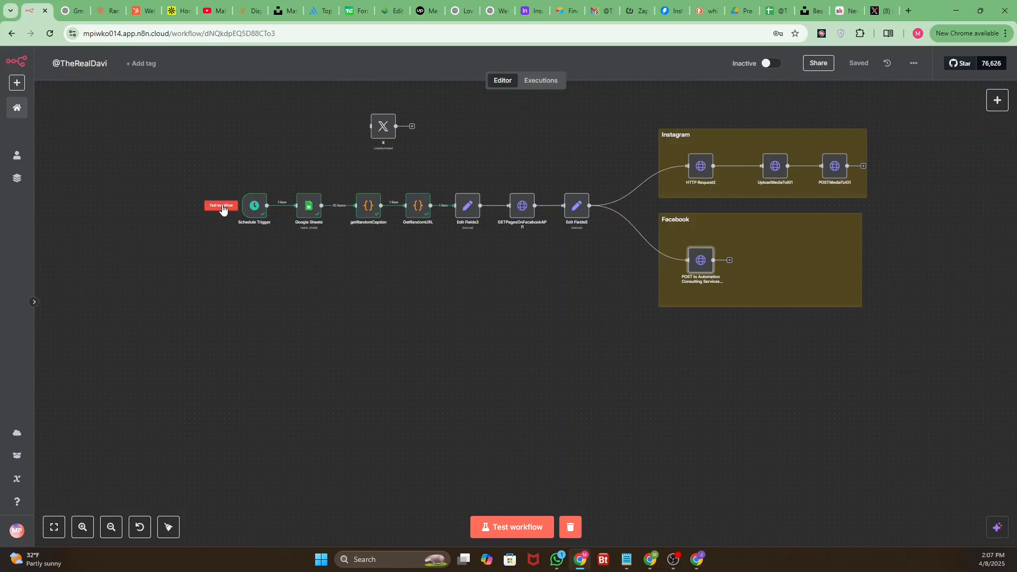
Test the workflow from Schedule Trigger and open the UploadMediaToIG1 node to inspect its output
left_click(222, 207)
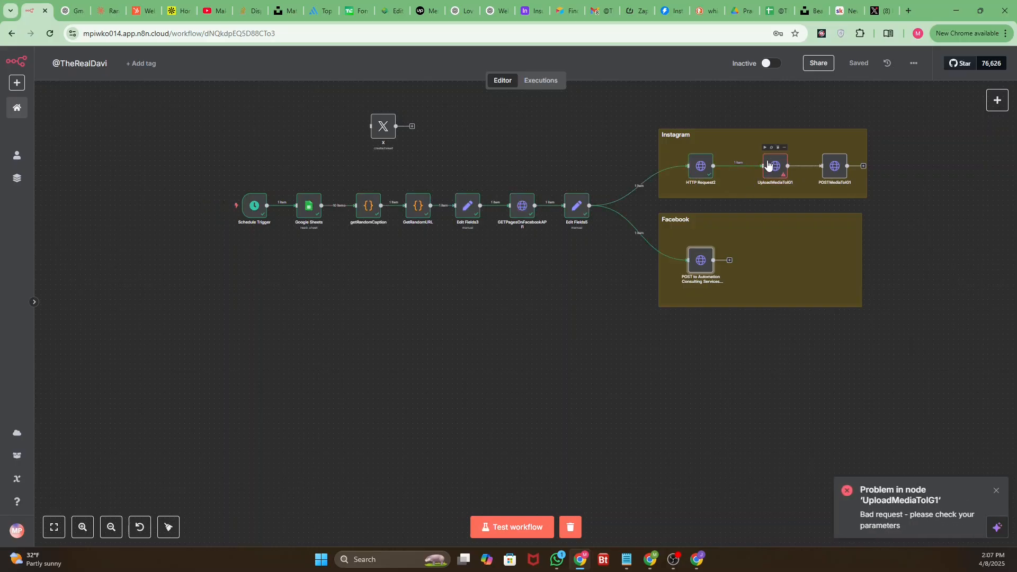
double_click(771, 165)
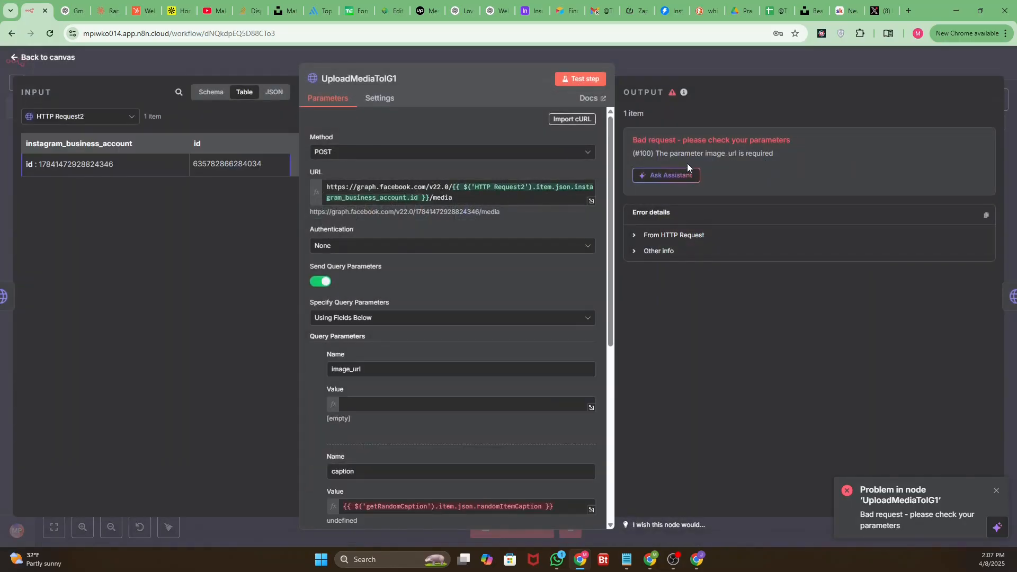
Map the image_url query parameter of UploadMediaToIG1 to the randomImageURL field from GetRandomURL
scroll(495, 237, "down", 1)
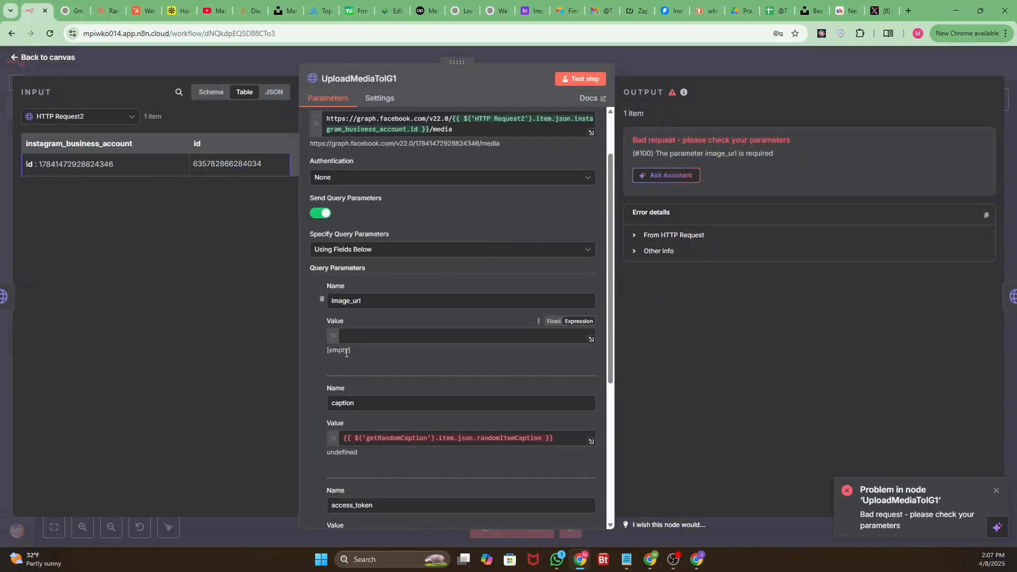
left_click(367, 337)
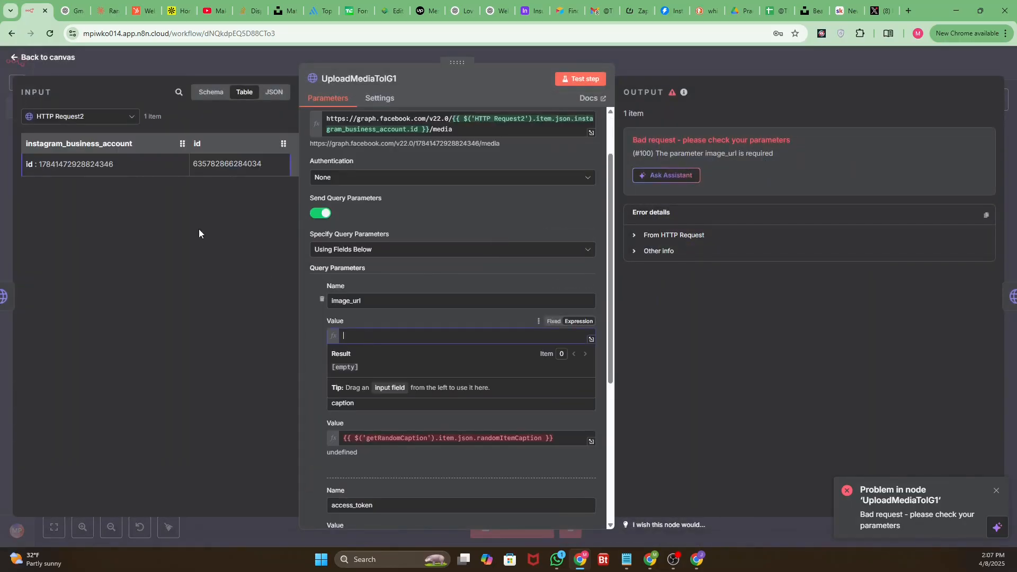
left_click(113, 119)
left_click(70, 233)
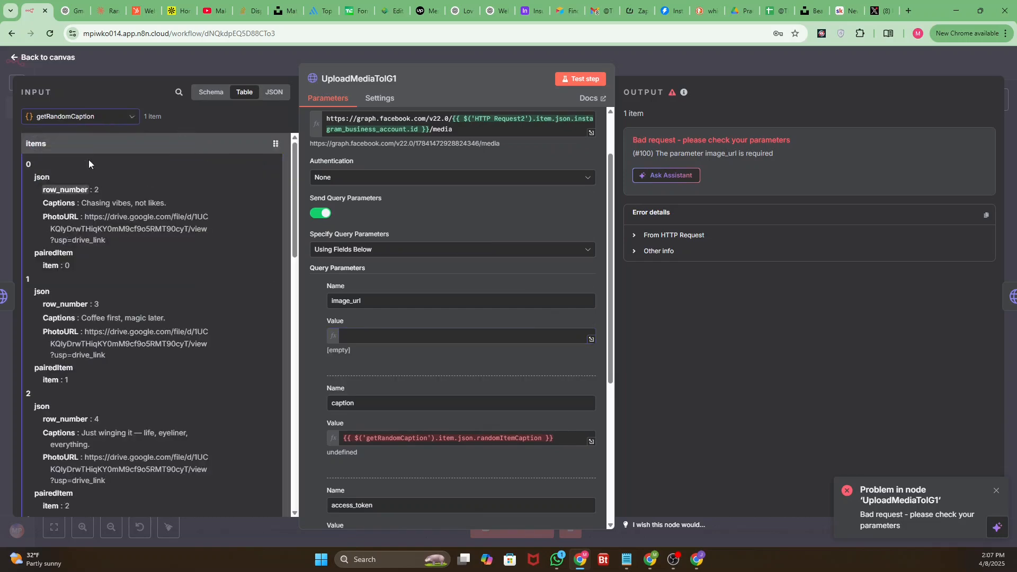
left_click(122, 127)
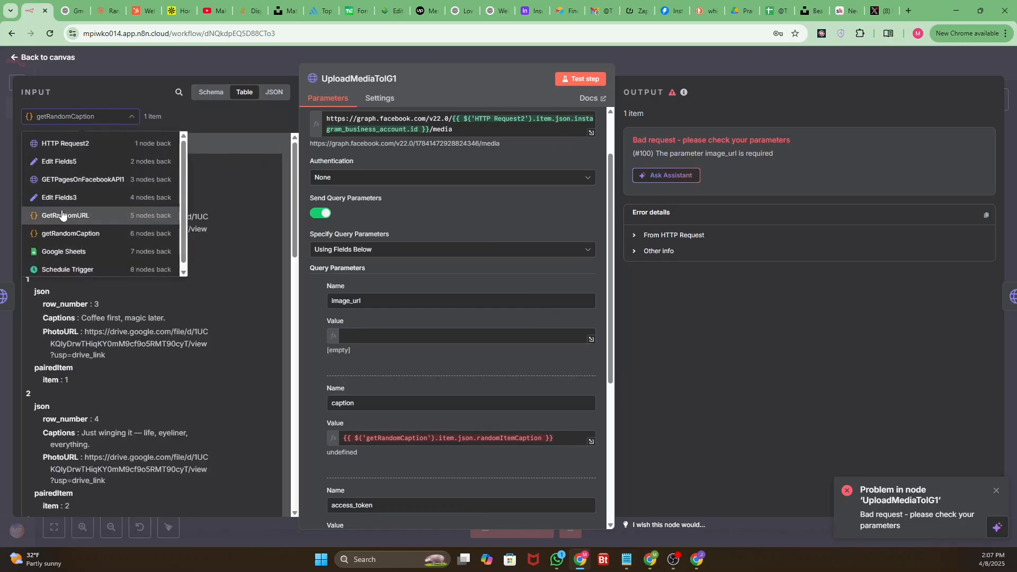
left_click(67, 214)
left_click_drag(66, 146, 415, 342)
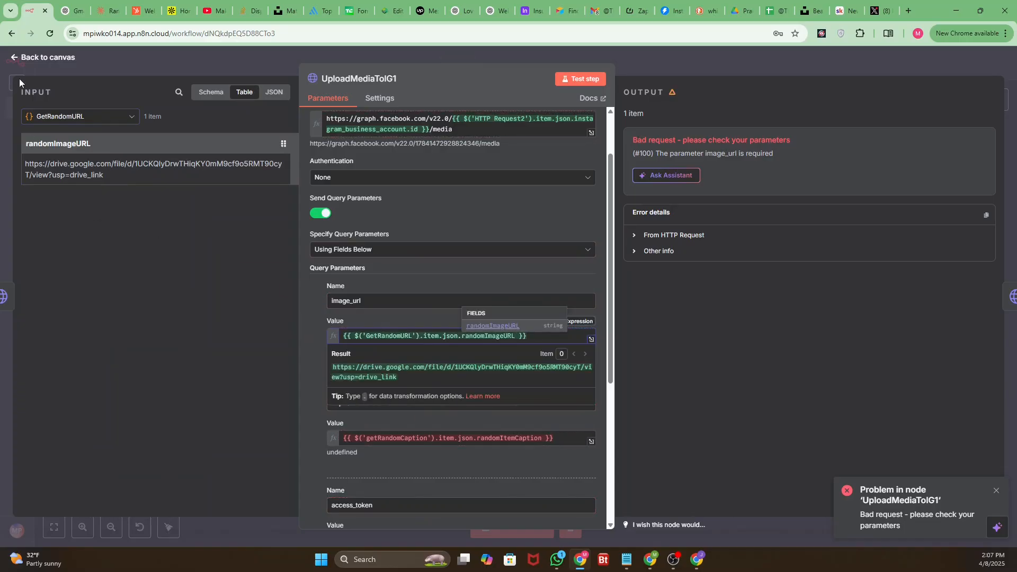
left_click(53, 63)
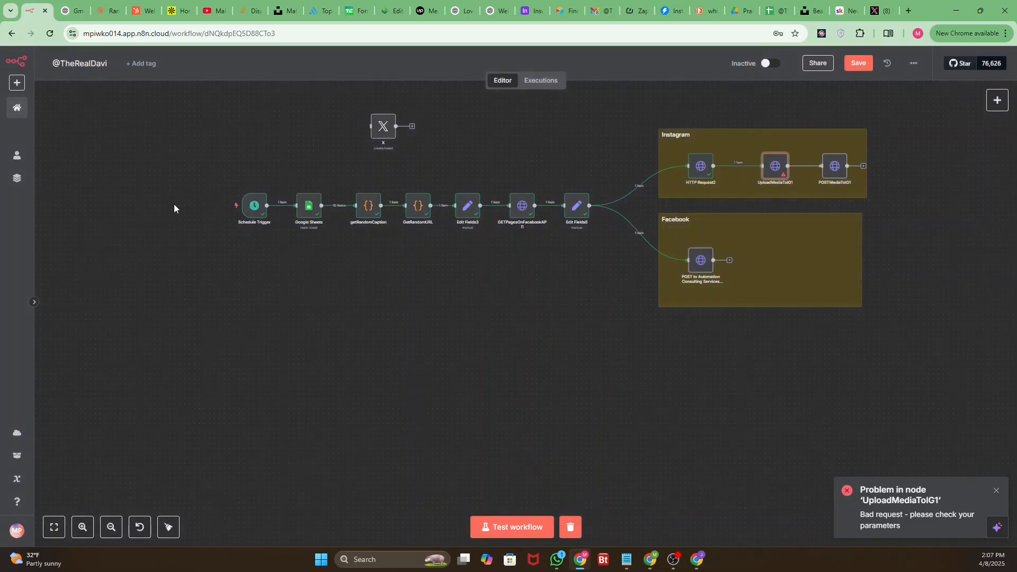
Run the workflow from Schedule Trigger again and read the error details in the UploadMediaToIG1 output
left_click(221, 207)
double_click(780, 166)
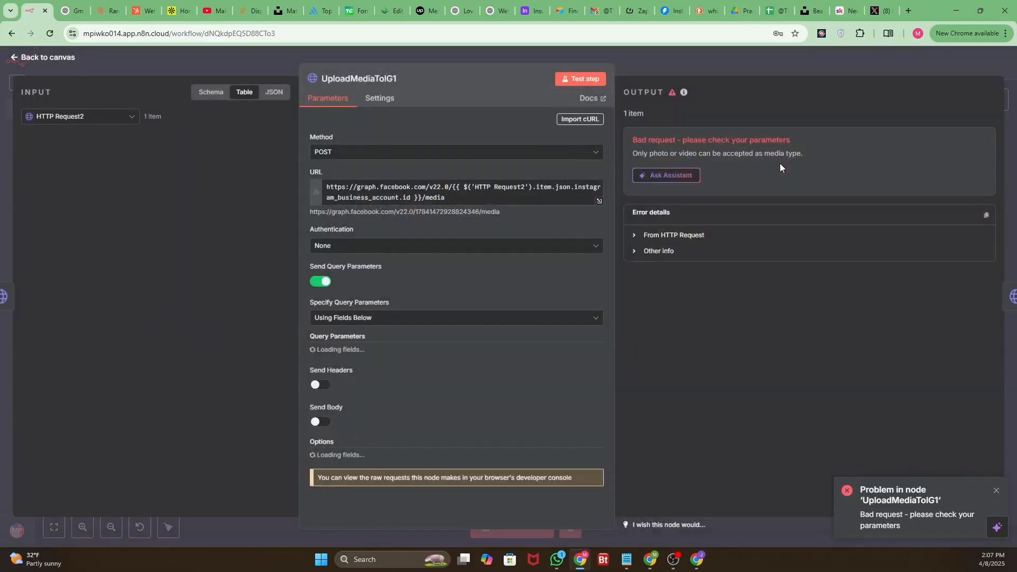
triple_click(654, 156)
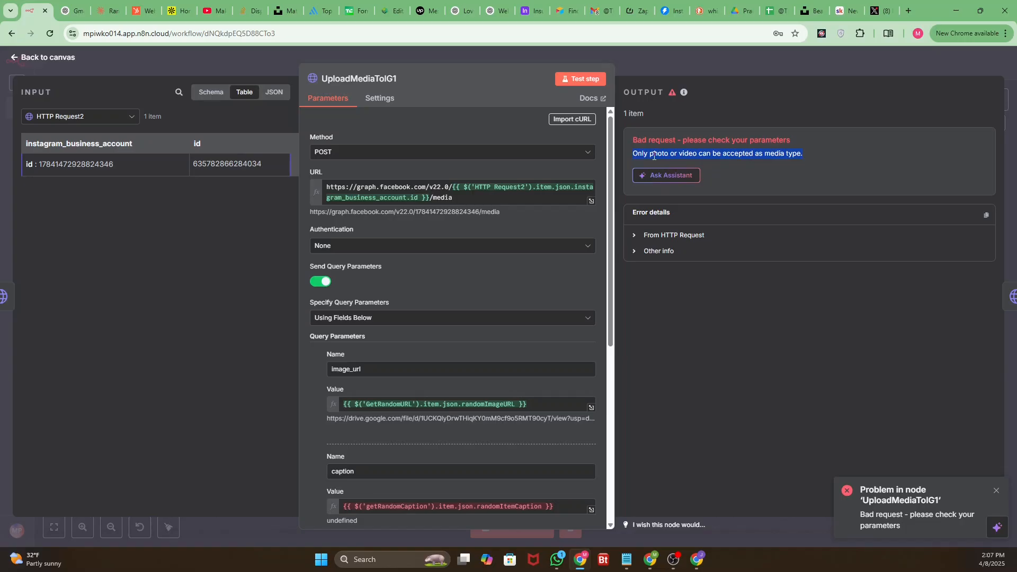
left_click(654, 155)
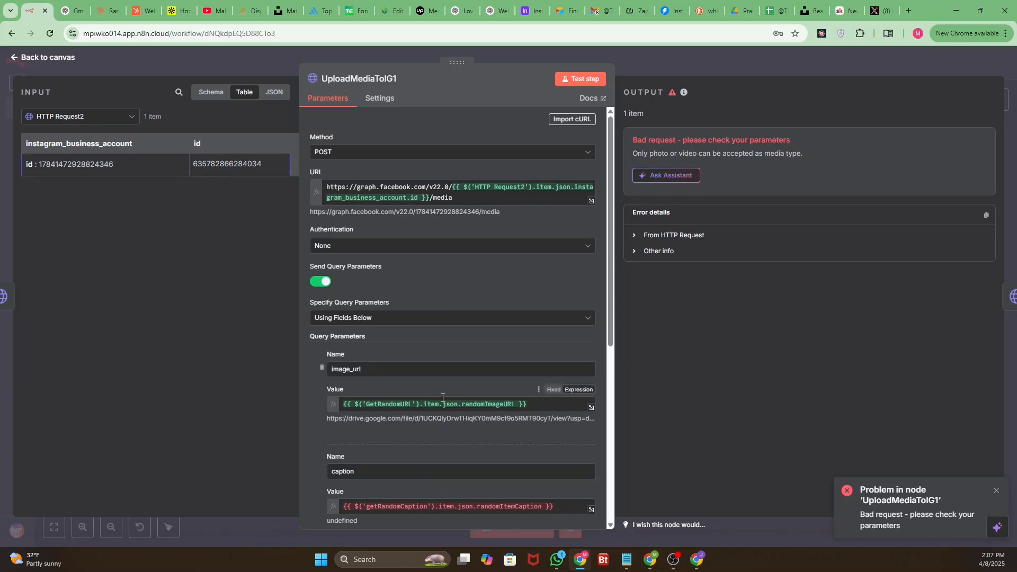
Clear the caption query parameter's value in UploadMediaToIG1 and check which fields getRandomCaption supplies
scroll(513, 436, "down", 2)
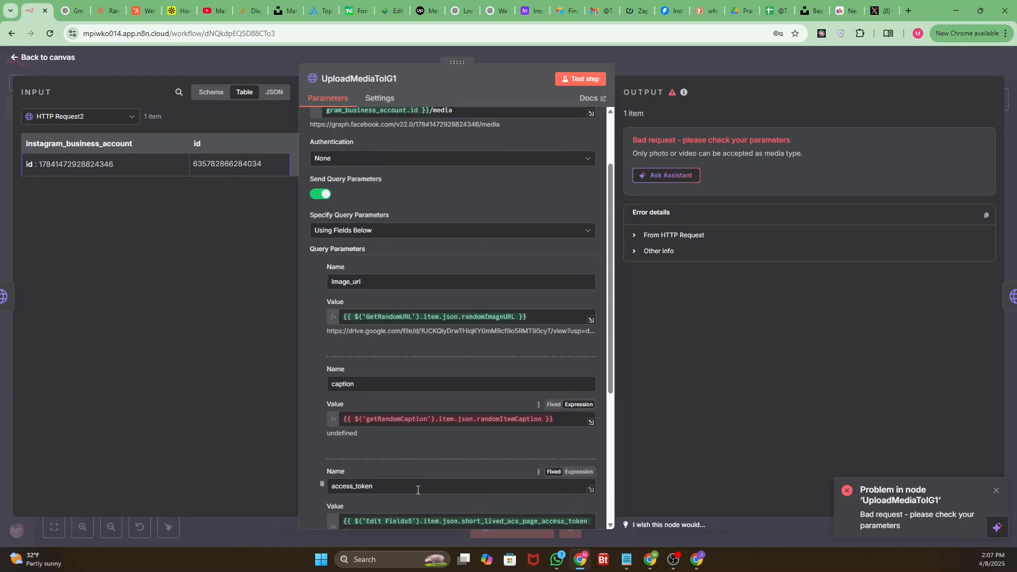
triple_click(533, 419)
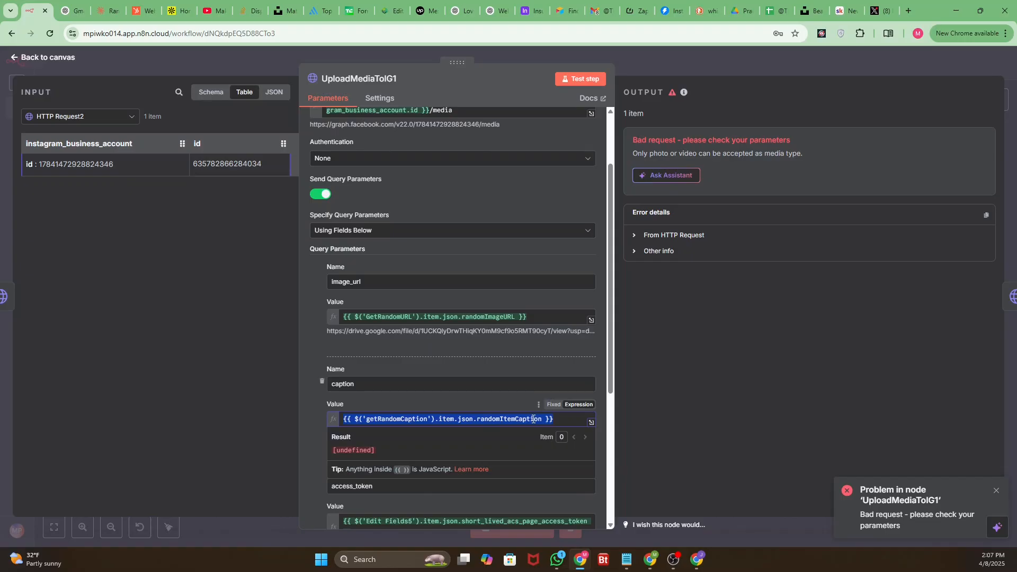
key("BackSpace")
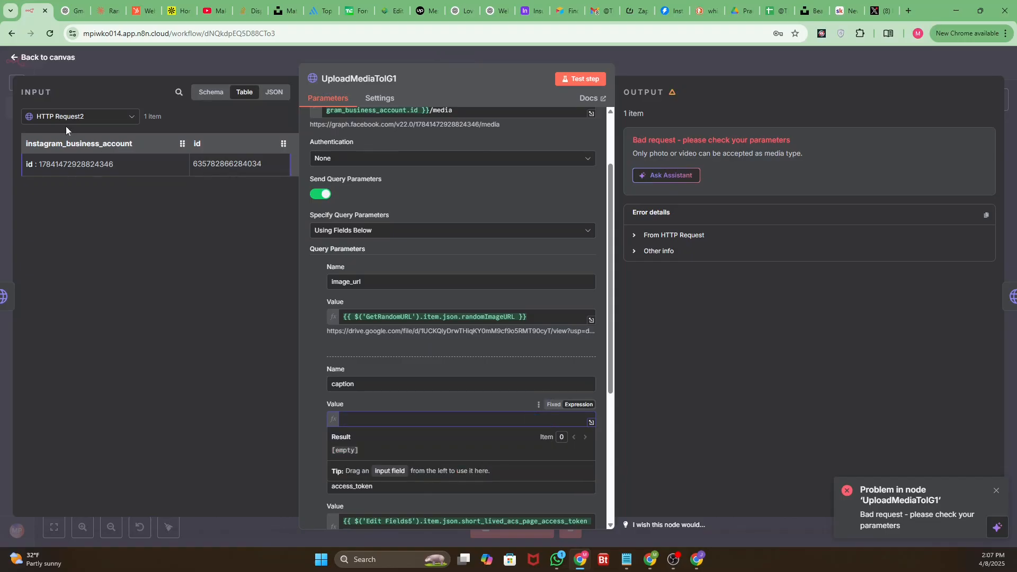
left_click(85, 121)
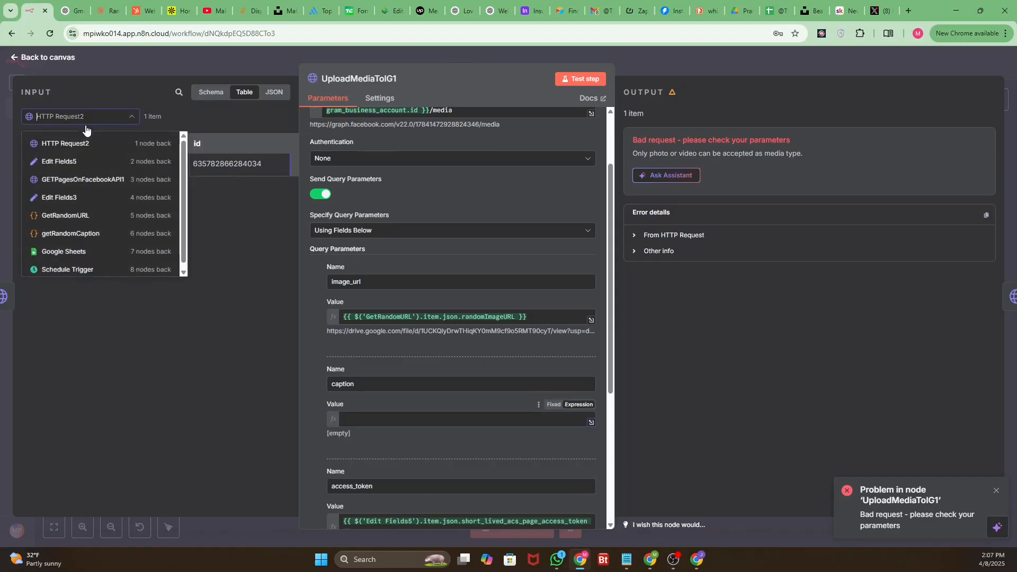
left_click(83, 233)
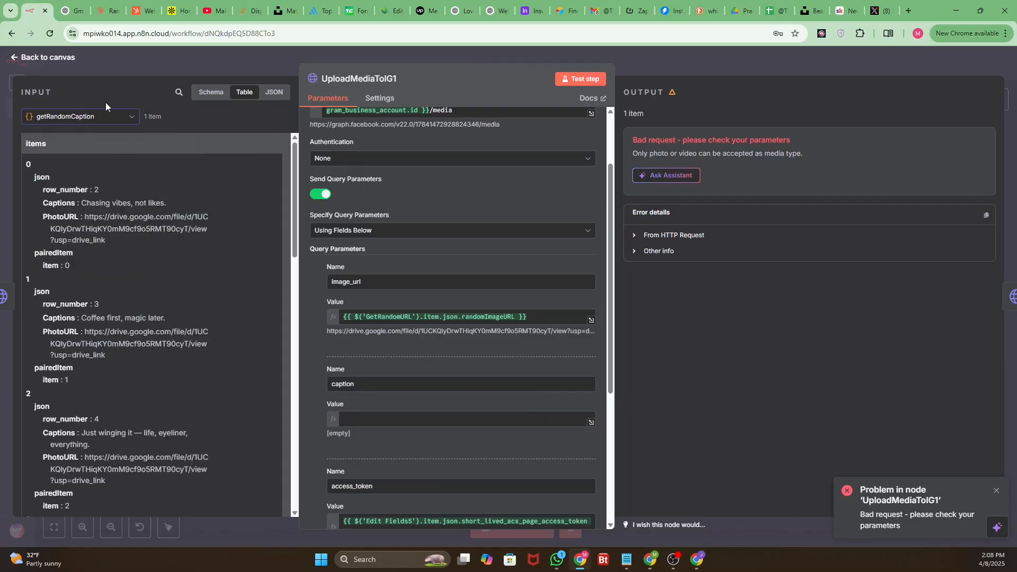
left_click(106, 117)
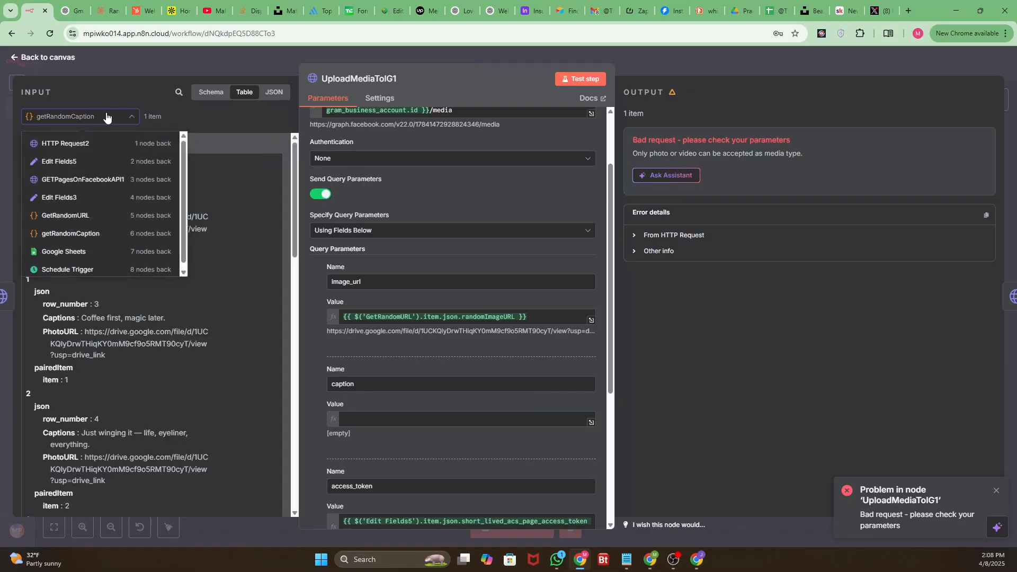
left_click(107, 118)
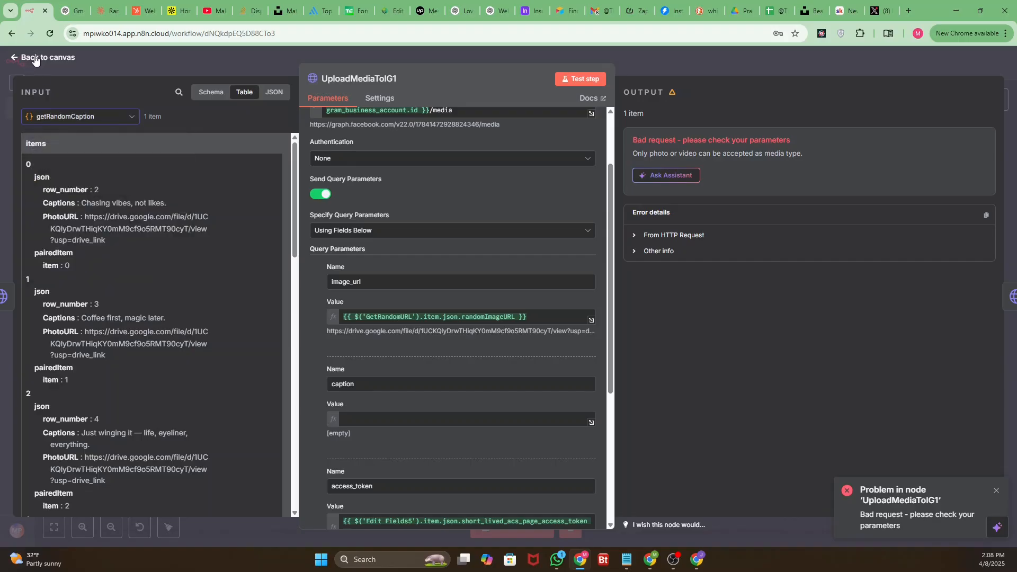
left_click(34, 53)
In the getRandomCaption code, delete the line returning all items and uncomment the block that picks and returns randomItemCaption
double_click(370, 205)
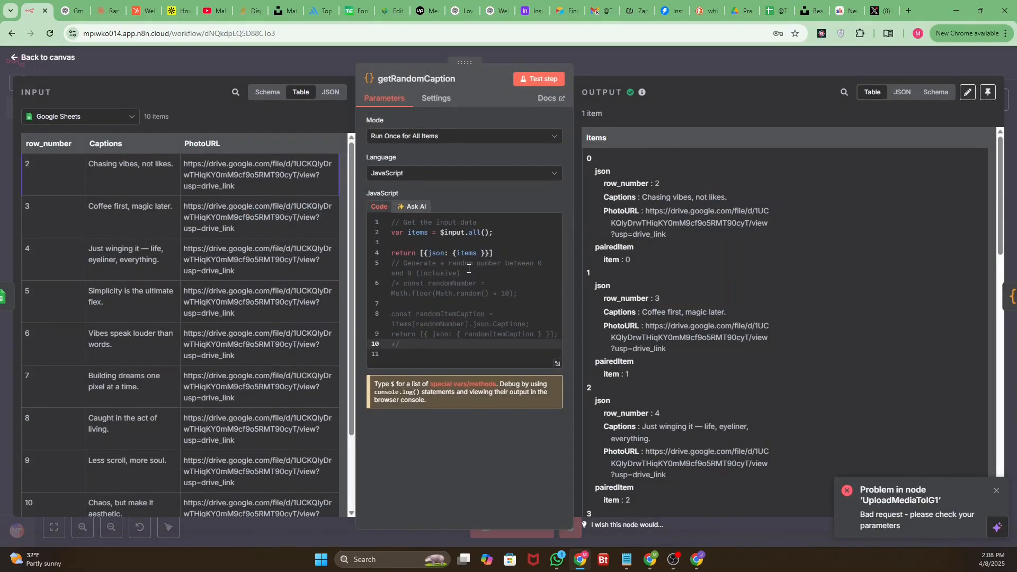
left_click(392, 253)
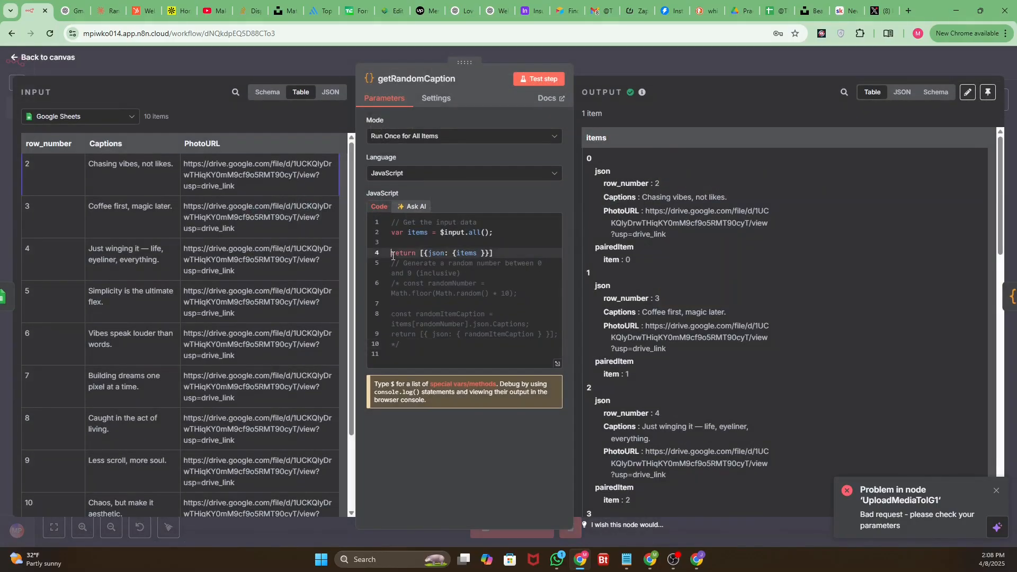
key("ctrl+shift+k")
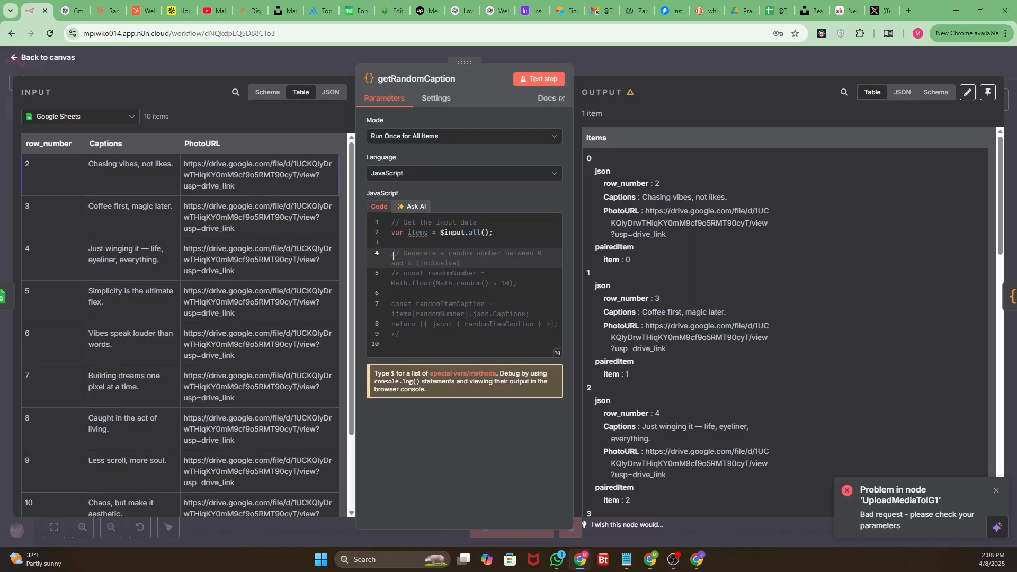
key("Down")
key("Down")
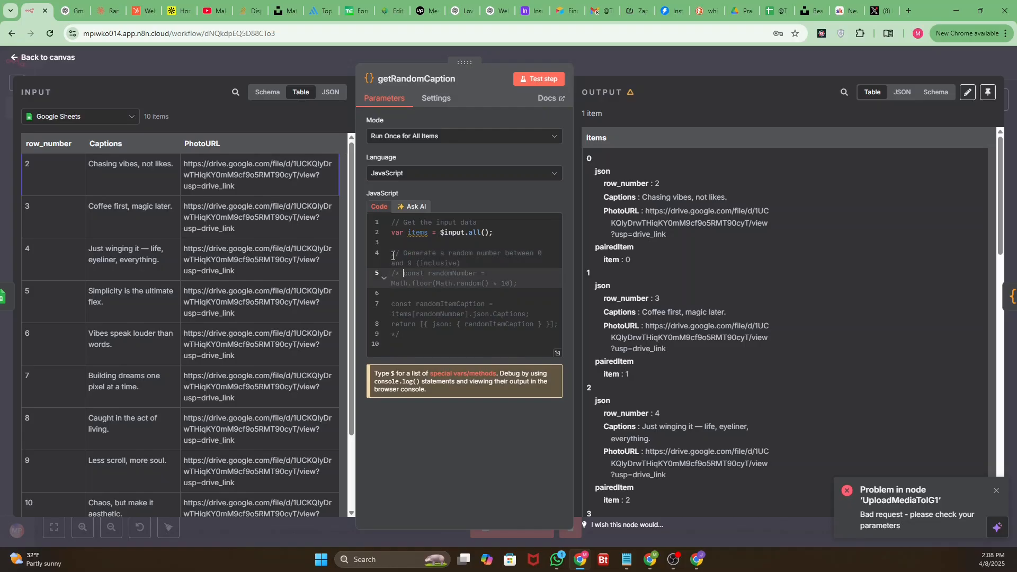
key("BackSpace")
key("BackSpace")
key("Down")
key("Down")
key("Down")
key("Down")
key("Down")
key("Down")
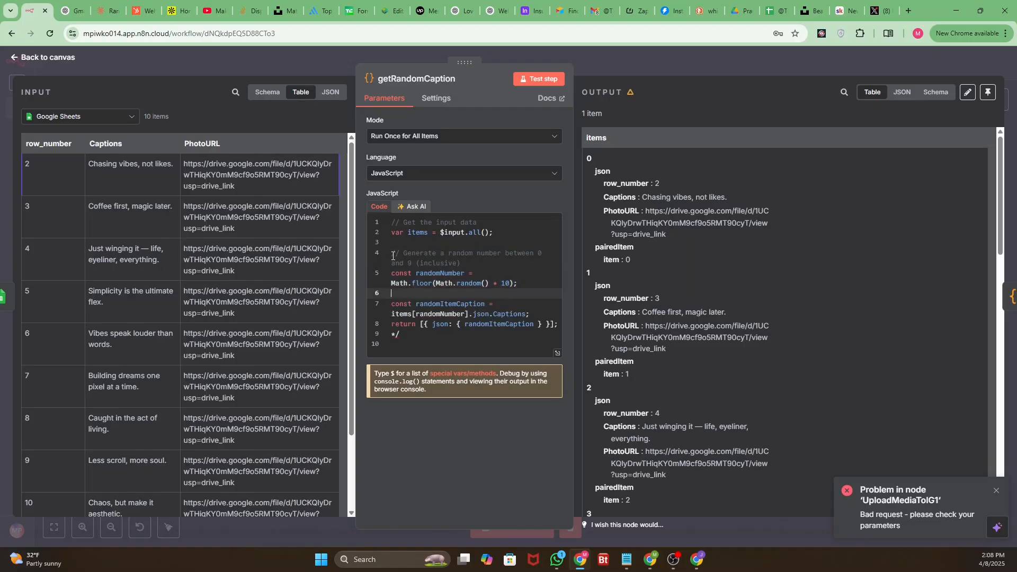
key("ctrl+shift+k")
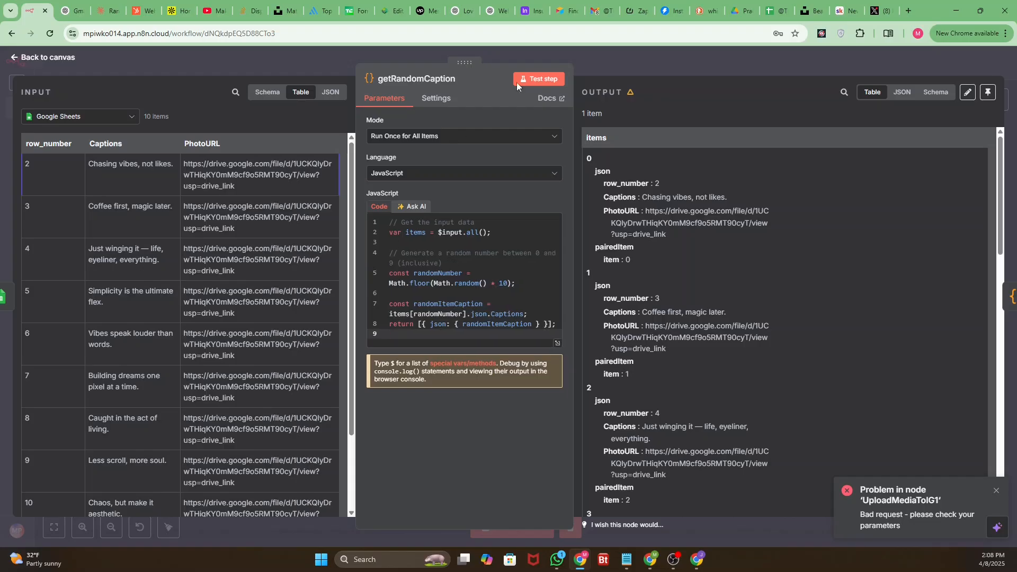
left_click(48, 55)
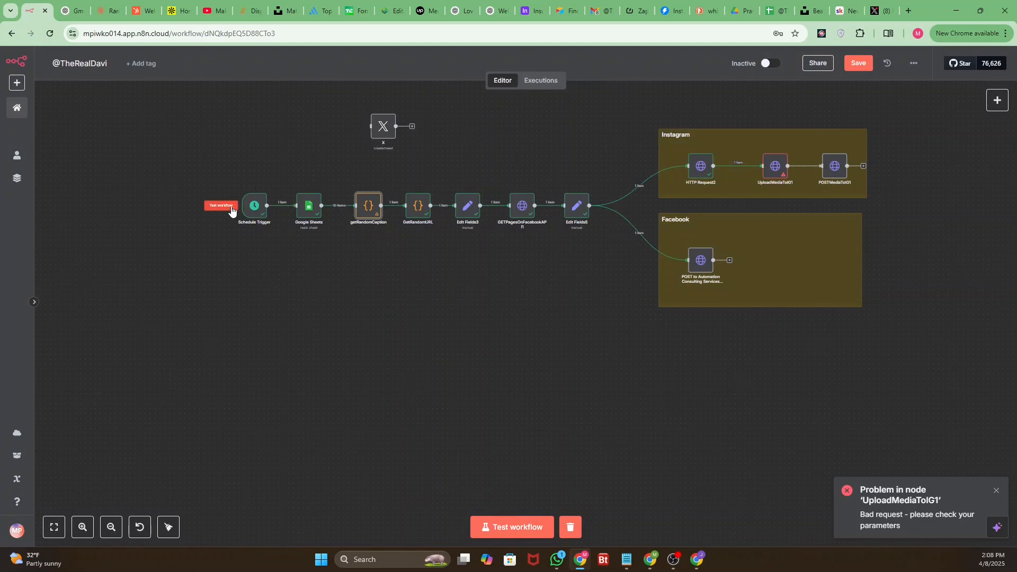
Rerun the workflow from Schedule Trigger and map the UploadMediaToIG1 caption parameter to randomItemCaption from getRandomCaption
left_click(226, 205)
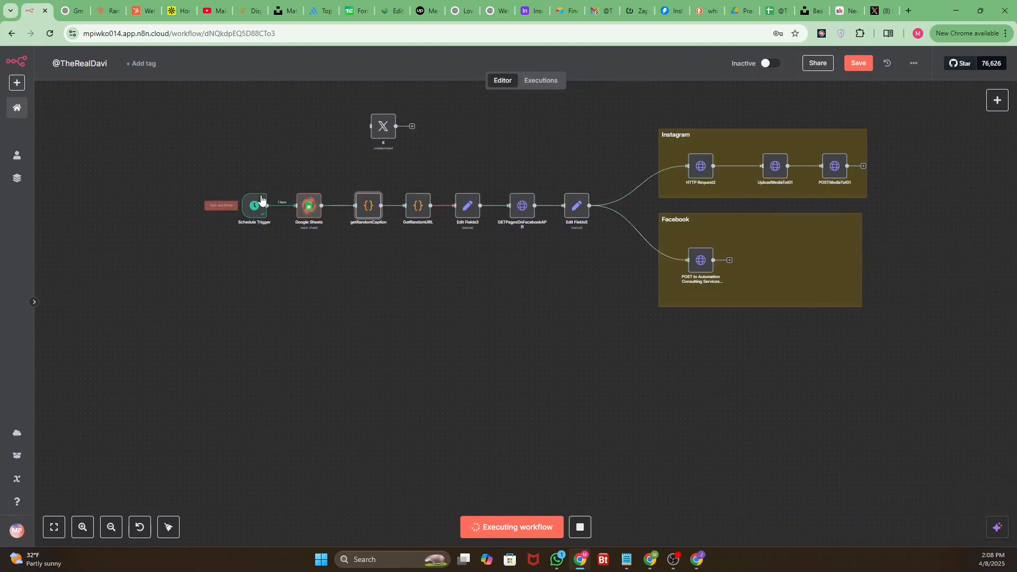
double_click(767, 170)
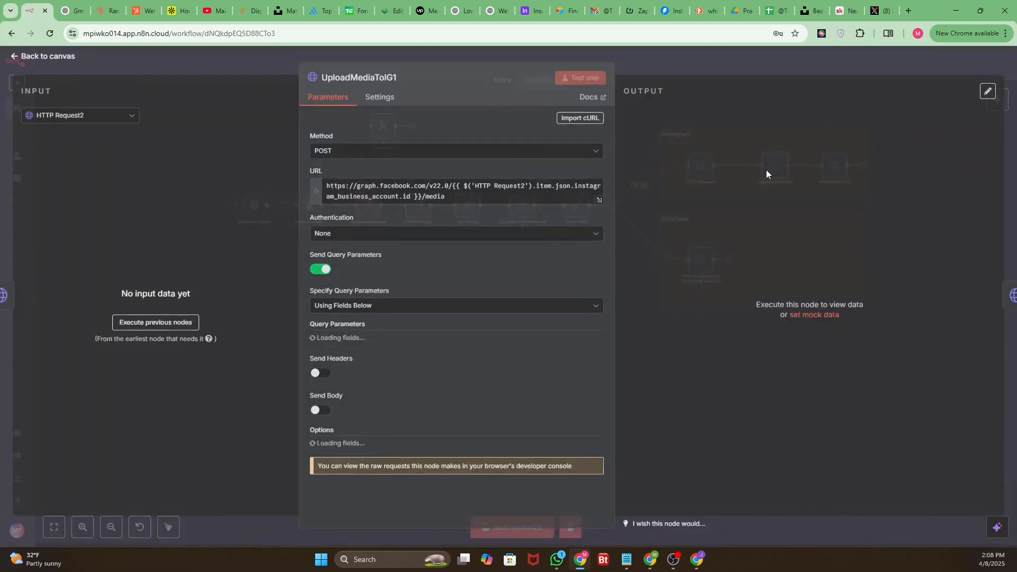
left_click(371, 484)
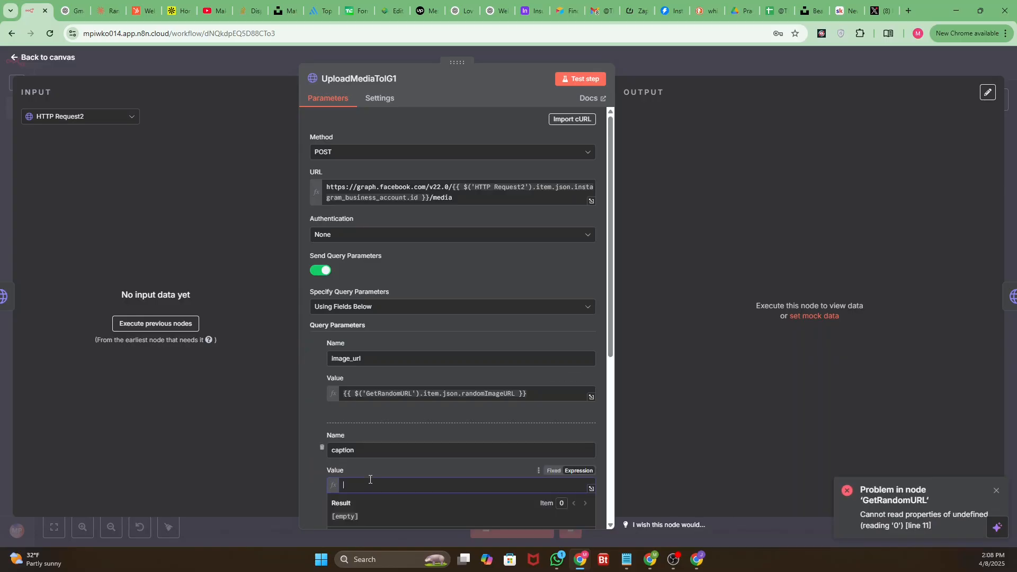
left_click(116, 129)
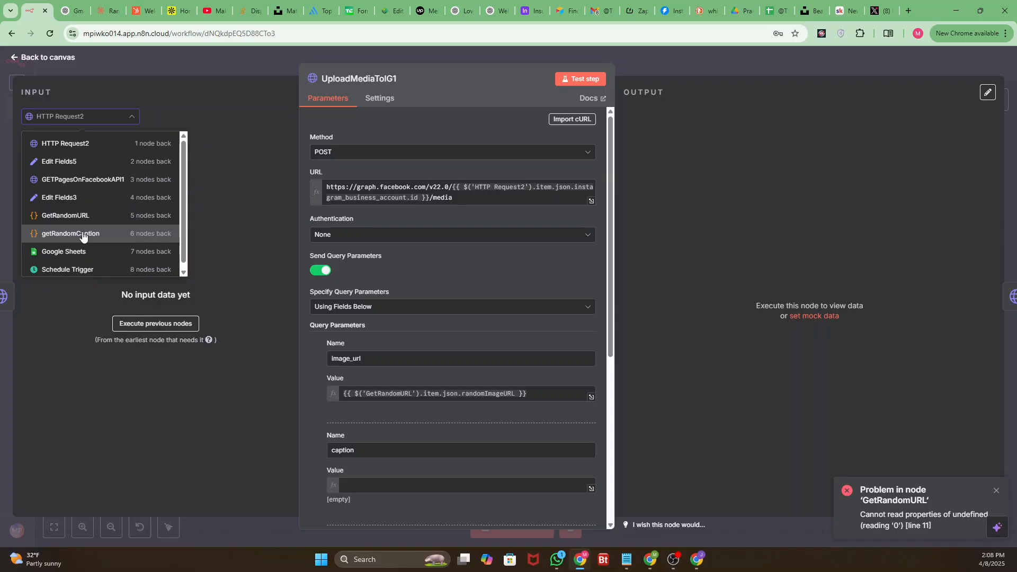
left_click(84, 236)
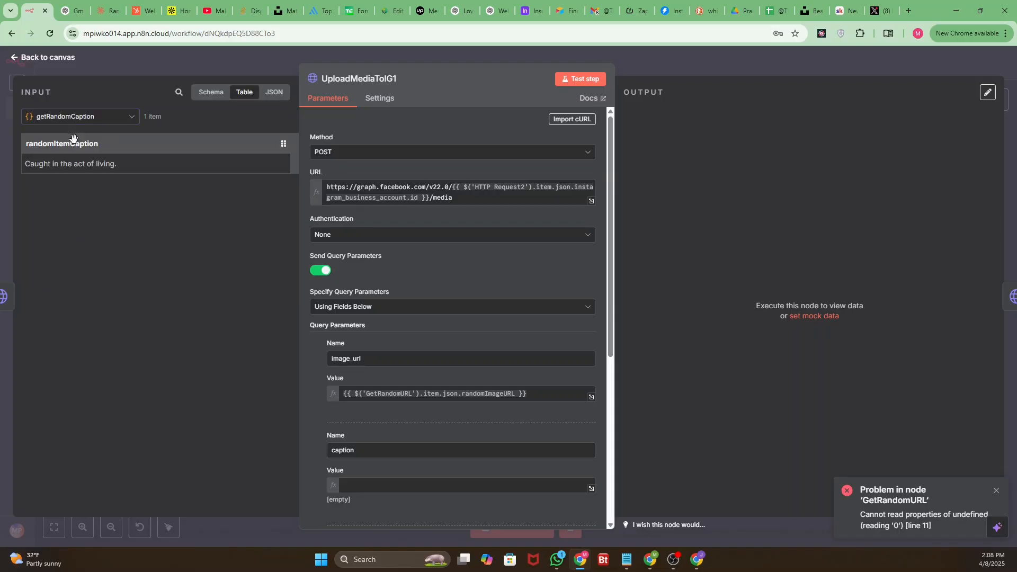
left_click_drag(73, 144, 423, 484)
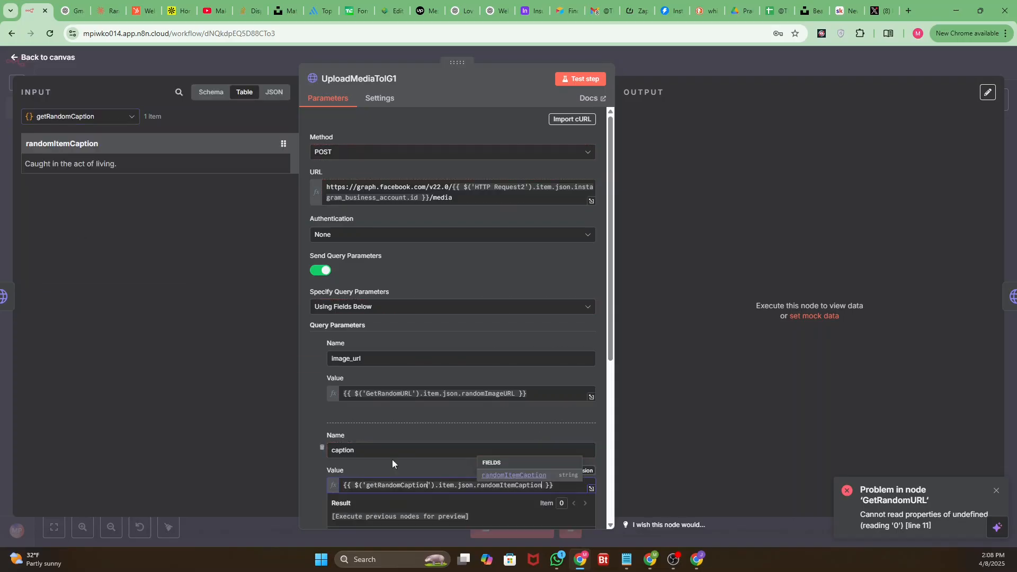
left_click(35, 61)
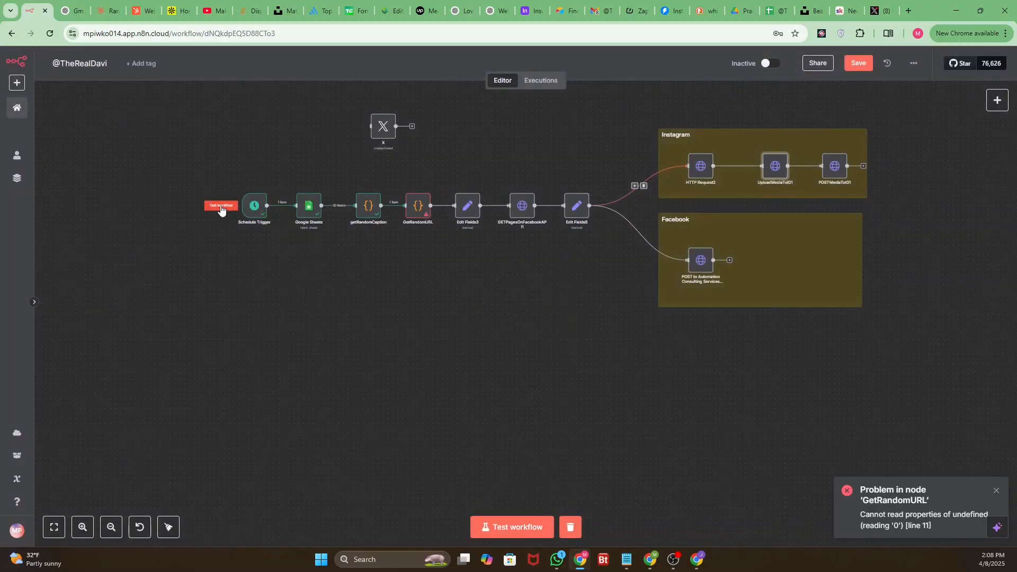
In the GetRandomURL code, replace the fixed items index 0 in the randomImageURL line with randomNumber
left_click(424, 208)
double_click(424, 208)
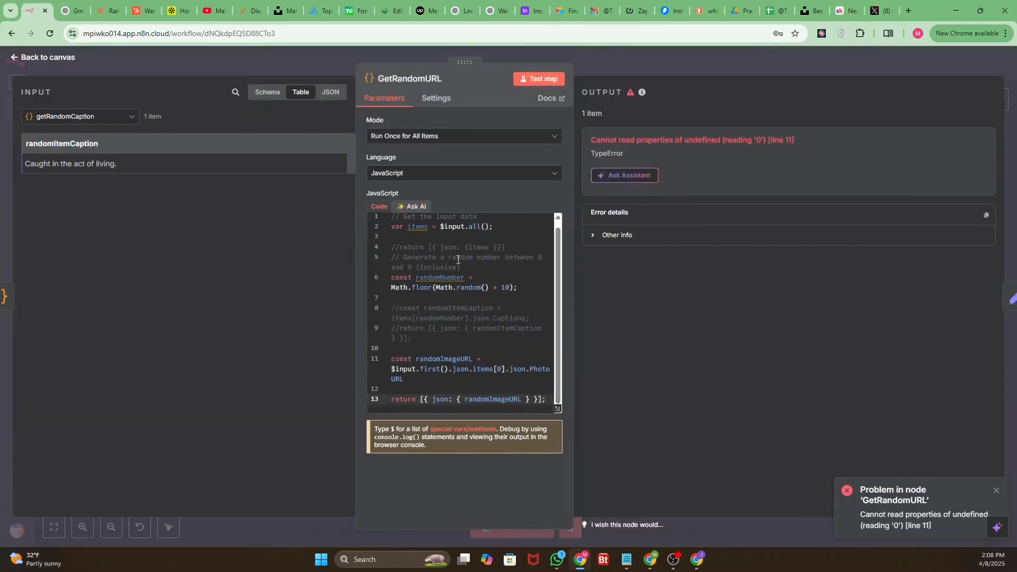
scroll(459, 259, "up", 1)
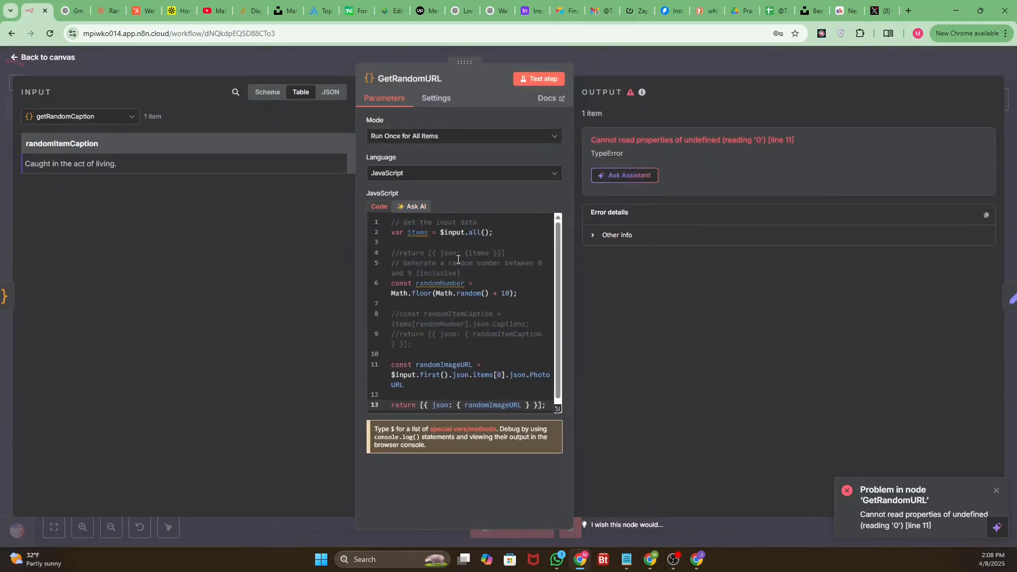
scroll(454, 323, "down", 1)
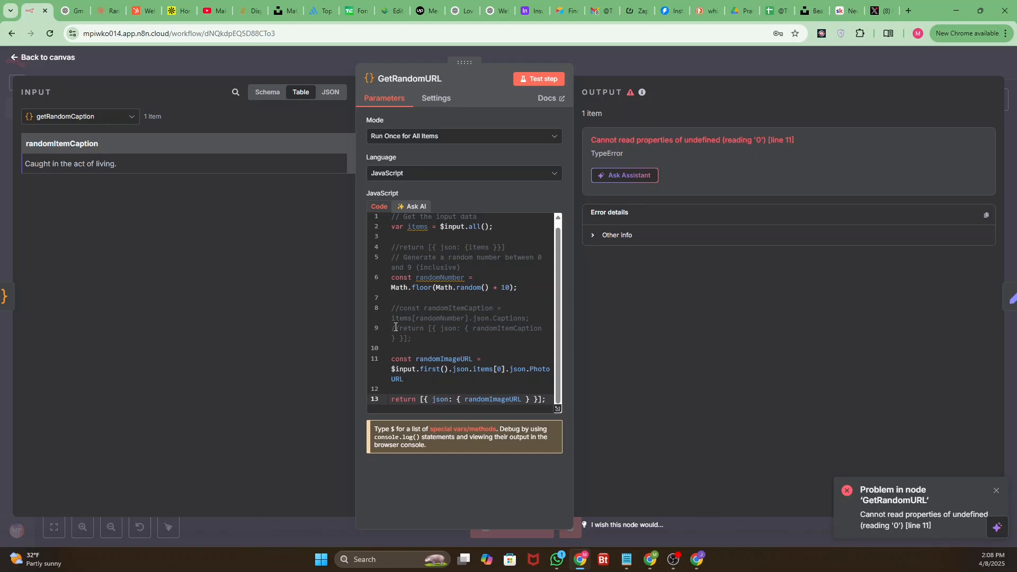
left_click(502, 369)
key("BackSpace")
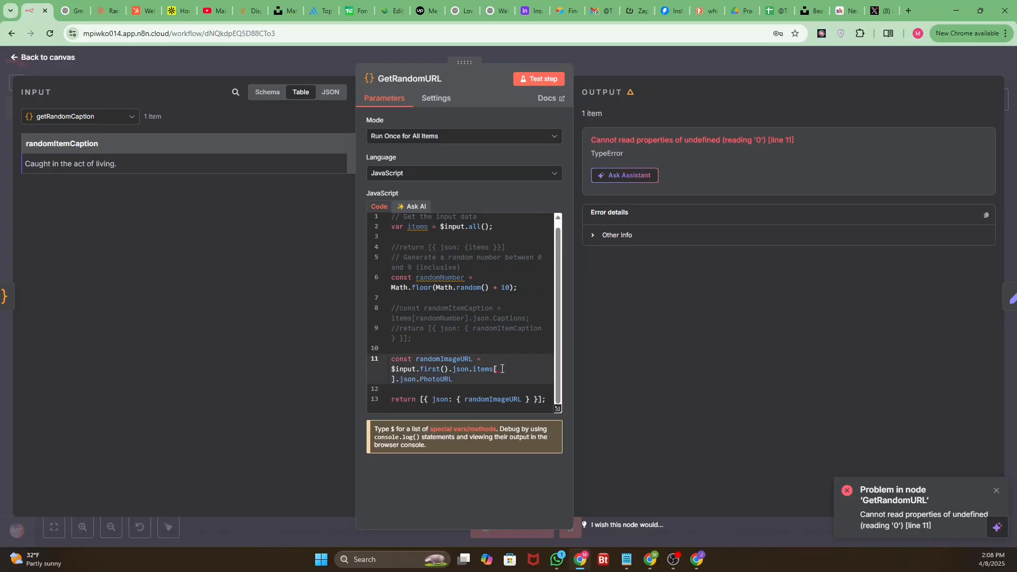
type("randon")
type("Number")
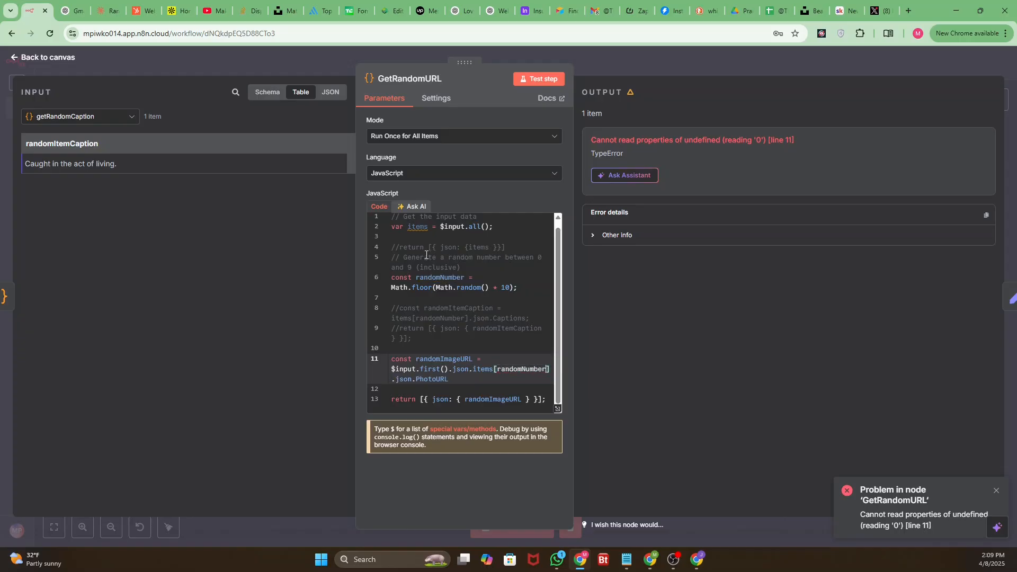
Review the GetRandomURL code to check where items is declared and whether the commented lines are still needed
triple_click(399, 245)
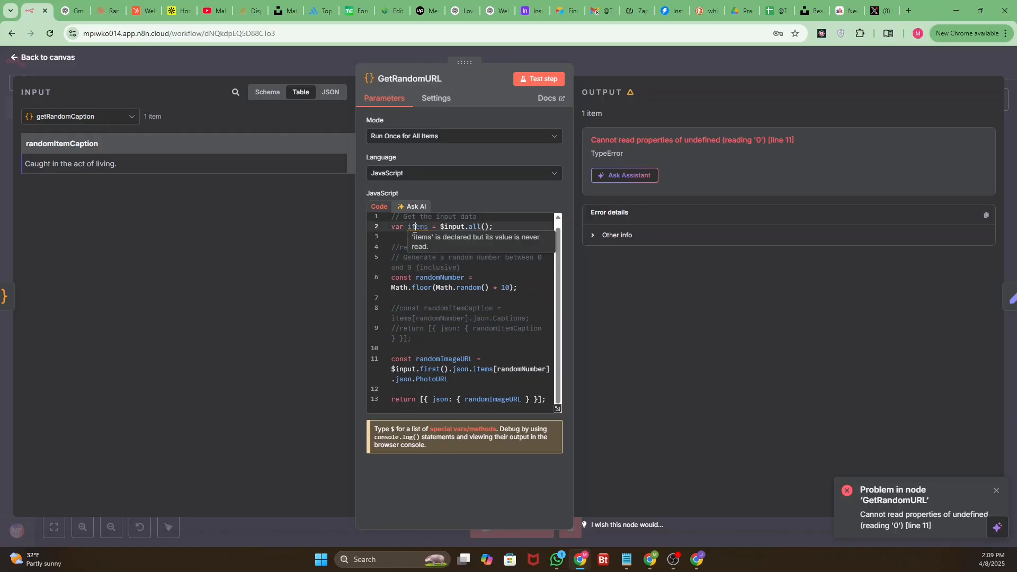
left_click(425, 327)
triple_click(425, 326)
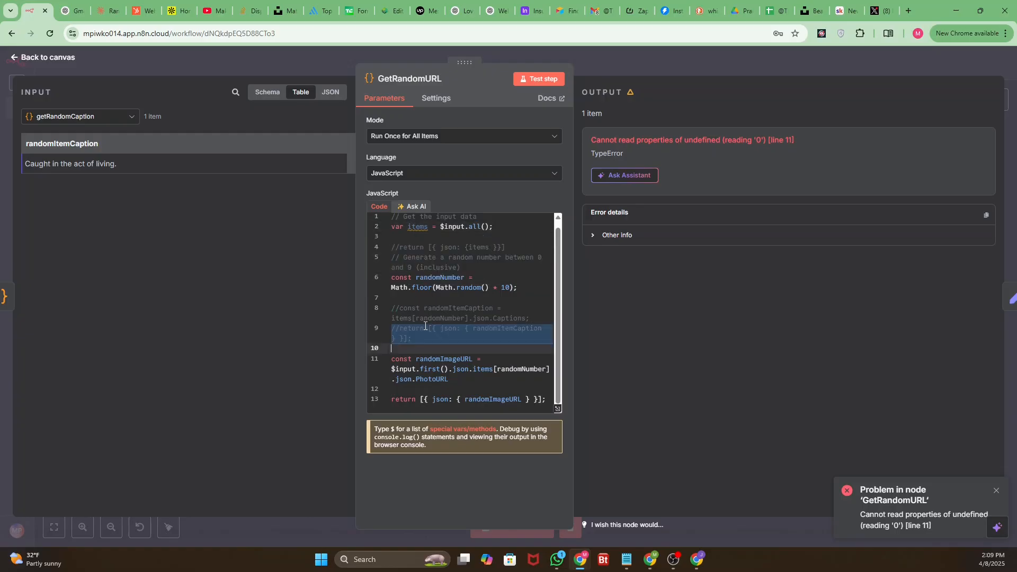
left_click(417, 266)
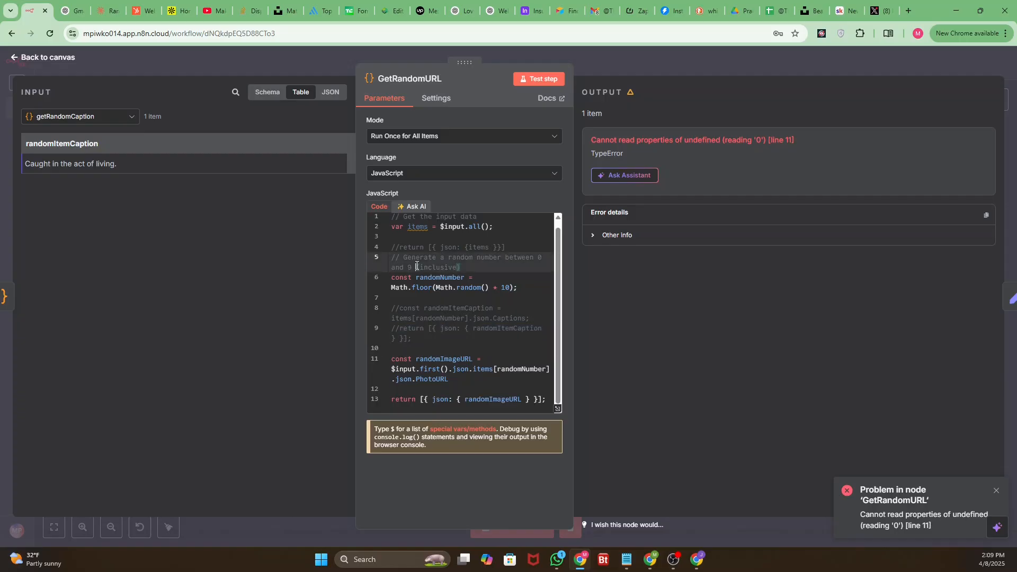
scroll(417, 266, "up", 1)
left_click(420, 231)
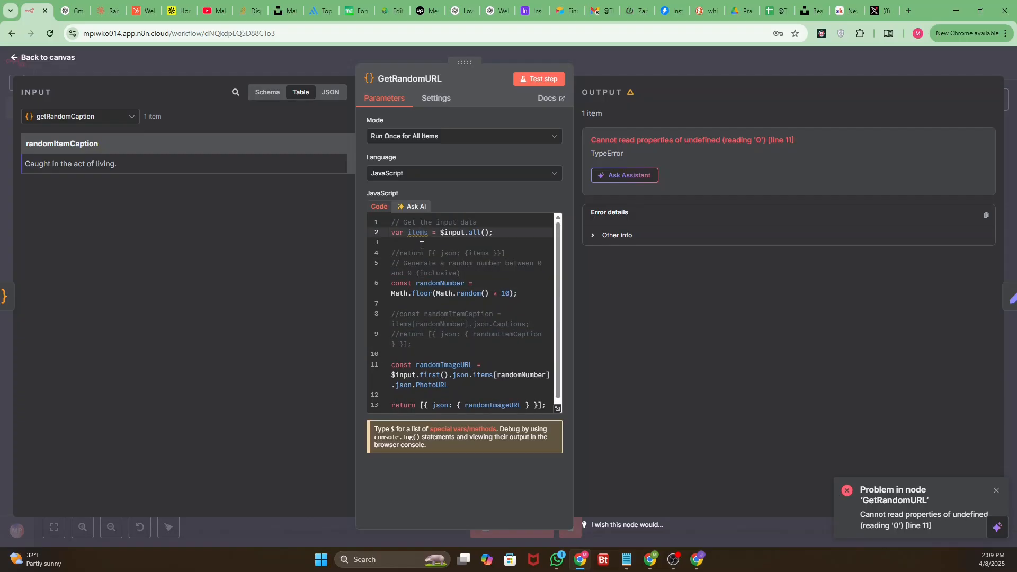
scroll(422, 322, "down", 1)
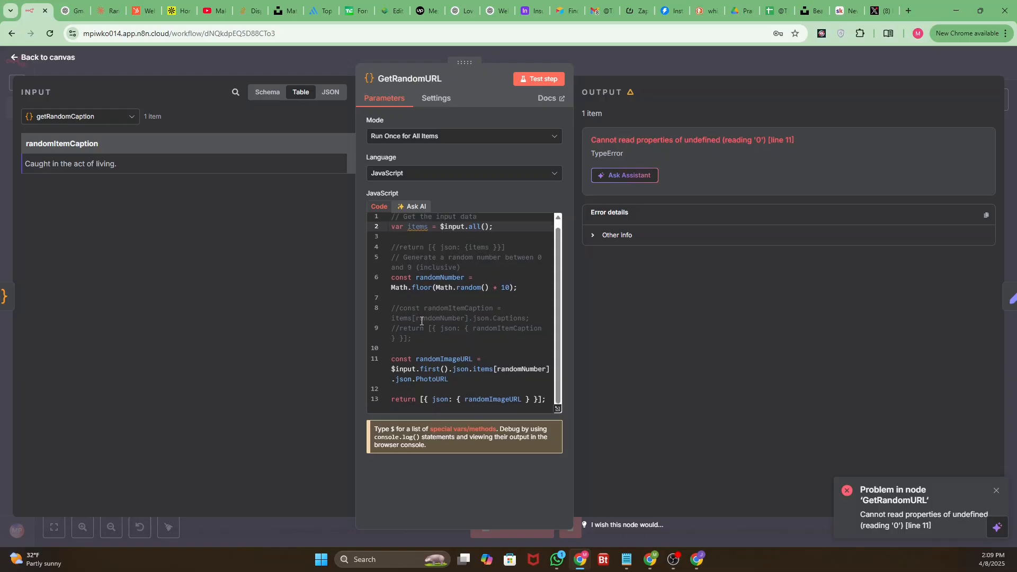
scroll(418, 281, "up", 1)
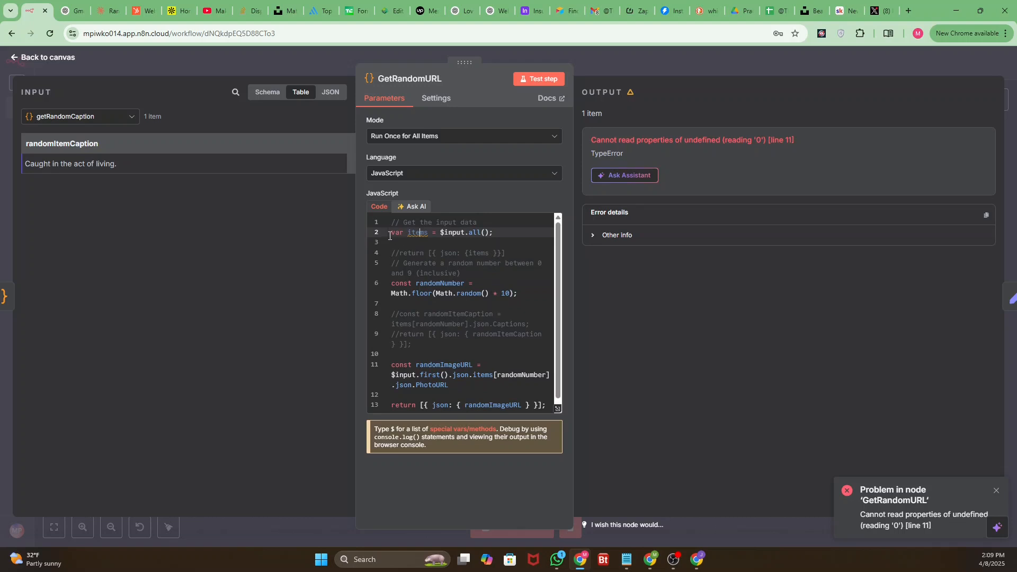
Delete the input data comment, the items declaration and the commented items return line from the start of the GetRandomURL code
left_click_drag(392, 234, 508, 249)
key("BackSpace")
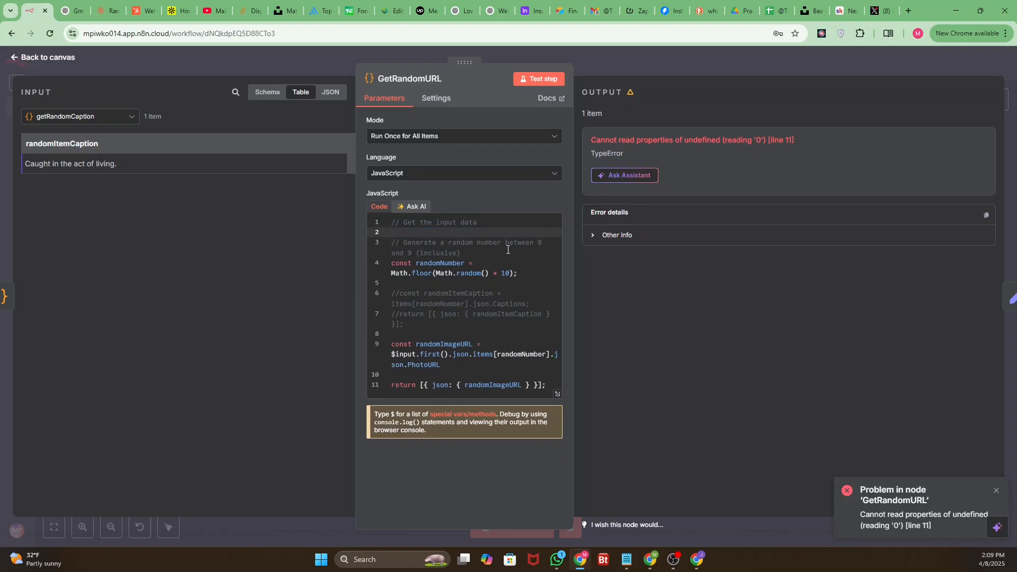
key("Up")
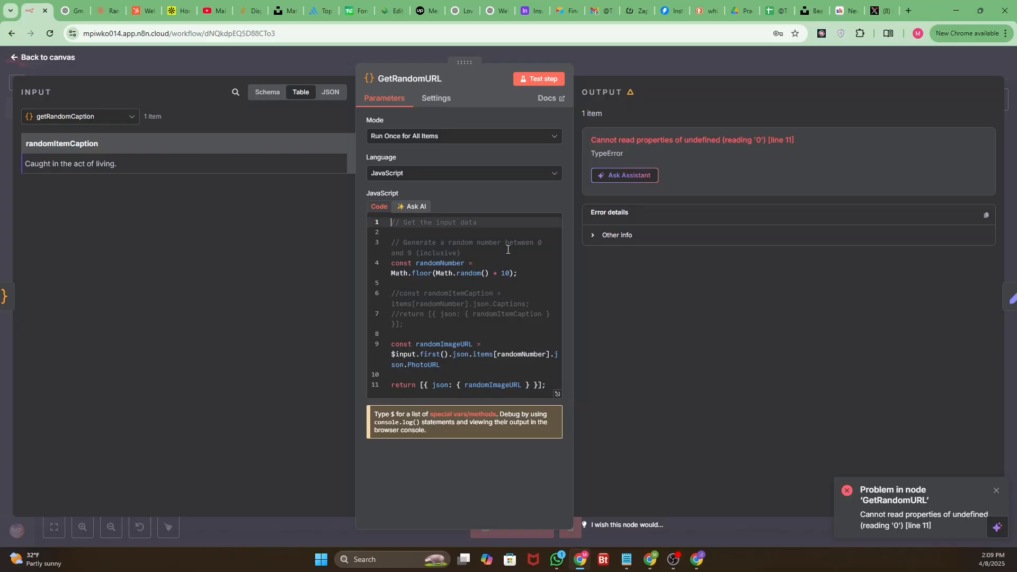
key("ctrl+x")
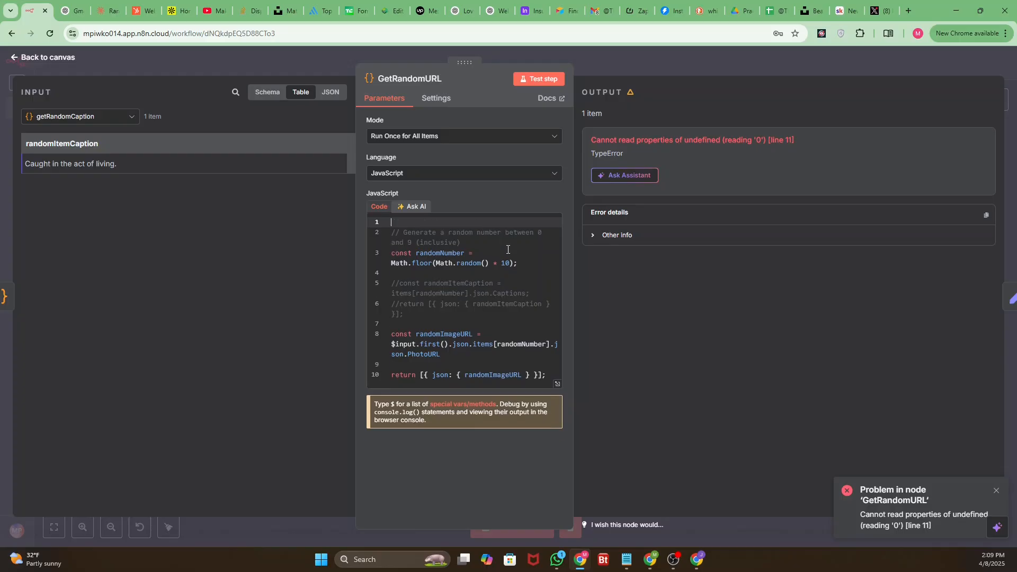
key("Delete")
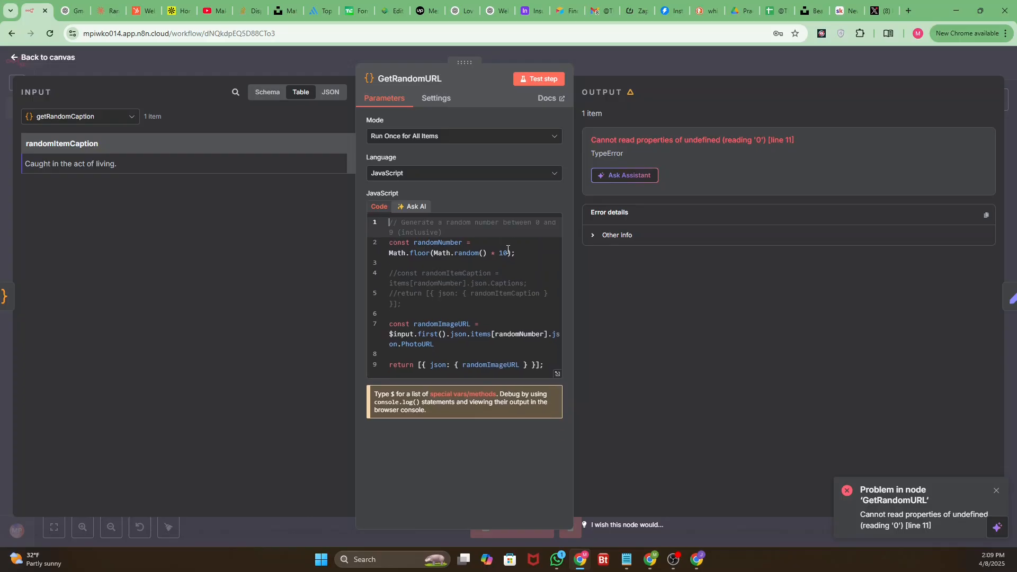
left_click(432, 255)
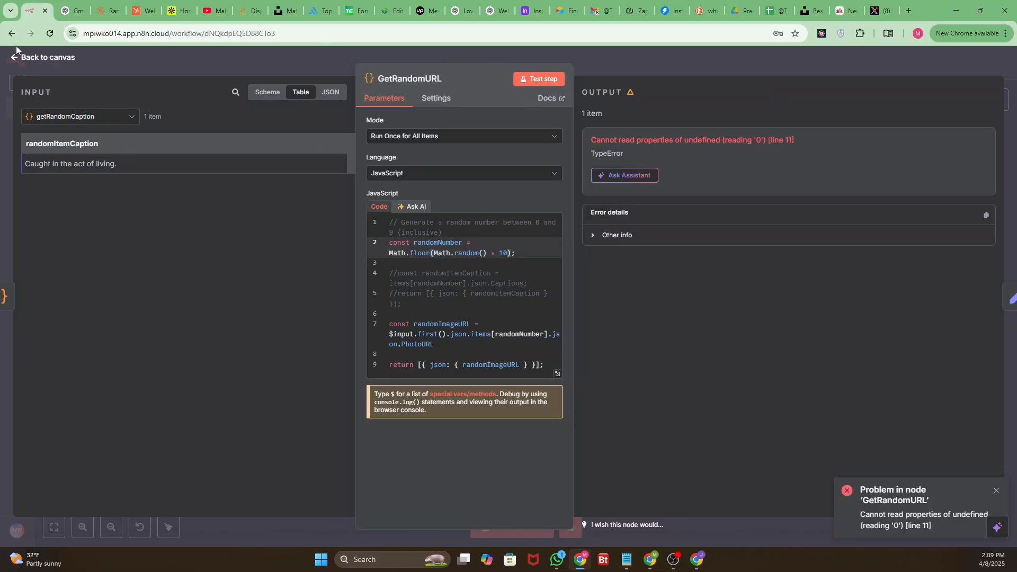
Return to the canvas, run the workflow from Schedule Trigger and stop the execution
left_click(32, 57)
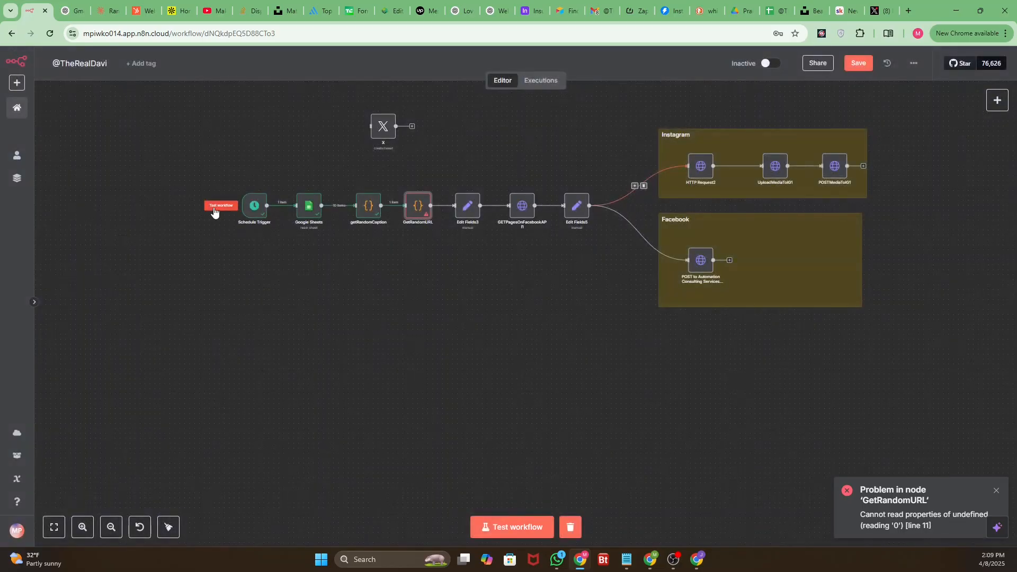
left_click(214, 209)
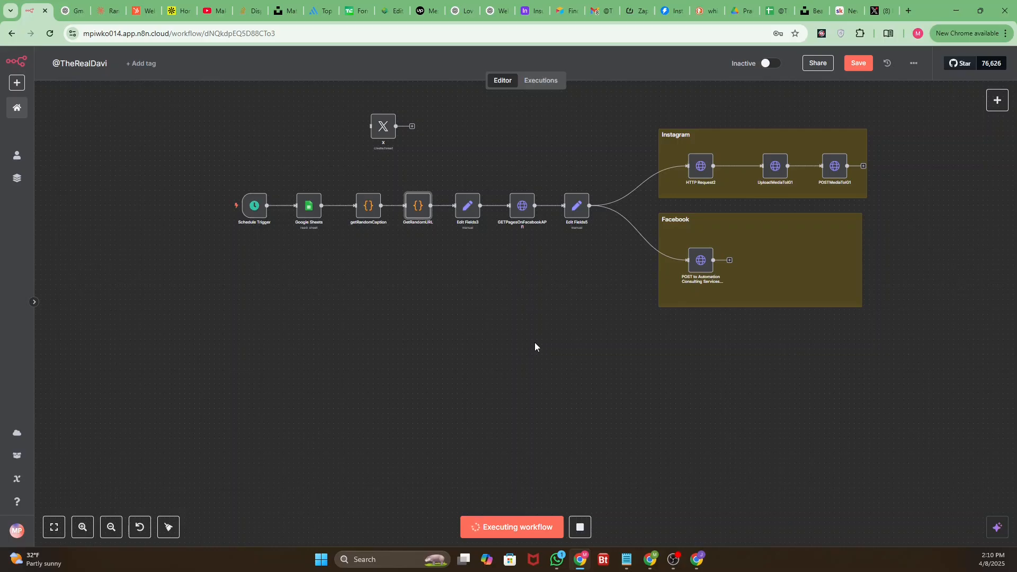
left_click(581, 527)
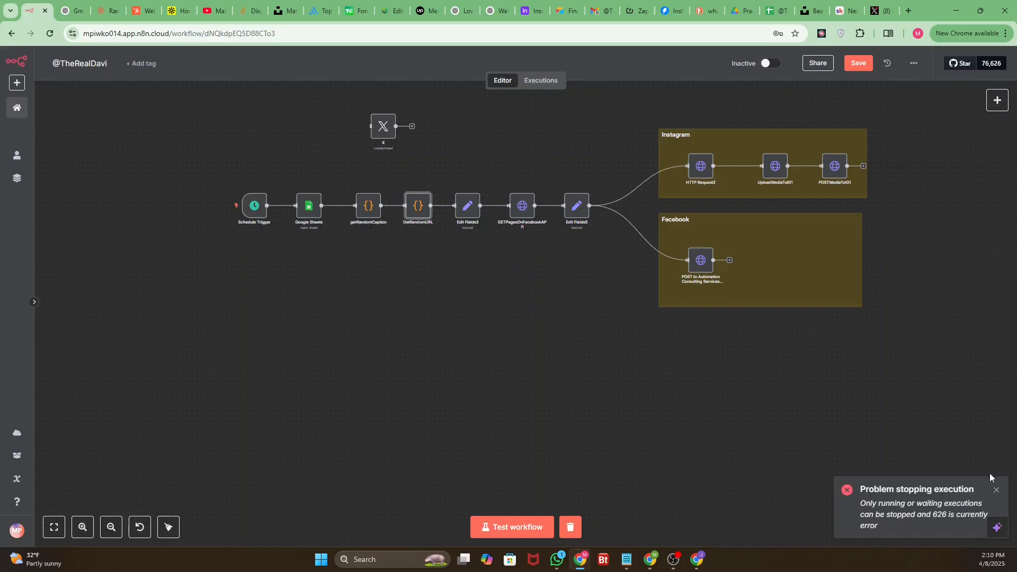
left_click(859, 63)
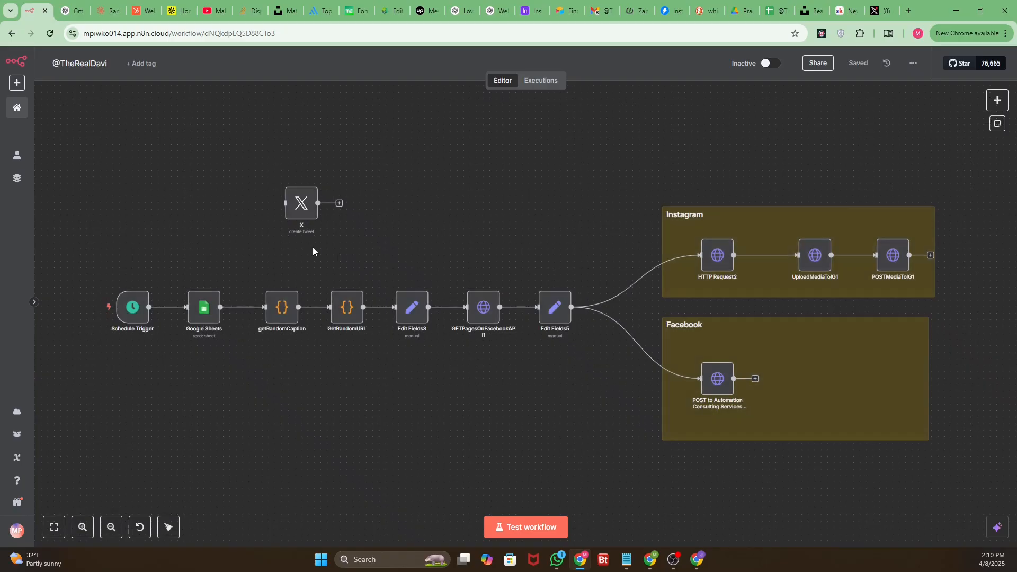
left_click(18, 110)
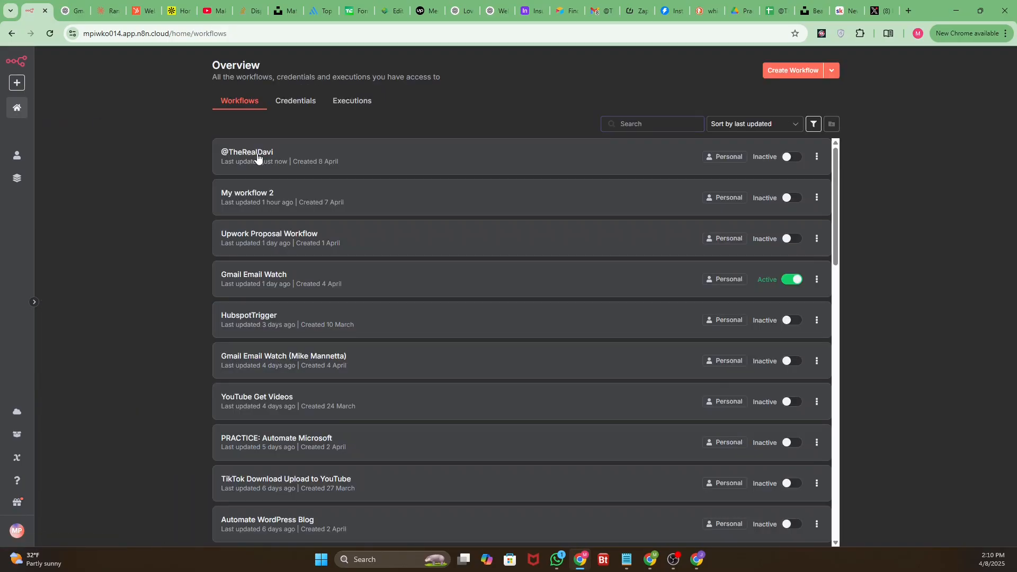
left_click(258, 157)
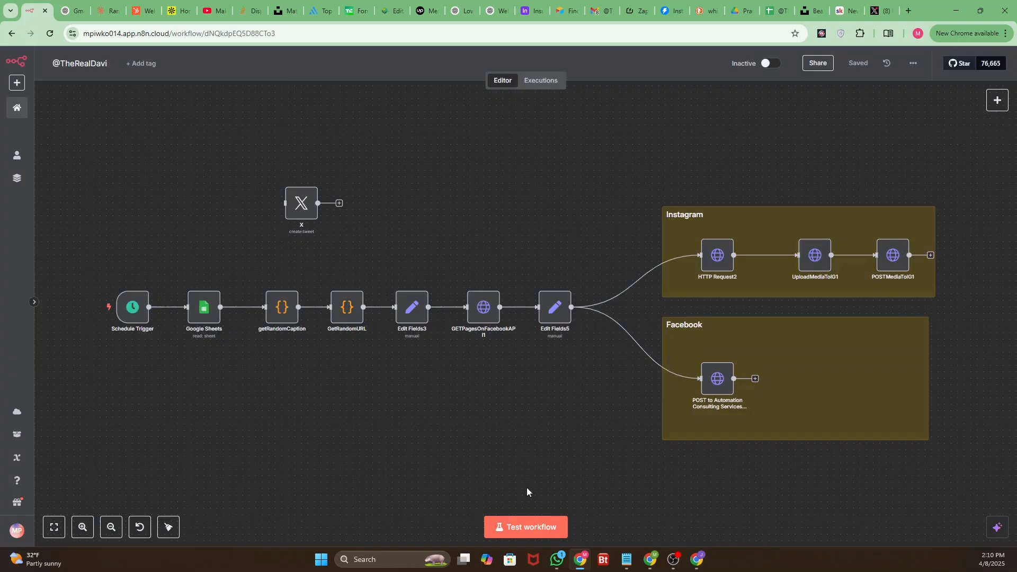
Rerun the workflow from Schedule Trigger and test the GetRandomURL node on its own
left_click(89, 310)
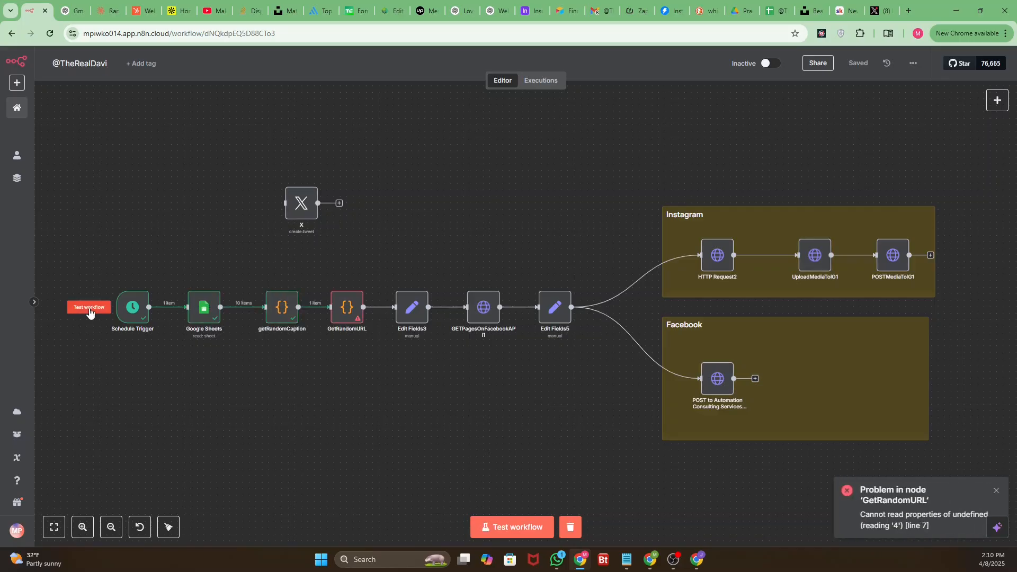
left_click(356, 312)
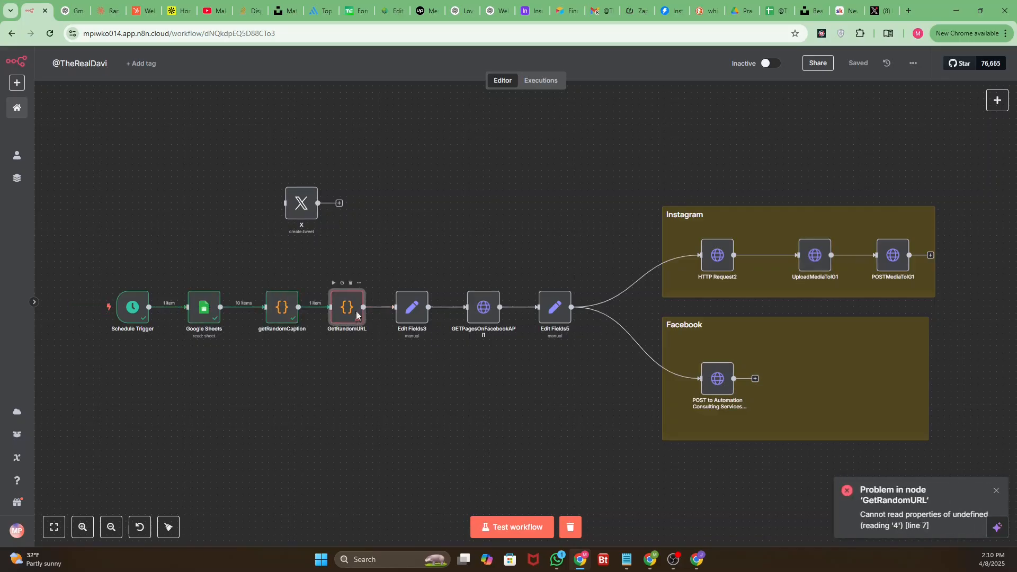
double_click(357, 315)
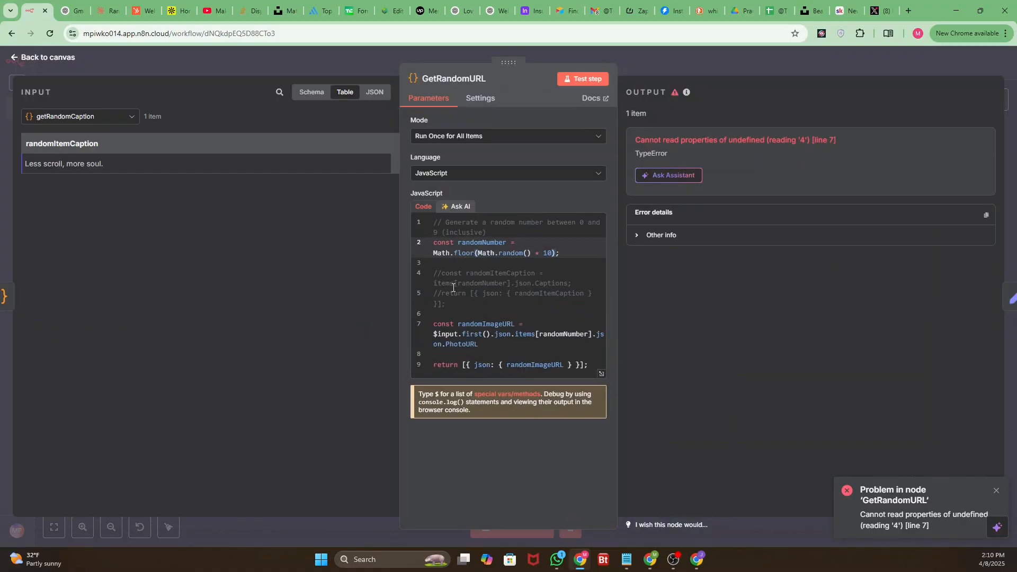
triple_click(464, 324)
left_click(464, 325)
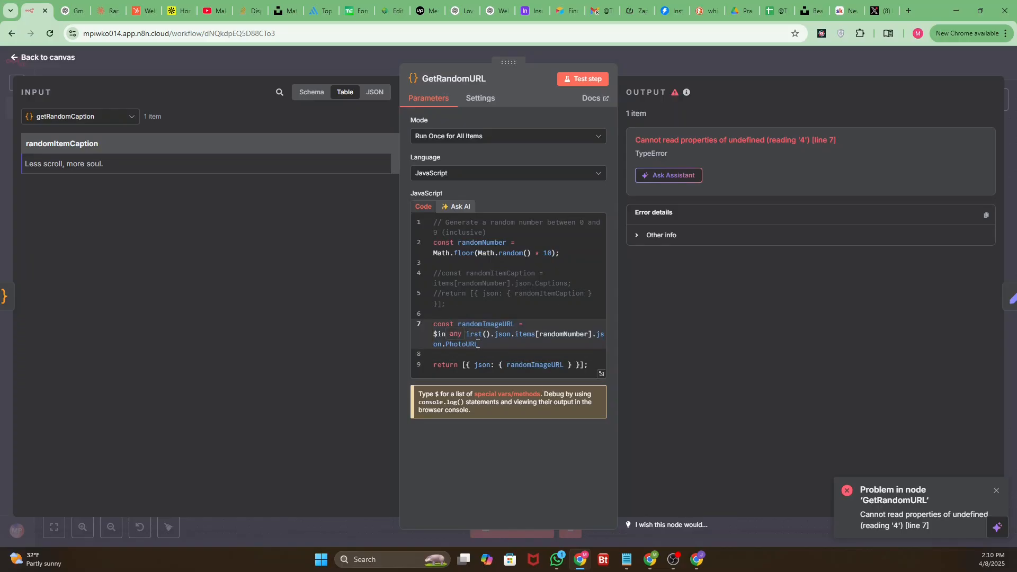
left_click(576, 80)
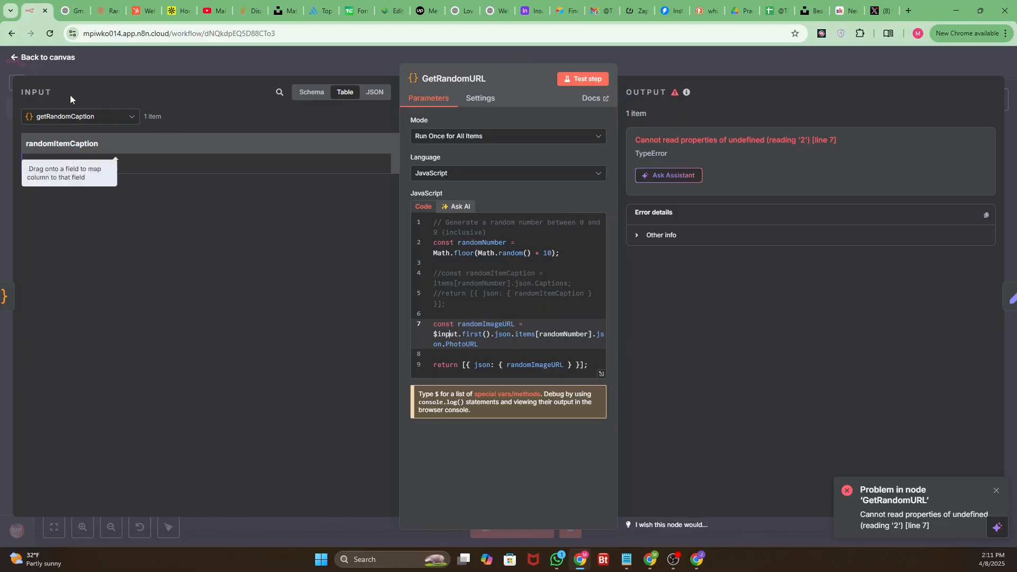
Check which nodes can feed GetRandomURL and start a "const items =" declaration above its random number comment
left_click(111, 122)
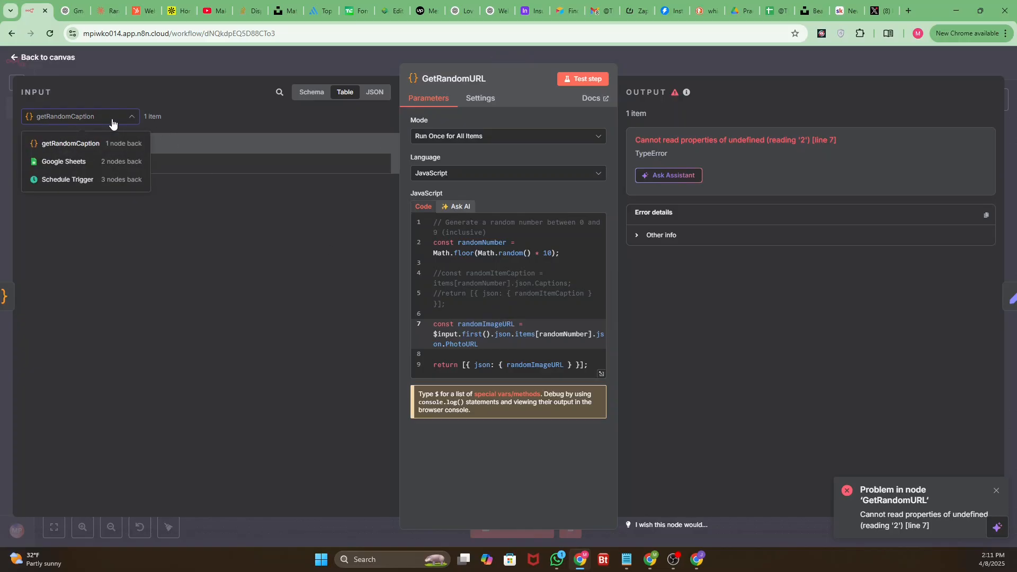
left_click(163, 103)
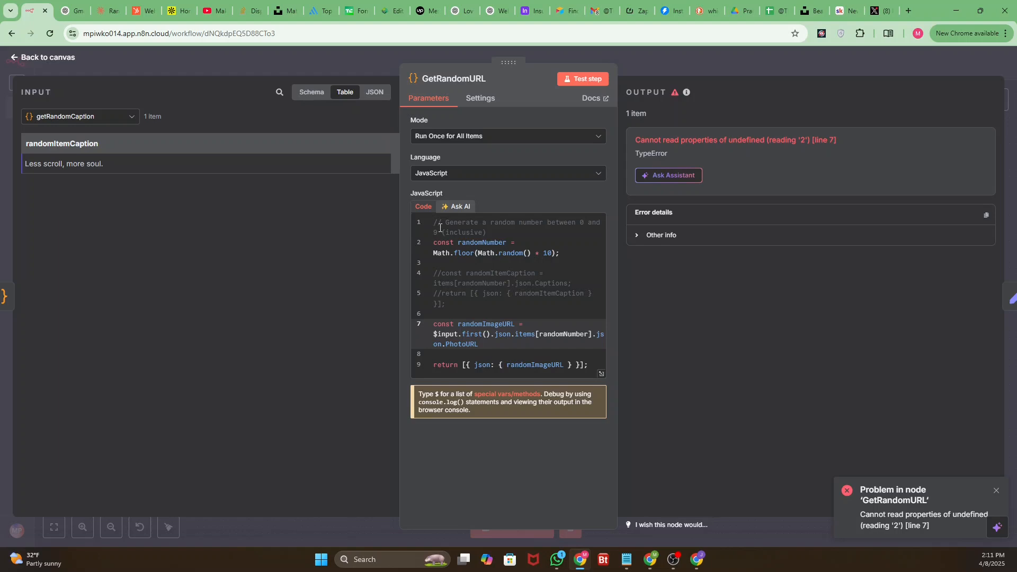
left_click(433, 221)
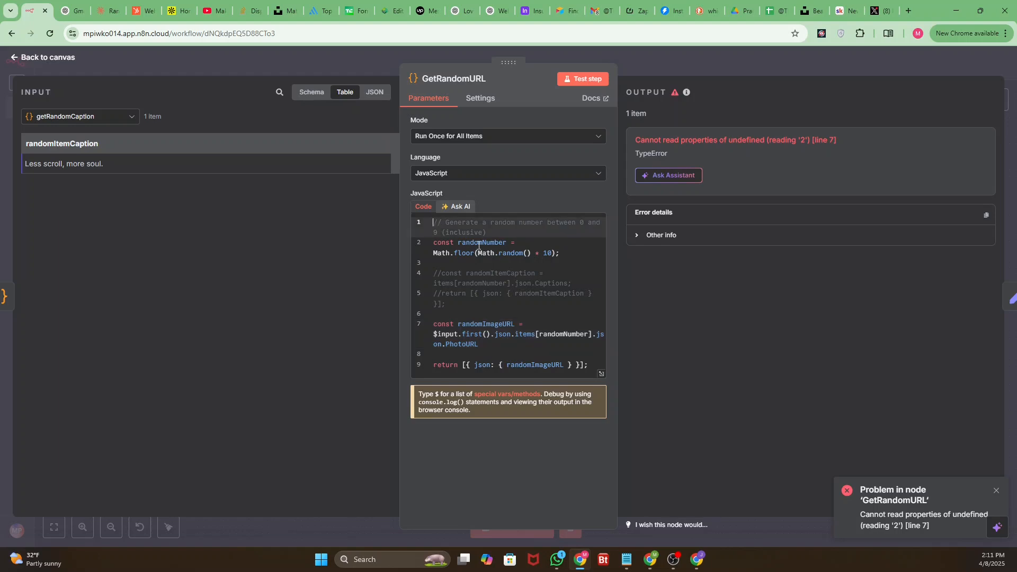
key("Return")
key("Return")
key("Up")
key("Up")
type("const item")
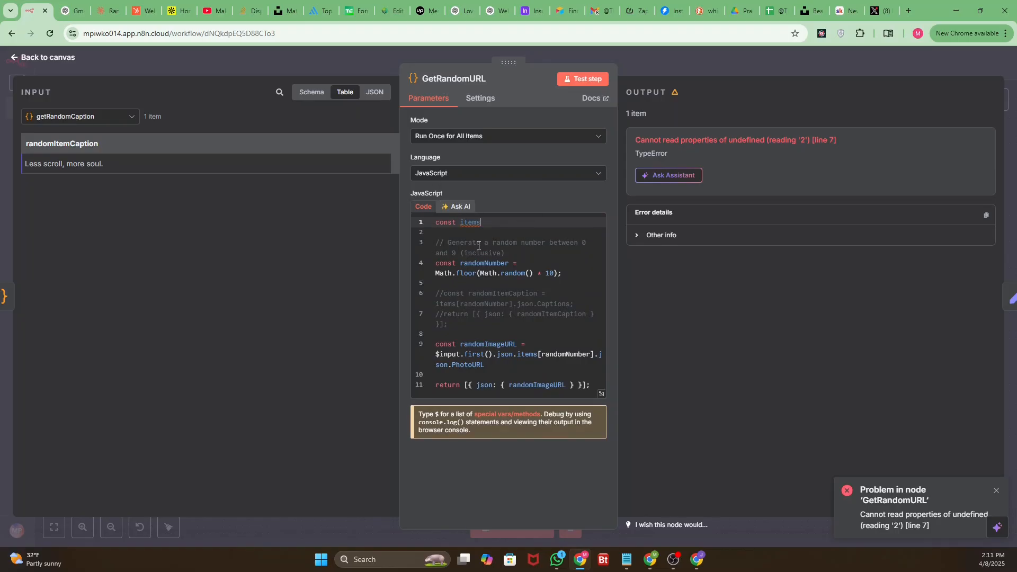
type("s = $input.all();")
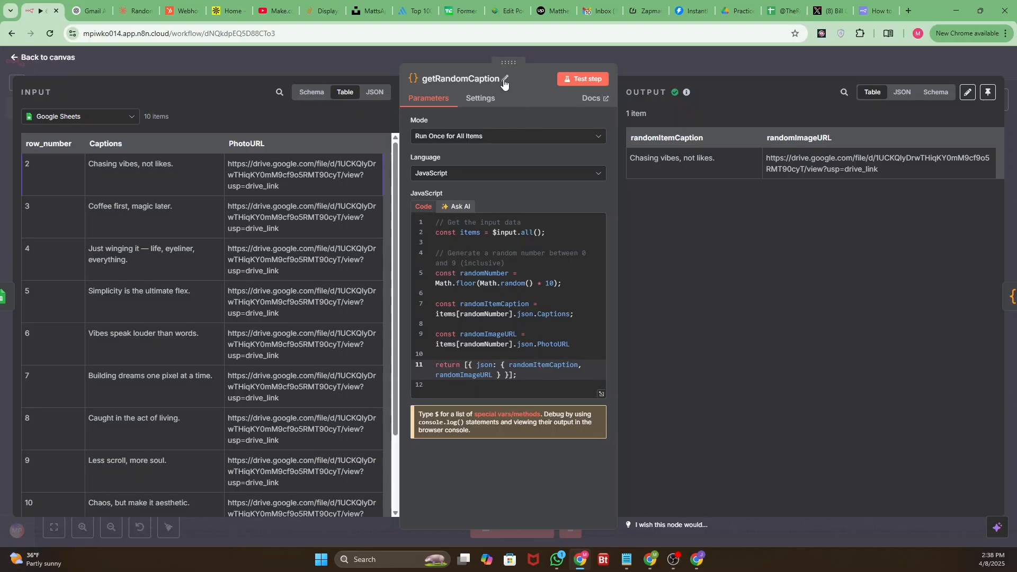
Rename the getRandomCaption node as "getRandomCaption & getRandomImageURL" and return to the canvas
left_click(505, 80)
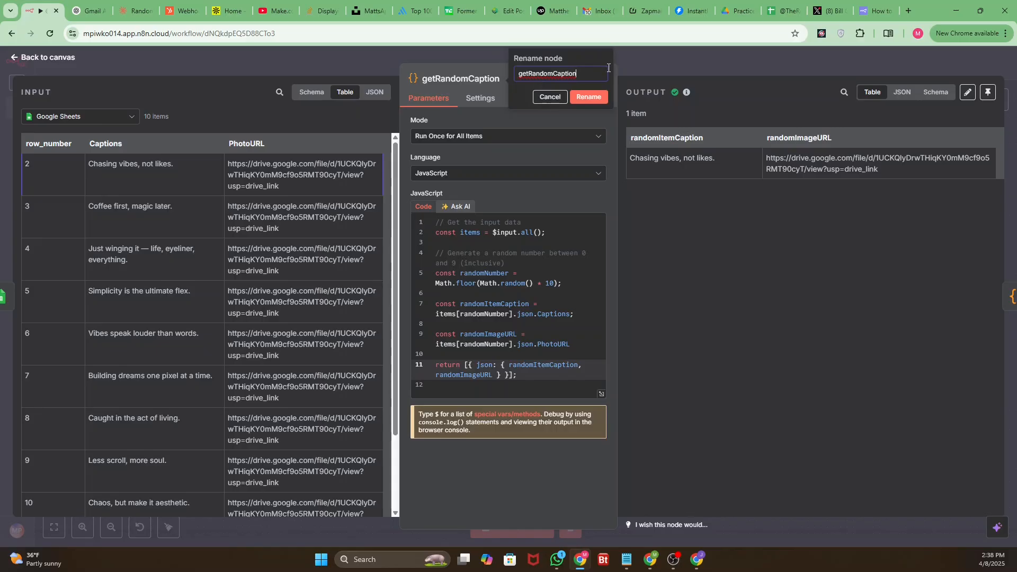
type("& G")
type("a")
type("ndomImageURL")
left_click(600, 98)
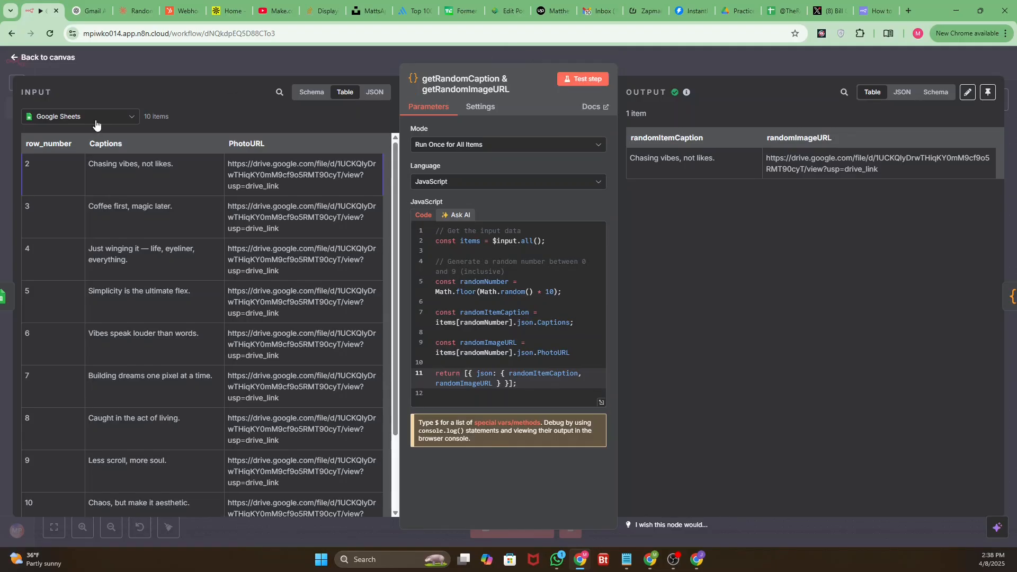
left_click(38, 60)
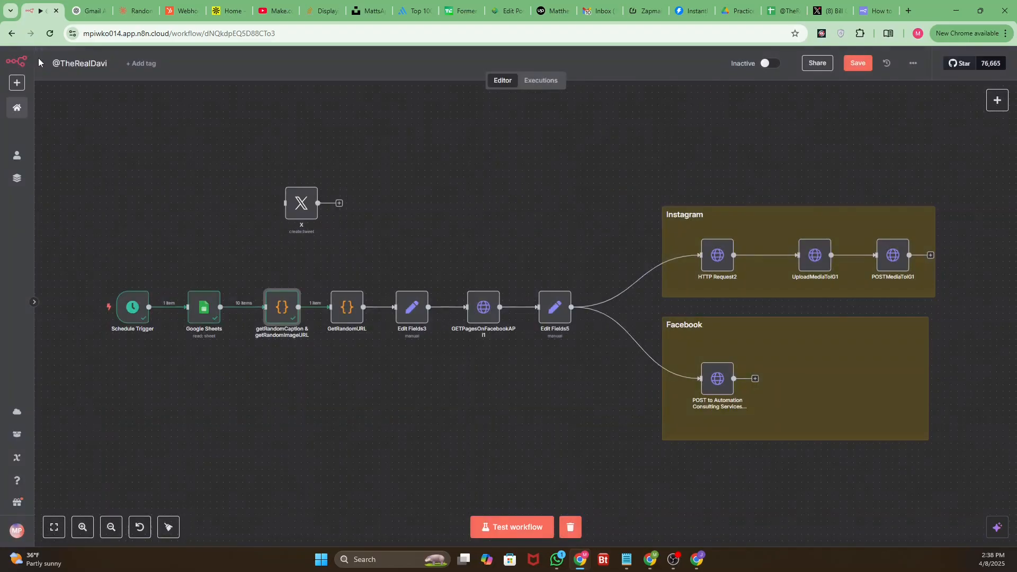
Copy the randomImageURL line from GetRandomURL over the randomImageURL line in the getRandomCaption & getRandomImageURL code
double_click(355, 311)
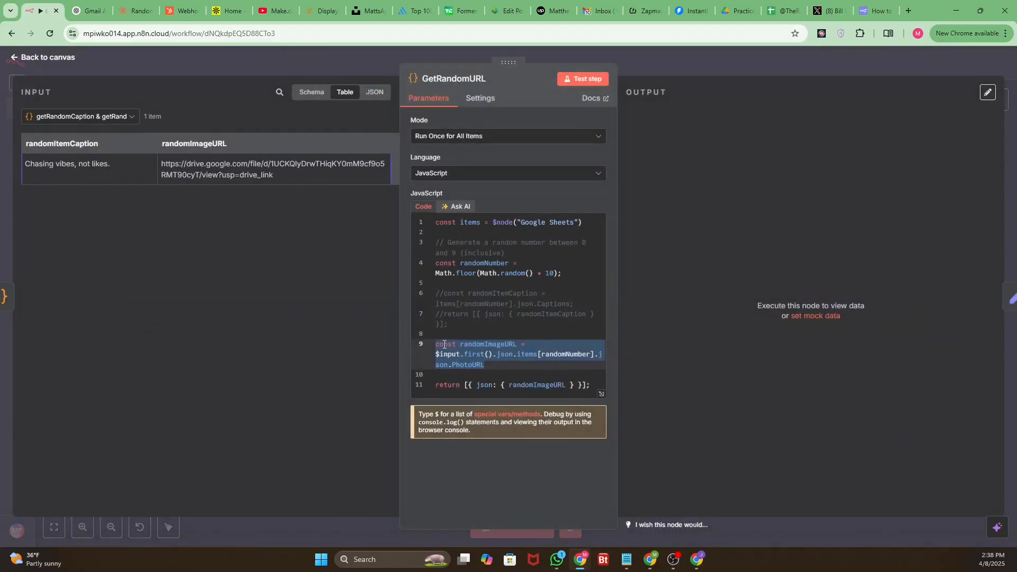
left_click(435, 344)
left_click_drag(435, 344, 499, 364)
key("ctrl+c")
left_click(47, 57)
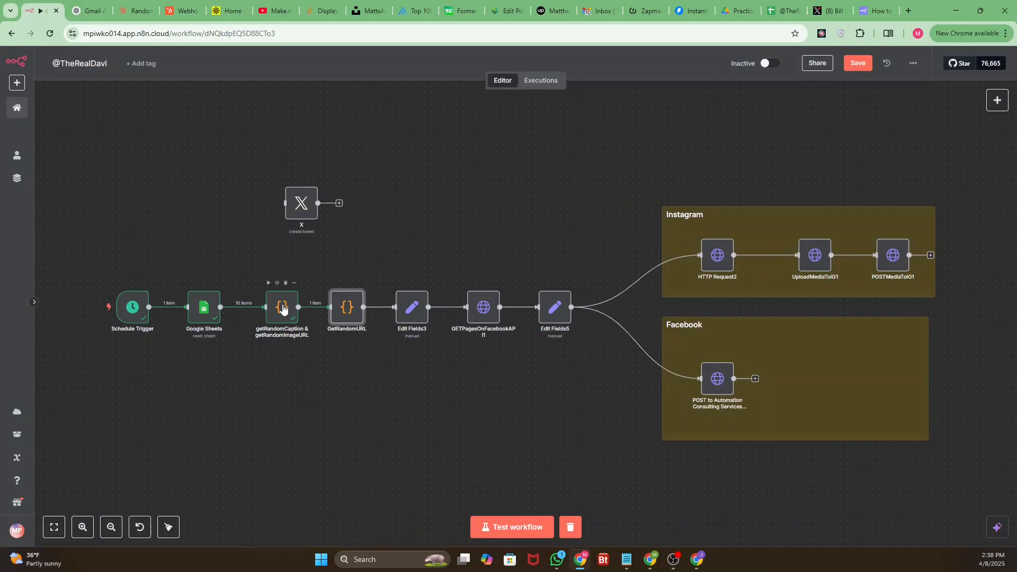
double_click(282, 309)
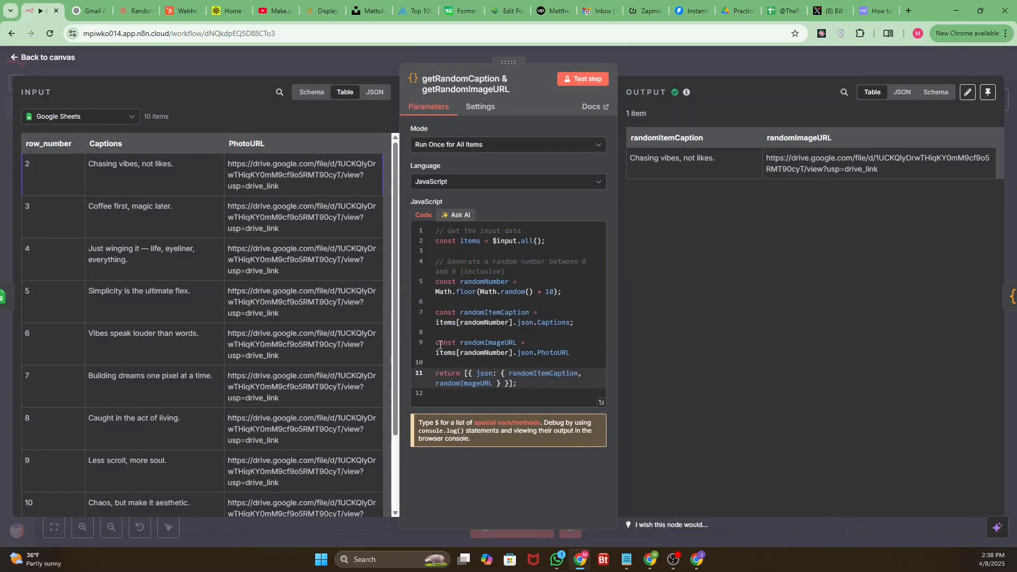
left_click_drag(429, 344, 564, 350)
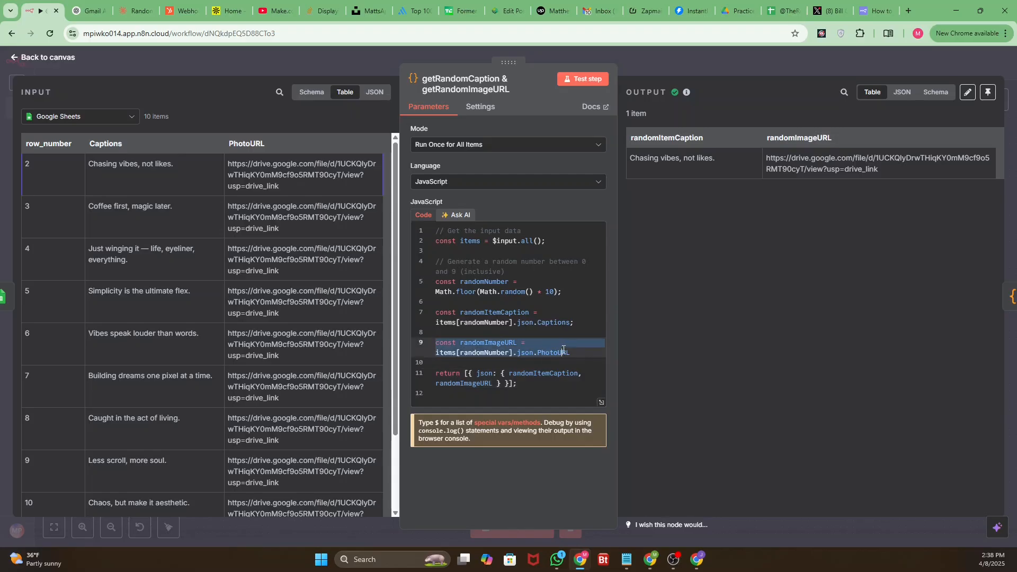
key("ctrl+v")
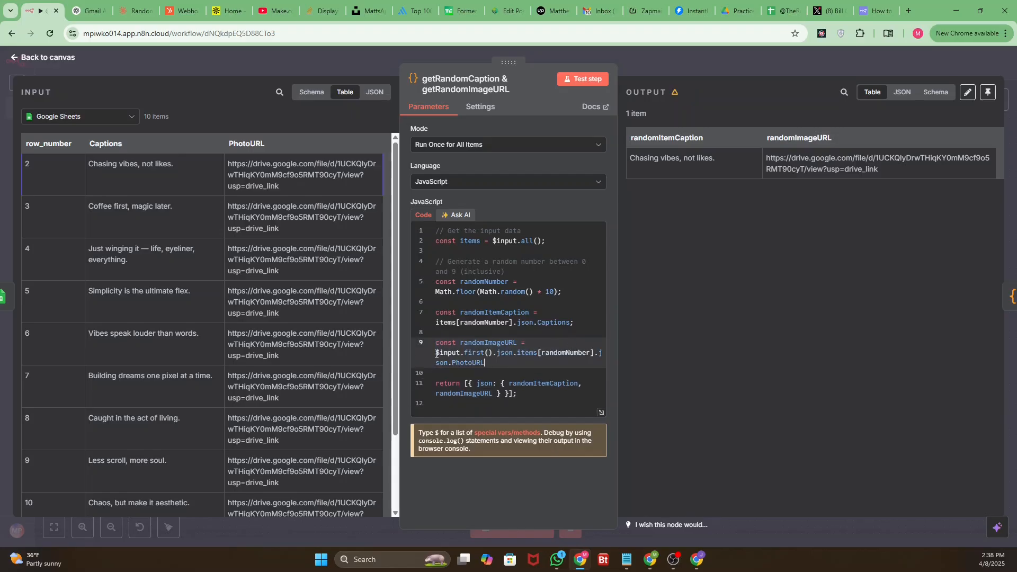
Reduce the randomImageURL expression to items[randomNumber].json.PhotoURL in the code and test the node twice
left_click_drag(437, 353, 513, 351)
left_click(441, 354)
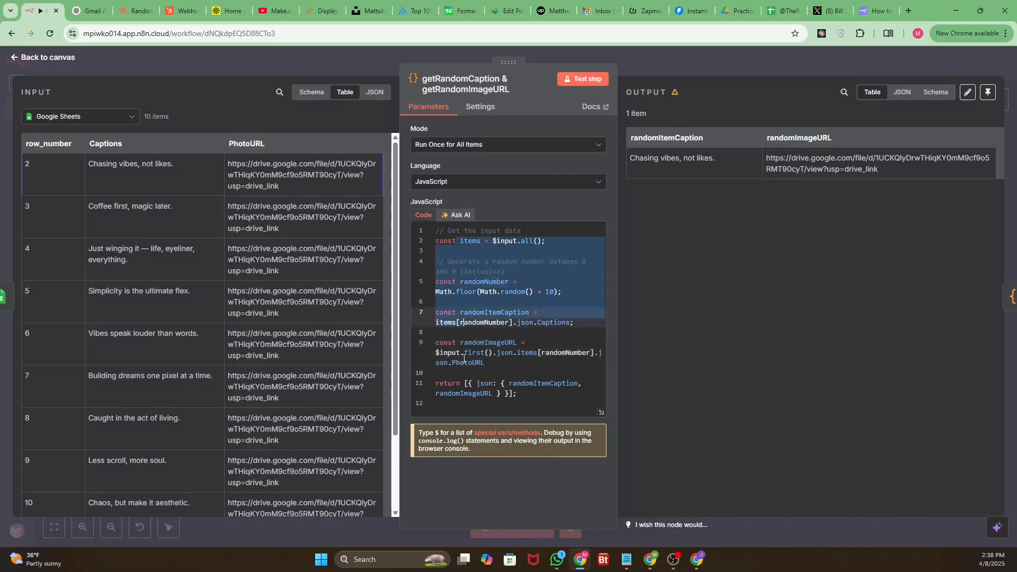
left_click_drag(437, 353, 519, 353)
key("BackSpace")
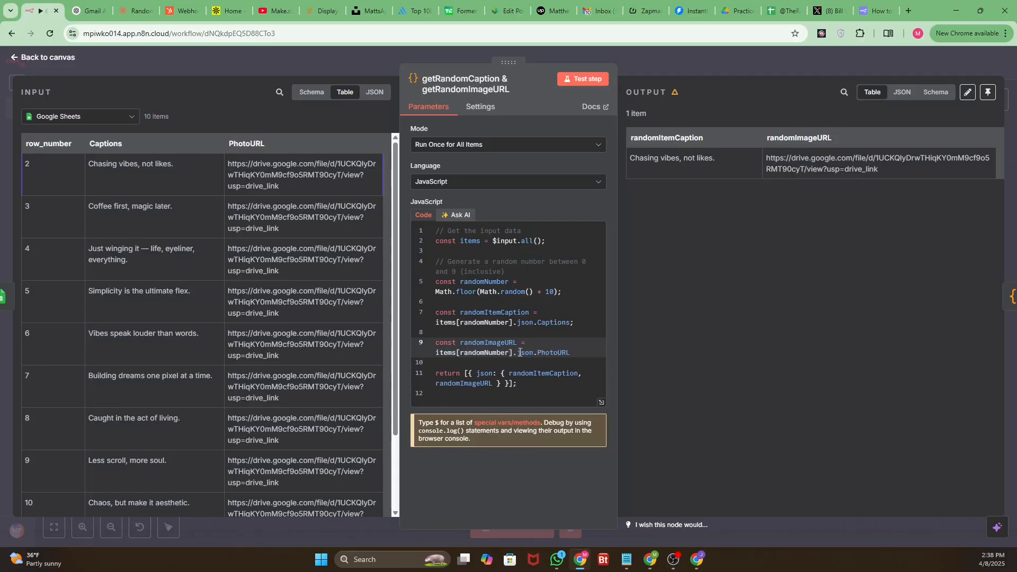
triple_click(521, 352)
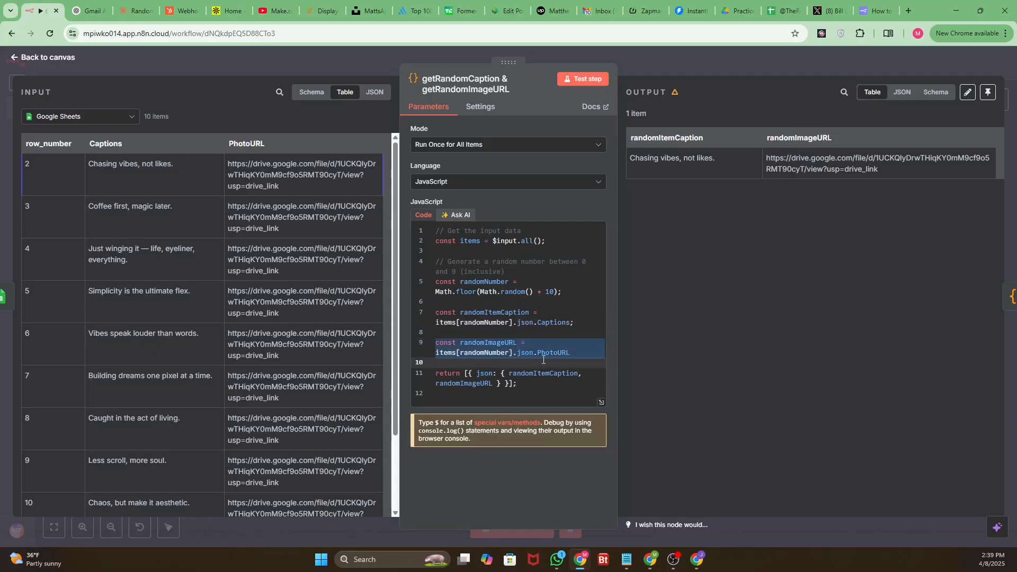
left_click(545, 362)
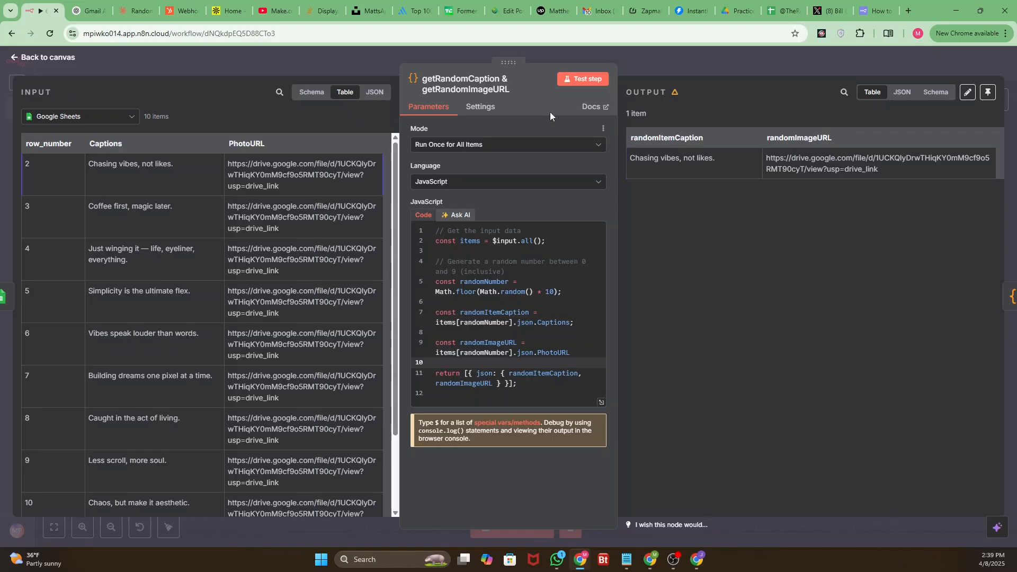
left_click(575, 79)
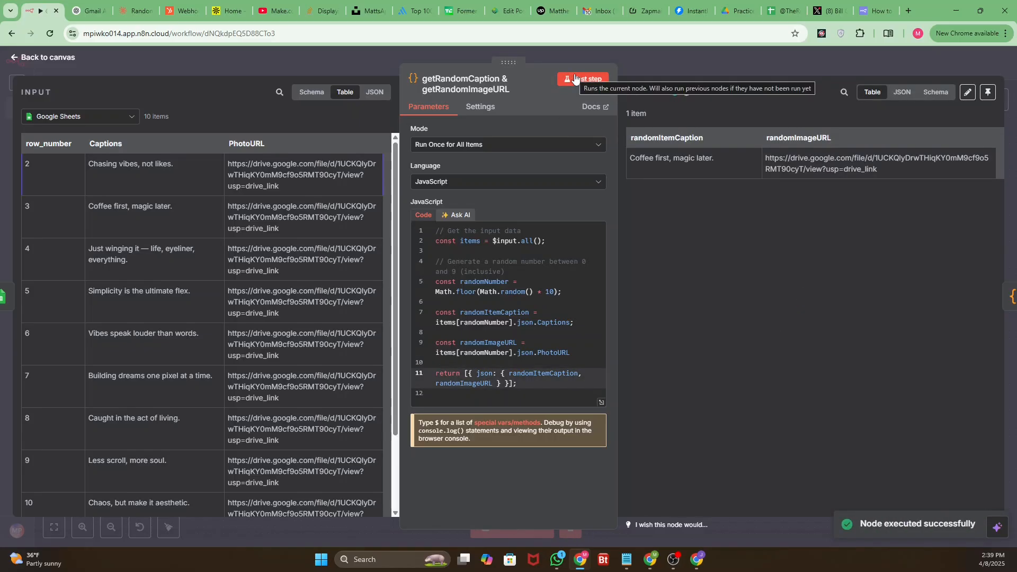
left_click(574, 78)
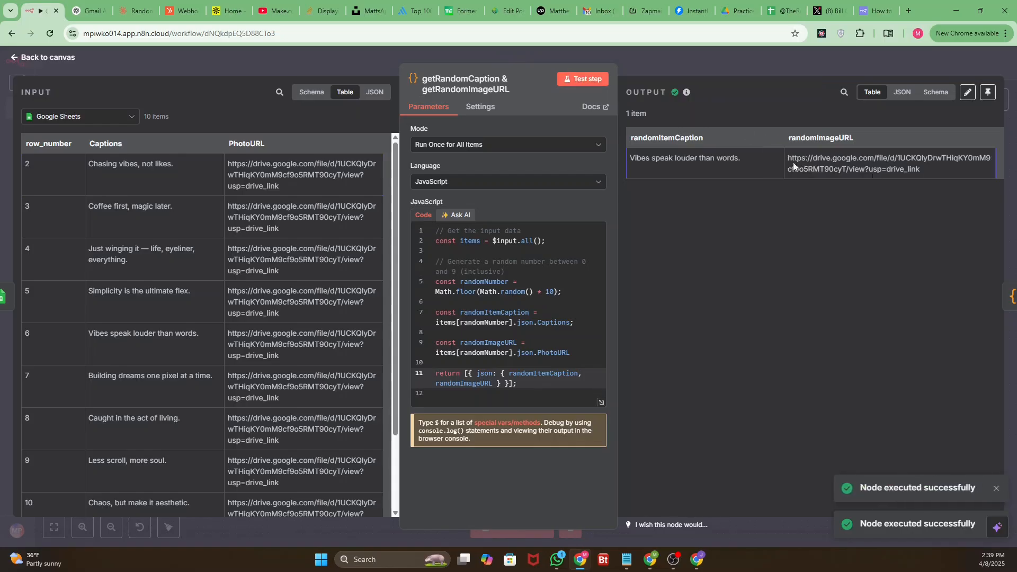
left_click(782, 15)
mouse_move(257, 221)
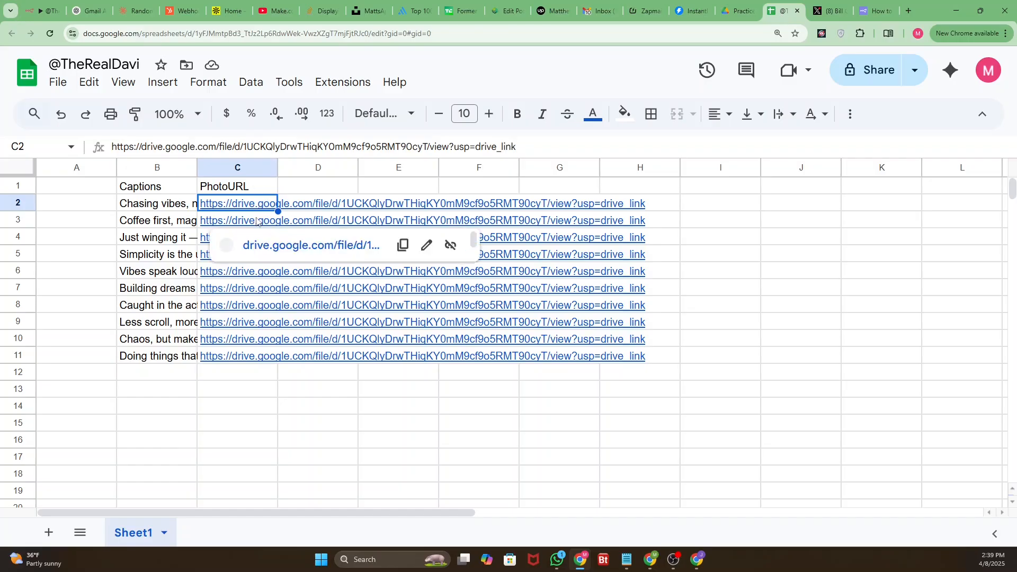
key("ctrl+c")
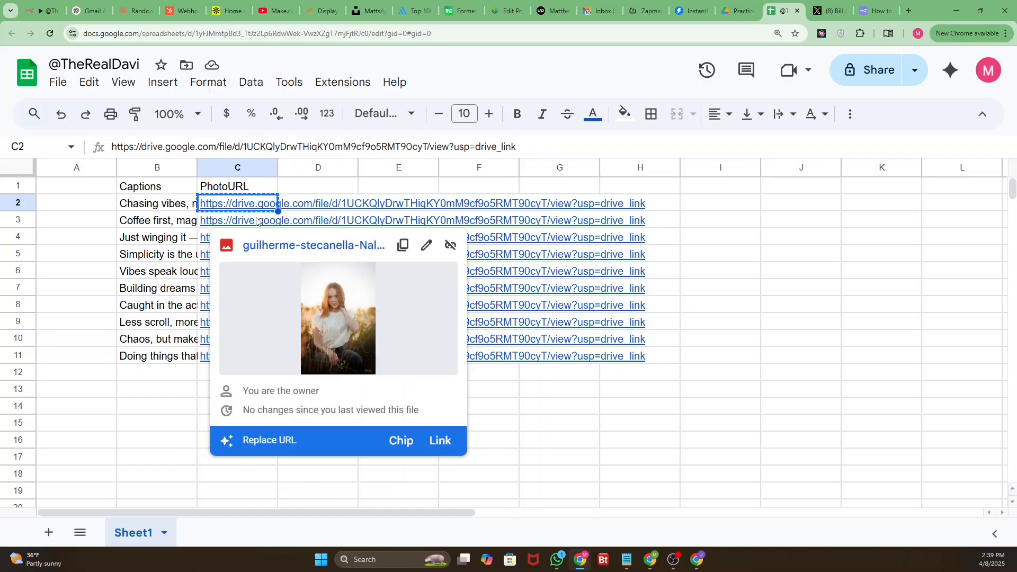
key("Right")
key("Right")
key("ctrl+v")
key("Left")
key("Left")
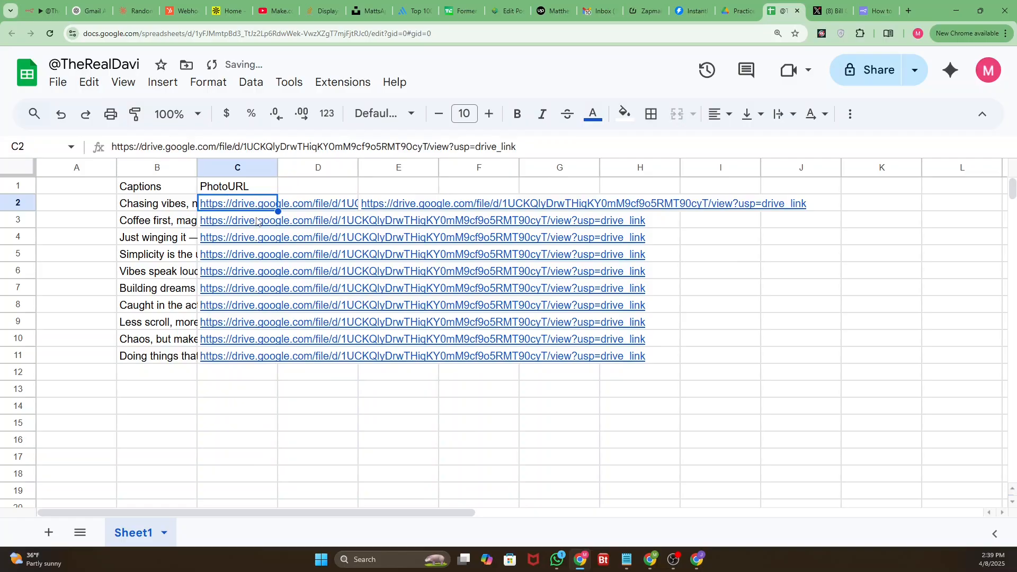
Replace the PhotoURL entries in C2:C11 with the numbers 1 through 9 followed by 0
type("1")
key("Return")
type("2")
key("Return")
type("3")
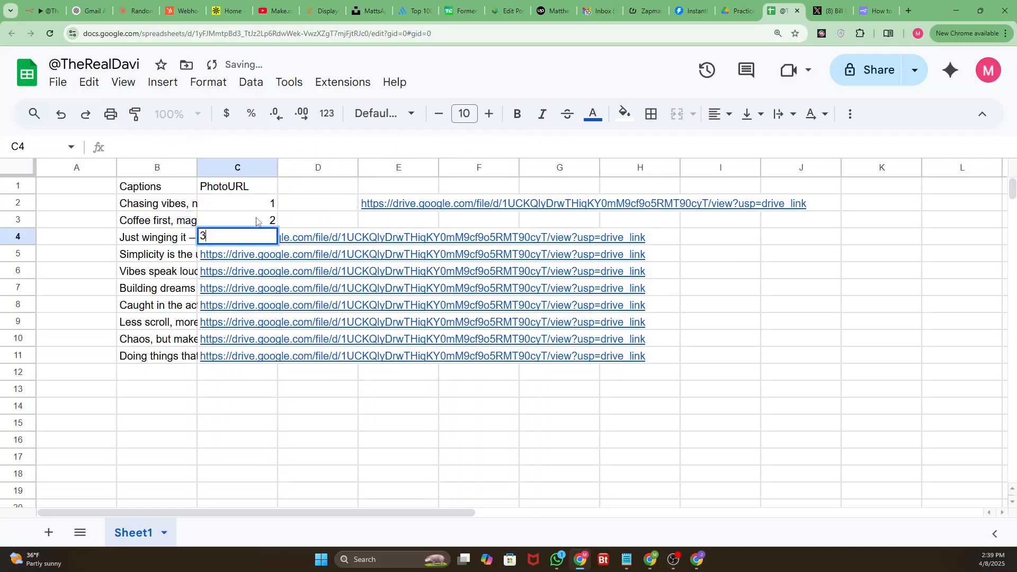
key("Return")
type("4")
key("Return")
type("5")
key("Return")
type("6")
key("Return")
type("7")
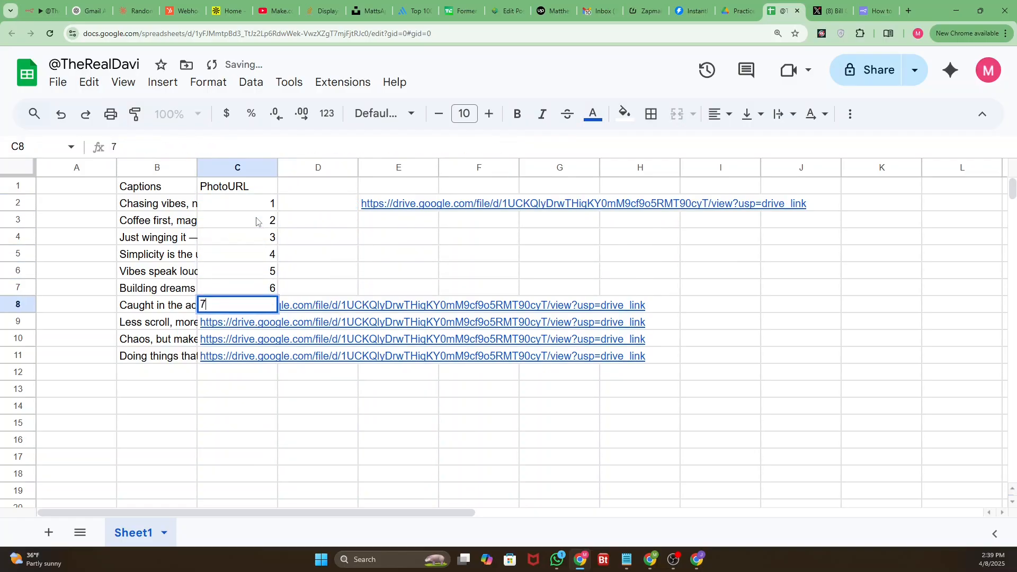
key("Return")
type("8 9")
key("Return")
type("0")
key("Return")
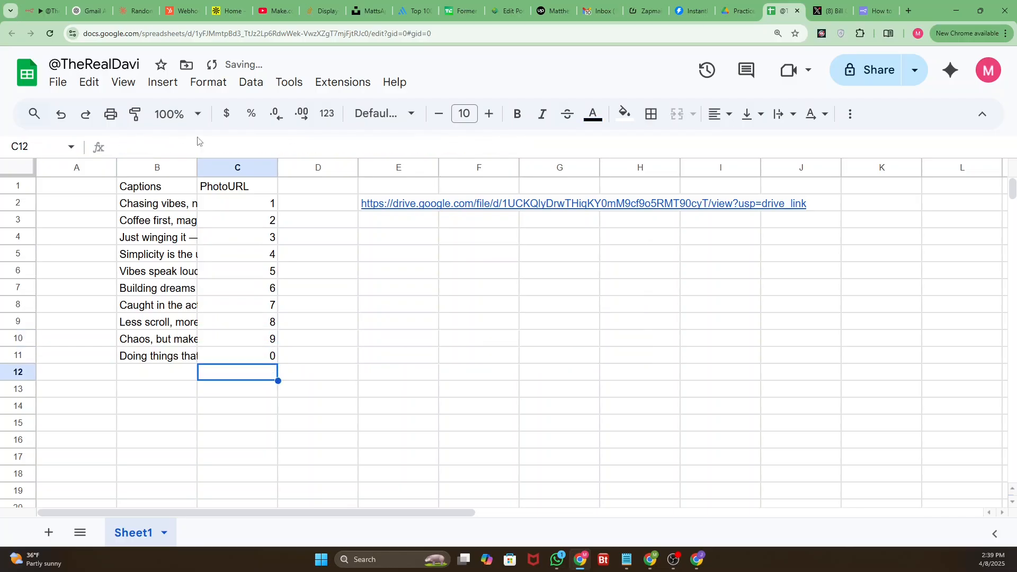
Rerun the n8n workflow from Schedule Trigger and delete the GetRandomURL node
left_click(43, 10)
left_click(47, 52)
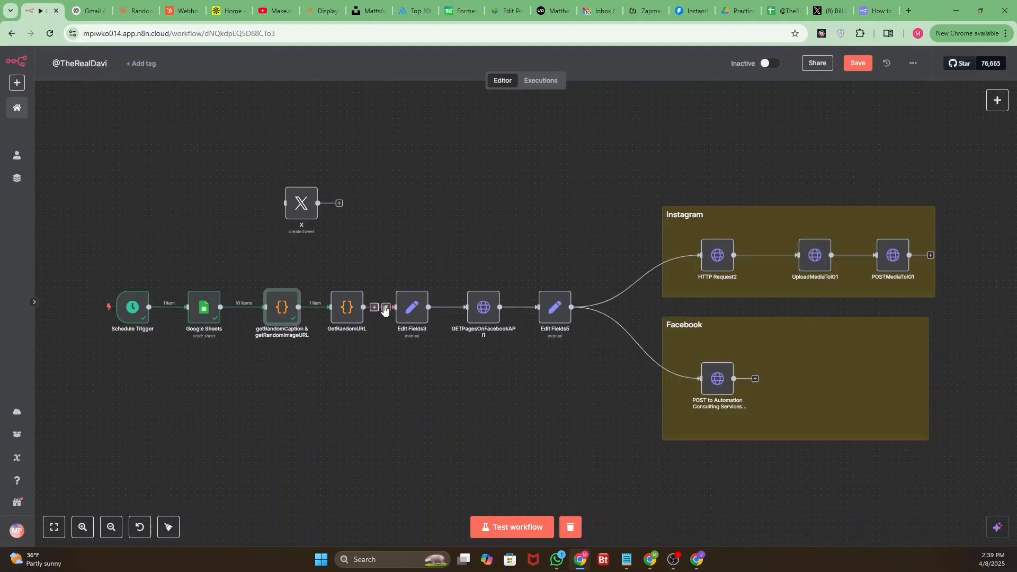
key("ctrl+Return")
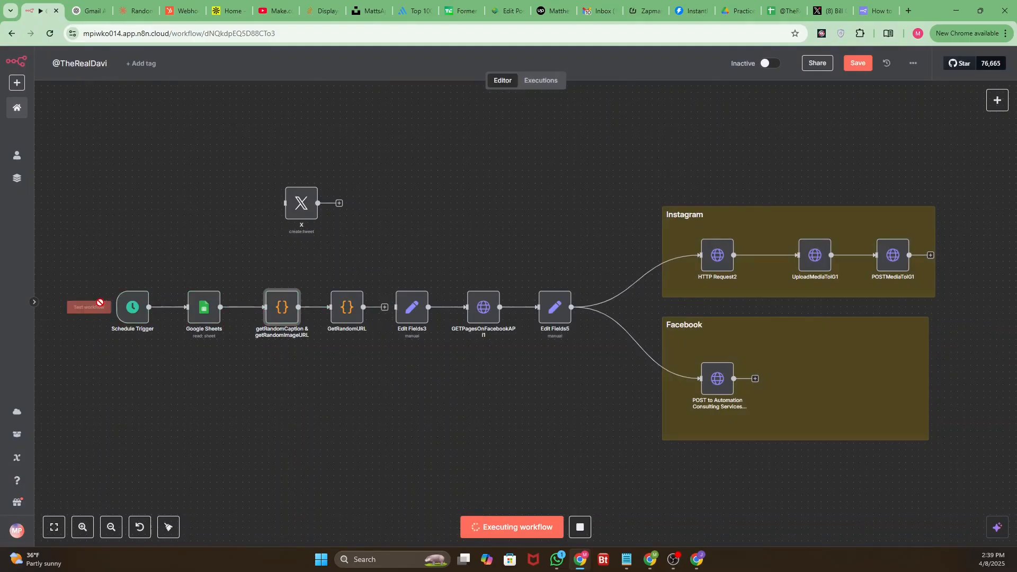
left_click(349, 311)
key("Delete")
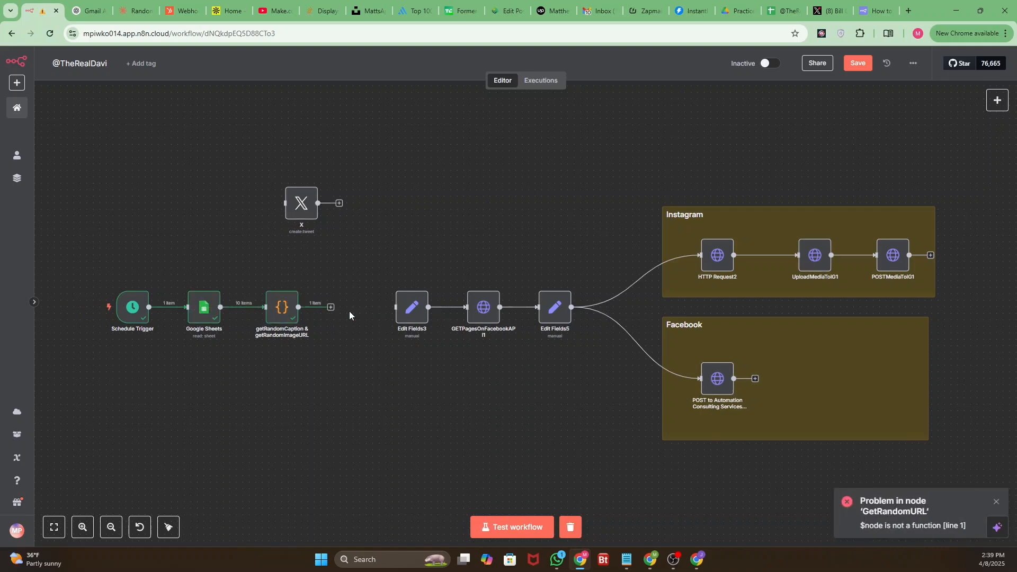
Test the getRandomCaption & getRandomImageURL node several times, compare its caption and image pairs with the input rows, and return to the canvas
double_click(280, 301)
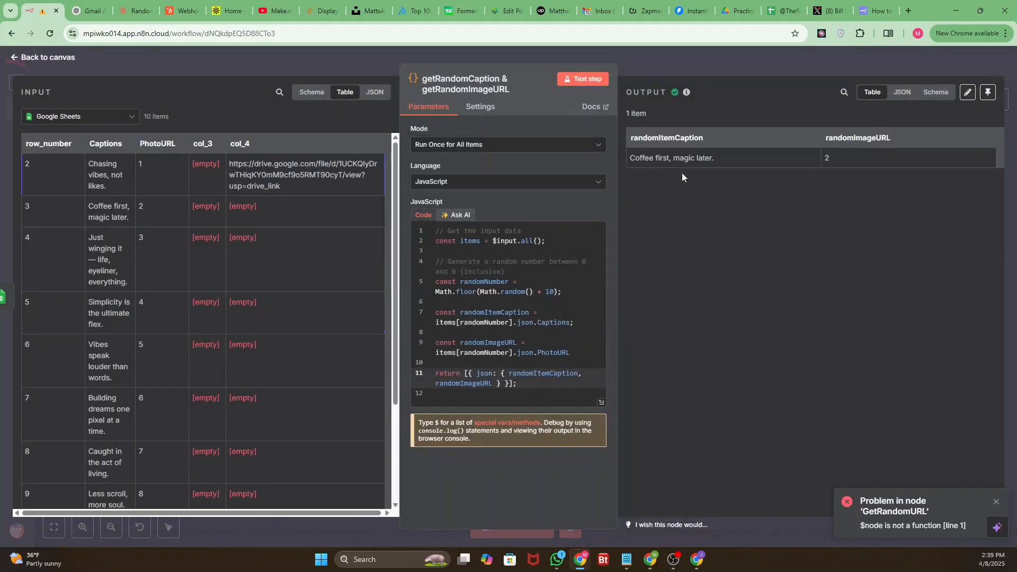
left_click(602, 83)
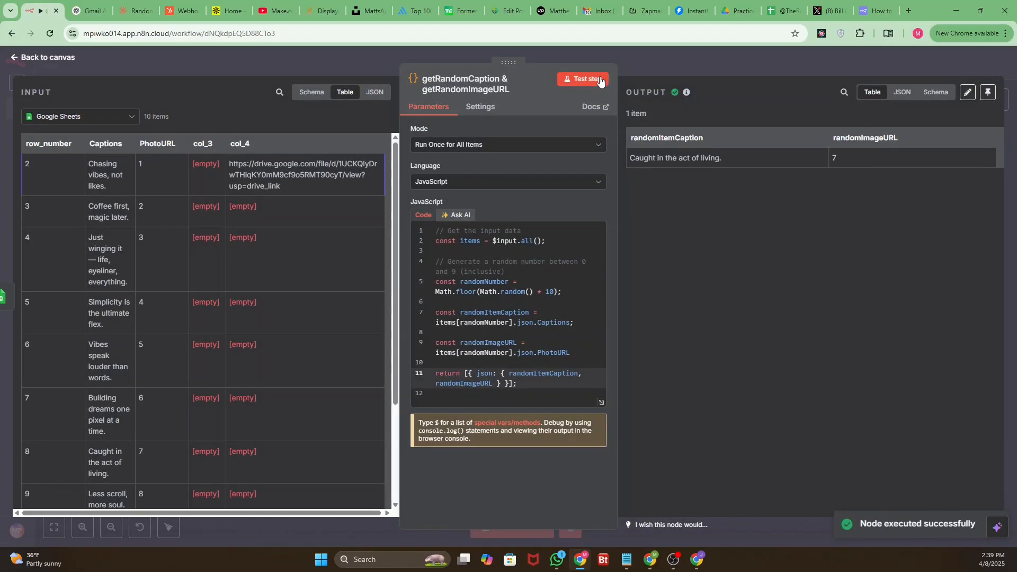
left_click(603, 84)
left_click(592, 79)
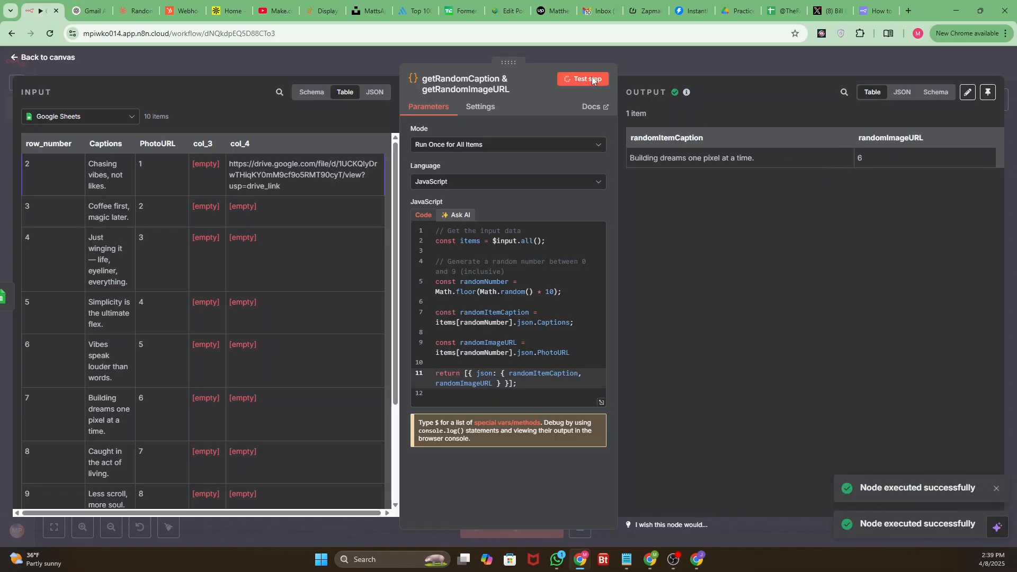
left_click(581, 82)
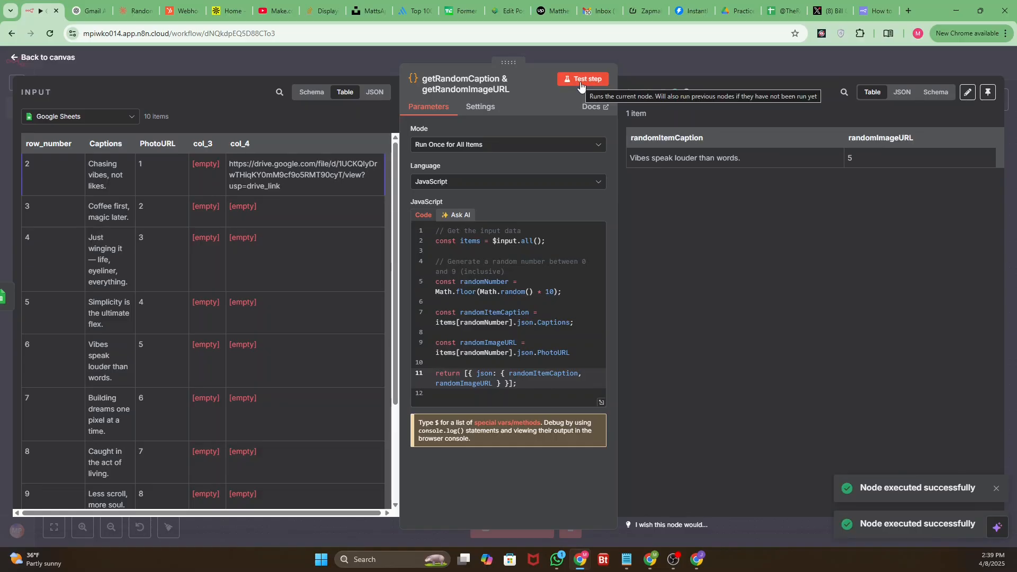
left_click_drag(434, 231, 548, 384)
left_click(544, 390)
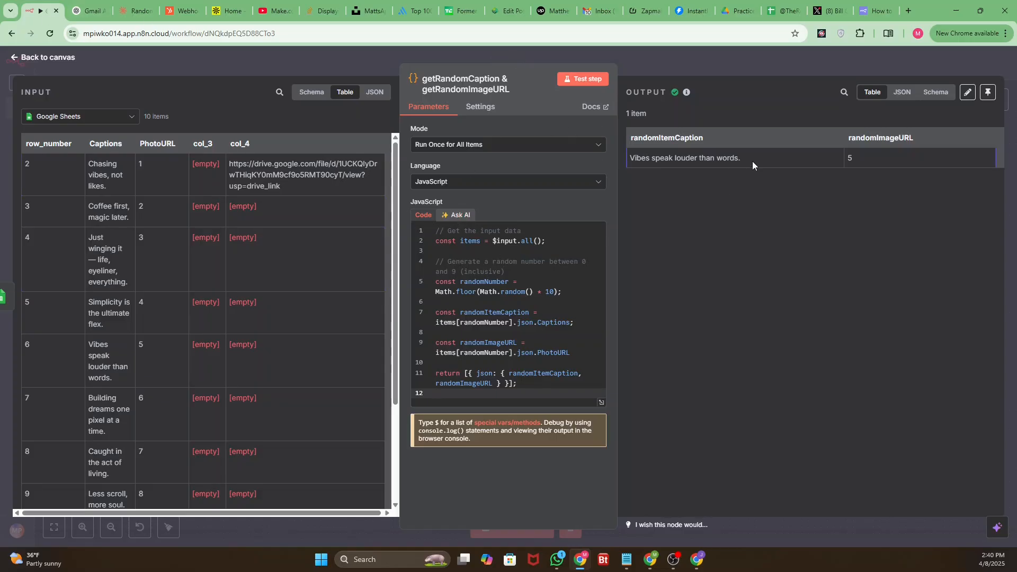
left_click(46, 59)
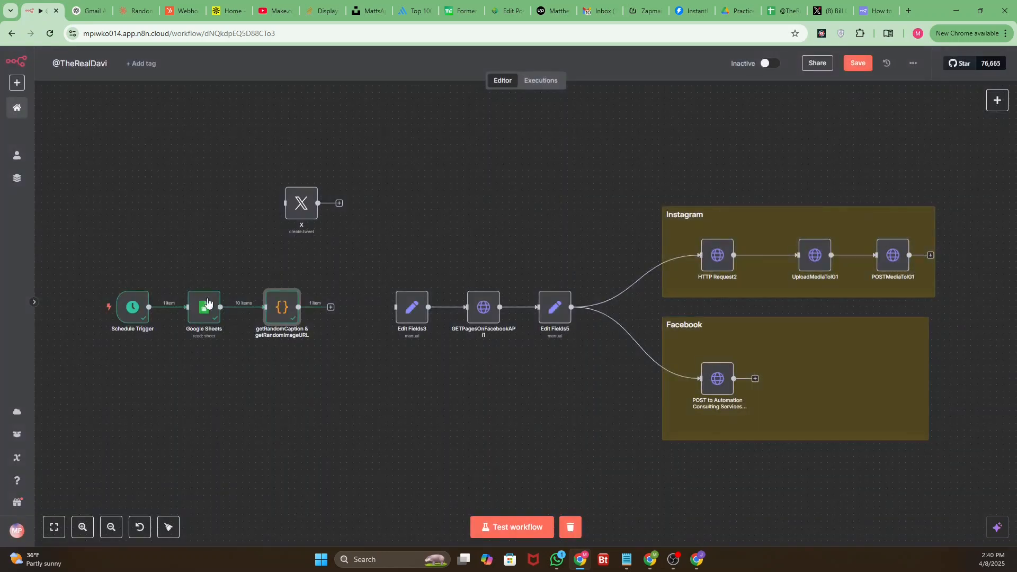
Connect getRandomCaption & getRandomImageURL to Edit Fields3 and map UploadMediaToIG1's image_url value to that Code node's randomImageURL
left_click_drag(334, 313, 408, 308)
double_click(814, 250)
scroll(551, 383, "down", 2)
scroll(551, 384, "down", 1)
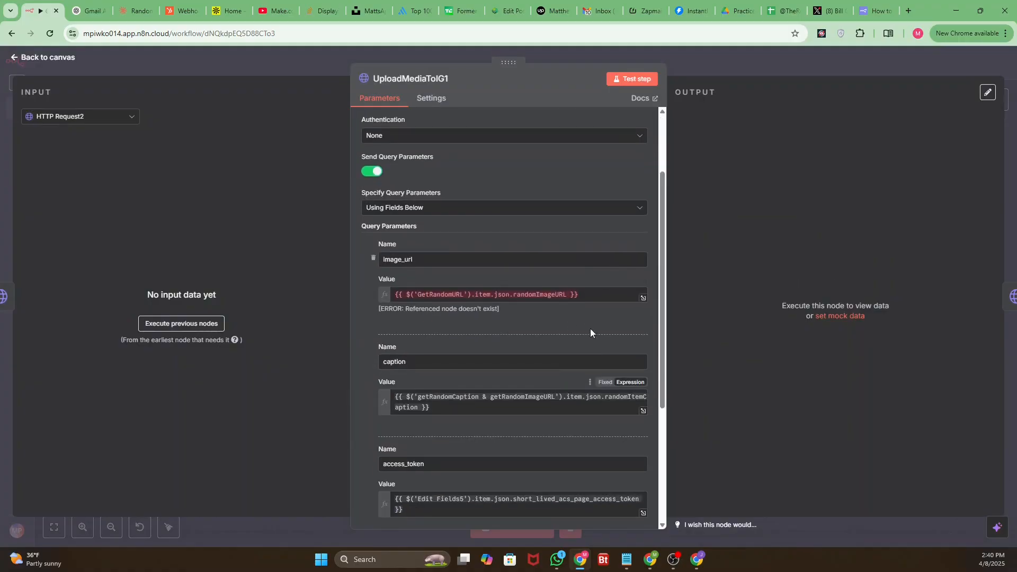
left_click(590, 296)
key("ctrl+a")
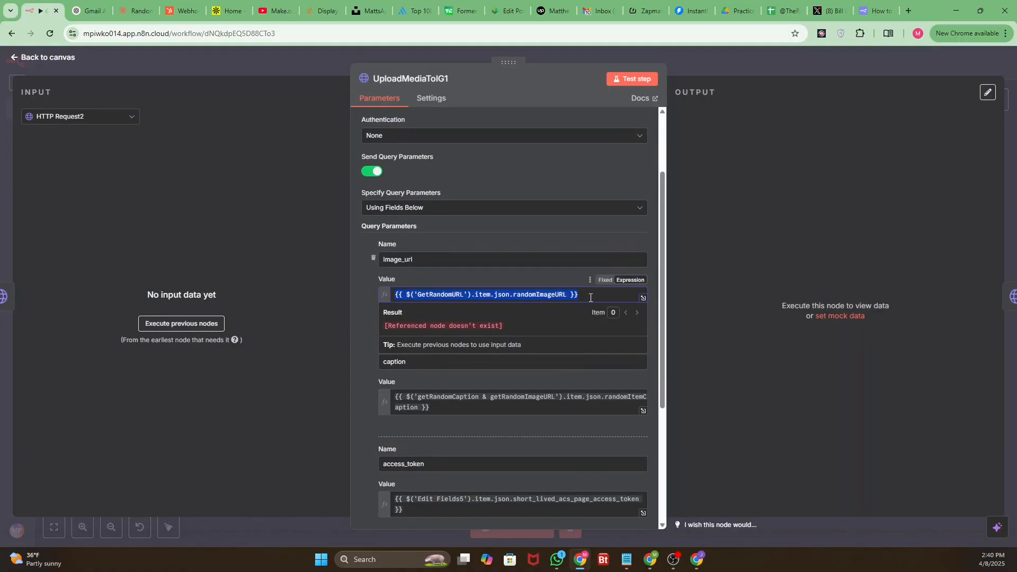
key("BackSpace")
left_click(82, 115)
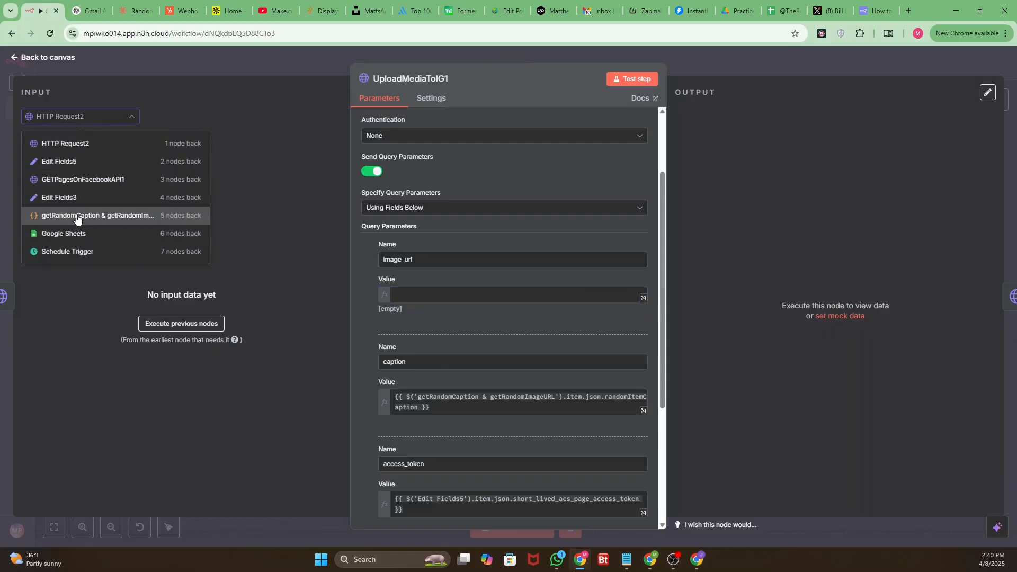
left_click(77, 217)
left_click_drag(72, 143, 144, 152)
left_click_drag(252, 143, 477, 295)
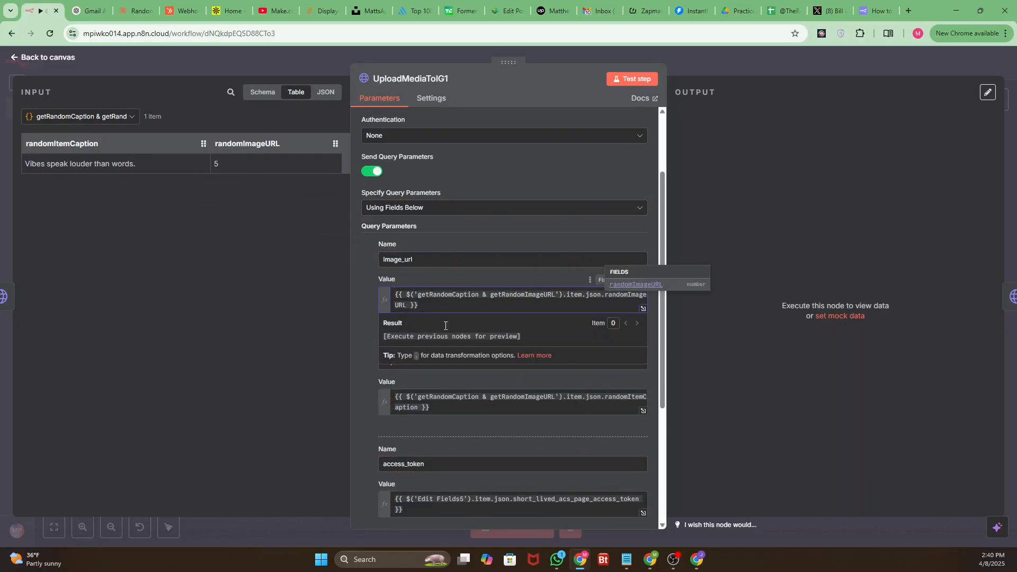
Remap the caption value in UploadMediaToIG1 to randomItemCaption from getRandomCaption & getRandomImageURL
triple_click(469, 408)
key("BackSpace")
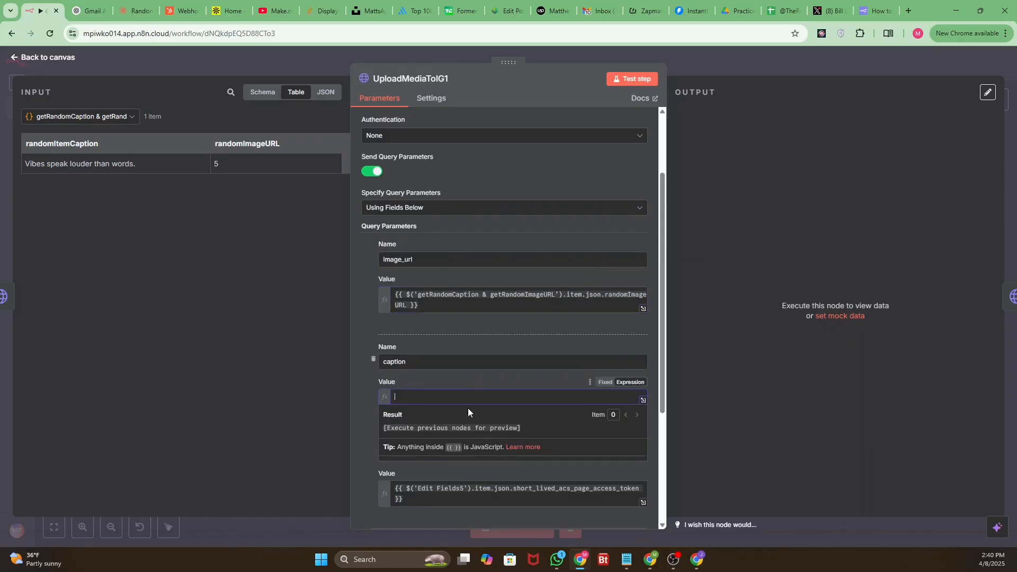
left_click_drag(72, 146, 443, 399)
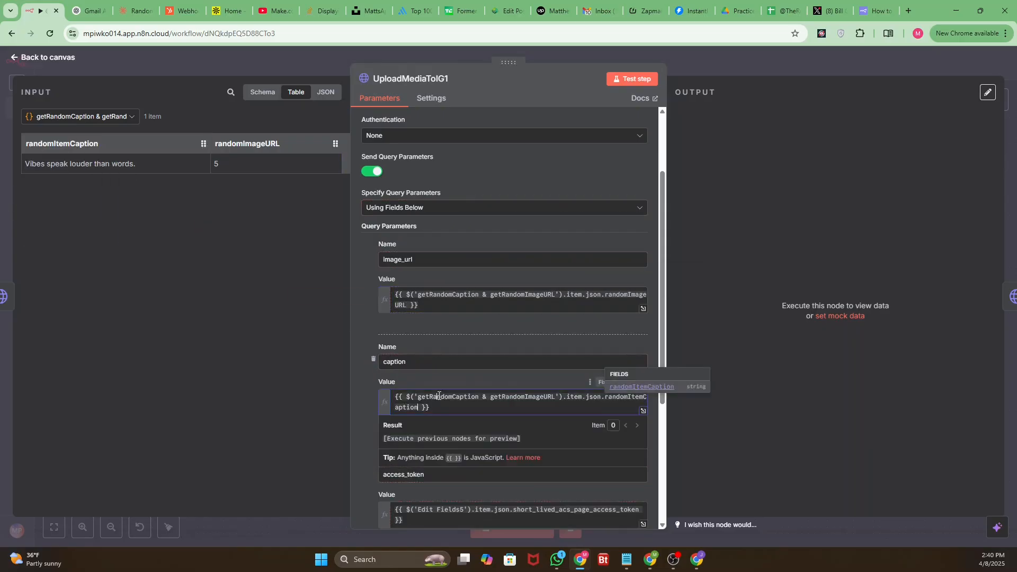
In the Google Sheet, fill C2:C11 with the photo URL stored in E2 and clear E2
left_click(775, 10)
left_click(395, 206)
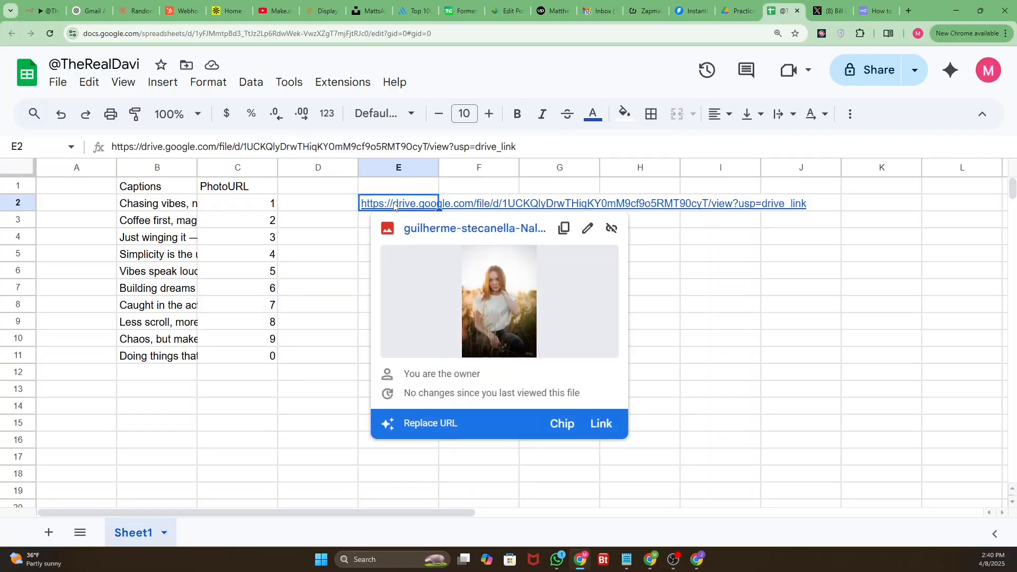
key("ctrl+c")
key("Left")
key("Left")
key("Left")
key("Right")
key("ctrl+shift+Down")
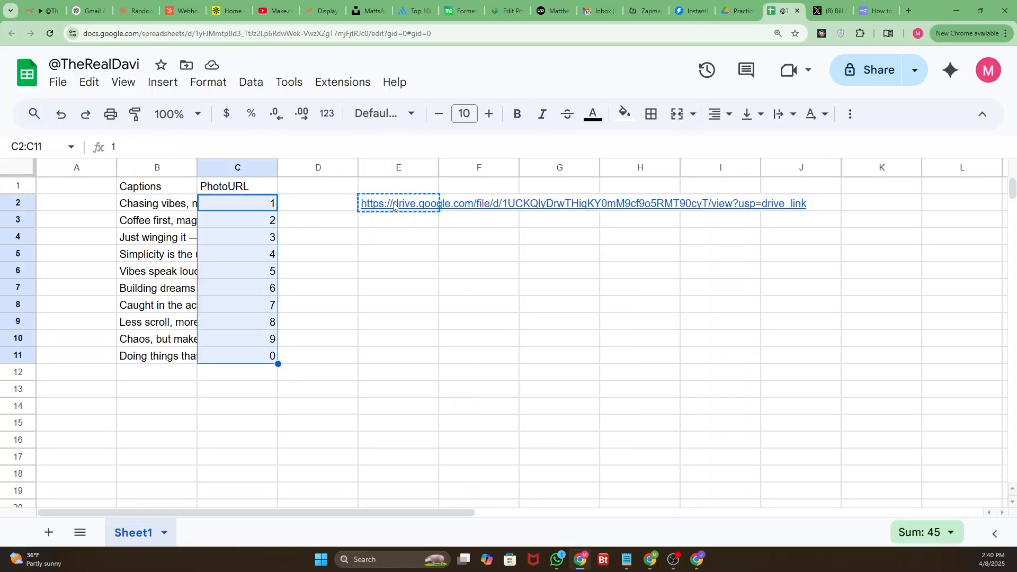
key("ctrl+v")
left_click(394, 205)
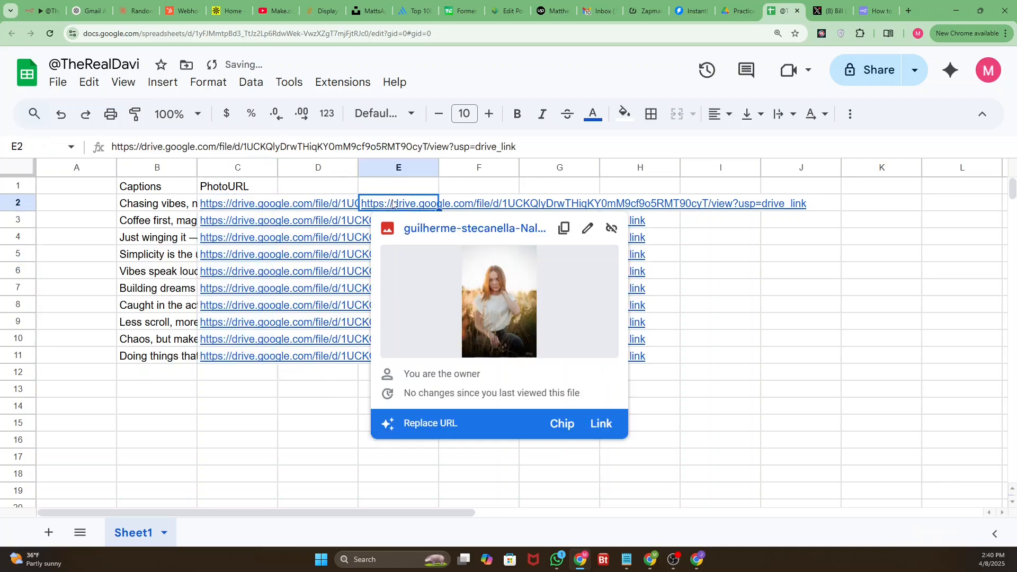
Go back to n8n, leave UploadMediaToIG1 and run the whole workflow from Schedule Trigger
left_click(35, 9)
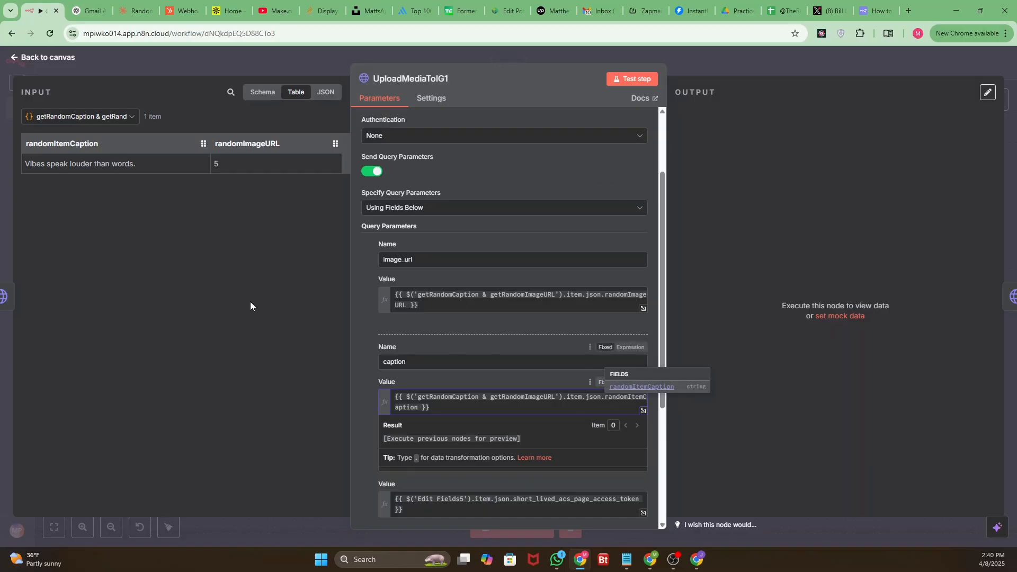
left_click(186, 226)
left_click(53, 58)
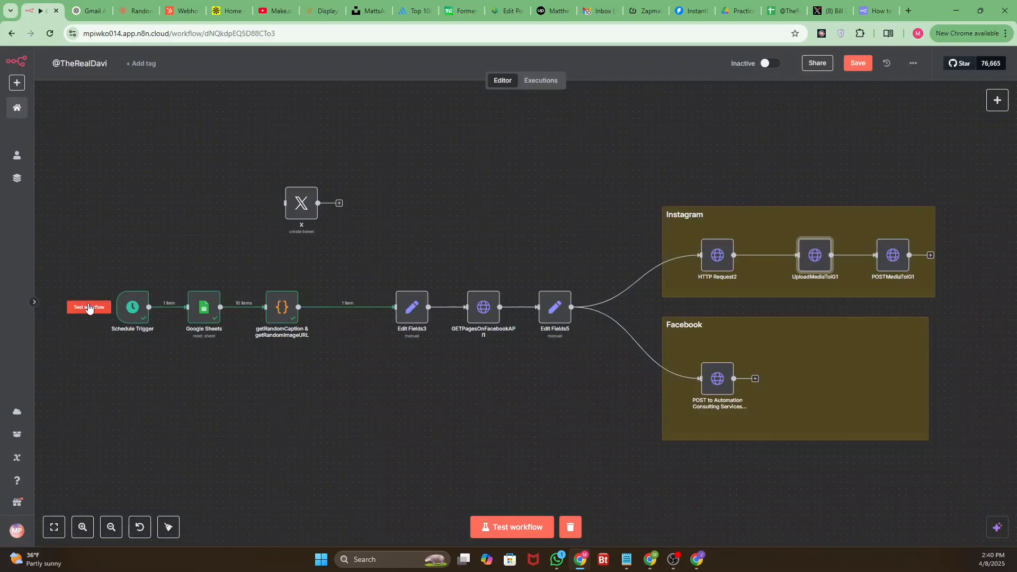
left_click(88, 308)
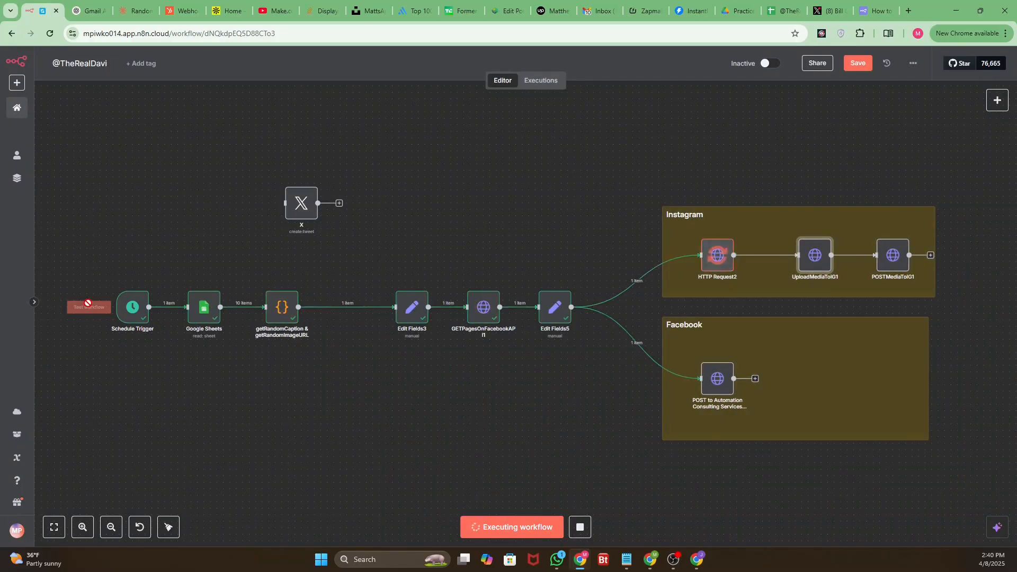
Open UploadMediaToIG1 and examine its error output and the resolved image_url, caption and access_token parameters
double_click(813, 264)
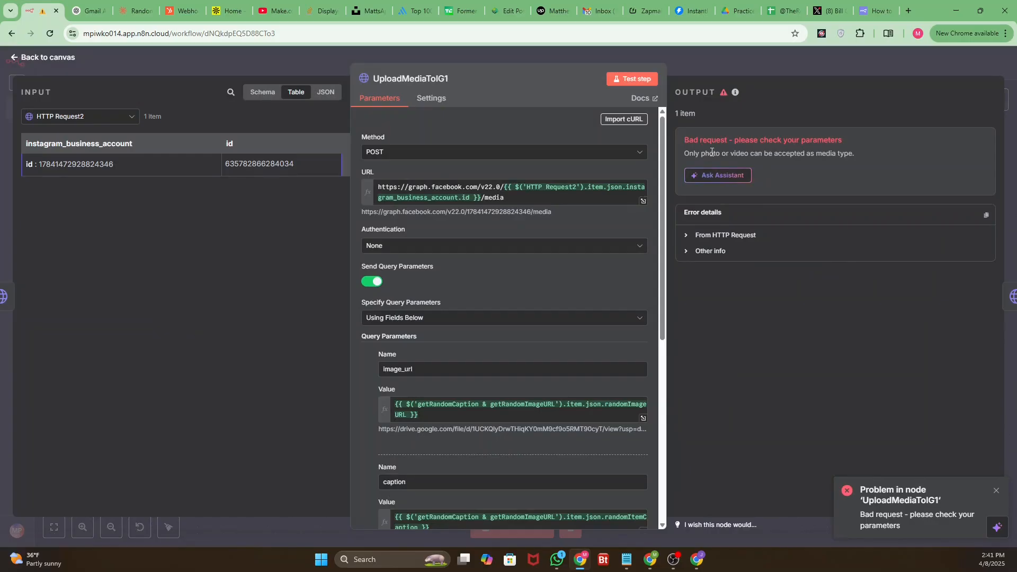
scroll(441, 379, "down", 3)
scroll(442, 380, "down", 3)
scroll(442, 380, "up", 4)
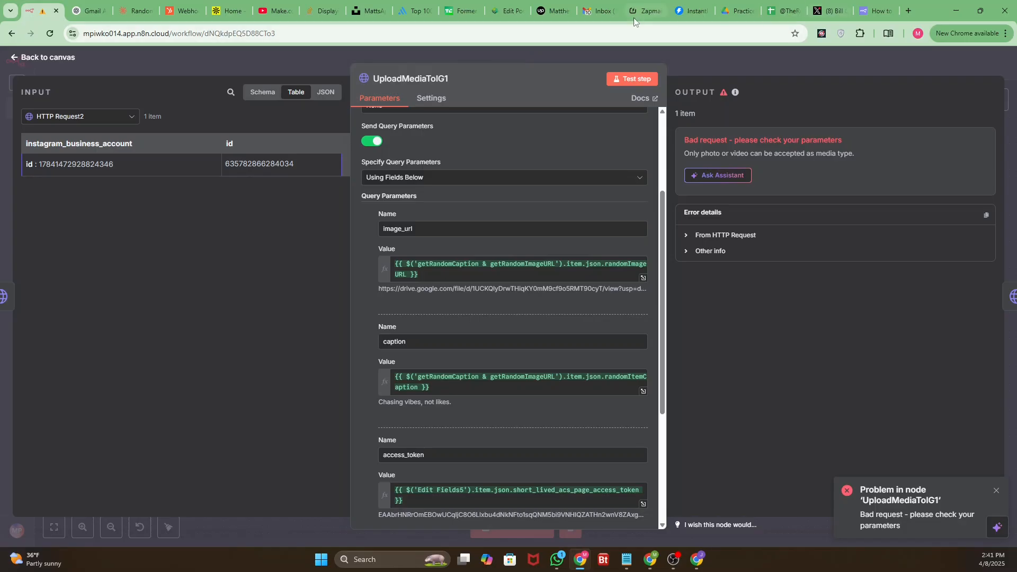
In Google Drive, share guilherme-stecanella-NaIsgBKcj-4-unsplash.jpg with anyone with the link as Editor and copy its link
left_click(736, 11)
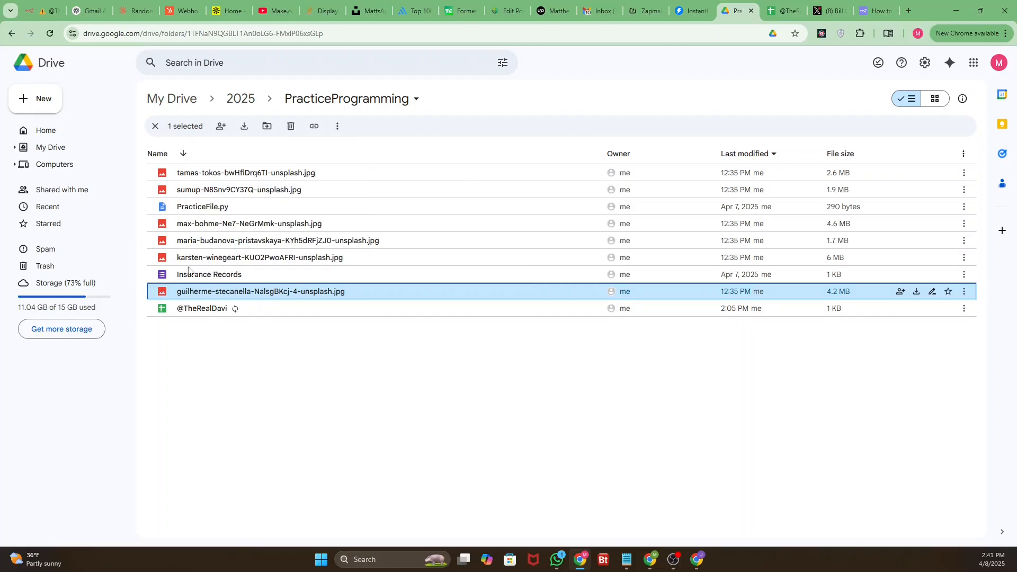
right_click(280, 296)
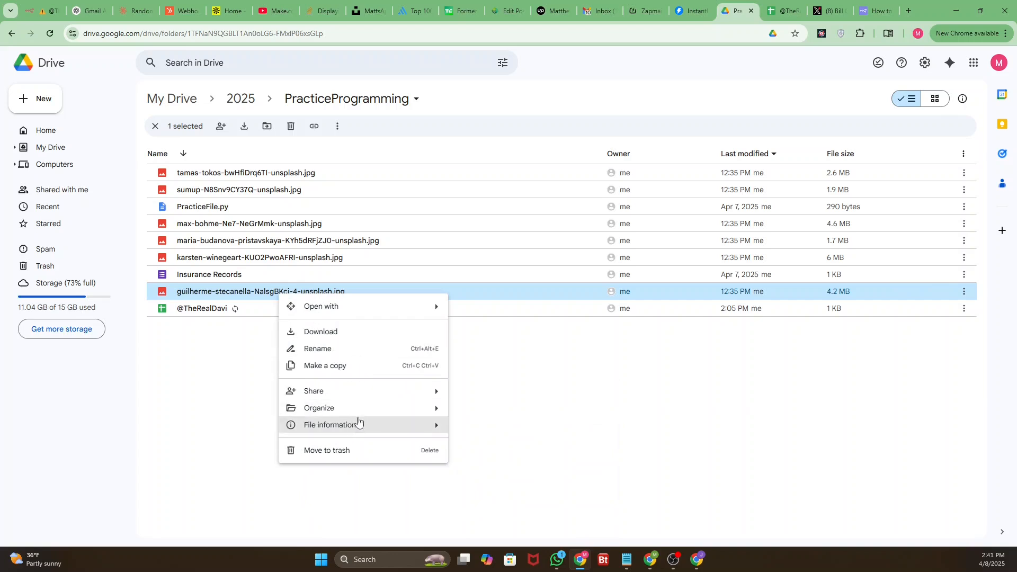
mouse_move(365, 393)
left_click(498, 395)
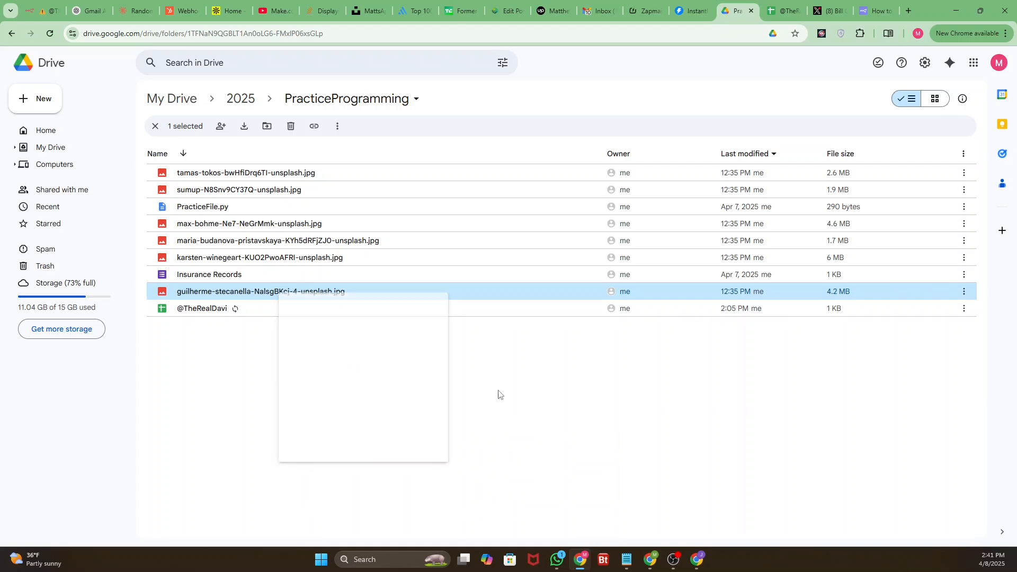
left_click(429, 347)
left_click(472, 396)
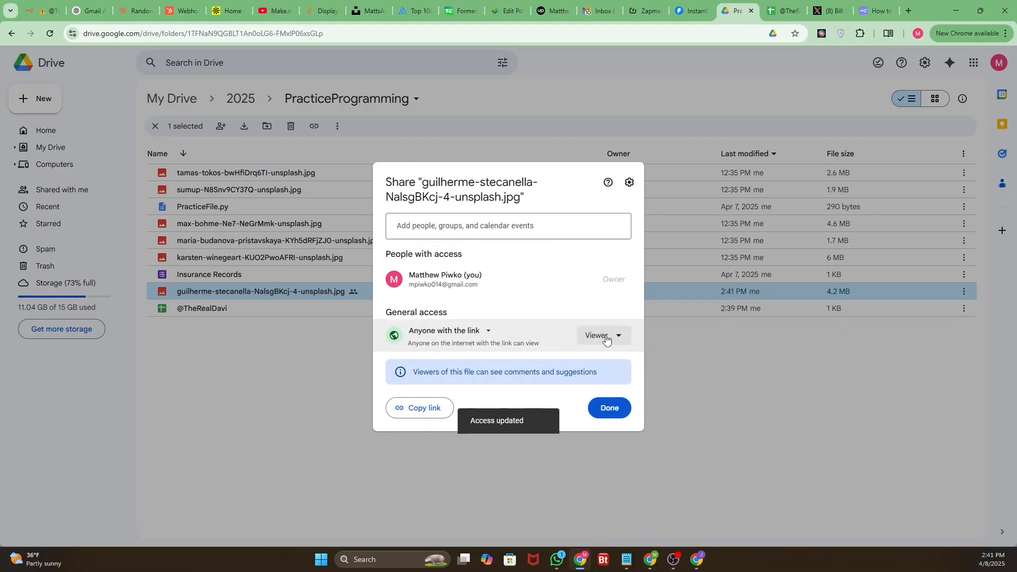
left_click(604, 335)
left_click(574, 431)
left_click(425, 393)
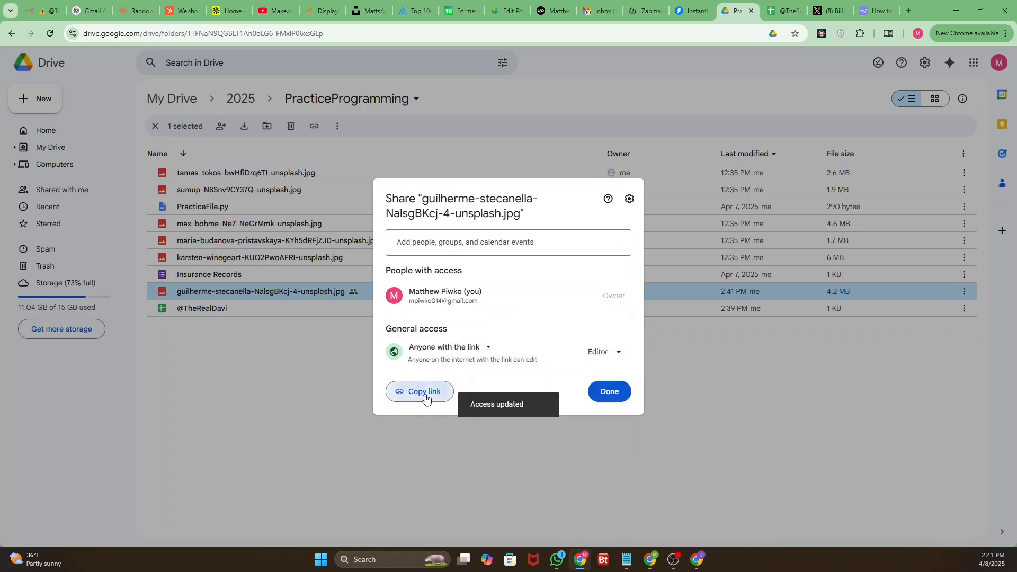
left_click(610, 392)
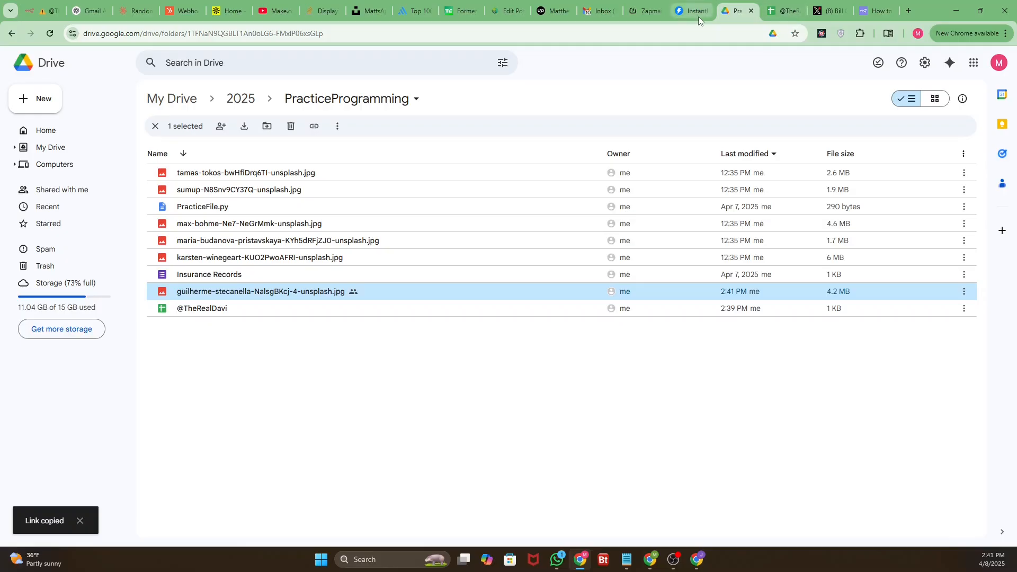
left_click(34, 11)
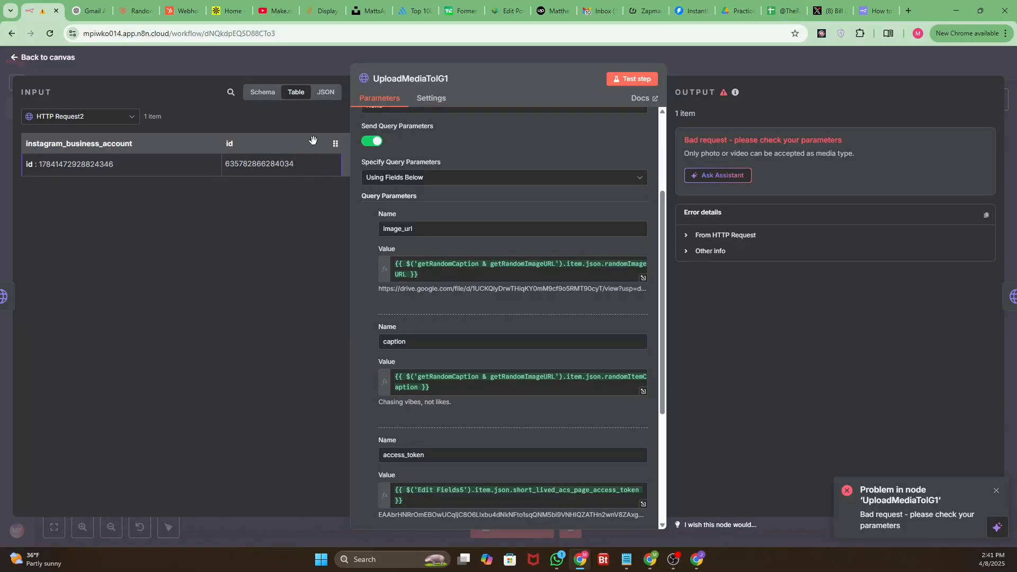
left_click(784, 11)
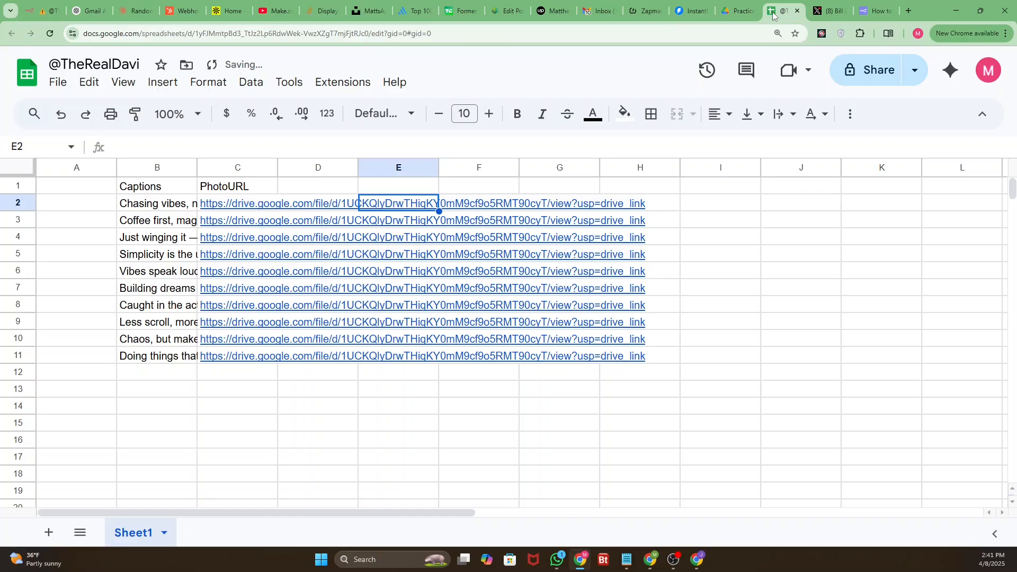
left_click(248, 210)
left_click_drag(248, 212, 249, 356)
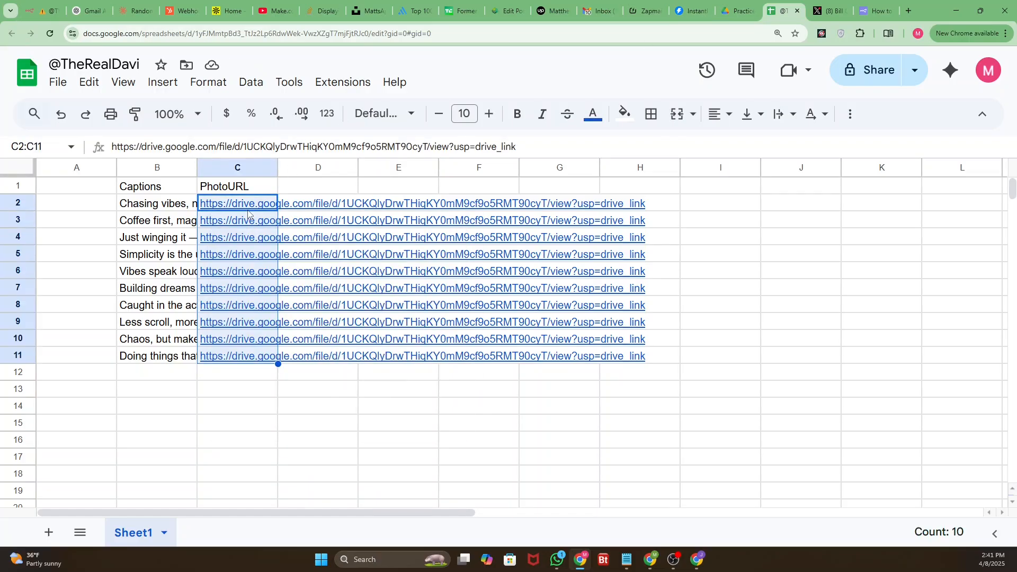
key("ctrl+v")
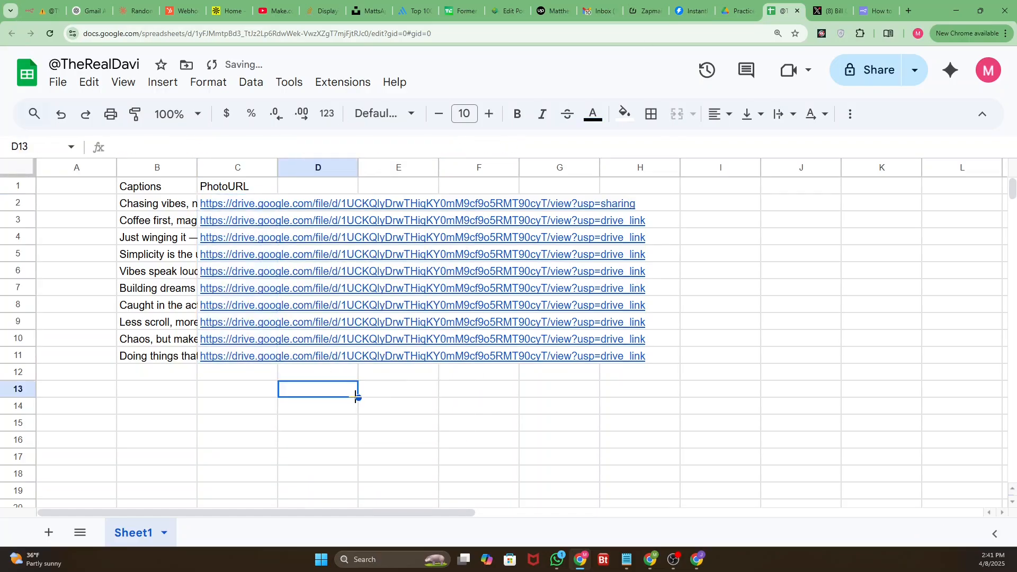
Return to n8n, leave UploadMediaToIG1 and rerun the workflow from Schedule Trigger
left_click(40, 10)
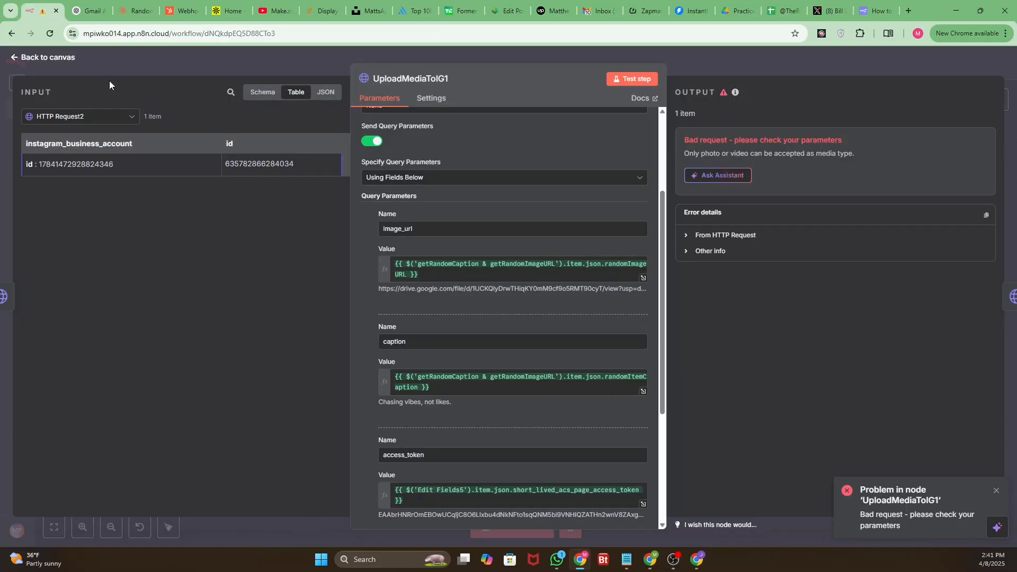
left_click(39, 57)
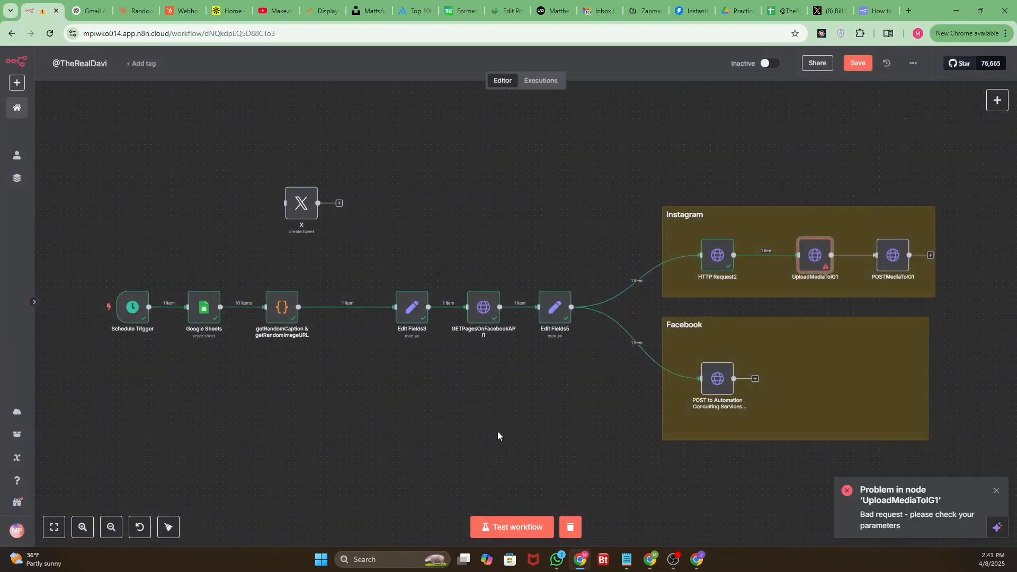
left_click(90, 308)
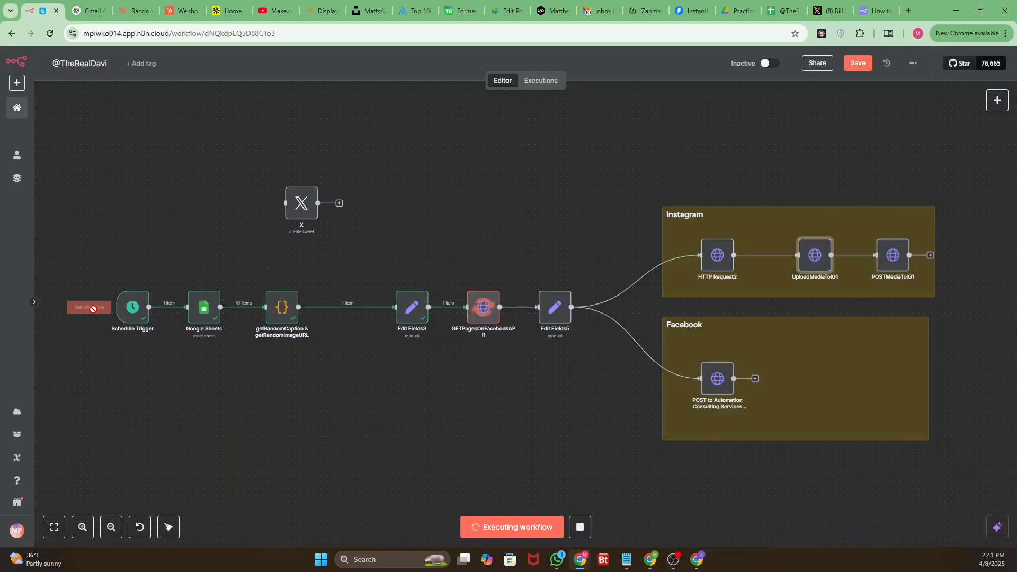
Reopen UploadMediaToIG1 and check the new run's error output and each query parameter's resolved value
double_click(815, 258)
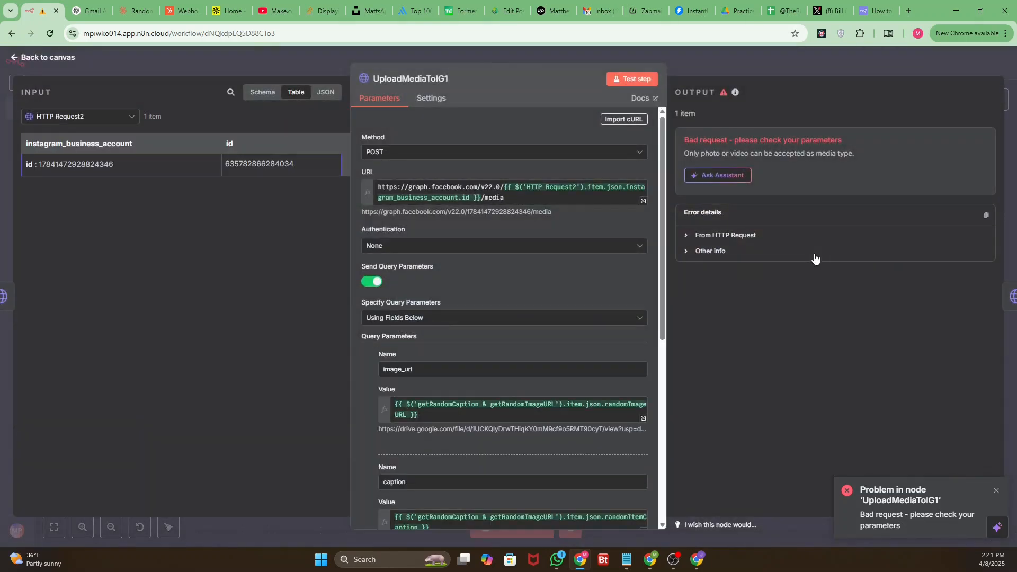
scroll(502, 328, "down", 2)
scroll(503, 329, "down", 5)
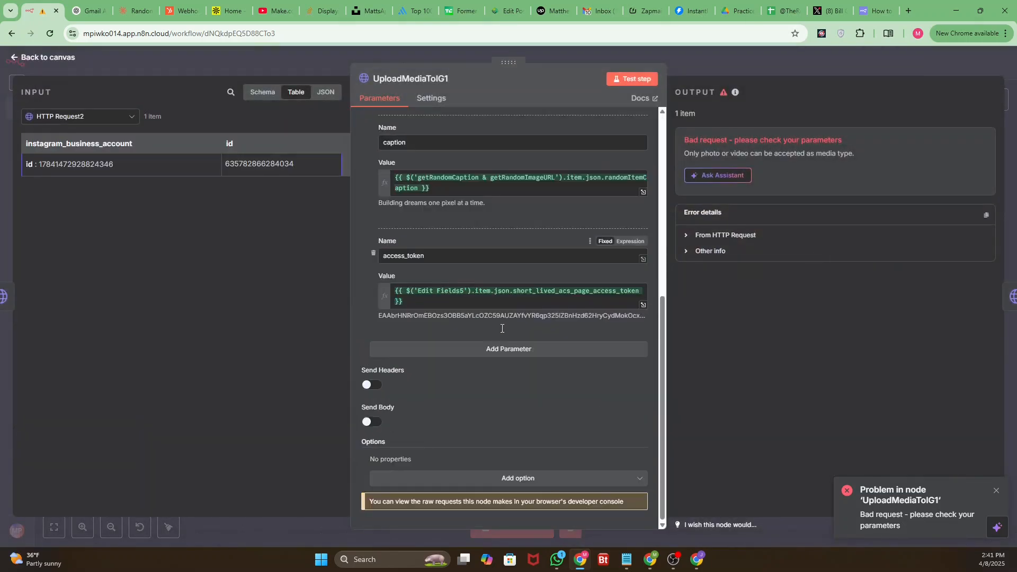
scroll(502, 331, "up", 8)
scroll(501, 332, "down", 2)
scroll(502, 332, "up", 2)
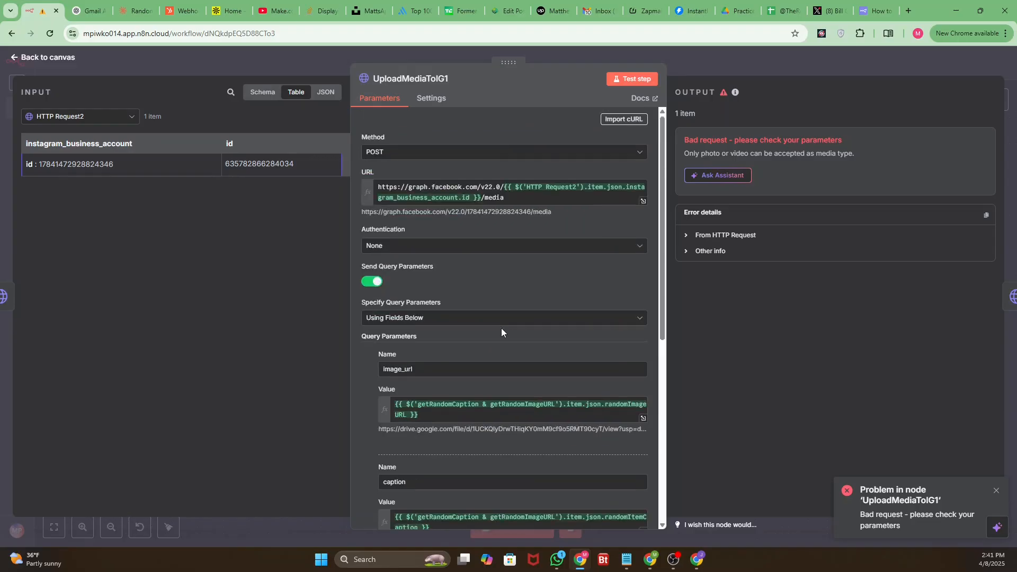
scroll(502, 332, "down", 1)
scroll(501, 328, "down", 1)
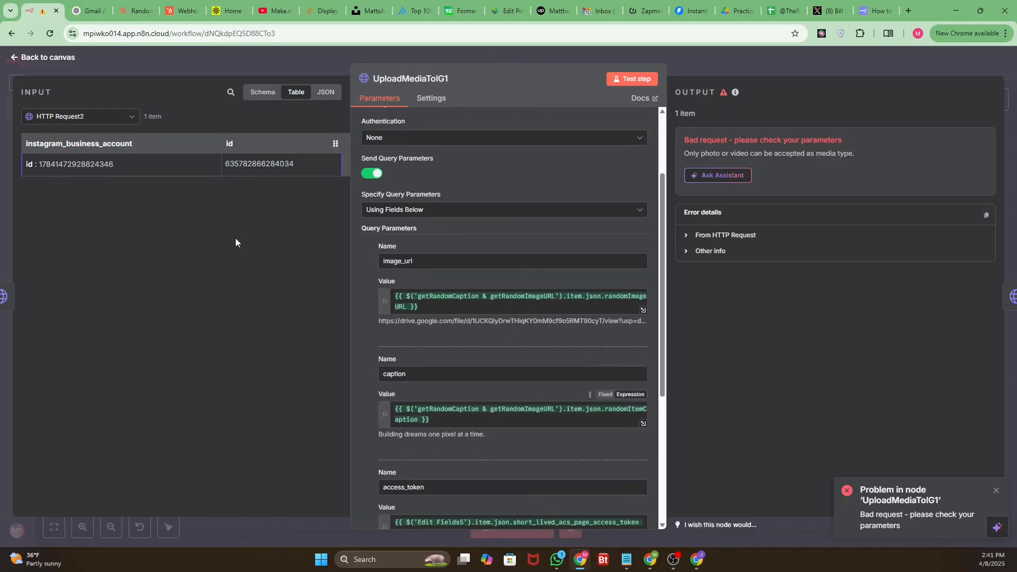
scroll(500, 349, "down", 4)
scroll(500, 347, "up", 1)
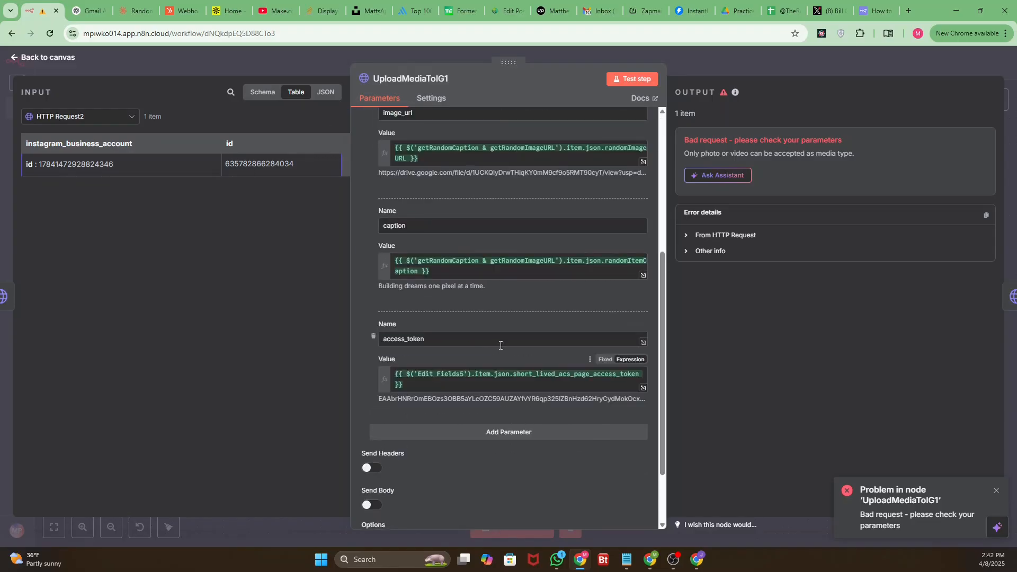
scroll(500, 345, "up", 1)
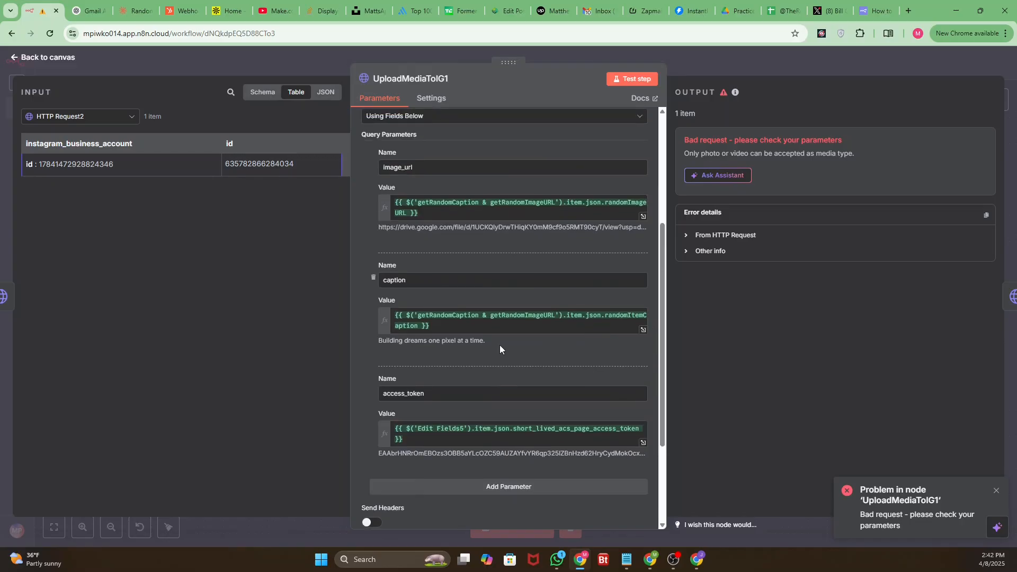
scroll(501, 345, "up", 1)
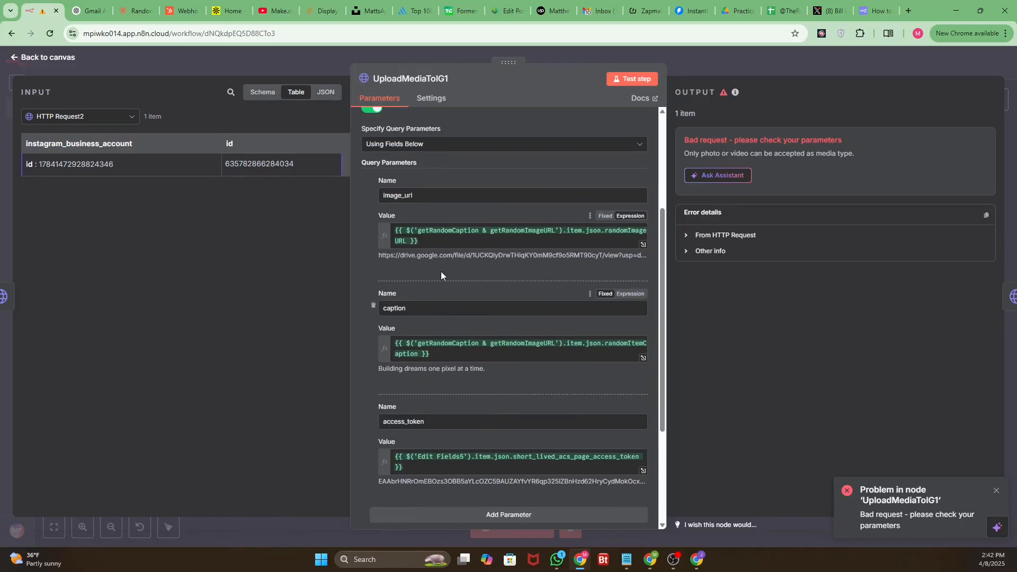
Clear the image_url expression in the query parameters of UploadMediaToIG1
left_click_drag(433, 246, 374, 225)
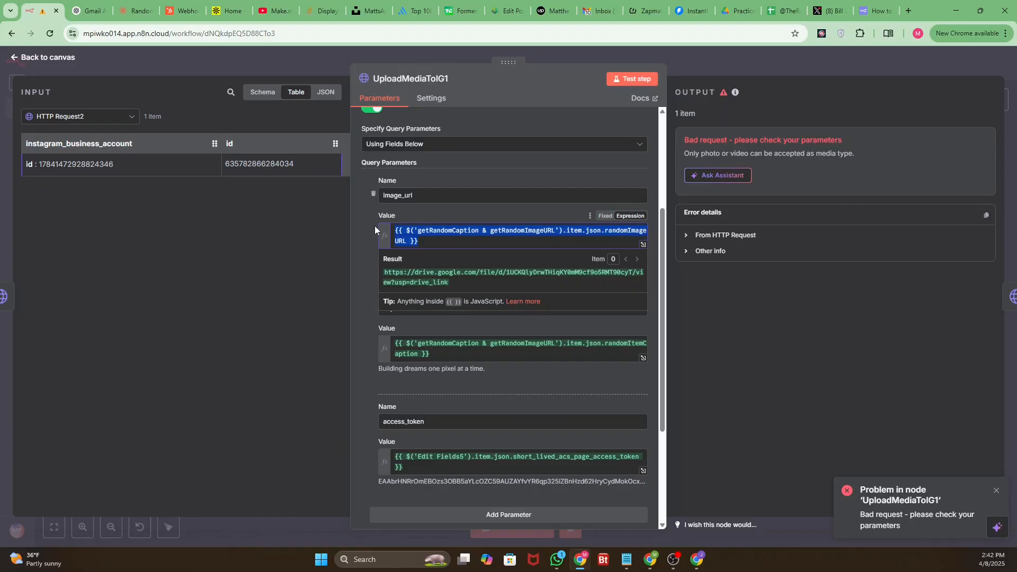
key("BackSpace")
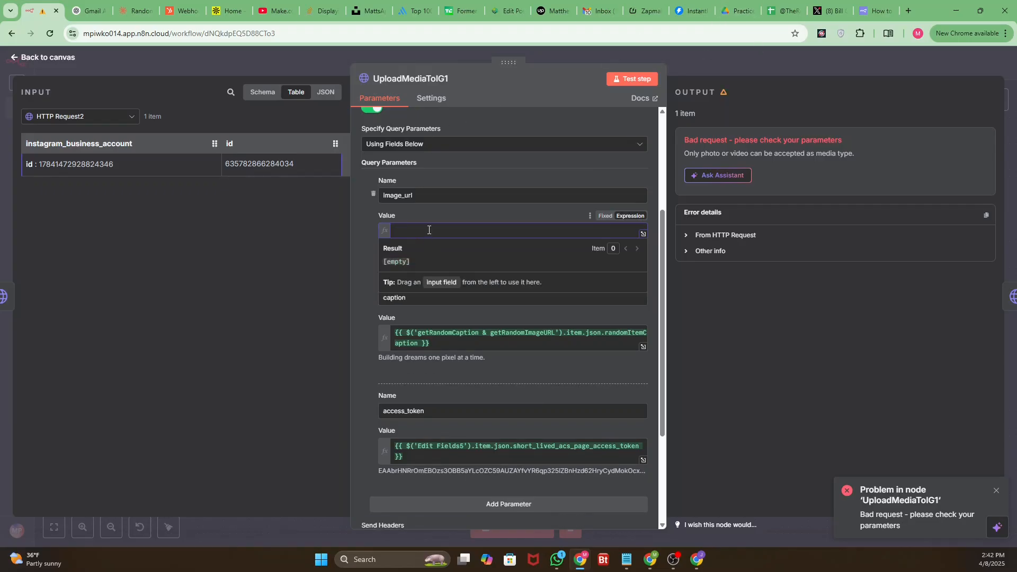
In a new browser tab, search the web for "n8n phoot" and show the image results
left_click(908, 13)
type("ur")
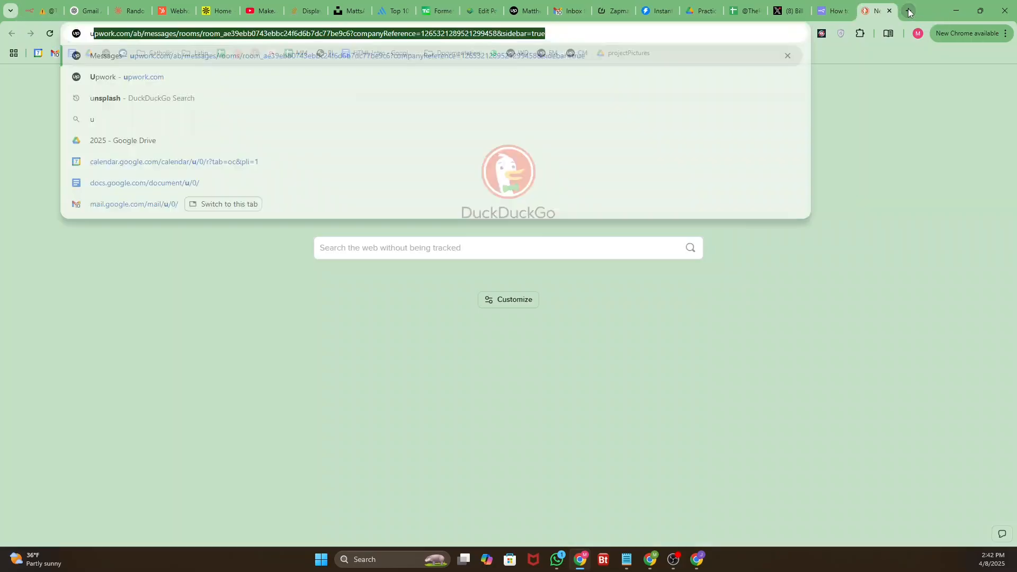
key("BackSpace")
key("BackSpace")
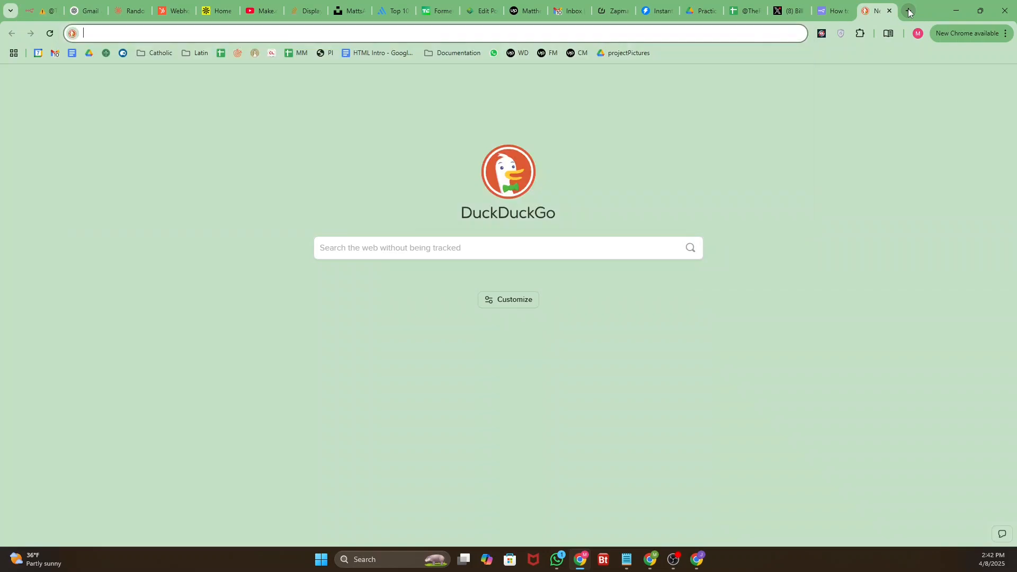
type("n8n ph")
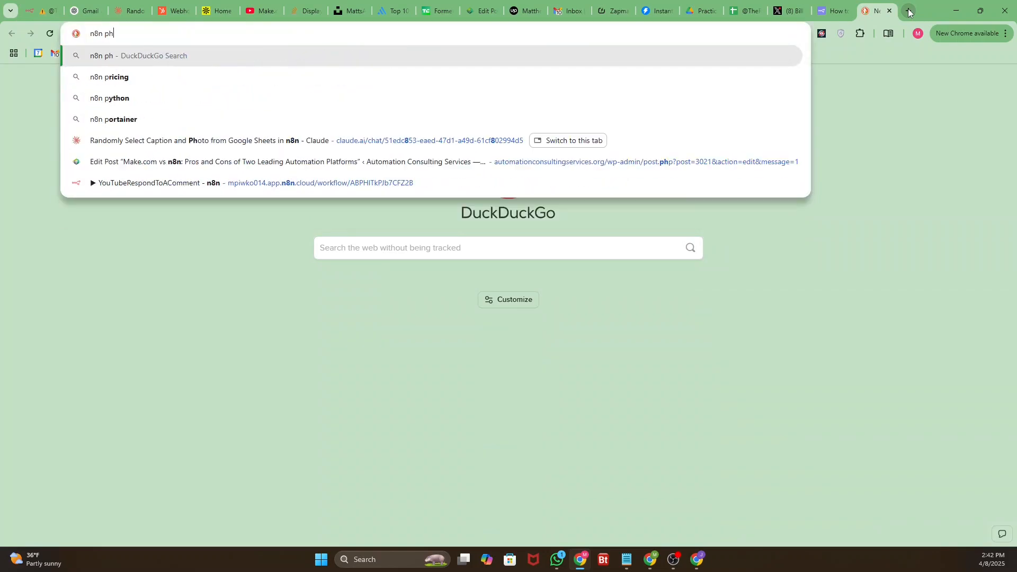
type("oot")
key("Return")
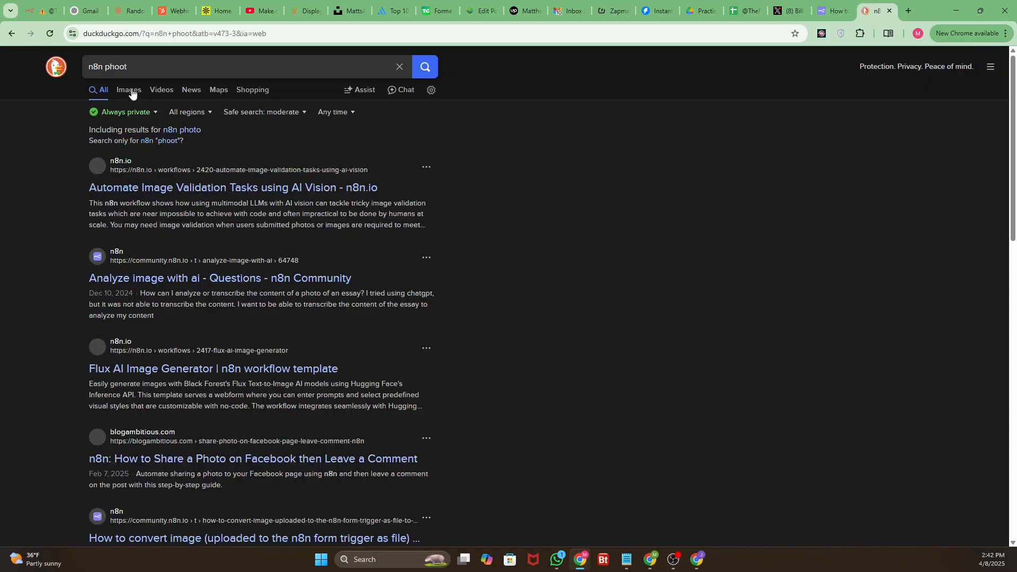
left_click(132, 92)
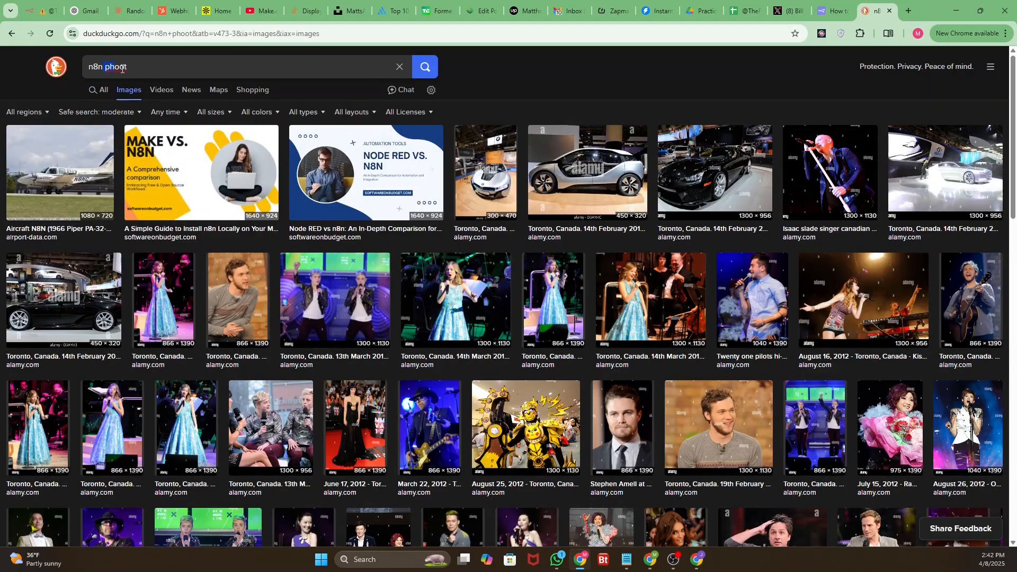
Change the image search query to "n8n logo" and run it
left_click_drag(122, 68, 126, 70)
key("BackSpace")
key("BackSpace")
key("BackSpace")
key("BackSpace")
key("BackSpace")
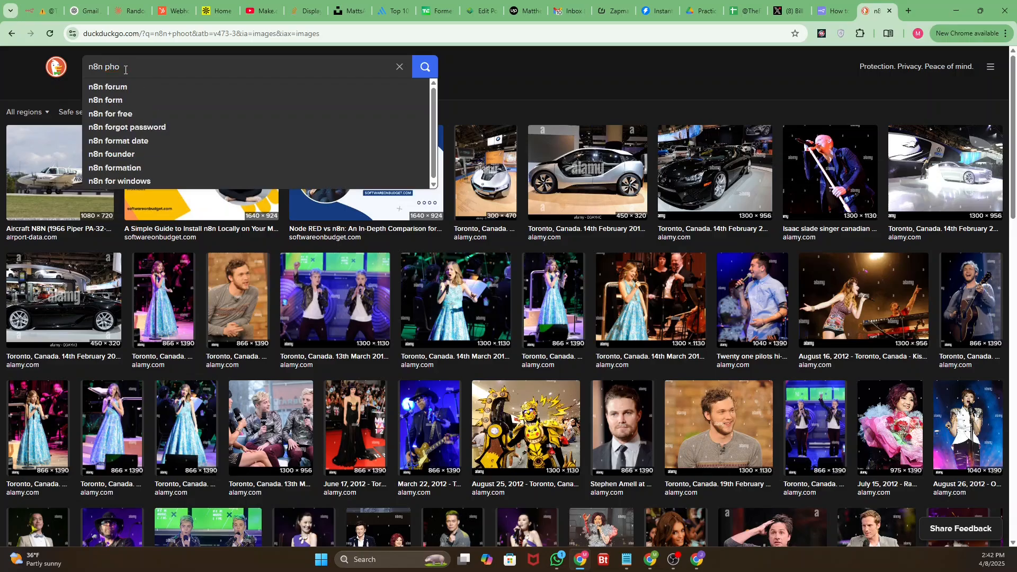
type("logo")
key("Return")
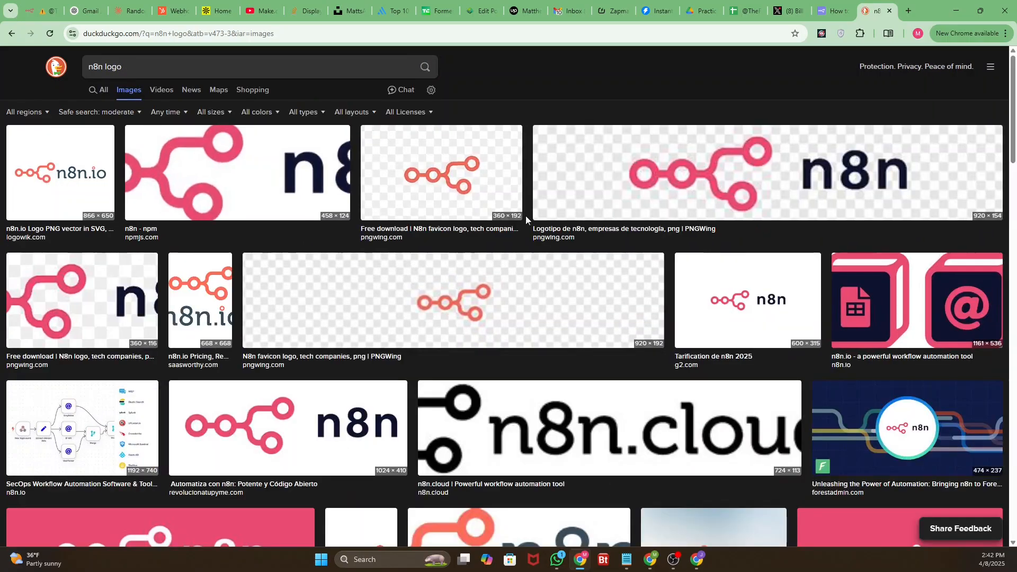
Preview the npmjs.com n8n logo result, view its source page and close that page
left_click(265, 176)
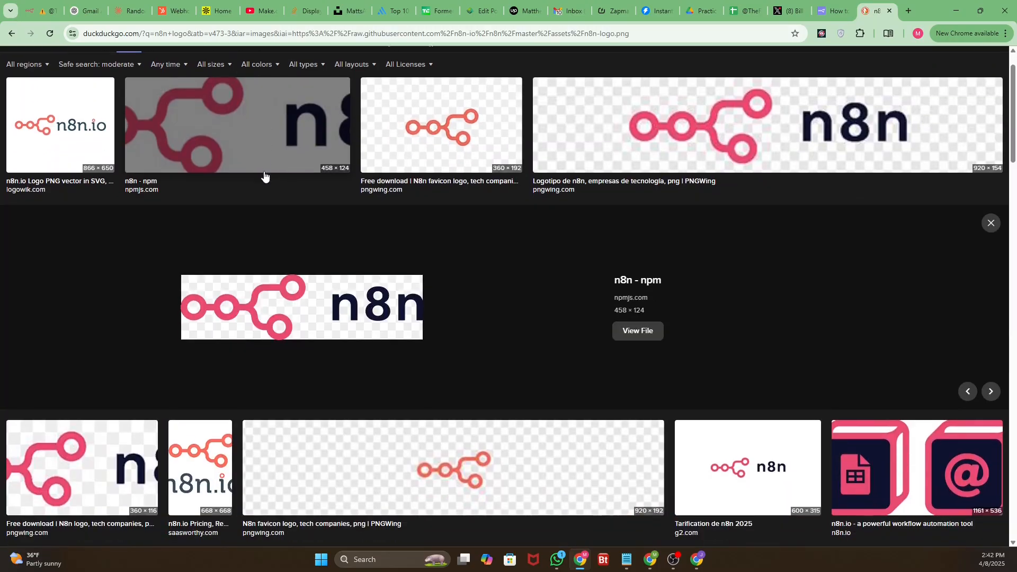
left_click(323, 282)
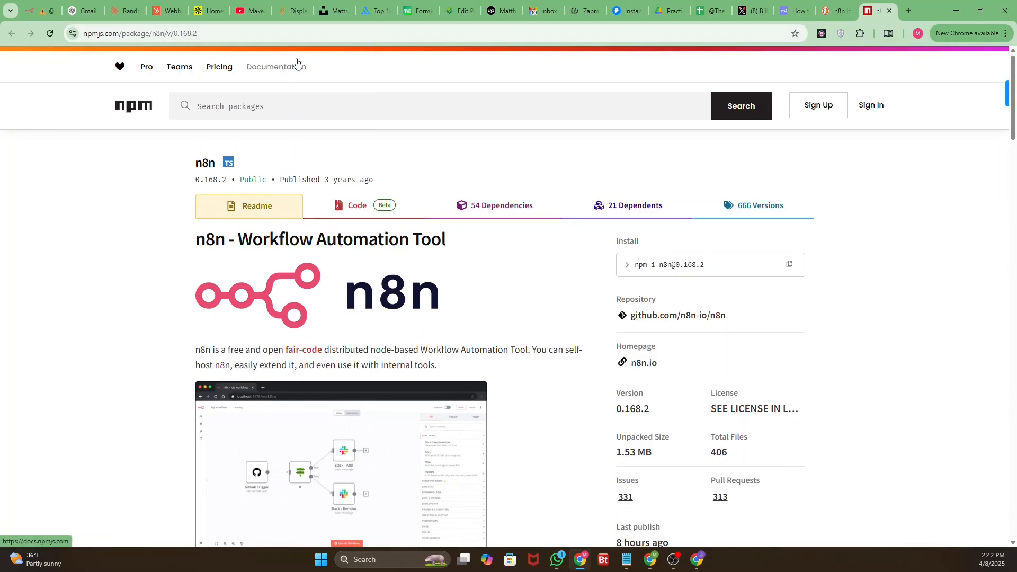
key("ctrl+w")
Preview the logowik.com n8n.io logo result, inspect the logo on its source page and close that page
left_click(82, 135)
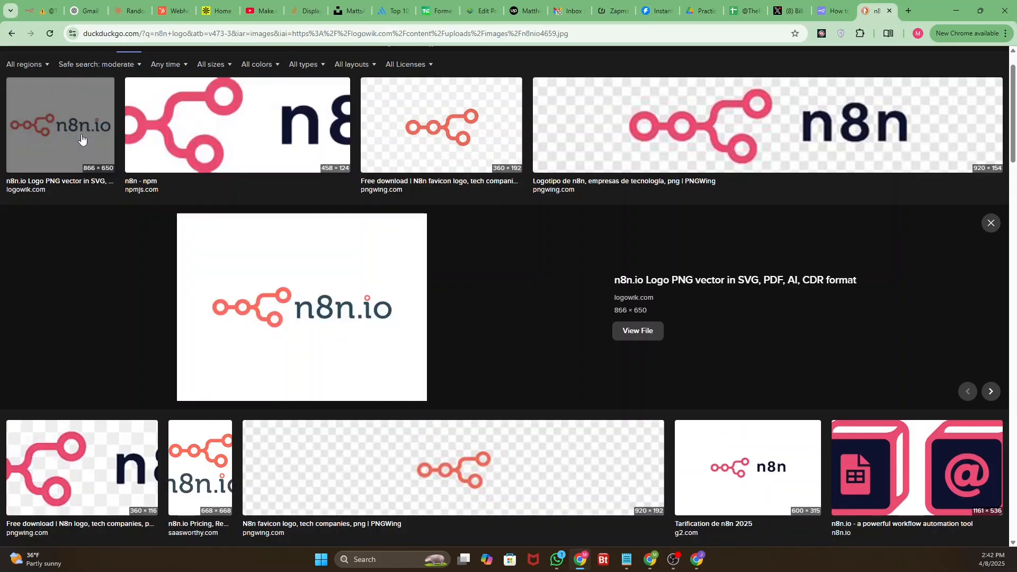
left_click(374, 299)
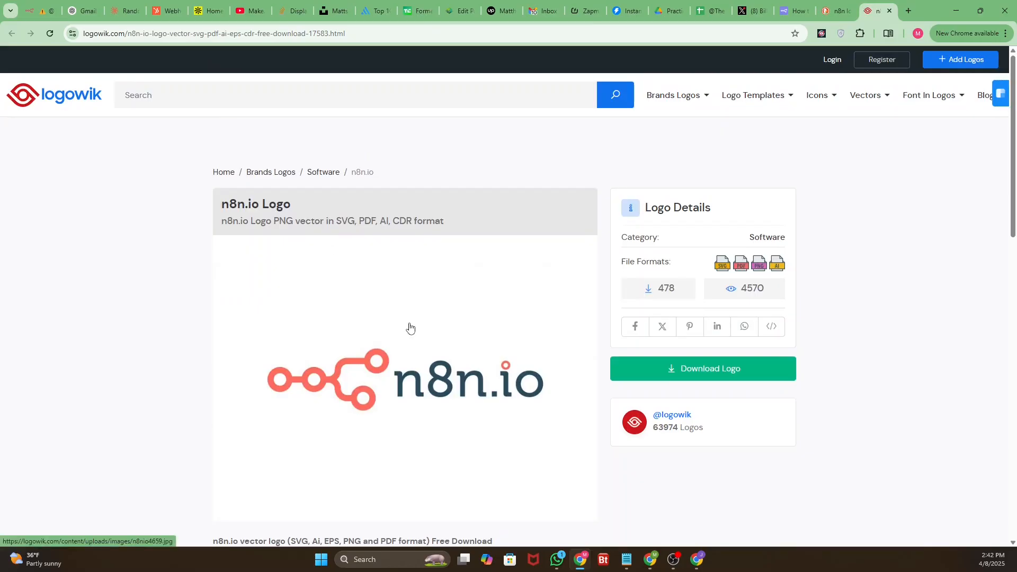
left_click(410, 328)
left_click(278, 55)
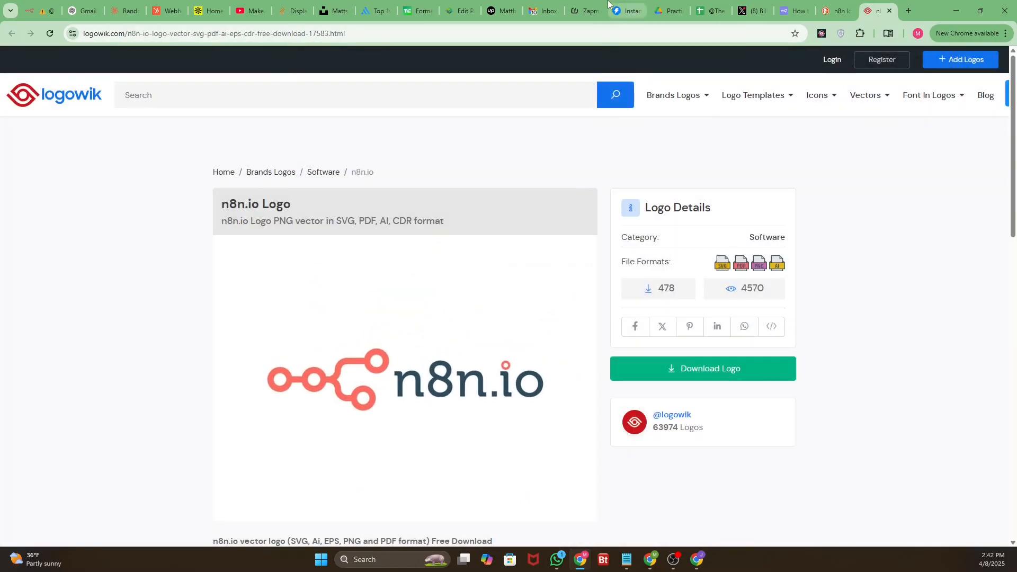
key("ctrl+w")
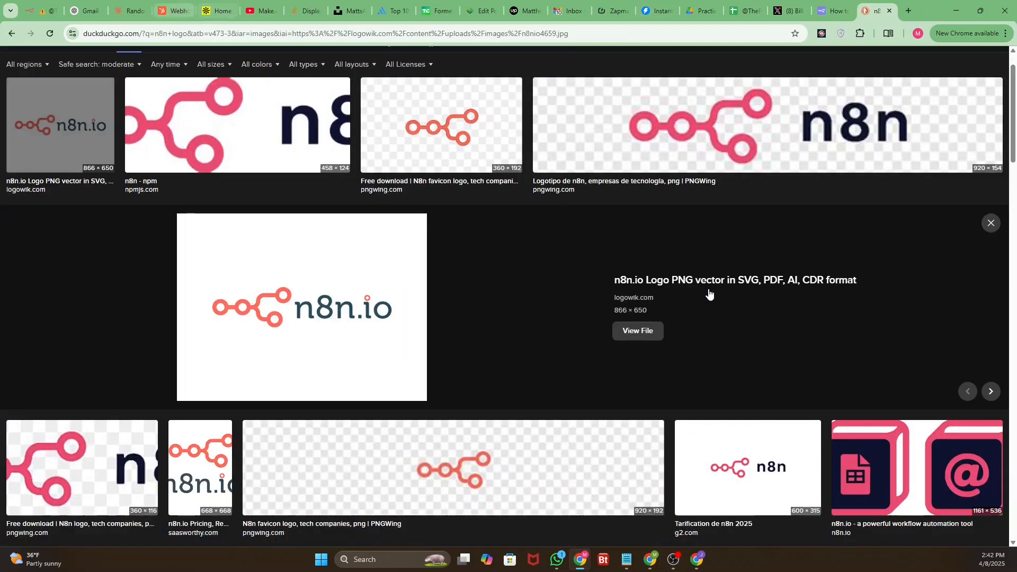
Preview the wide "Logotipo de n8n" PNGWing image result, view its source page and close that page
left_click(795, 148)
left_click(666, 288)
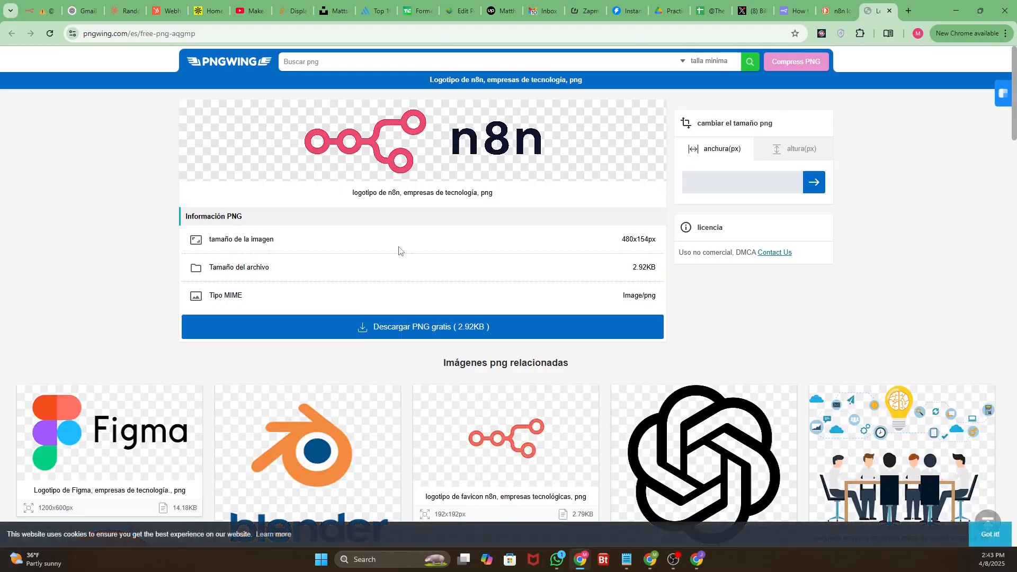
key("ctrl+w")
Preview the small "Free download | N8n logo" PNGWing result, open its source page and close that page
scroll(537, 319, "down", 4)
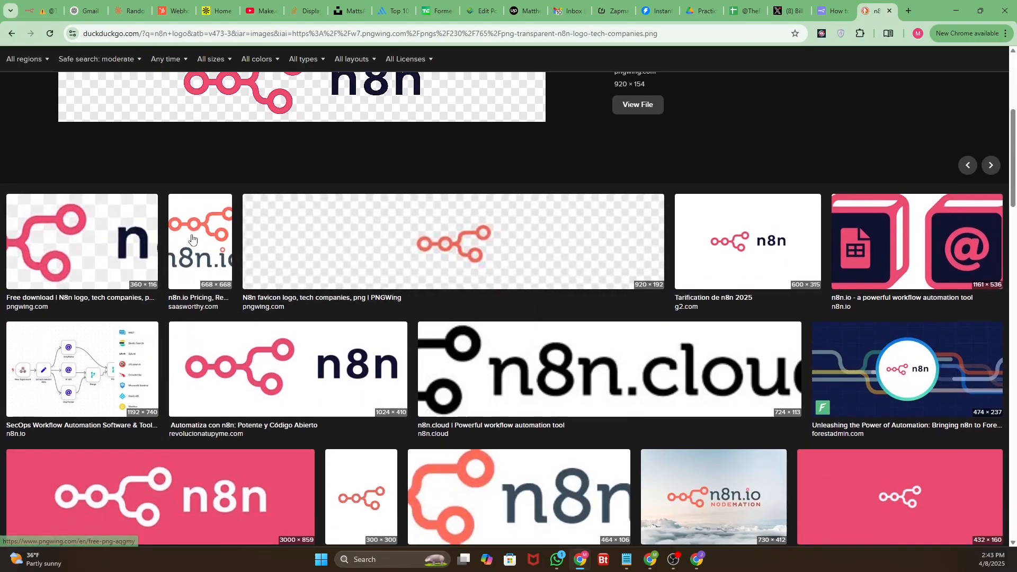
left_click(90, 235)
left_click(327, 295)
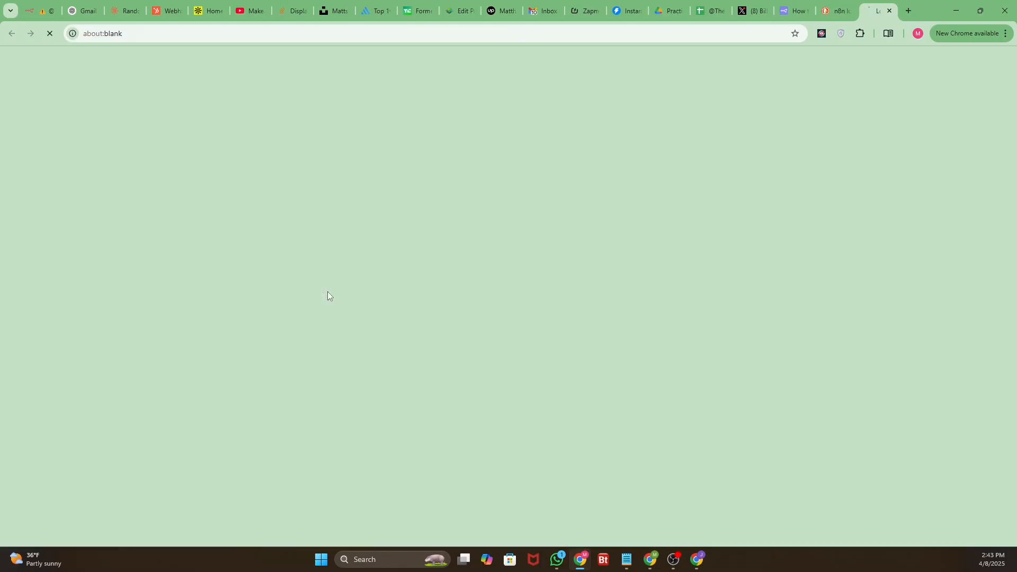
key("ctrl+w")
Preview the n8n.io SecOps Workflow Automation image result, open its source page and close that page
scroll(126, 393, "down", 3)
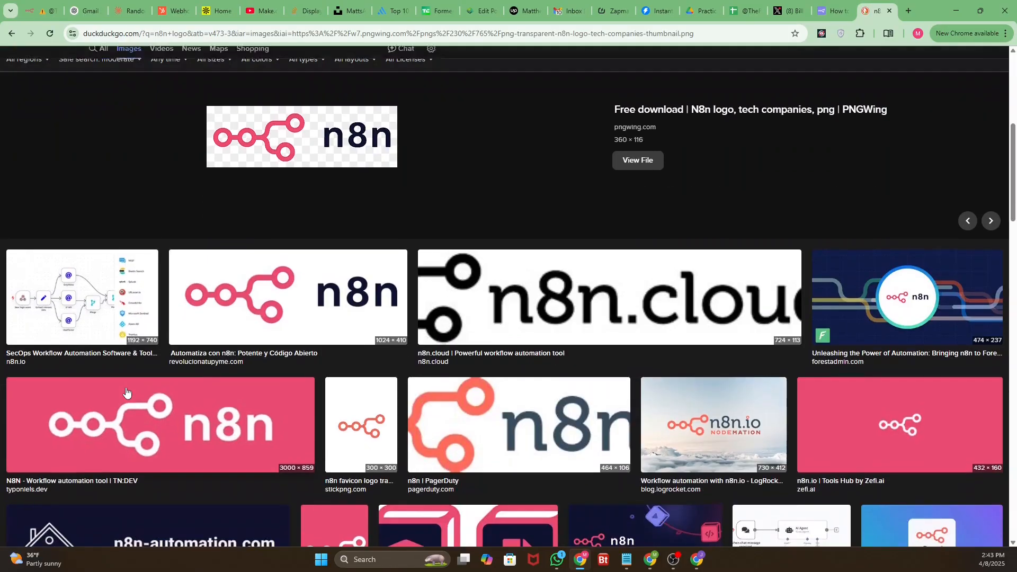
left_click(105, 305)
left_click(303, 318)
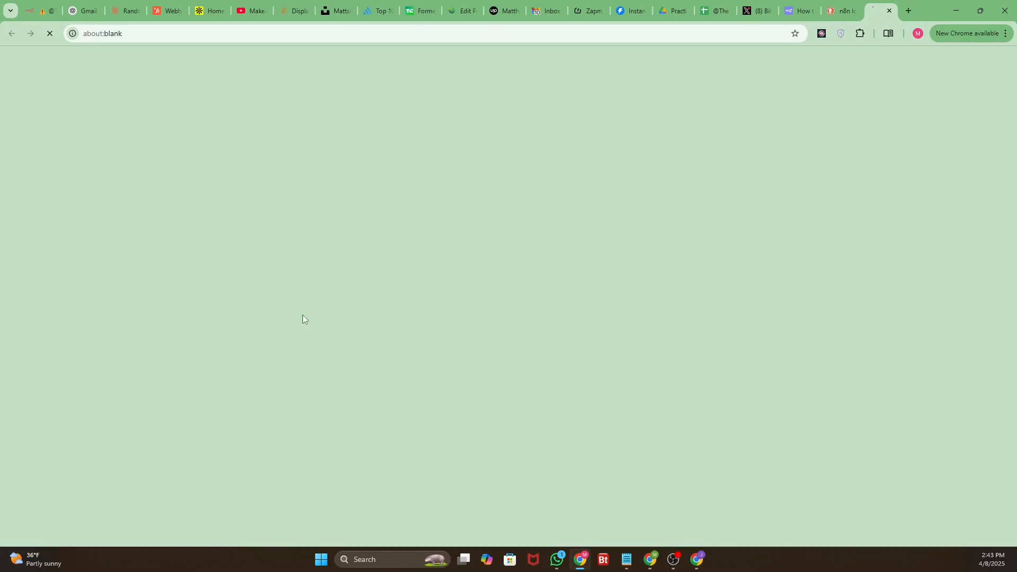
key("ctrl+w")
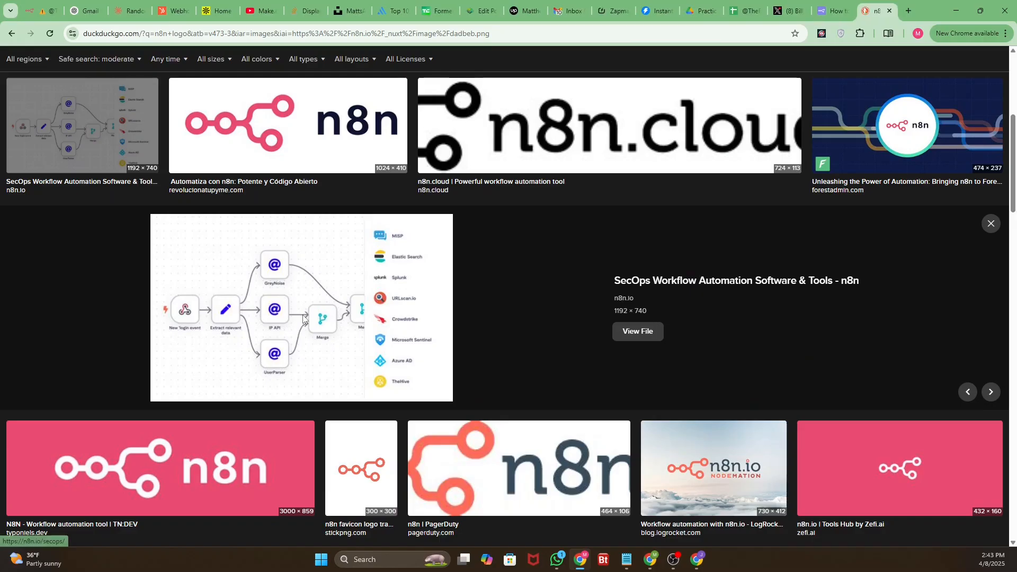
key("Escape")
Browse the remaining n8n logo image results for a usable picture
scroll(512, 328, "down", 3)
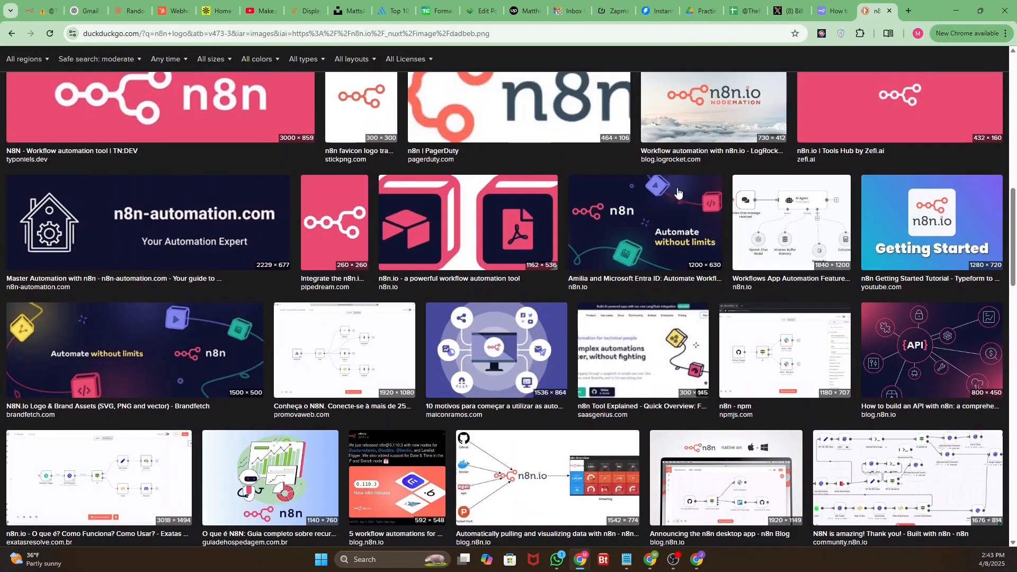
scroll(665, 220, "up", 2)
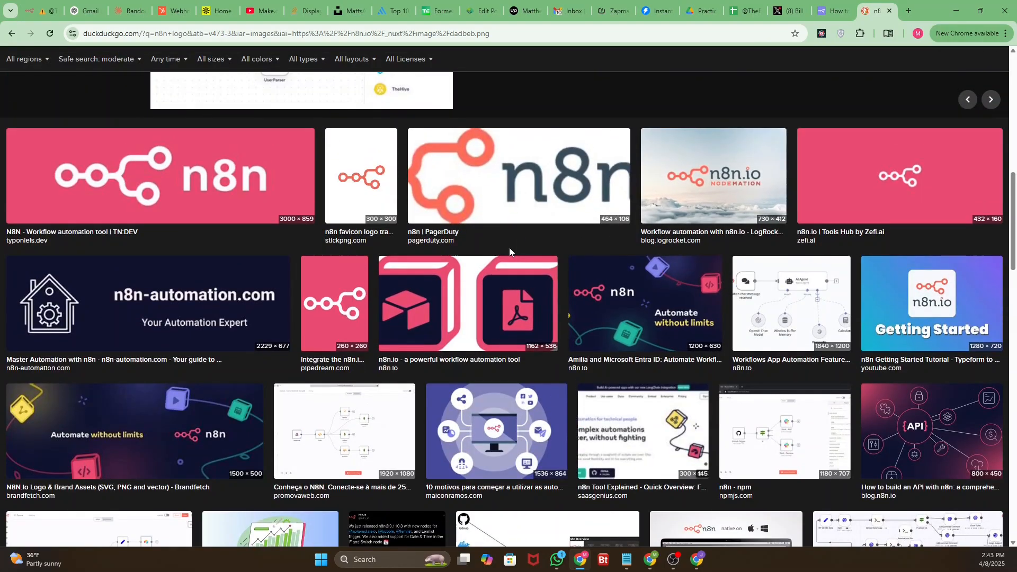
scroll(510, 249, "up", 1)
scroll(510, 252, "up", 1)
scroll(510, 252, "down", 4)
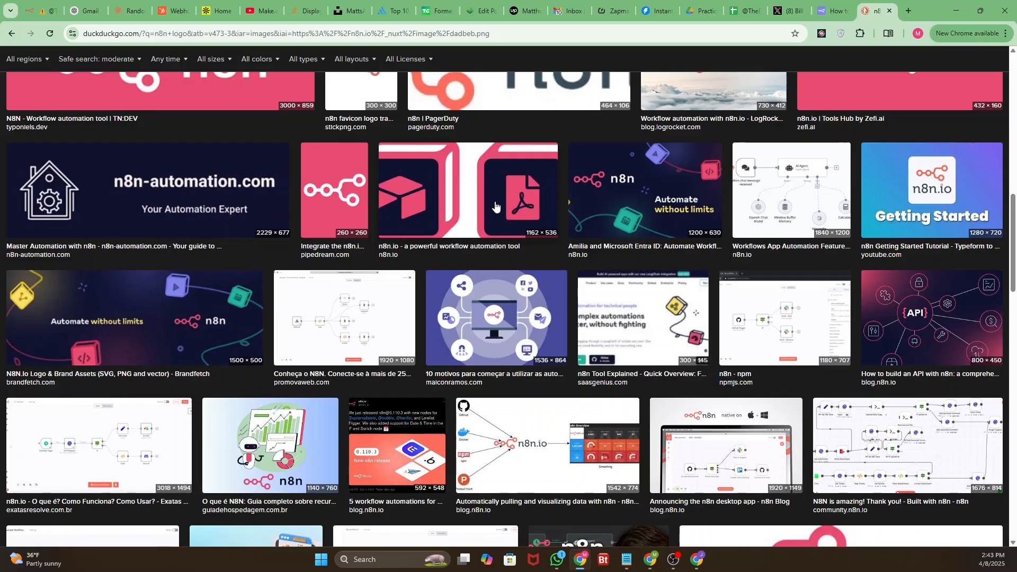
scroll(496, 206, "up", 1)
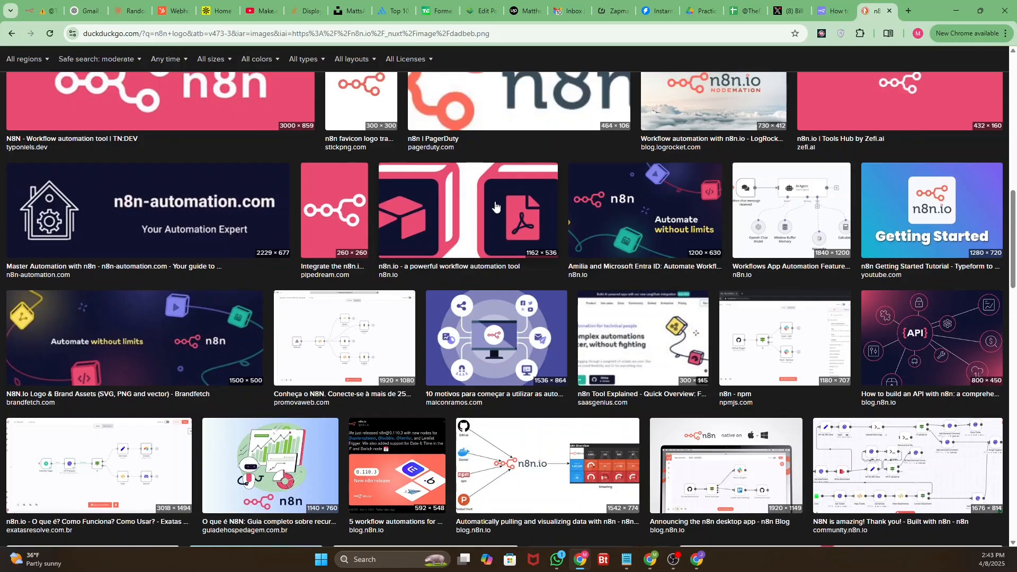
scroll(496, 206, "up", 1)
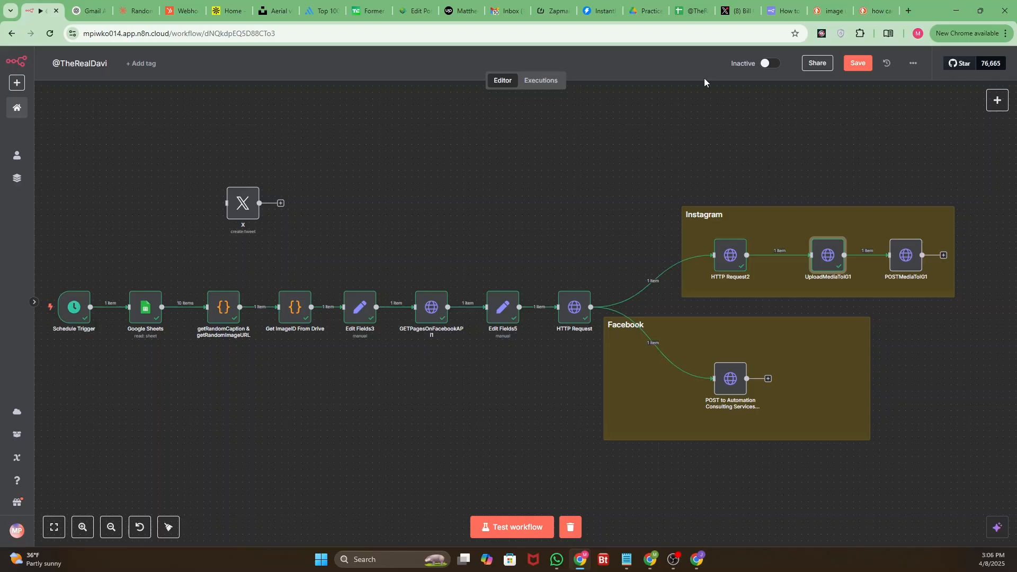
Switch to the Google Sheets spreadsheet and inspect the Google Drive sharing link in PhotoURL cell C2
left_click(691, 11)
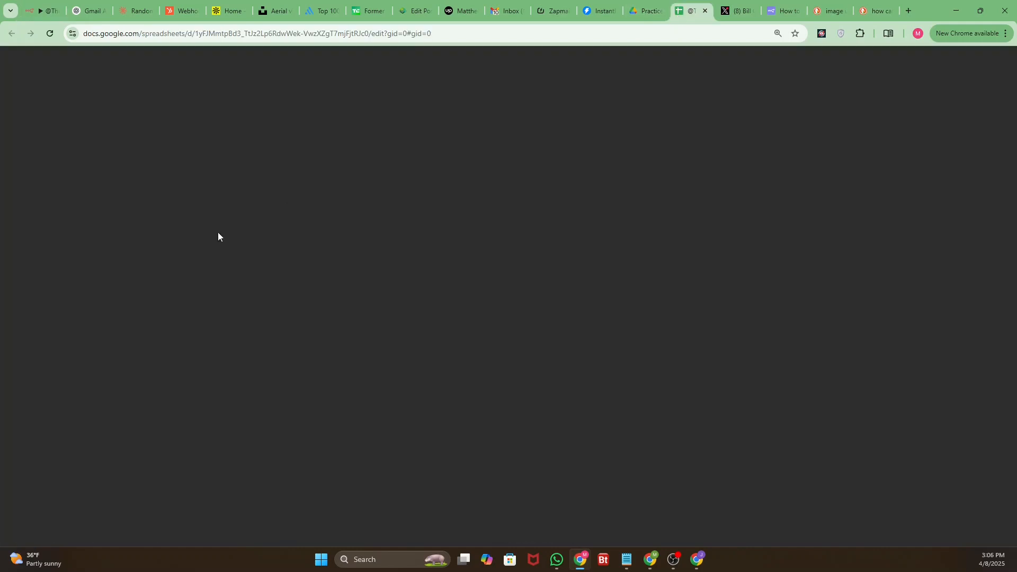
left_click(268, 208)
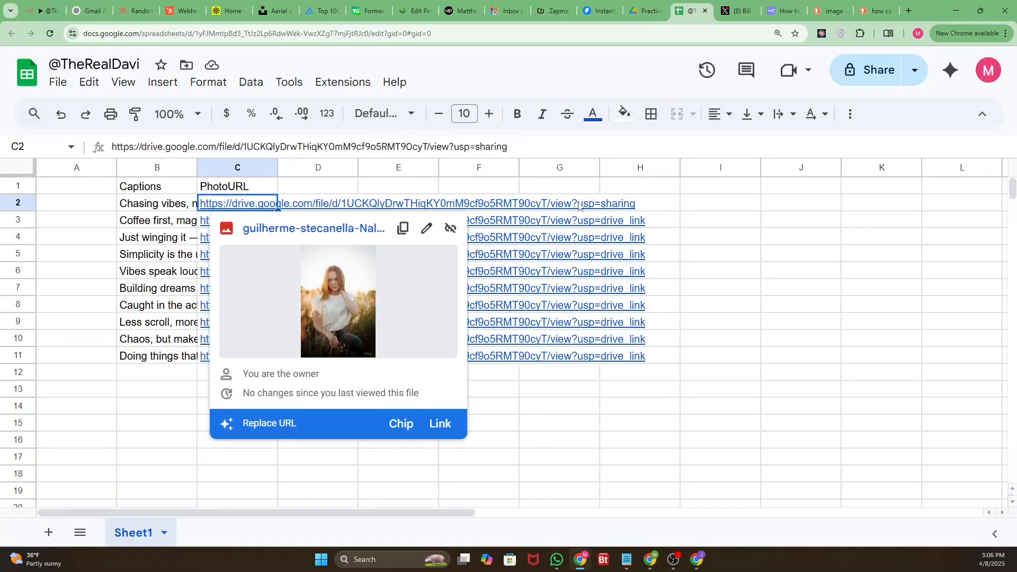
left_click(677, 192)
left_click(674, 205)
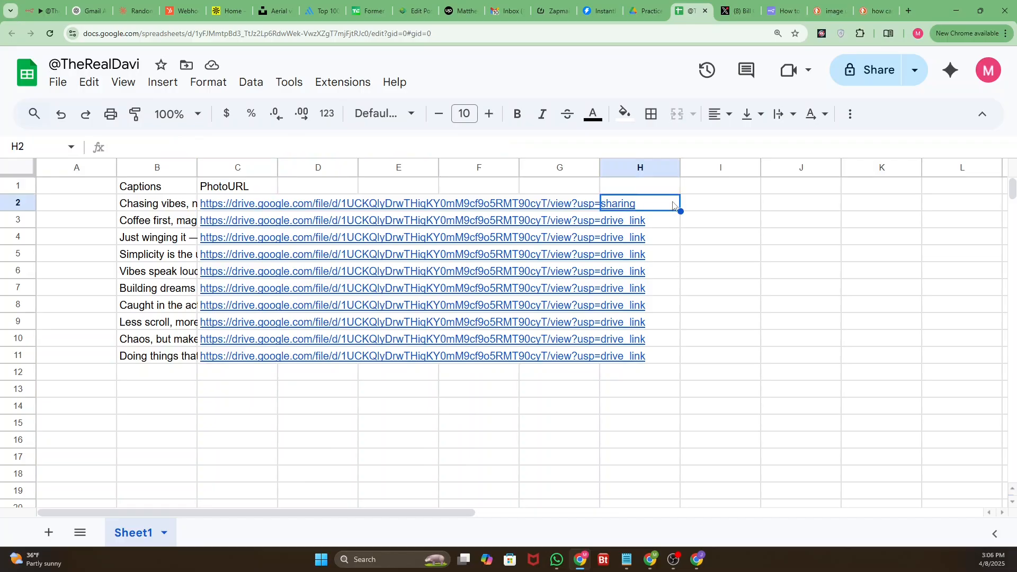
Switch to ChatGPT and read how to build a direct Google Drive download link from the File ID
left_click(84, 18)
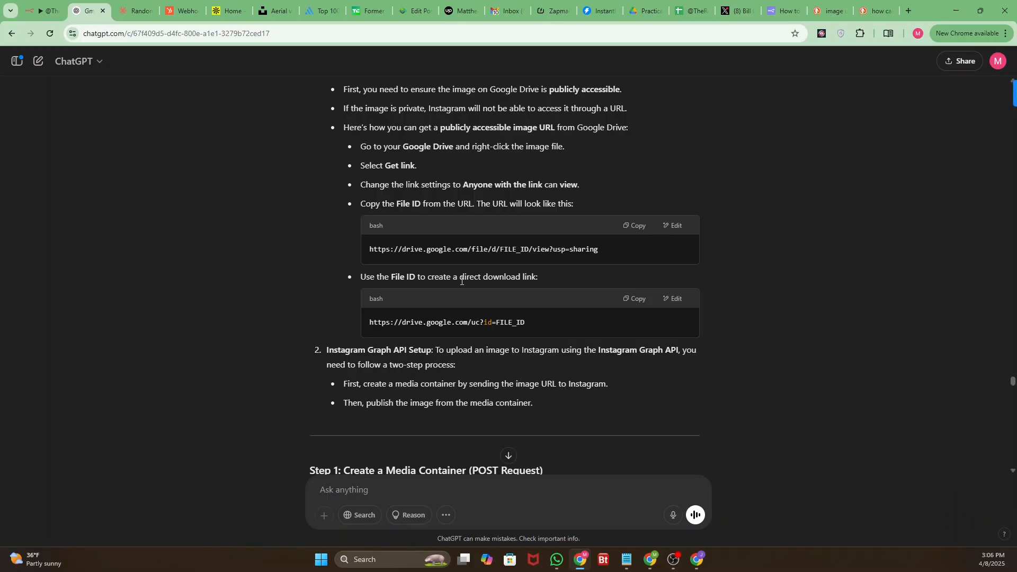
left_click_drag(461, 277, 549, 270)
left_click(549, 270)
left_click_drag(362, 322, 537, 322)
left_click(536, 322)
Return to the n8n workflow and examine the URL input and regex pattern in the Get ImageID From Drive code node
left_click(37, 10)
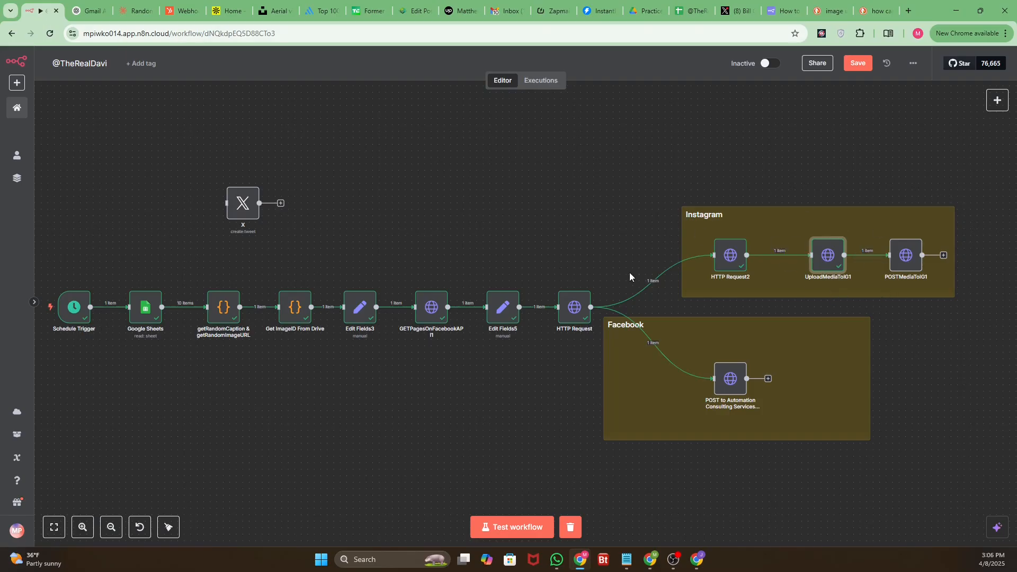
left_click(218, 316)
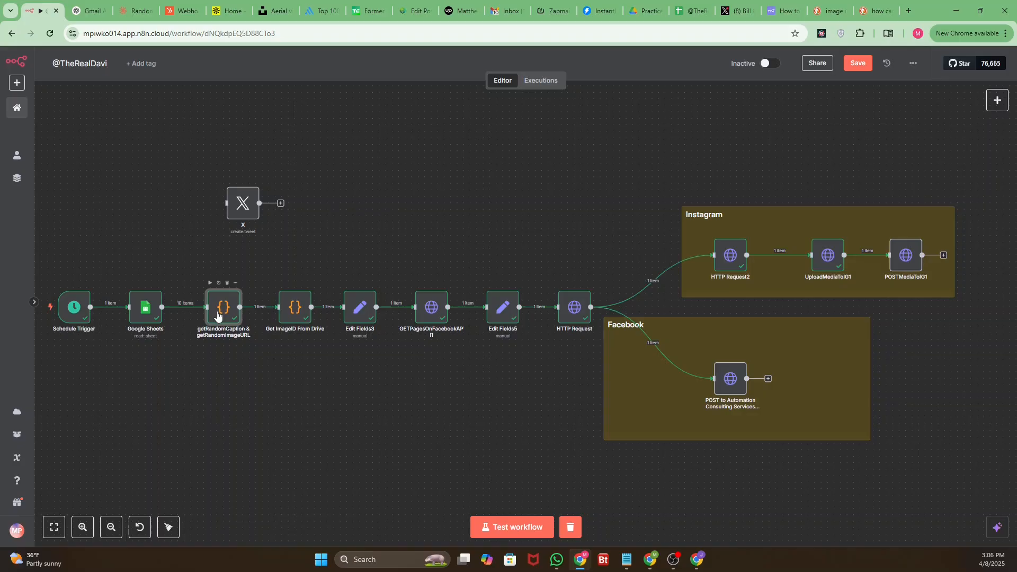
left_click(193, 245)
left_click(294, 311)
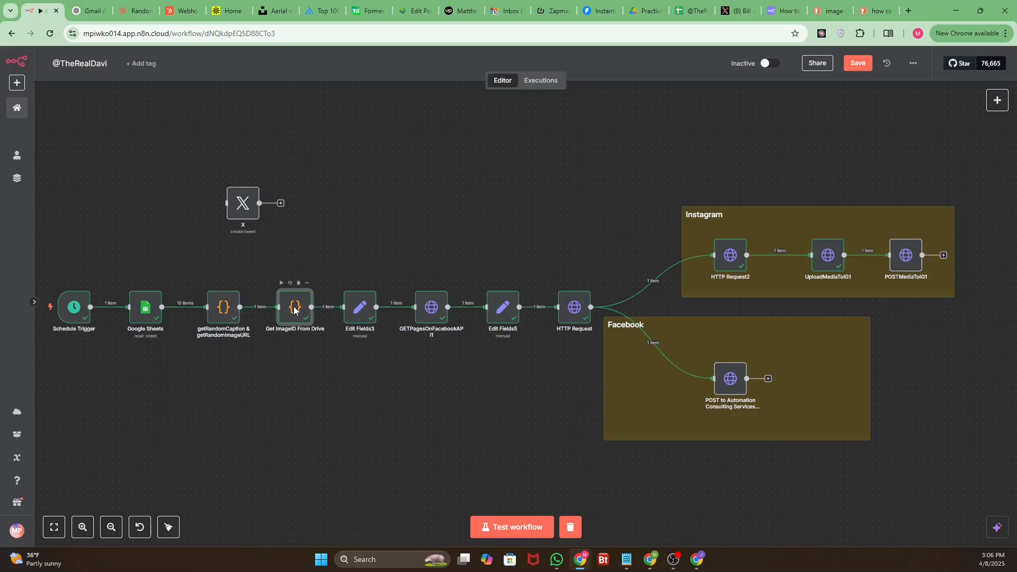
double_click(295, 308)
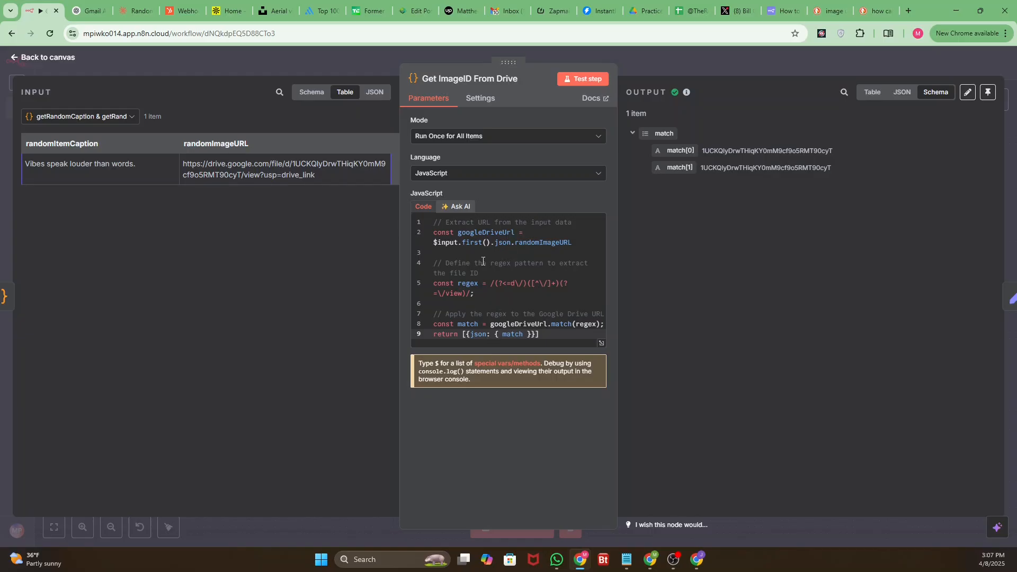
triple_click(457, 237)
left_click_drag(461, 293, 487, 285)
left_click(489, 284)
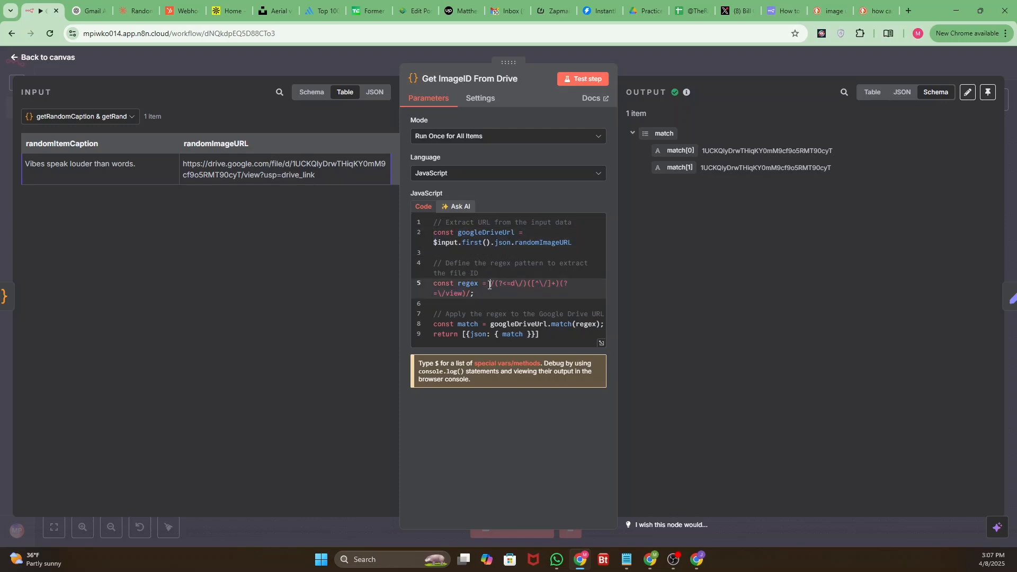
key("shift+End")
key("Right")
Review the ChatGPT request and answer for a regex extracting the file_ID between d/ and /view, including the JavaScript example
left_click(83, 11)
scroll(444, 256, "down", 15)
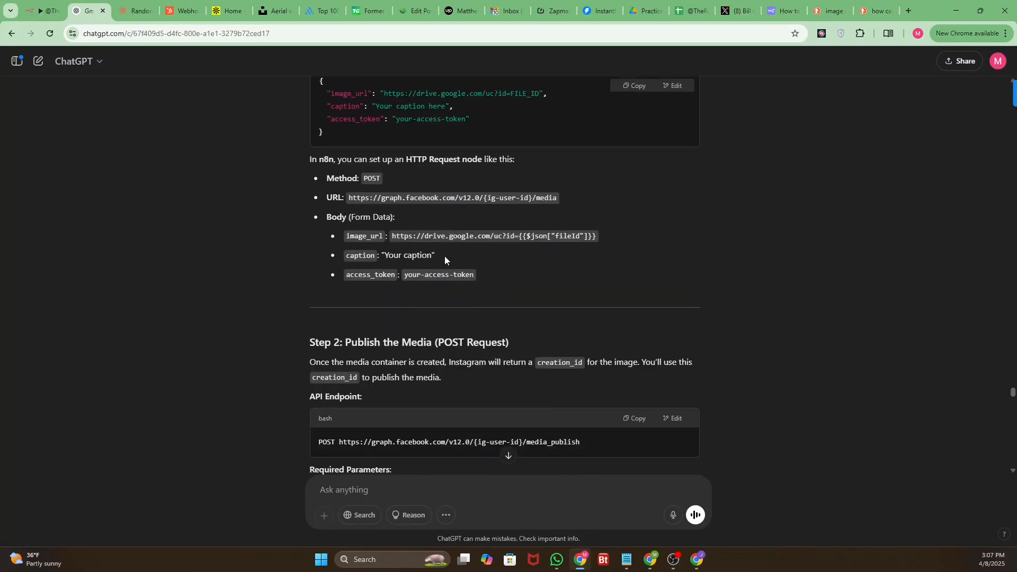
scroll(444, 256, "down", 15)
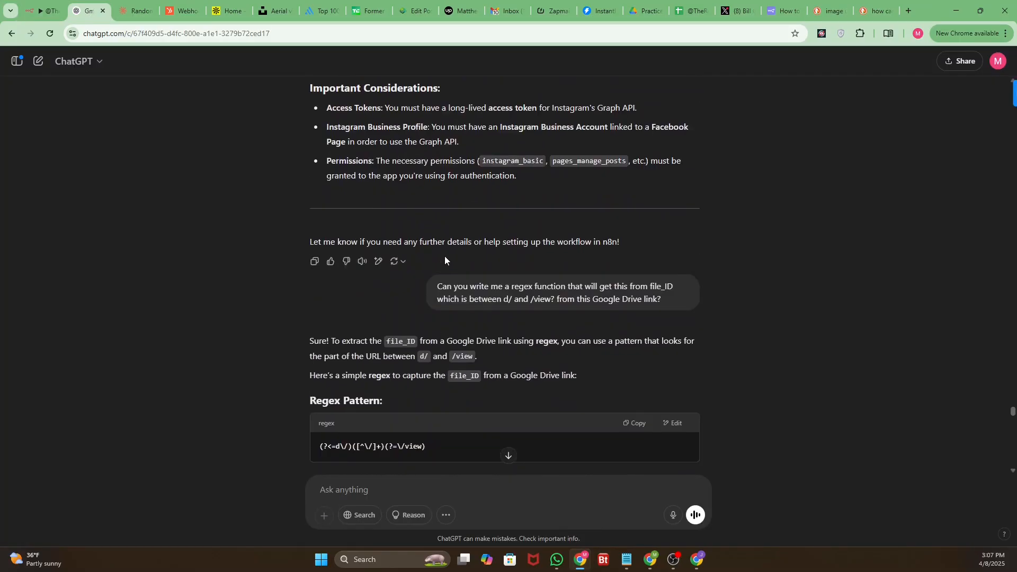
left_click_drag(438, 253, 669, 252)
left_click_drag(437, 264, 546, 267)
left_click(571, 264)
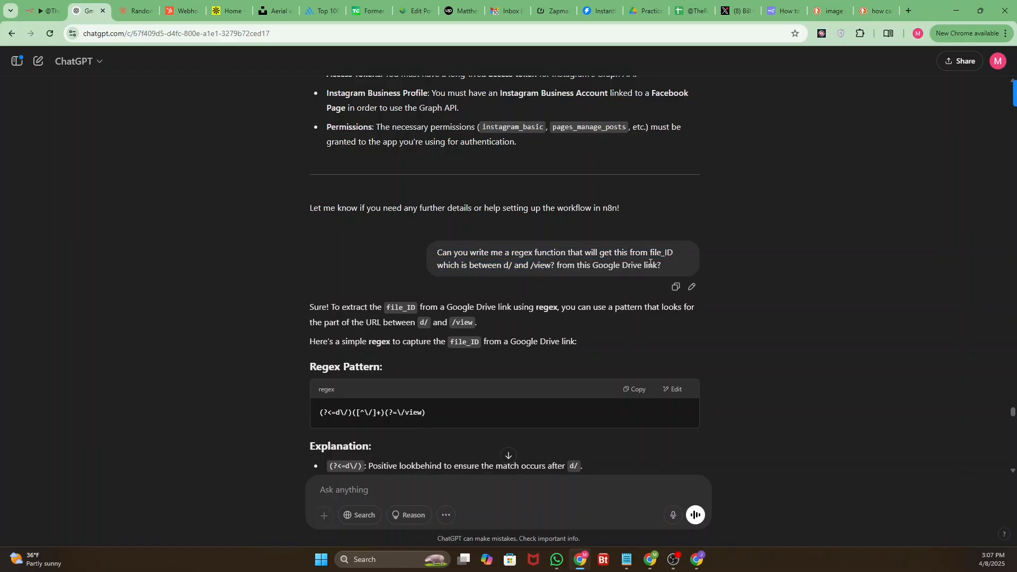
scroll(480, 272, "down", 3)
left_click_drag(318, 241, 406, 238)
scroll(488, 325, "down", 4)
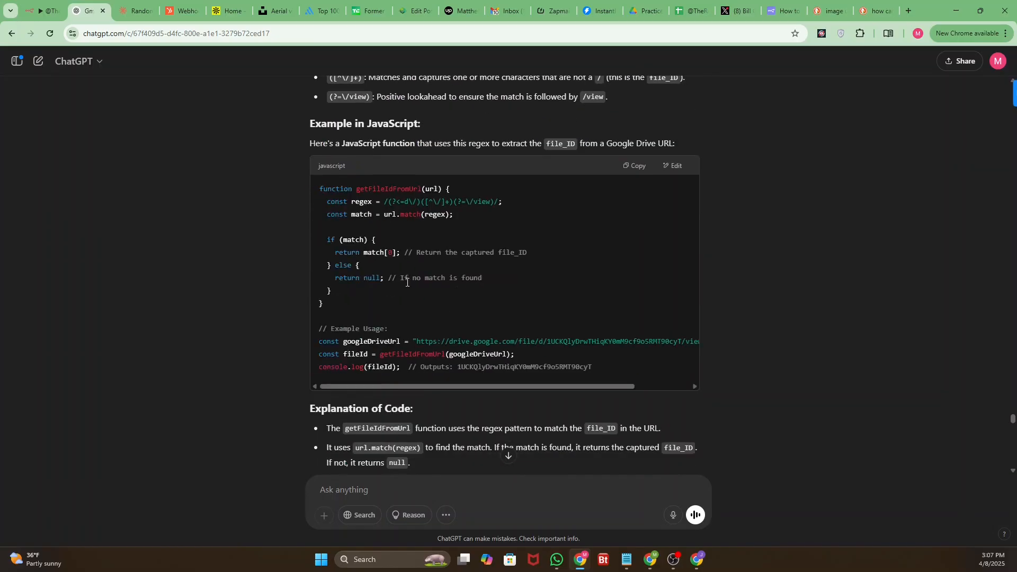
Back in n8n, inspect the image_url expression in UploadMediaToIG1's query parameters and return to the canvas
left_click(45, 12)
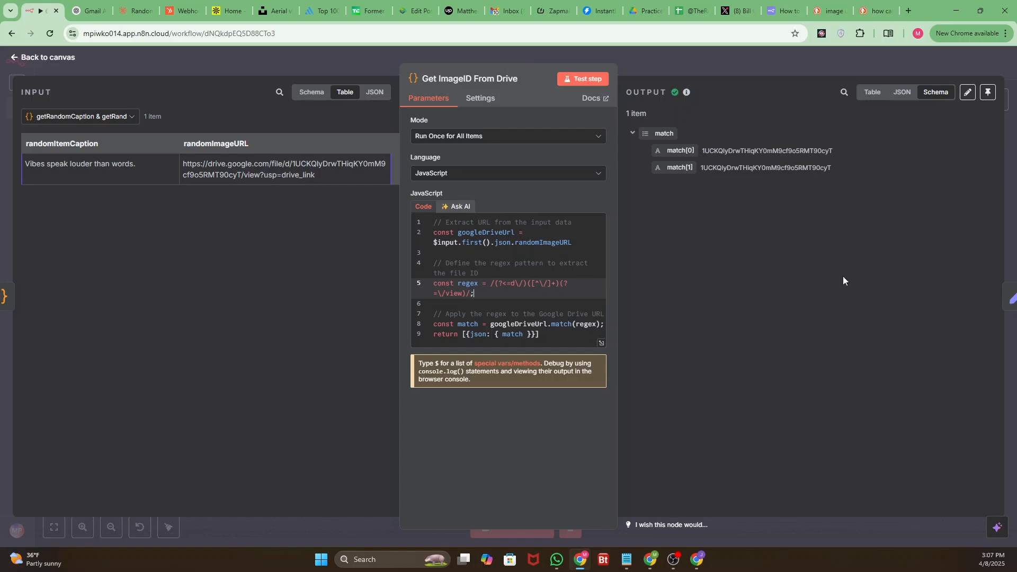
left_click(33, 58)
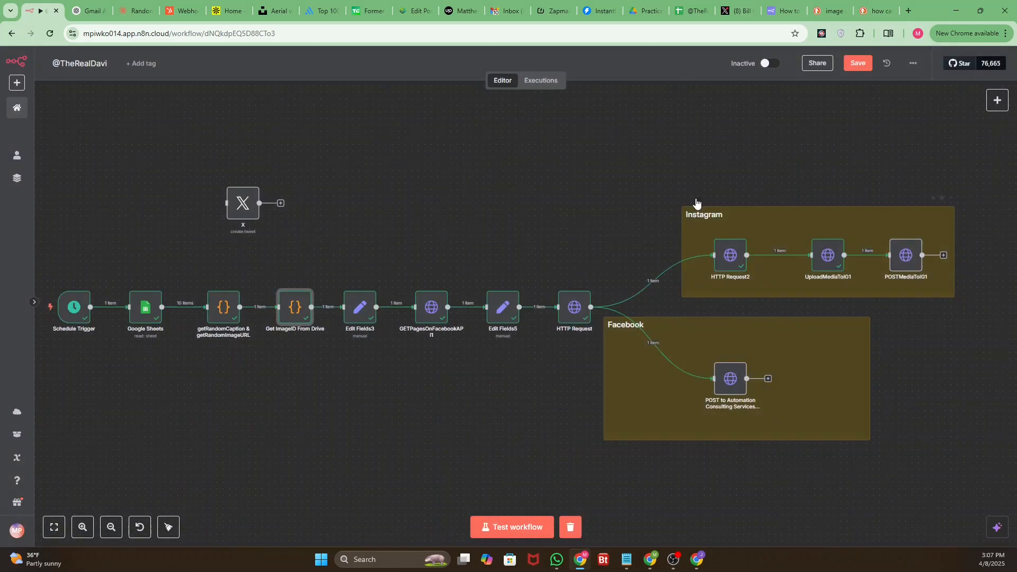
double_click(829, 256)
scroll(457, 400, "down", 3)
scroll(458, 405, "down", 1)
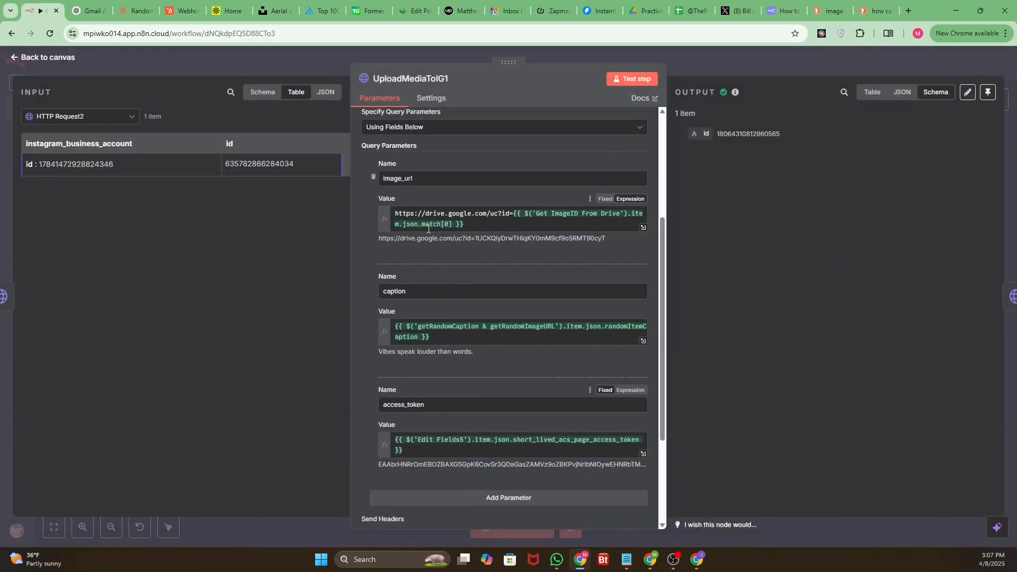
left_click(489, 225)
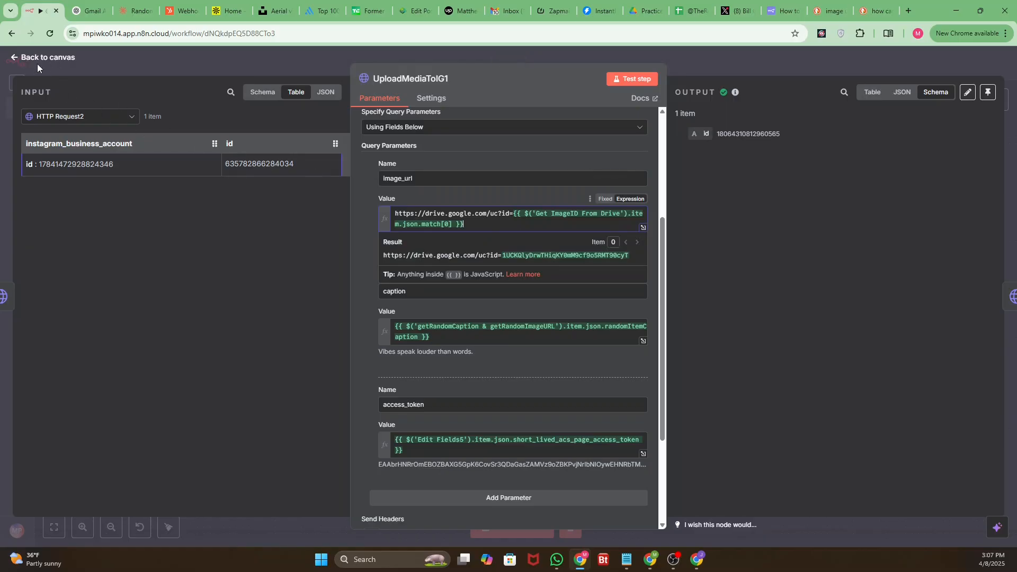
left_click_drag(50, 57, 834, 236)
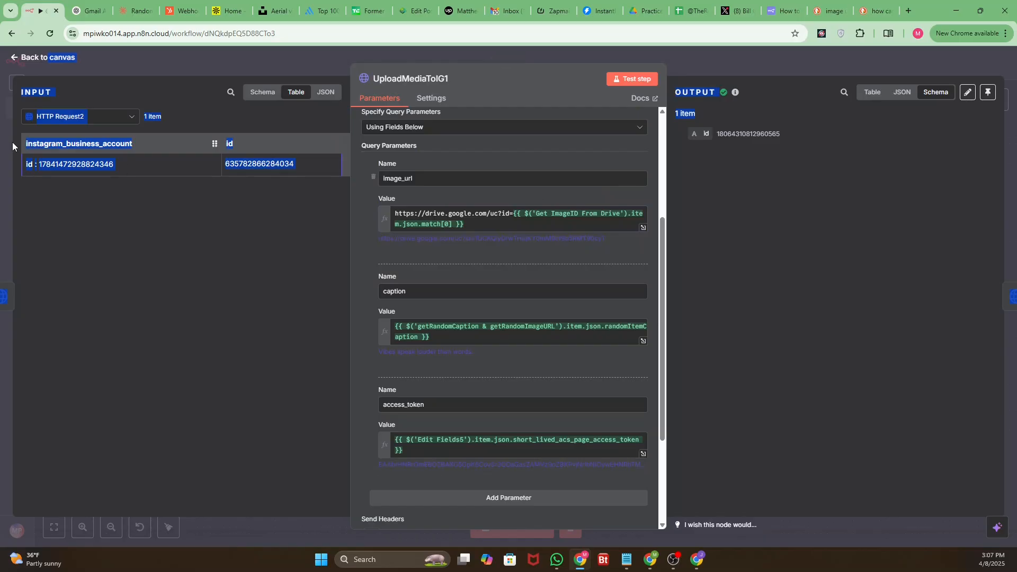
left_click(29, 58)
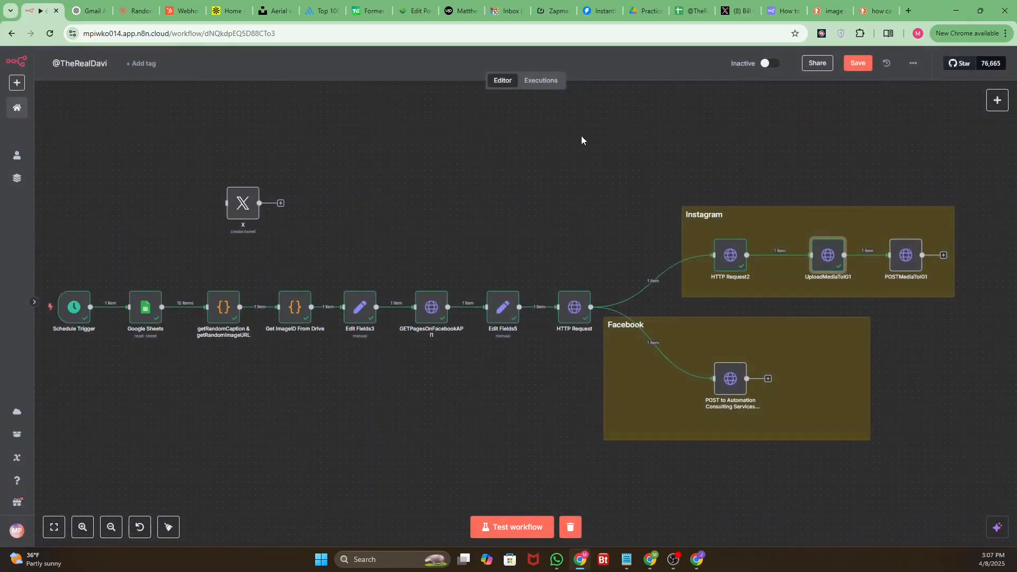
Check the HTTP Request2 node's settings and highlight the Google Drive link prefix in UploadMediaToIG1's image_url value
double_click(720, 247)
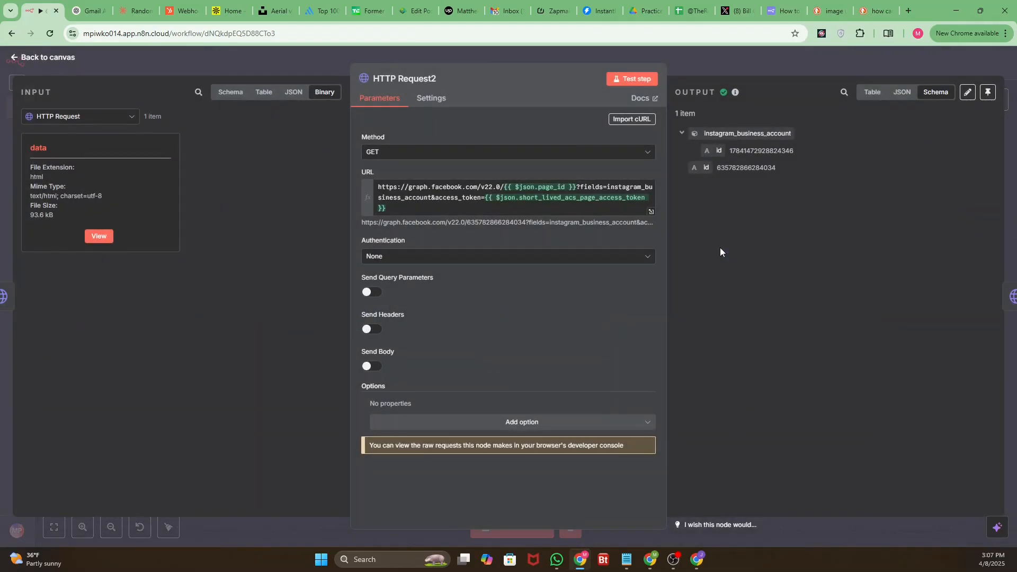
left_click(32, 58)
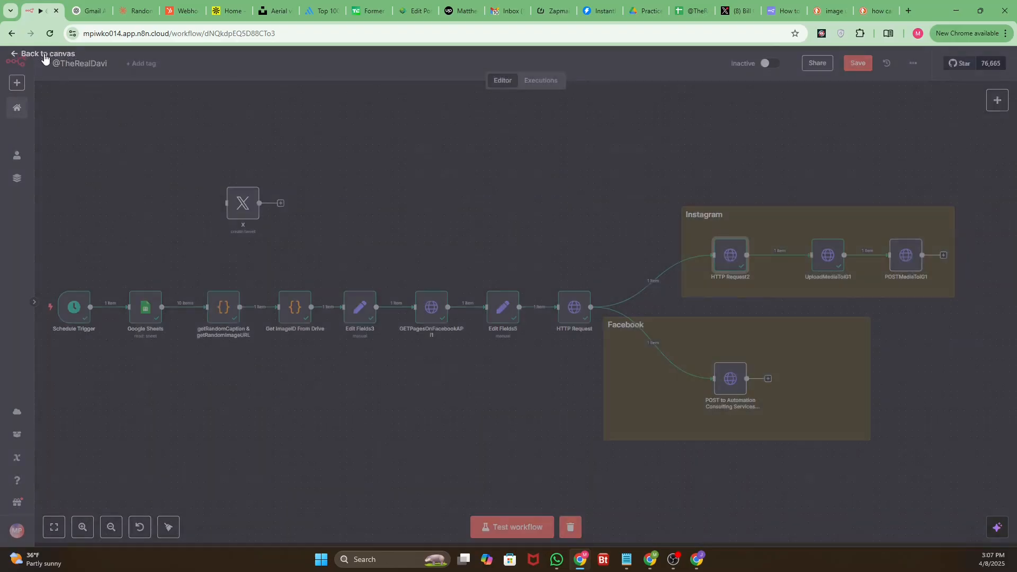
double_click(832, 249)
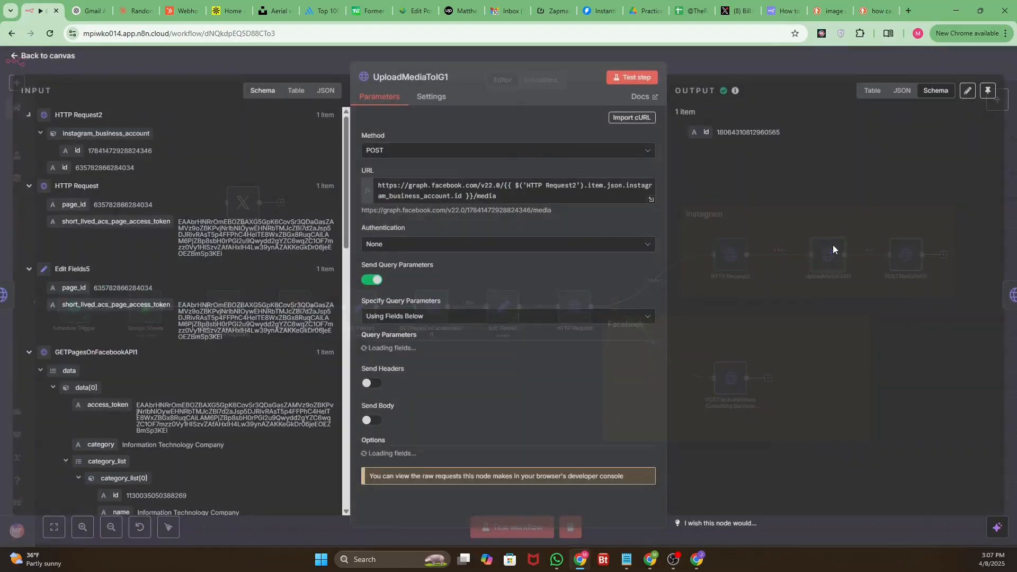
scroll(507, 321, "down", 4)
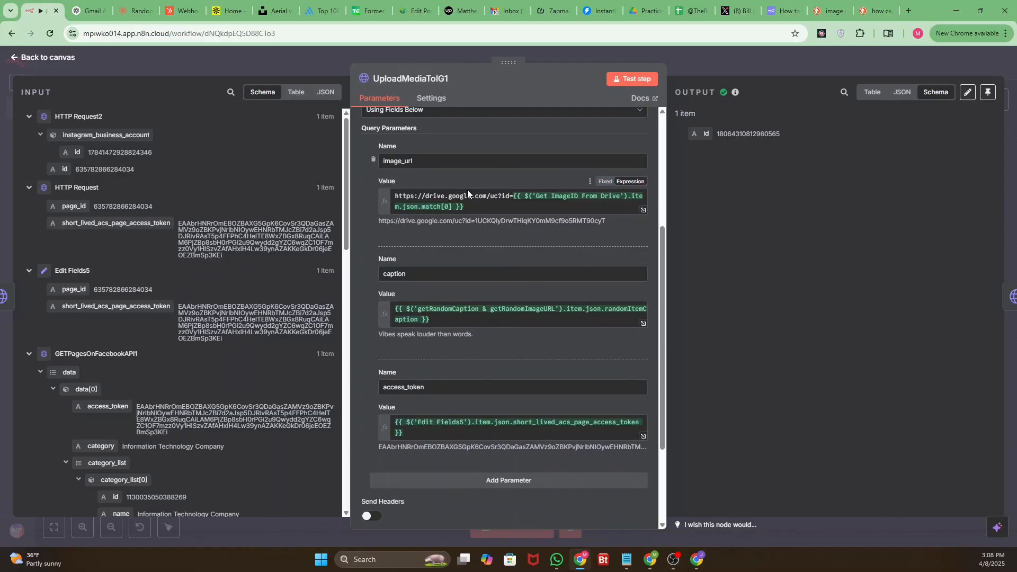
left_click_drag(395, 198, 517, 197)
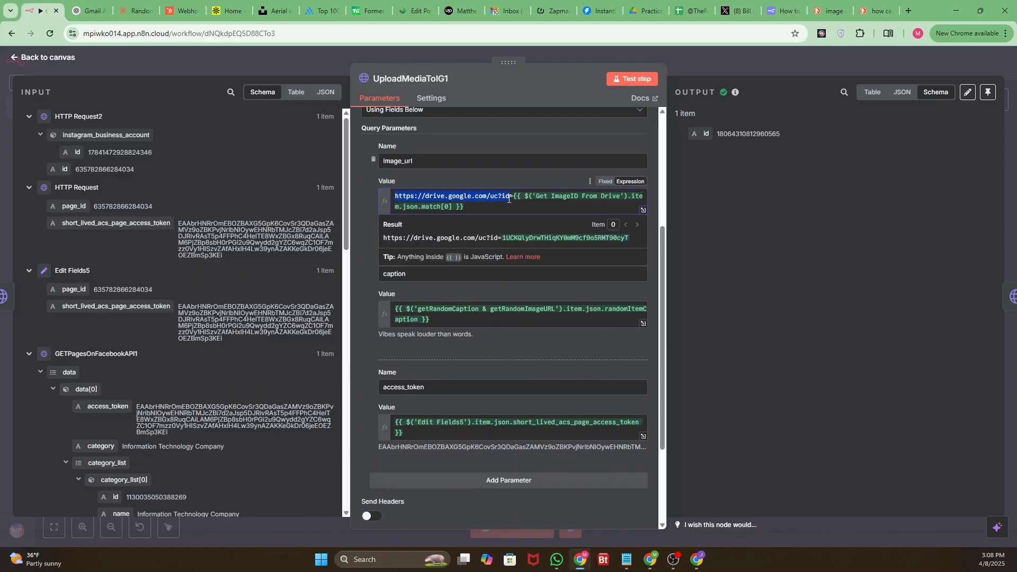
Examine the image_url value in UploadMediaToIG1, including the Drive link prefix and the Get ImageID From Drive expression, and return to the canvas
left_click(512, 197)
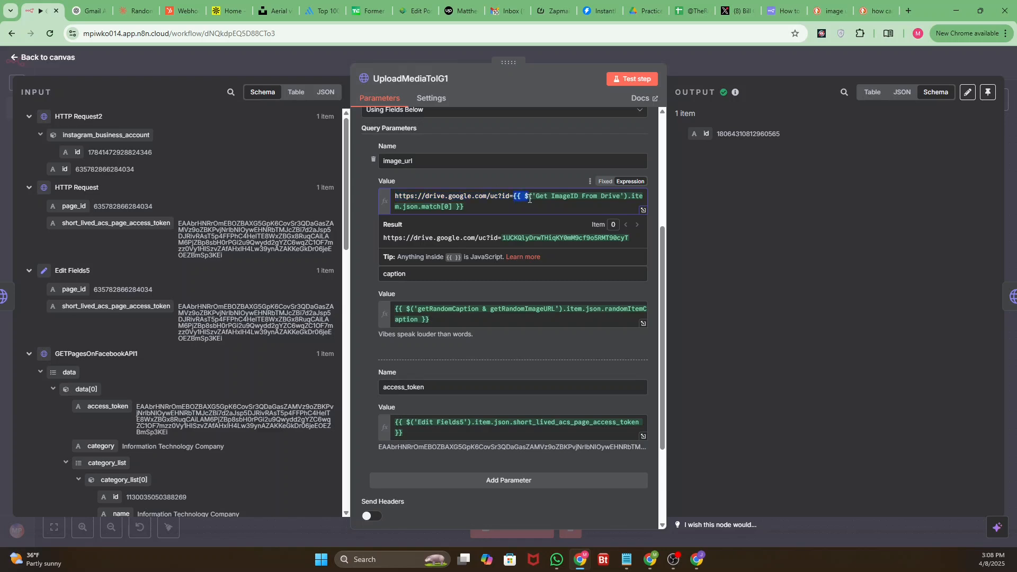
left_click(634, 183)
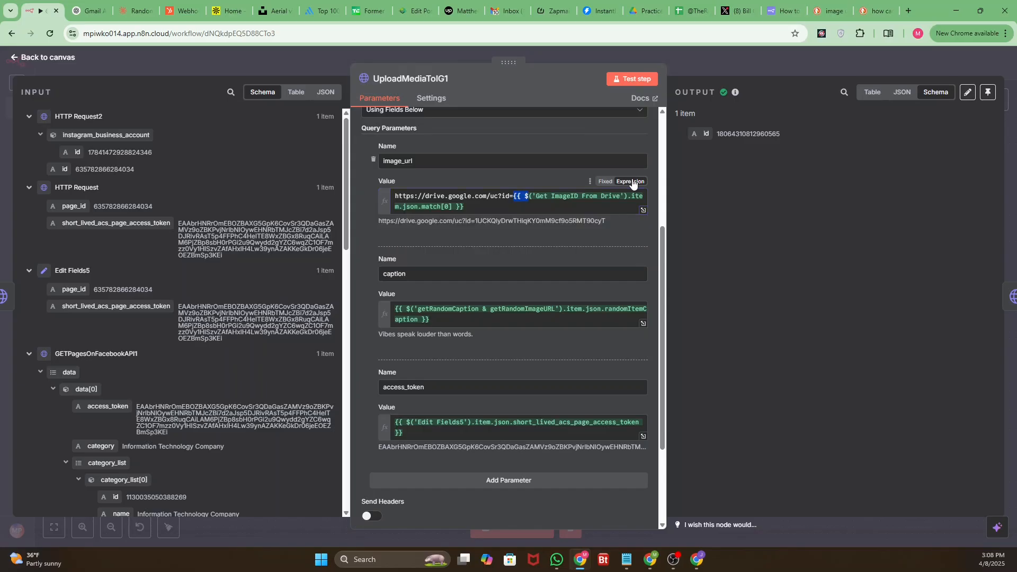
left_click(459, 199)
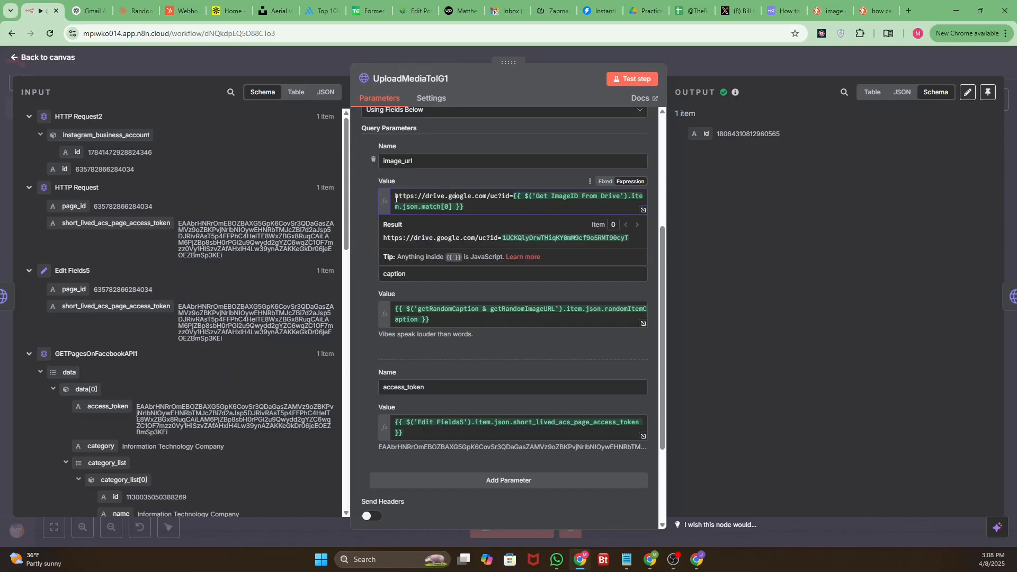
left_click(476, 206)
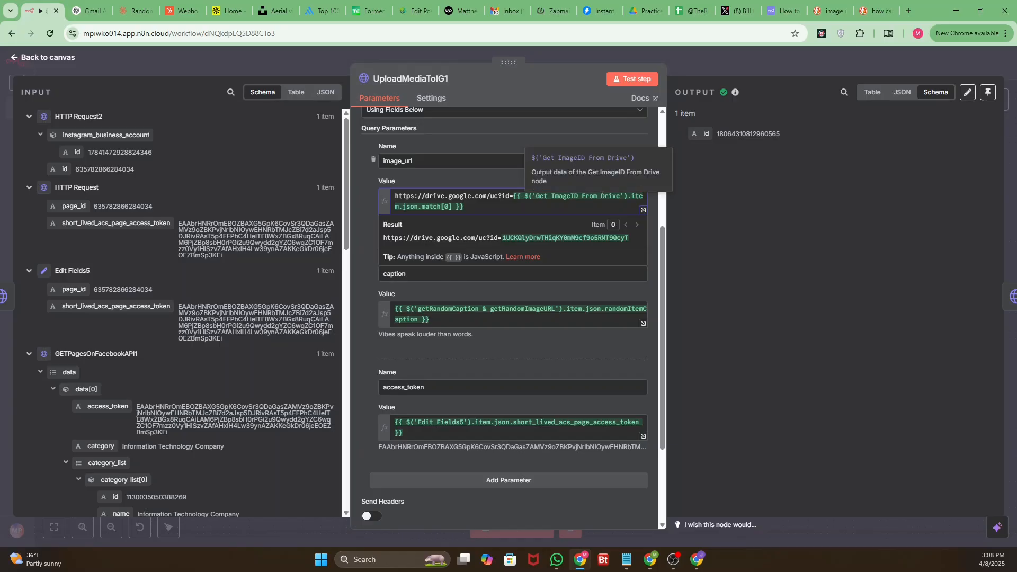
left_click(36, 57)
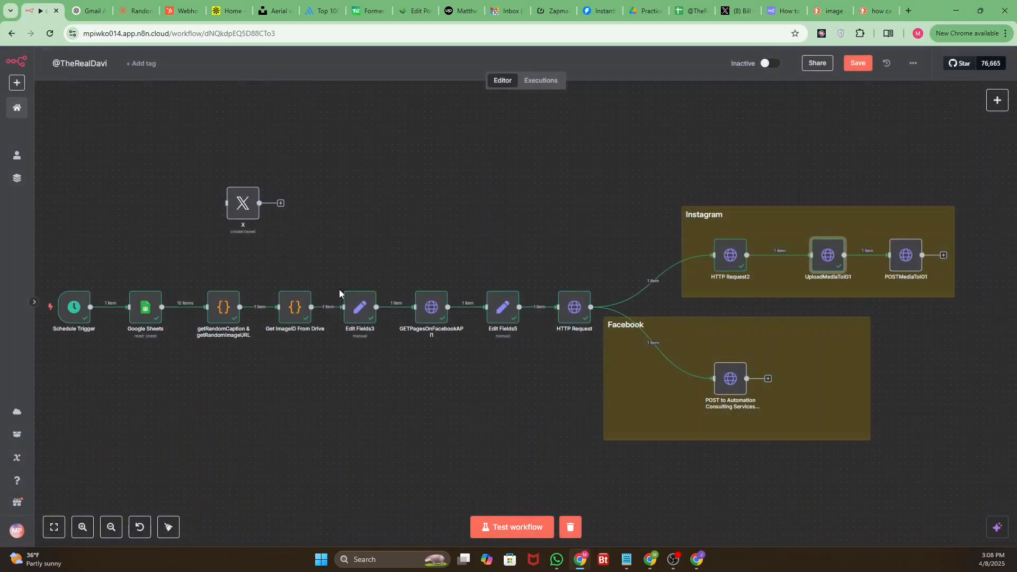
Review the extraction code and match output in the Get ImageID From Drive node and return to the canvas
double_click(296, 310)
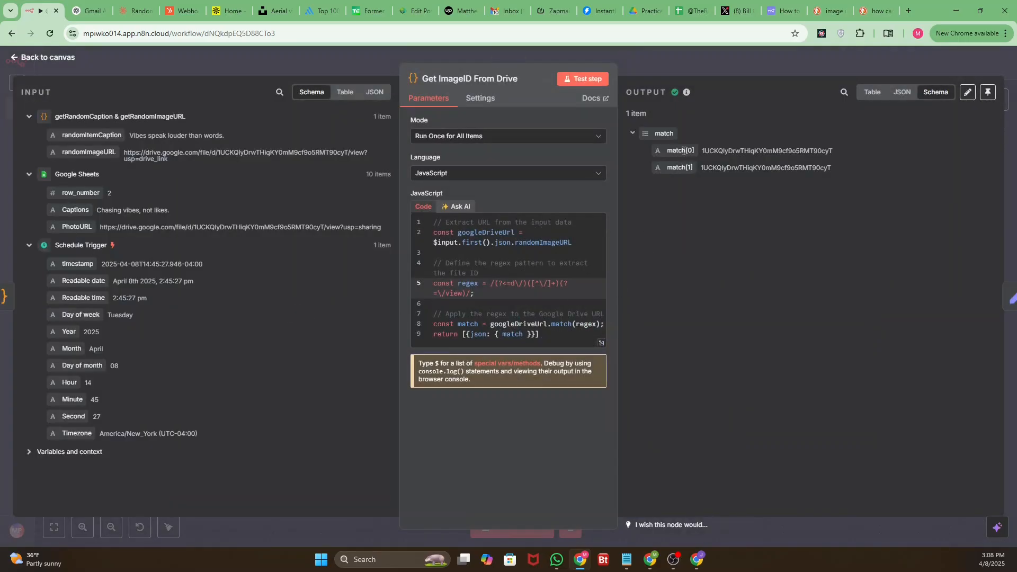
left_click_drag(434, 234, 572, 340)
left_click(552, 330)
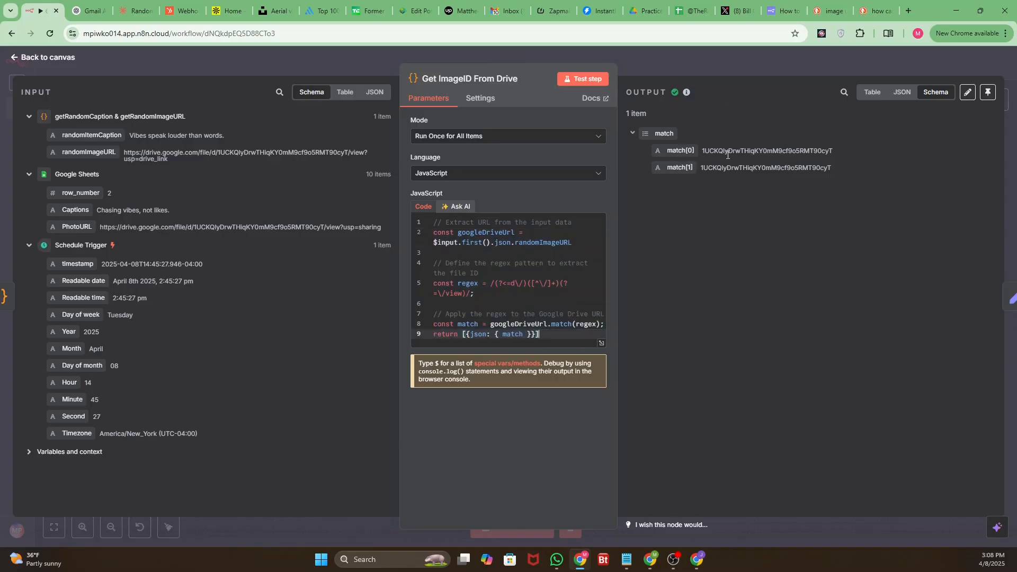
left_click(62, 58)
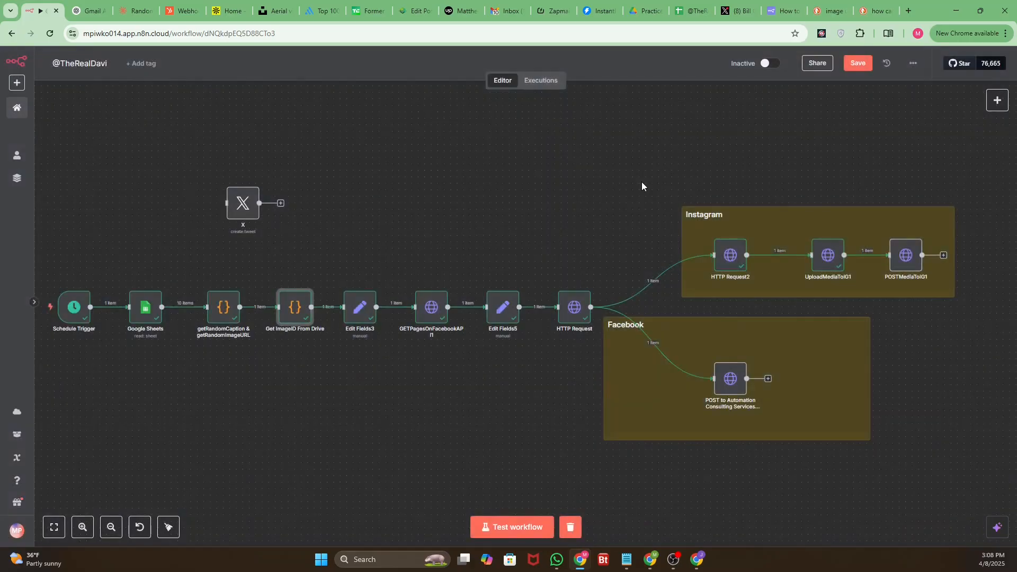
Review UploadMediaToIG1's request URL, image_url, caption and access_token parameters and close the node
double_click(820, 255)
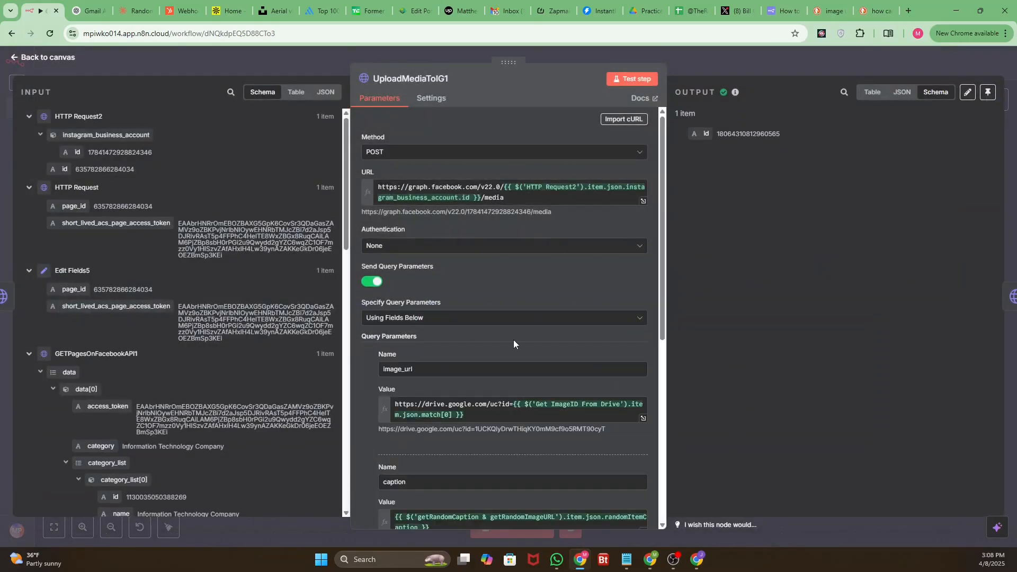
scroll(514, 339, "down", 6)
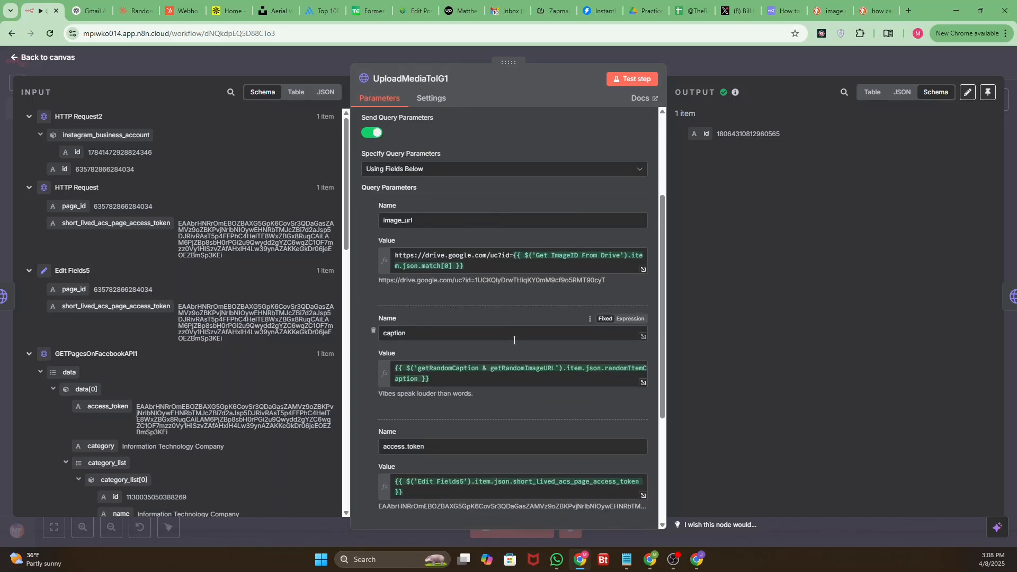
scroll(514, 340, "up", 6)
scroll(514, 340, "up", 1)
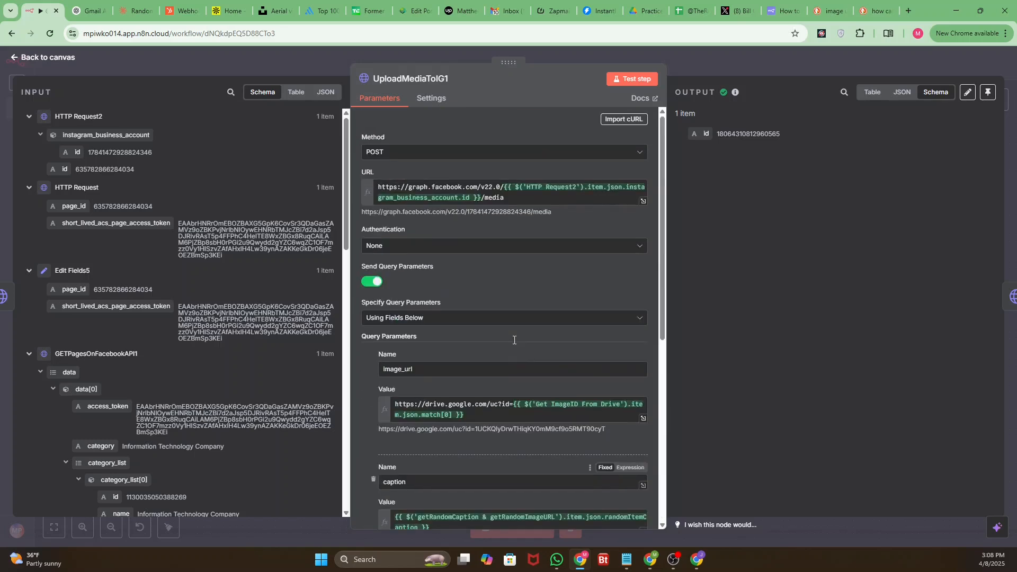
left_click(59, 59)
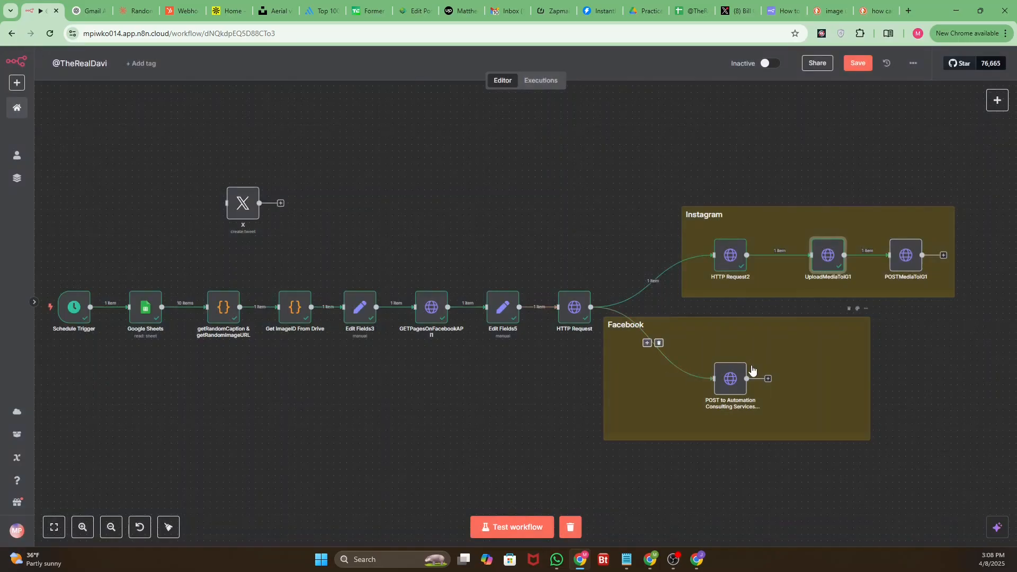
Line up the Facebook sticky note beneath the Instagram note and test the full workflow from the Schedule Trigger
left_click_drag(820, 374, 927, 381)
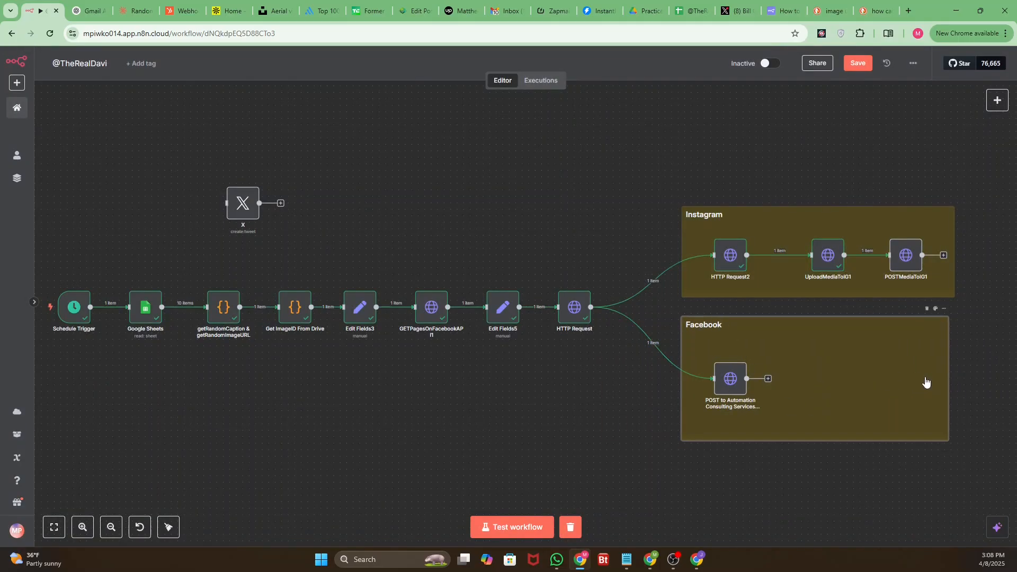
scroll(100, 317, "left", 5)
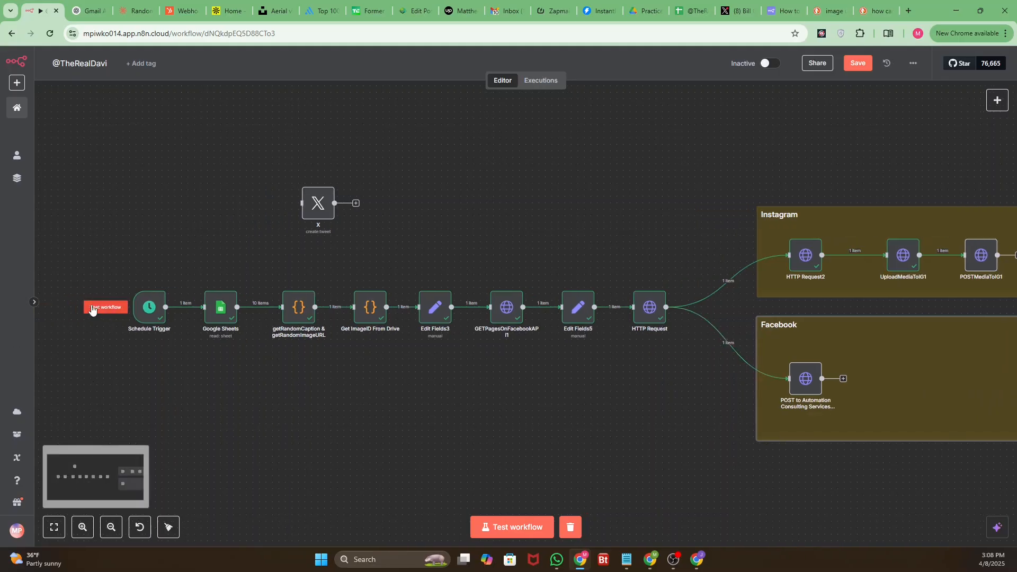
left_click(97, 307)
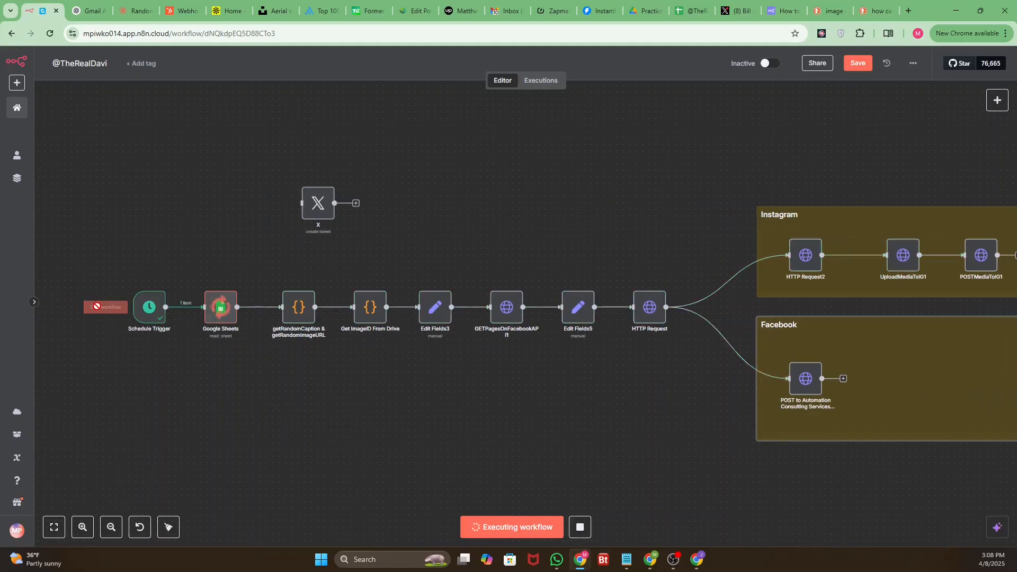
scroll(97, 306, "right", 5)
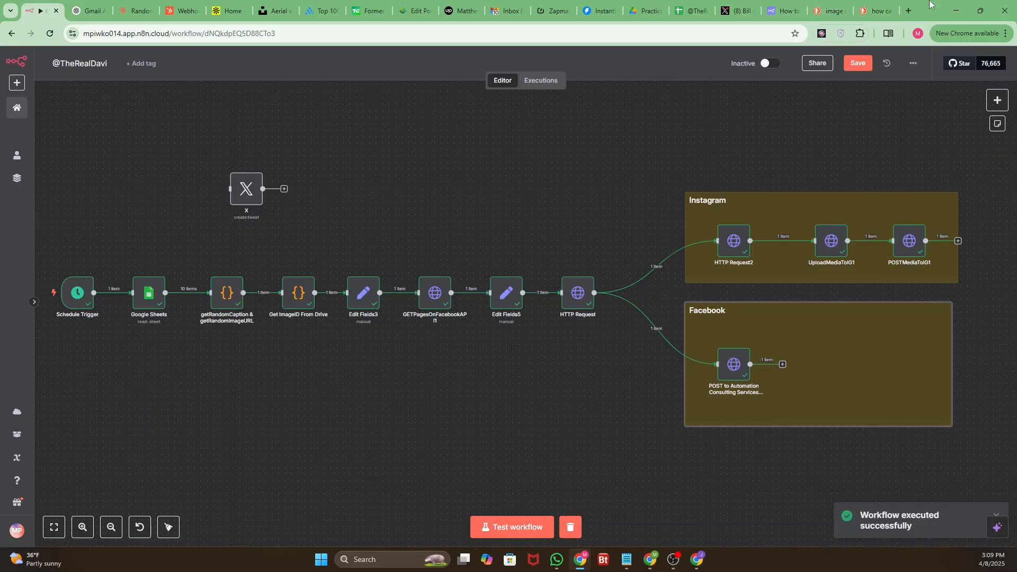
Open Instagram in a new browser tab and check the automation_consulting2 profile for new posts, reloading the page
left_click(901, 11)
type("instagram.com")
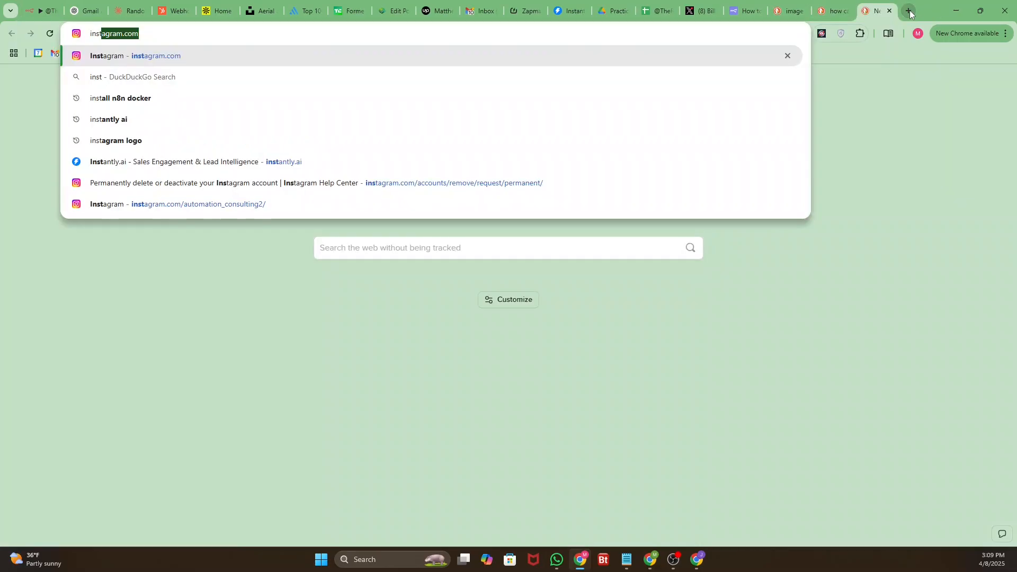
key("Return")
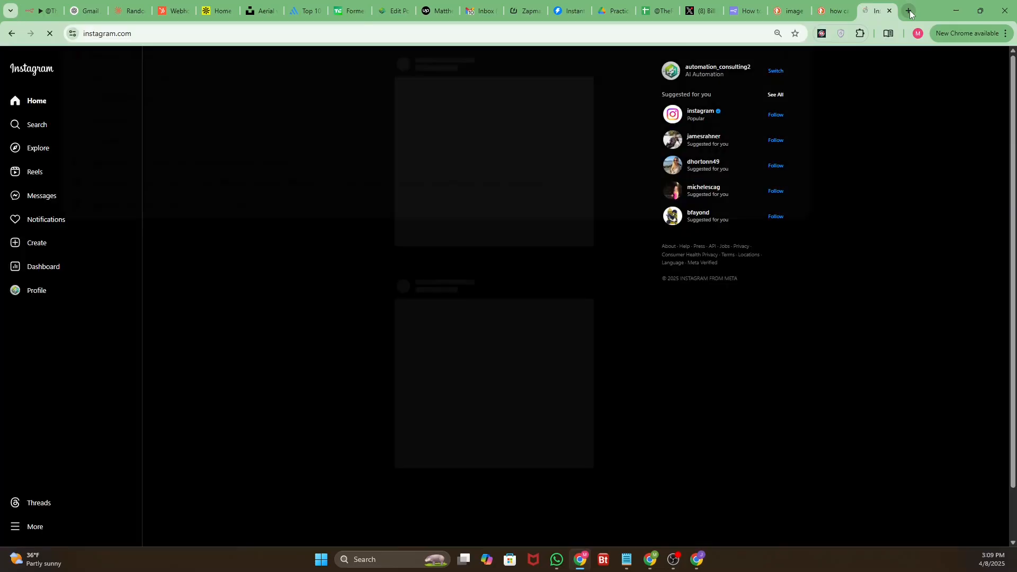
left_click(719, 70)
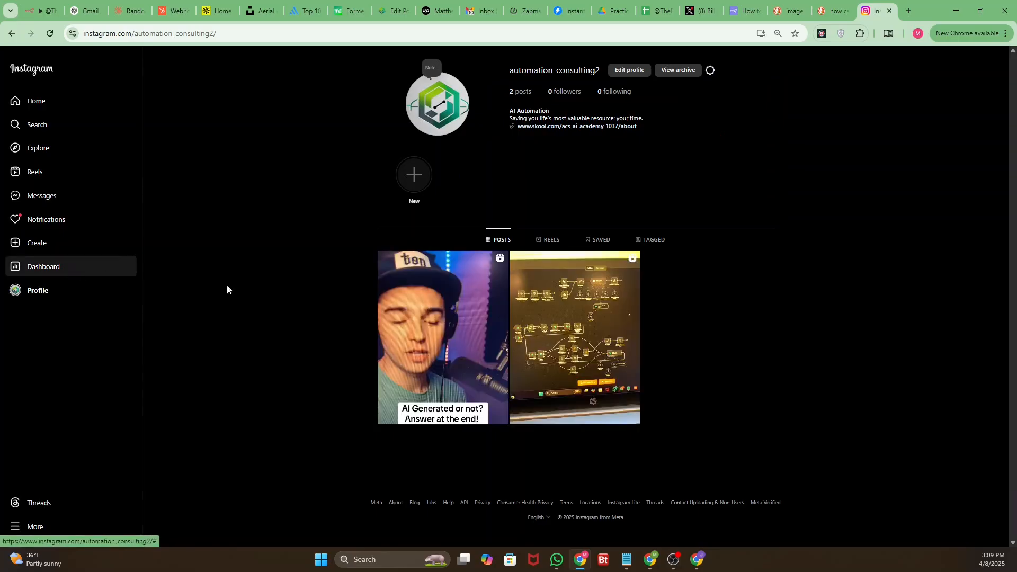
key("ctrl+r")
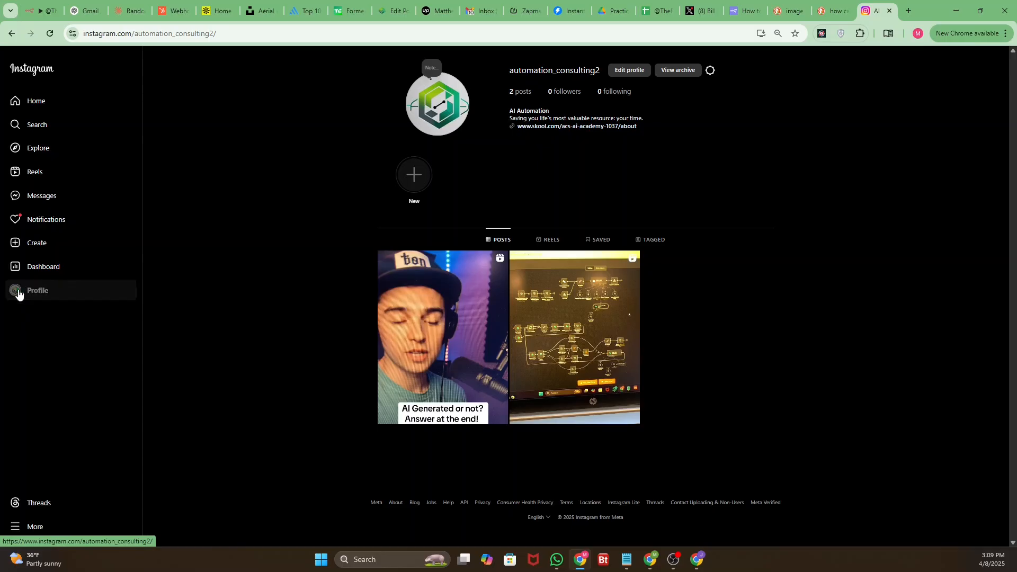
Switch Instagram to the automation_consulting_services account and open its profile
left_click(18, 528)
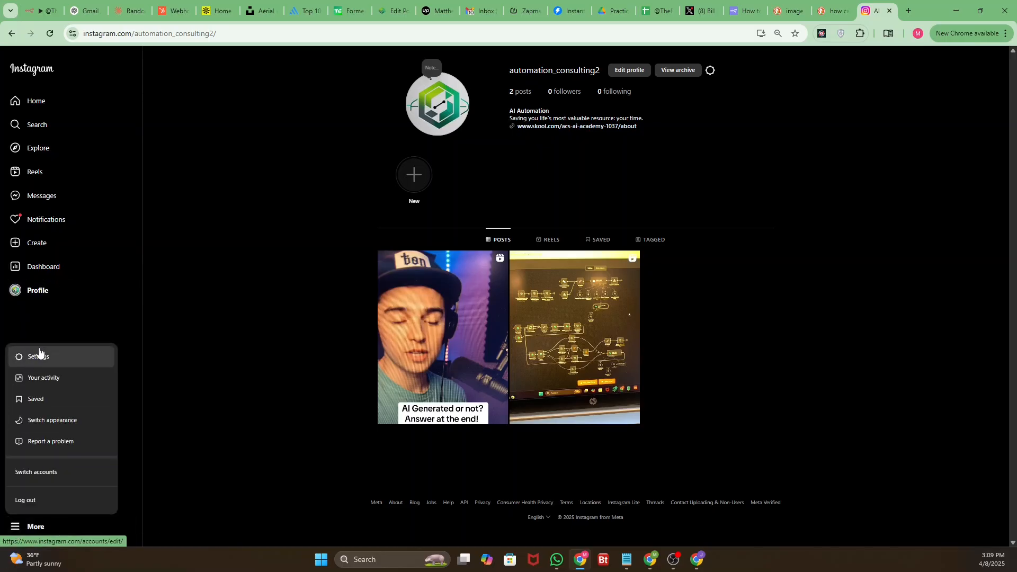
left_click(47, 472)
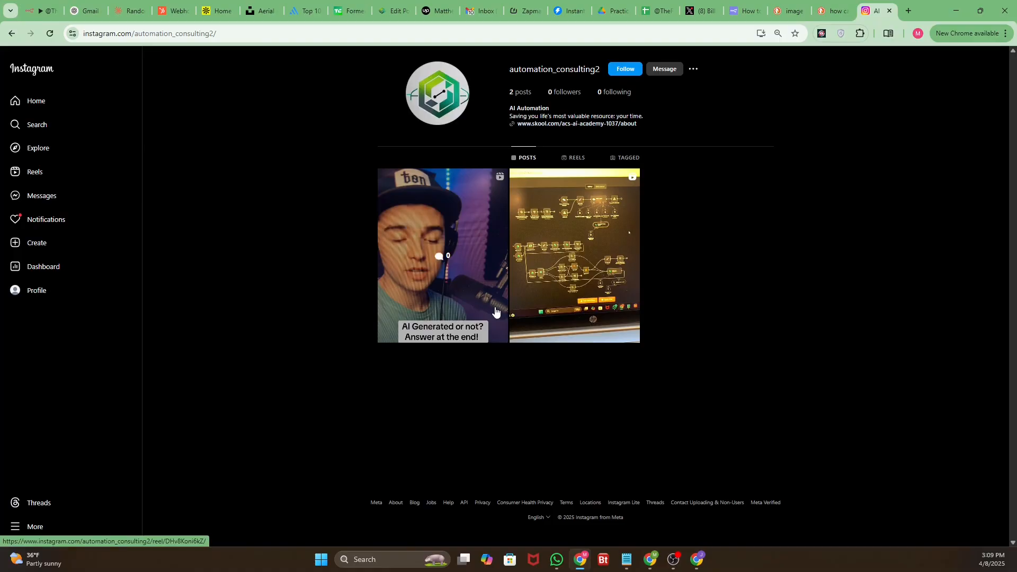
key("ctrl+r")
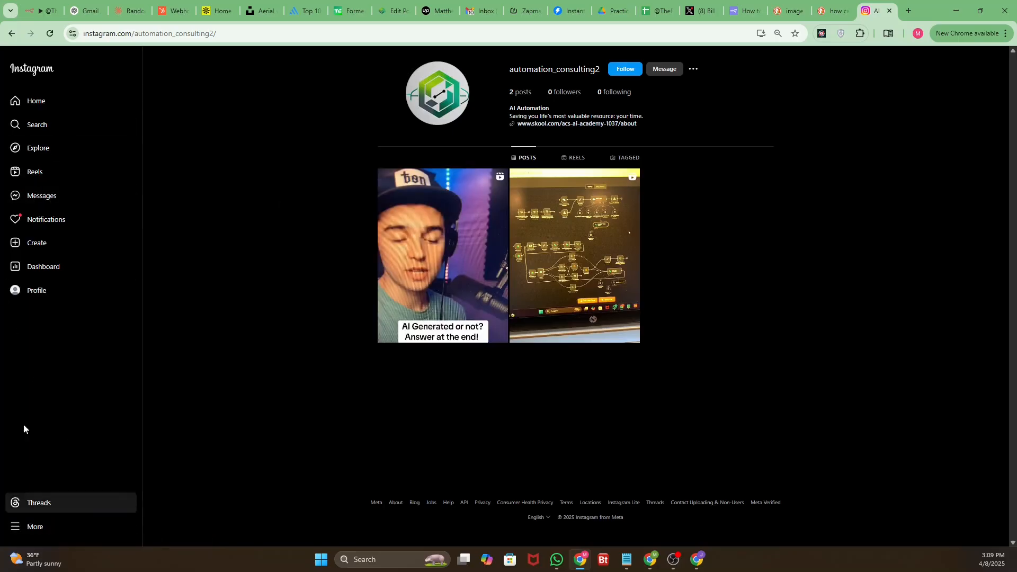
left_click(36, 291)
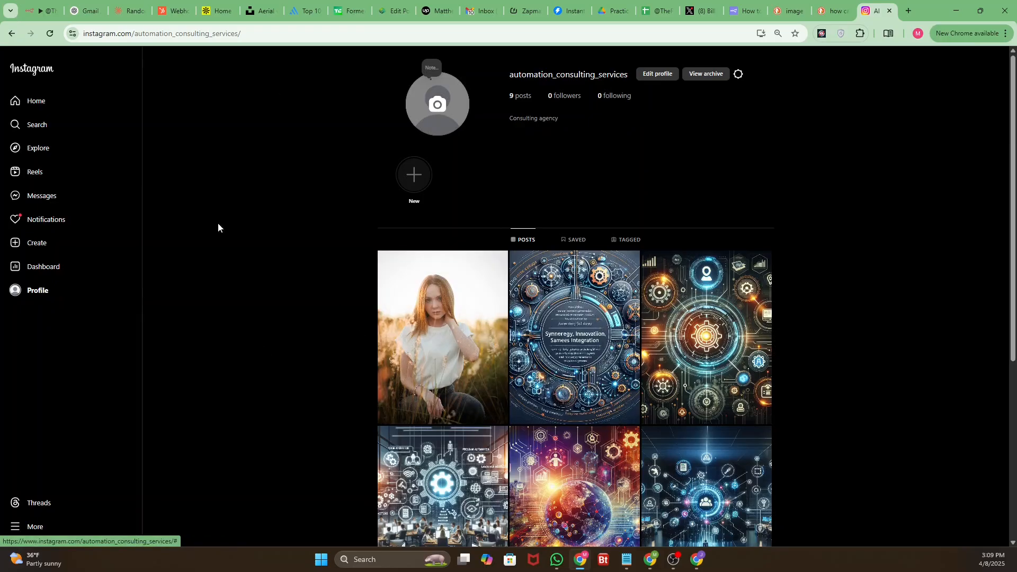
Check the photo and caption of the newest automation_consulting_services post, close it and look through the profile's other posts
left_click(423, 312)
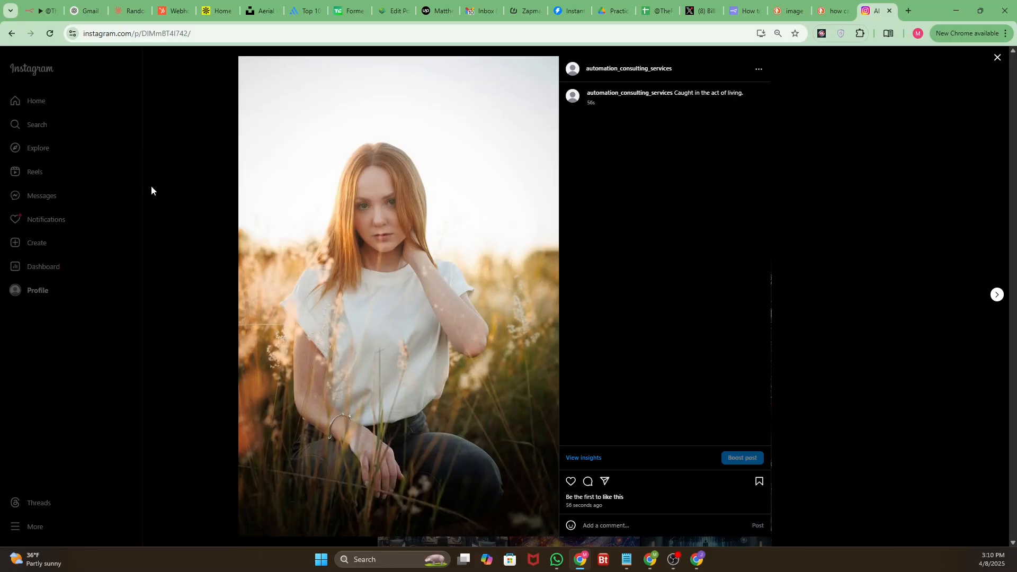
left_click(224, 158)
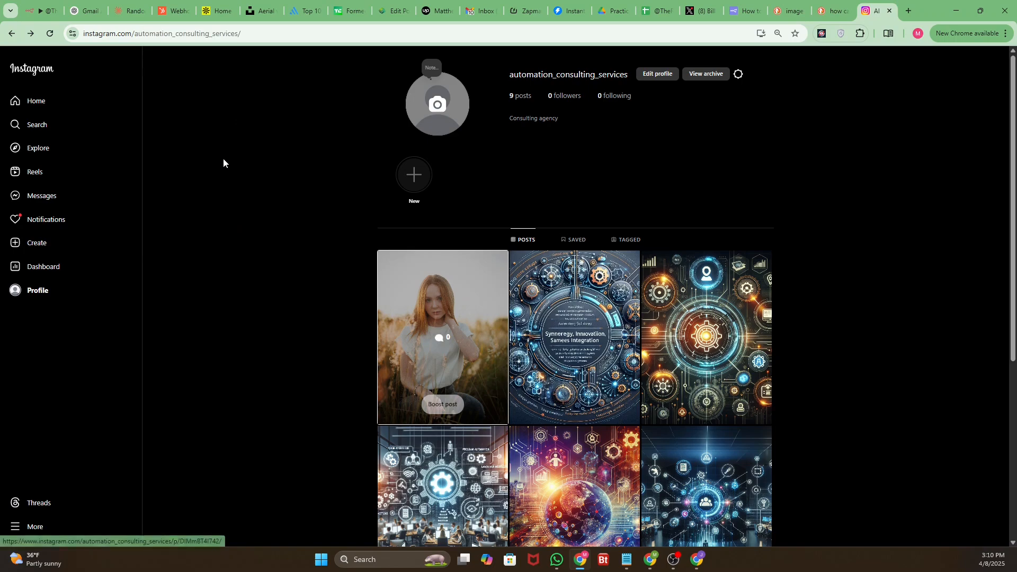
scroll(733, 337, "down", 4)
scroll(734, 337, "down", 3)
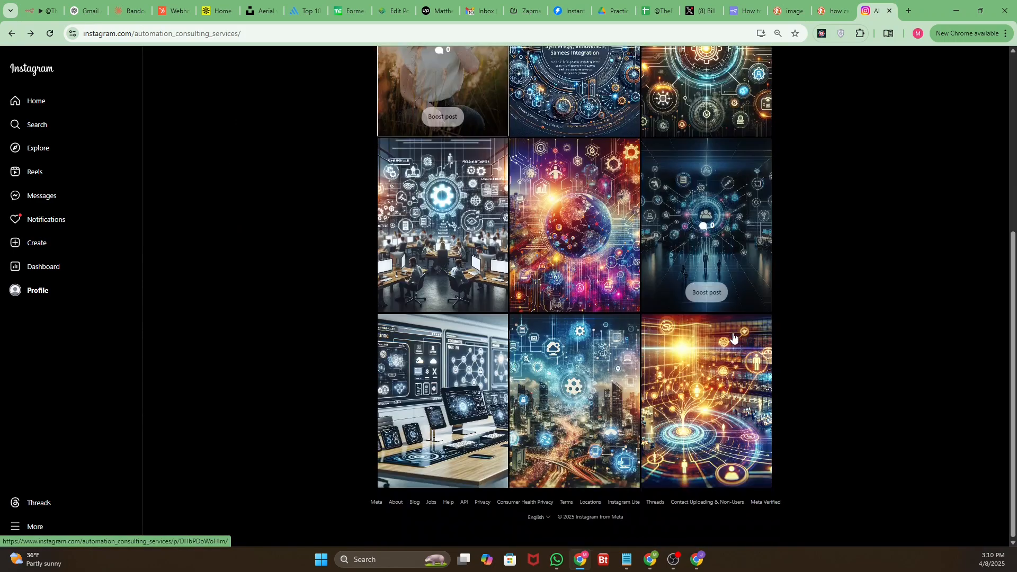
scroll(210, 118, "up", 10)
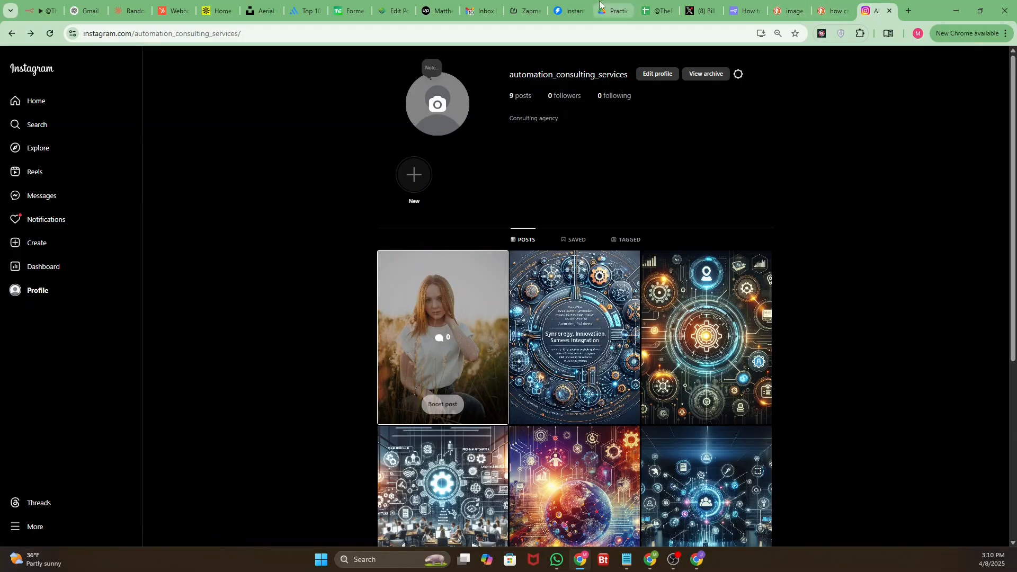
Compare the newest post's caption on the Automation Consulting Services Facebook page with the caption of the Instagram post
left_click(31, 12)
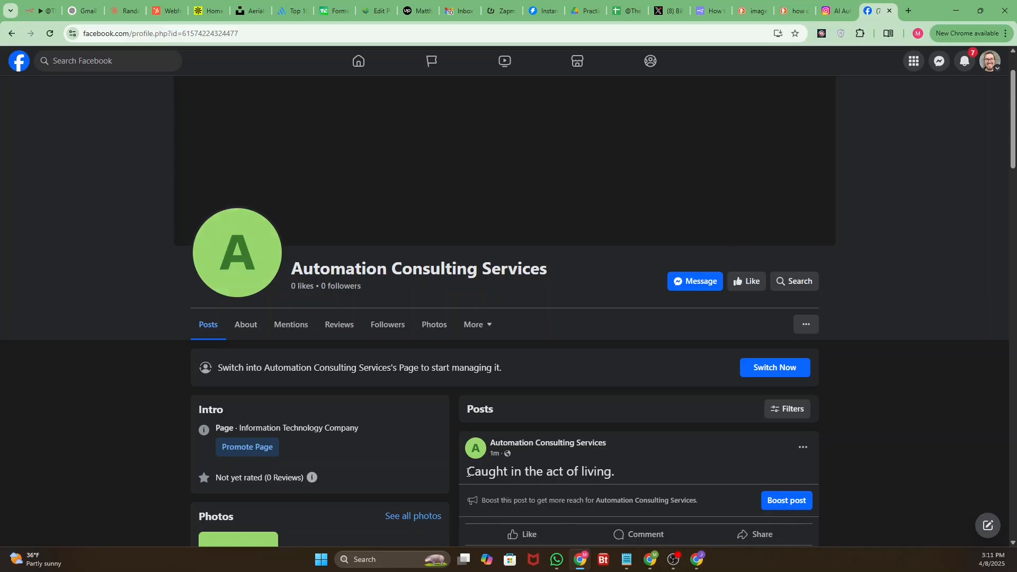
left_click_drag(467, 472, 623, 472)
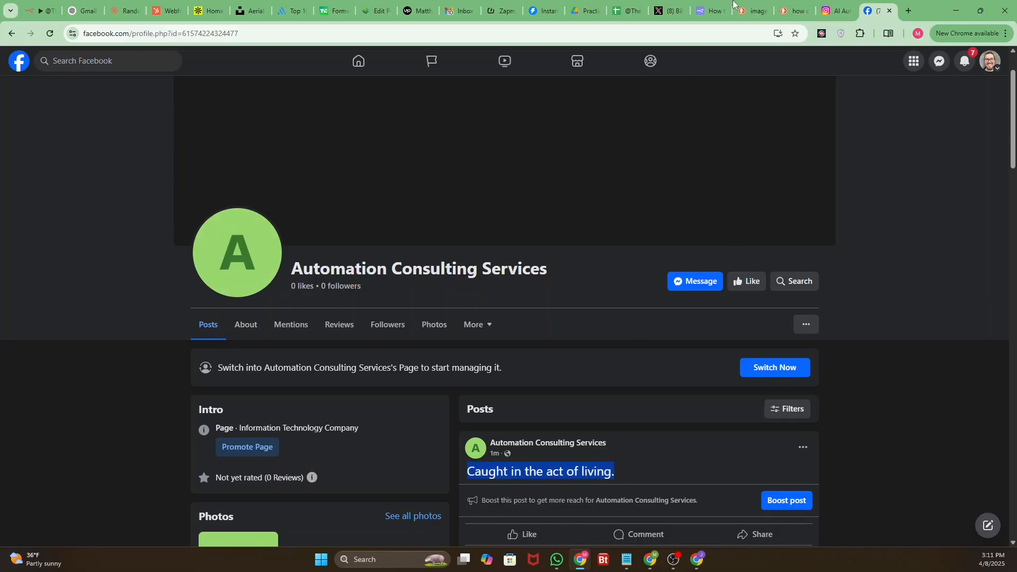
left_click(835, 12)
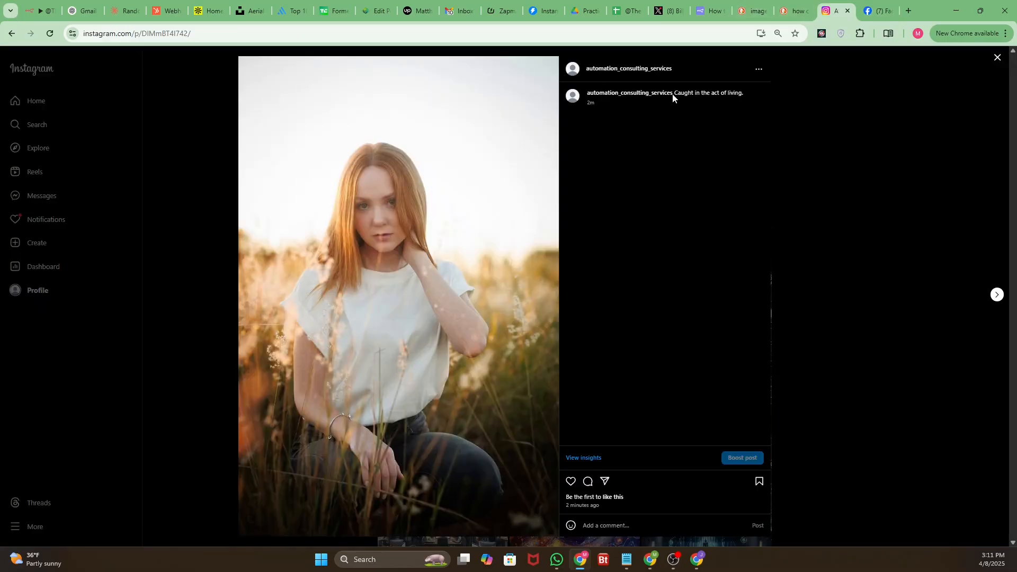
left_click_drag(674, 93, 761, 92)
left_click(761, 92)
left_click(623, 11)
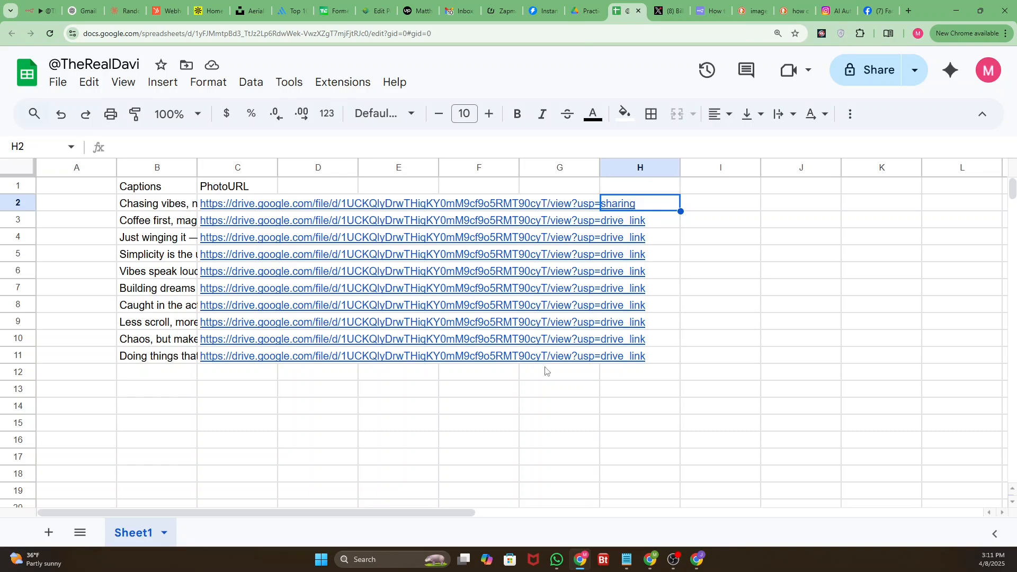
left_click(262, 378)
left_click(248, 207)
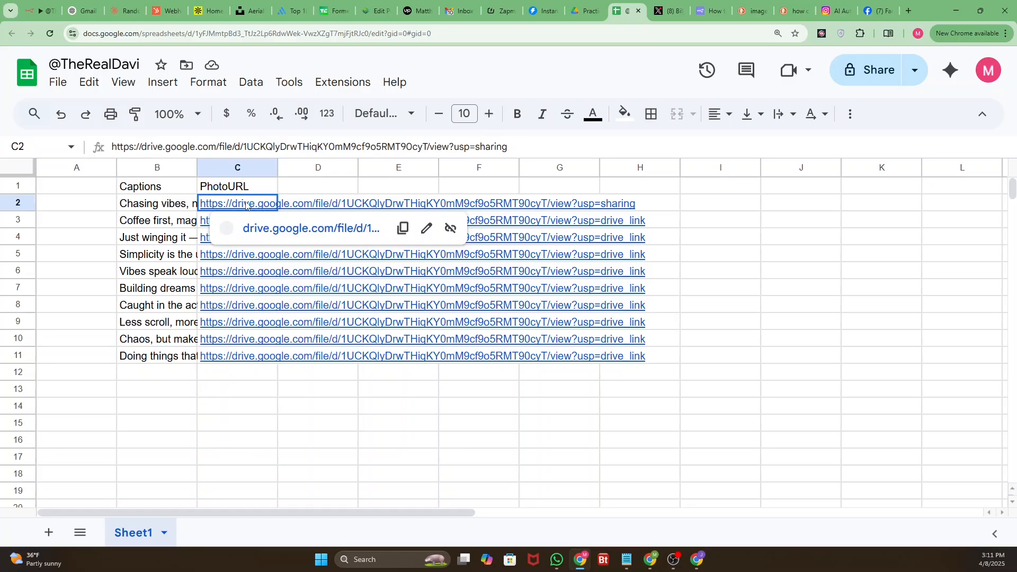
left_click(343, 192)
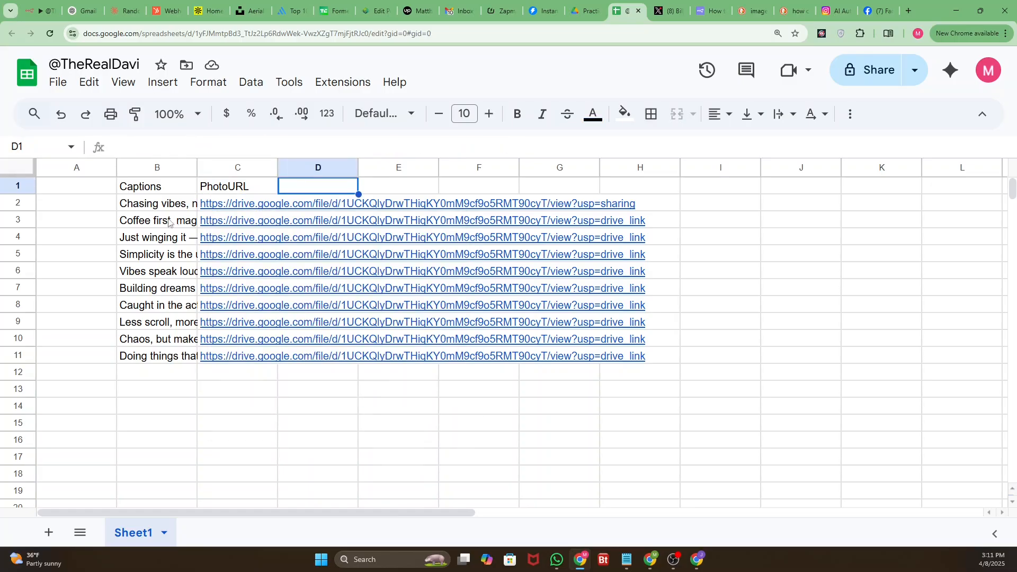
Highlight the captions and photo links in B2:C11, check the Captions header and select the first caption in B2
left_click(152, 208)
key("shift+Down")
key("shift+Down")
key("shift+Down")
key("shift+Down")
key("shift+Down")
key("shift+Down")
key("shift+Down")
key("shift+Down")
key("shift+Down")
key("shift+Down")
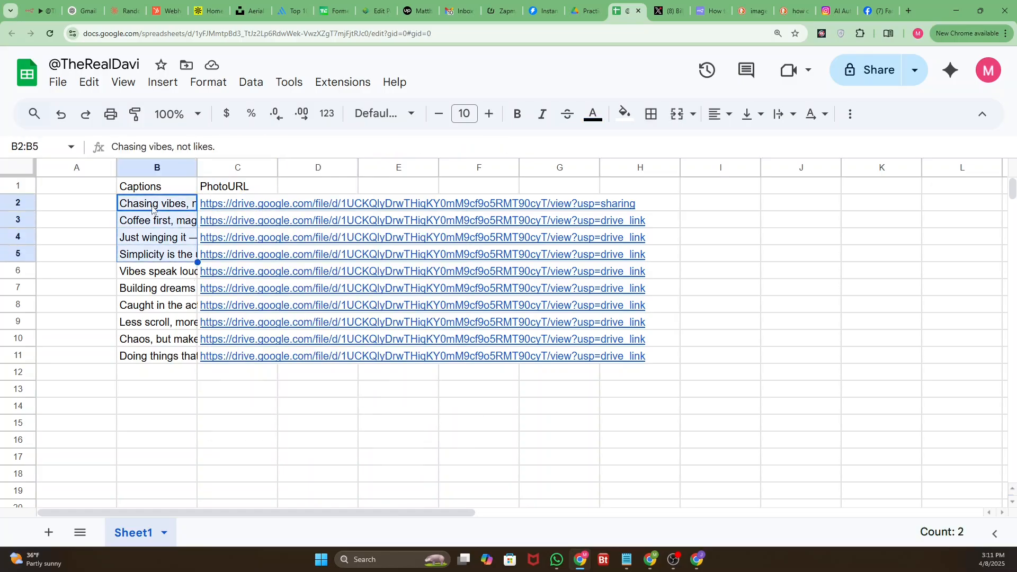
key("shift+Up")
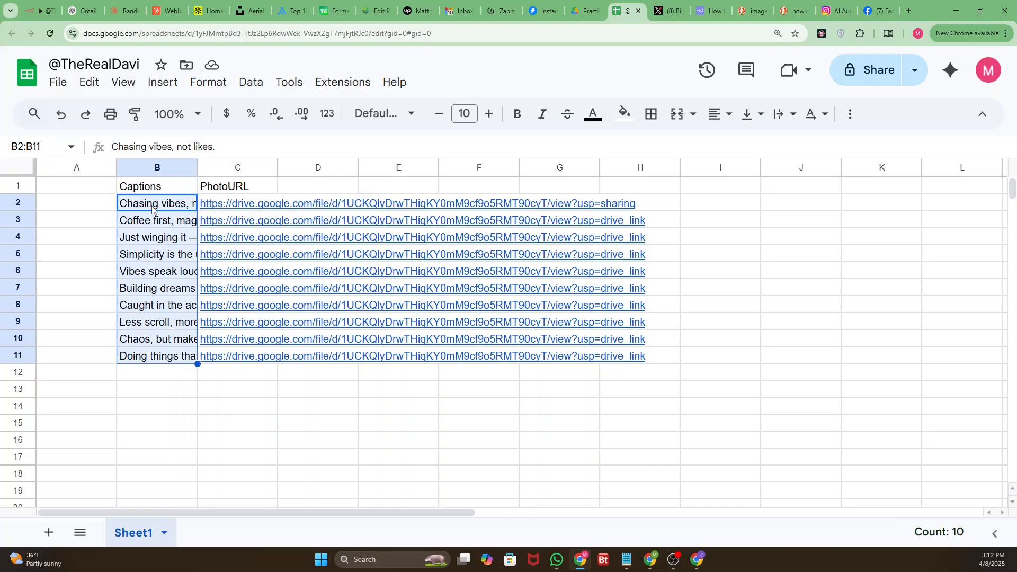
key("shift+Right")
key("shift+Left")
key("shift+Down")
key("shift+Up")
key("shift+Right")
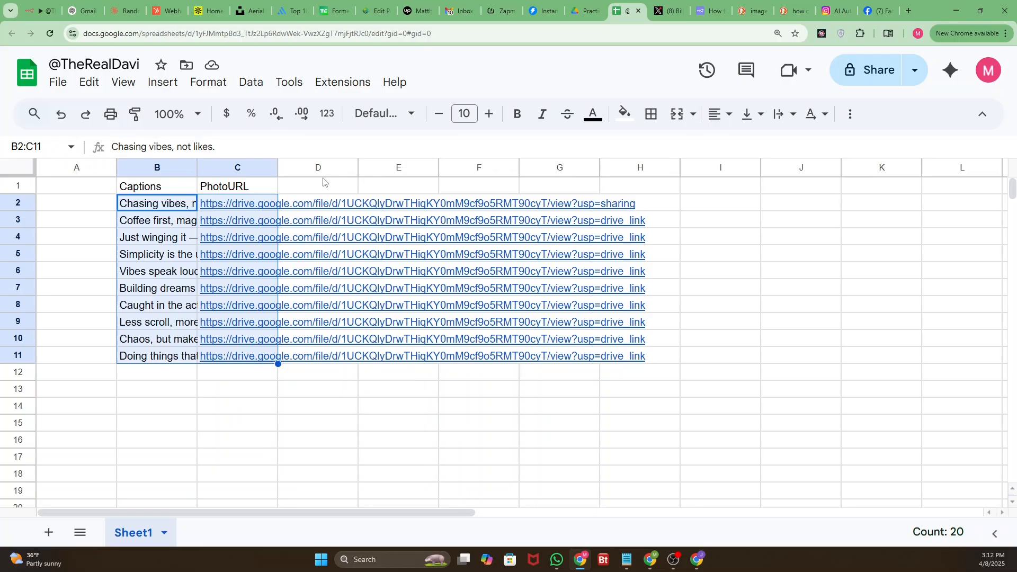
left_click(156, 189)
left_click(173, 208)
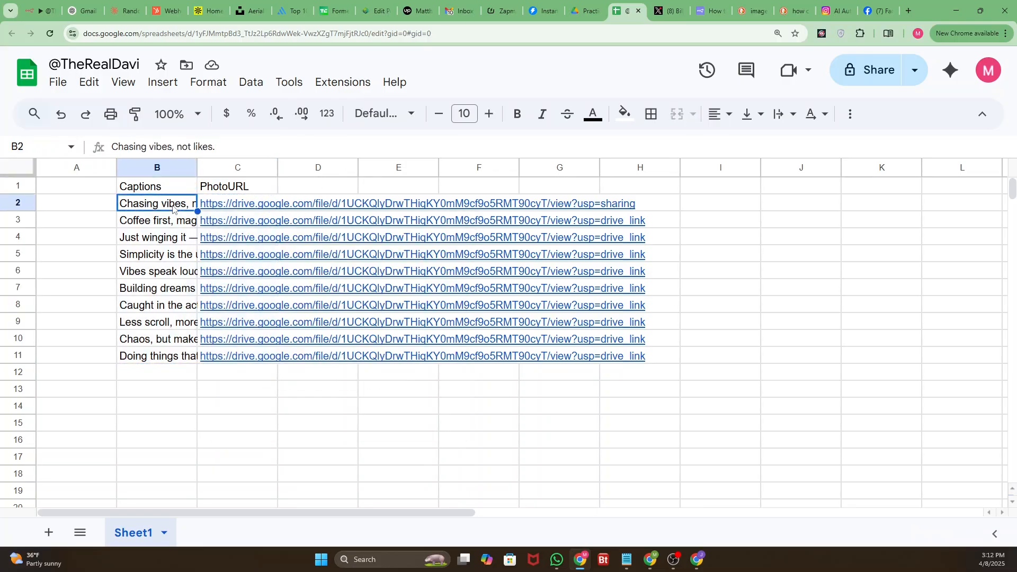
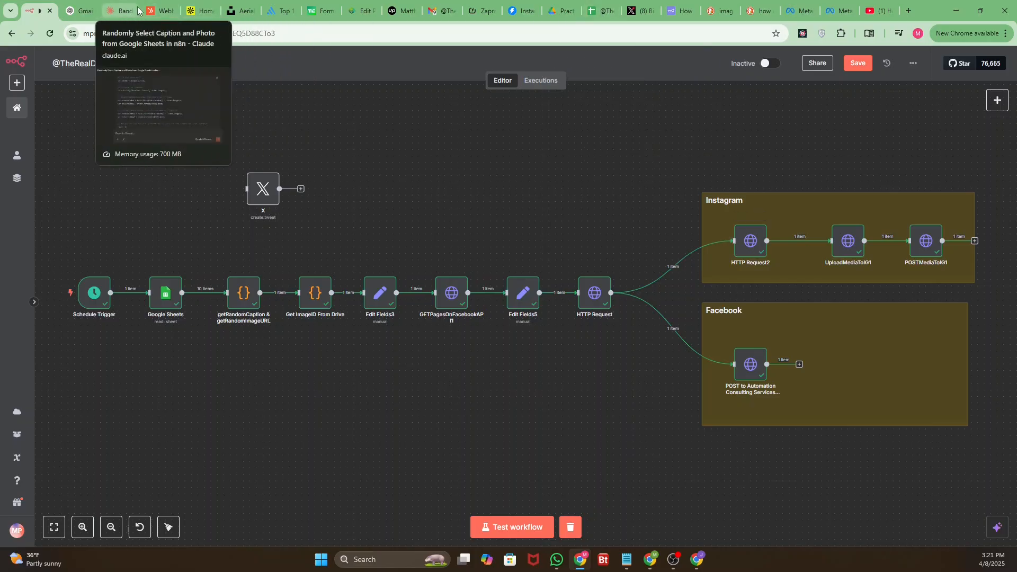
Switch to Gmail and reread the YouTube reply requesting scheduled posts with random photos and captions, highlighting the caption and posting requirements
left_click(433, 13)
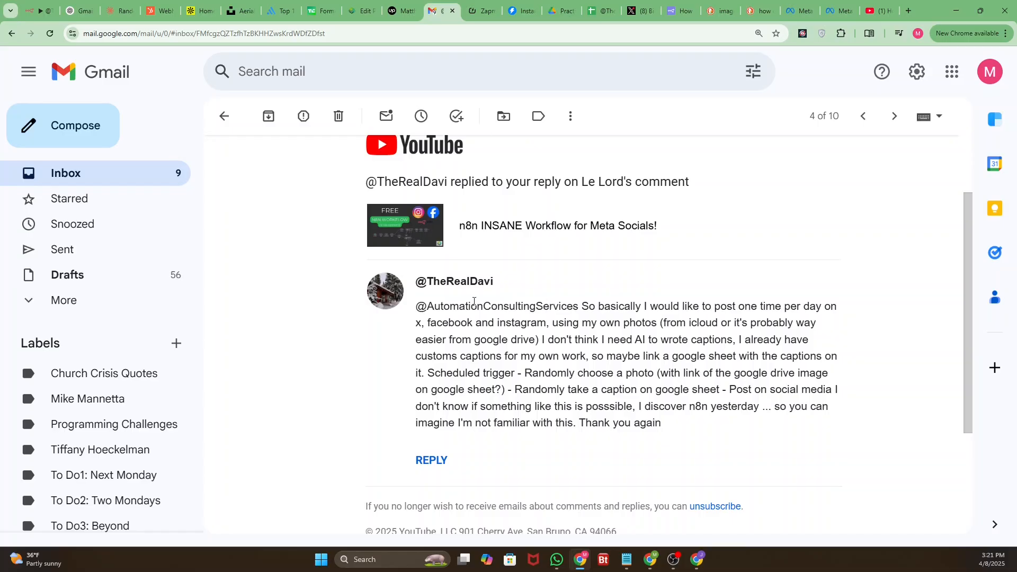
left_click_drag(416, 307, 680, 424)
left_click(679, 425)
left_click_drag(513, 390, 679, 425)
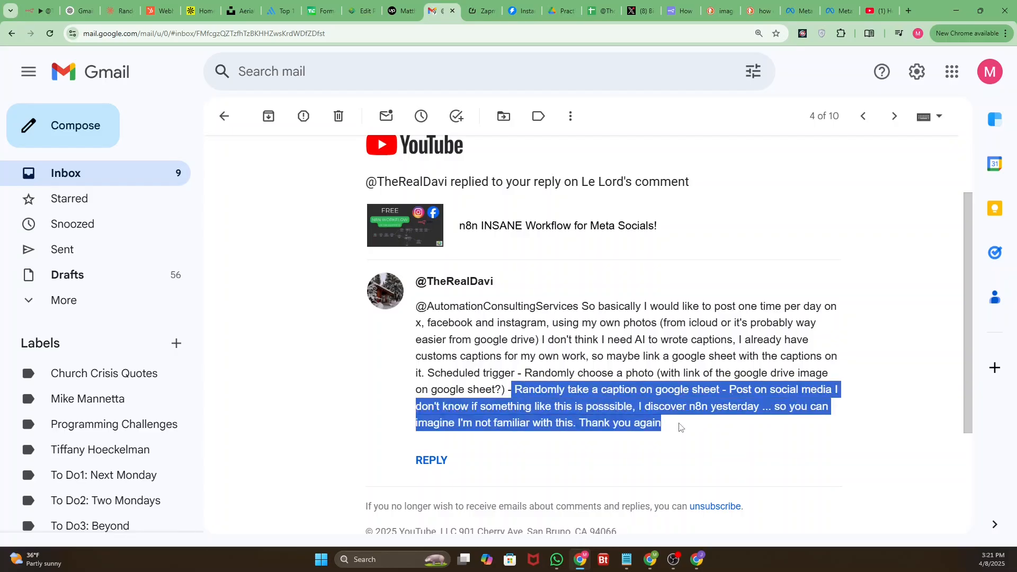
left_click(680, 428)
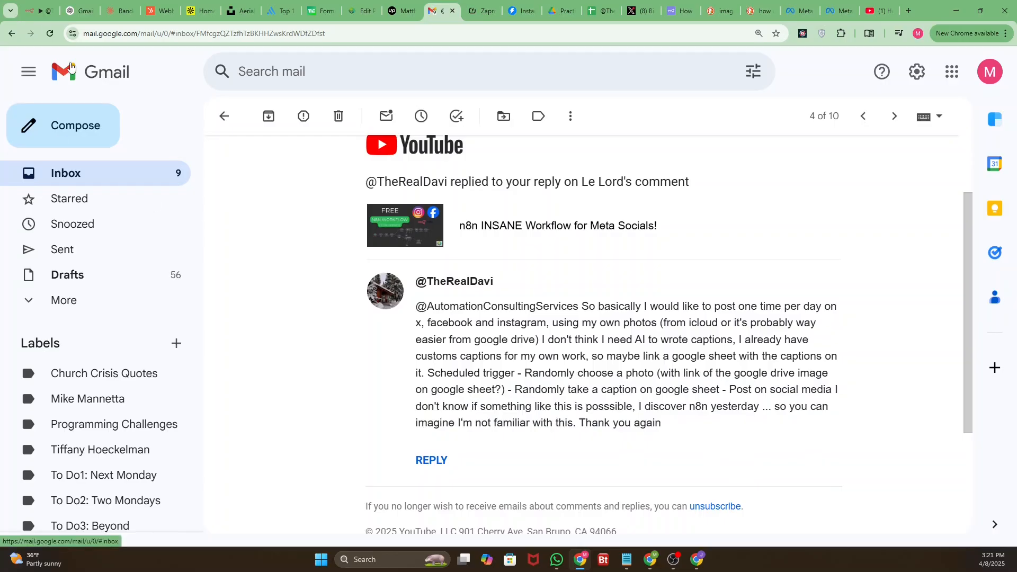
Return to the n8n workflow, move the X node above the Instagram group and connect the last shared HTTP Request node to it
left_click(34, 12)
left_click_drag(264, 188, 773, 136)
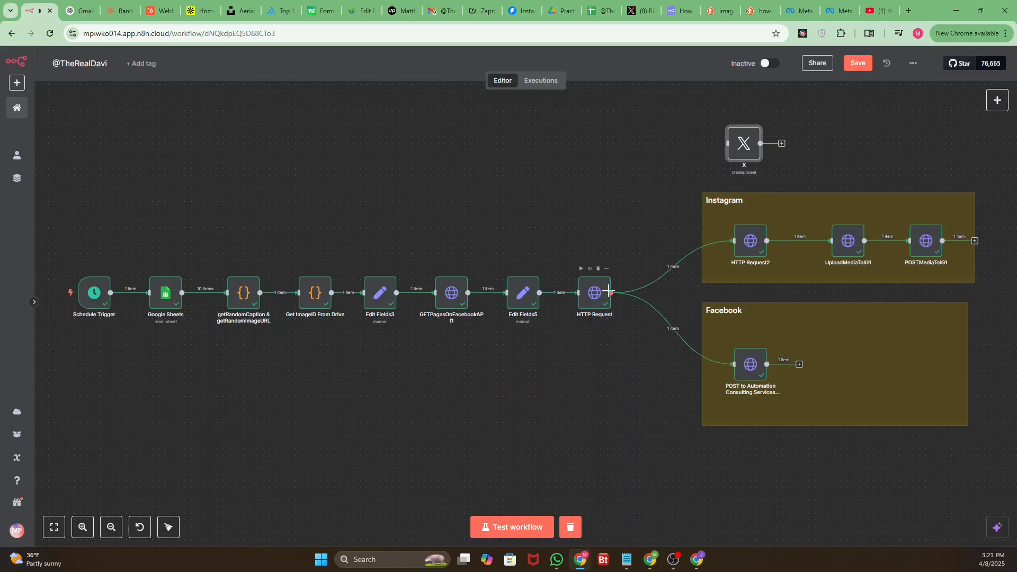
left_click_drag(611, 293, 730, 144)
Add a sticky note around the X node, size it to match the Instagram group and title it "Twitter" as a level-two heading
key("shift+s")
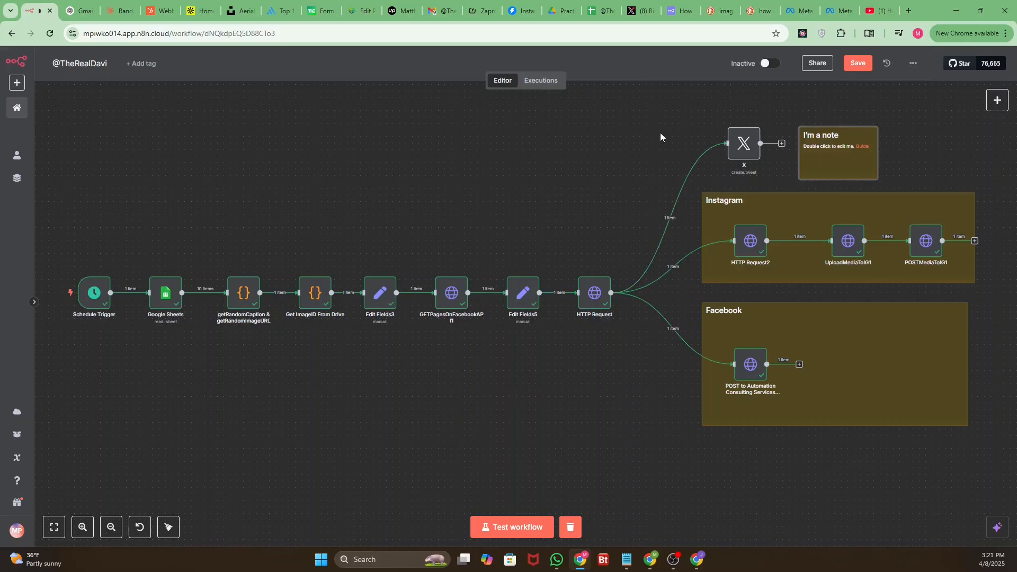
left_click_drag(836, 165, 966, 177)
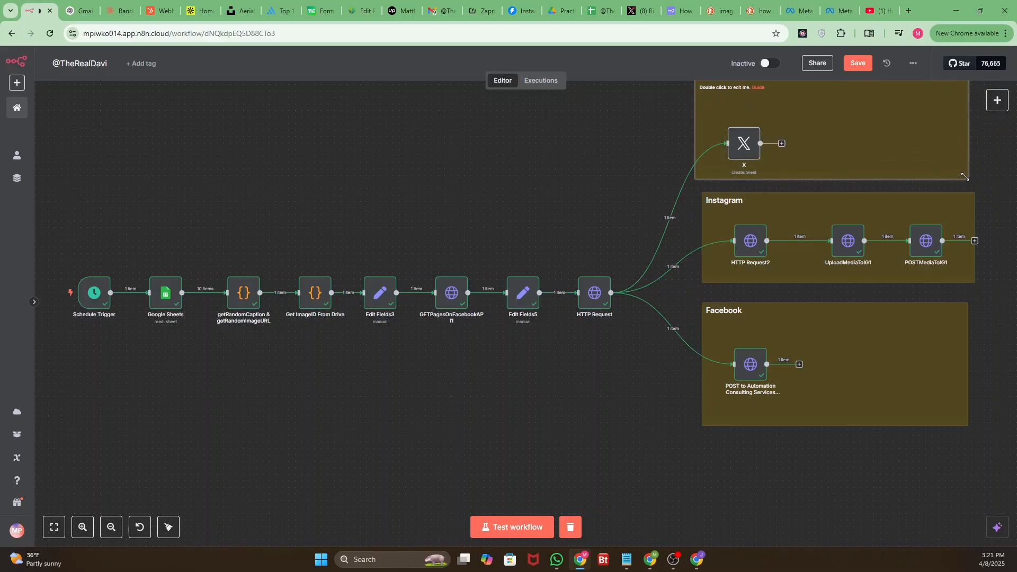
scroll(845, 154, "up", 2)
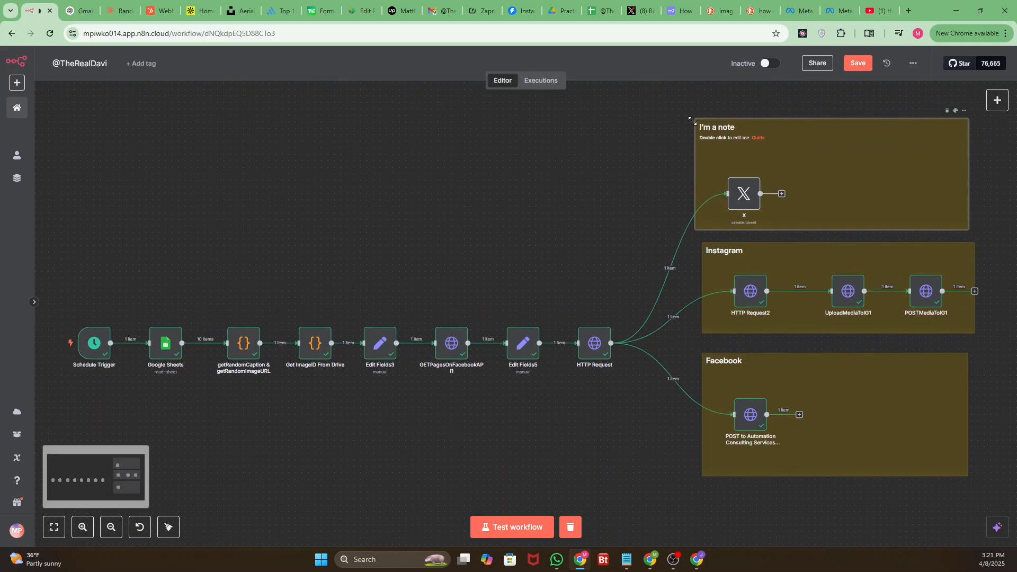
left_click_drag(691, 121, 700, 157)
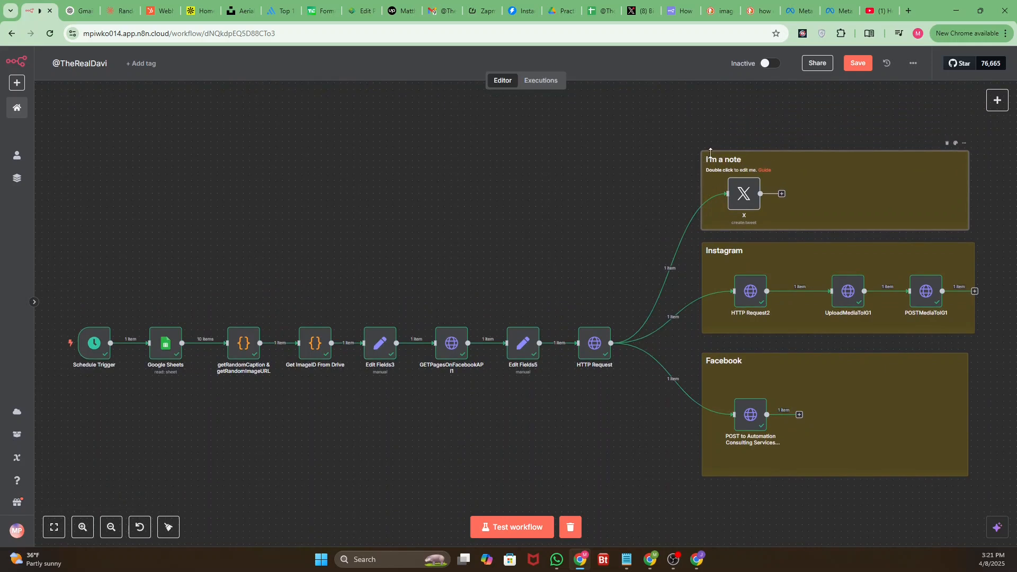
double_click(719, 161)
key("ctrl+a")
type("##")
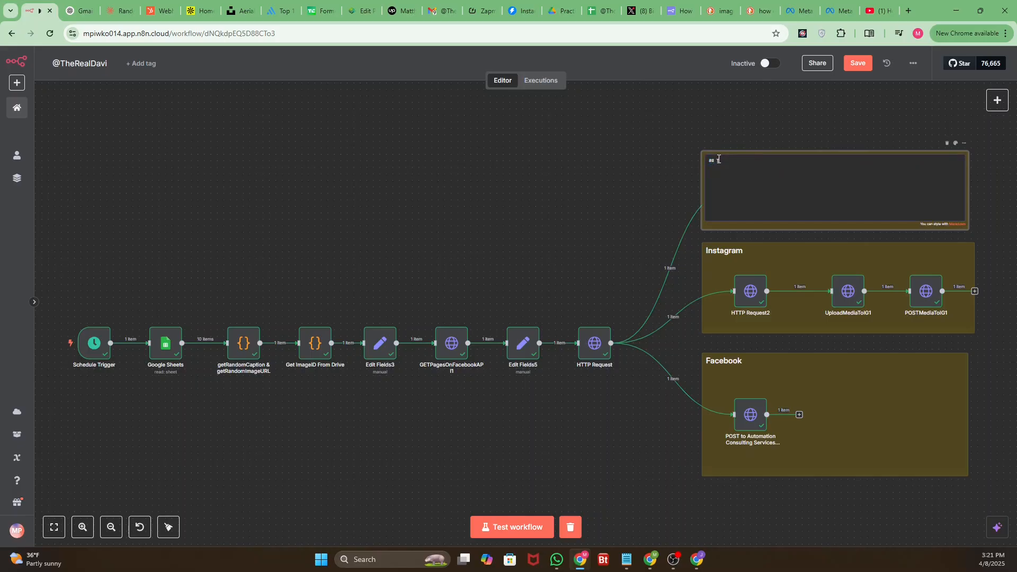
left_click(605, 187)
Open the X node and examine its Text, Resource and Operation settings, including the available tweet operations
left_click(743, 199)
double_click(742, 199)
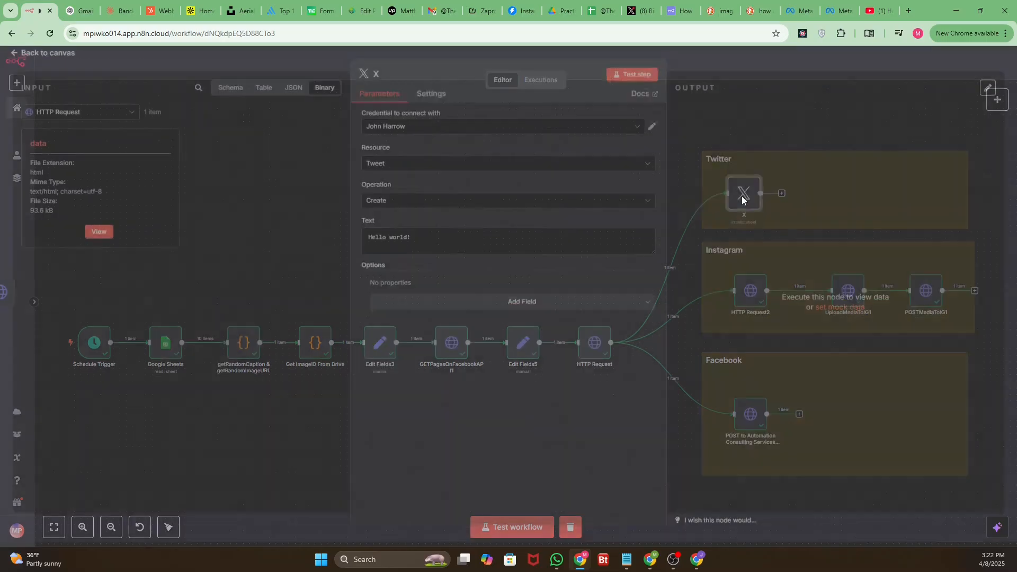
triple_click(422, 247)
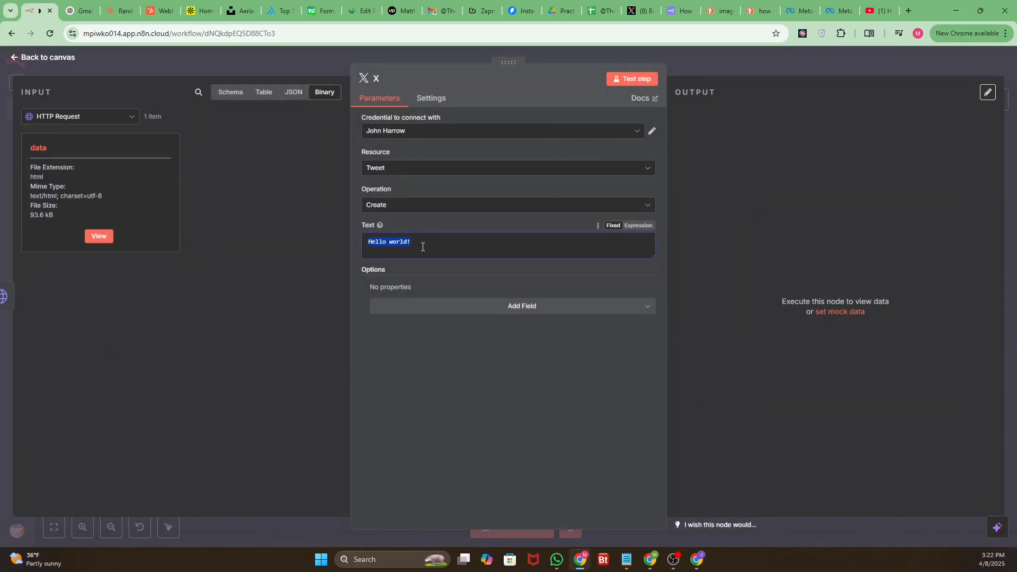
left_click(423, 209)
left_click(429, 191)
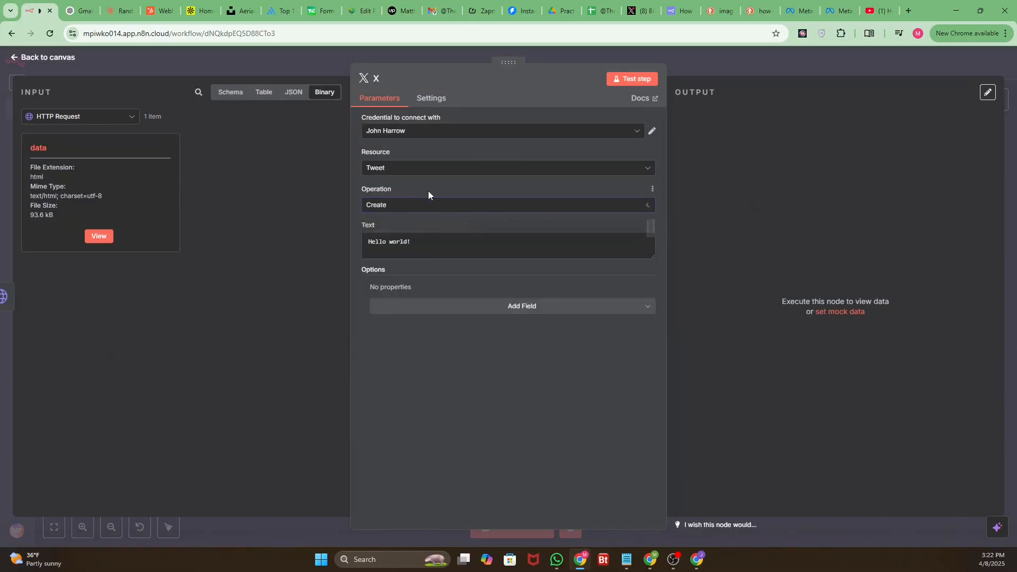
left_click(406, 172)
left_click(406, 170)
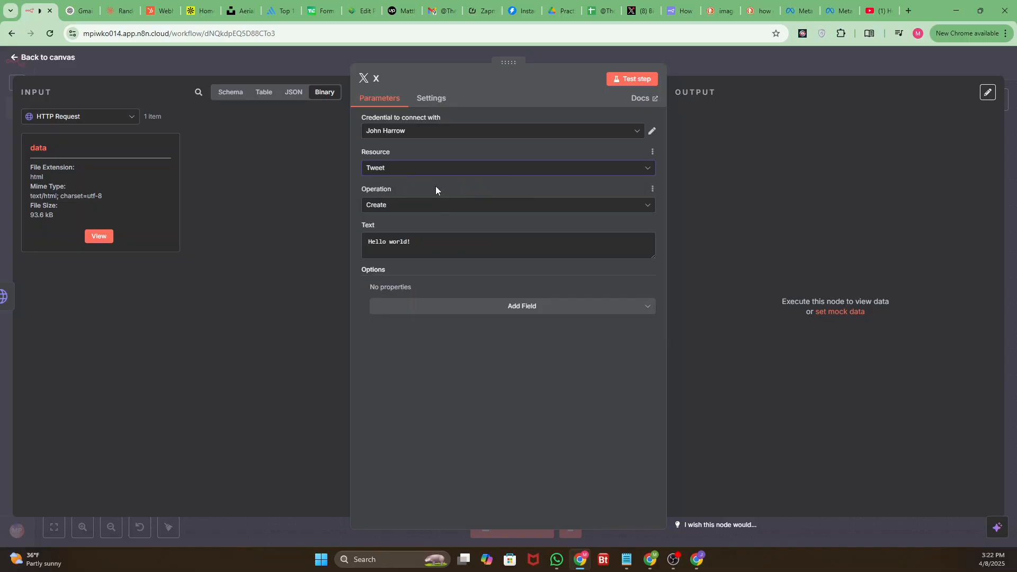
left_click(431, 248)
key("ctrl+a")
left_click(441, 221)
left_click(417, 206)
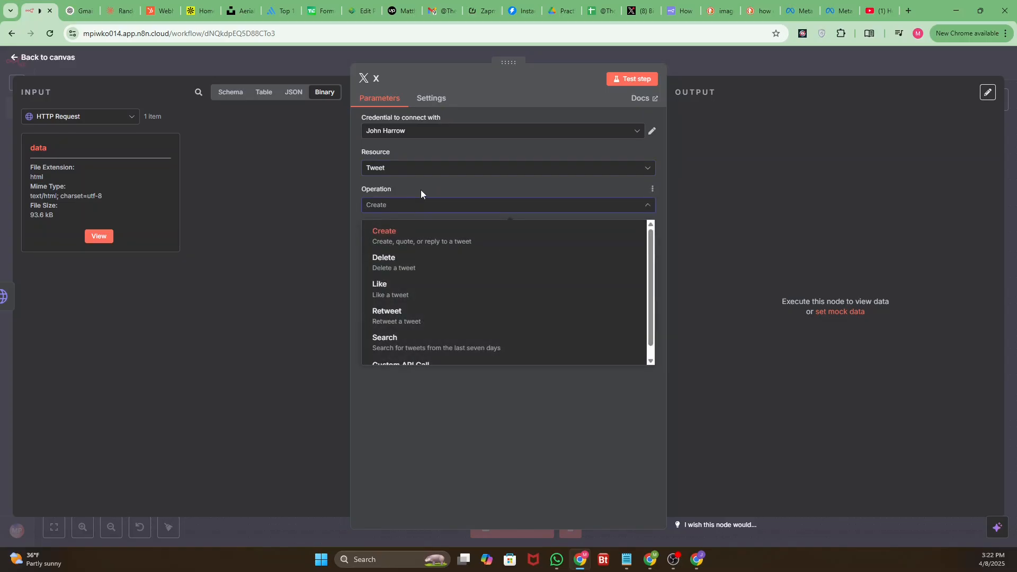
left_click(424, 190)
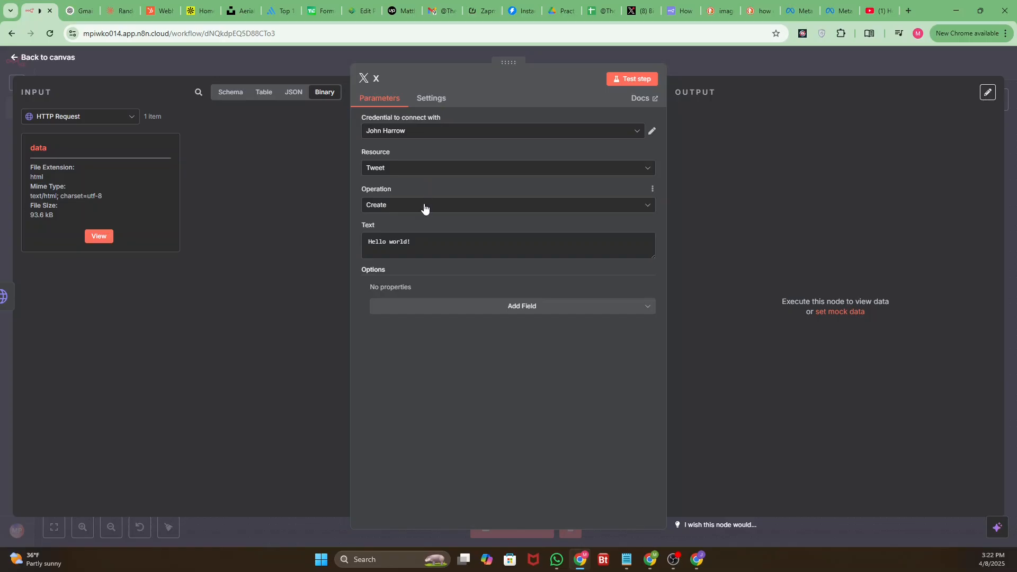
Replace the tweet's "Hello world!" text with the randomItemCaption field from the getRandomCaption & getRandomImageURL node
left_click(437, 240)
key("ctrl+a")
key("BackSpace")
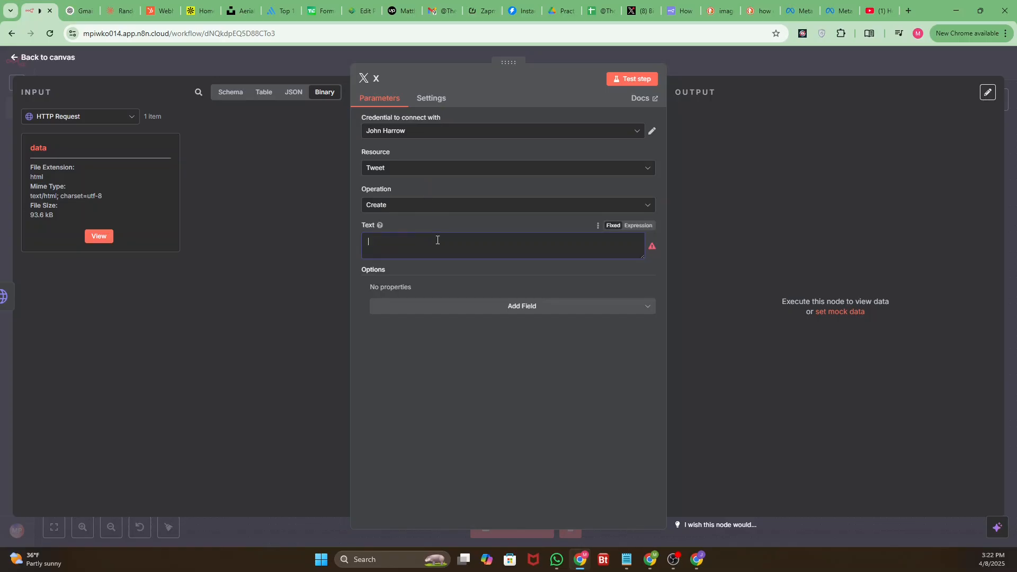
double_click(83, 109)
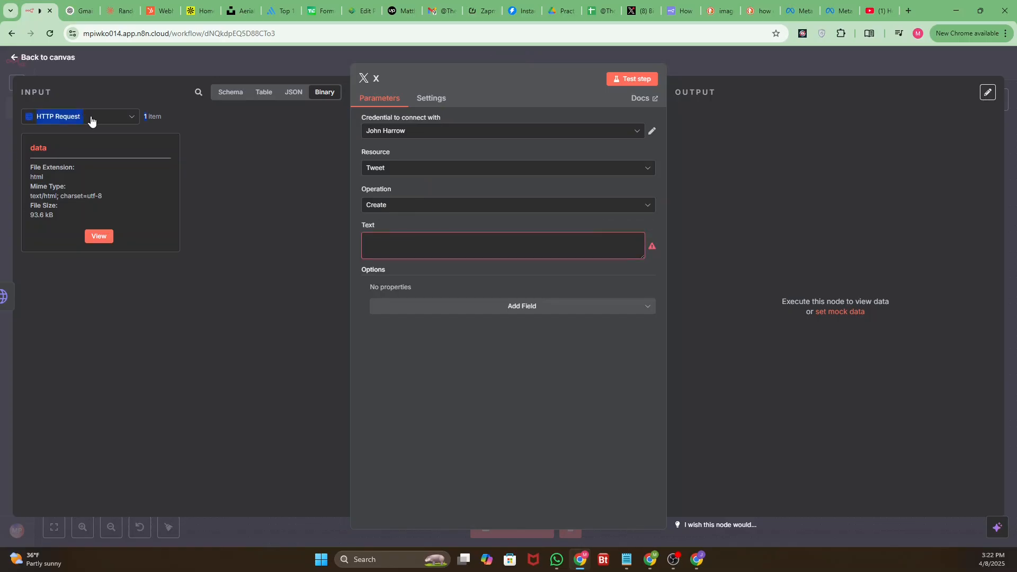
left_click(91, 121)
left_click(82, 234)
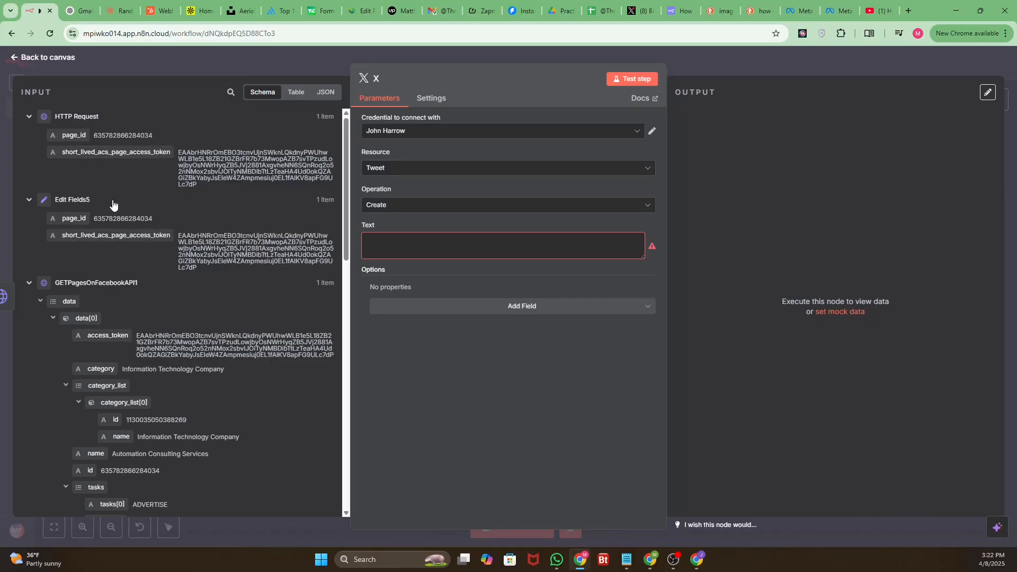
scroll(88, 314, "down", 3)
scroll(129, 357, "down", 3)
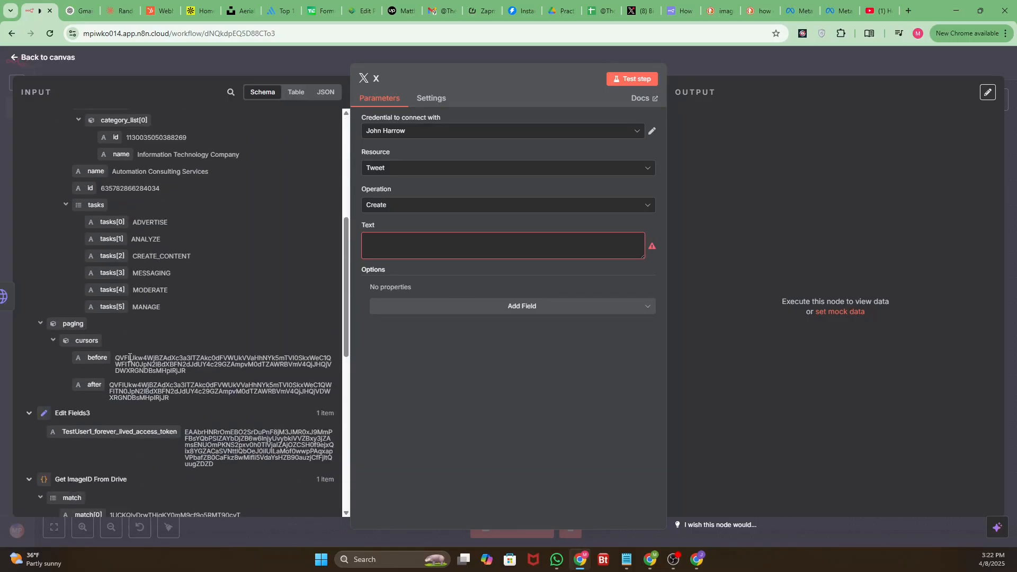
scroll(124, 346, "down", 2)
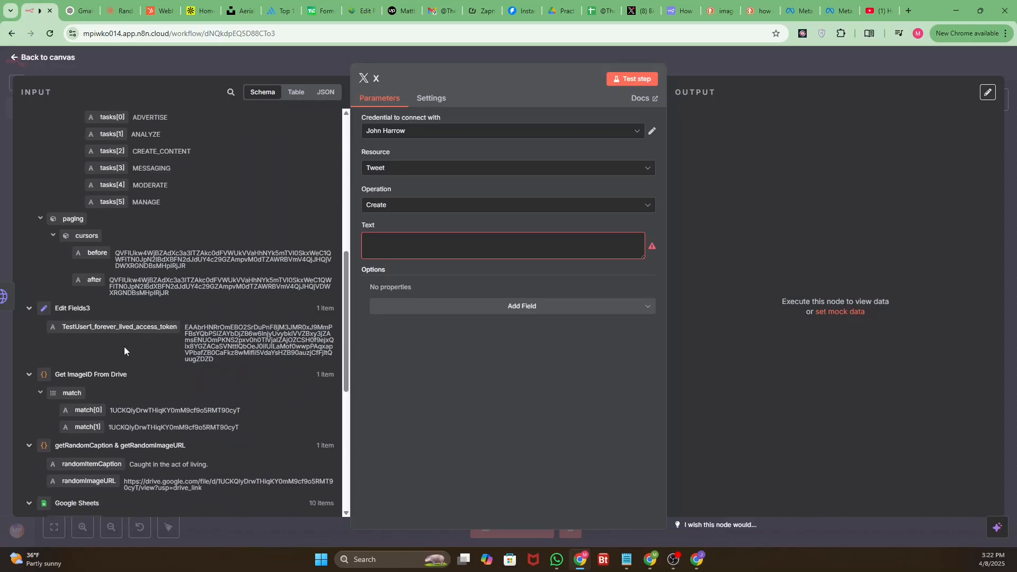
scroll(124, 347, "up", 8)
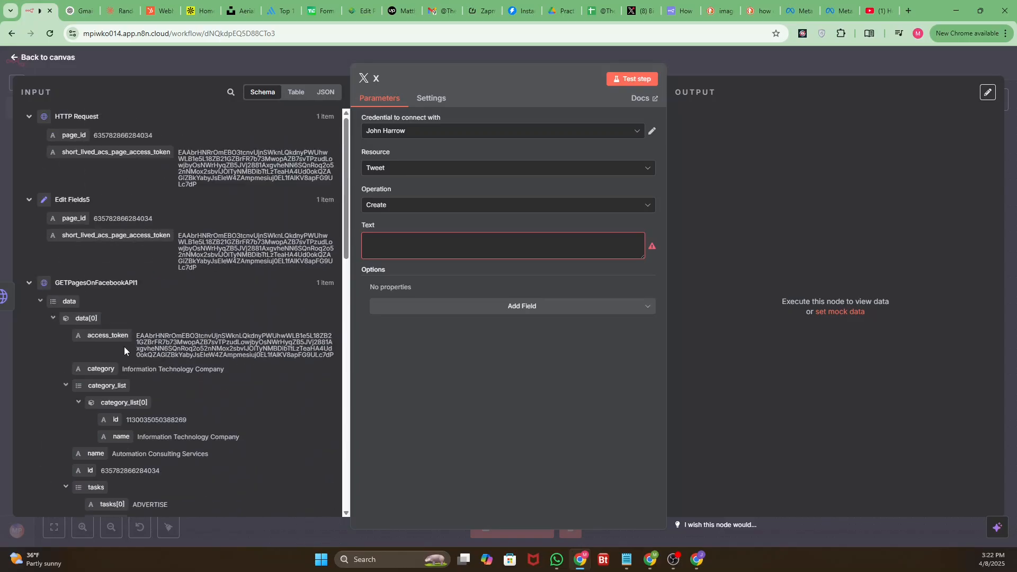
left_click(291, 94)
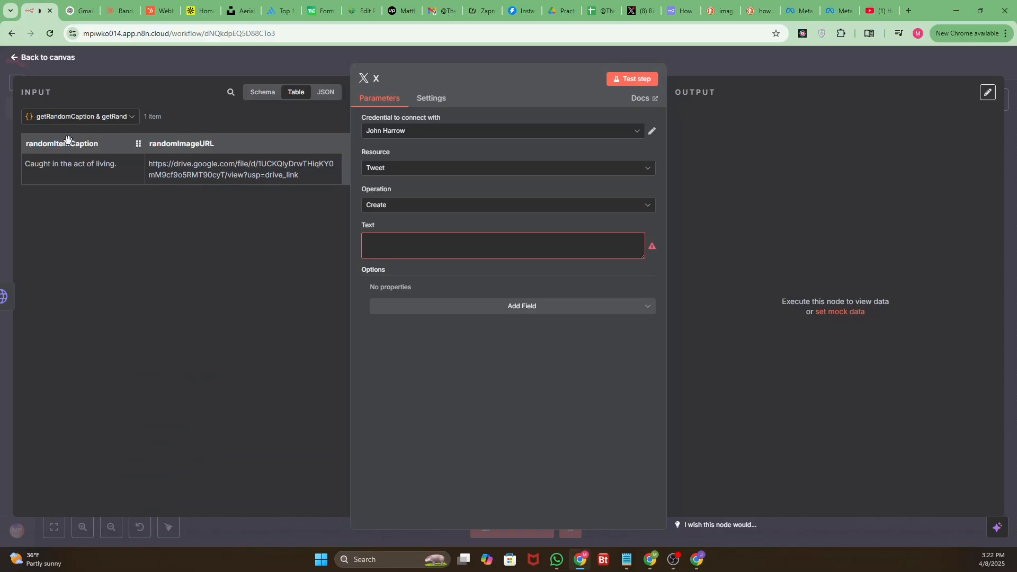
left_click_drag(66, 144, 403, 242)
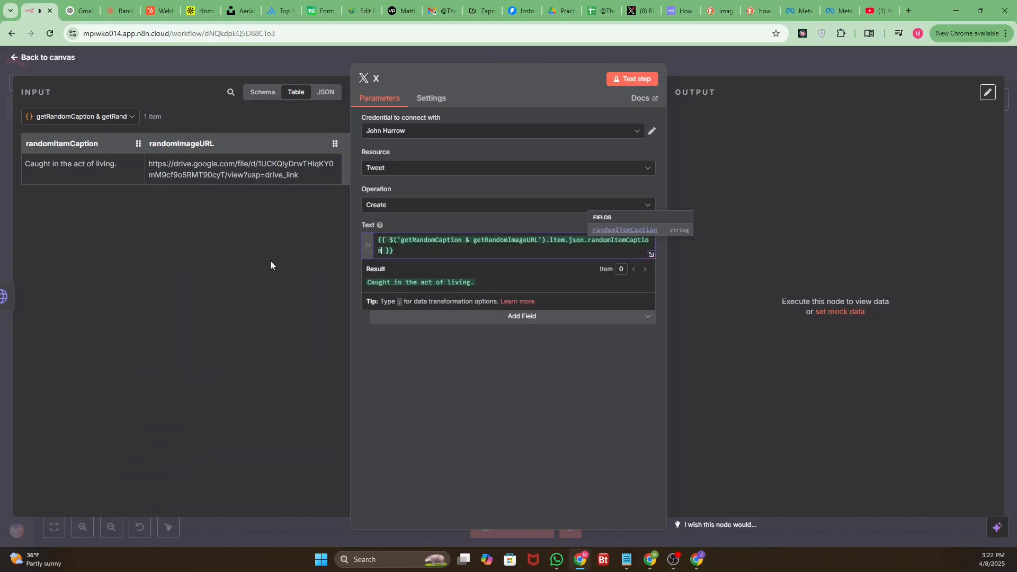
left_click(306, 266)
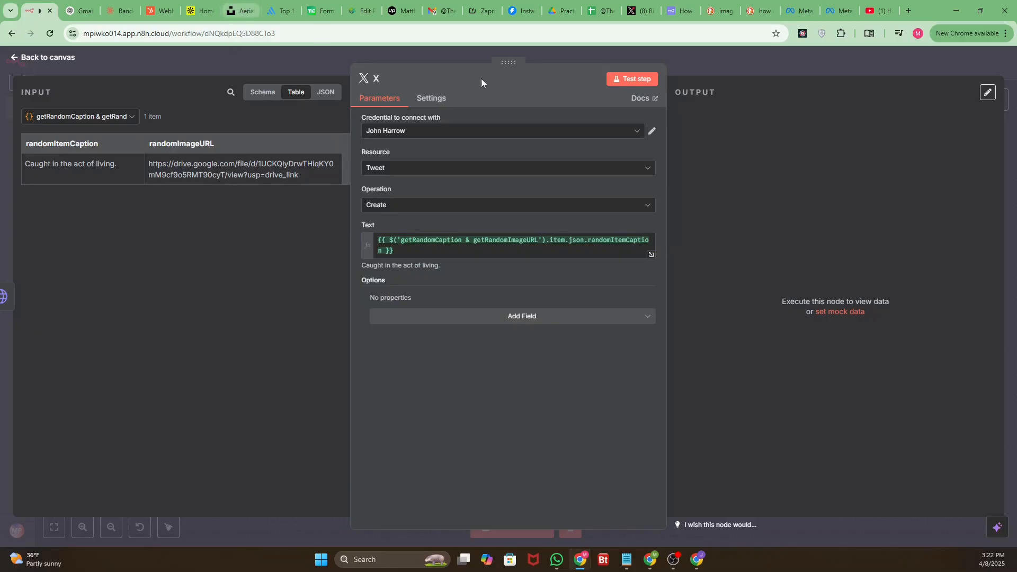
Confirm X as the node's name, save the workflow from the canvas and dismiss the recommendation survey
left_click(379, 80)
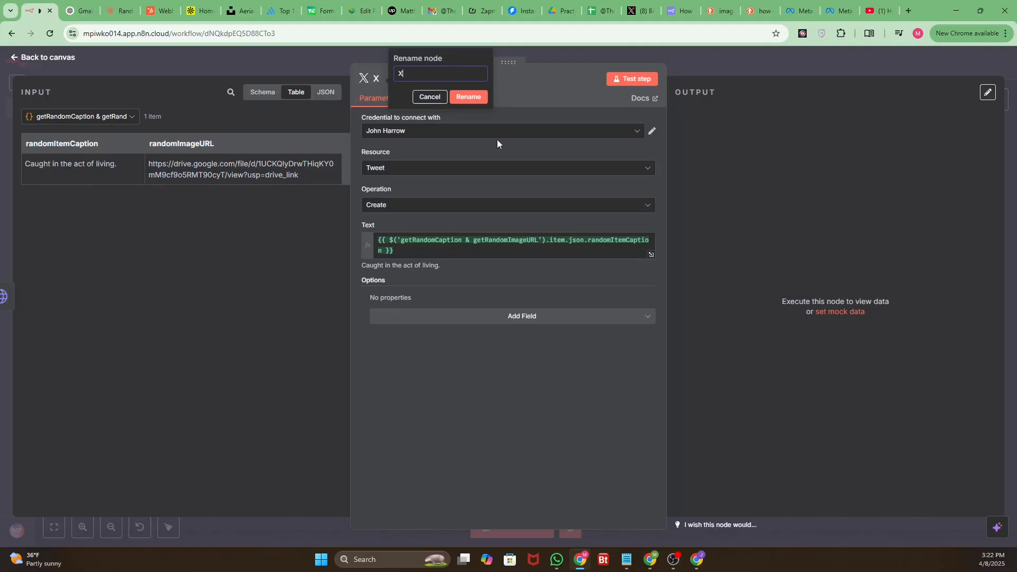
left_click(467, 98)
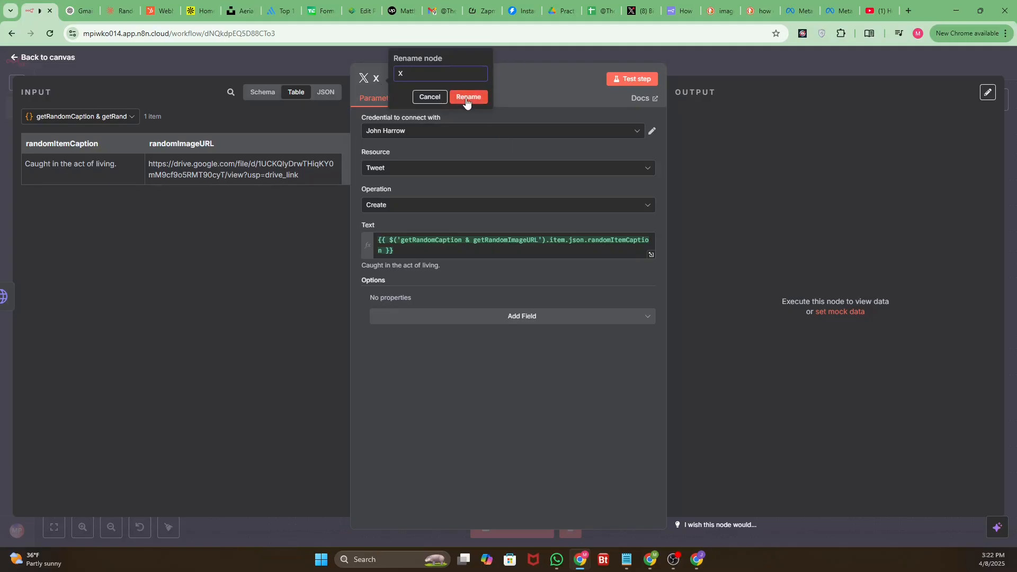
left_click(36, 58)
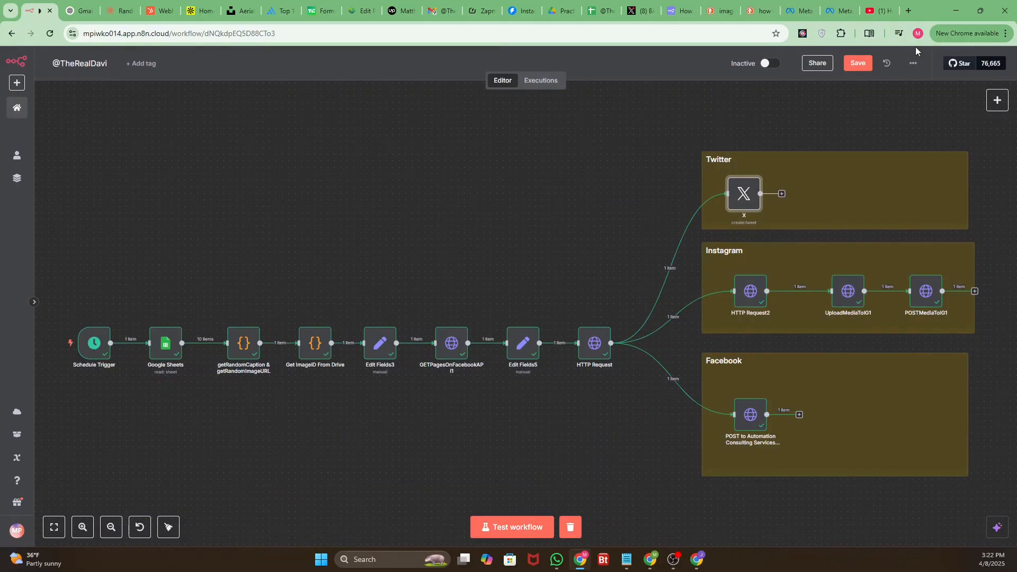
left_click(858, 64)
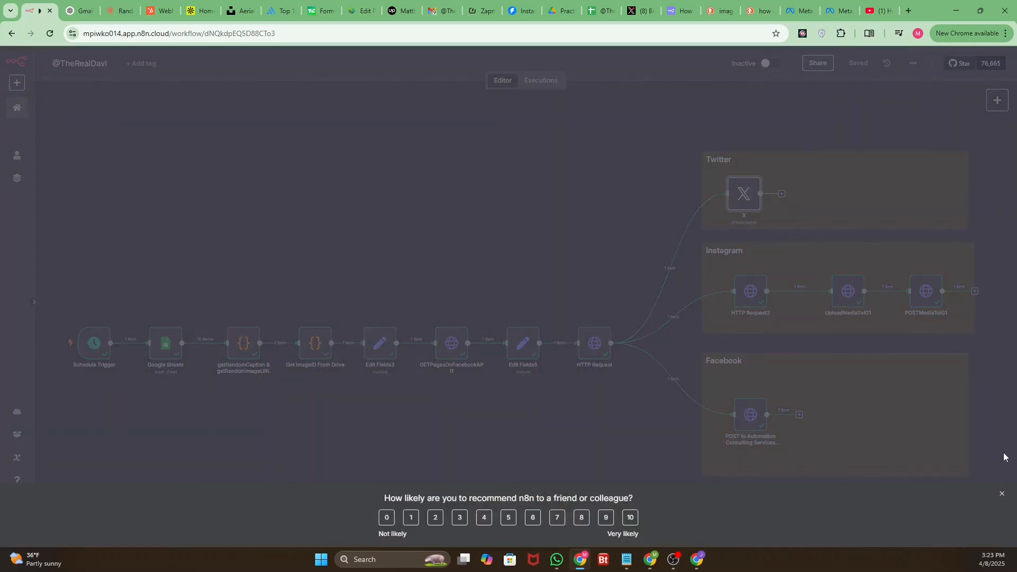
left_click(1003, 495)
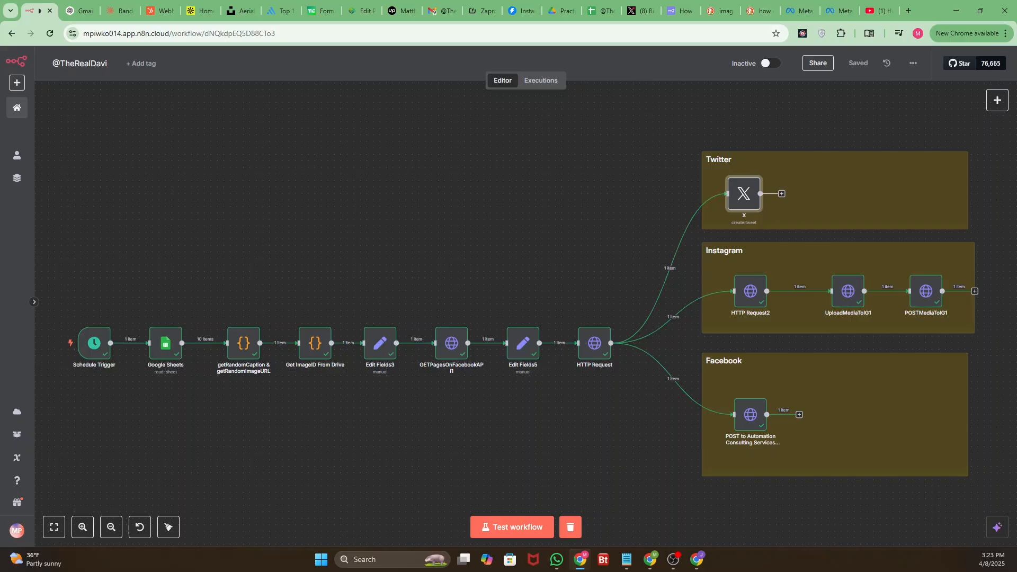
Open the ACS AI Academy page at skool.com/acs-ai-academy-1037/about in a new tab
left_click(911, 11)
type("sku")
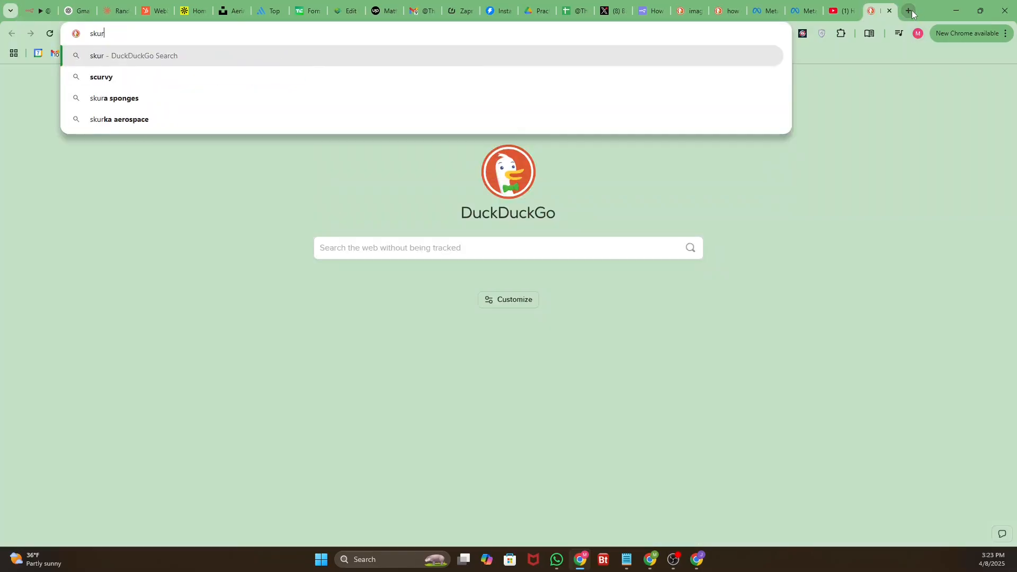
key("BackSpace")
type("ool.com/acs-ai-academy-1037/about")
key("Return")
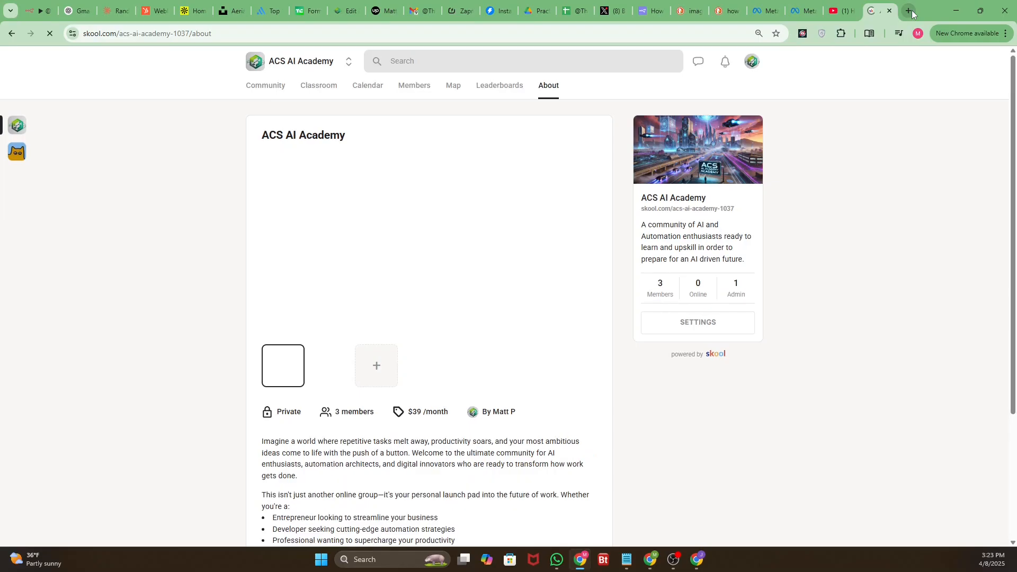
Look through the courses in the ACS AI Academy Classroom and return to the n8n workflow
left_click(324, 93)
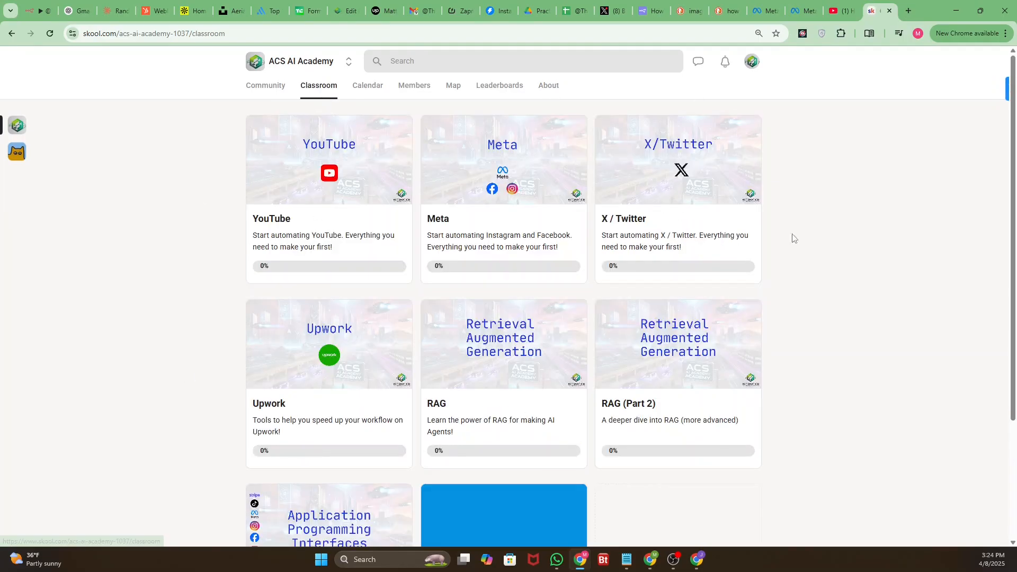
scroll(466, 281, "down", 3)
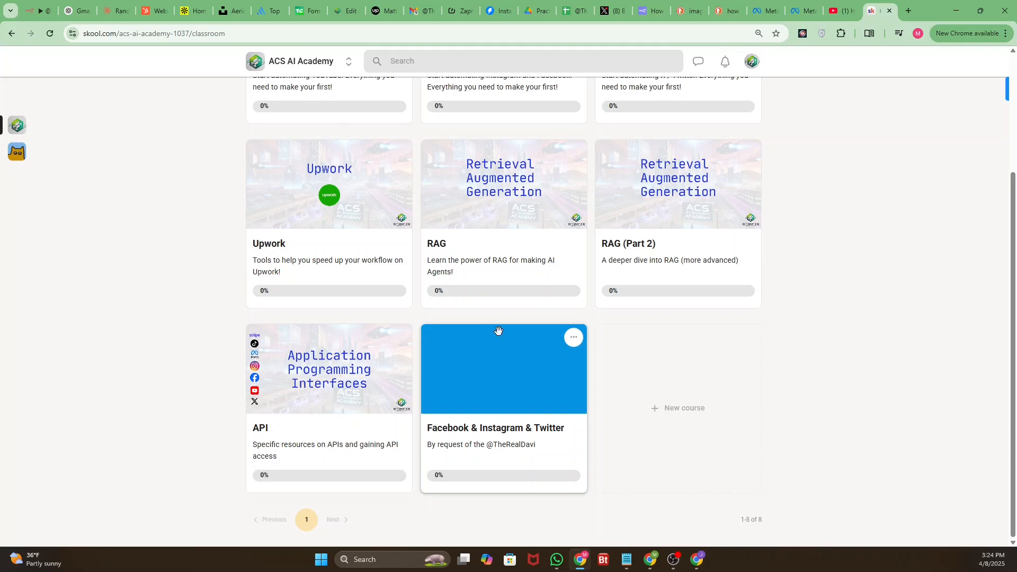
scroll(488, 325, "up", 3)
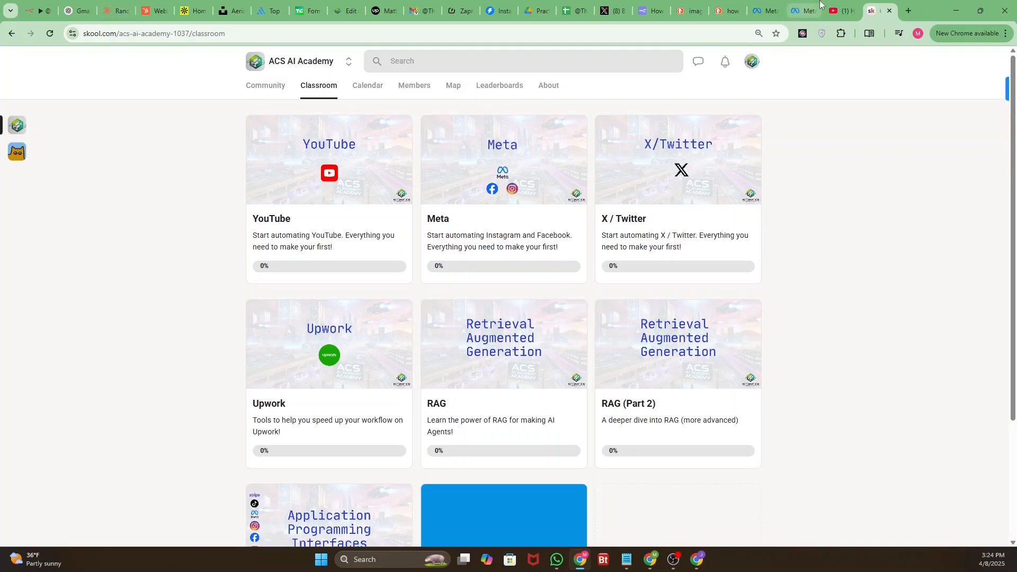
left_click(29, 11)
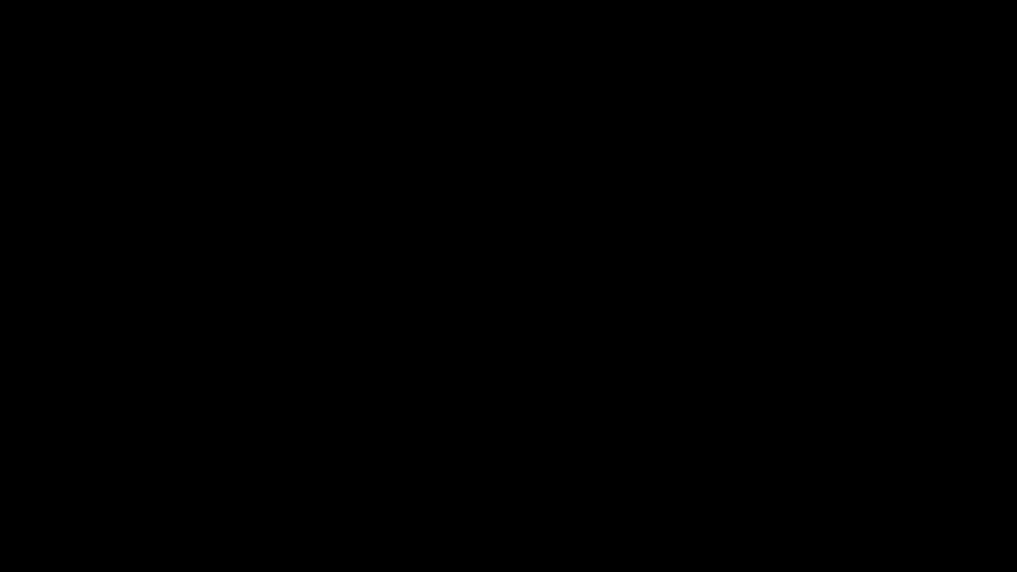